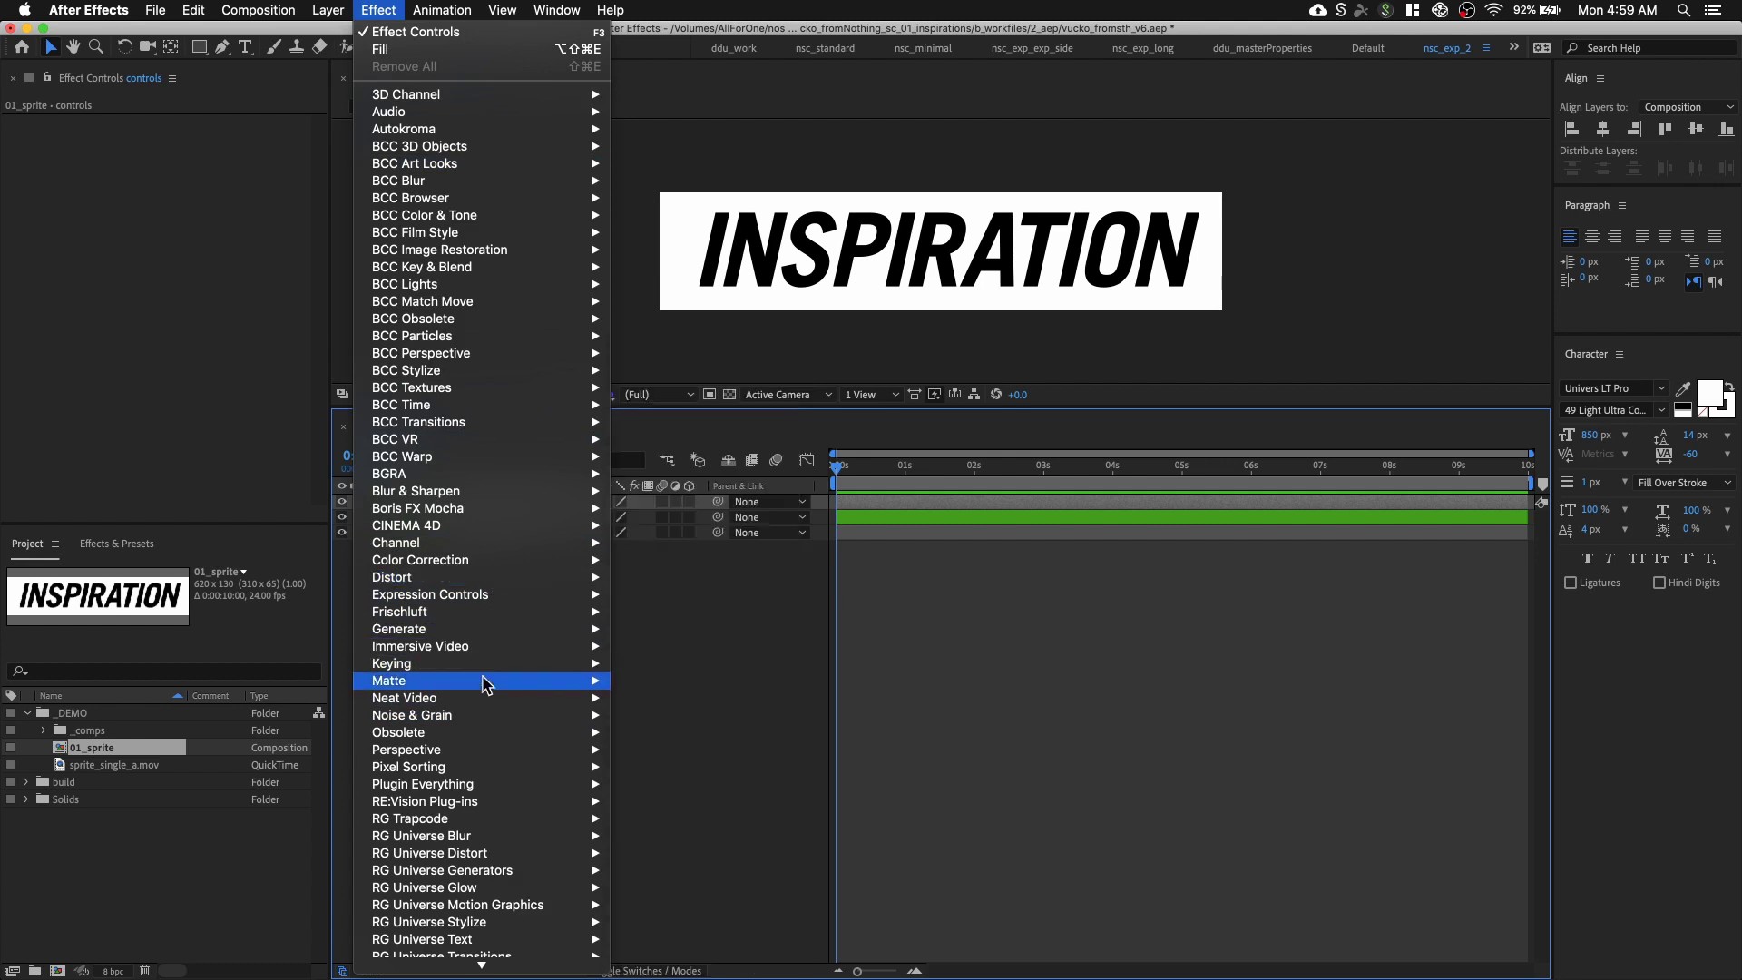
# Add a Color Control effect to the controls layer and duplicate it until there are eight color controls
pyautogui.moveTo(504, 604)
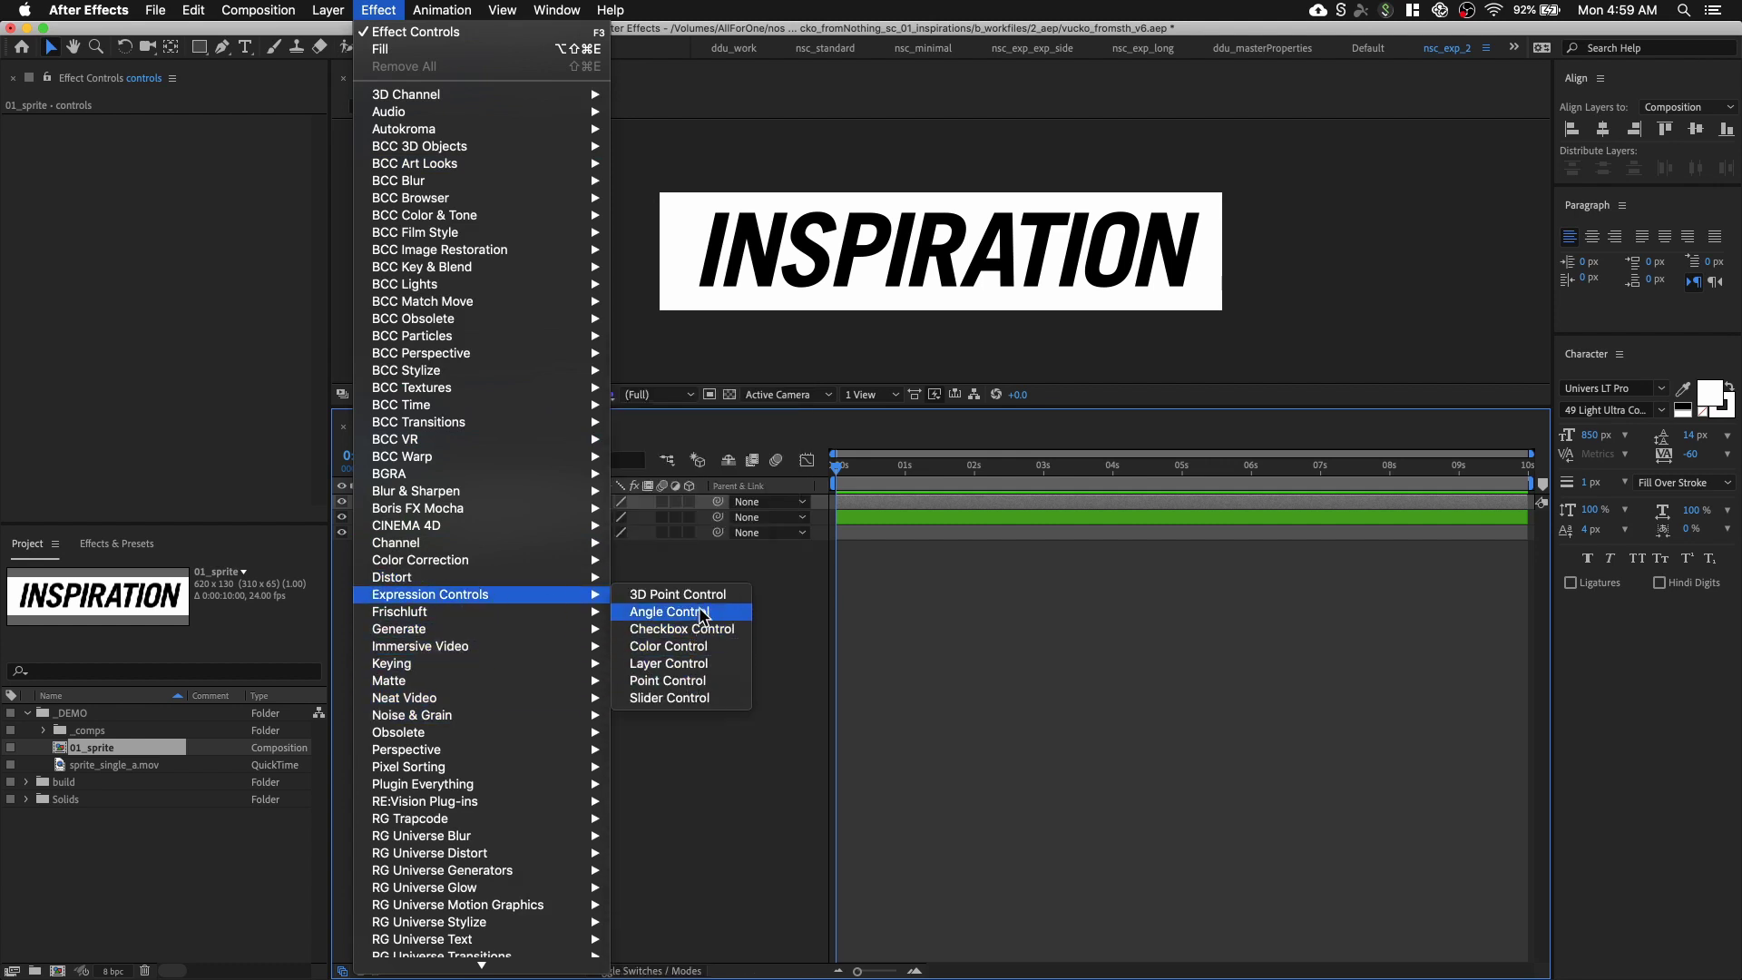
pyautogui.click(690, 646)
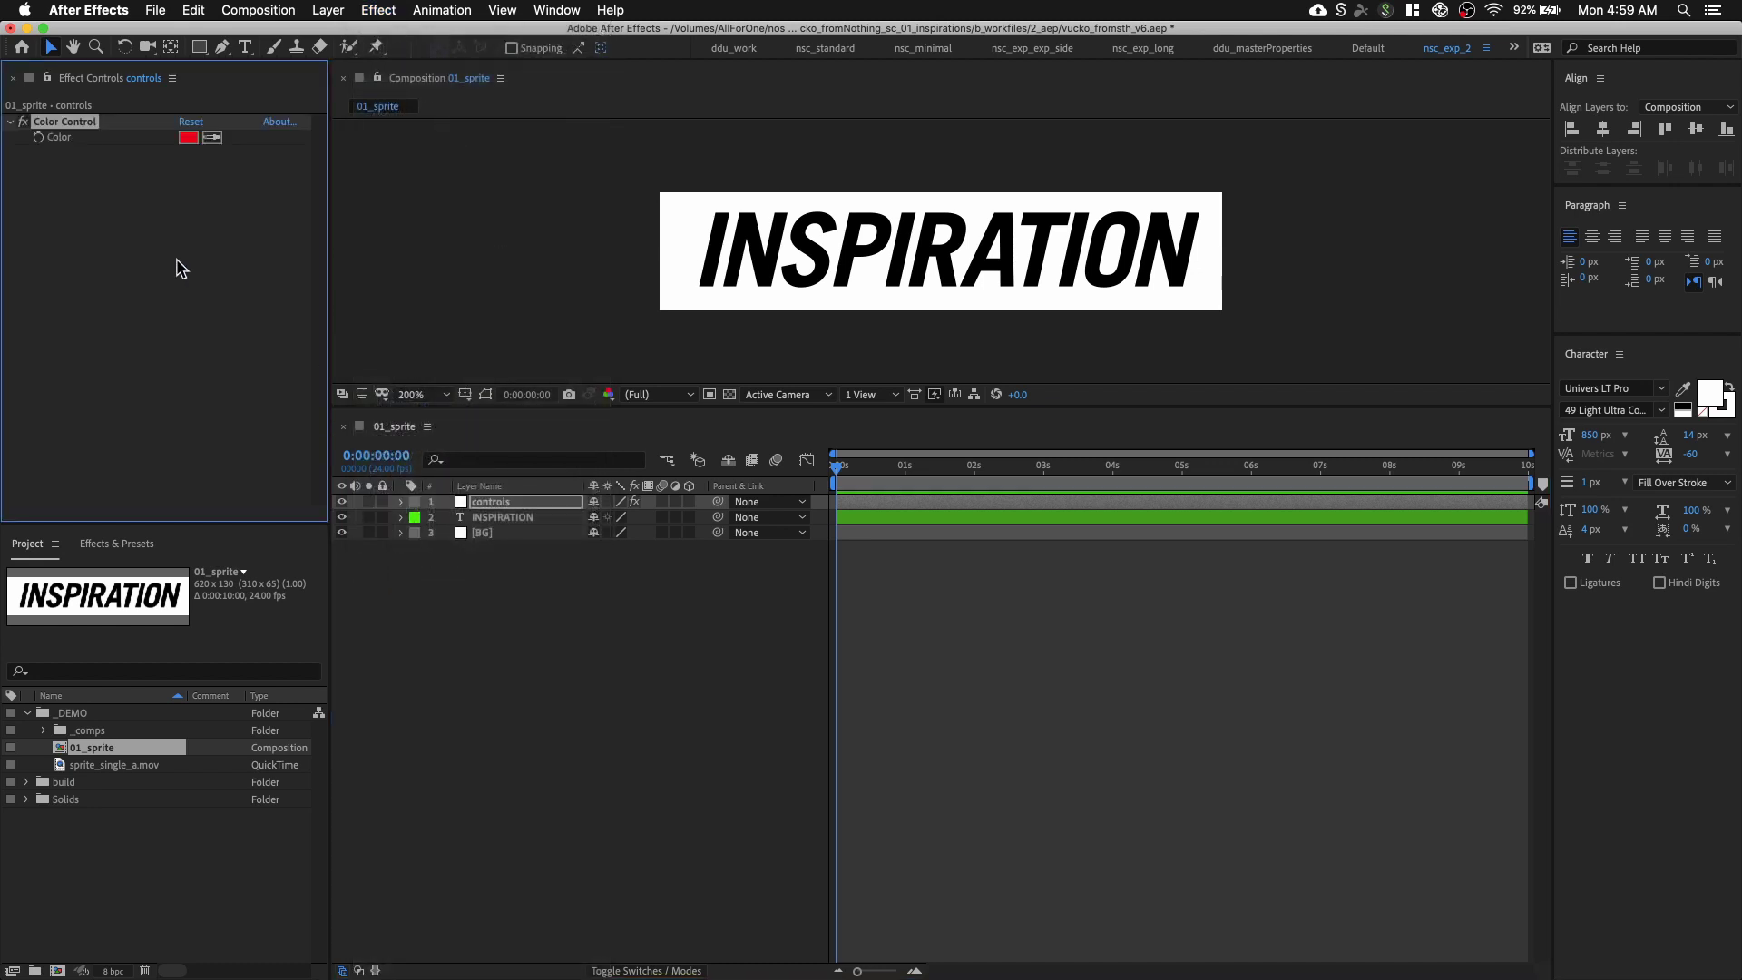
pyautogui.press('super+d')
pyautogui.press('super+d')
pyautogui.press('super+d')
pyautogui.press('super+d')
pyautogui.press('super+d')
pyautogui.press('super+d')
pyautogui.press('super+d')
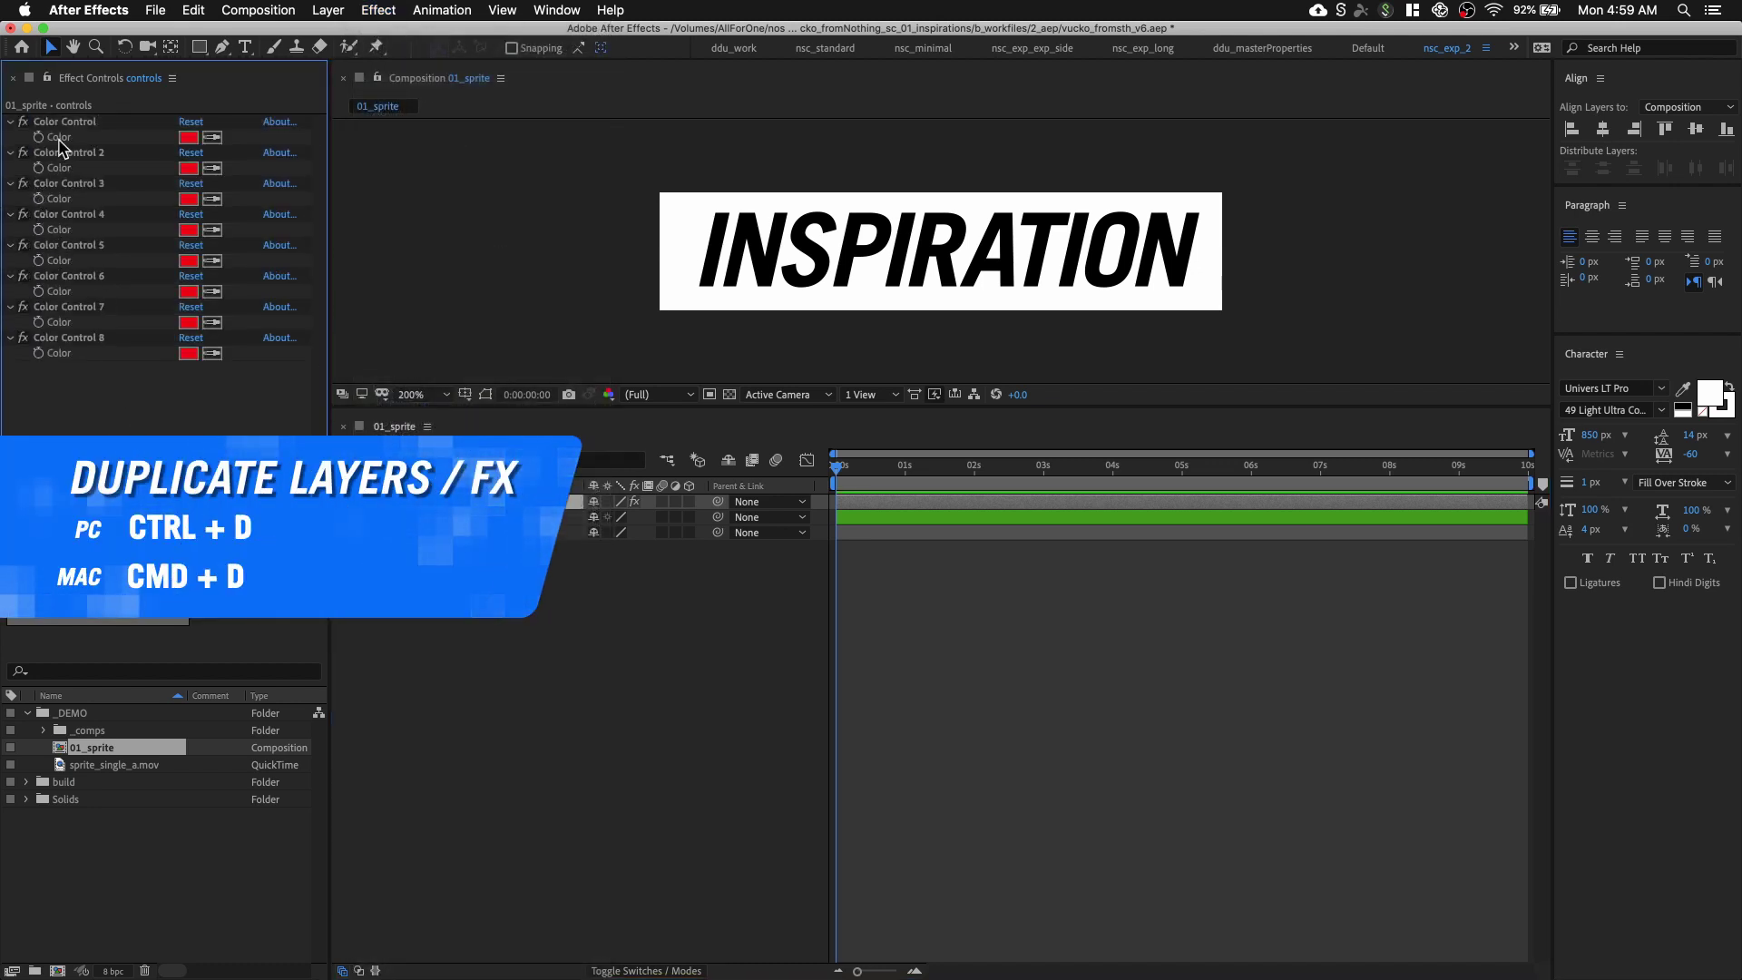
# Replace all color controls on the controls layer with the copied palette set, Color Control 1 to Color Control 8
pyautogui.click(62, 151)
pyautogui.press('super+a')
pyautogui.press('Delete')
pyautogui.press('super+v')
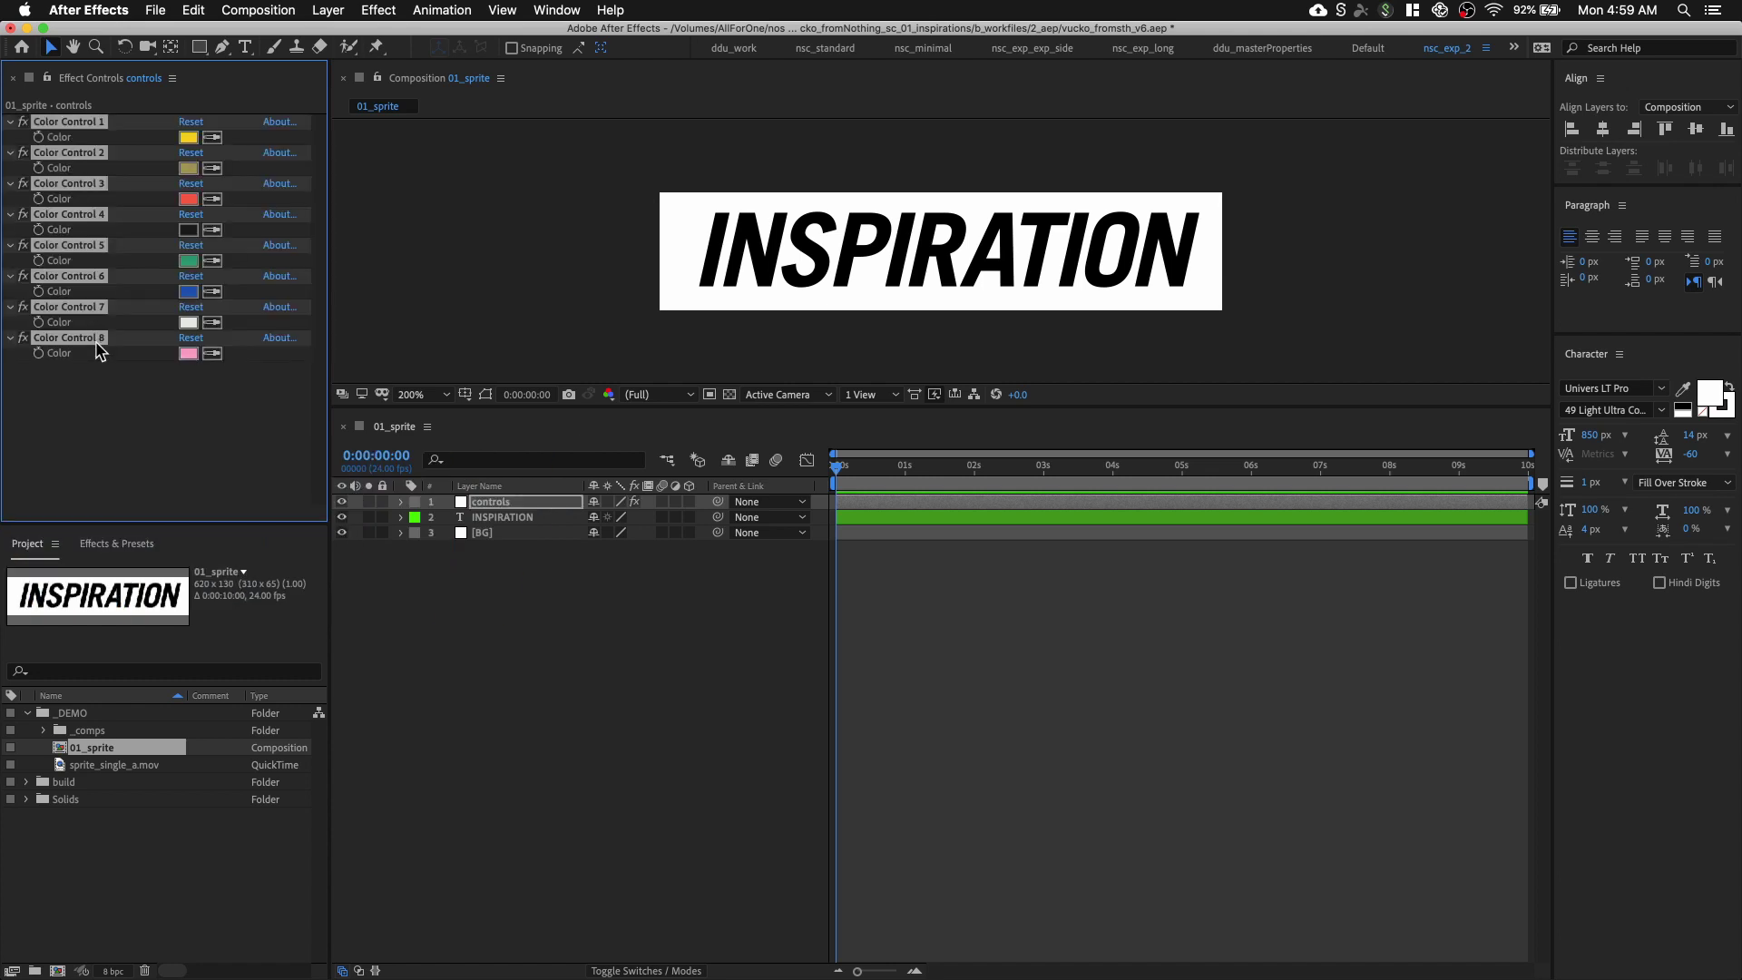
pyautogui.click(109, 403)
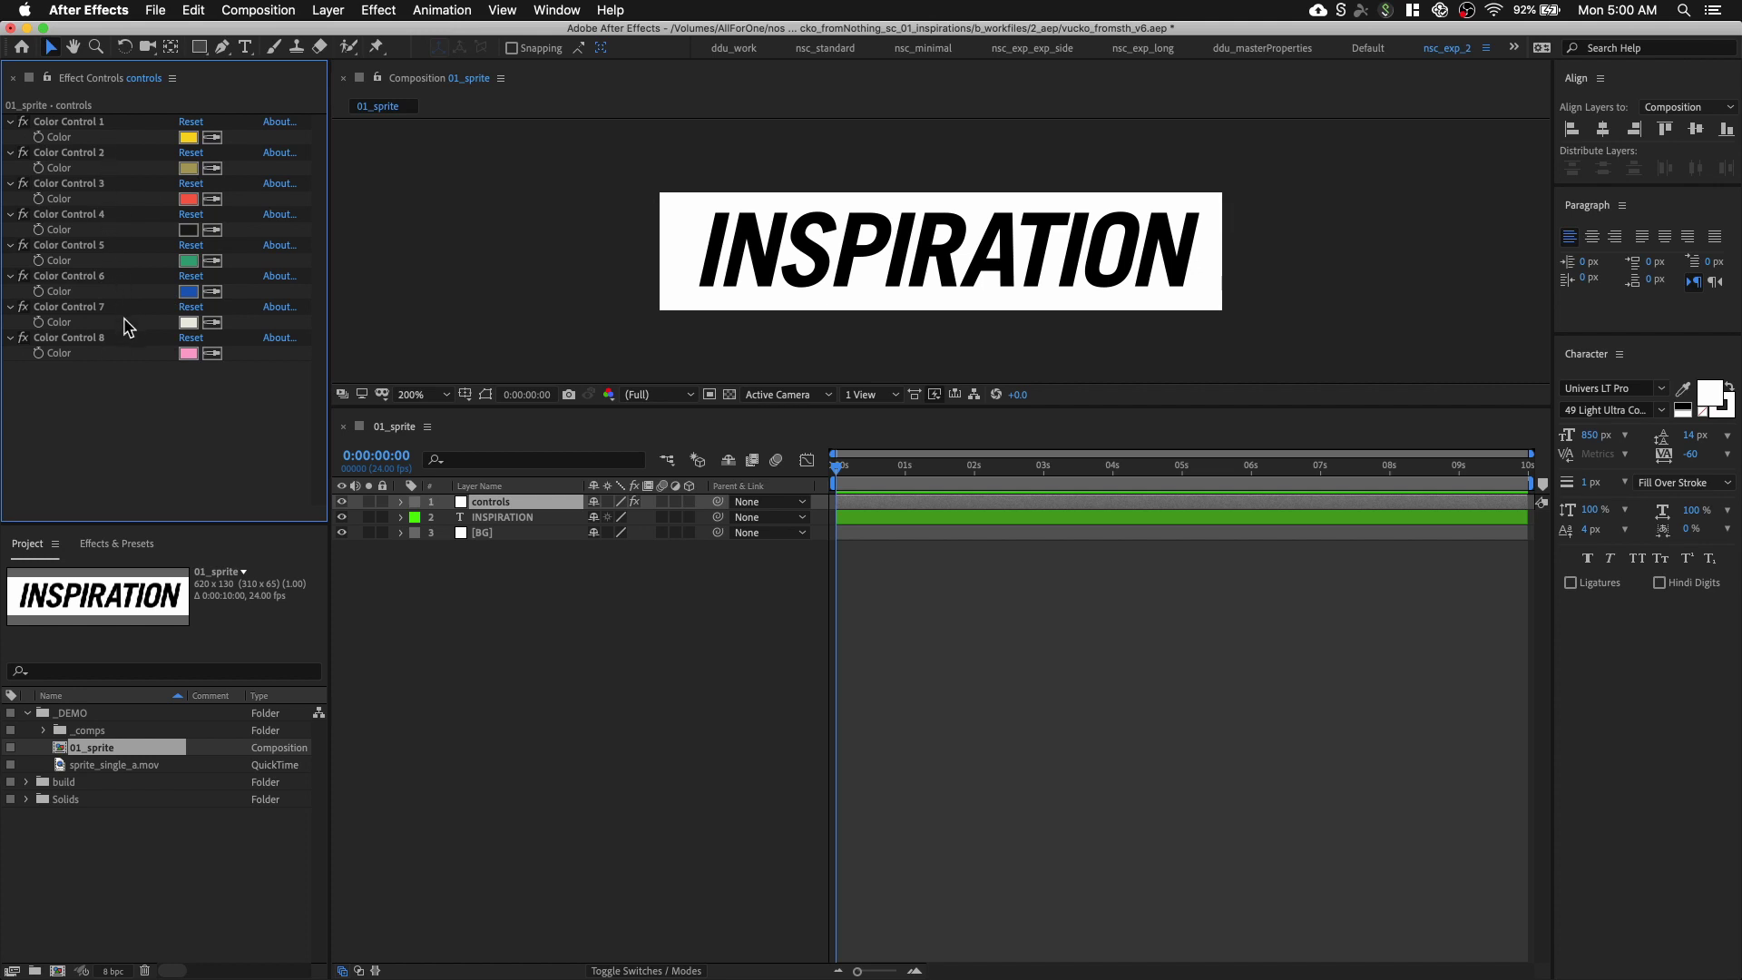
# Add a Slider Control effect to the controls layer and name it choice_bg
pyautogui.click(378, 10)
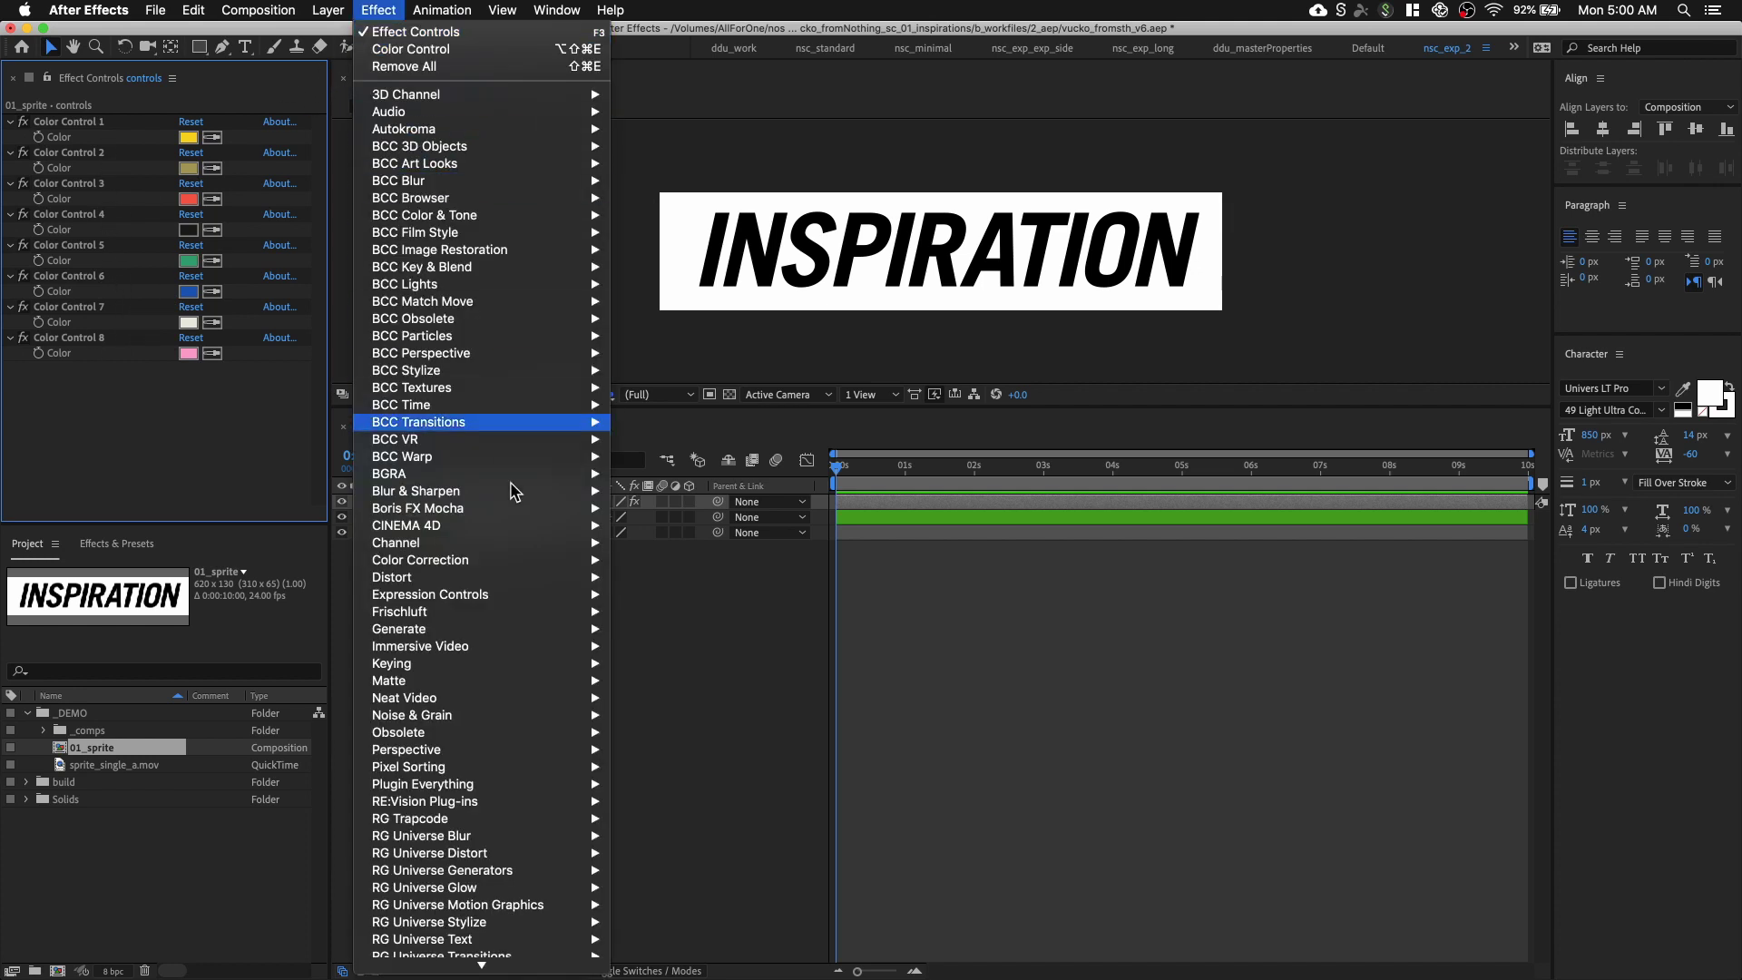
pyautogui.moveTo(599, 594)
pyautogui.click(679, 699)
pyautogui.press('Return')
pyautogui.write('c')
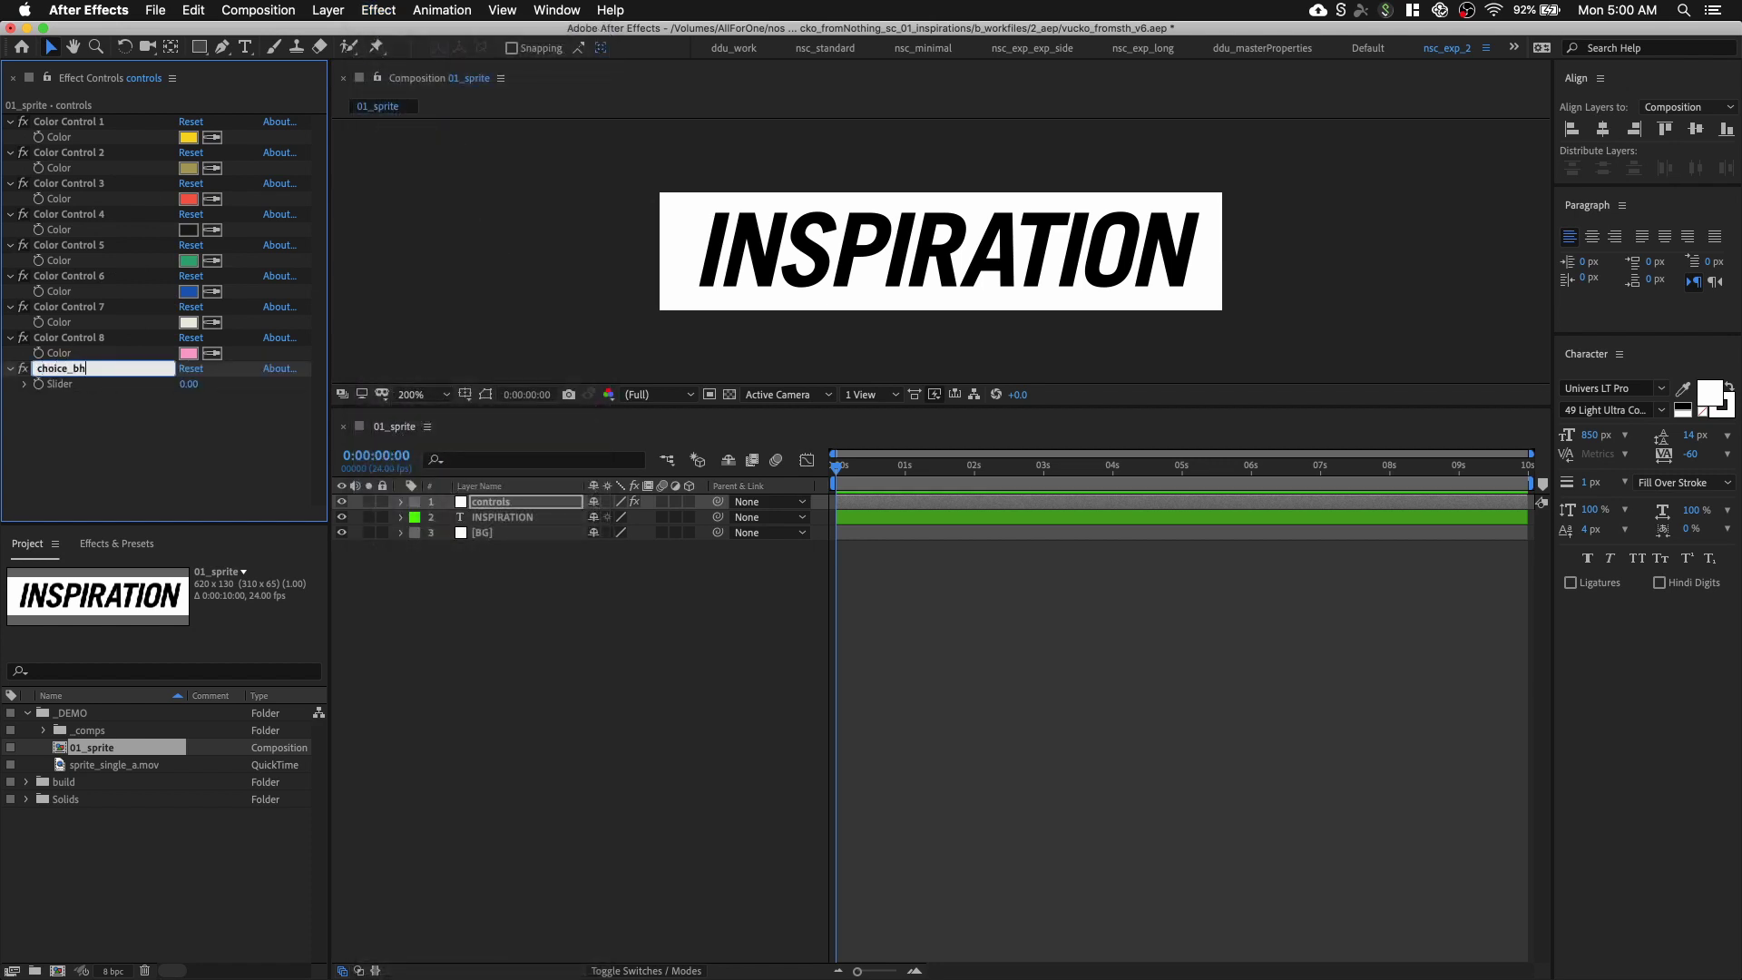
pyautogui.write('hoice_bg')
pyautogui.press('Return')
# Duplicate the choice_bg slider effect and rename the copy choice_text
pyautogui.hotkey('ctrl', 'd')
pyautogui.press('Return')
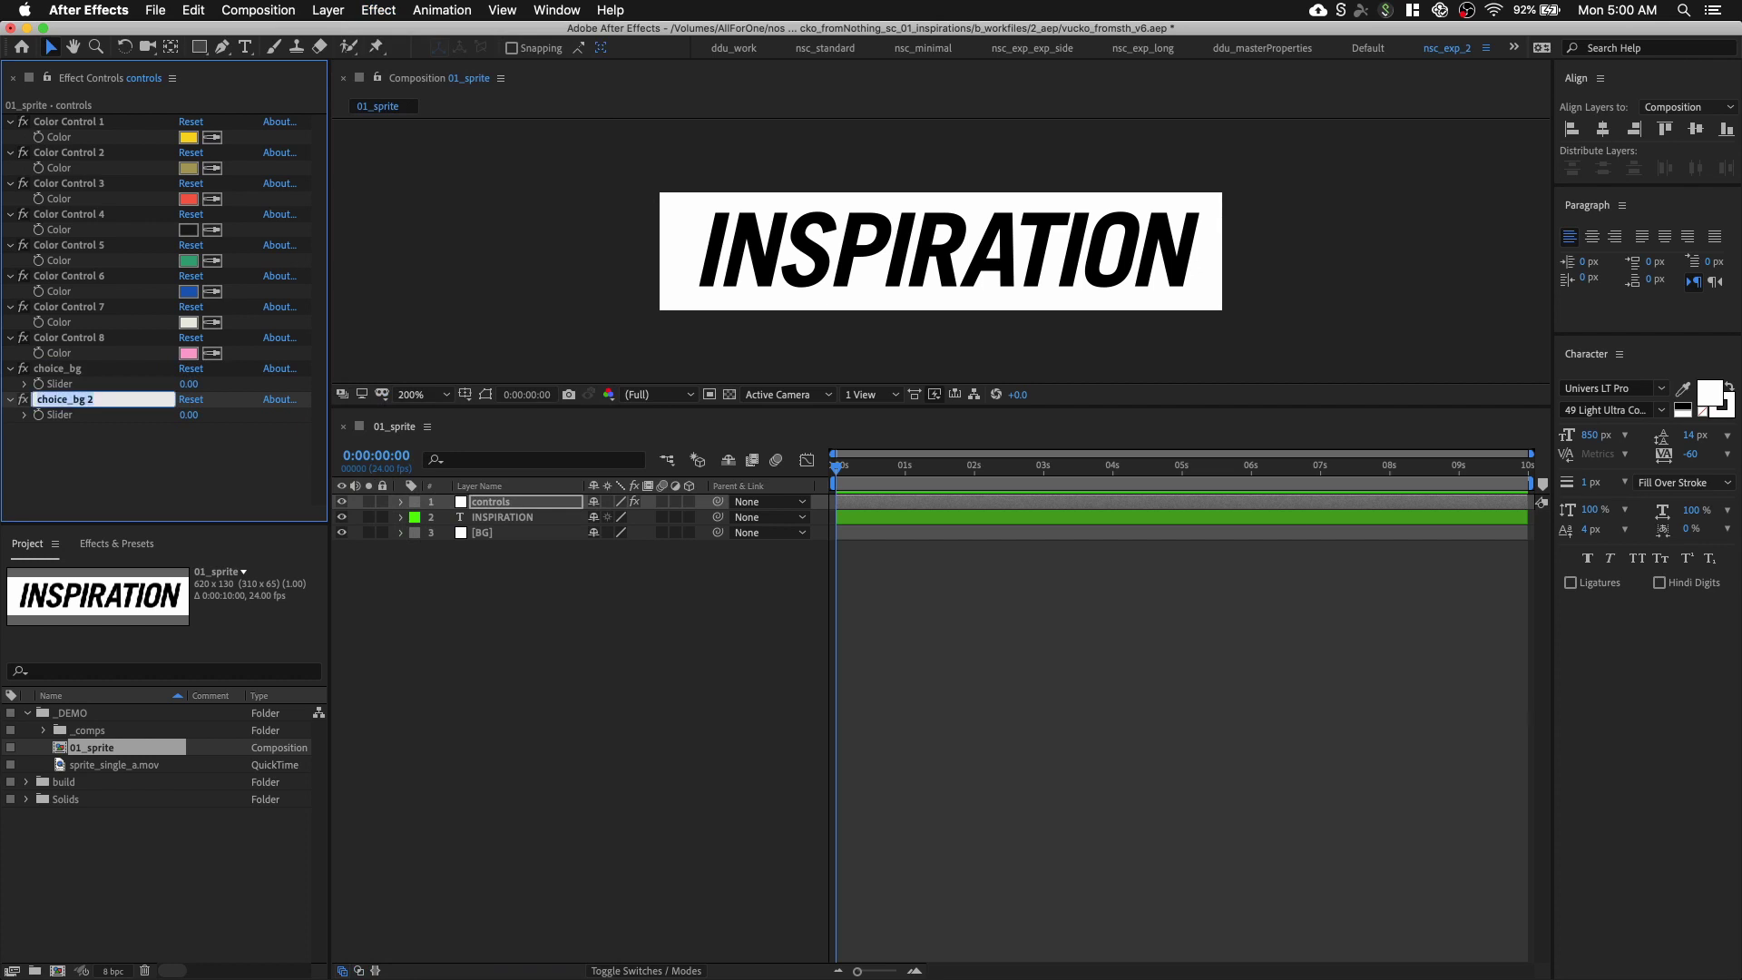
pyautogui.press('Right')
pyautogui.press('BackSpace')
pyautogui.press('BackSpace')
pyautogui.write('text')
pyautogui.press('Return')
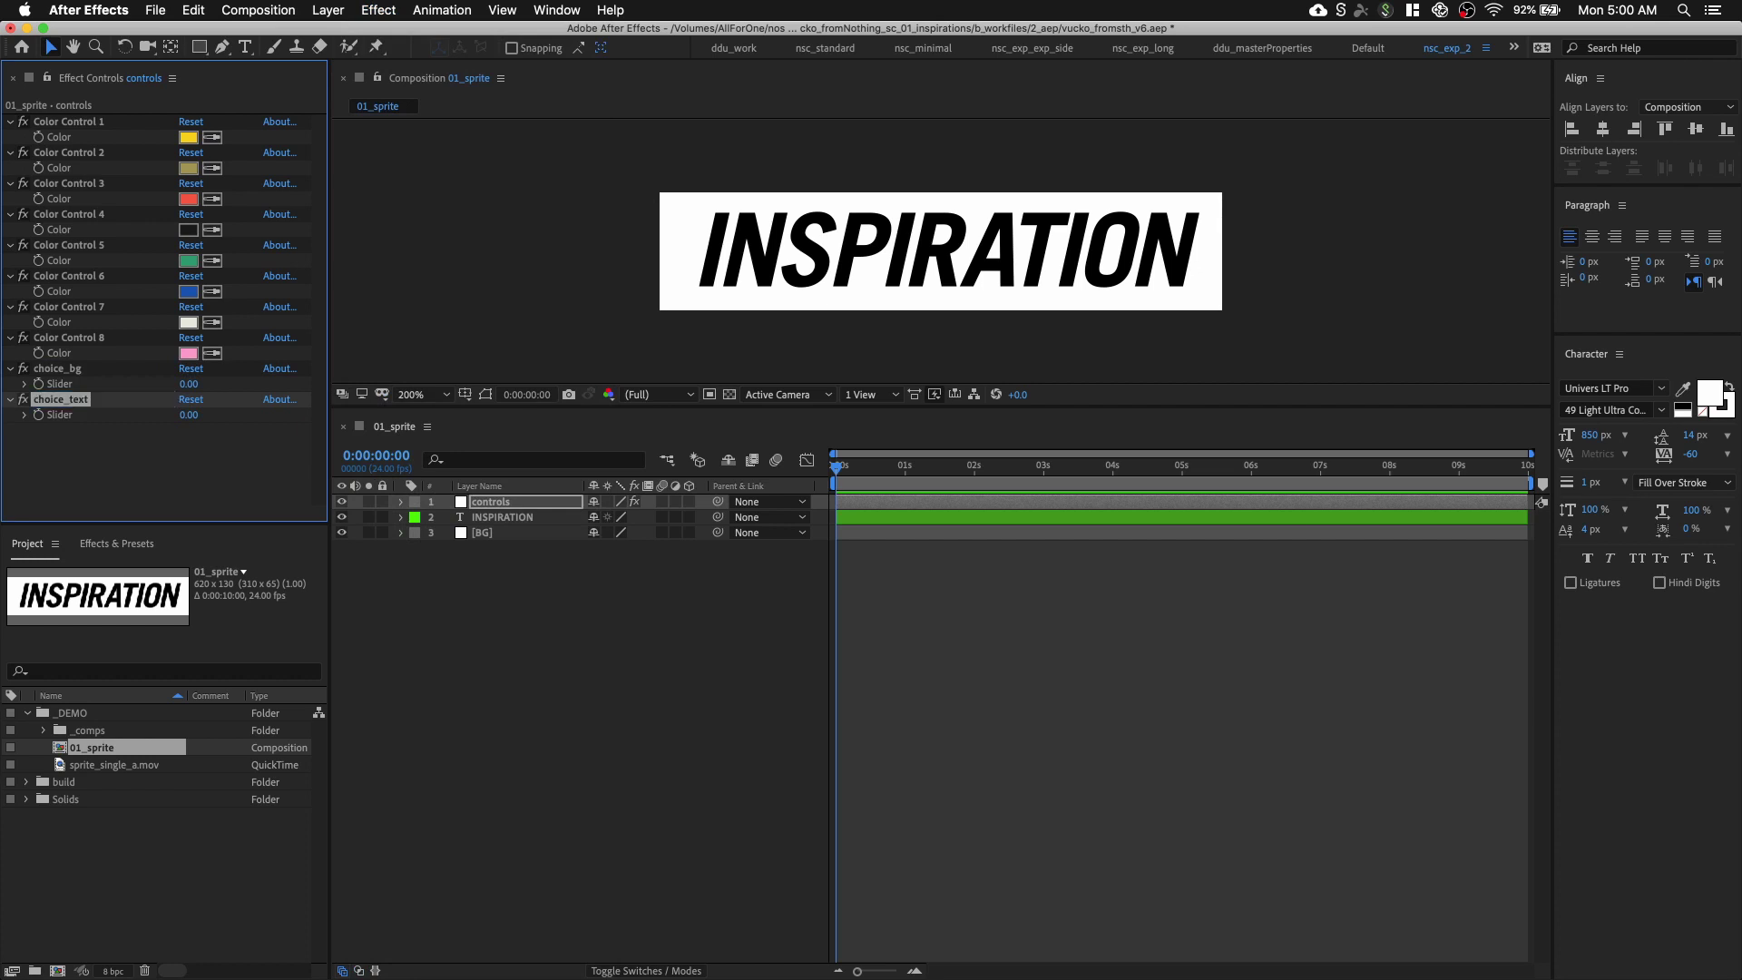
pyautogui.click(264, 484)
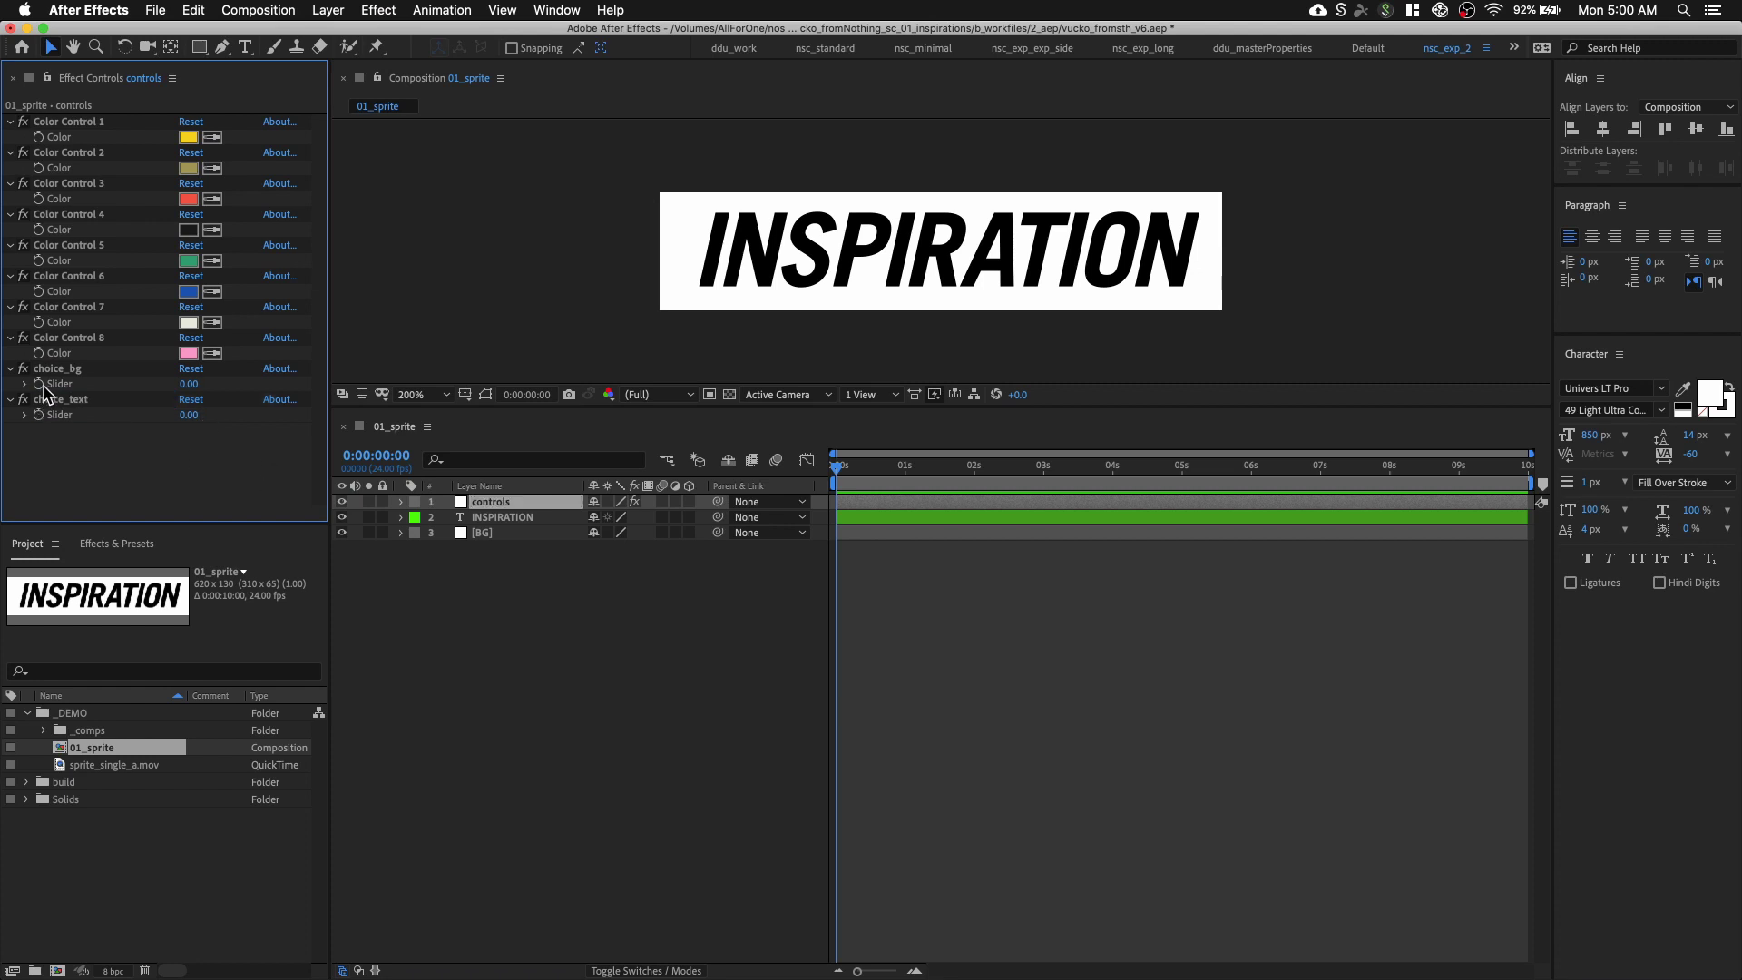
# Add an expression to the choice_bg slider with the lines "seed = 37;" and "seedRandom(seed,false);"
pyautogui.keyDown('alt'); pyautogui.click(39, 385); pyautogui.keyUp('alt')
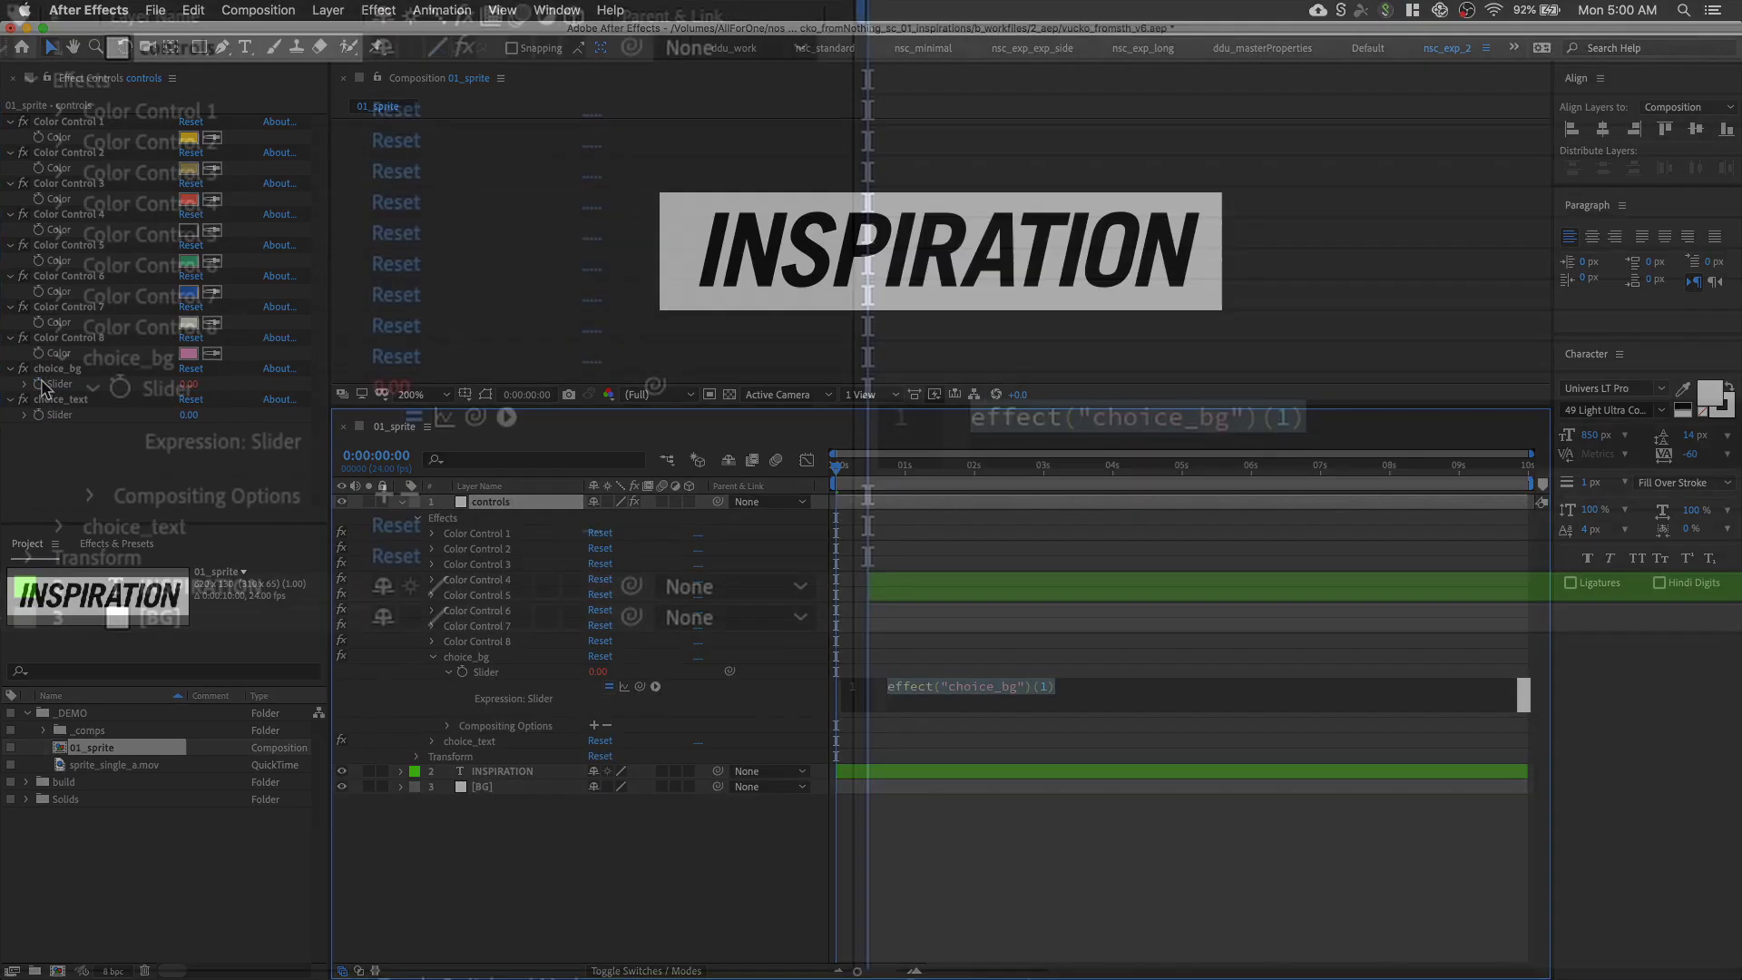
pyautogui.write('seed - ')
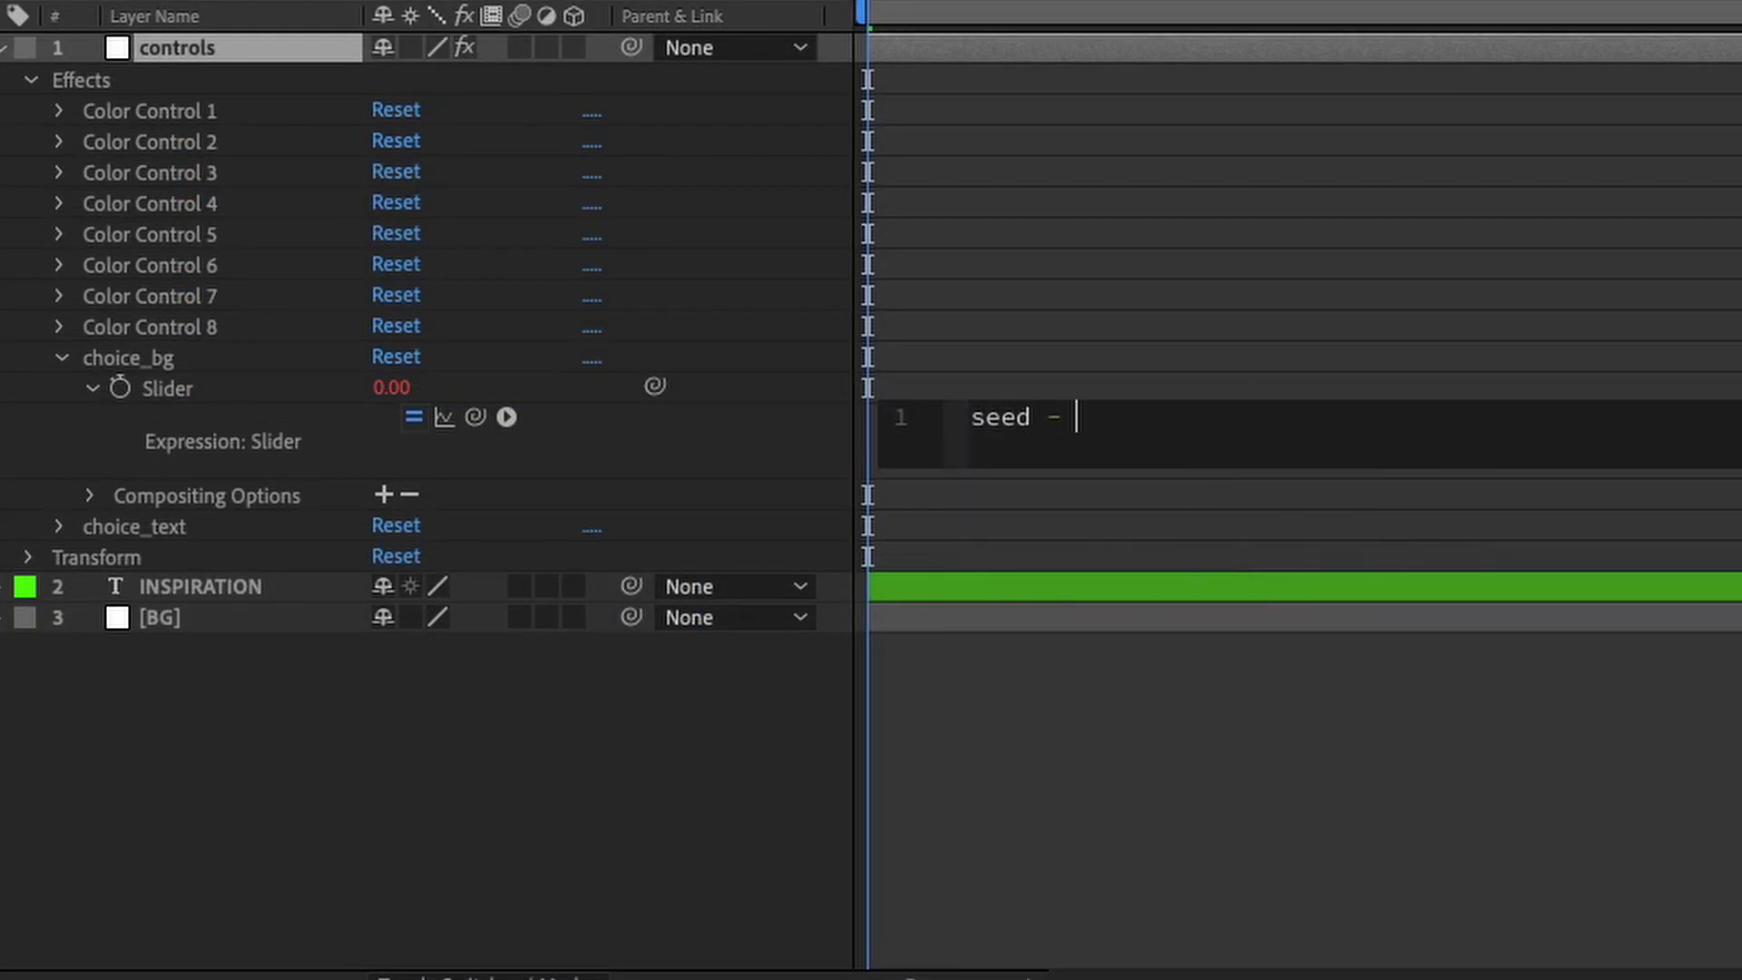
pyautogui.write('= 37;')
pyautogui.press('Return')
pyautogui.write('seed')
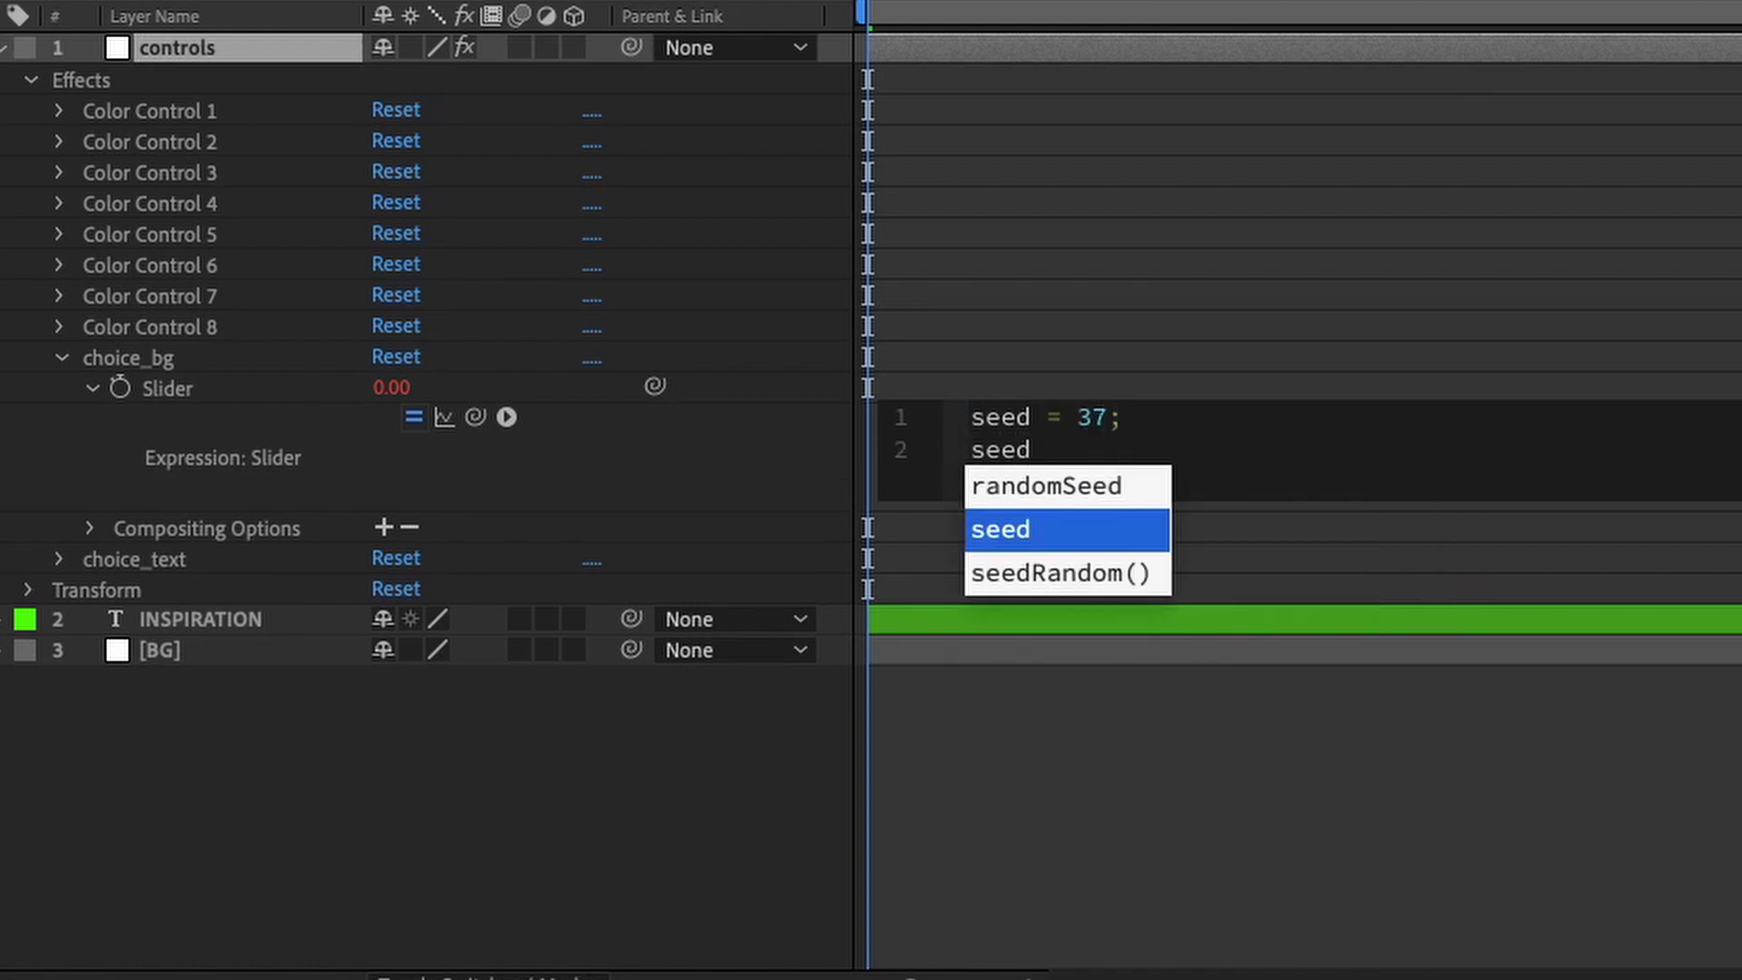
pyautogui.press('Down')
pyautogui.press('Return')
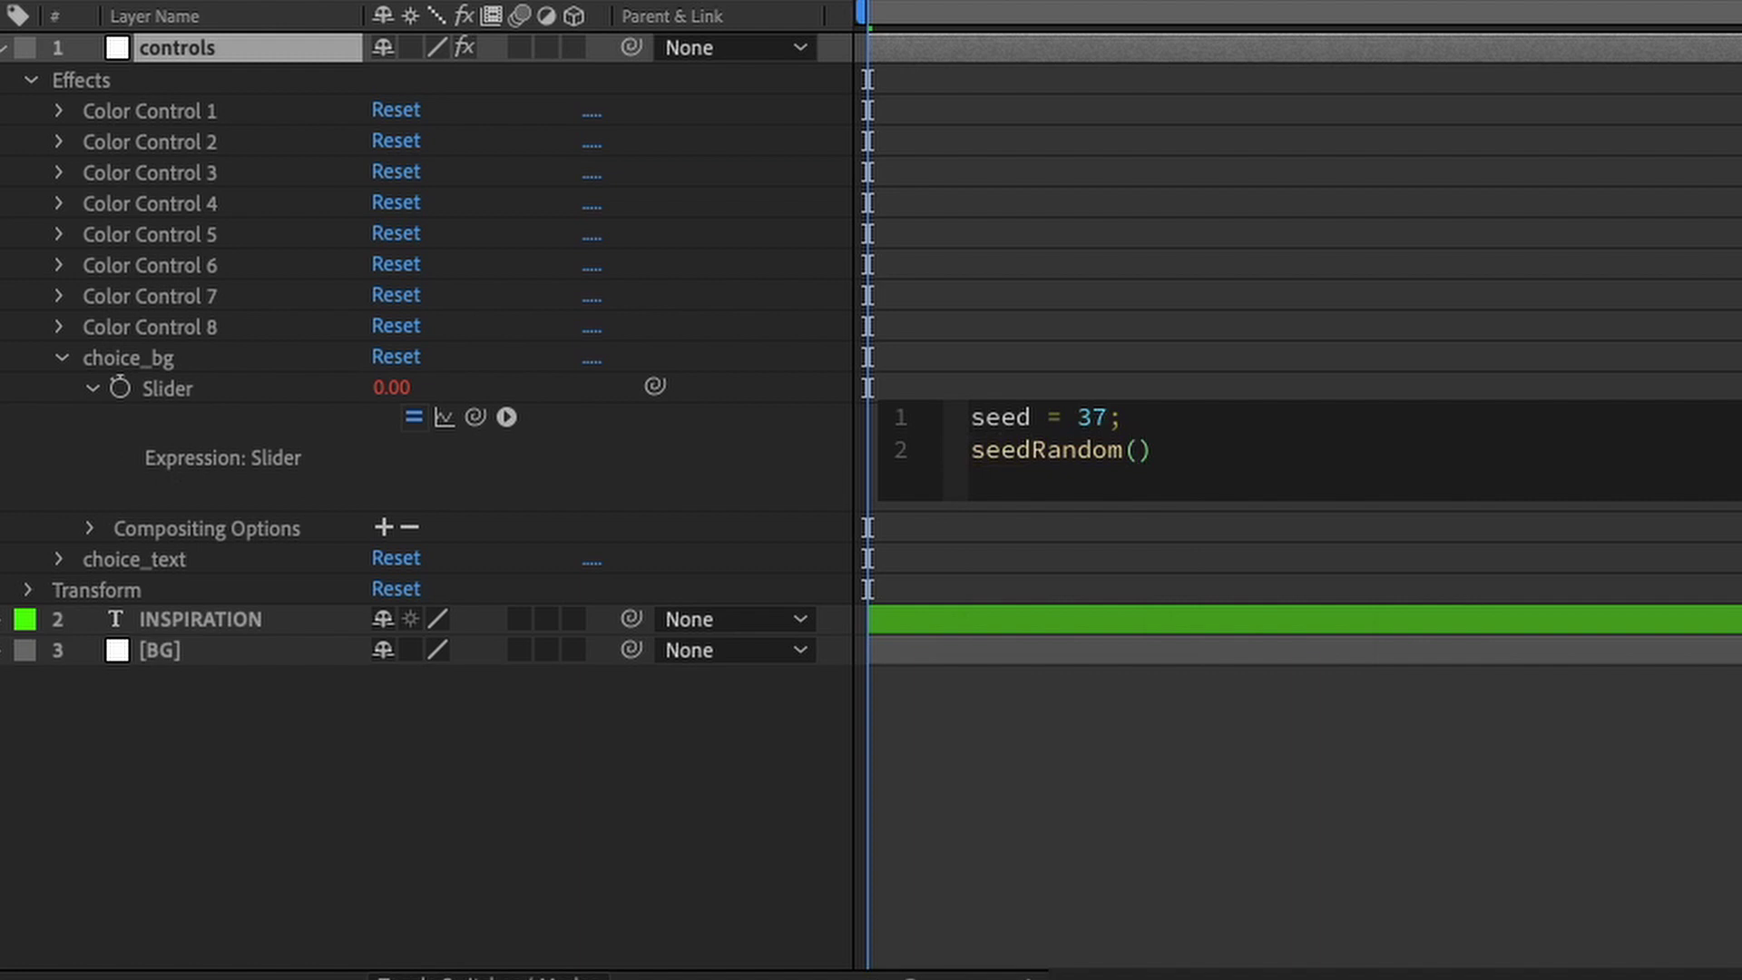
pyautogui.write('seed,false)')
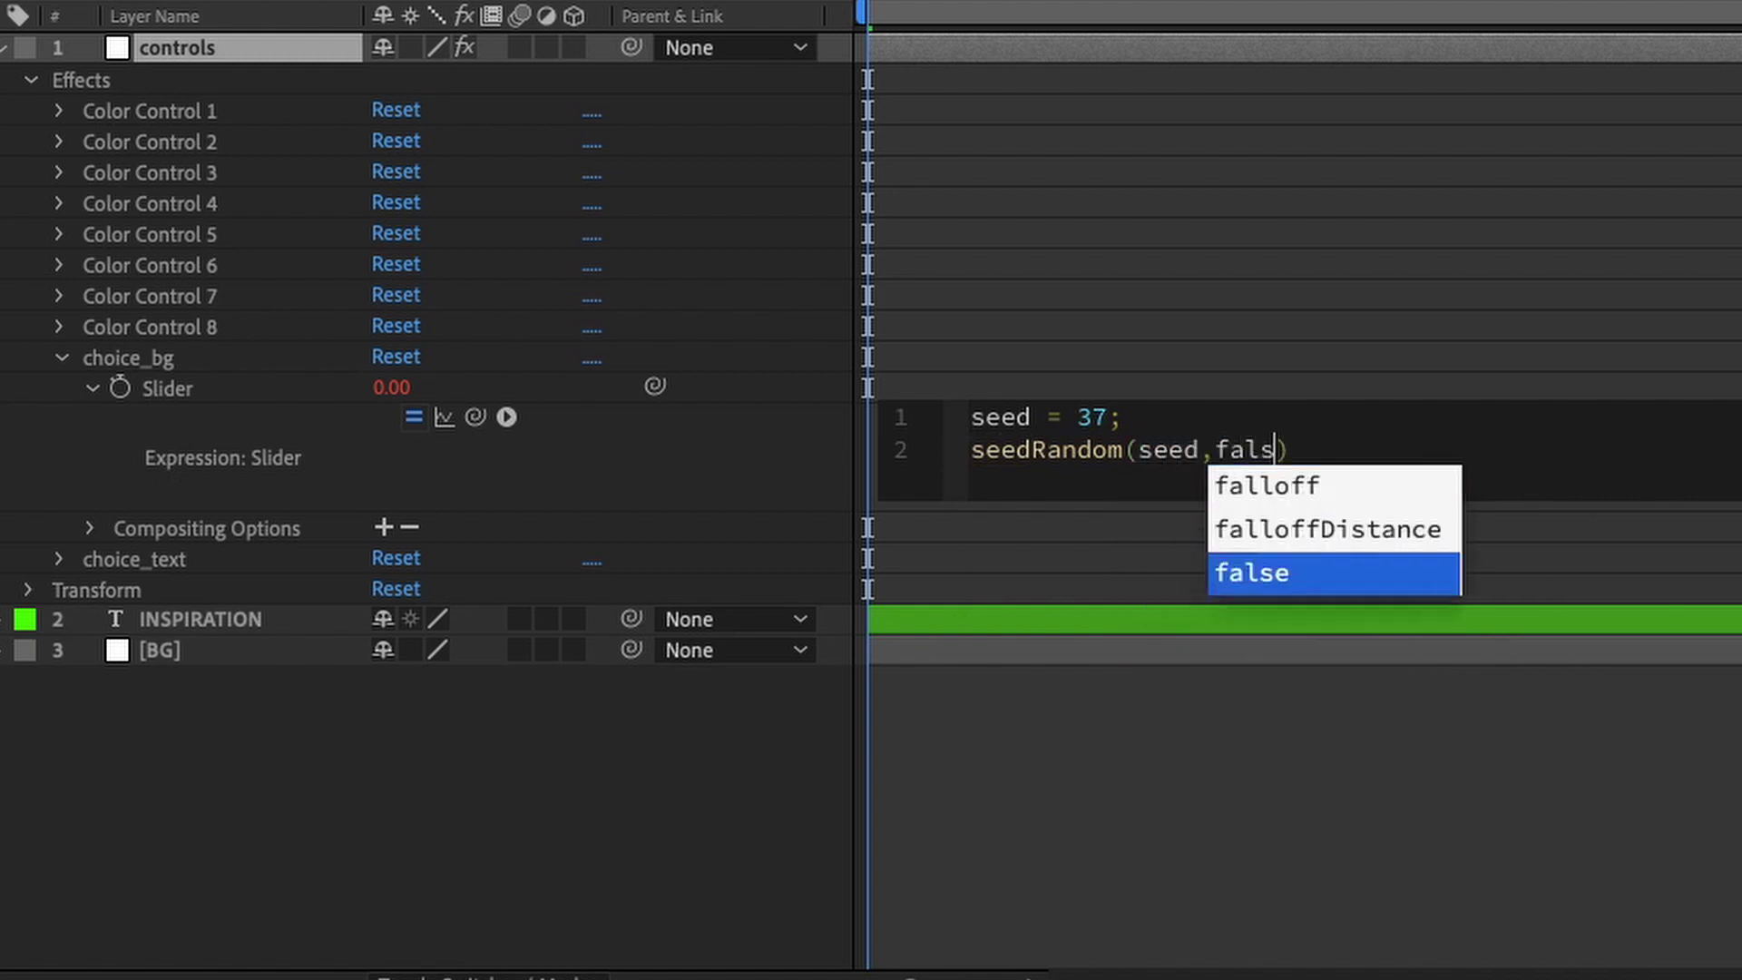
pyautogui.write(';')
# Complete the choice_bg expression with the line "Math.ceil(random(8));", apply it, and scrub the timeline to check the slider value
pyautogui.press('Return')
pyautogui.write('Math.ceil(')
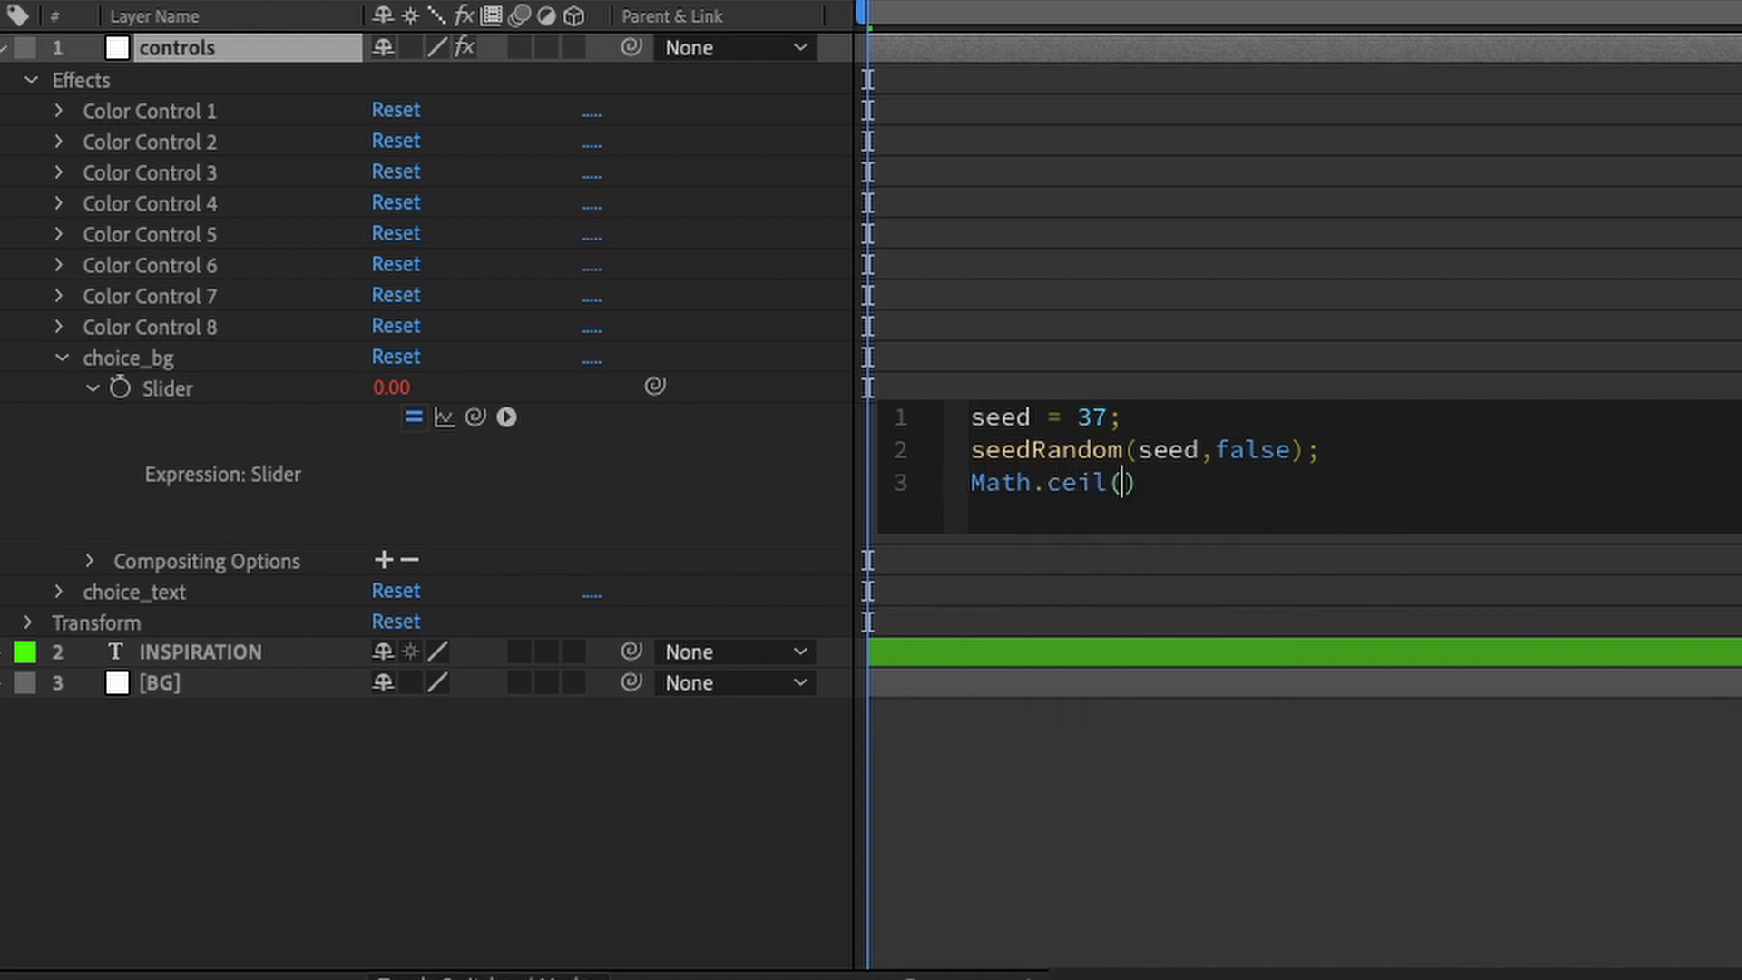
pyautogui.write('random(')
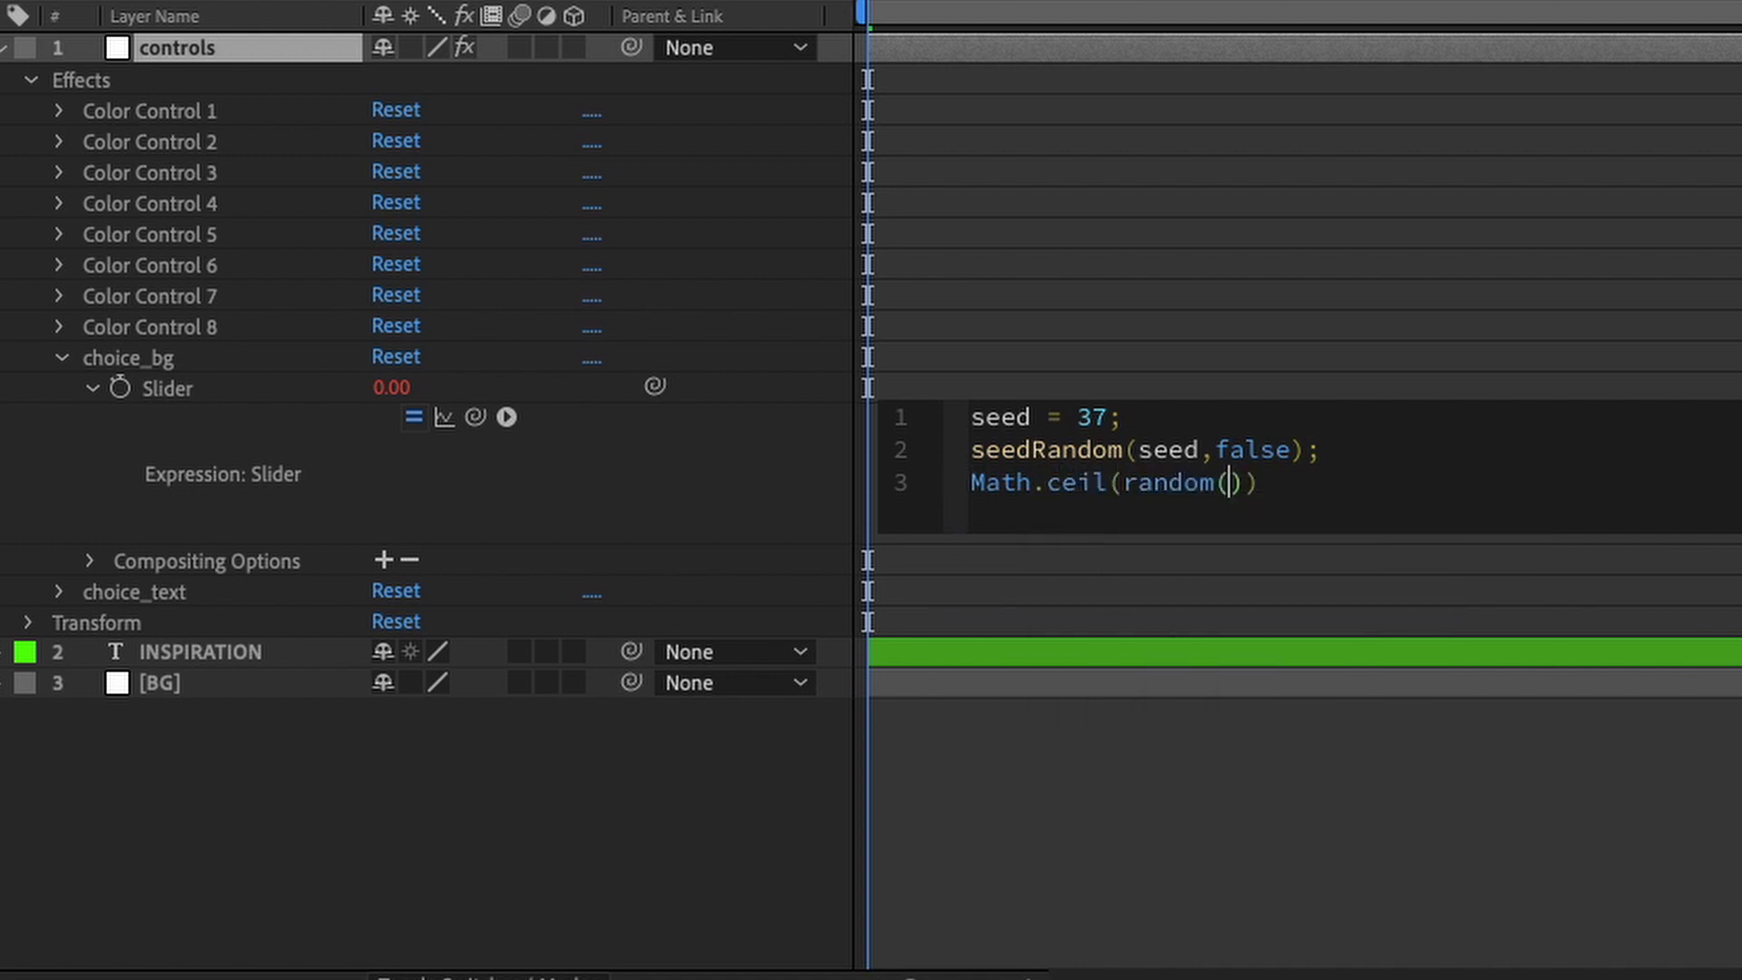
pyautogui.write('8));')
pyautogui.moveTo(1104, 472); pyautogui.dragTo(971, 480)
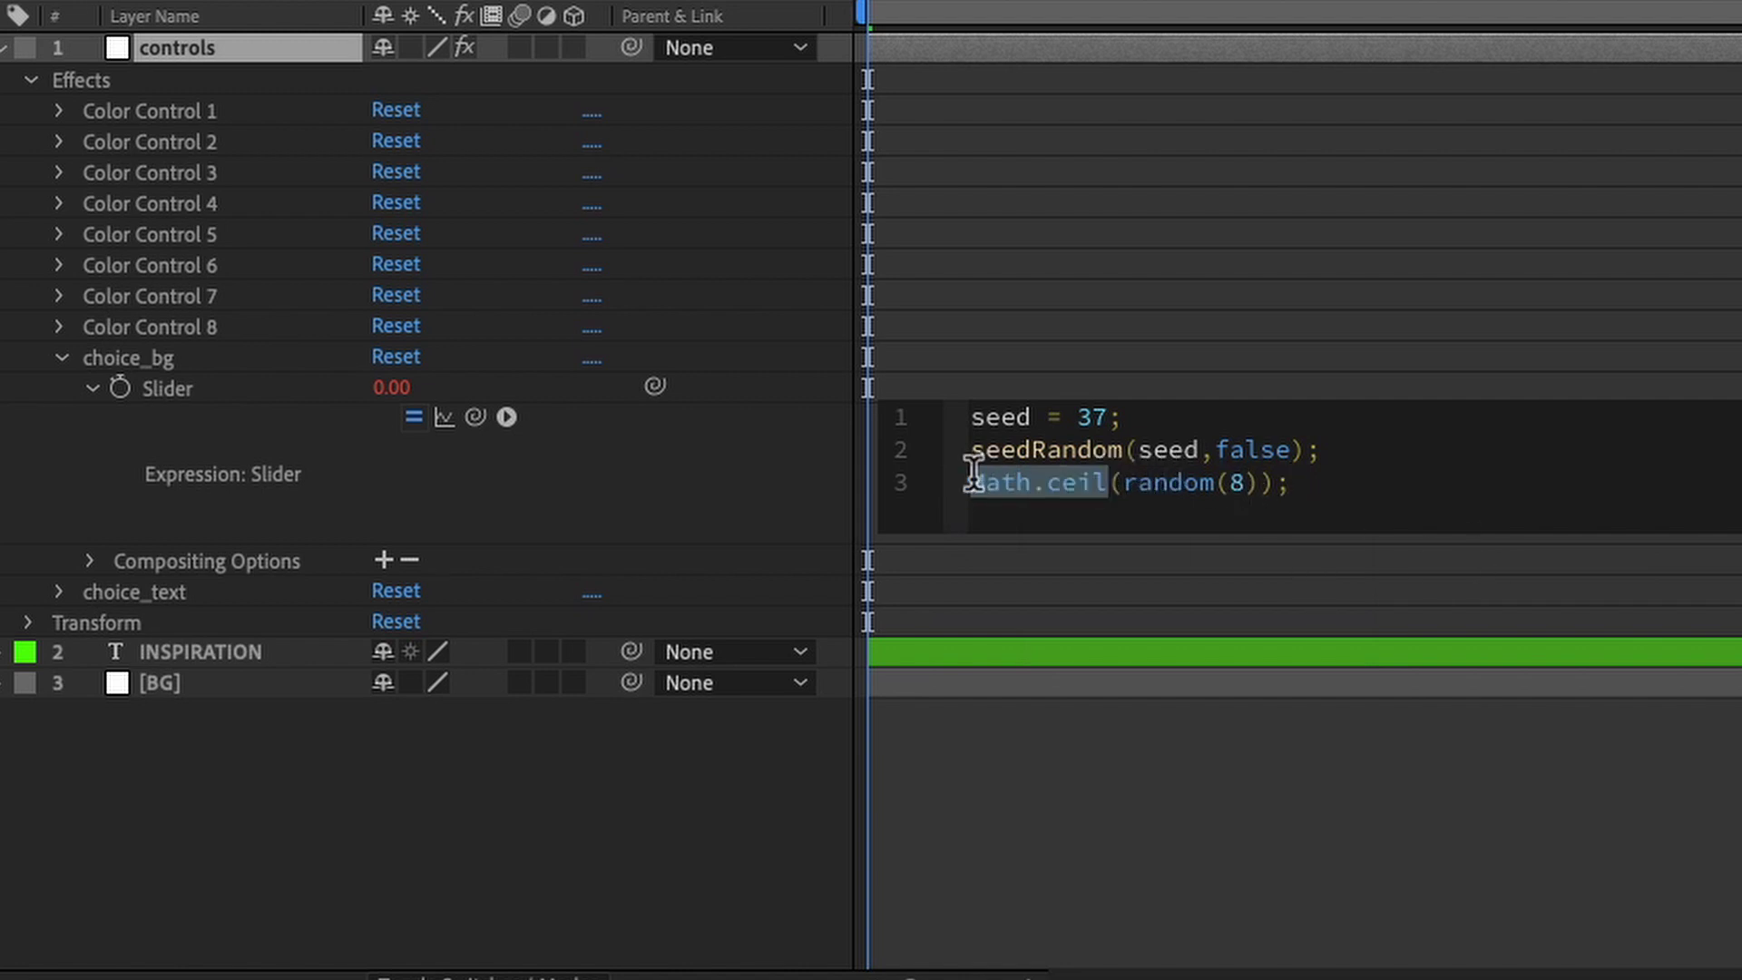
pyautogui.click(1263, 762)
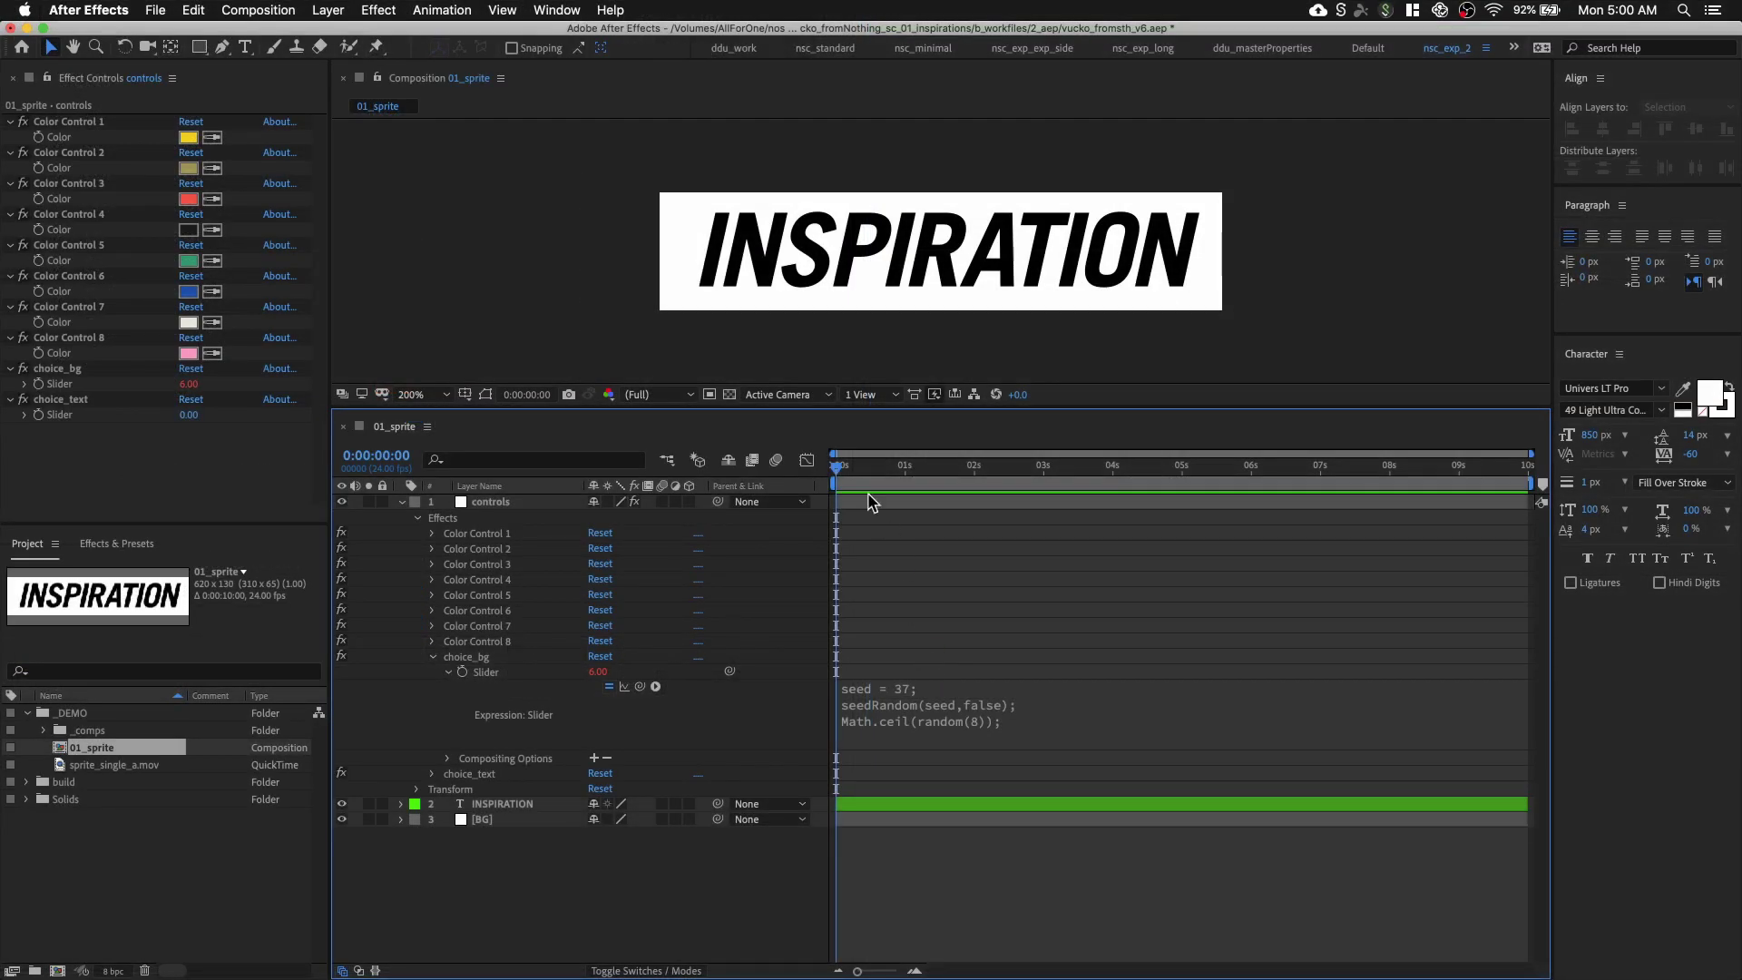
pyautogui.moveTo(844, 466); pyautogui.dragTo(941, 488)
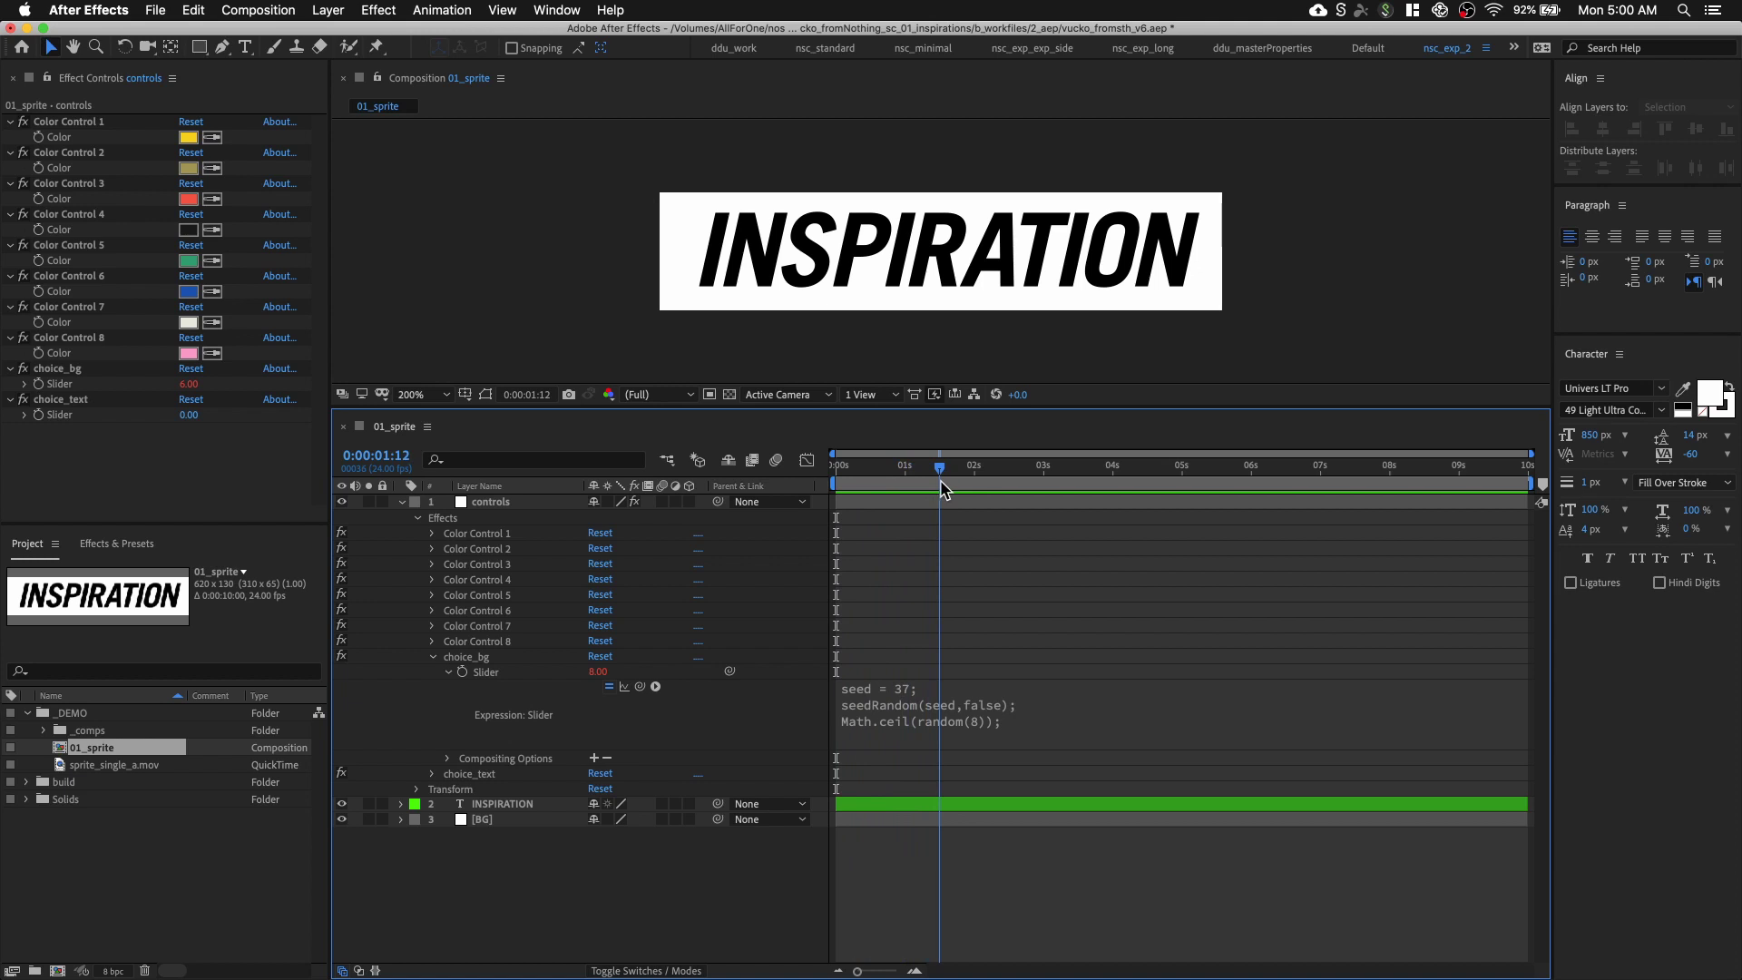
# Copy the choice_bg expression onto the choice_text slider and collapse the choice_bg effect
pyautogui.click(896, 714)
pyautogui.click(90, 451)
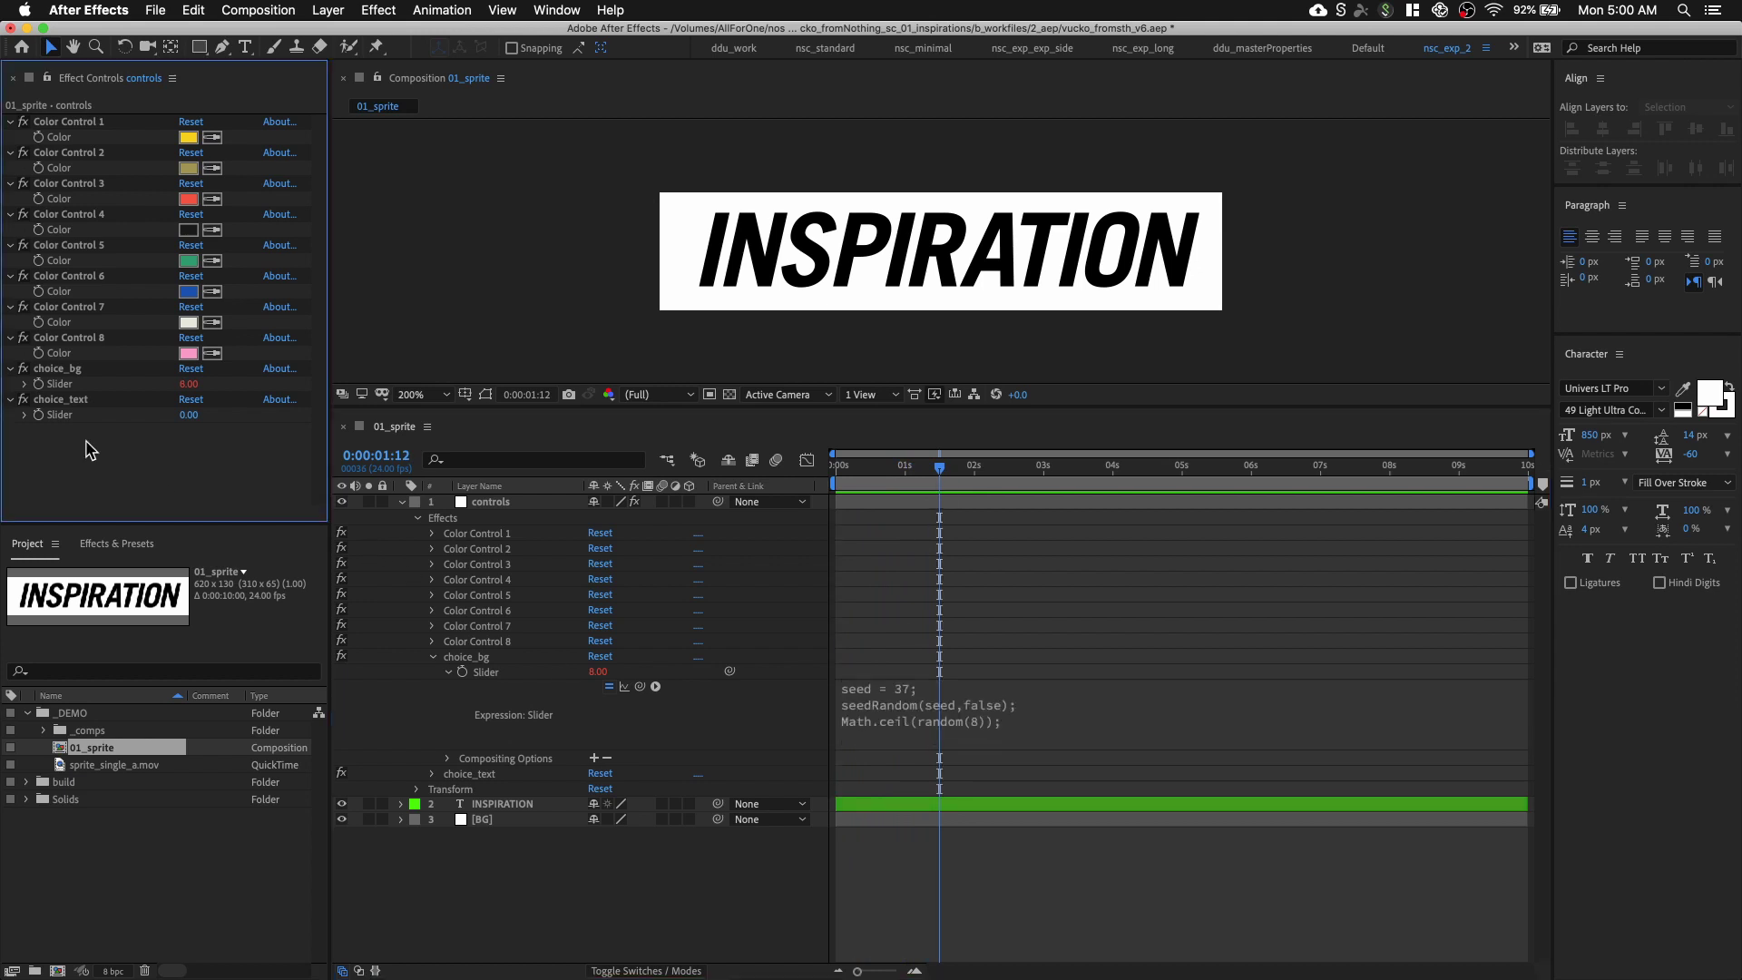
pyautogui.keyDown('alt'); pyautogui.click(39, 414); pyautogui.keyUp('alt')
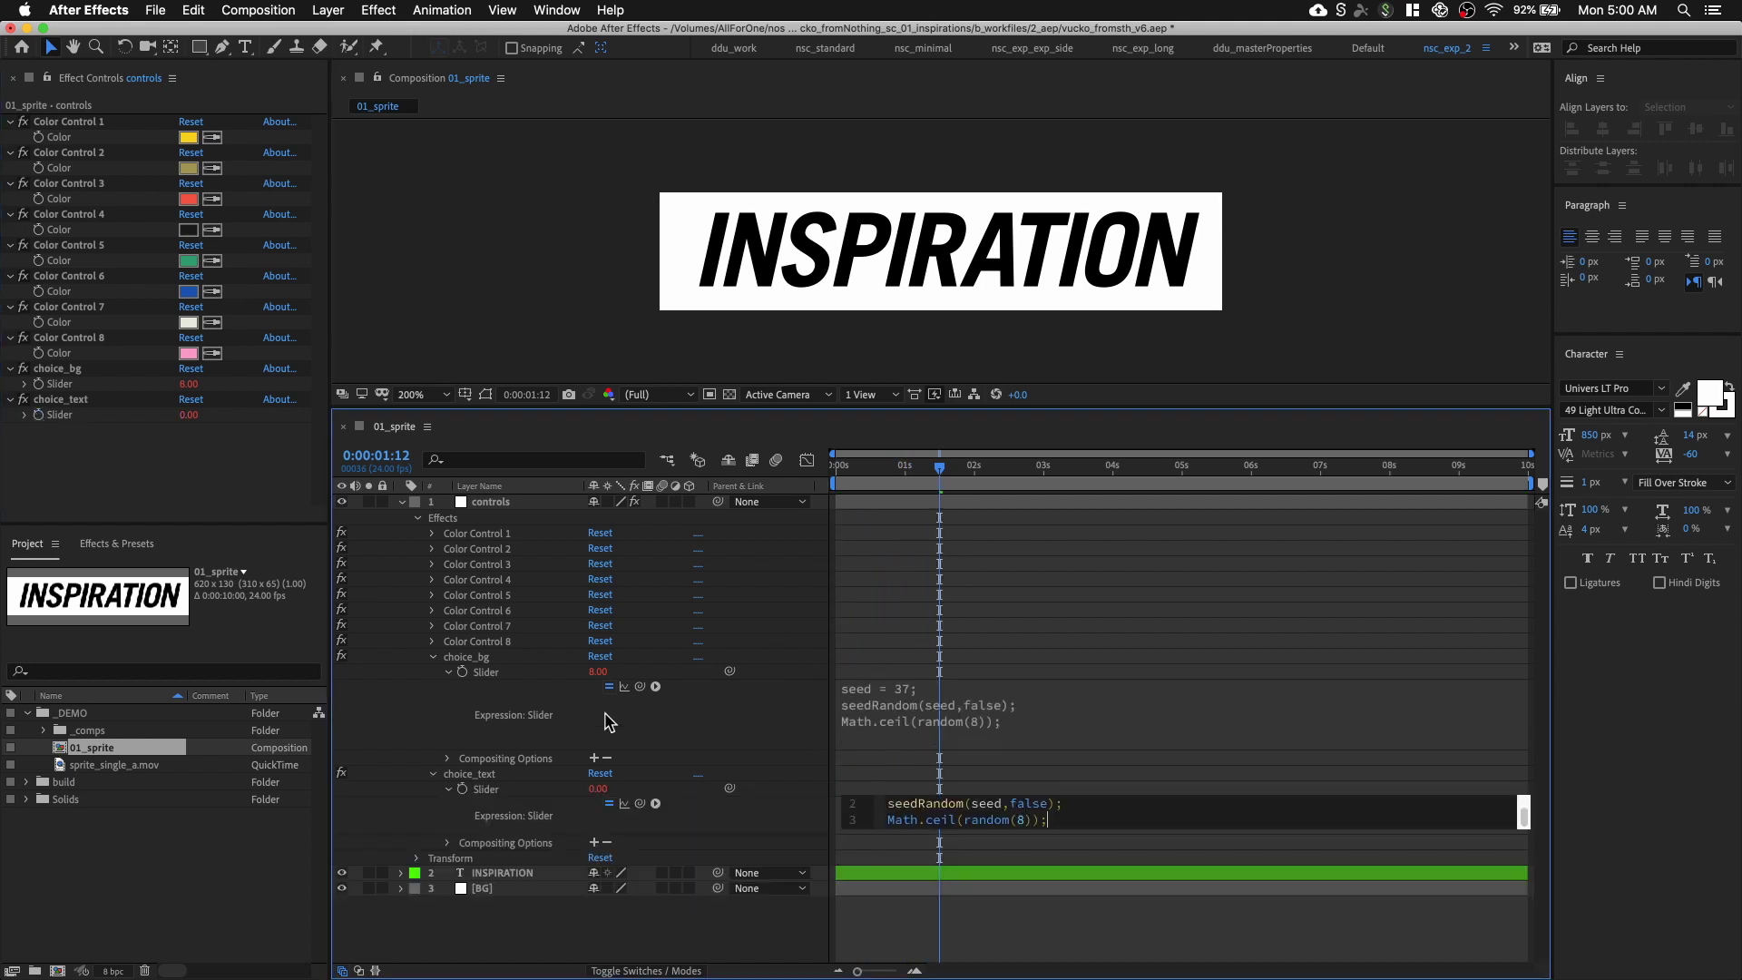
pyautogui.write('seed = 37; seedRandom(seed,false); Math.ceil(random(8));')
pyautogui.click(432, 657)
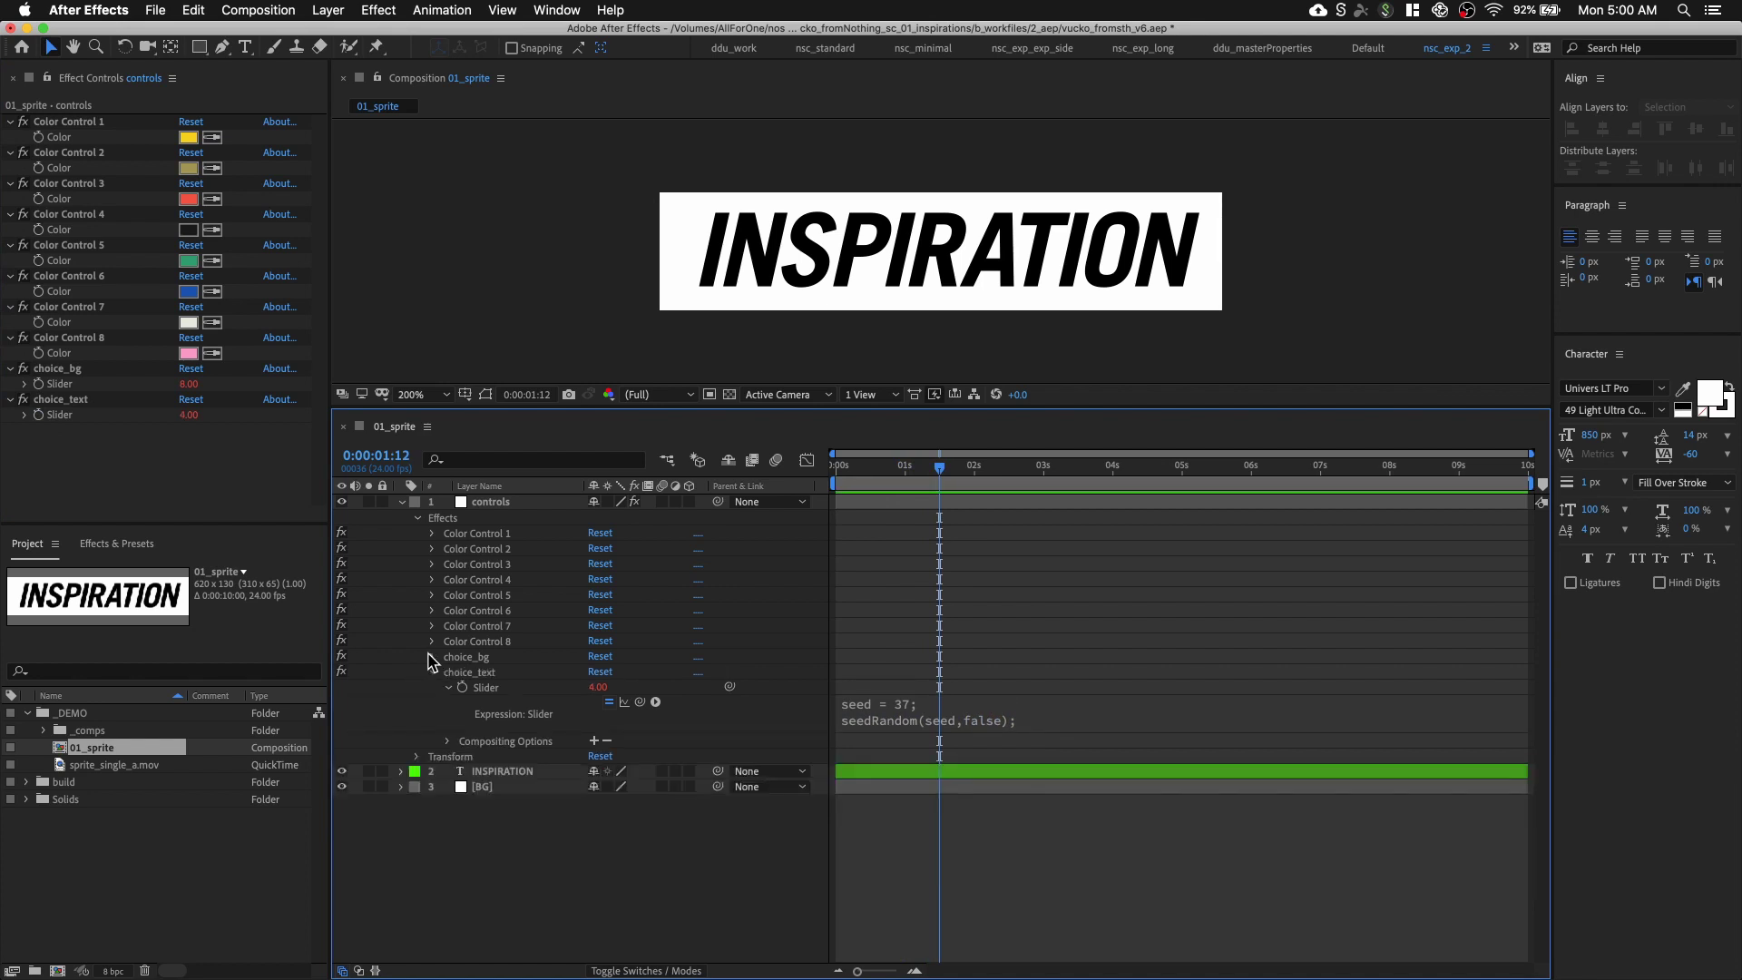
# Show the choice_bg and choice_text expressions in full and scrub the timeline to compare the two slider values
pyautogui.click(927, 714)
pyautogui.click(968, 716)
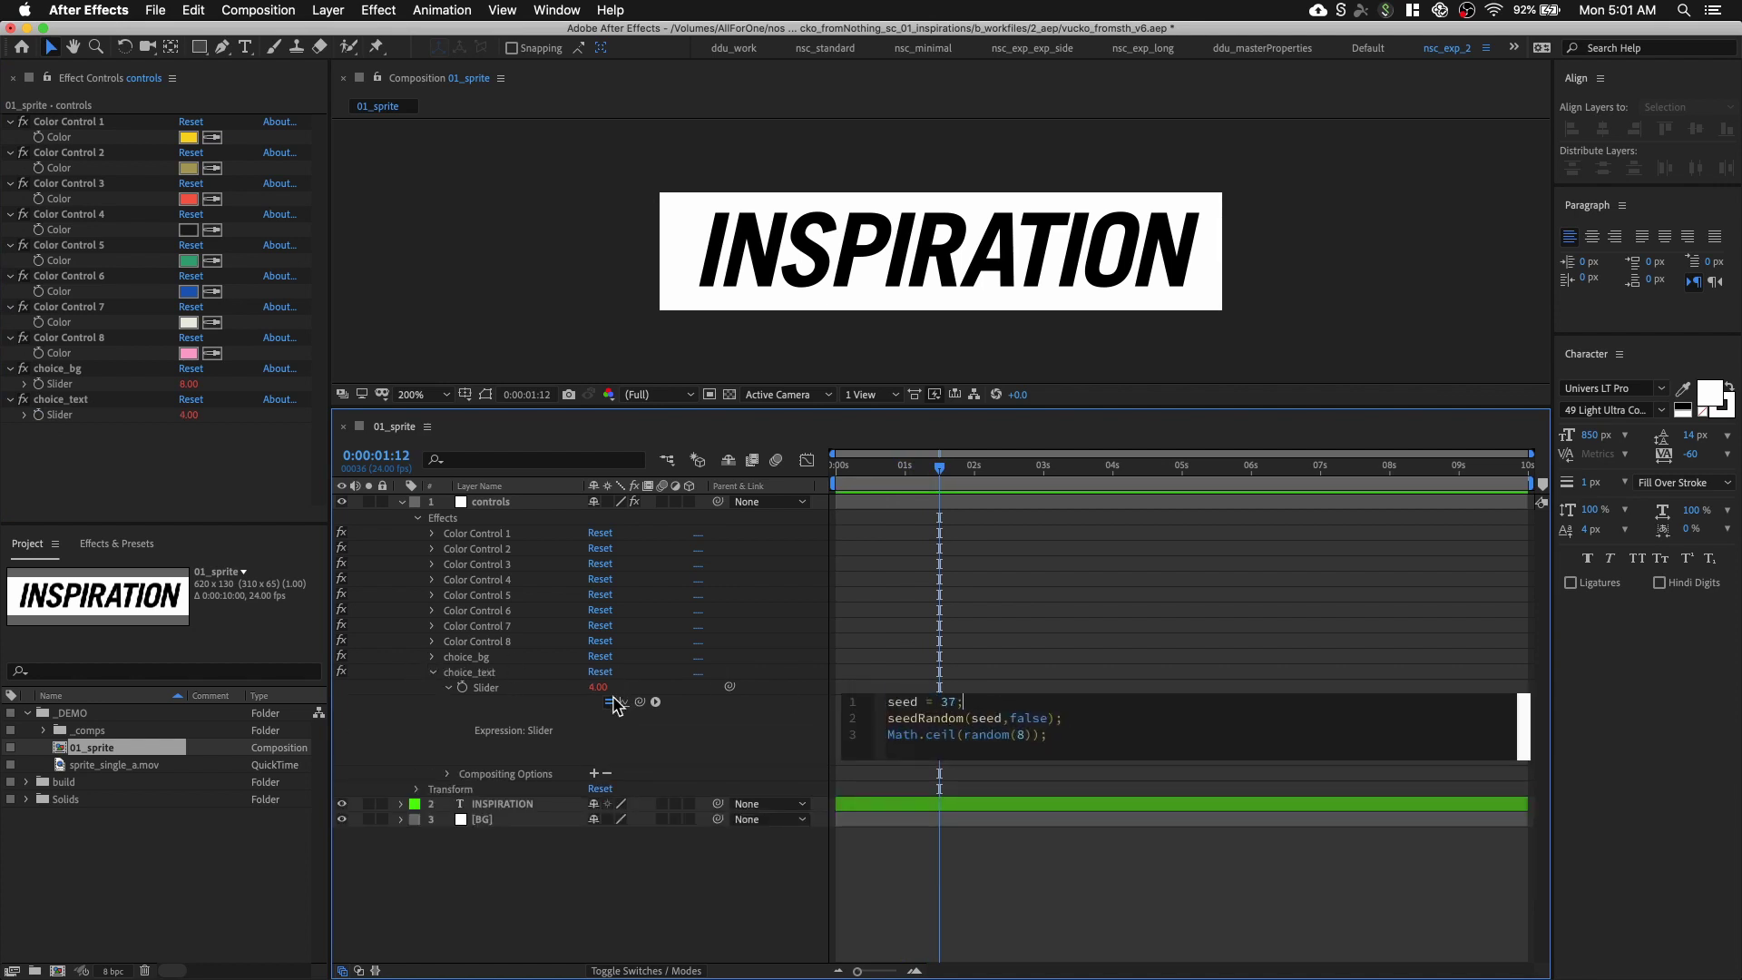
pyautogui.click(432, 657)
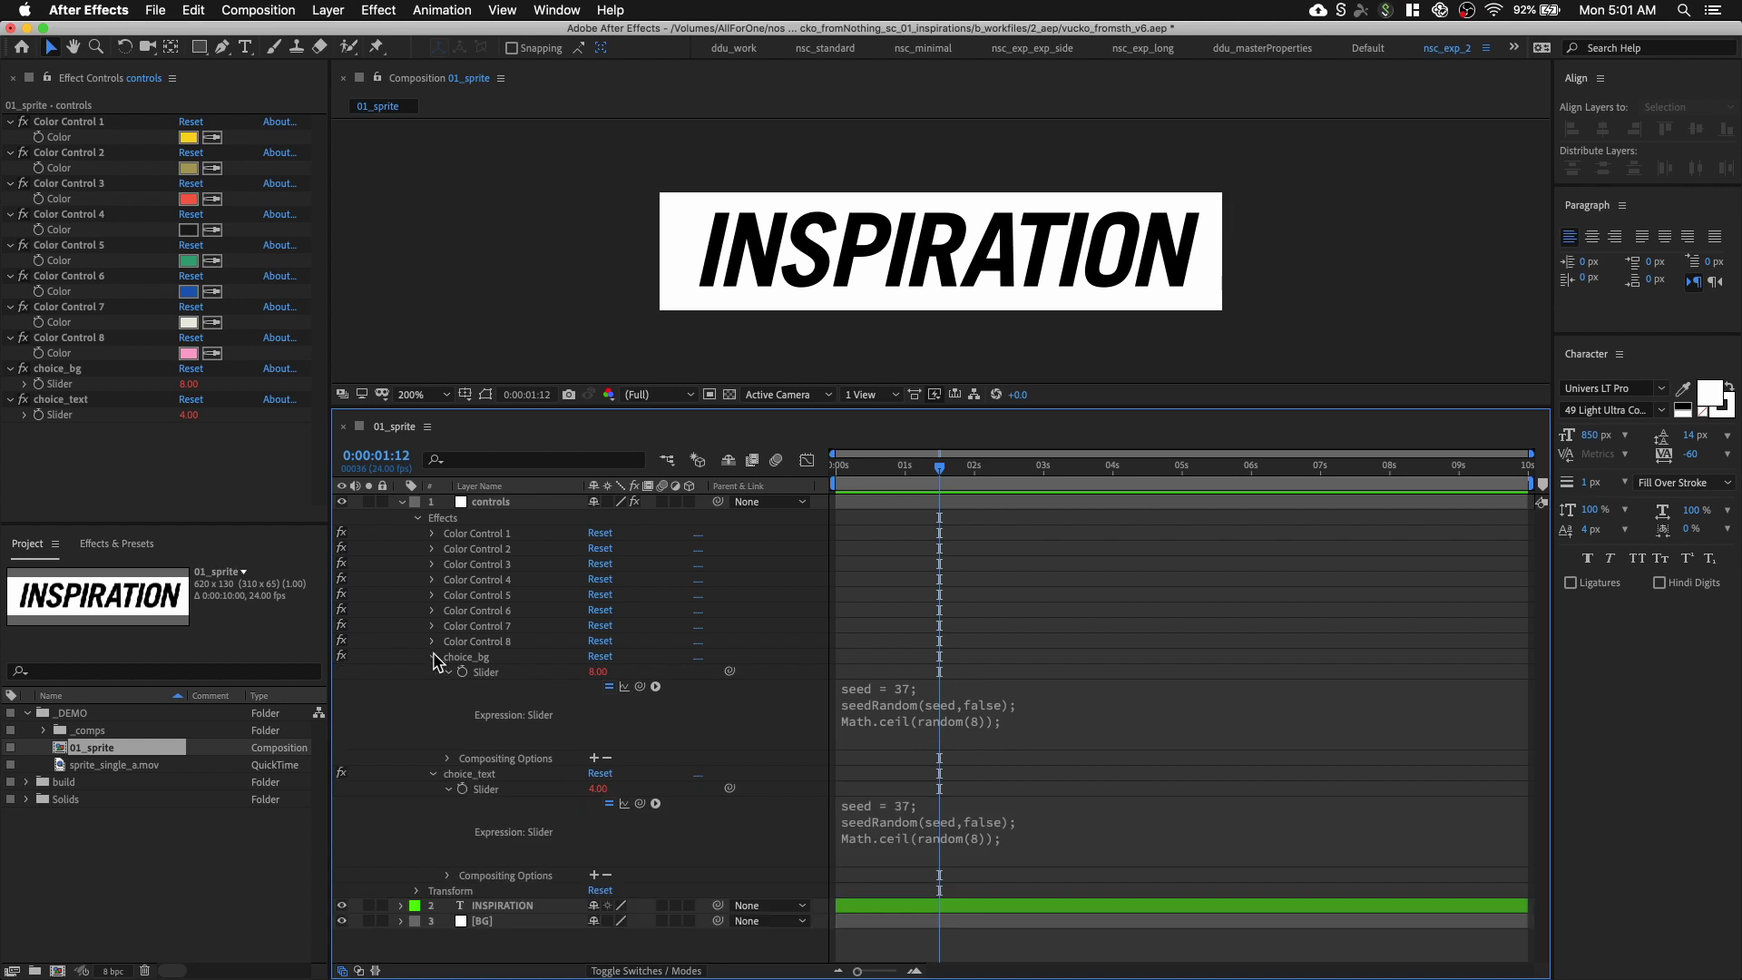
pyautogui.moveTo(939, 467); pyautogui.dragTo(911, 466)
pyautogui.click(925, 472)
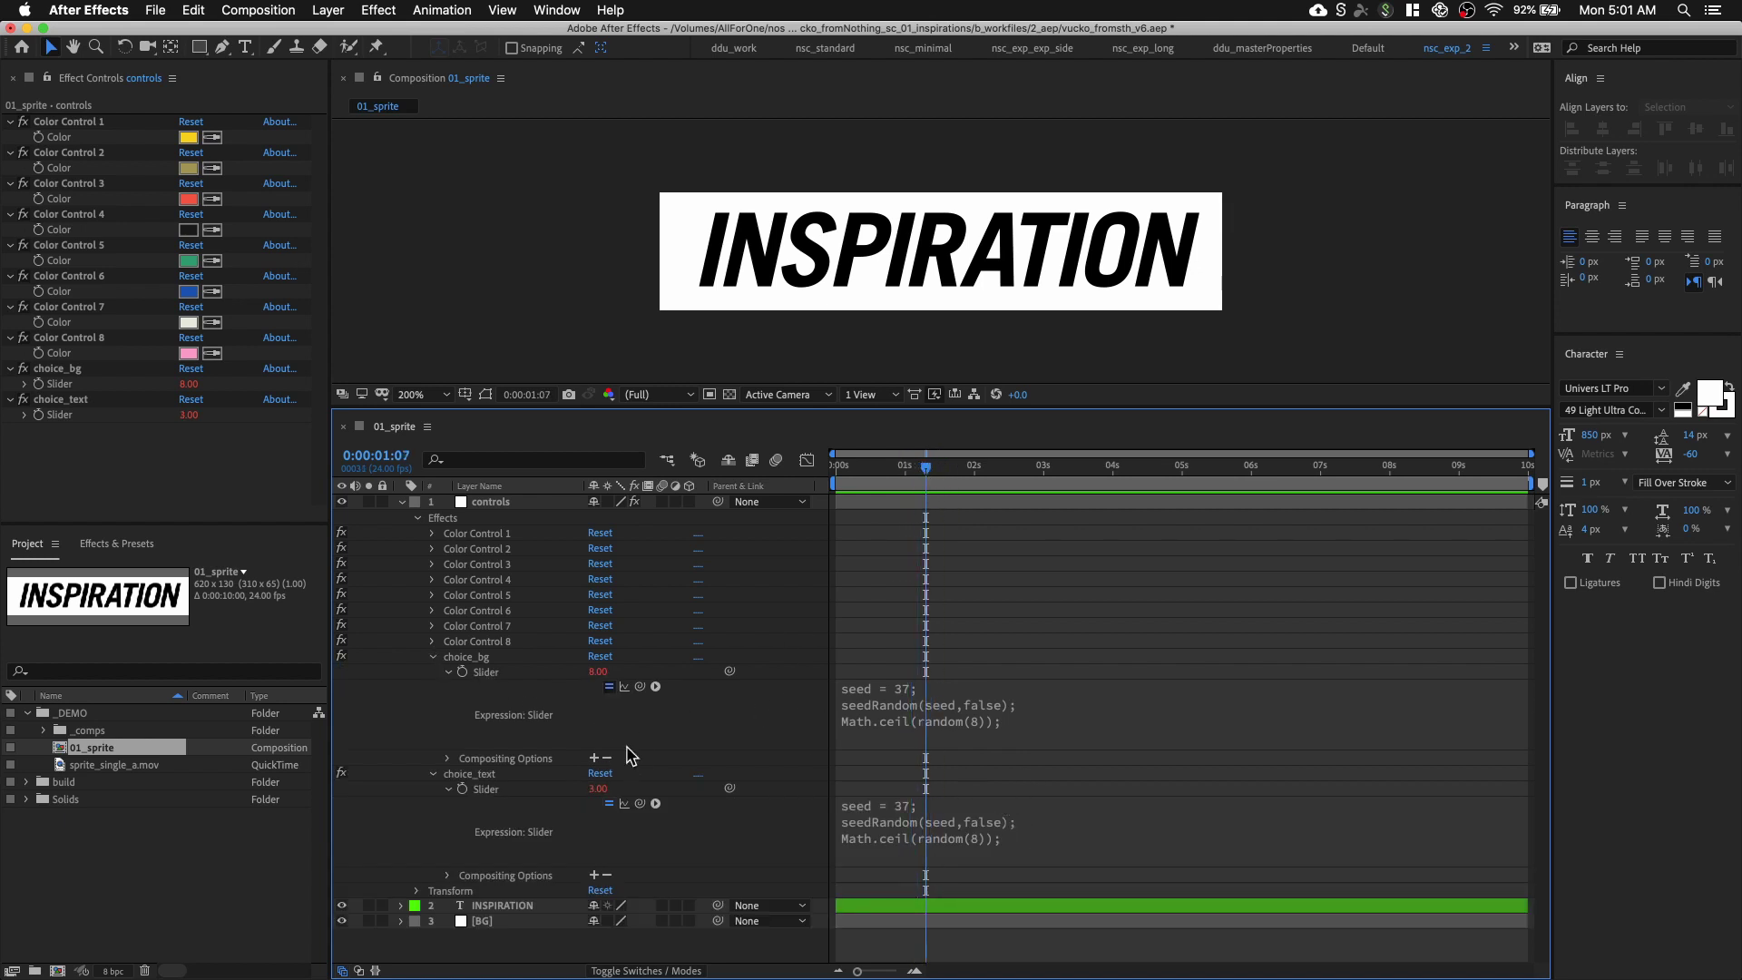
# Insert a choice_bg variable below the seed line of the choice_text expression, linked to the choice_bg effect's Slider
pyautogui.click(952, 804)
pyautogui.click(994, 804)
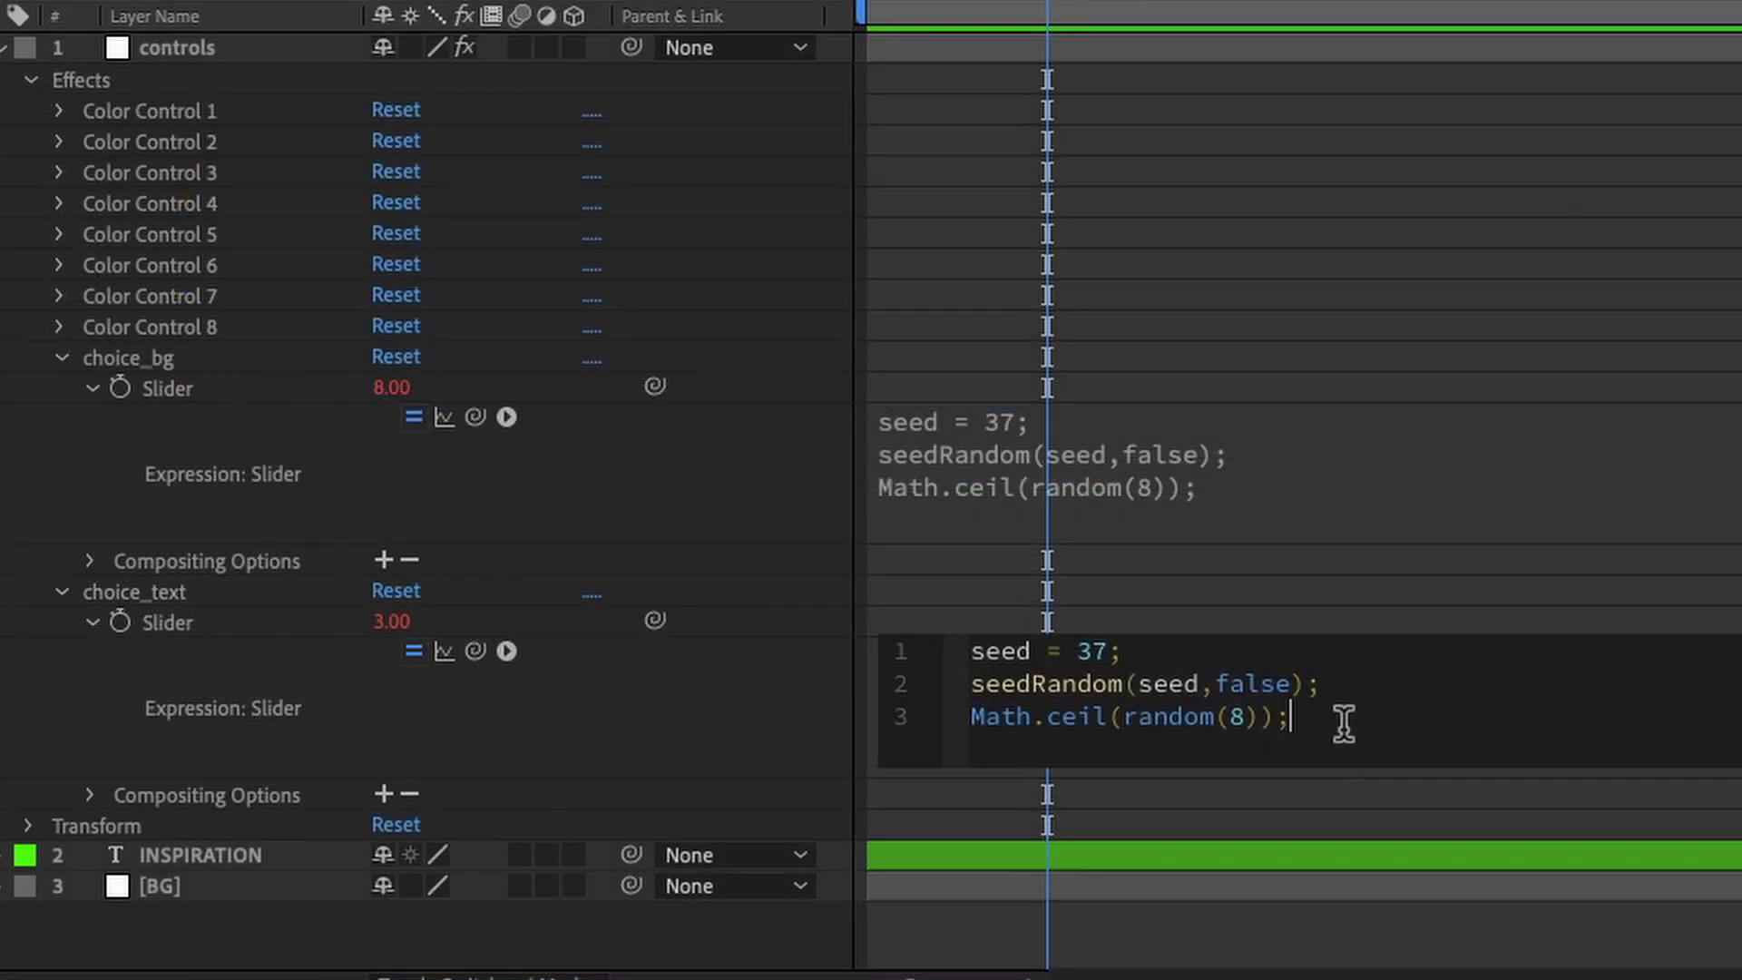
pyautogui.press('Return')
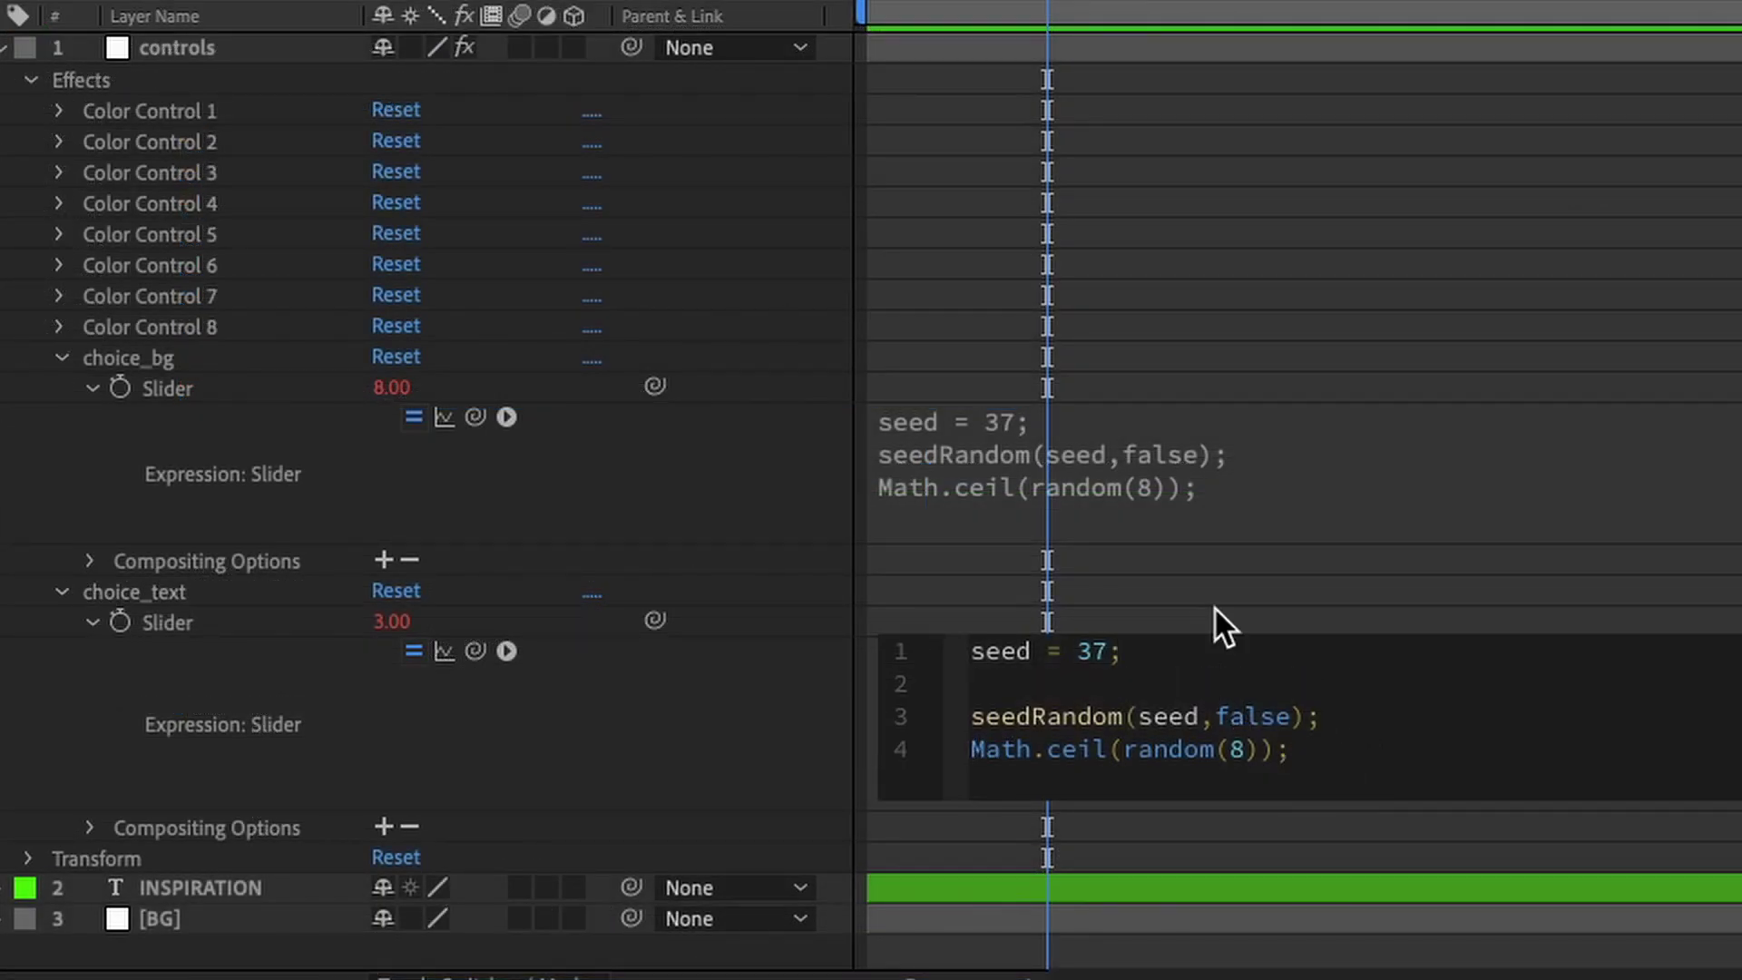
pyautogui.write('choice_bg =')
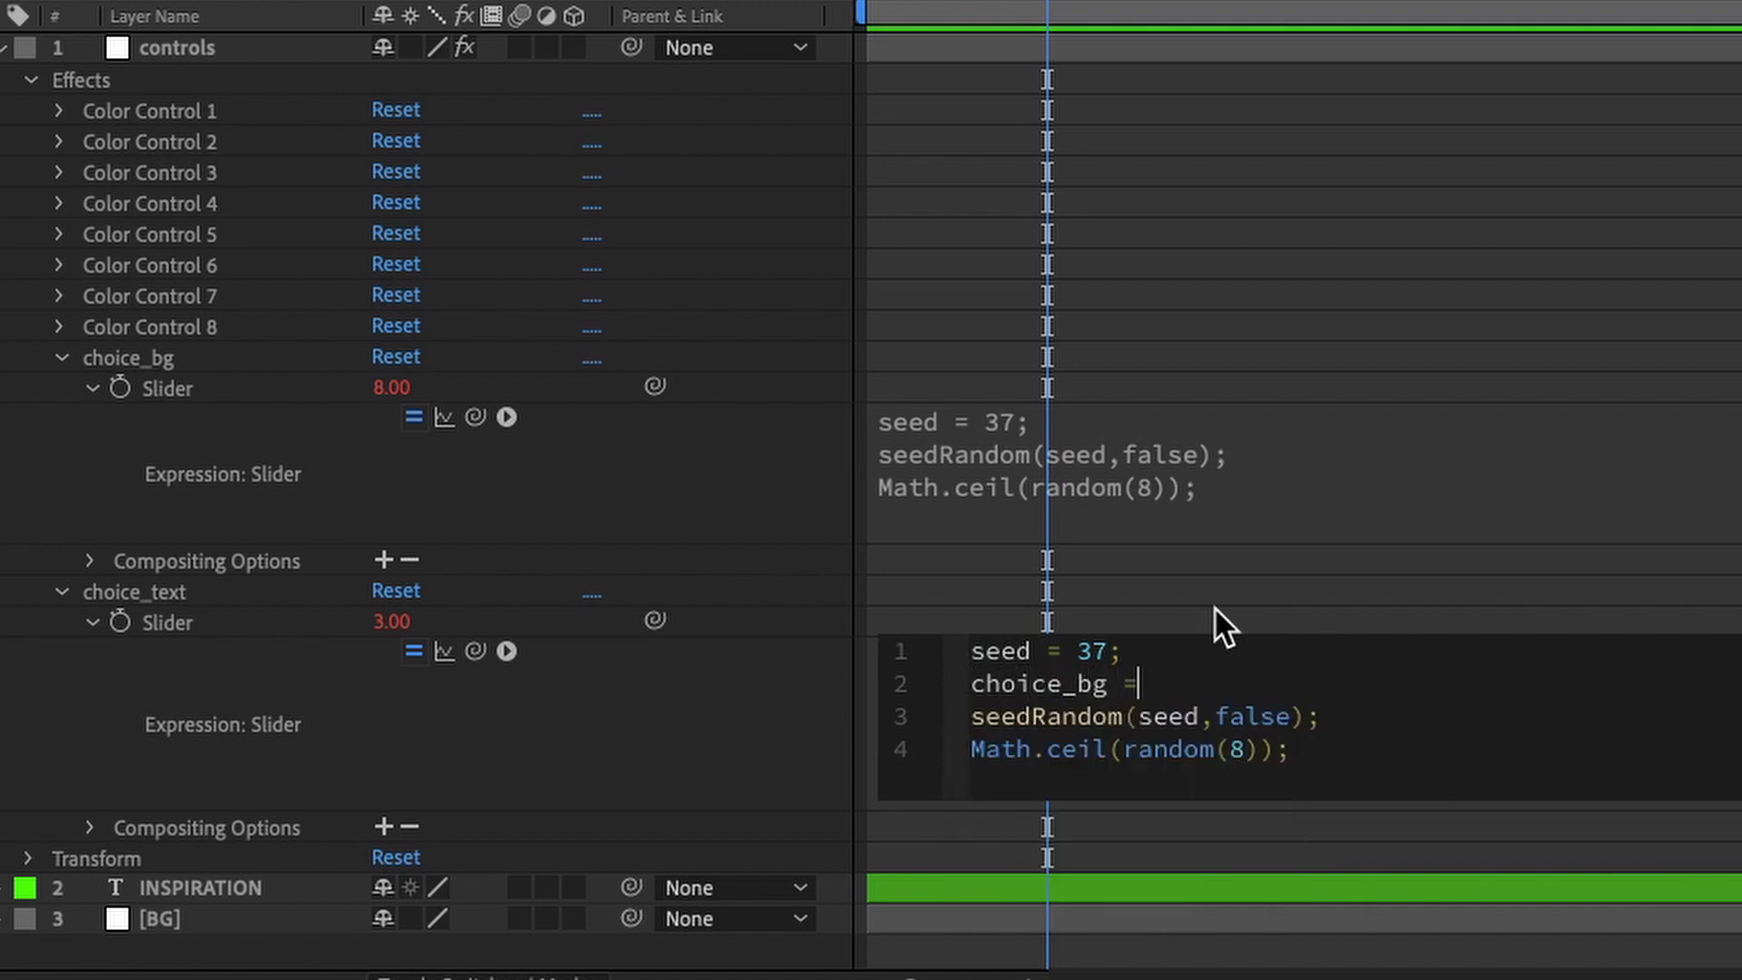
pyautogui.moveTo(474, 650); pyautogui.dragTo(167, 388)
pyautogui.write(';')
pyautogui.press('Return')
# Define a choice_text variable below choice_bg and move the existing Math.ceil(random(8)); into it as its value
pyautogui.write('choice_text =')
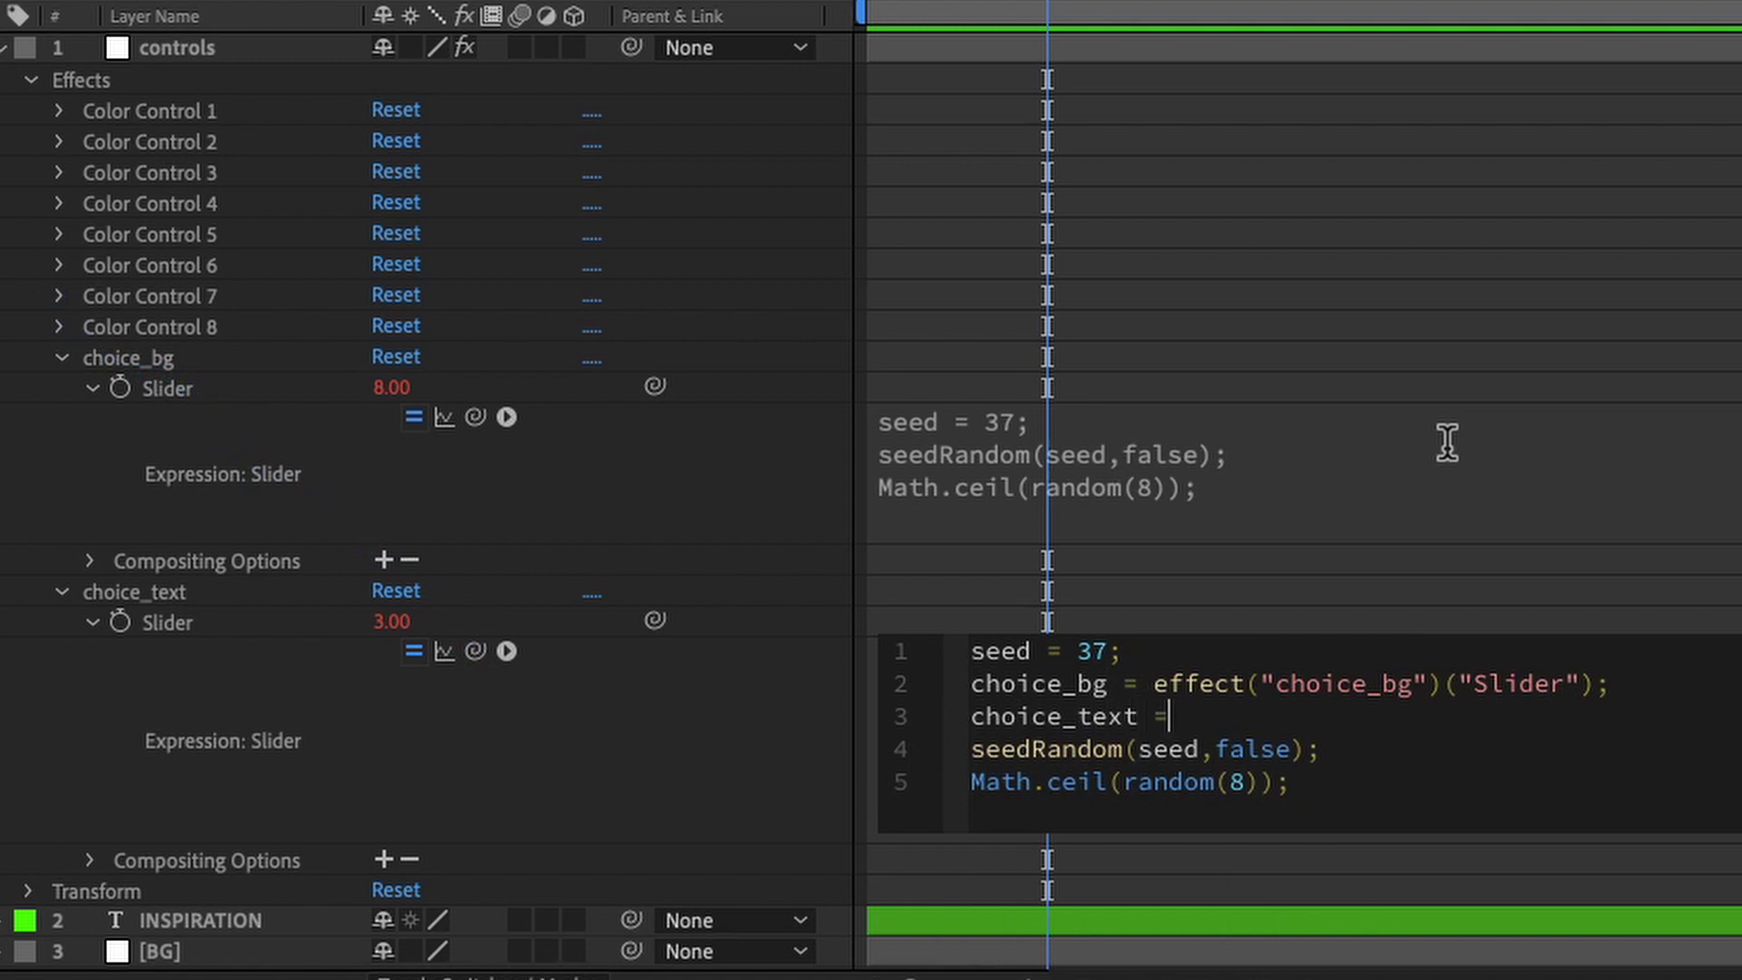
pyautogui.moveTo(1327, 782); pyautogui.dragTo(940, 777)
pyautogui.hotkey('ctrl', 'x')
pyautogui.click(1215, 713)
pyautogui.hotkey('ctrl', 'v')
# Move the seedRandom(seed,false); line directly below the seed = 37; line in the choice_text expression
pyautogui.moveTo(1322, 749); pyautogui.dragTo(945, 740)
pyautogui.hotkey('ctrl', 'x')
pyautogui.click(1189, 653)
pyautogui.press('Return')
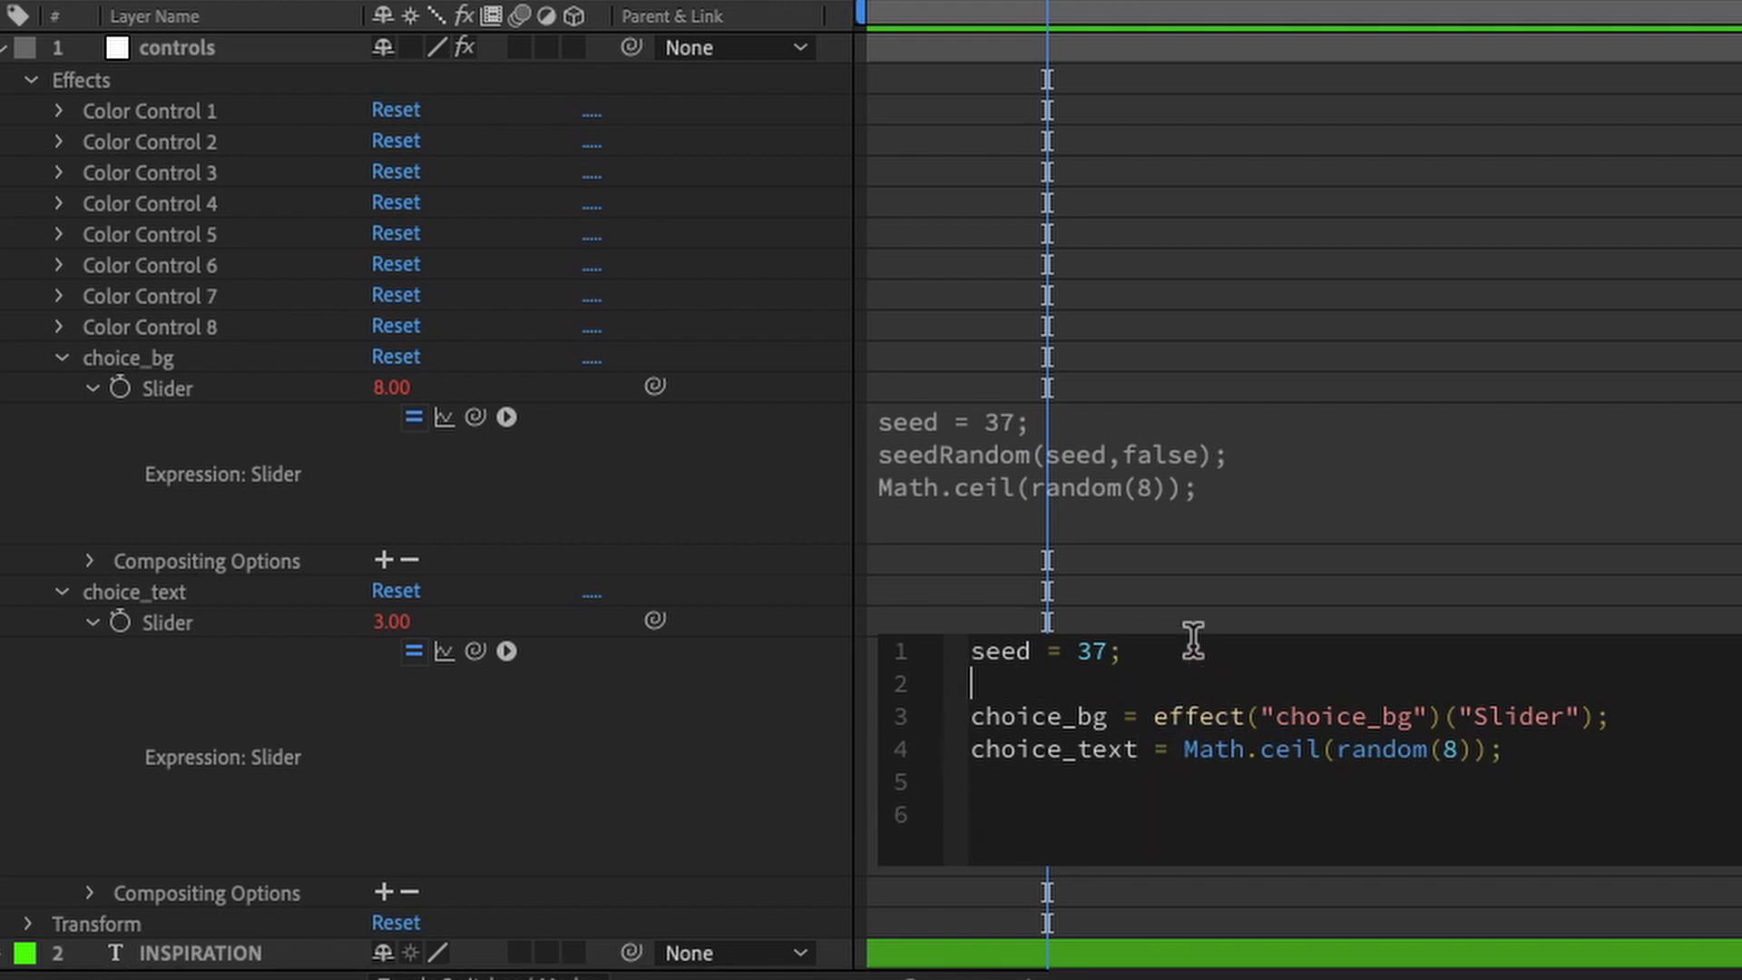
pyautogui.hotkey('ctrl', 'v')
# Add a while(choice_text==choice_bg) loop with an empty braced body below the choice_text line of the choice_text slider expression
pyautogui.click(1560, 742)
pyautogui.press('Return')
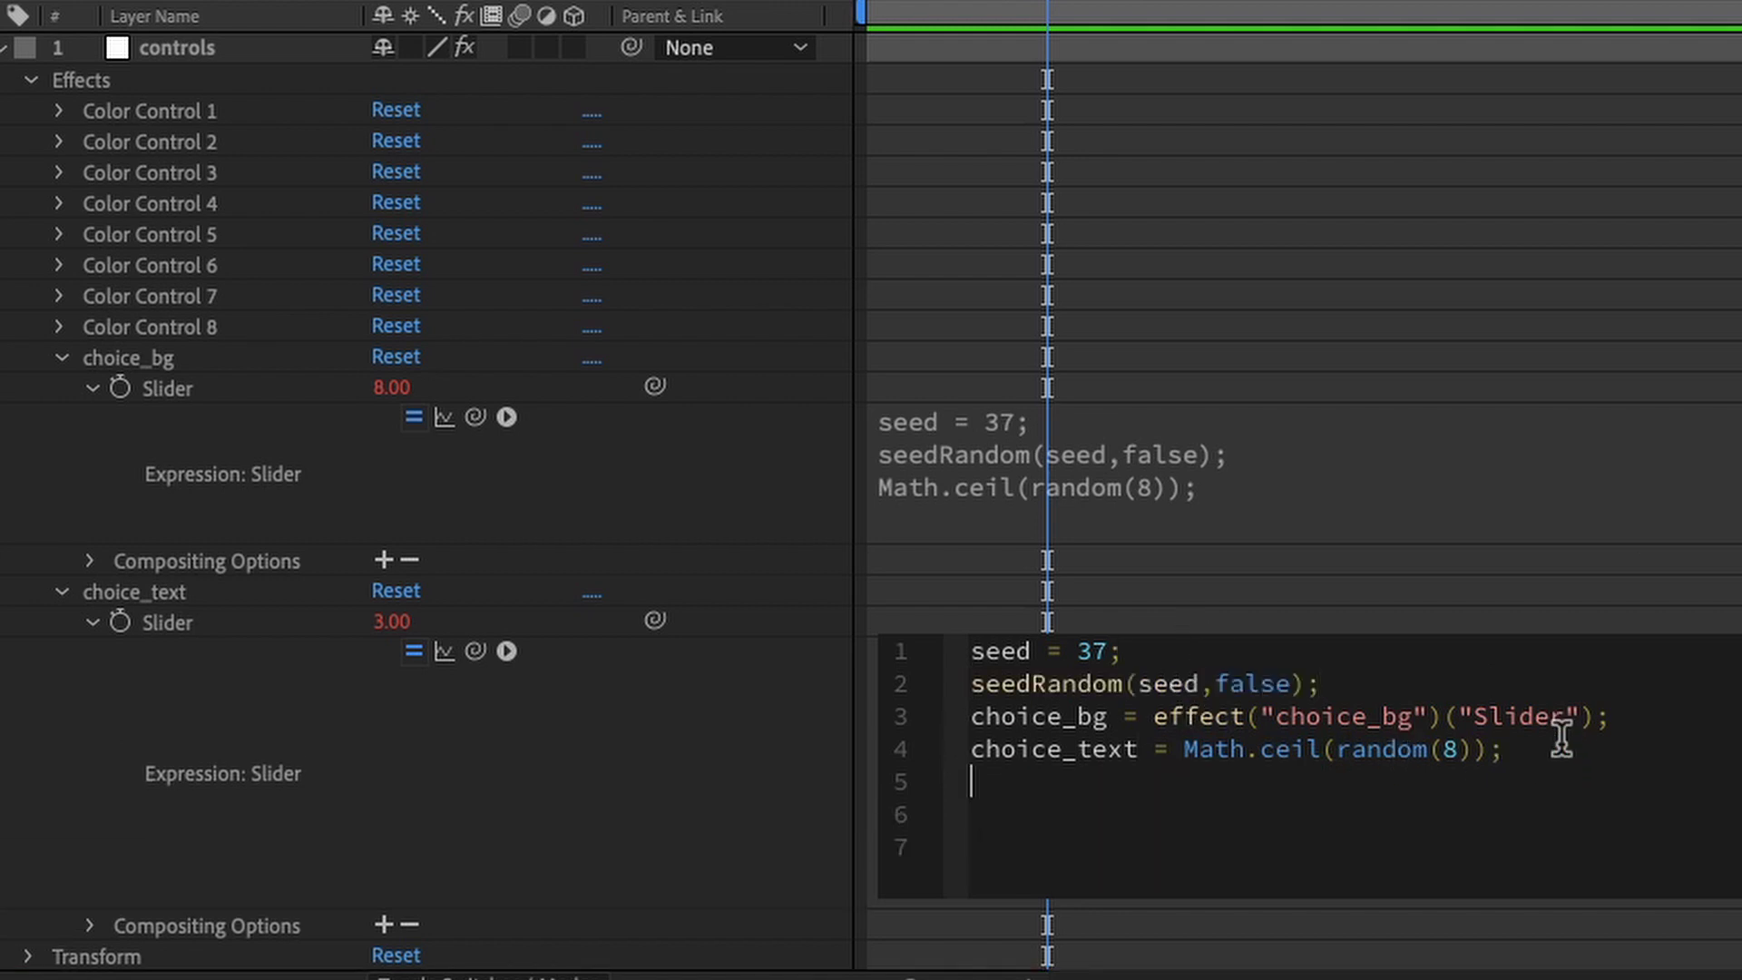
pyautogui.write('while(choice_text')
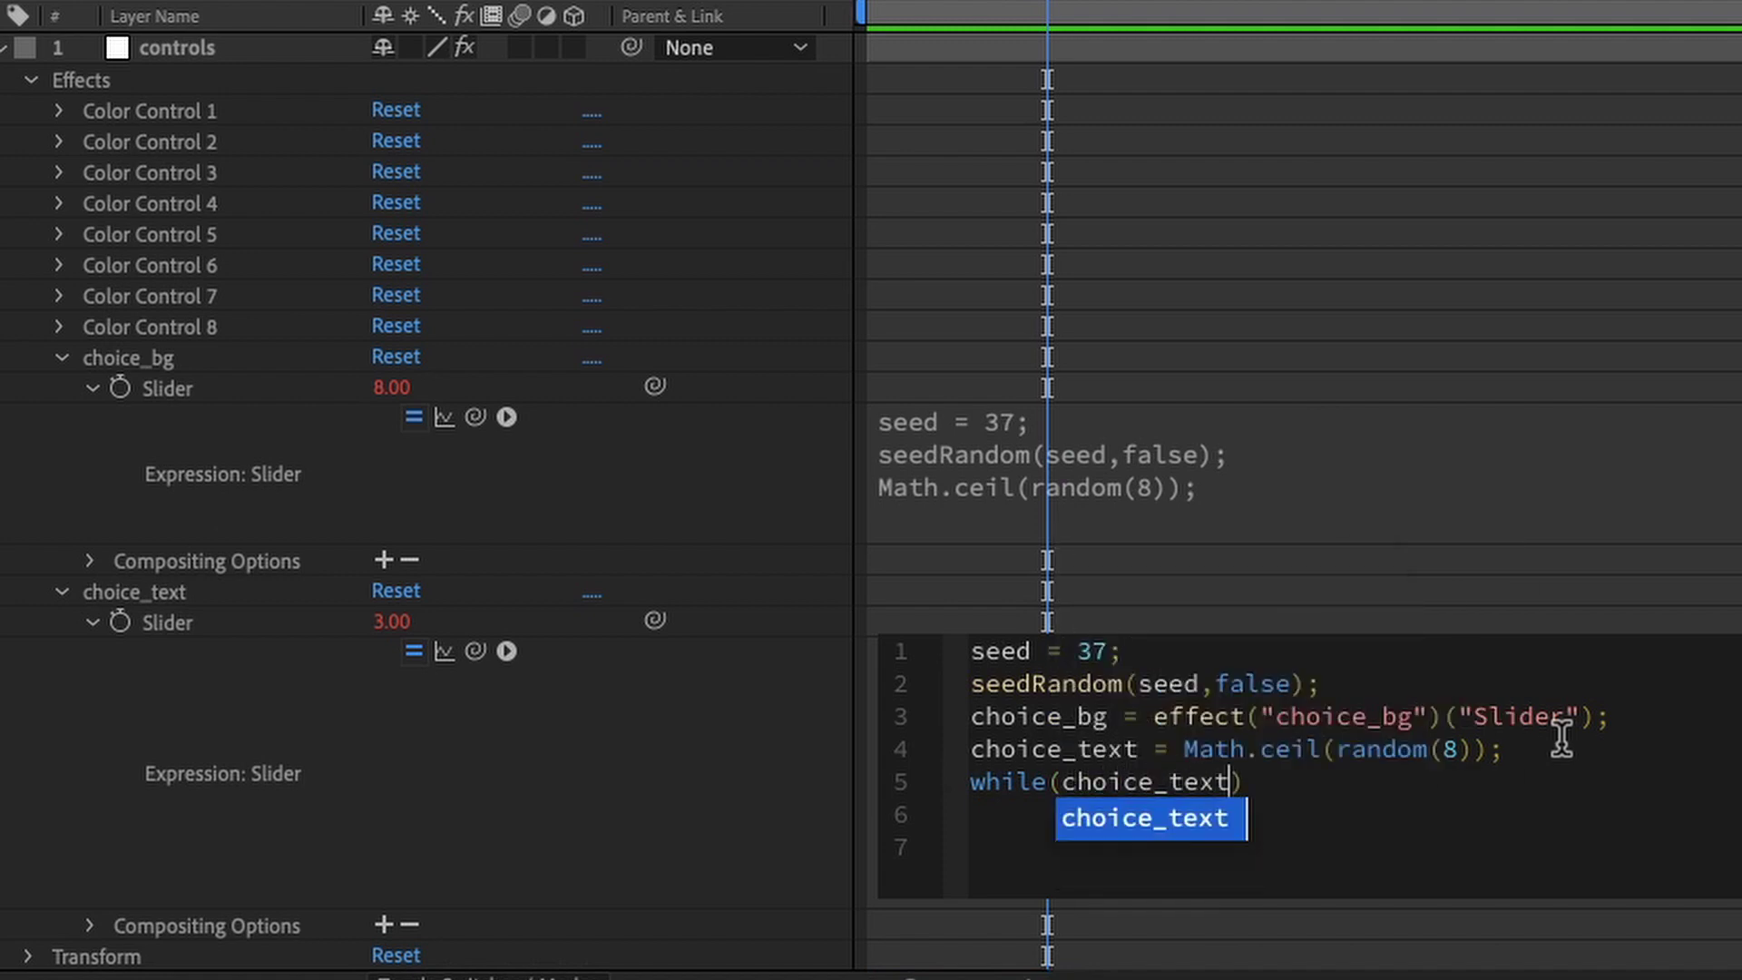
pyautogui.write('==')
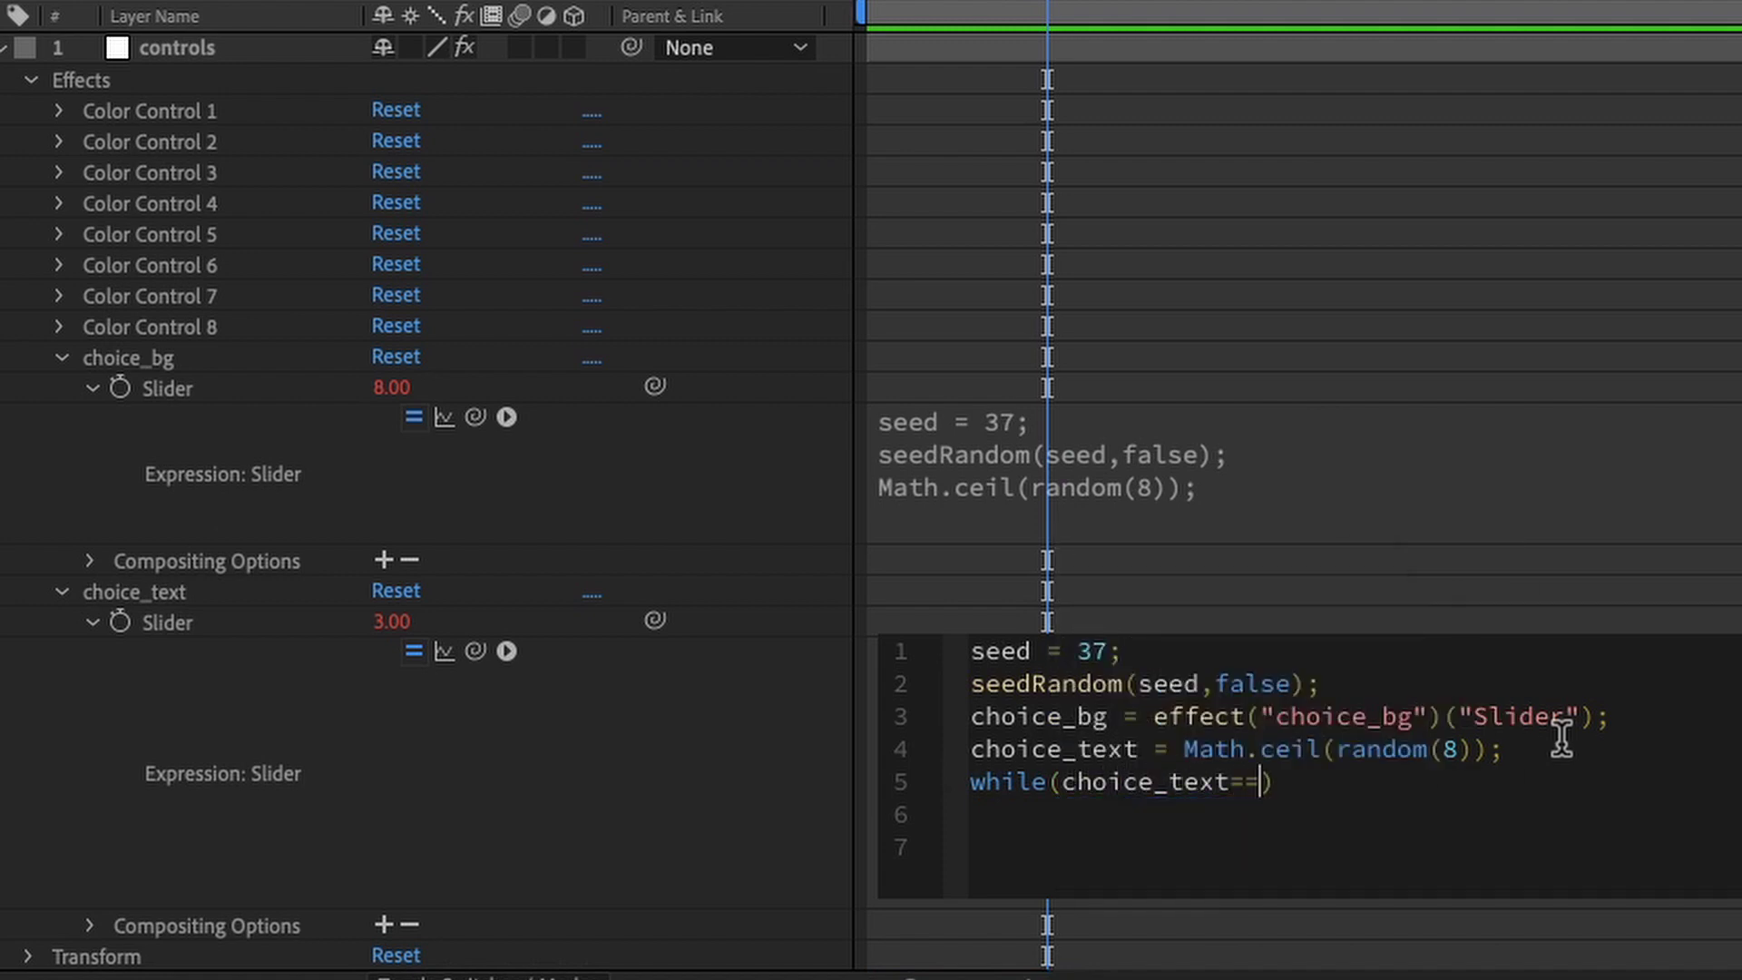
pyautogui.write('chiou')
pyautogui.press('BackSpace')
pyautogui.press('BackSpace')
pyautogui.press('BackSpace')
pyautogui.write('oice')
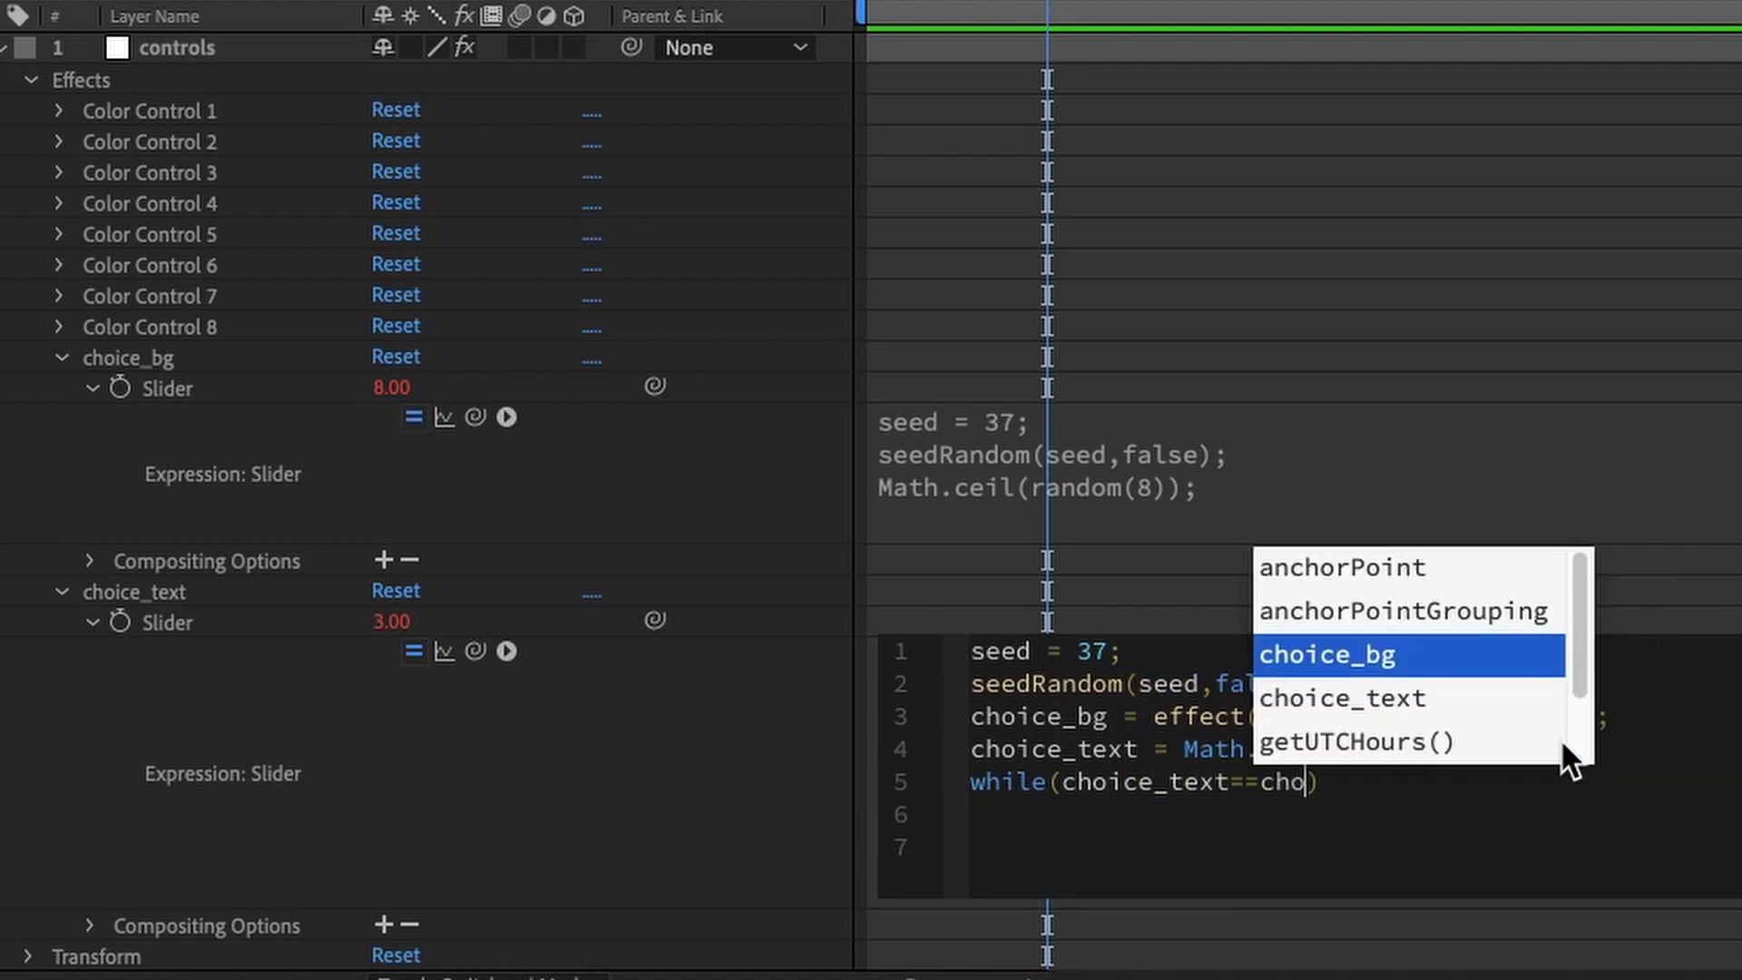
pyautogui.write('_bg')
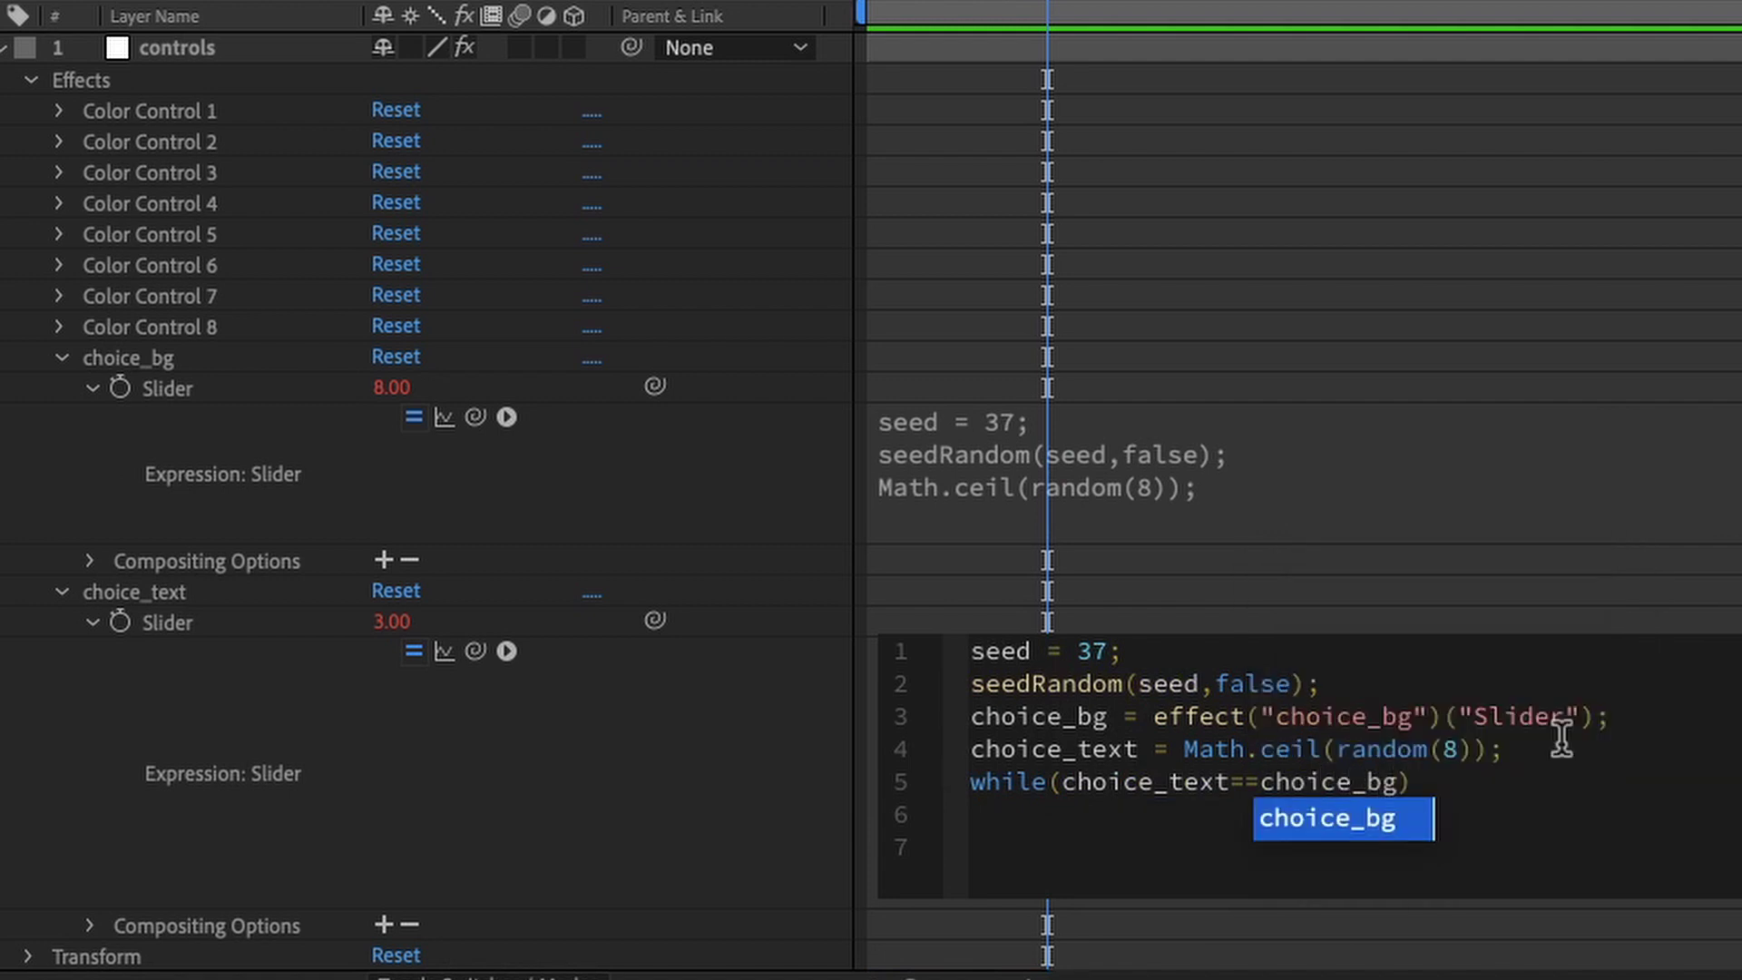
pyautogui.write('){')
pyautogui.press('Return')
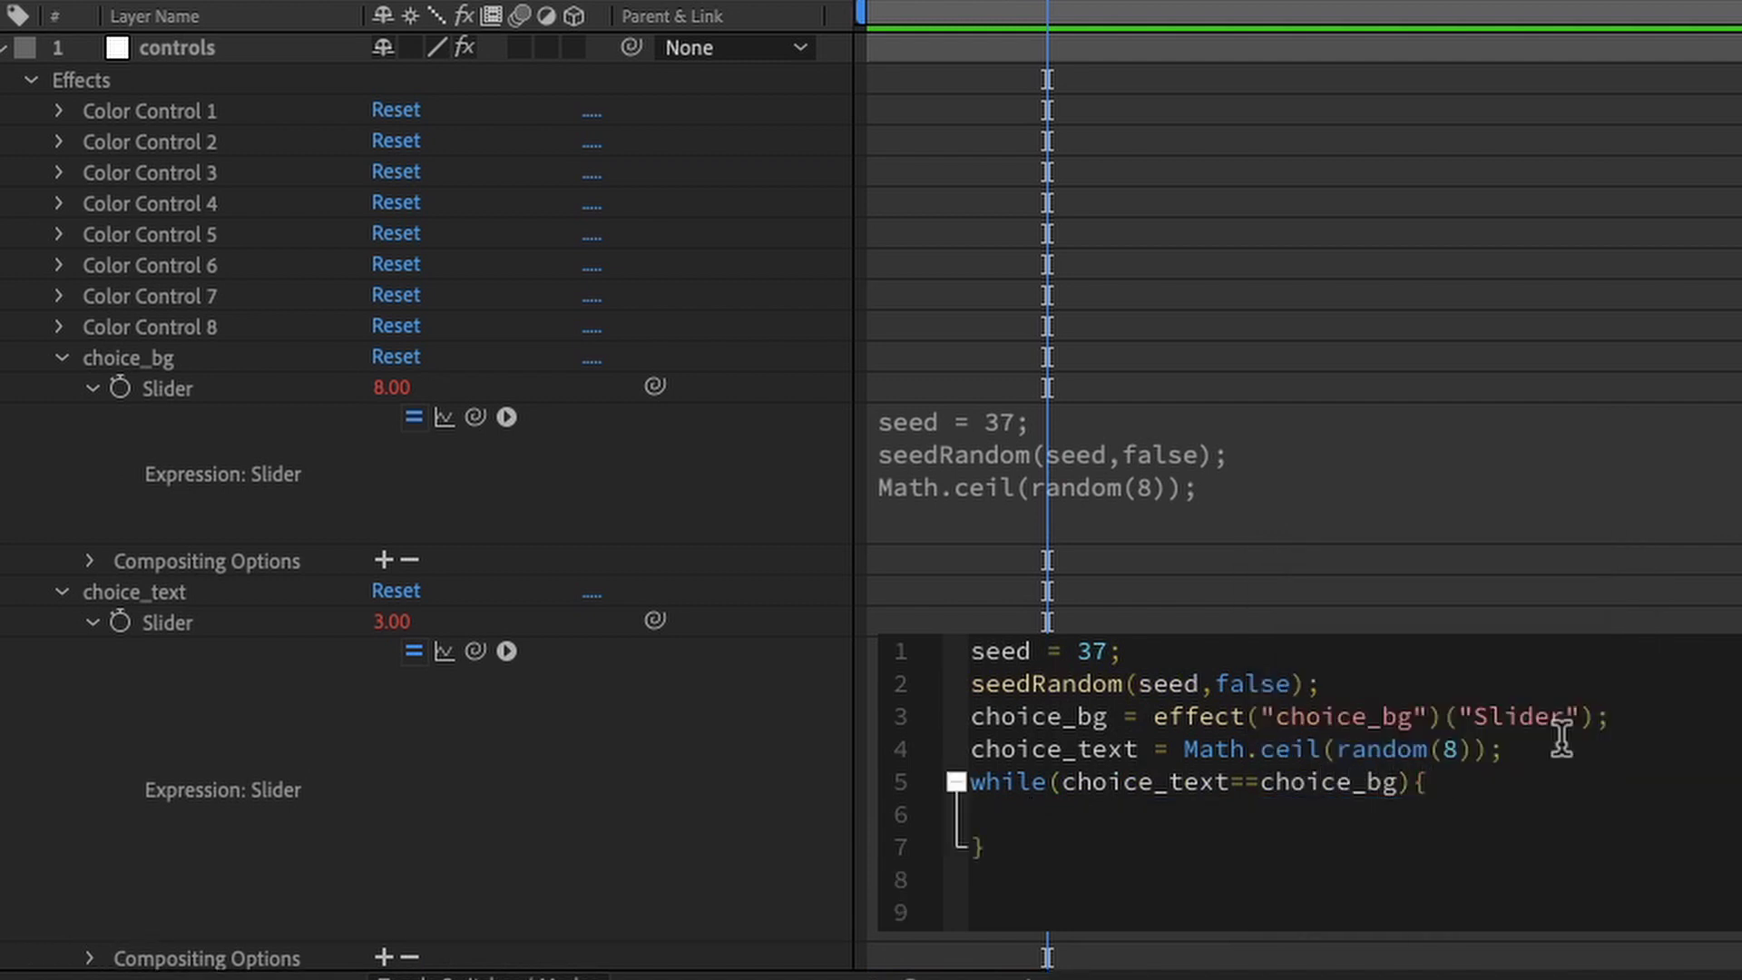
# Copy the line choice_text = Math.ceil(random(8)); into the body of the while loop
pyautogui.moveTo(1503, 749); pyautogui.dragTo(939, 726)
pyautogui.click(1097, 814)
pyautogui.hotkey('ctrl', 'v')
# End the expression with a choice_text; line below the loop's closing brace and apply it to the slider
pyautogui.moveTo(1212, 814)
pyautogui.mouseDown()
pyautogui.moveTo(1026, 813)
pyautogui.moveTo(1202, 803)
pyautogui.mouseUp()
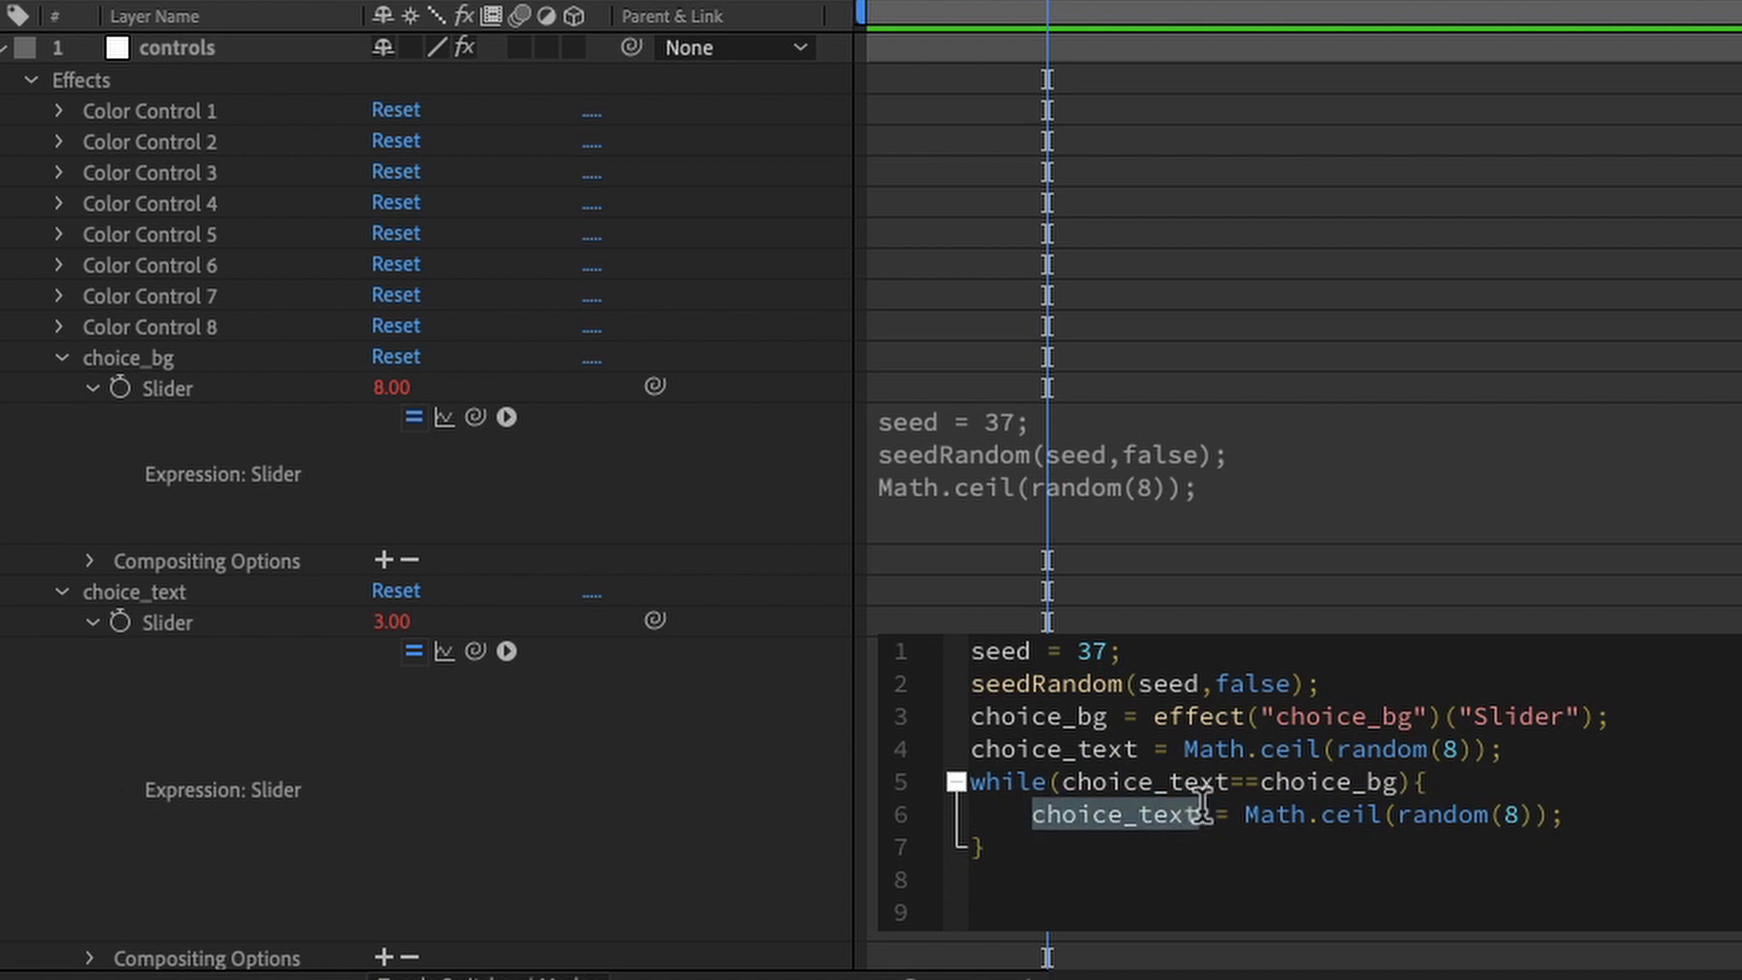
pyautogui.click(1155, 846)
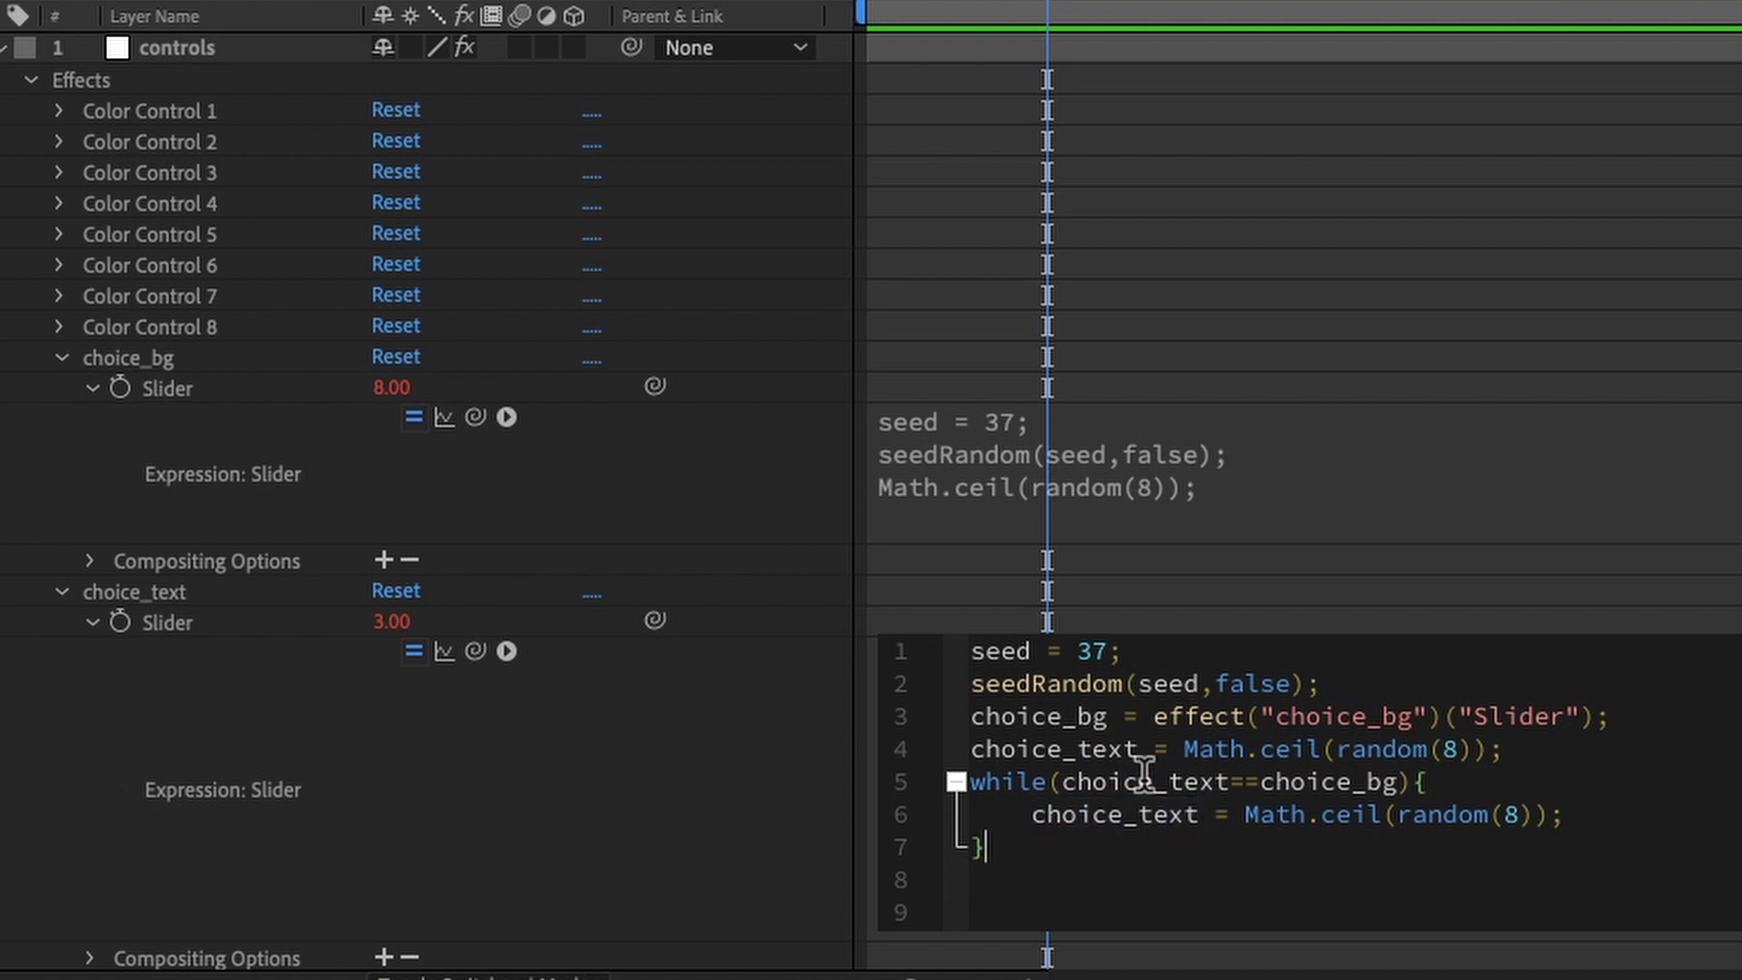
pyautogui.press('Return')
pyautogui.hotkey('ctrl', 'v')
pyautogui.write(';')
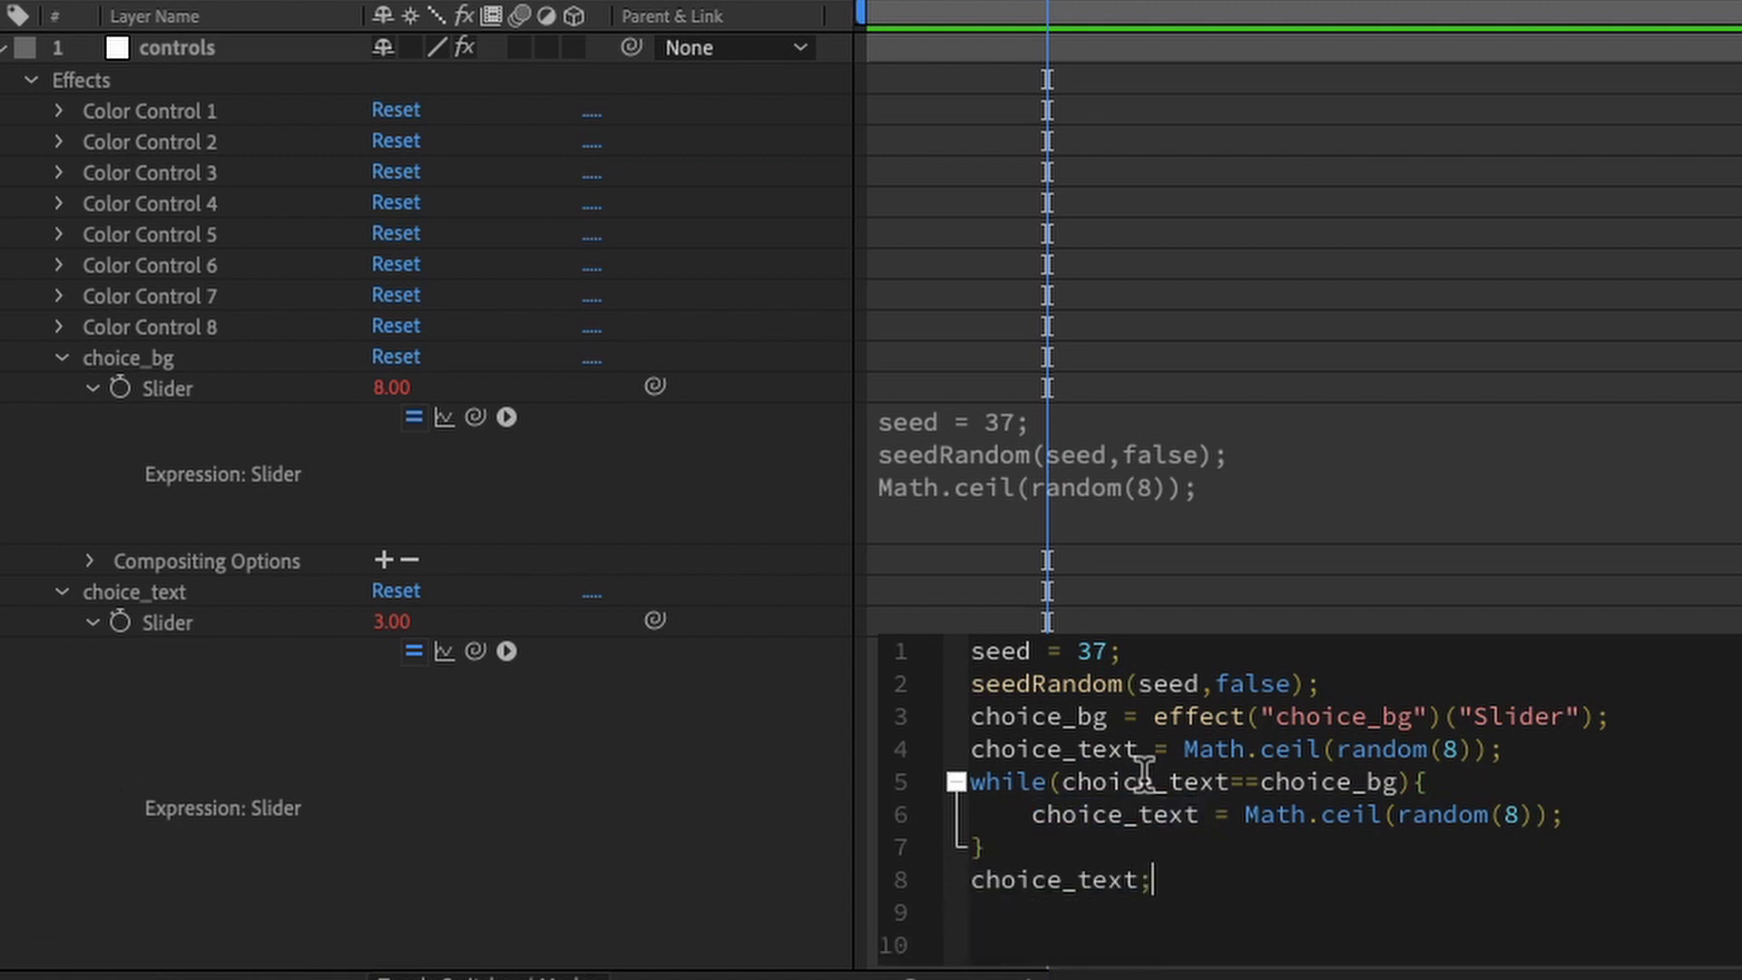
pyautogui.click(723, 782)
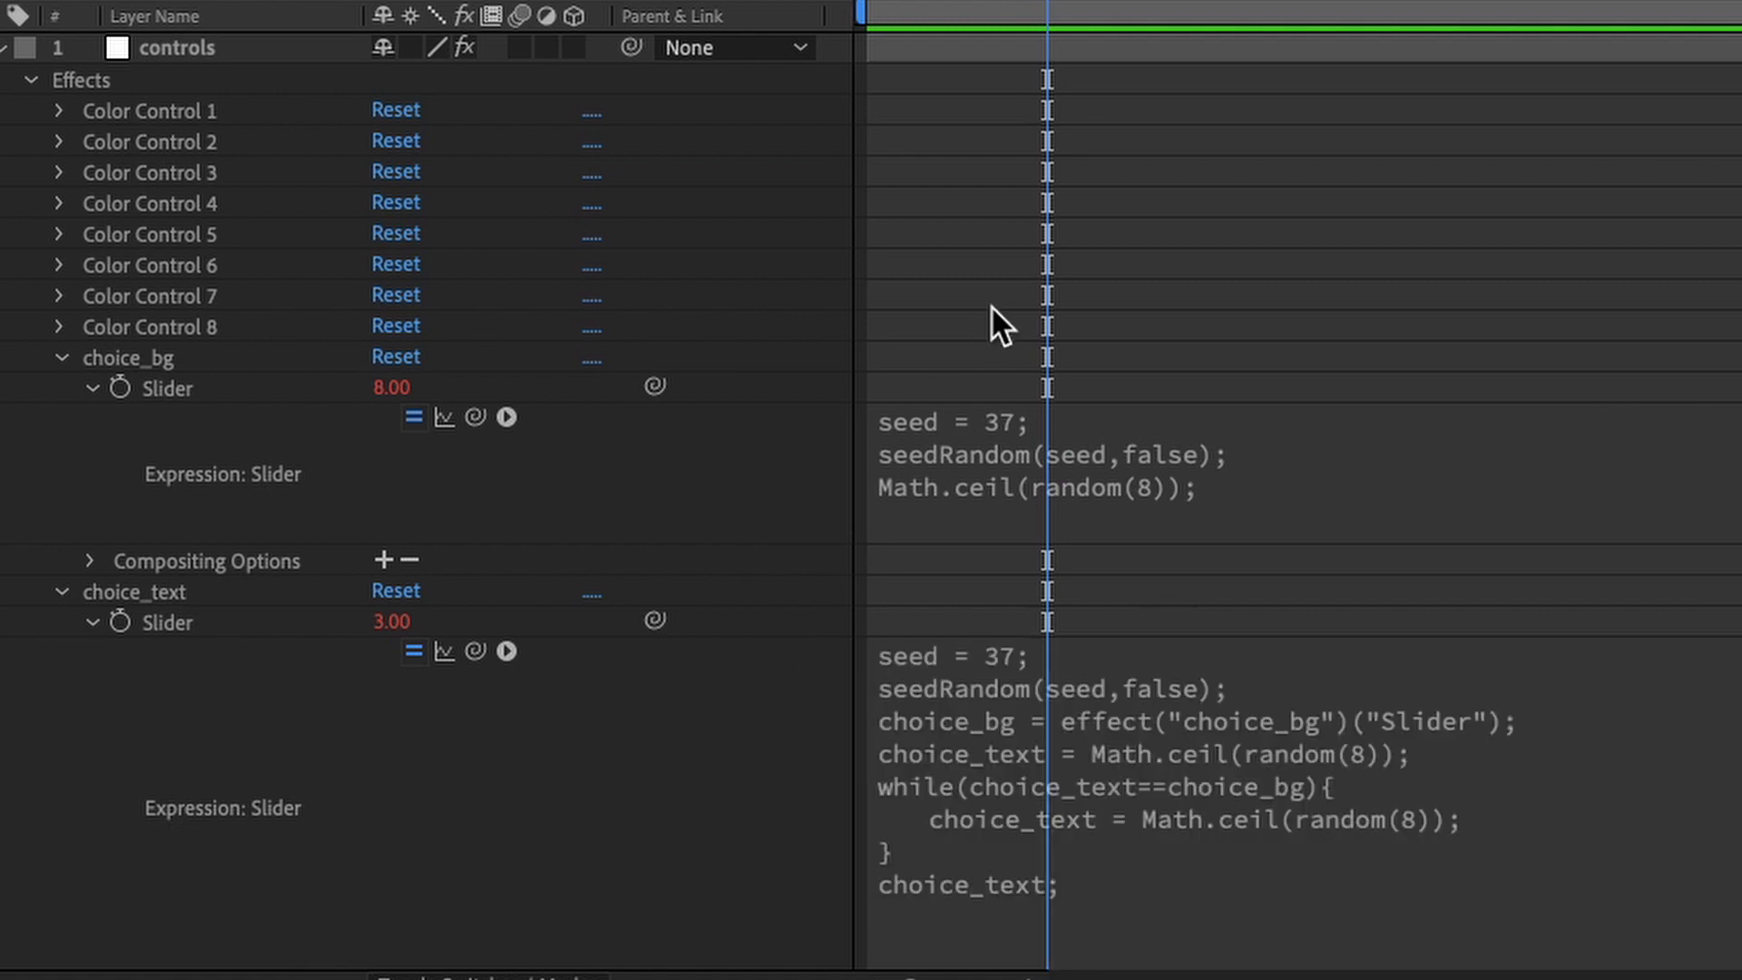
# Scrub the timeline to compare the two slider values, then collapse the choice_bg and choice_text effects
pyautogui.scroll(-4, 898, 394)
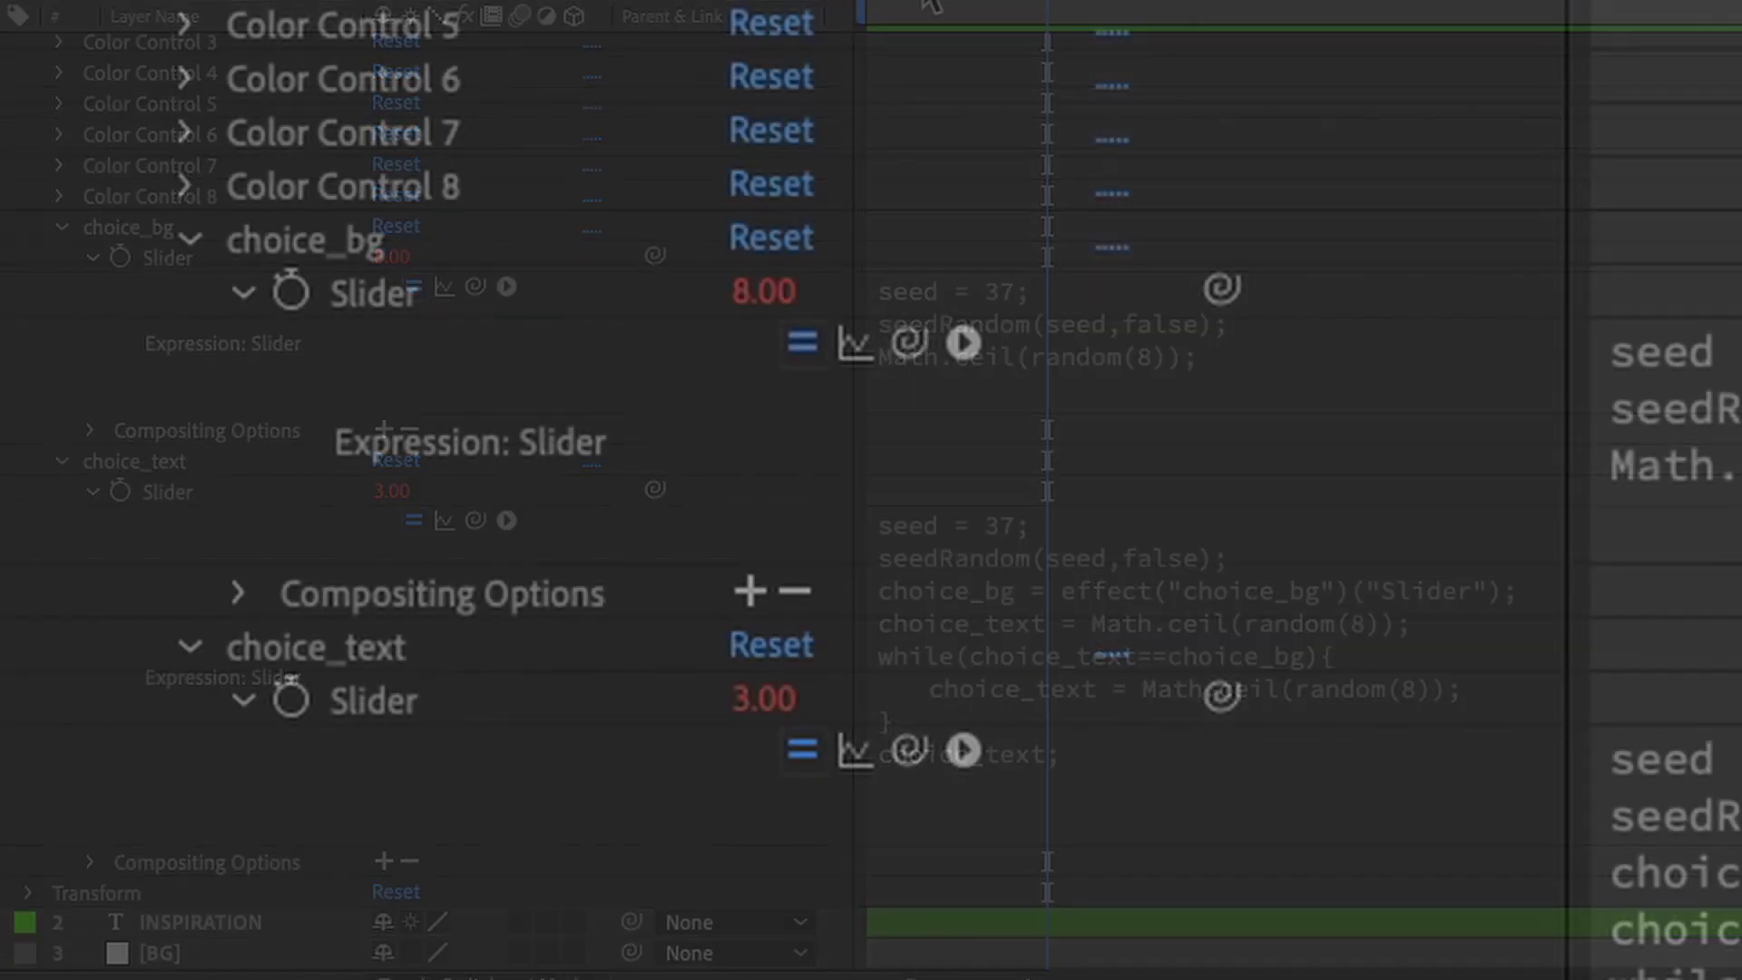
pyautogui.moveTo(924, 2); pyautogui.dragTo(869, 2)
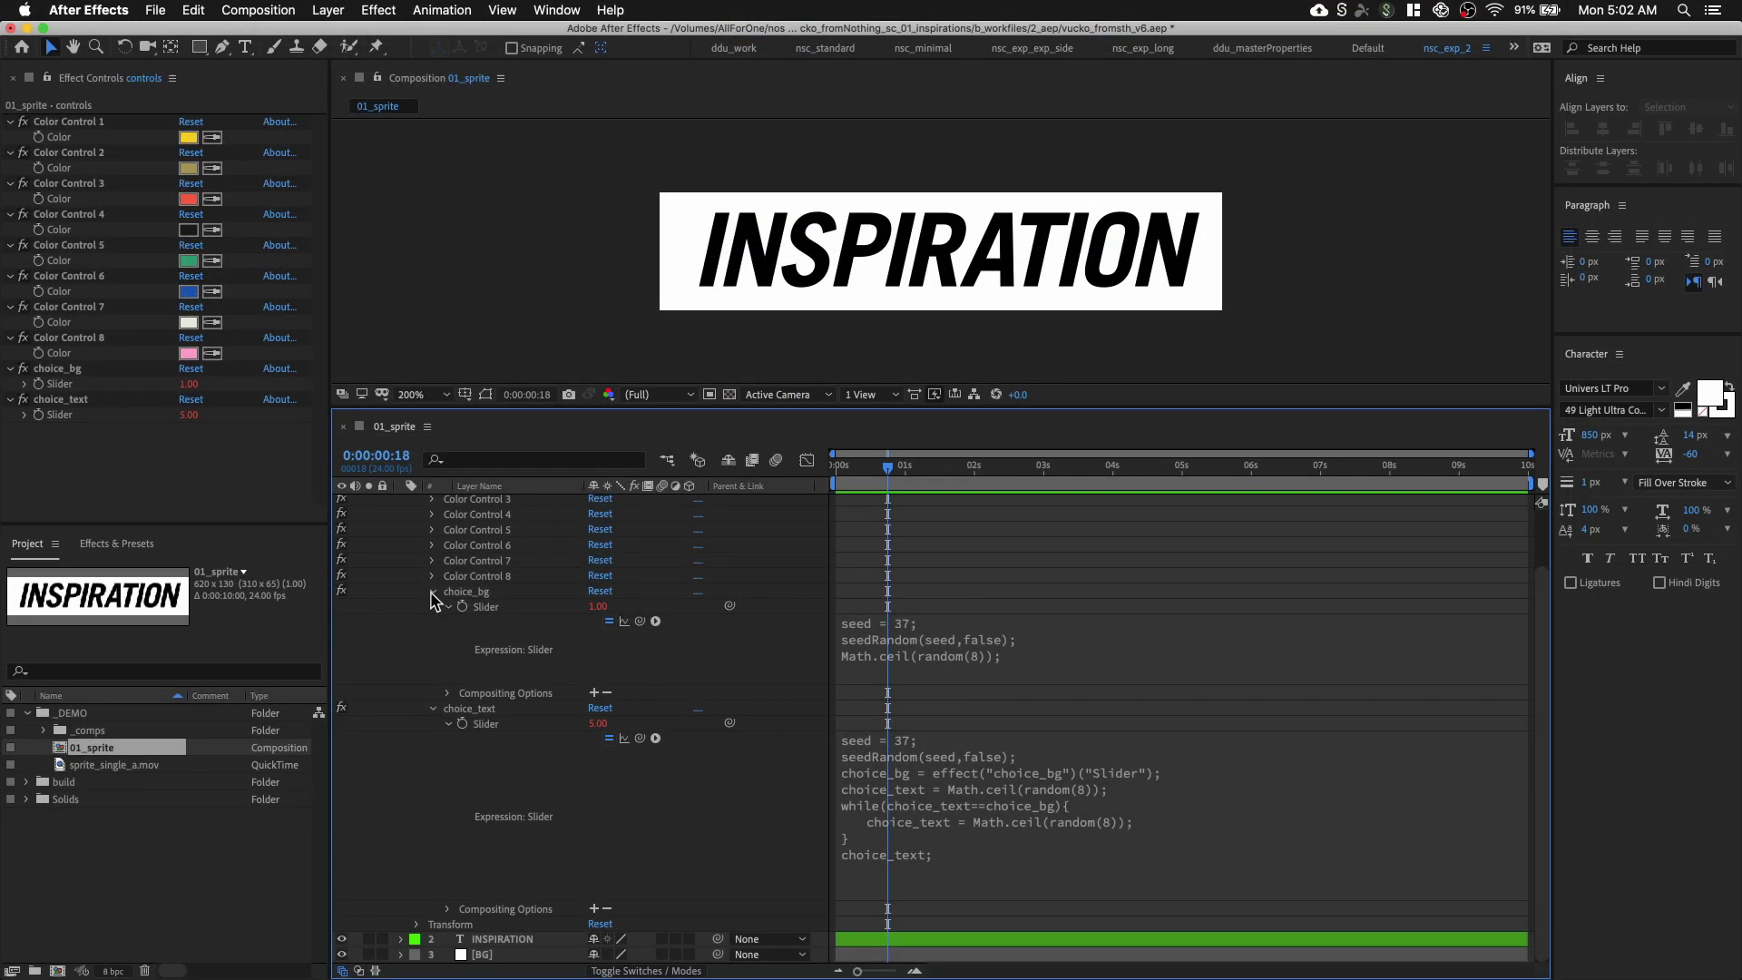
pyautogui.click(431, 592)
pyautogui.click(432, 673)
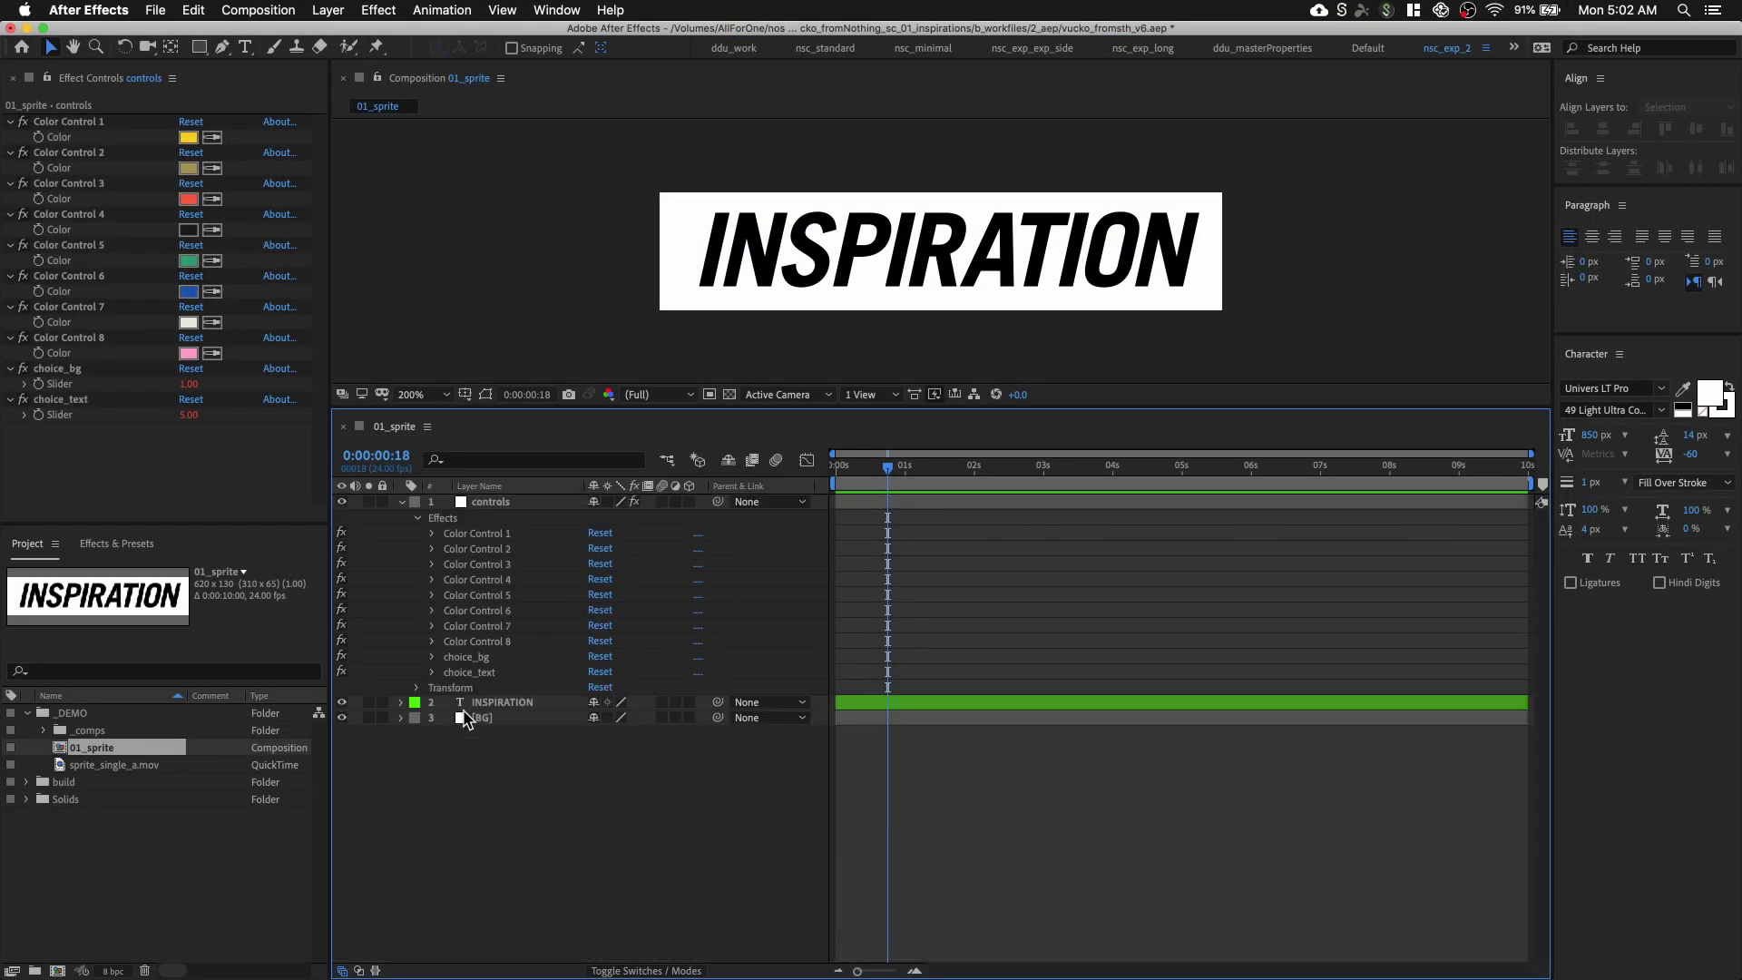
# Find the Fill effect in the quick effect search and apply it to the INSPIRATION text layer
pyautogui.click(490, 702)
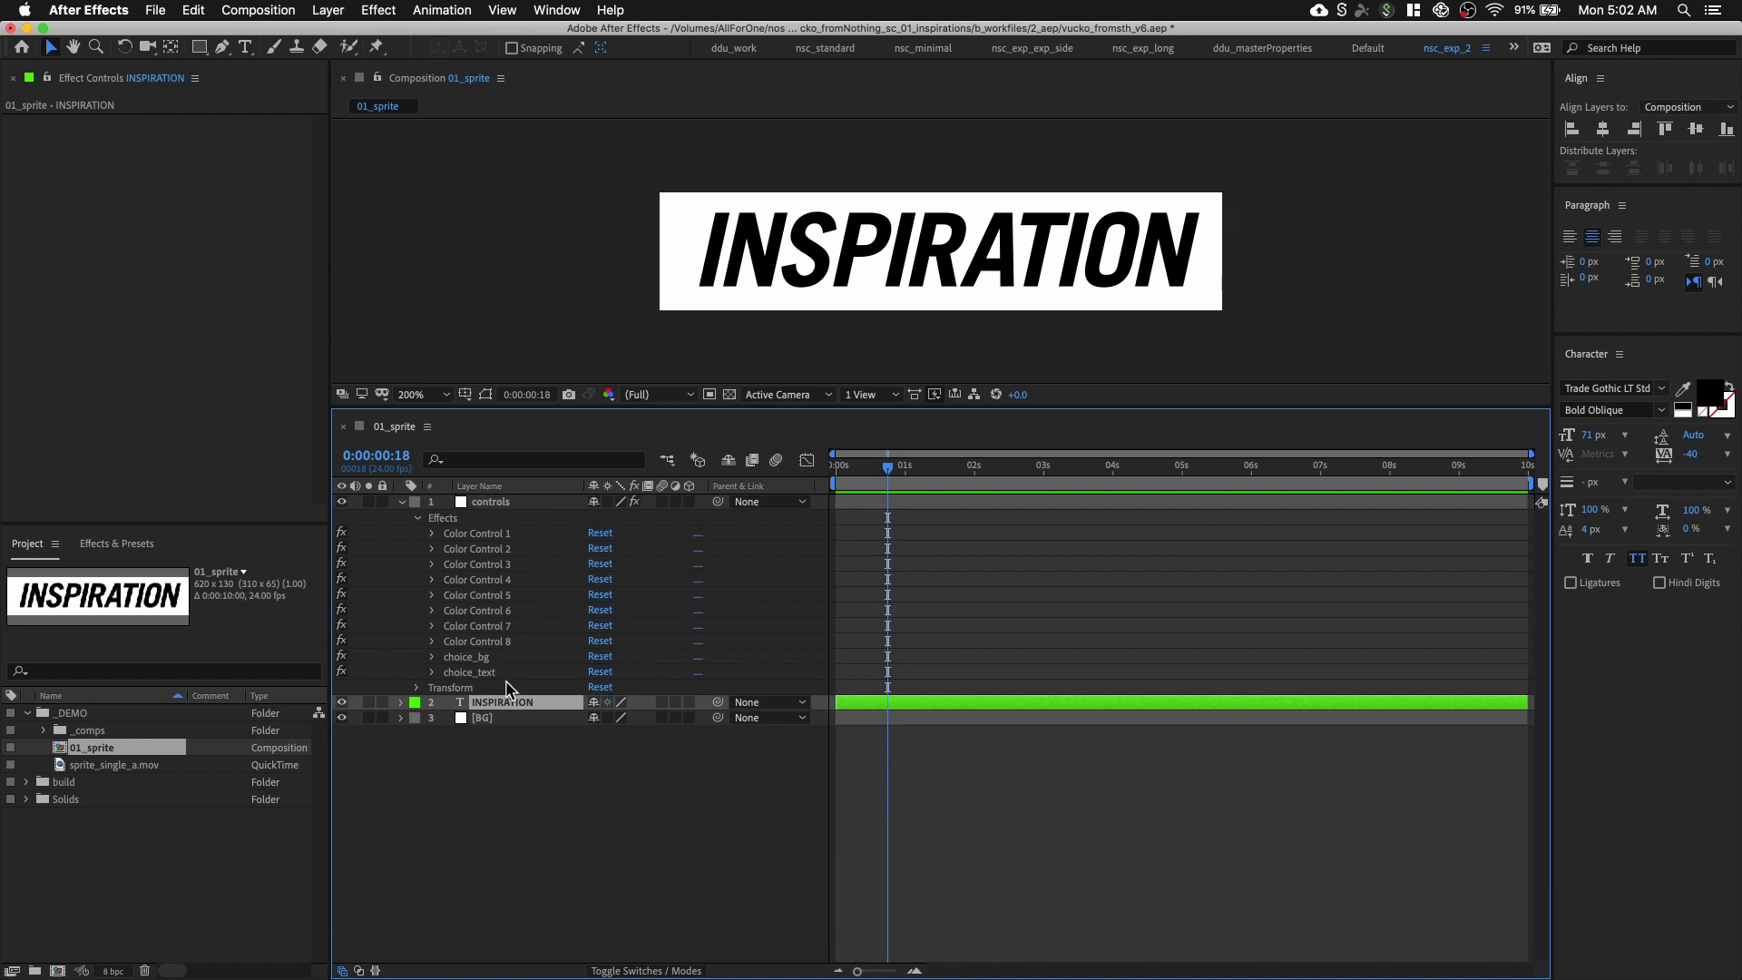
pyautogui.press('space')
pyautogui.hotkey('ctrl', 'space')
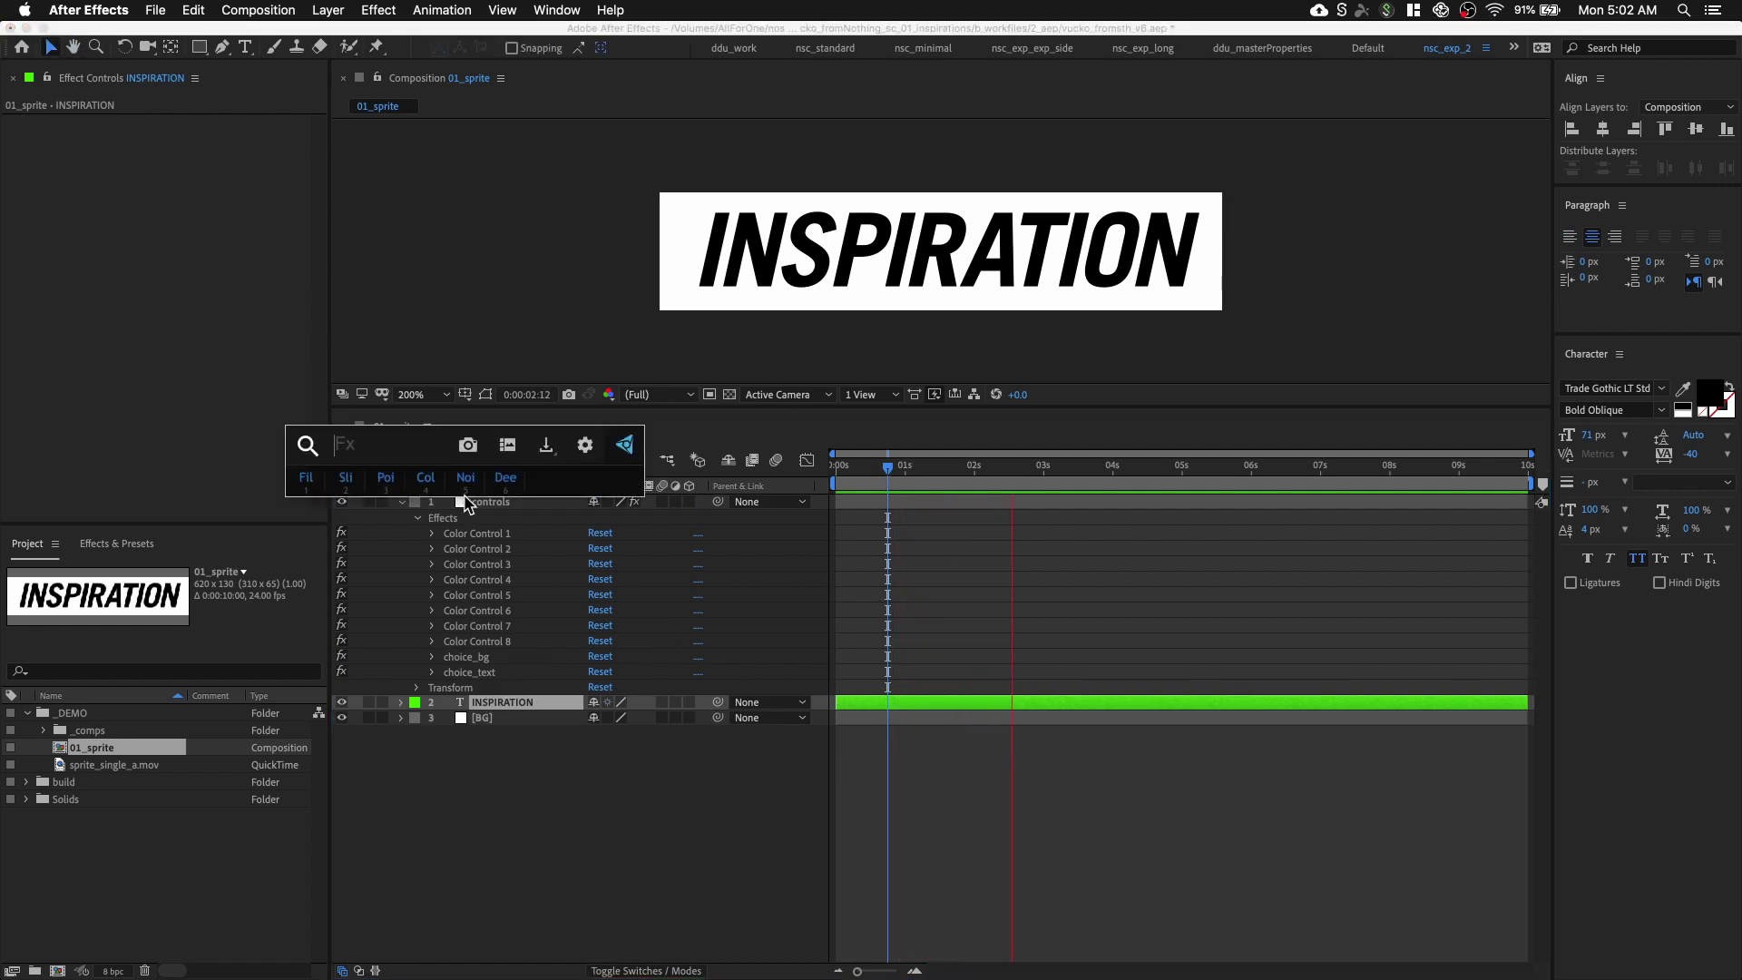
pyautogui.write('fill')
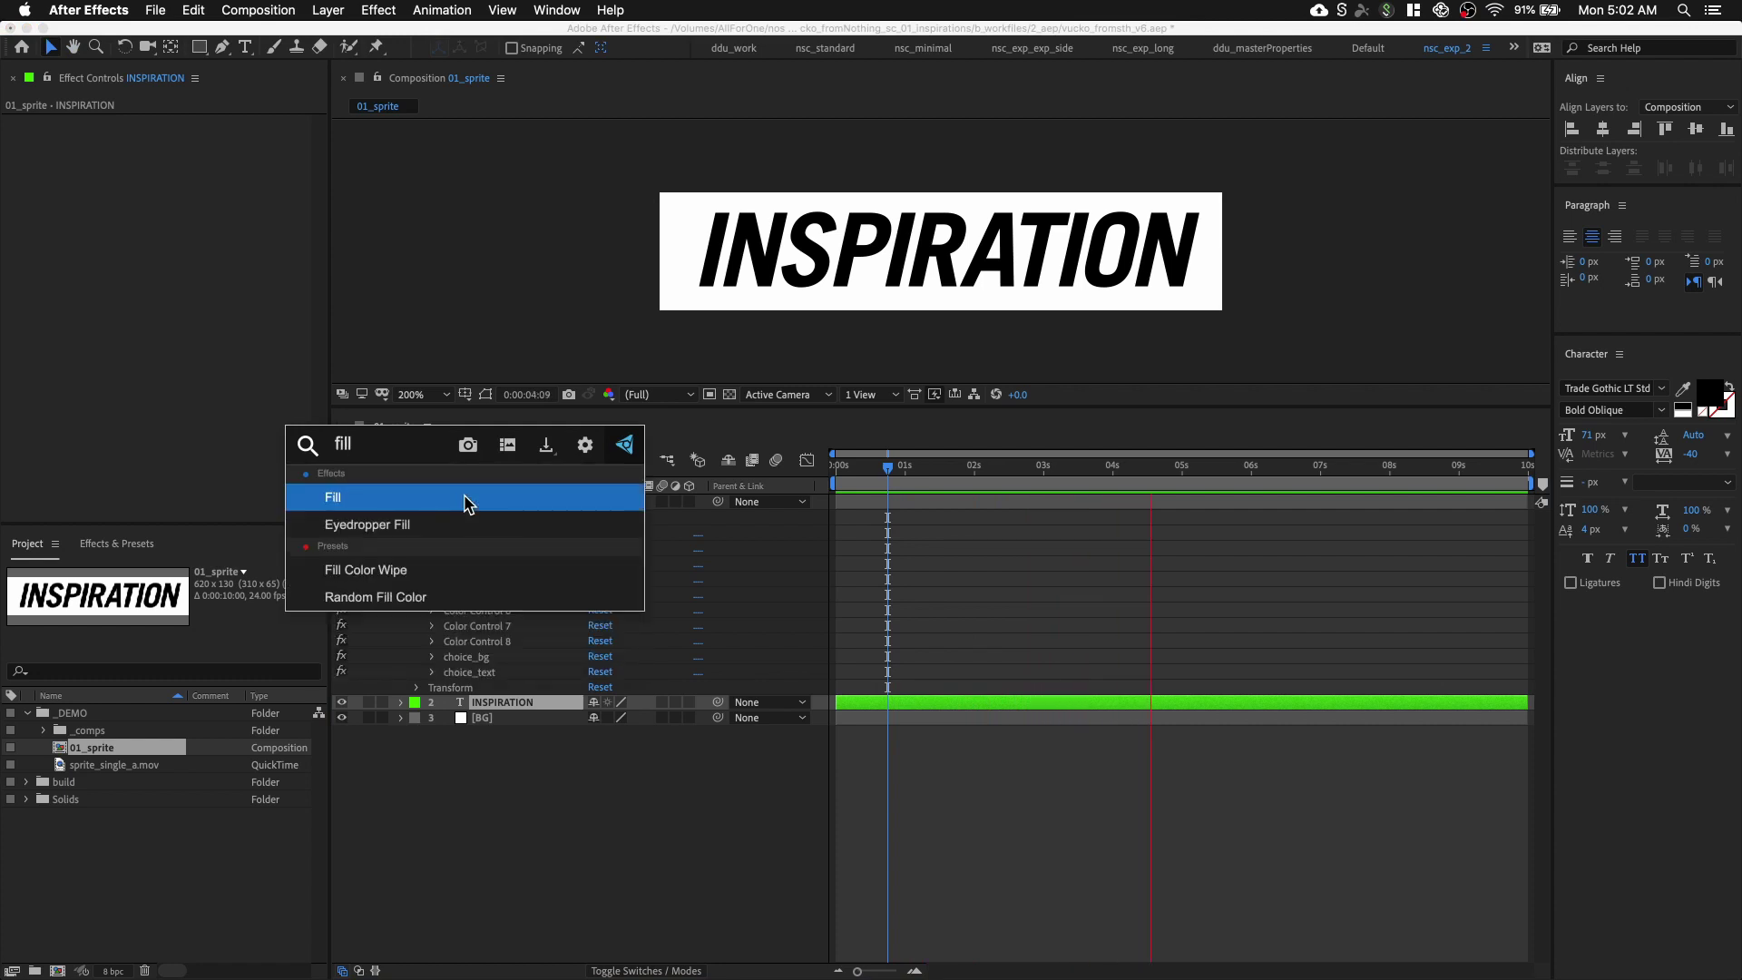
pyautogui.click(415, 506)
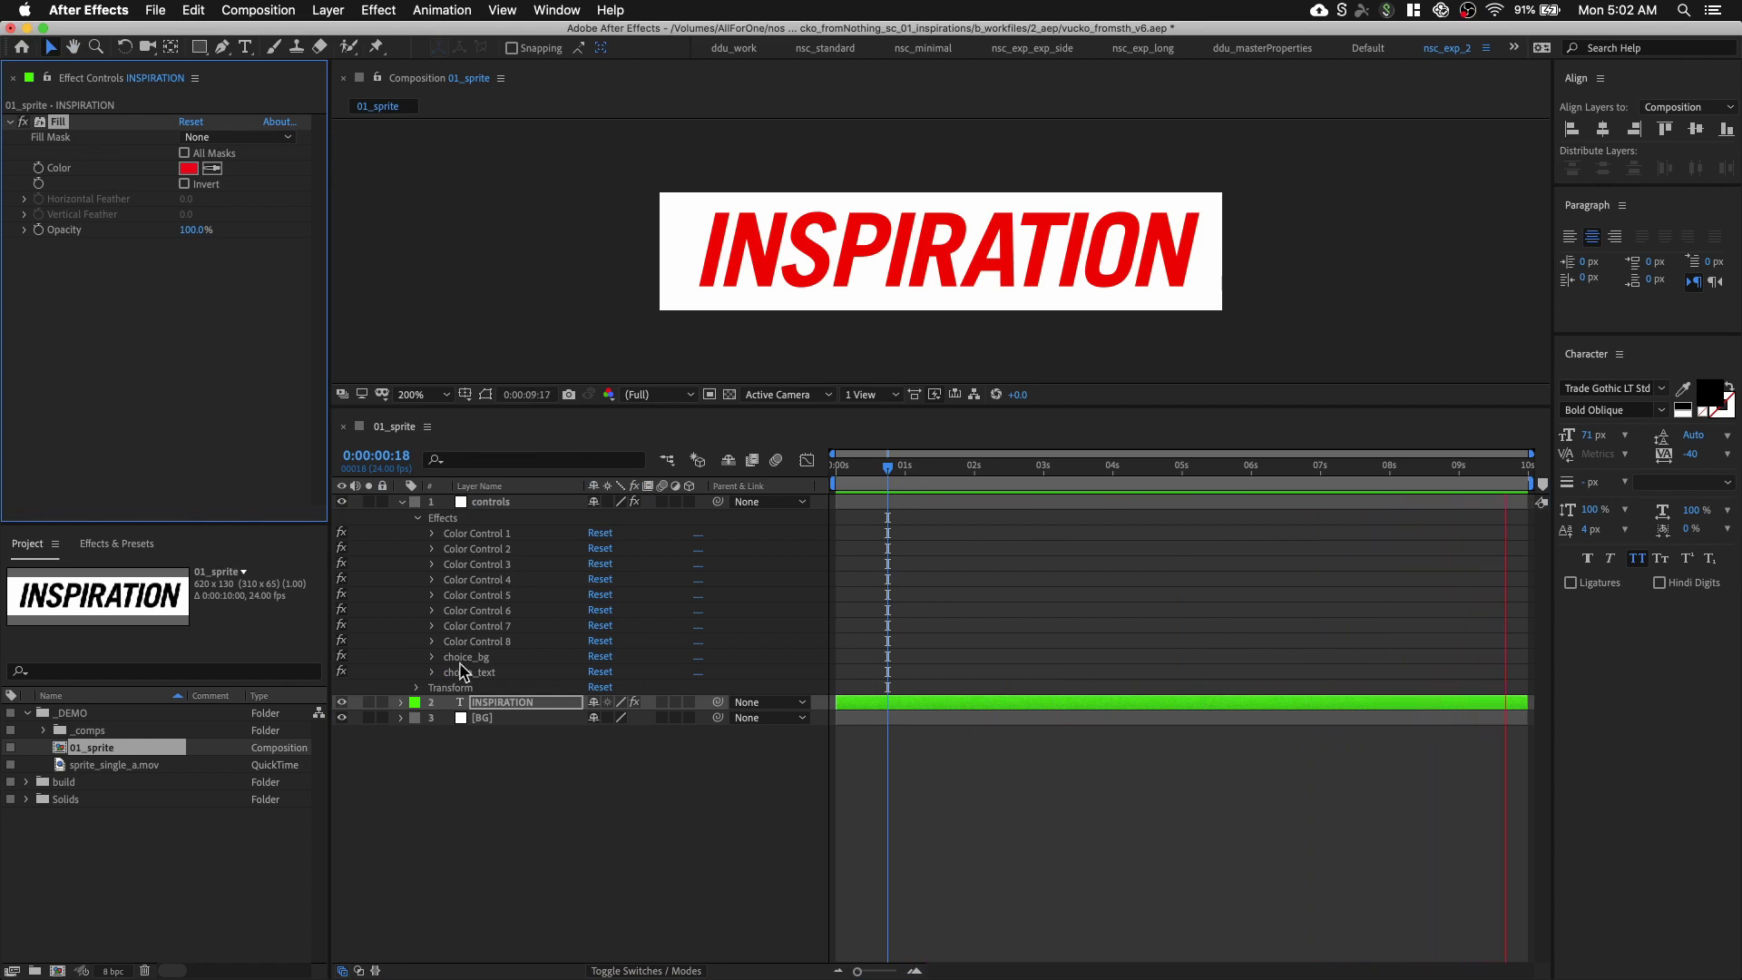
# Apply the same Fill effect to the BG layer and stop the preview playback
pyautogui.click(481, 718)
pyautogui.press('super+alt+shift+e')
pyautogui.press('space')
# Add an expression to the BG Fill's Color that defines choice, linked to the controls layer's choice_bg Slider
pyautogui.keyDown('alt'); pyautogui.click(39, 167); pyautogui.keyUp('alt')
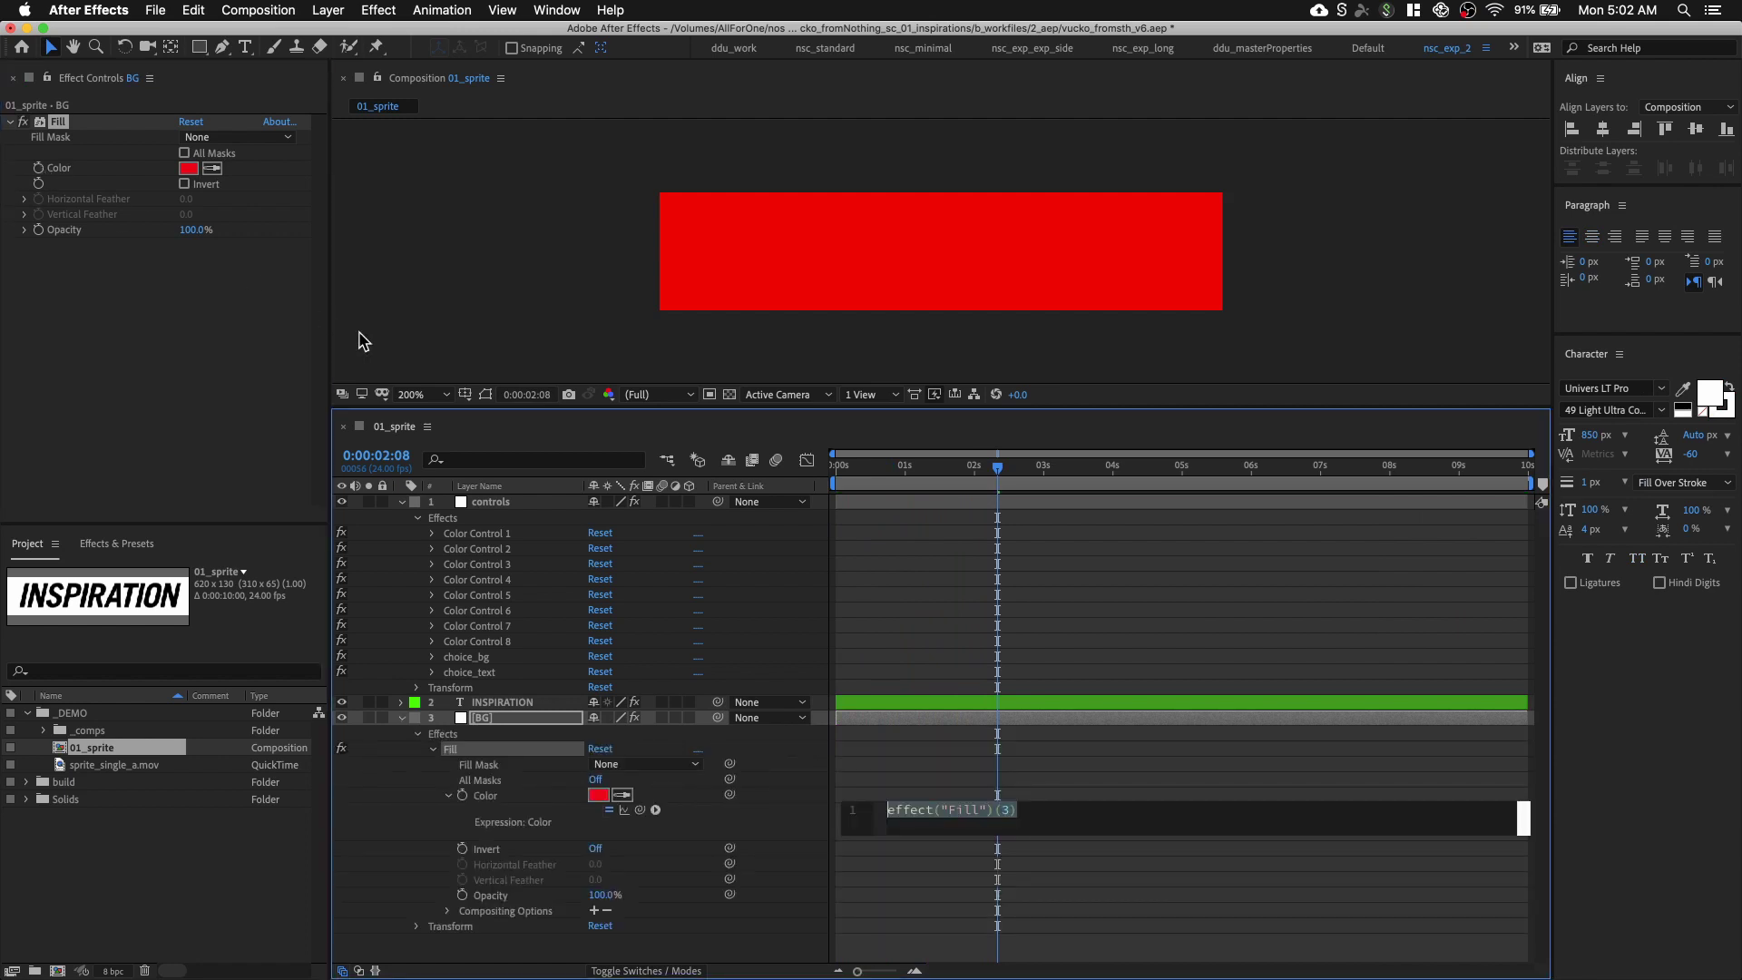
pyautogui.write('choice =')
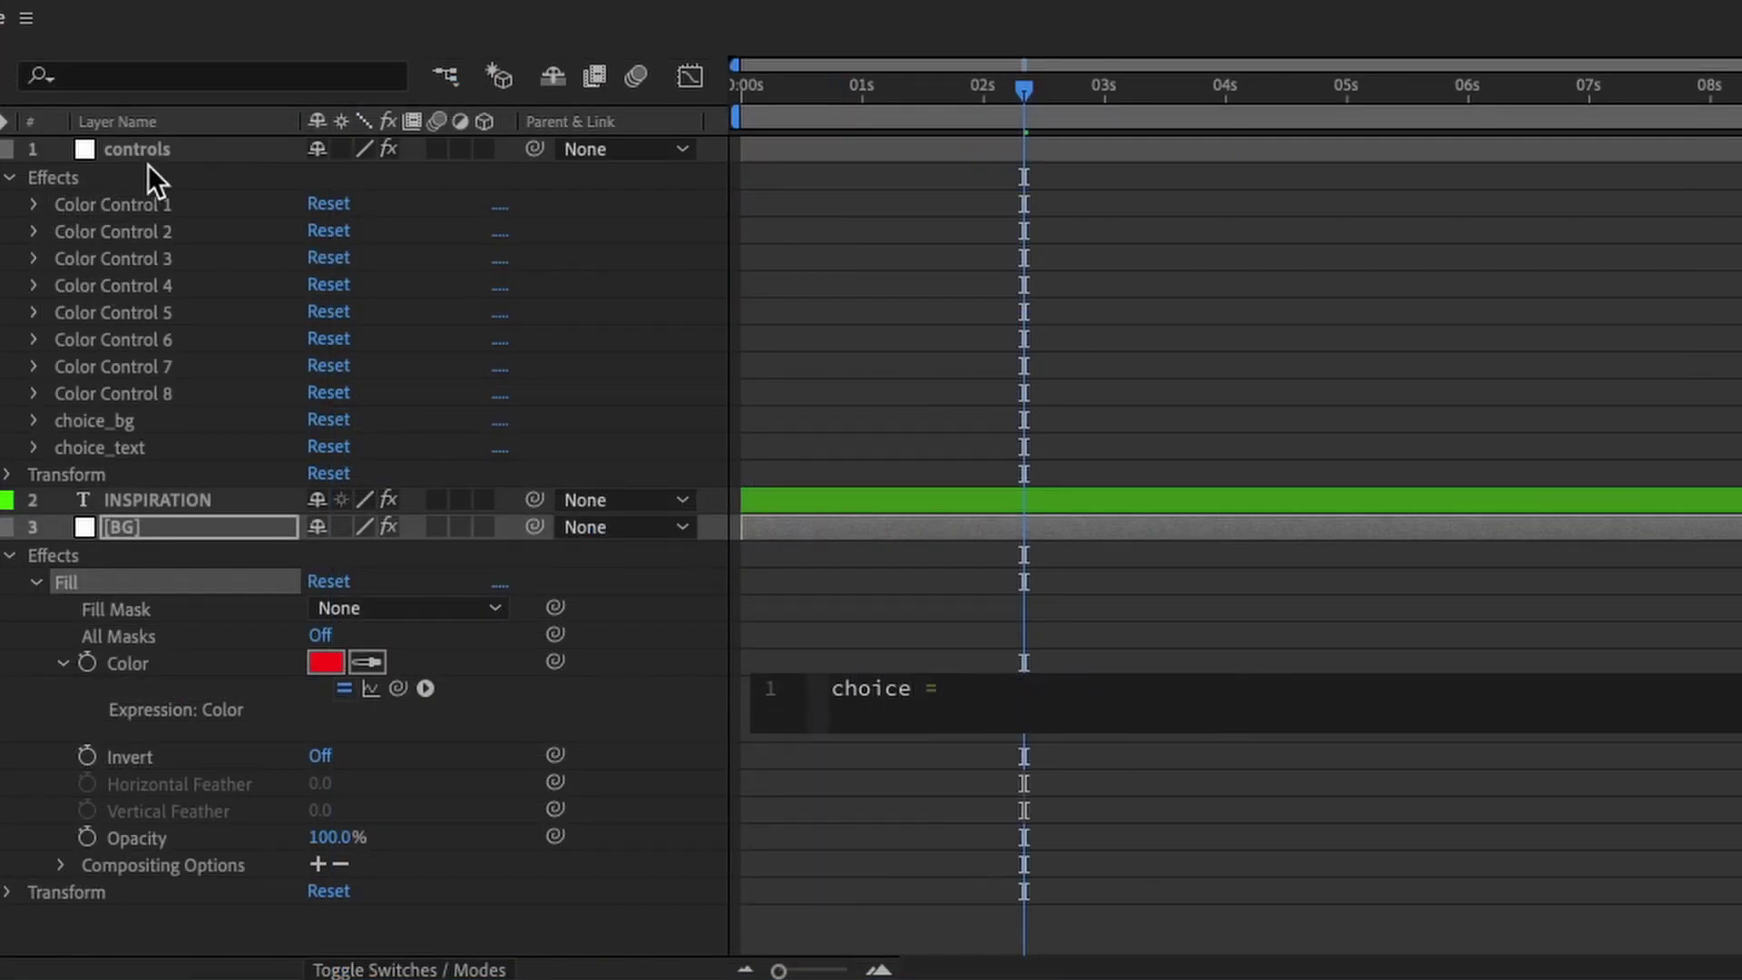
pyautogui.click(155, 141)
pyautogui.click(1003, 694)
pyautogui.click(963, 690)
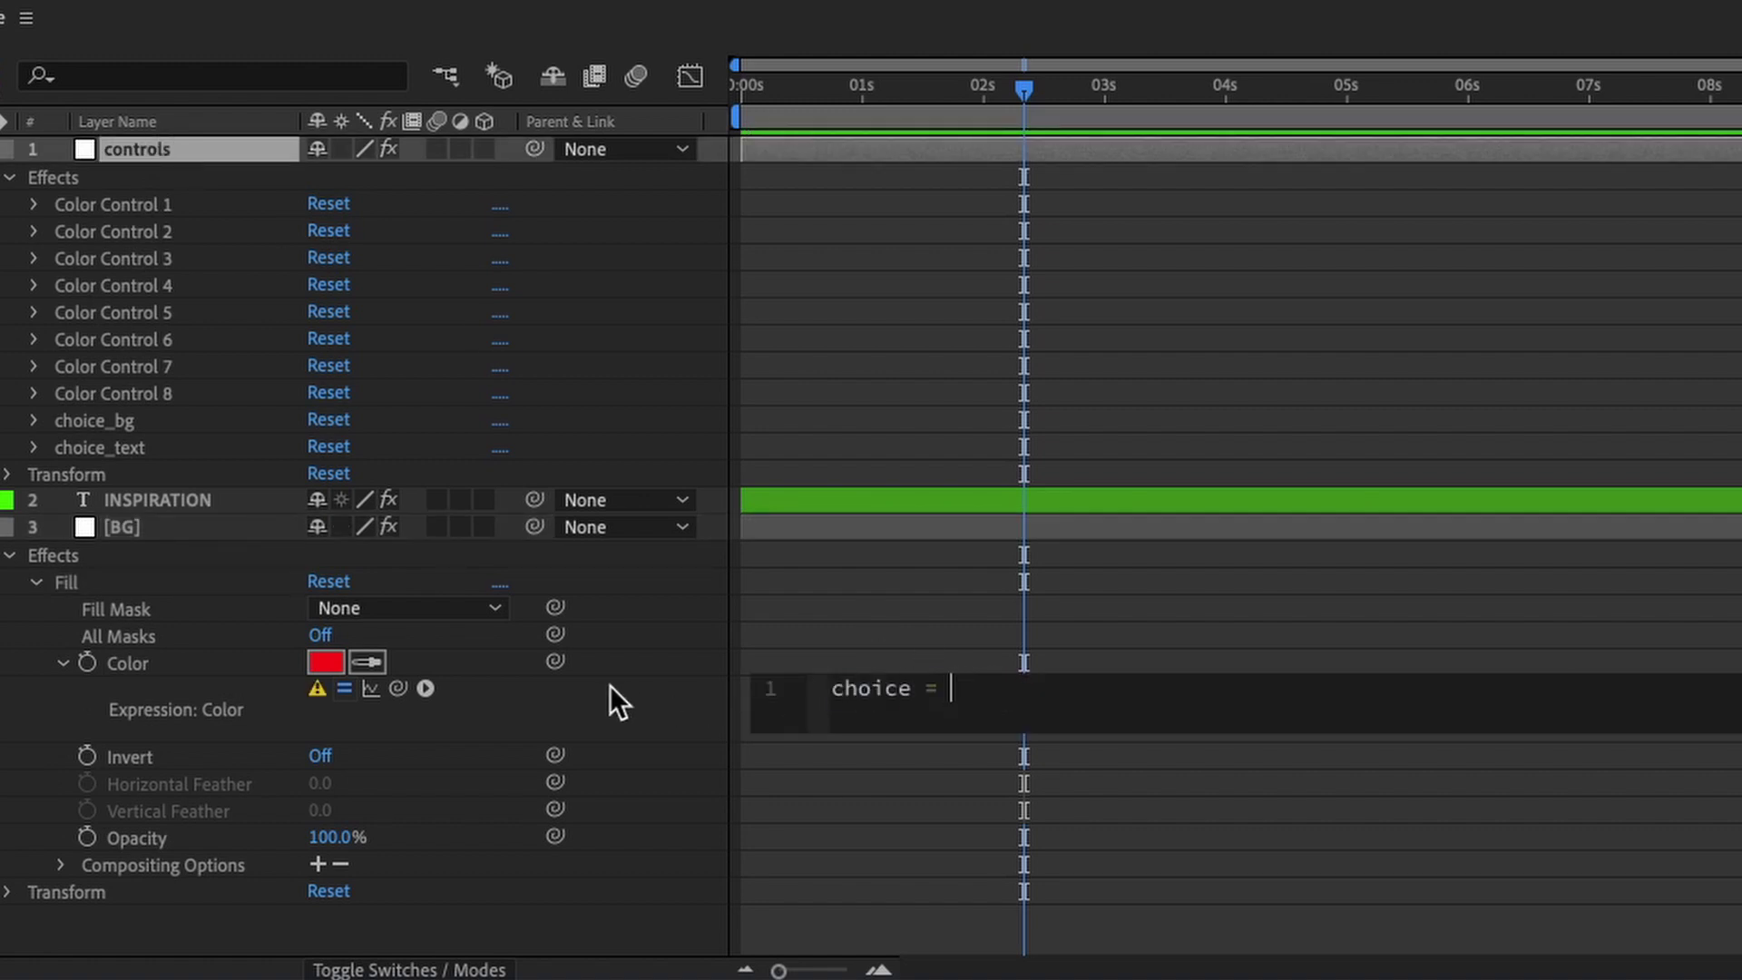
pyautogui.moveTo(397, 687); pyautogui.dragTo(0, 390)
pyautogui.write(';')
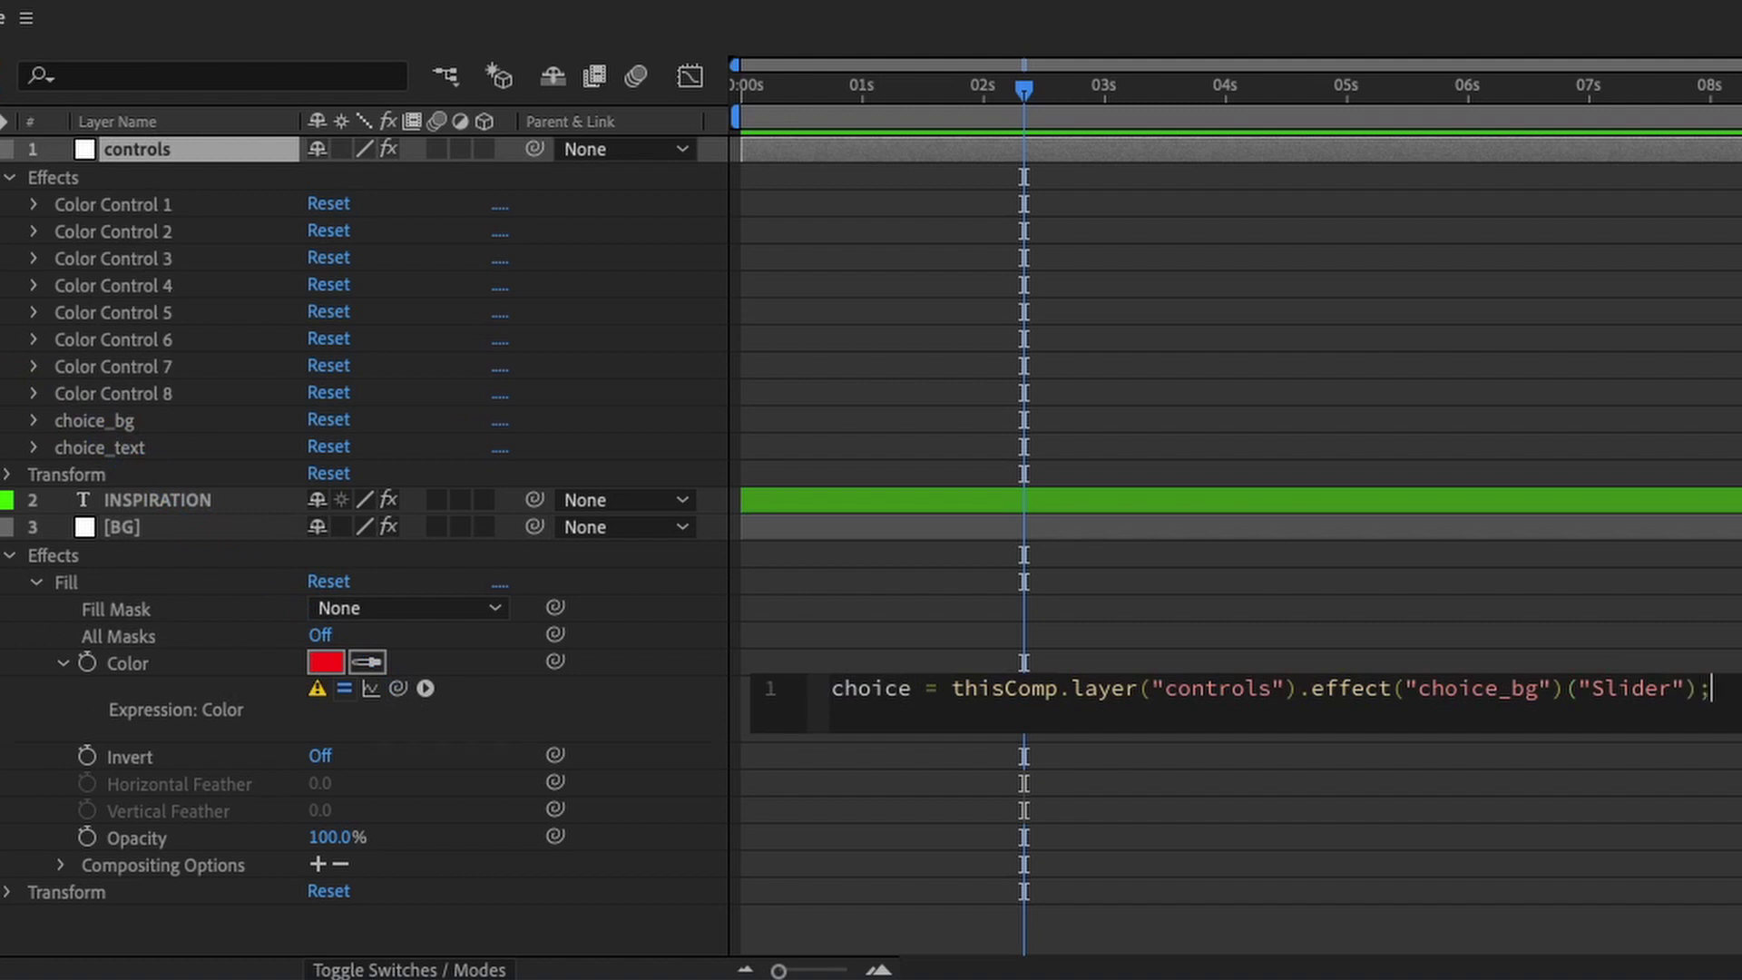
# Add the line s = "Color Control " + choice; to the BG Fill color expression
pyautogui.press('Return')
pyautogui.write('s ')
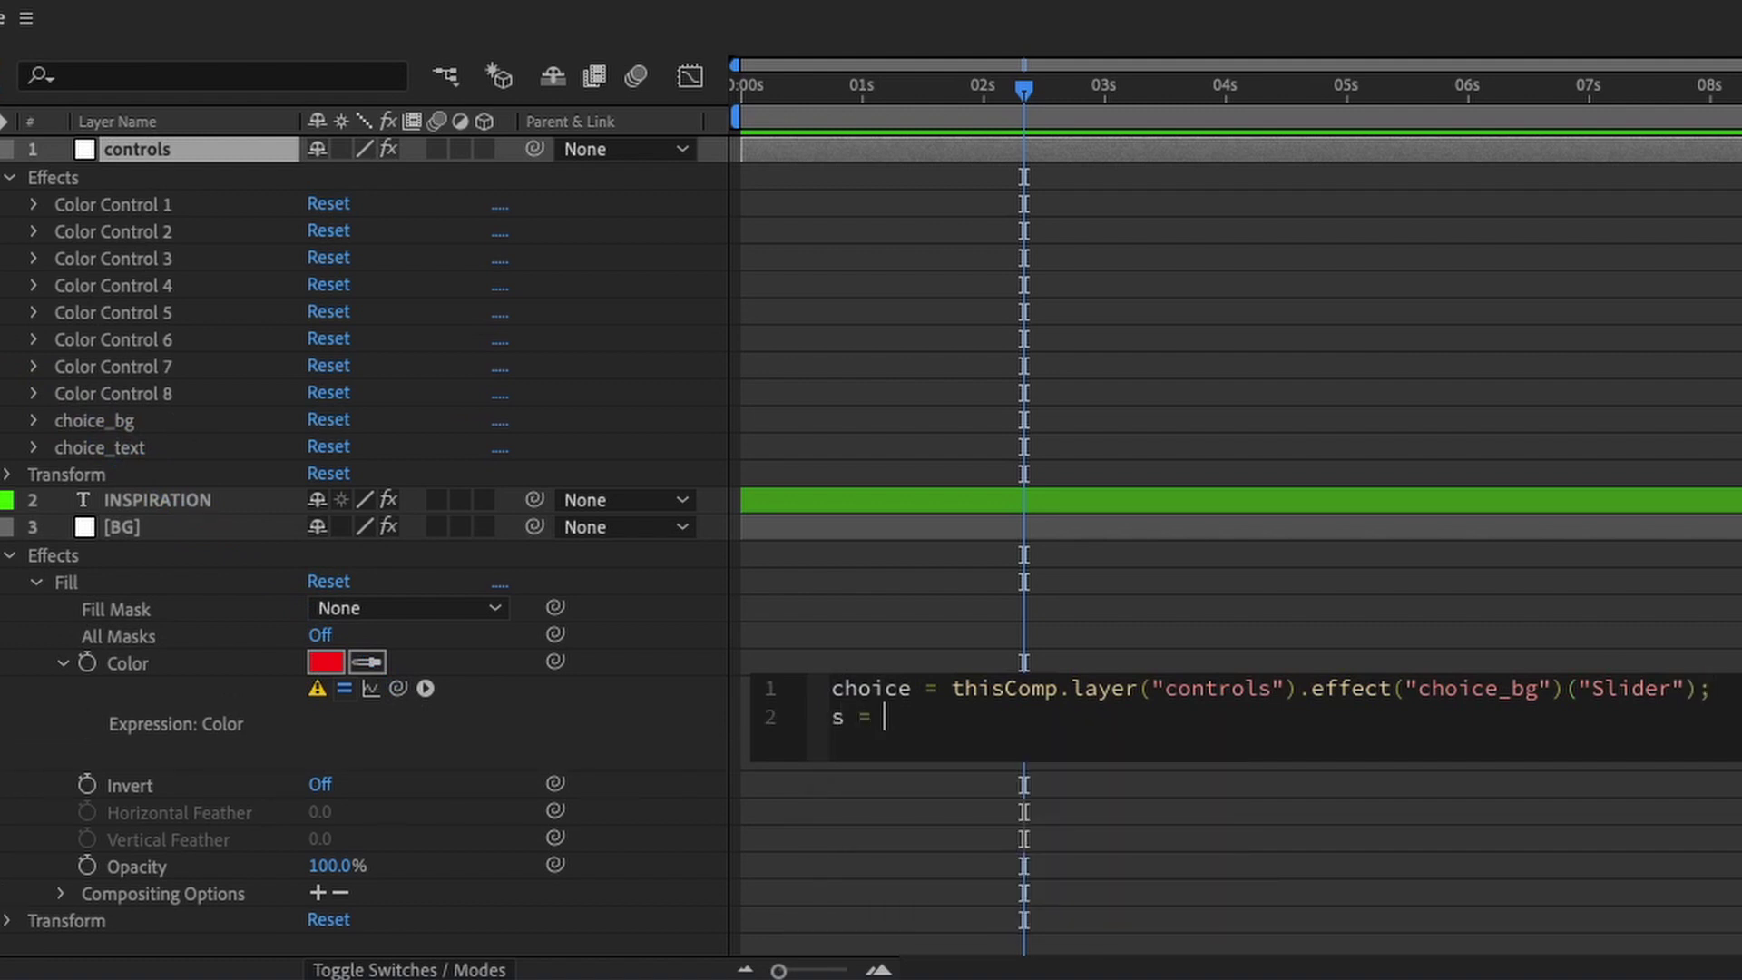
pyautogui.write('= "Color Co')
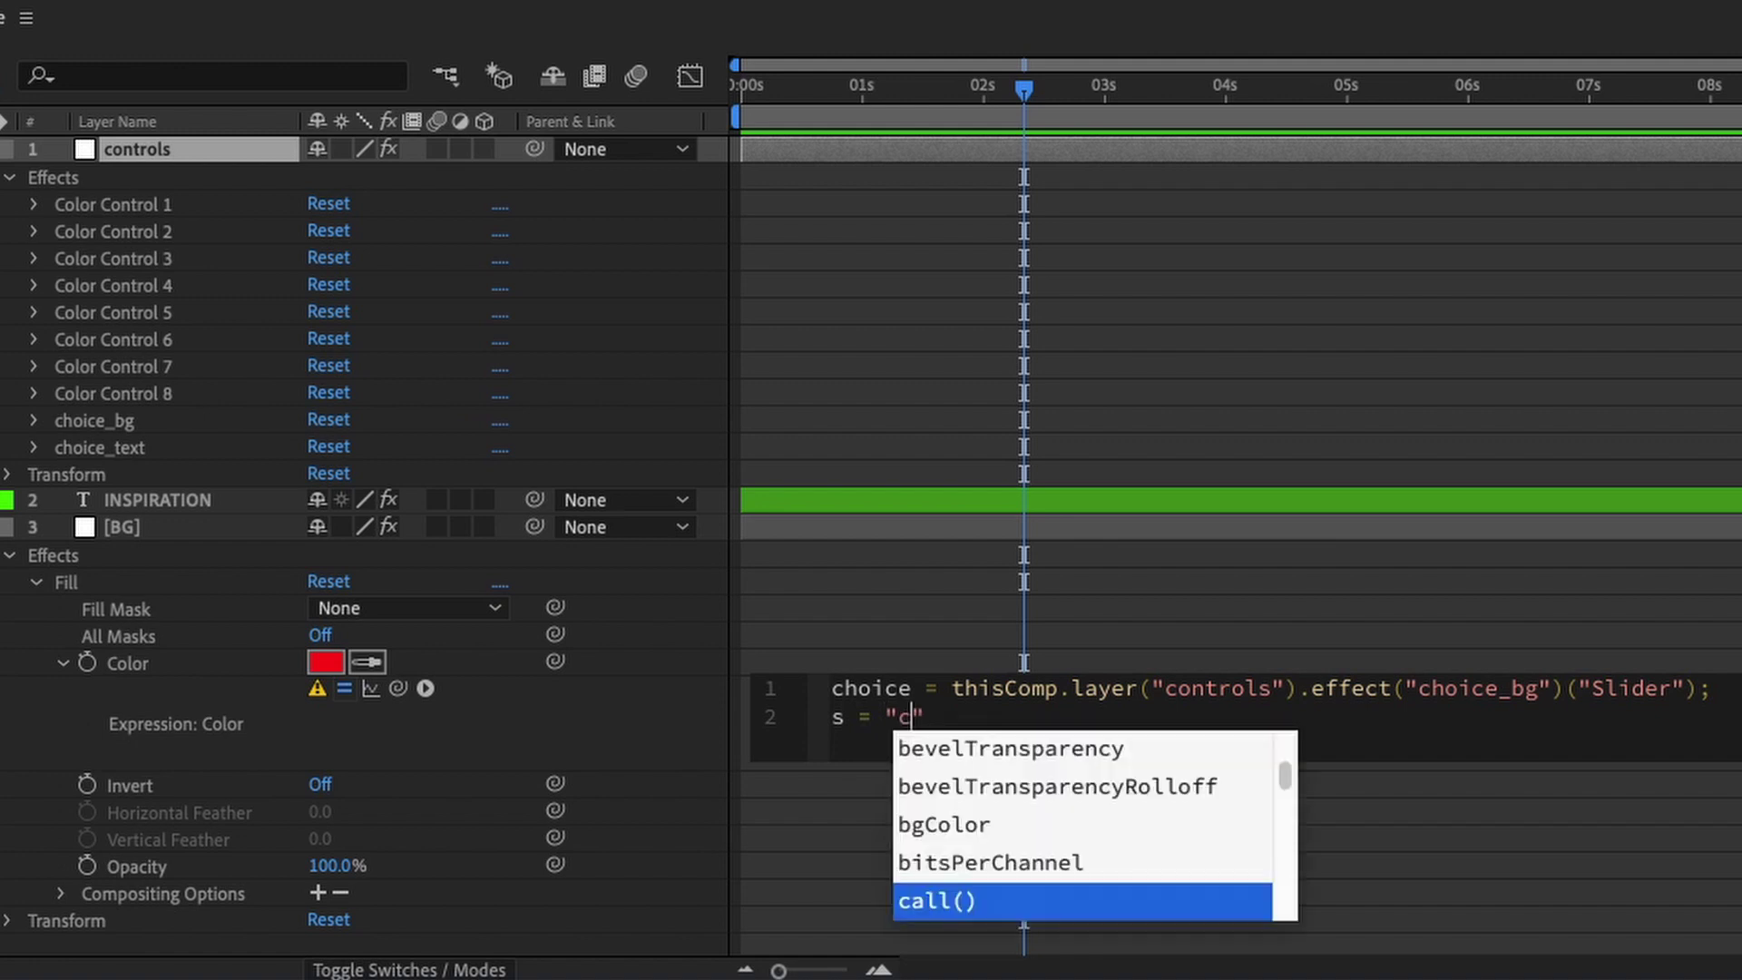
pyautogui.write('ntrol ')
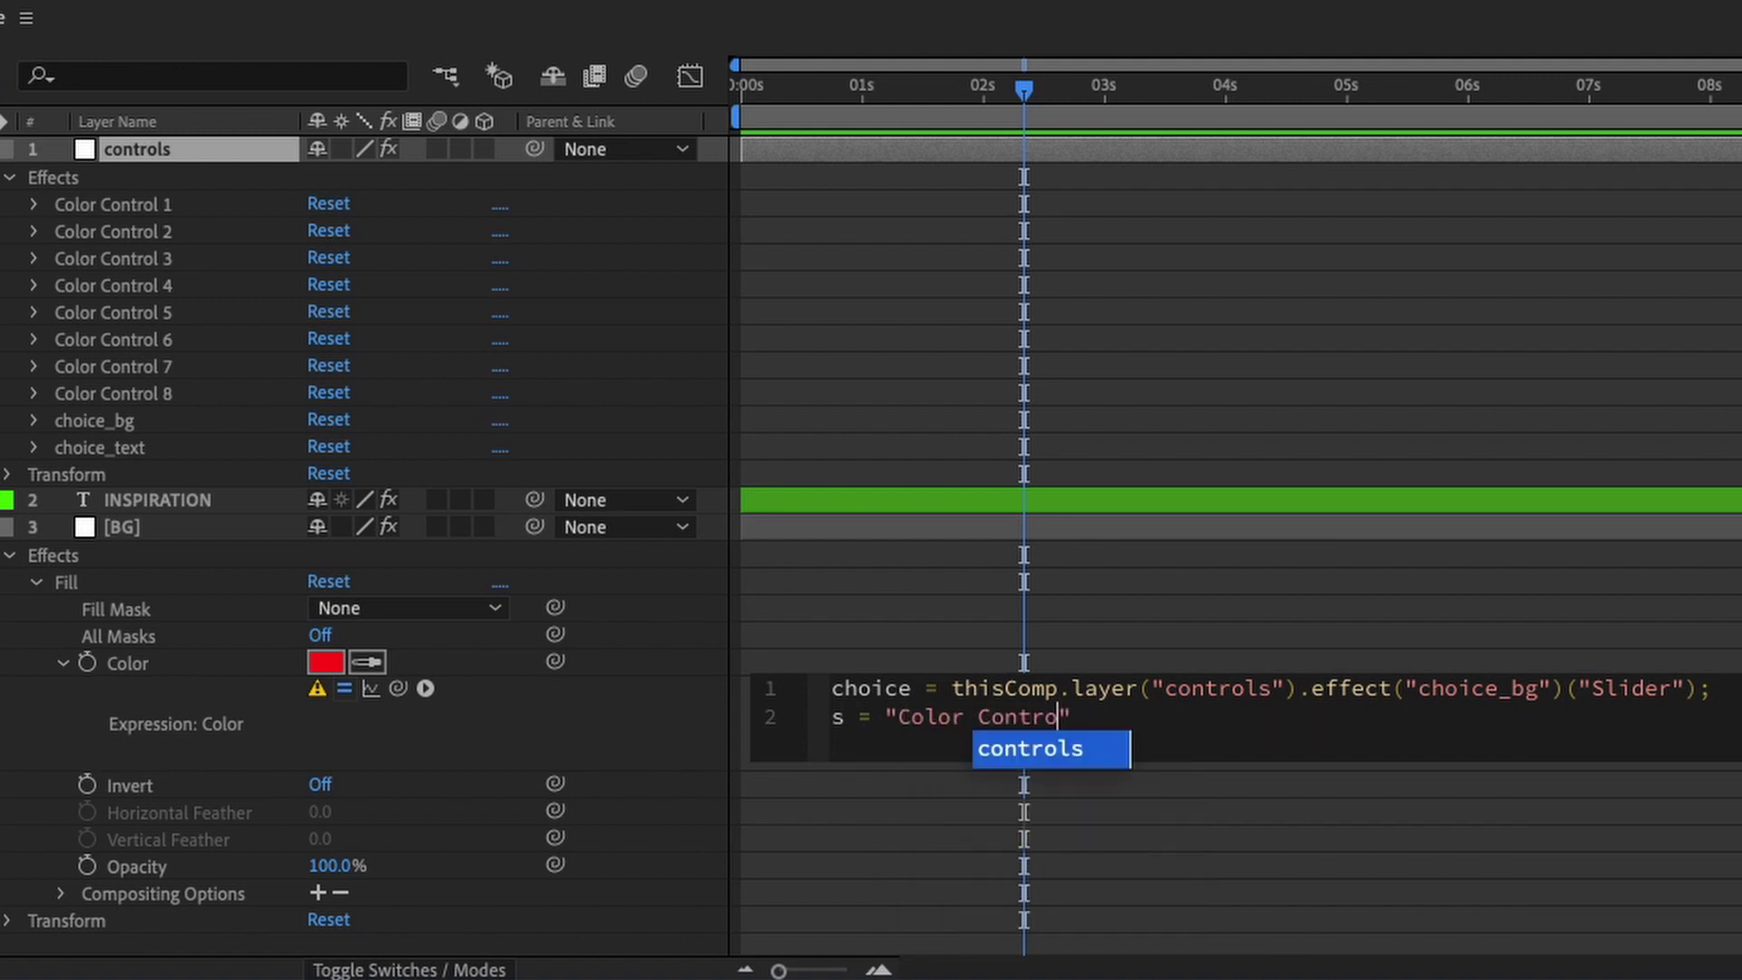
pyautogui.write('" + choice;')
pyautogui.press('Return')
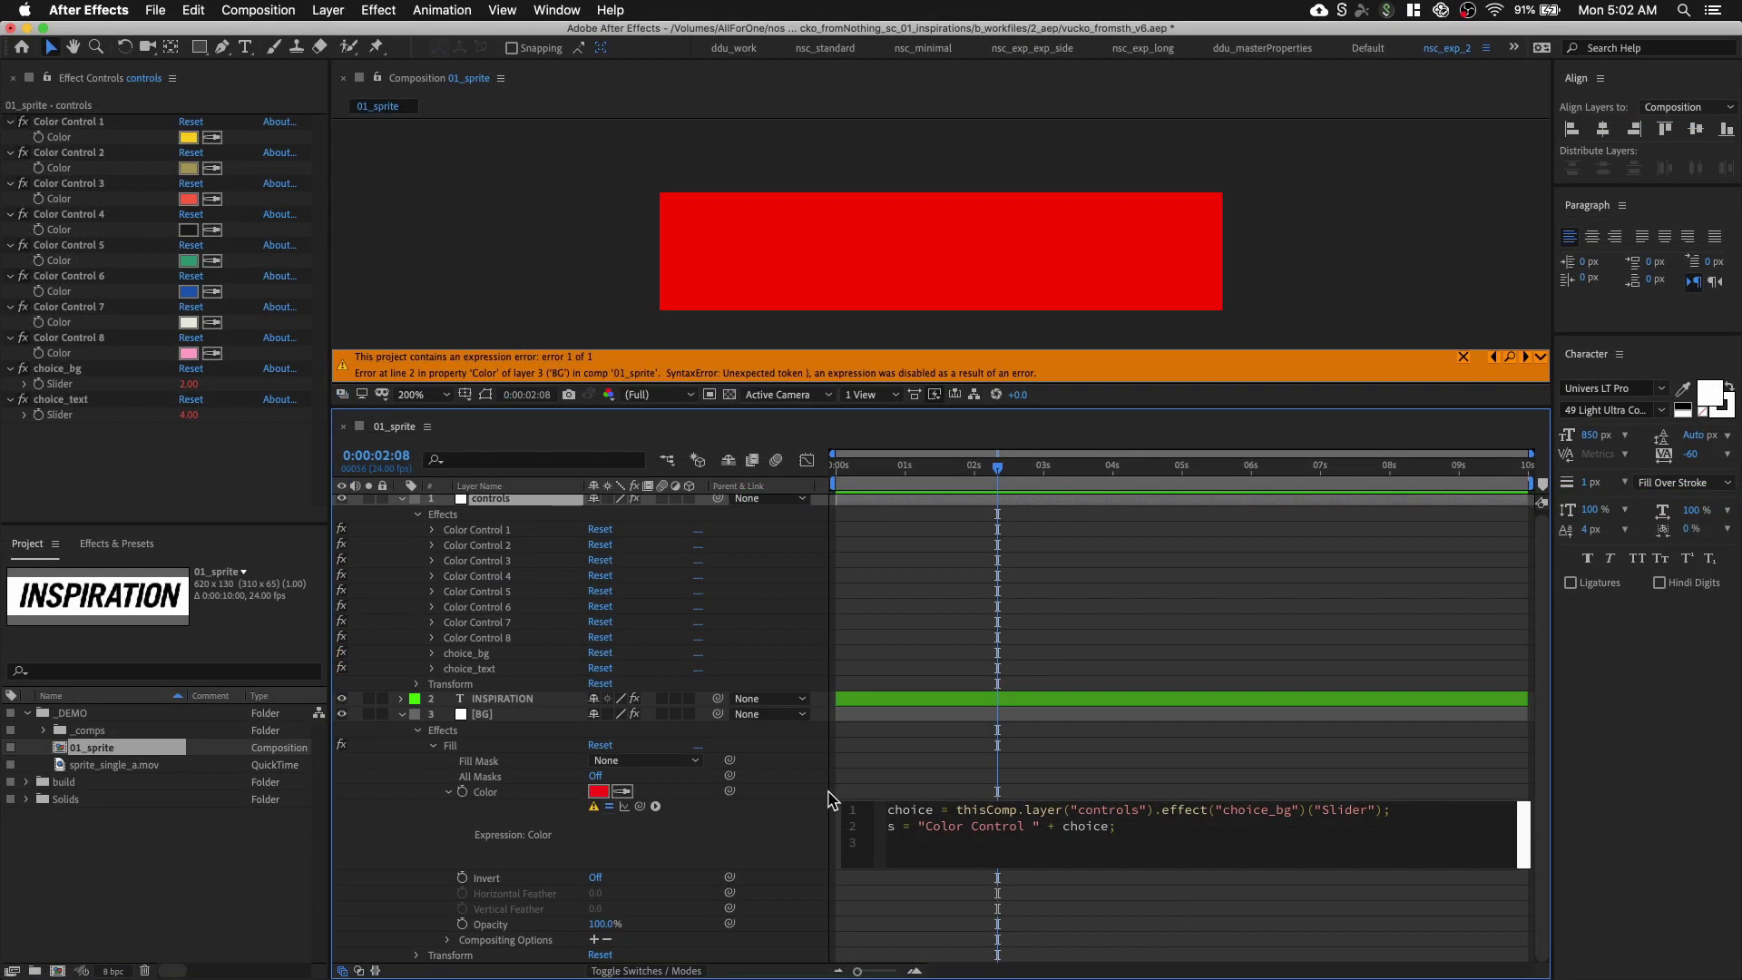
# Finish the BG color expression with thisComp.layer("controls").effect(s)("Color"), linked from Color Control 1 with its name replaced by s, and preview it
pyautogui.moveTo(640, 806)
pyautogui.mouseDown()
pyautogui.moveTo(93, 330)
pyautogui.moveTo(97, 120)
pyautogui.moveTo(100, 137)
pyautogui.mouseUp()
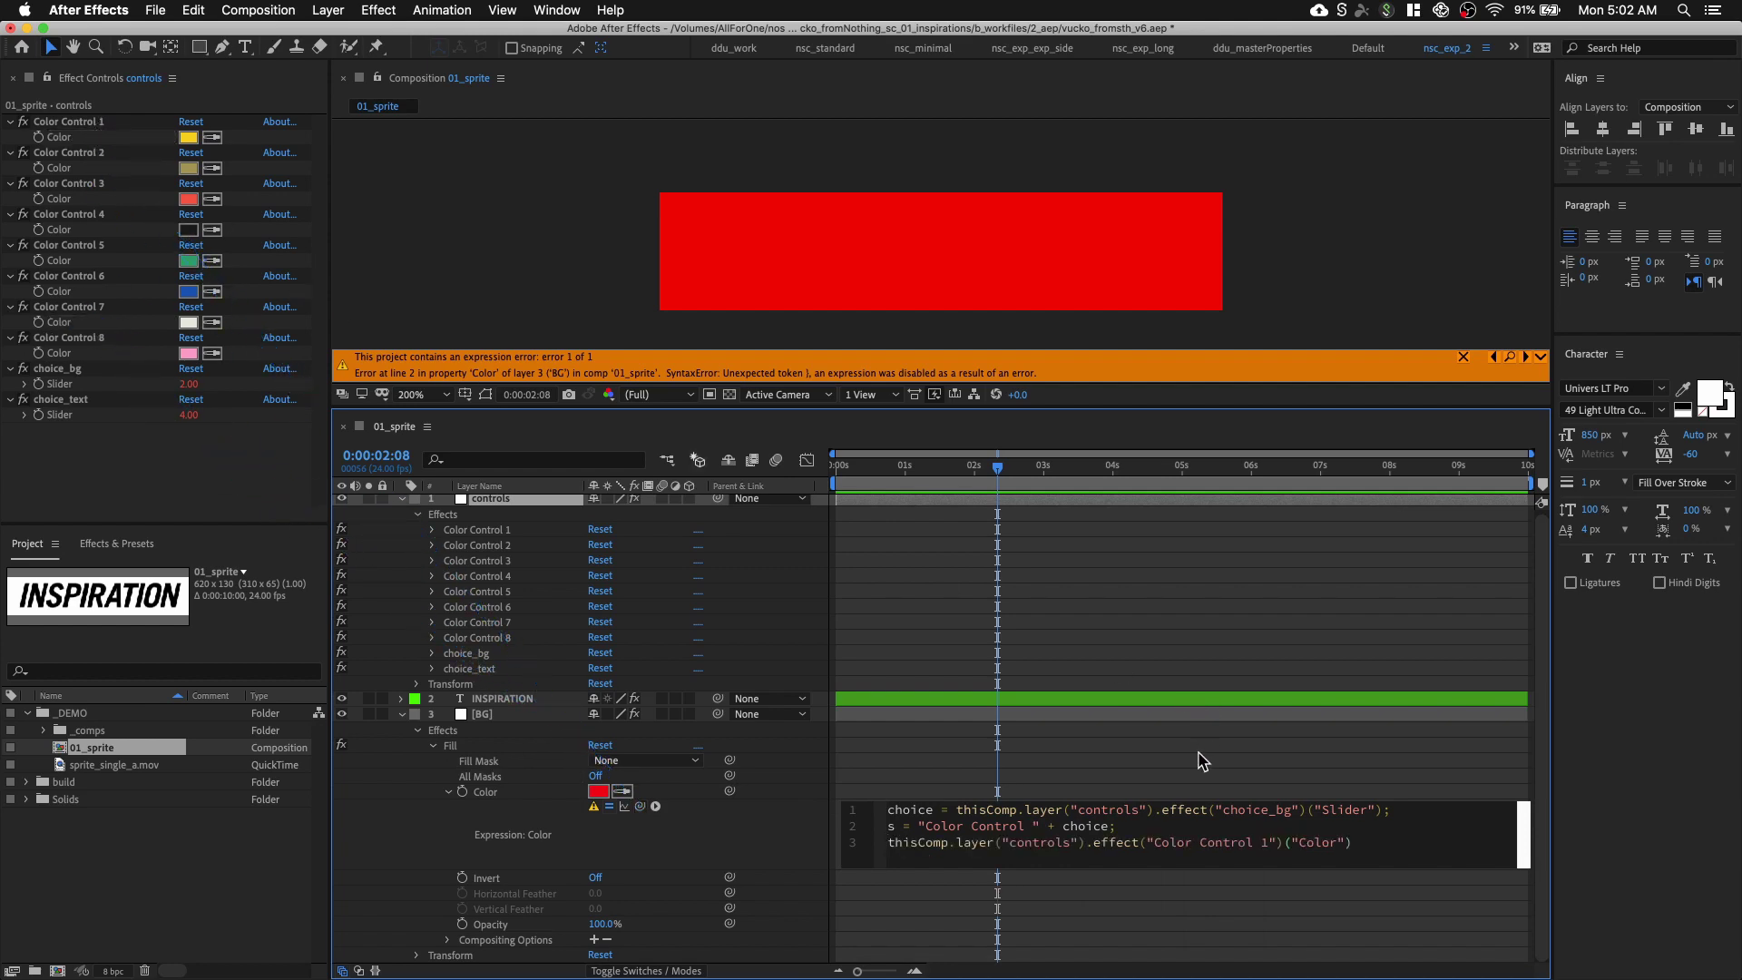
pyautogui.moveTo(1277, 841); pyautogui.dragTo(1150, 832)
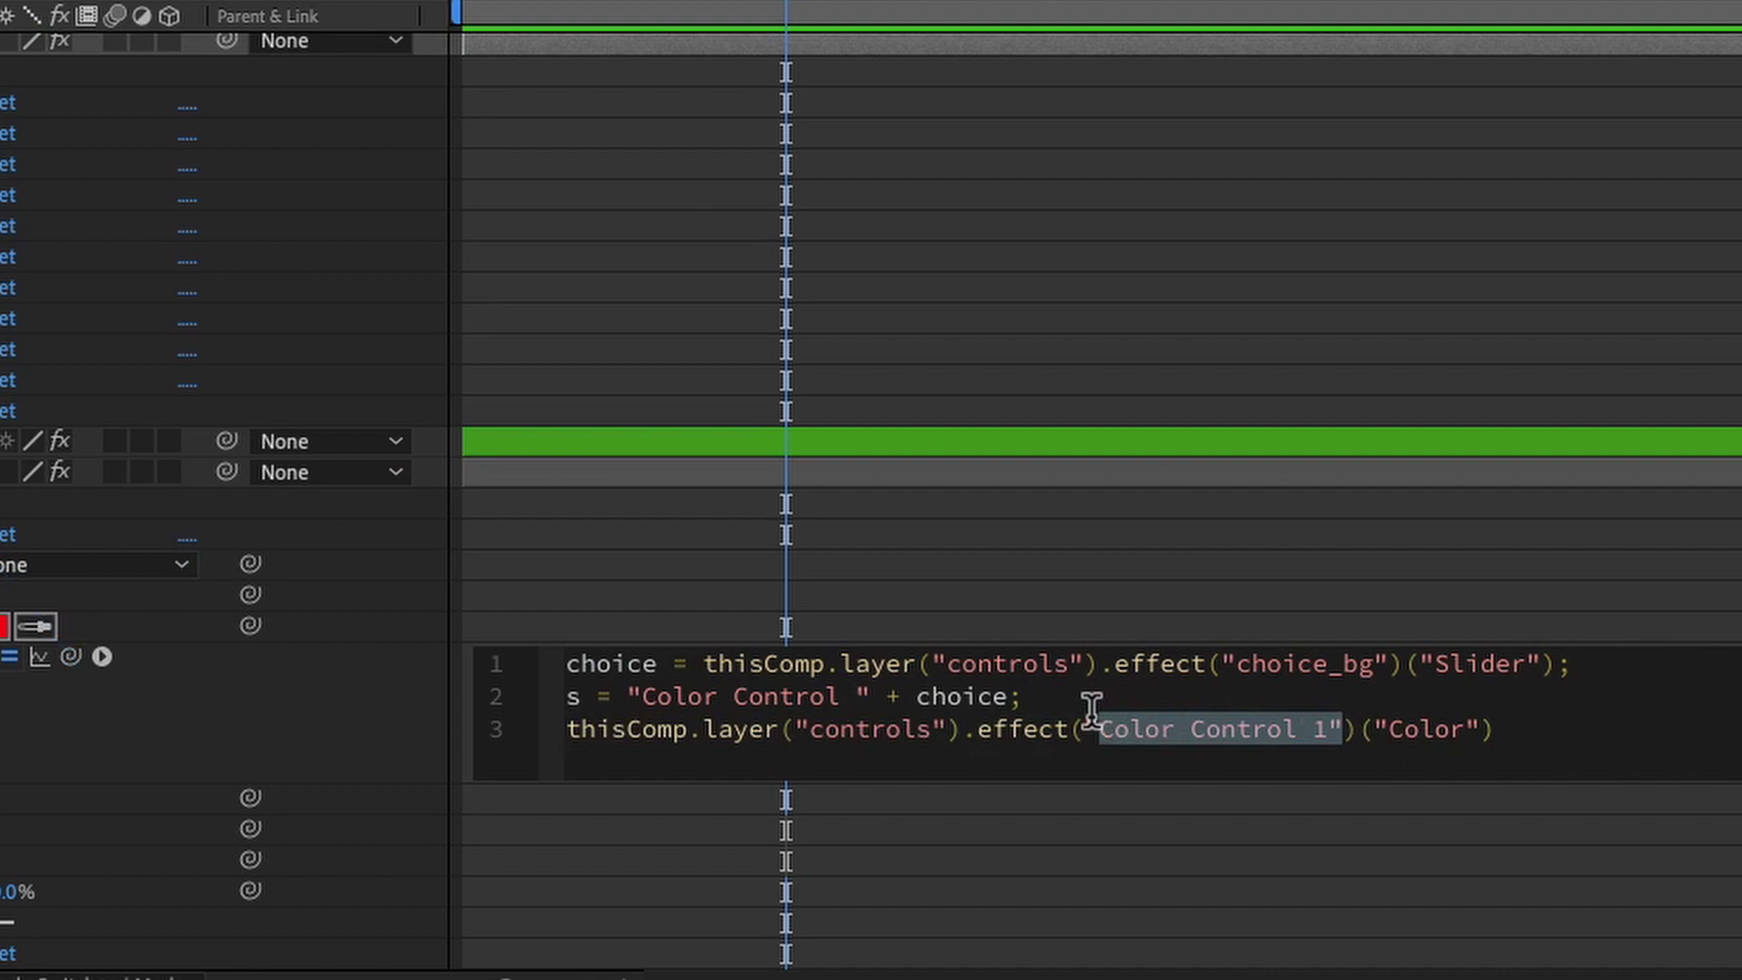
pyautogui.write('s')
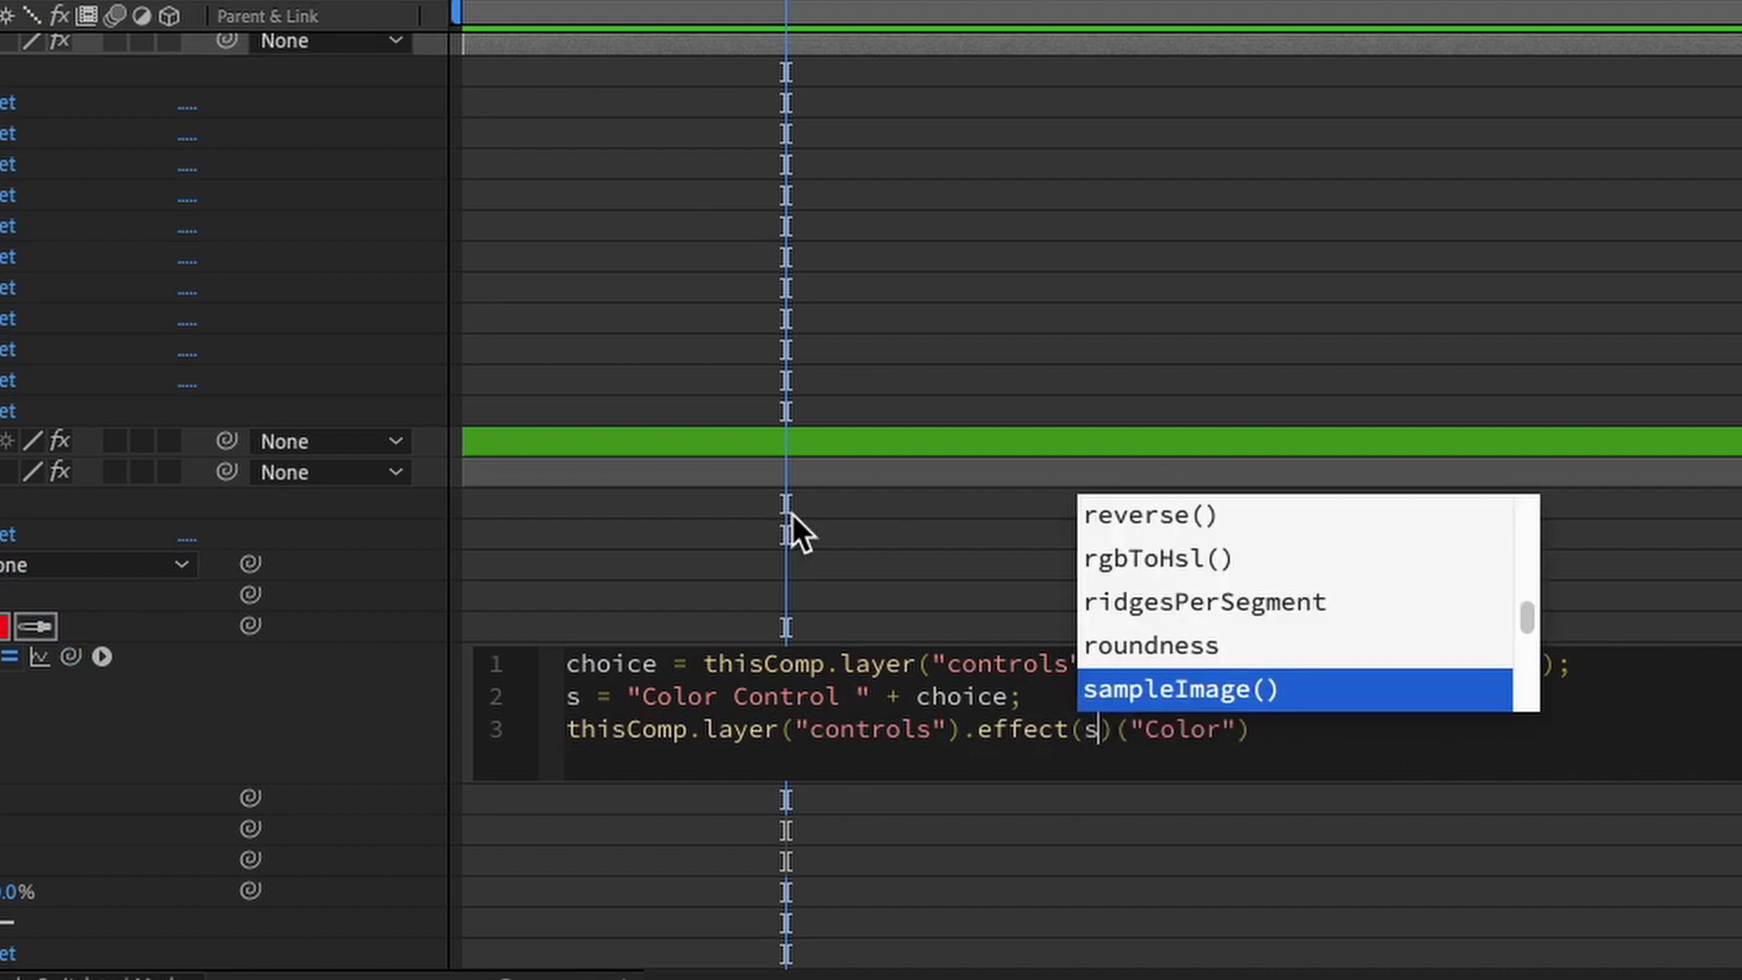
pyautogui.click(681, 470)
pyautogui.press('space')
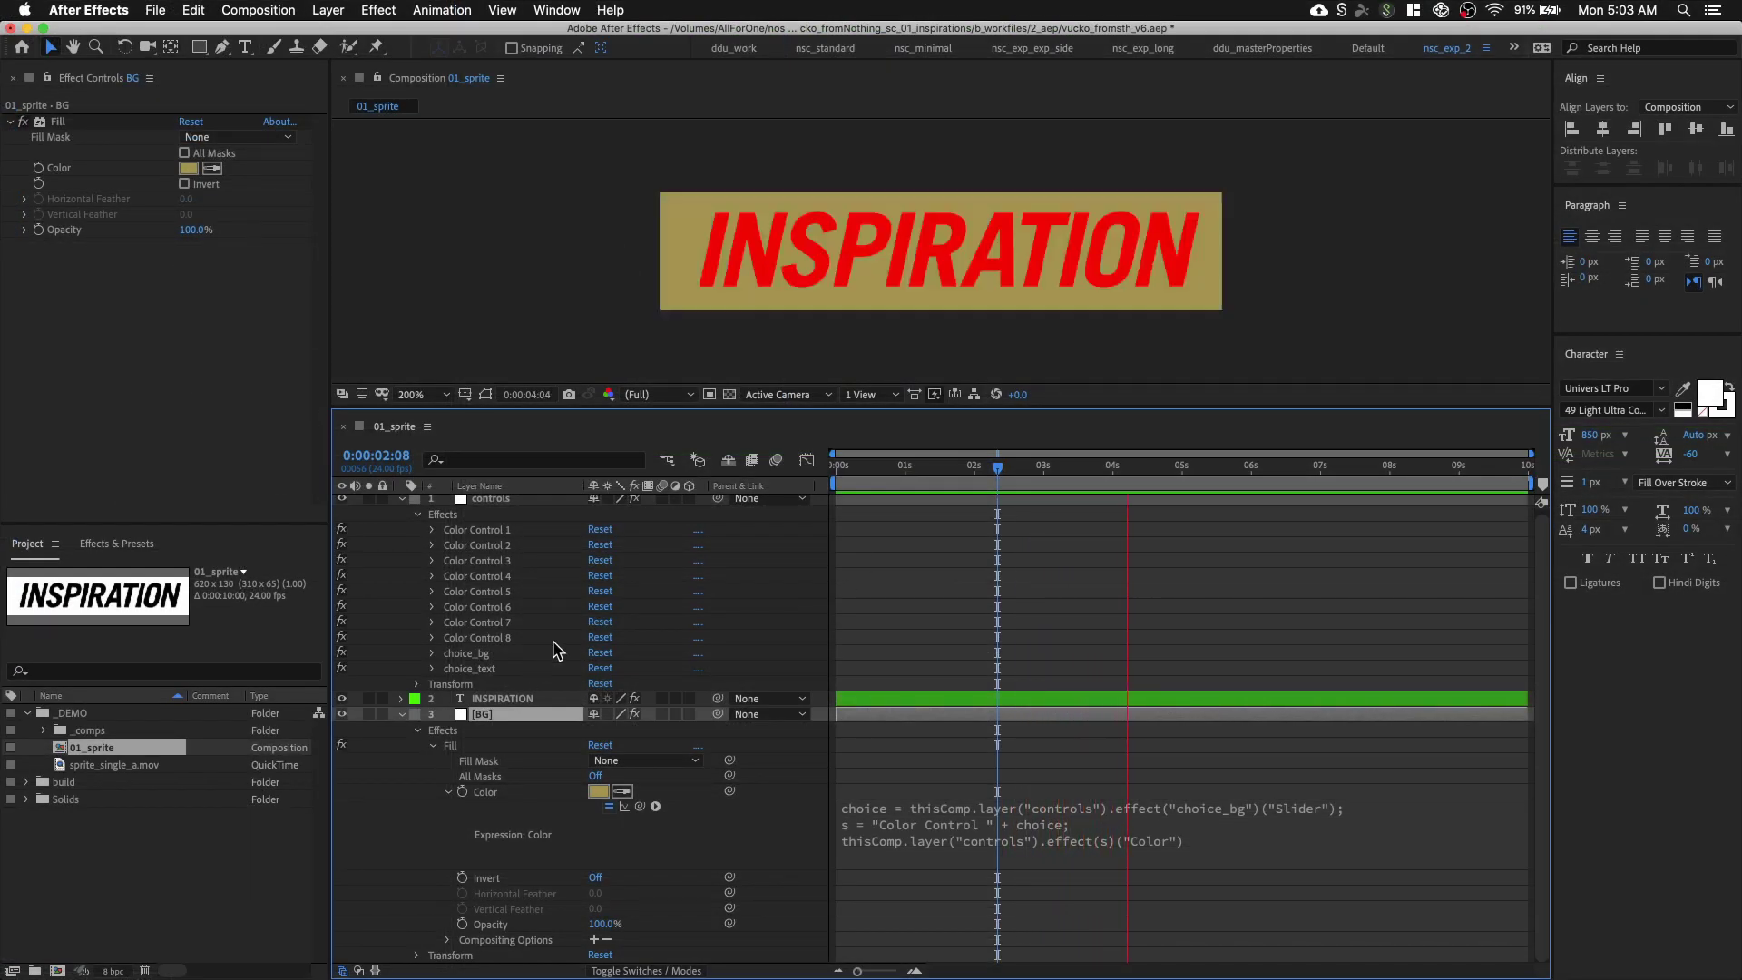
# Copy the BG Fill color expression onto the Color property of the INSPIRATION layer's Fill effect
pyautogui.click(879, 824)
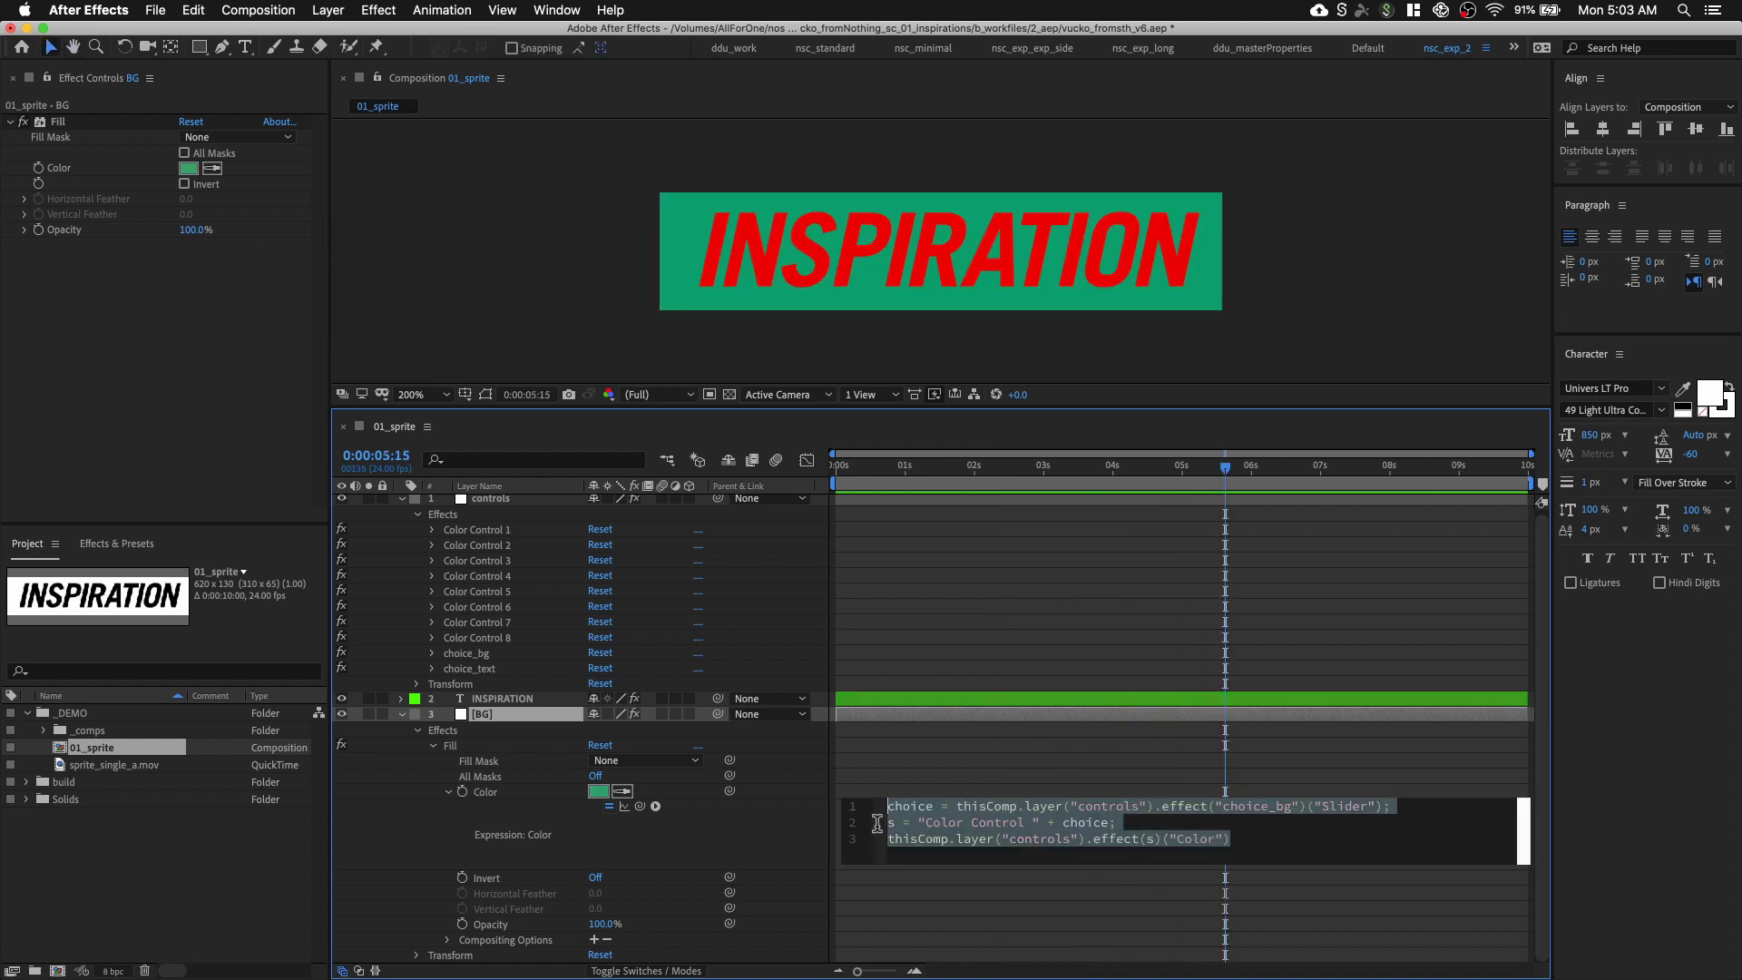
pyautogui.click(483, 700)
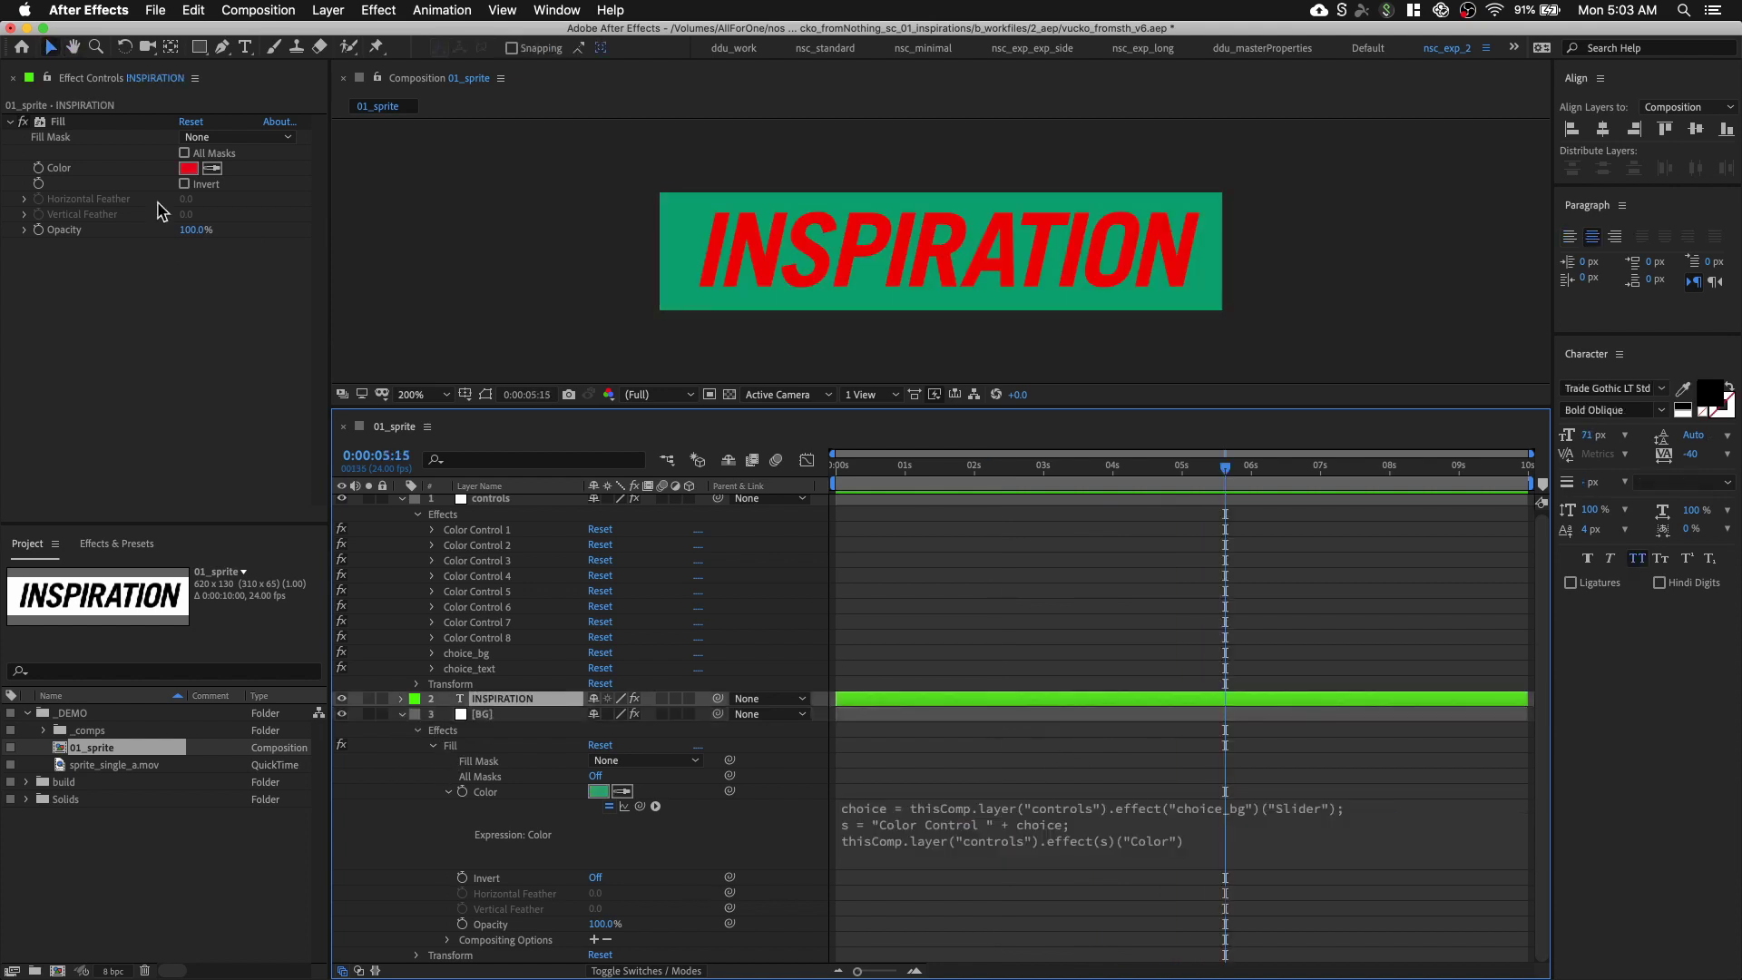
pyautogui.keyDown('alt'); pyautogui.click(39, 168); pyautogui.keyUp('alt')
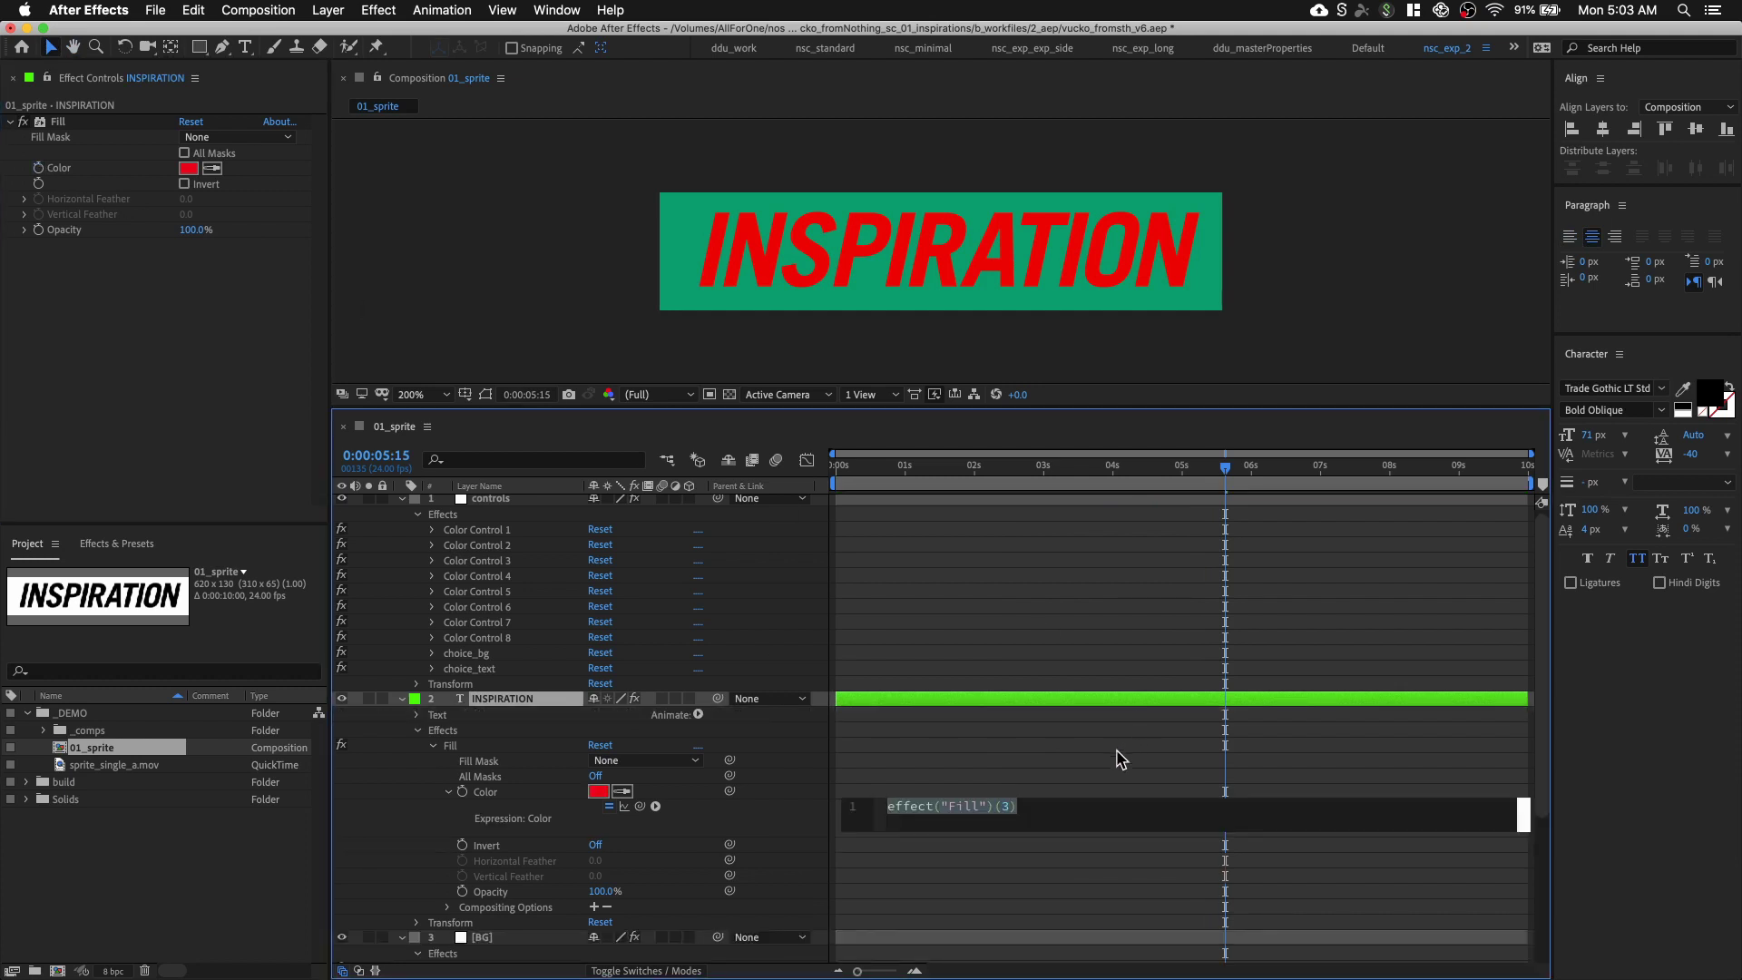
pyautogui.write('s = "Color Control " + choice; thisComp.layer("controls").effect(s)("Color")')
pyautogui.scroll(1, 1176, 816)
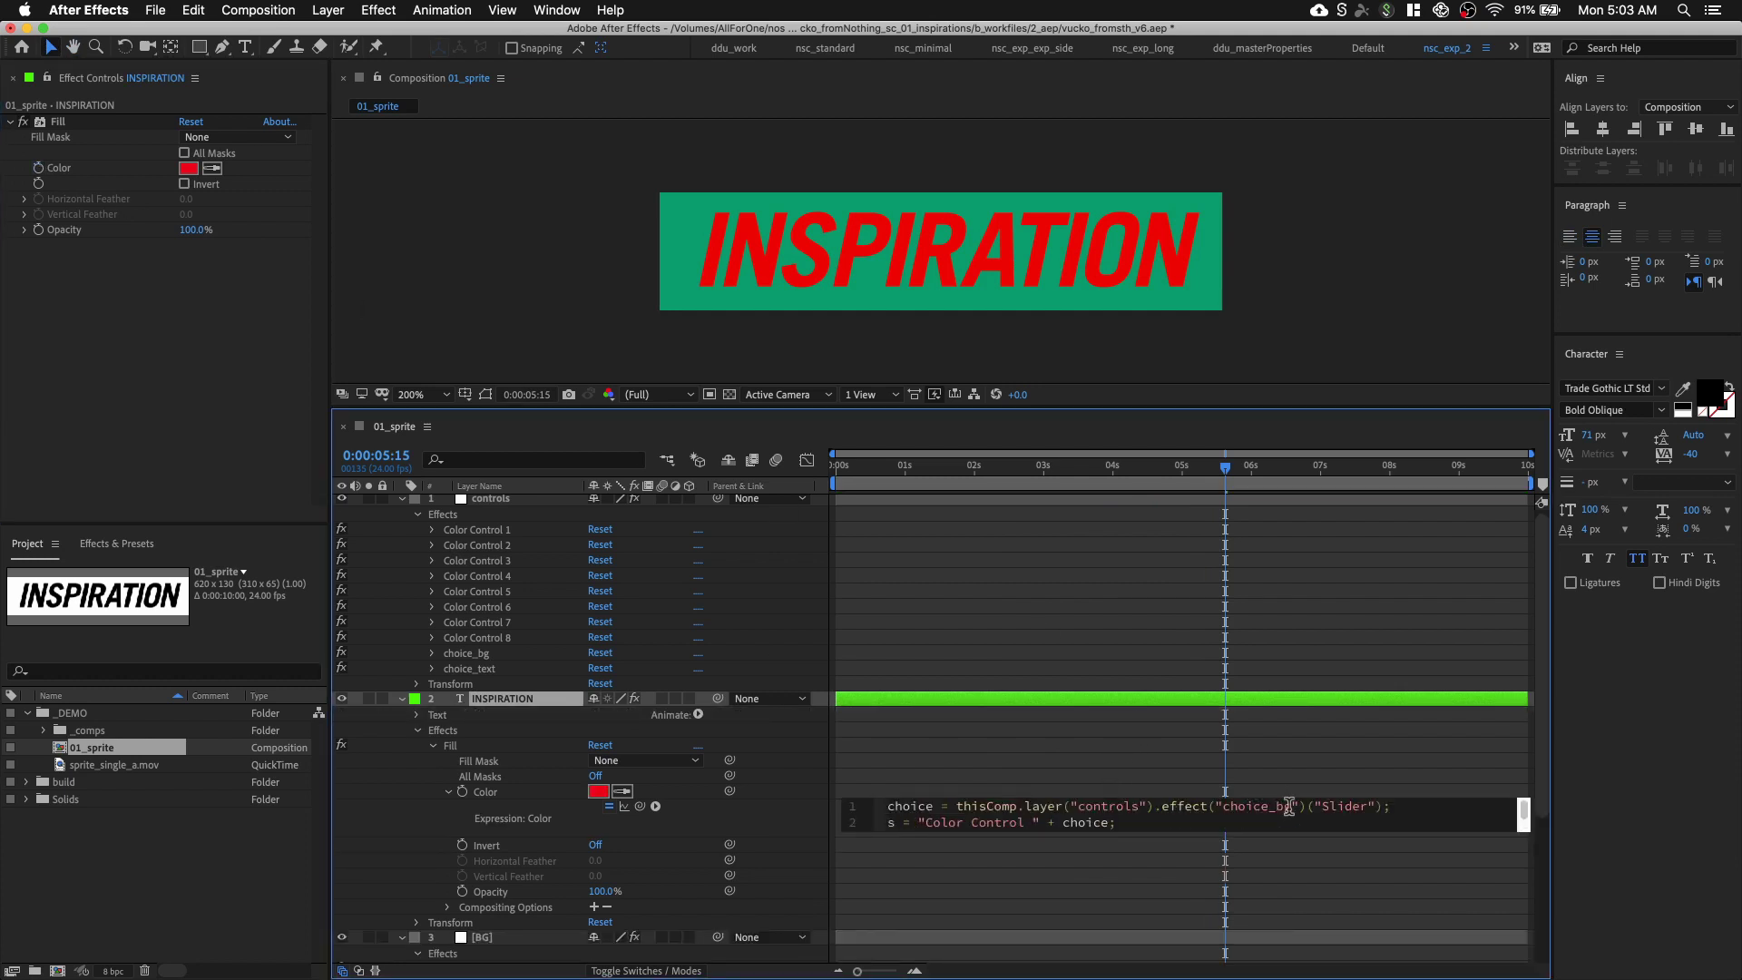
pyautogui.click(1319, 776)
# Open the INSPIRATION Fill color expression at the choice_bg name and collapse the controls layer
pyautogui.click(1296, 809)
pyautogui.click(1290, 805)
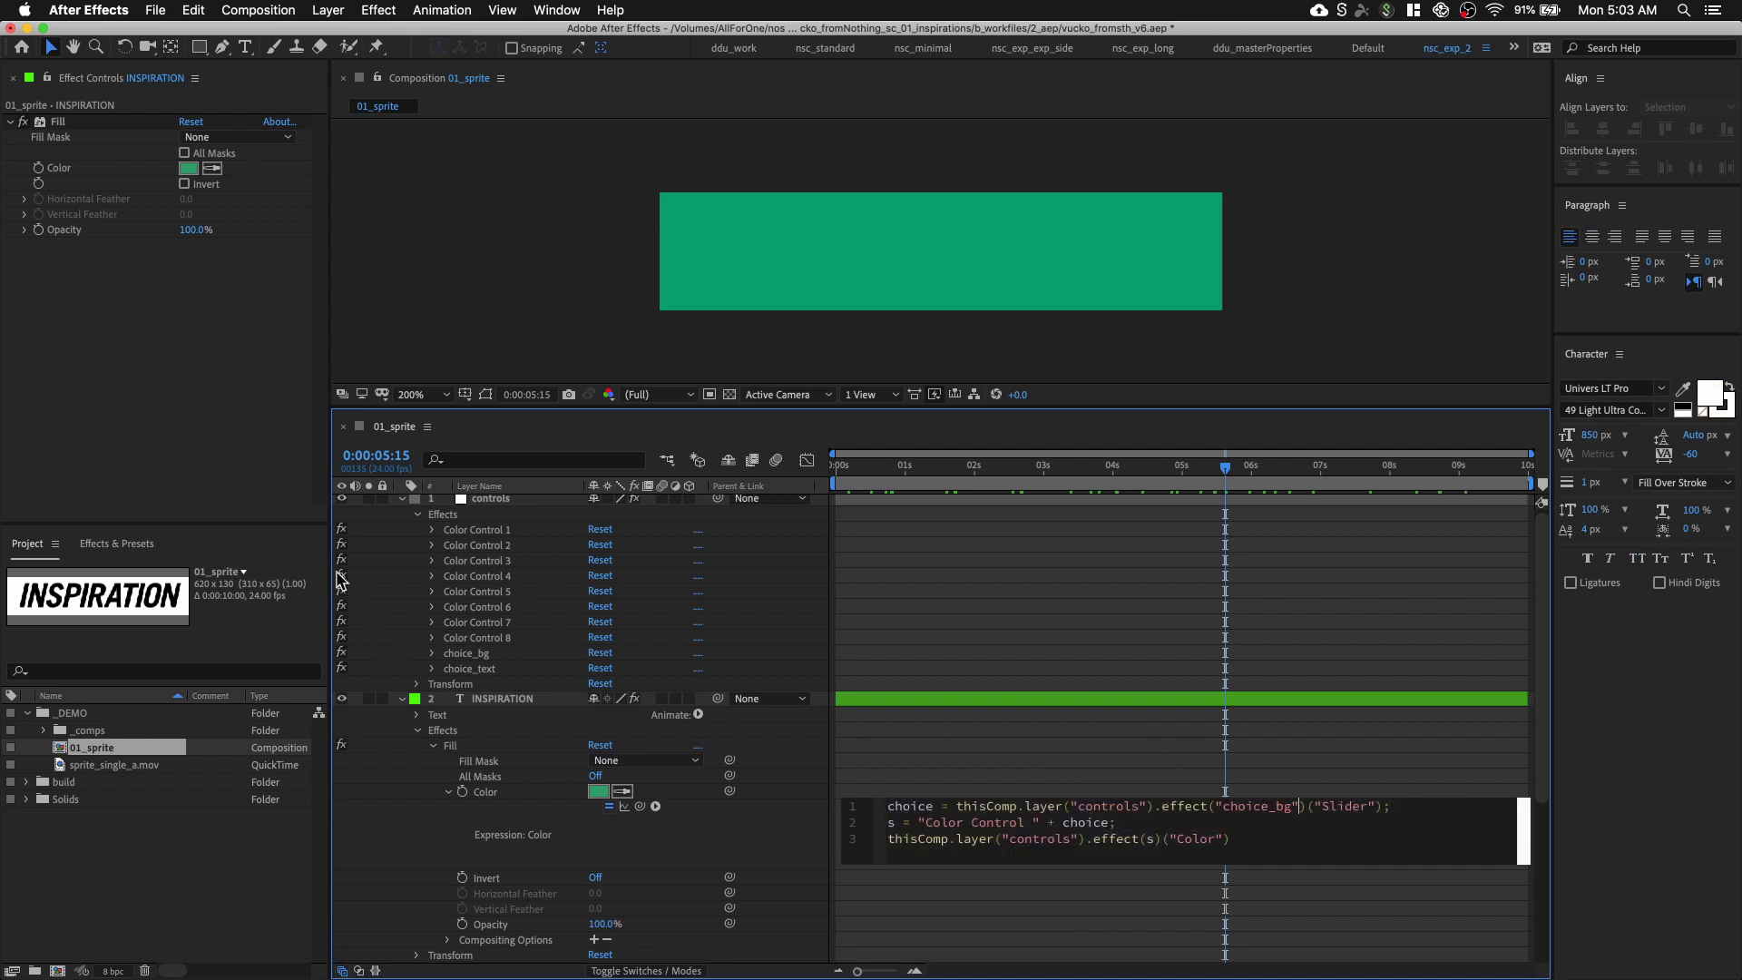
pyautogui.click(400, 500)
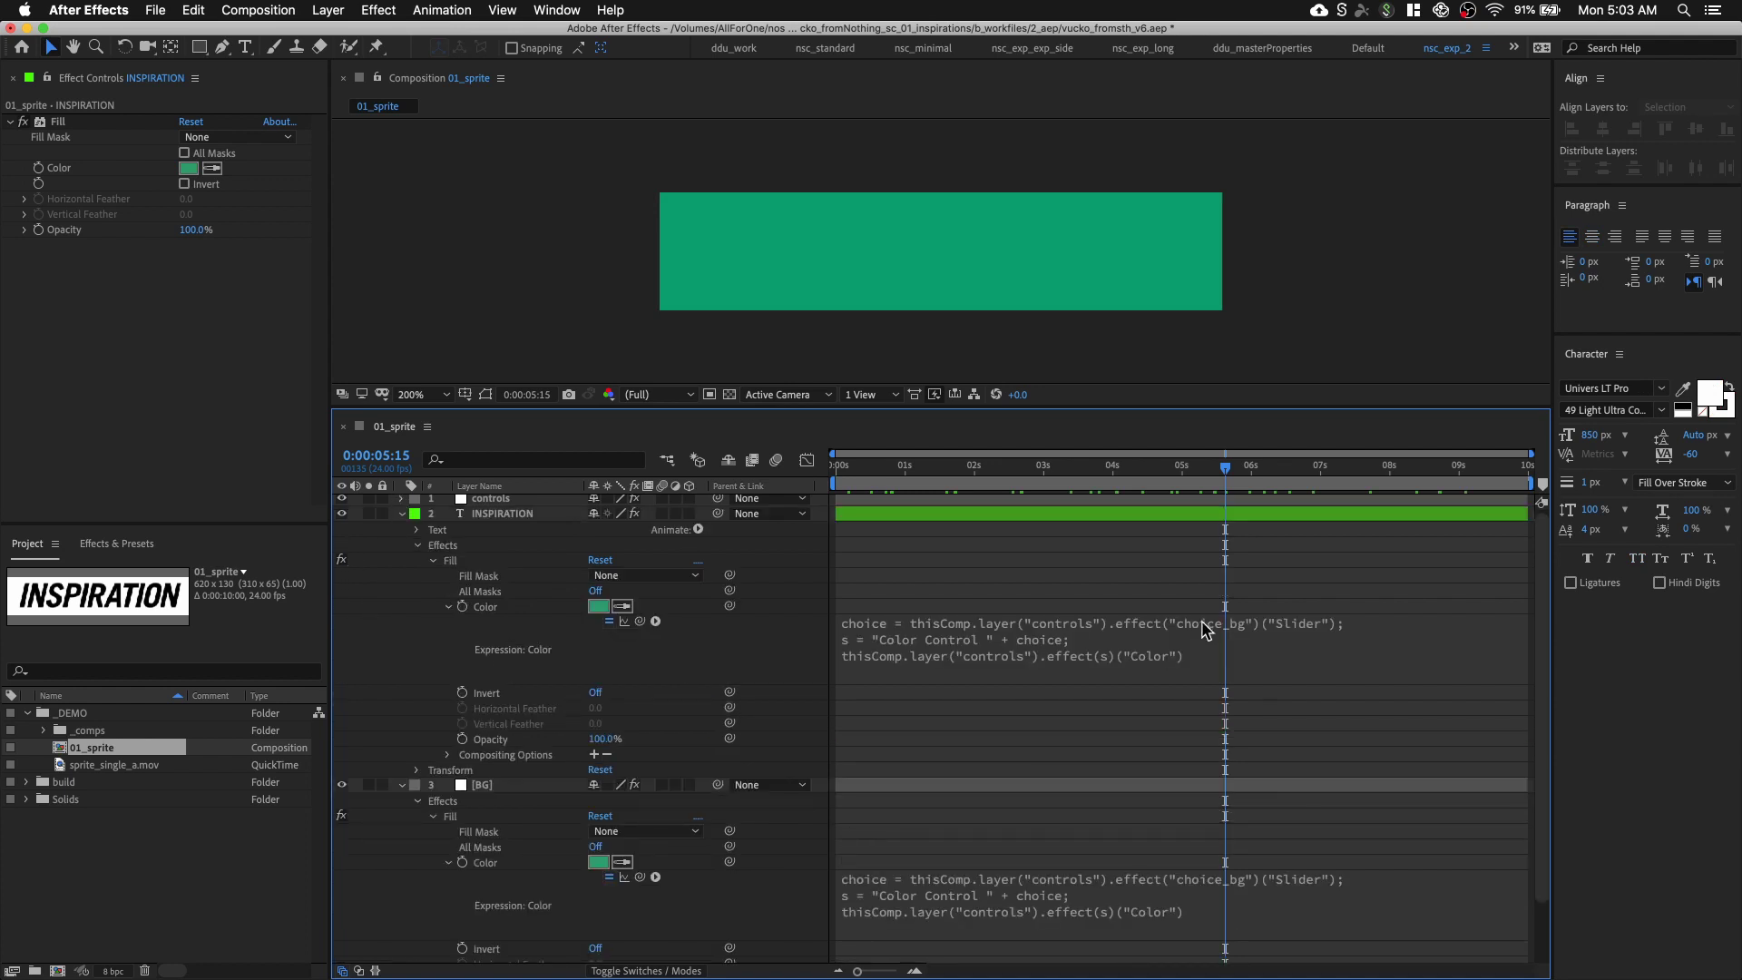
# Replace choice_bg with choice_text in the INSPIRATION Fill color expression and preview the result from the start
pyautogui.click(1207, 631)
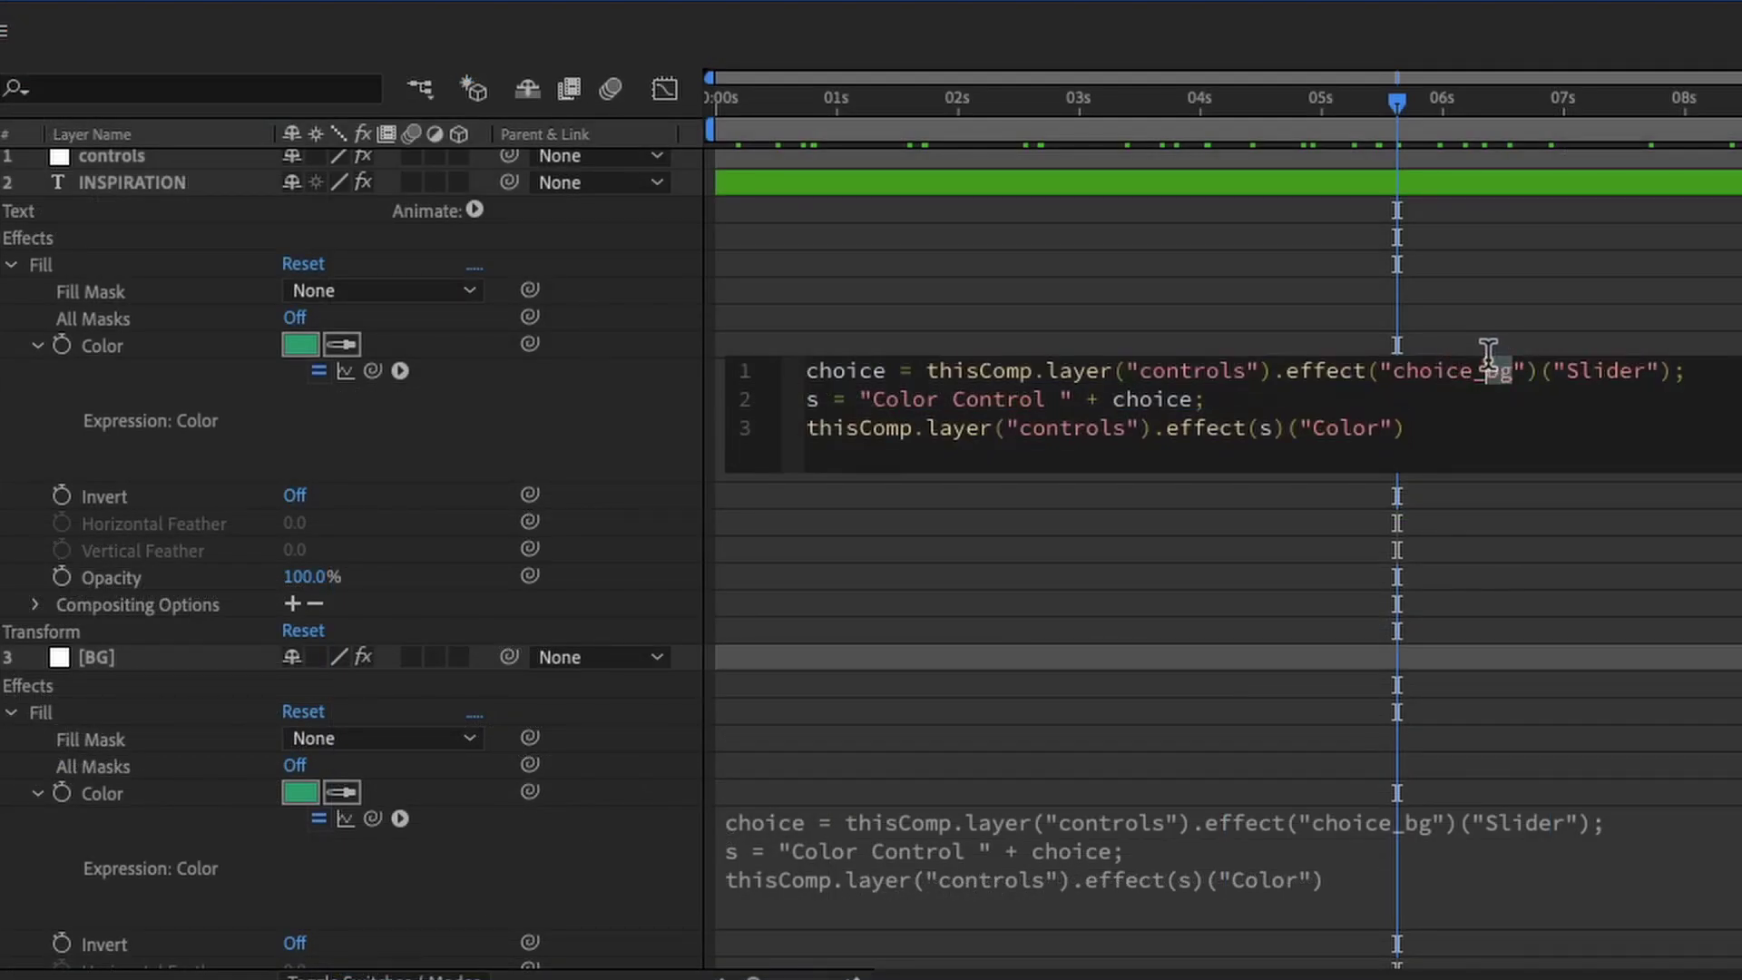
pyautogui.write('text')
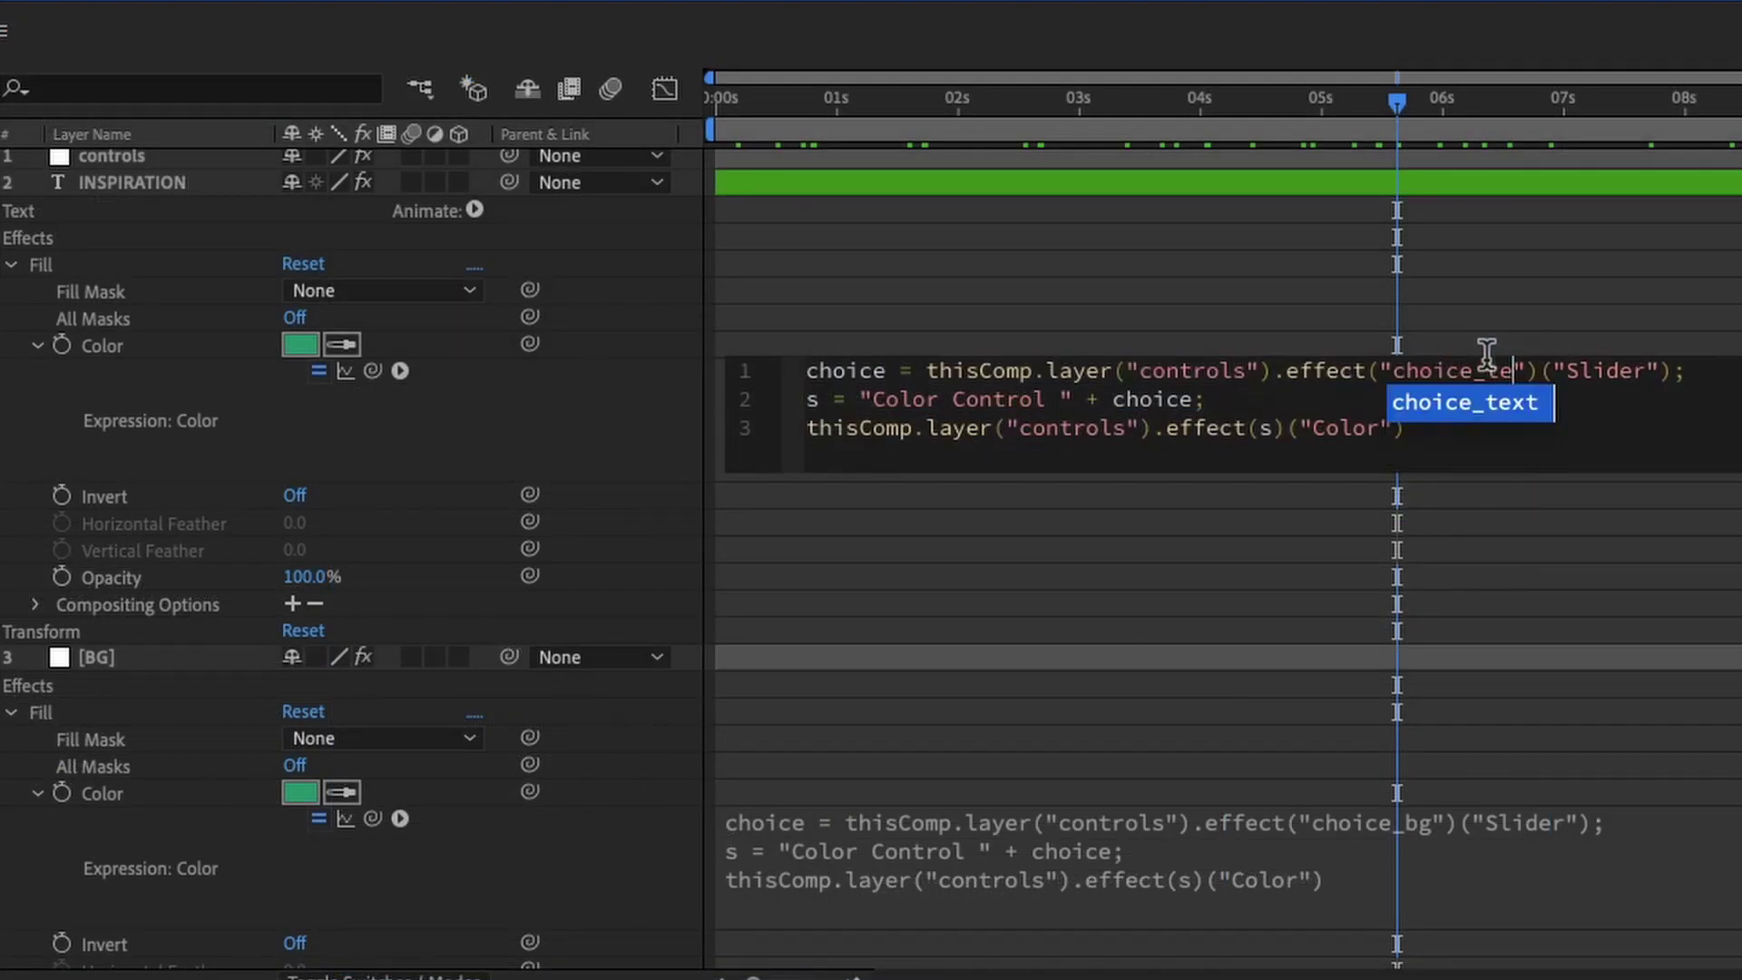
pyautogui.press('KP_Enter')
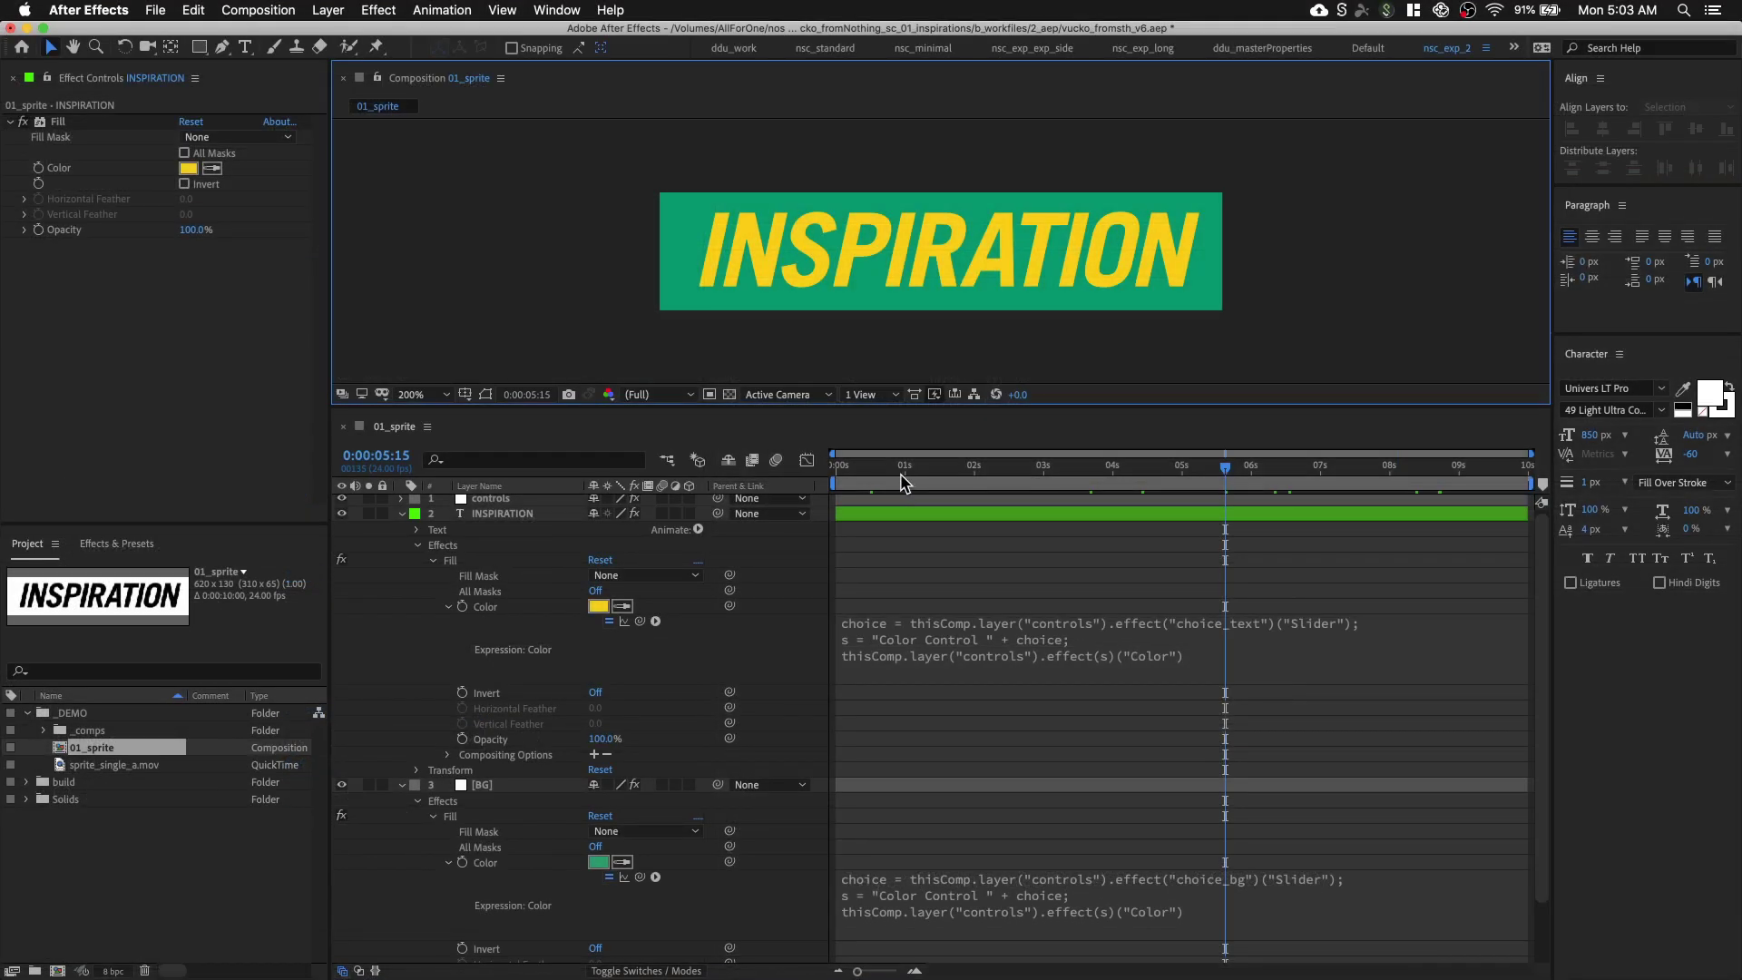
pyautogui.moveTo(816, 110); pyautogui.dragTo(675, 120)
pyautogui.press('space')
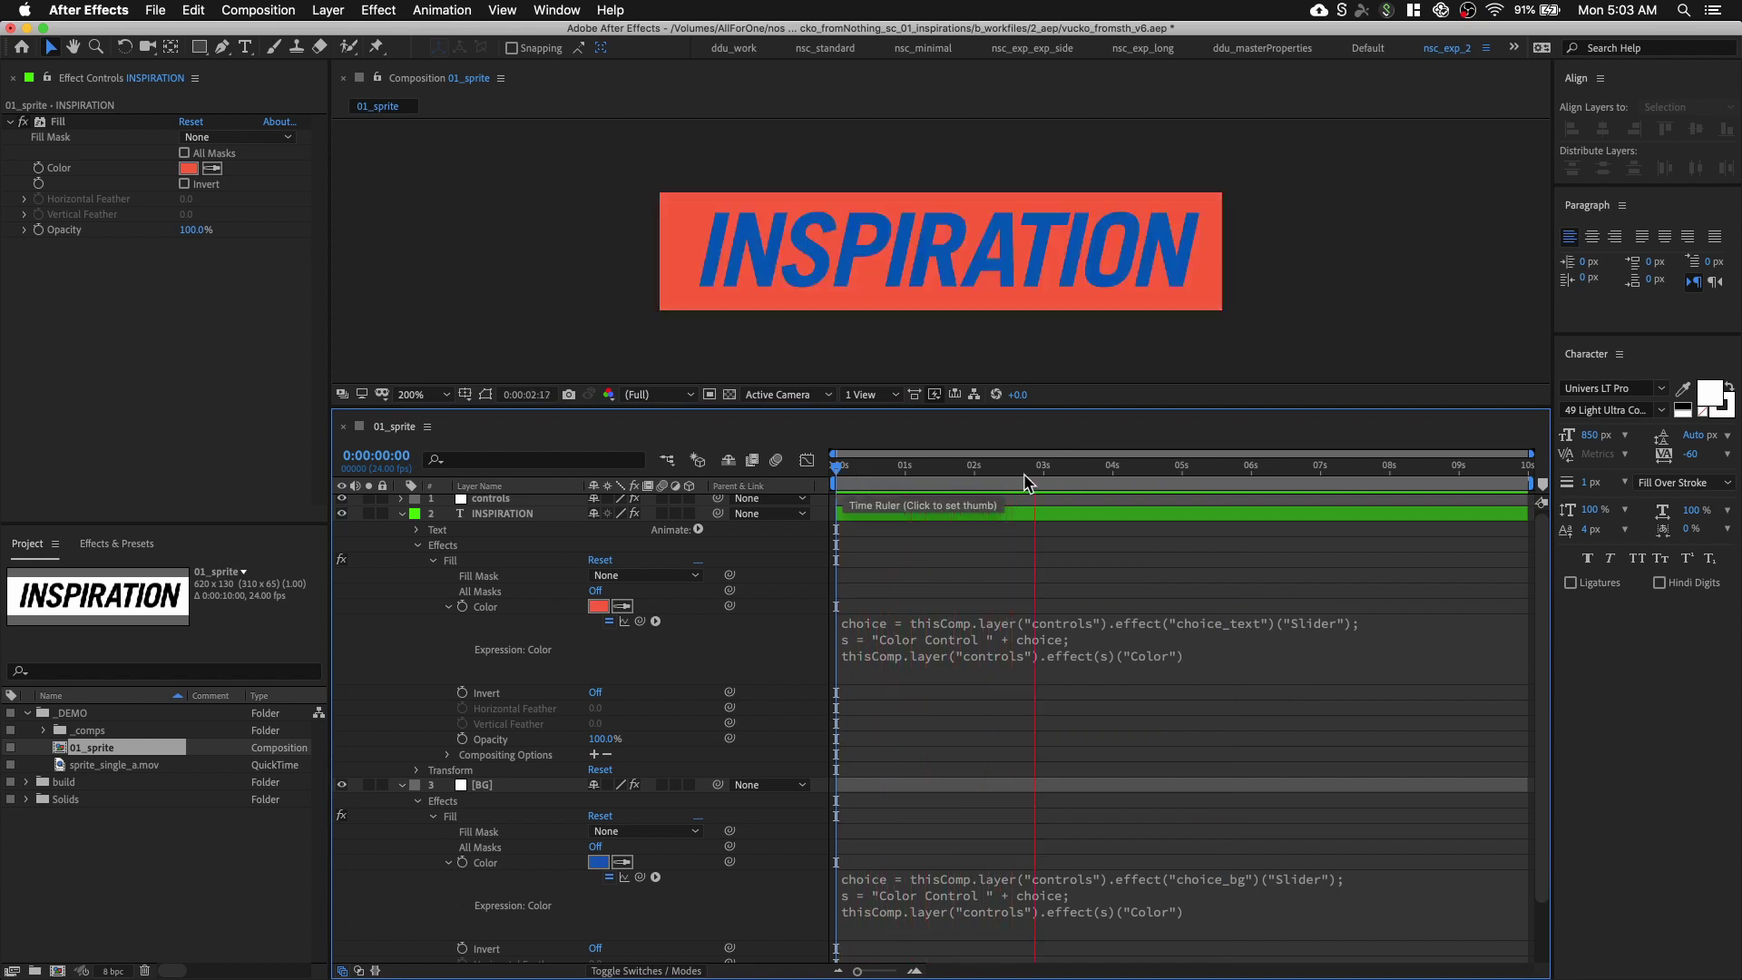
pyautogui.press('space')
pyautogui.press('space')
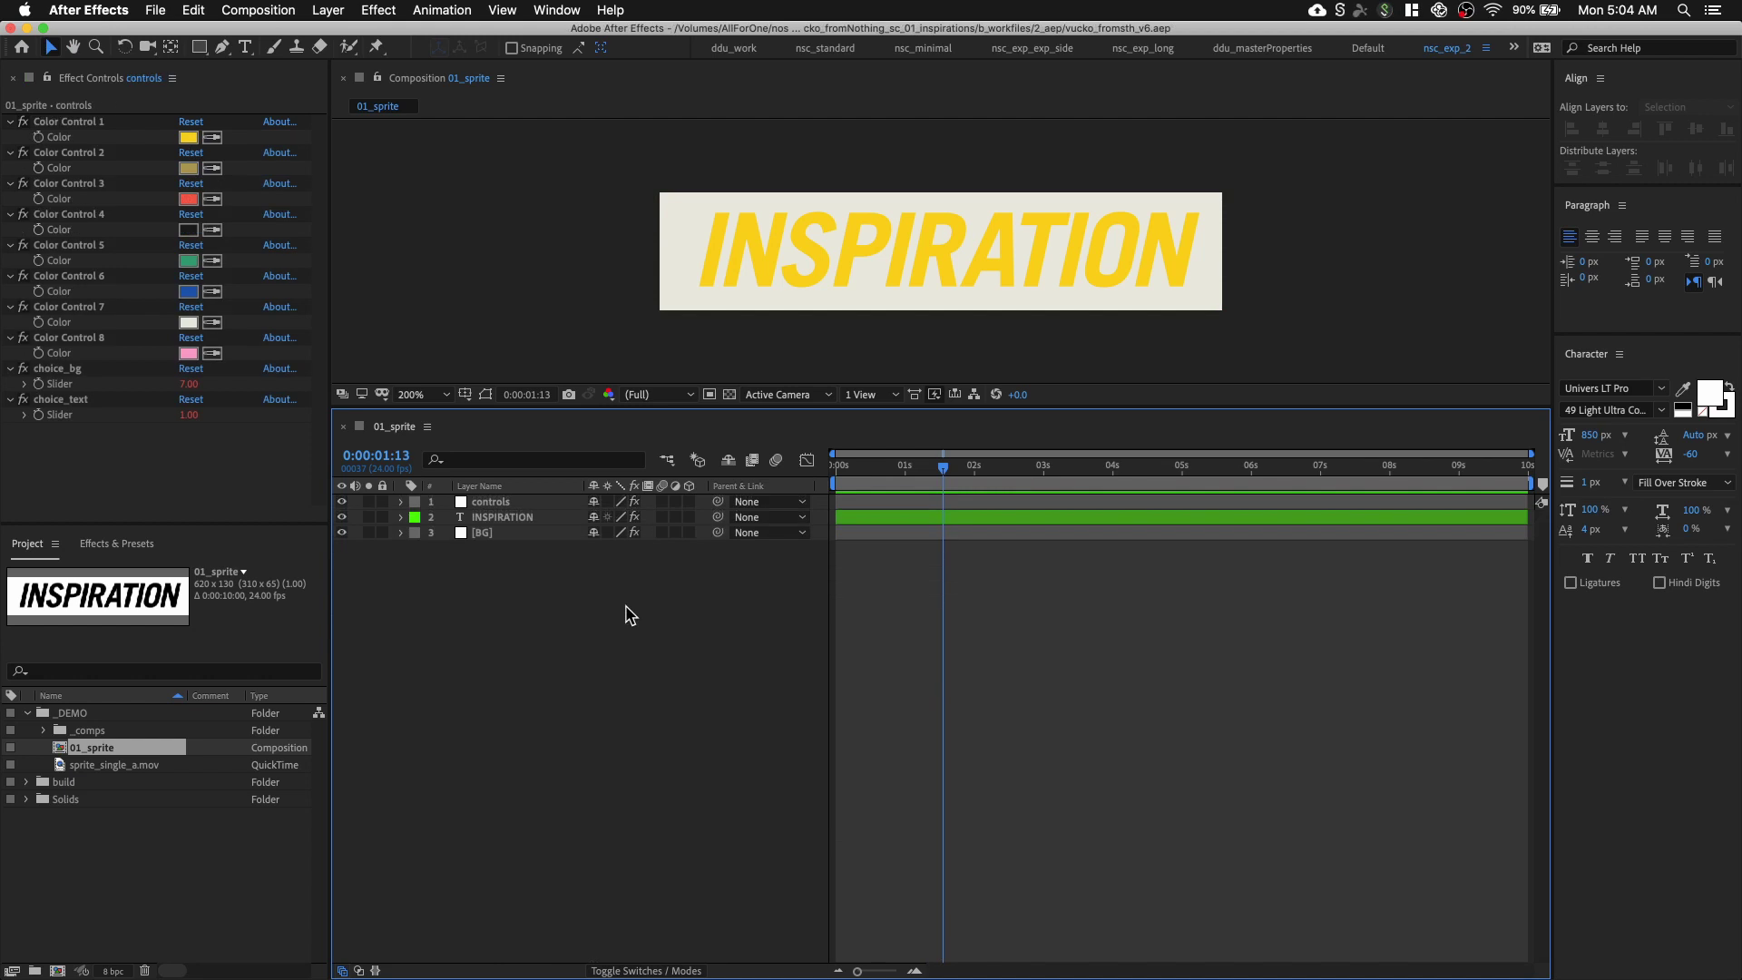
# Create a new composition named 02_row_a_1 with a width of 6200 px
pyautogui.press('super+n')
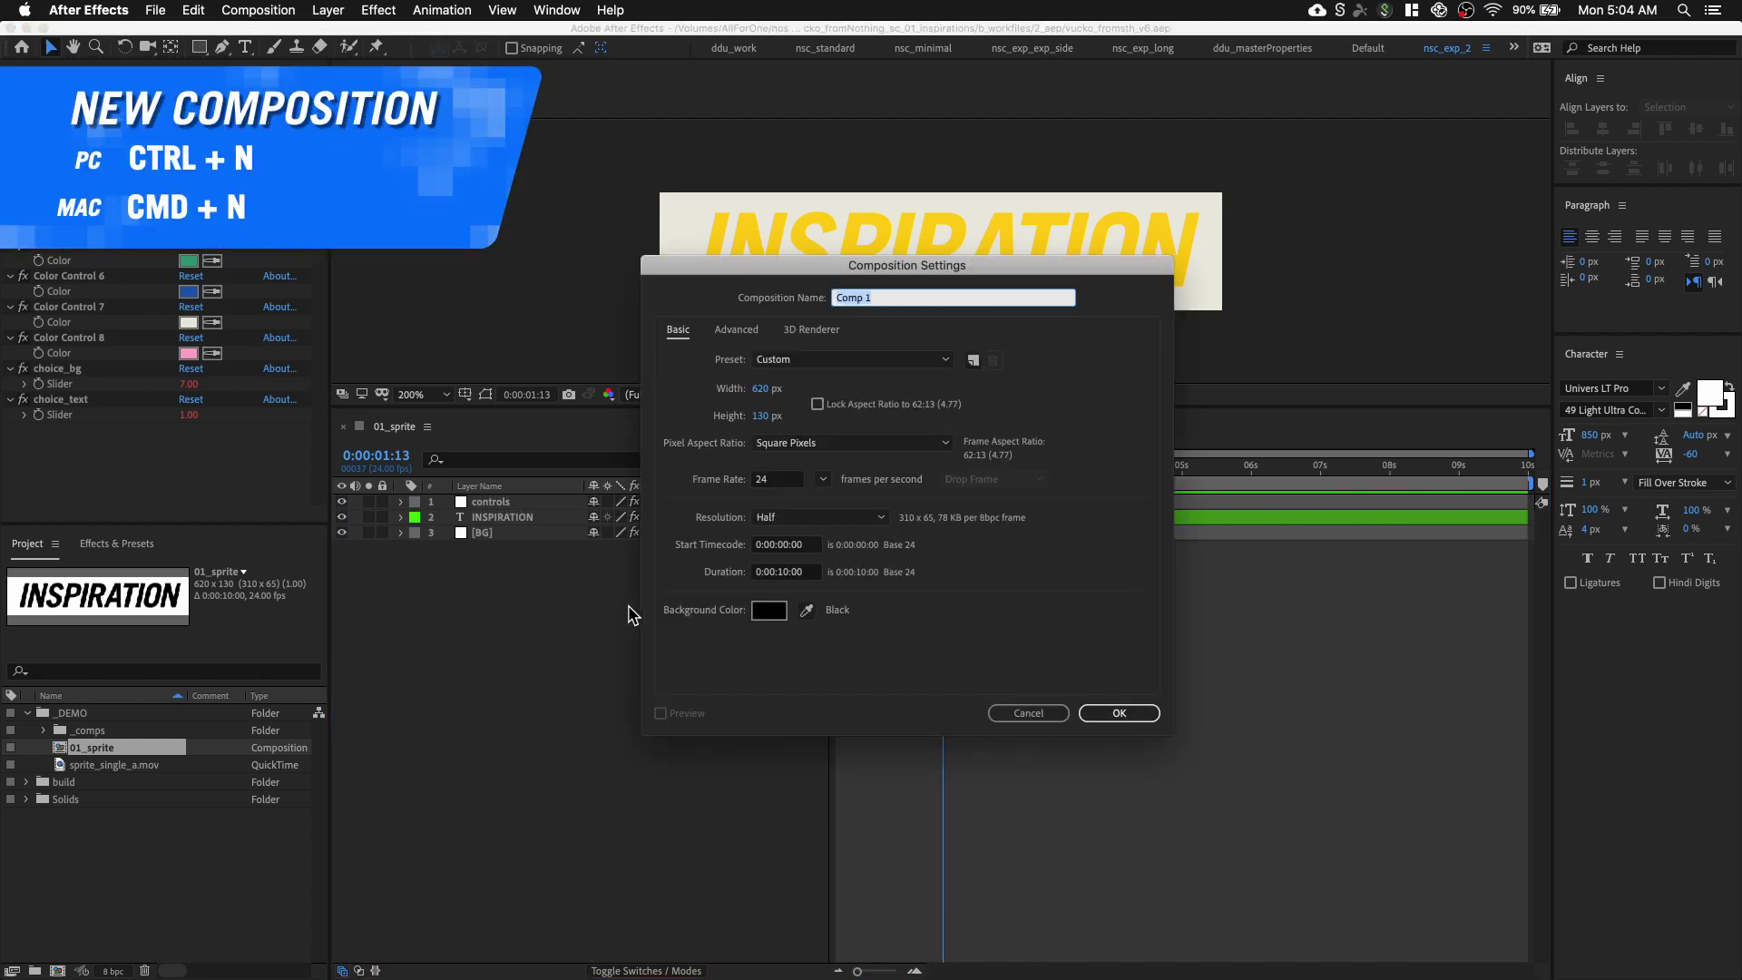
pyautogui.click(770, 387)
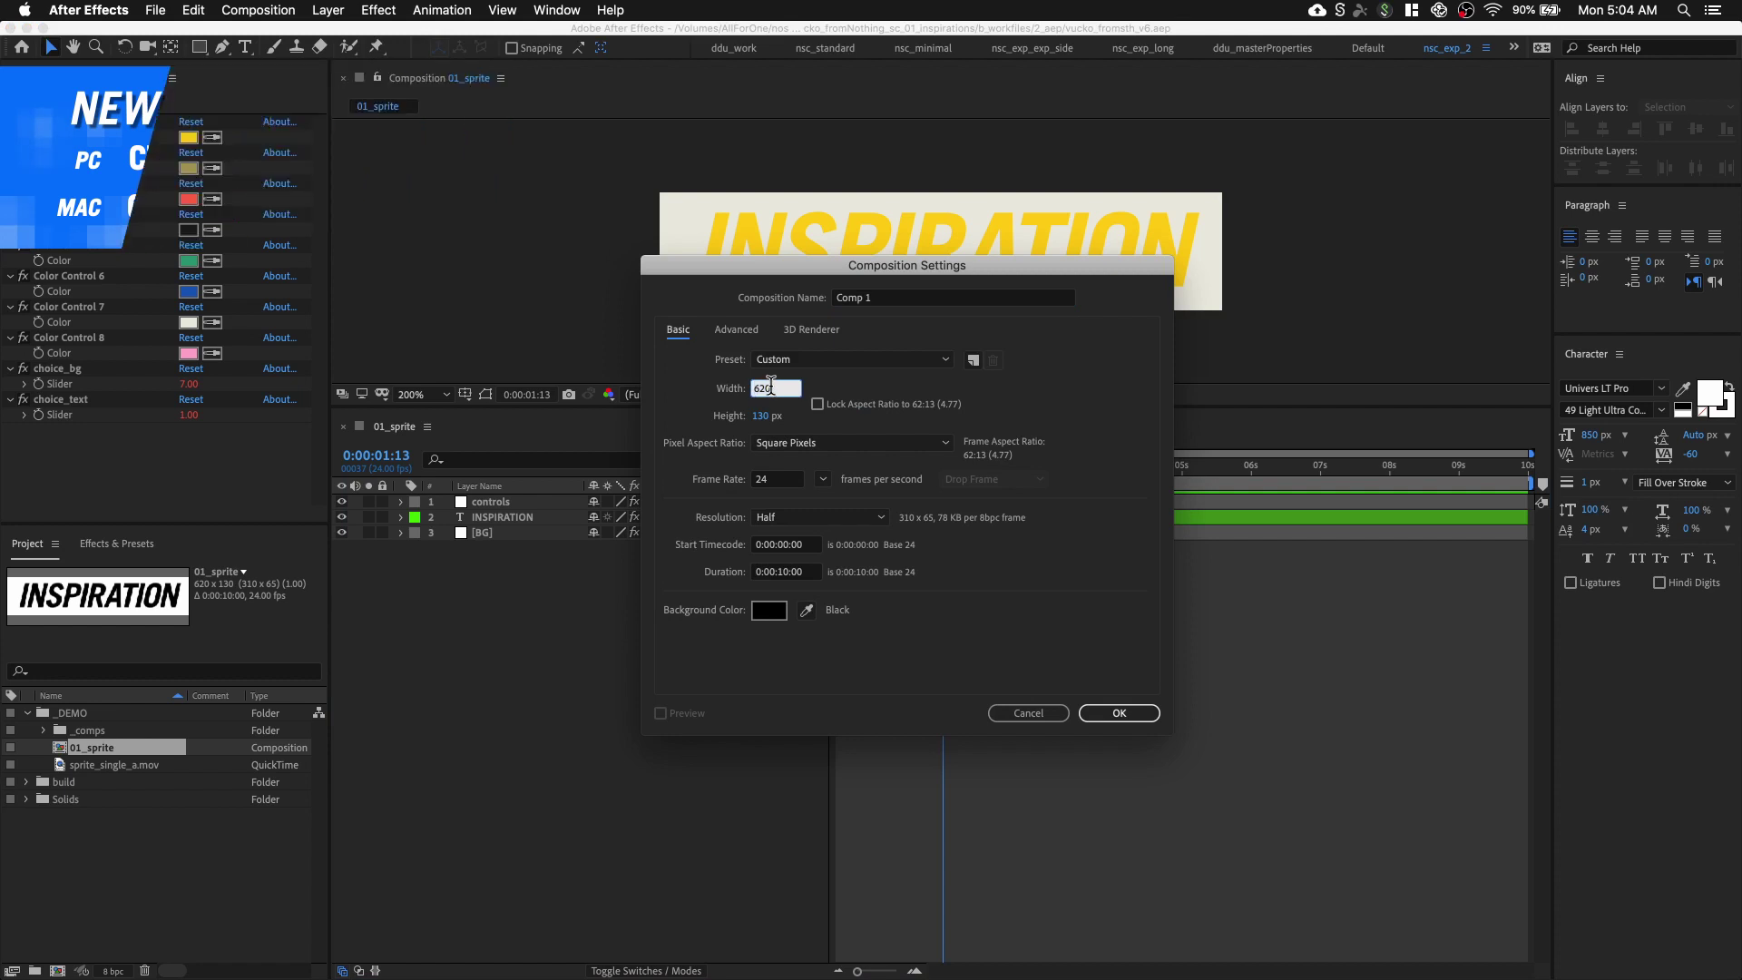
pyautogui.write('0')
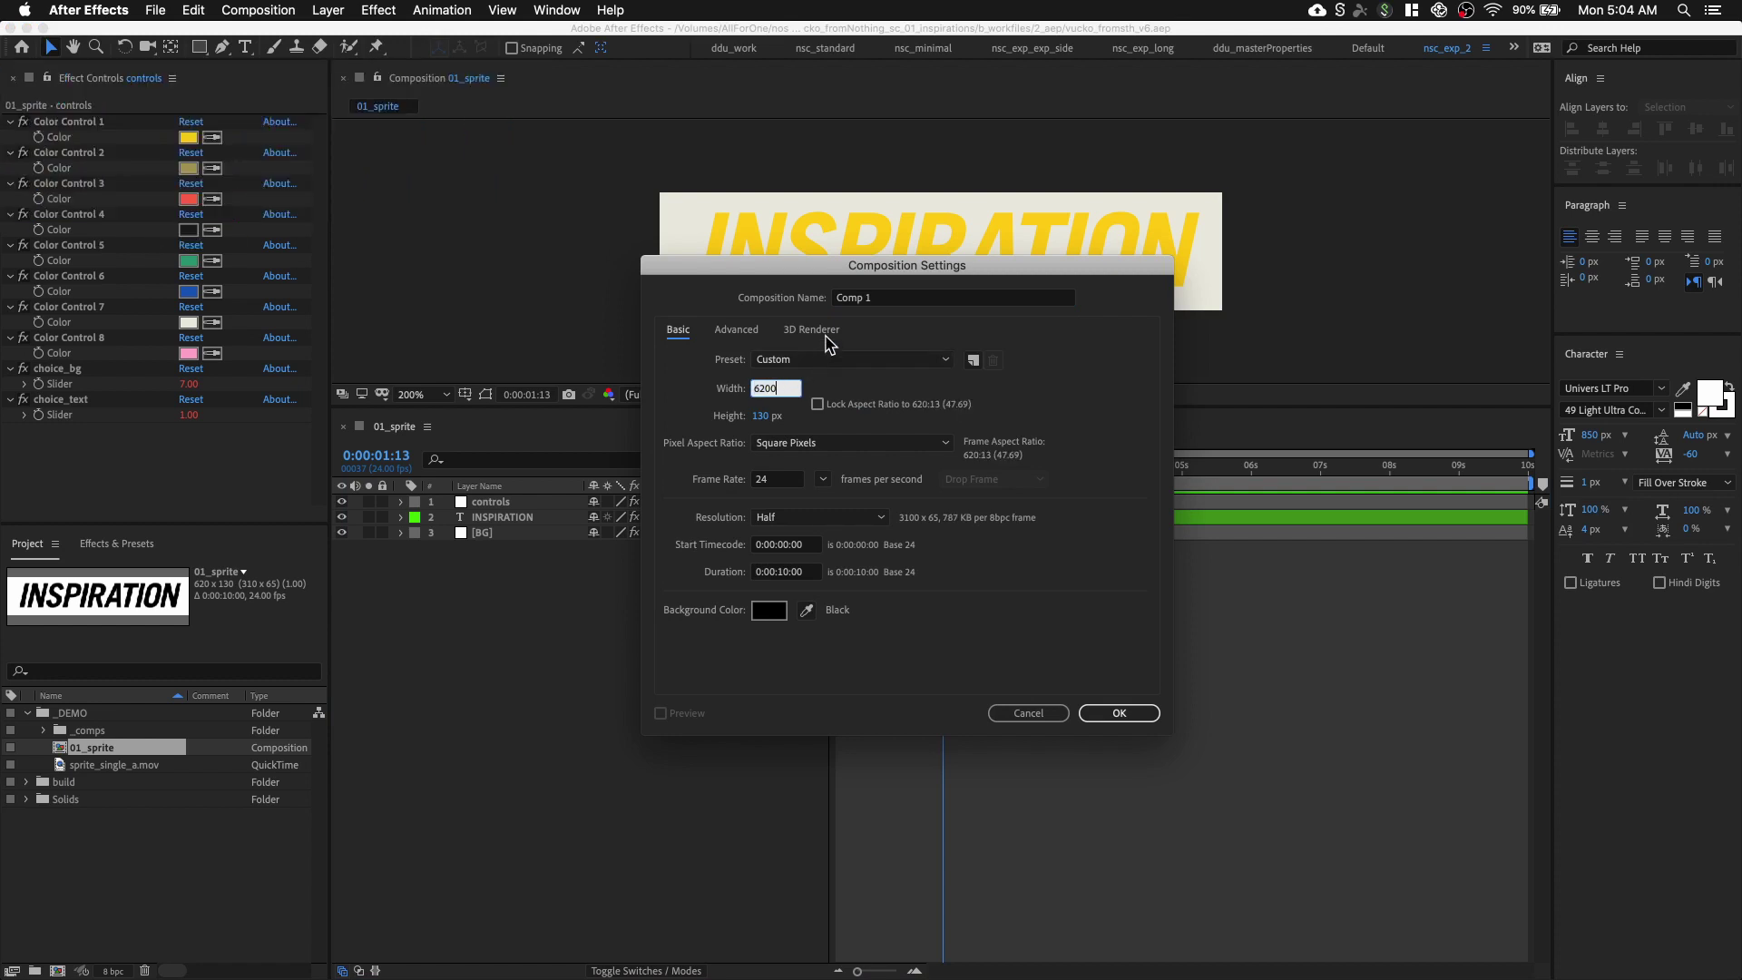
pyautogui.click(880, 299)
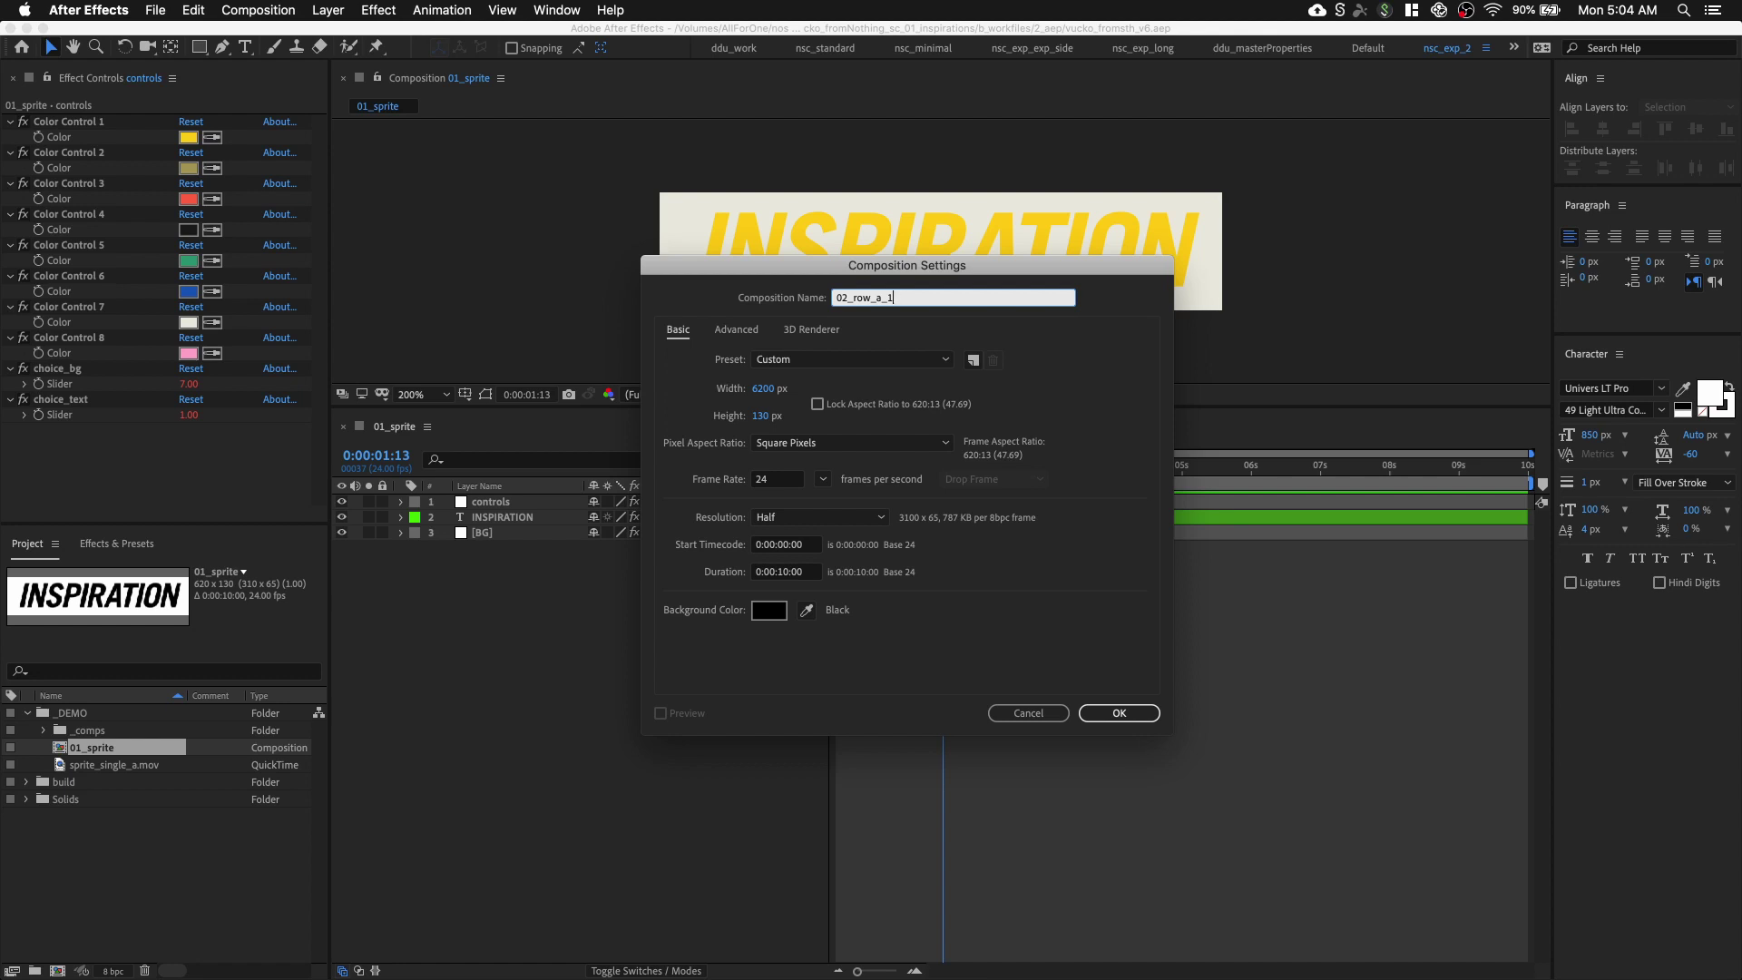
pyautogui.press('Return')
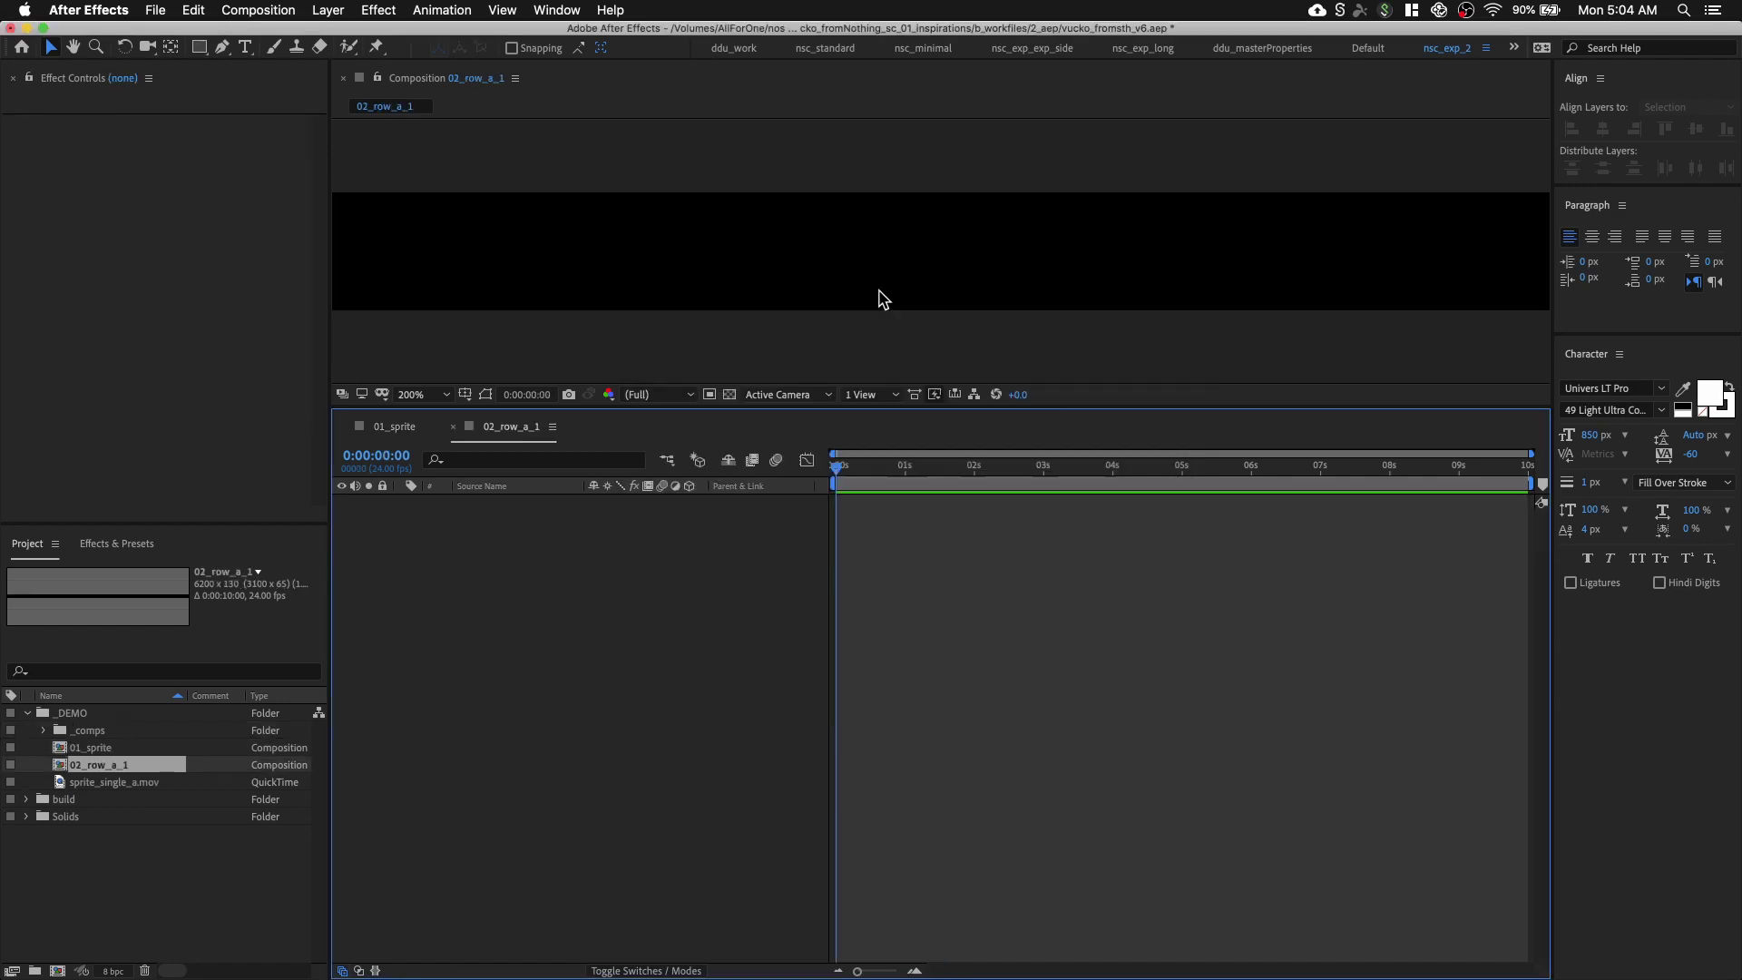
# Add sprite_single_a.mov to the 02_row_a_1 composition and align it to the composition's left edge
pyautogui.moveTo(161, 788); pyautogui.dragTo(572, 583)
pyautogui.press('space')
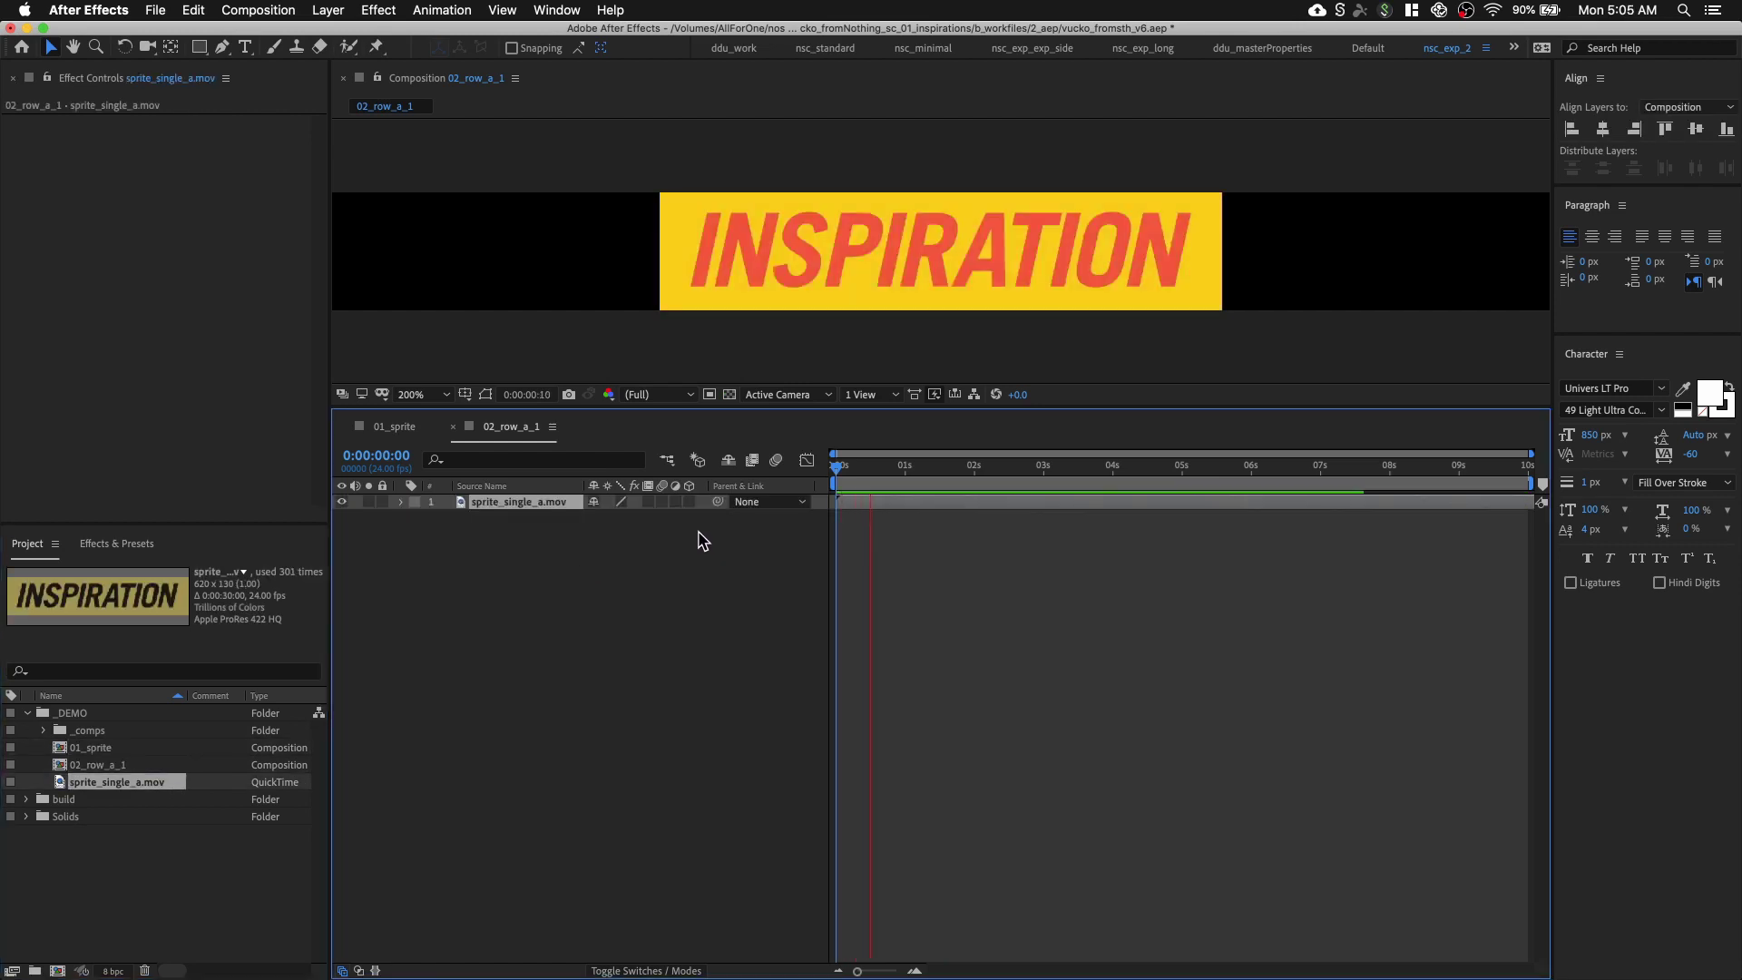
pyautogui.press('space')
pyautogui.scroll(-1, 783, 337)
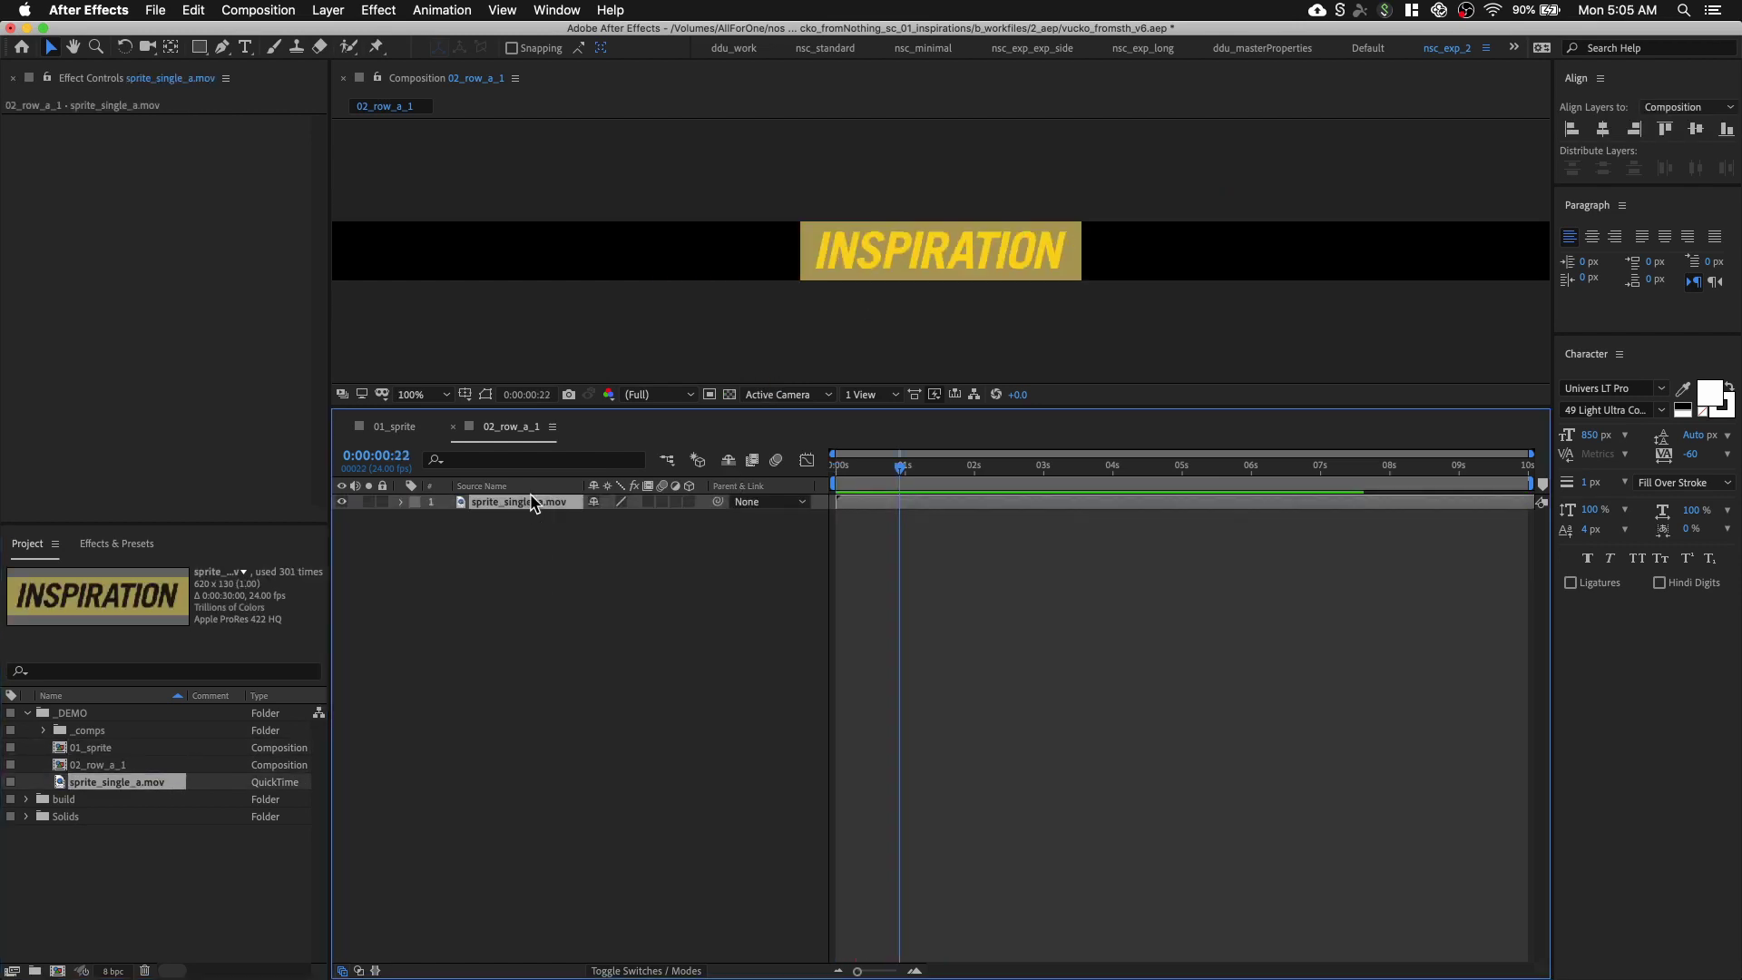
pyautogui.click(1570, 134)
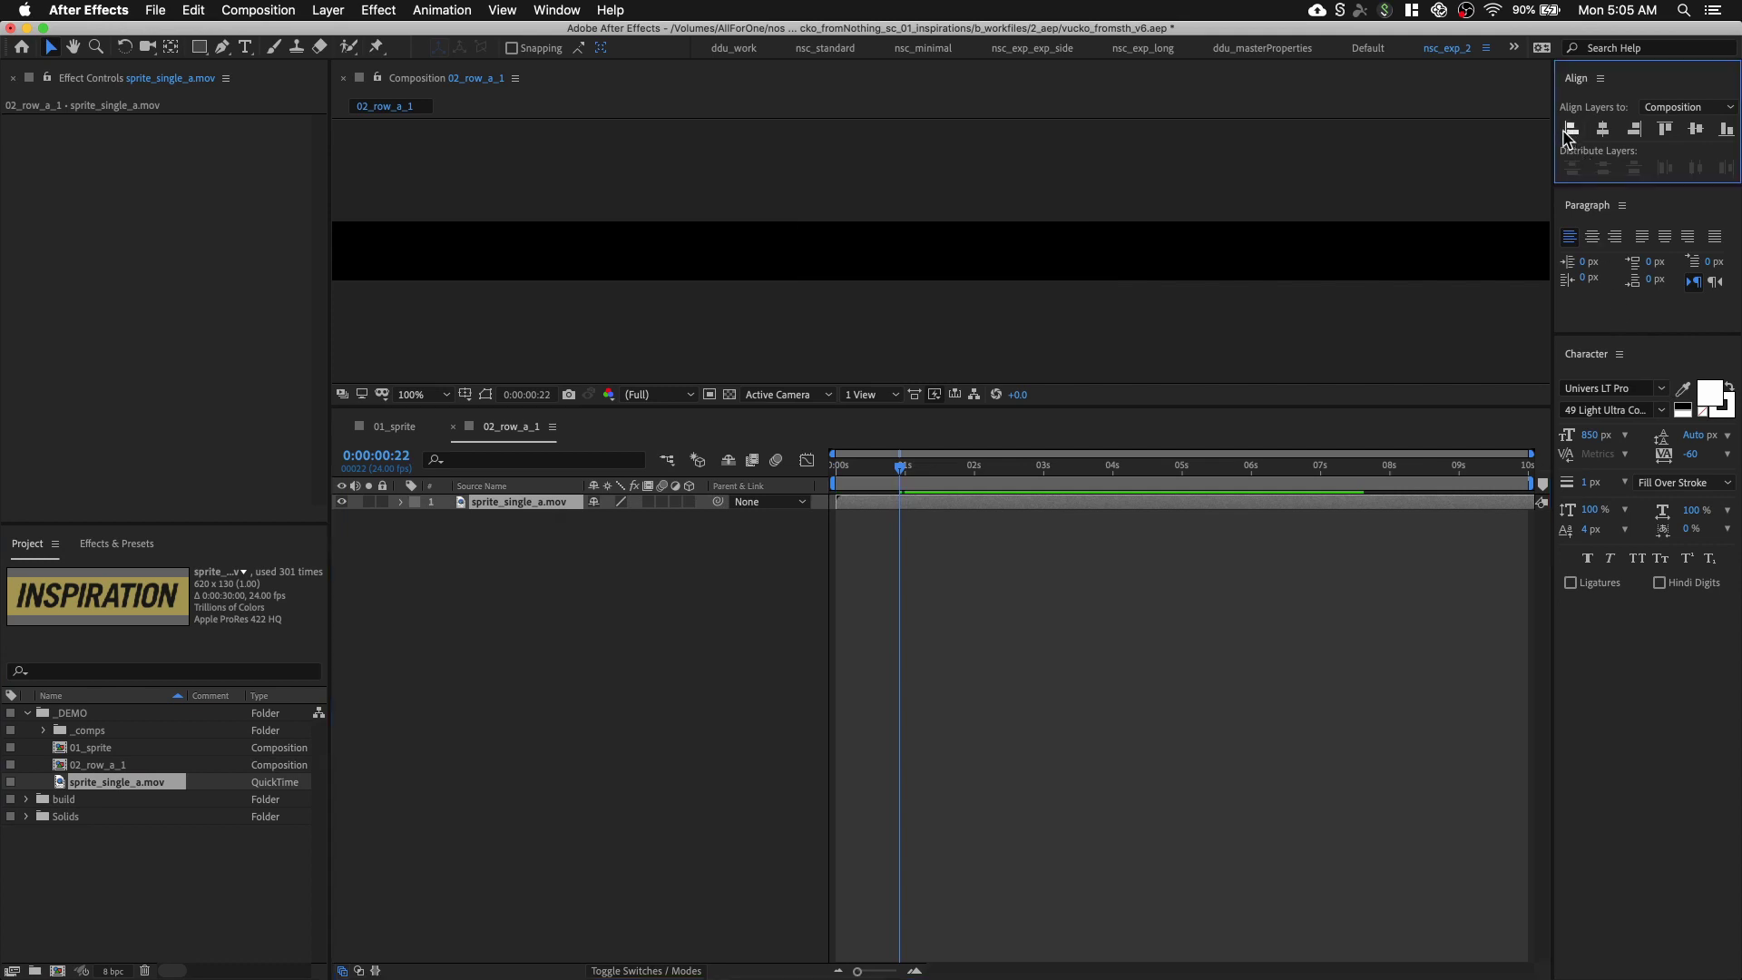
pyautogui.scroll(-1, 1077, 241)
pyautogui.press('space')
pyautogui.moveTo(846, 296); pyautogui.dragTo(1013, 300)
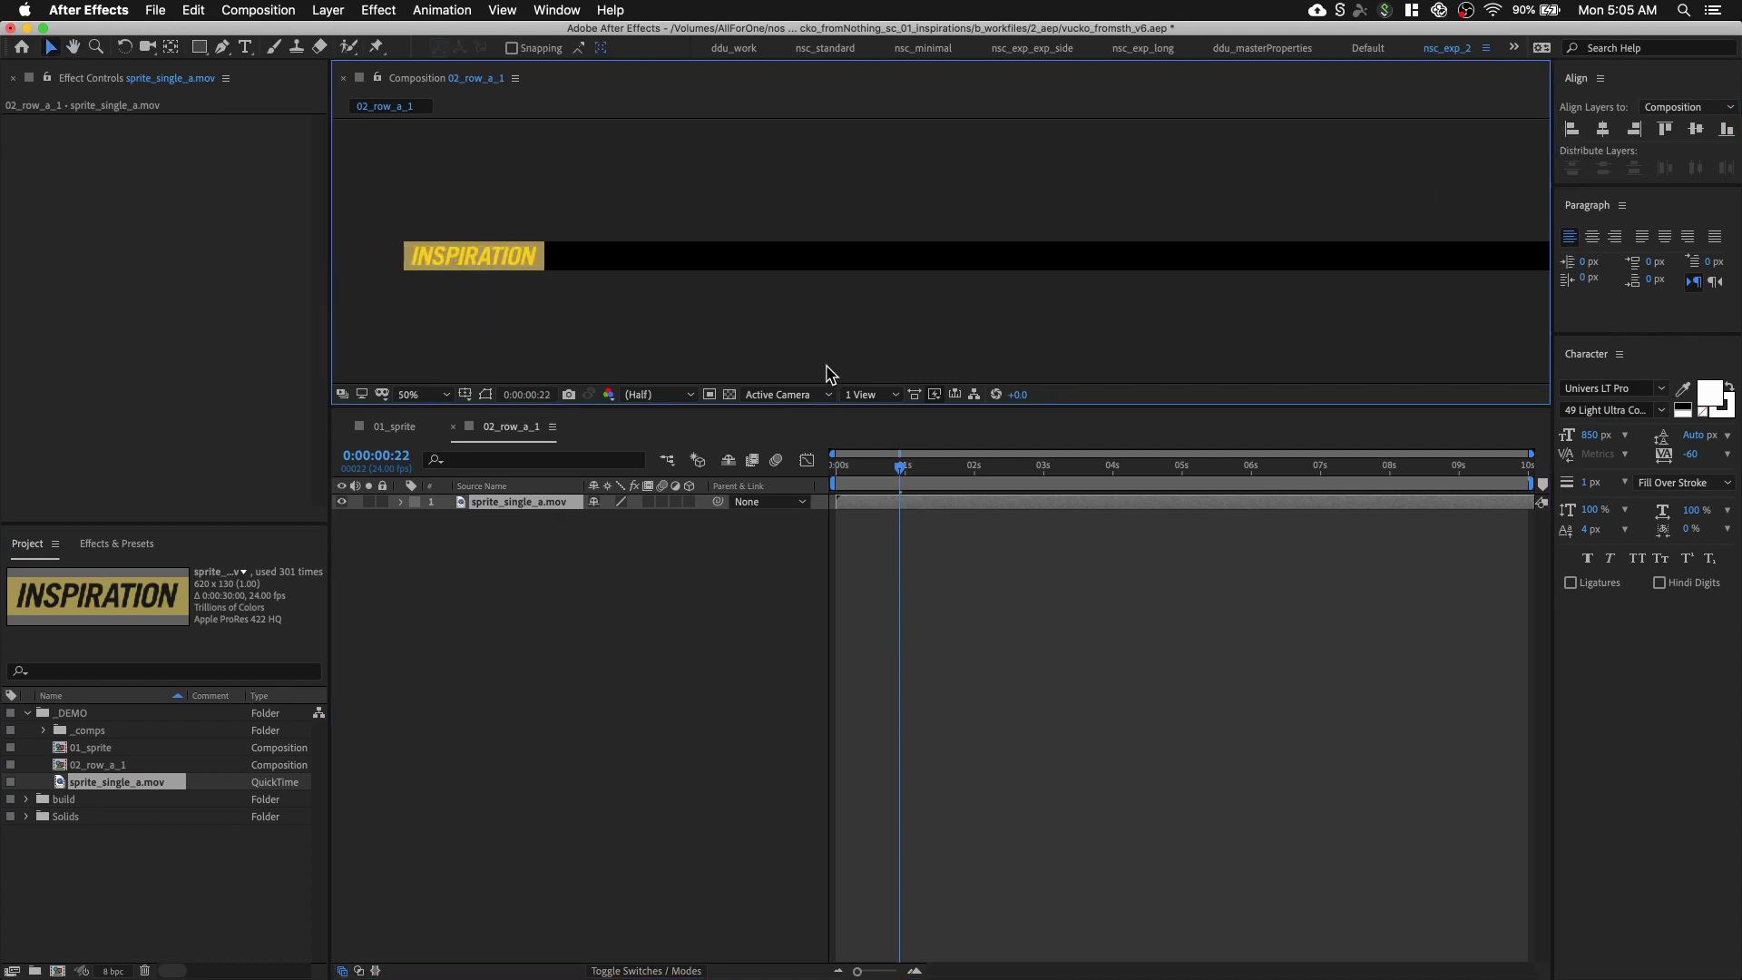
# Duplicate the sprite_single_a.mov layer nine times to make ten sprite layers
pyautogui.press('super+d')
pyautogui.press('super+d')
pyautogui.press('super+d')
pyautogui.press('super+d')
pyautogui.press('super+d')
pyautogui.press('super+d')
pyautogui.press('super+d')
pyautogui.press('super+d')
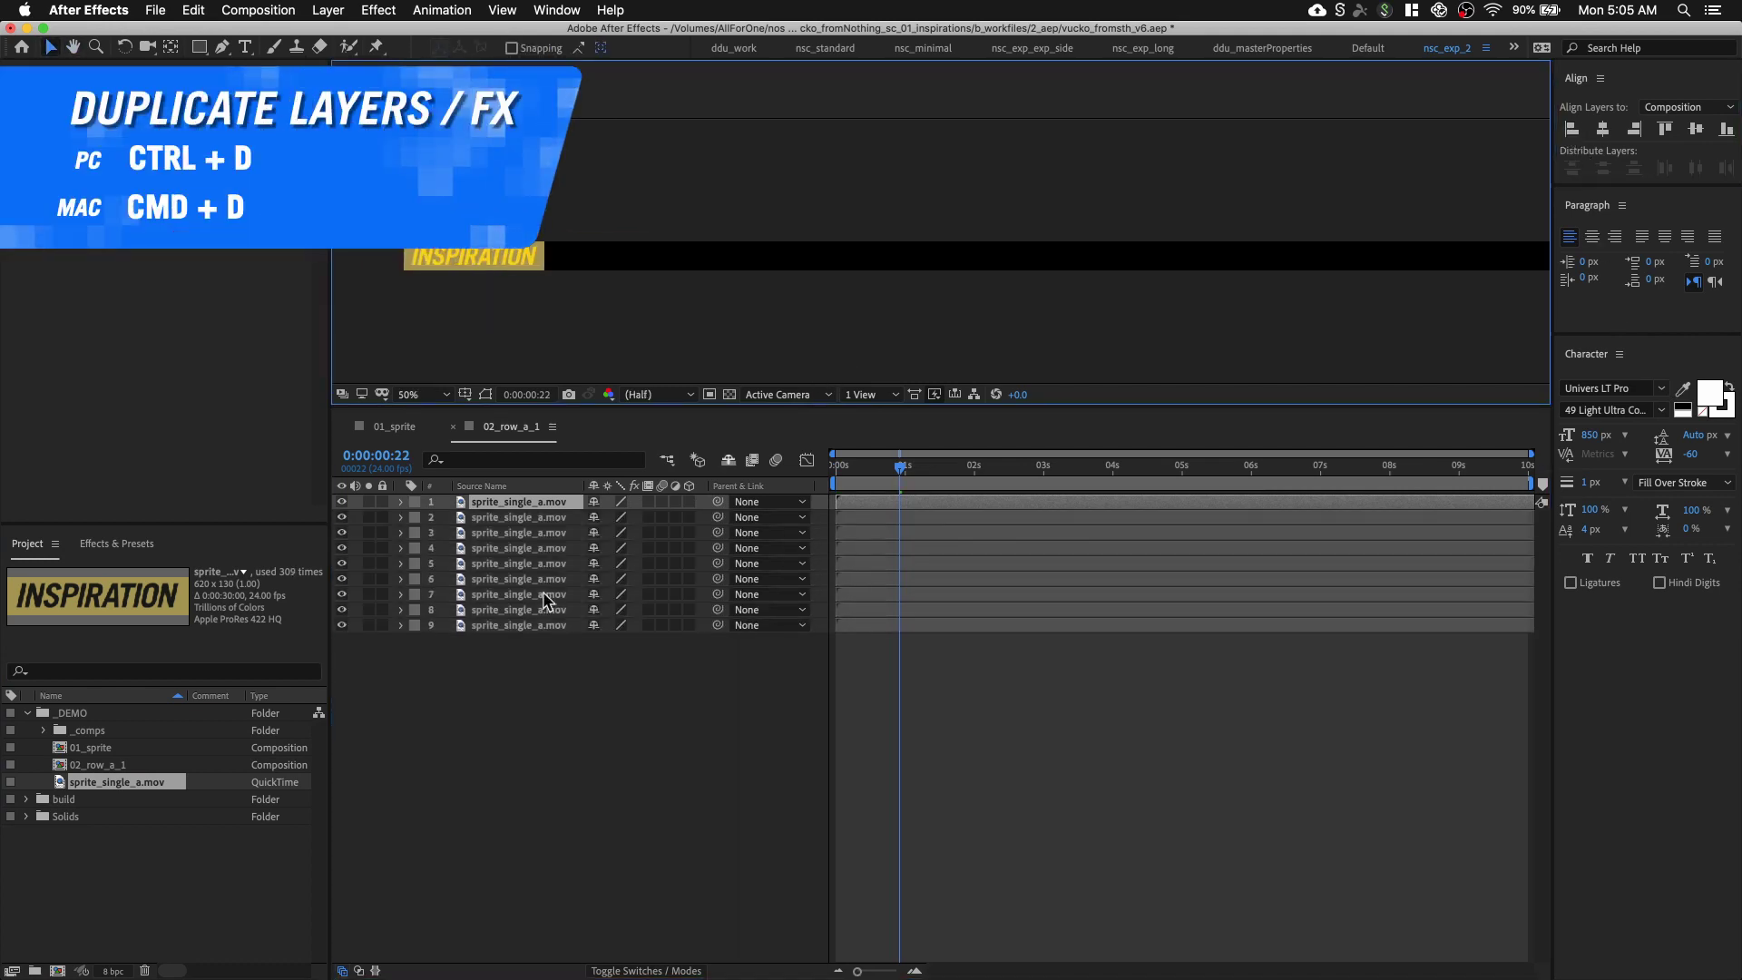
pyautogui.press('super+d')
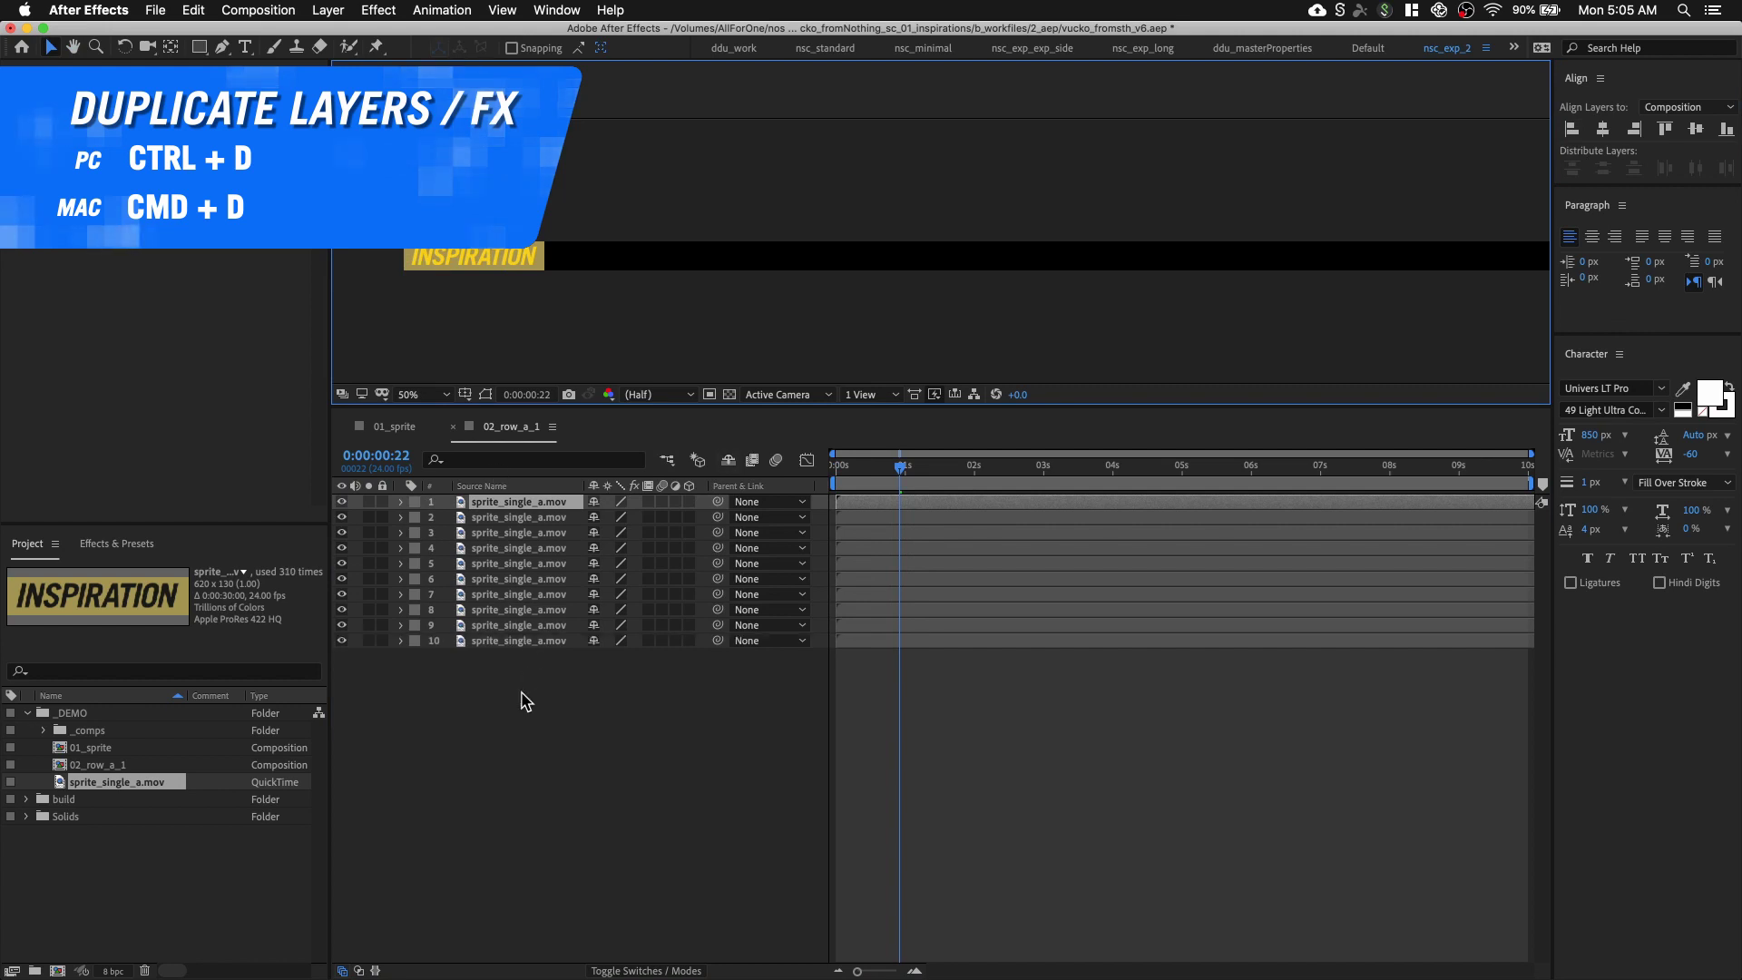
# Align the bottommost sprite layer to the composition's right edge and distribute all ten sprites evenly by their horizontal centers
pyautogui.click(563, 640)
pyautogui.click(1634, 129)
pyautogui.scroll(-2, 1152, 281)
pyautogui.moveTo(1380, 199); pyautogui.dragTo(613, 340)
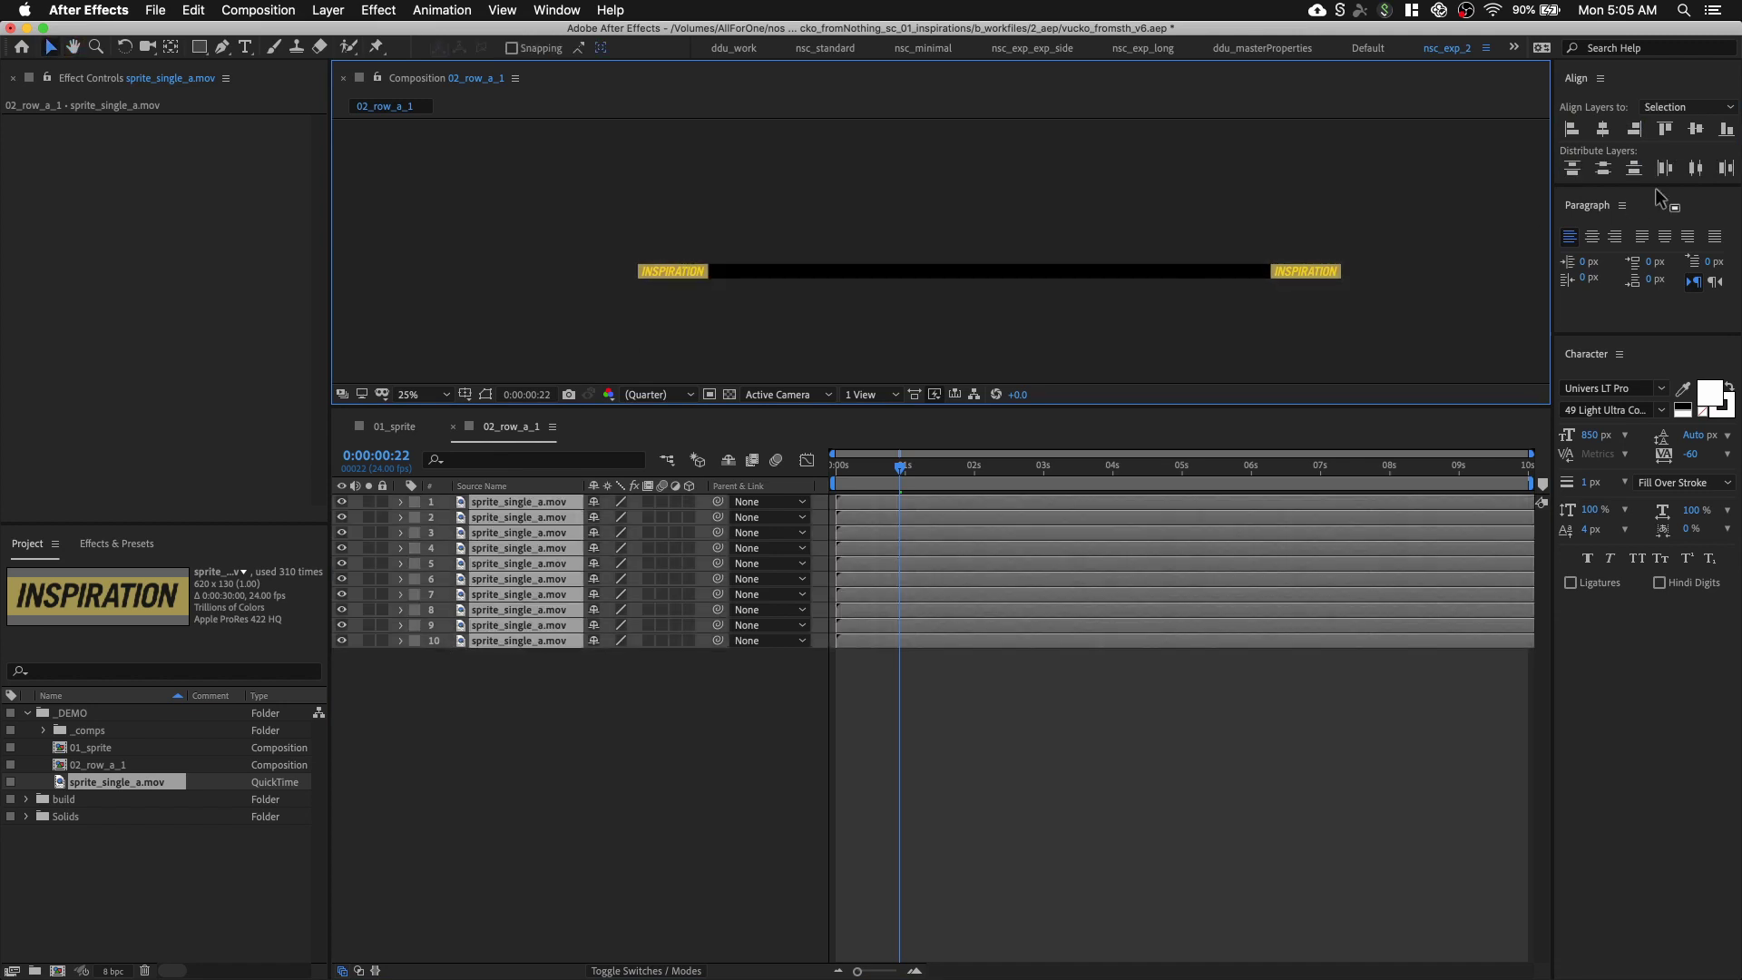
pyautogui.click(1689, 106)
pyautogui.click(1692, 105)
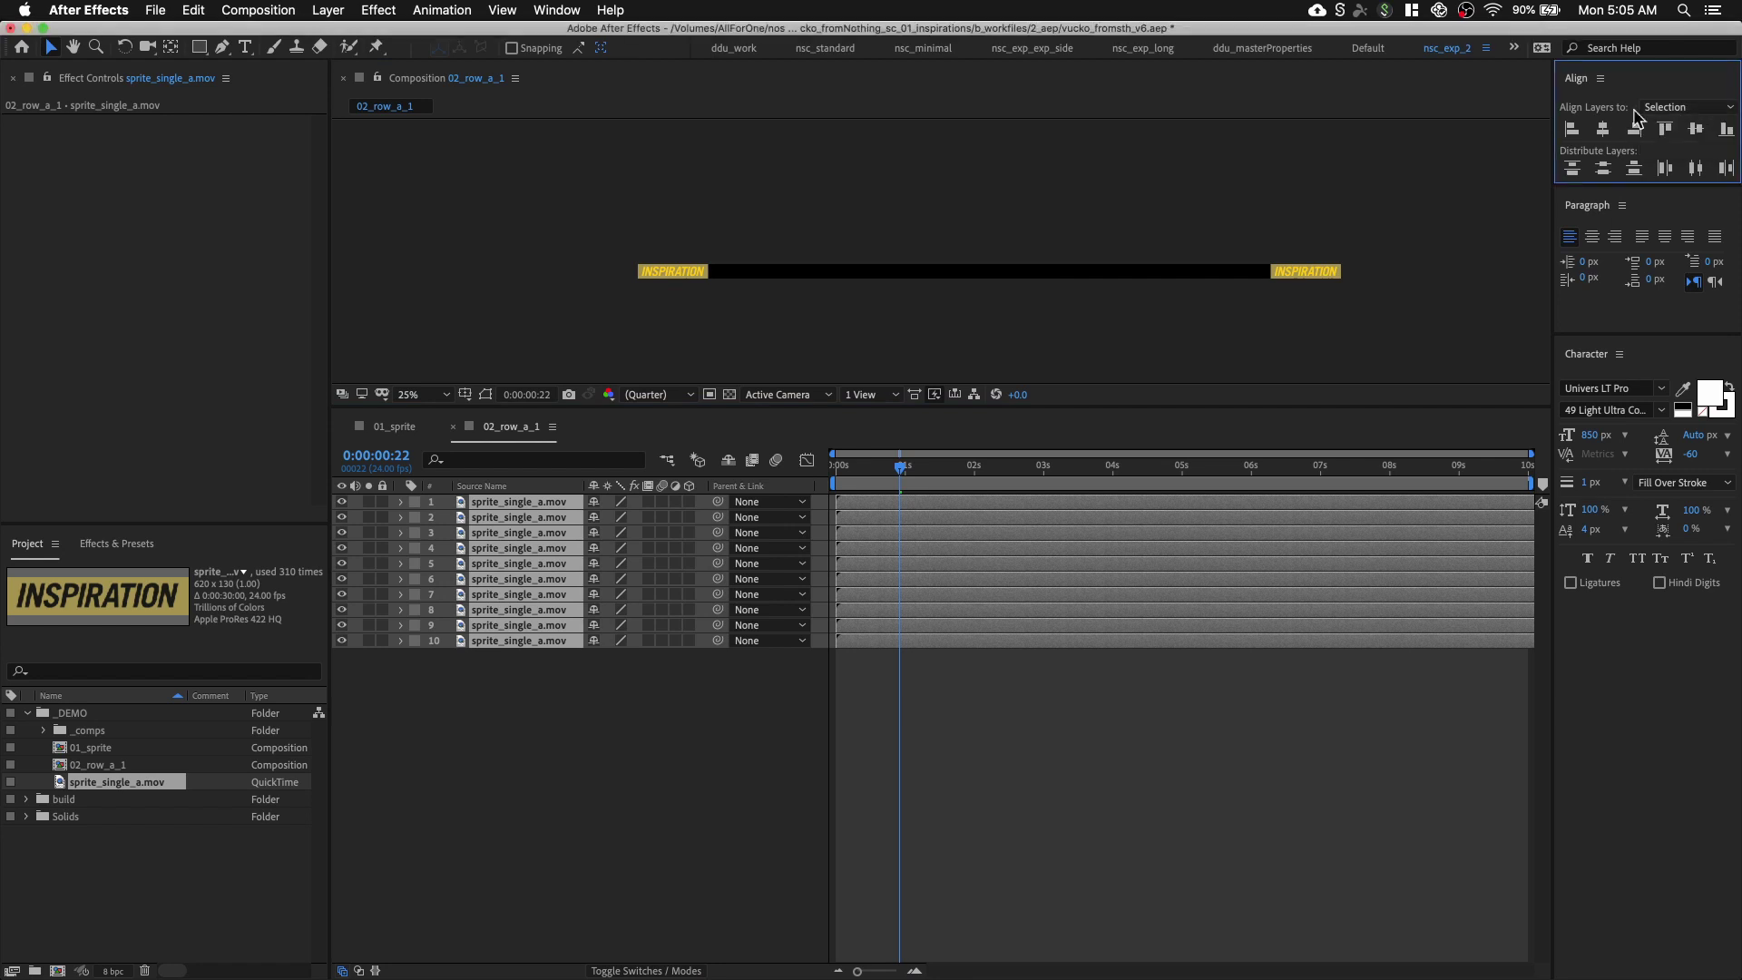
pyautogui.click(1695, 170)
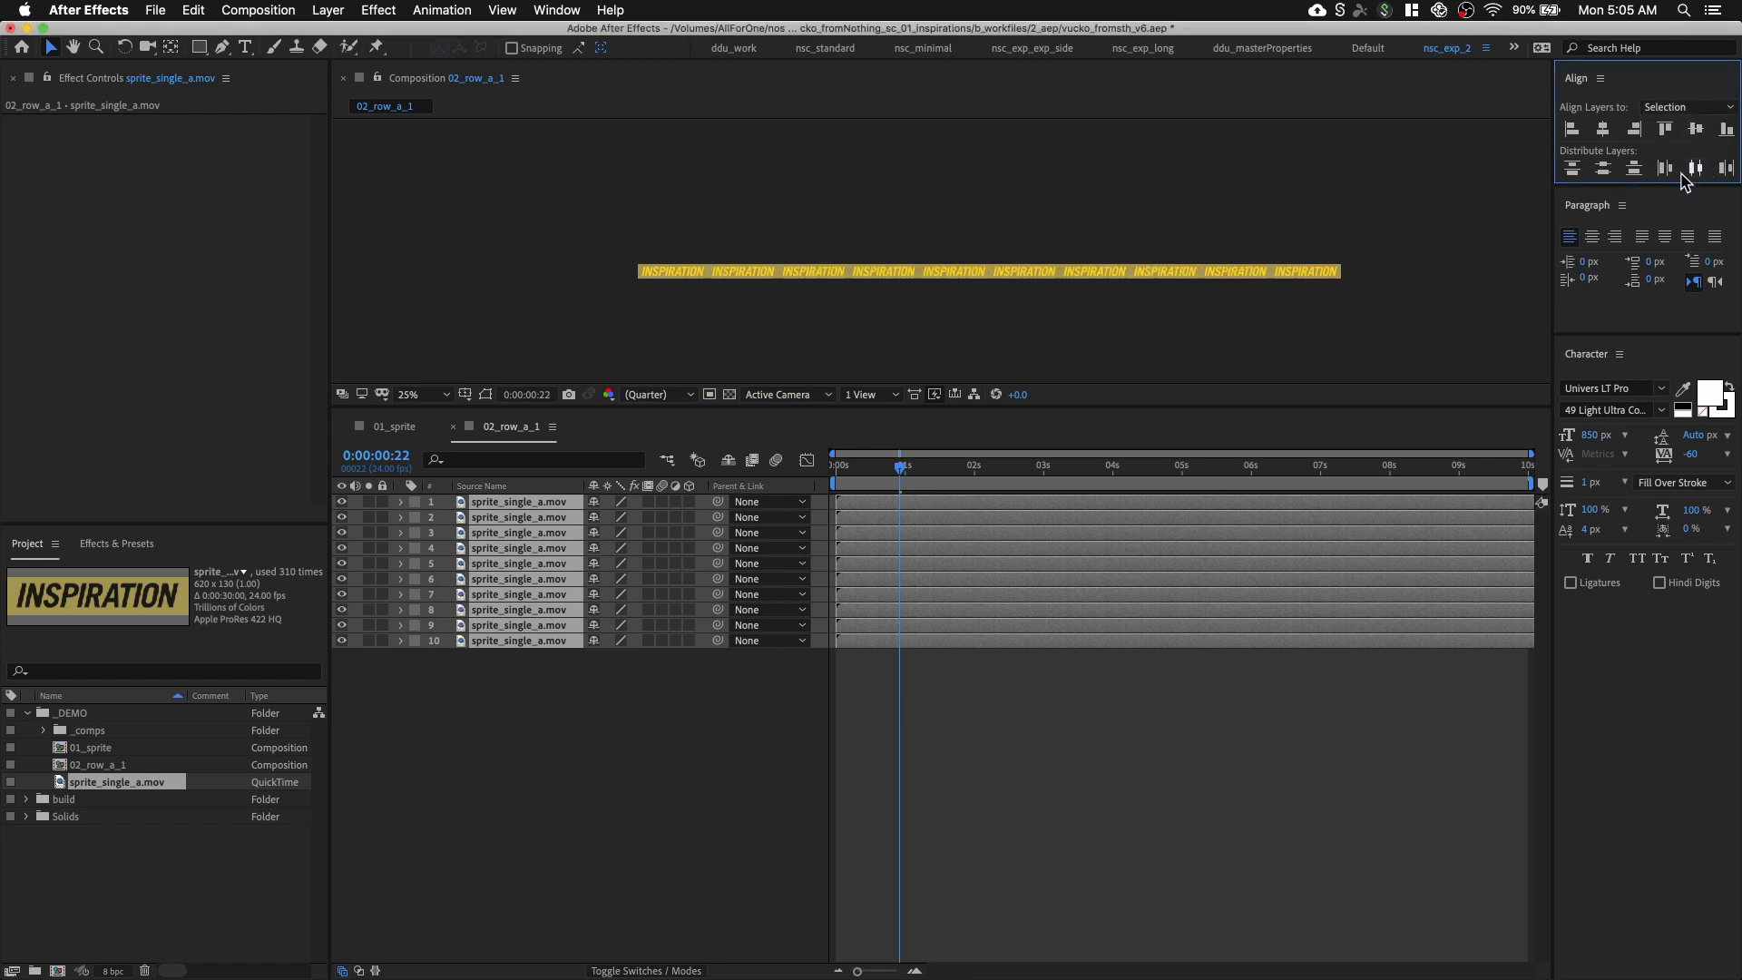
# Play back the row of sprites and zoom in to examine how their colors change together
pyautogui.click(776, 316)
pyautogui.press('space')
pyautogui.press('.')
pyautogui.press('.')
pyautogui.press('.')
pyautogui.press('space')
pyautogui.moveTo(711, 325); pyautogui.dragTo(974, 278)
pyautogui.press('space')
# Add a null object to the 02_row_a_1 composition and name it controls
pyautogui.rightClick(563, 675)
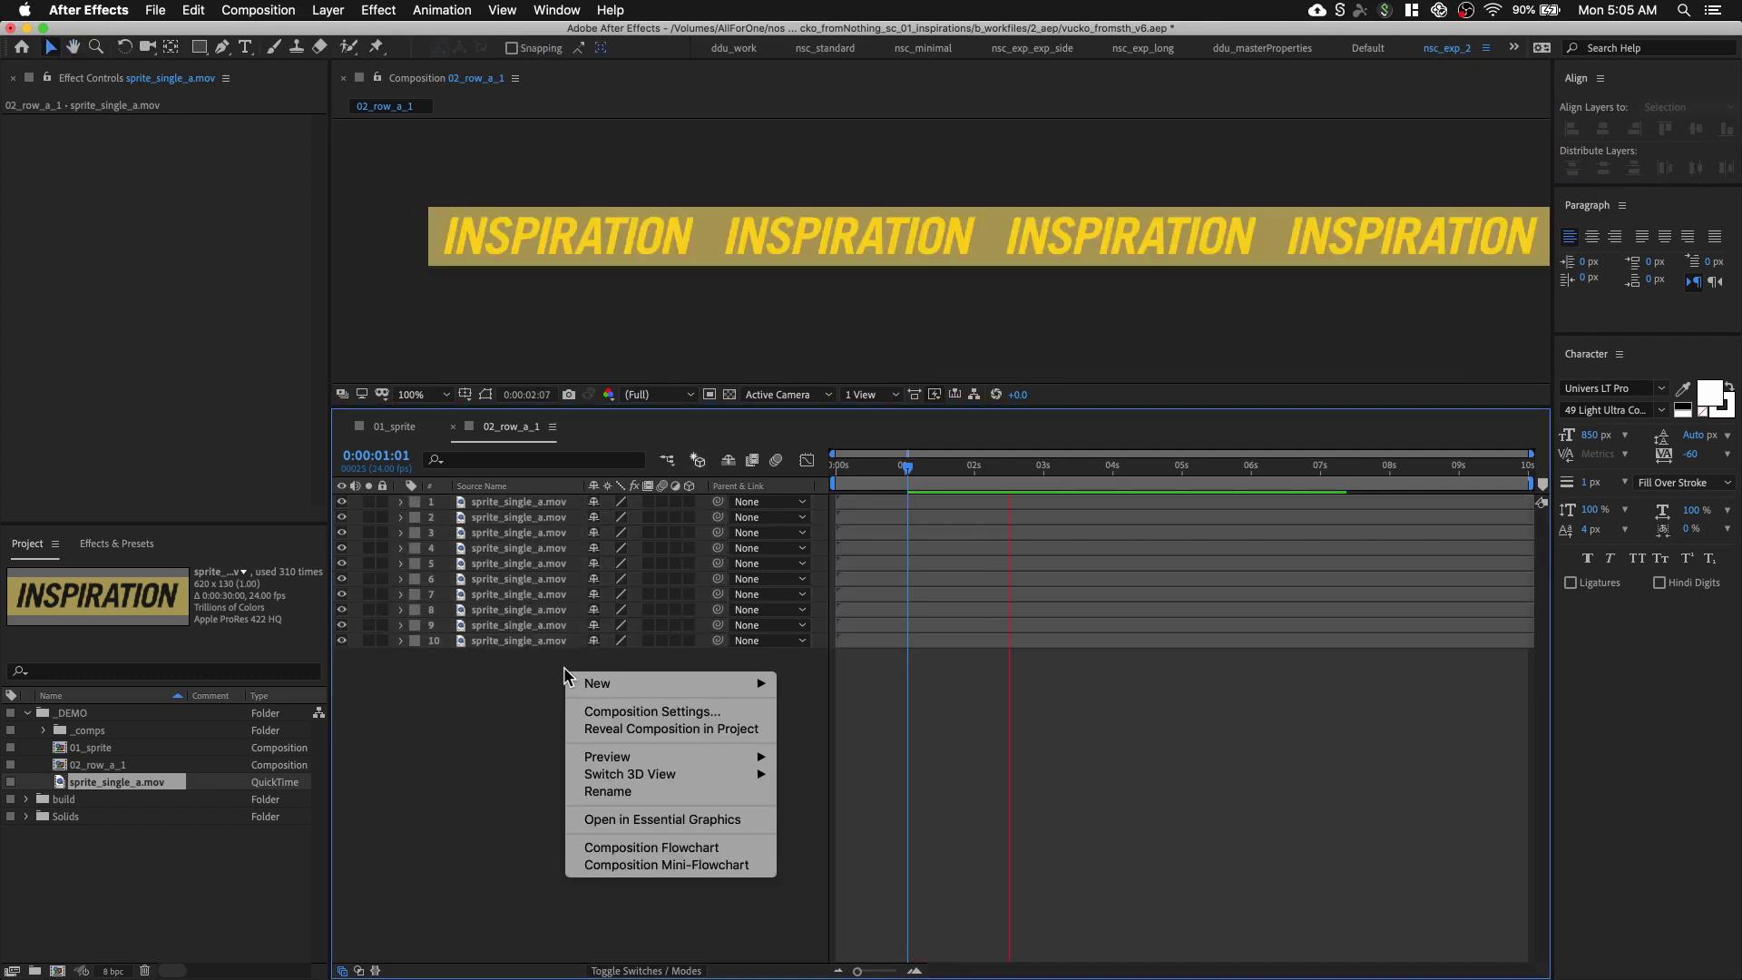
pyautogui.moveTo(635, 683)
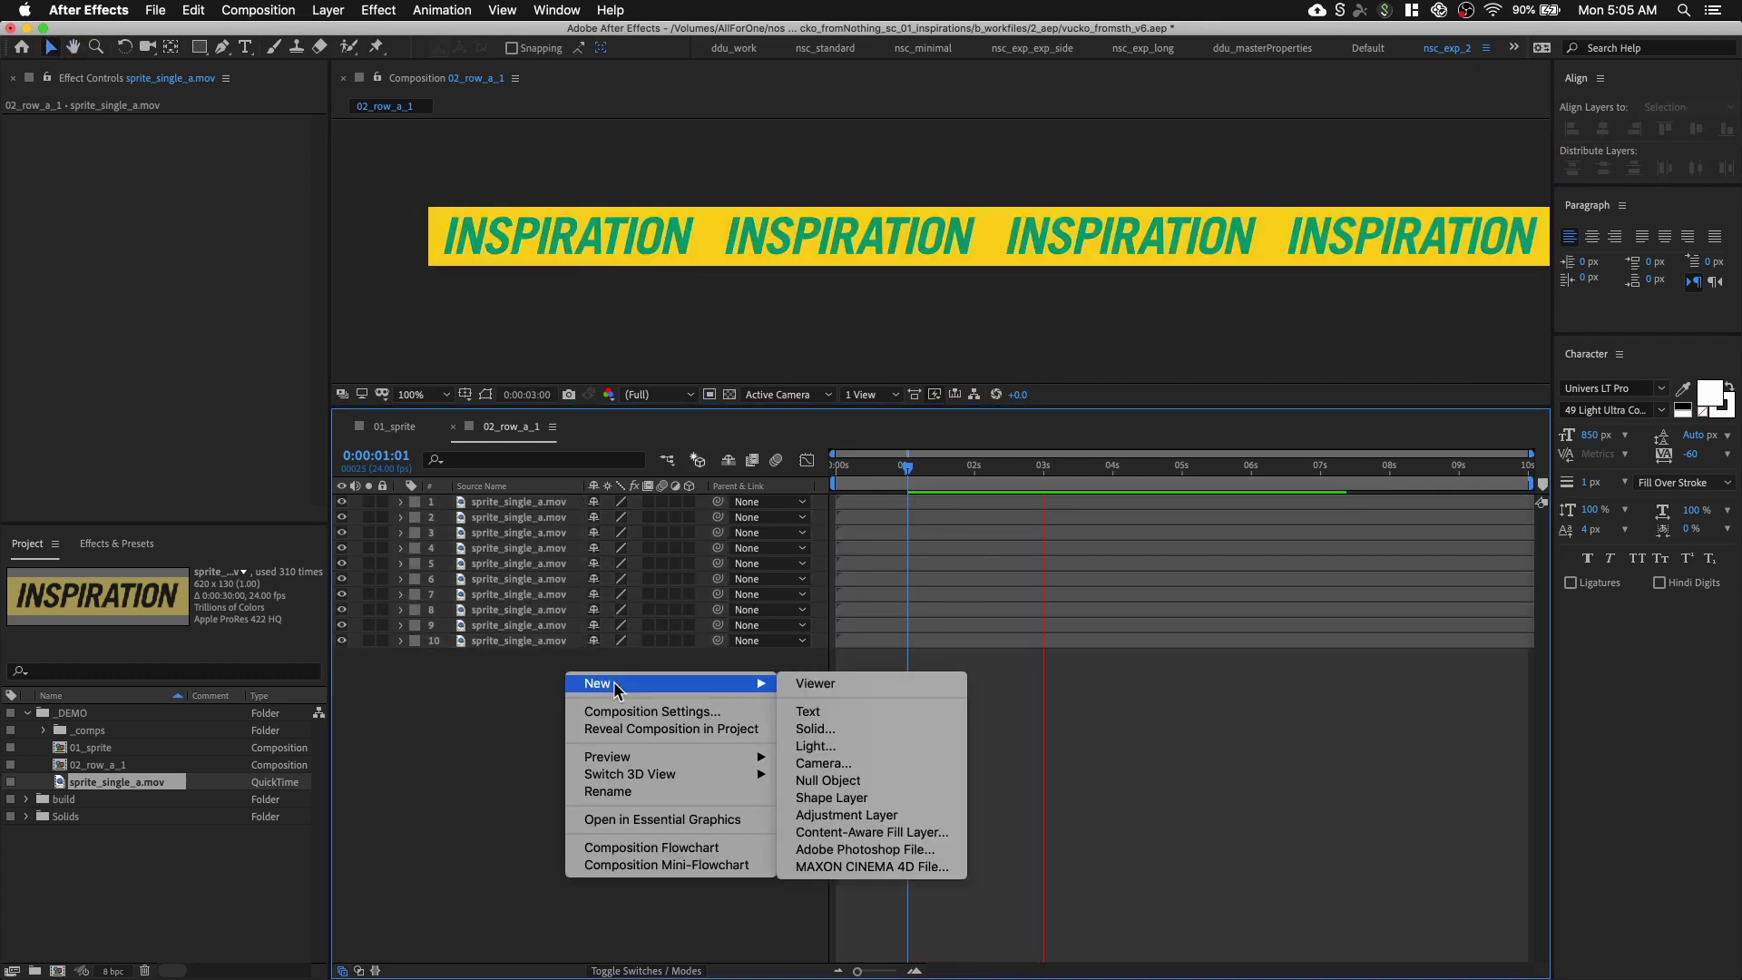
pyautogui.click(853, 780)
pyautogui.press('Return')
pyautogui.write('controls')
pyautogui.press('Return')
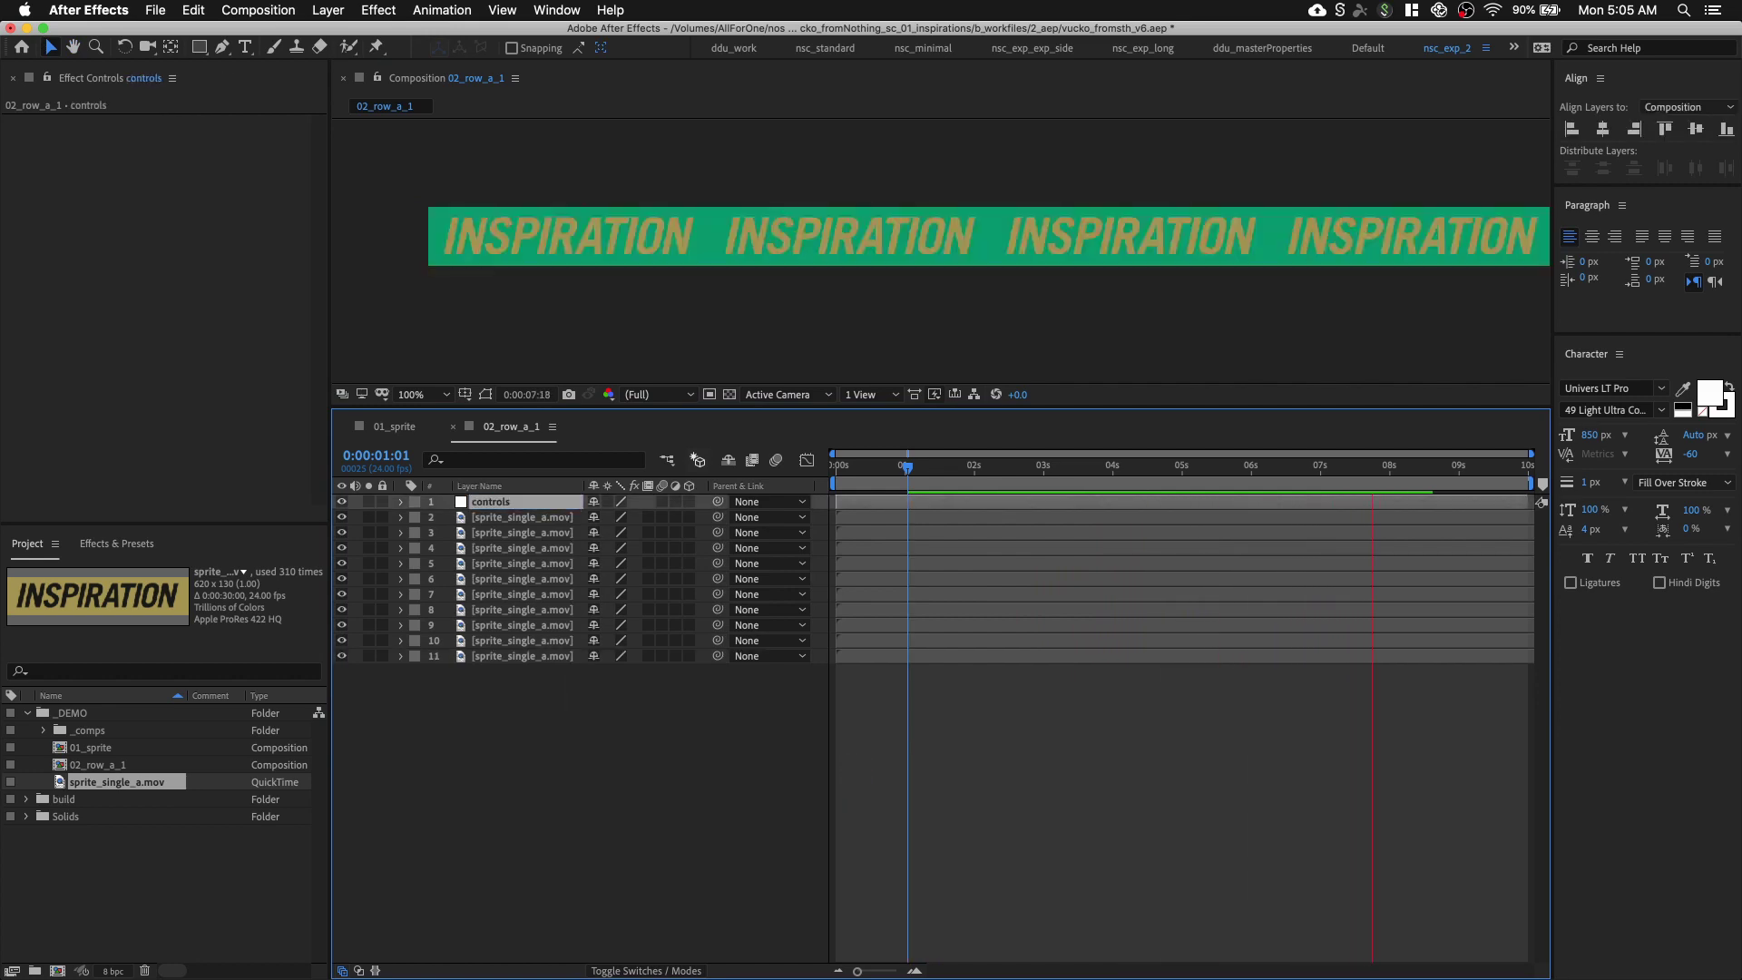
# Apply a Slider Control effect to the controls layer and rename it seed
pyautogui.hotkey('ctrl', 'space')
pyautogui.write('slider')
pyautogui.press('Return')
pyautogui.press('Return')
pyautogui.write('seed')
pyautogui.press('Return')
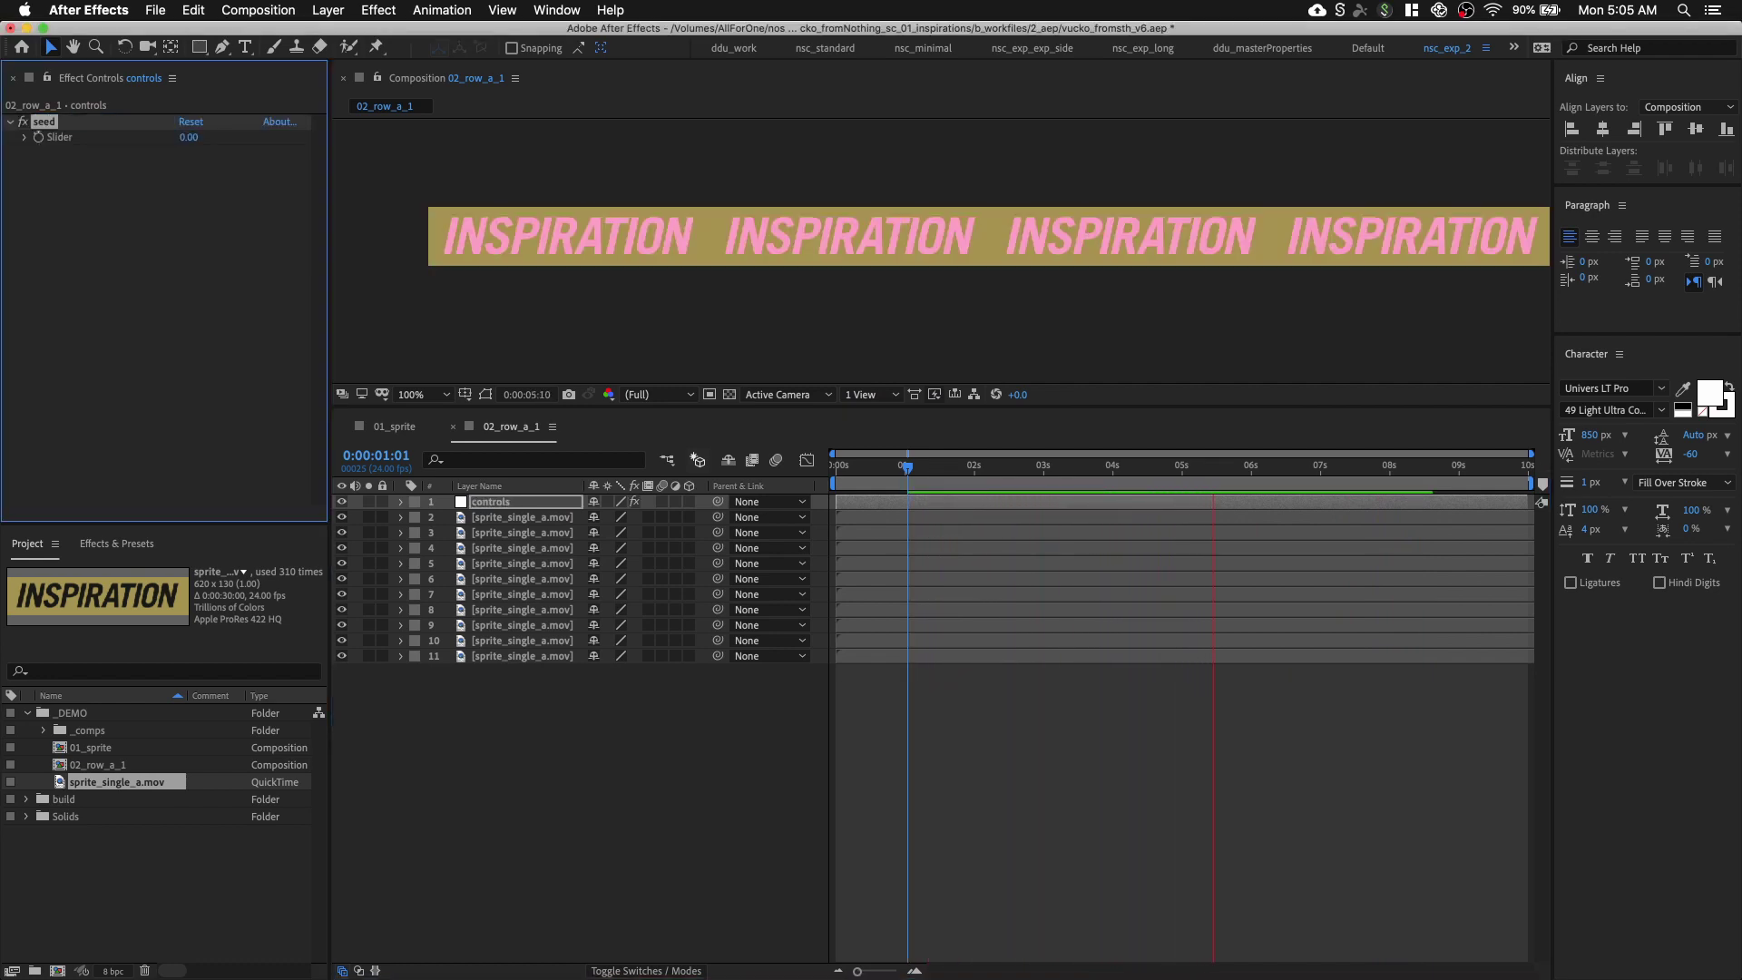
# Enable time remapping on the topmost sprite_single_a.mov layer
pyautogui.scroll(-1, 910, 340)
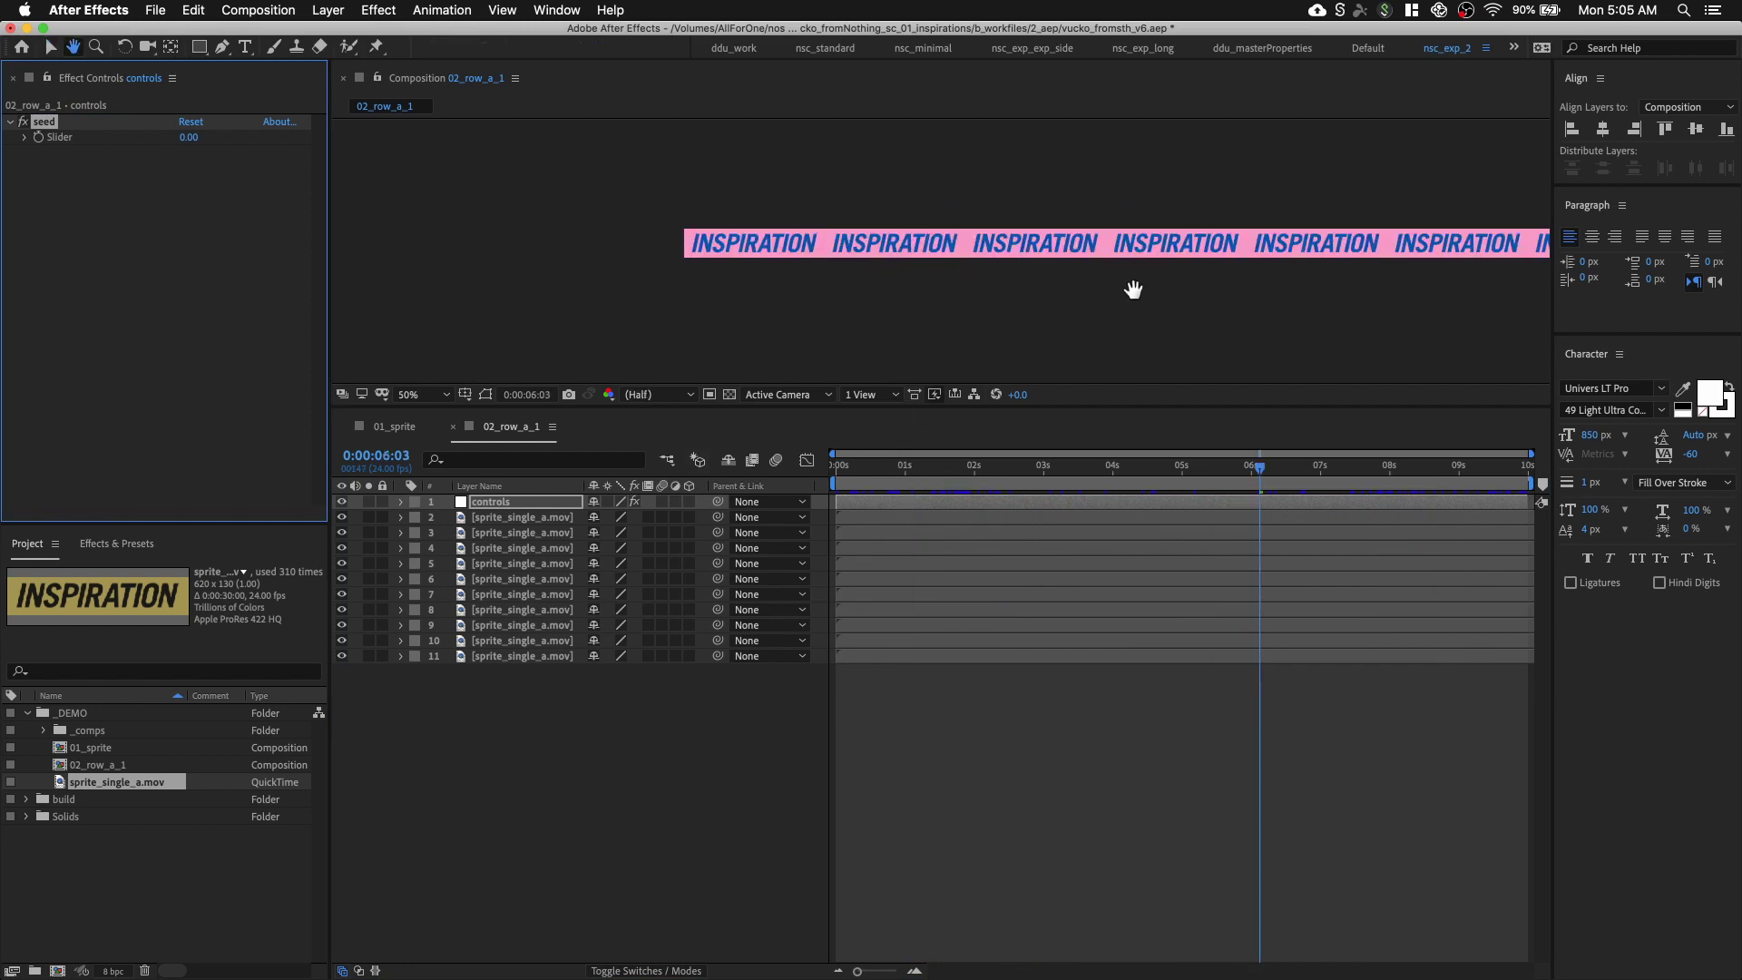
pyautogui.moveTo(836, 474); pyautogui.dragTo(1000, 475)
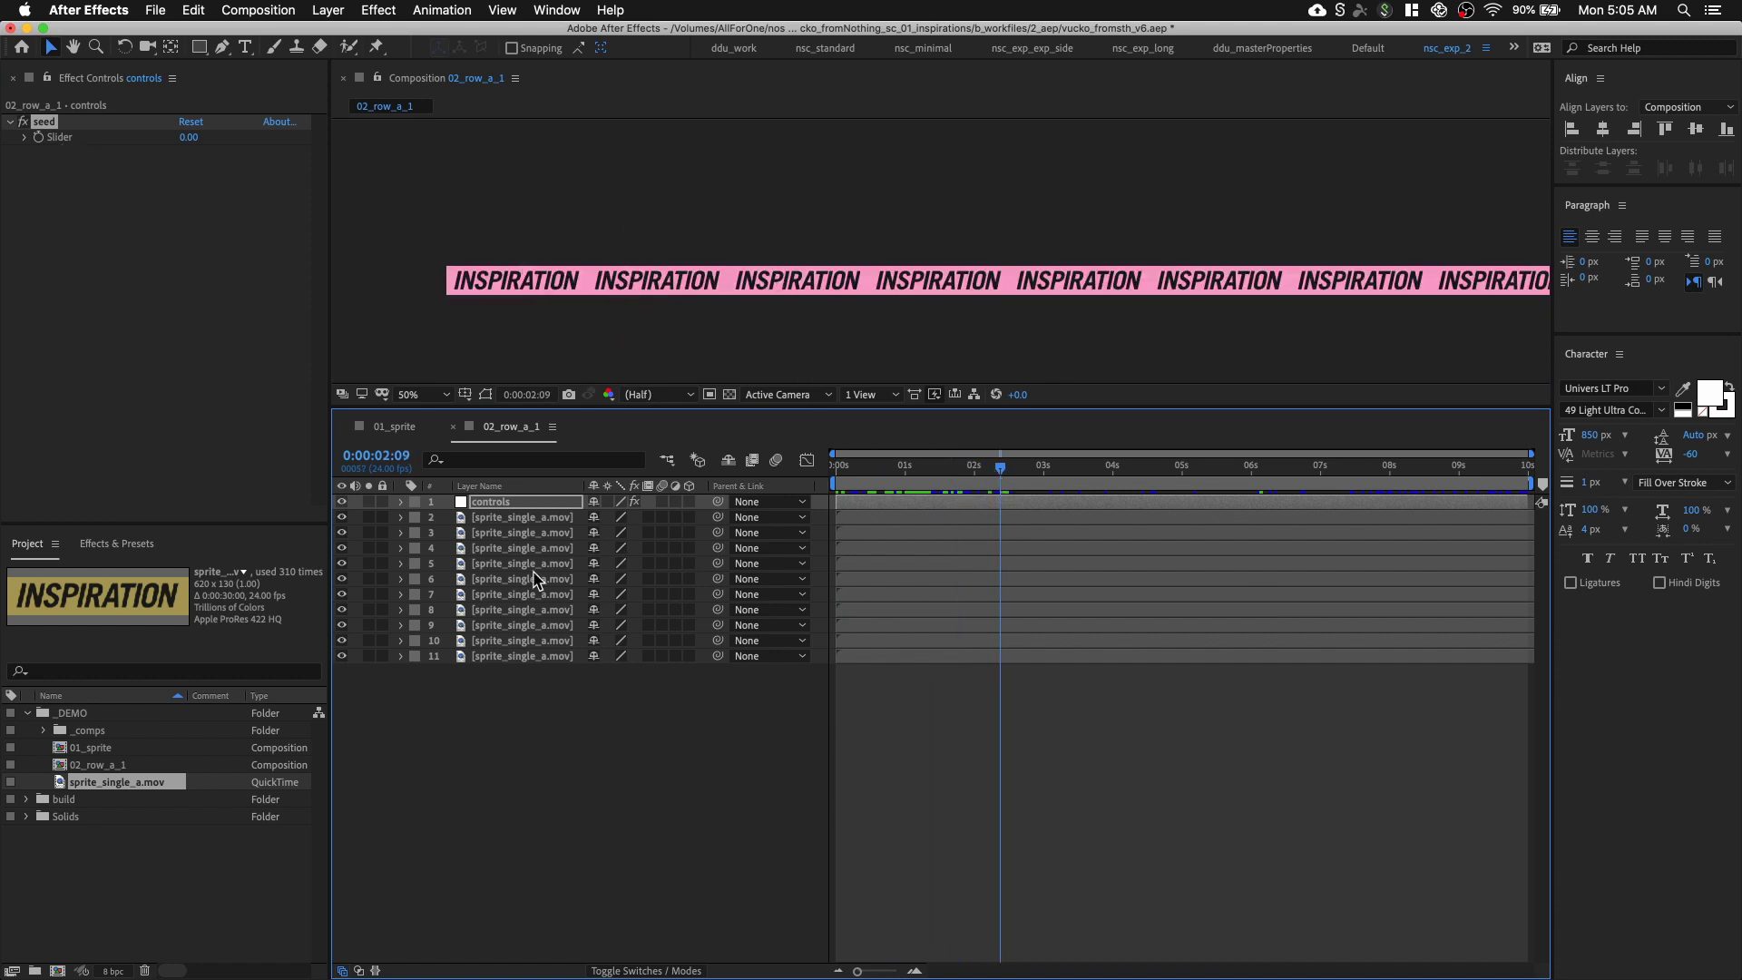
pyautogui.click(533, 518)
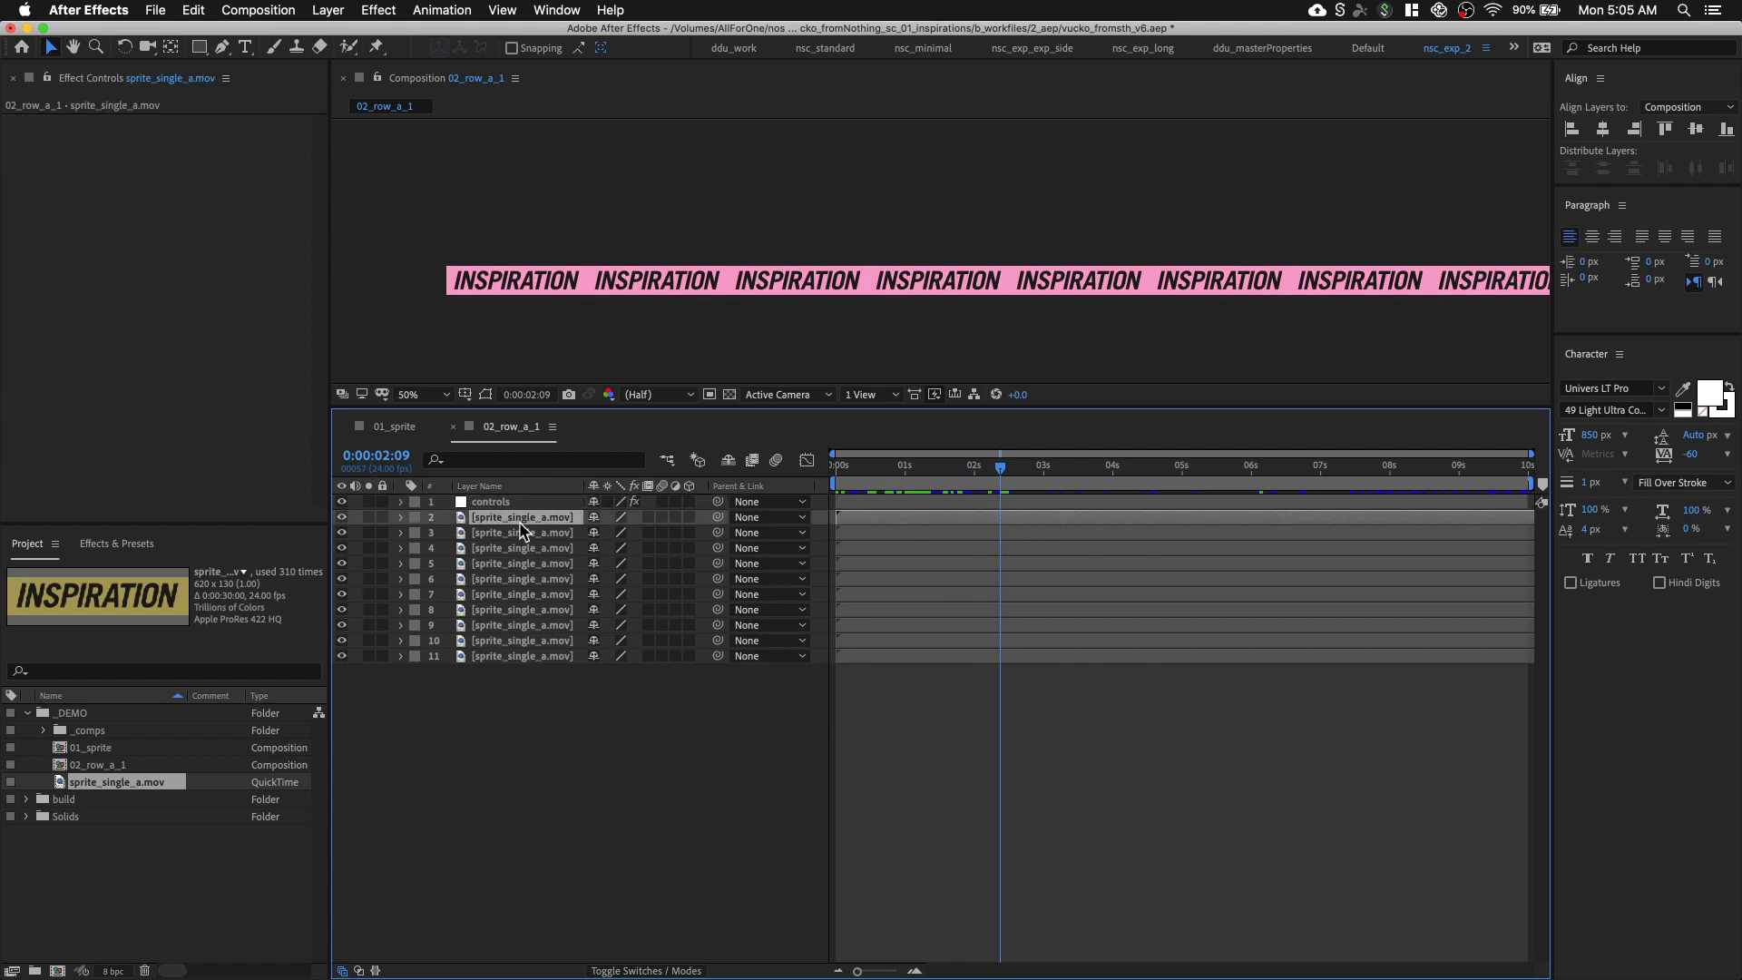
pyautogui.rightClick(523, 524)
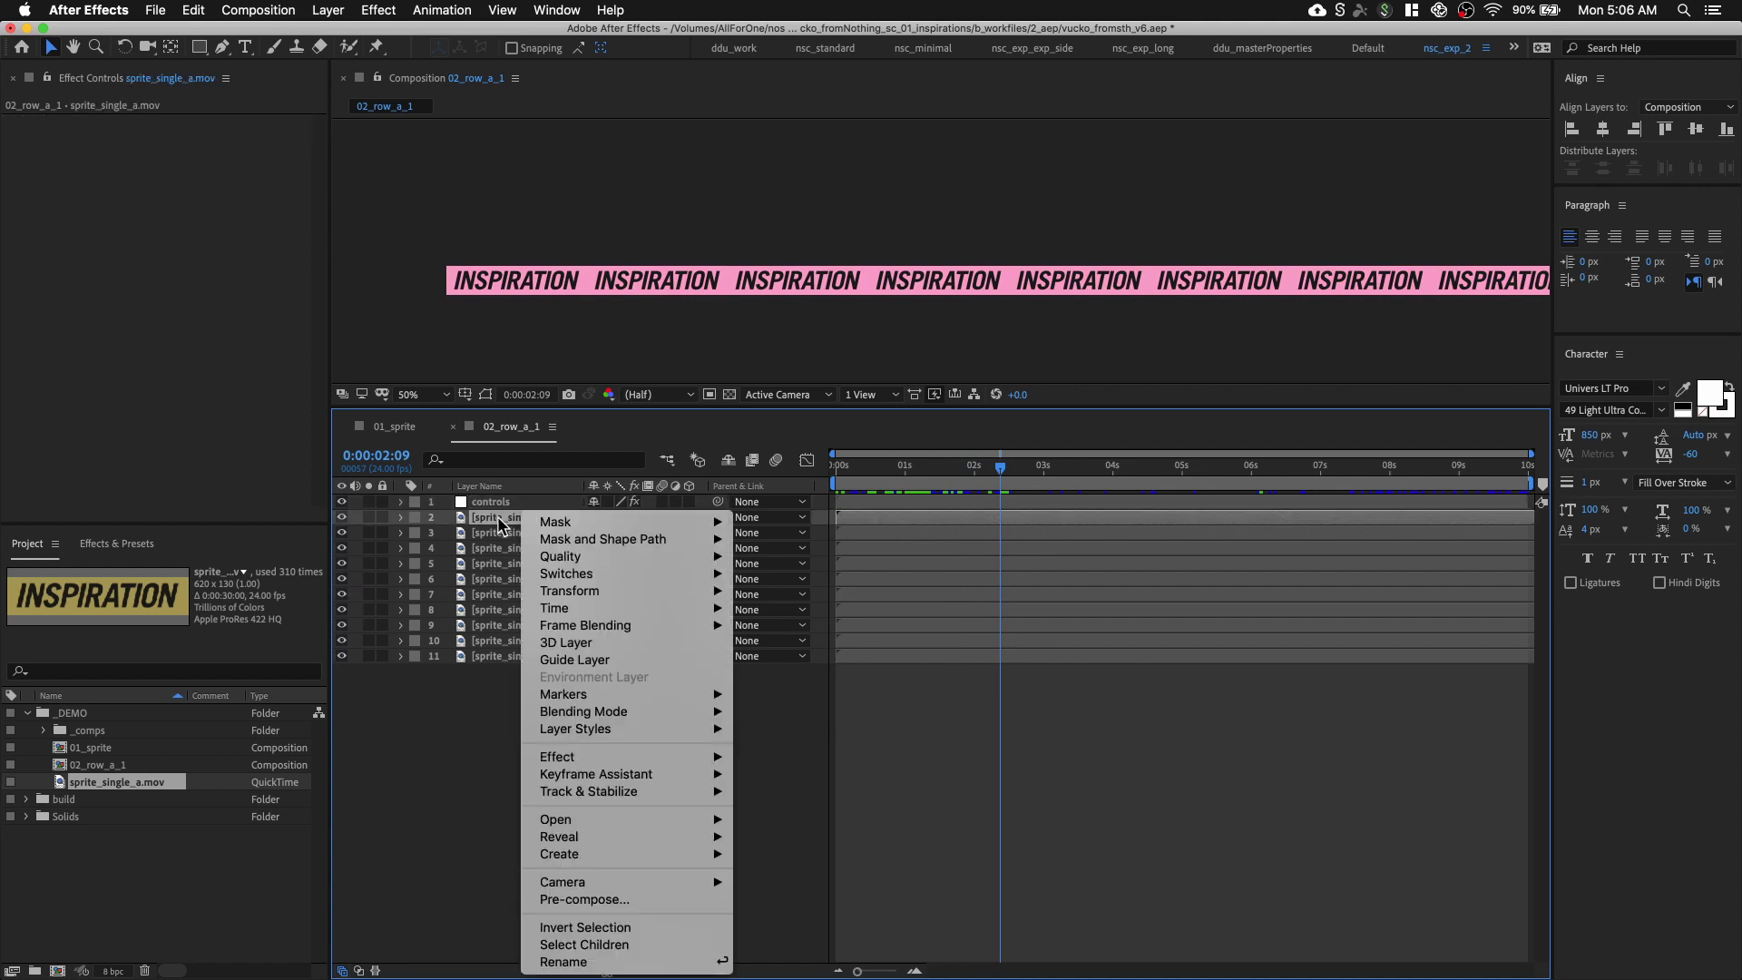
pyautogui.moveTo(670, 614)
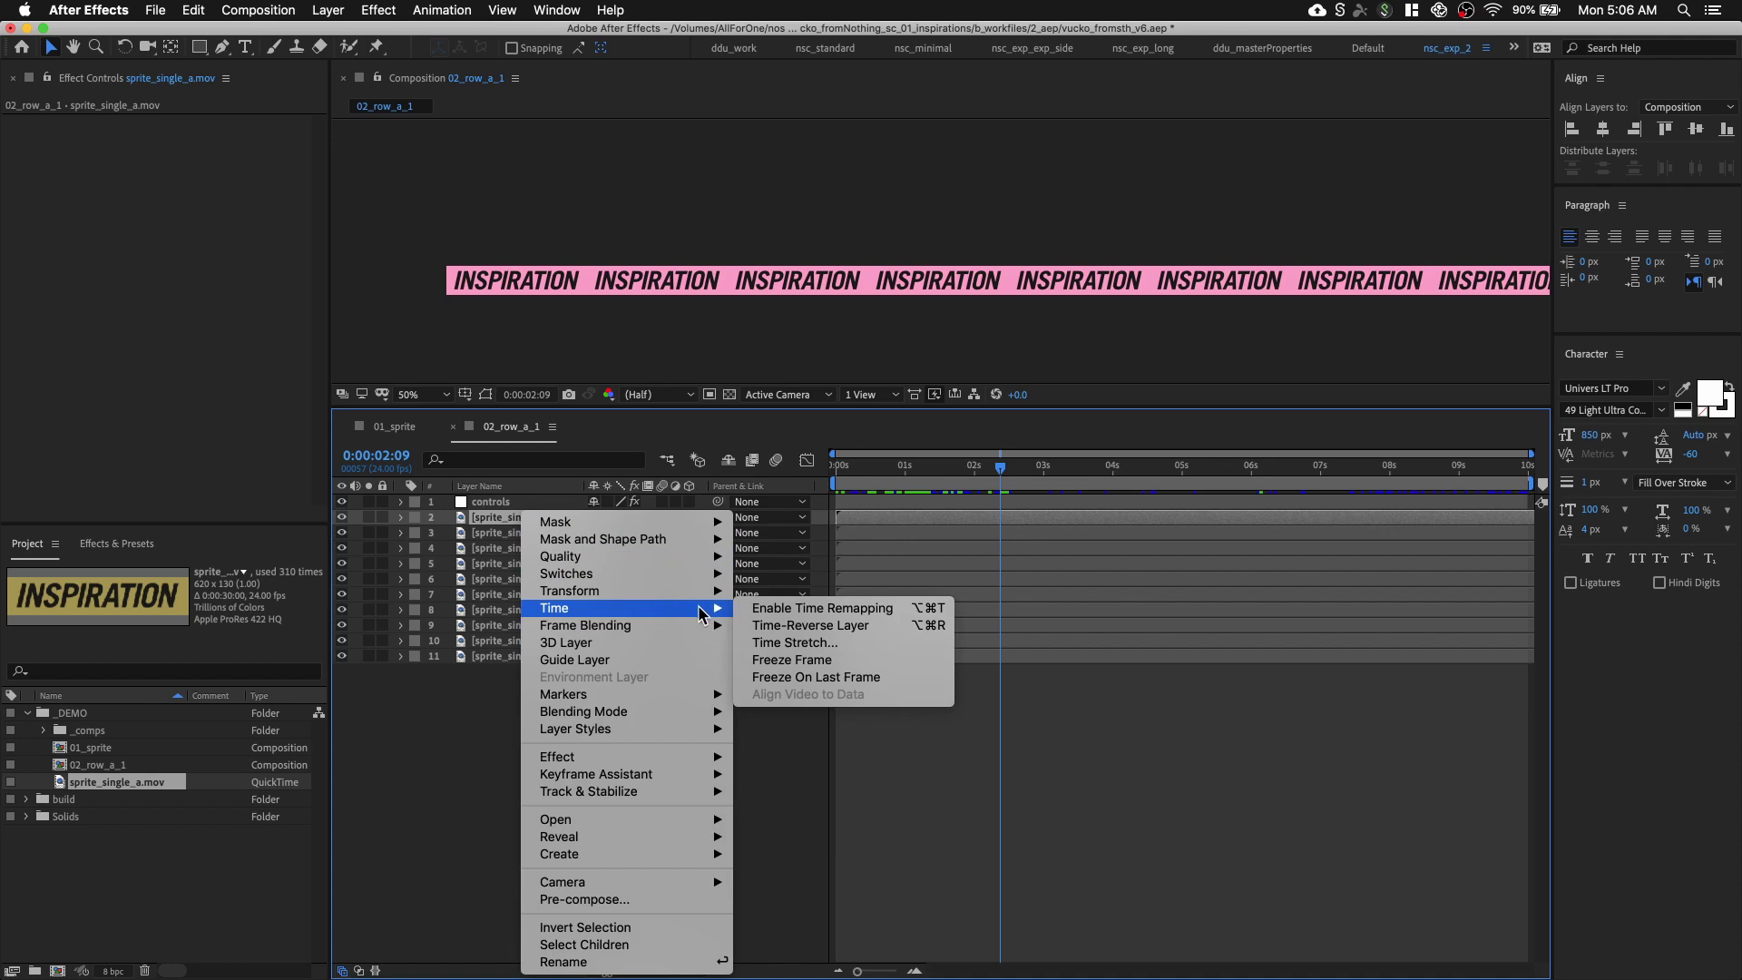
pyautogui.click(853, 609)
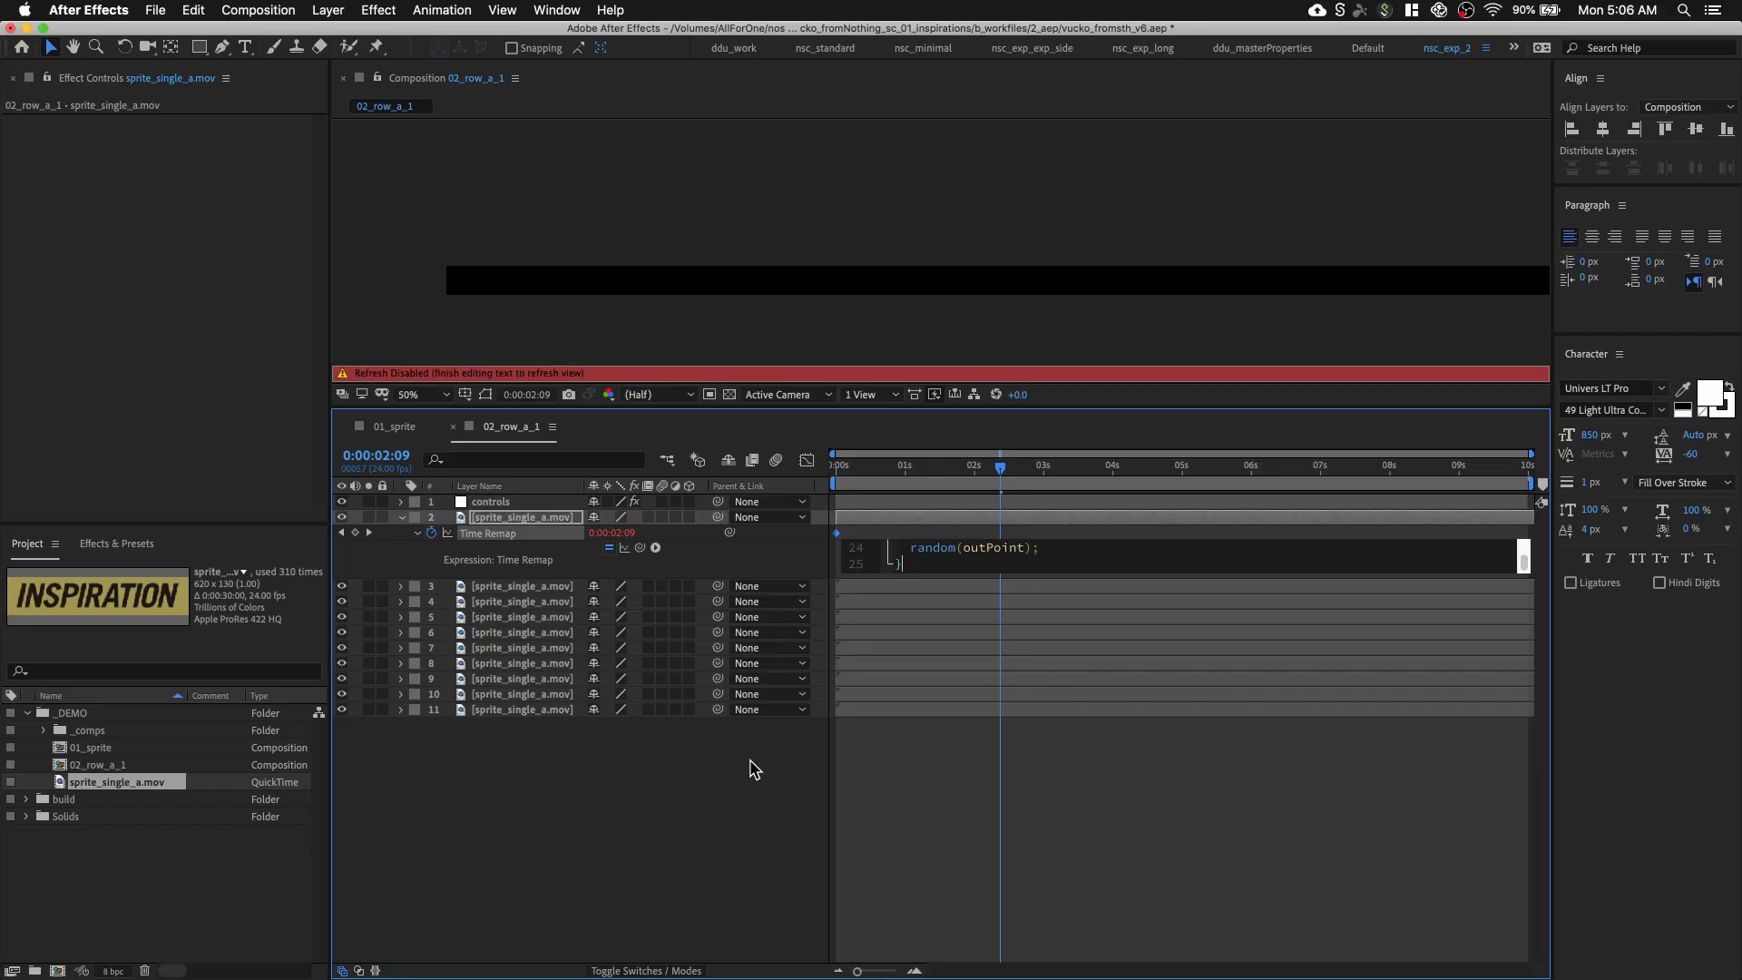
# Apply the seed-driven random Time Remap expression with segMin .5, segMax .8, flickerDurMin 1 and flickerDurMax 5, and review its code
pyautogui.click(738, 777)
pyautogui.click(897, 552)
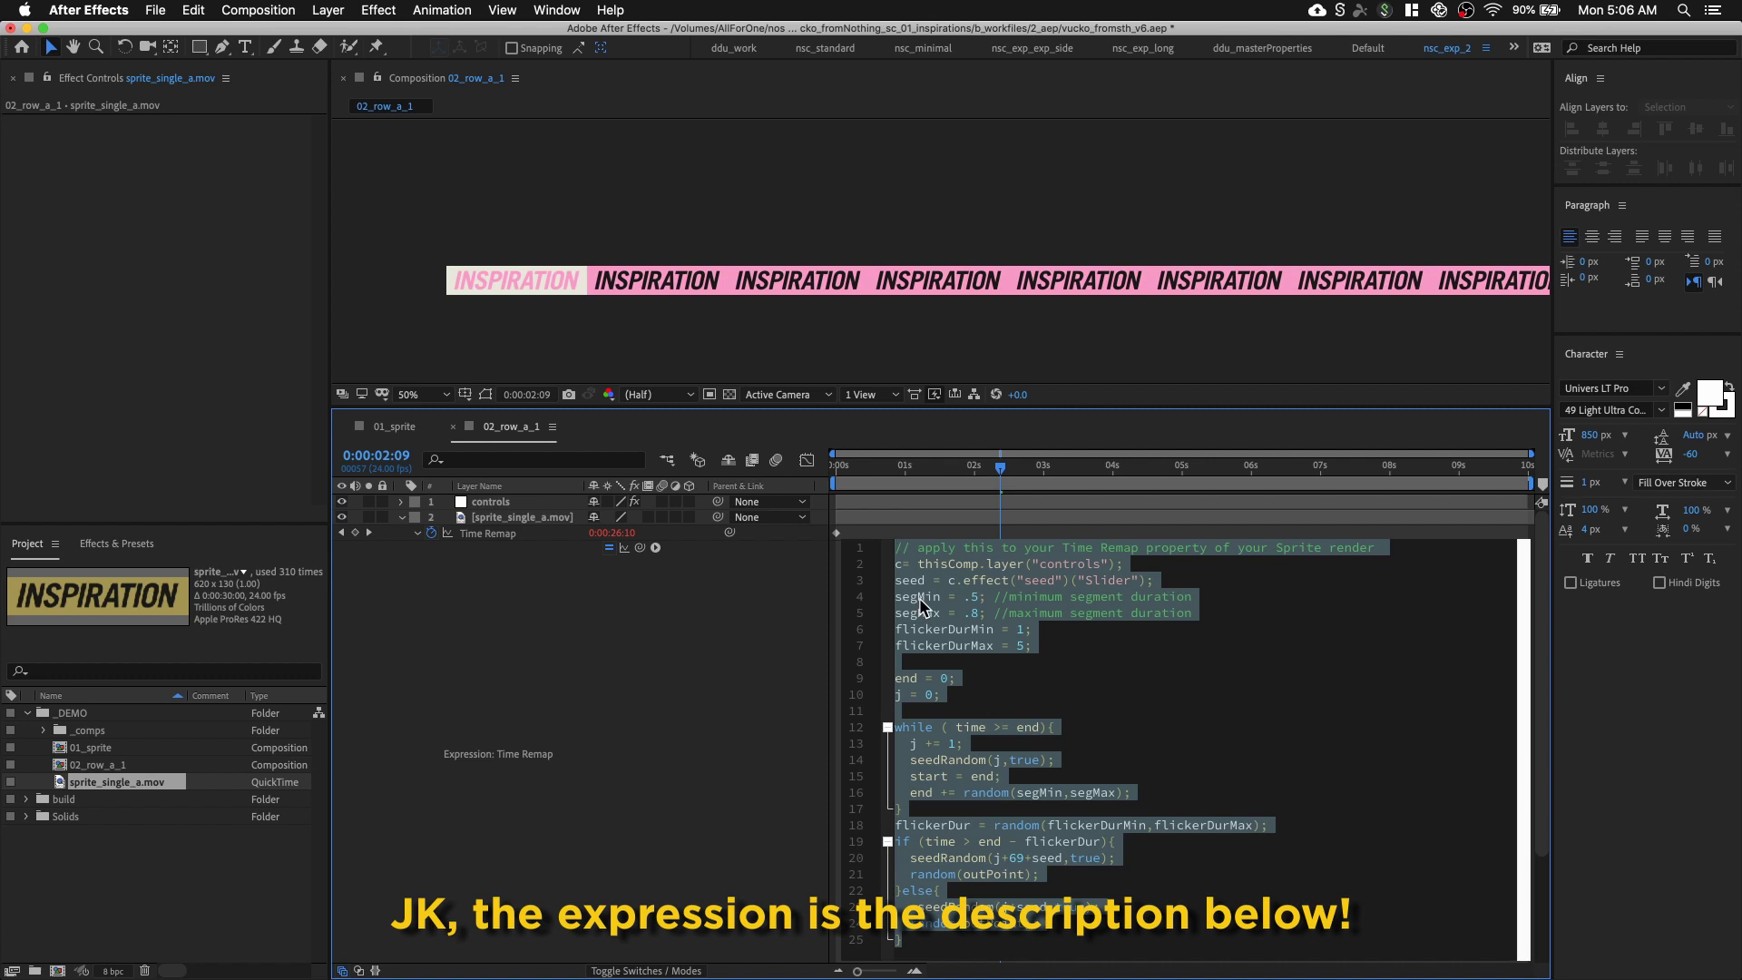
pyautogui.click(790, 604)
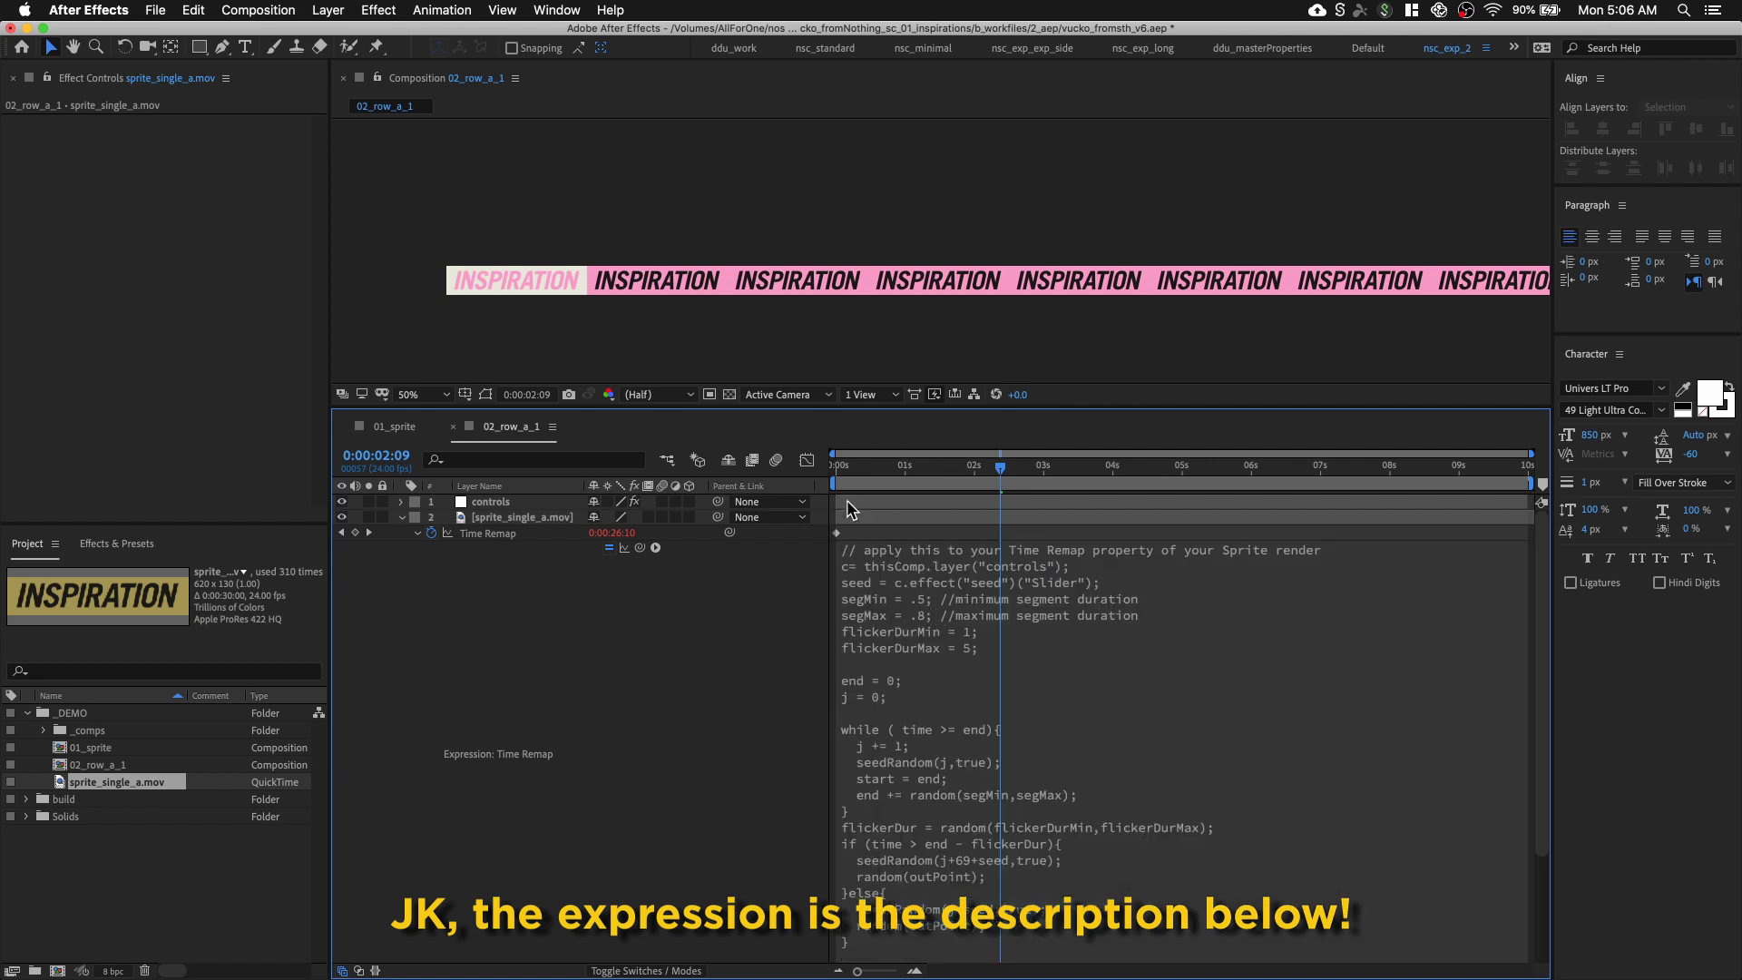
# Copy the first sprite's Time Remap property with its expression onto the other nine sprite layers at 0:00:00:00 and preview the row enlarged
pyautogui.click(473, 537)
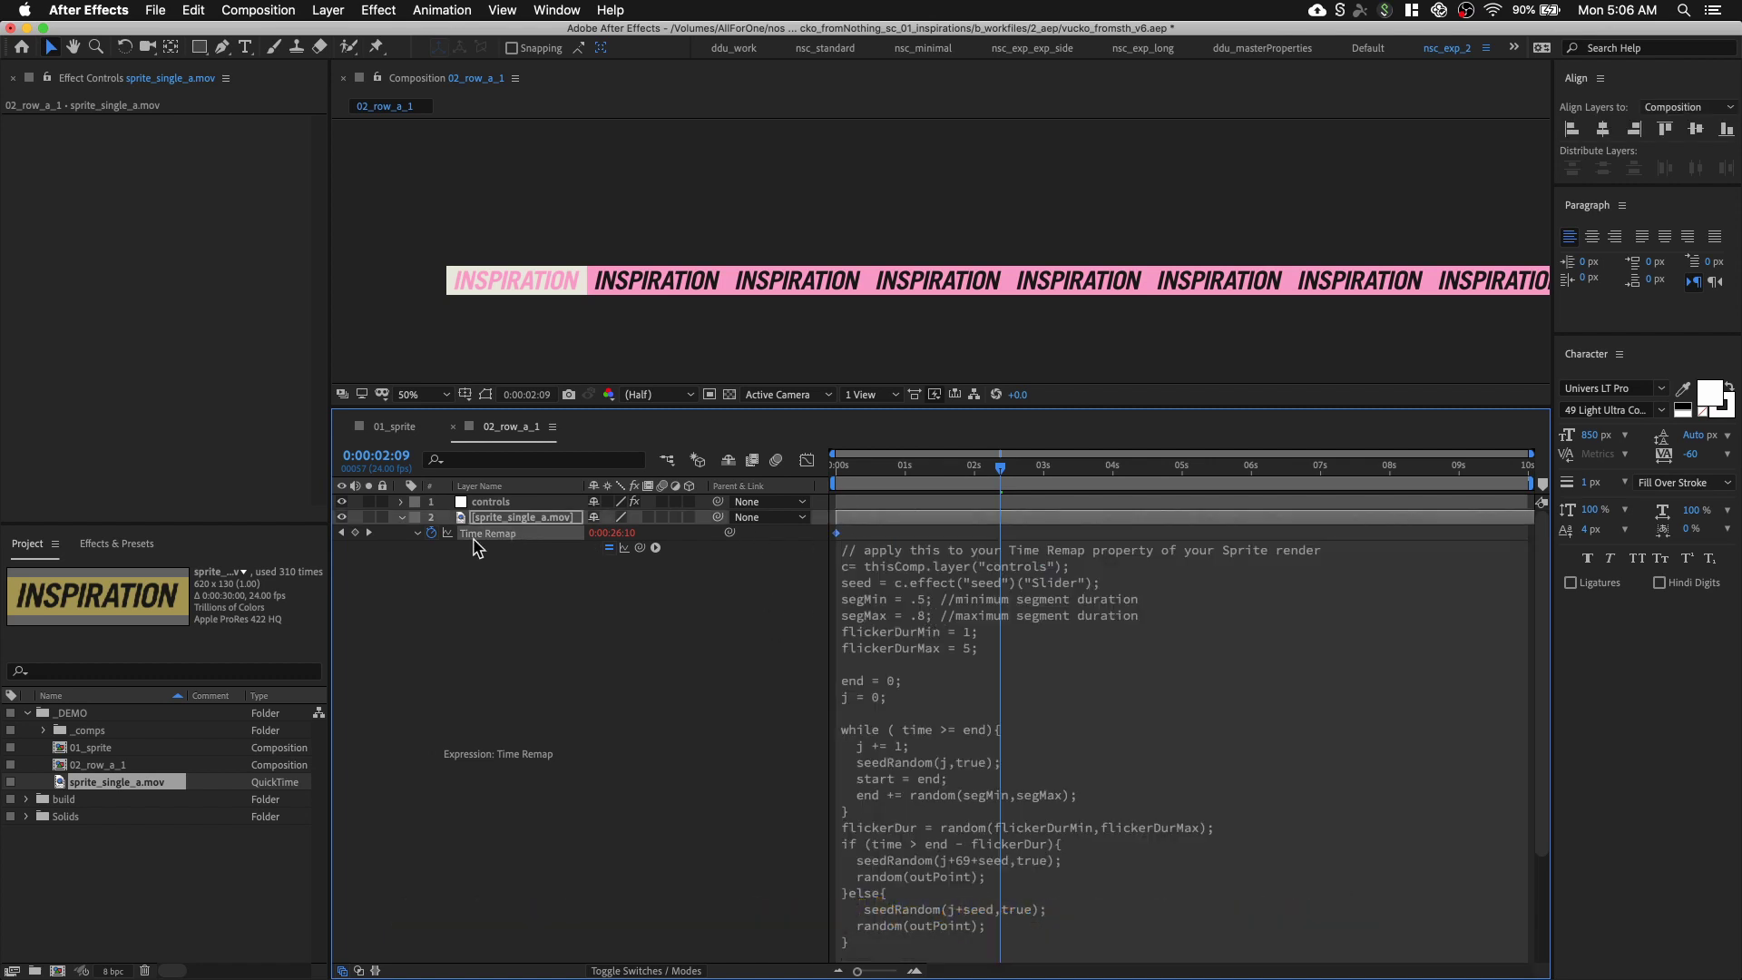
pyautogui.click(400, 518)
pyautogui.moveTo(543, 725); pyautogui.dragTo(535, 528)
pyautogui.press('Home')
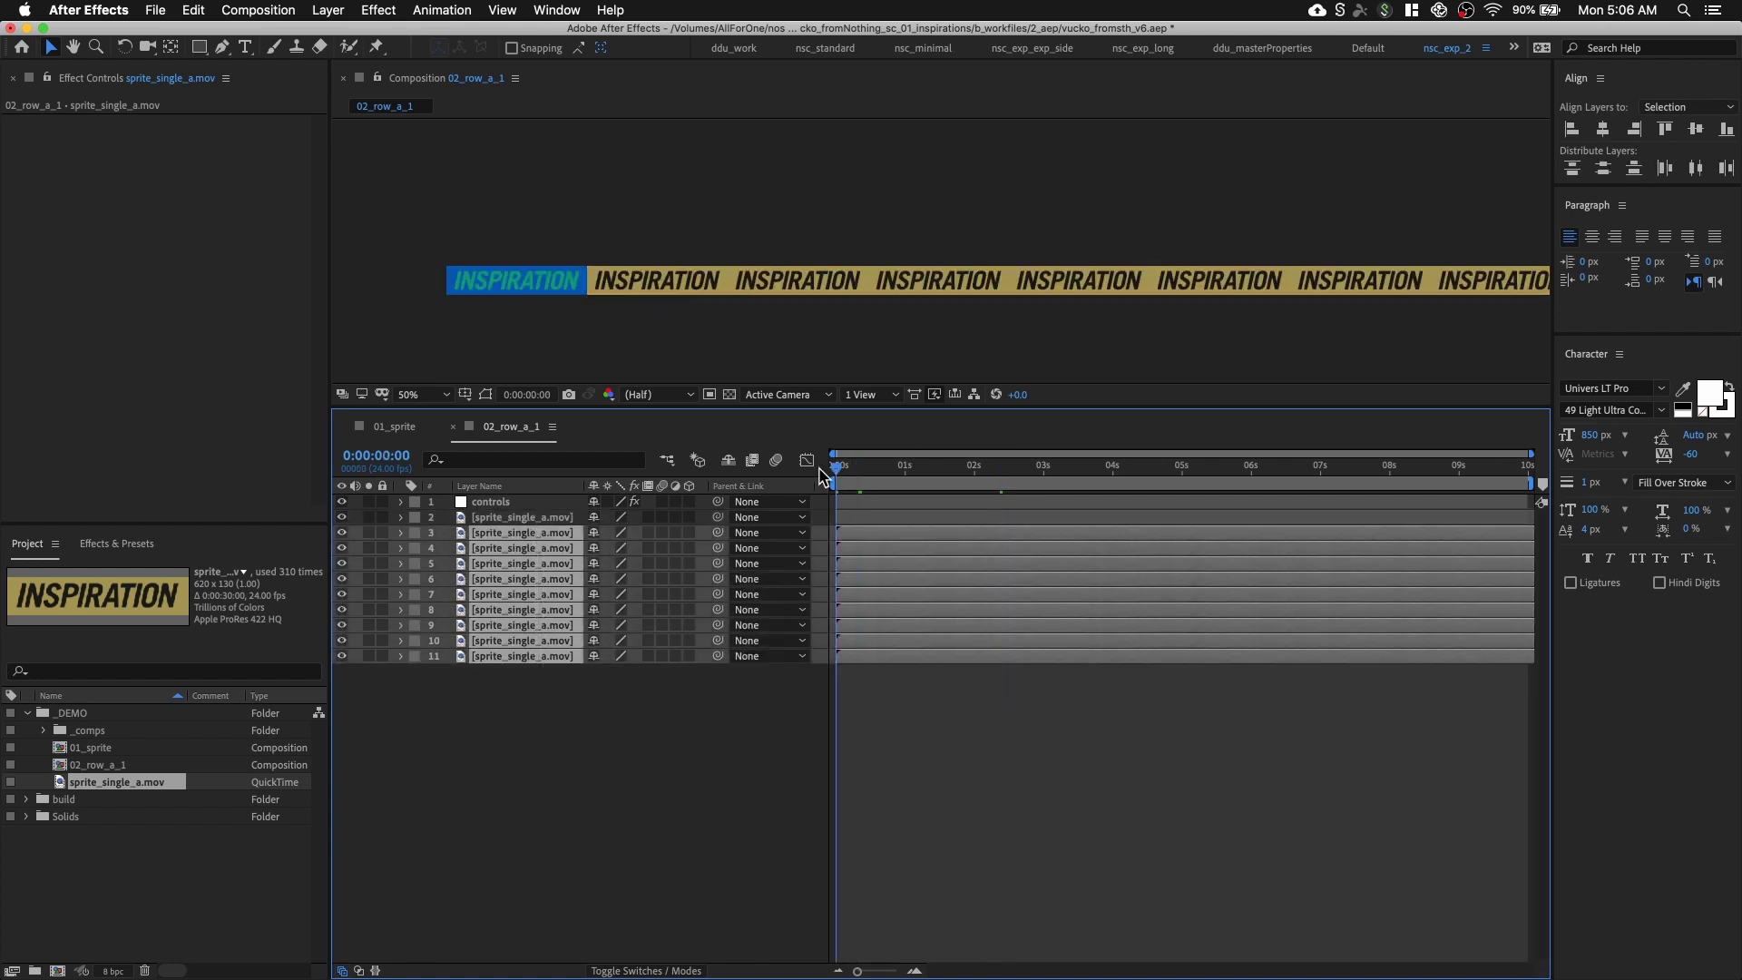
pyautogui.press('u')
pyautogui.press('space')
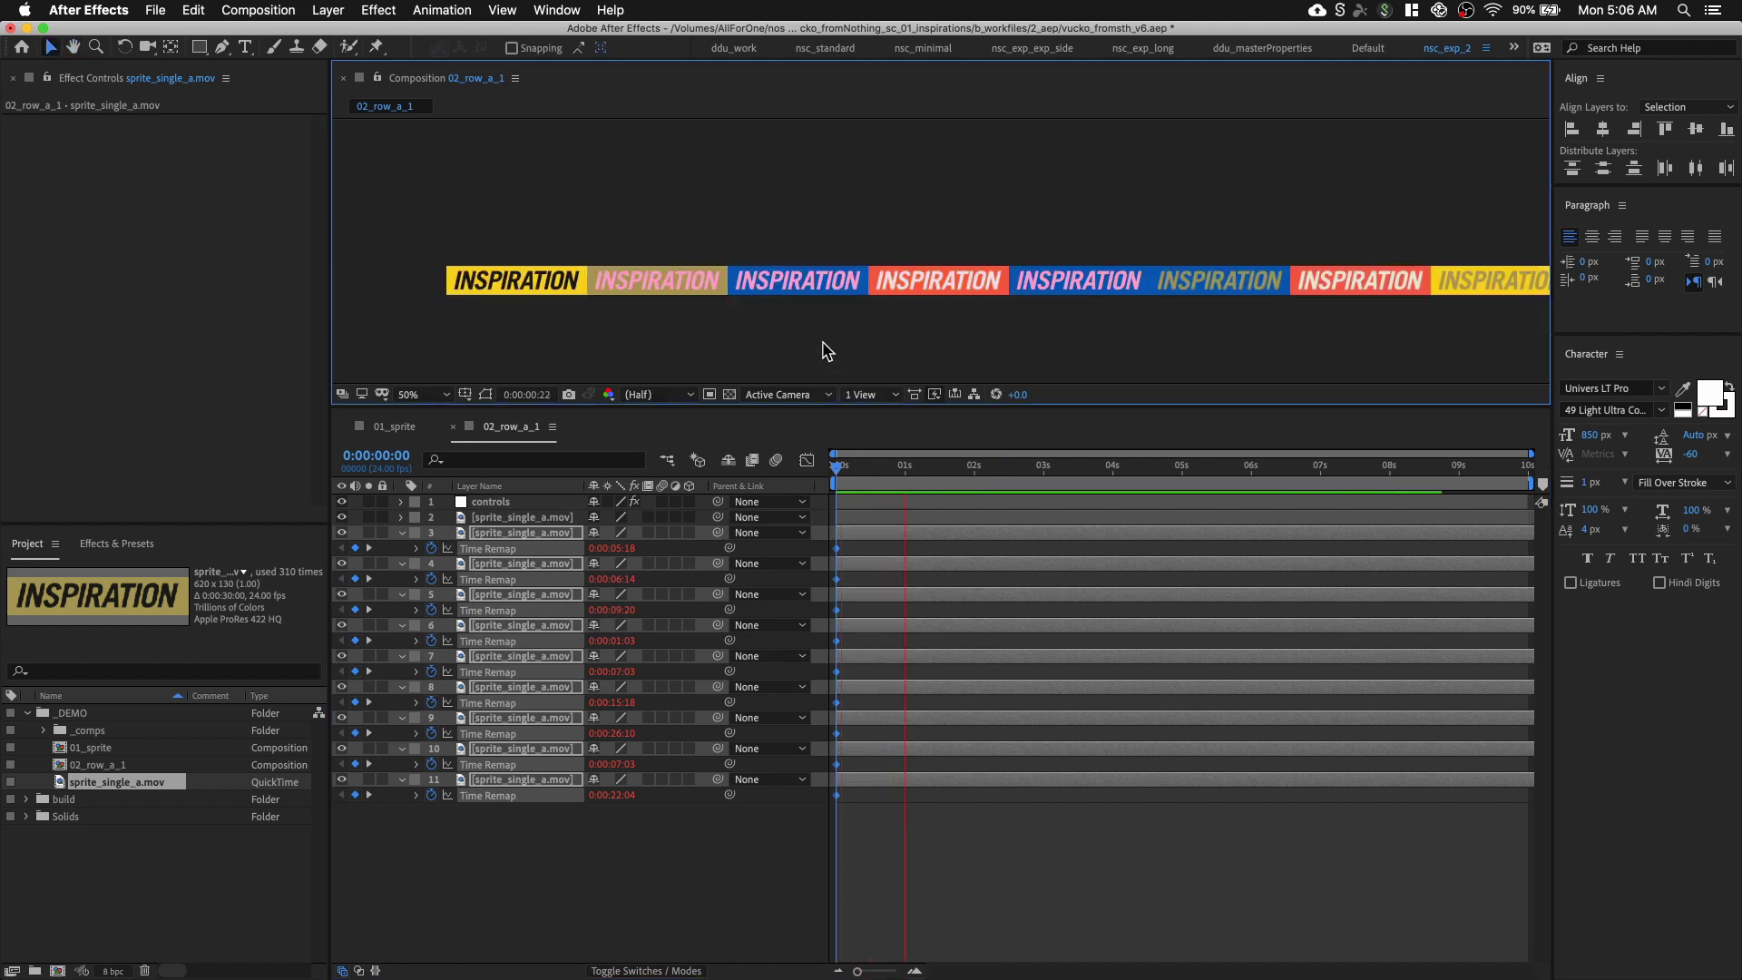
pyautogui.press('`')
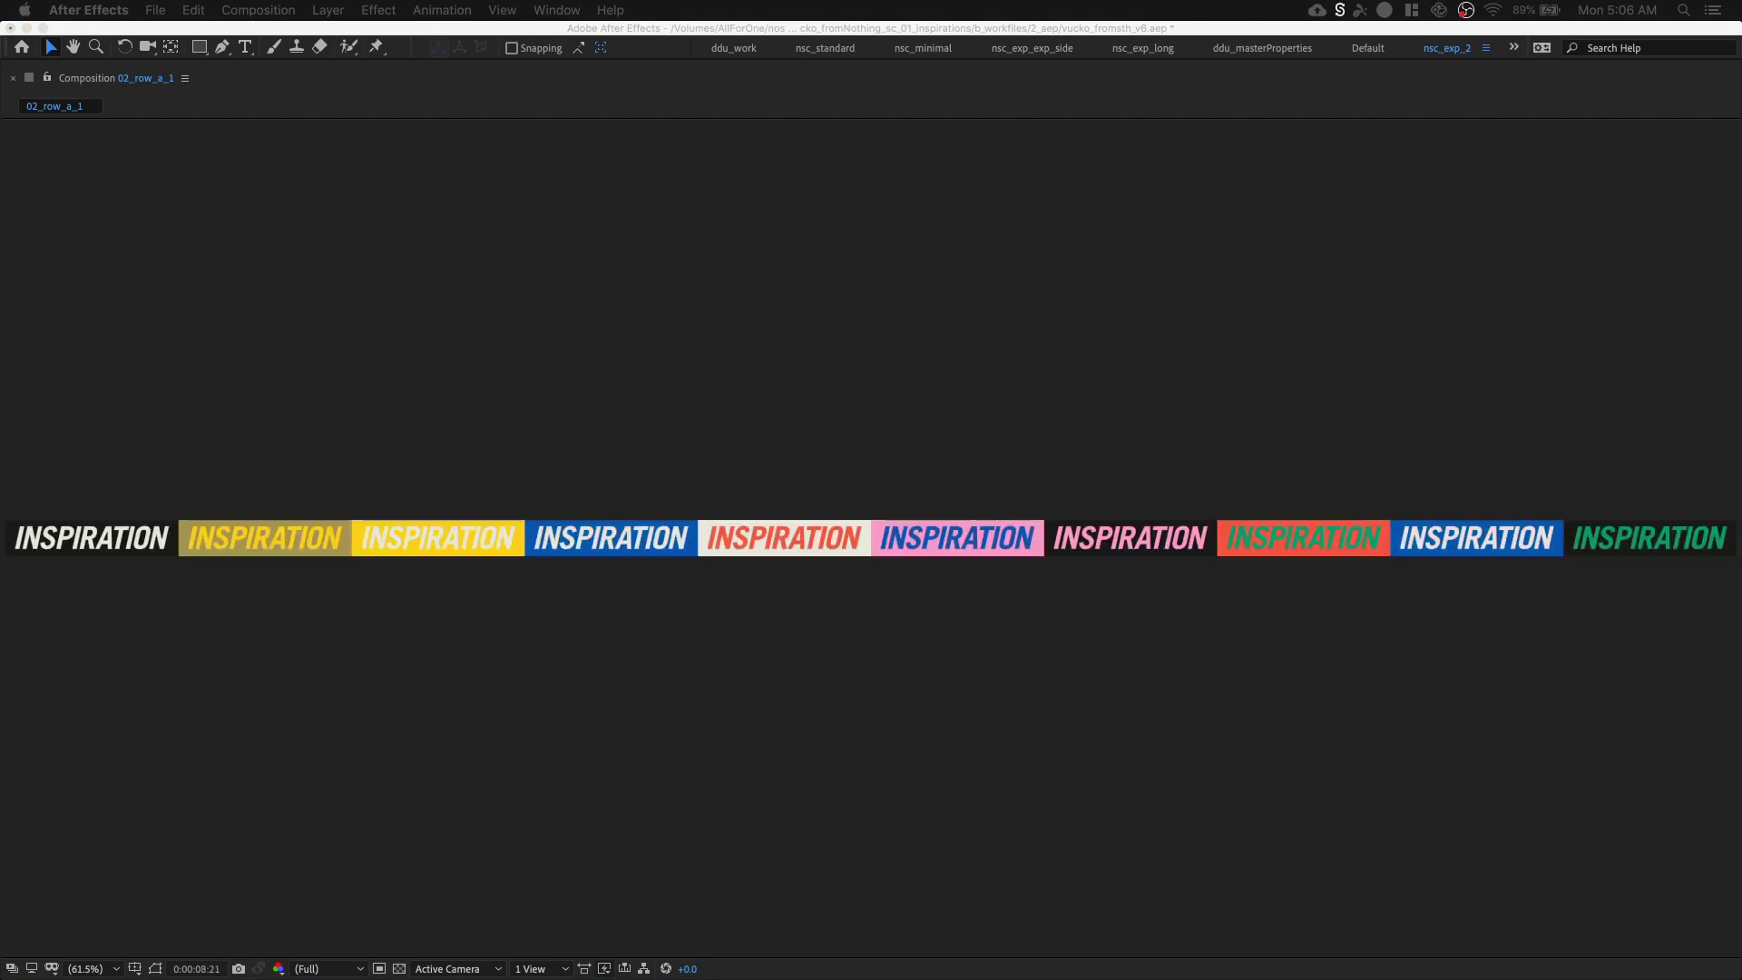
# Stop the enlarged preview and re-examine the Time Remap expression on layer 3
pyautogui.click(1031, 633)
pyautogui.press('space')
pyautogui.press('`')
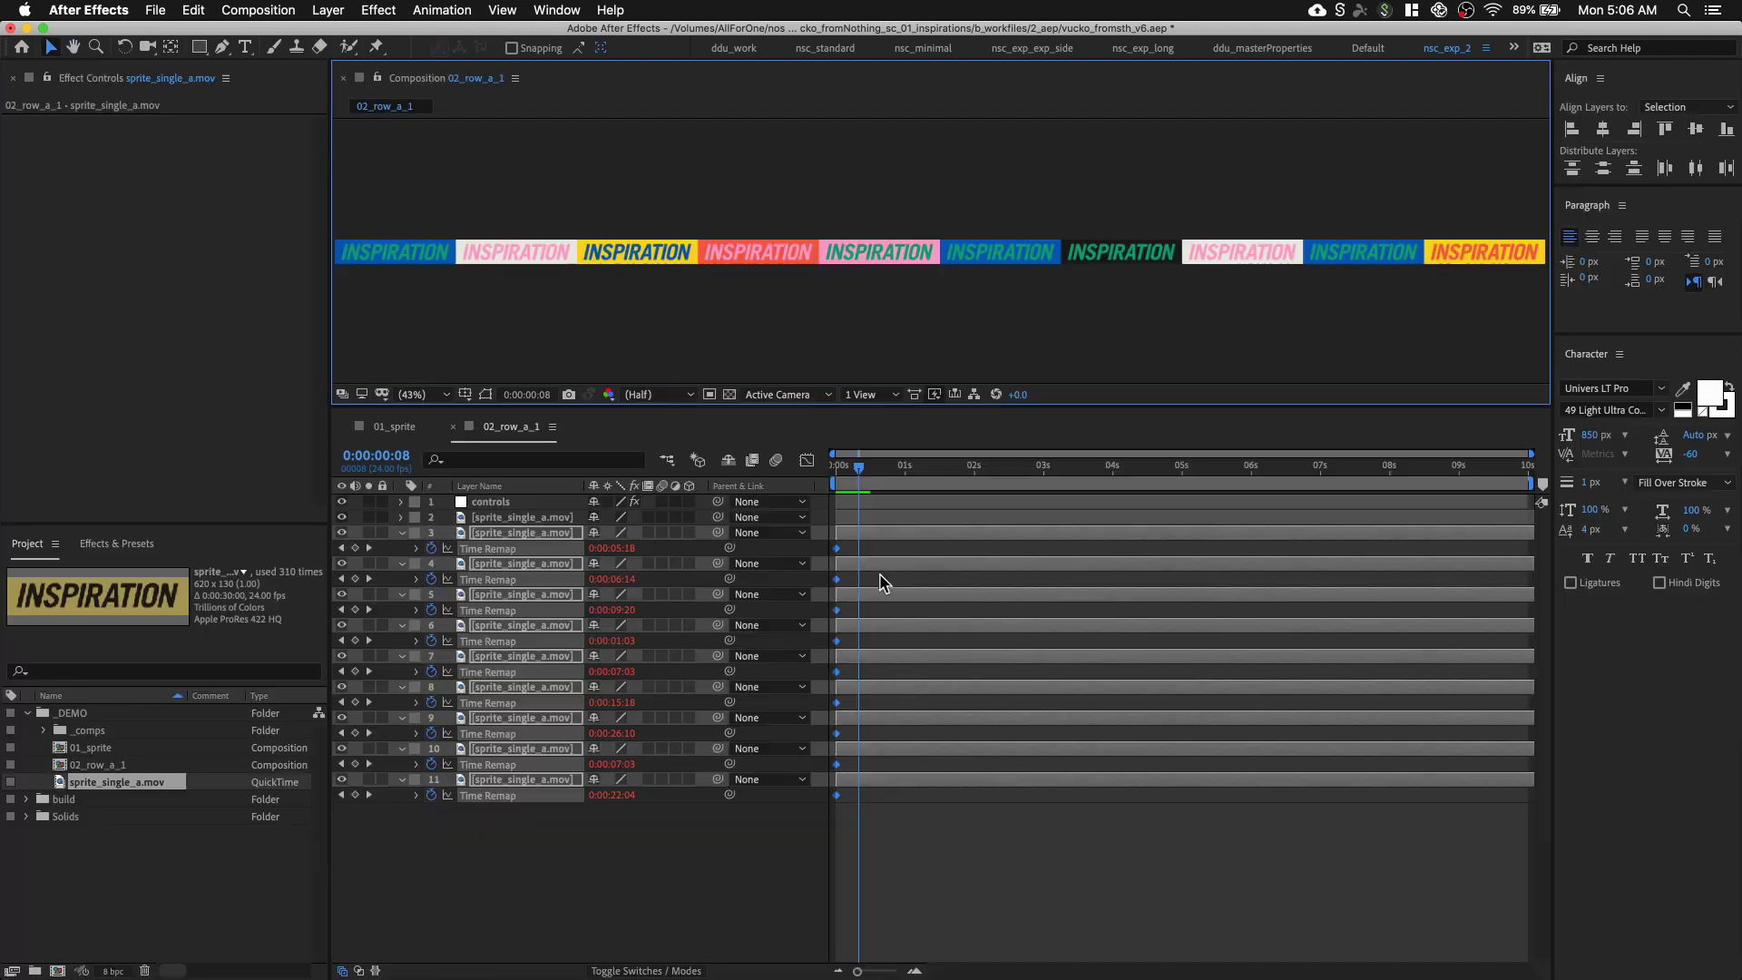
pyautogui.click(608, 871)
pyautogui.click(542, 534)
pyautogui.click(1026, 564)
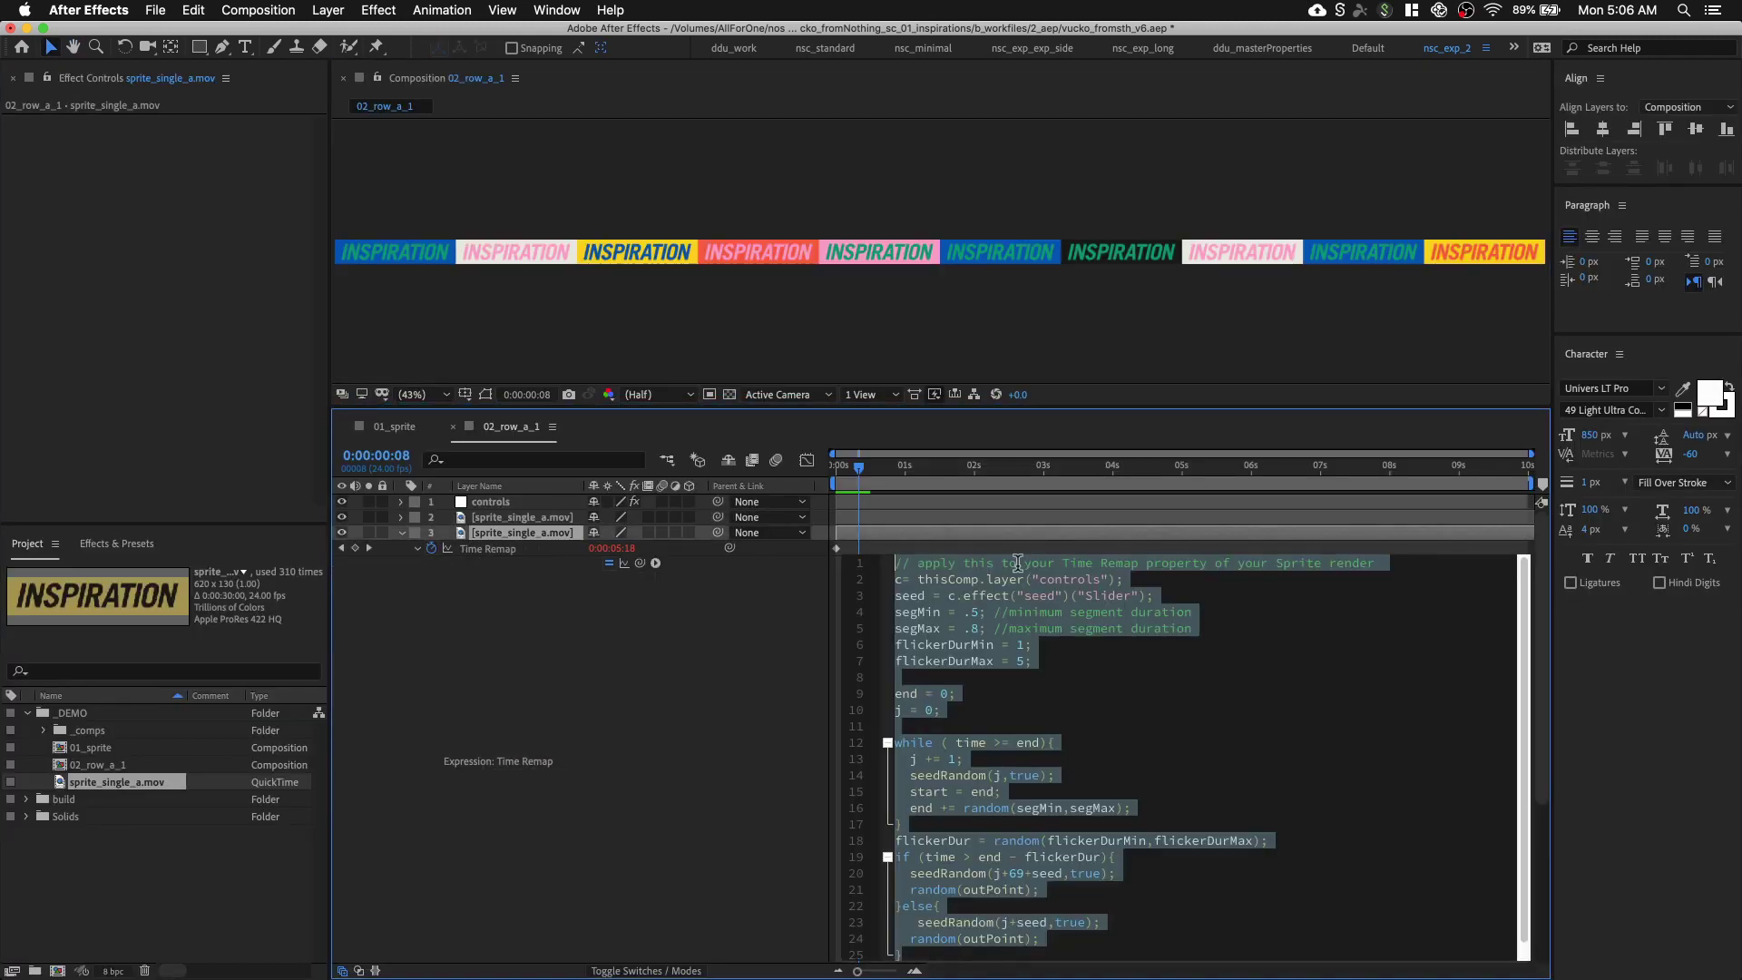
pyautogui.click(989, 596)
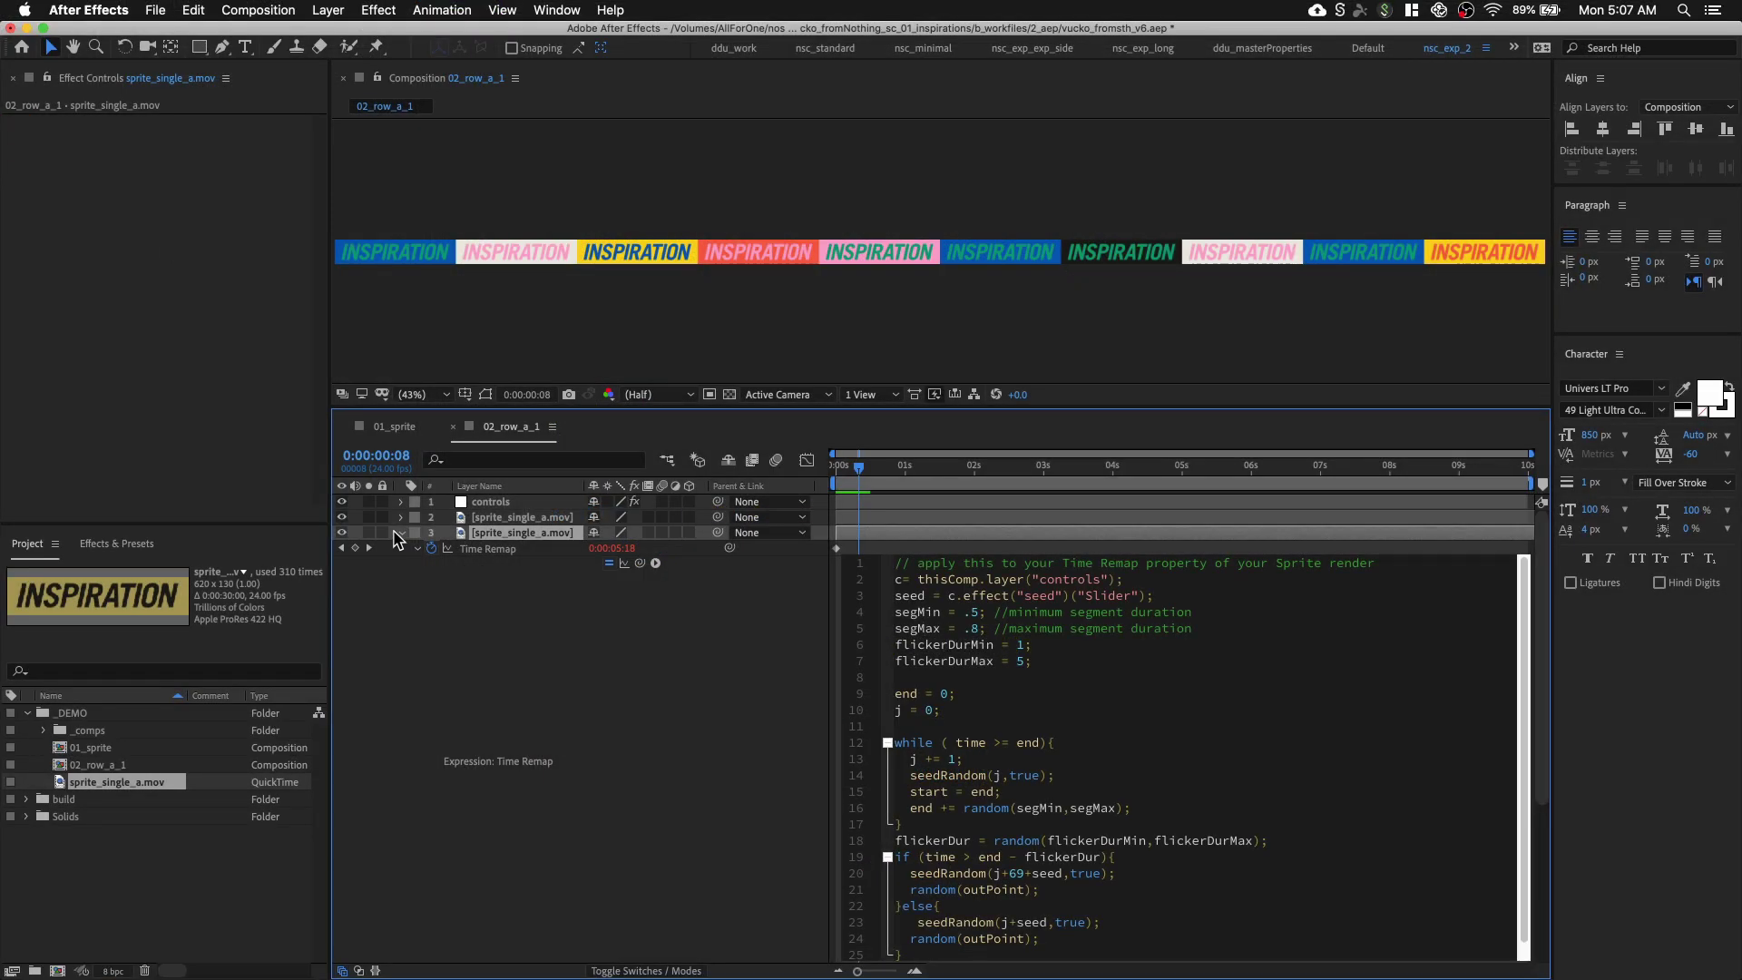
# Preview the row from its first frame and collapse the revealed properties of all layers
pyautogui.click(399, 533)
pyautogui.click(828, 477)
pyautogui.press('space')
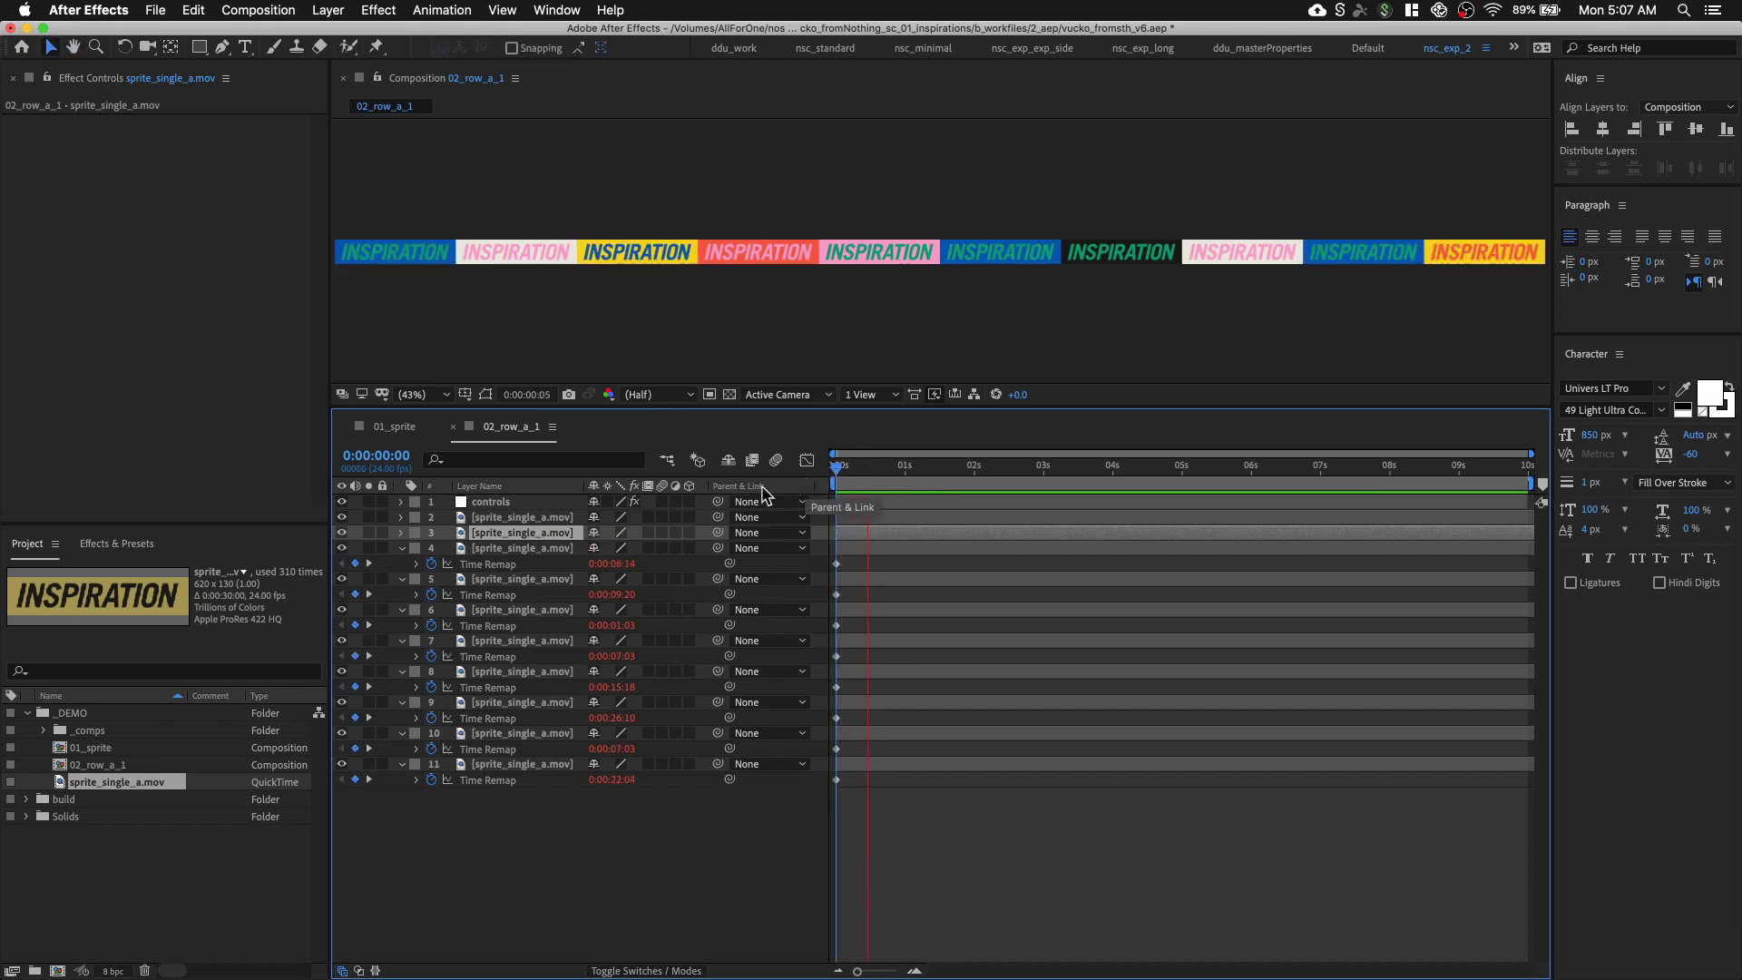
pyautogui.press('space')
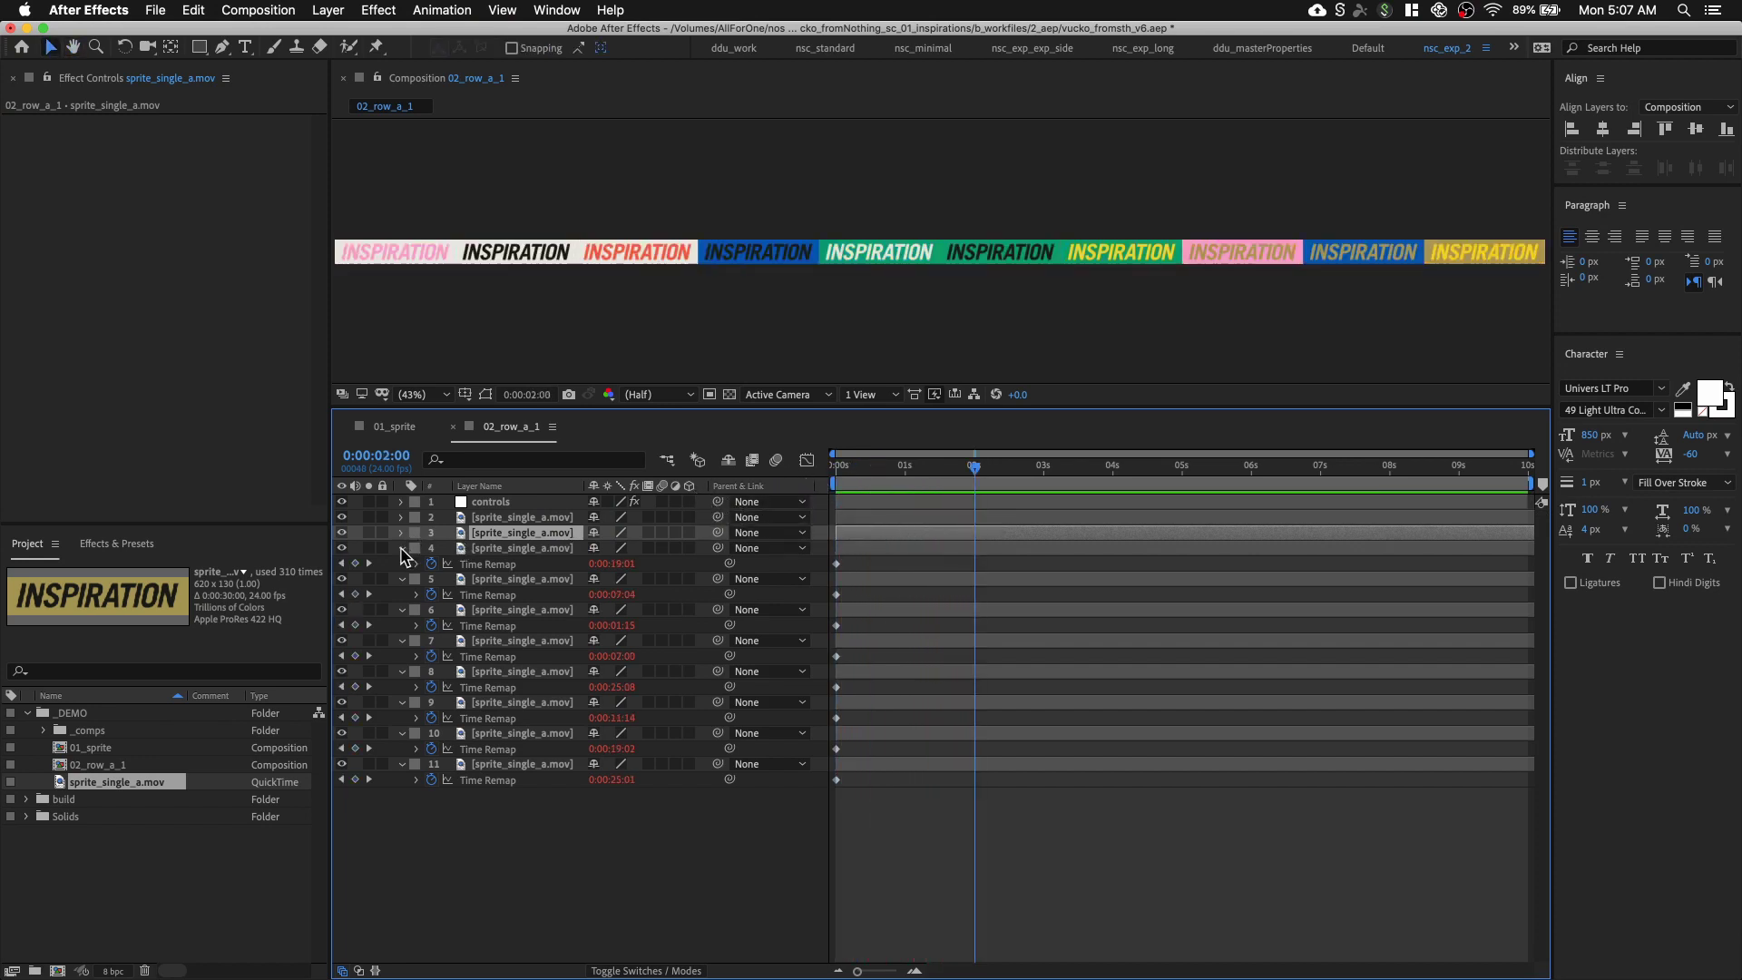
pyautogui.press('super+a')
pyautogui.click(400, 548)
pyautogui.press('u')
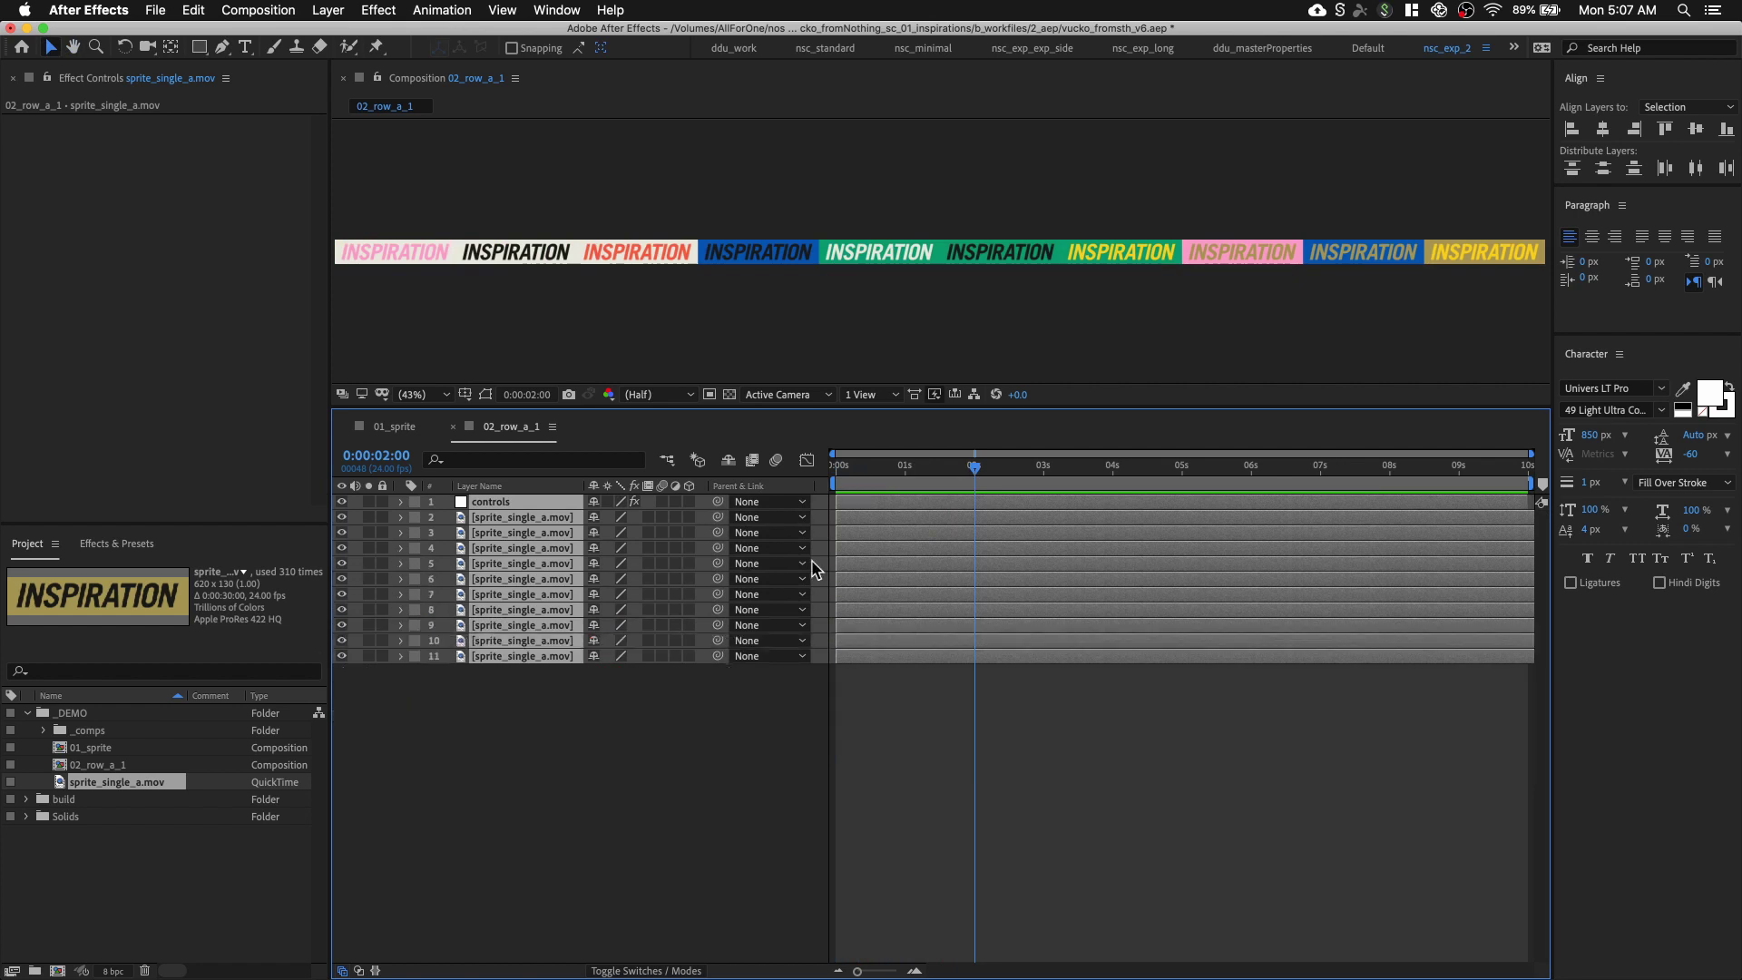
# Return to 0:00:00:00 and give the controls layer a green label color
pyautogui.click(771, 676)
pyautogui.press('space')
pyautogui.moveTo(719, 318); pyautogui.dragTo(917, 330)
pyautogui.click(902, 434)
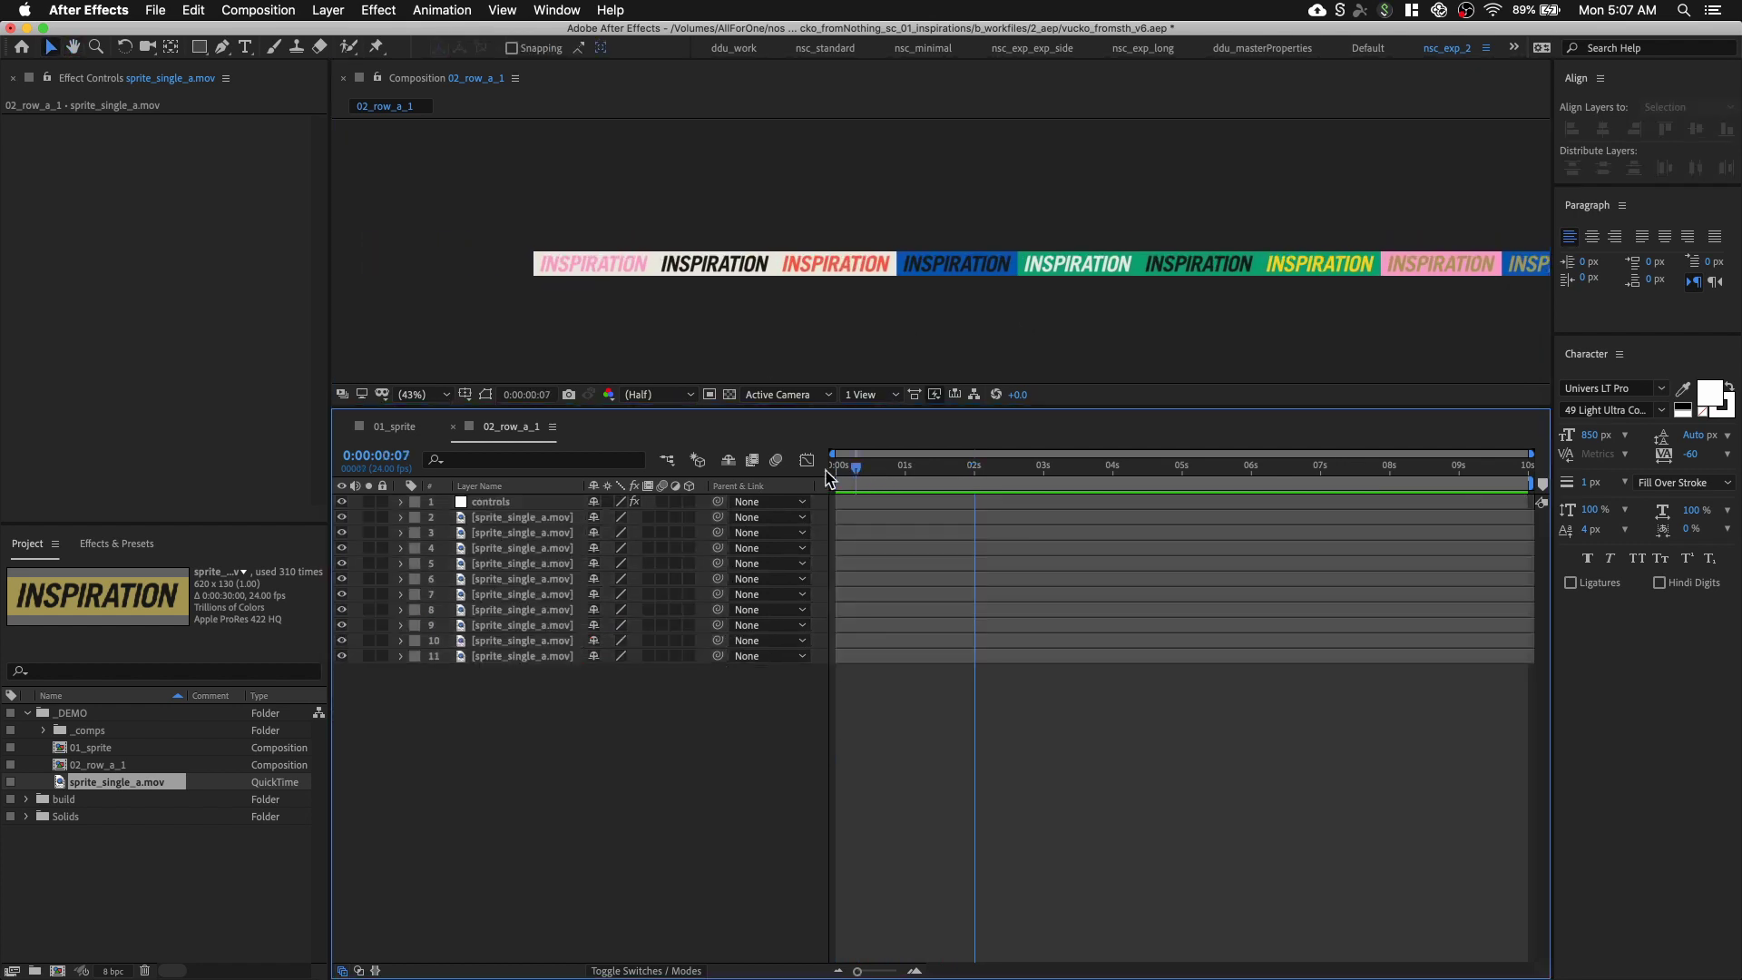
pyautogui.press('Home')
pyautogui.click(544, 502)
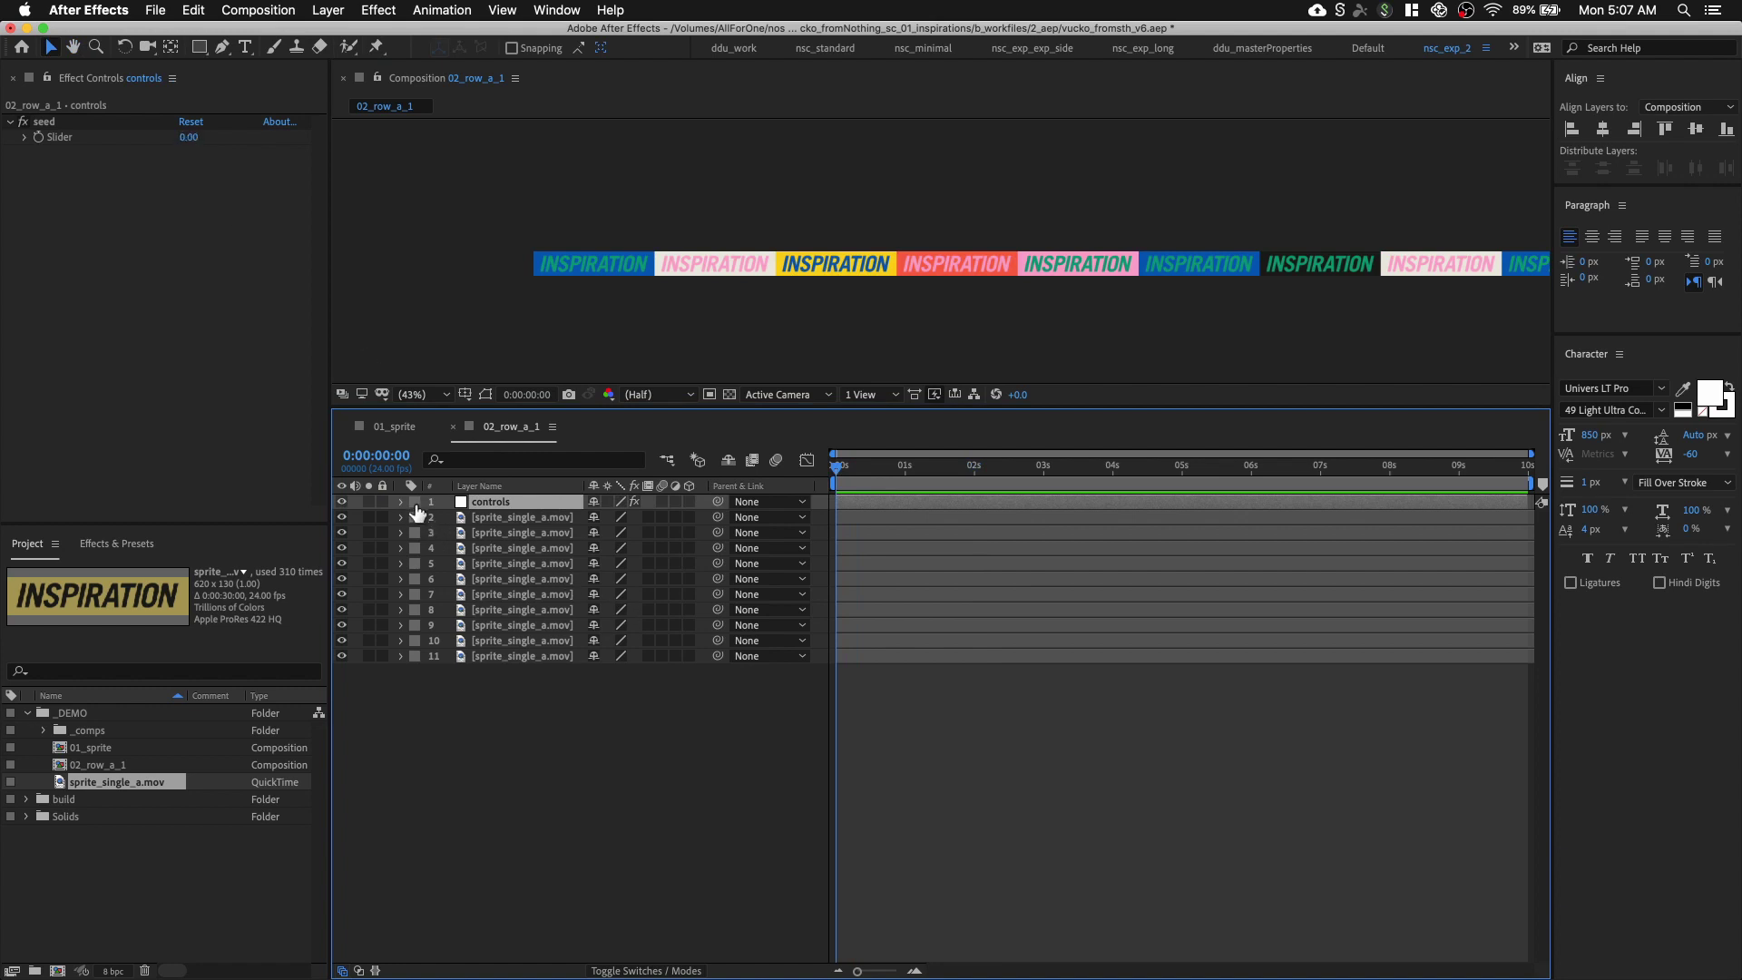
pyautogui.click(414, 503)
pyautogui.click(467, 715)
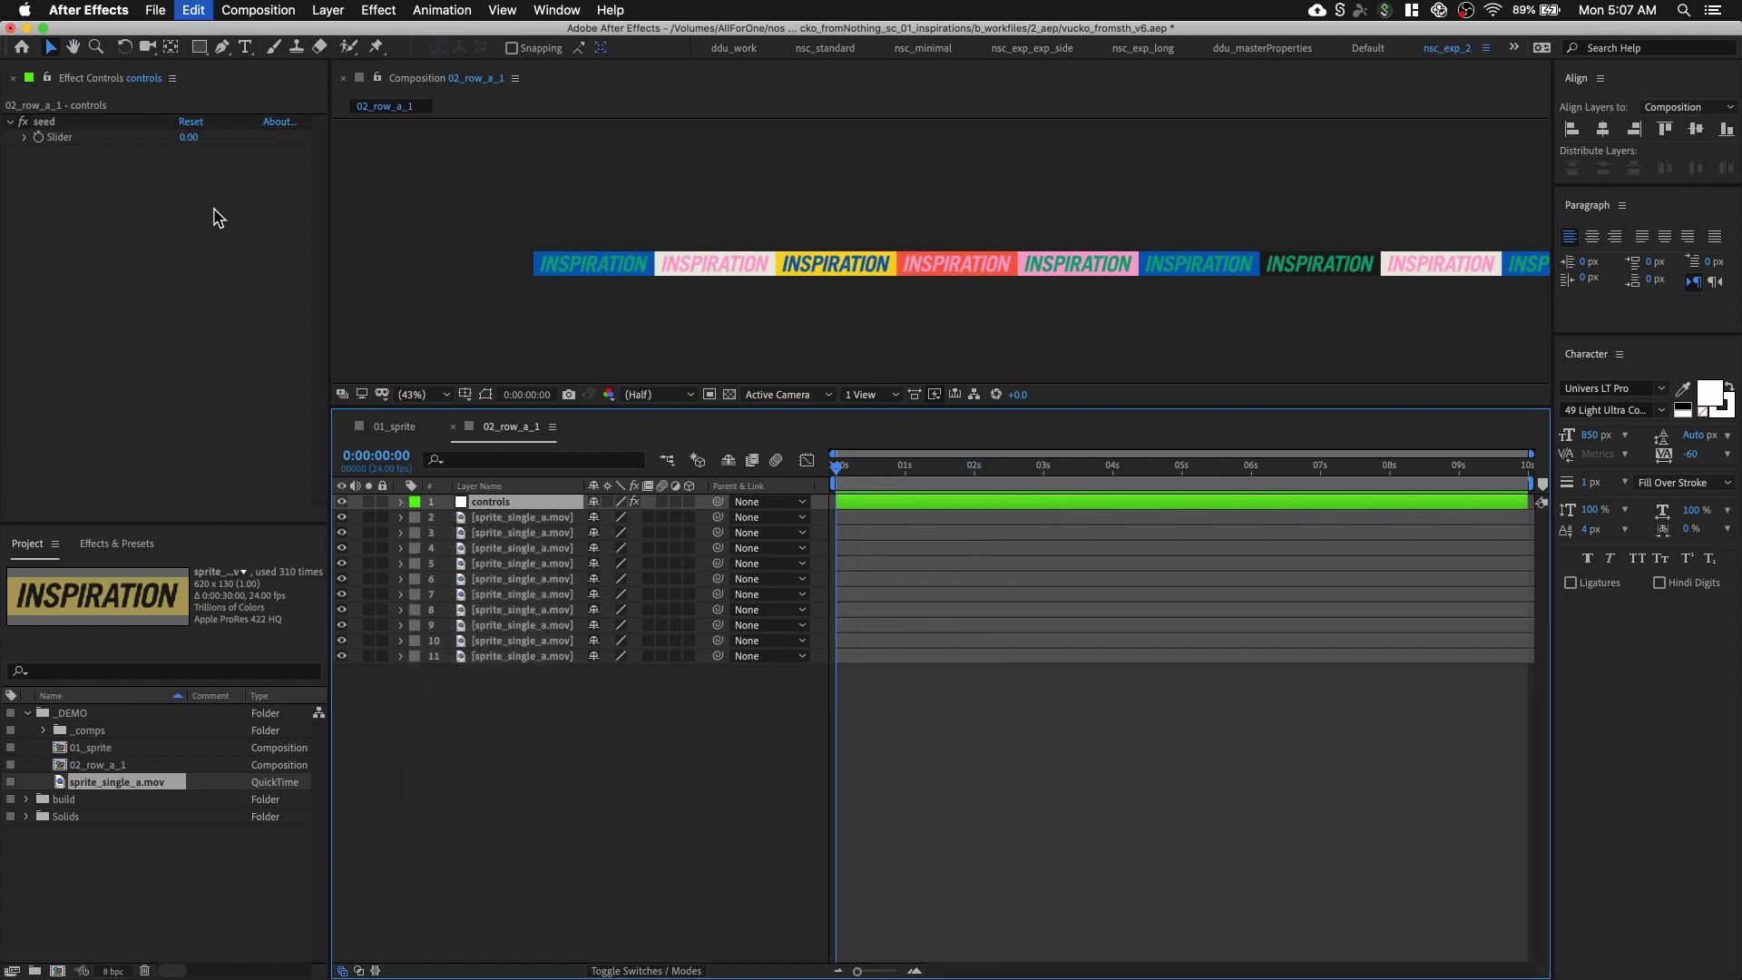
# Set the seed slider on the controls layer to 12 and fit the whole row in the composition view
pyautogui.click(188, 137)
pyautogui.write('2')
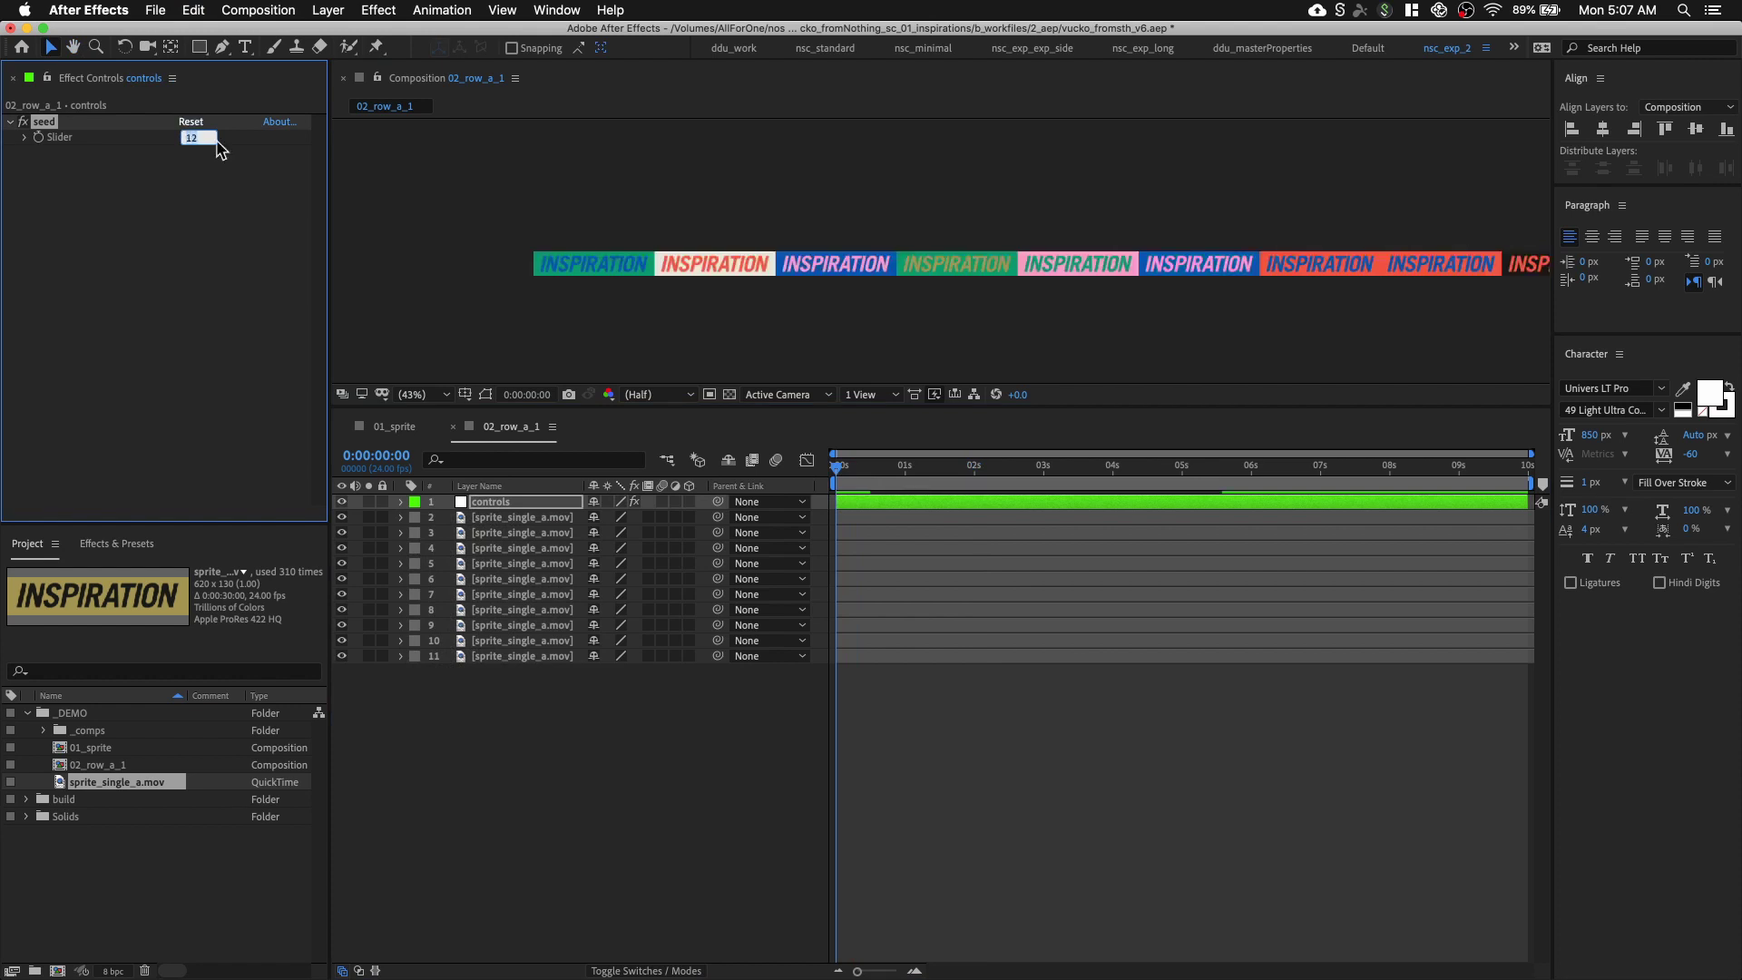
pyautogui.click(684, 346)
pyautogui.scroll(-1, 771, 345)
pyautogui.press('space')
pyautogui.moveTo(783, 332); pyautogui.dragTo(756, 337)
pyautogui.scroll(-3, 780, 331)
pyautogui.press('.')
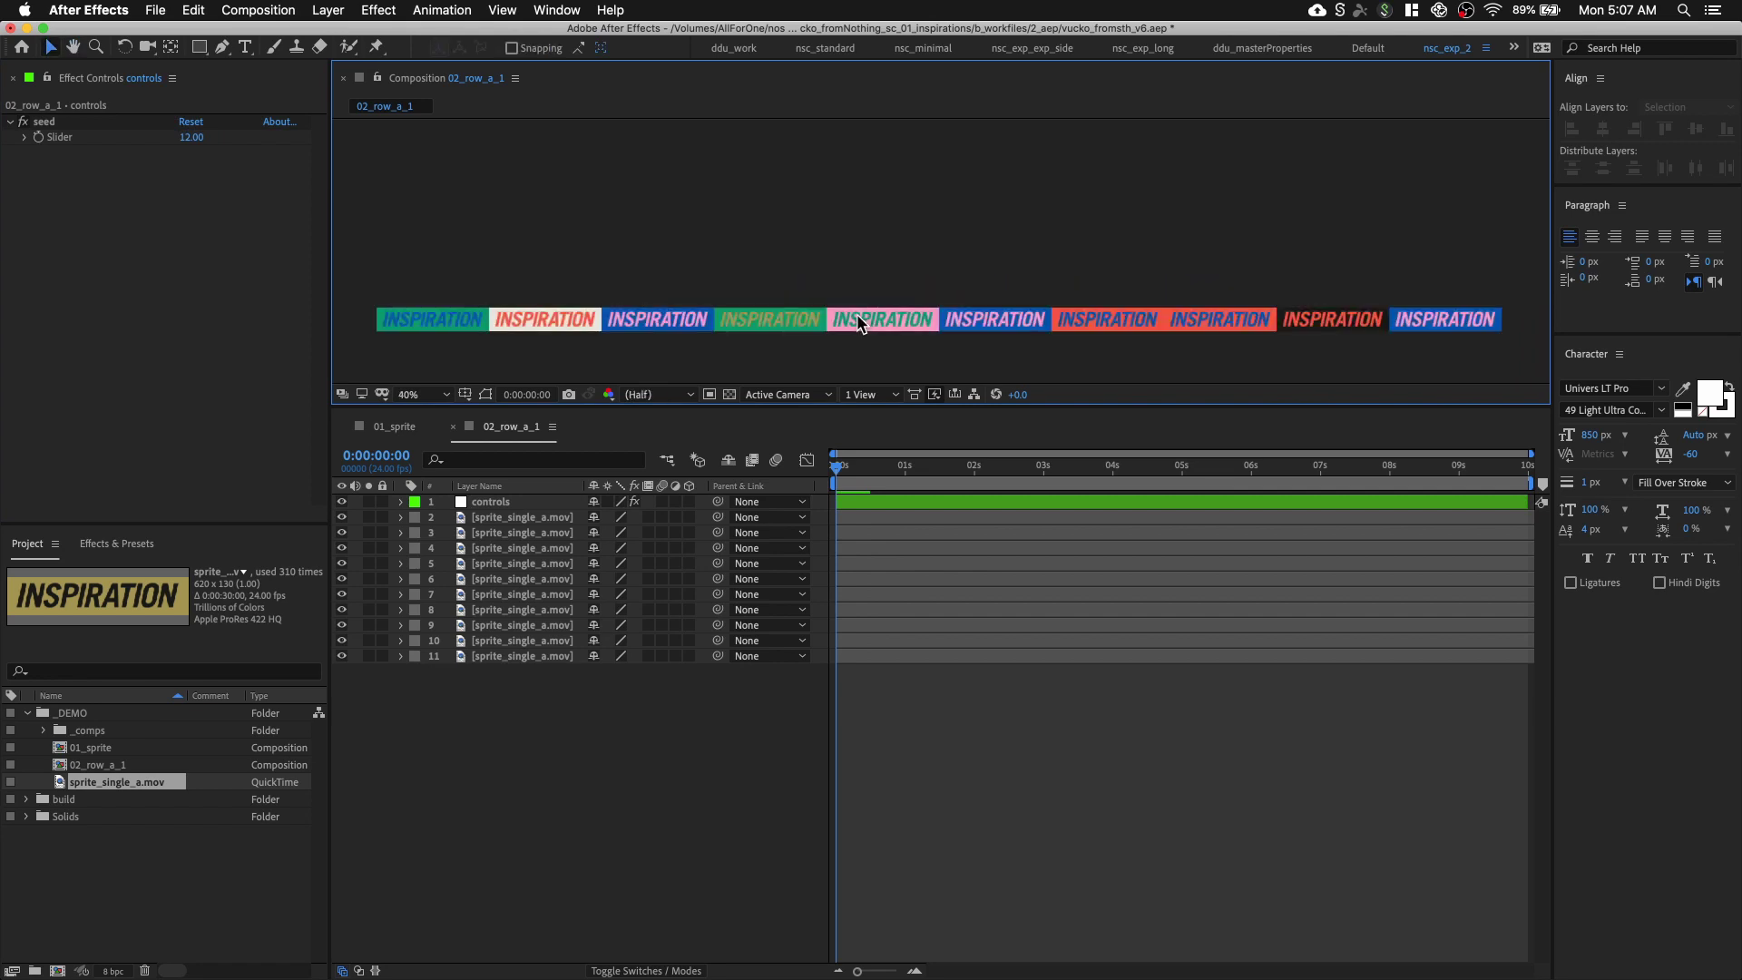
pyautogui.hotkey('shift', '/')
# Test the row's color variations by setting the seed slider to 14 and raising it in single steps to 28
pyautogui.click(185, 136)
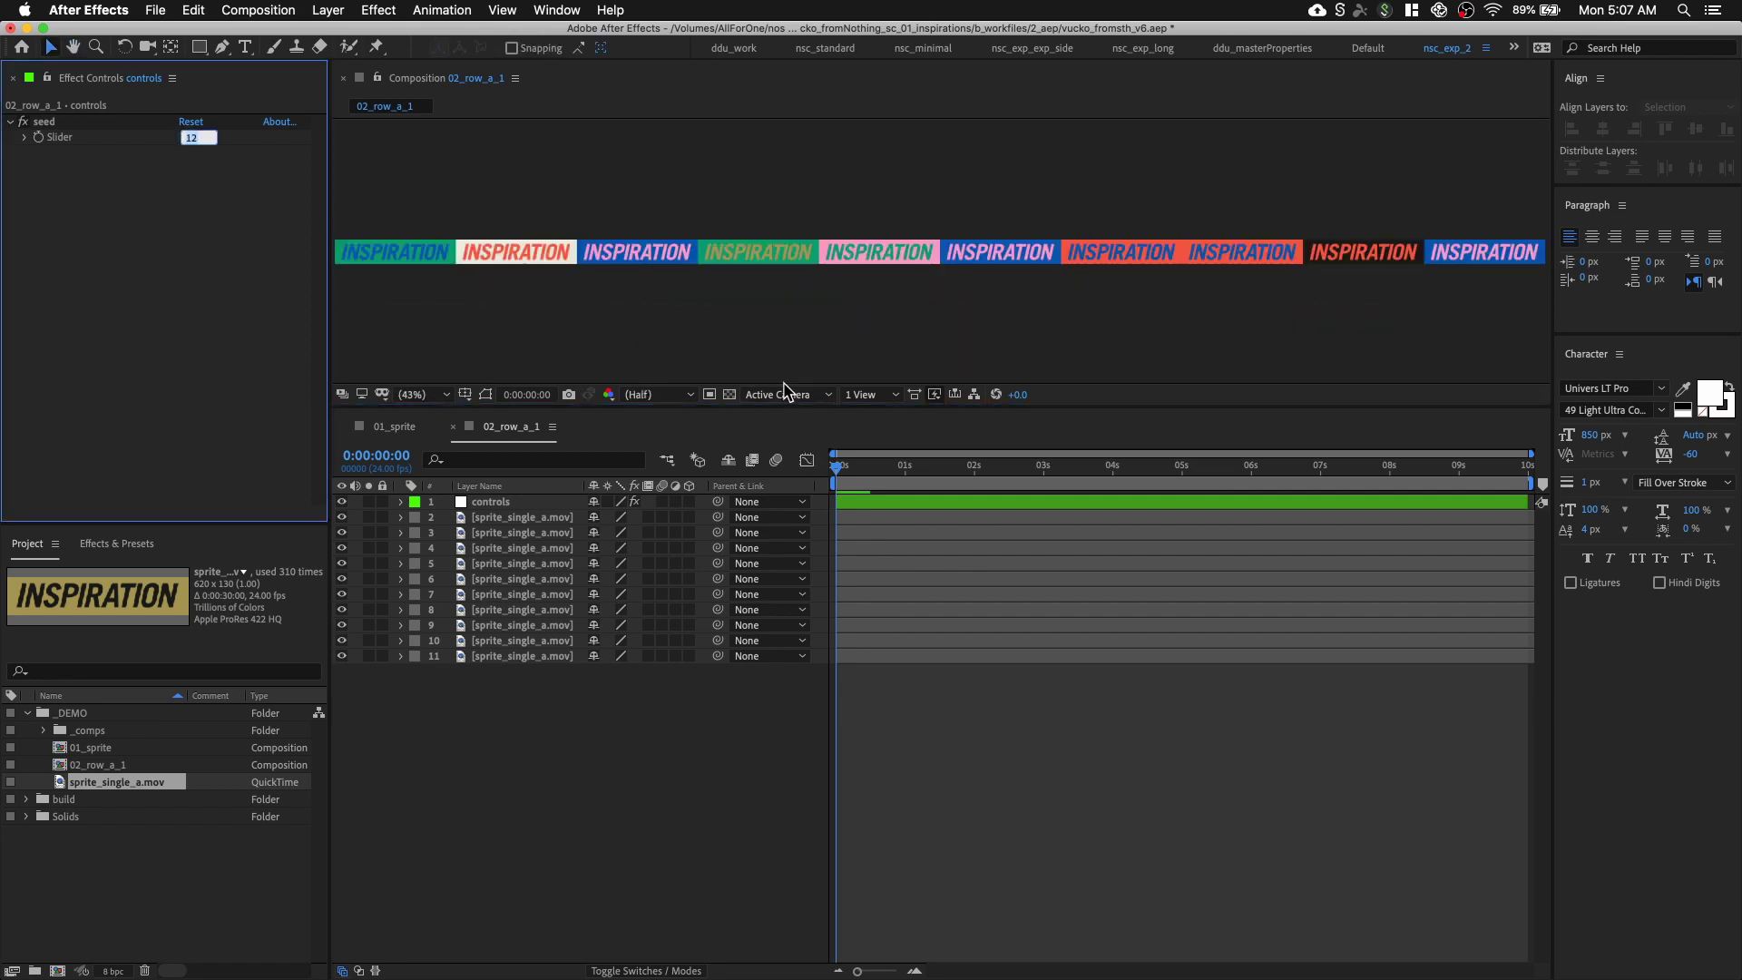
pyautogui.write('14')
pyautogui.press('Return')
pyautogui.press('Up')
pyautogui.press('Up')
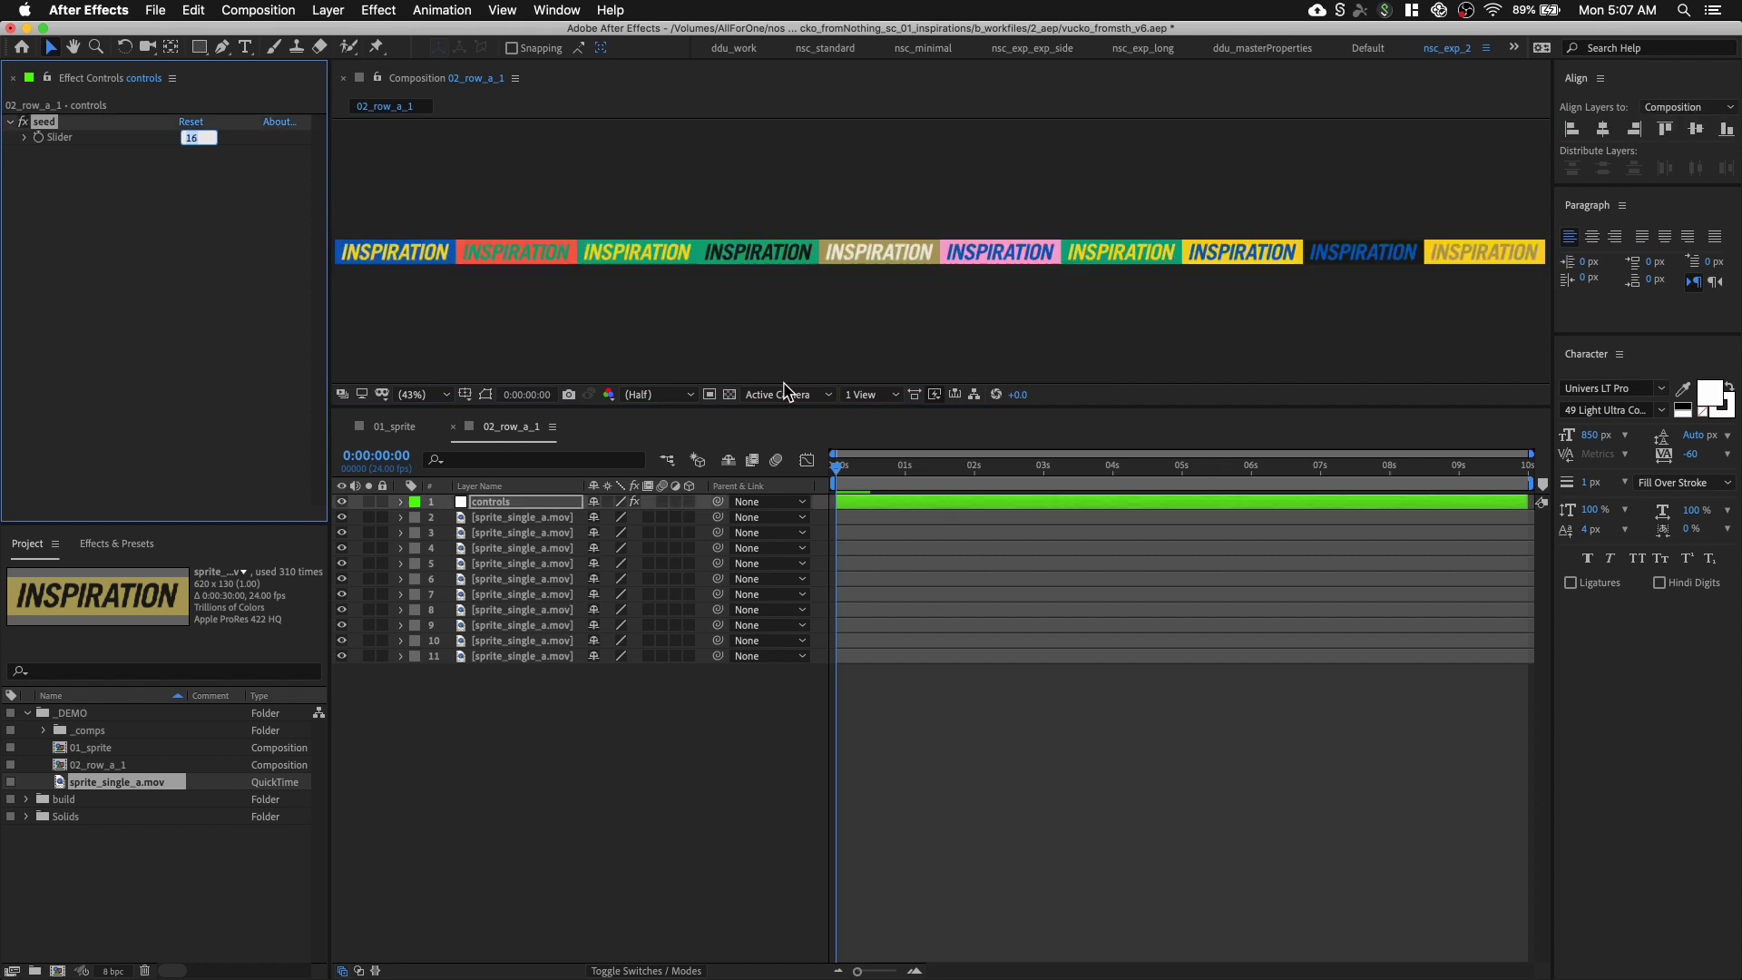
pyautogui.press('Up')
pyautogui.press('Up')
pyautogui.press('Up')
pyautogui.press('Up')
pyautogui.press('Up')
pyautogui.press('Up')
pyautogui.press('Up')
pyautogui.press('Up')
pyautogui.press('Up')
pyautogui.press('Up')
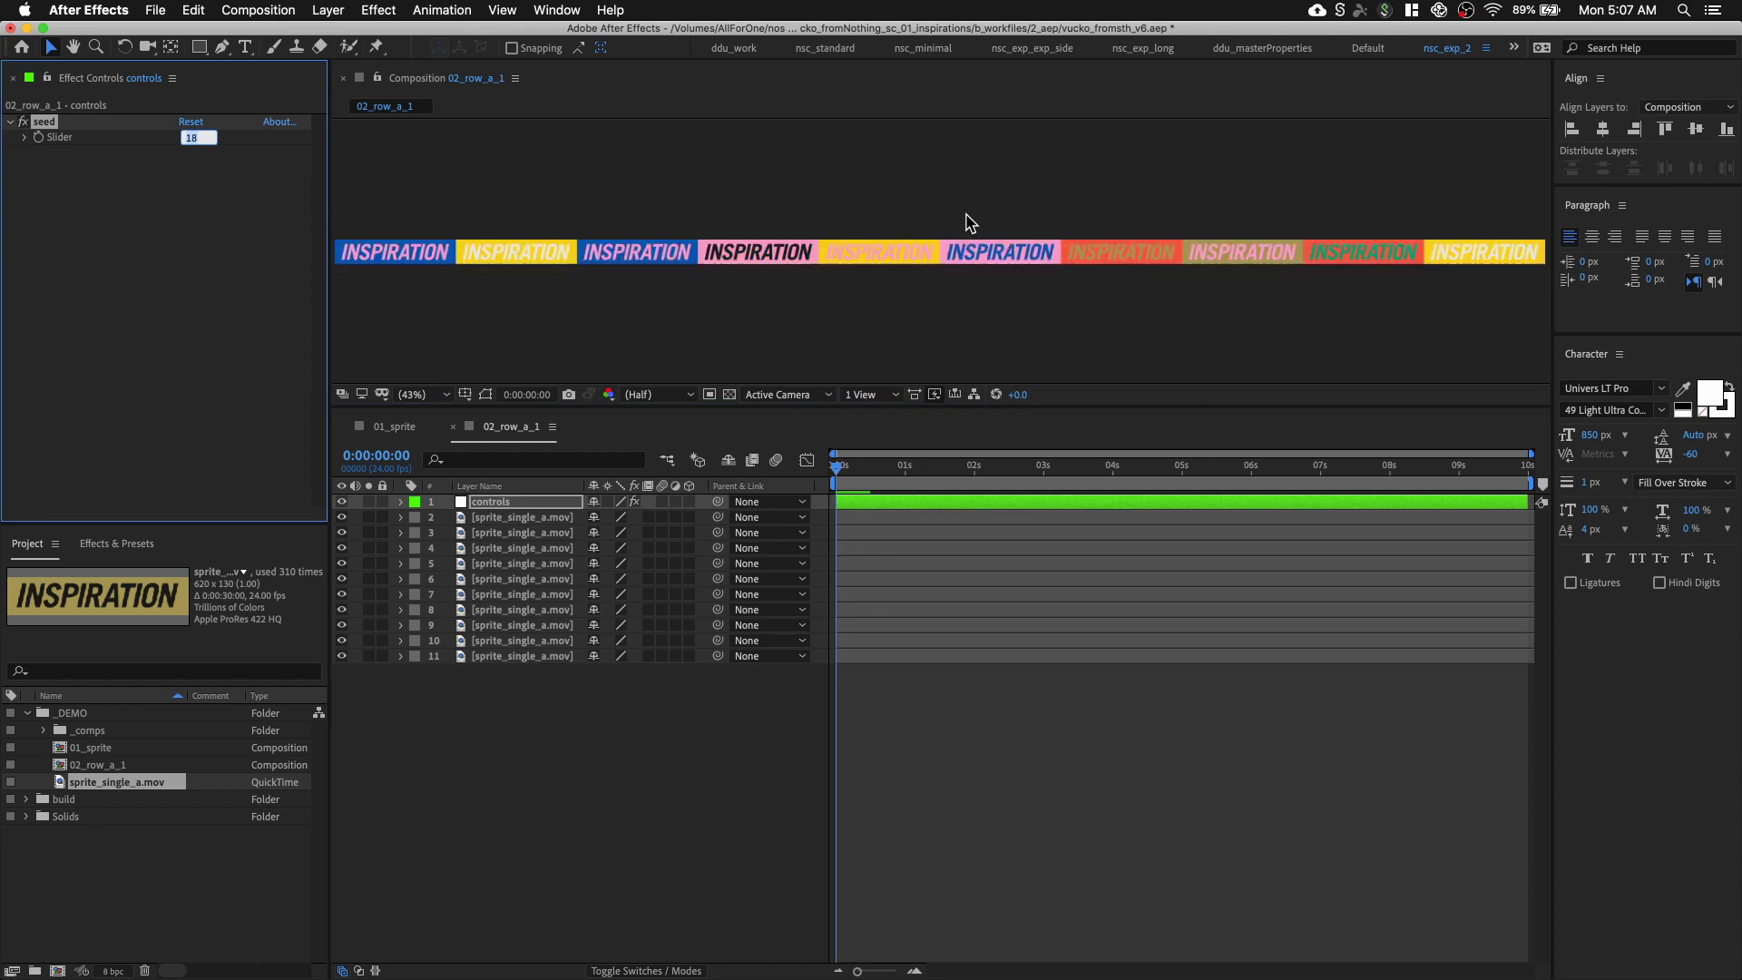
pyautogui.press('Up')
pyautogui.press('Up')
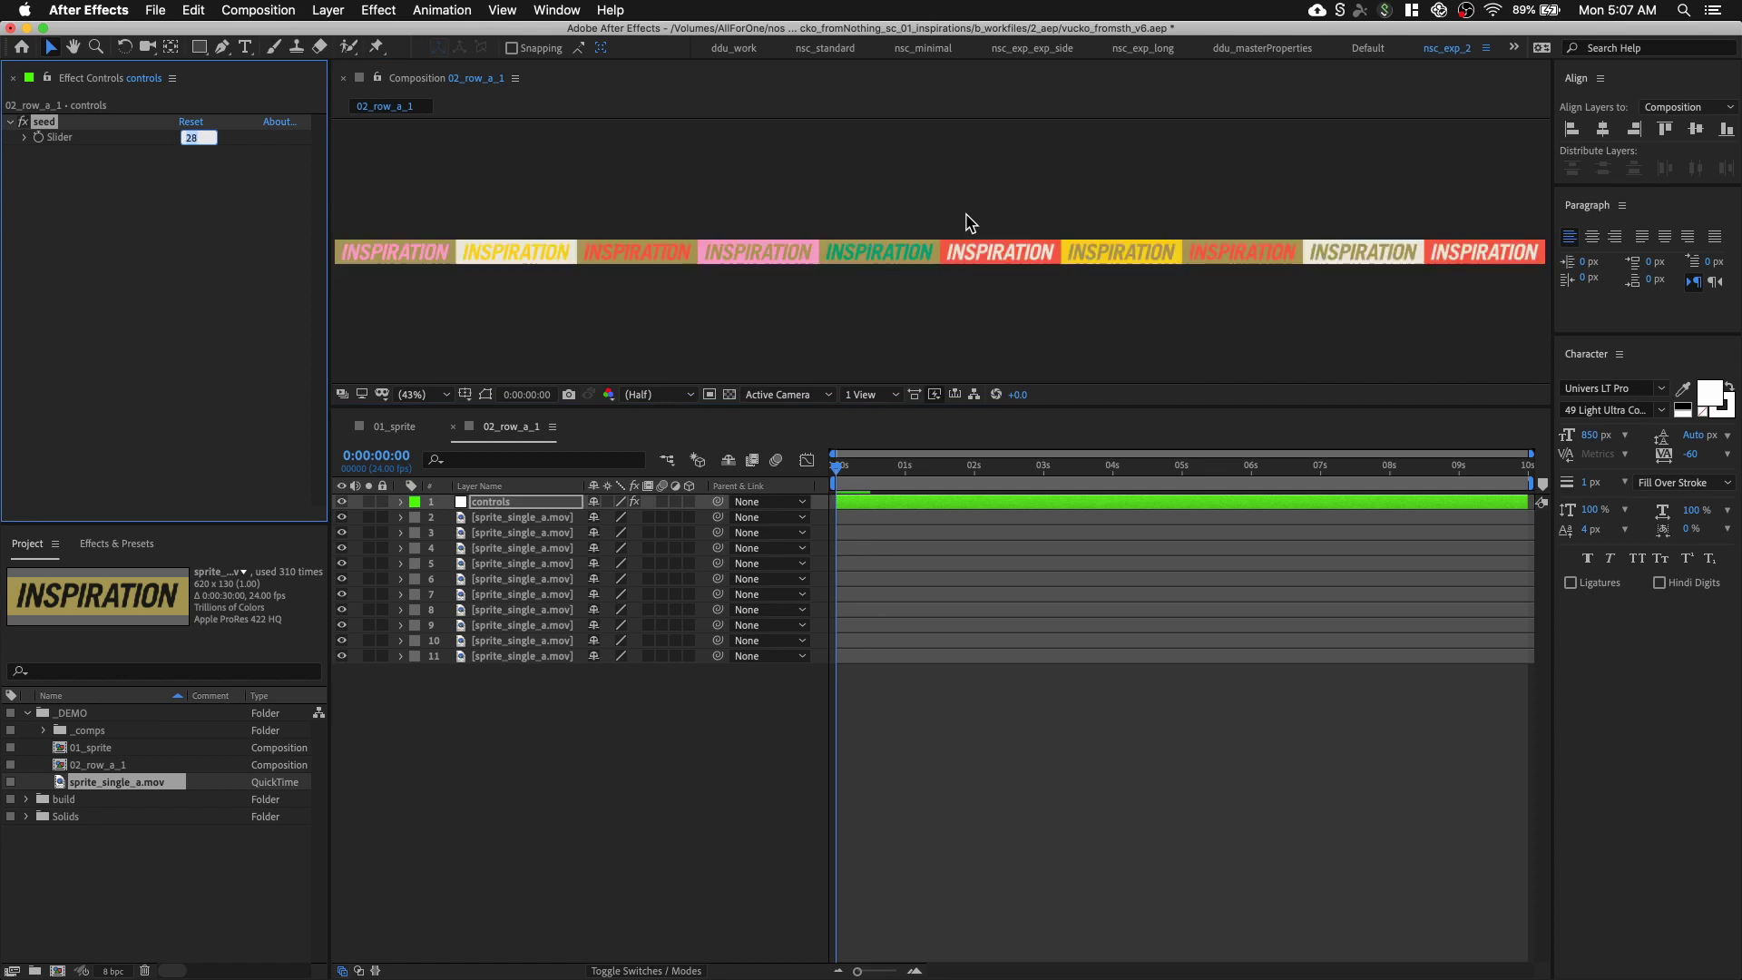
# Set the seed slider to 1 and give the project item list more height
pyautogui.write('1')
pyautogui.press('Return')
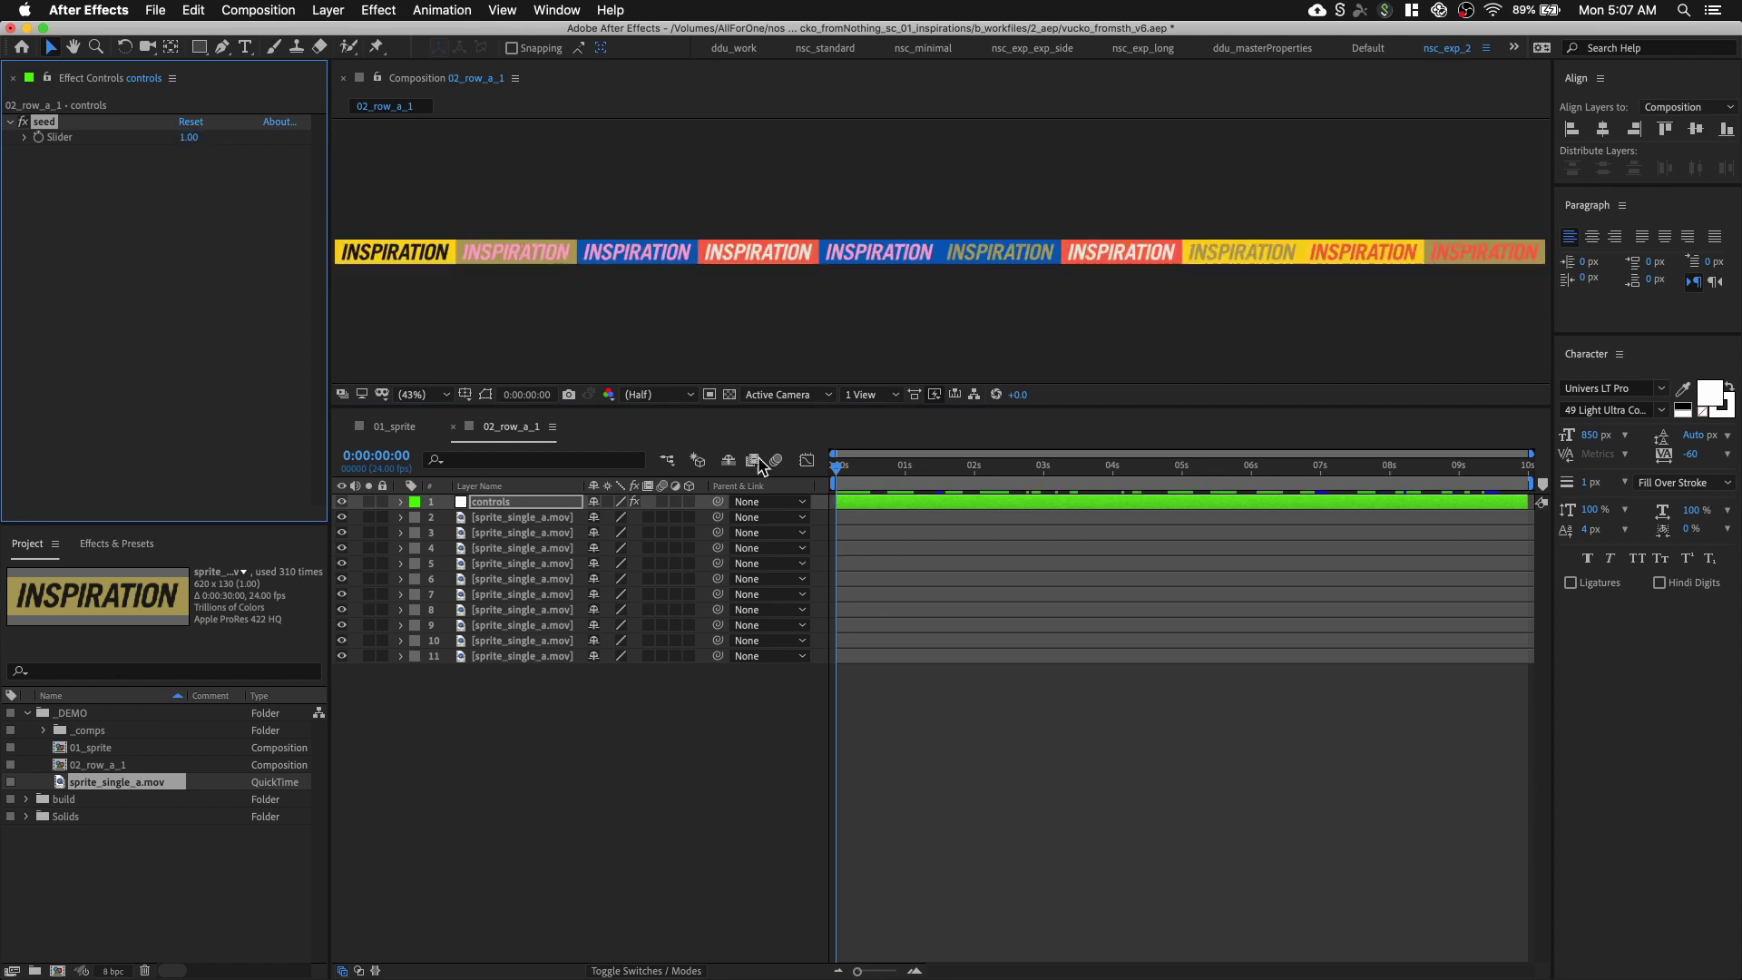
pyautogui.moveTo(203, 523); pyautogui.dragTo(203, 237)
# Duplicate the 02_row_a_1 composition six times
pyautogui.click(97, 478)
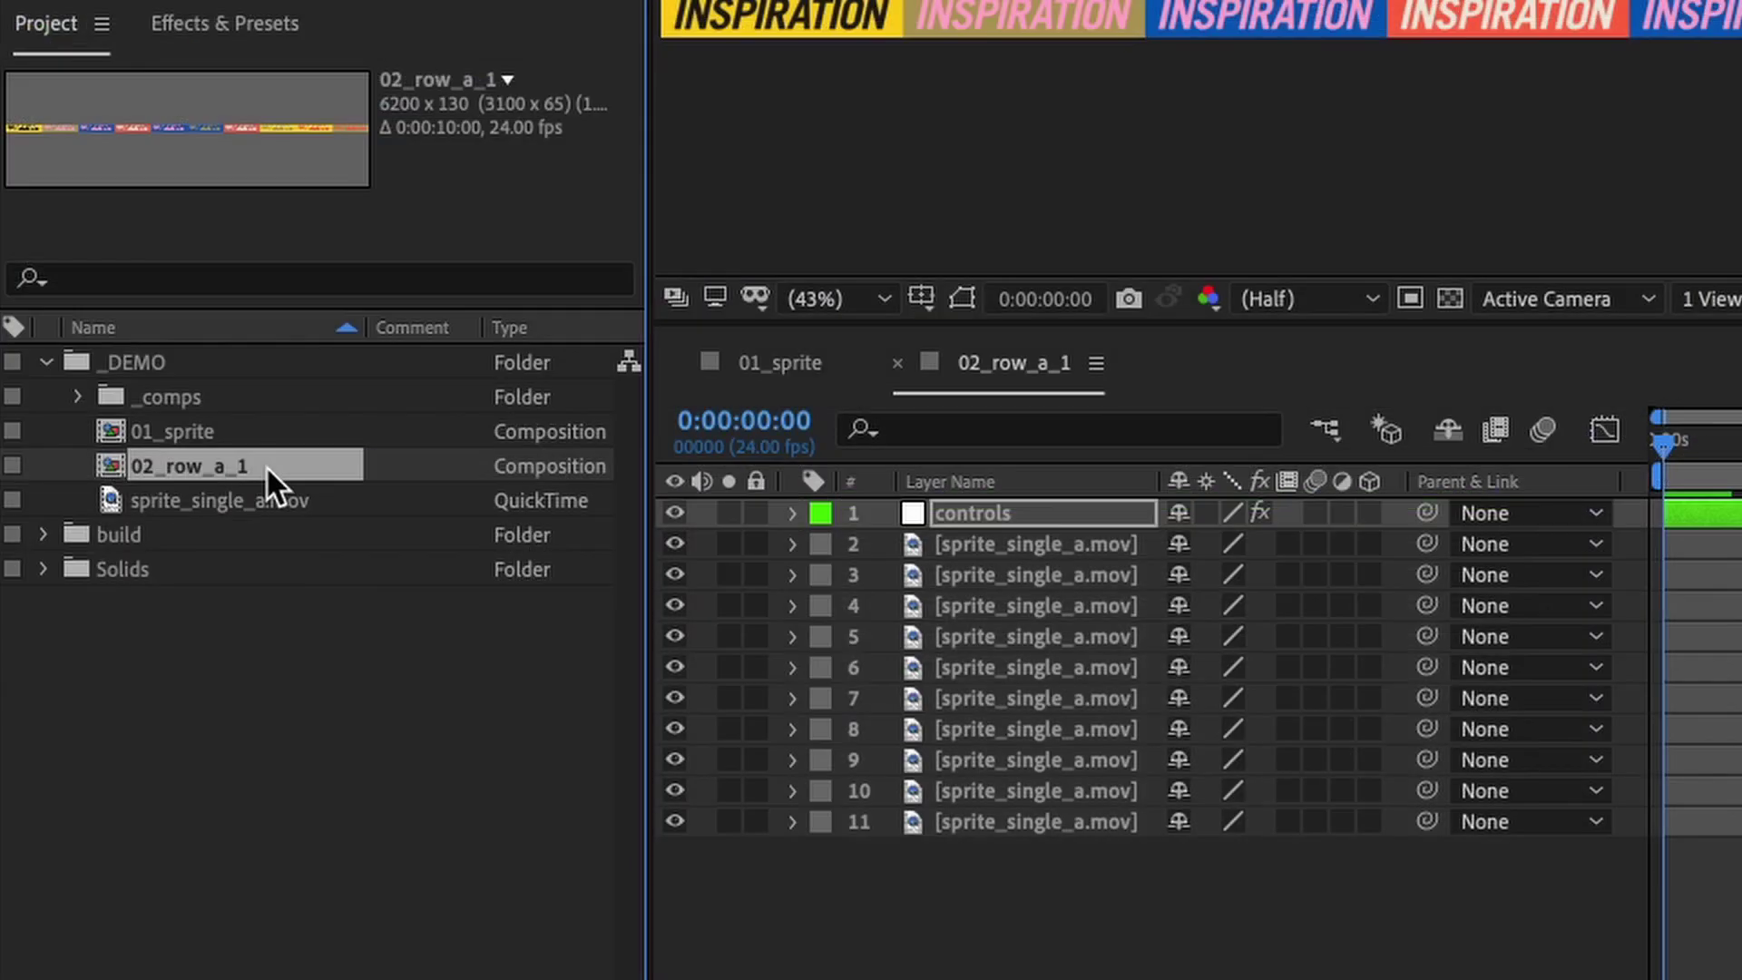
pyautogui.press('super+d')
pyautogui.press('super+d')
pyautogui.press('super+d')
pyautogui.press('super+d')
pyautogui.press('super+d')
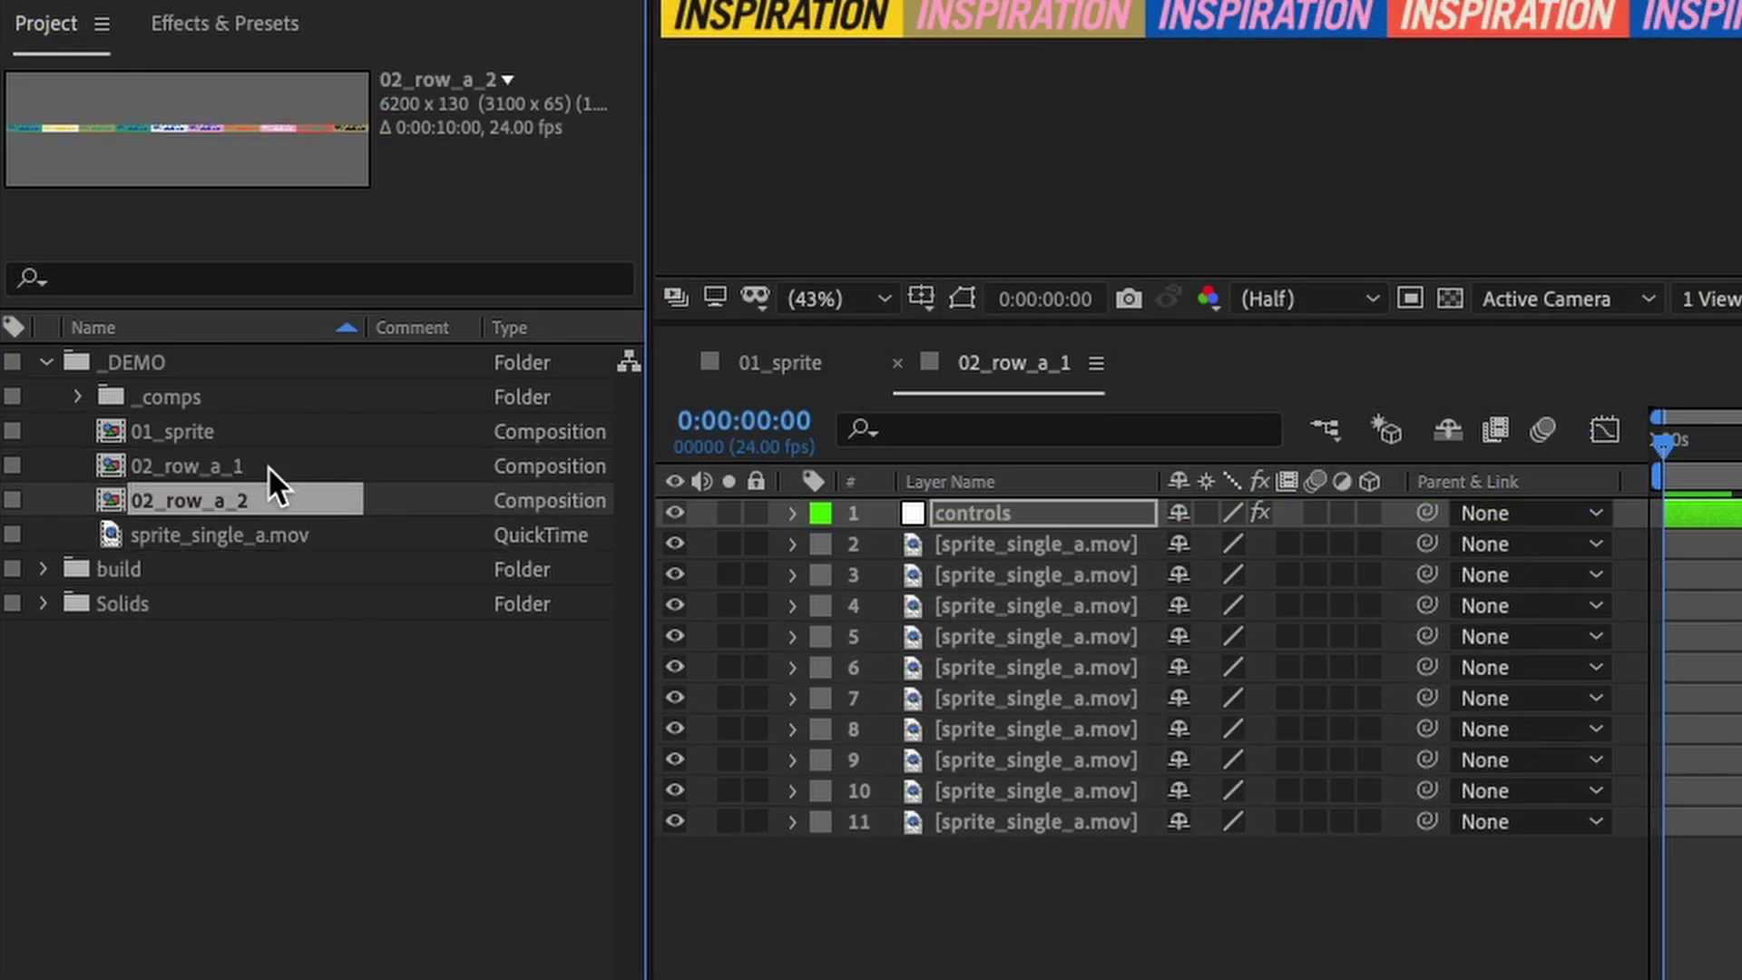
pyautogui.press('super+d')
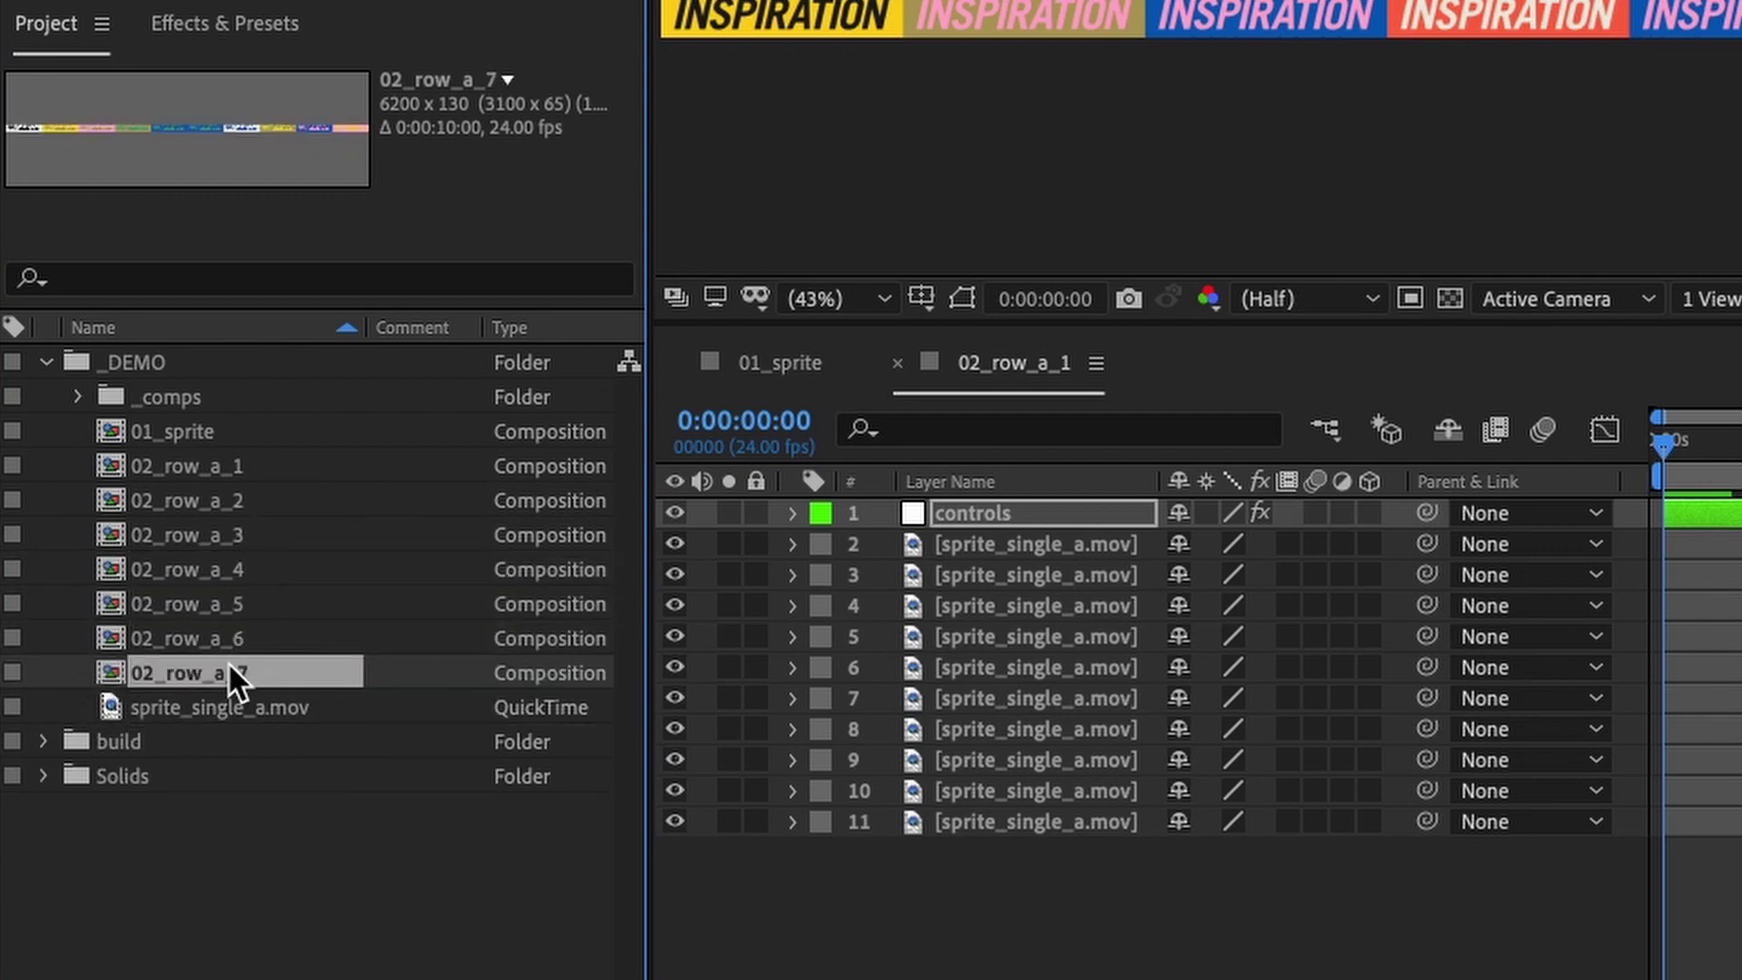
# Compare compositions 02_row_a_7 and 02_row_a_6, and set the seed slider in 02_row_a_6 to 85
pyautogui.doubleClick(233, 672)
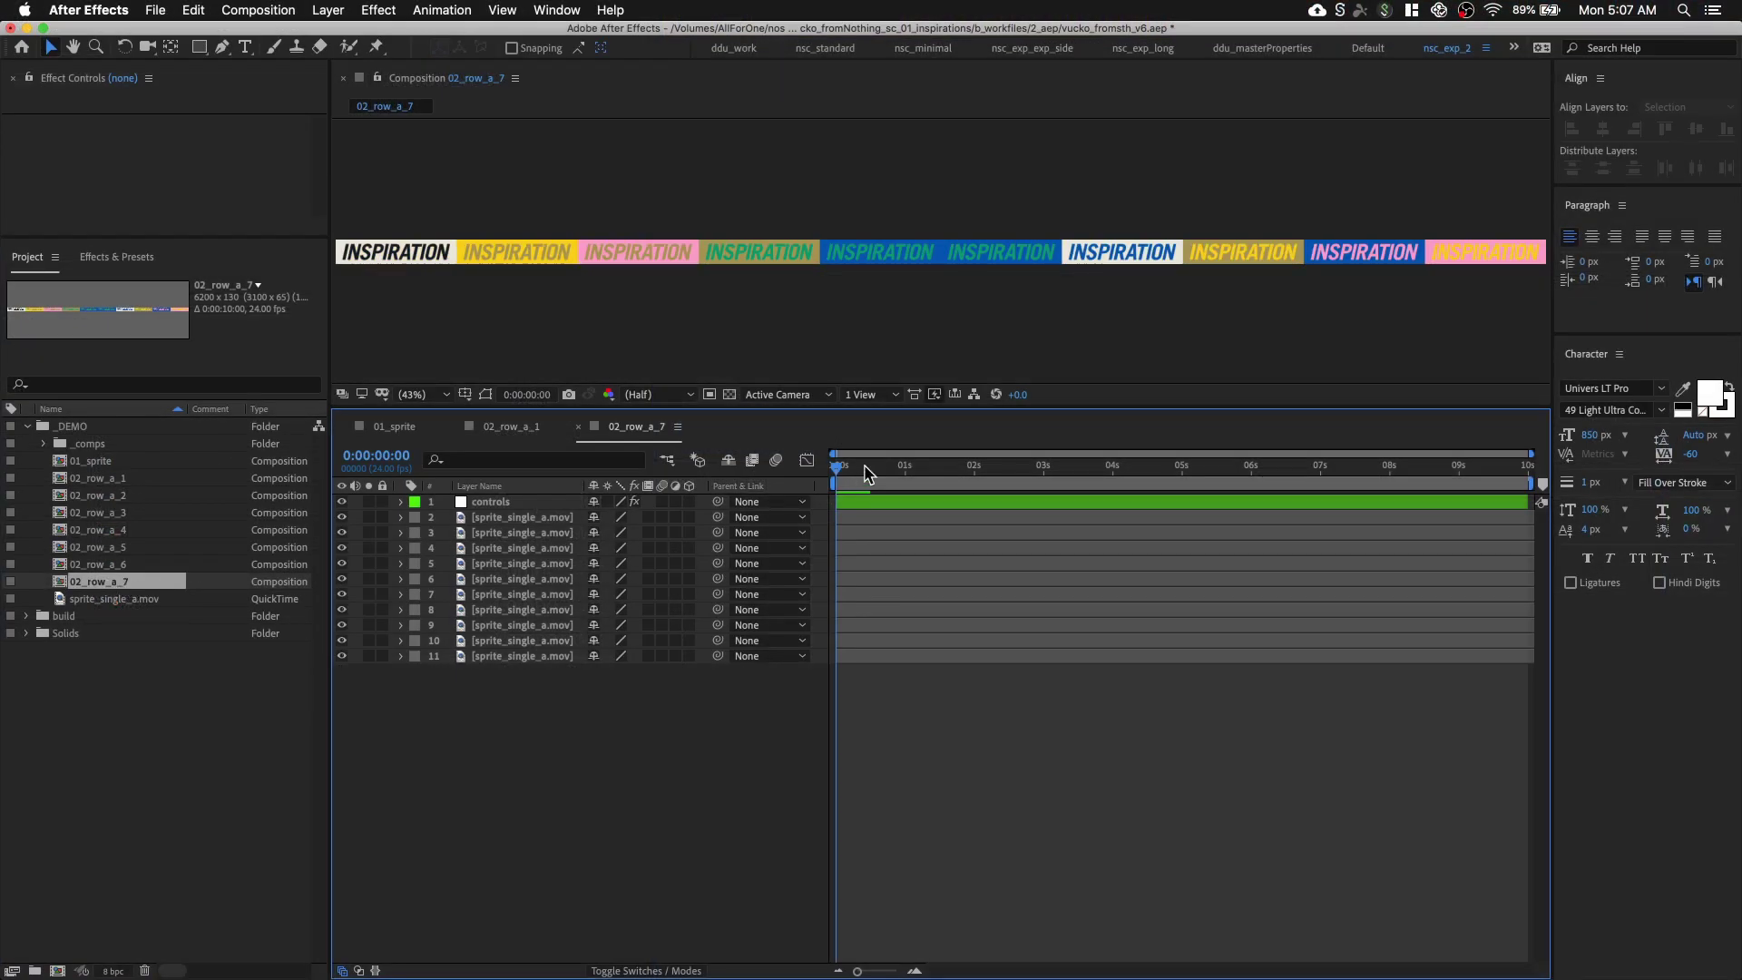
pyautogui.doubleClick(104, 566)
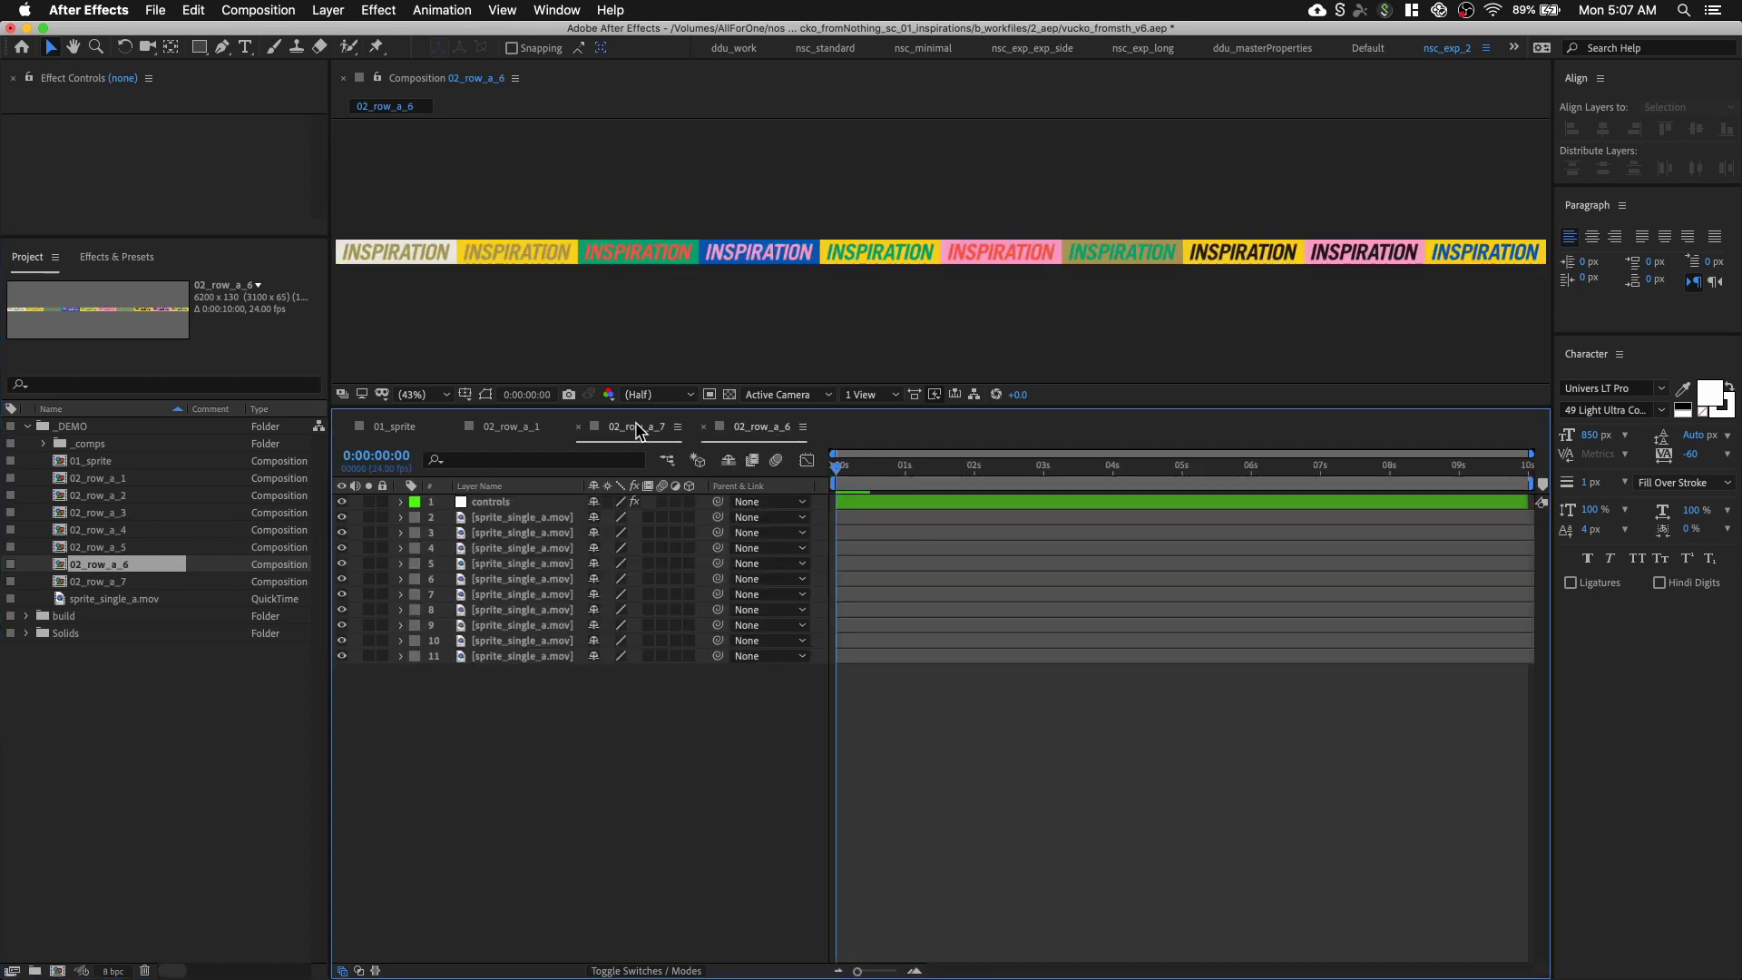
pyautogui.click(641, 428)
pyautogui.click(733, 430)
pyautogui.click(505, 501)
pyautogui.moveTo(191, 137); pyautogui.dragTo(276, 142)
# Duplicate the 02_row_a_7 composition, rename the copy 02_row_b_1 and open it
pyautogui.click(153, 581)
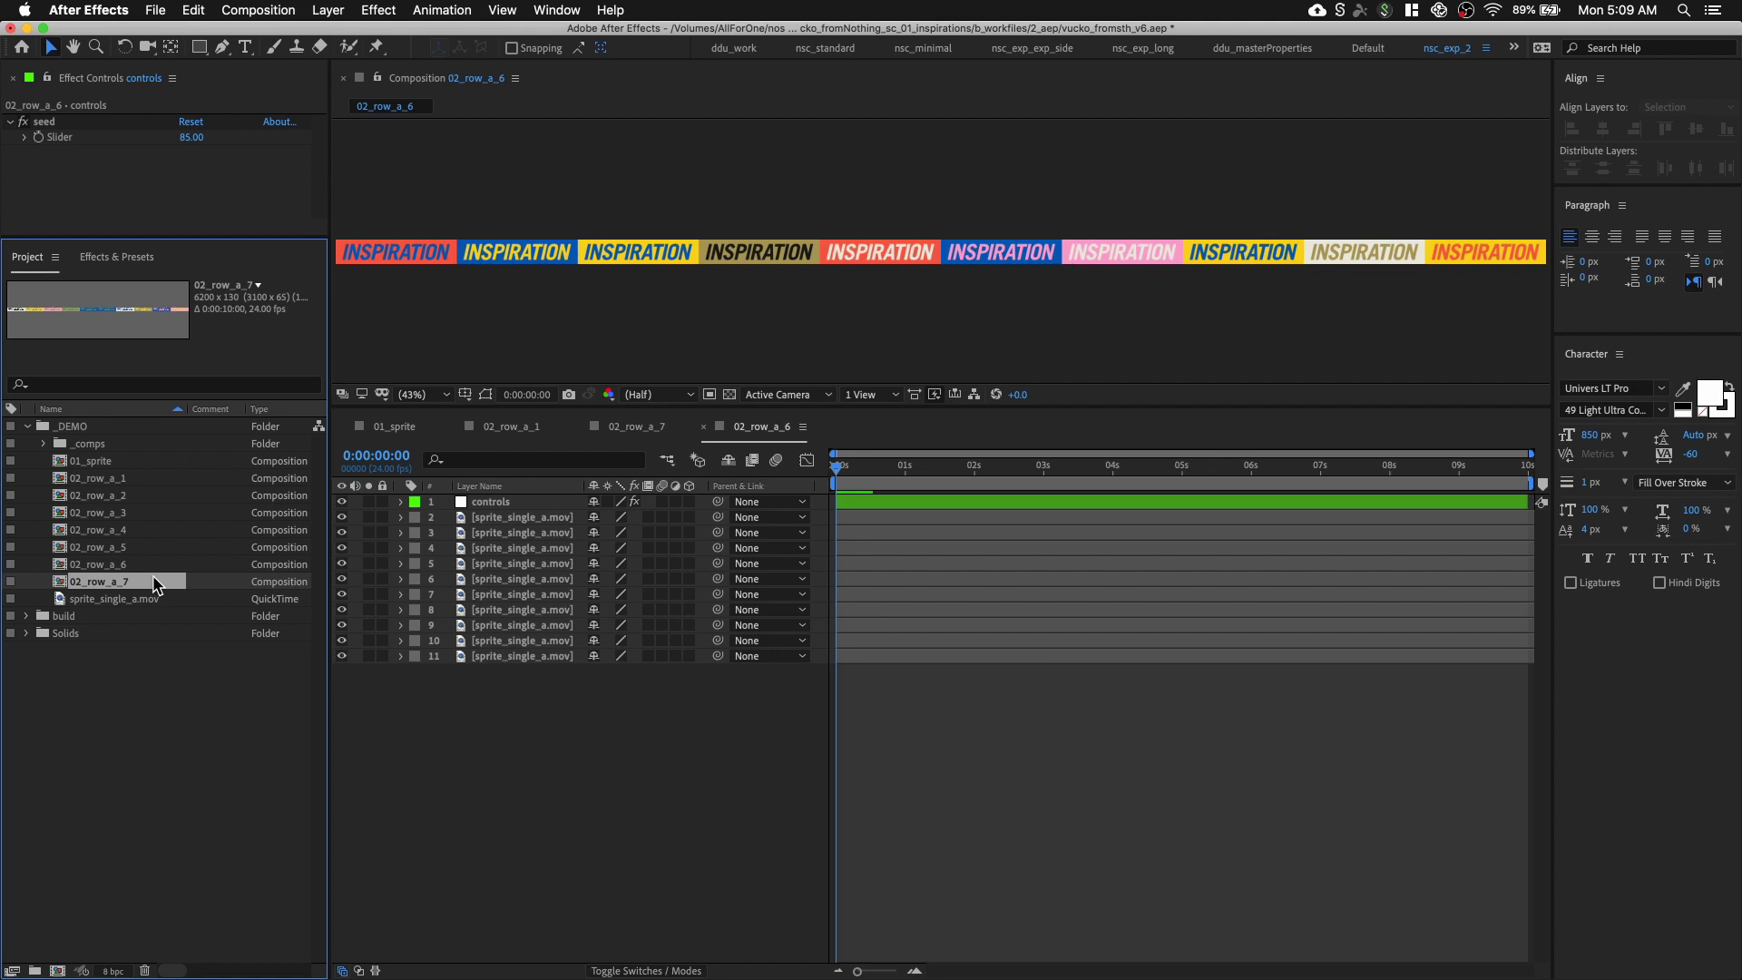
pyautogui.press('super+d')
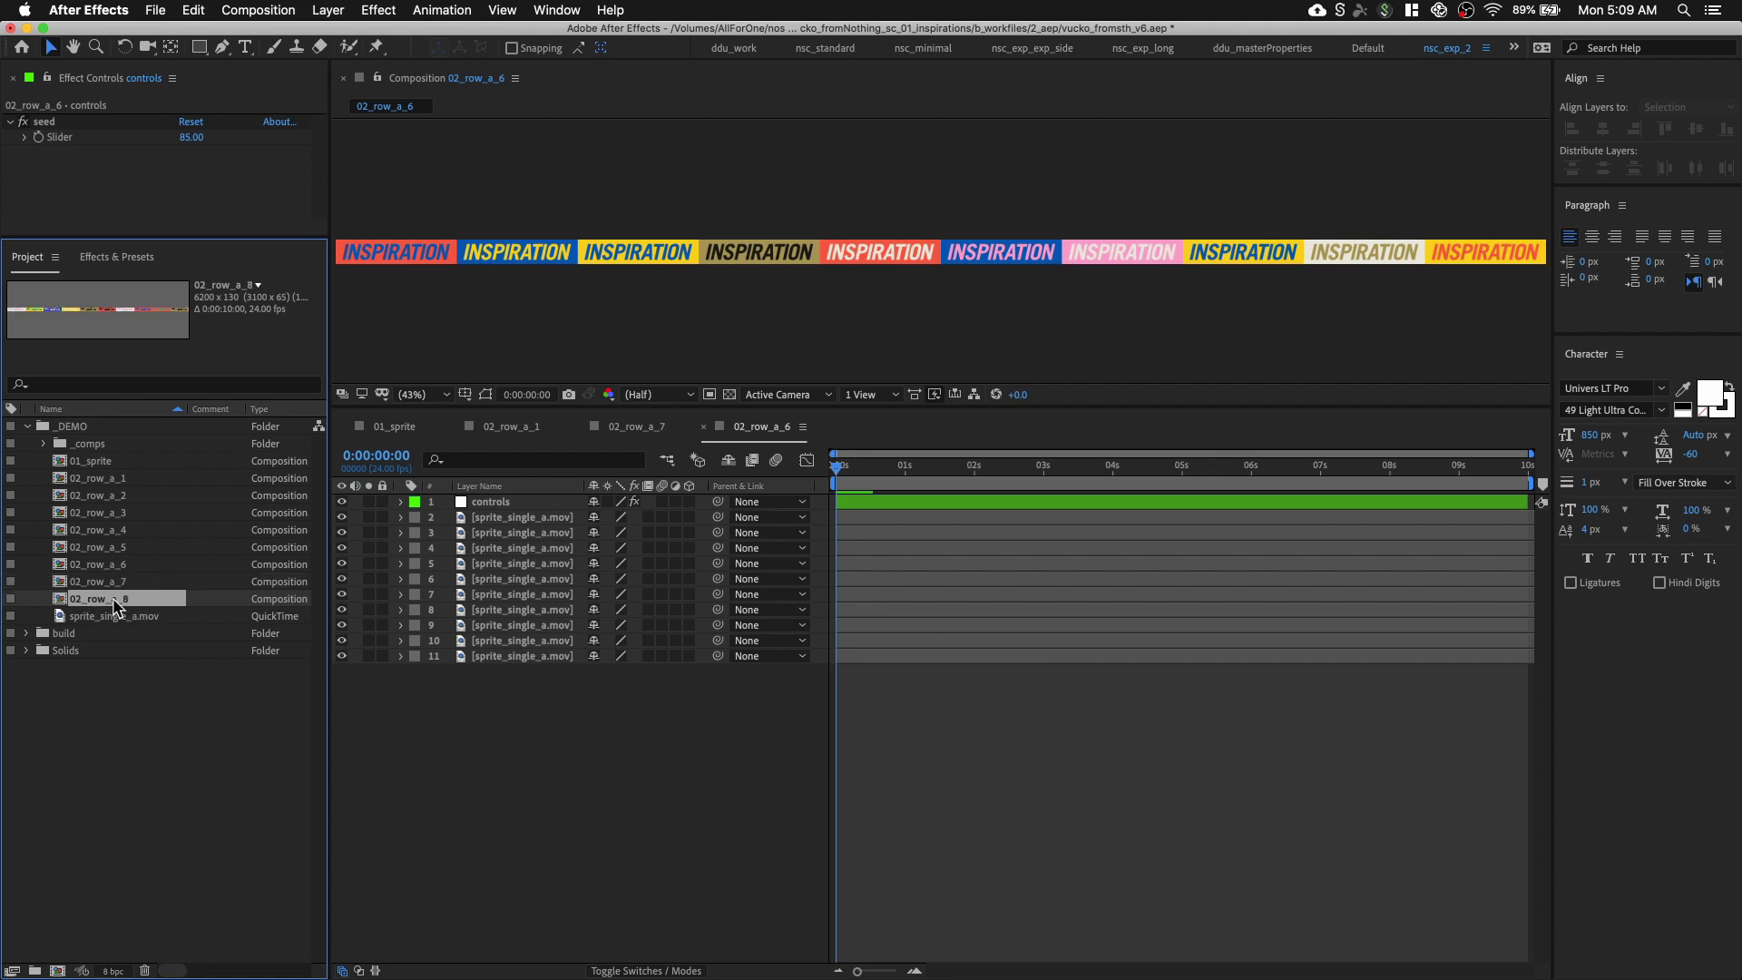
pyautogui.press('Return')
pyautogui.press('Right')
pyautogui.press('BackSpace')
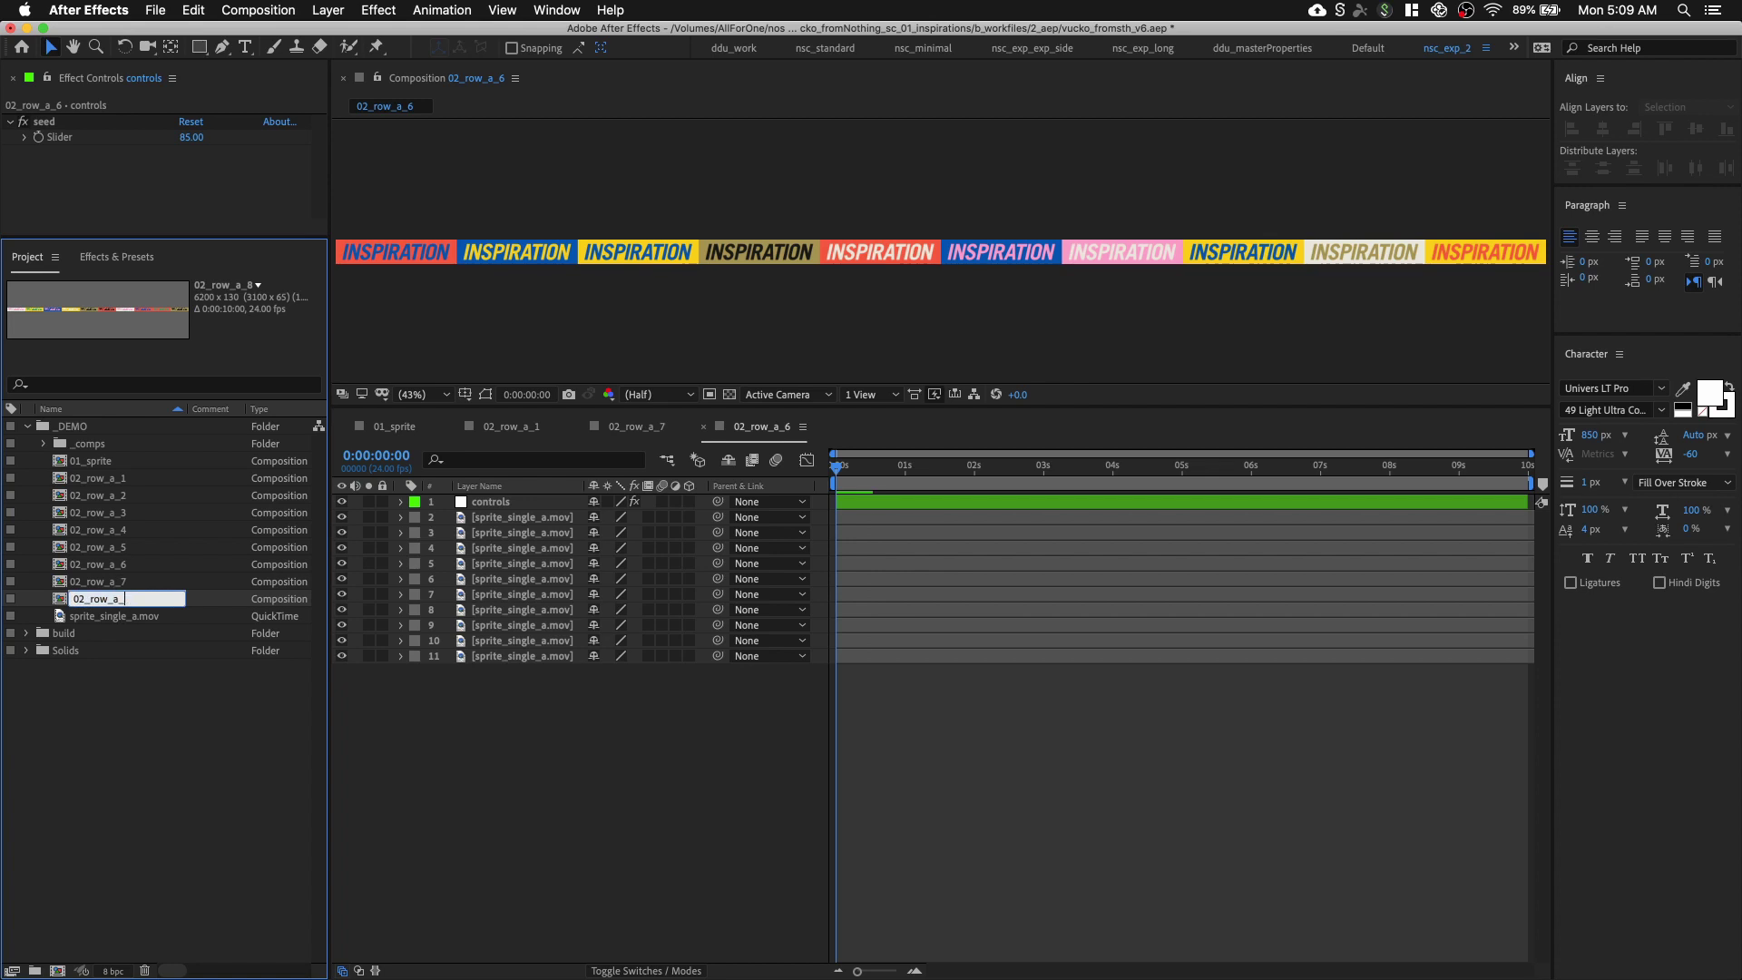
pyautogui.write('b_1')
pyautogui.press('Return')
pyautogui.doubleClick(125, 604)
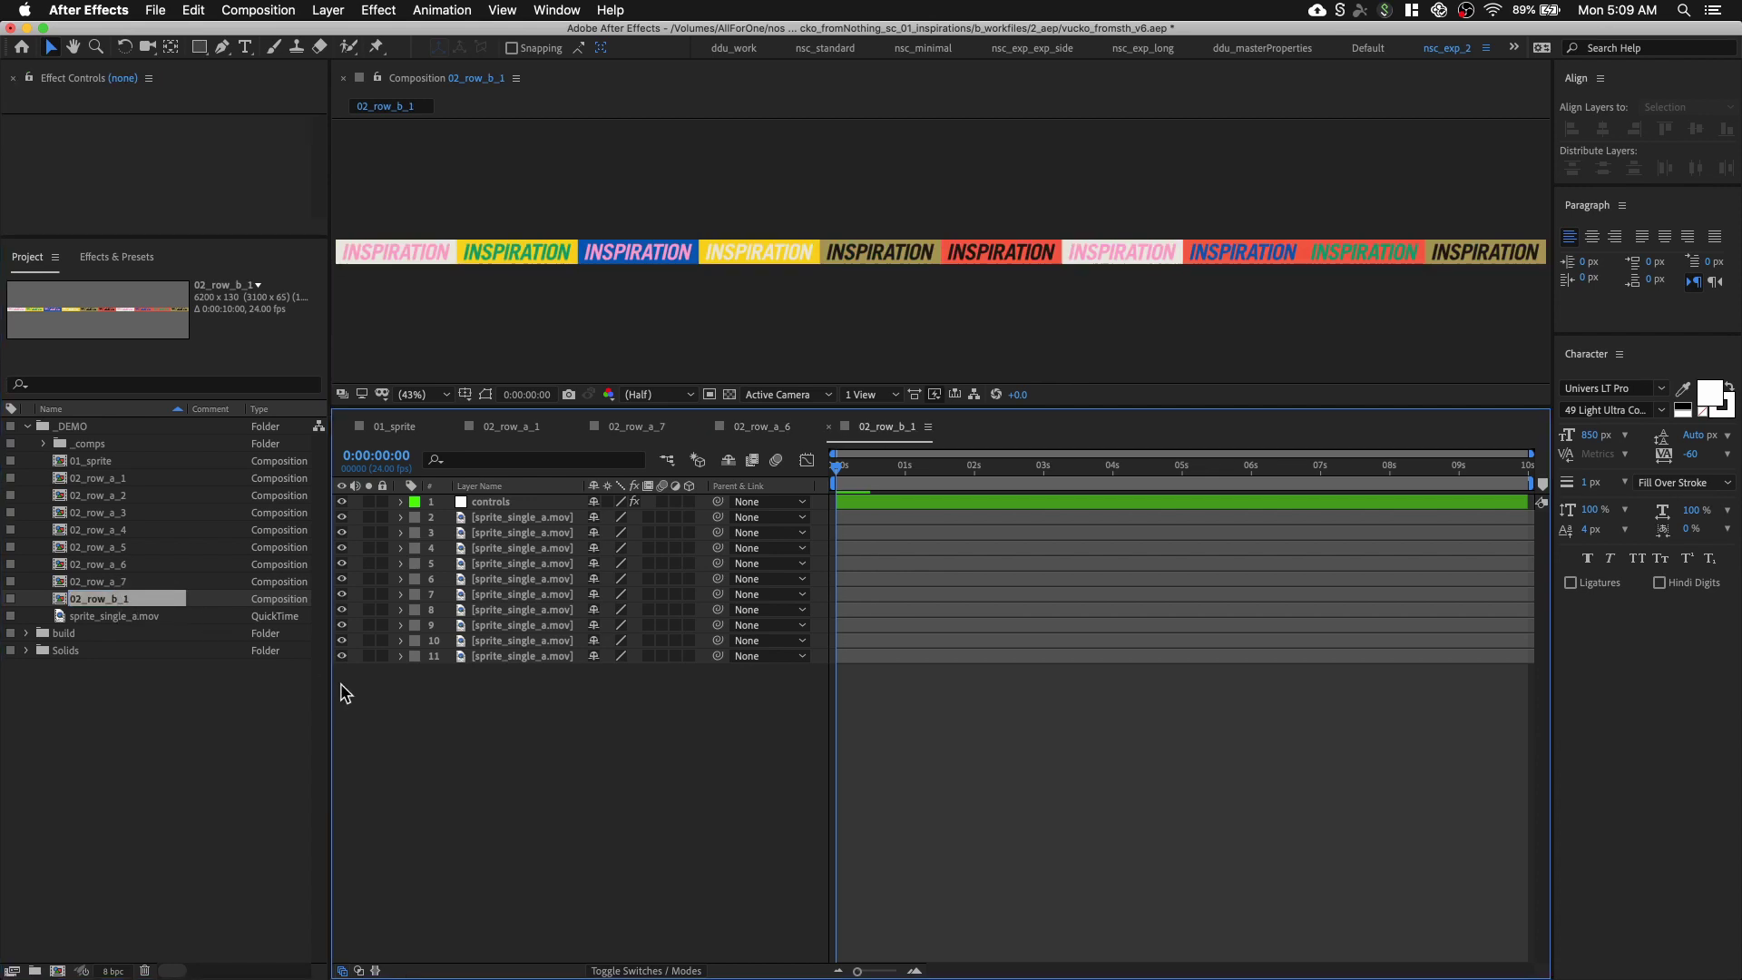
# Duplicate all ten sprite layers, stack the copies together directly below controls and label them Yellow
pyautogui.moveTo(535, 744); pyautogui.dragTo(543, 519)
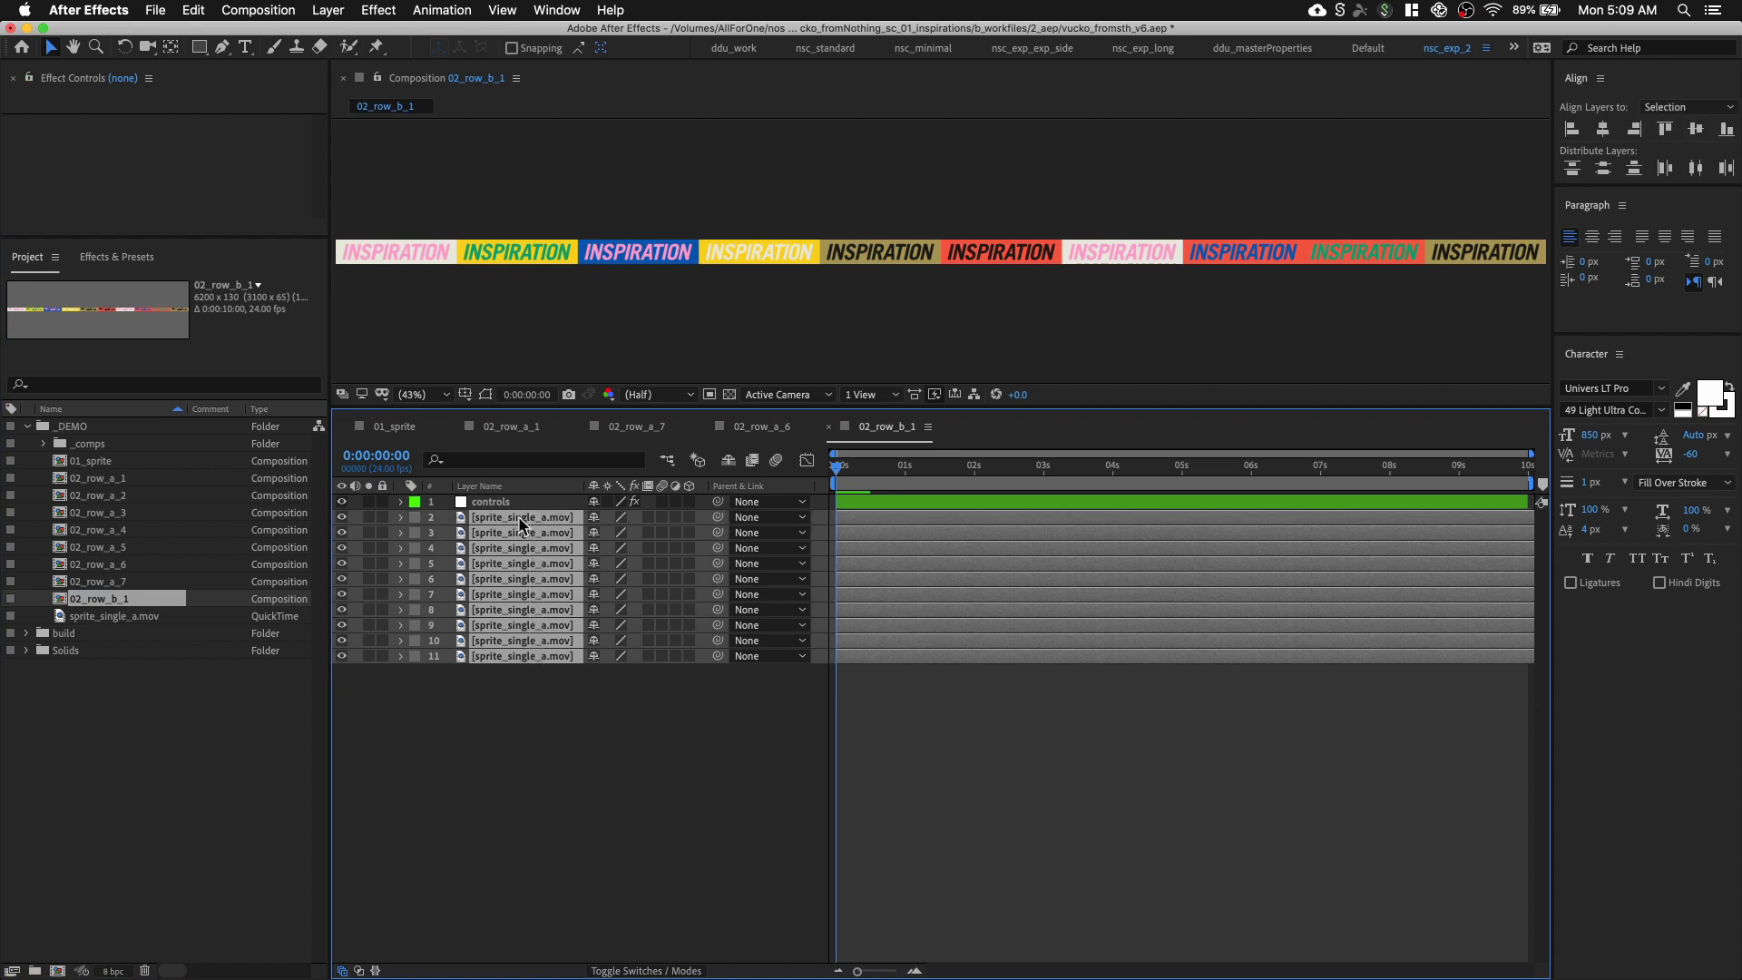
pyautogui.hotkey('ctrl', 'd')
pyautogui.moveTo(497, 620); pyautogui.dragTo(512, 532)
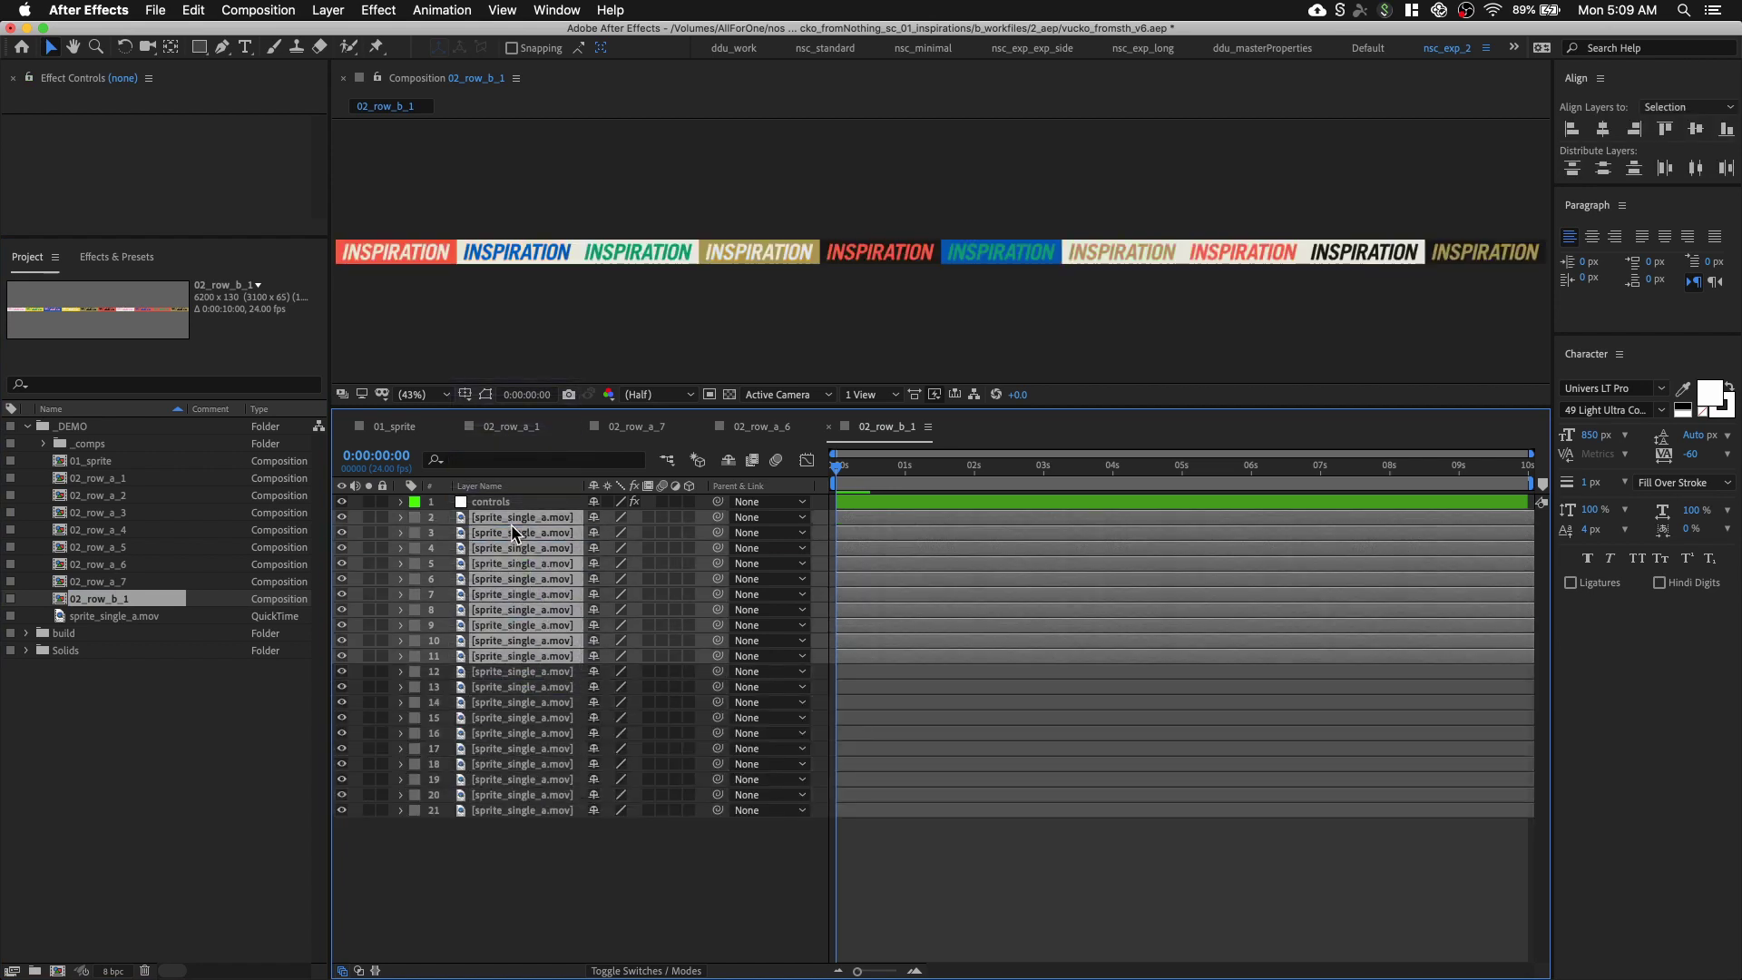
pyautogui.click(416, 656)
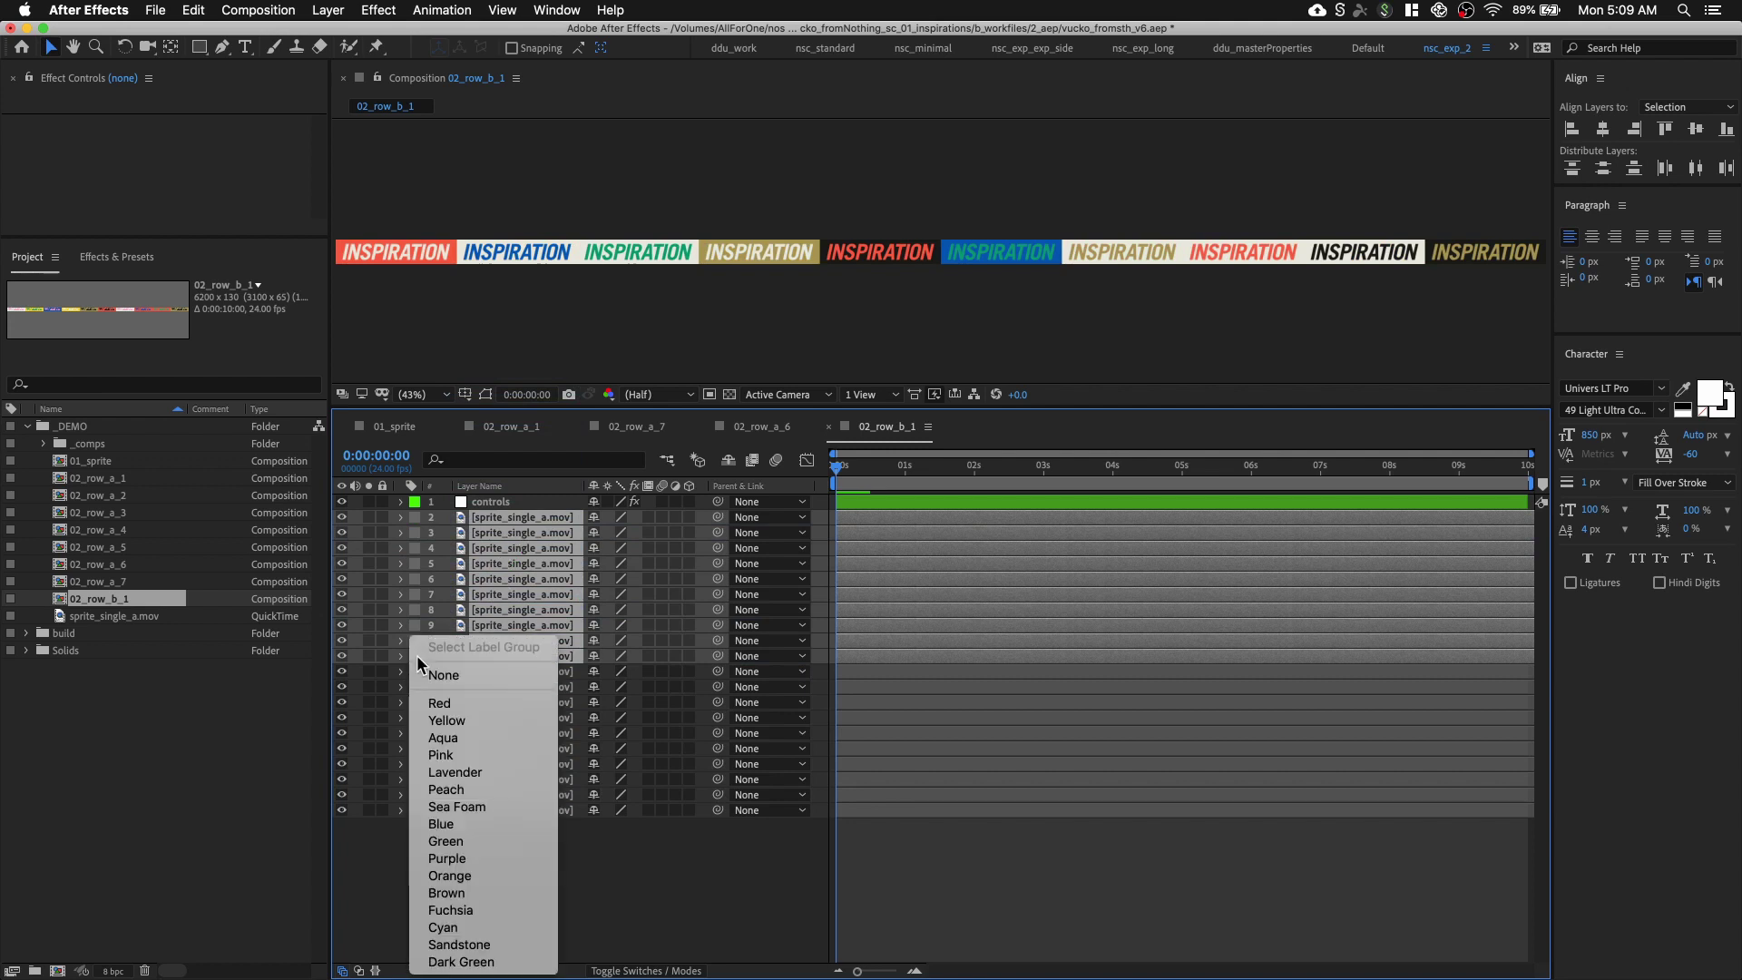
pyautogui.click(444, 721)
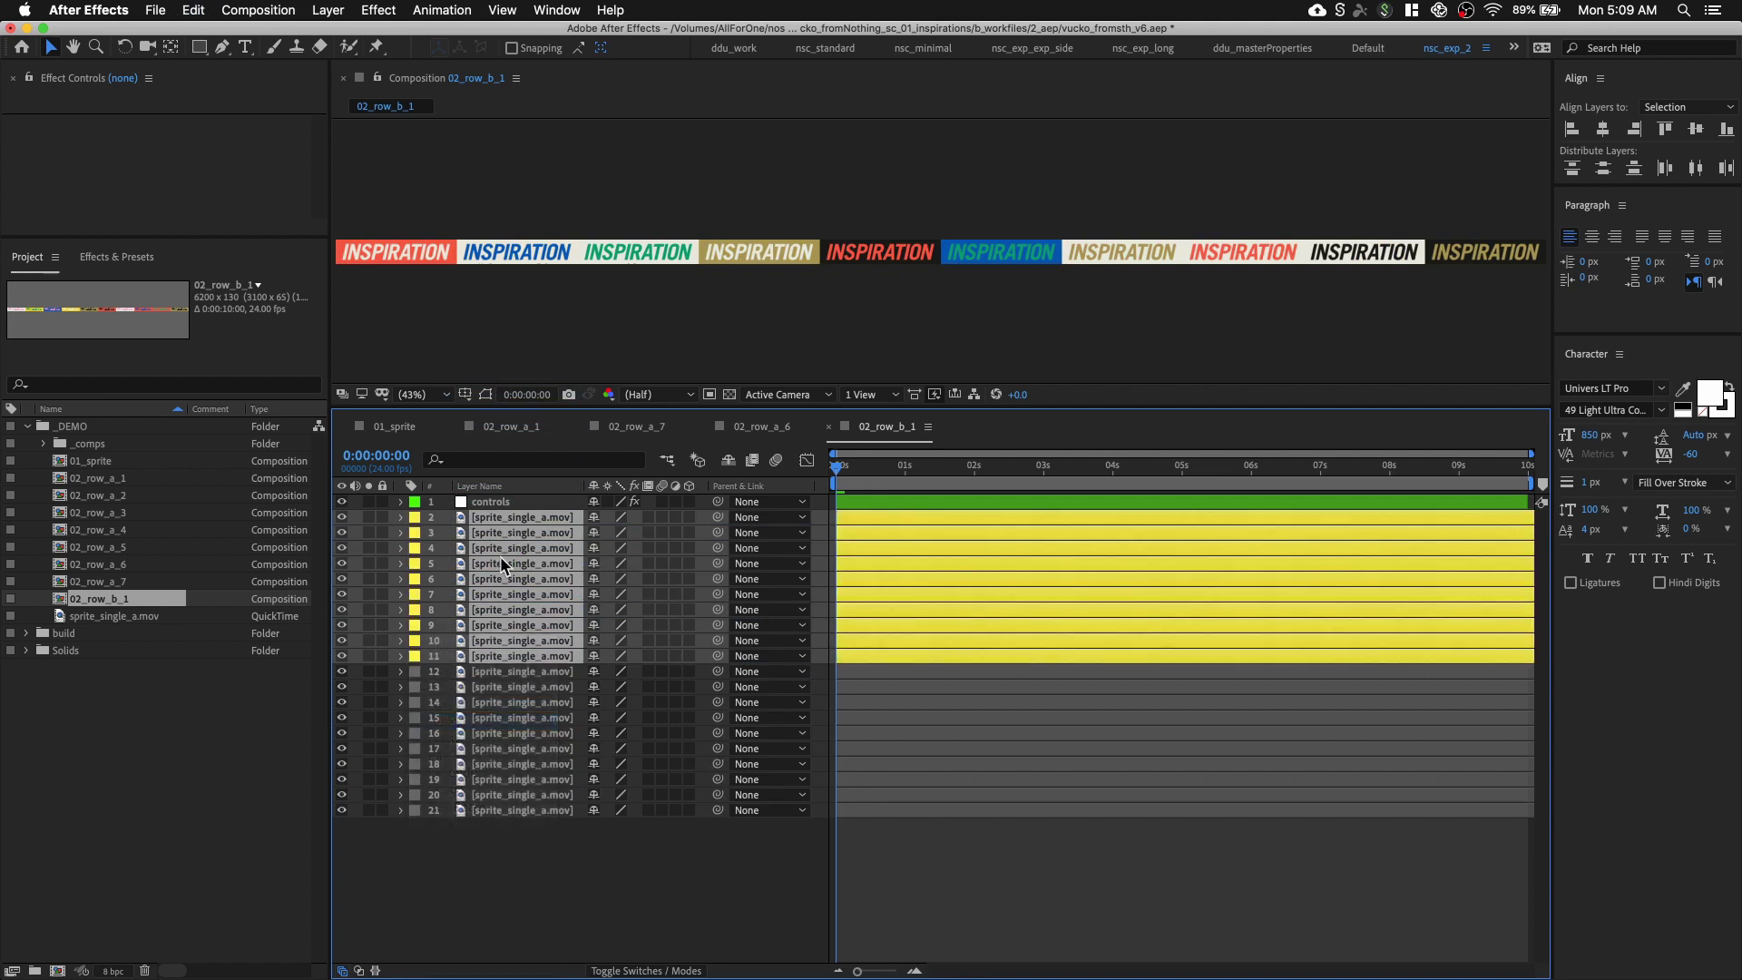
# Add a null object named aux_y to 02_row_b_1 and reveal its Position property
pyautogui.click(511, 503)
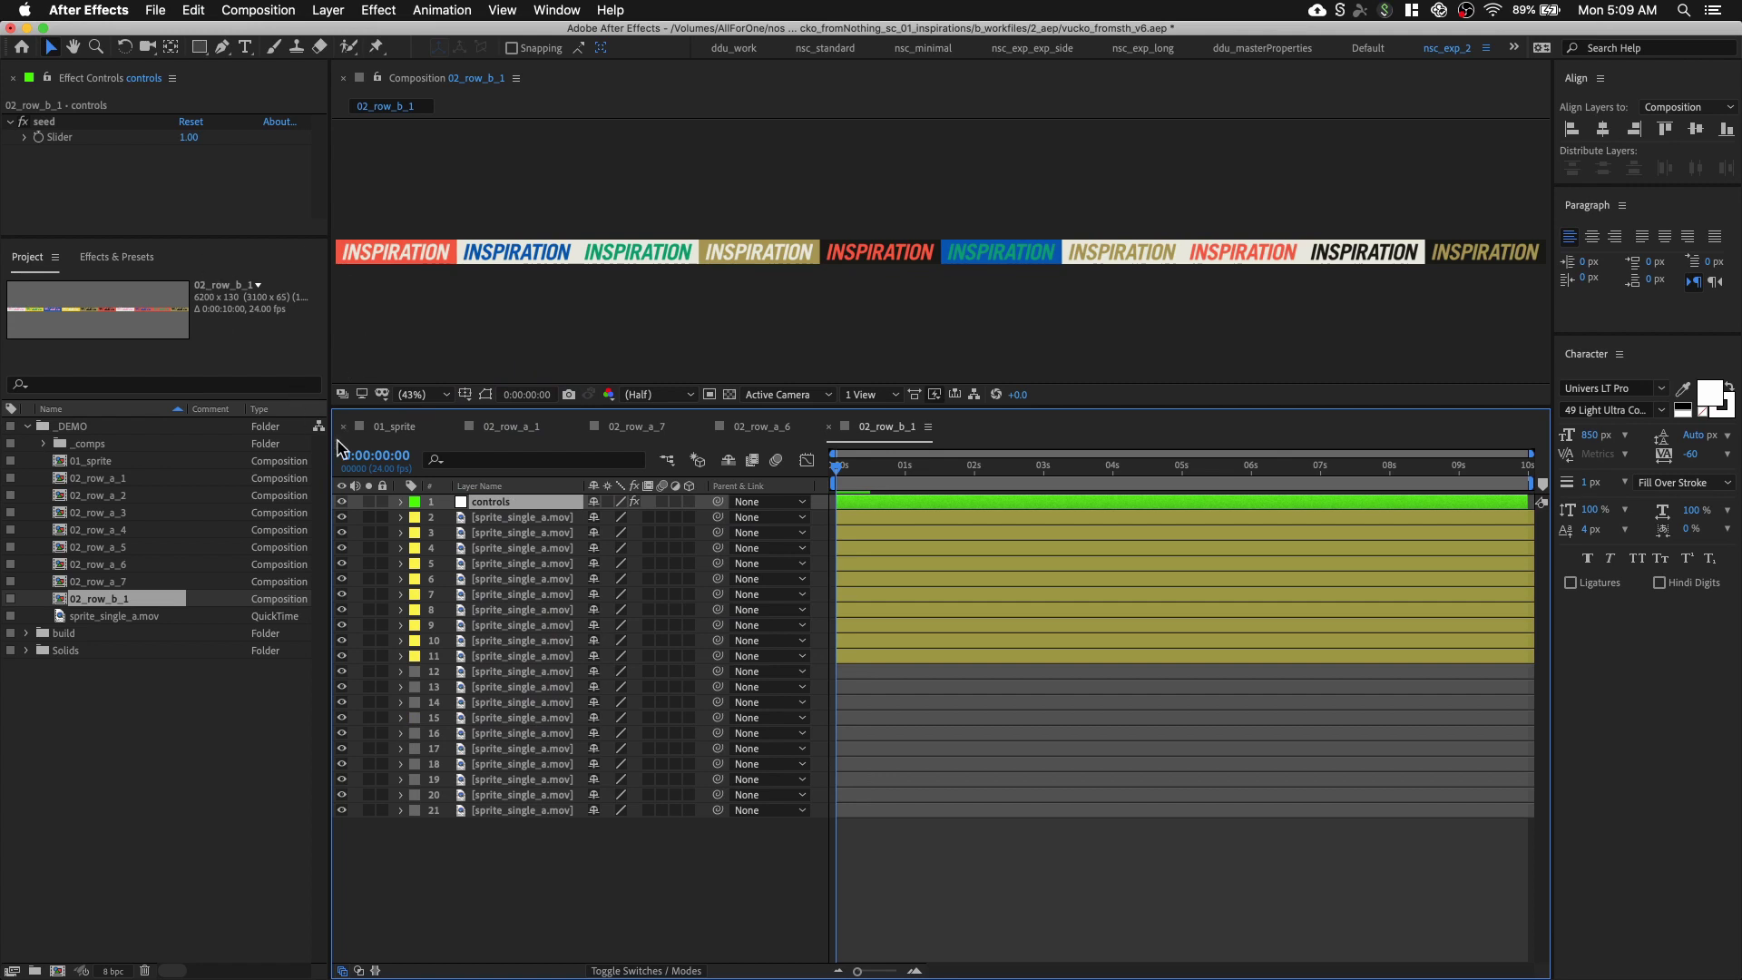
pyautogui.rightClick(596, 850)
pyautogui.moveTo(698, 780)
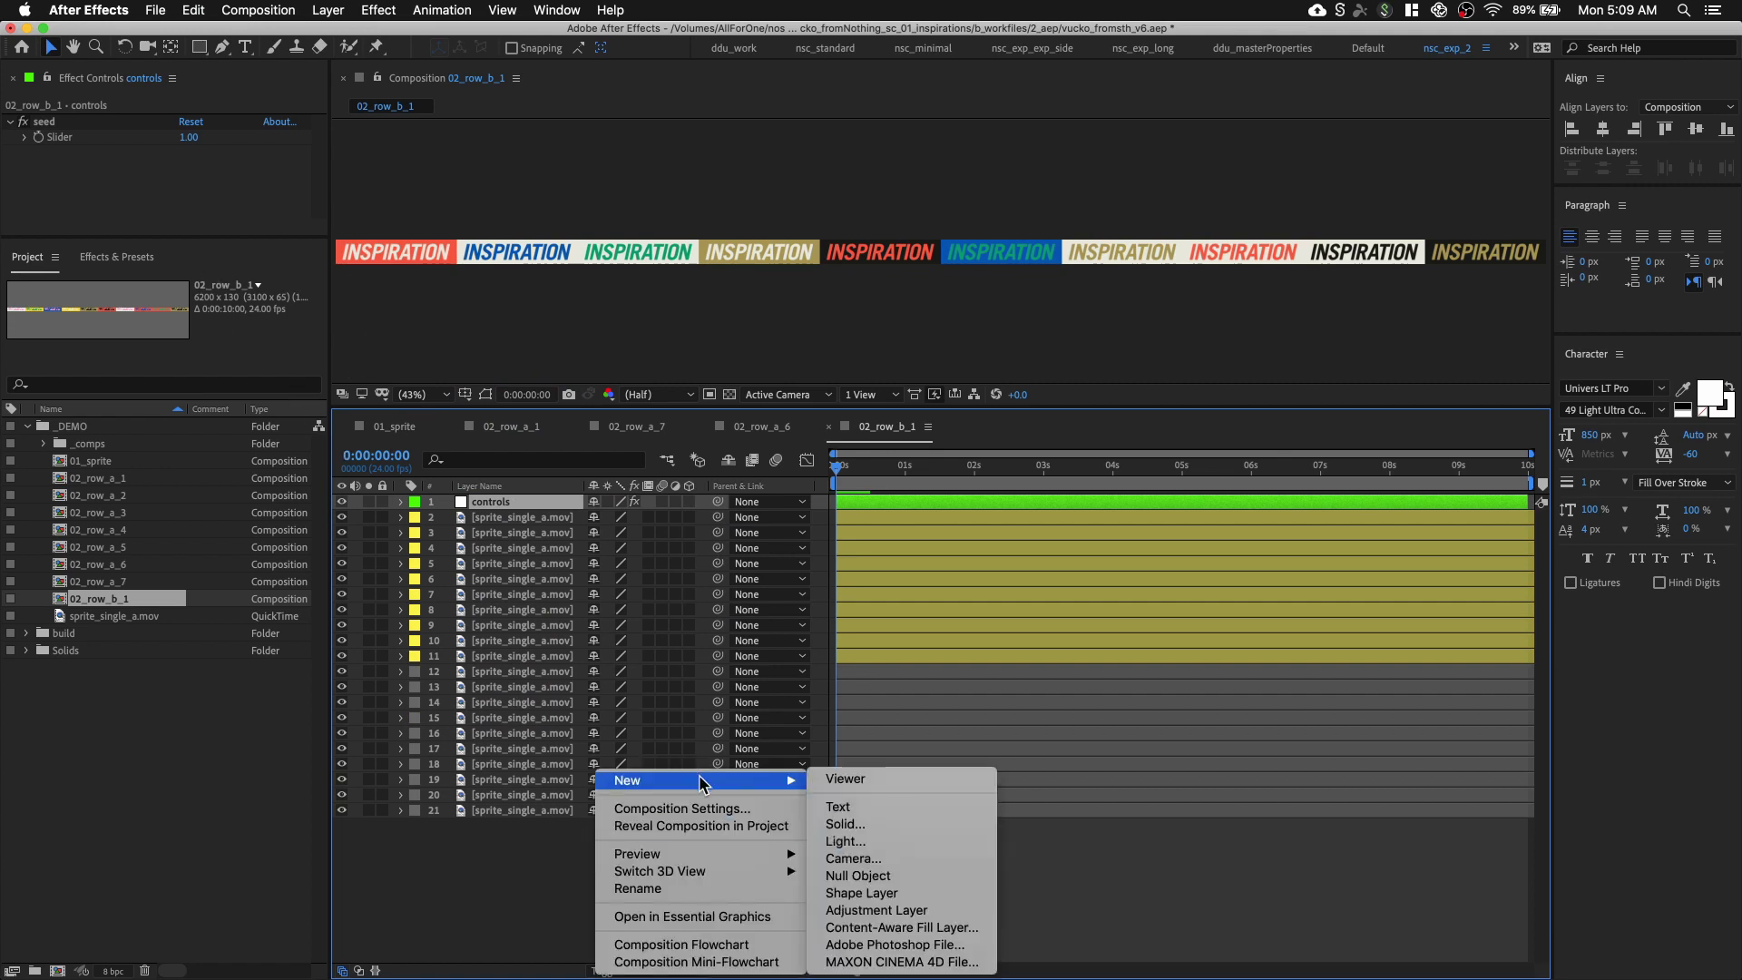
pyautogui.click(857, 875)
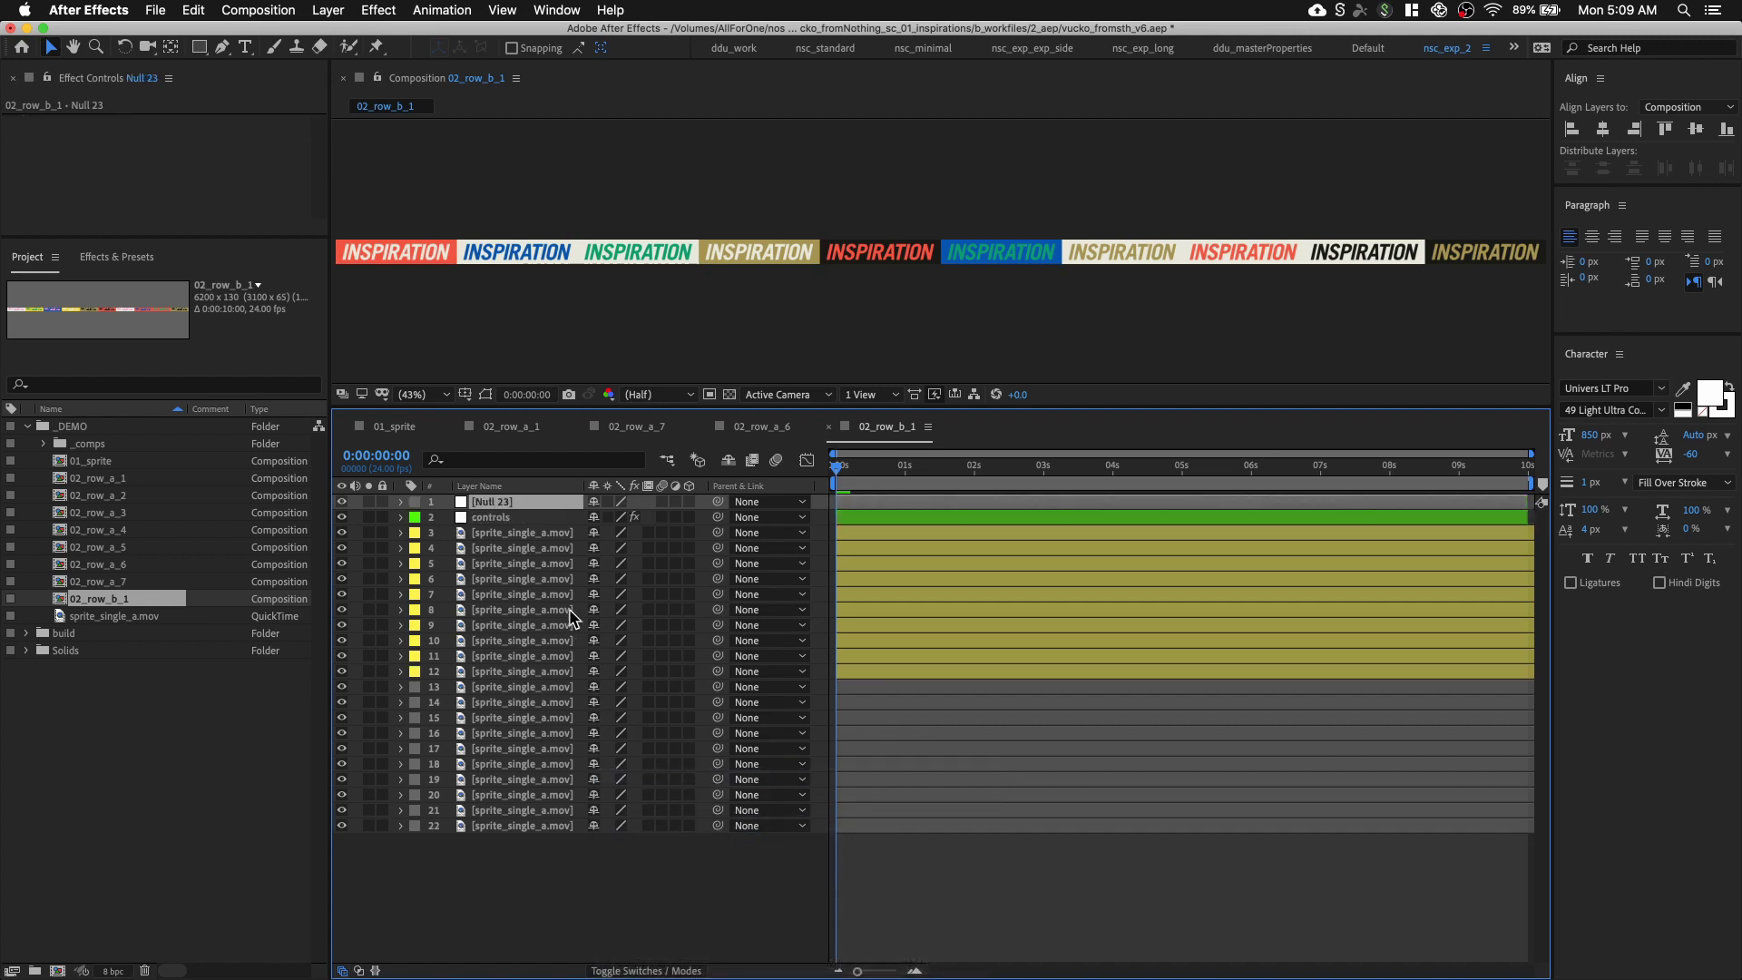
pyautogui.press('Return')
pyautogui.write('aux')
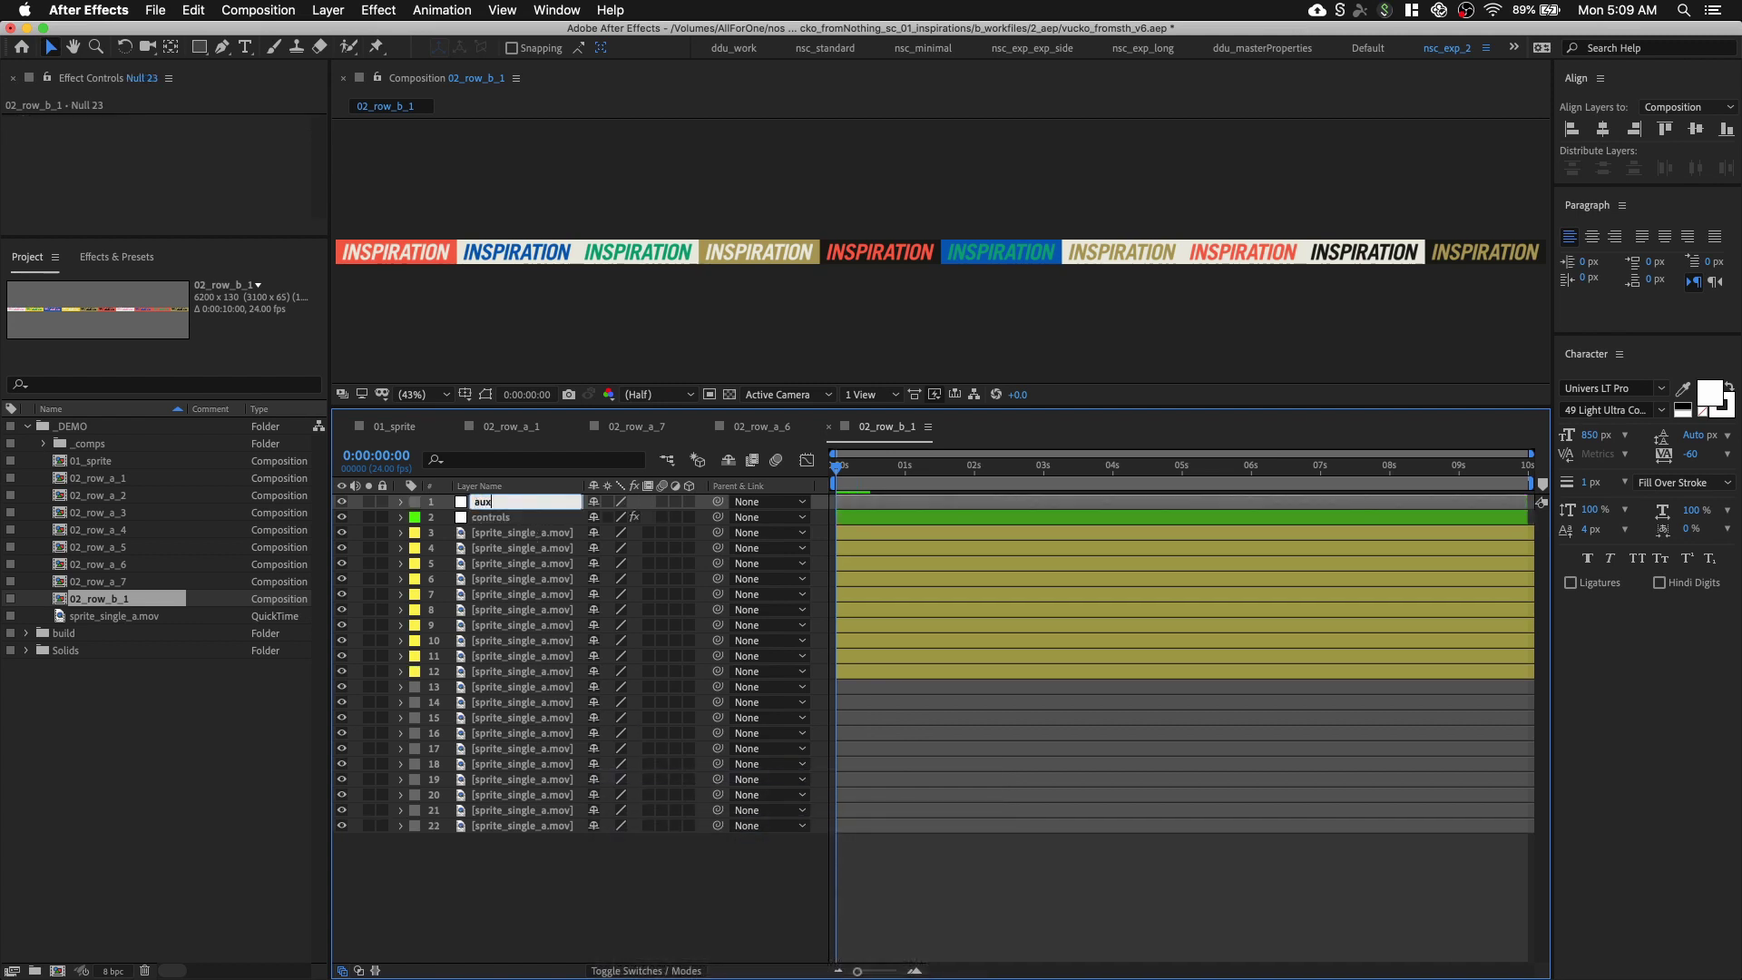
pyautogui.write('_y')
pyautogui.press('Return')
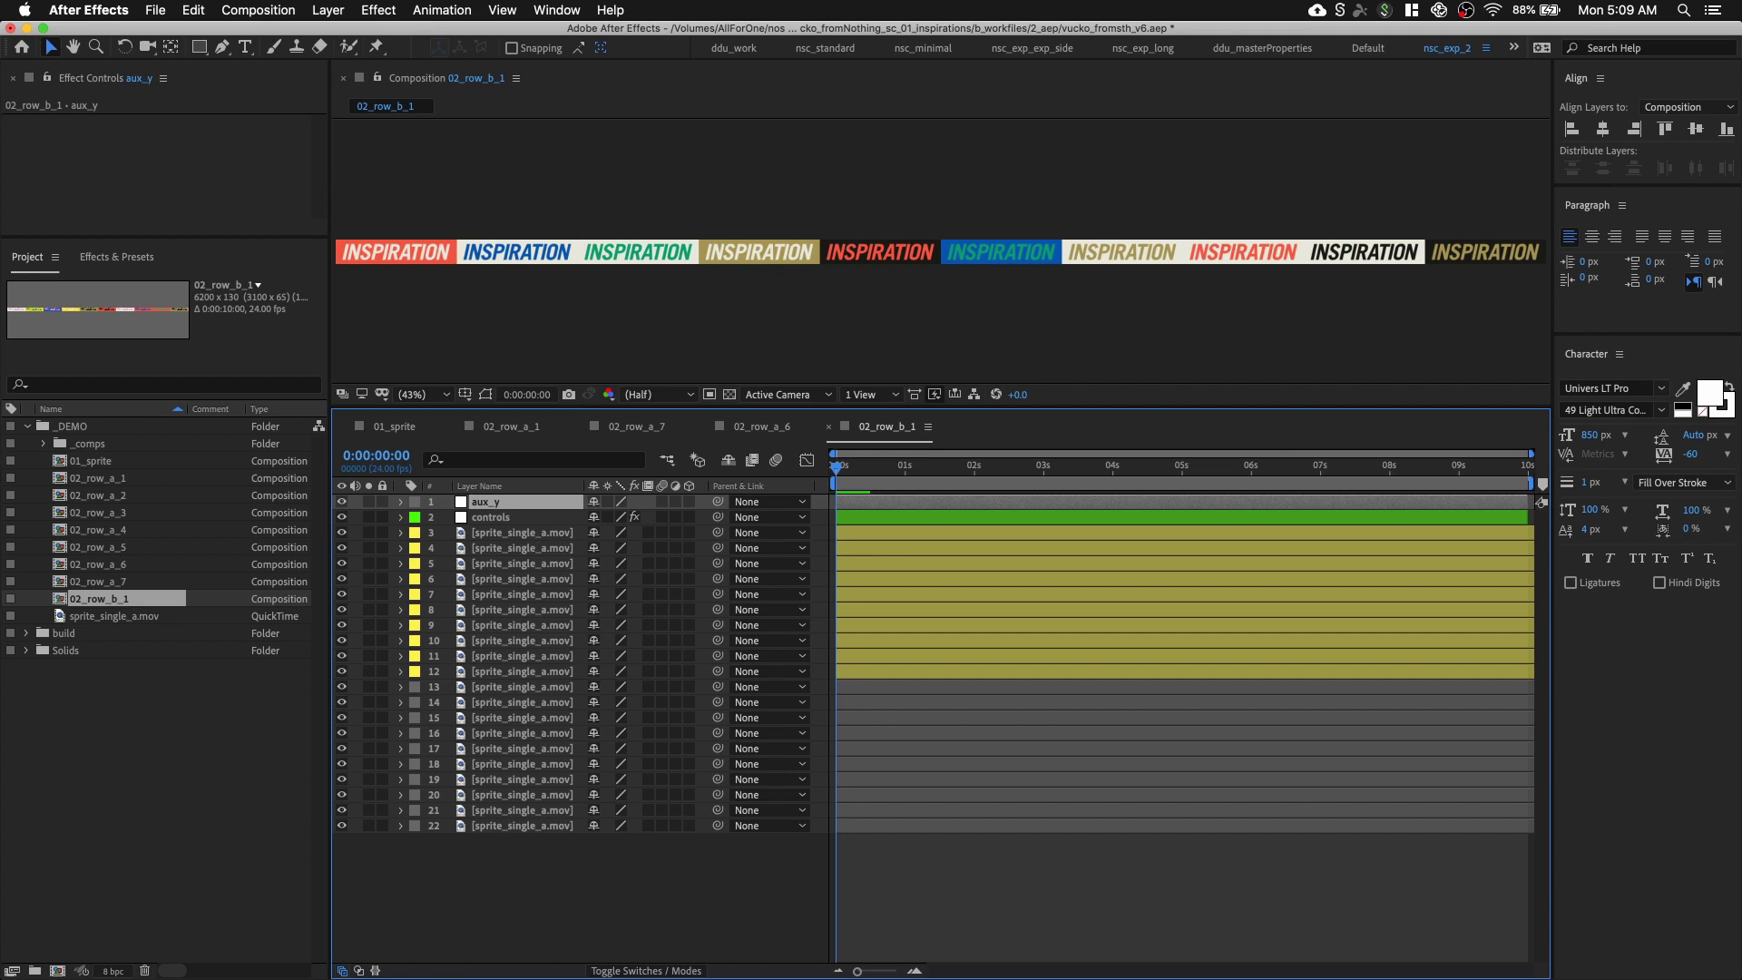
pyautogui.press('p')
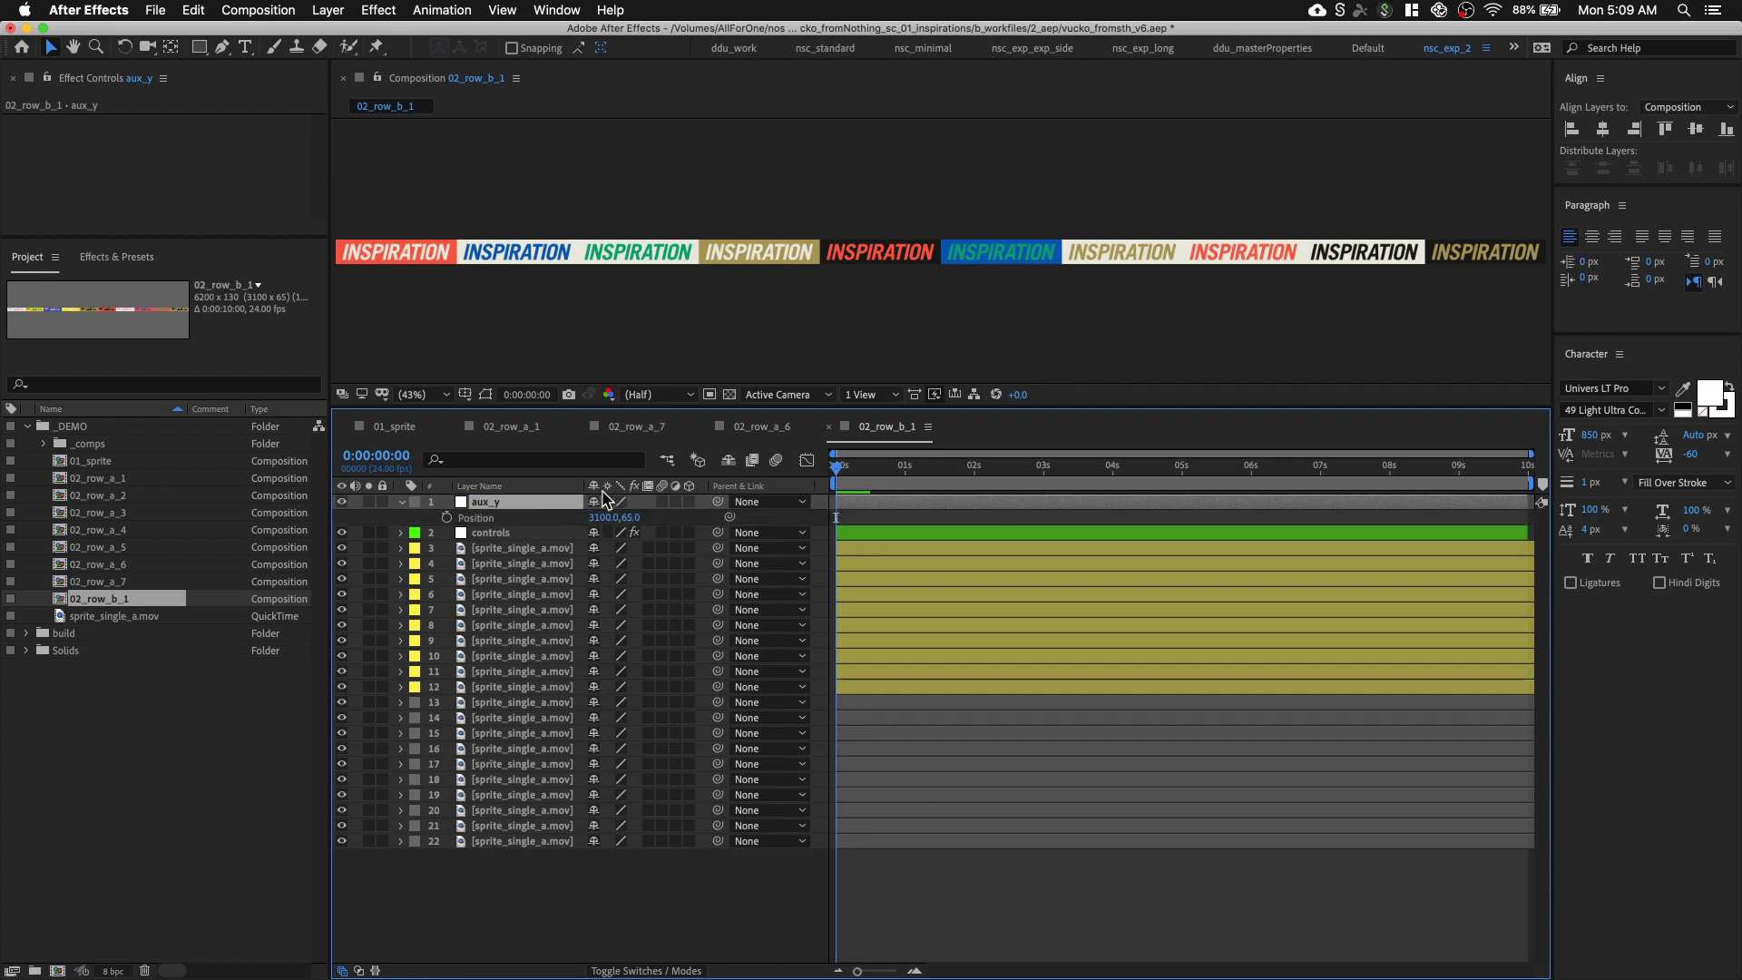
# Separate the Position dimensions of aux_y and keyframe its Y Position at -65 on the first frame
pyautogui.rightClick(520, 521)
pyautogui.click(594, 547)
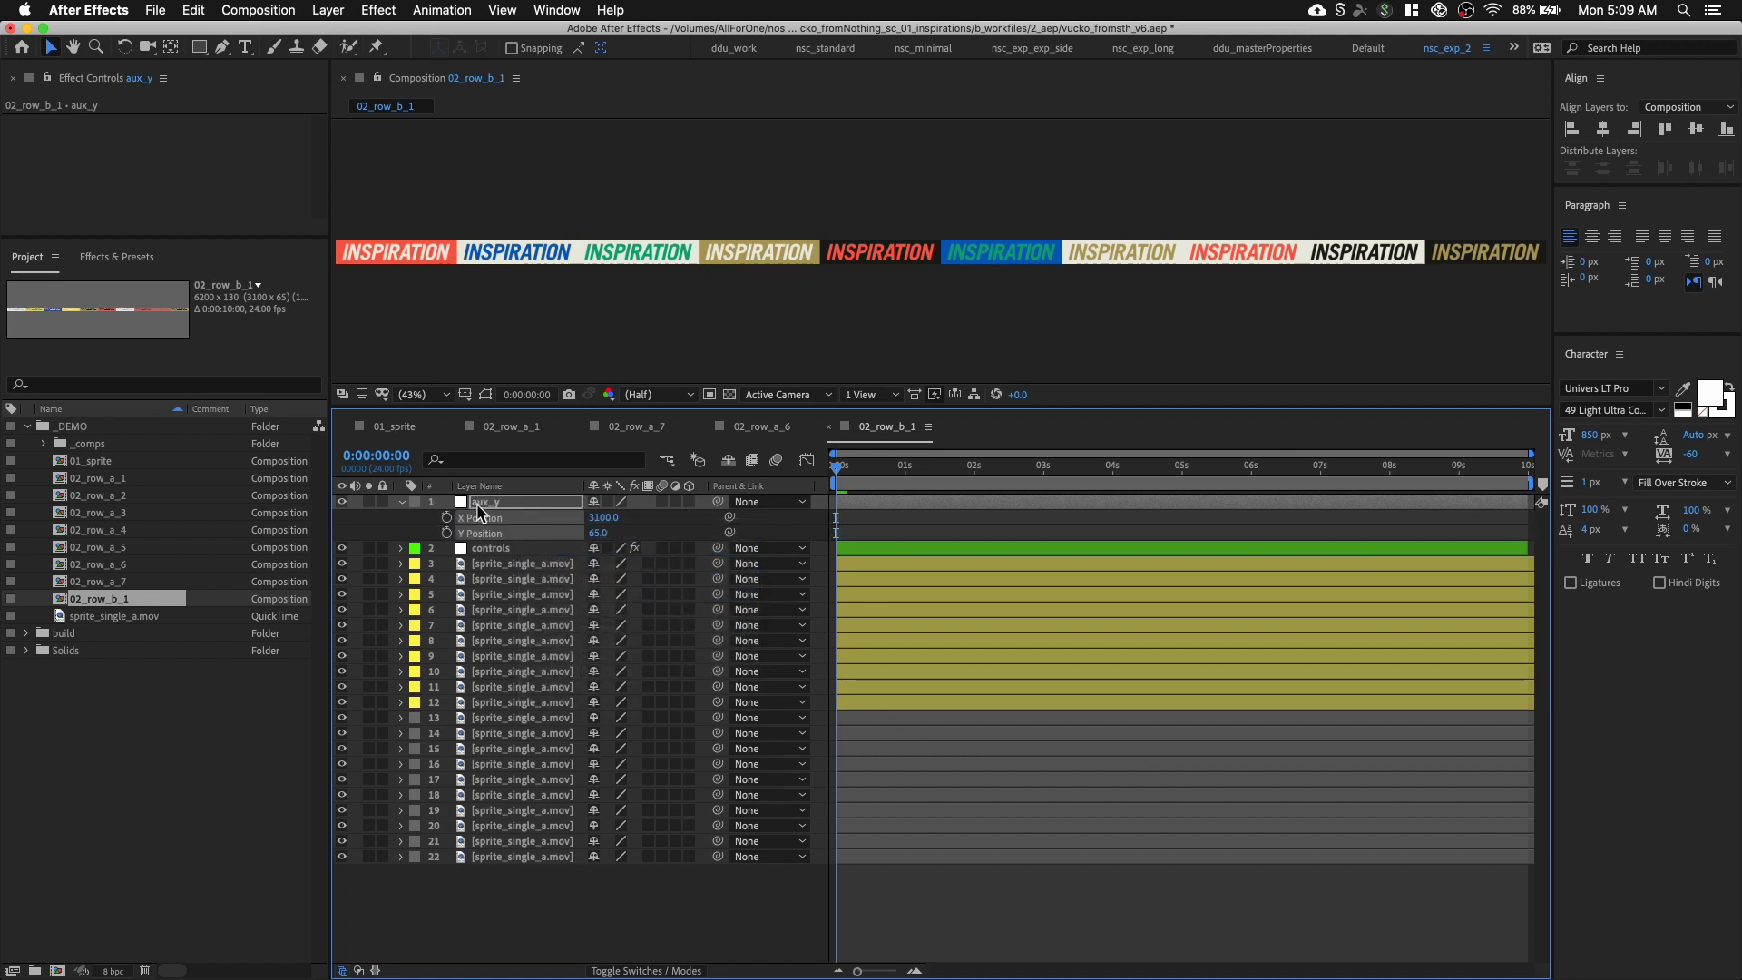
pyautogui.click(657, 533)
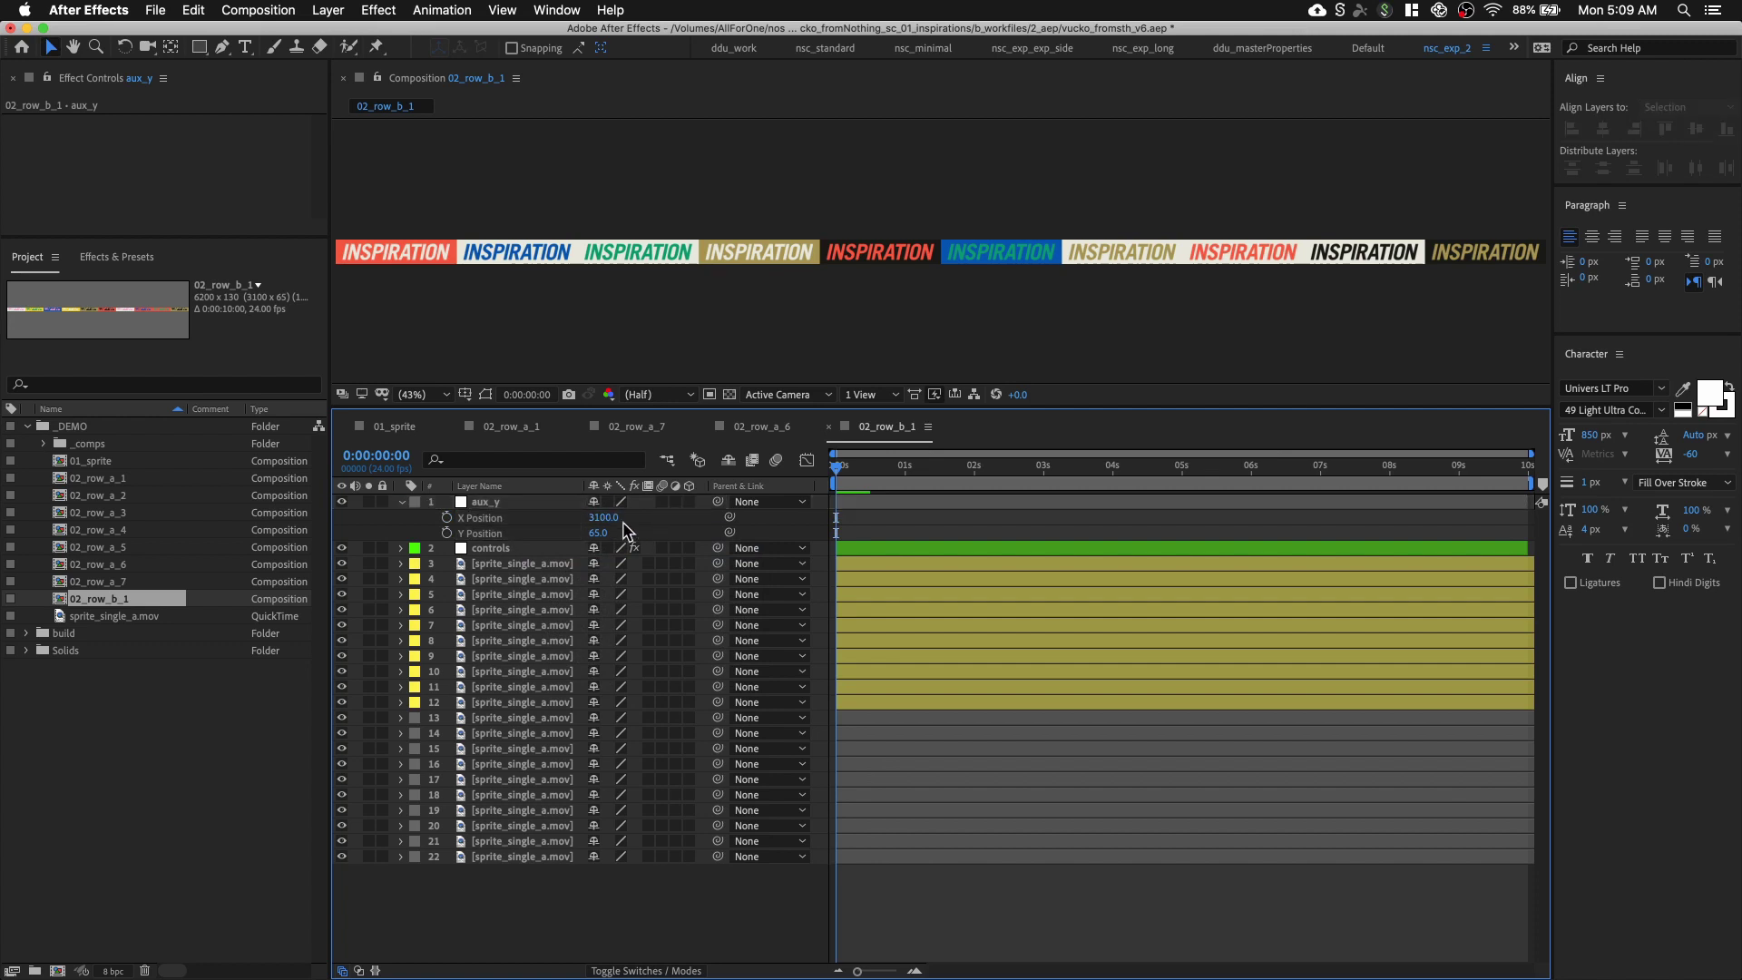
pyautogui.click(447, 533)
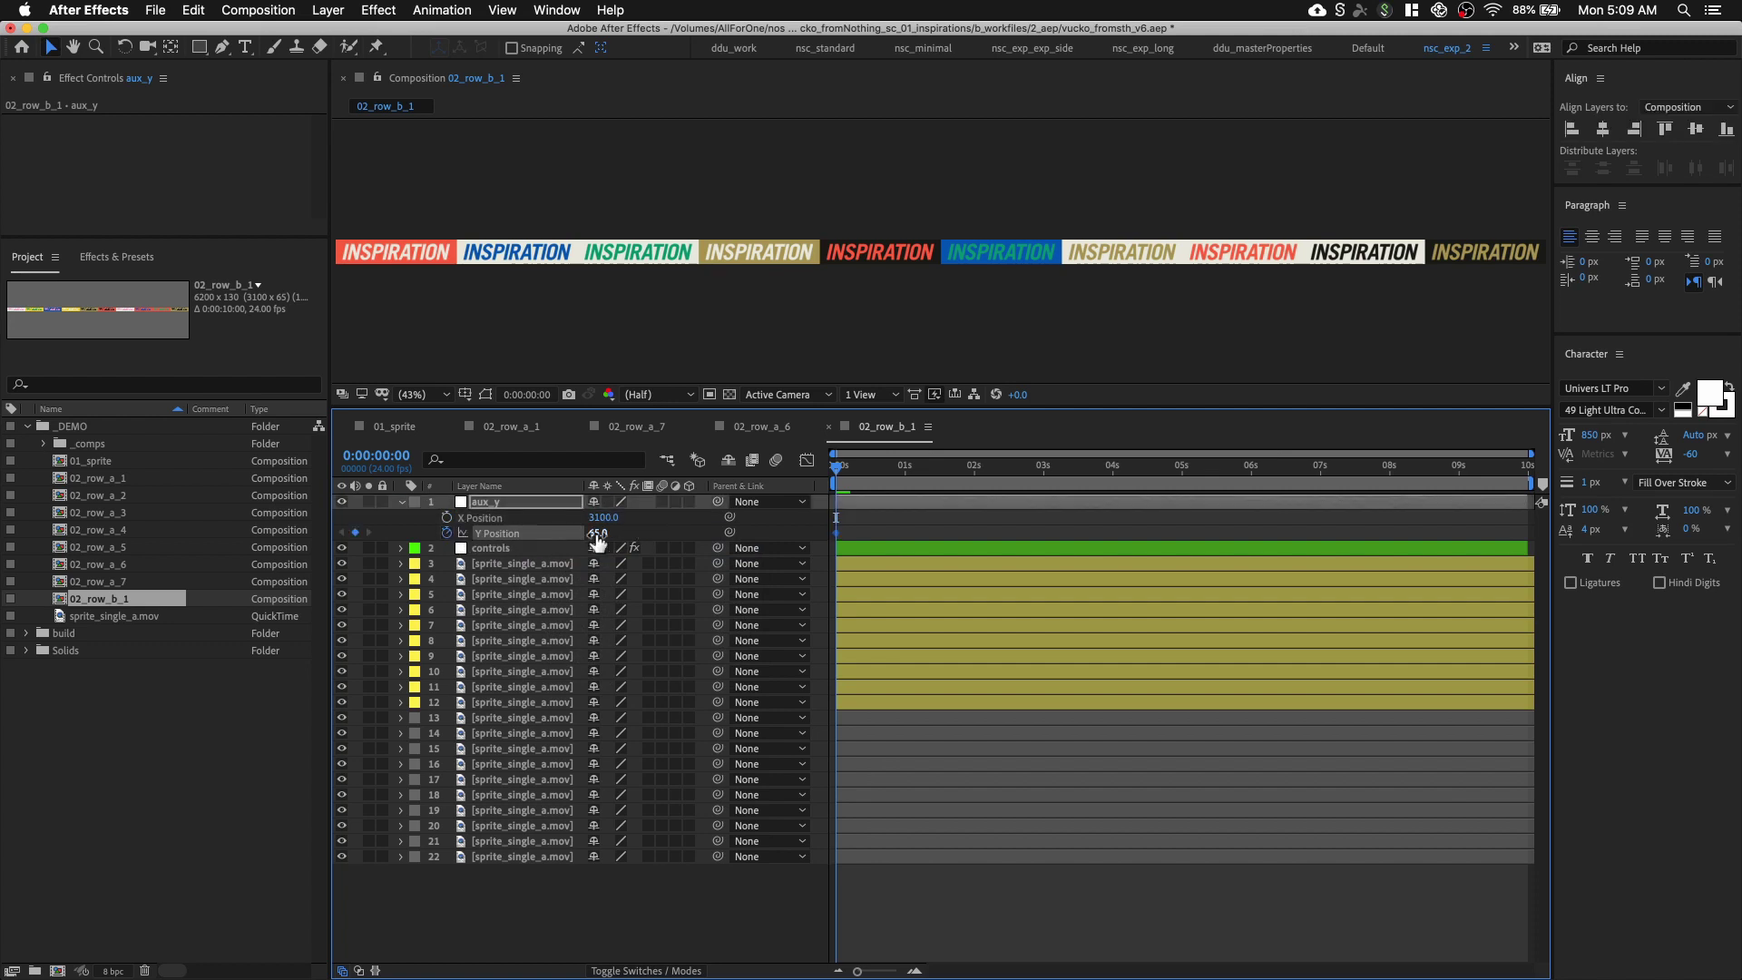
pyautogui.click(599, 535)
pyautogui.write('-65')
pyautogui.press('Return')
# Keyframe aux_y's Y Position at 65 on frame 12 and apply Easy Ease to both keyframes
pyautogui.hotkey('shift', 'pagedown')
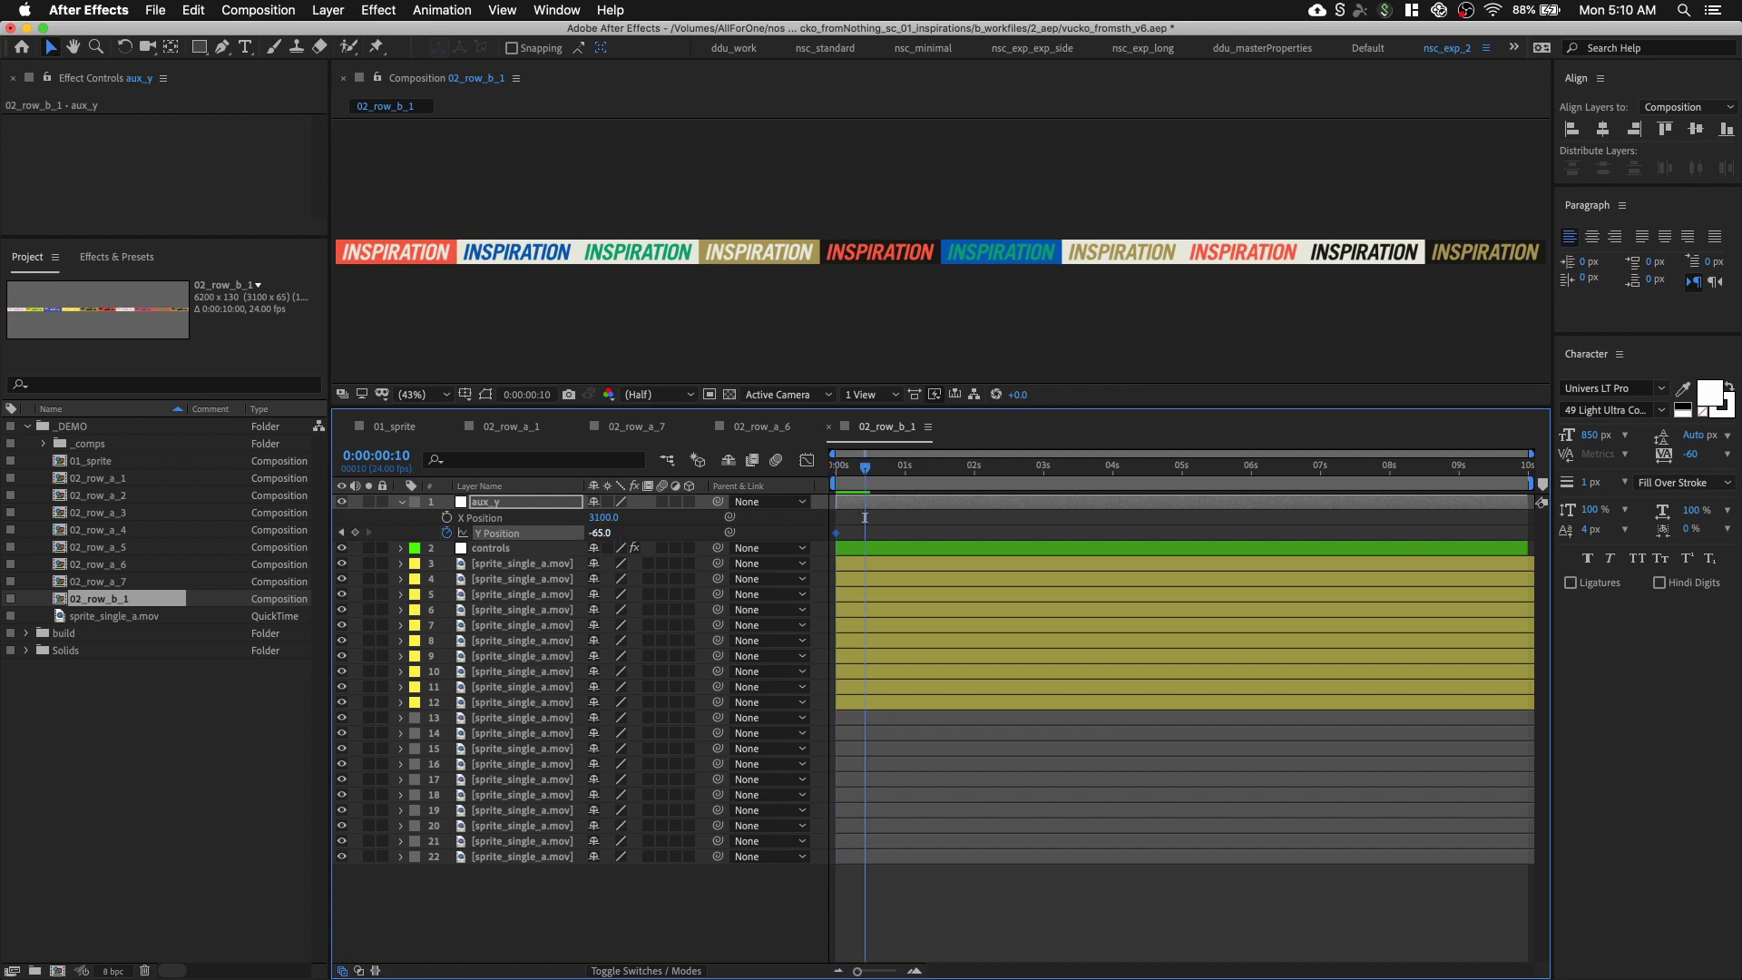
pyautogui.moveTo(864, 517); pyautogui.dragTo(870, 517)
pyautogui.click(600, 533)
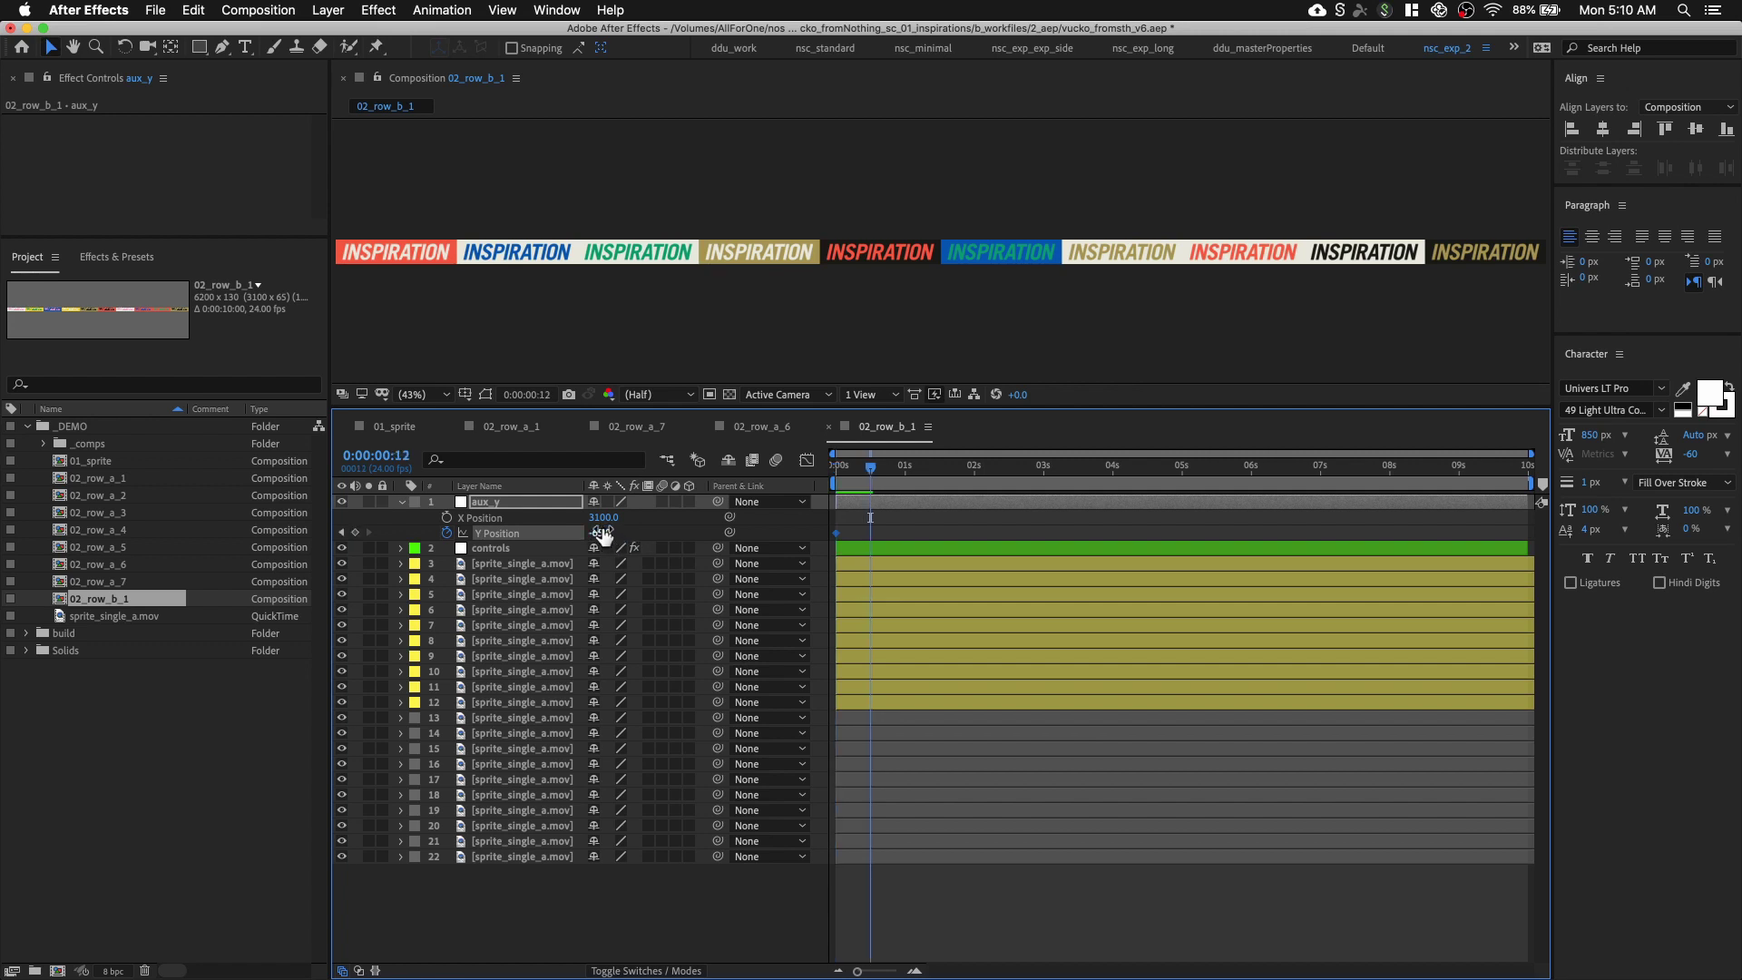
pyautogui.write('65')
pyautogui.press('Return')
pyautogui.rightClick(836, 534)
pyautogui.moveTo(989, 759)
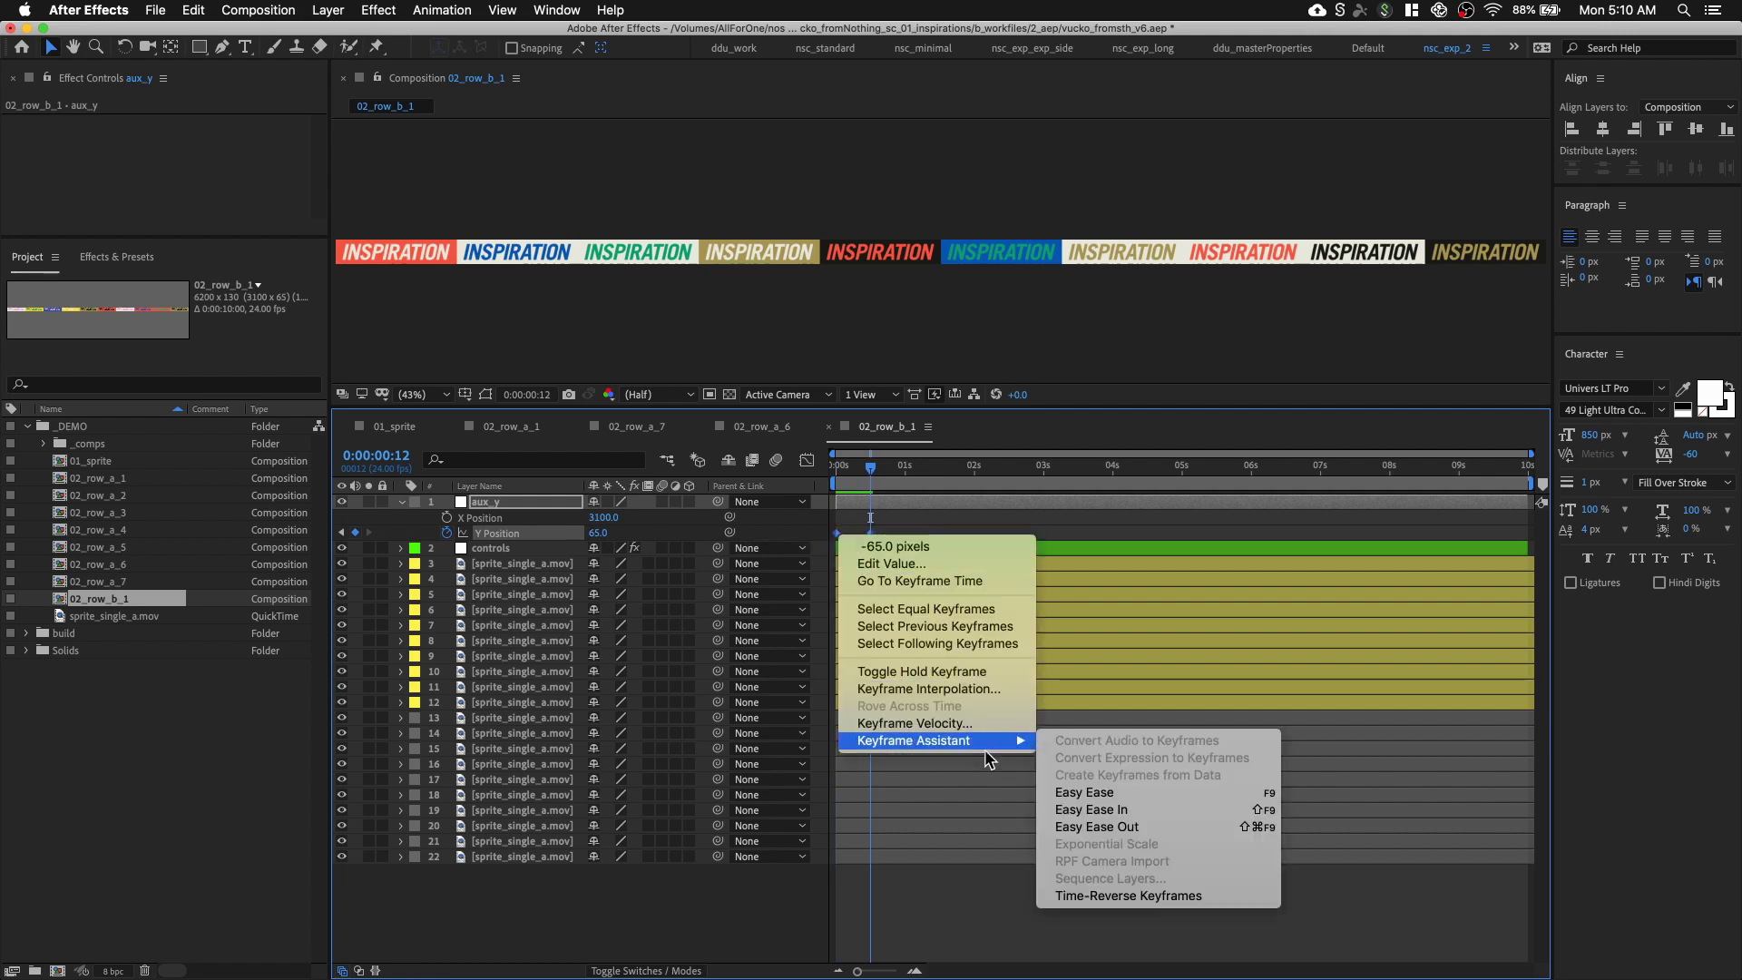
pyautogui.click(1082, 793)
# Reveal Position on the first yellow sprite, layer 3, and add a Slider Control named duration to aux_y
pyautogui.click(550, 566)
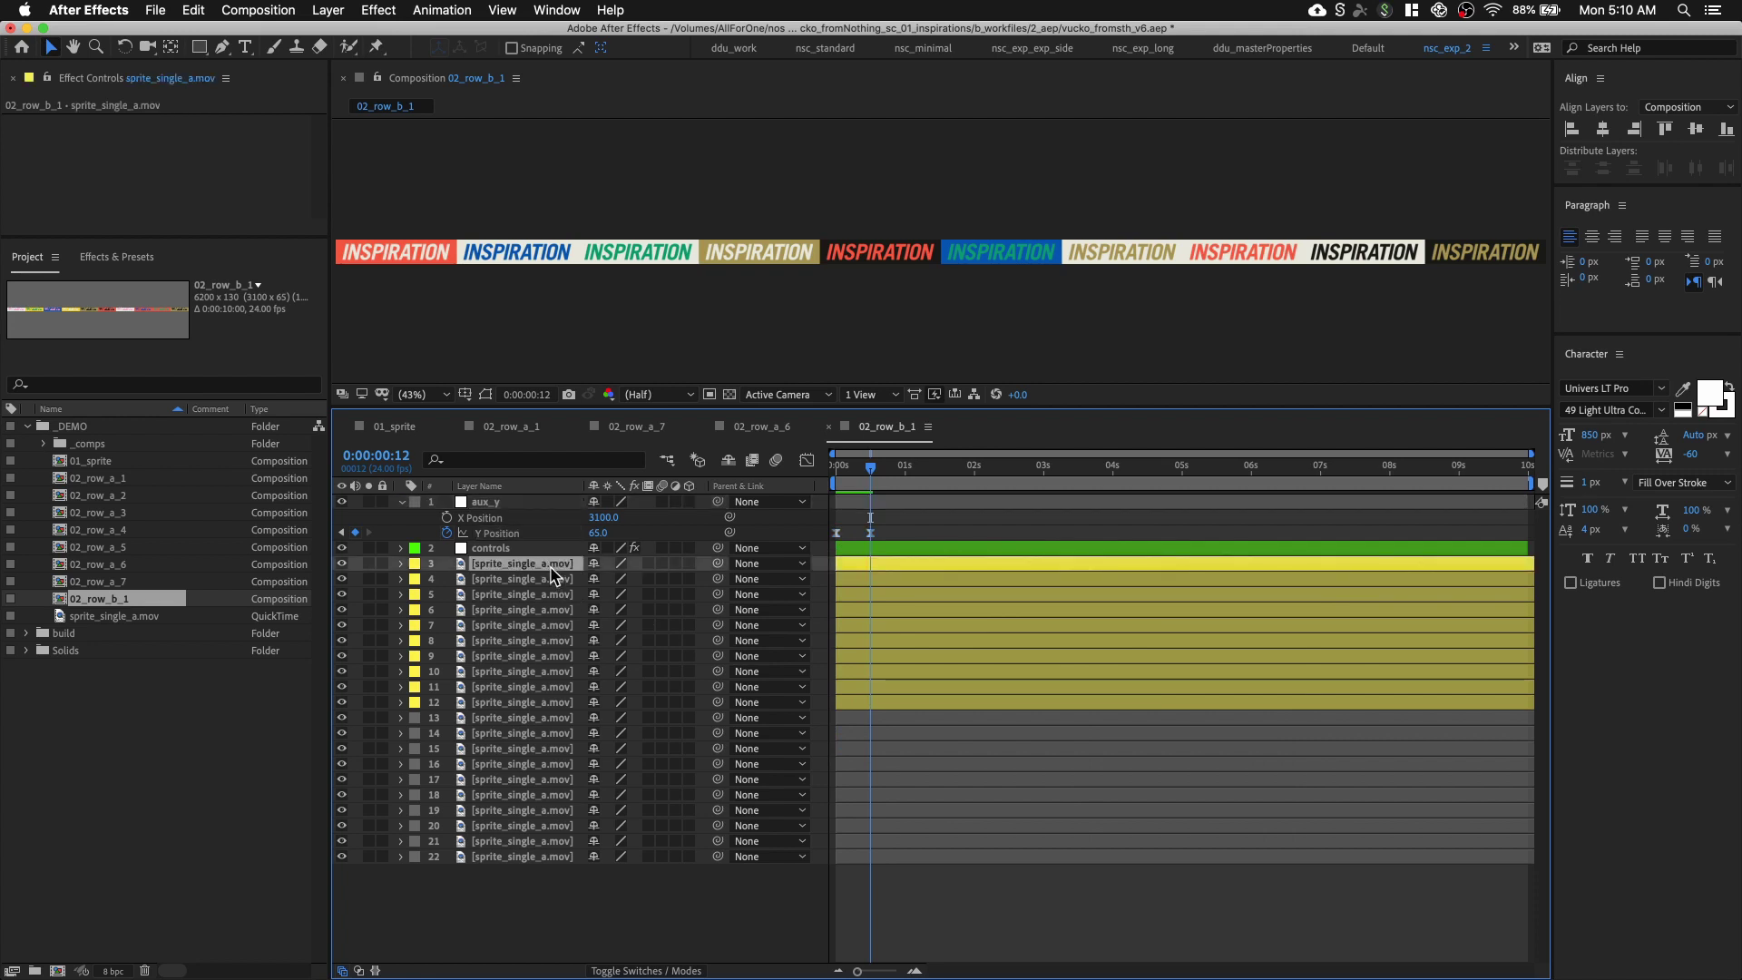
pyautogui.press('p')
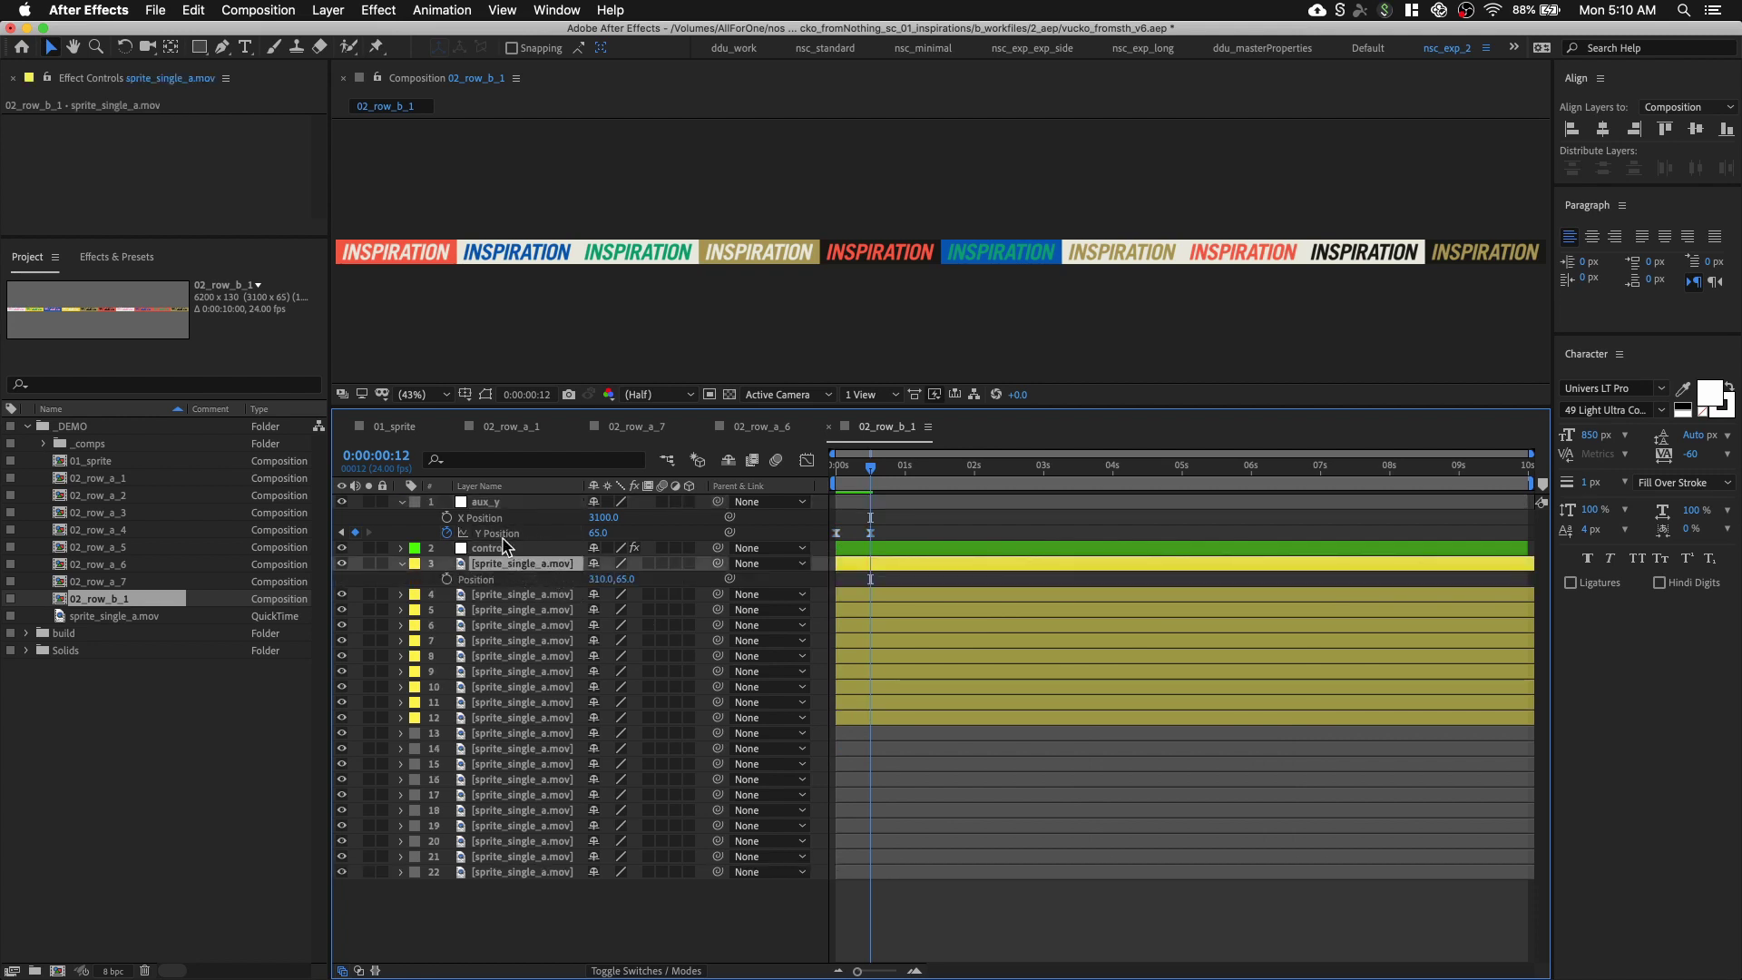
pyautogui.click(505, 503)
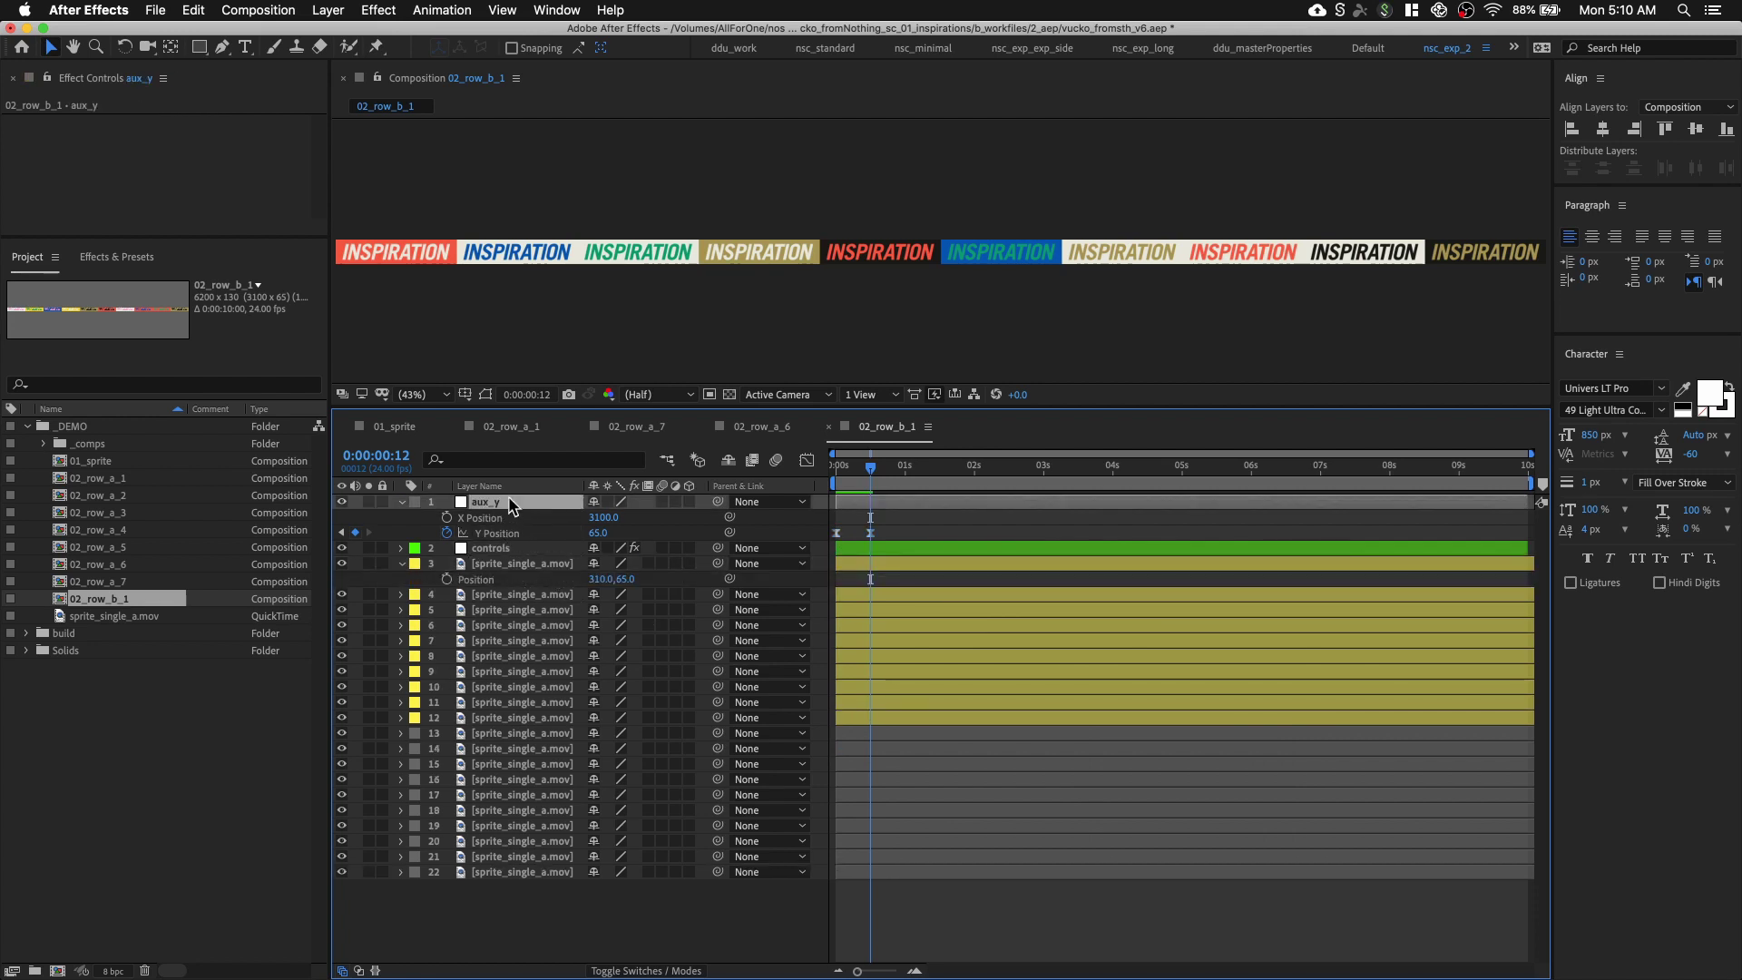
pyautogui.hotkey('ctrl', 'space')
pyautogui.write('slider')
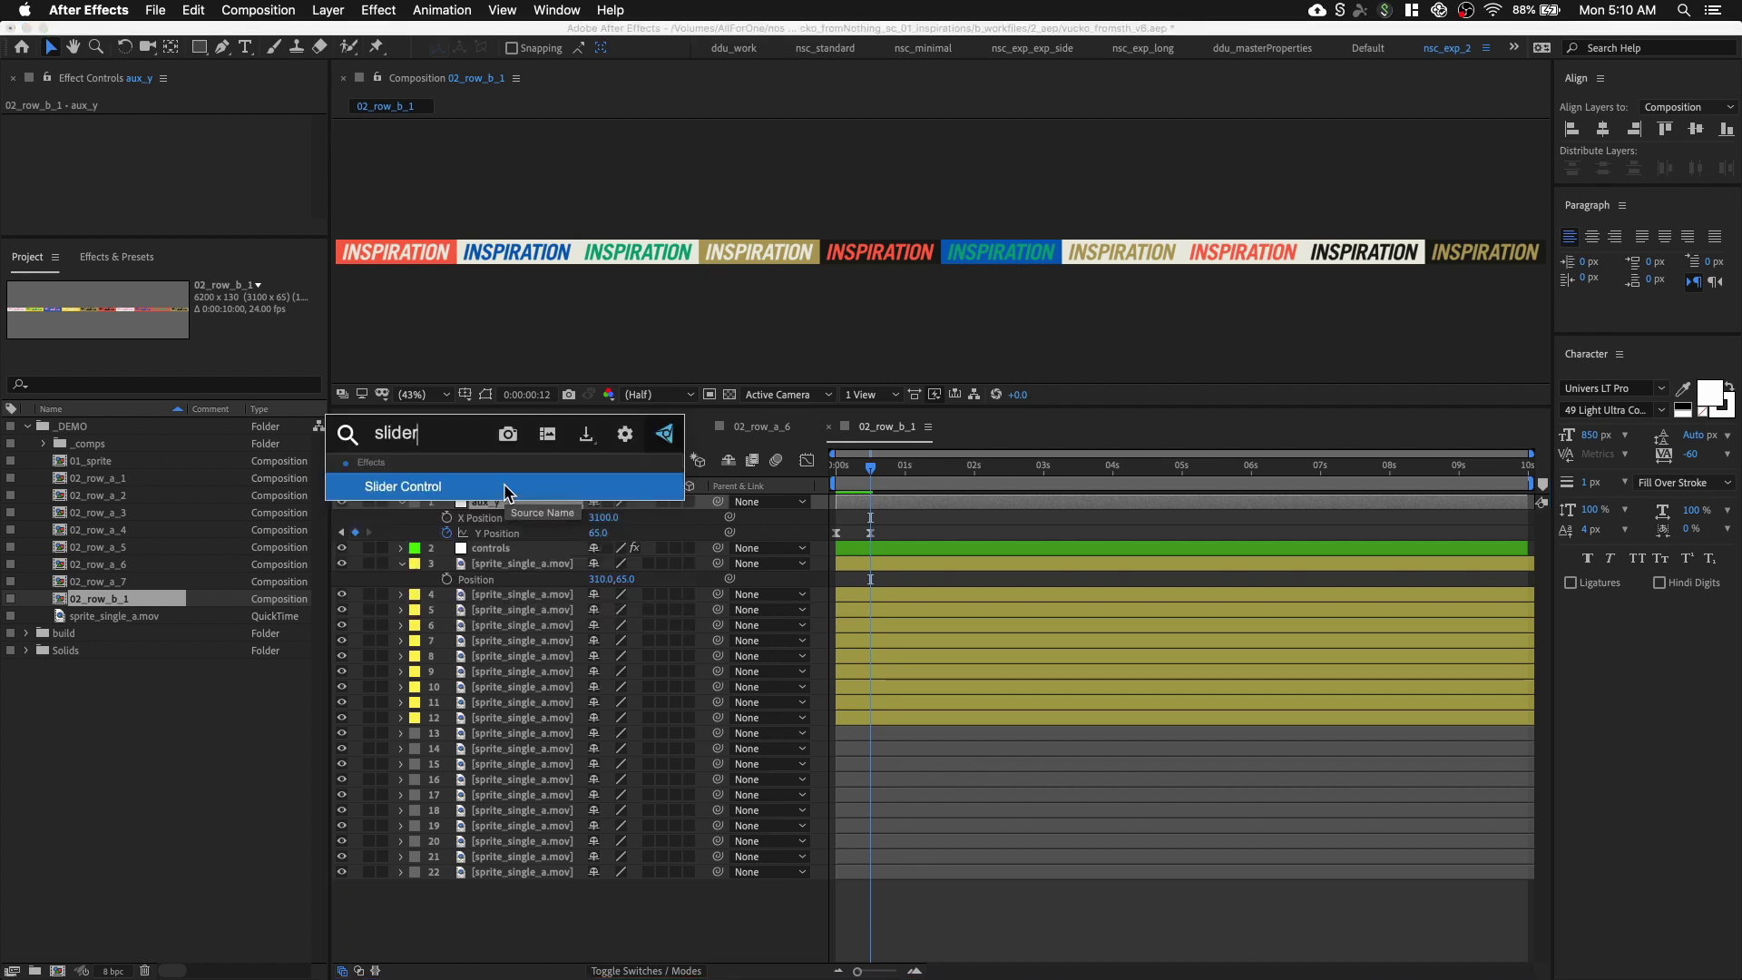
pyautogui.click(505, 487)
pyautogui.press('Return')
pyautogui.write('c')
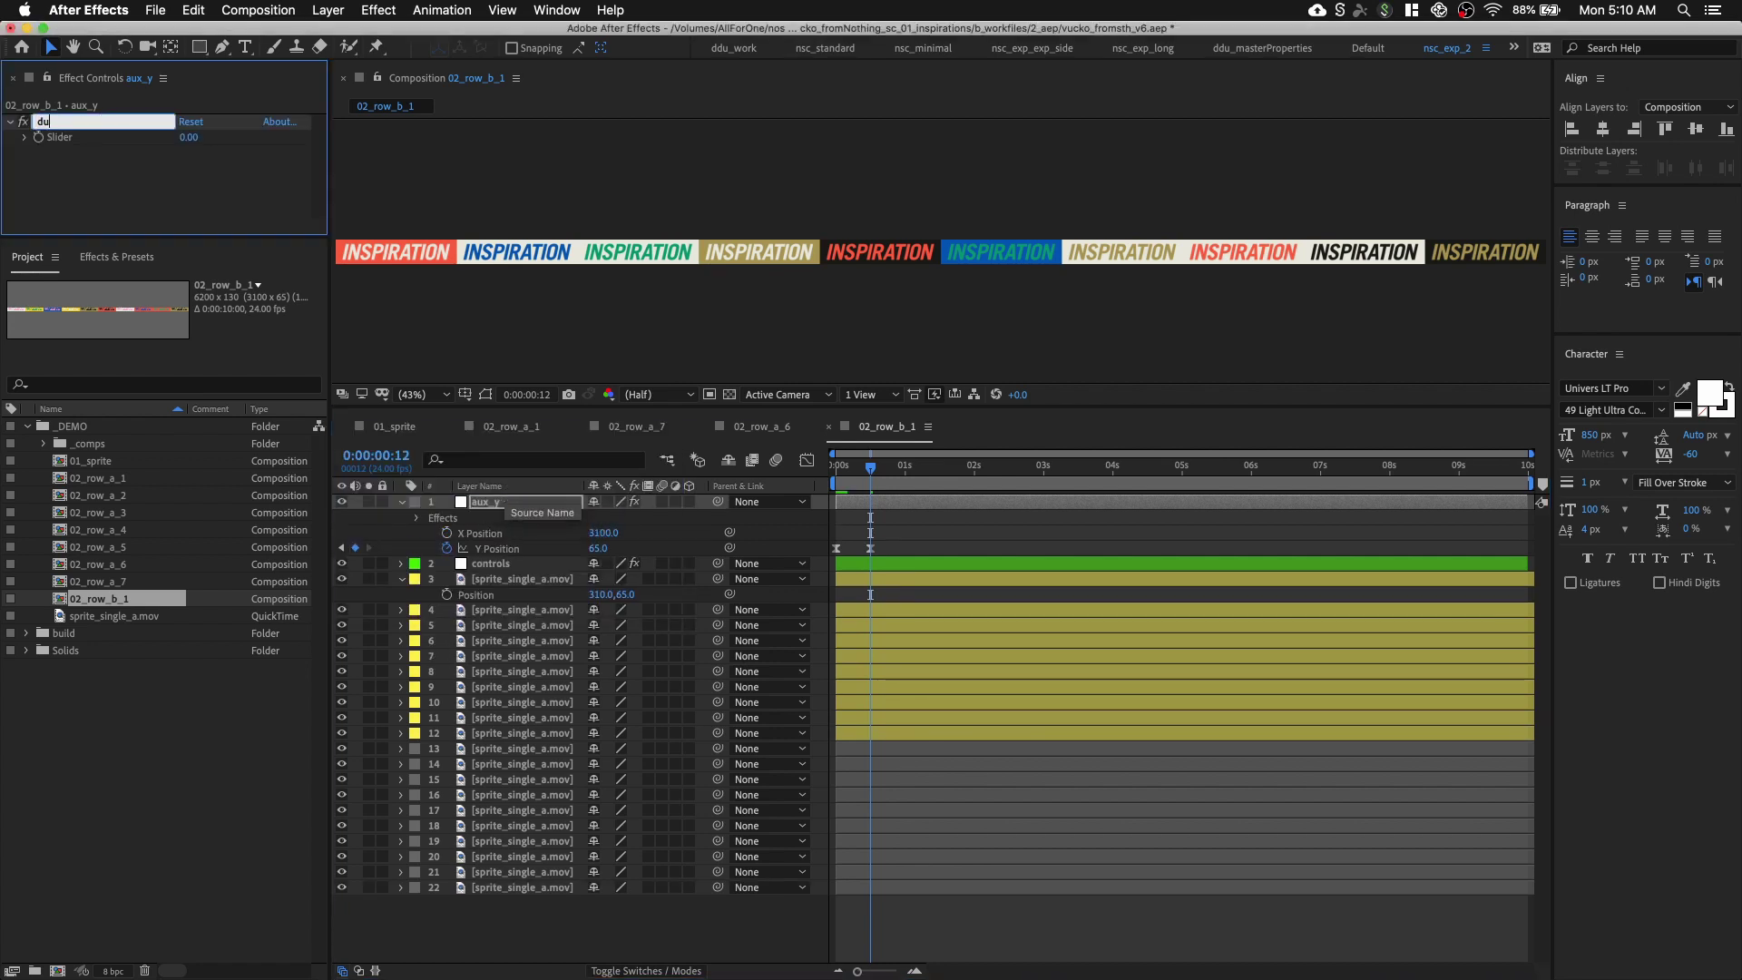
pyautogui.press('Return')
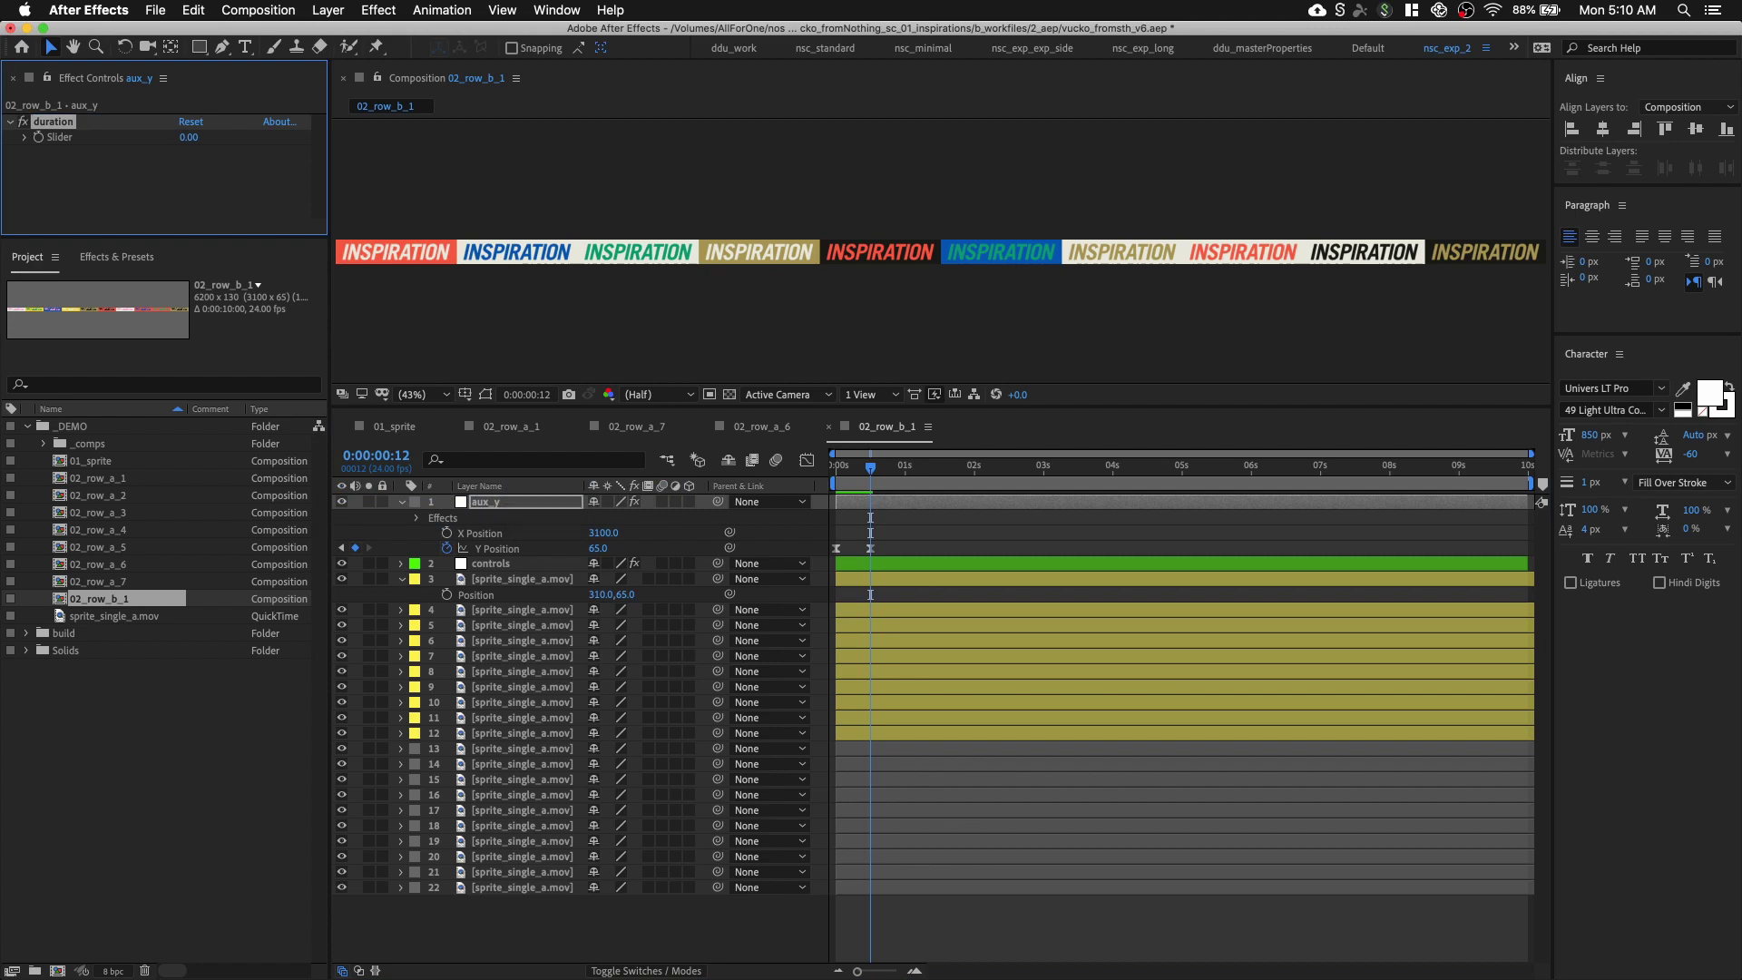
# Duplicate the duration slider on aux_y and rename the copy seed
pyautogui.hotkey('ctrl', 'd')
pyautogui.press('Return')
pyautogui.write('seed')
pyautogui.press('Return')
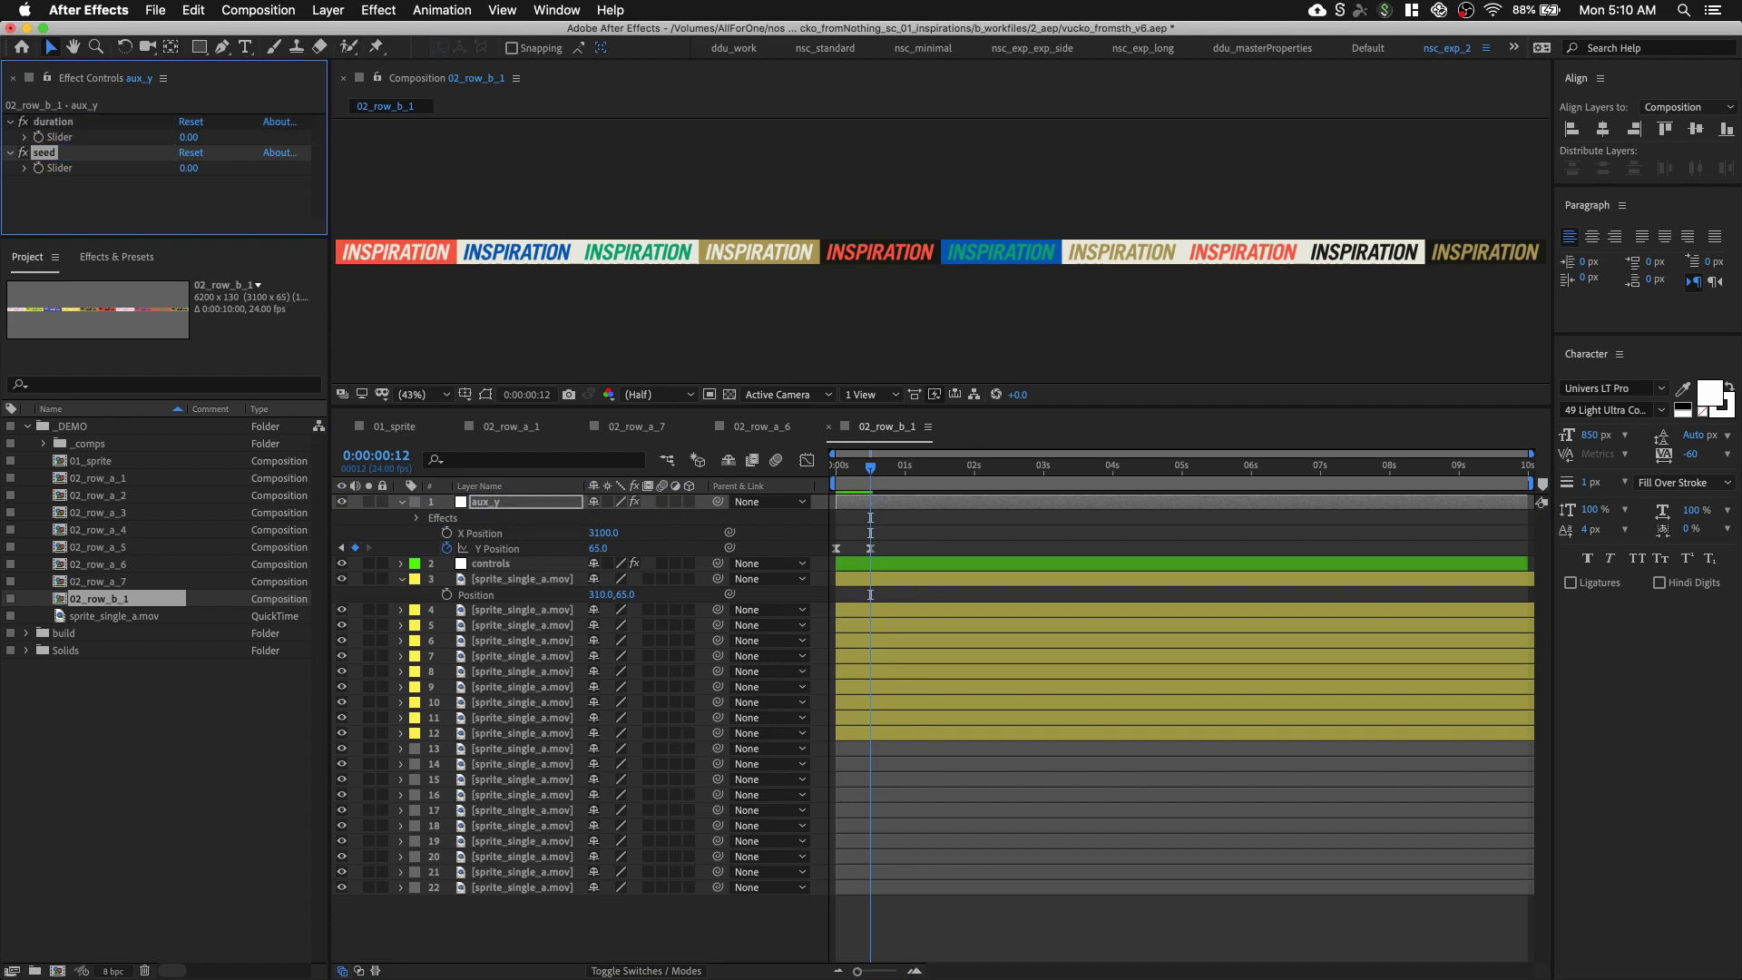
# Separate the Position dimensions of the first yellow sprite, layer 3
pyautogui.rightClick(470, 598)
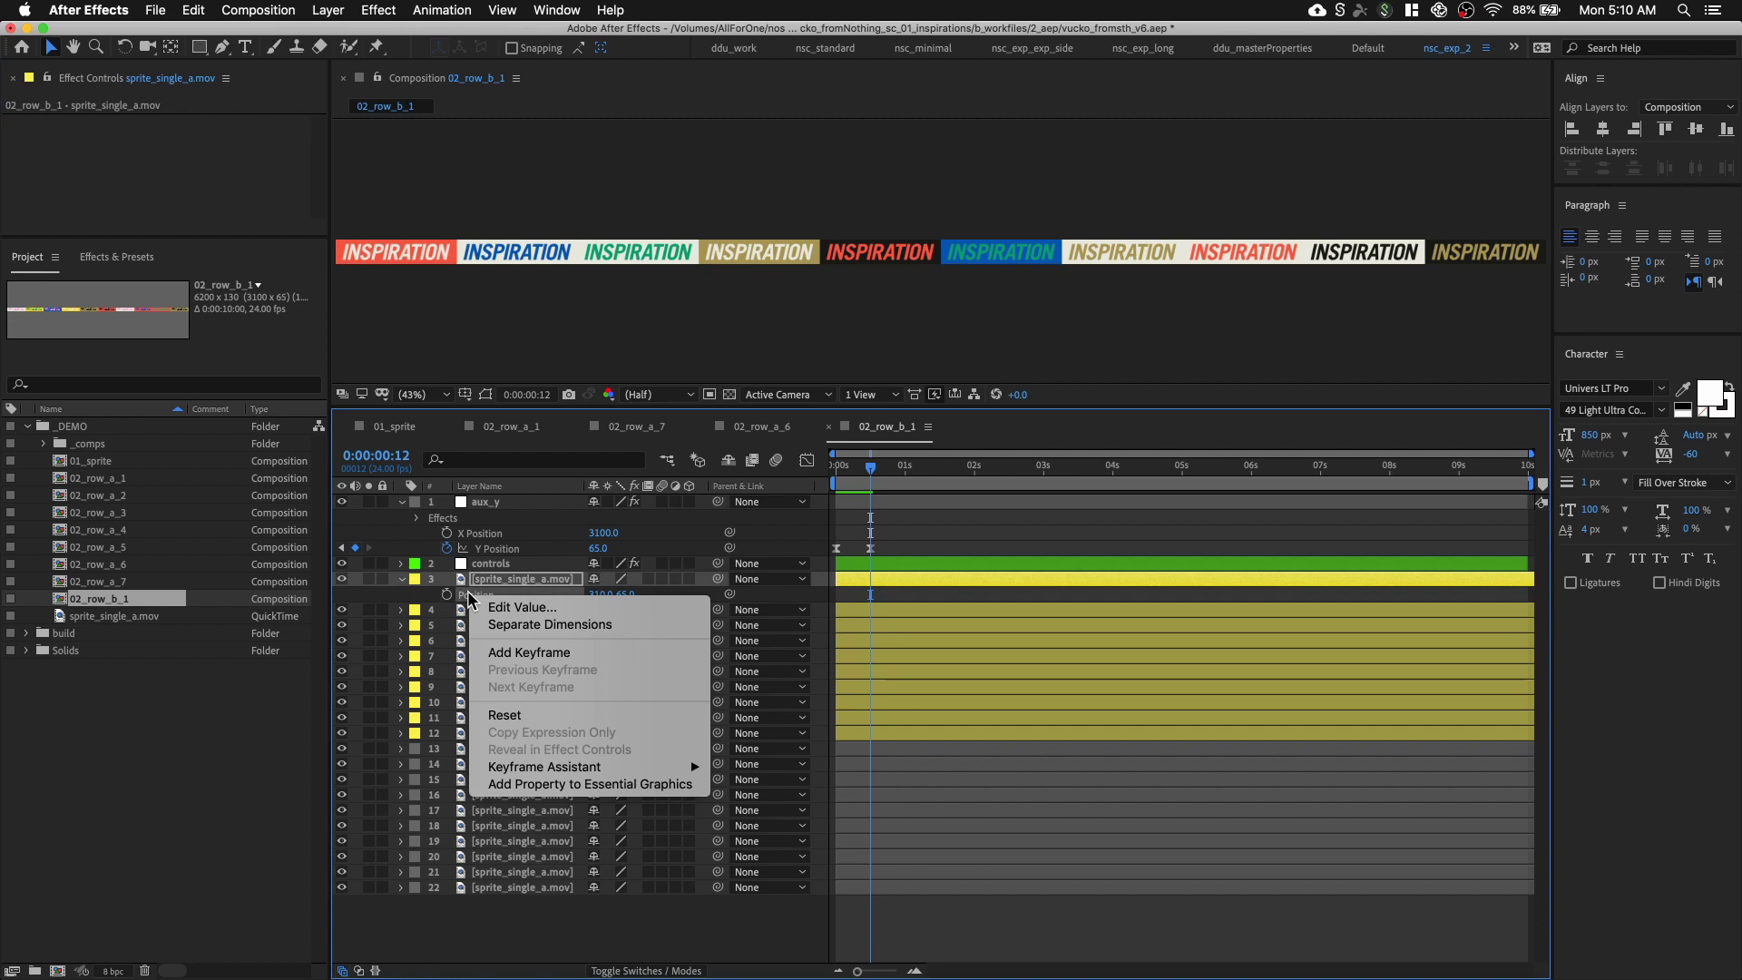
pyautogui.click(529, 586)
pyautogui.rightClick(528, 592)
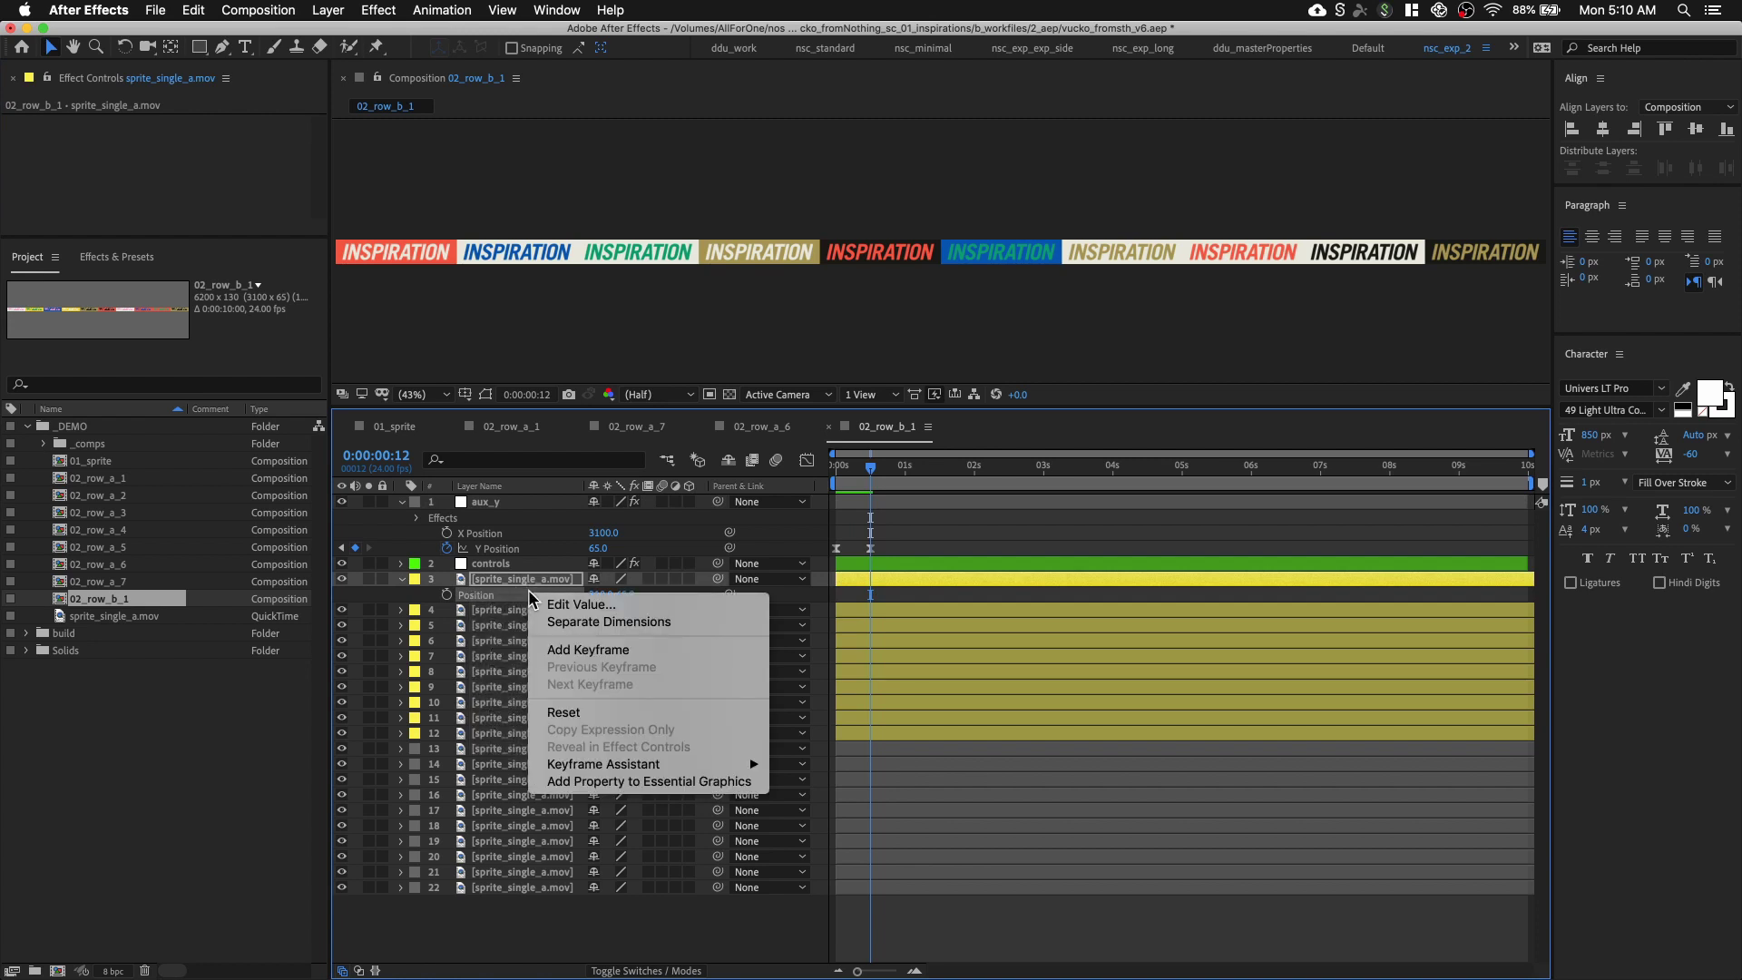
pyautogui.click(607, 622)
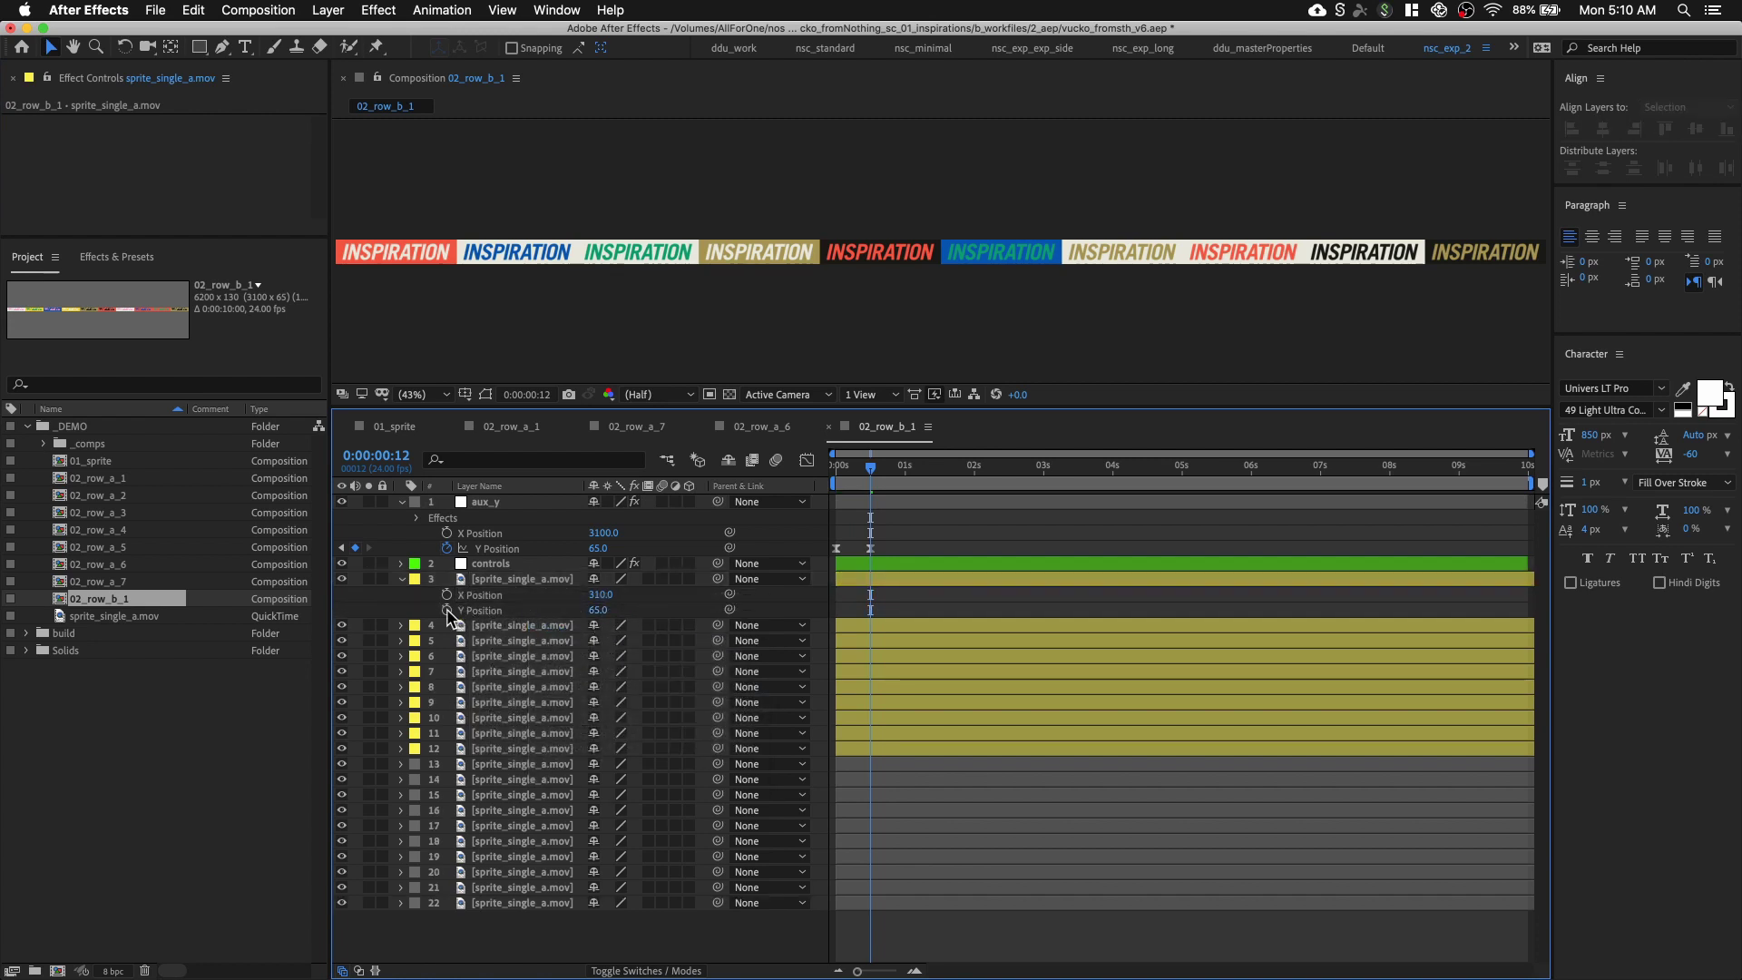
# Add an expression to layer 3's Y Position that defines seed and dur from aux_y's seed and duration sliders
pyautogui.keyDown('alt'); pyautogui.click(446, 610); pyautogui.keyUp('alt')
pyautogui.click(522, 505)
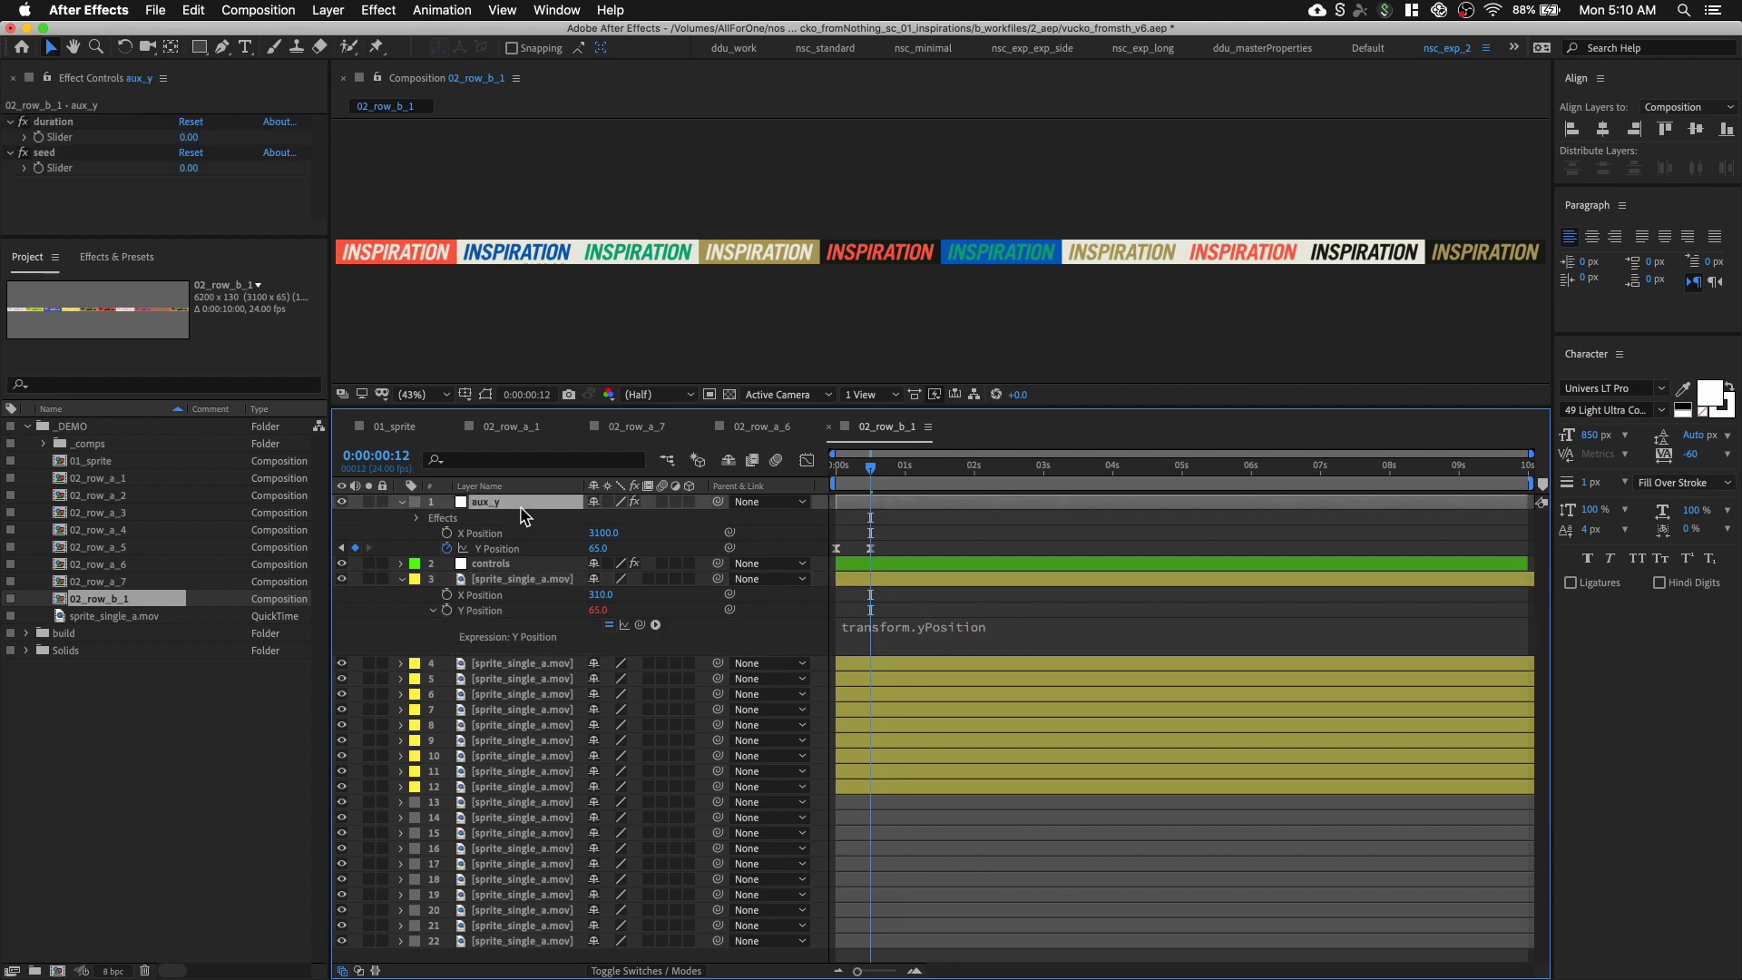
pyautogui.click(952, 637)
pyautogui.write('seed =')
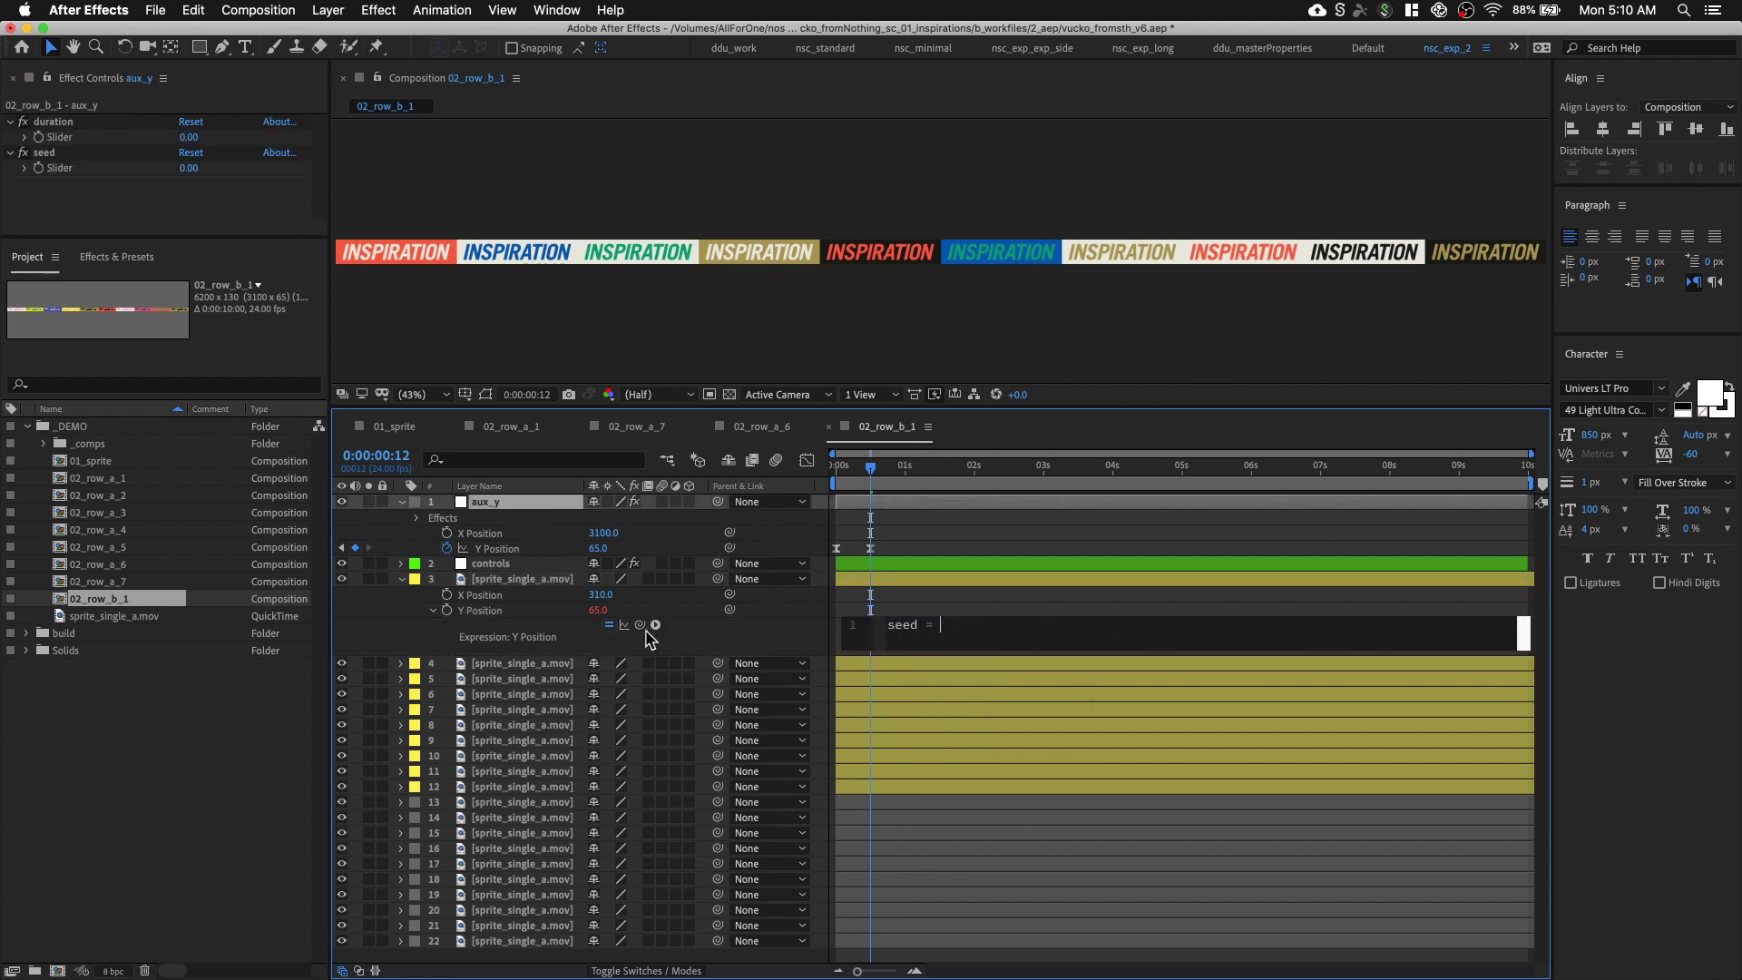
pyautogui.moveTo(639, 624); pyautogui.dragTo(113, 169)
pyautogui.write(';')
pyautogui.press('Return')
pyautogui.write('dur ')
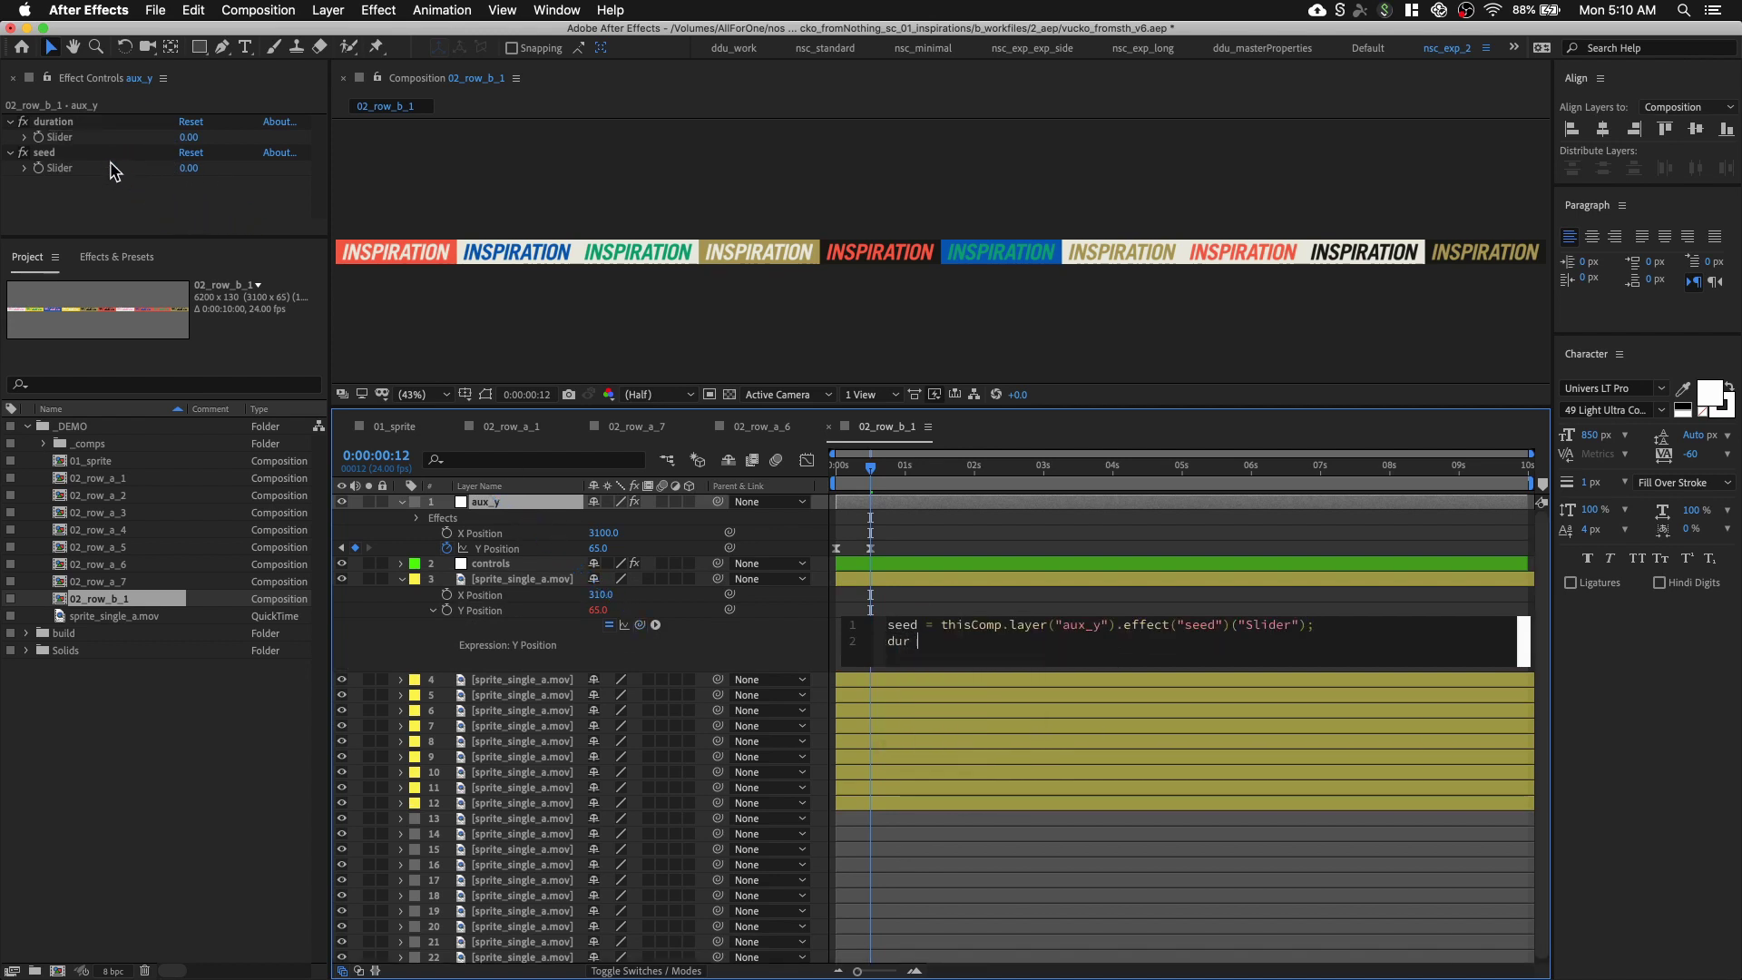
pyautogui.write('=')
pyautogui.moveTo(639, 624); pyautogui.dragTo(70, 137)
pyautogui.write(';')
pyautogui.press('Return')
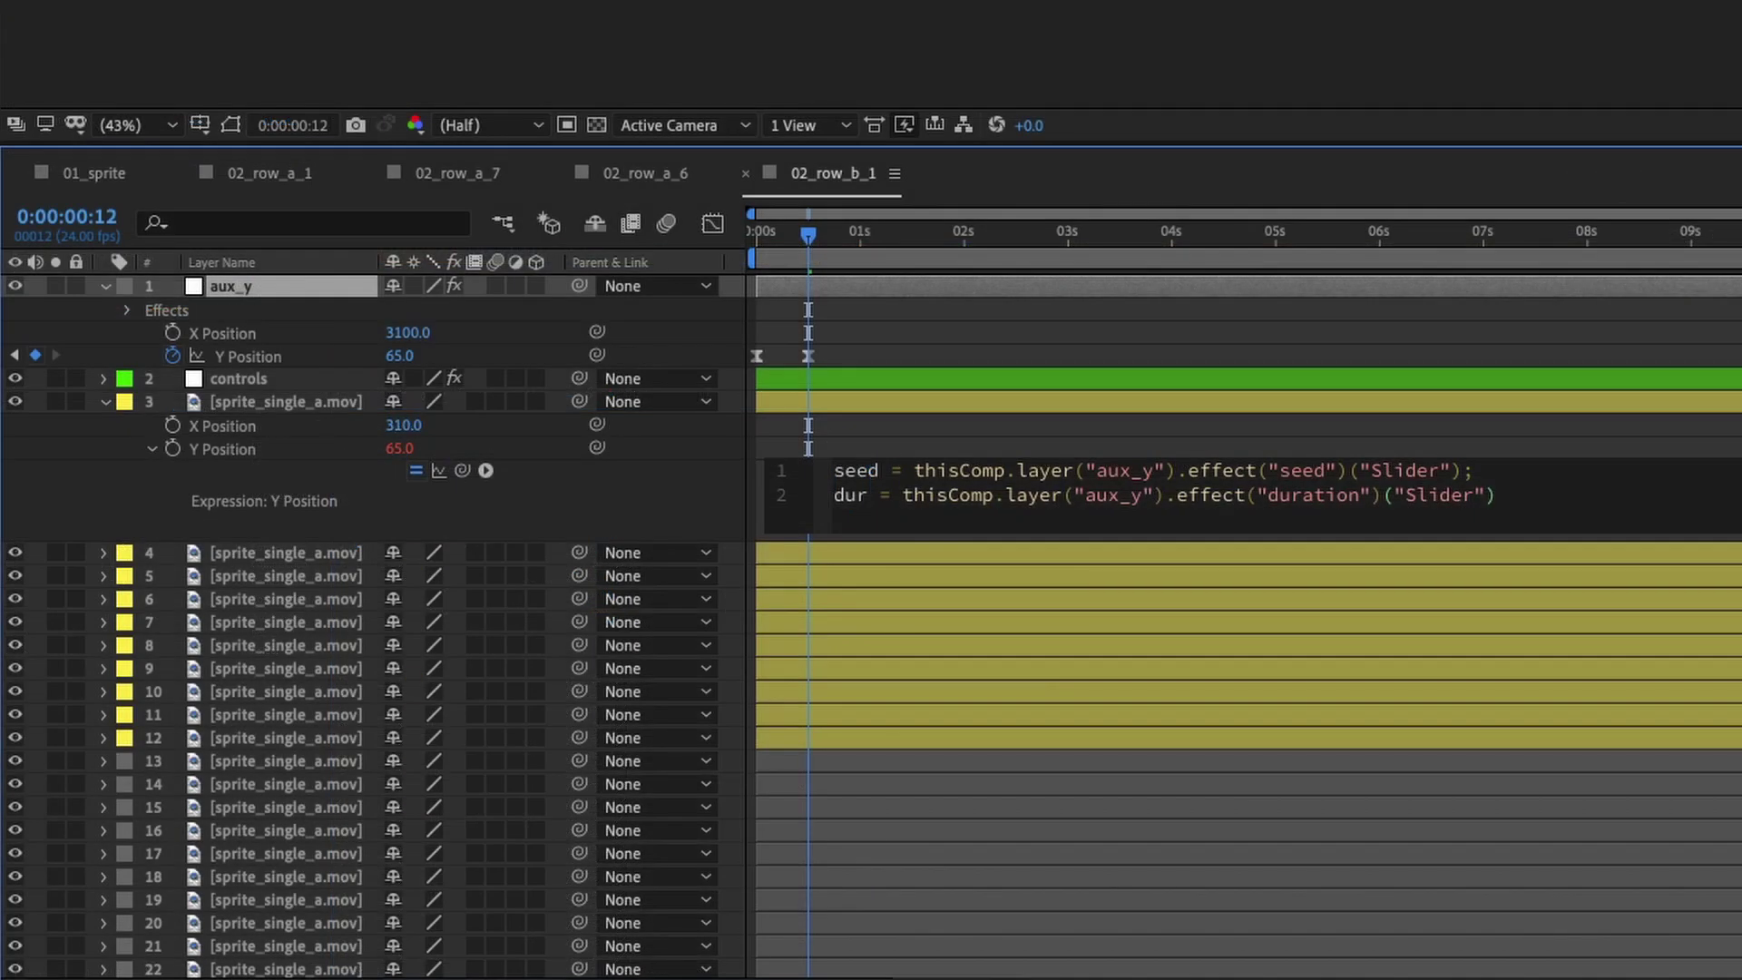
# Extend layer 3's Y Position expression with the lines seedRandom(seed,true); and t = random(dur);
pyautogui.write('seedR')
pyautogui.press('Return')
pyautogui.write('seed,true)')
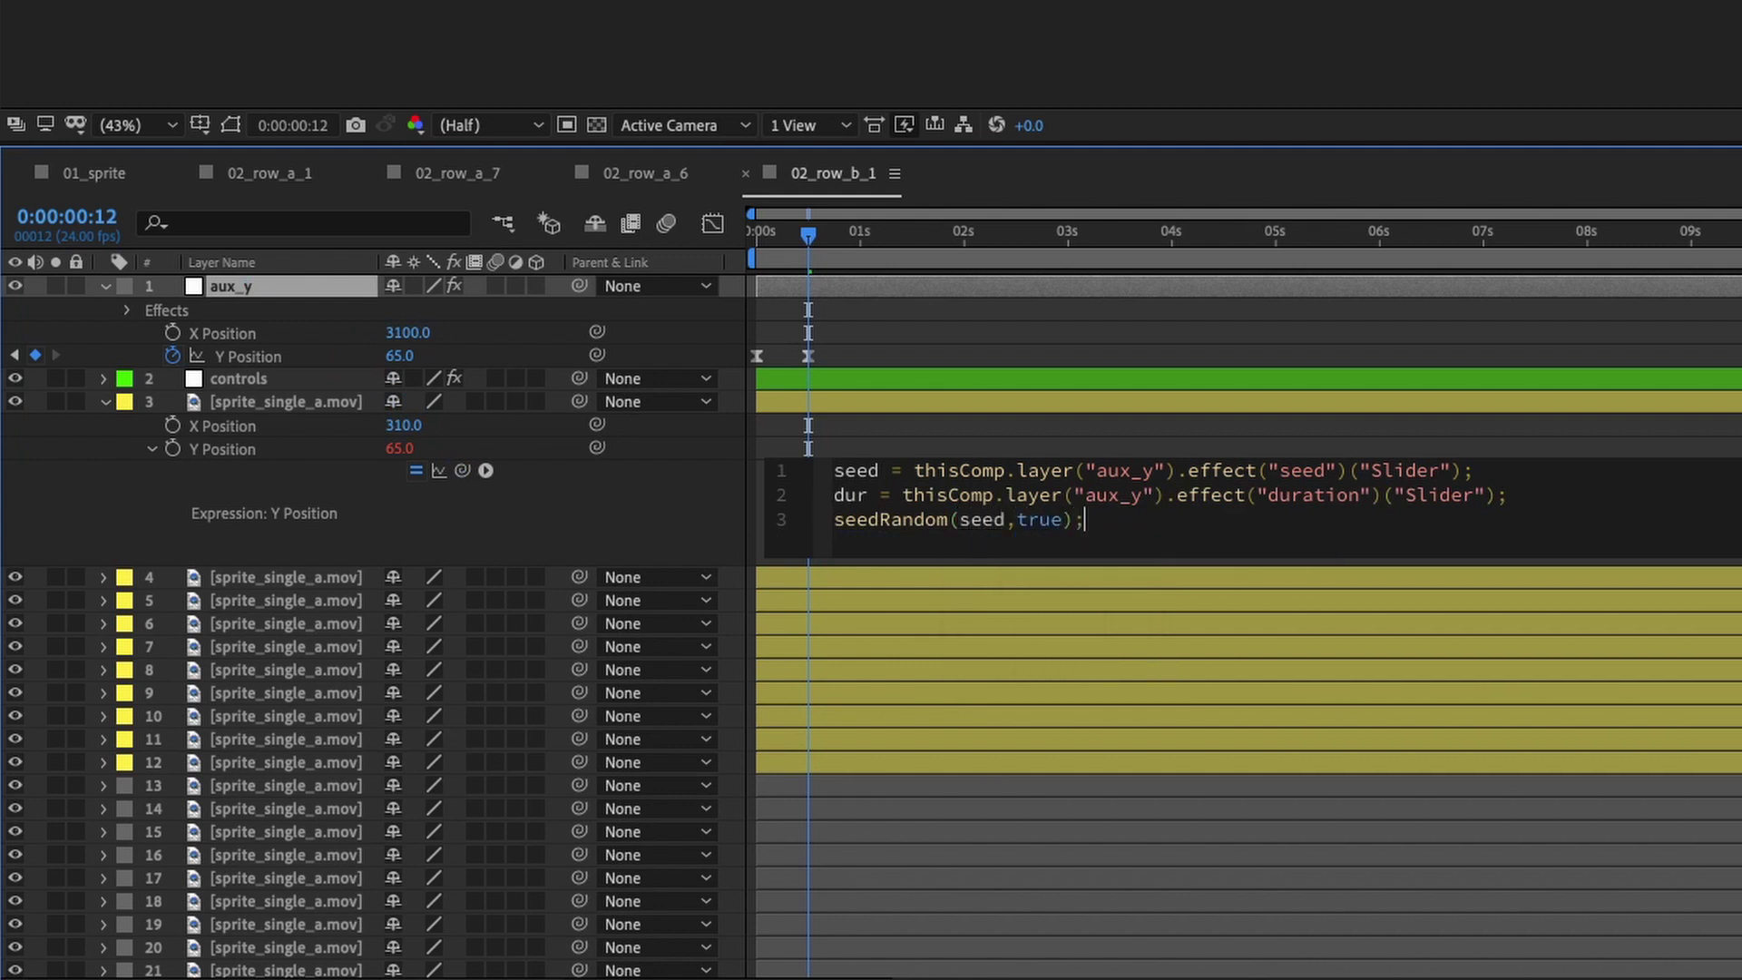
pyautogui.write(';')
pyautogui.press('Return')
pyautogui.press('Return')
pyautogui.press('Return')
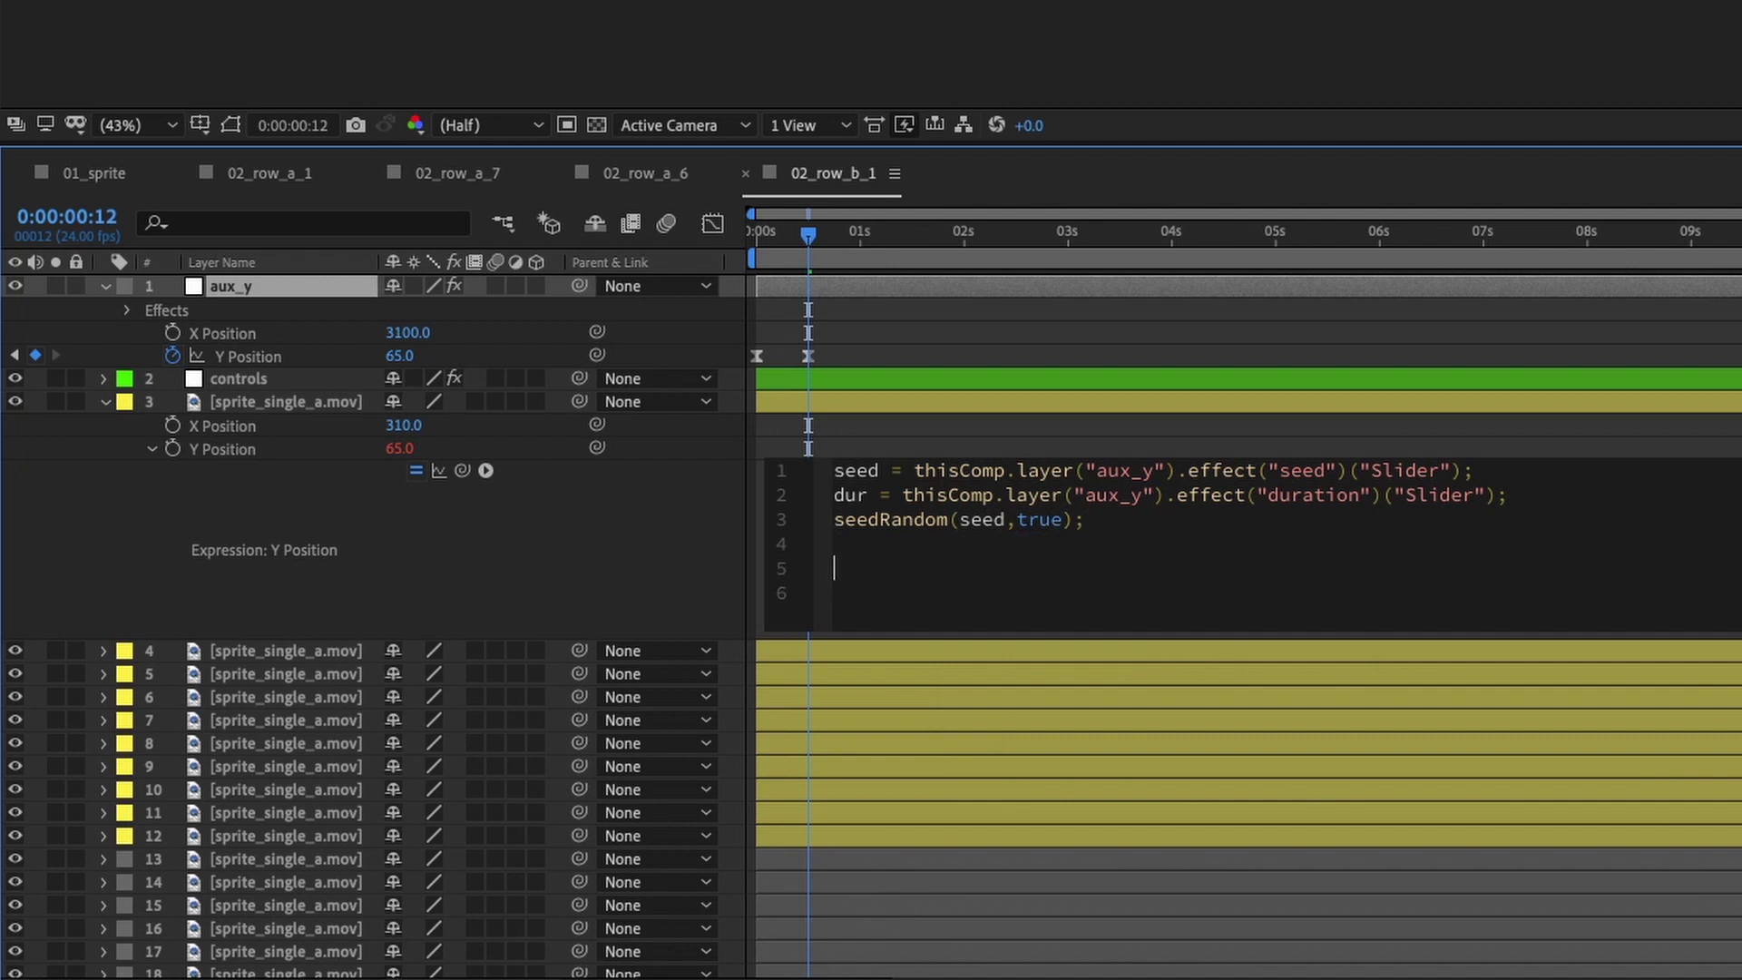
pyautogui.click(898, 541)
pyautogui.write('t = ran')
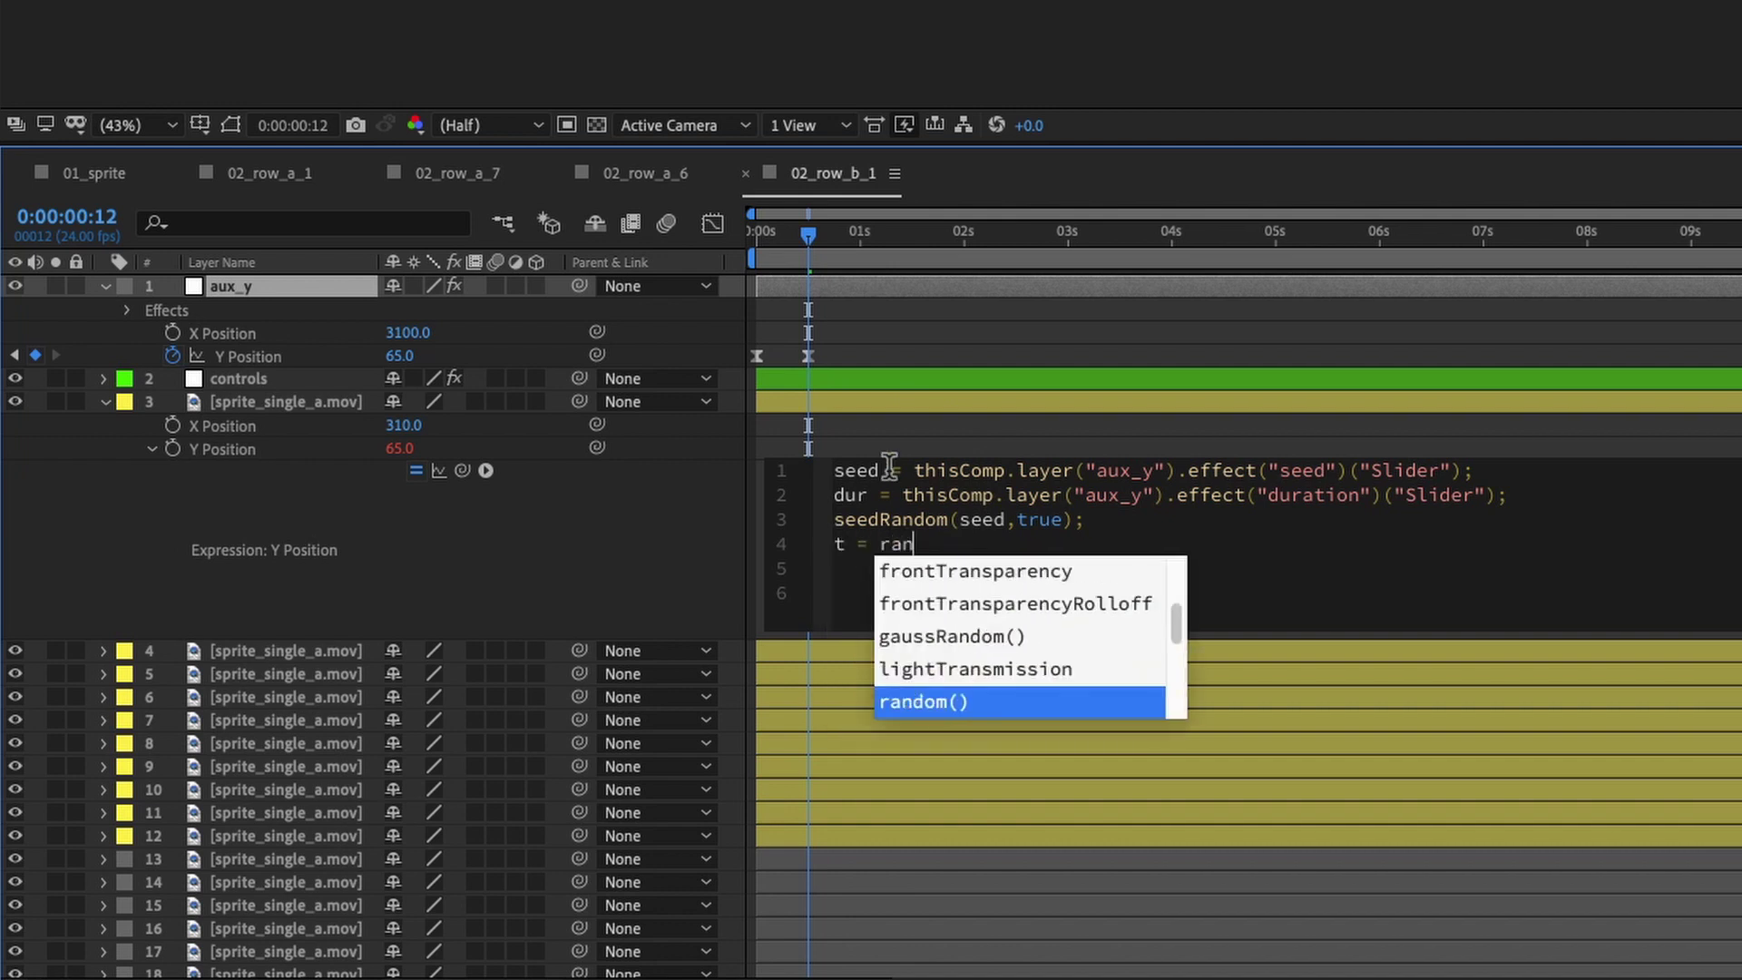
pyautogui.write('dom(d')
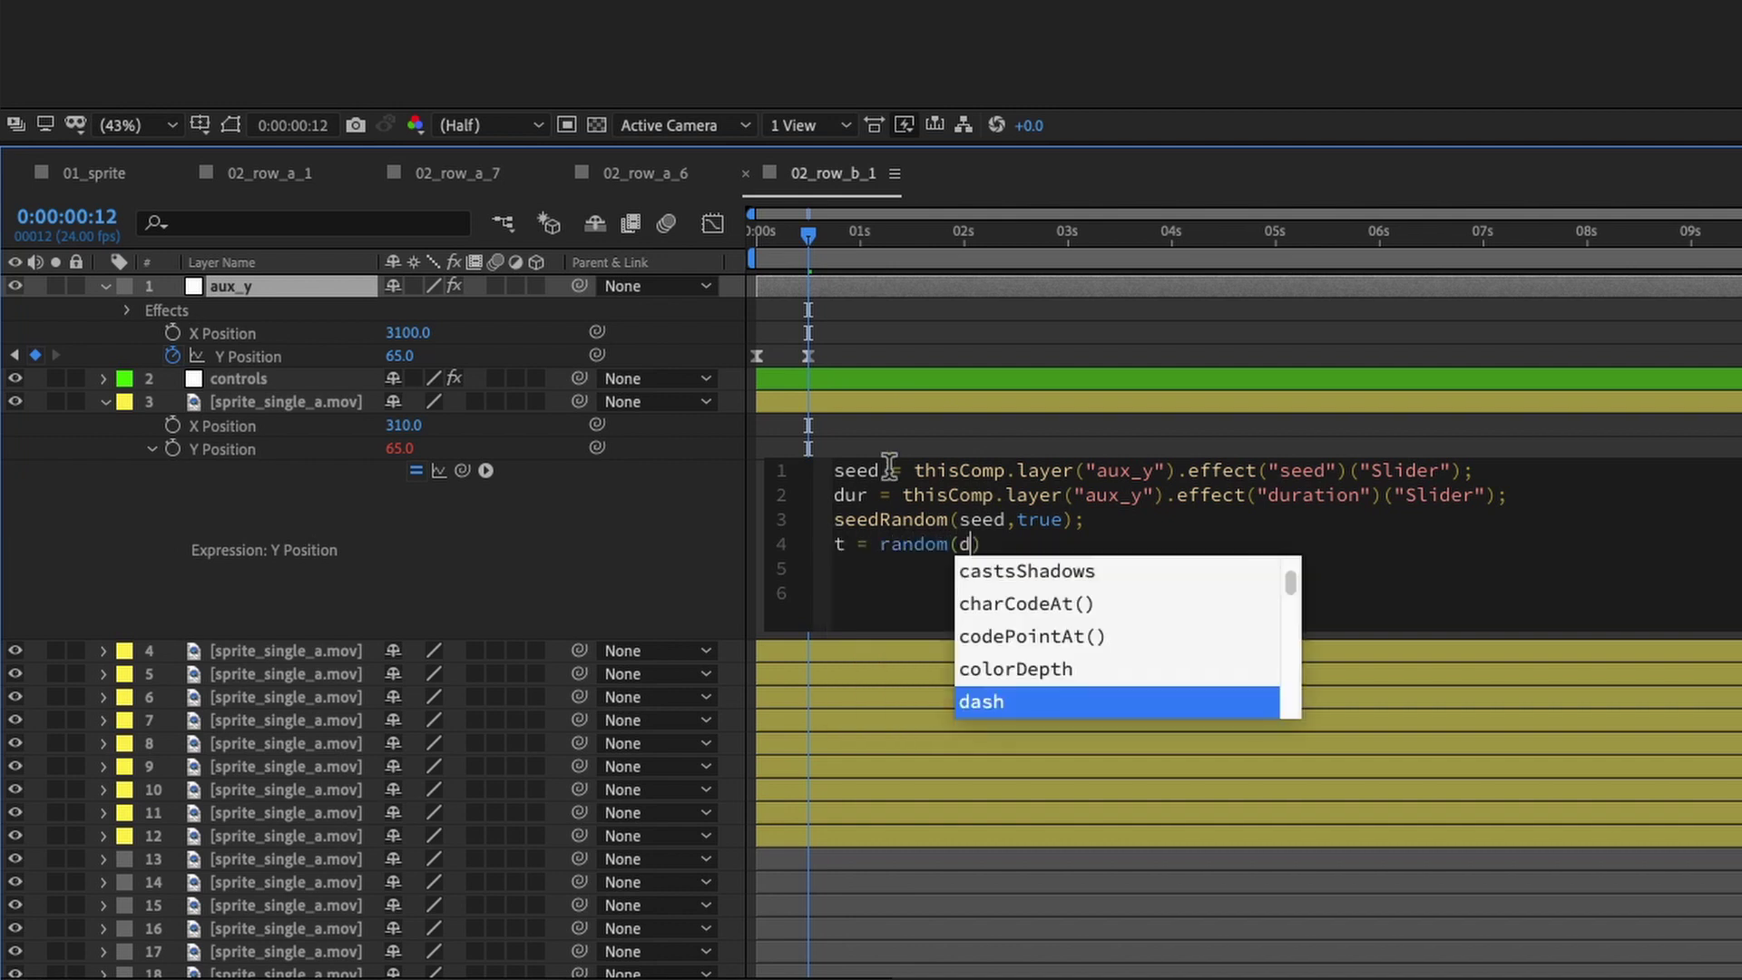
pyautogui.write('ur);')
pyautogui.press('Return')
pyautogui.press('Return')
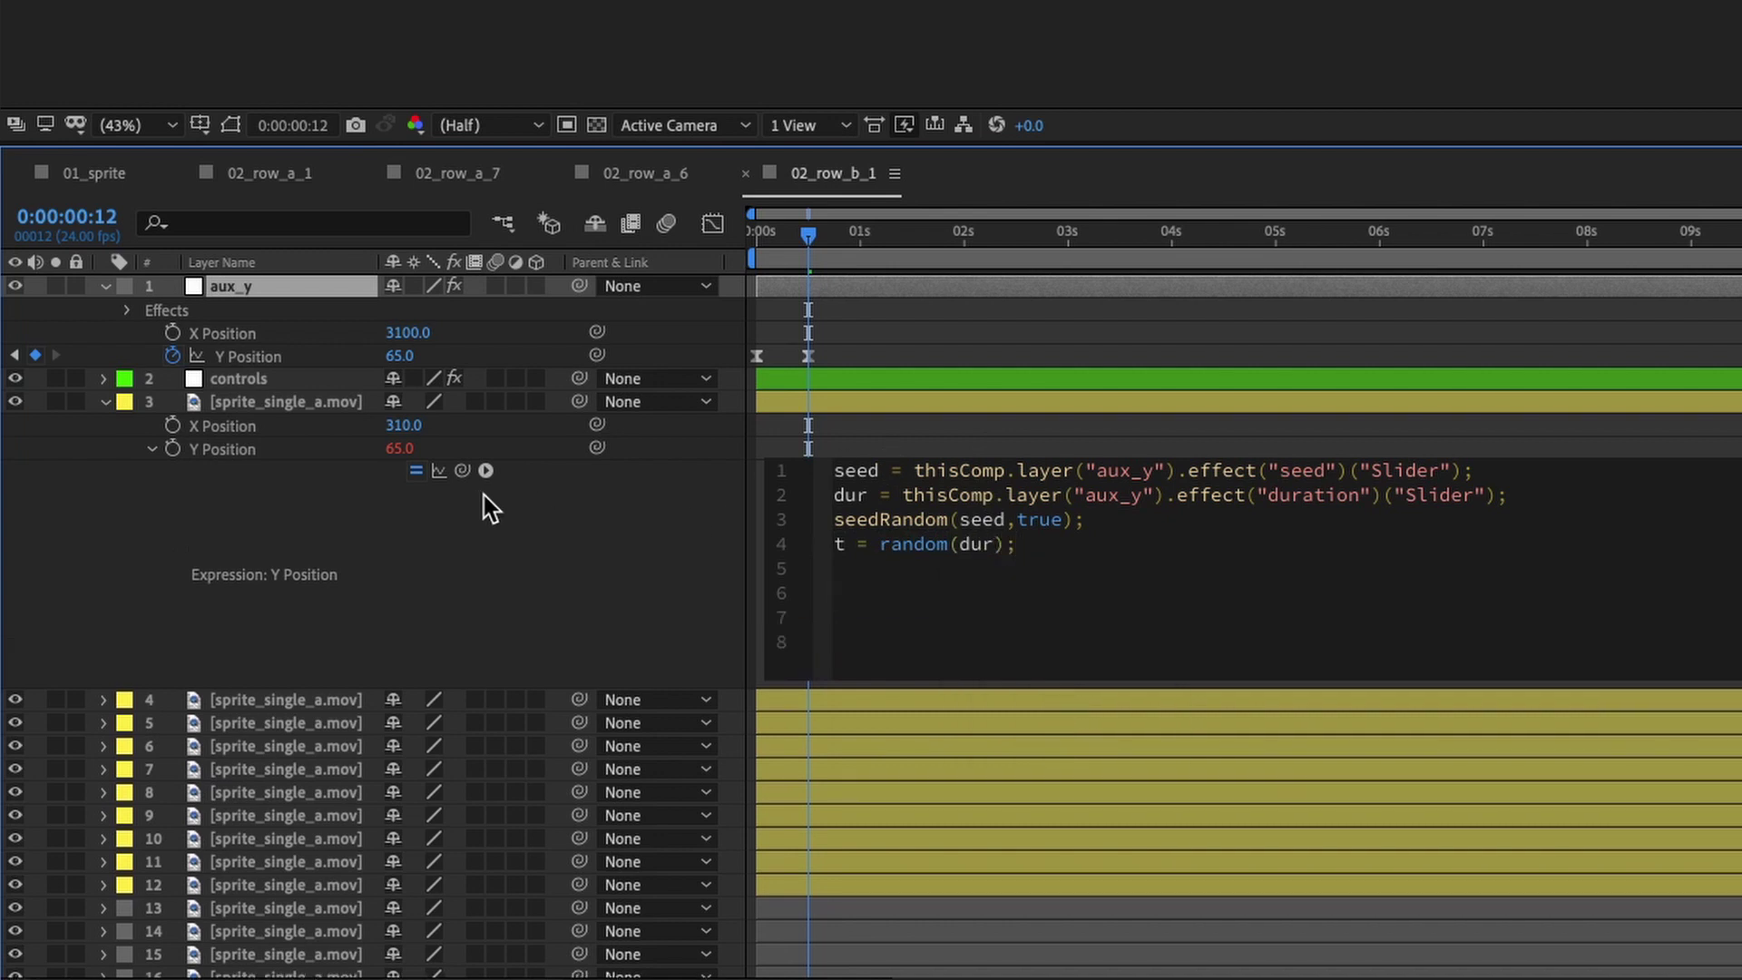
# Finish the expression with thisComp.layer("aux_y").transform.yPosition.valueAtTime(time+t) and commit it
pyautogui.moveTo(461, 470); pyautogui.dragTo(304, 357)
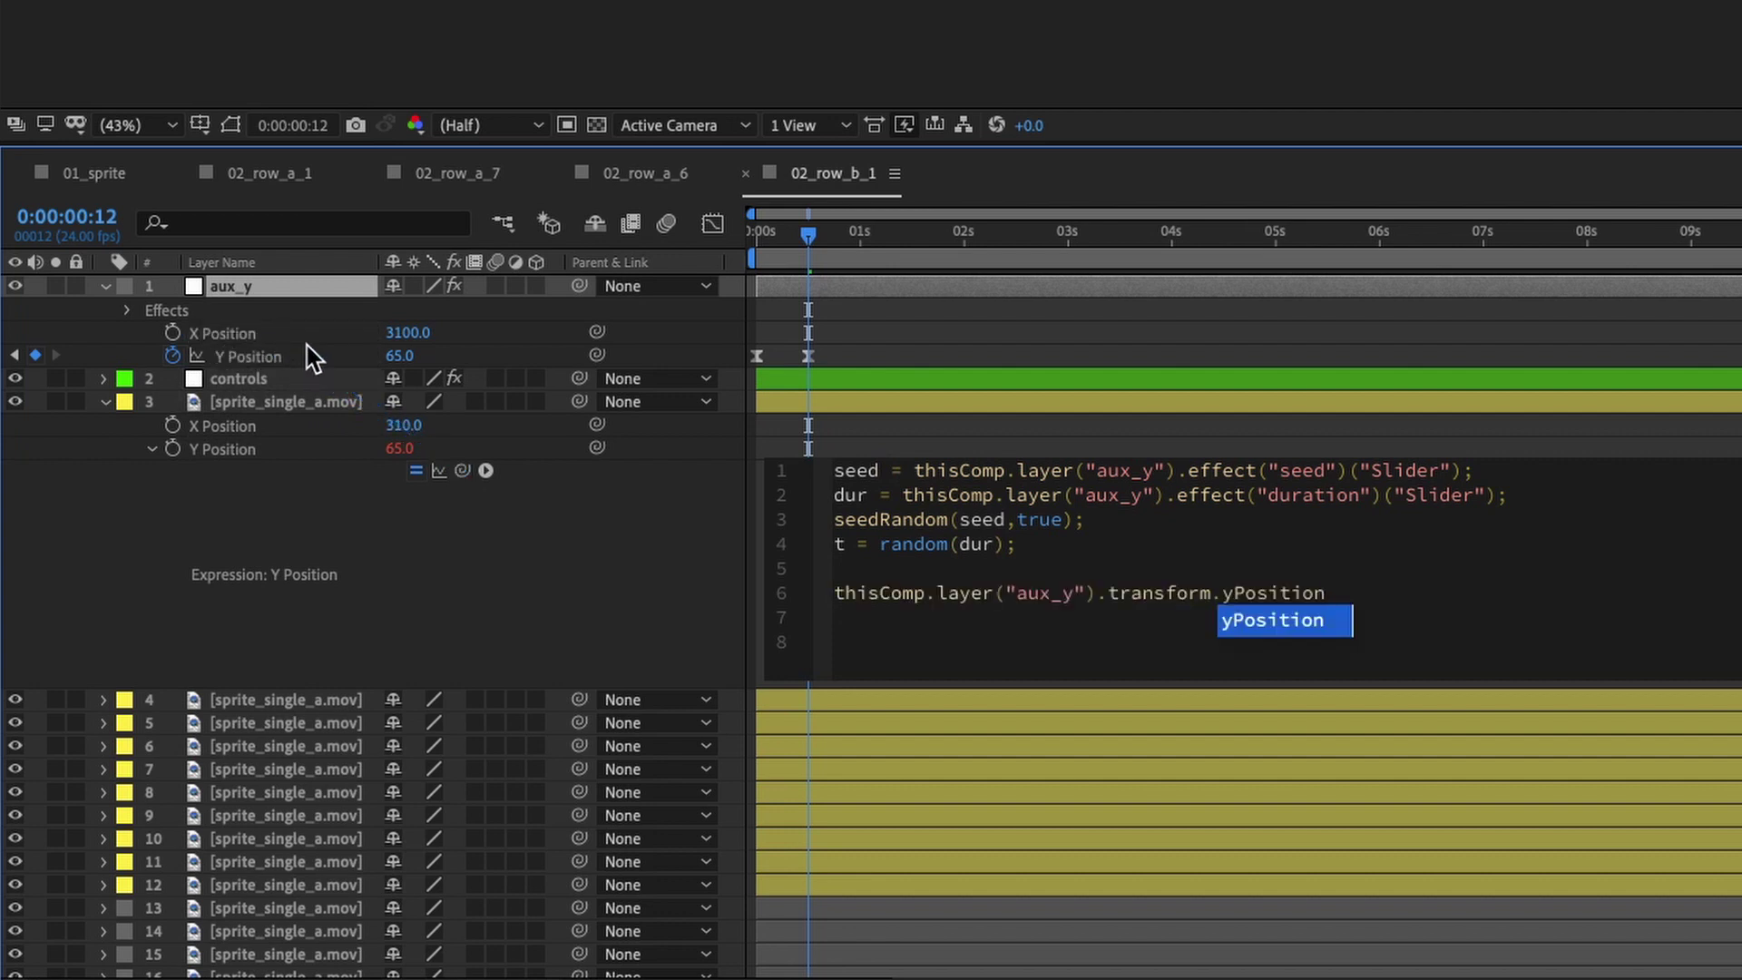
pyautogui.write('.valueat')
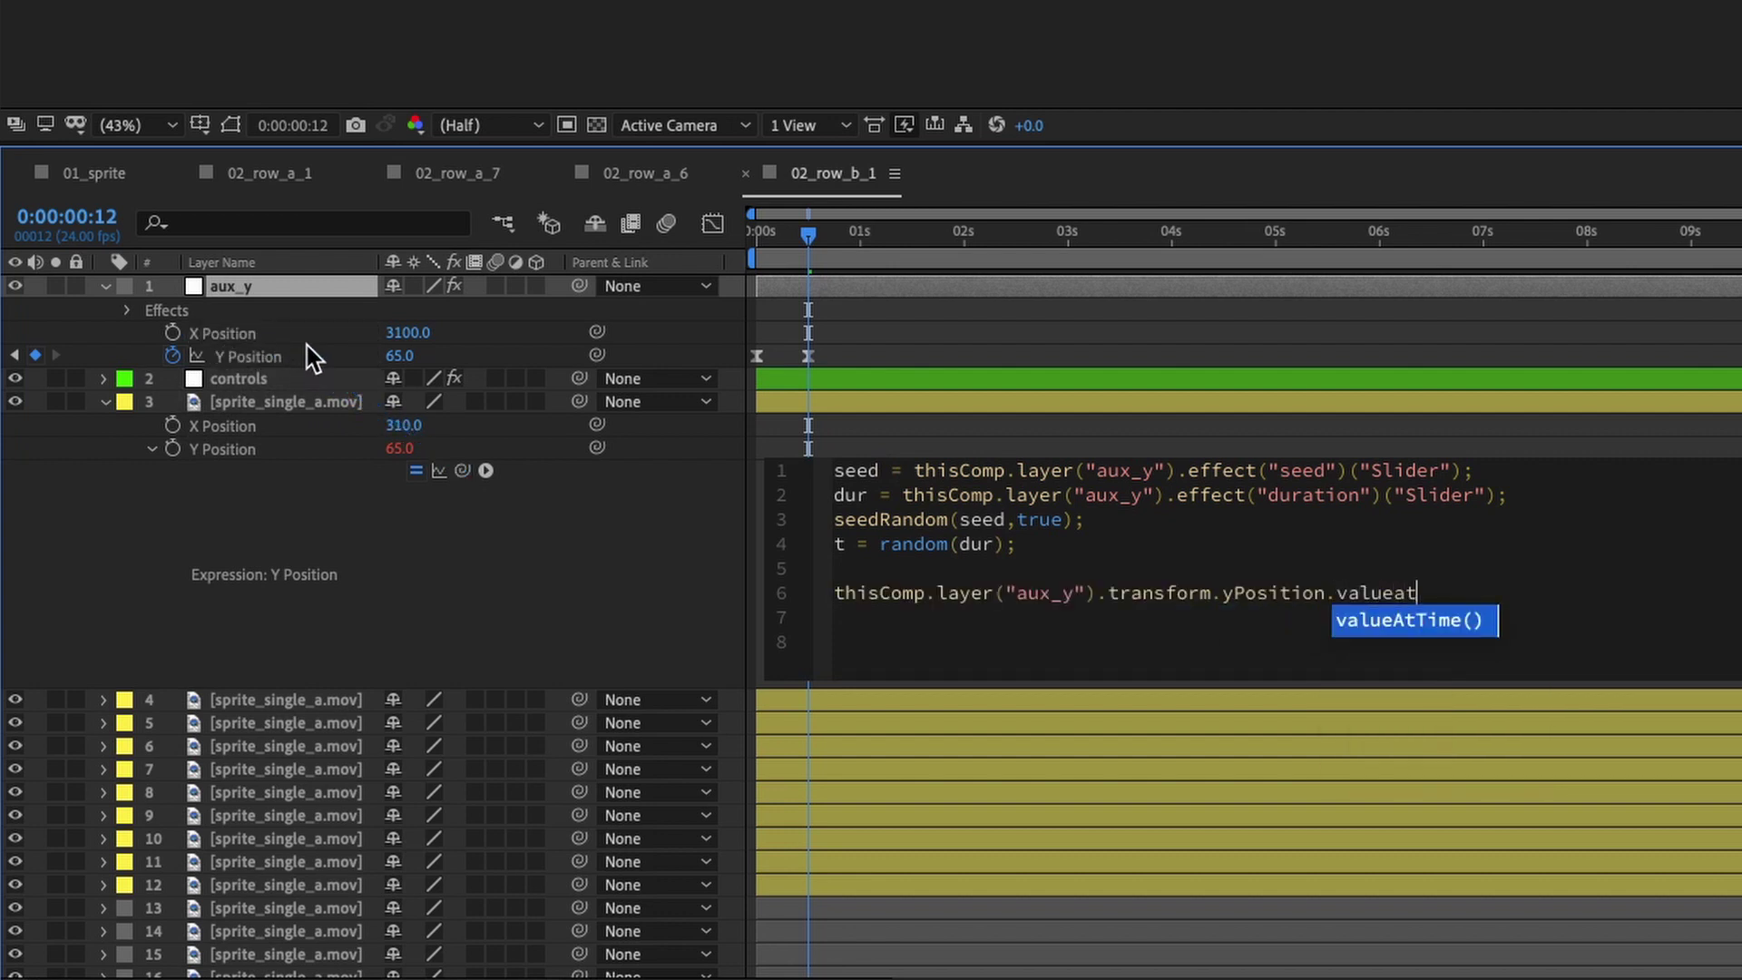
pyautogui.press('Return')
pyautogui.write('tTime(ti')
pyautogui.press('Return')
pyautogui.write('-')
pyautogui.press('BackSpace')
pyautogui.write('+t')
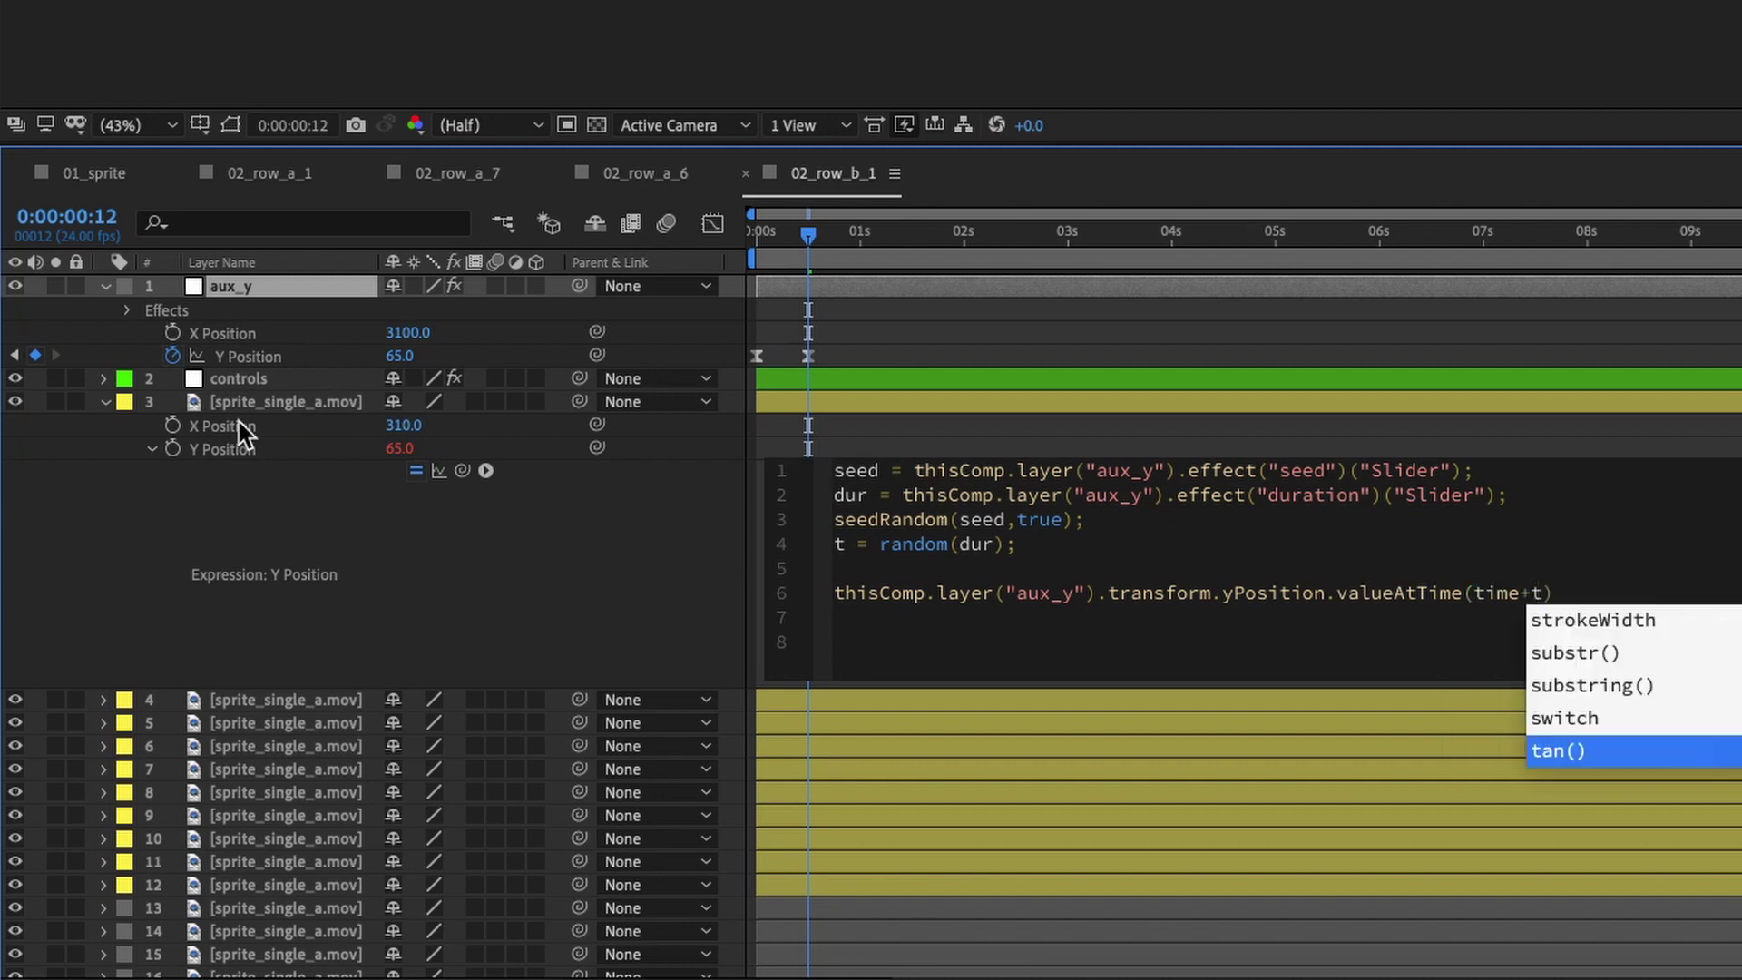
pyautogui.click(873, 4)
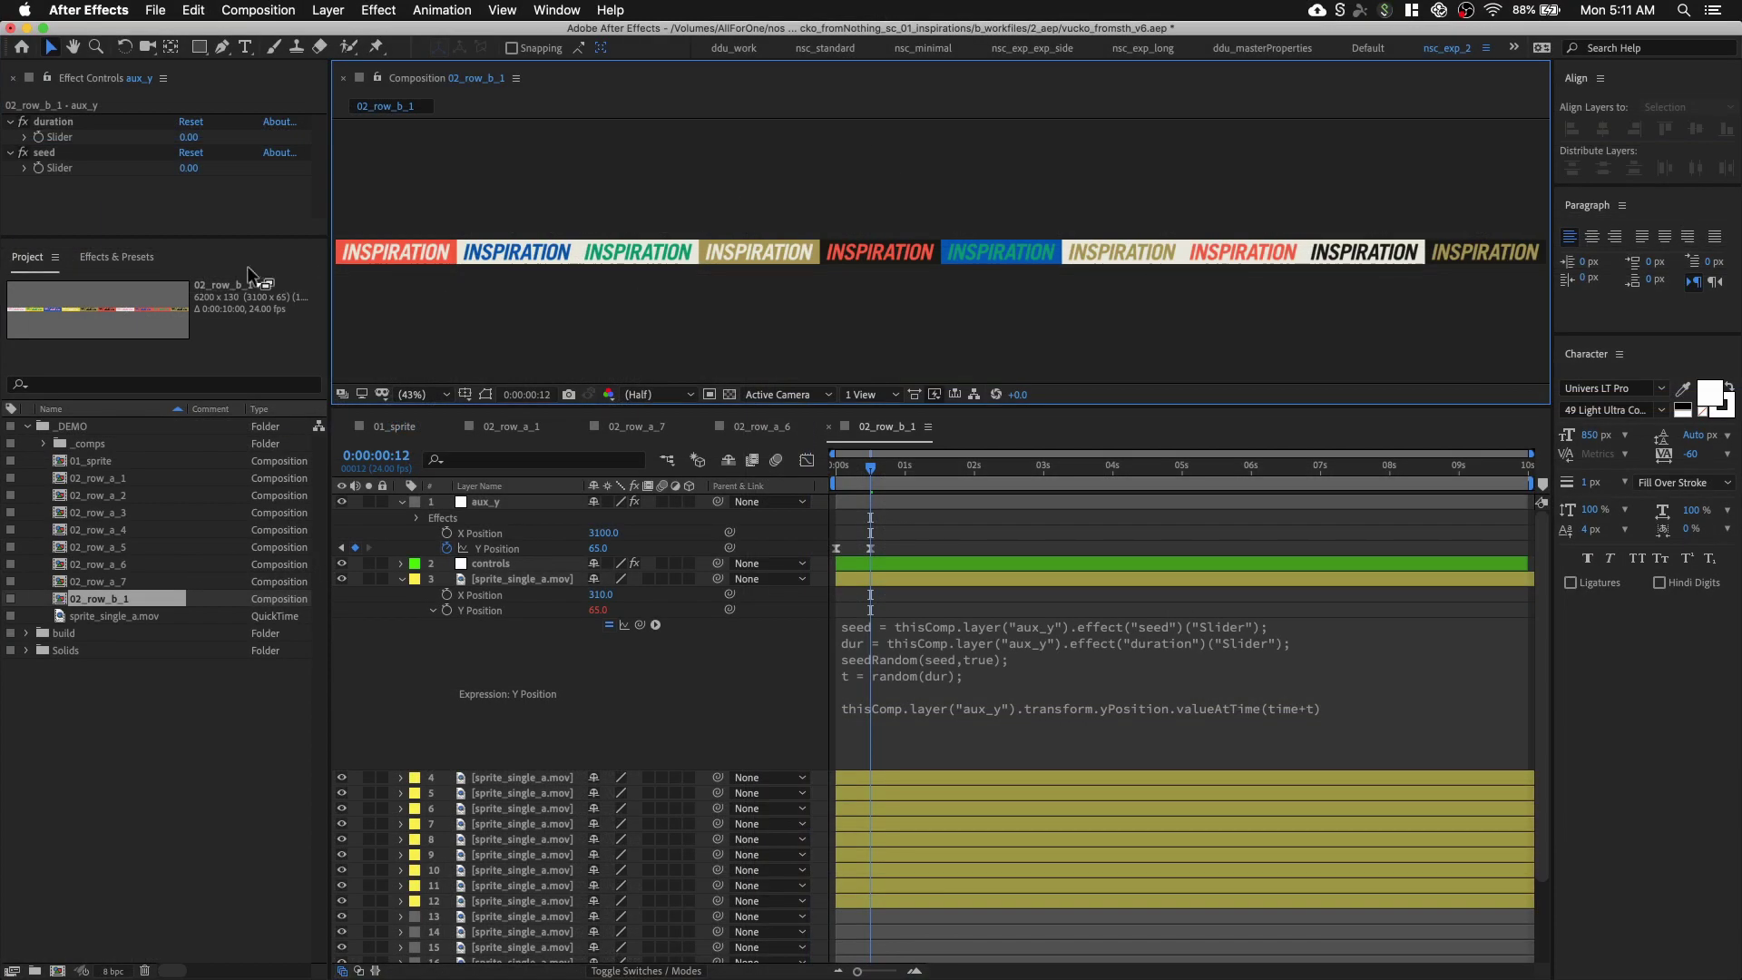
# Set the duration slider on aux_y to -8
pyautogui.click(189, 137)
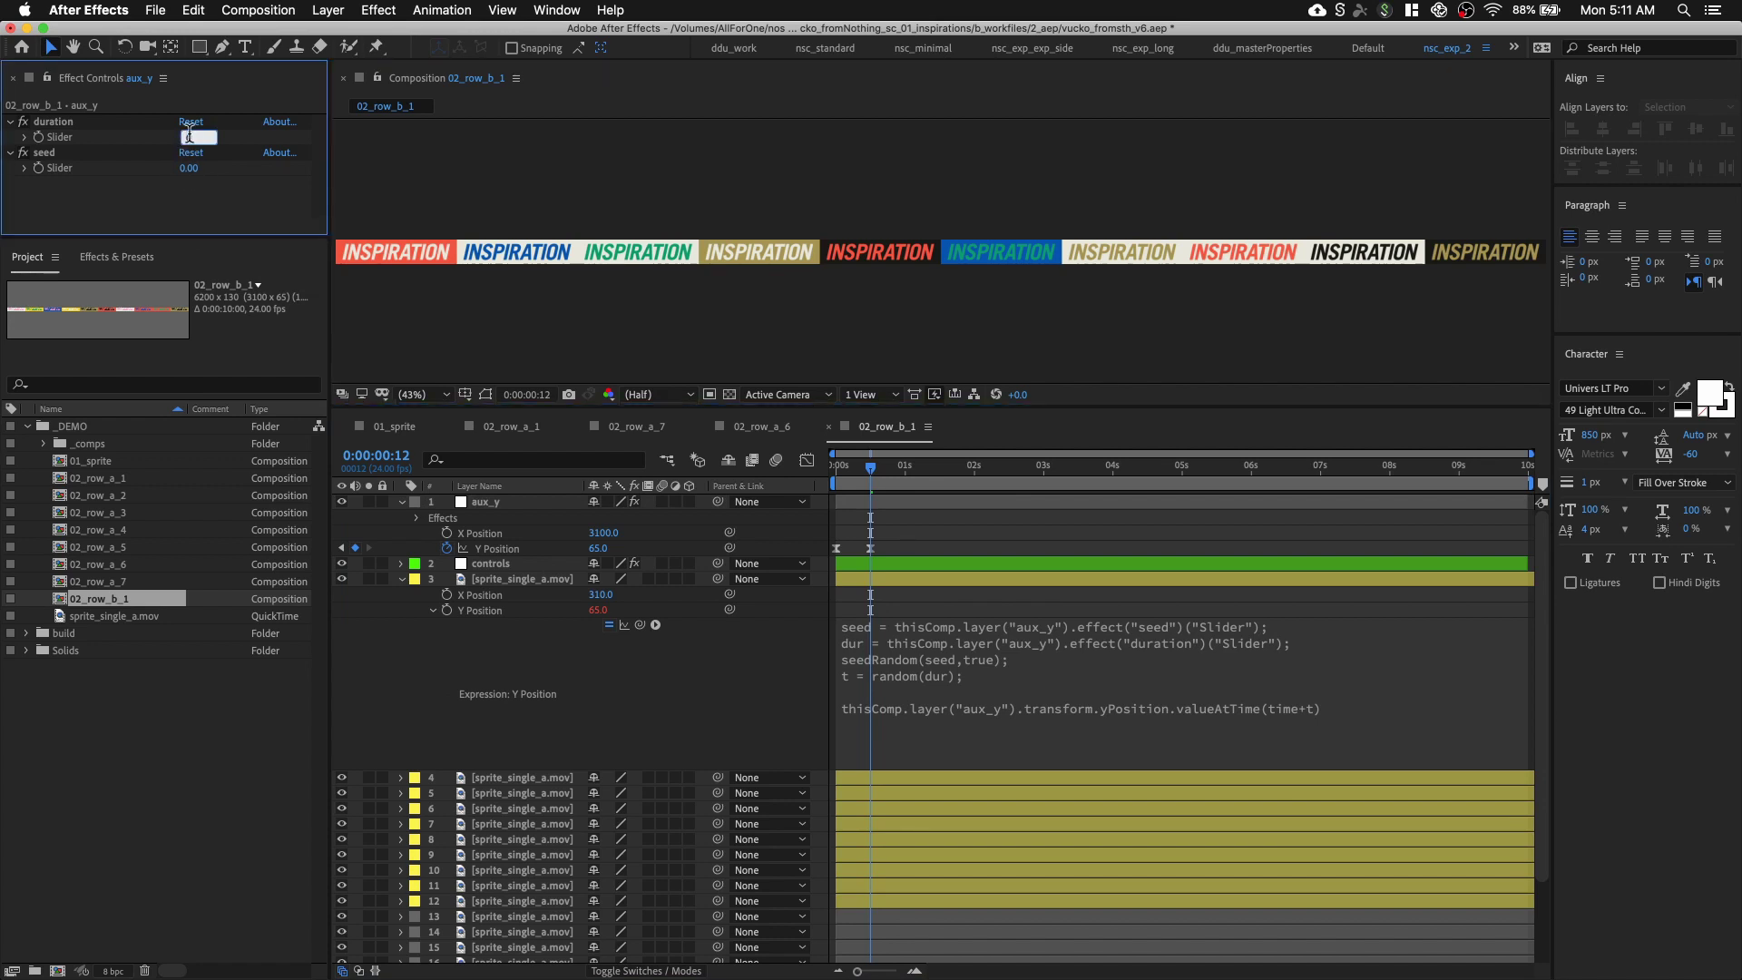
pyautogui.write('-8')
pyautogui.press('Return')
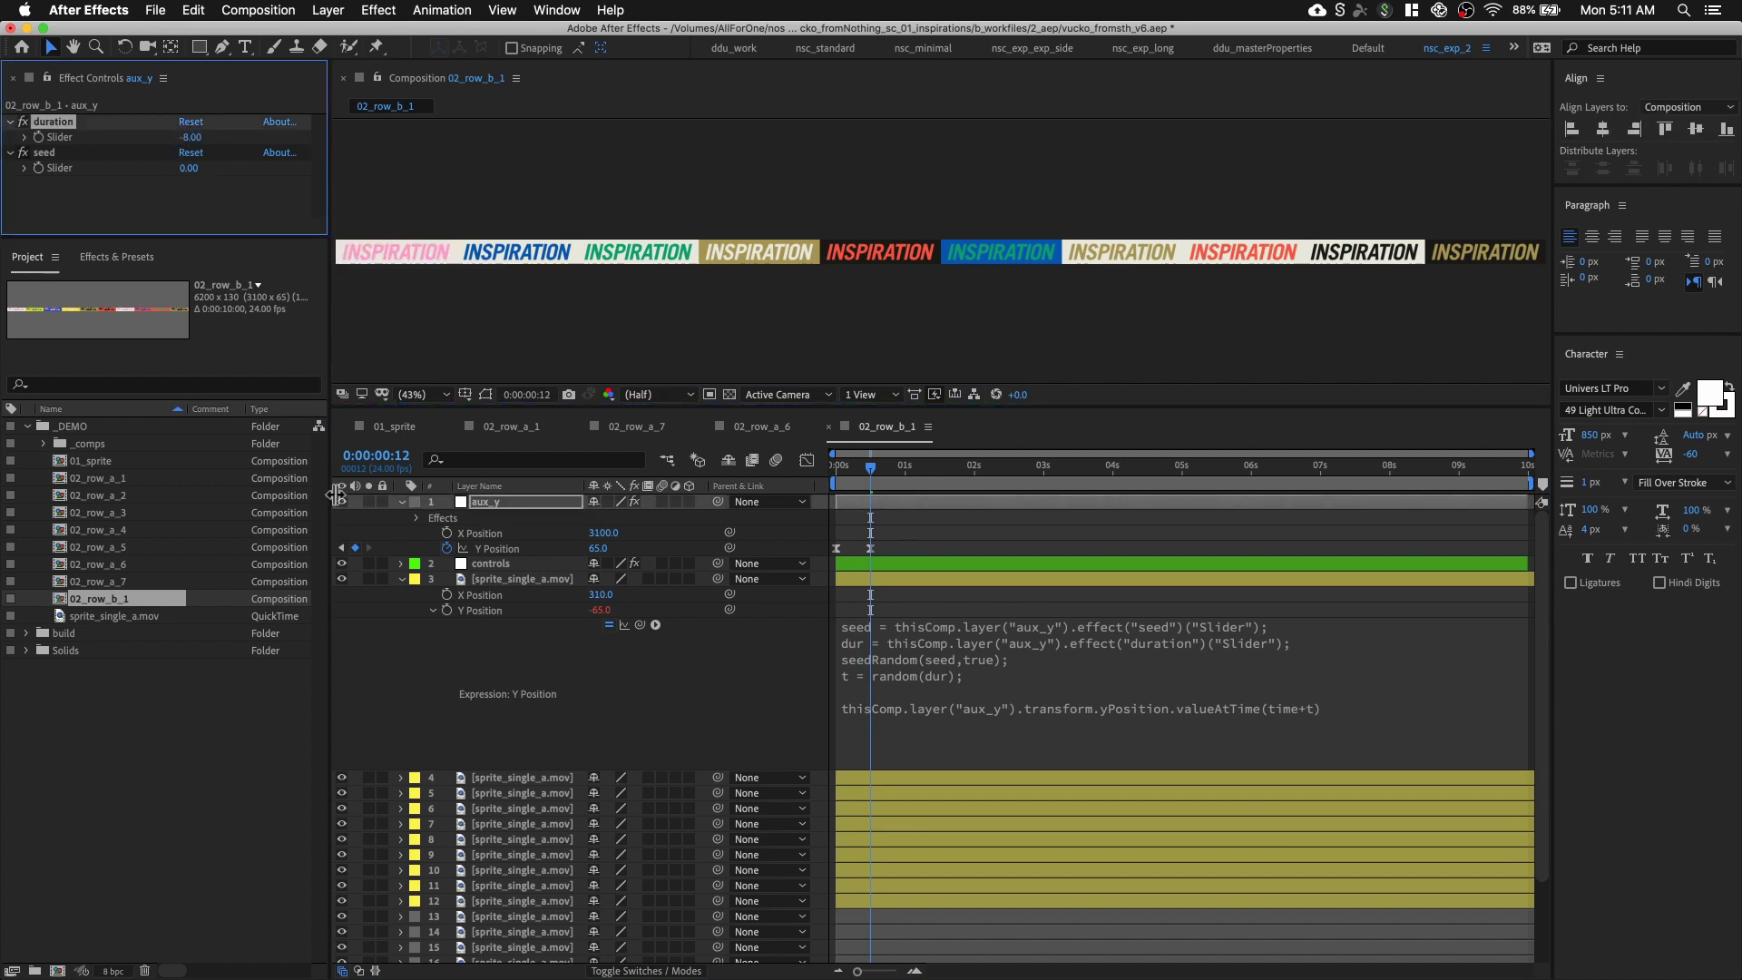
# Solo the first yellow sprite, layer 3, and preview its vertical movement along the timeline
pyautogui.click(369, 579)
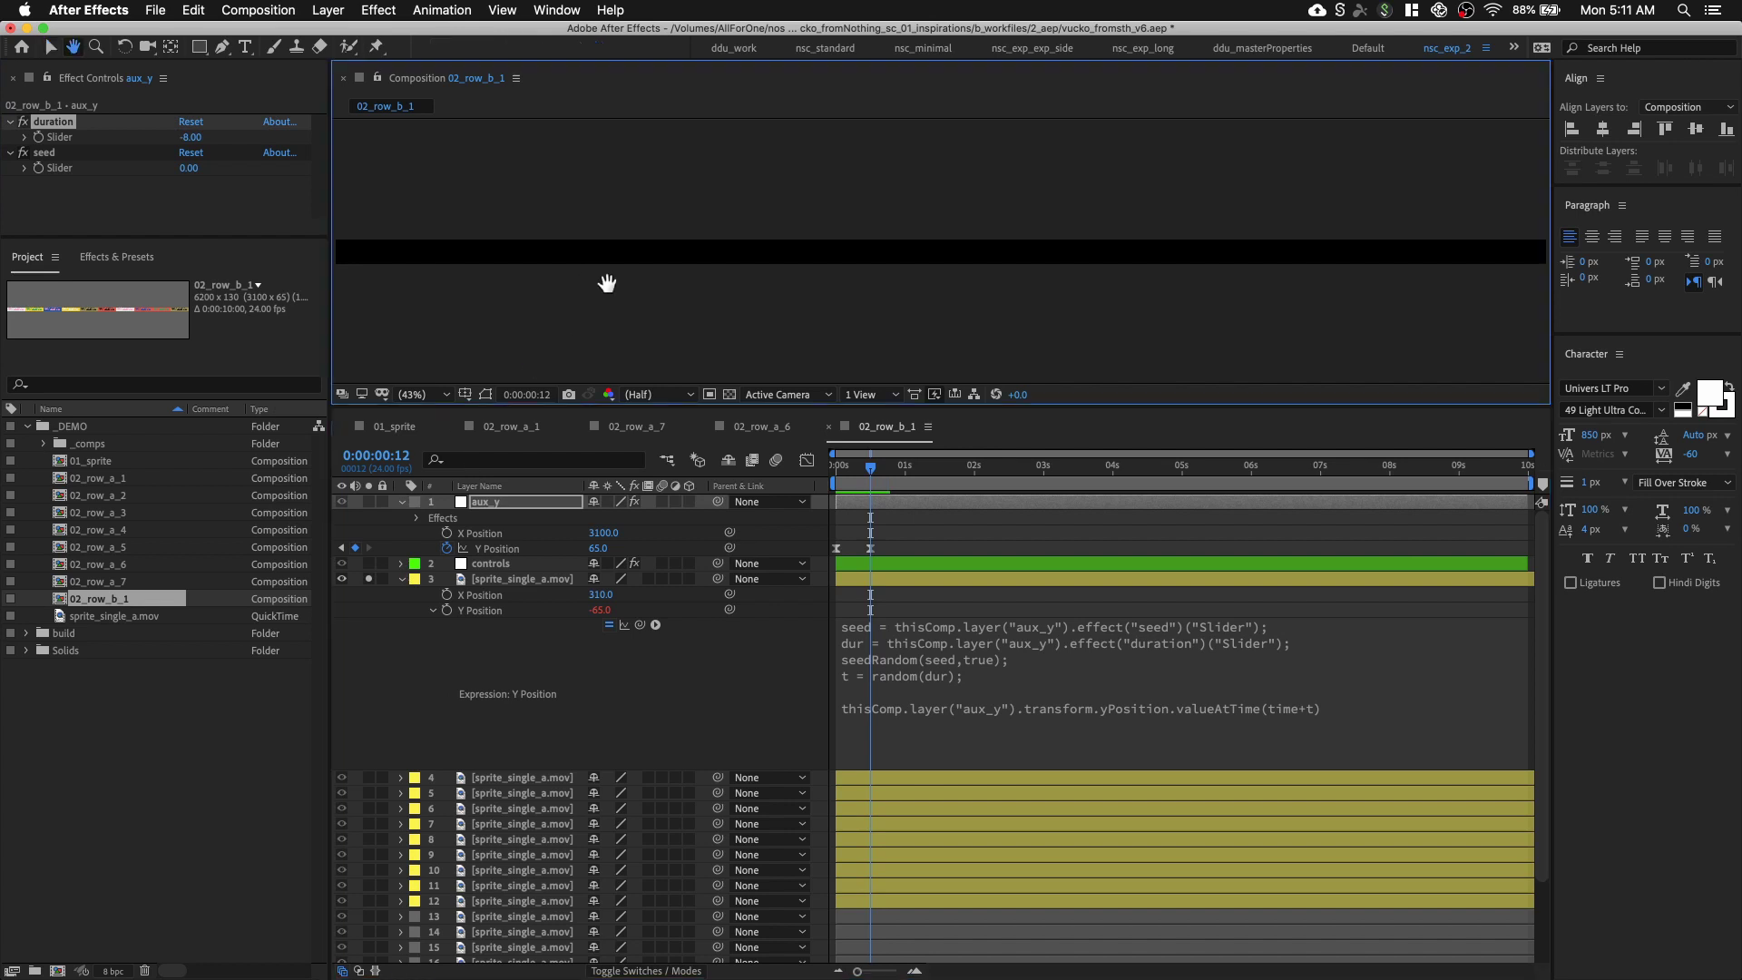
pyautogui.moveTo(584, 282); pyautogui.dragTo(636, 290)
pyautogui.press('`')
pyautogui.press('space')
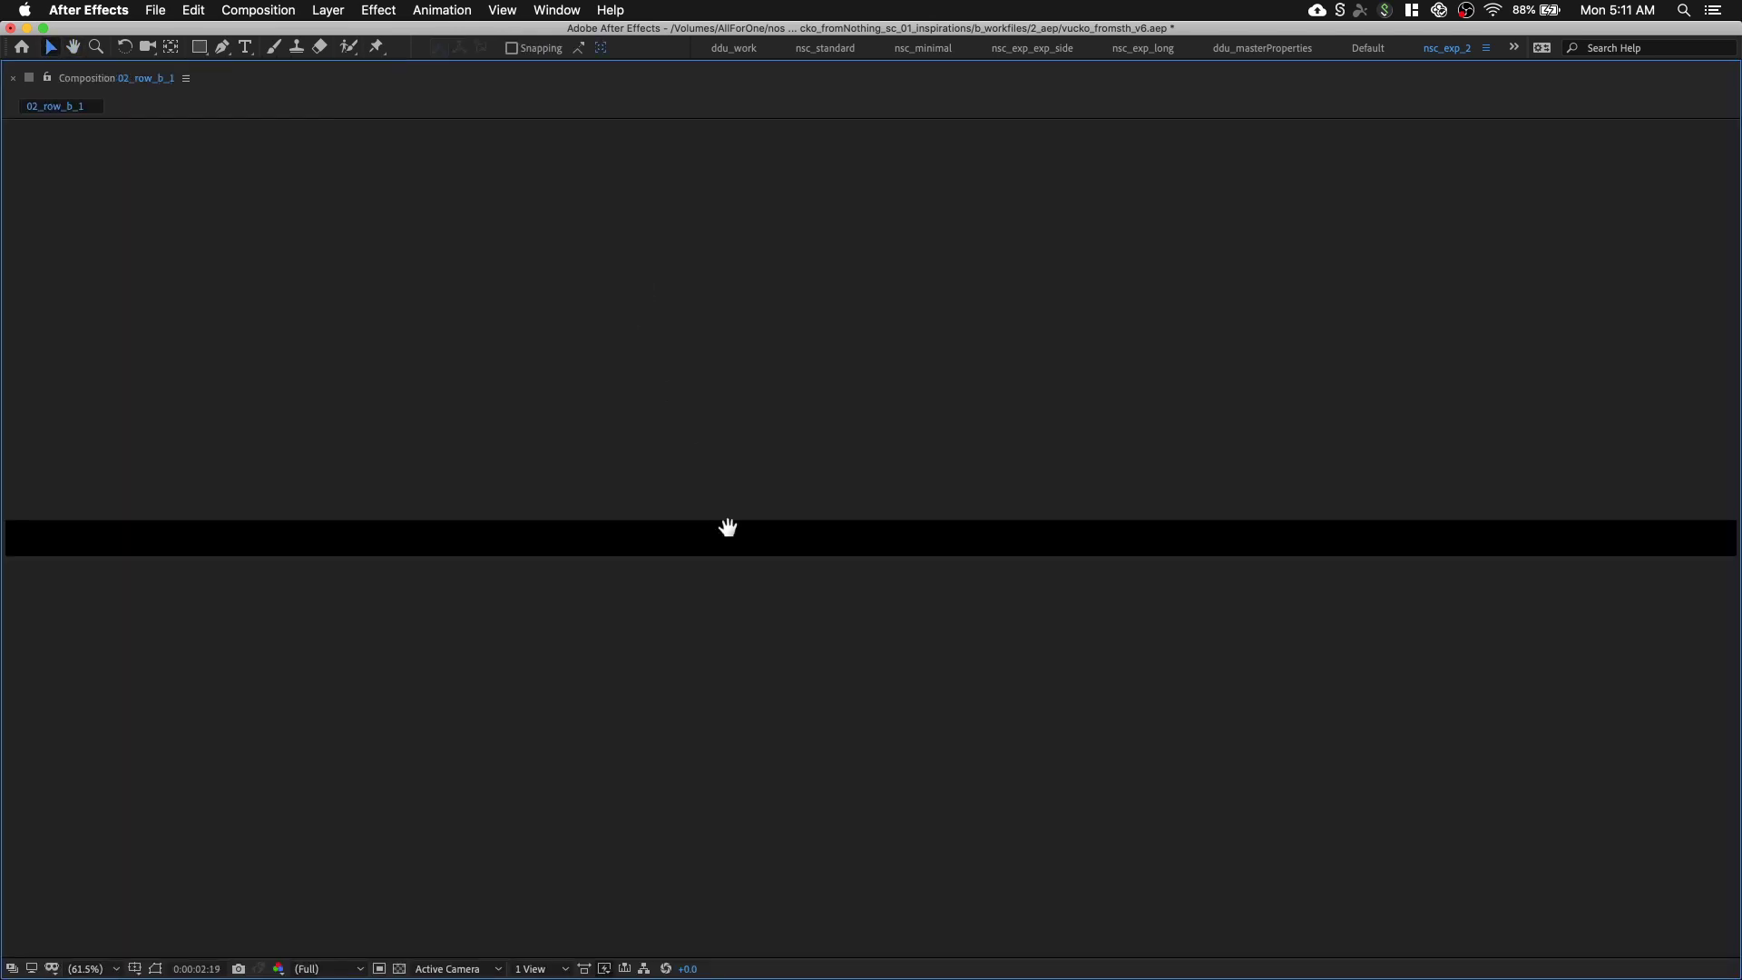
pyautogui.press('`')
pyautogui.moveTo(893, 465); pyautogui.dragTo(976, 470)
pyautogui.scroll(-4, 898, 329)
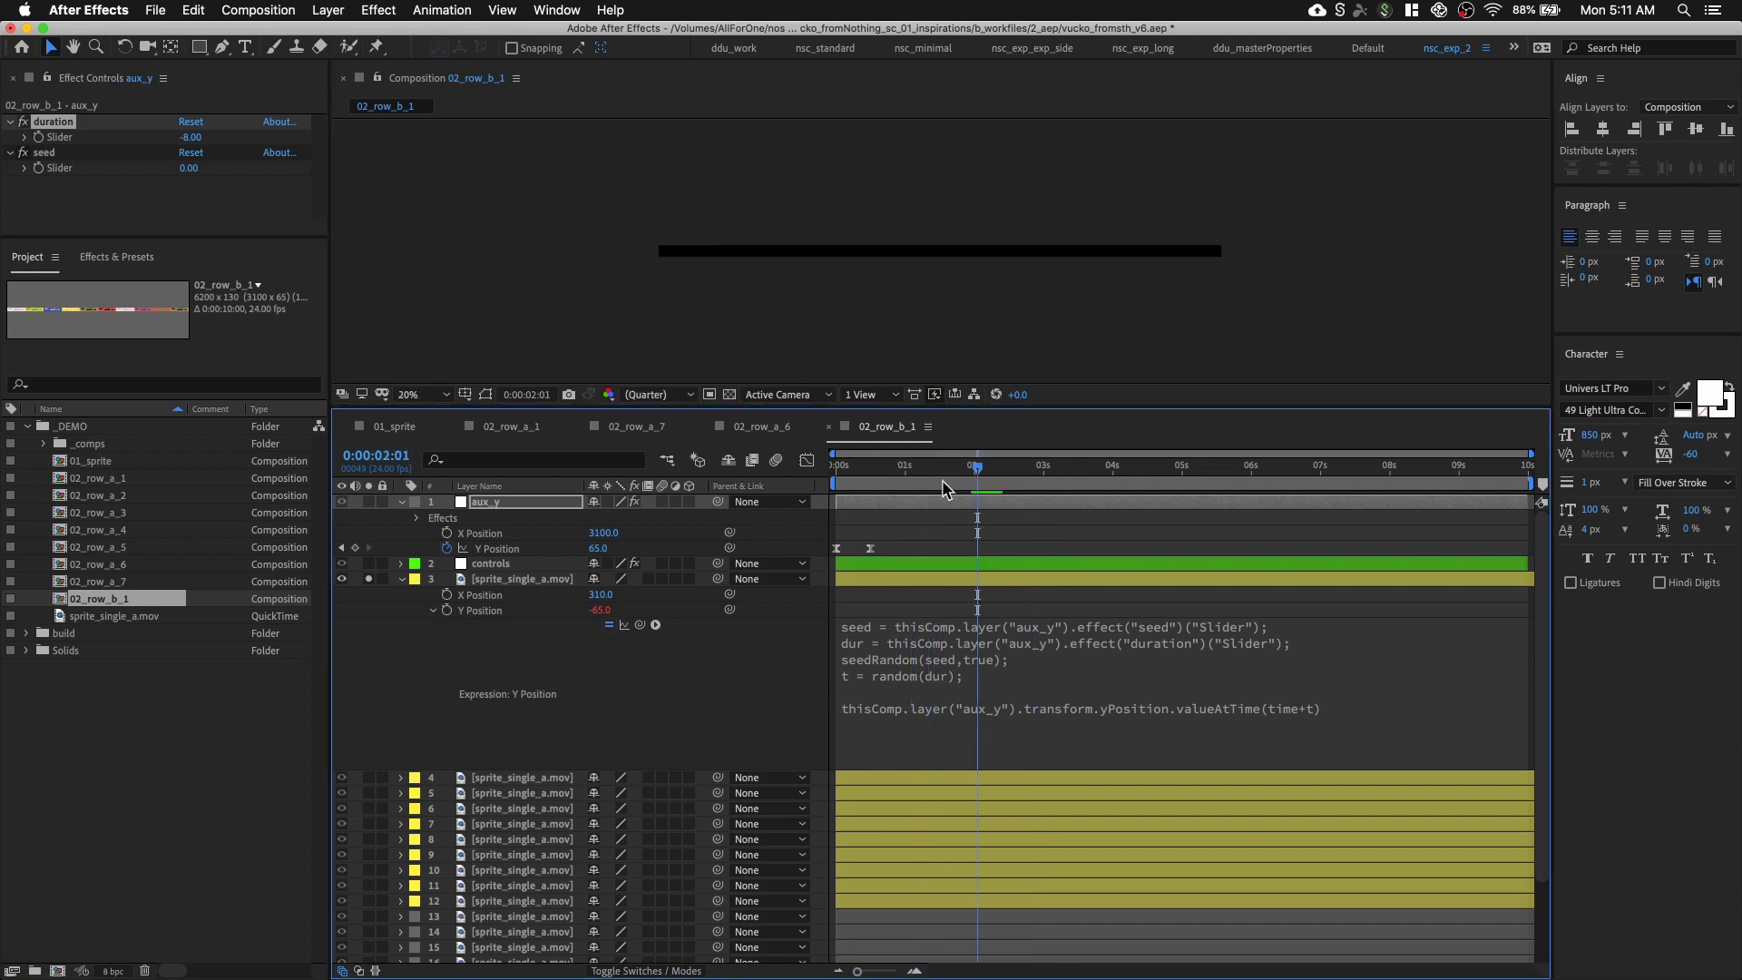
pyautogui.press('space')
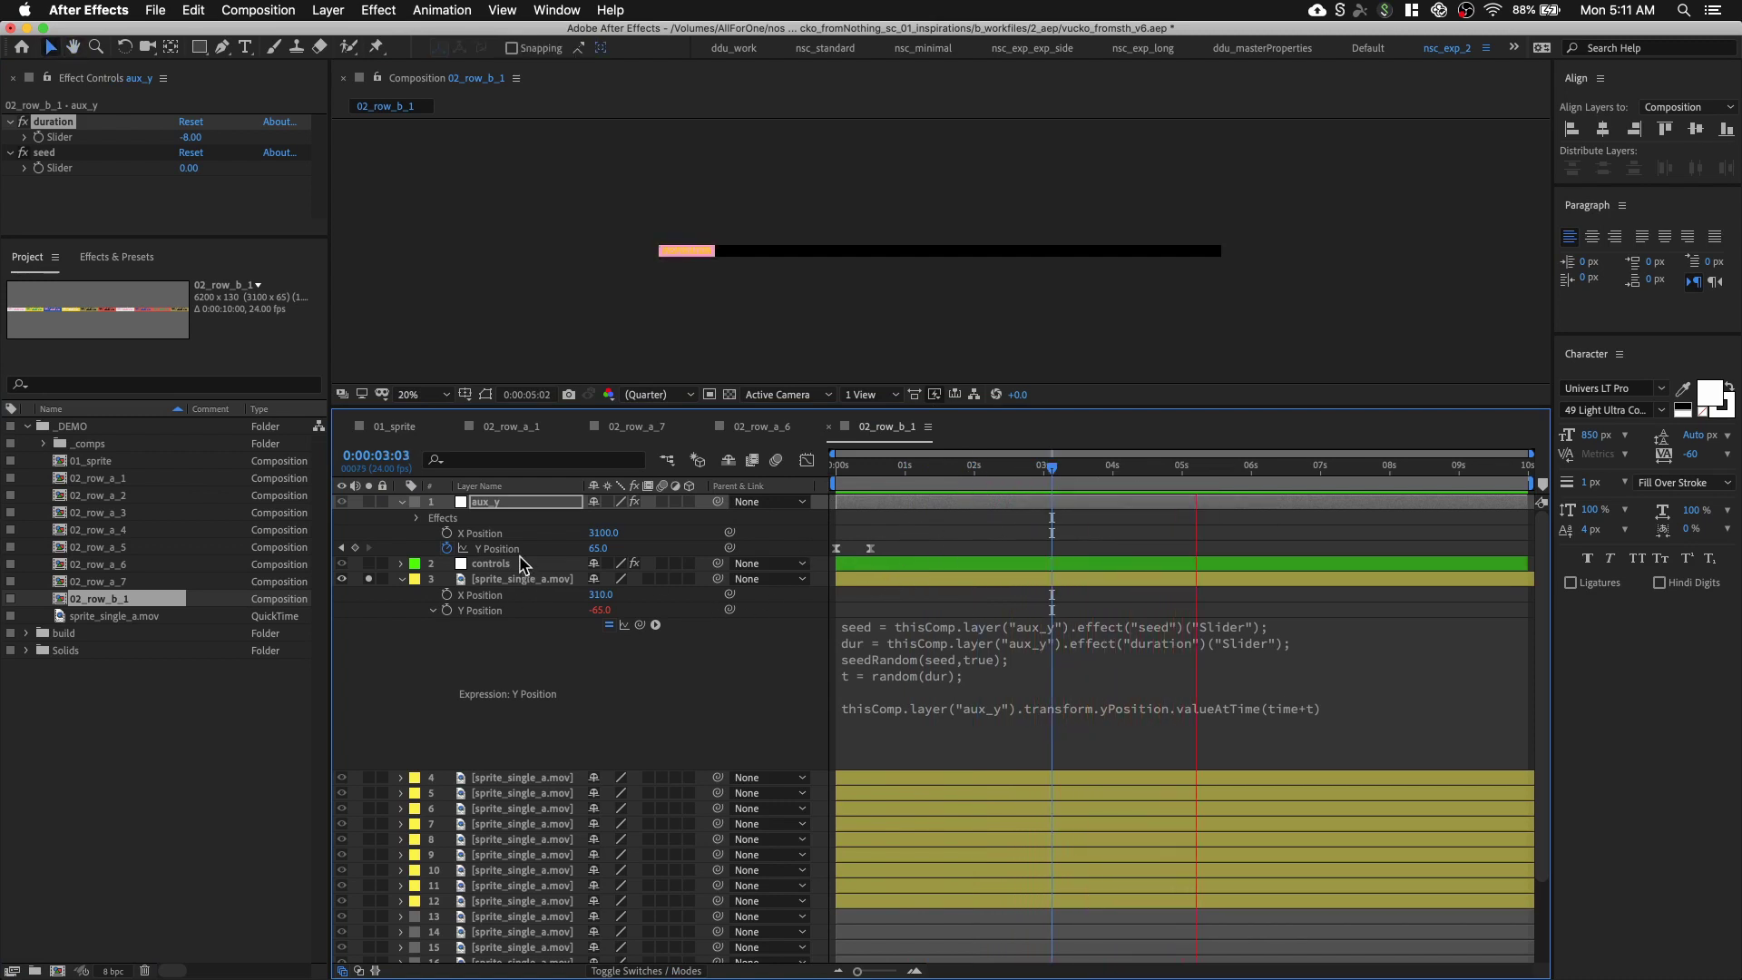
# Examine the soloed first sprite's vertical slide closely at different times along the timeline
pyautogui.press('space')
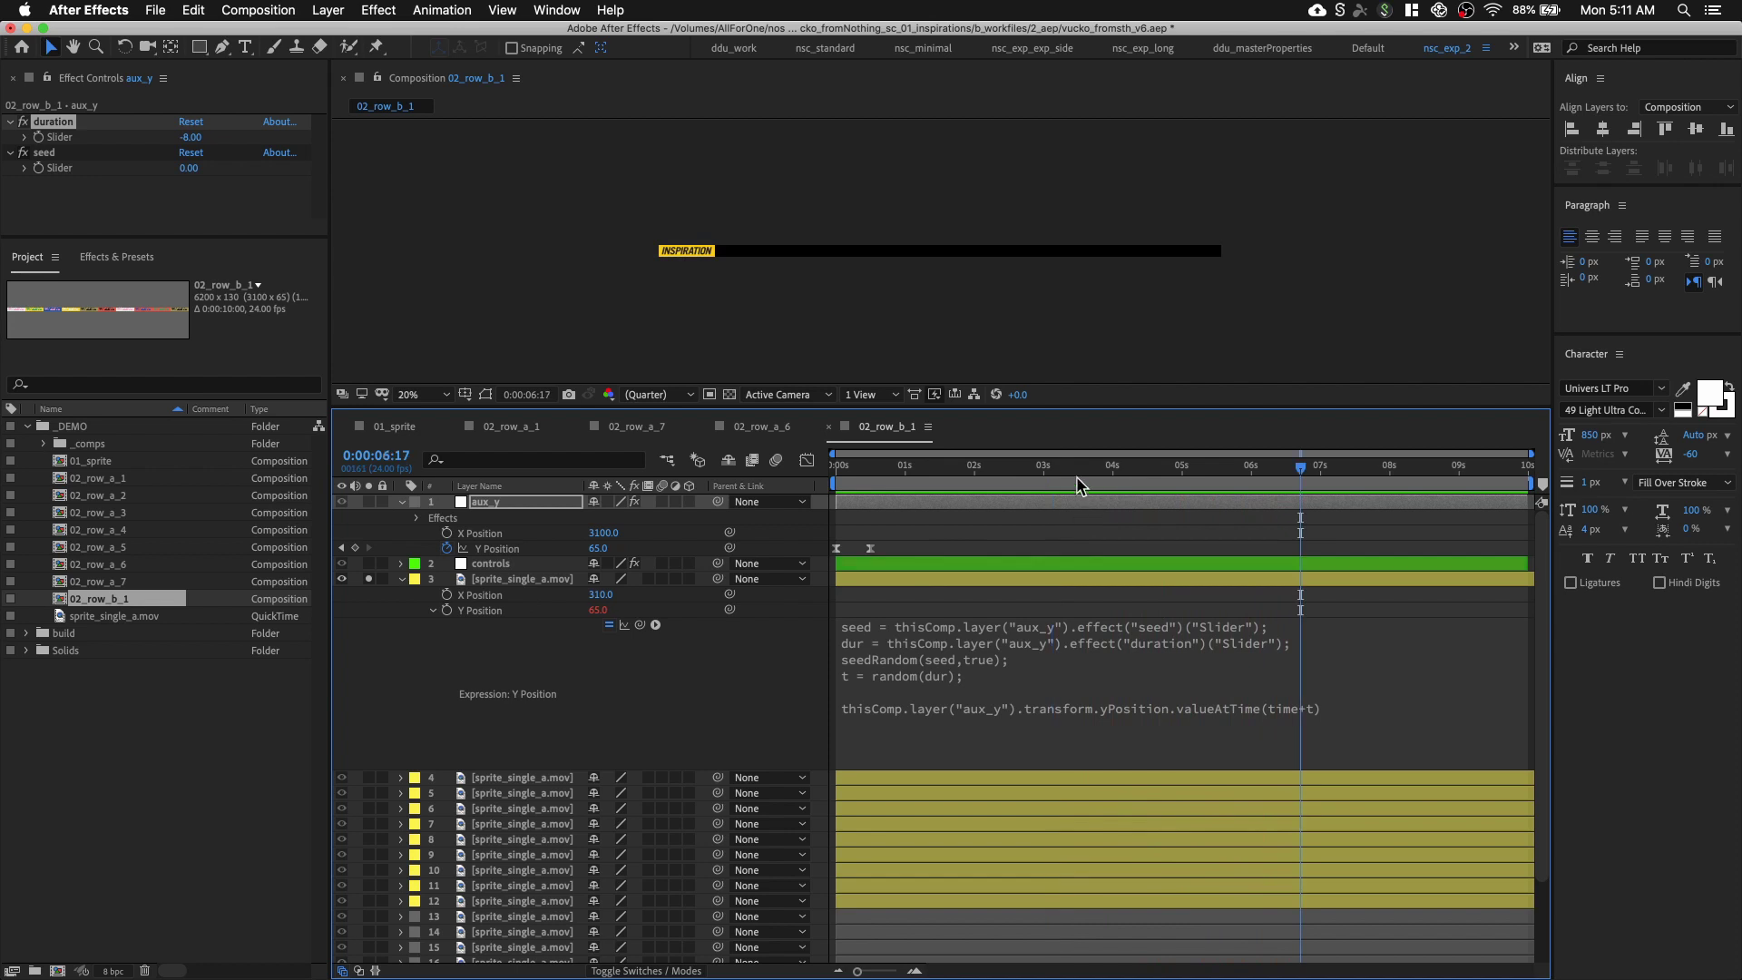
pyautogui.click(1078, 484)
pyautogui.scroll(1, 725, 272)
pyautogui.moveTo(639, 280); pyautogui.dragTo(798, 293)
pyautogui.moveTo(1095, 468); pyautogui.dragTo(1172, 473)
pyautogui.press('space')
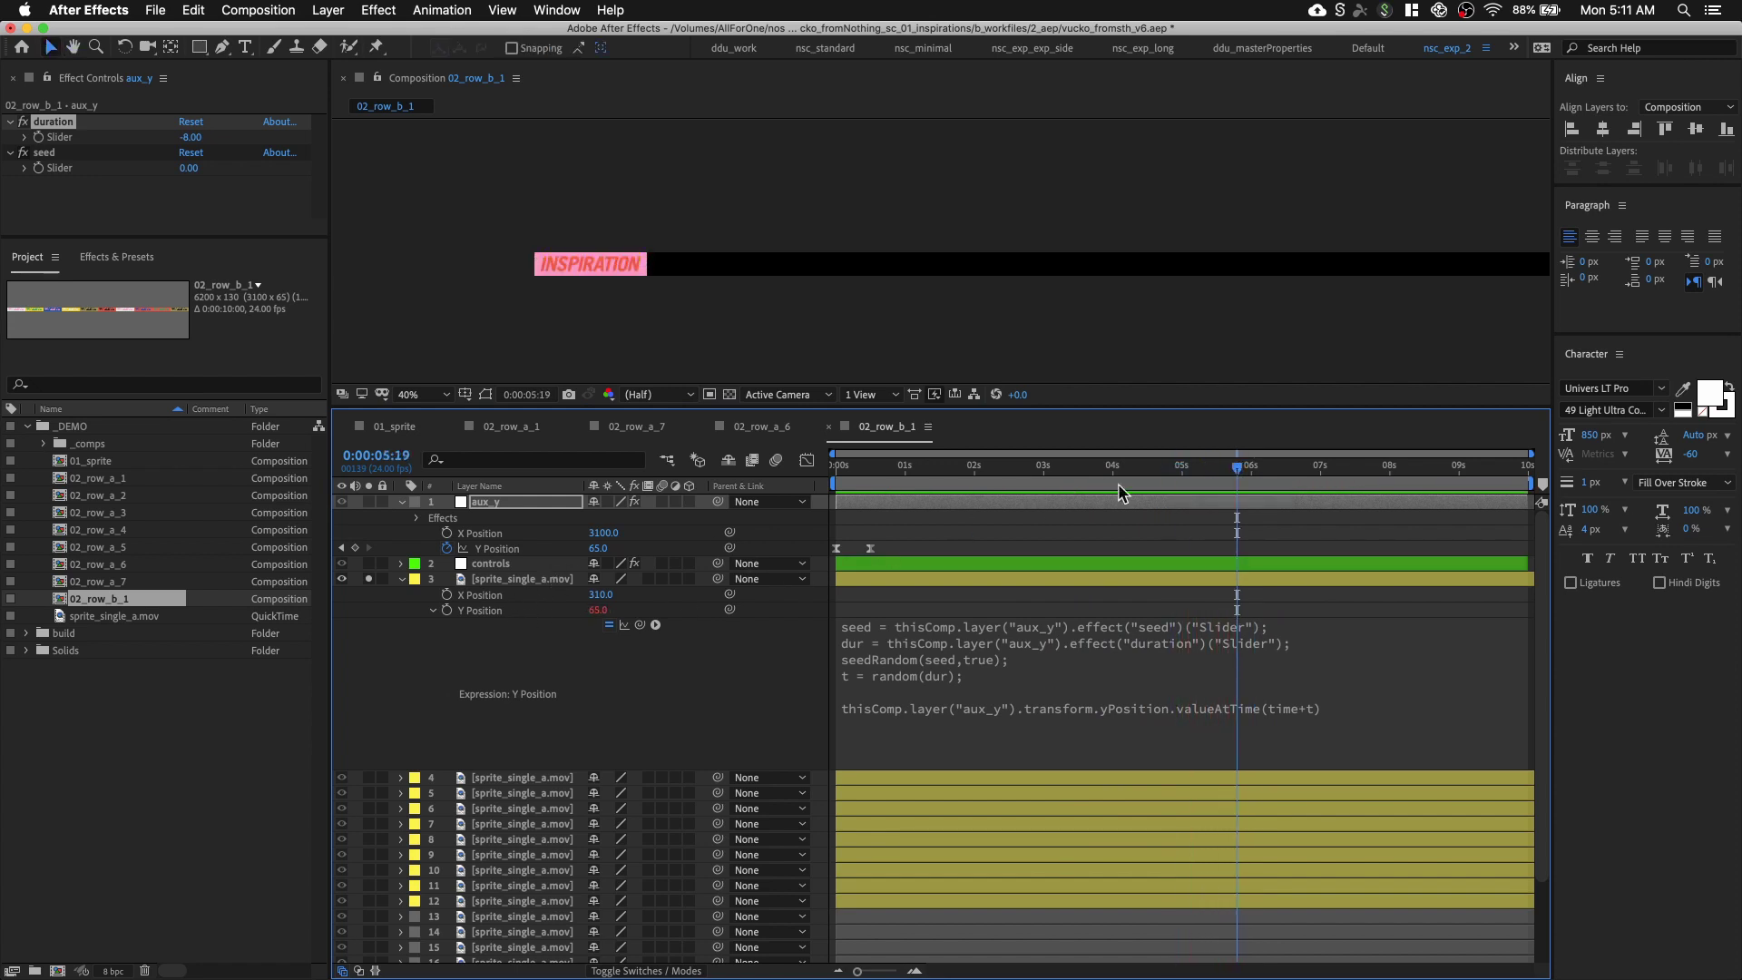
pyautogui.click(1170, 466)
# Copy layer 3's Y Position expression to the other yellow sprites, layers 4 to 12, and collapse layer 3
pyautogui.click(462, 612)
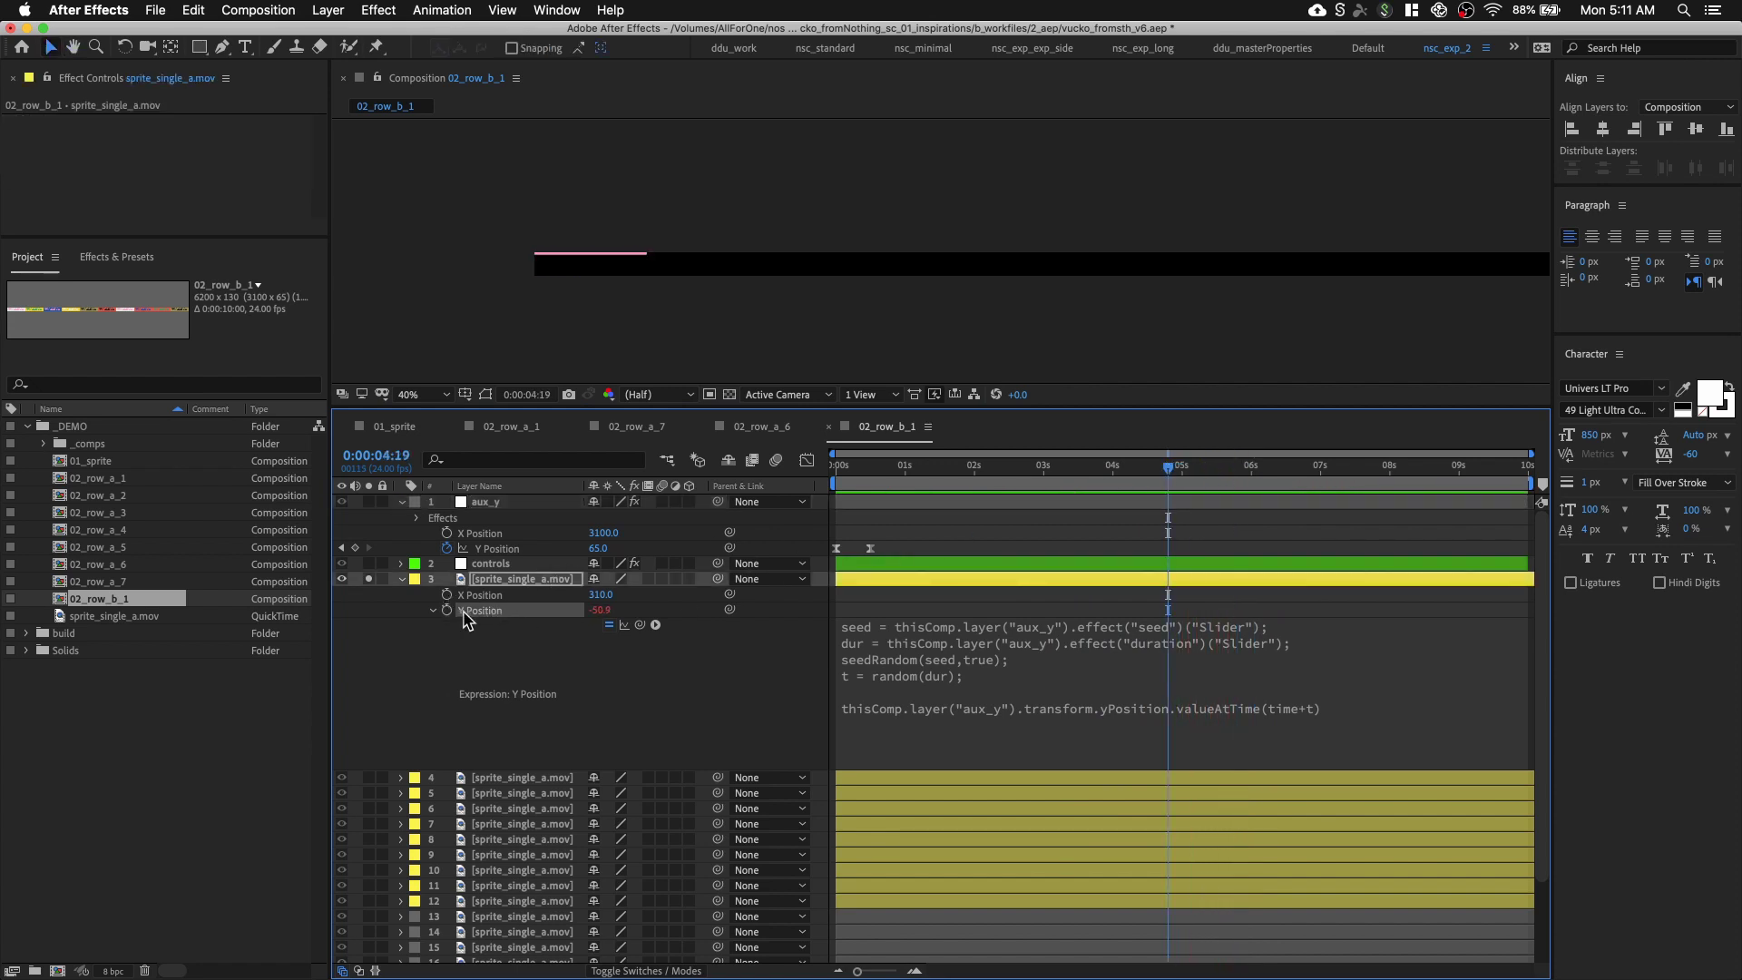
pyautogui.scroll(-3, 525, 711)
pyautogui.click(519, 677)
pyautogui.keyDown('shift'); pyautogui.click(519, 800); pyautogui.keyUp('shift')
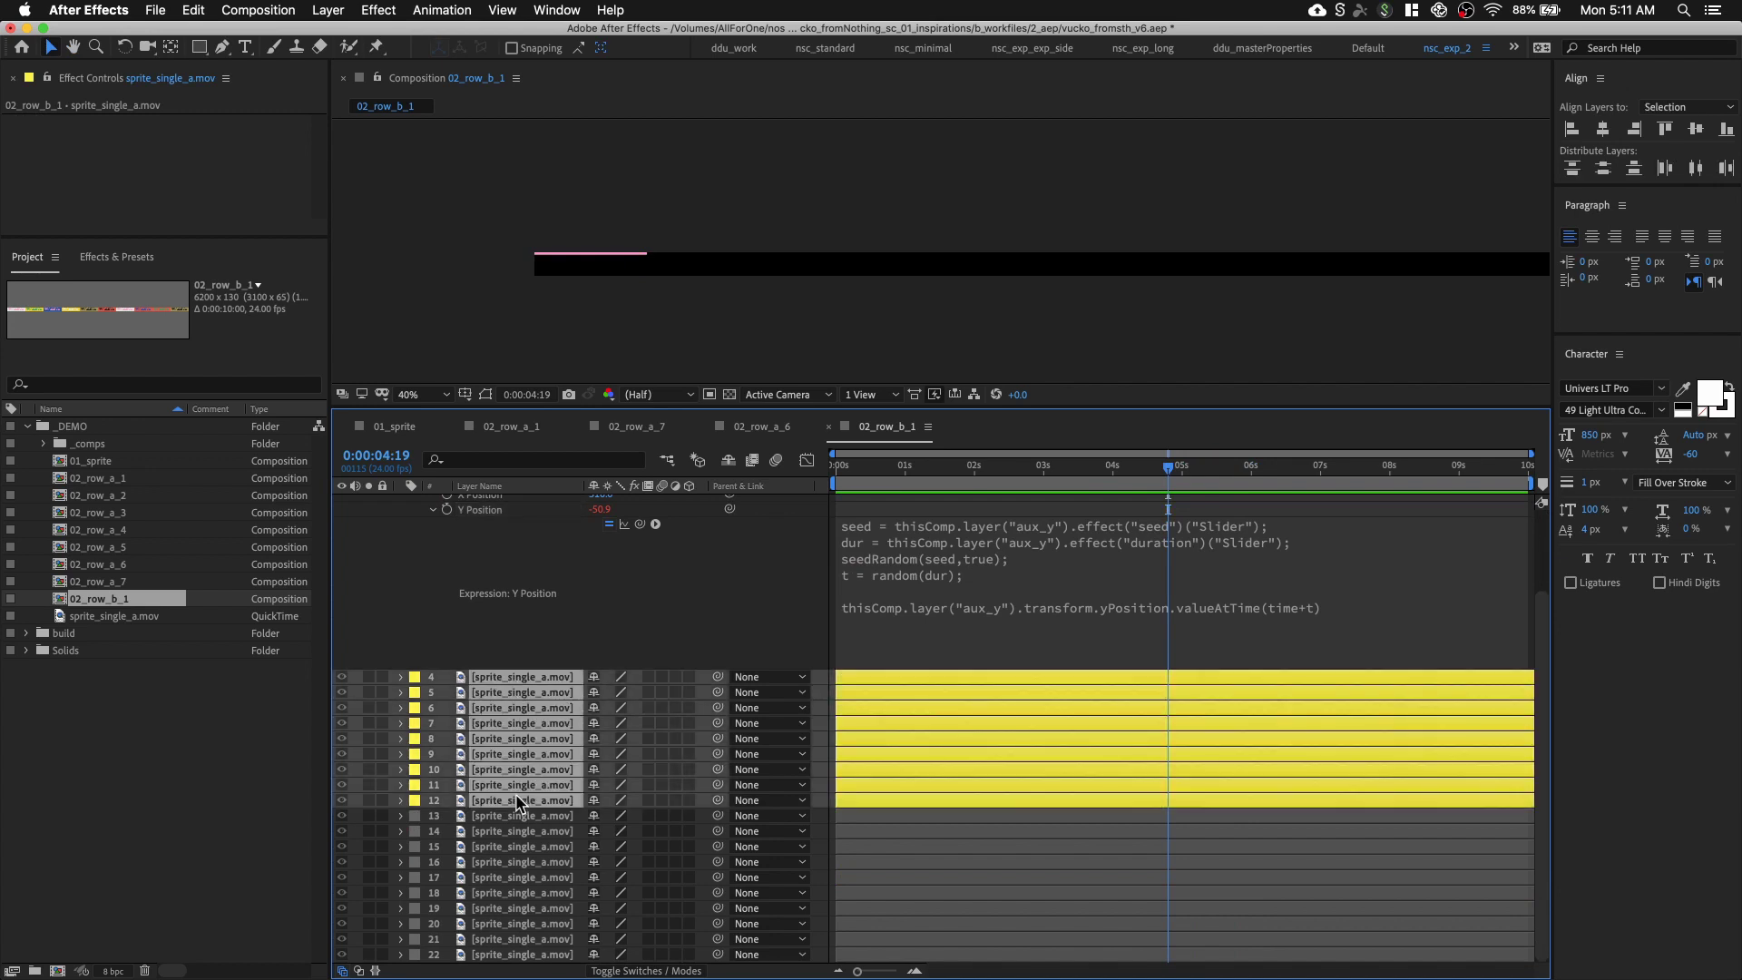
pyautogui.scroll(3, 531, 748)
pyautogui.click(401, 579)
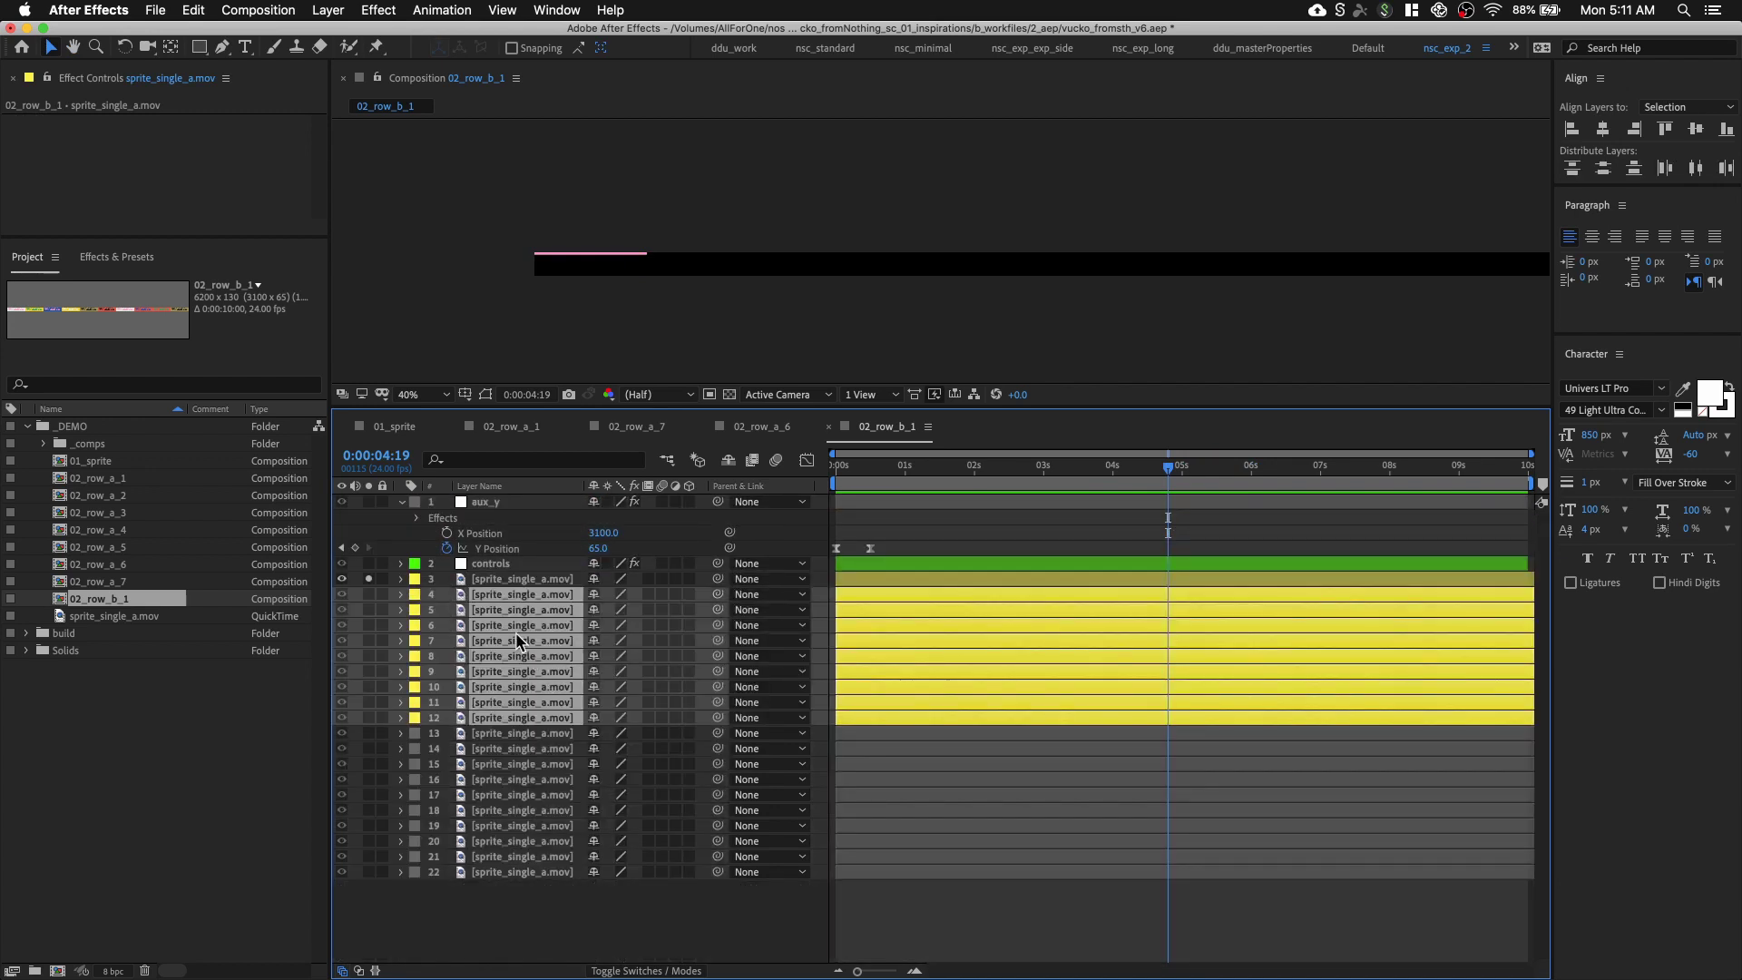
# Solo yellow layers 4 to 12 as well and preview the randomly timed slides from the start in an enlarged composition view
pyautogui.moveTo(869, 470); pyautogui.dragTo(759, 464)
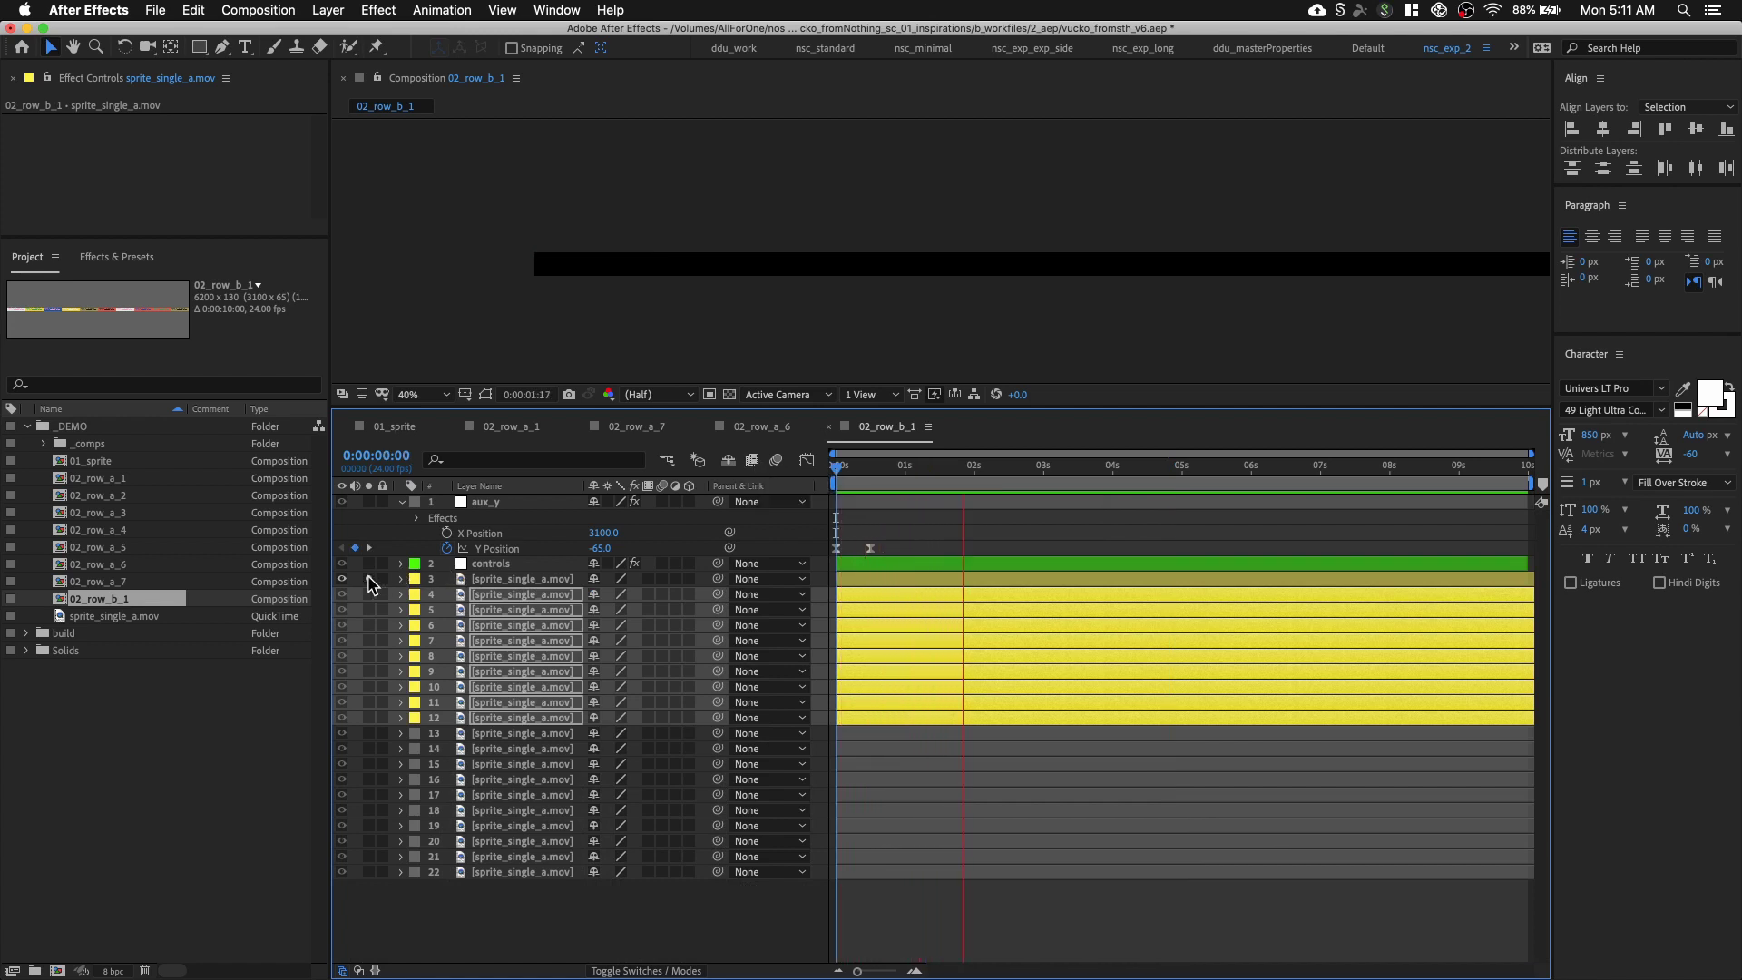
pyautogui.moveTo(368, 595); pyautogui.dragTo(369, 717)
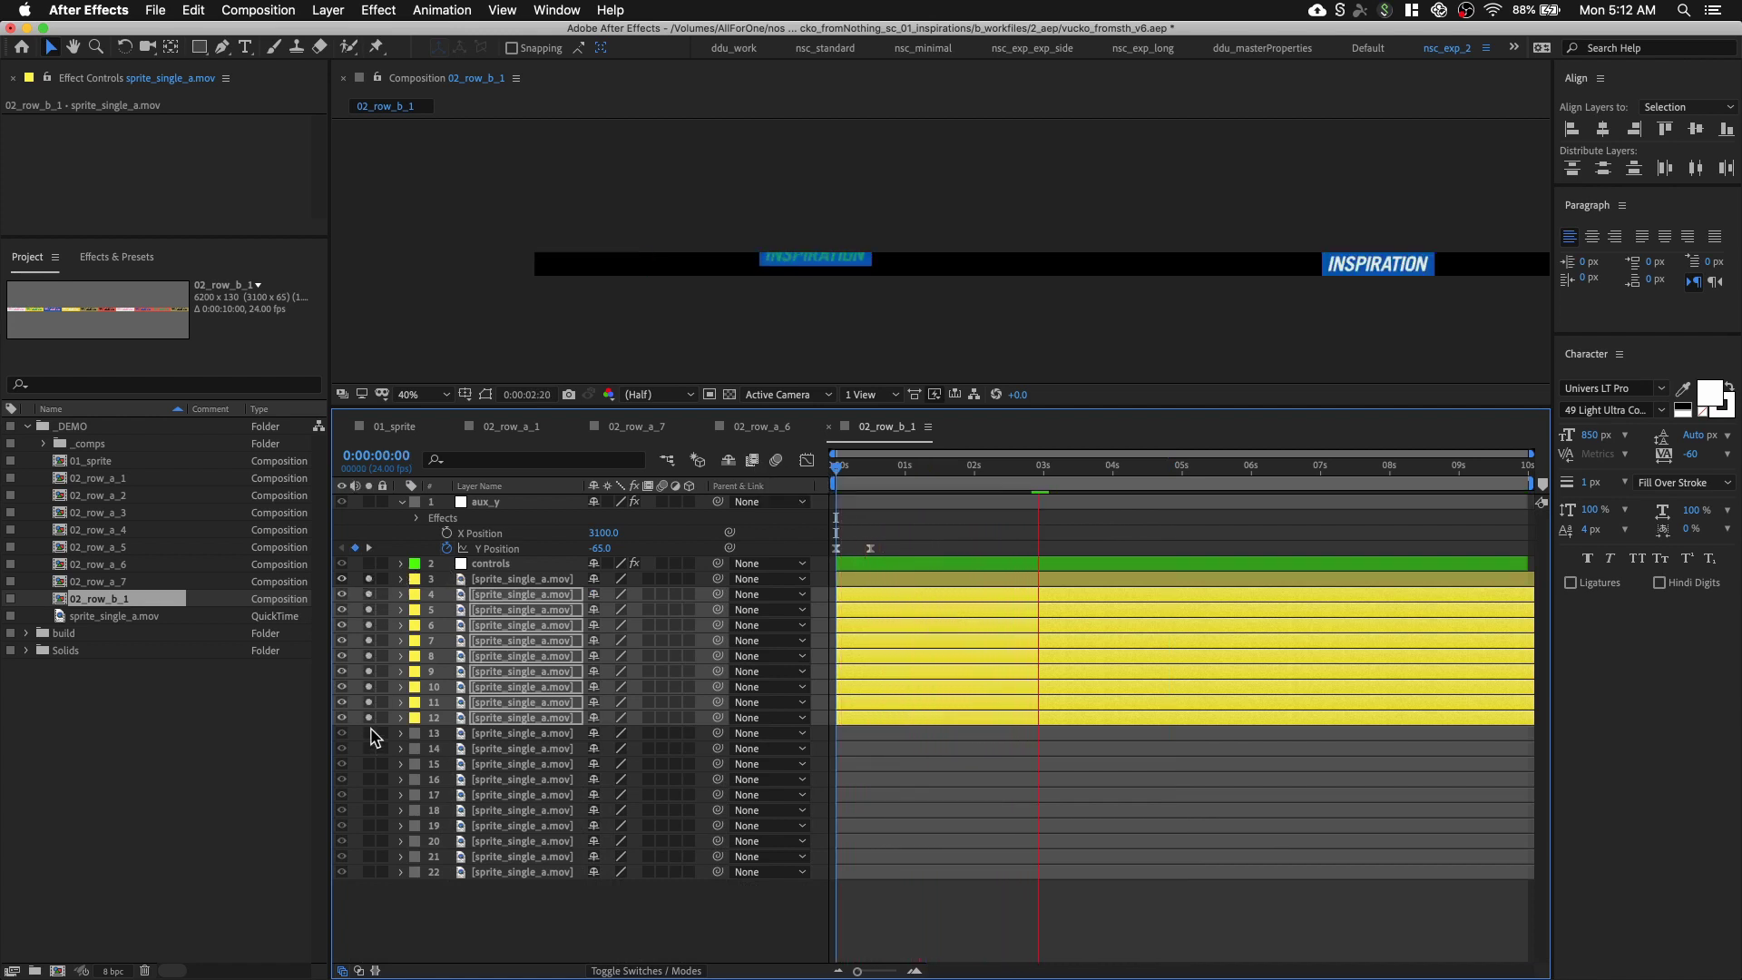
pyautogui.click(951, 335)
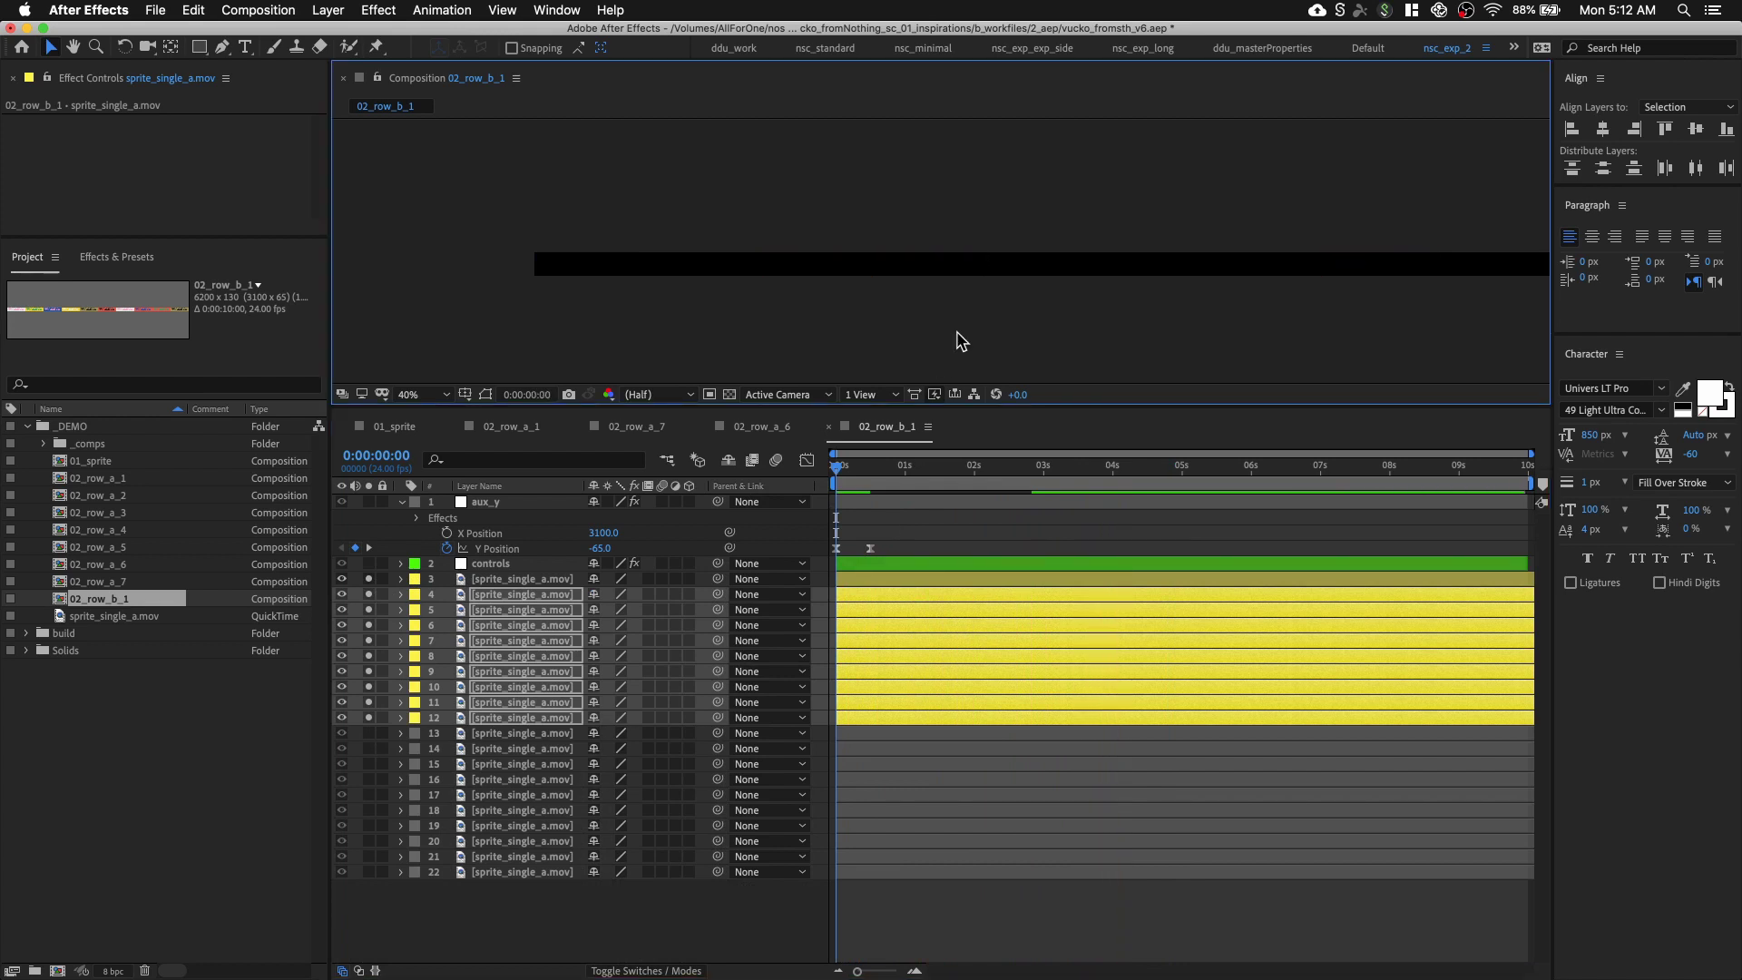
pyautogui.hotkey('shift', '/')
pyautogui.press('`')
pyautogui.press('`')
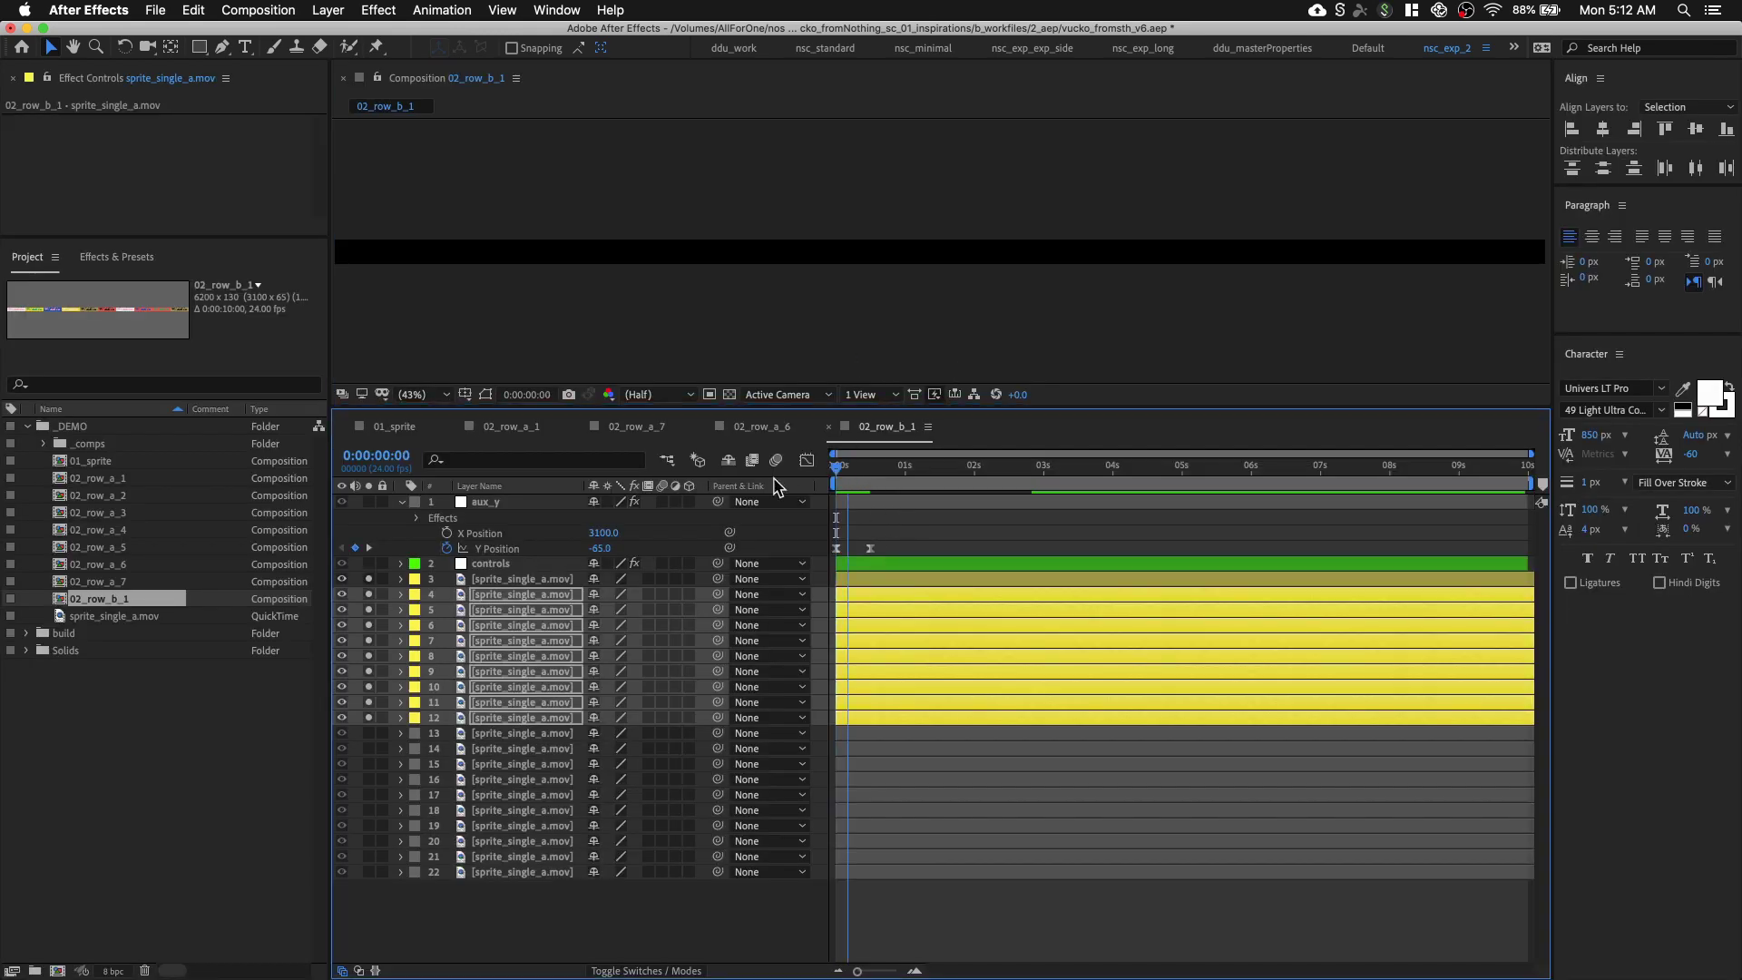
pyautogui.click(796, 334)
pyautogui.press('`')
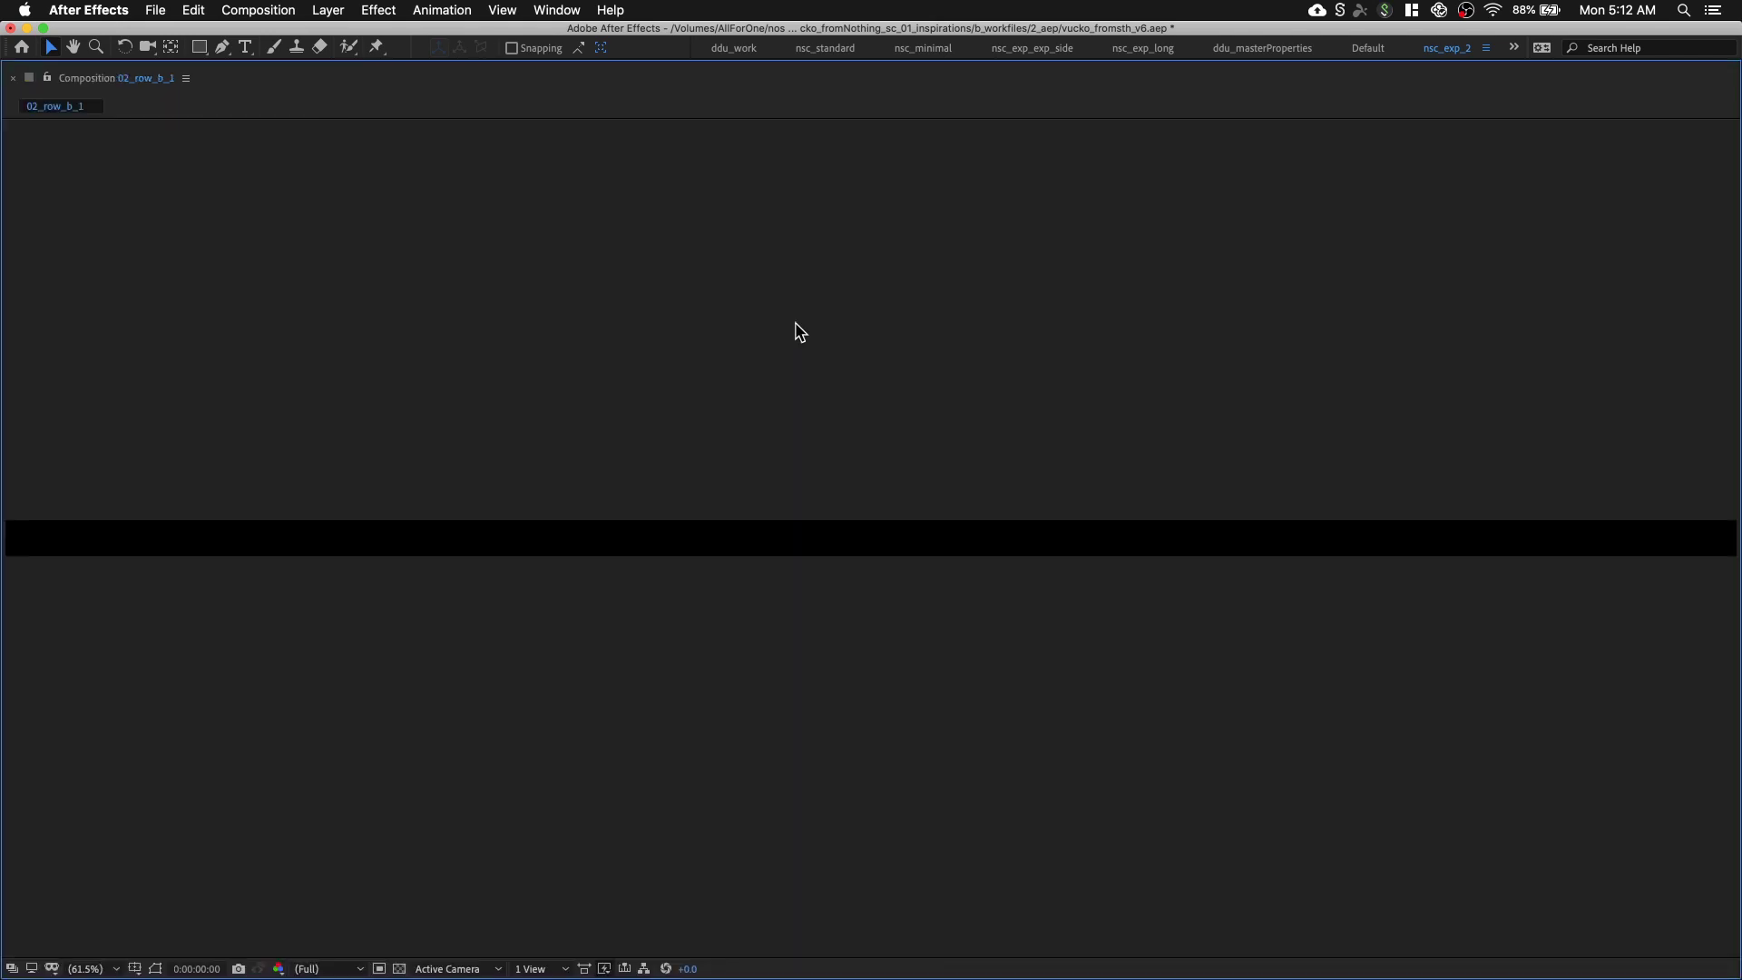
pyautogui.press('space')
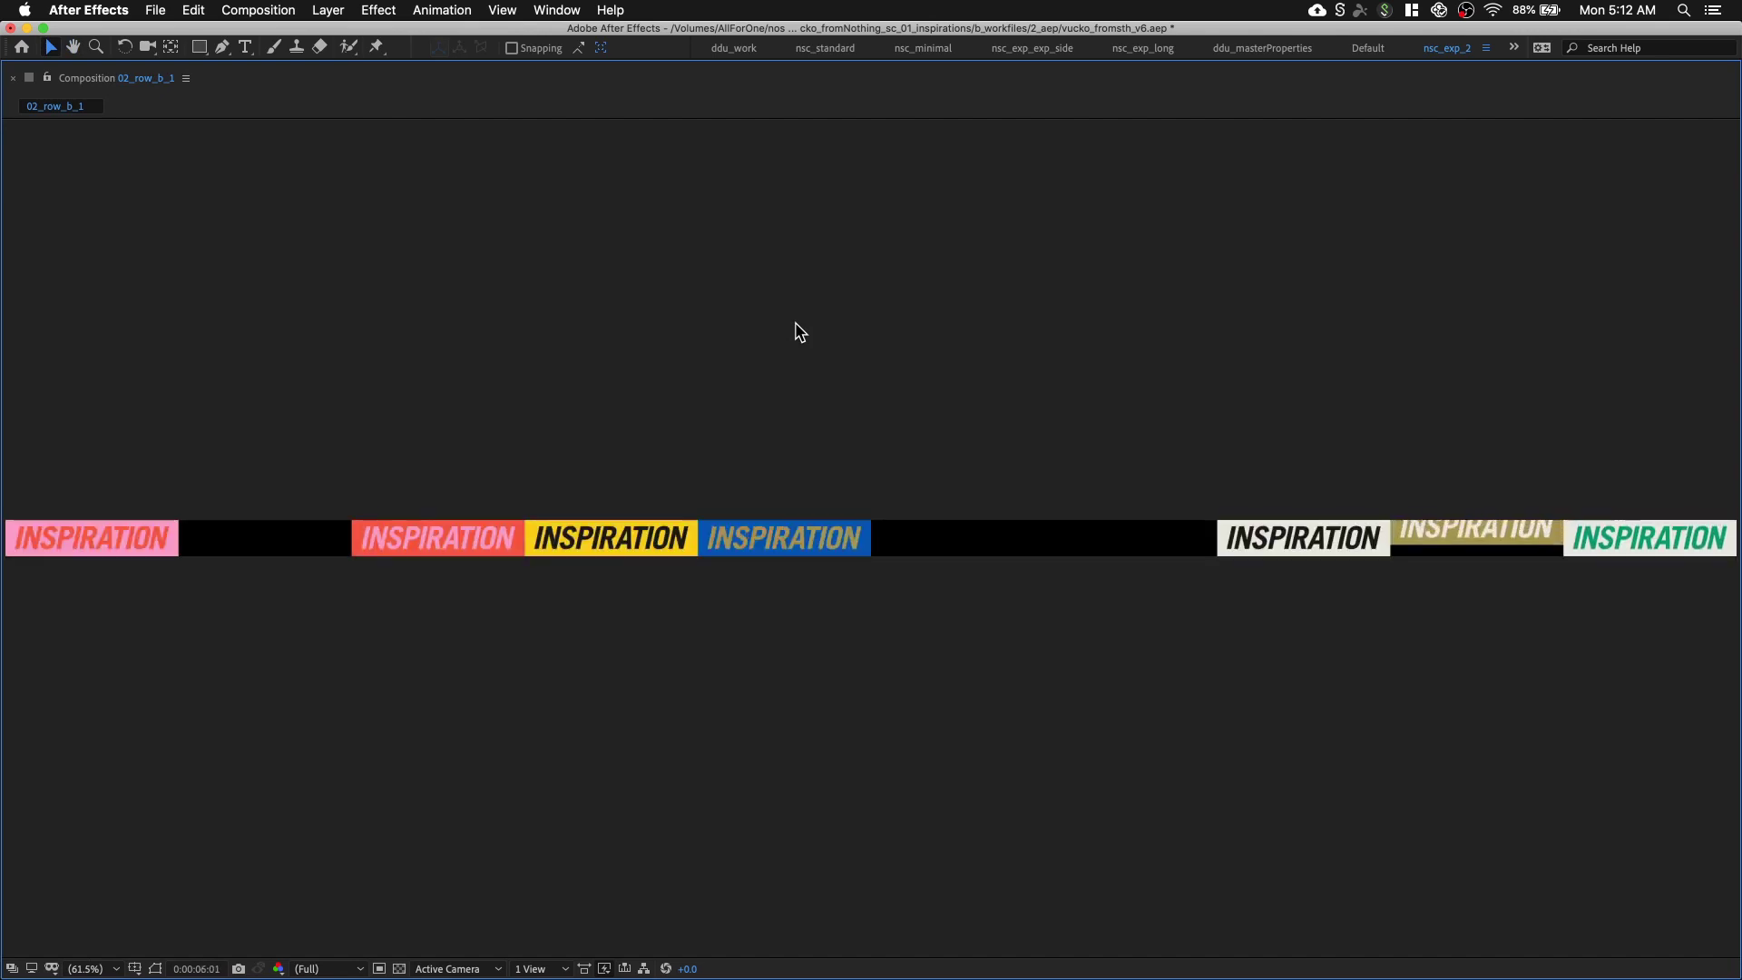
pyautogui.press('`')
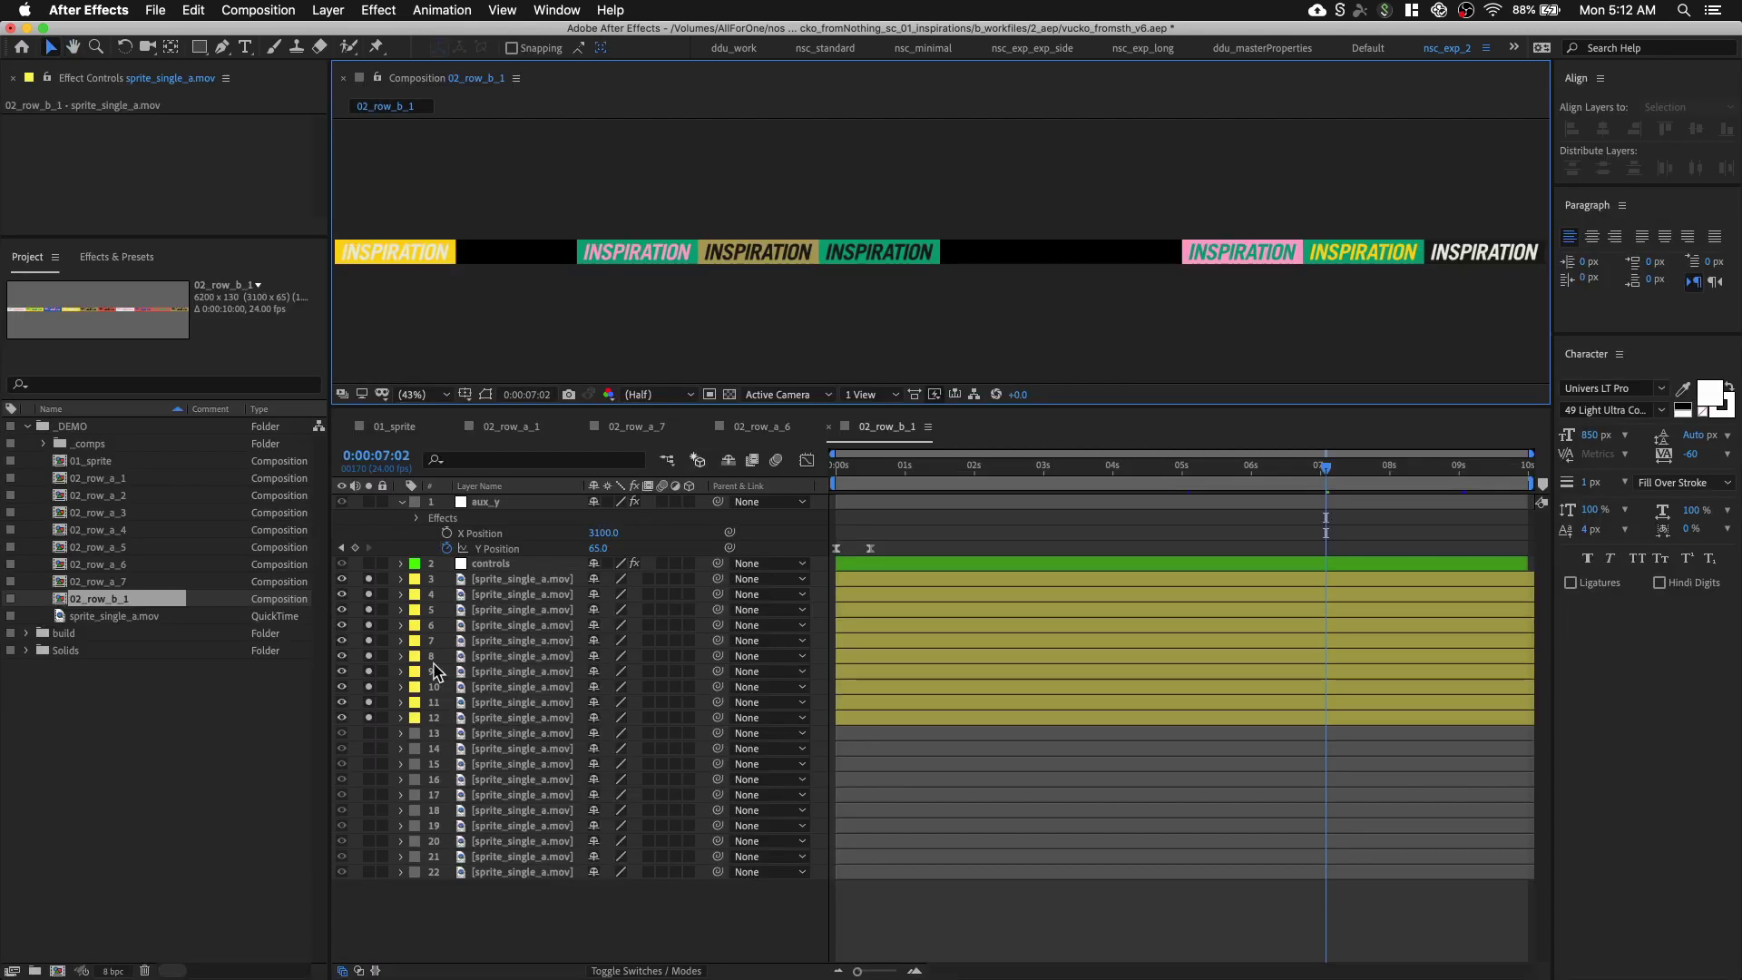
# Turn off solo on layers 3 to 12 and preview the complete row from the start
pyautogui.moveTo(369, 715); pyautogui.dragTo(371, 588)
pyautogui.click(371, 581)
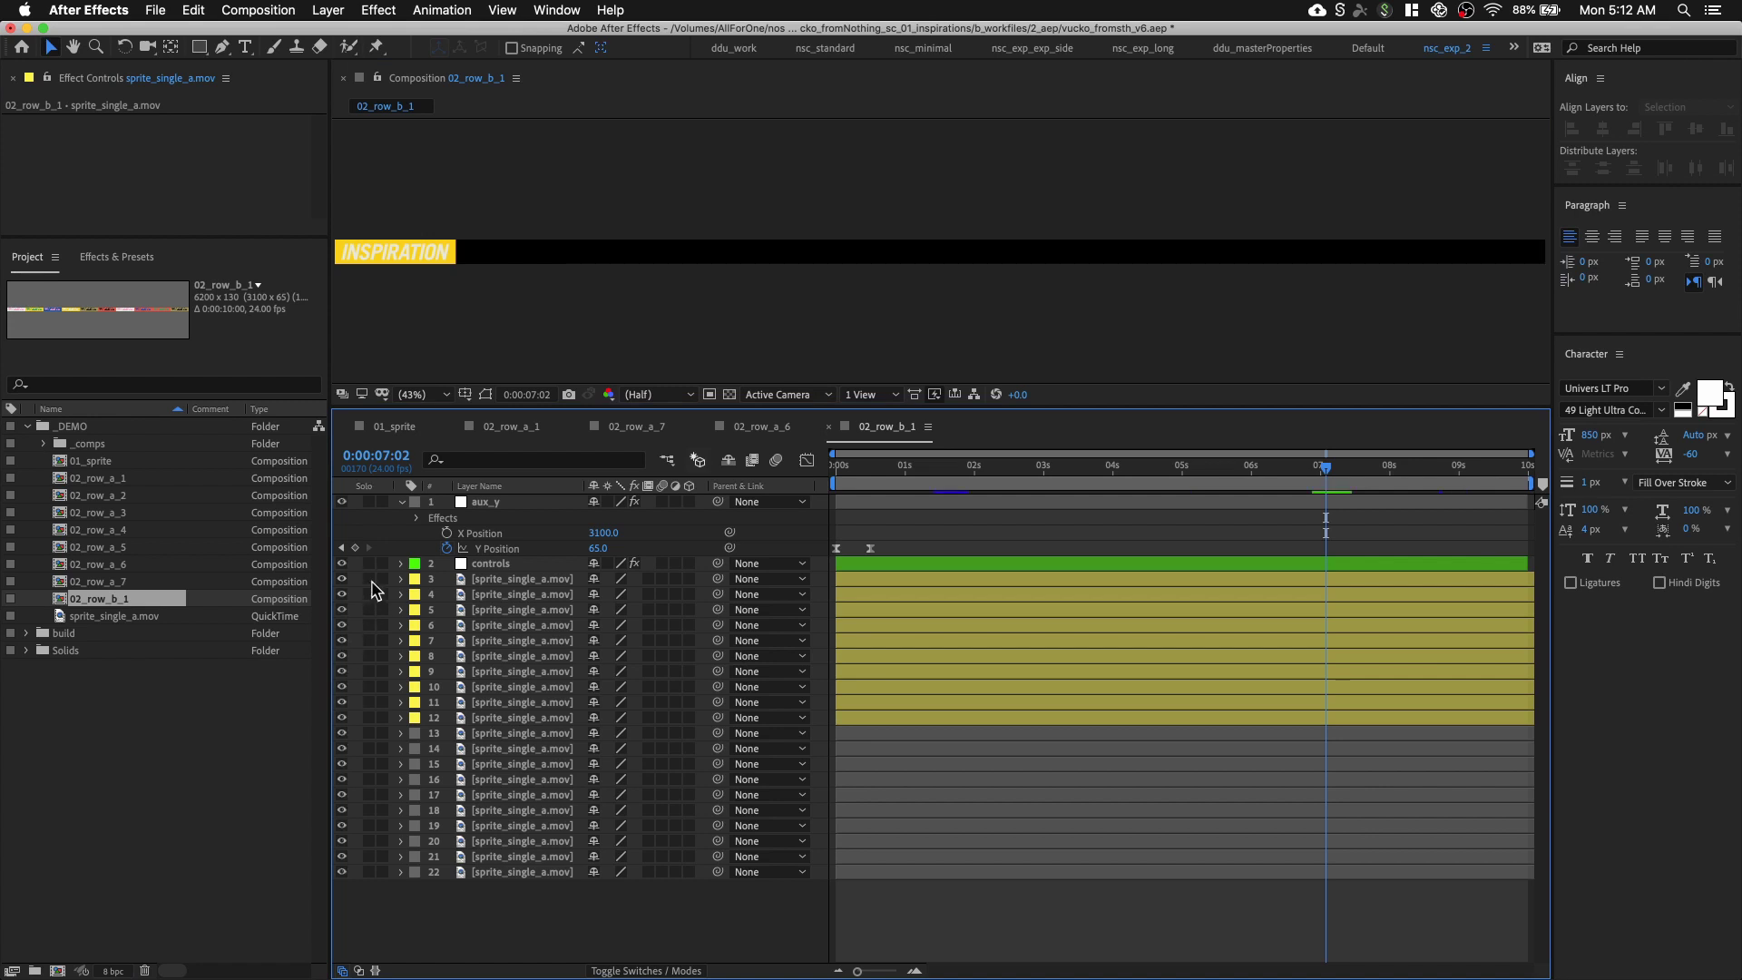
pyautogui.moveTo(868, 480); pyautogui.dragTo(792, 472)
pyautogui.press('space')
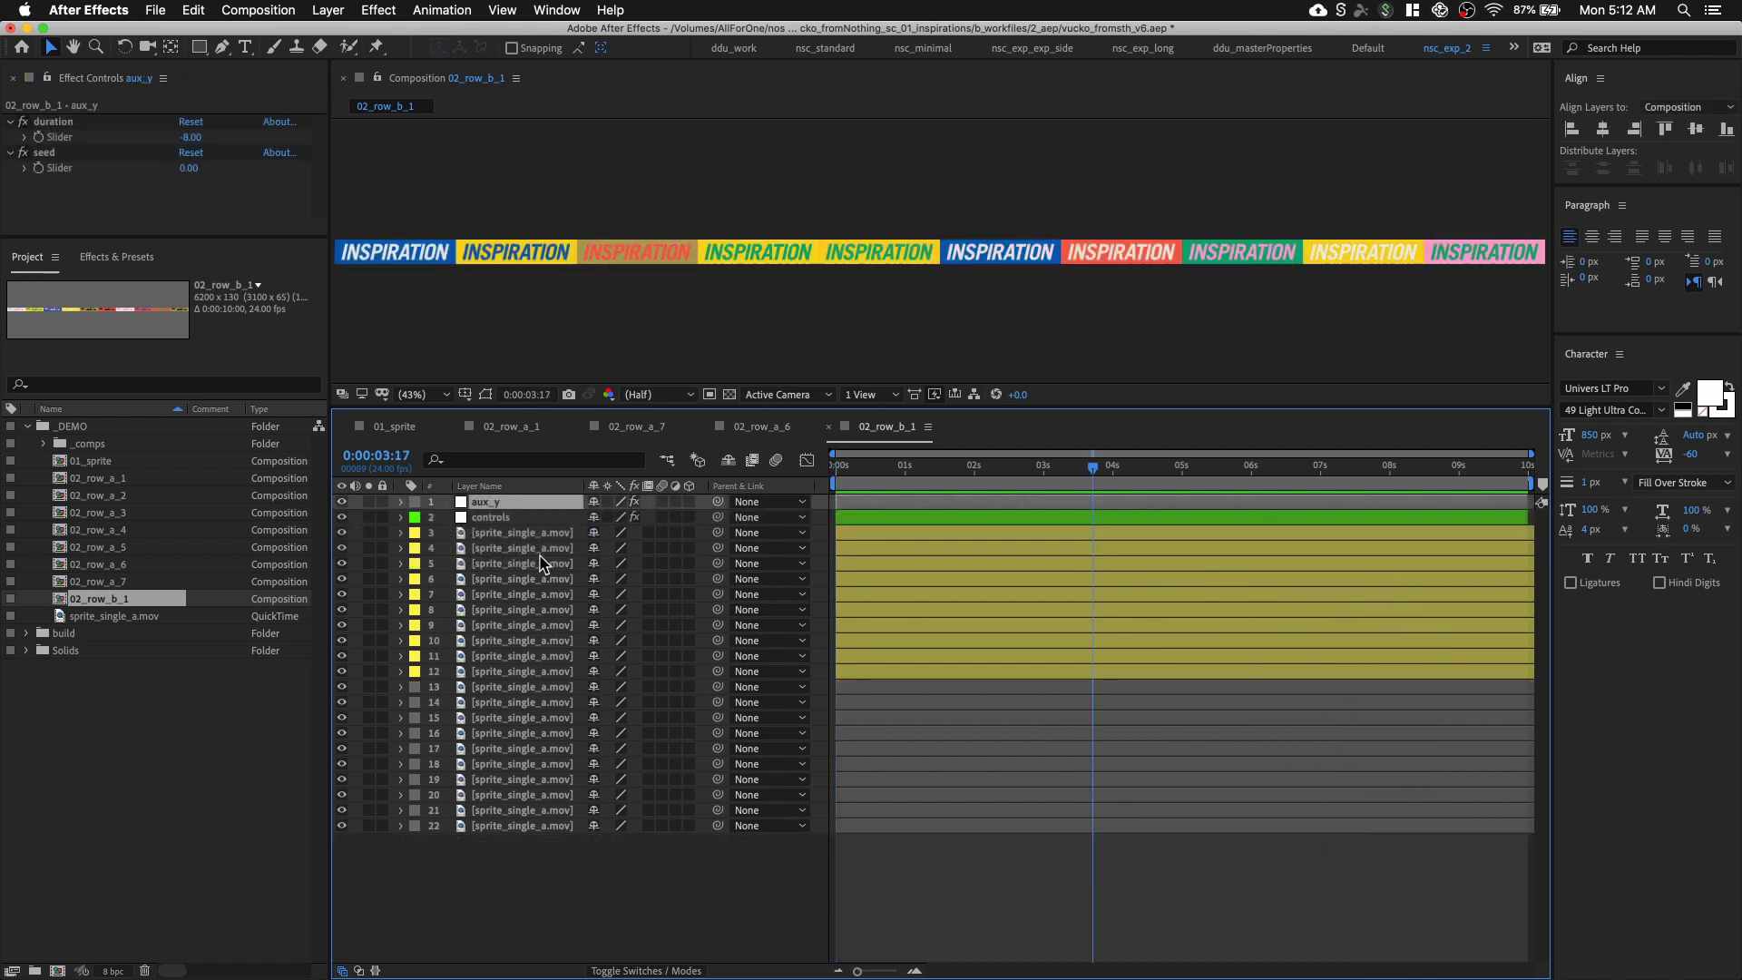
# Set the label colour of aux_y to Green and duplicate the 02_row_b_1 composition three times
pyautogui.click(414, 501)
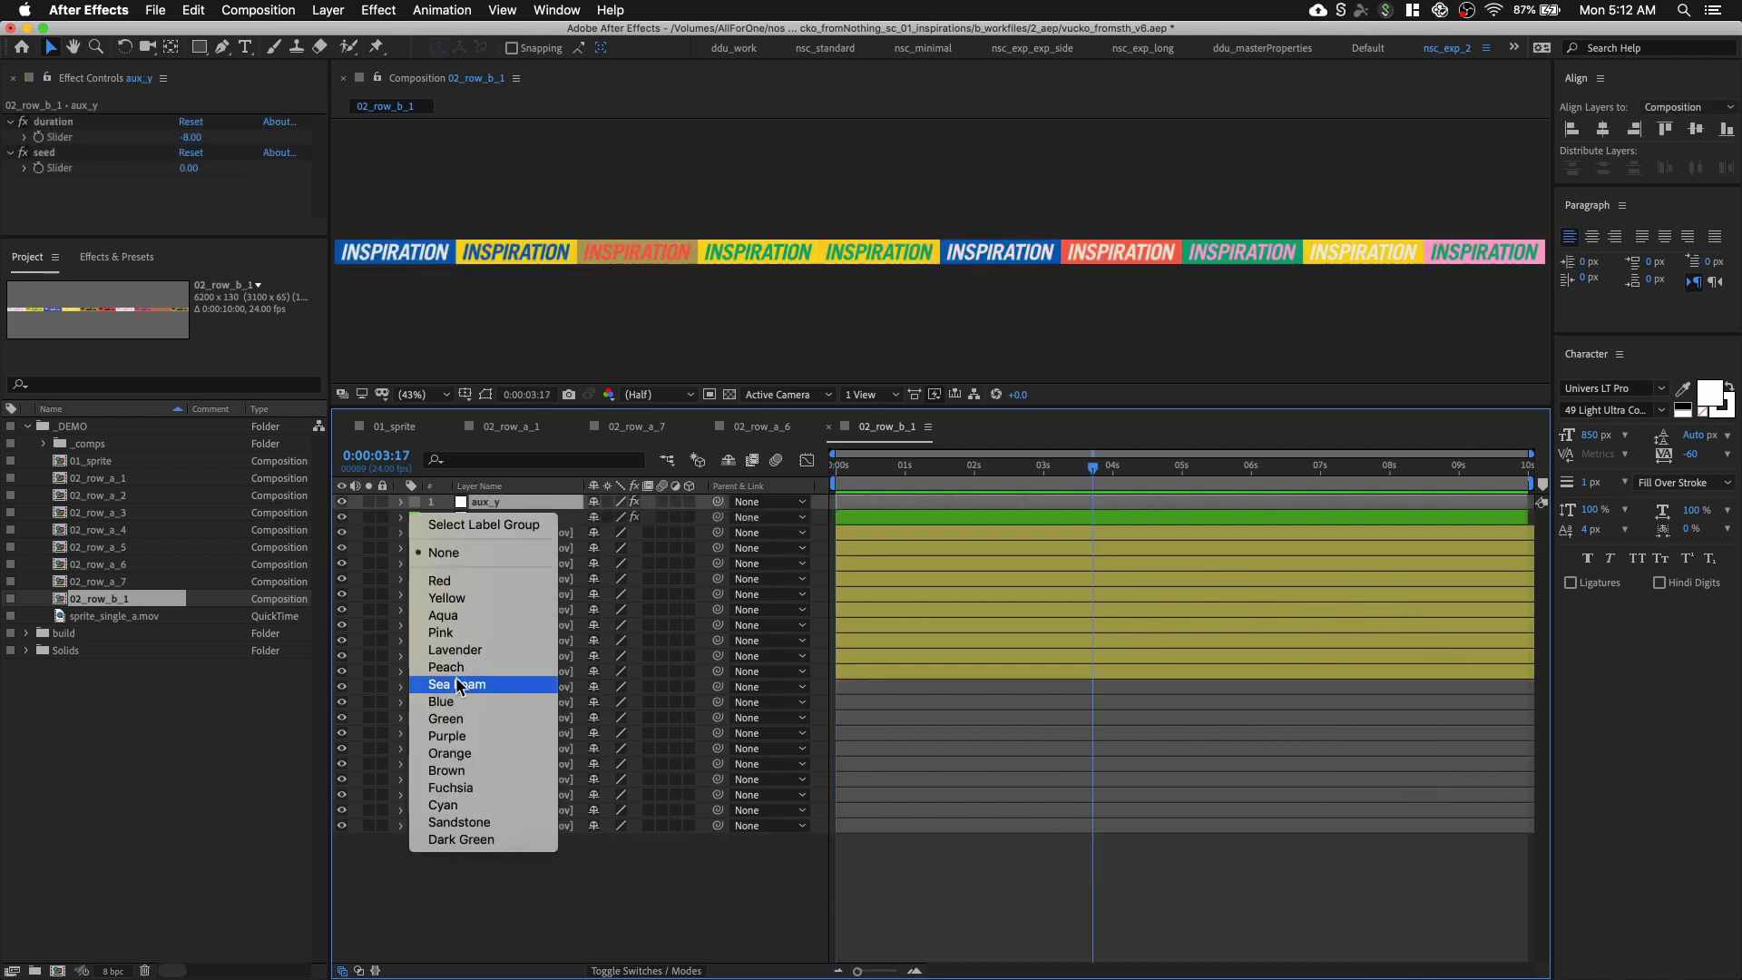
pyautogui.click(463, 717)
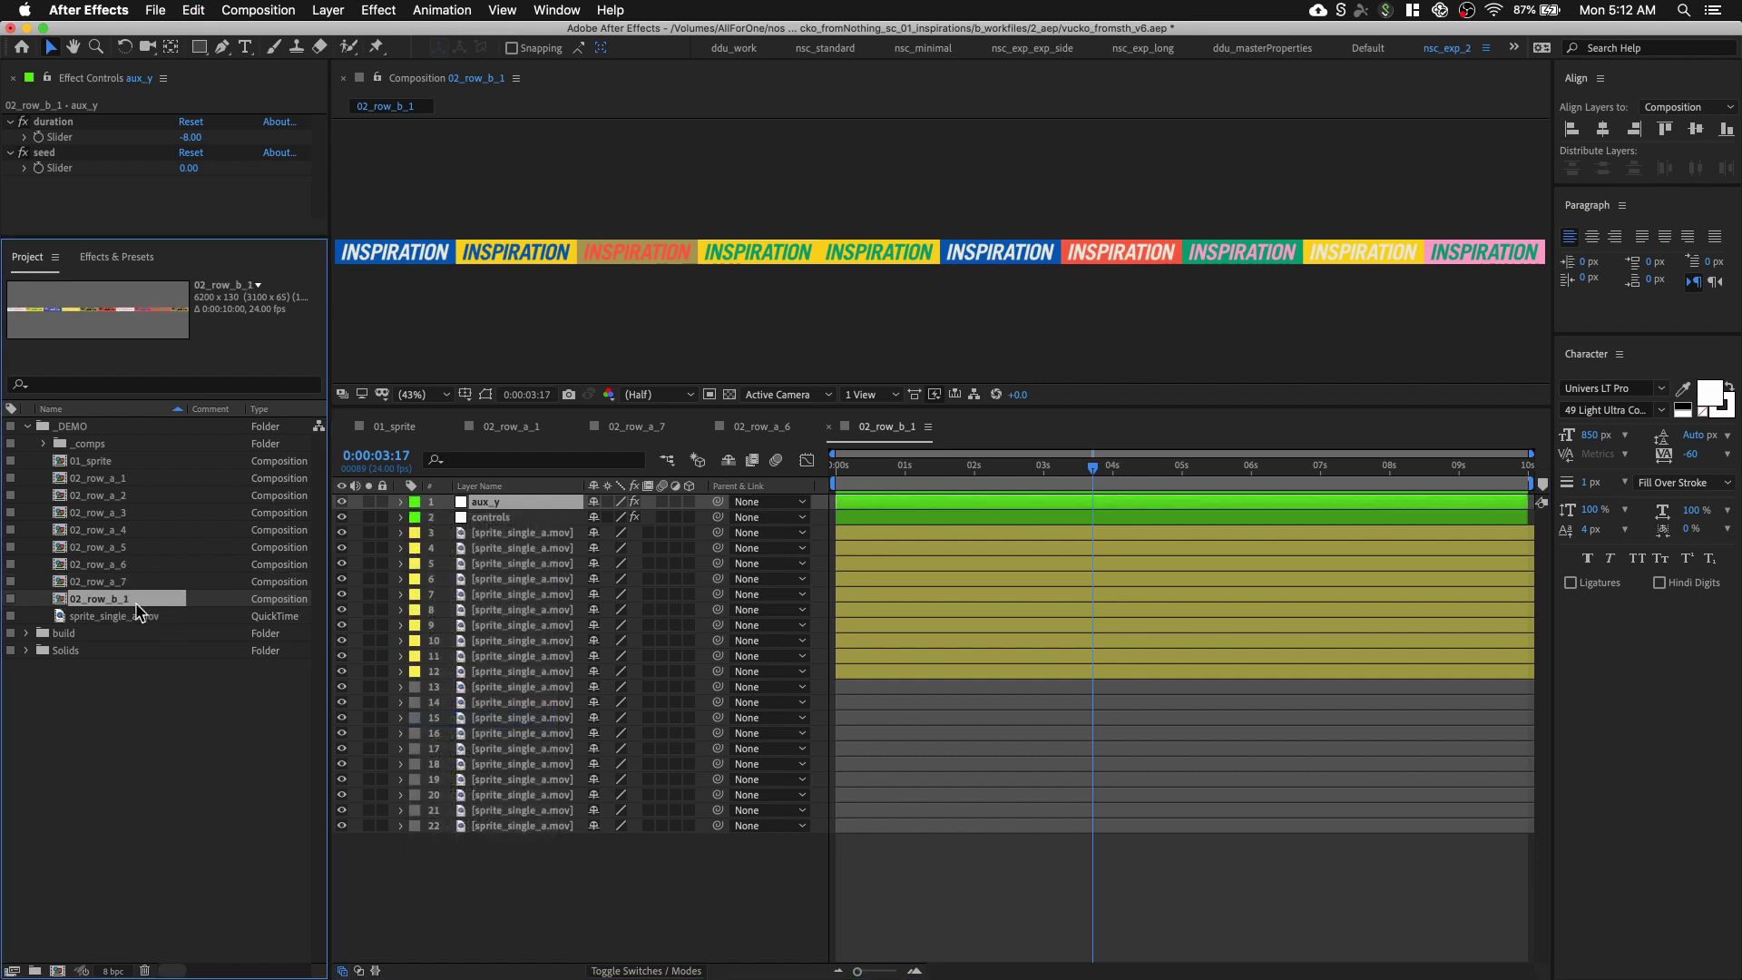
pyautogui.press('super+d')
pyautogui.press('super+d')
pyautogui.press('super+d')
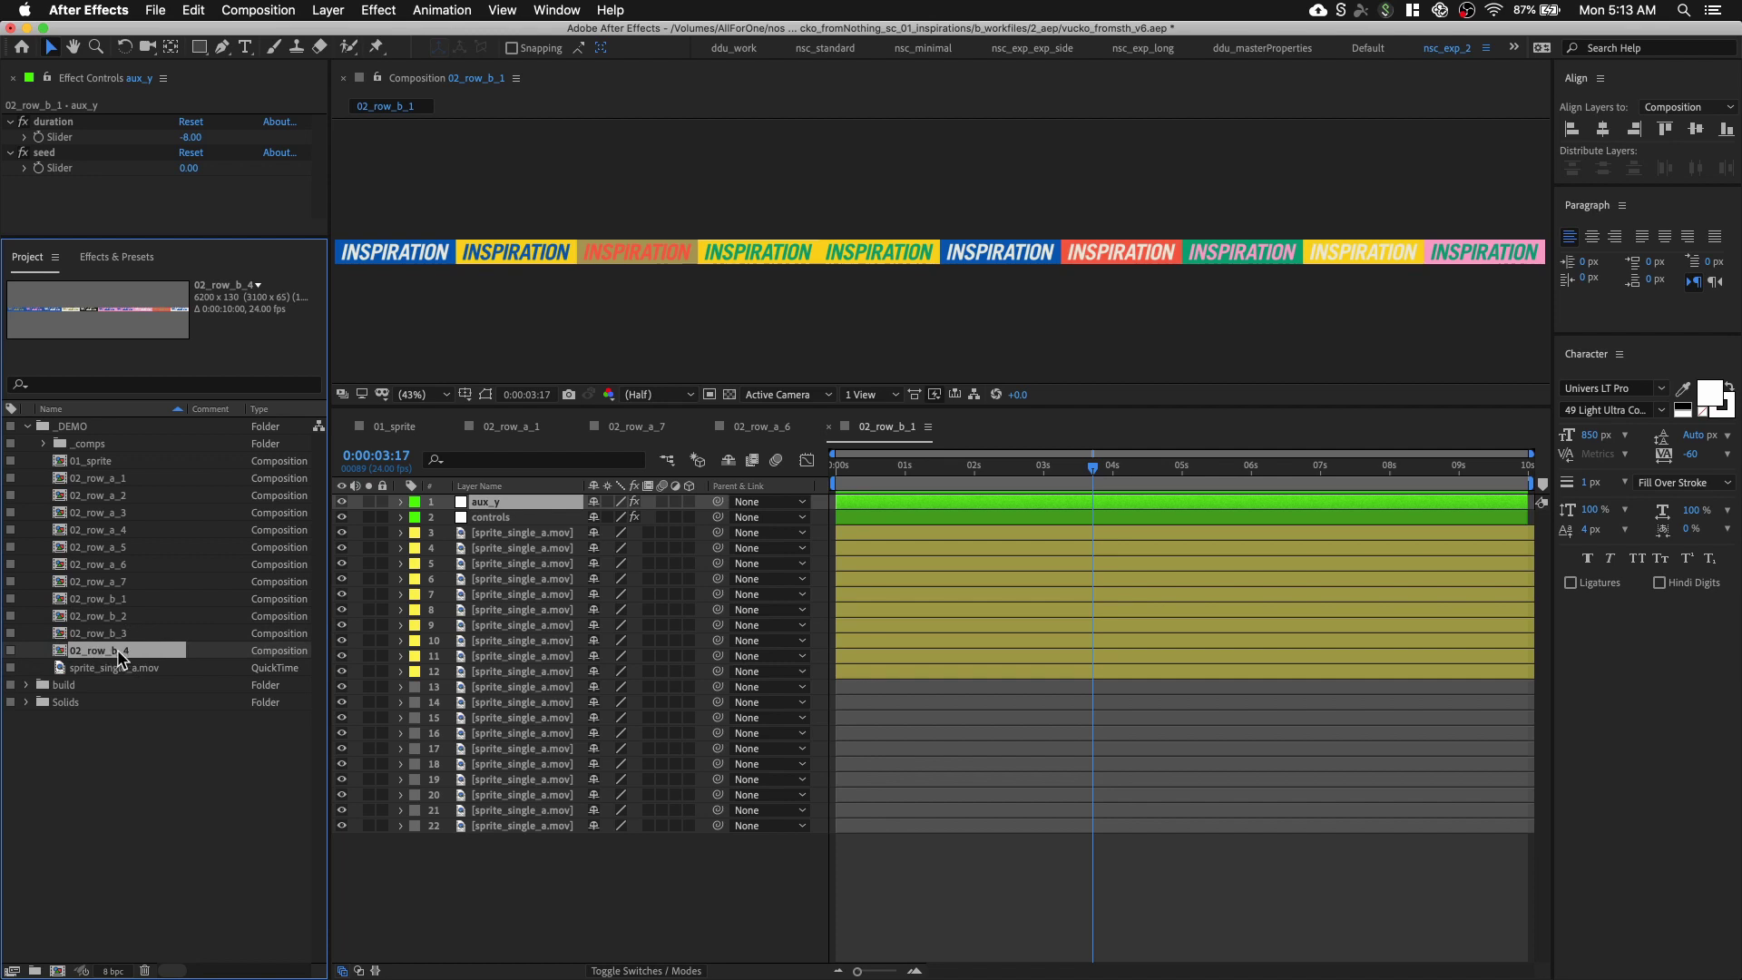
# Duplicate the latest row composition once more, rename the copy 02_row_c_1 and open it
pyautogui.press('super+d')
pyautogui.press('Return')
pyautogui.press('Right')
pyautogui.press('BackSpace')
pyautogui.write('c_')
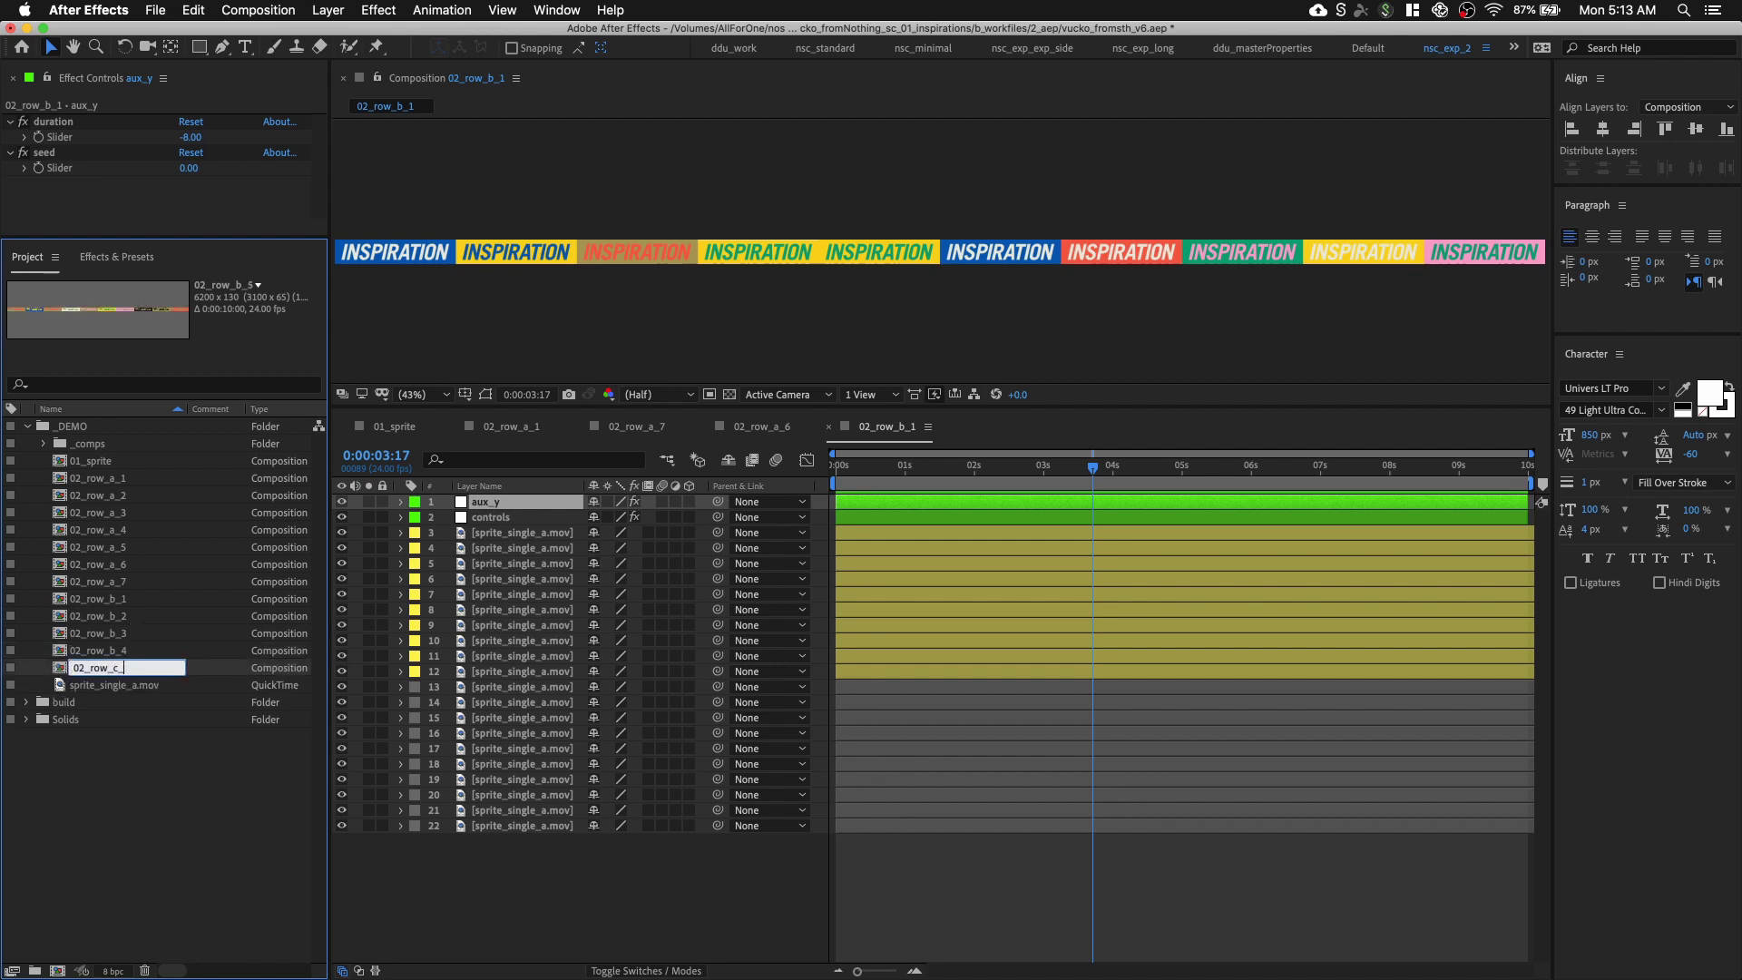
pyautogui.write('1')
pyautogui.press('Return')
pyautogui.doubleClick(127, 681)
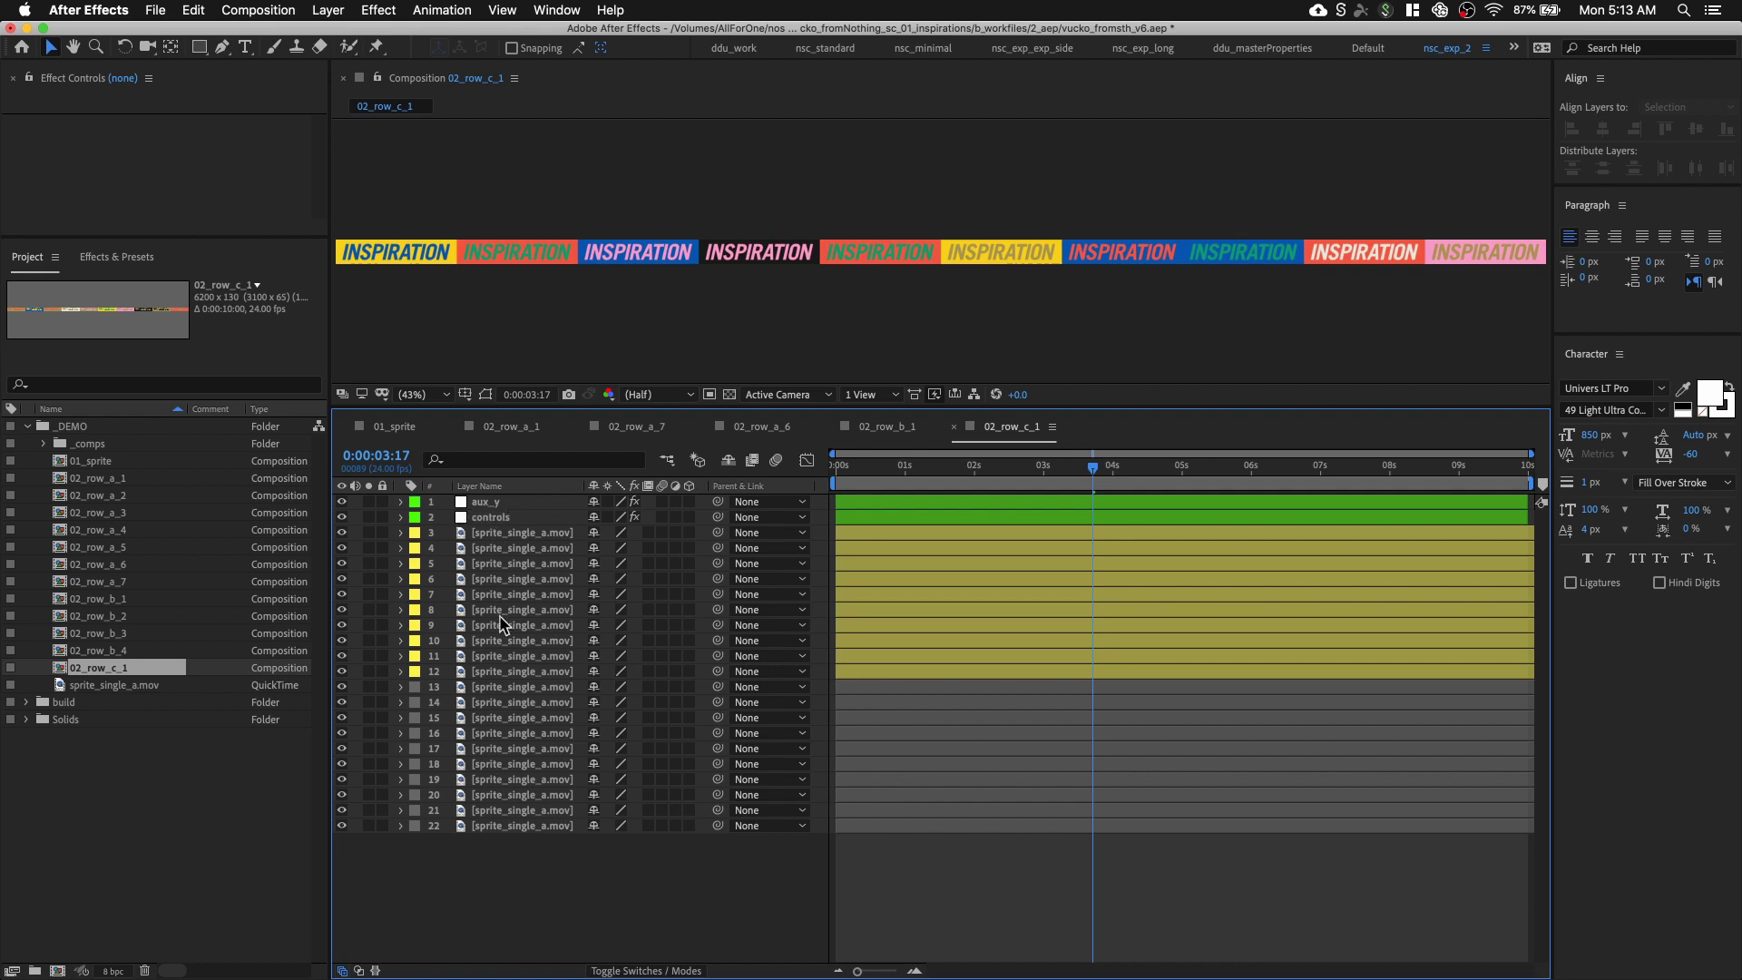
# Hide all the yellow sprites, layers 3 to 12, in 02_row_c_1
pyautogui.click(506, 676)
pyautogui.keyDown('shift'); pyautogui.click(501, 536); pyautogui.keyUp('shift')
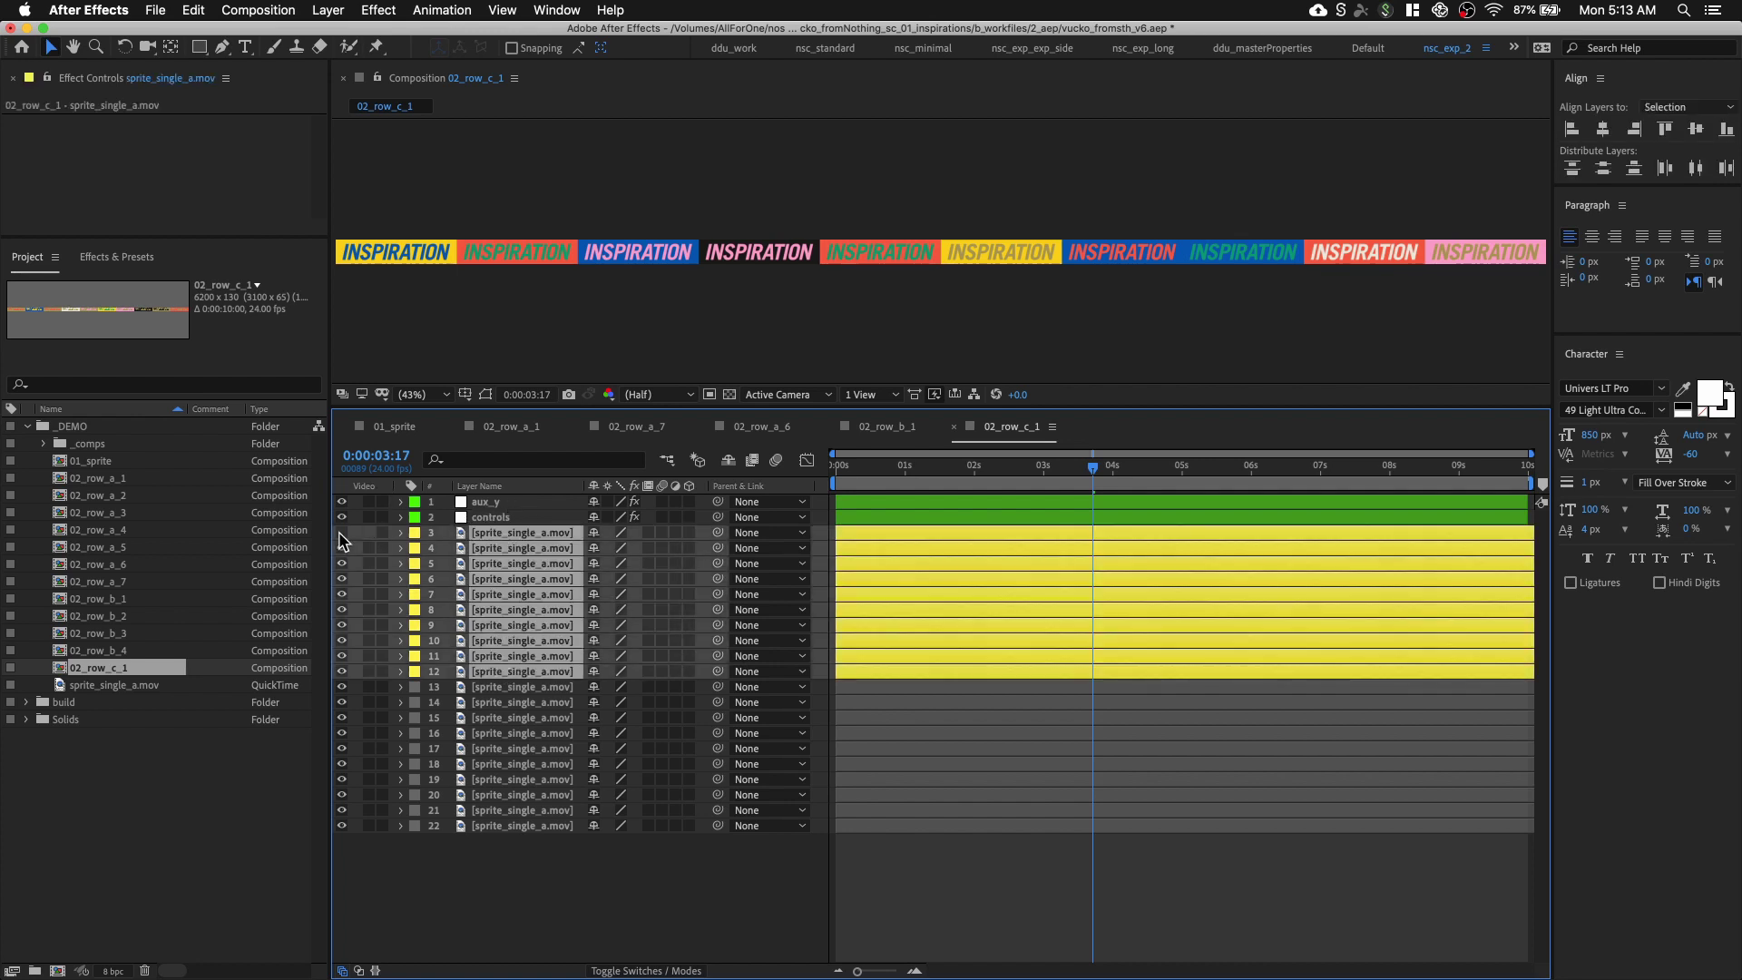
pyautogui.click(341, 548)
pyautogui.click(532, 860)
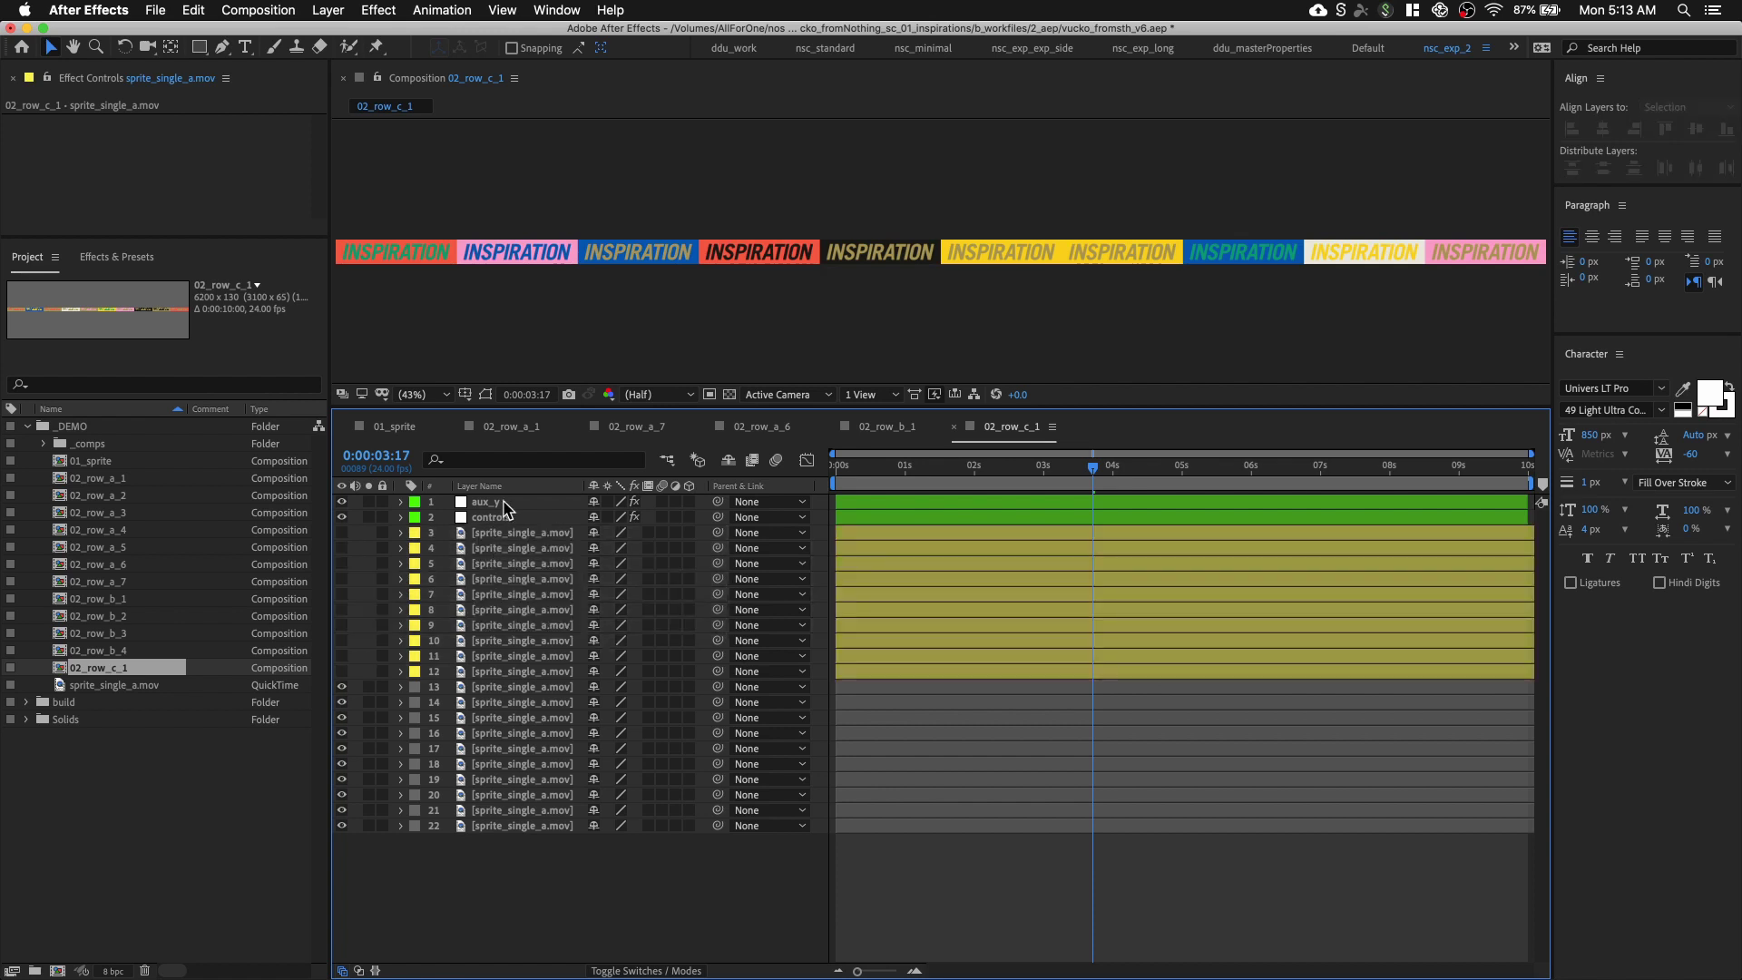
# Duplicate the aux_y null, move the copy directly above the unlabelled sprites and rename it aux_x
pyautogui.click(503, 505)
pyautogui.hotkey('ctrl', 'd')
pyautogui.moveTo(508, 509); pyautogui.dragTo(521, 700)
pyautogui.press('Return')
pyautogui.write('aux_y')
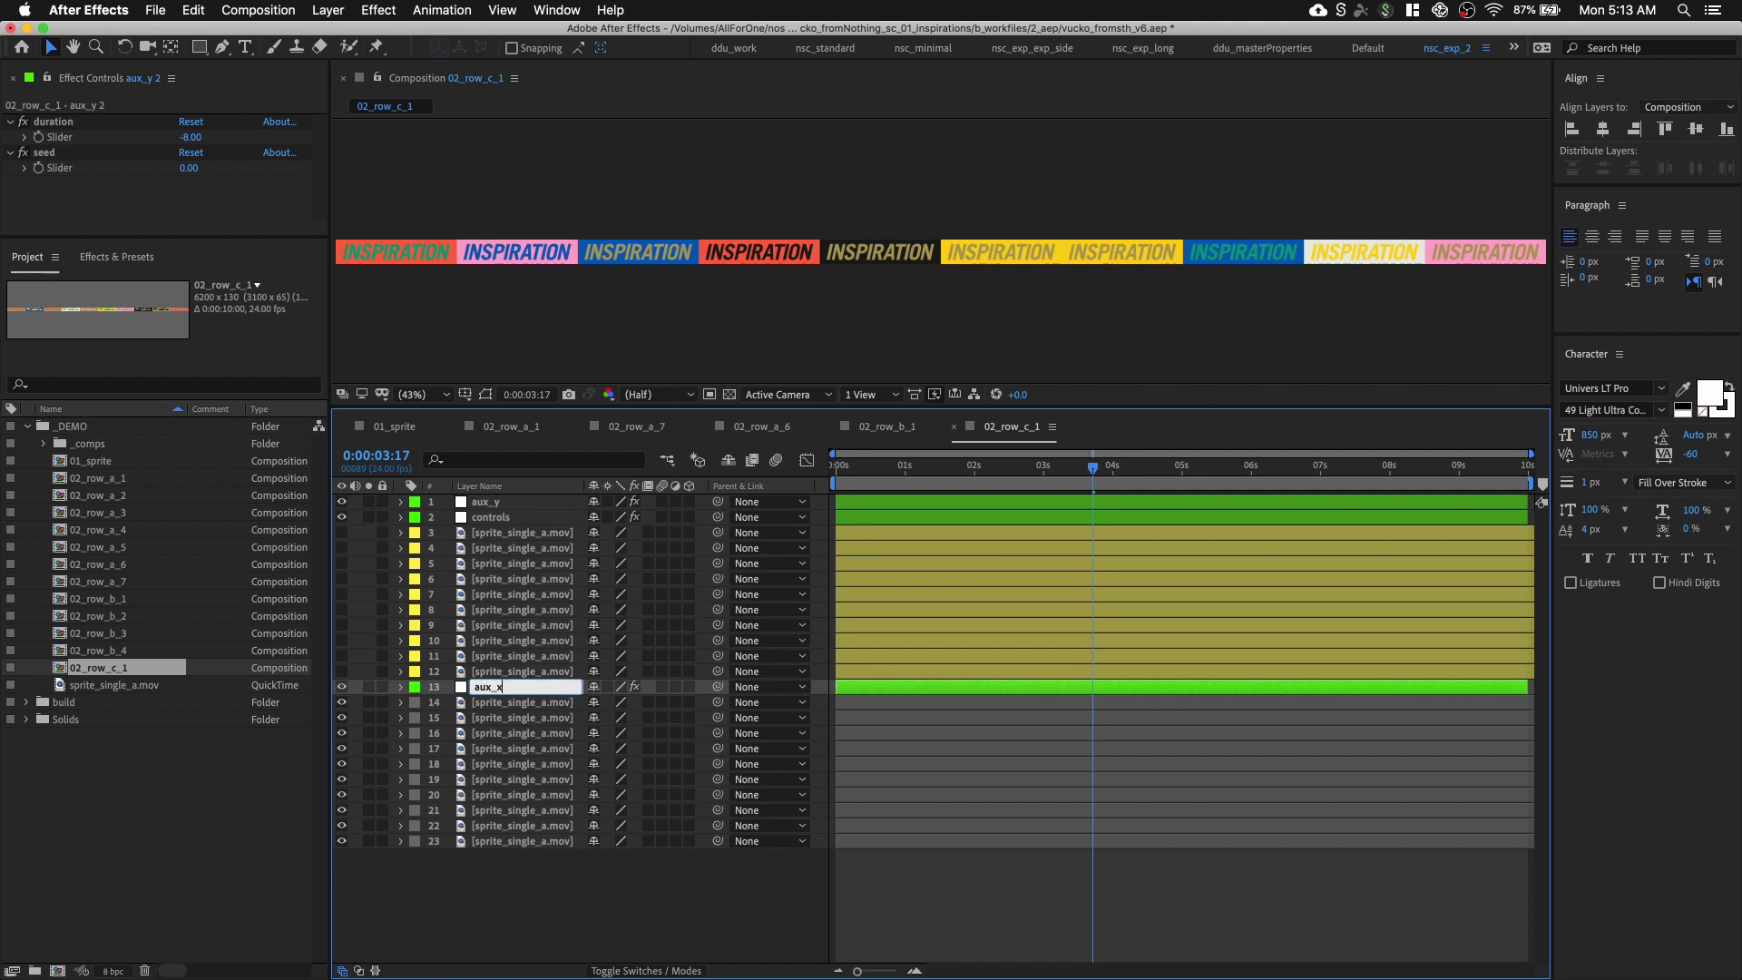
pyautogui.press('Return')
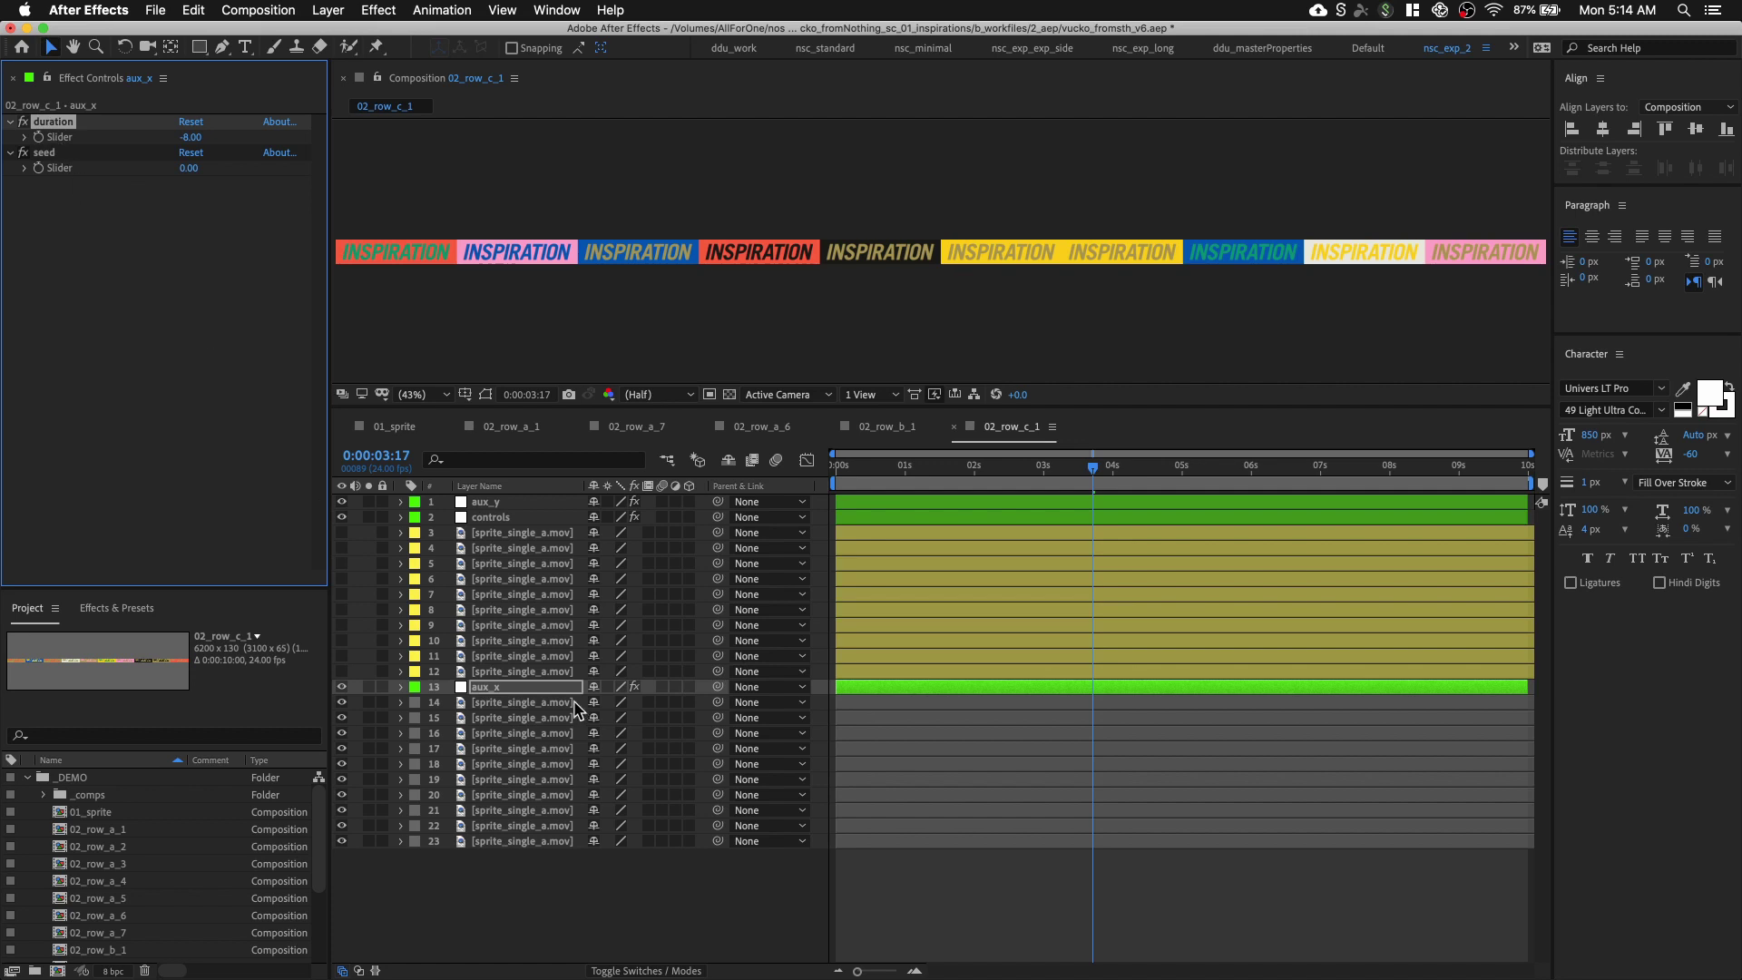
# Rename the duration slider on aux_x to x and the seed slider to choice
pyautogui.press('Return')
pyautogui.write('x')
pyautogui.press('Return')
pyautogui.click(80, 153)
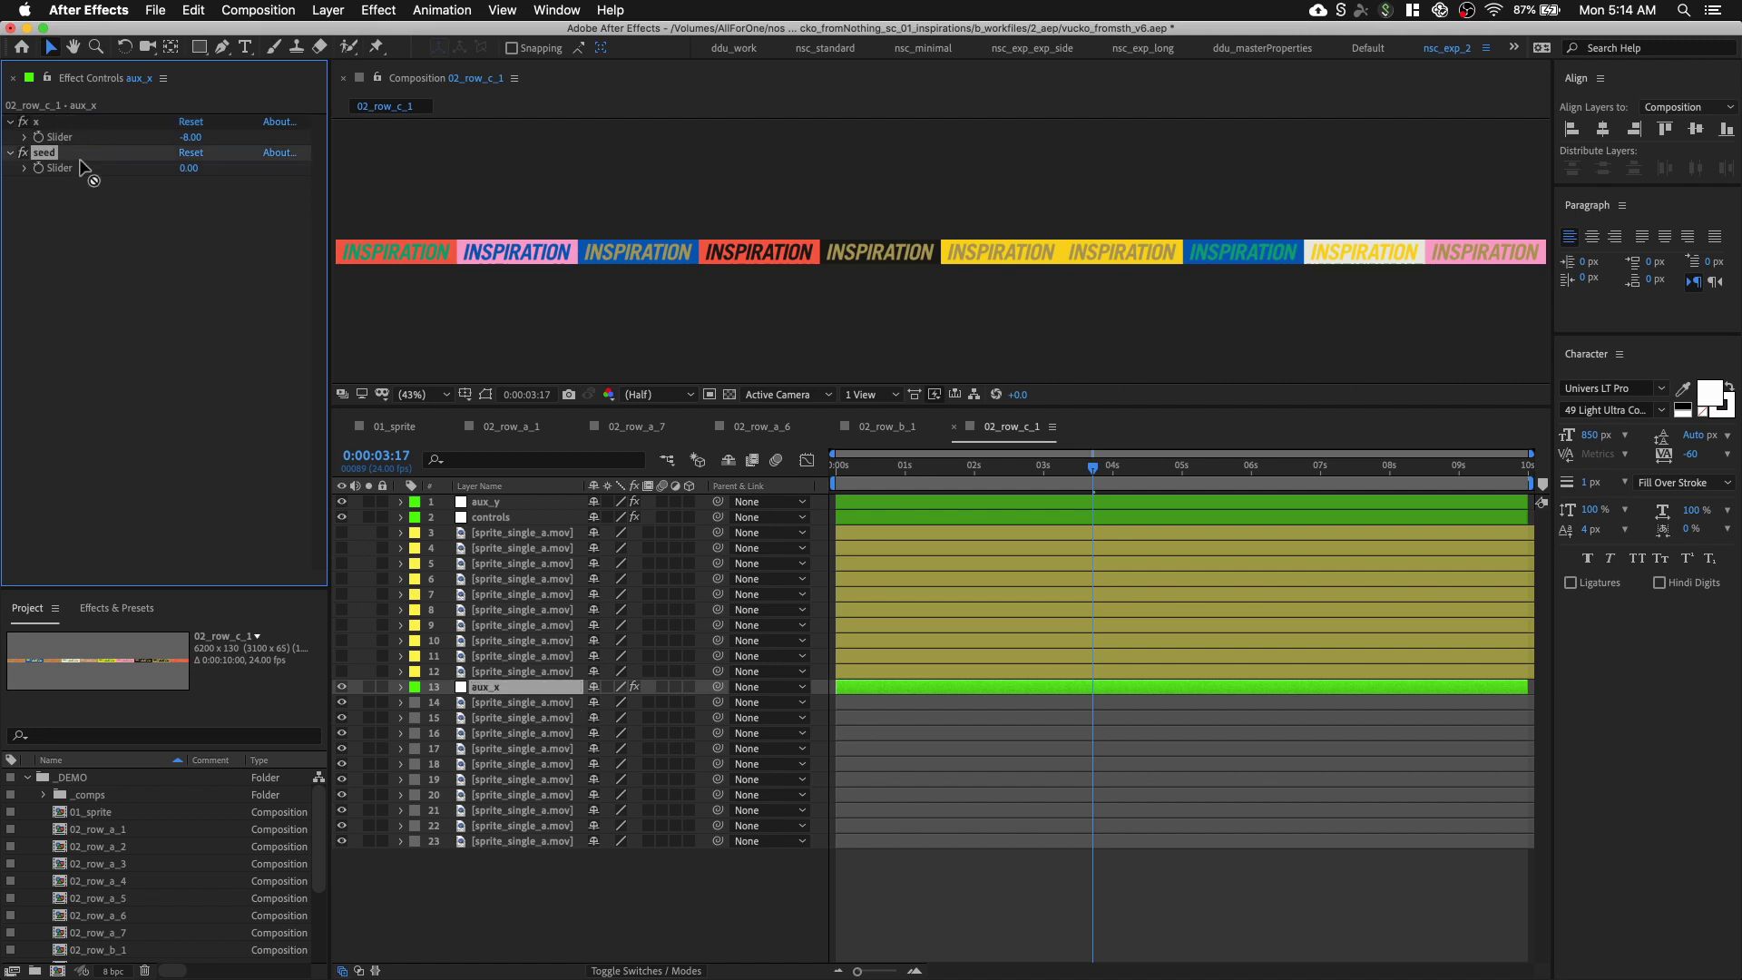
pyautogui.press('Return')
pyautogui.write('ch')
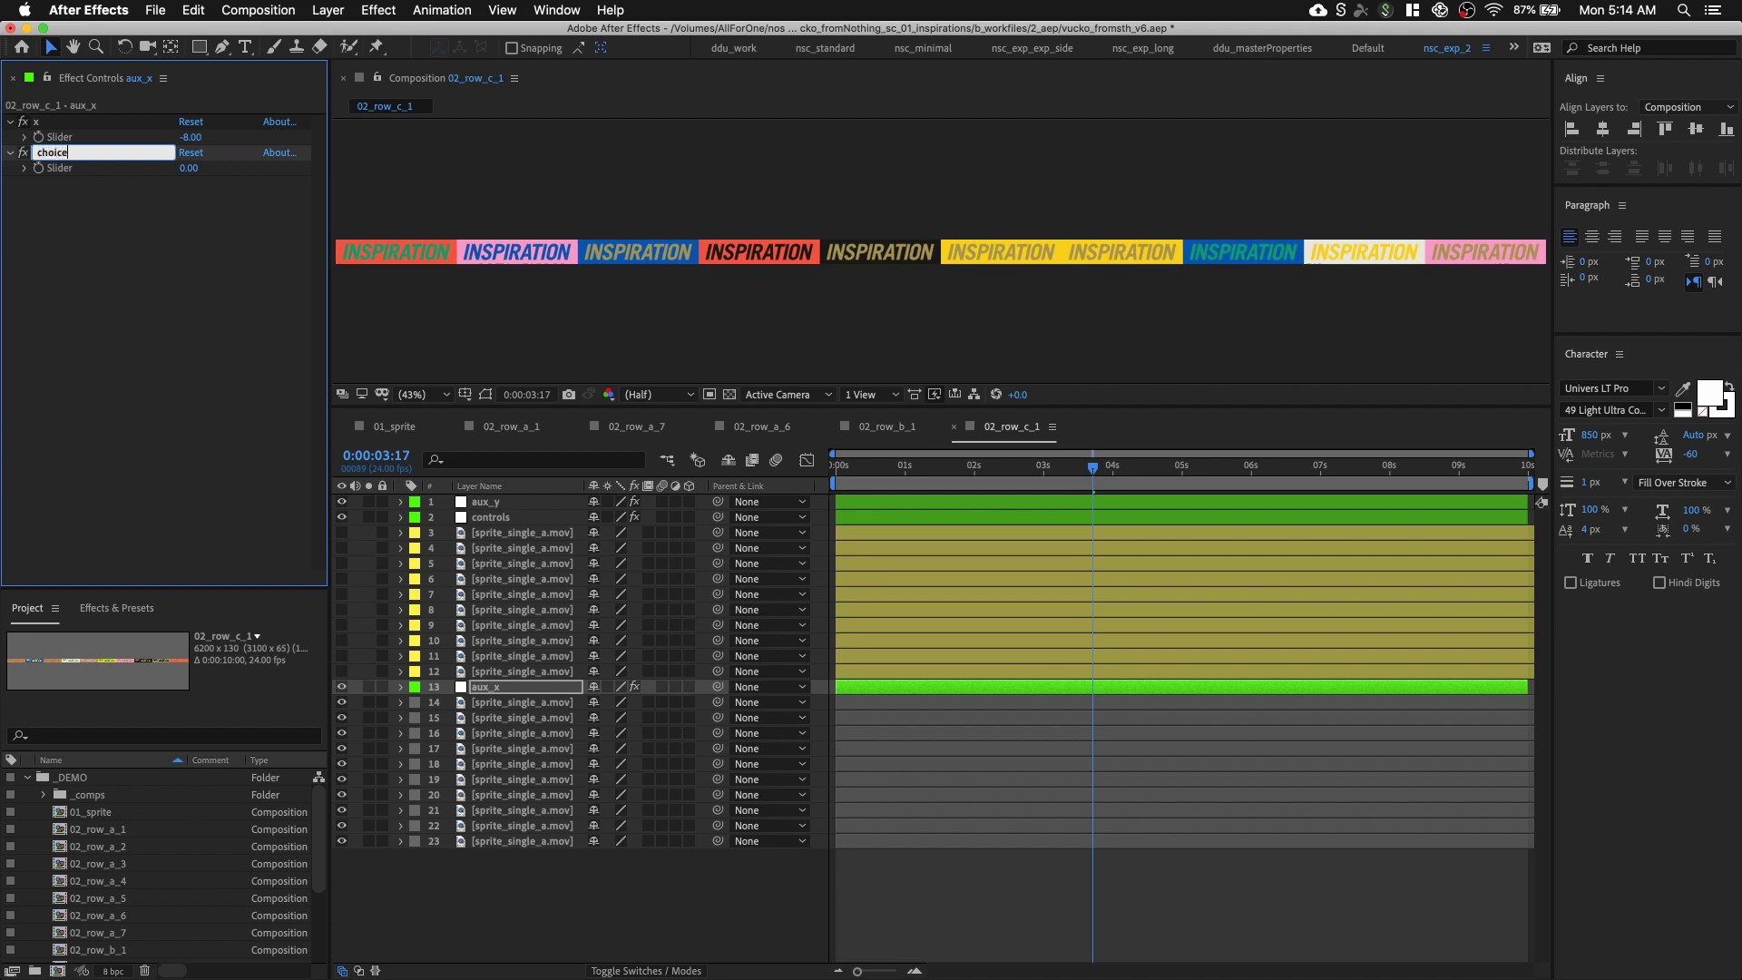
pyautogui.write('oice')
pyautogui.press('Return')
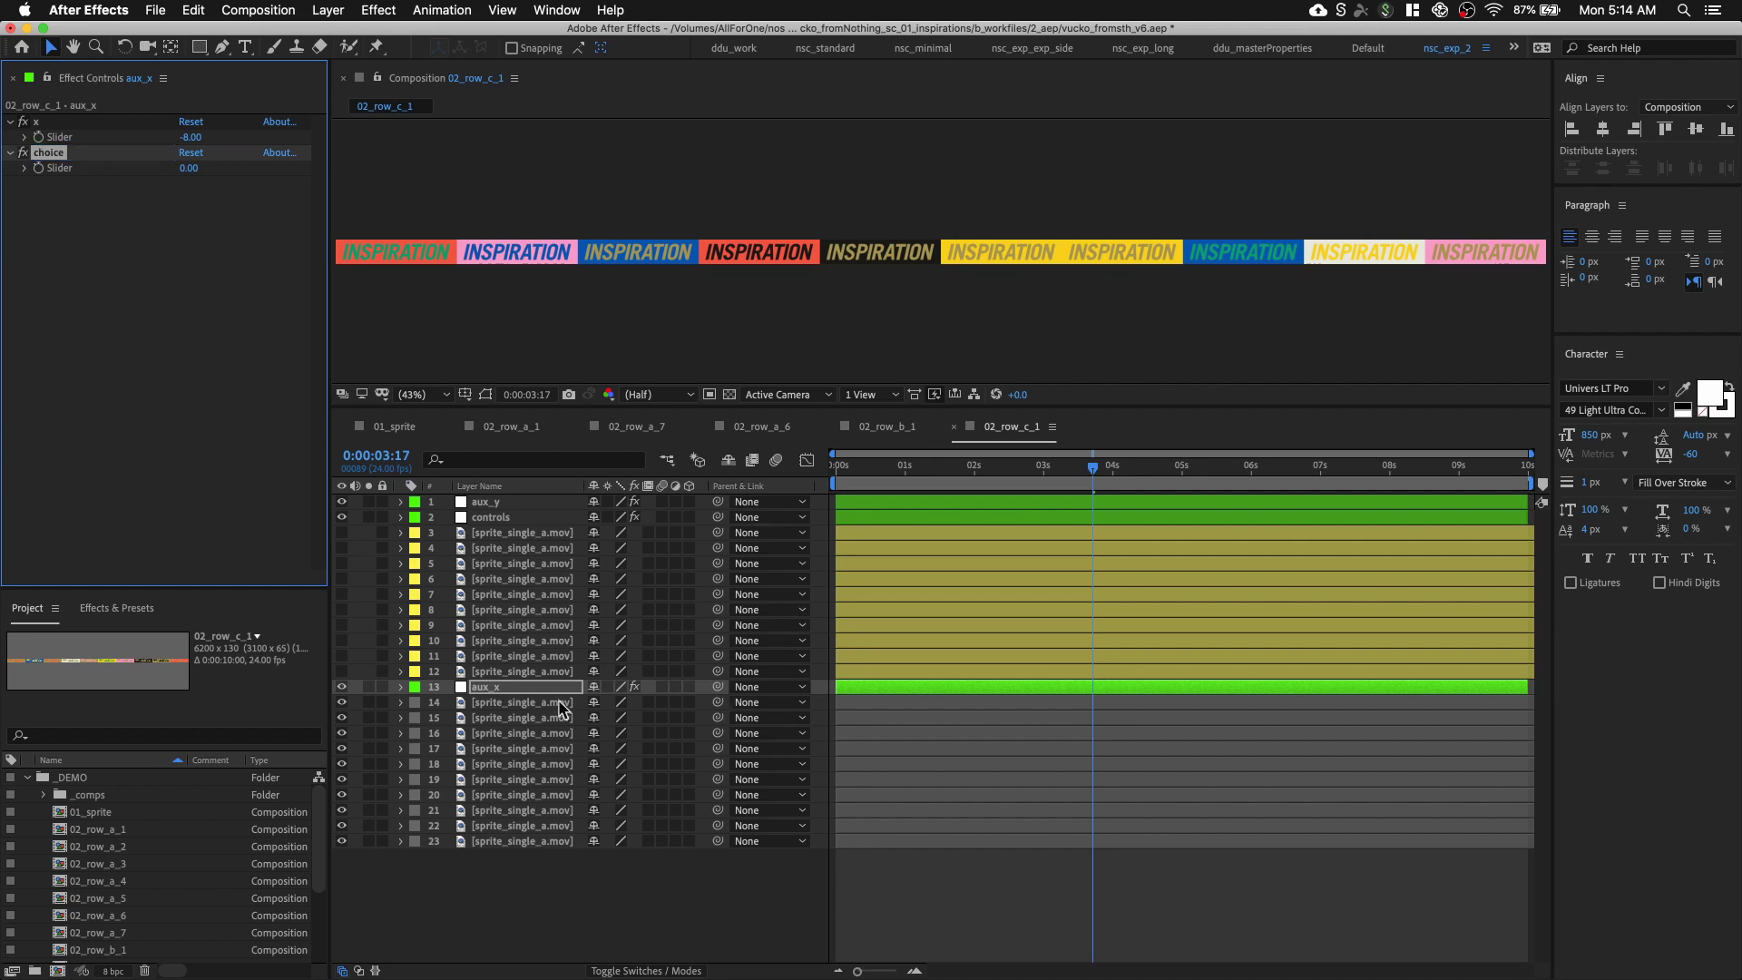
# Remove the Y Position keyframes from aux_x with the current time at 0:00:00:00
pyautogui.click(542, 690)
pyautogui.press('u')
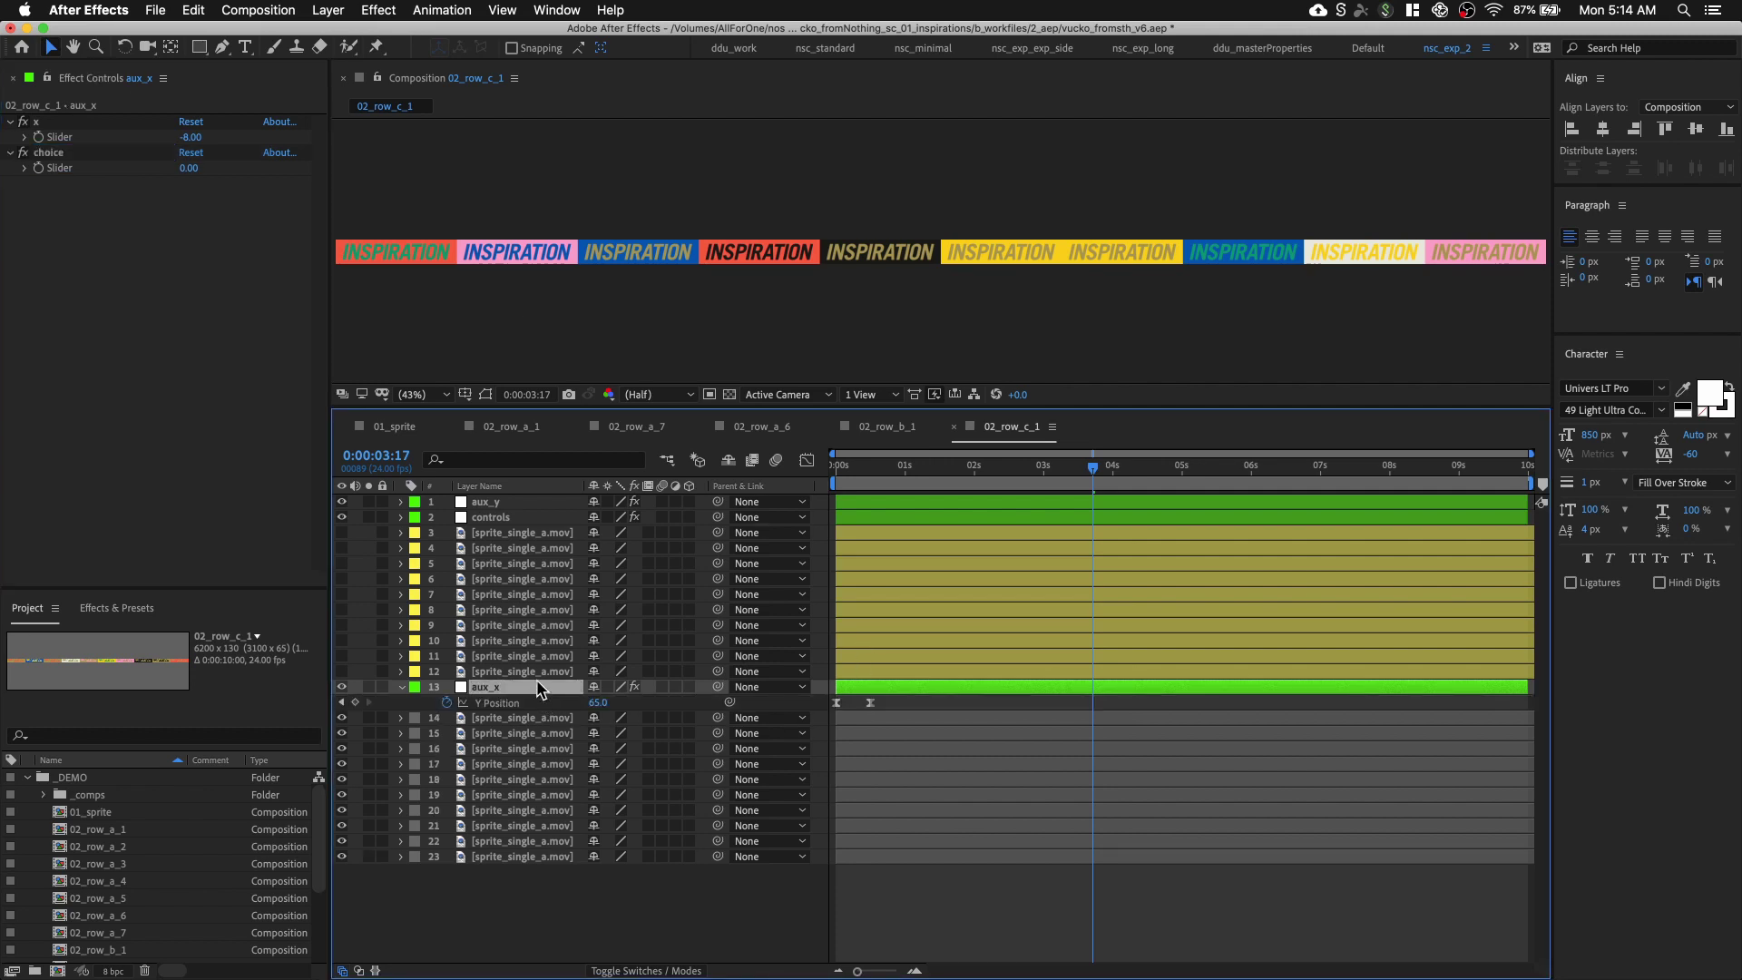
pyautogui.click(840, 468)
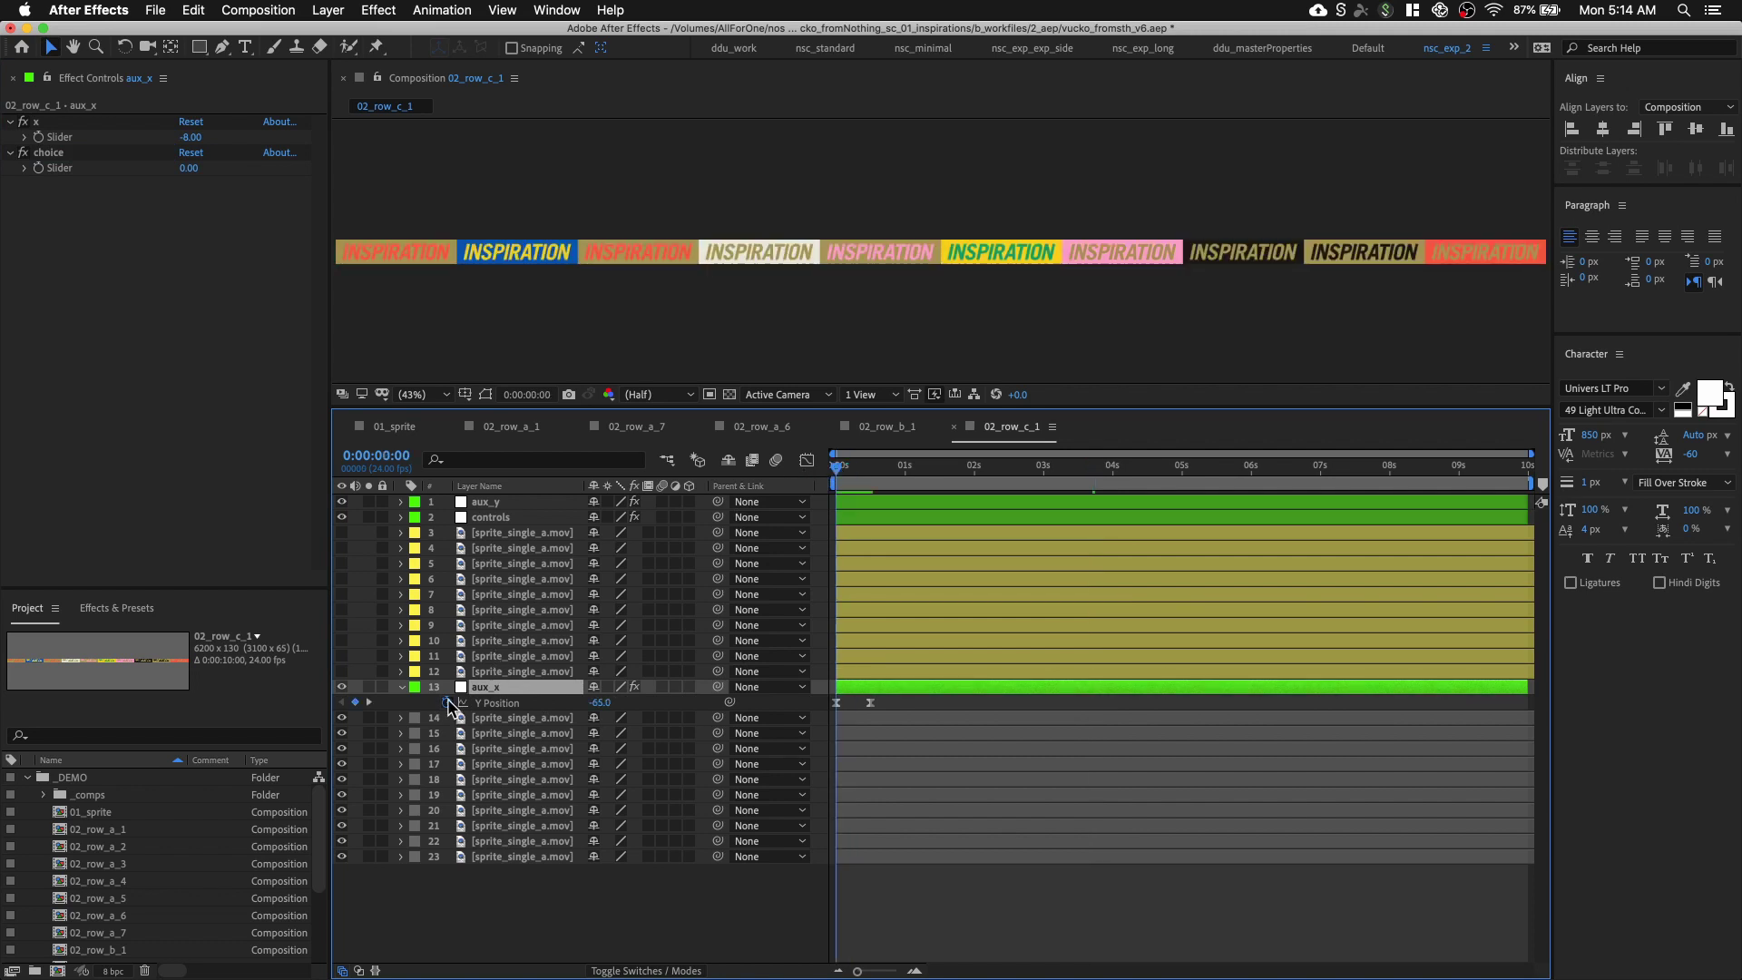
pyautogui.click(447, 703)
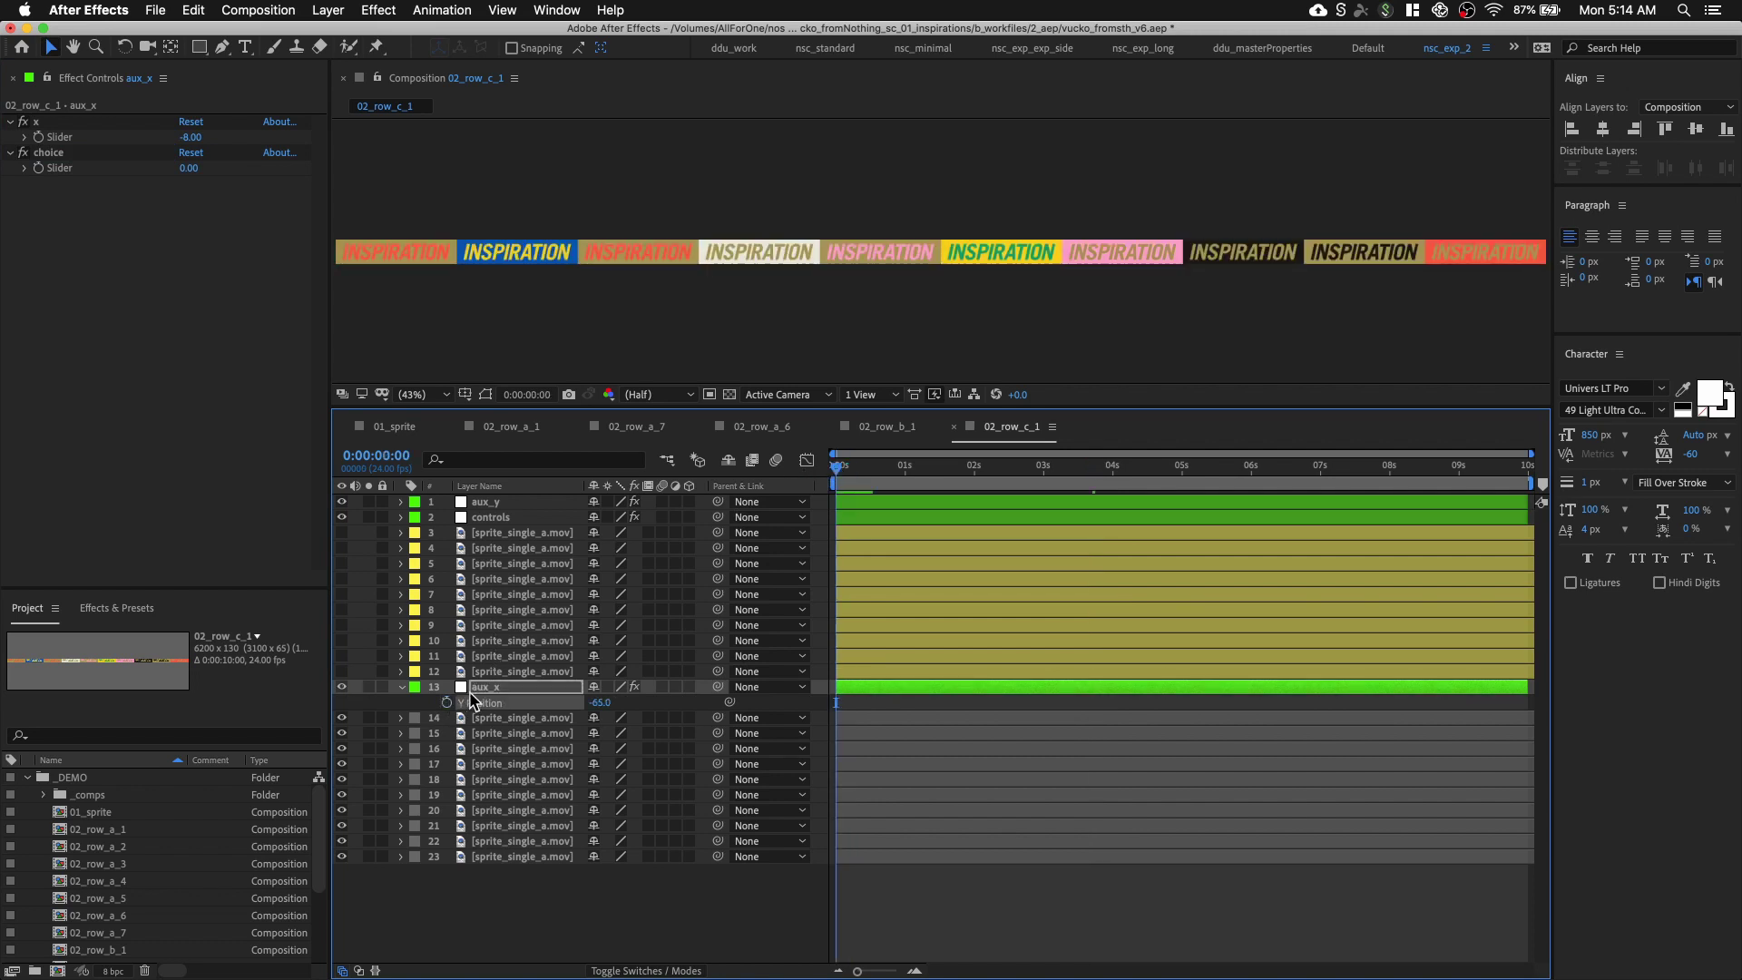
# Keyframe the X Position of aux_x at 0 at the start and 310 at frame 12
pyautogui.press('p')
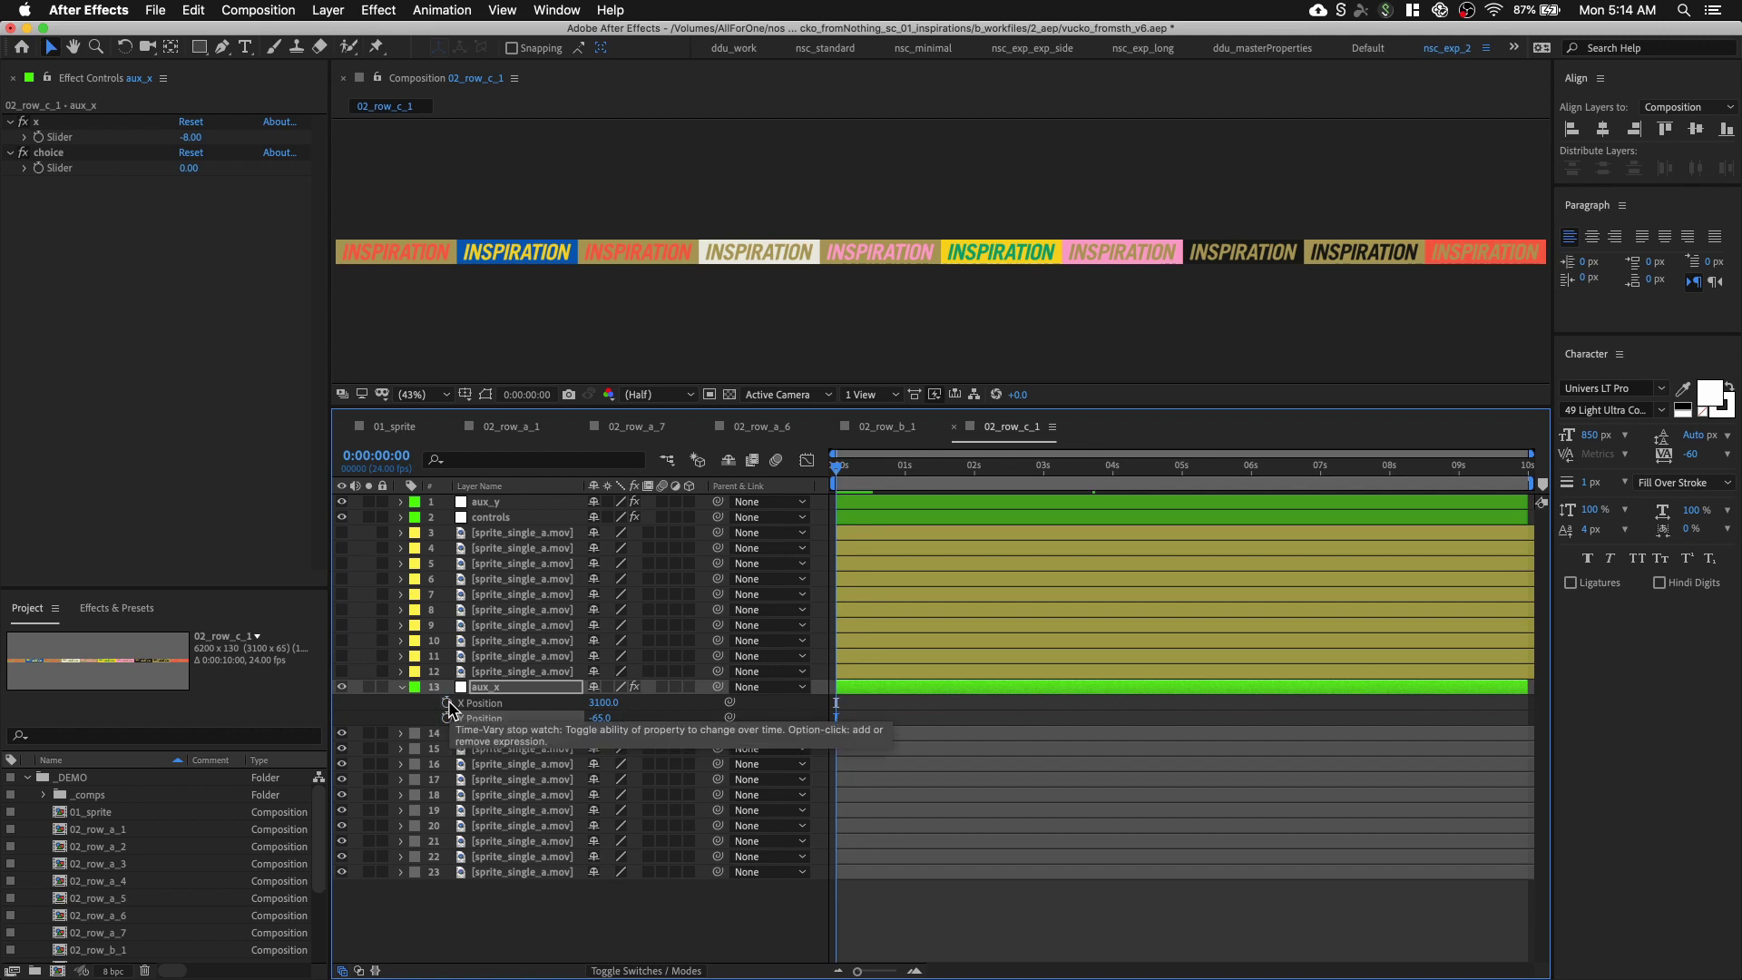
pyautogui.click(447, 703)
pyautogui.click(599, 703)
pyautogui.write('0')
pyautogui.press('Return')
pyautogui.press('space')
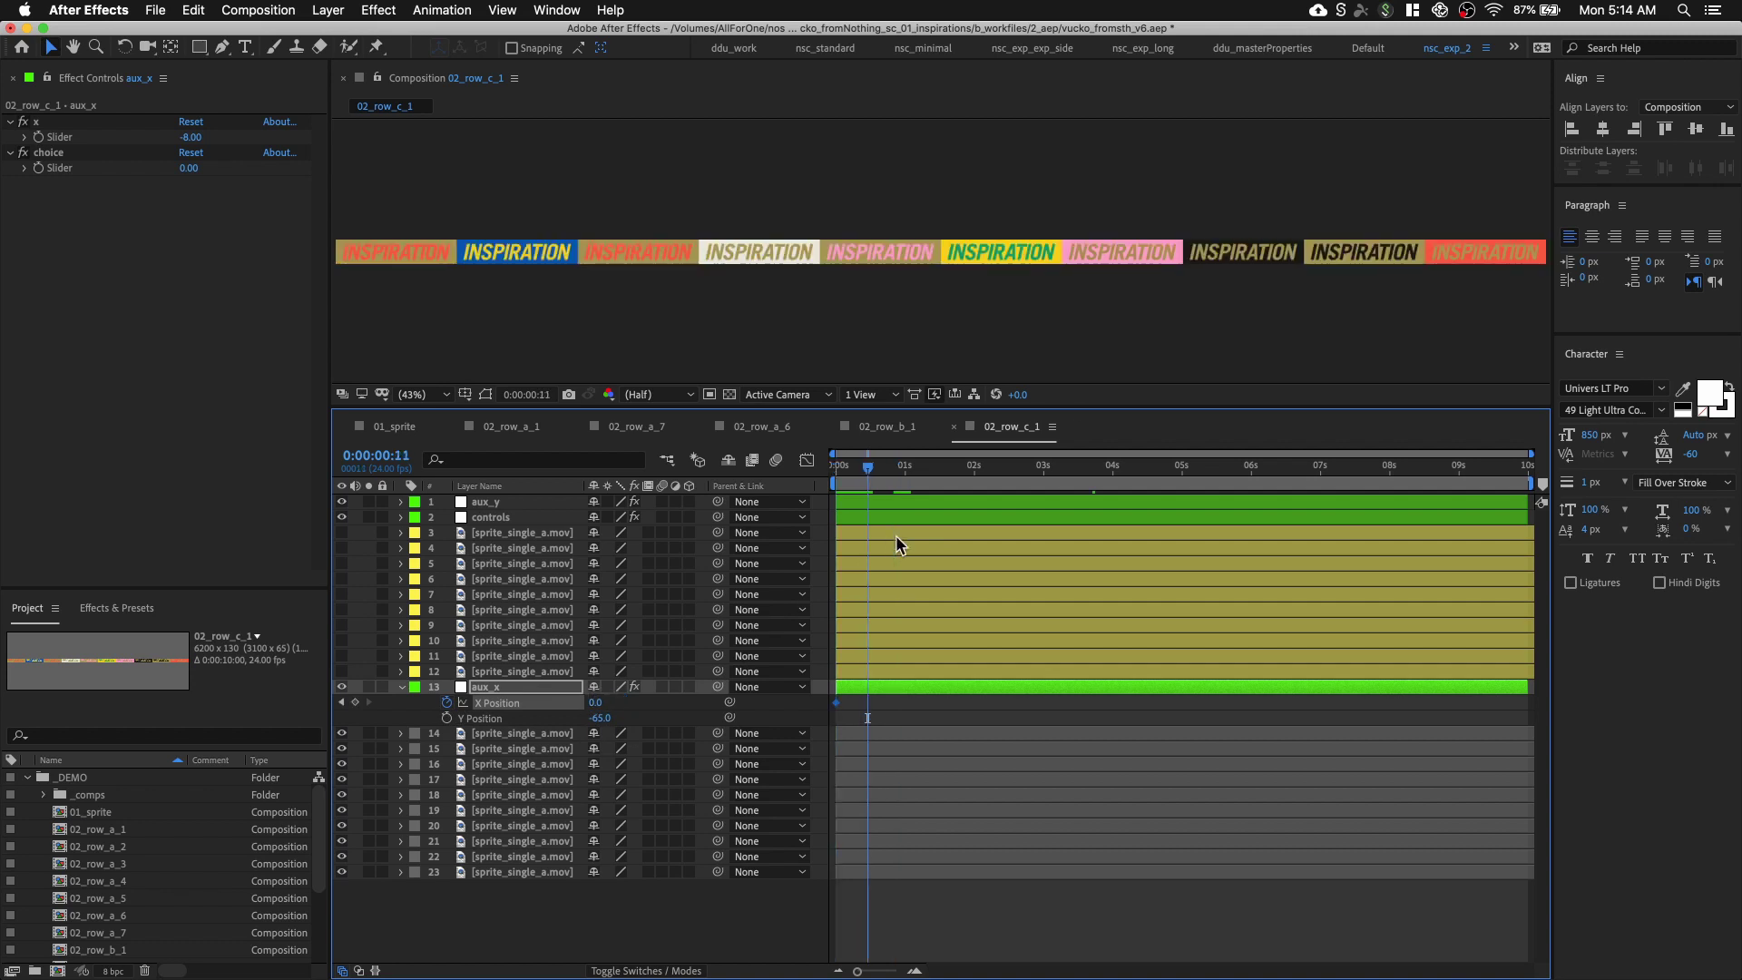
pyautogui.moveTo(598, 703); pyautogui.dragTo(699, 704)
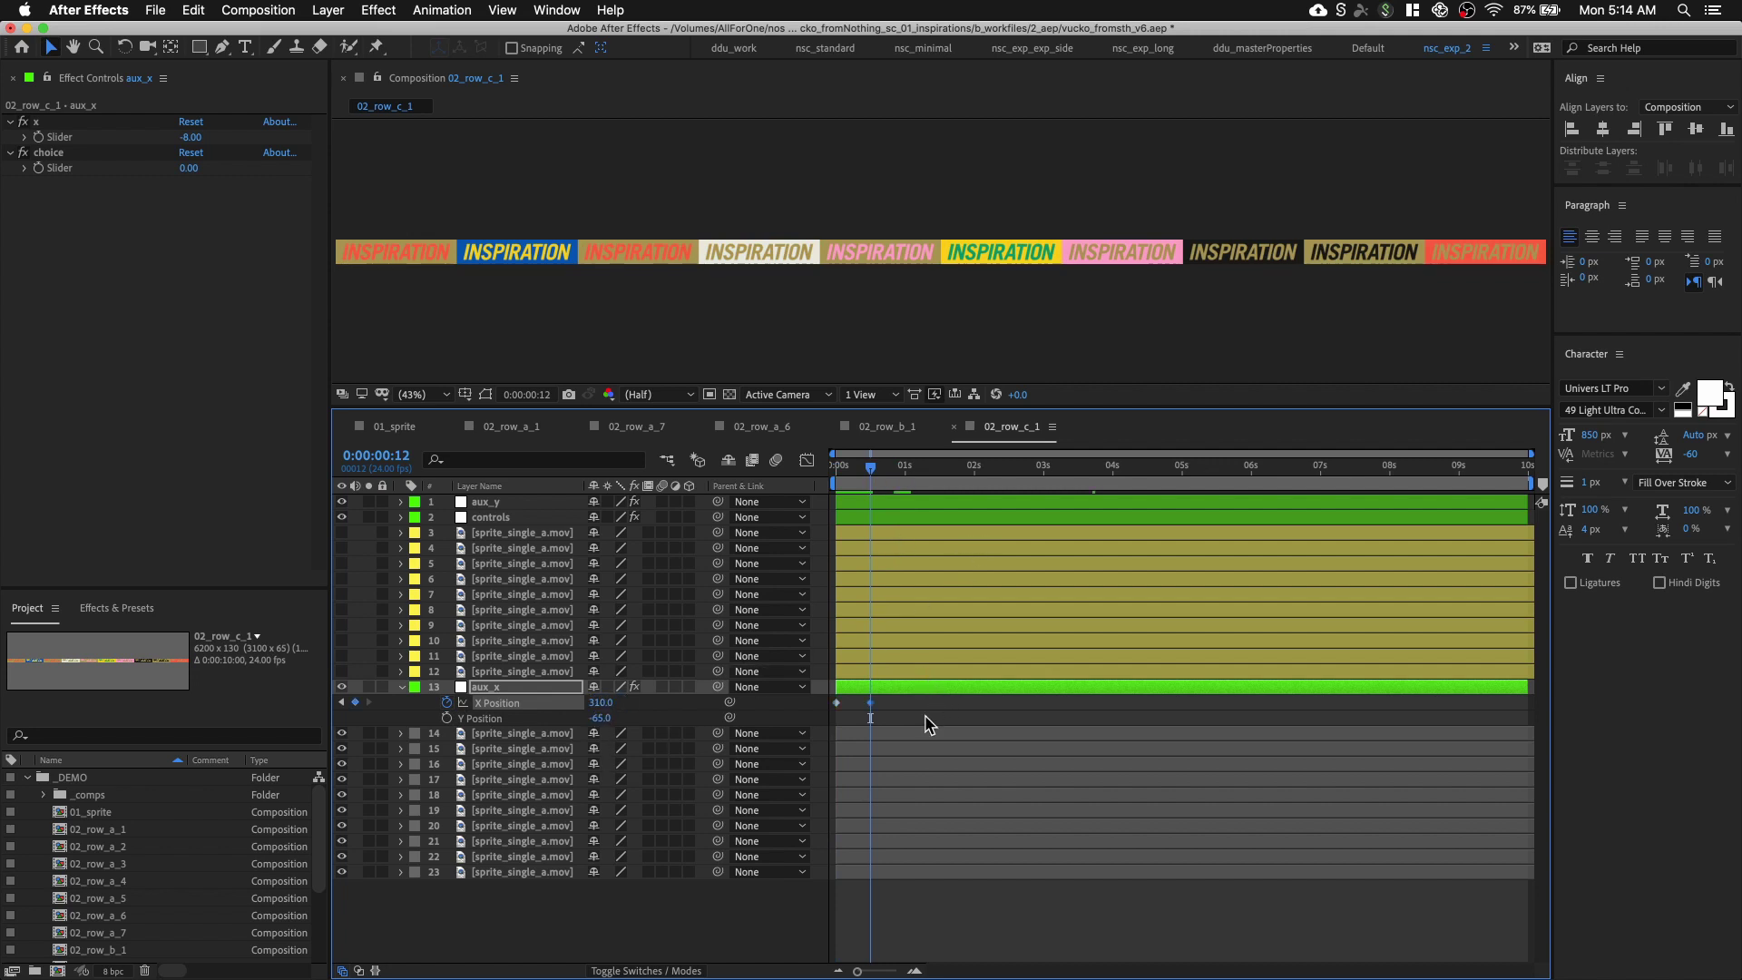
# Apply Easy Ease to both X Position keyframes of aux_x
pyautogui.rightClick(835, 704)
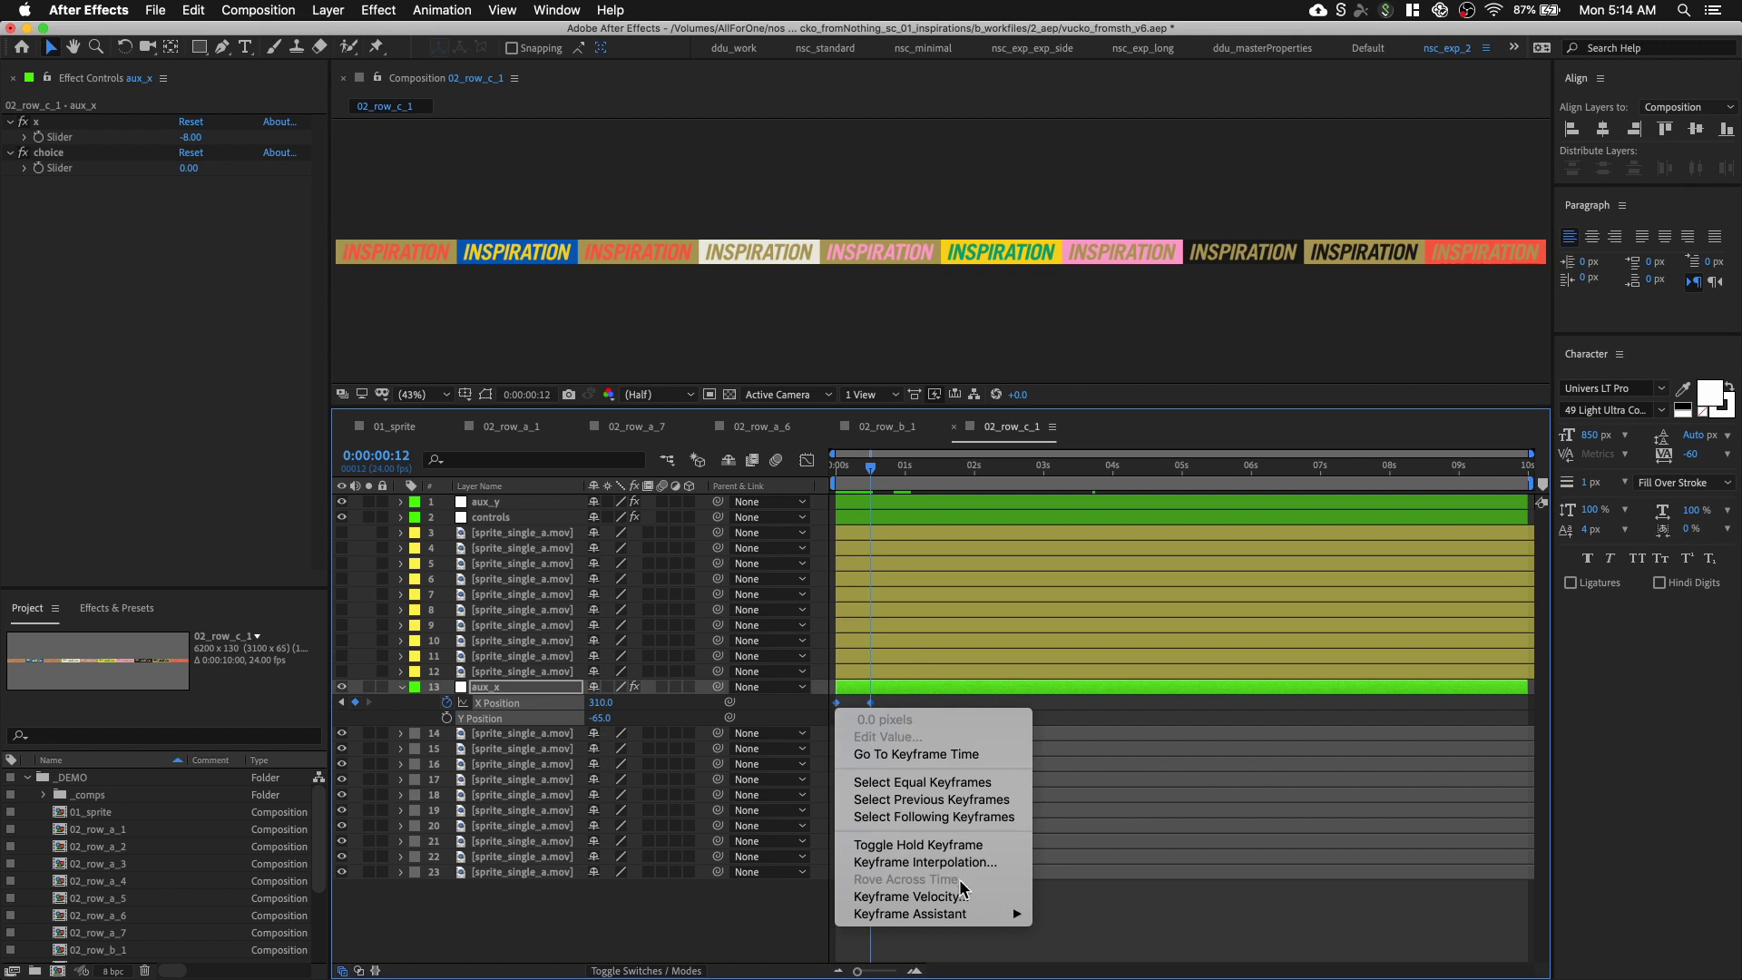
pyautogui.moveTo(916, 914)
pyautogui.click(1057, 859)
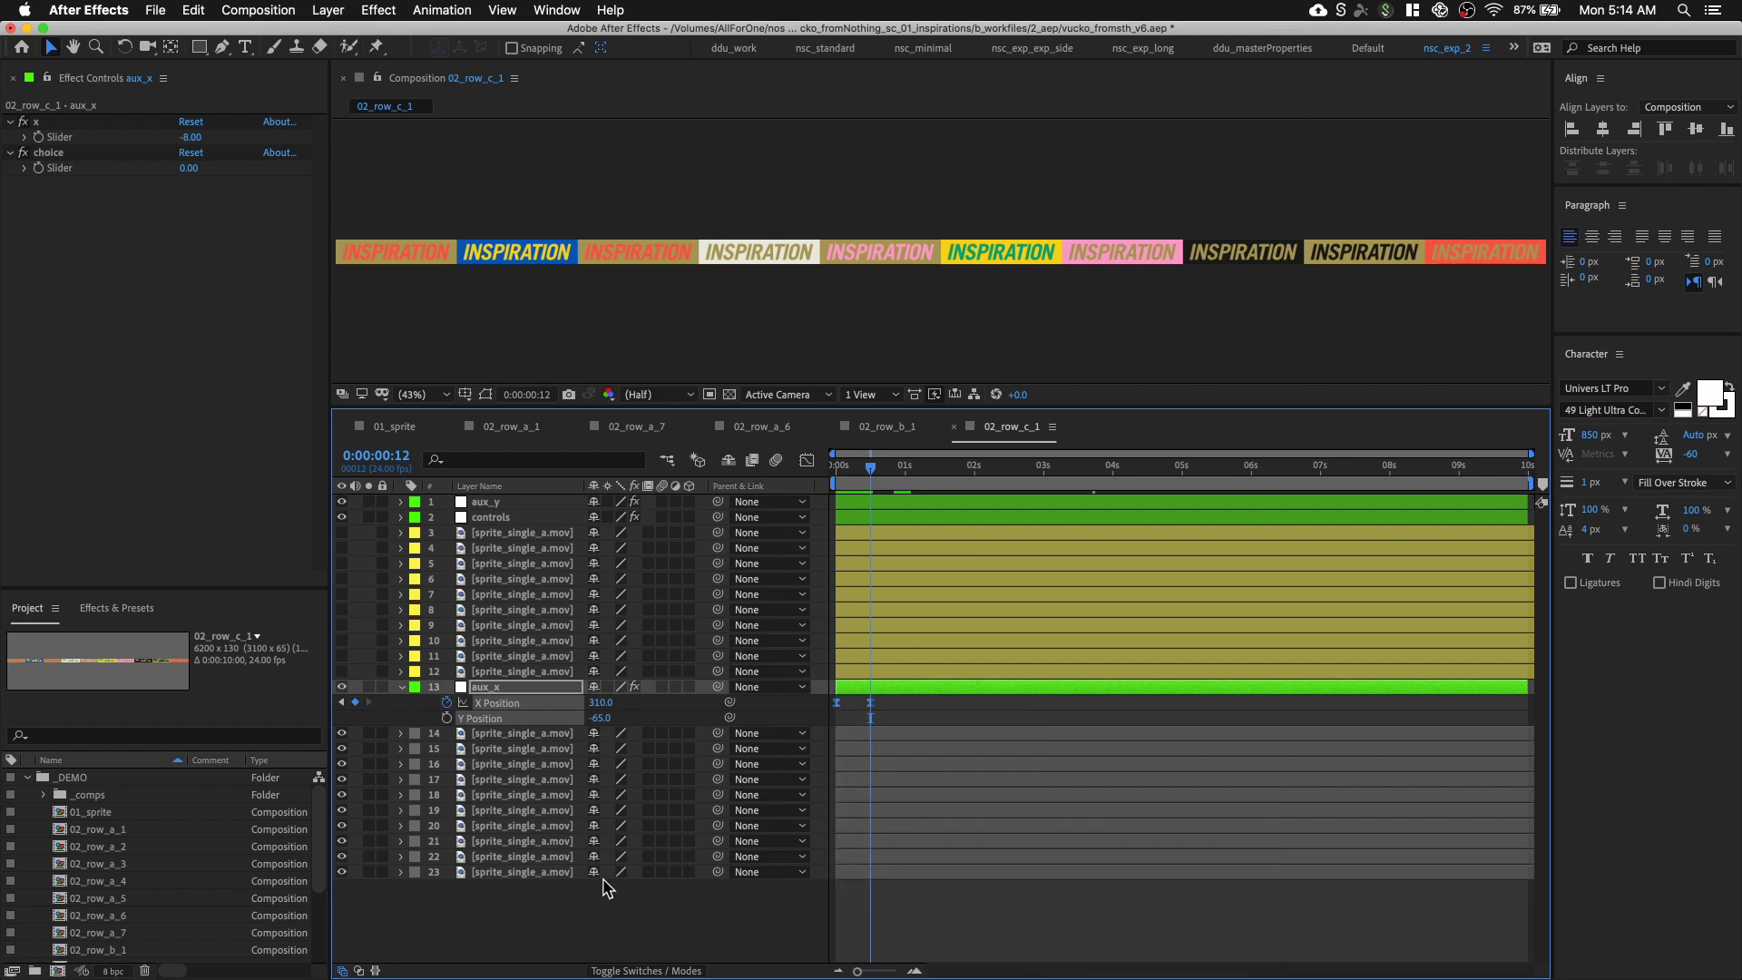
# Duplicate the ten sprite_single_a.mov layers numbered 14 to 23 below aux_x
pyautogui.click(527, 735)
pyautogui.press('p')
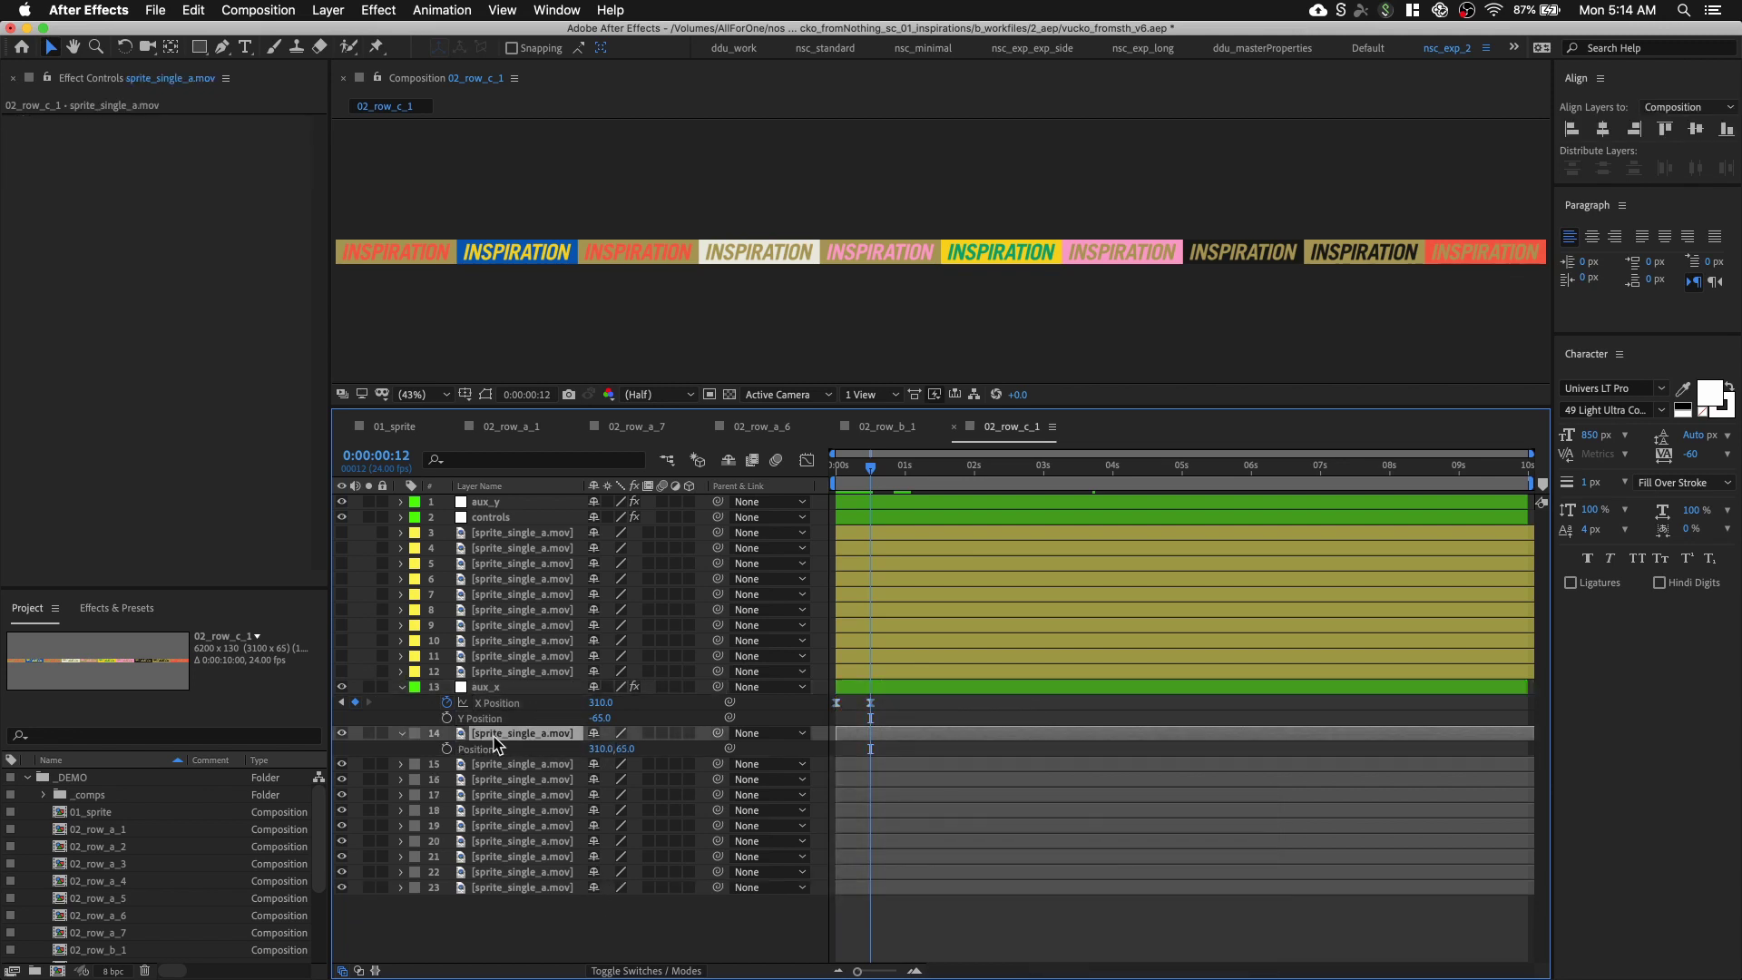
pyautogui.press('p')
pyautogui.moveTo(526, 918); pyautogui.dragTo(530, 730)
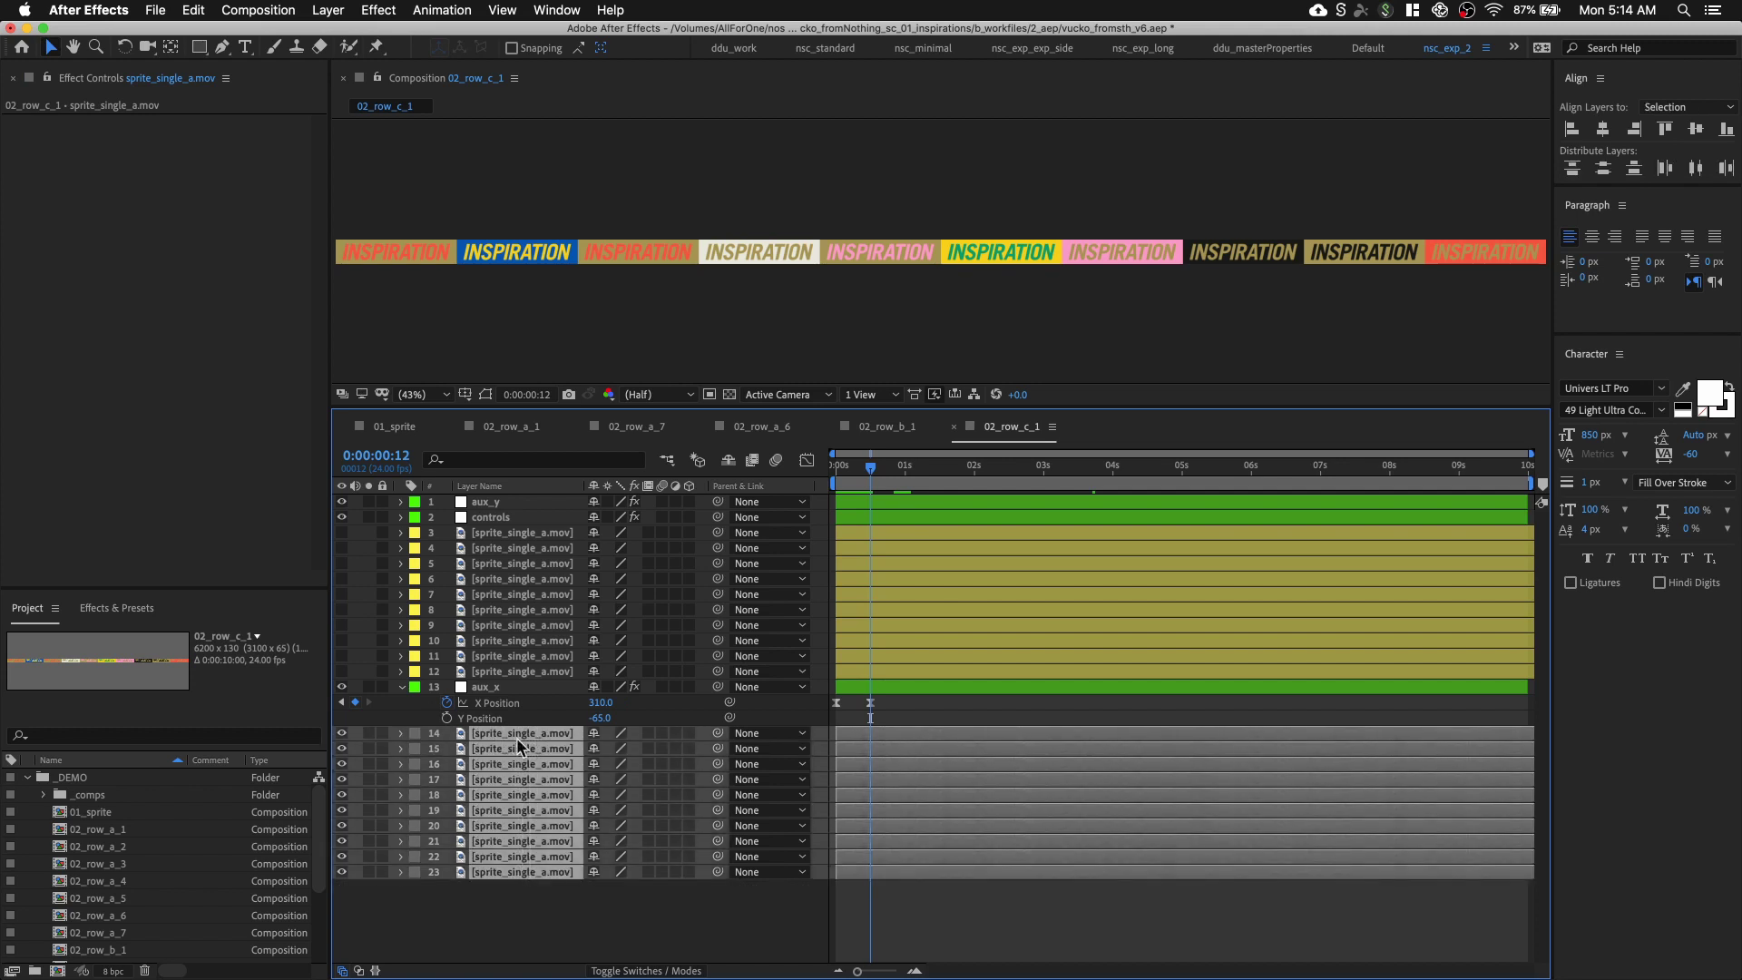
pyautogui.moveTo(523, 918); pyautogui.dragTo(532, 732)
pyautogui.press('super+d')
# Give sprite layers 14 to 23 a blue label colour
pyautogui.moveTo(523, 792); pyautogui.dragTo(530, 733)
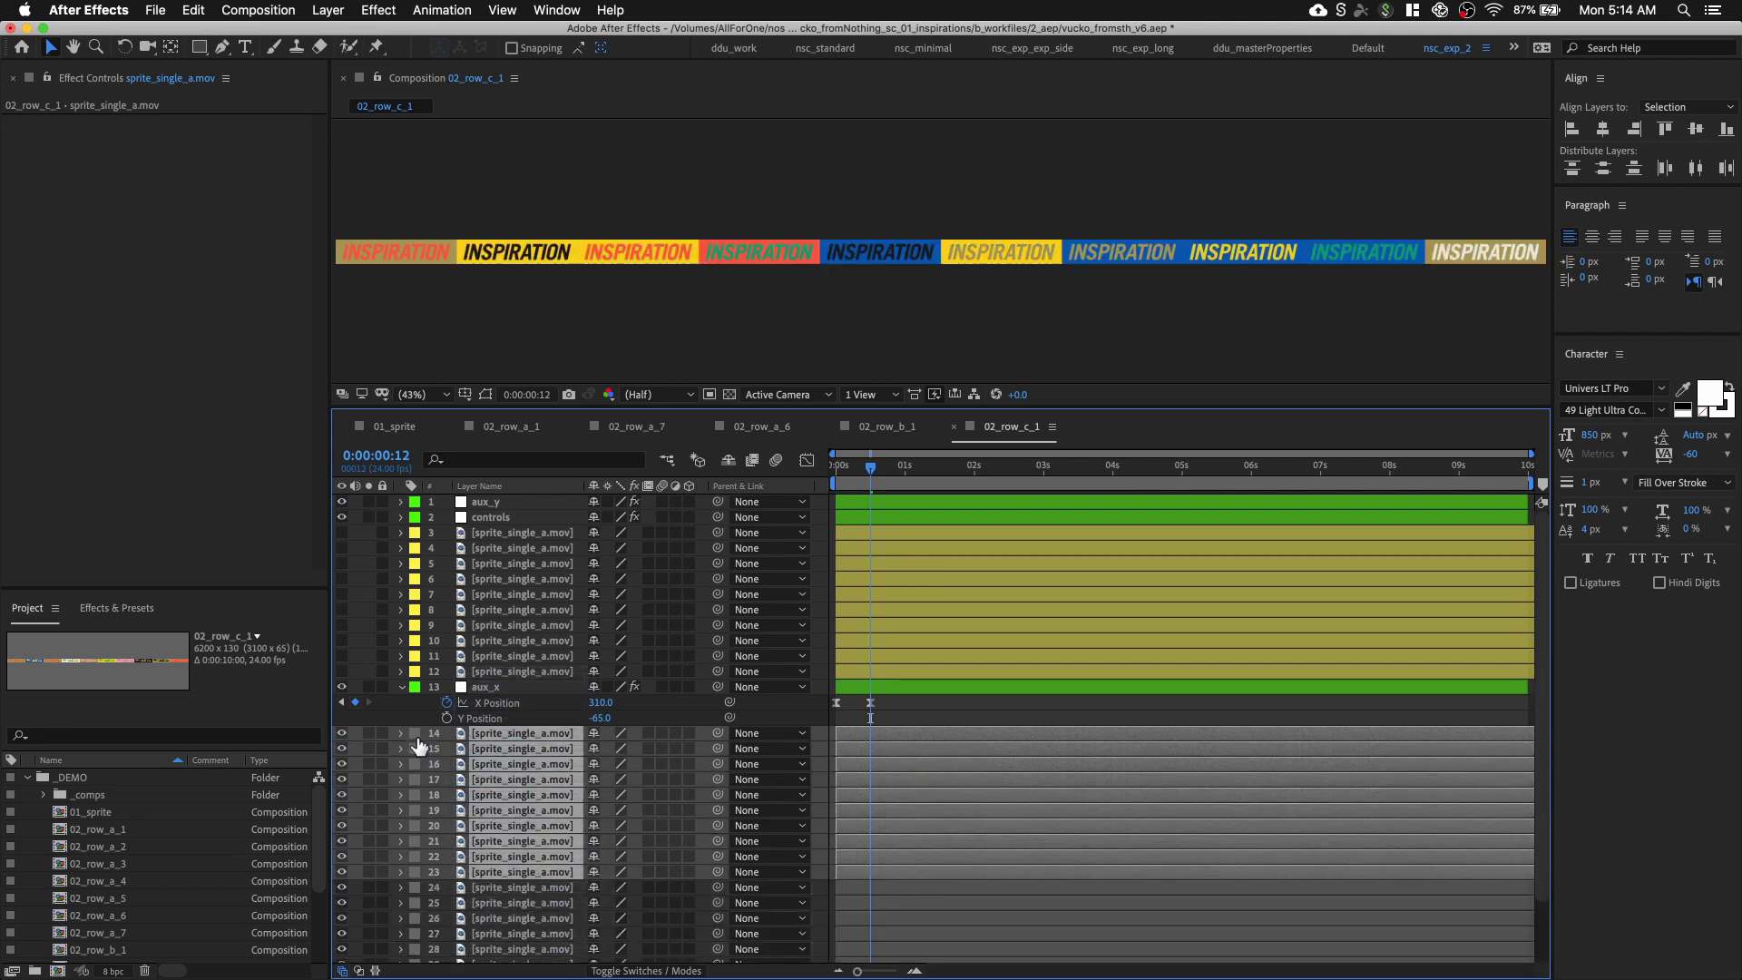
pyautogui.click(419, 746)
pyautogui.click(448, 825)
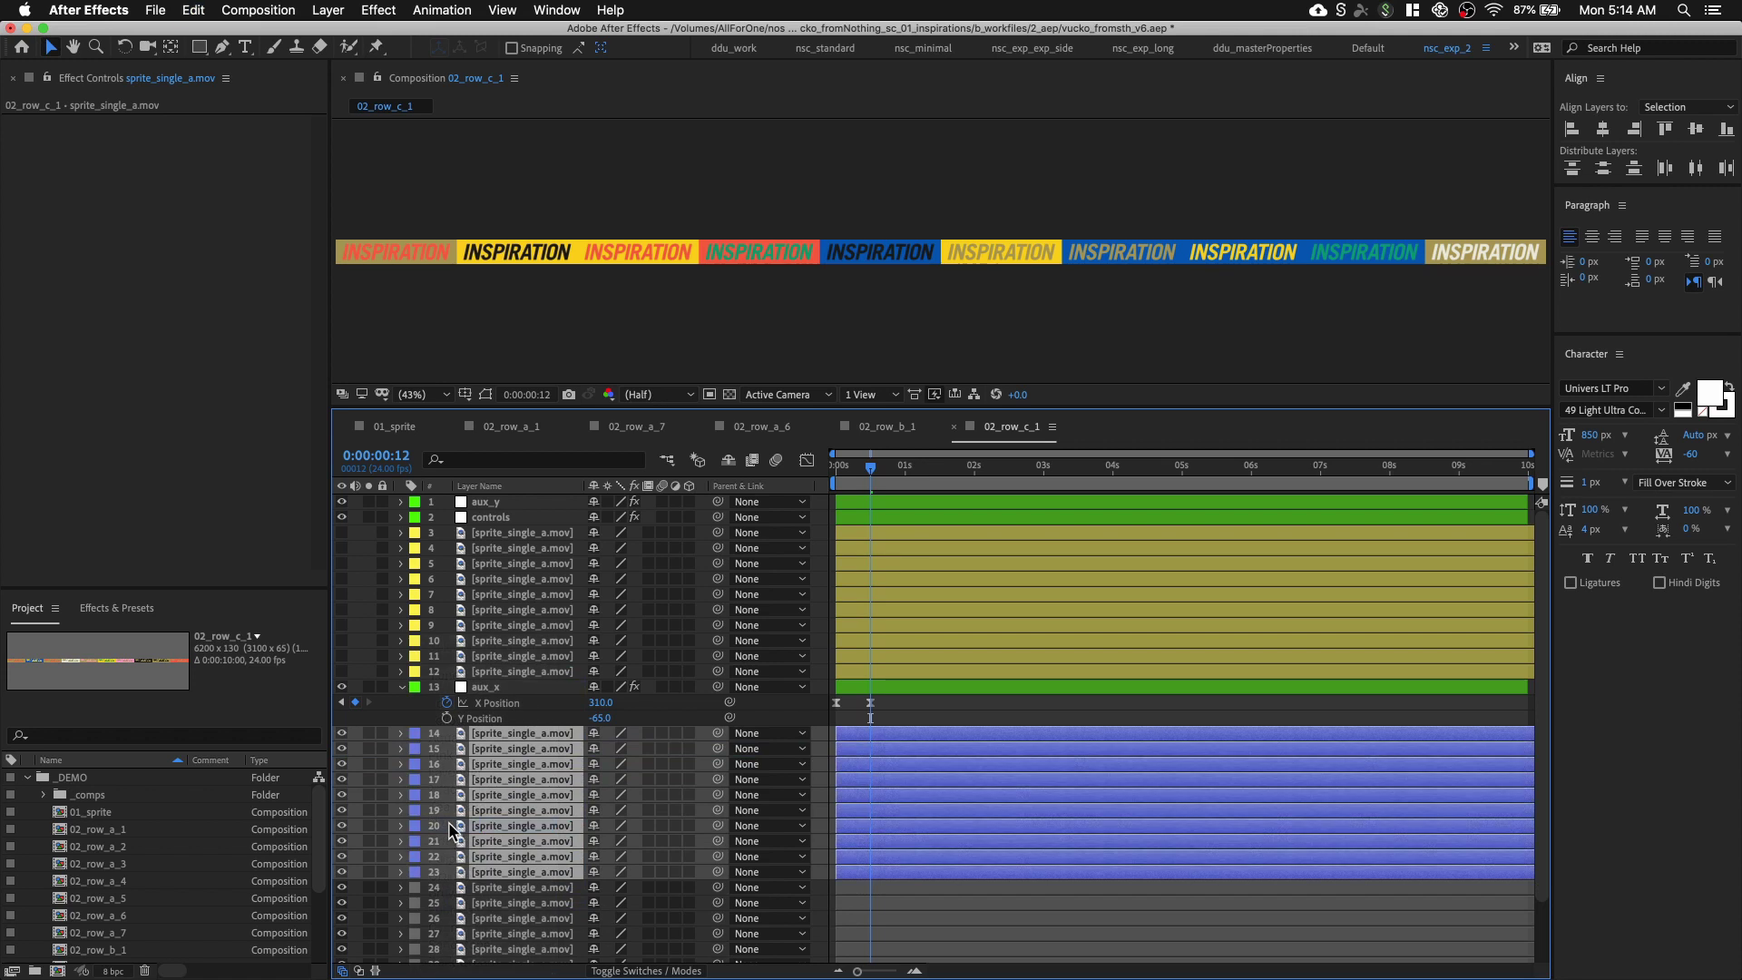
# Separate the Position dimensions of sprite layer 14, just below aux_x
pyautogui.scroll(-3, 491, 783)
pyautogui.click(629, 646)
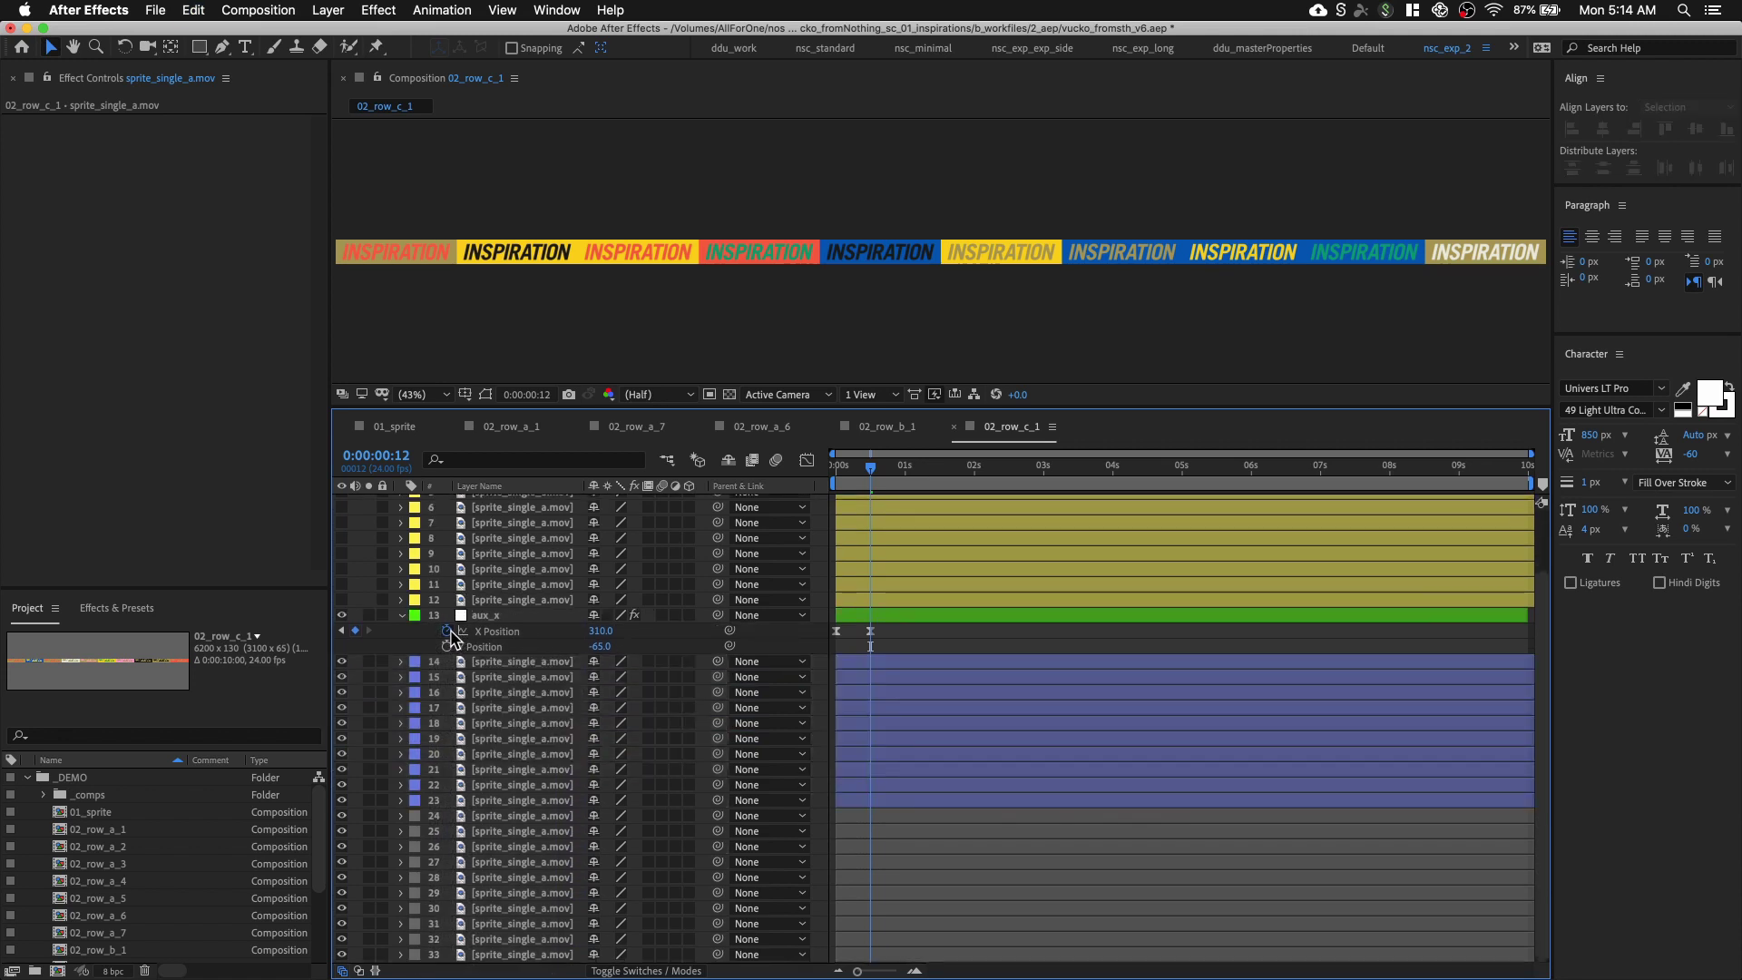
pyautogui.click(490, 666)
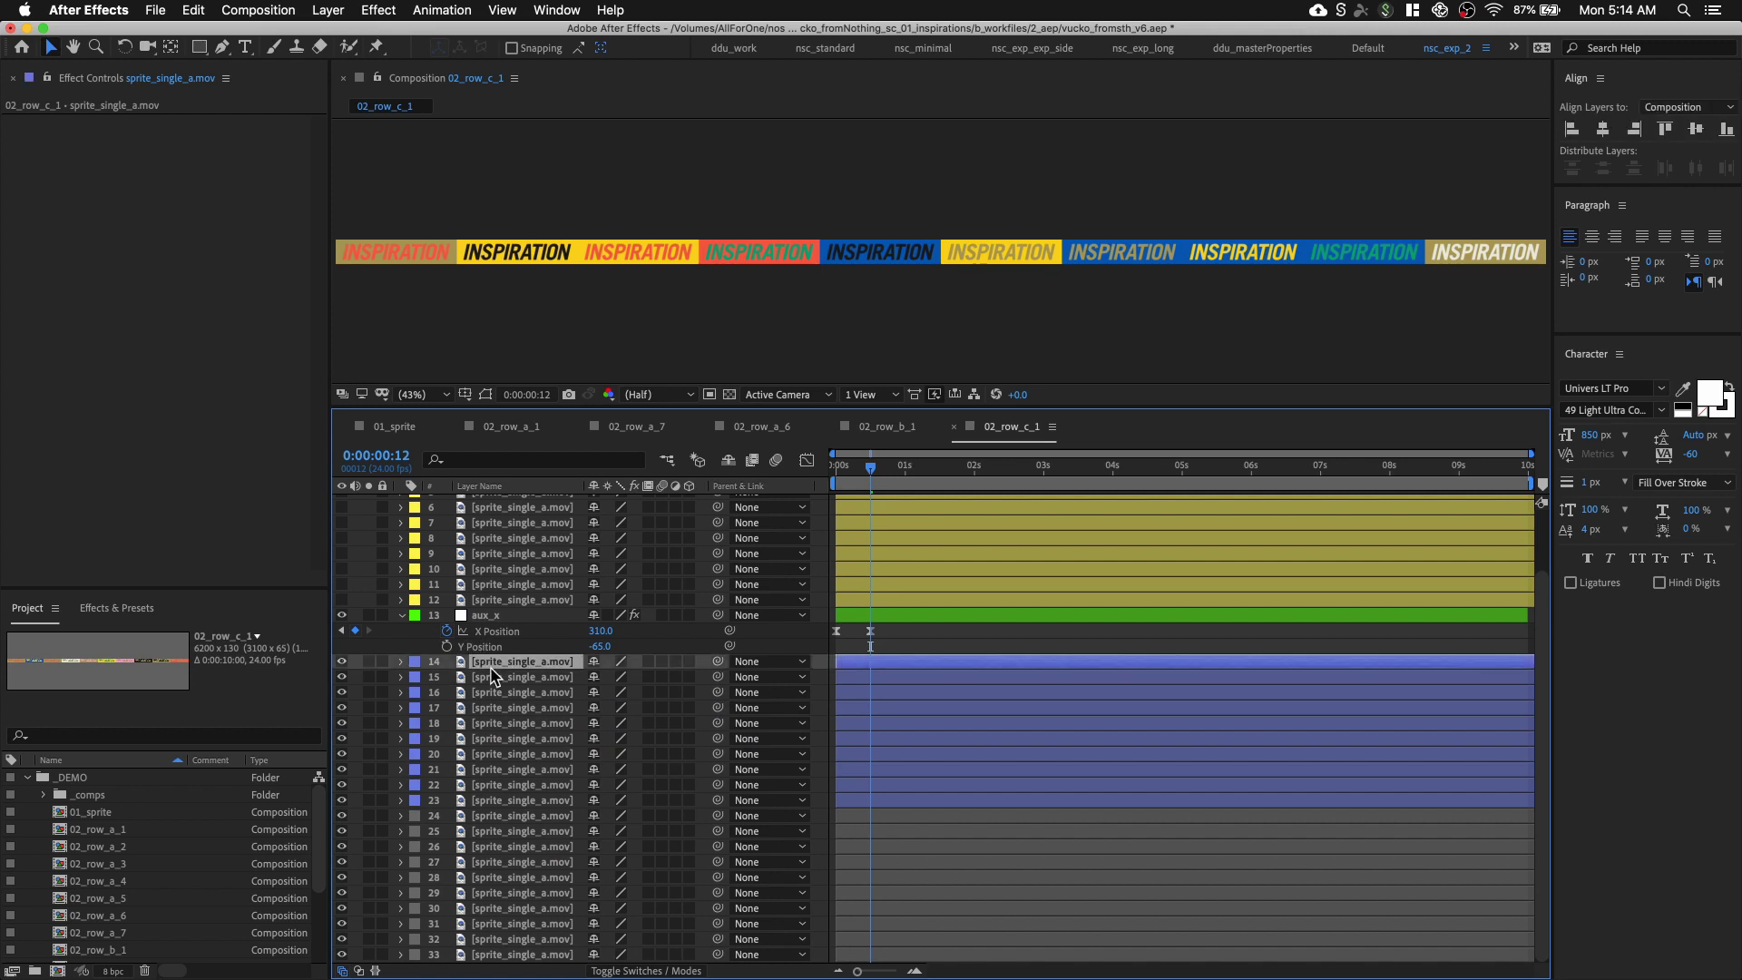
pyautogui.press('p')
pyautogui.rightClick(540, 681)
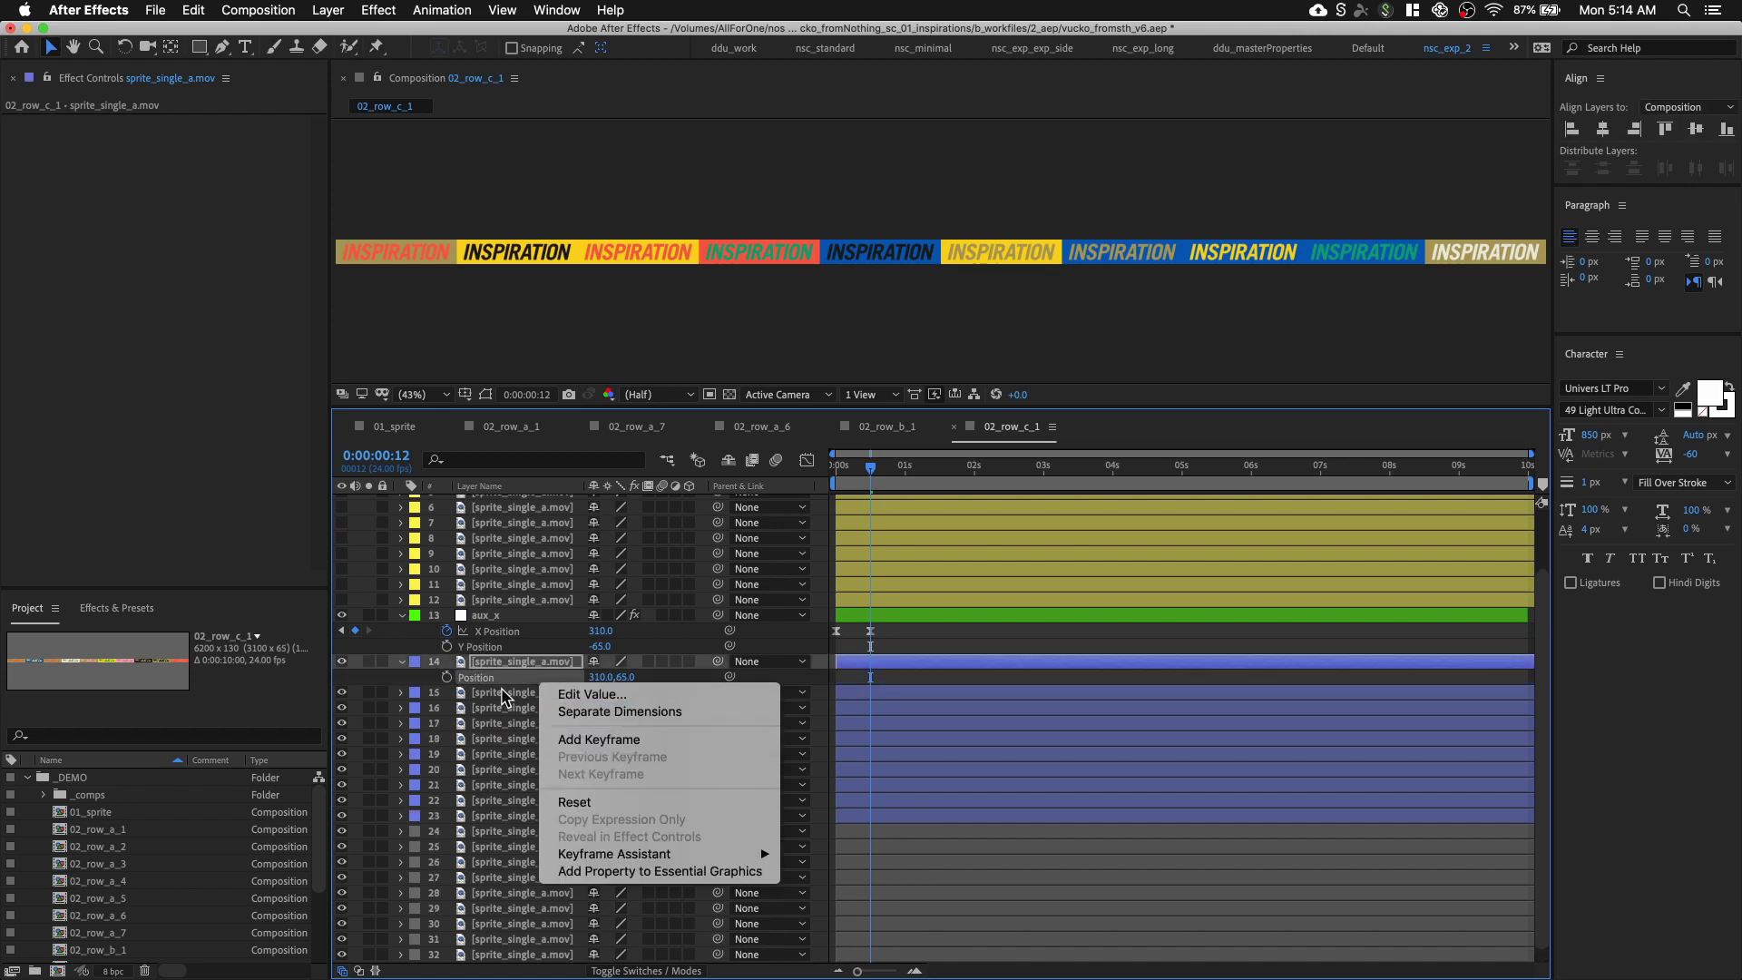
pyautogui.click(598, 711)
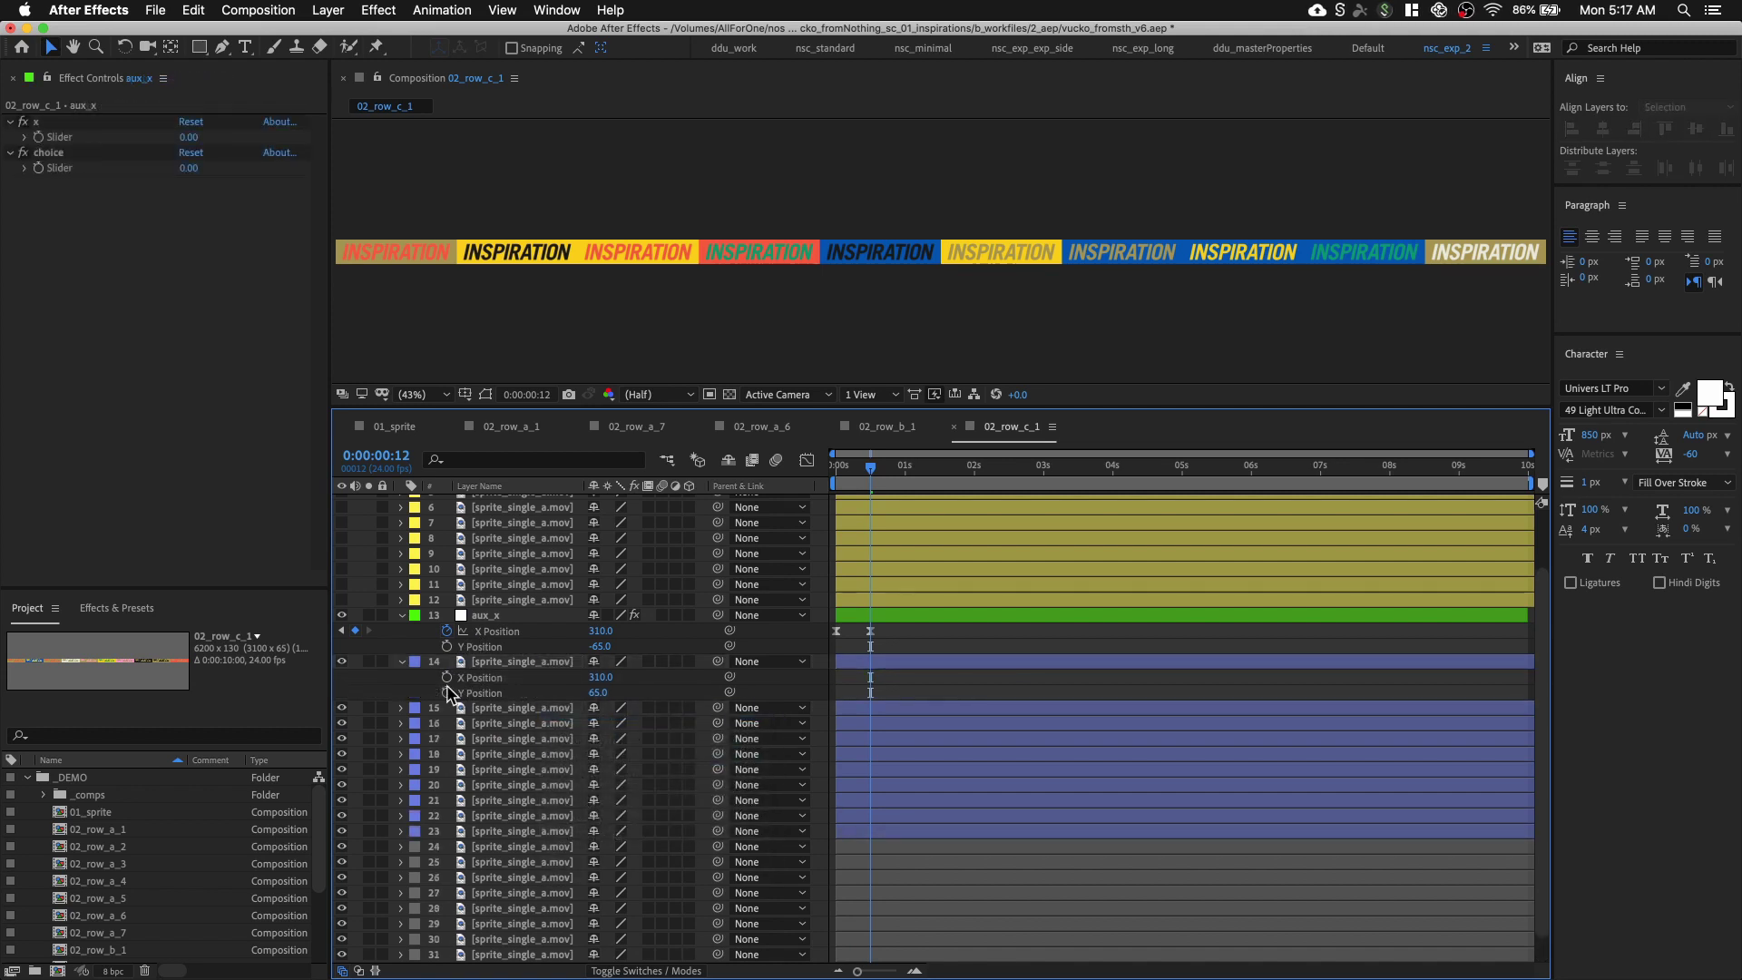
# Add an expression to layer 14's X Position that defines x as the x slider of aux_x
pyautogui.keyDown('alt'); pyautogui.click(446, 677); pyautogui.keyUp('alt')
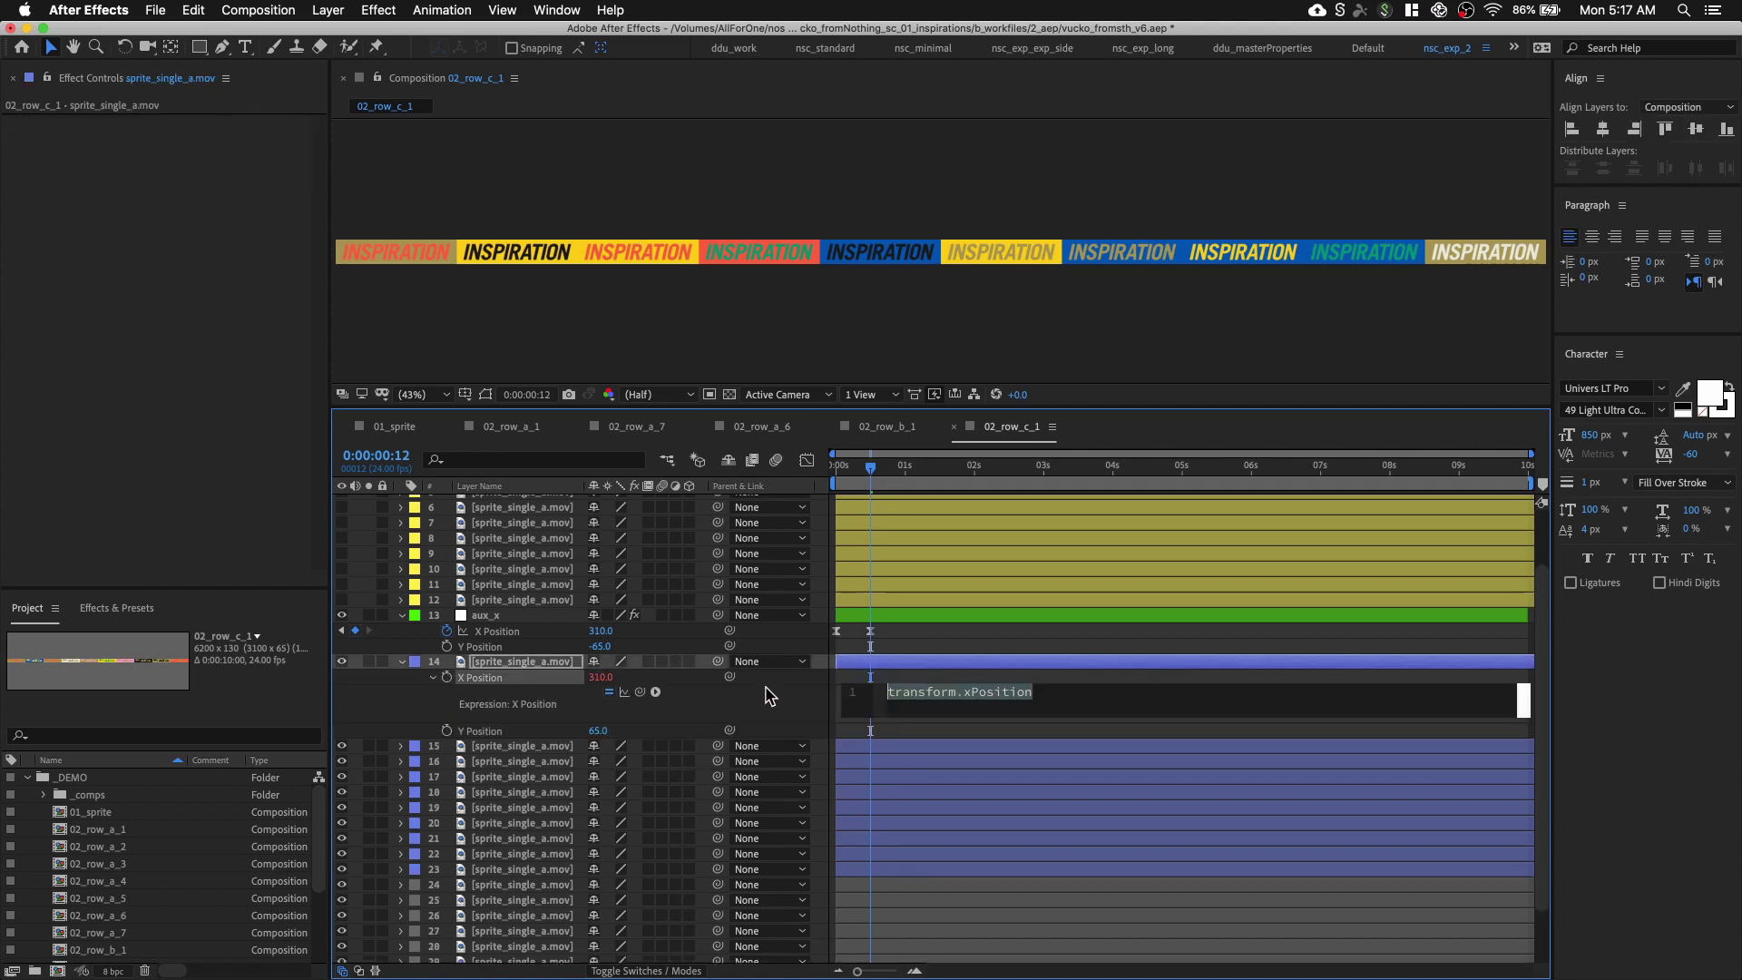
pyautogui.click(525, 618)
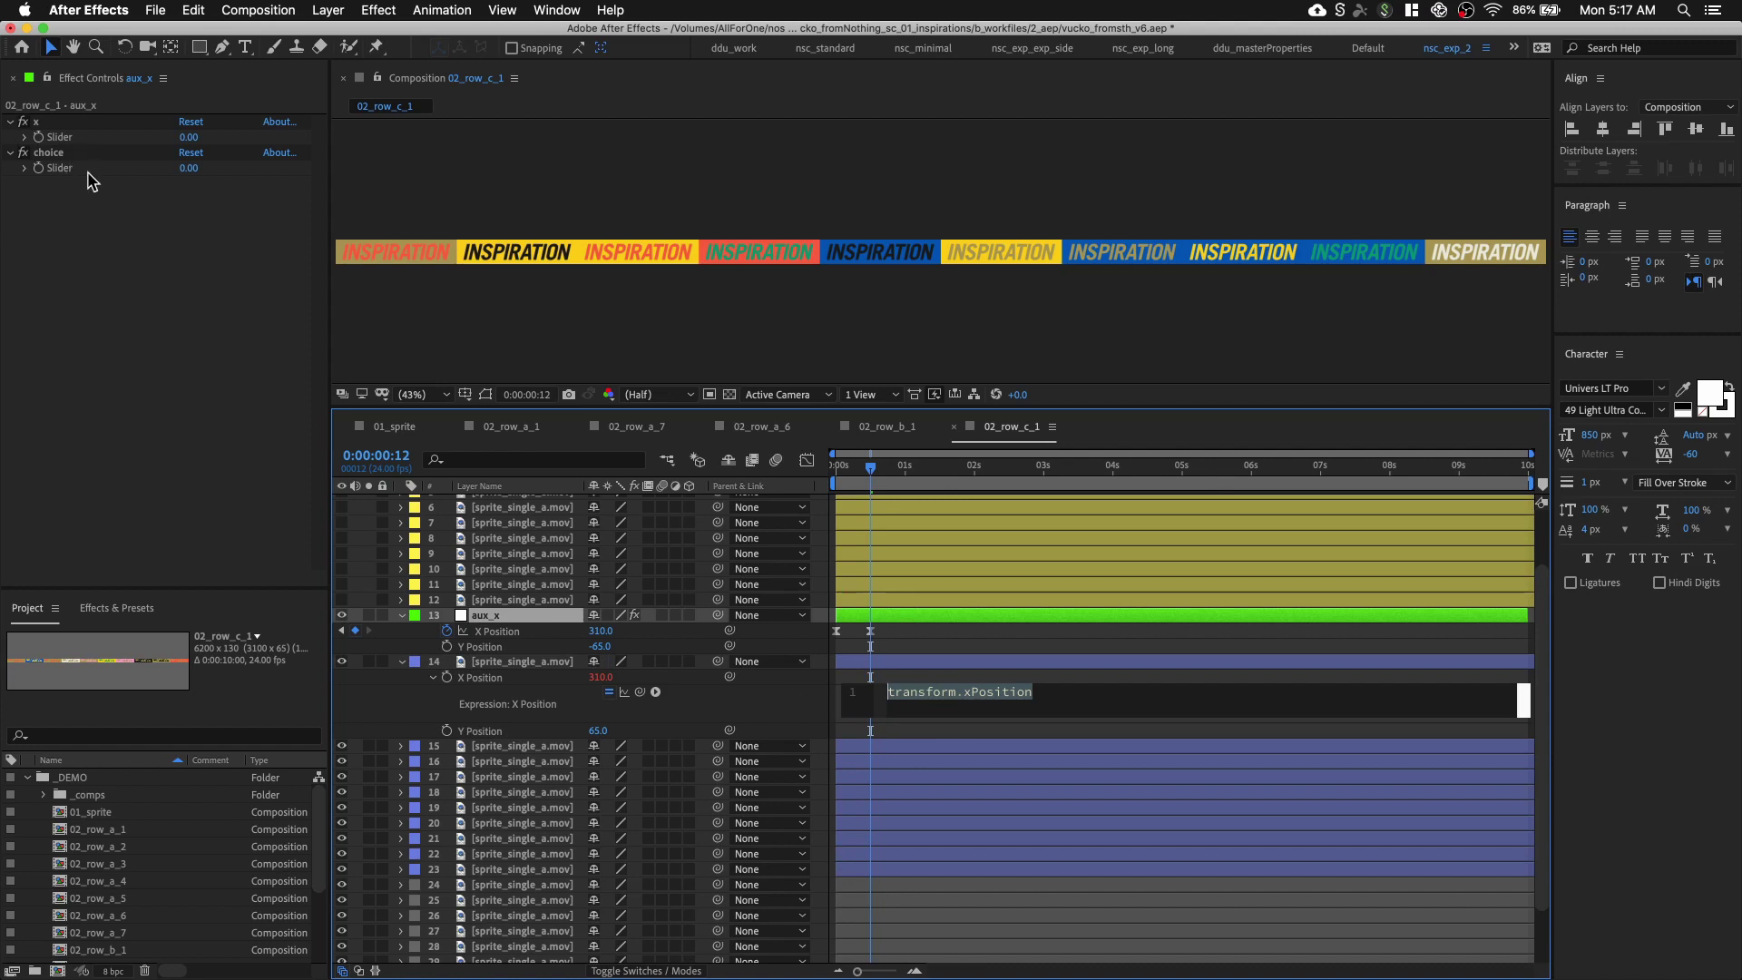
pyautogui.write('x')
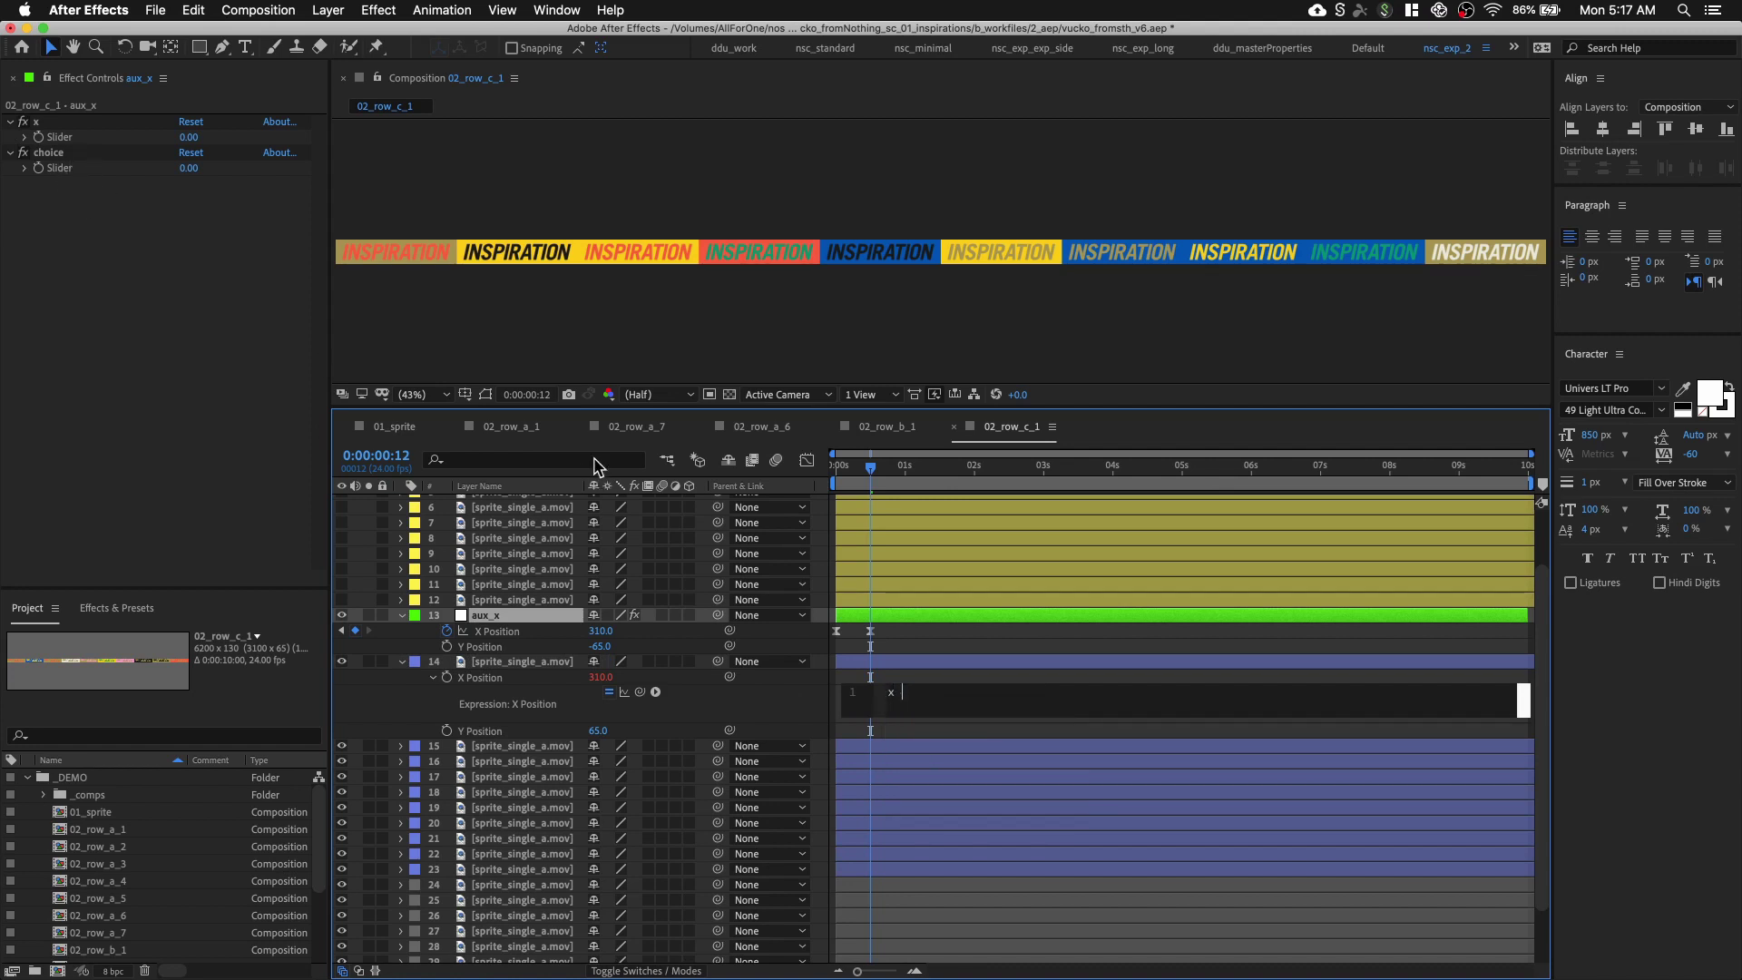
pyautogui.press('BackSpace')
pyautogui.write('=')
pyautogui.moveTo(639, 691); pyautogui.dragTo(93, 145)
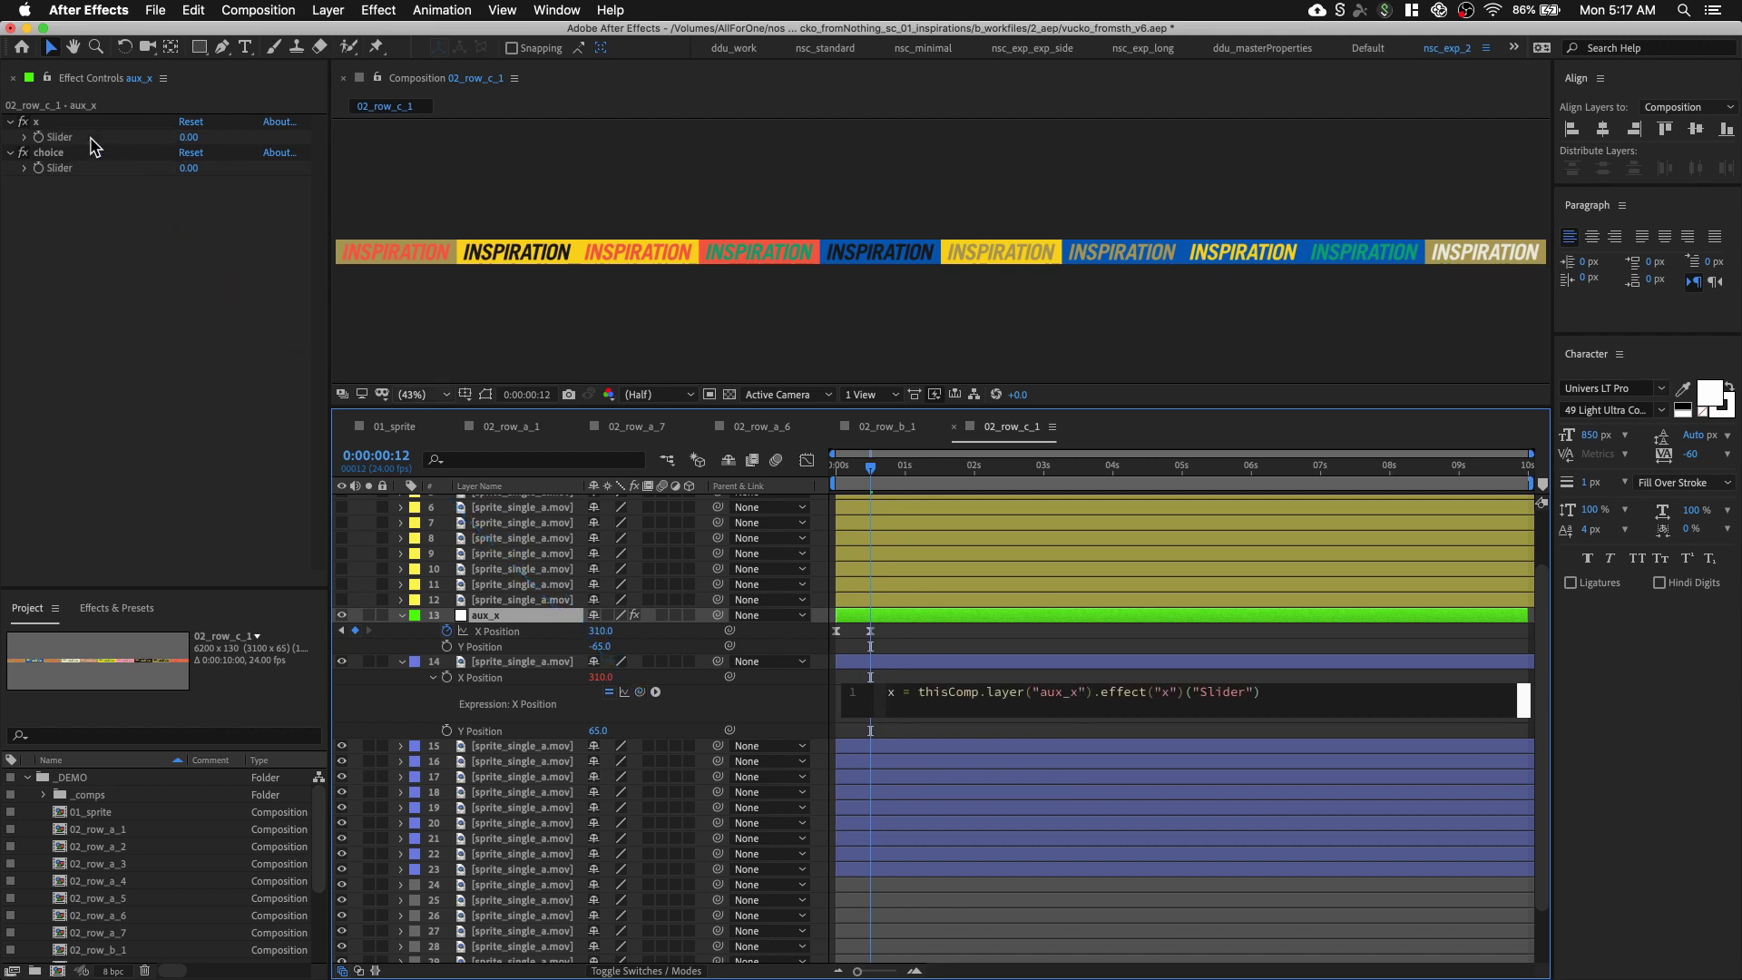
# Add a second expression line defining choice as the choice slider of aux_x
pyautogui.press('Return')
pyautogui.write('choice')
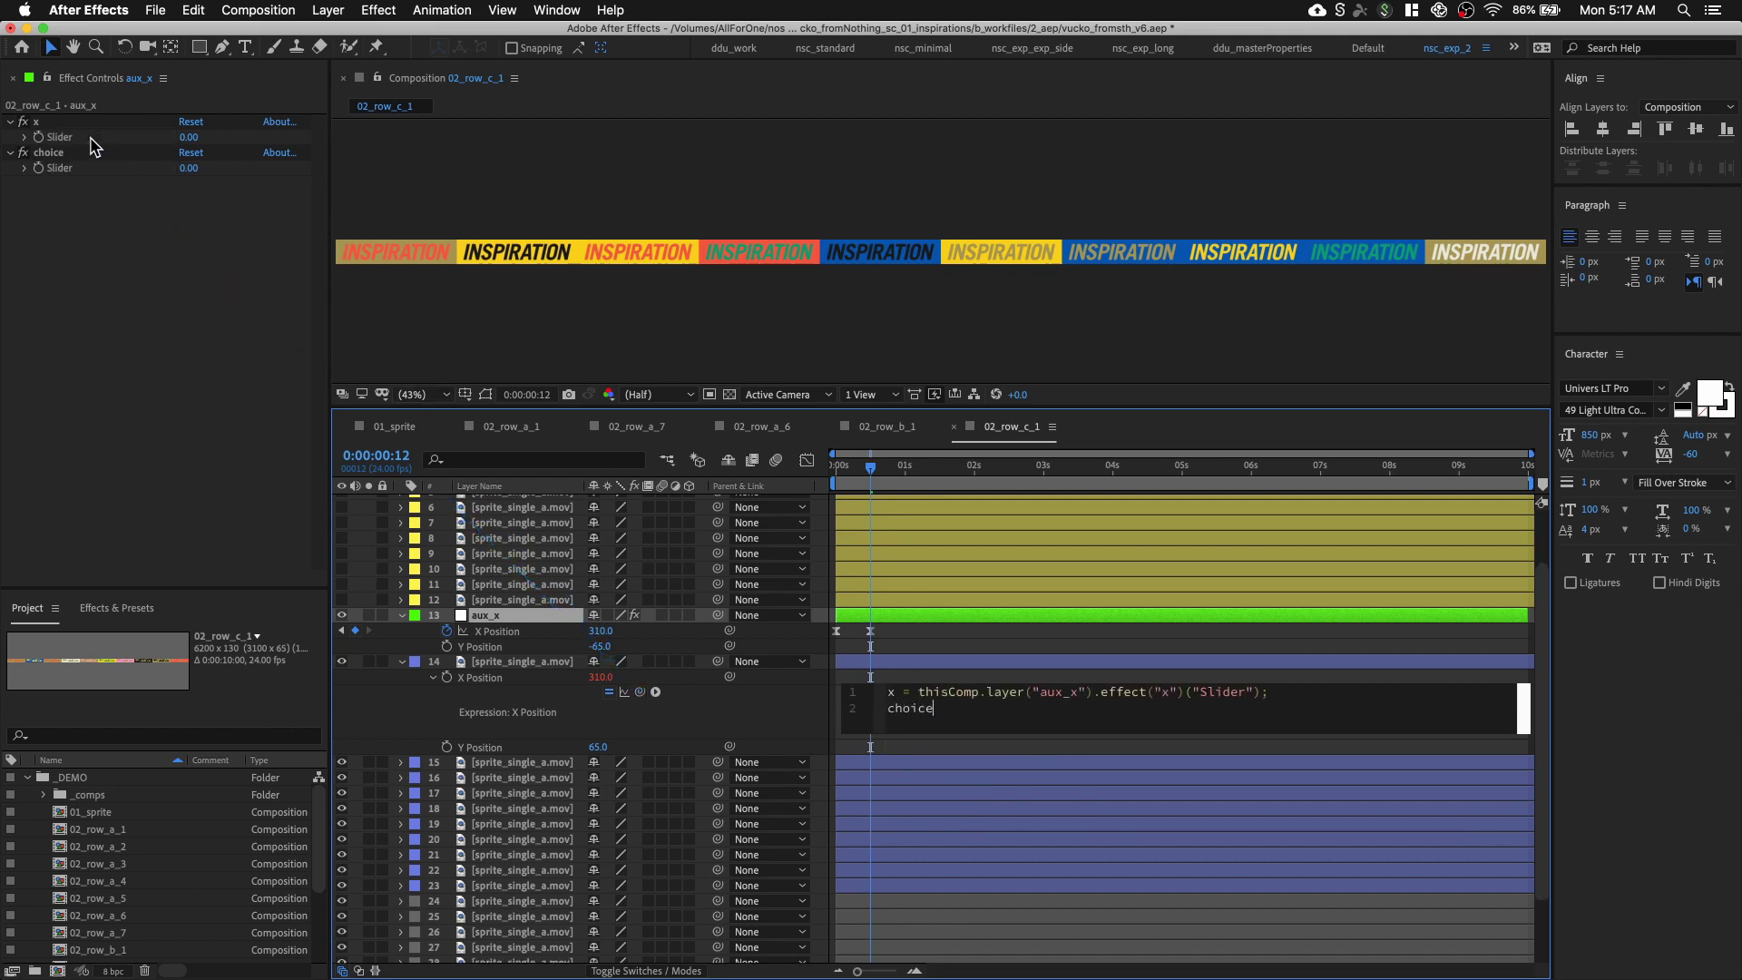
pyautogui.moveTo(640, 691); pyautogui.dragTo(127, 171)
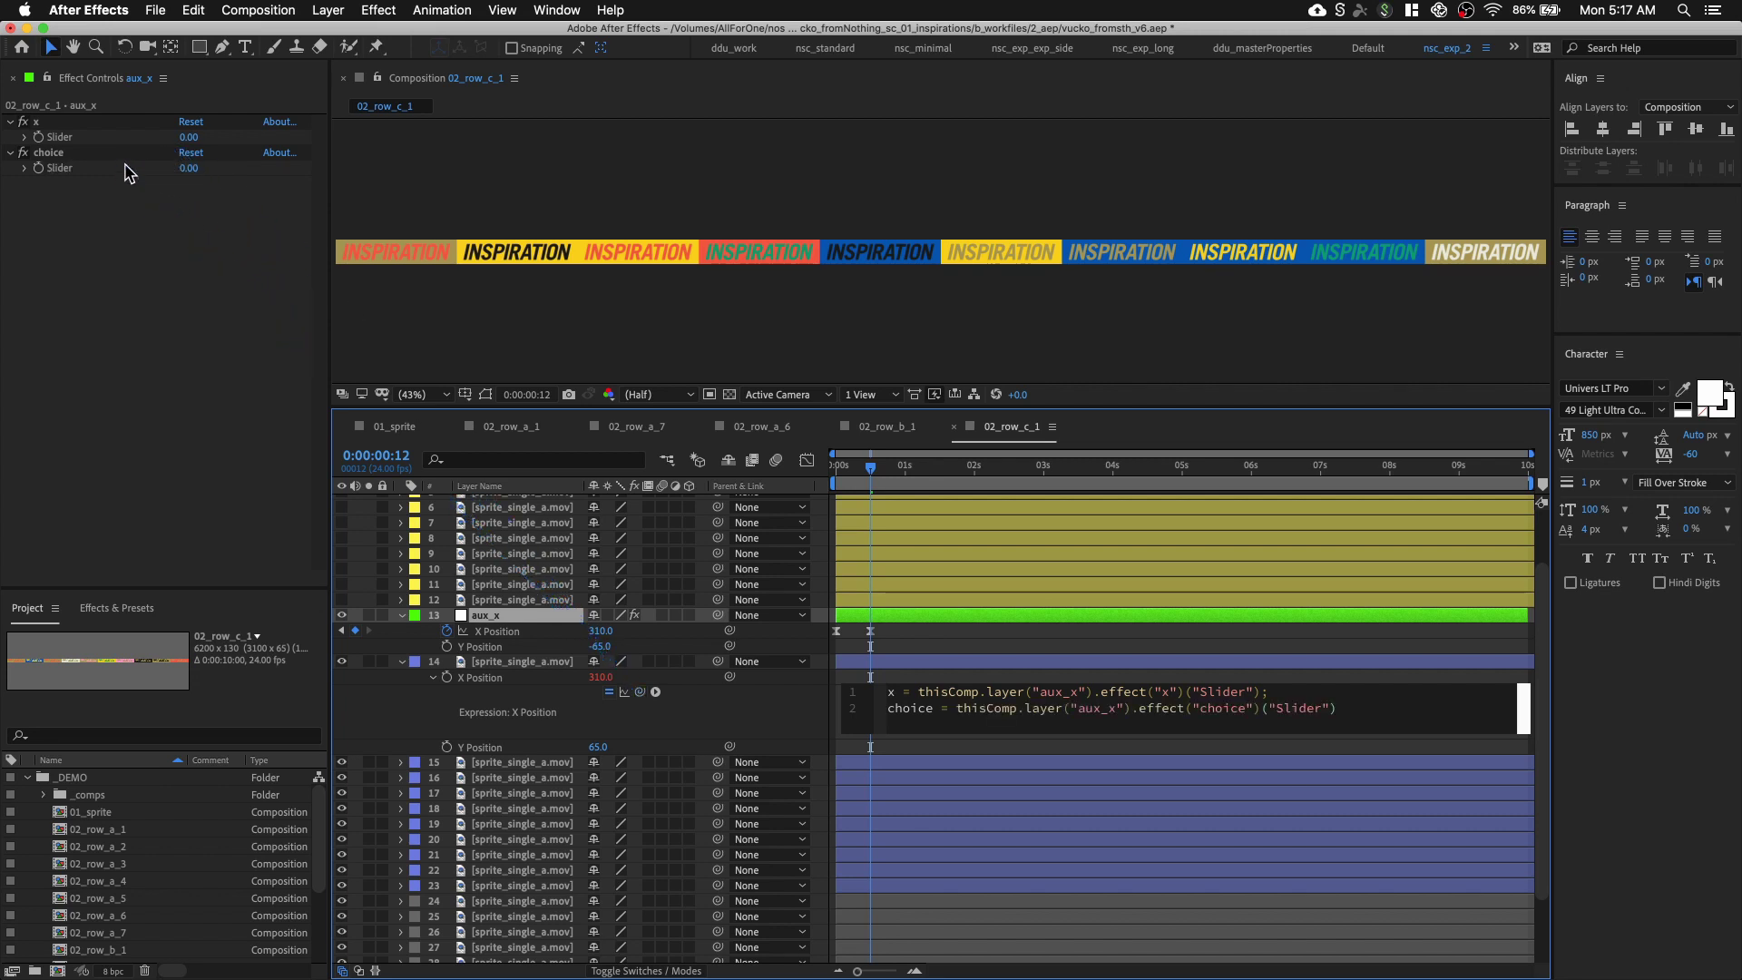
pyautogui.write(';')
pyautogui.press('Return')
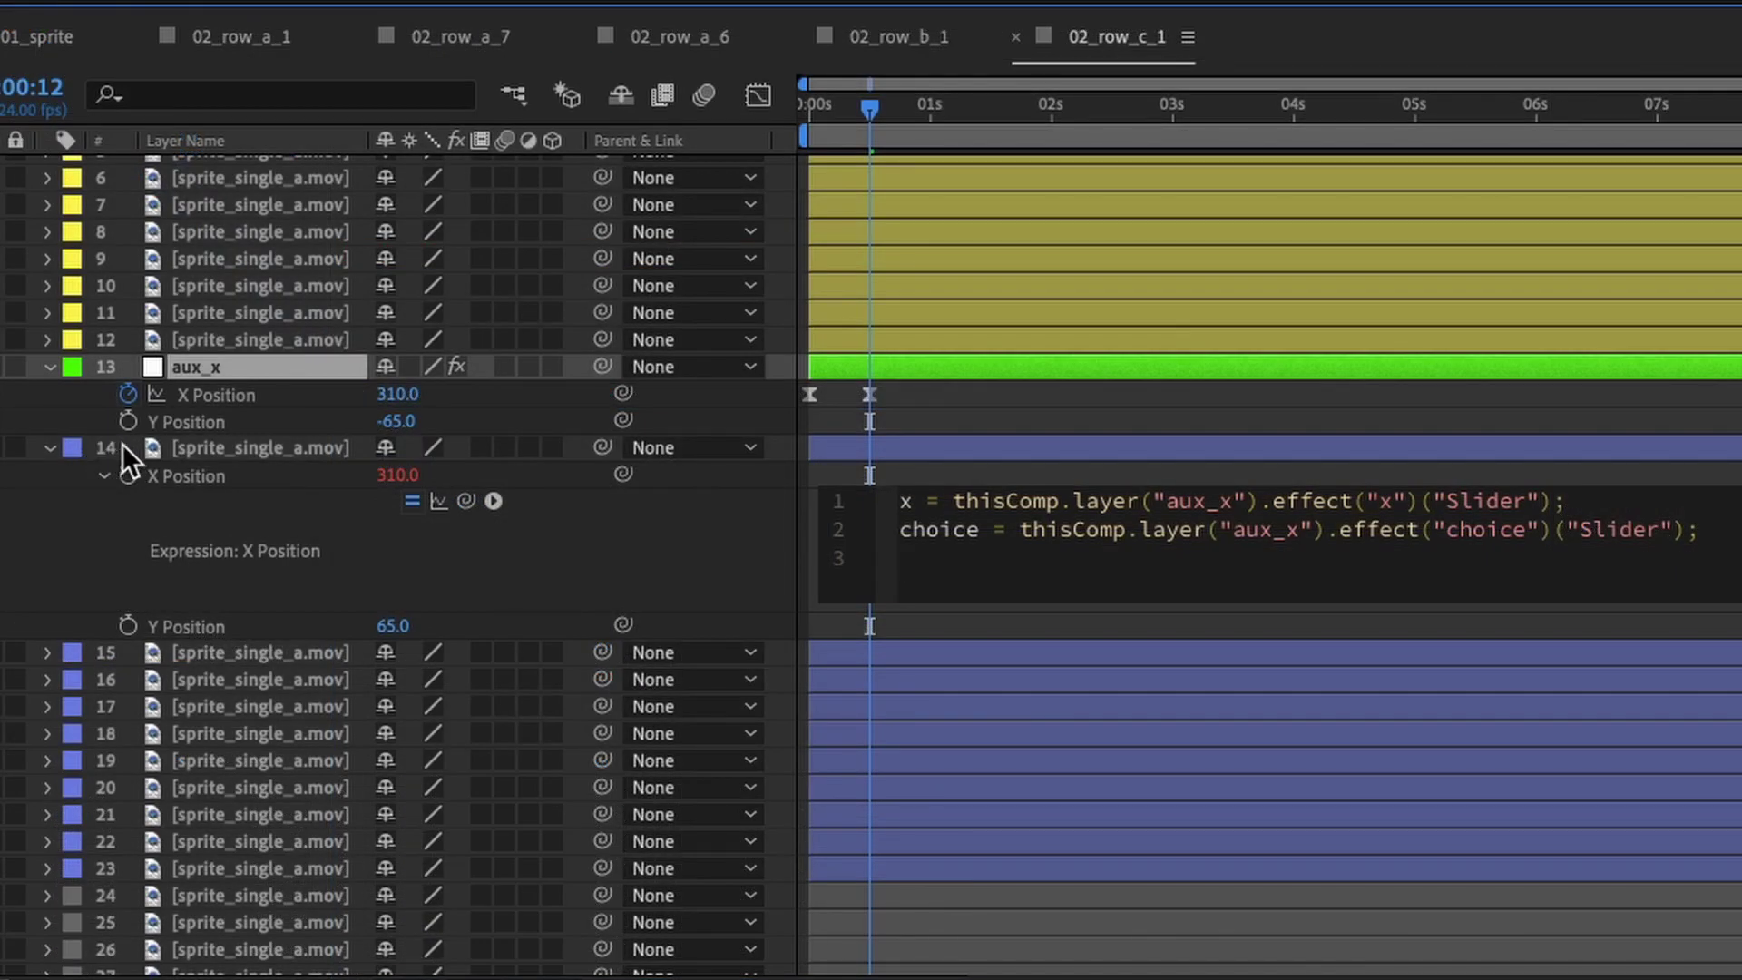
# Add the expression line myIndex = index - thisComp.layer("aux_x").index;
pyautogui.write('myIndex = i')
pyautogui.press('BackSpace')
pyautogui.write('index')
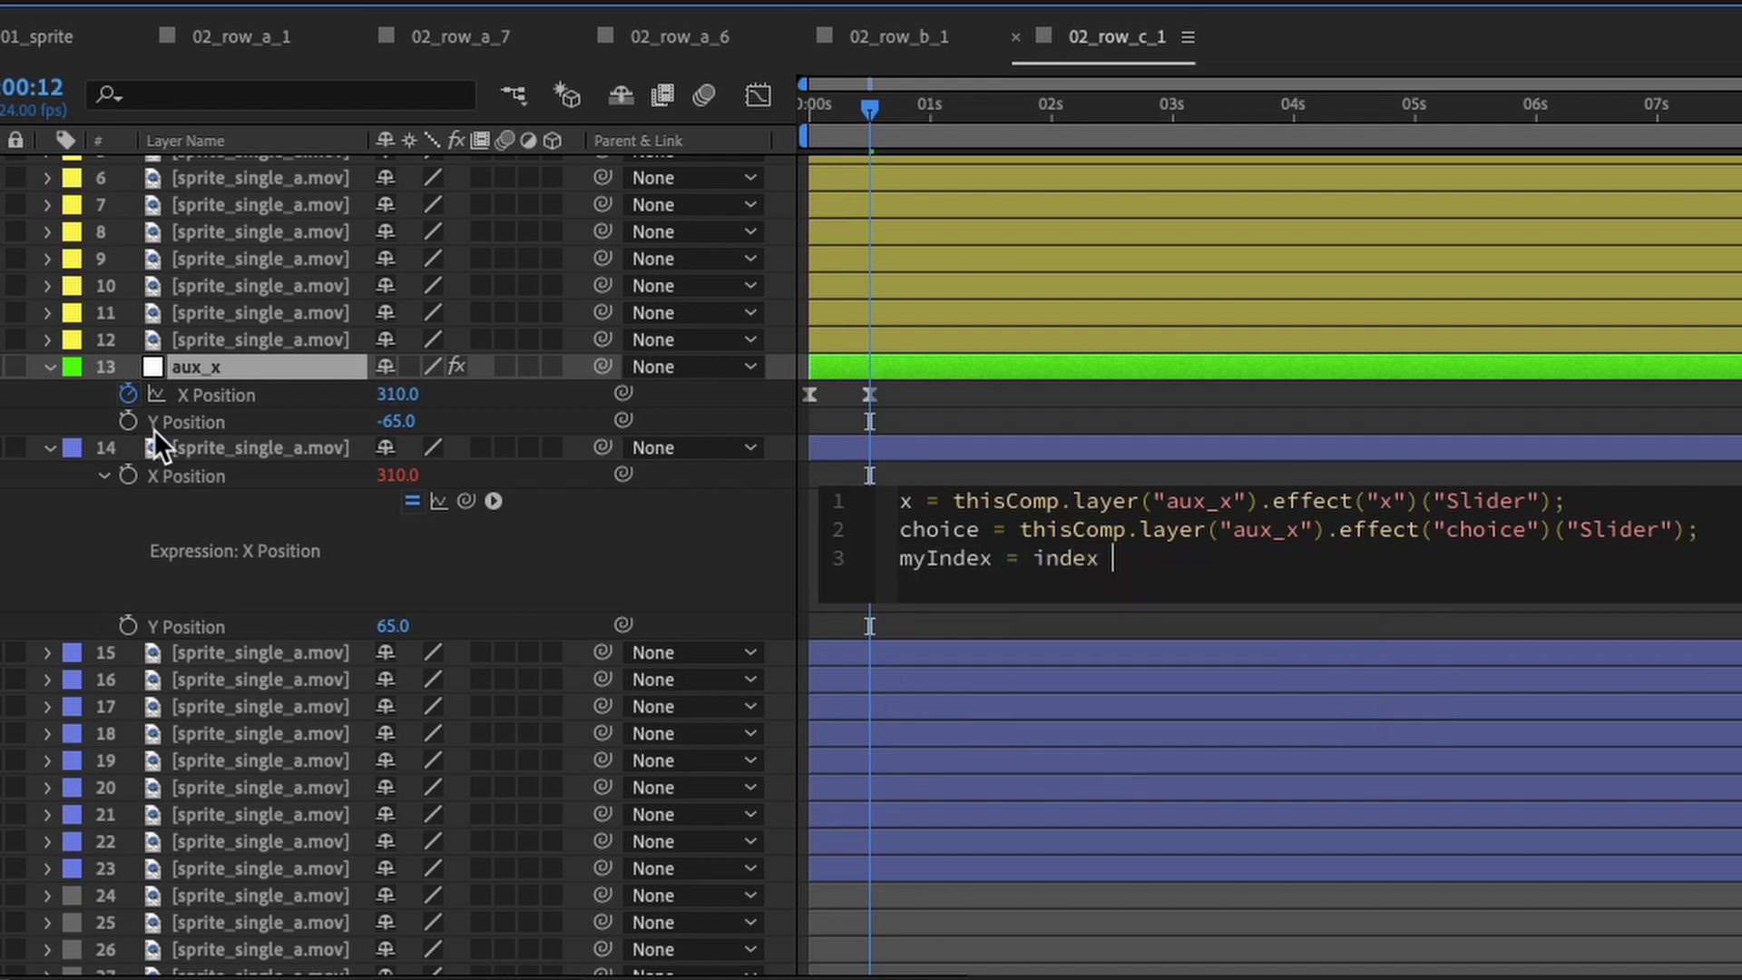
pyautogui.press('BackSpace')
pyautogui.press('BackSpace')
pyautogui.press('BackSpace')
pyautogui.moveTo(459, 495); pyautogui.dragTo(259, 363)
pyautogui.write('.index;')
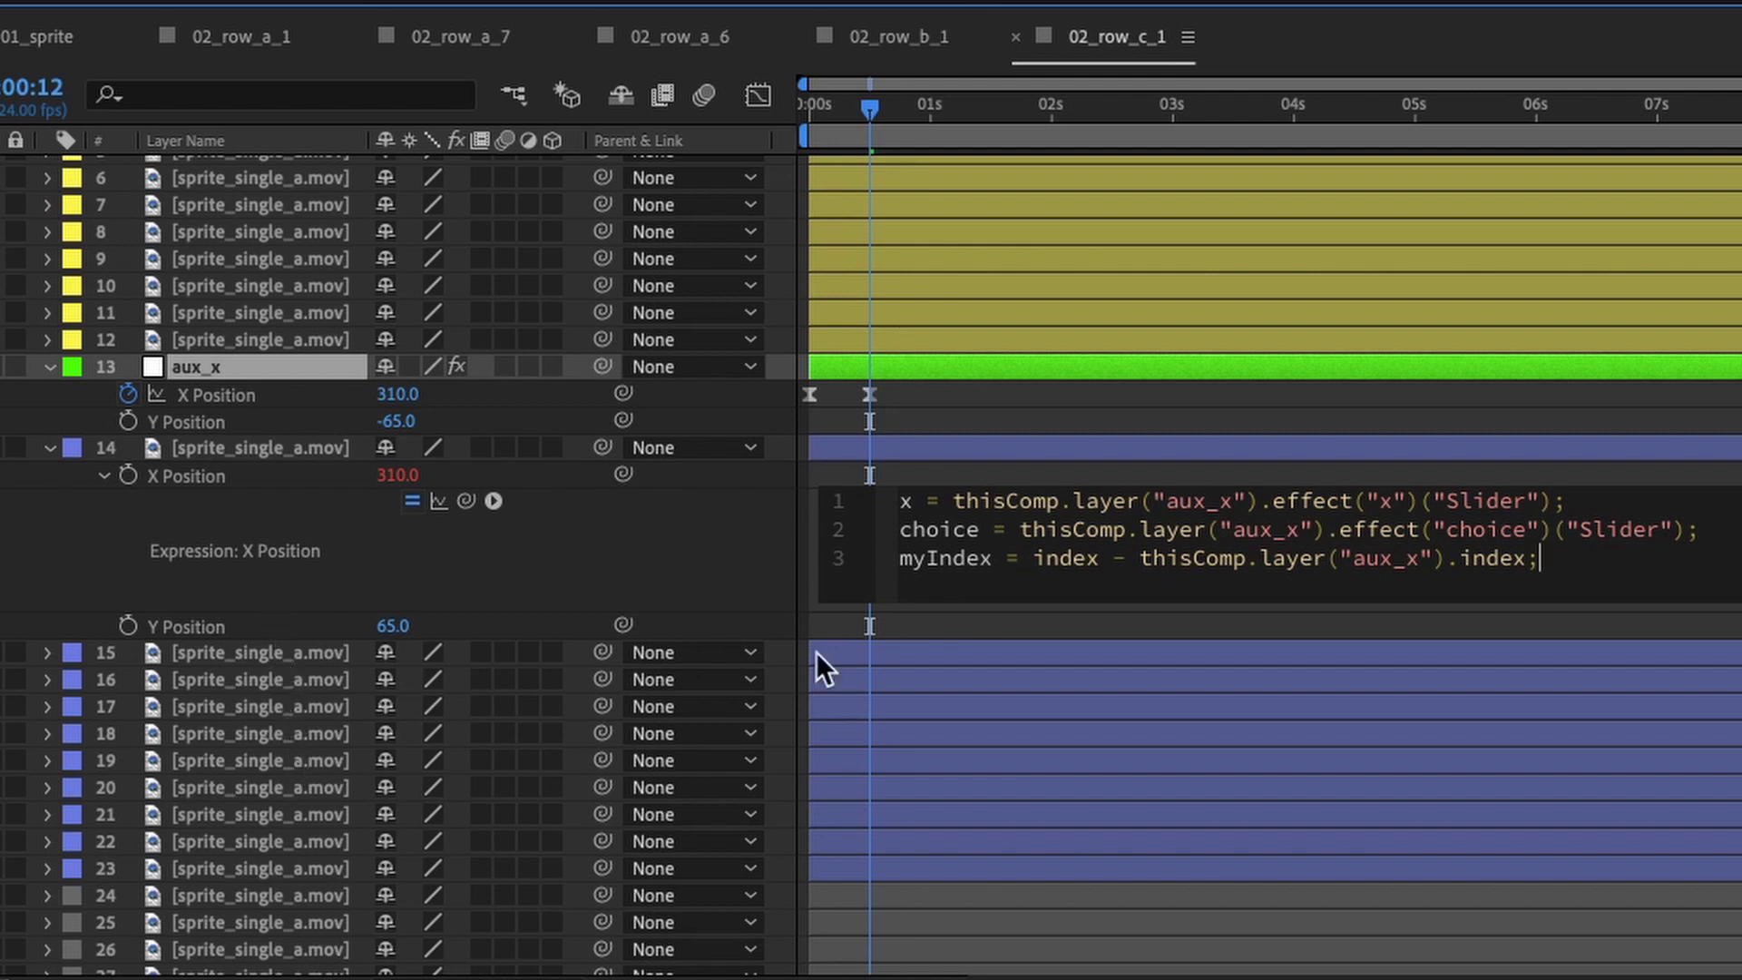
# Finish the X Position expression with if(myIndex<choice){value-x} else {value+x} and commit it
pyautogui.press('Return')
pyautogui.press('Return')
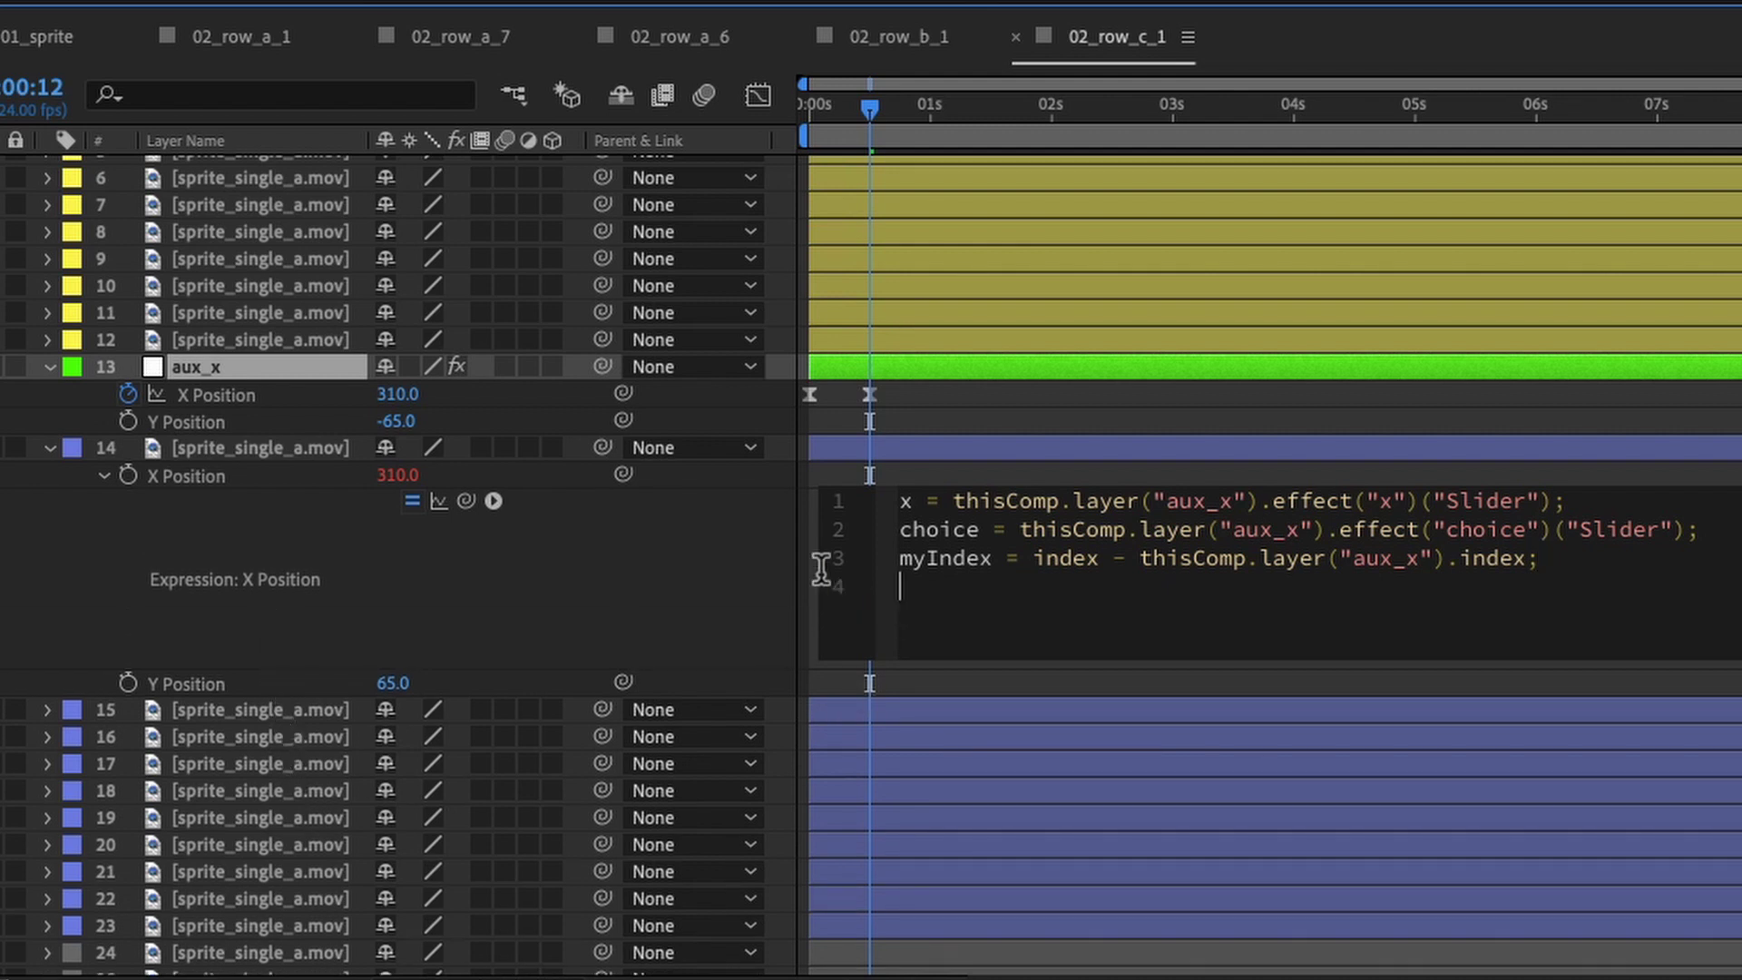
pyautogui.write('f(myIndex')
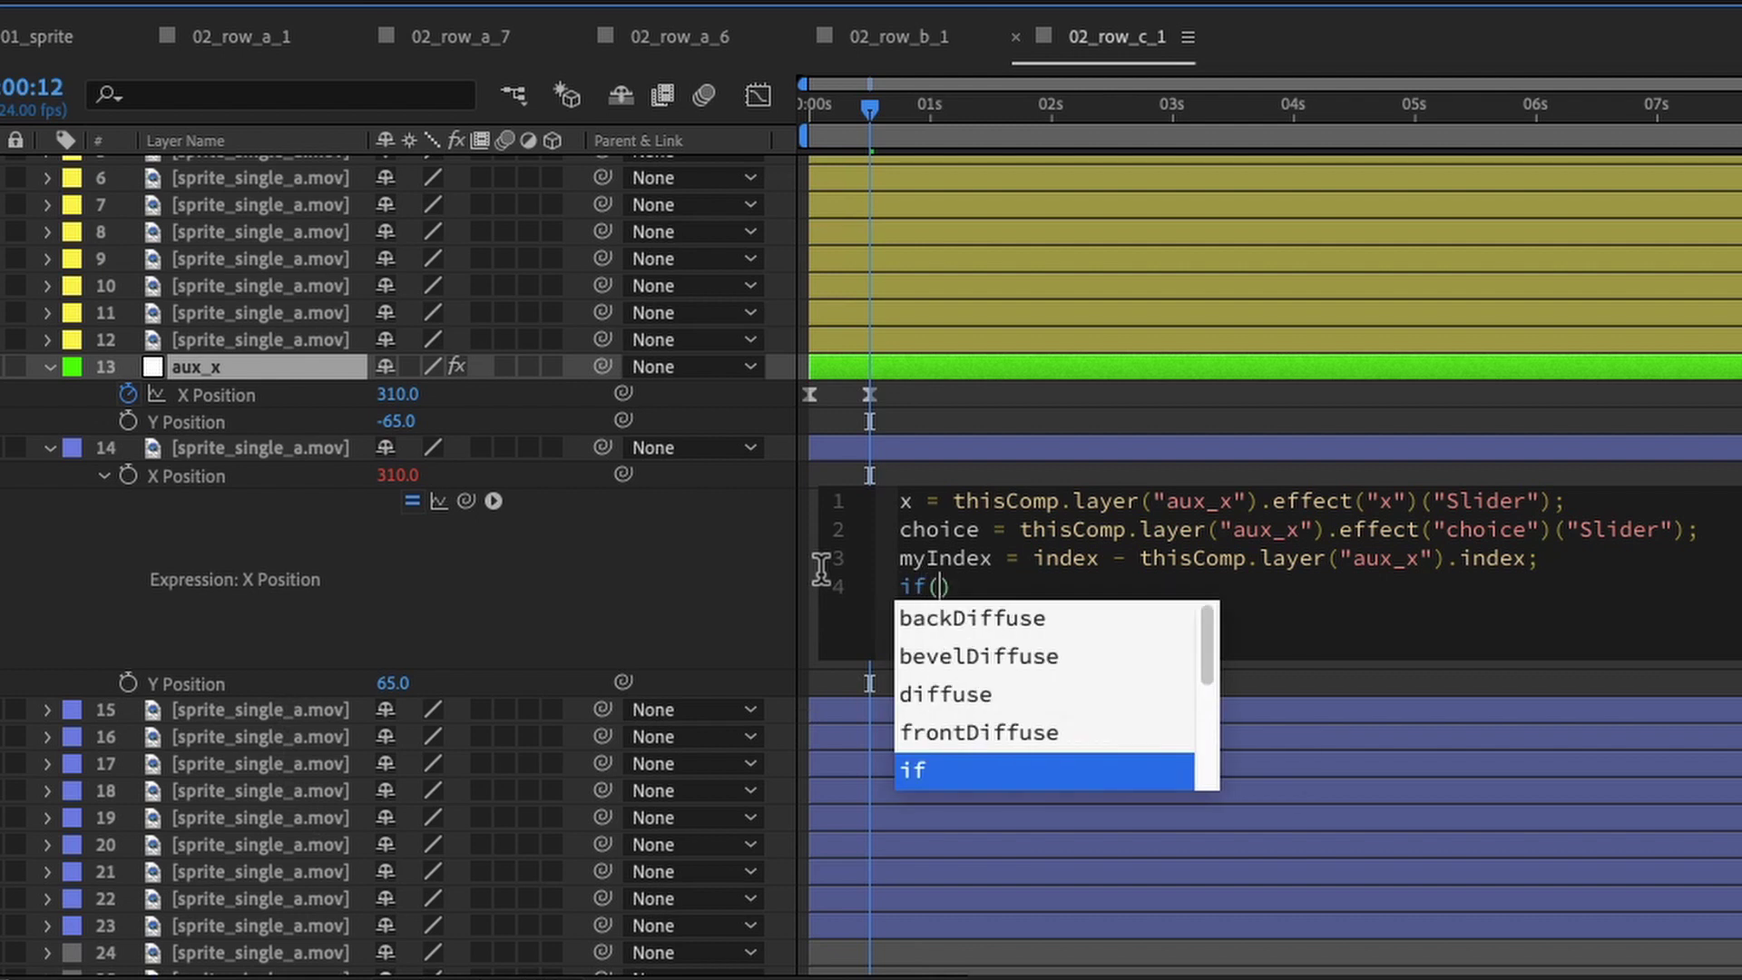
pyautogui.write('<')
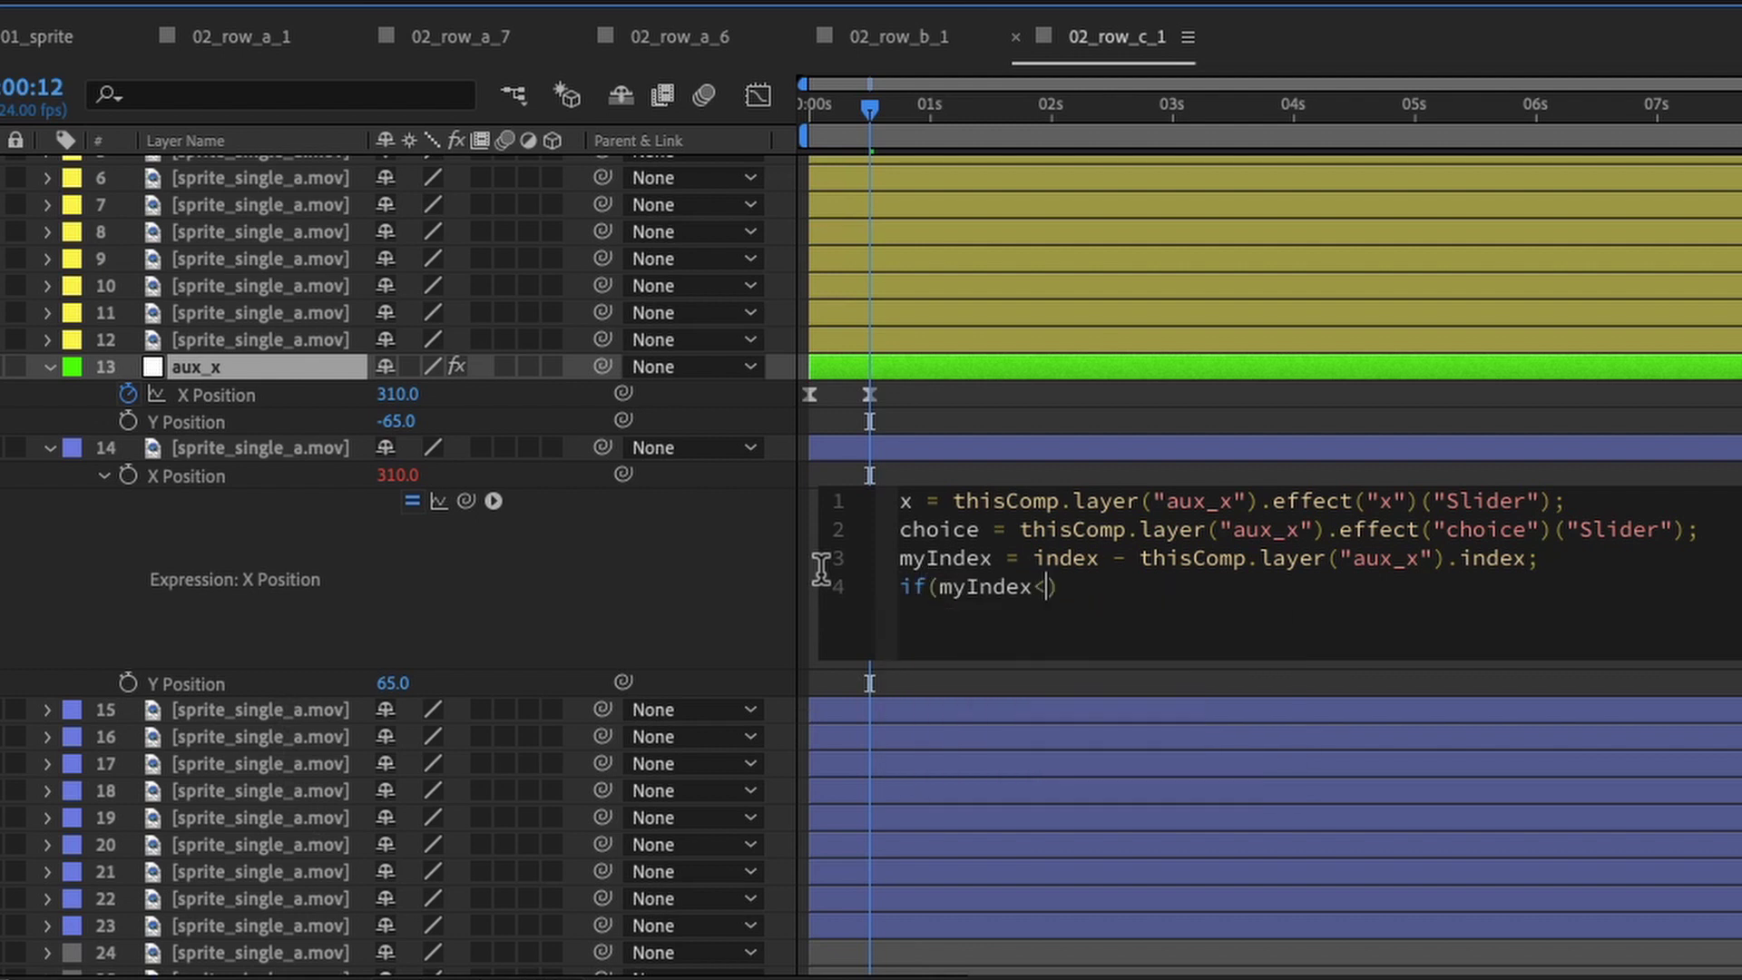
pyautogui.write('choice')
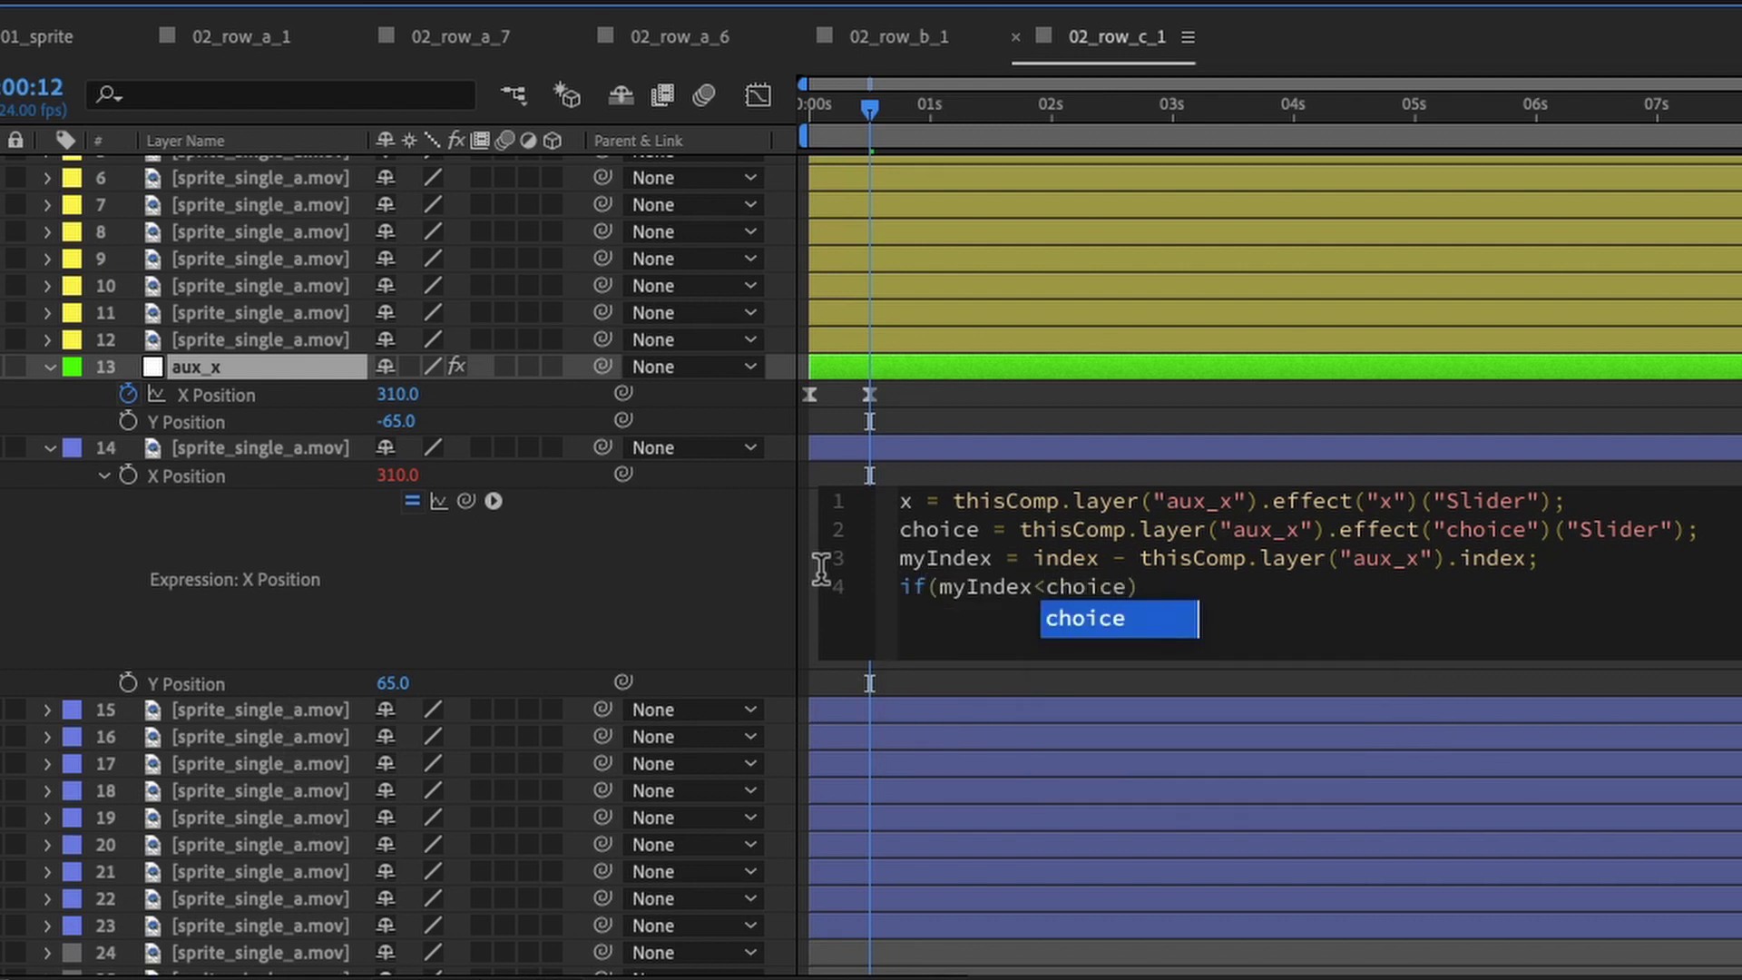
pyautogui.write('){value')
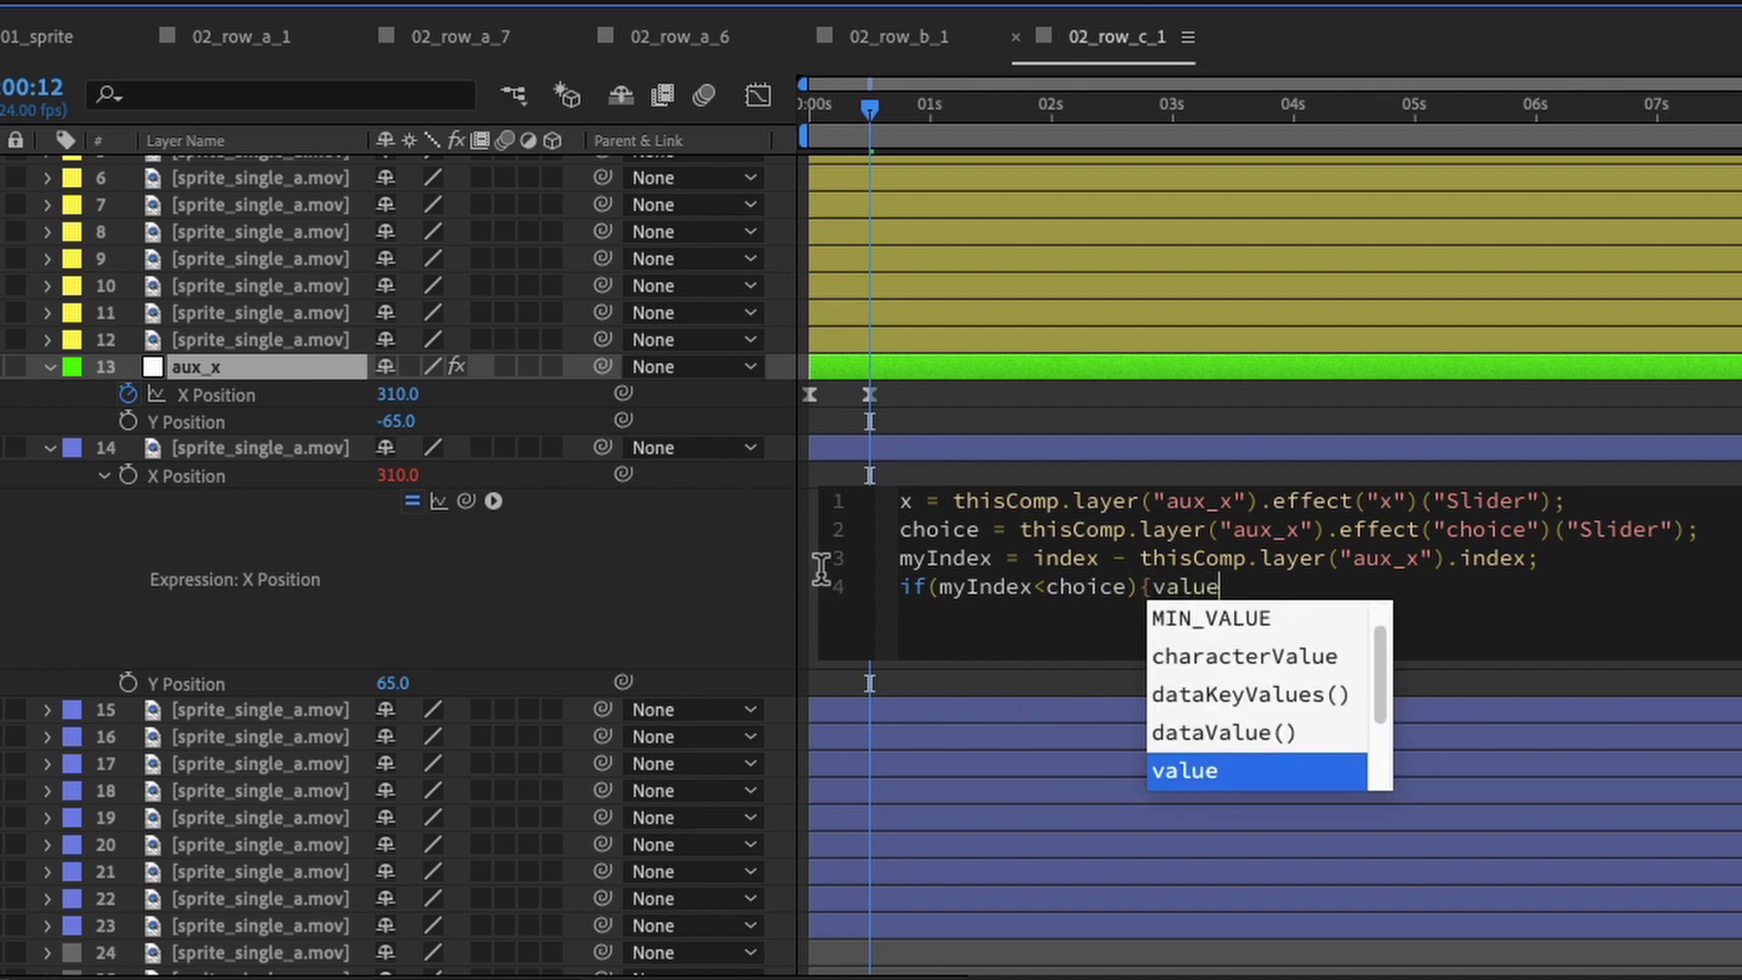
pyautogui.write('-x')
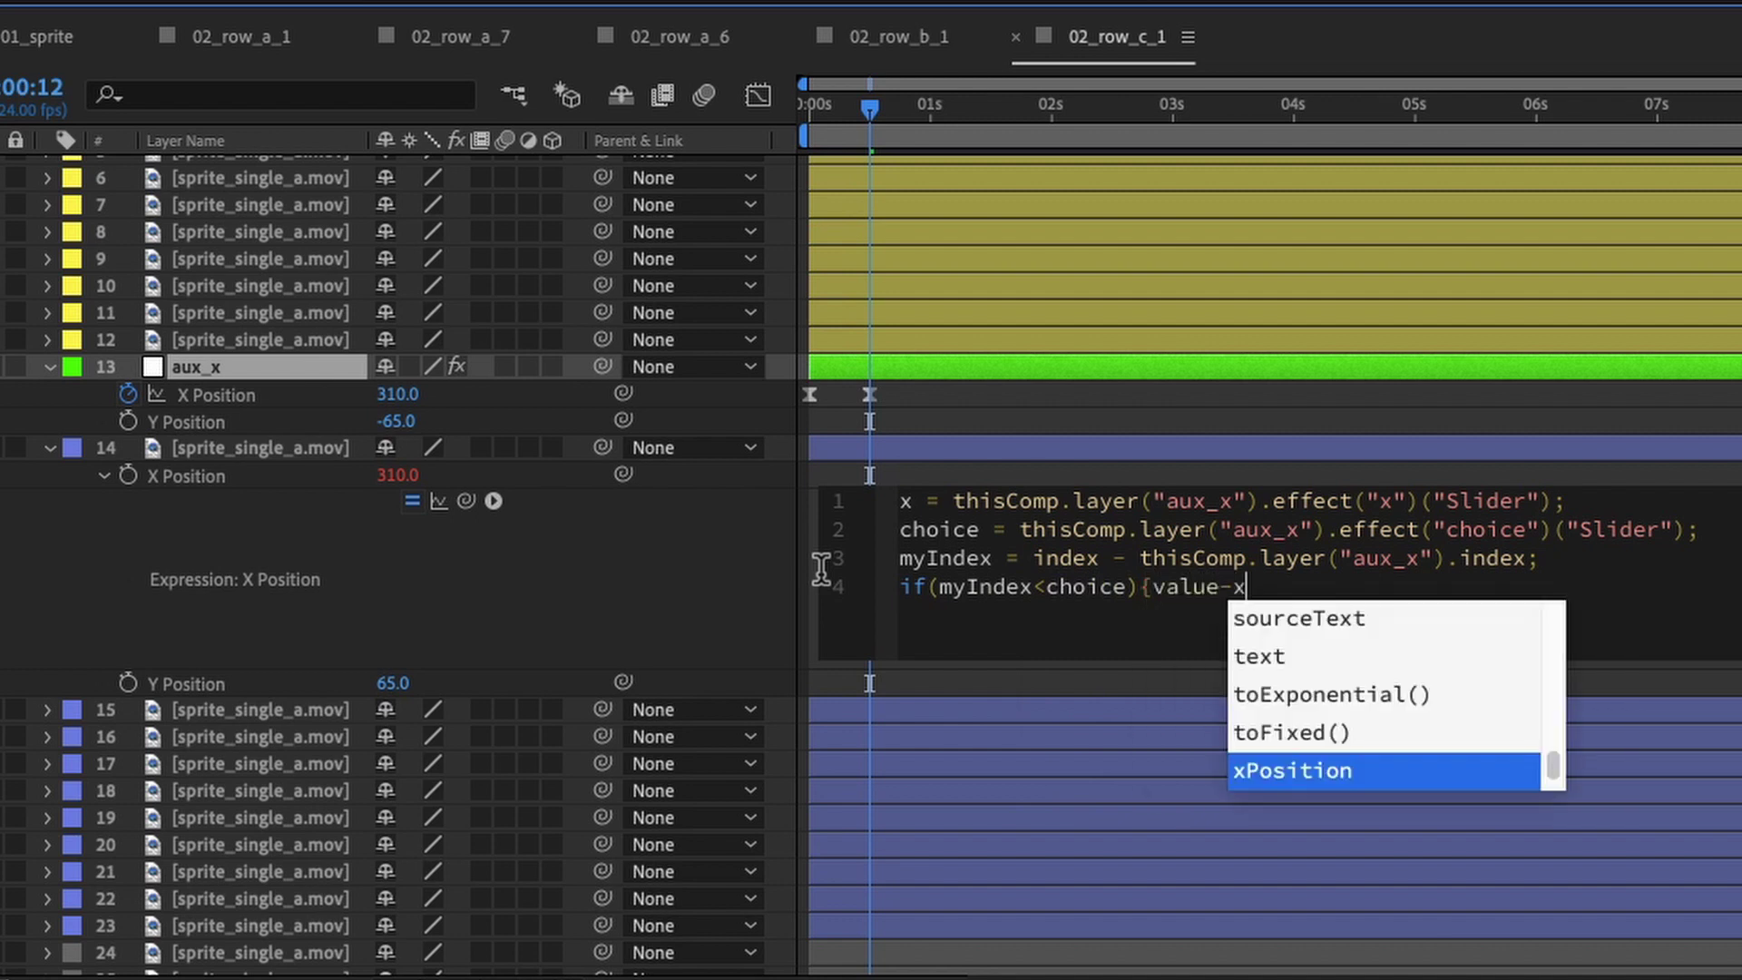
pyautogui.write('} e')
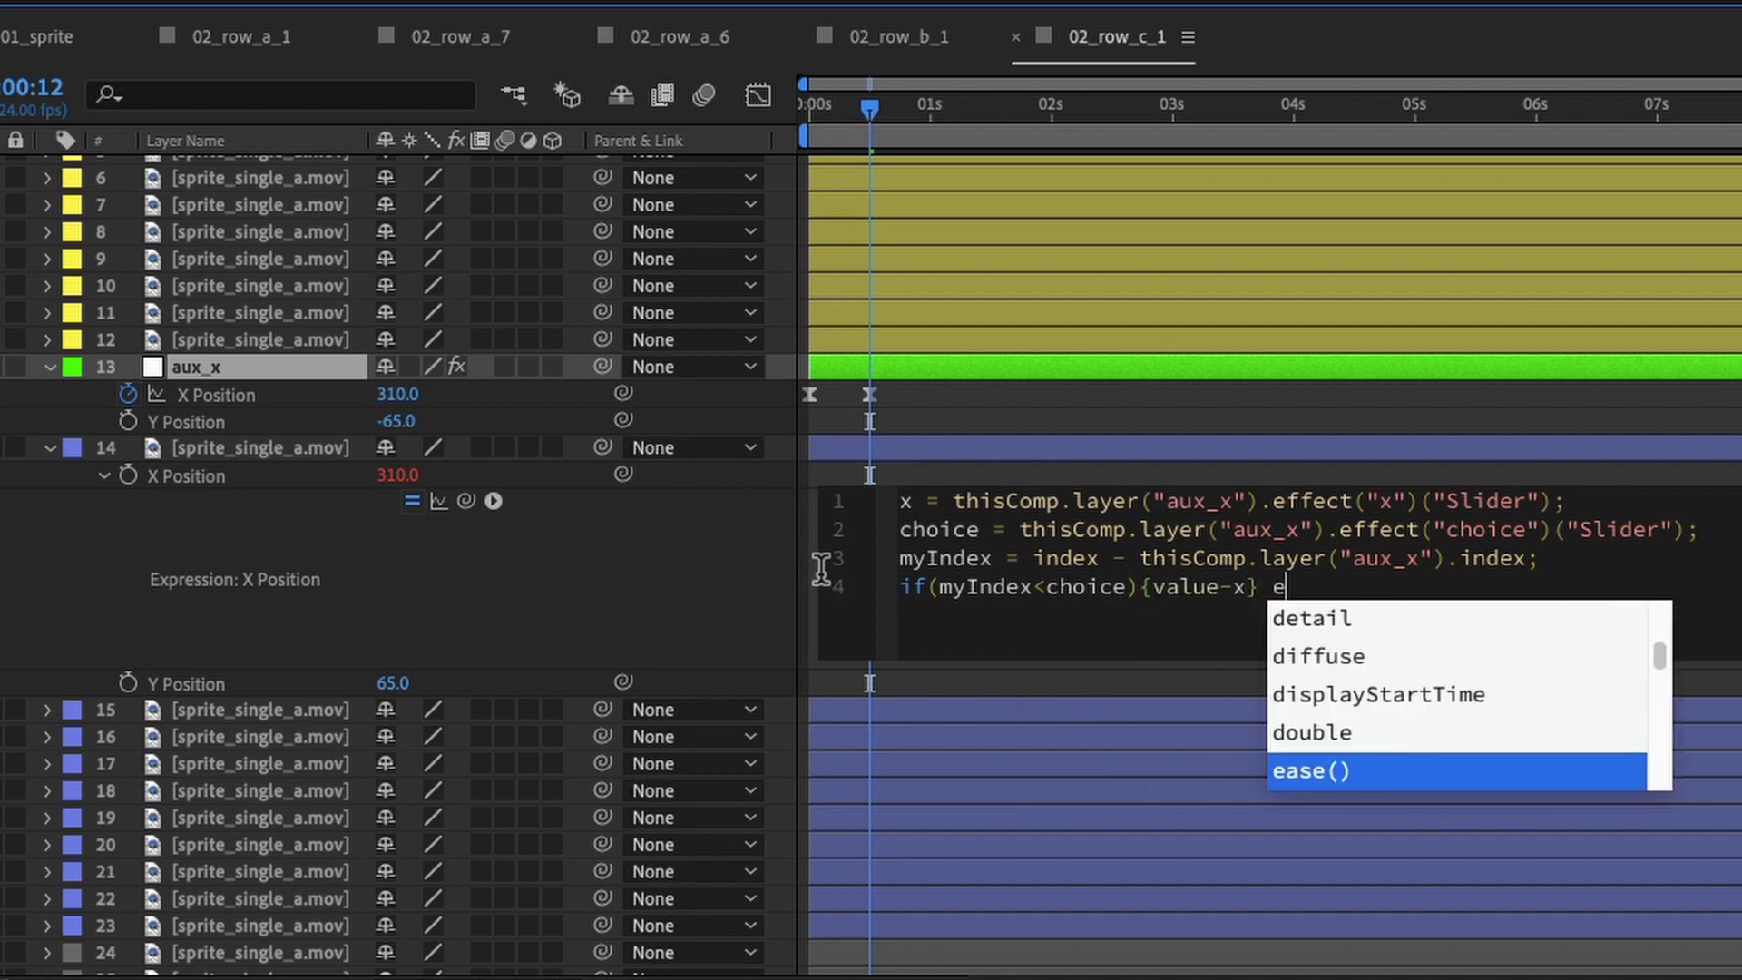
pyautogui.write('lse {value+x')
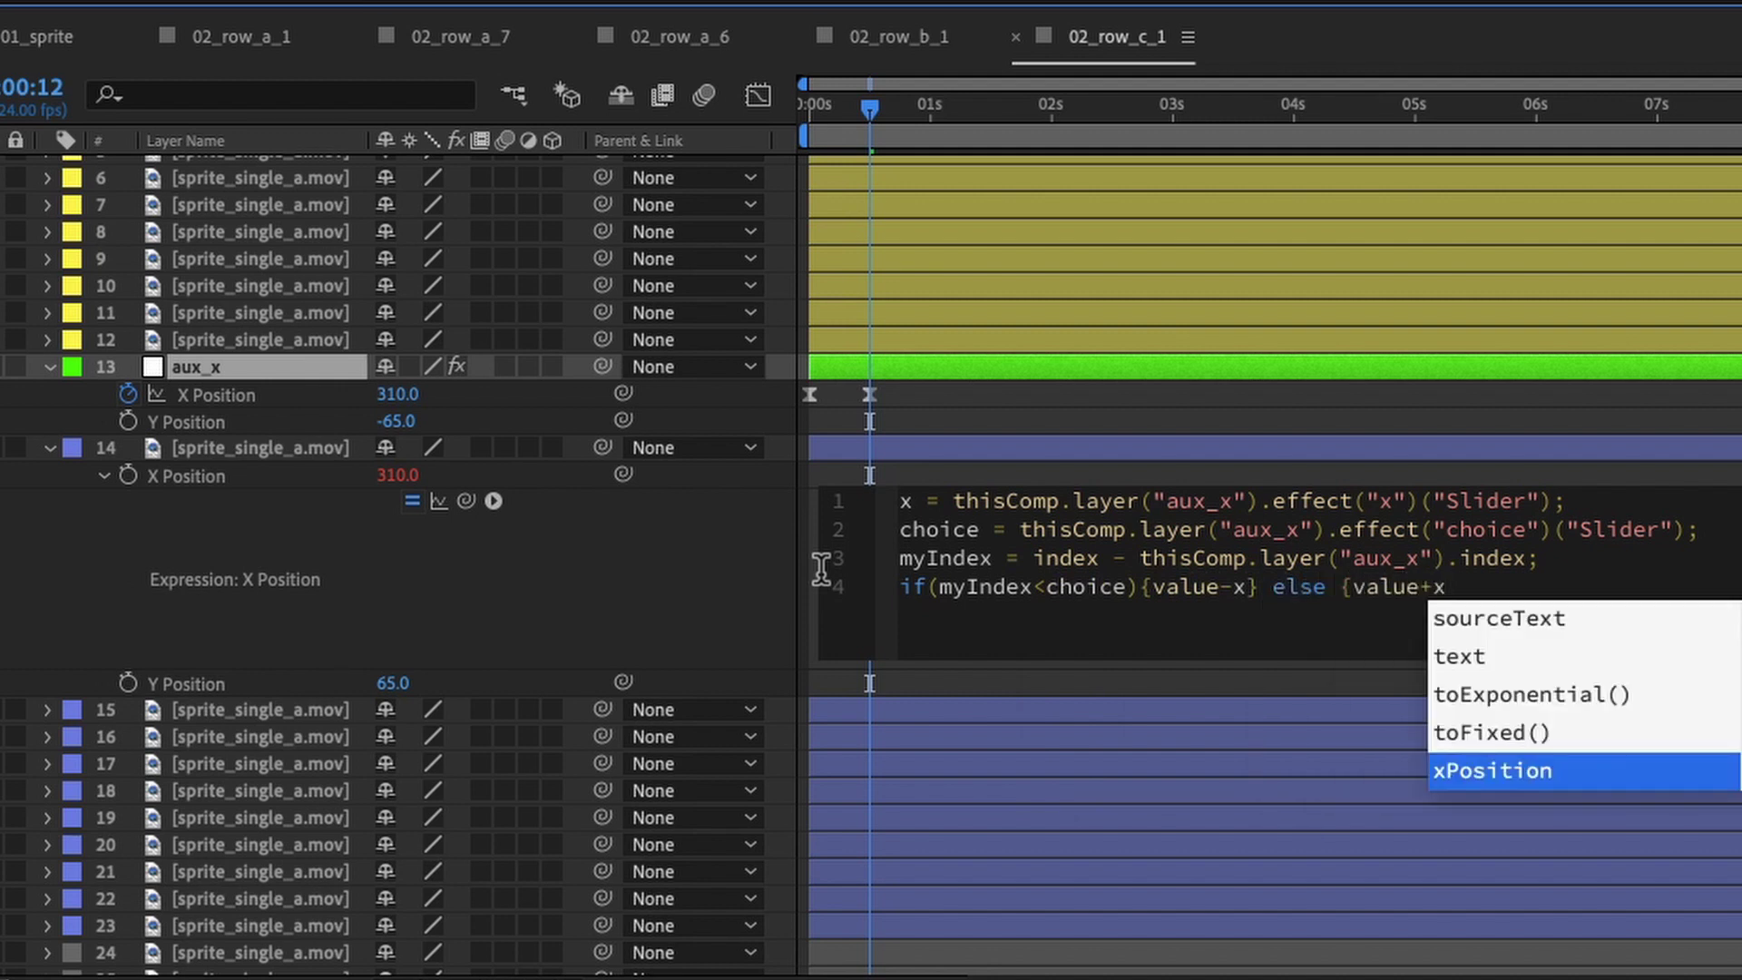
pyautogui.write('}')
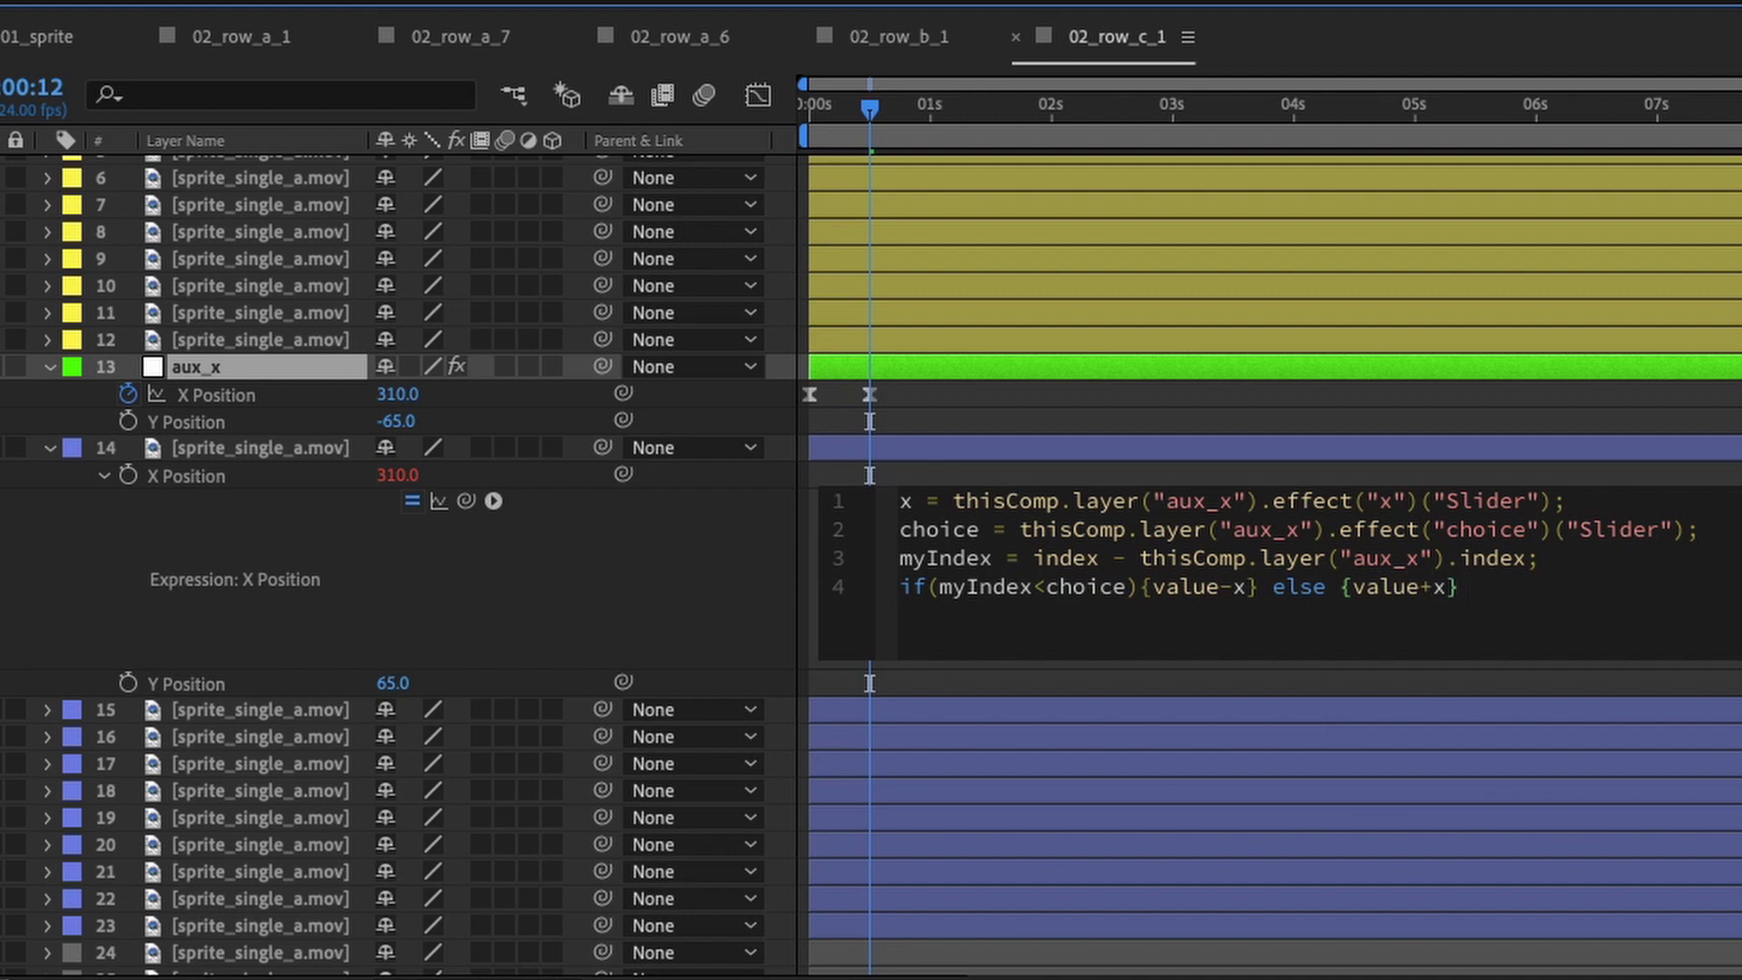
pyautogui.click(1188, 2)
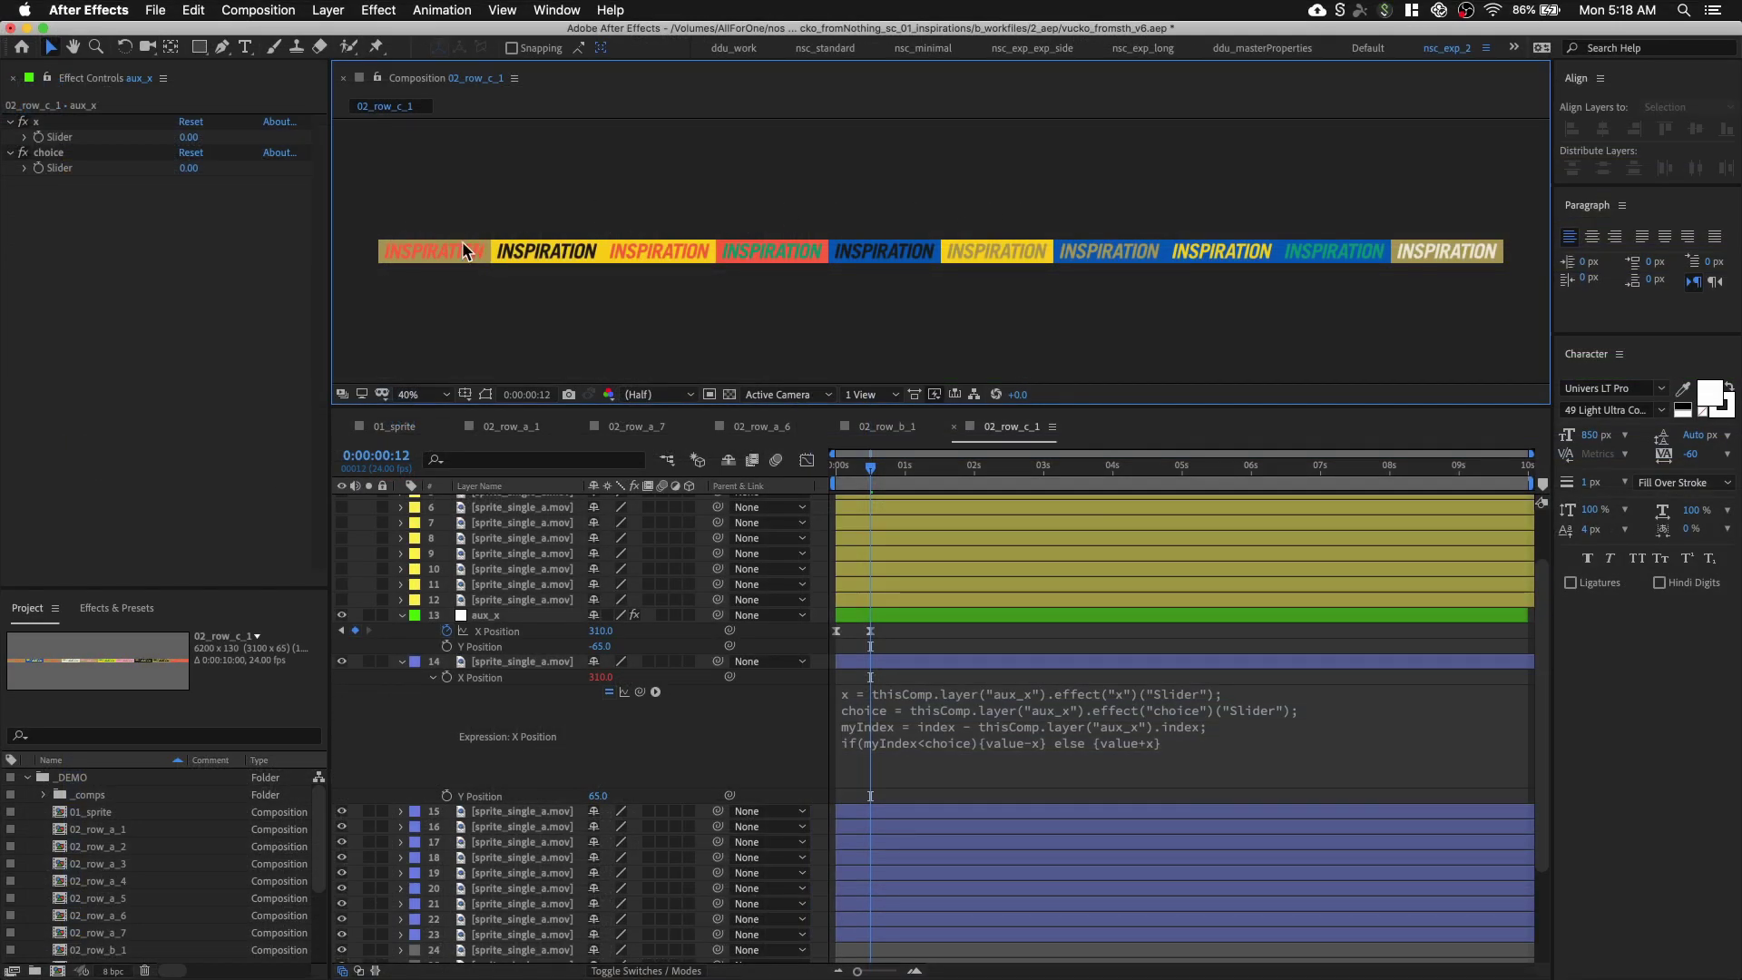
# Copy only the X Position expression from layer 14 and paste it onto sprite layers 15 to 23
pyautogui.click(884, 261)
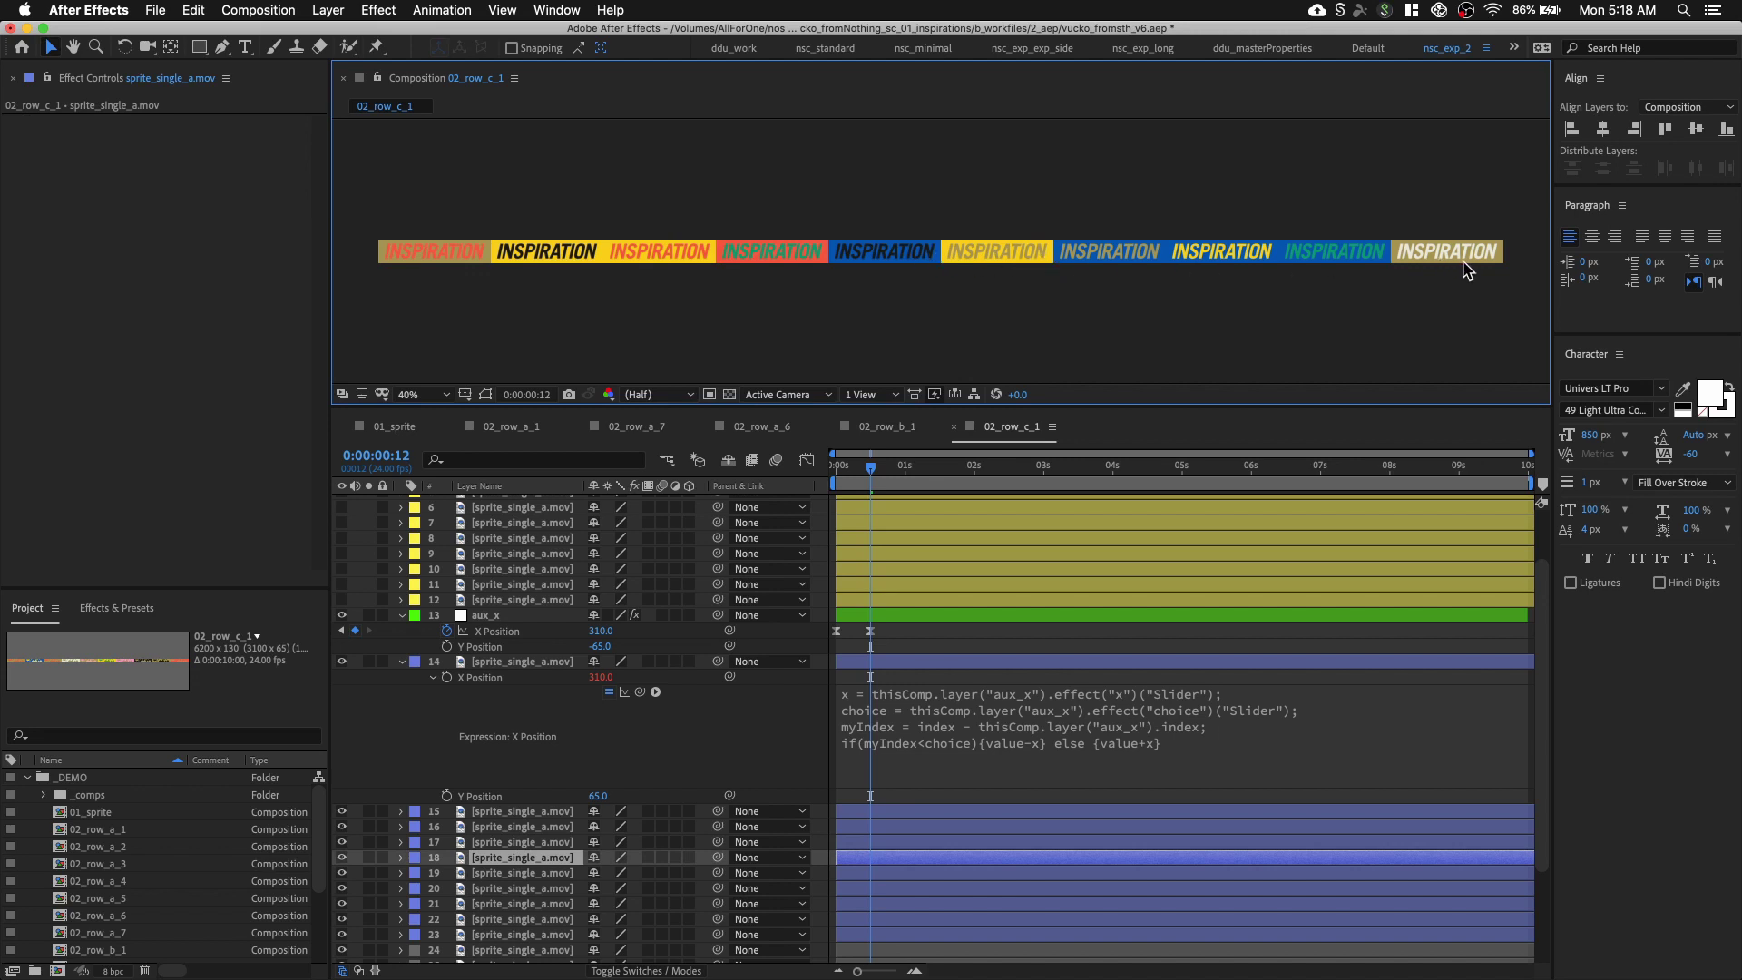
pyautogui.click(507, 678)
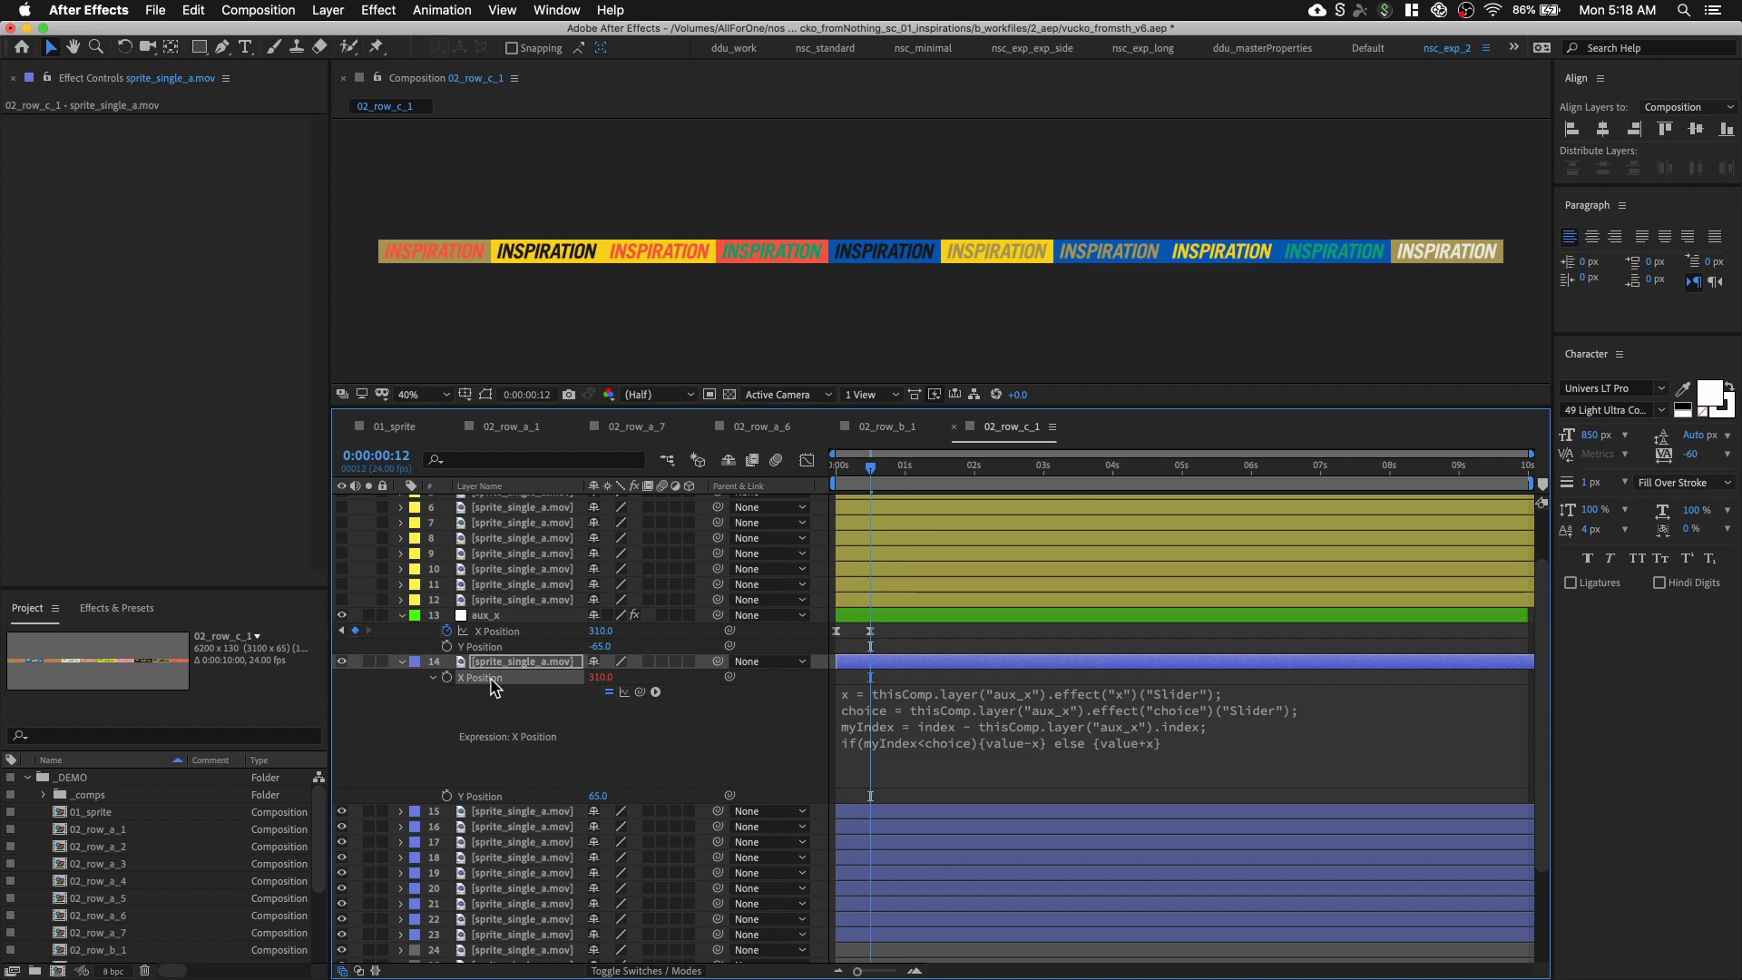
pyautogui.click(194, 10)
pyautogui.moveTo(250, 9)
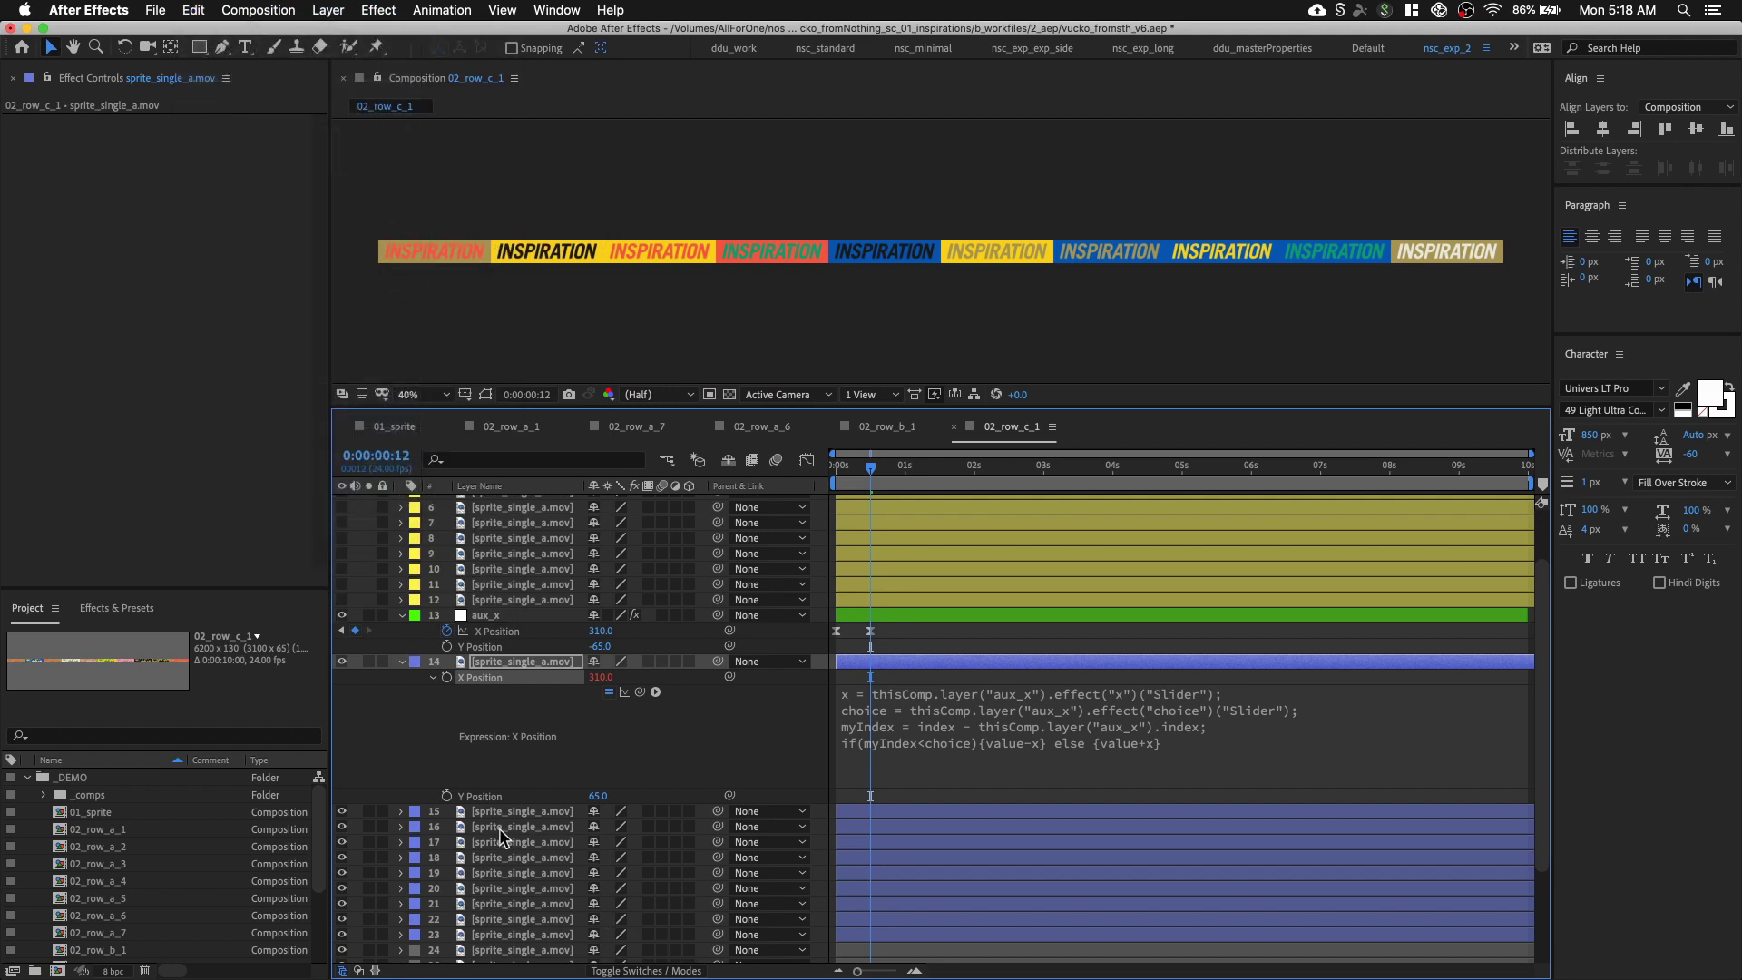
pyautogui.scroll(-4, 504, 826)
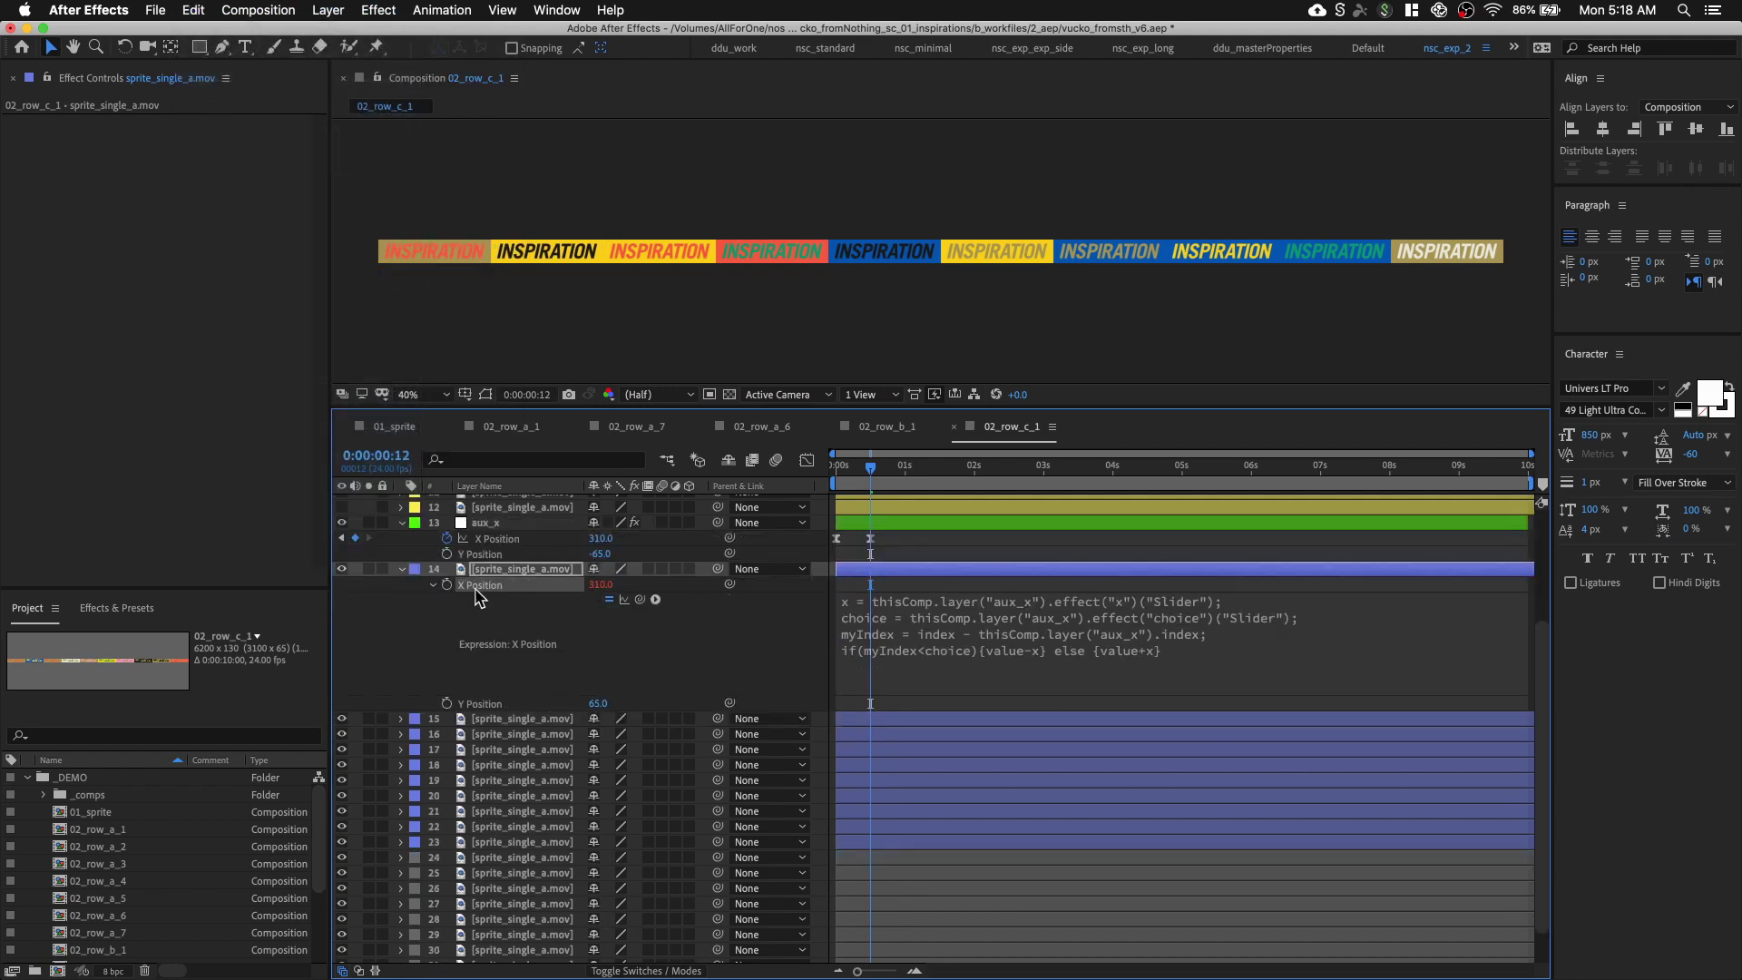
pyautogui.click(514, 722)
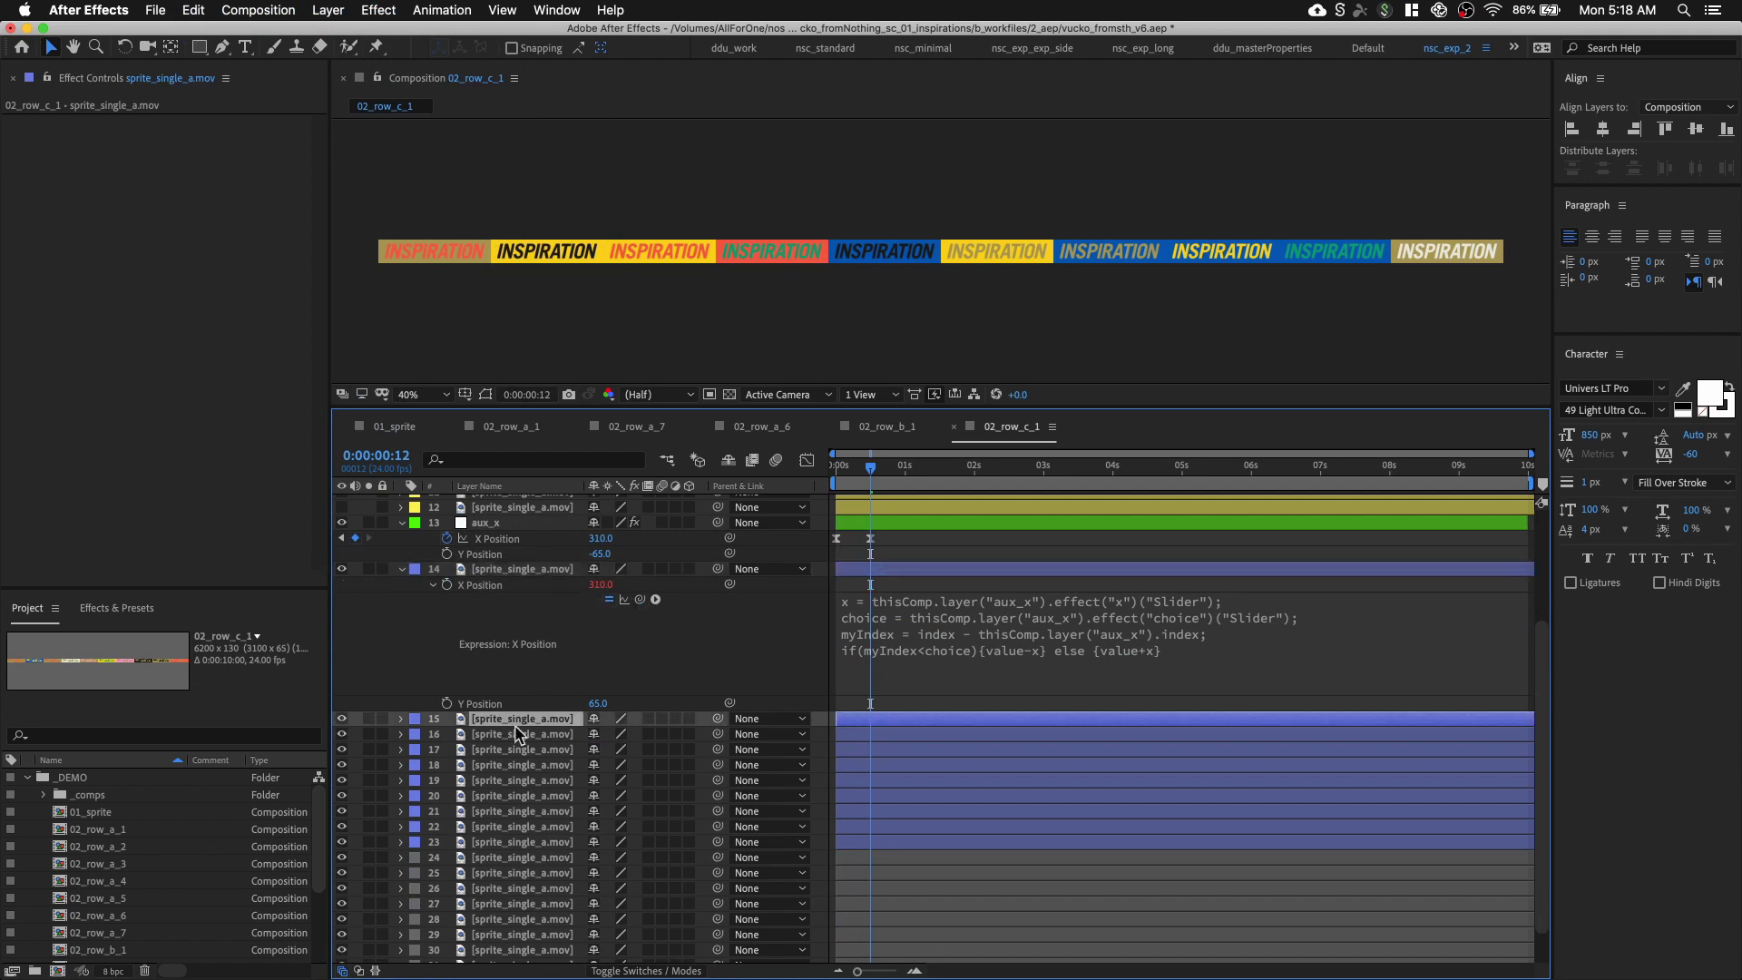
pyautogui.keyDown('shift'); pyautogui.click(509, 844); pyautogui.keyUp('shift')
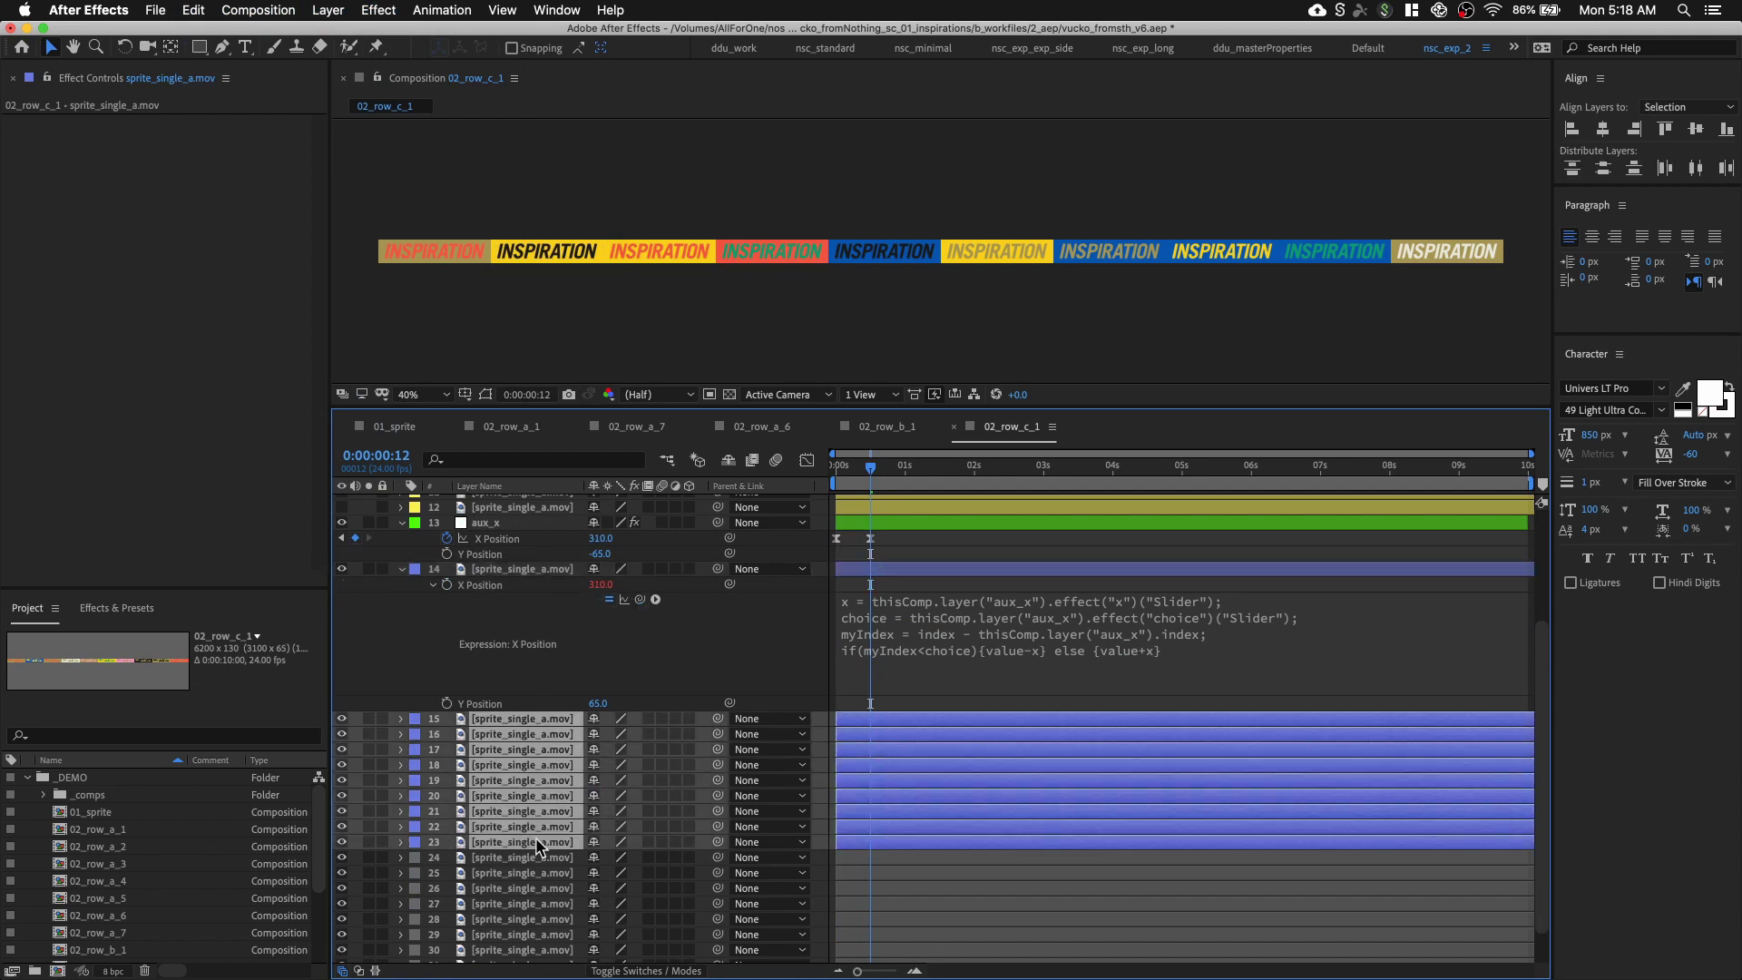
pyautogui.press('super+v')
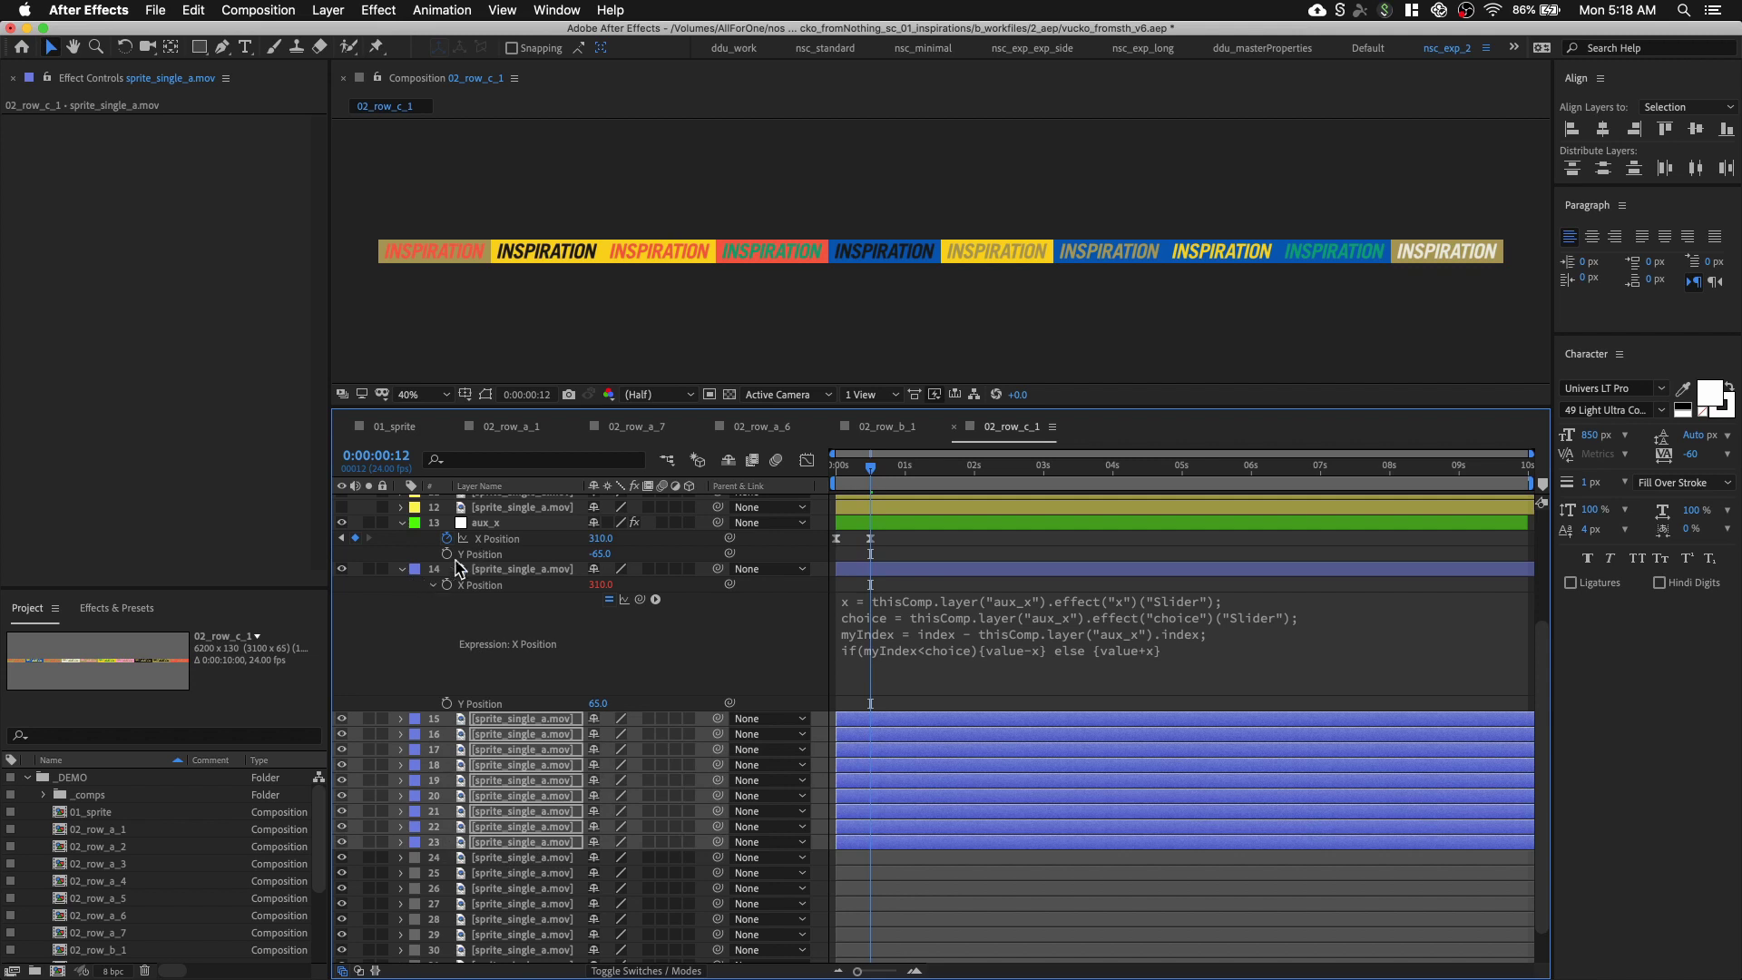
# Enable keyframing on aux_x's x slider at 0:00:00:00 and reveal the layer's animated properties
pyautogui.click(487, 523)
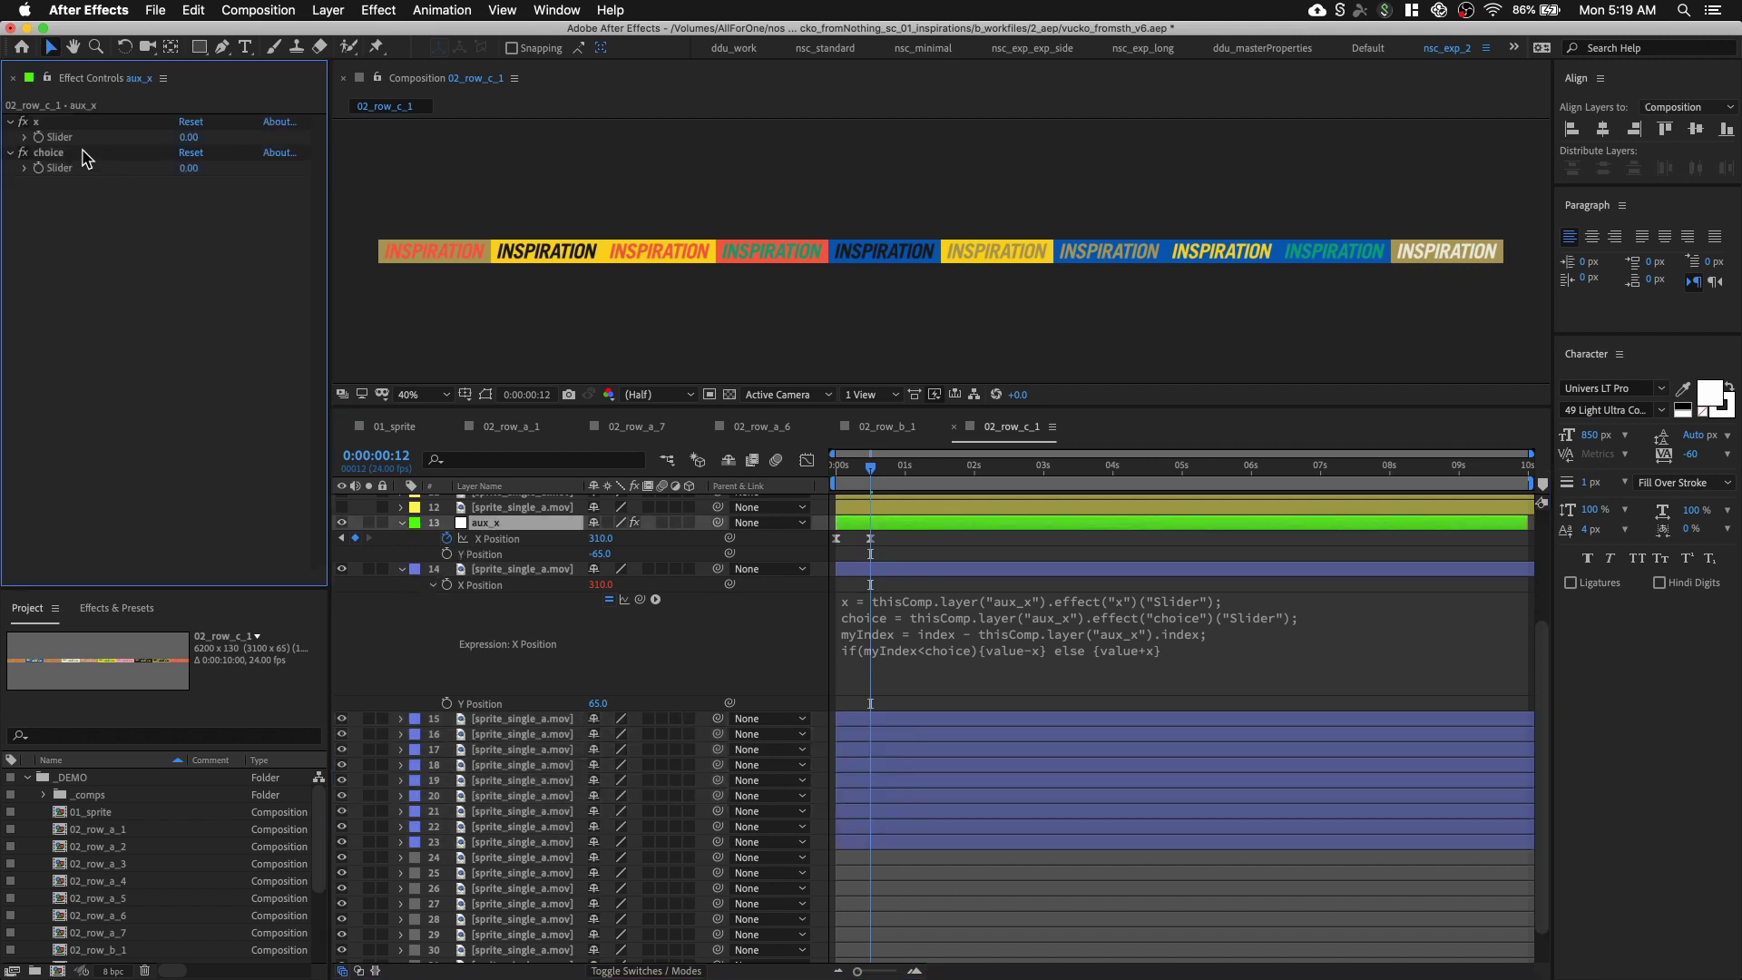
pyautogui.moveTo(850, 467); pyautogui.dragTo(833, 466)
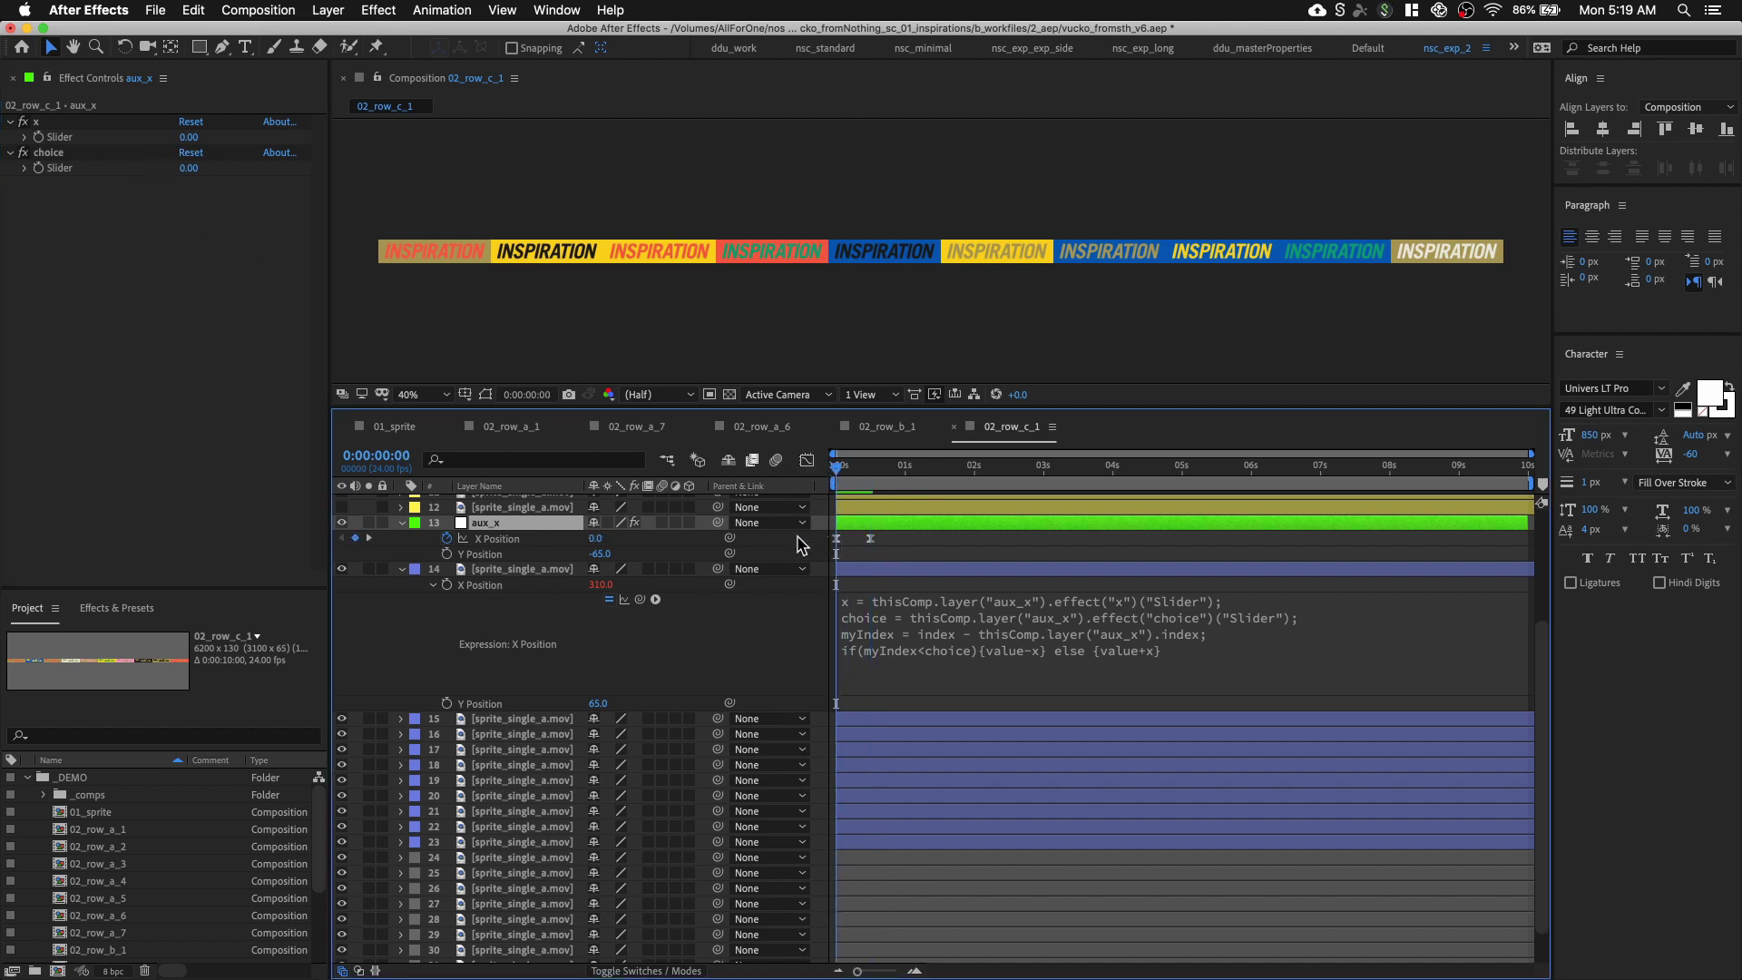
pyautogui.moveTo(891, 536); pyautogui.dragTo(821, 551)
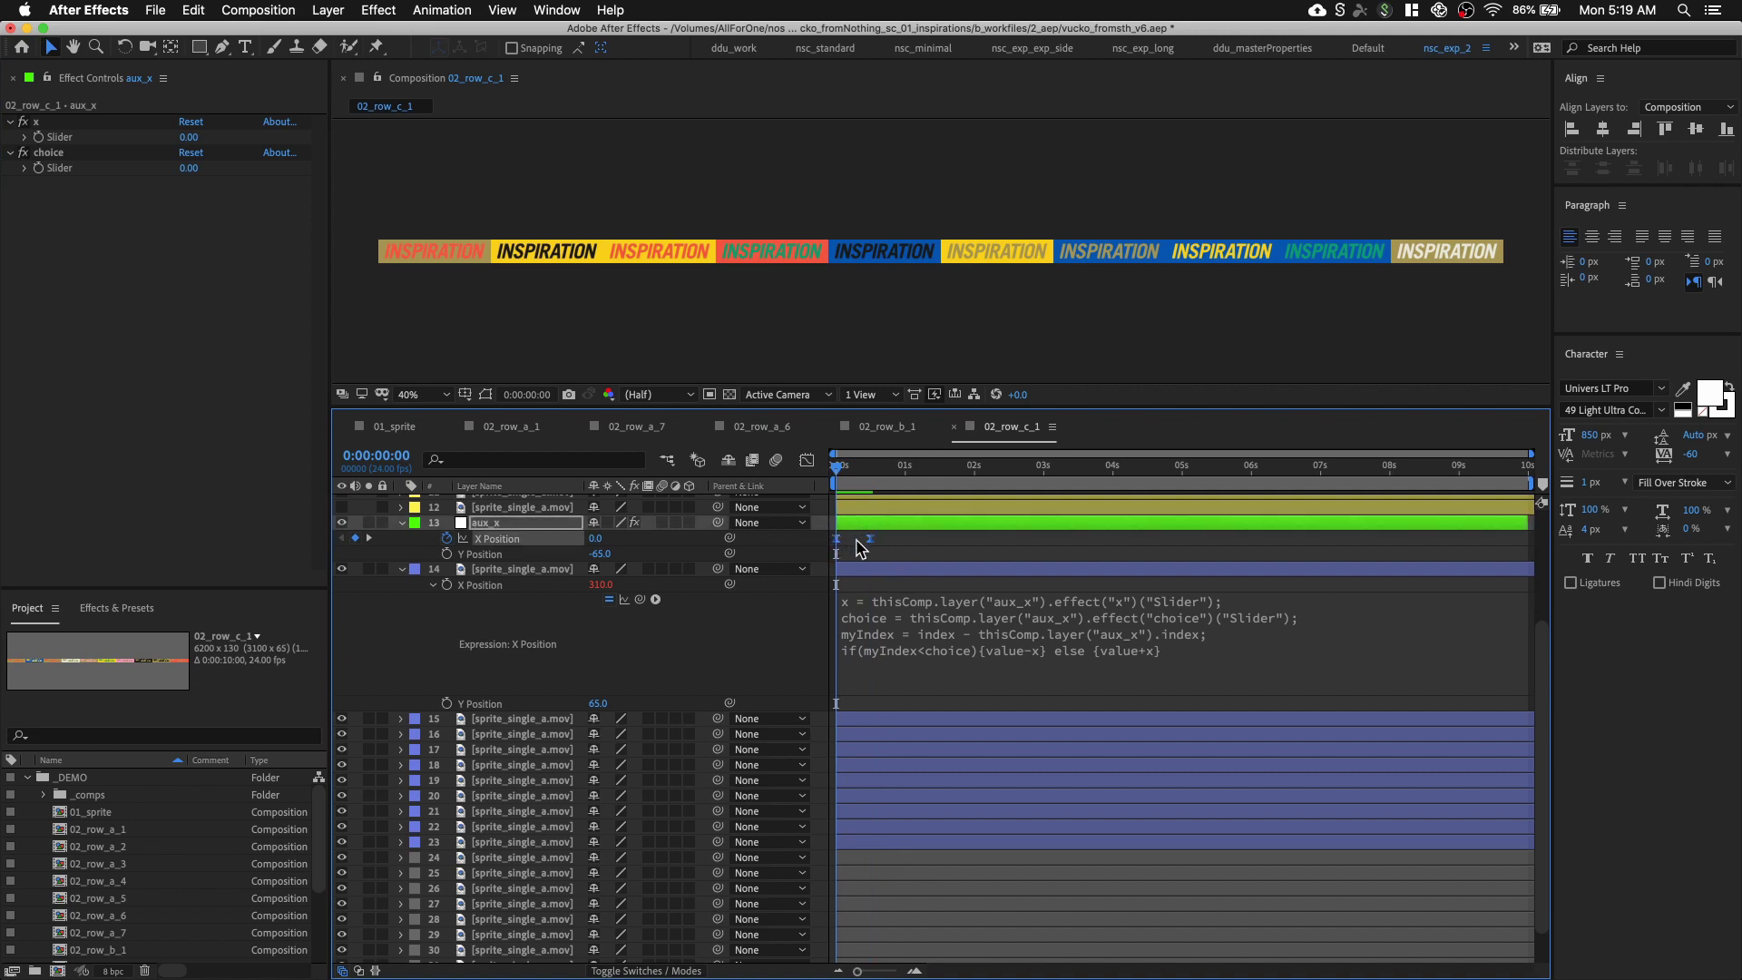
pyautogui.click(50, 159)
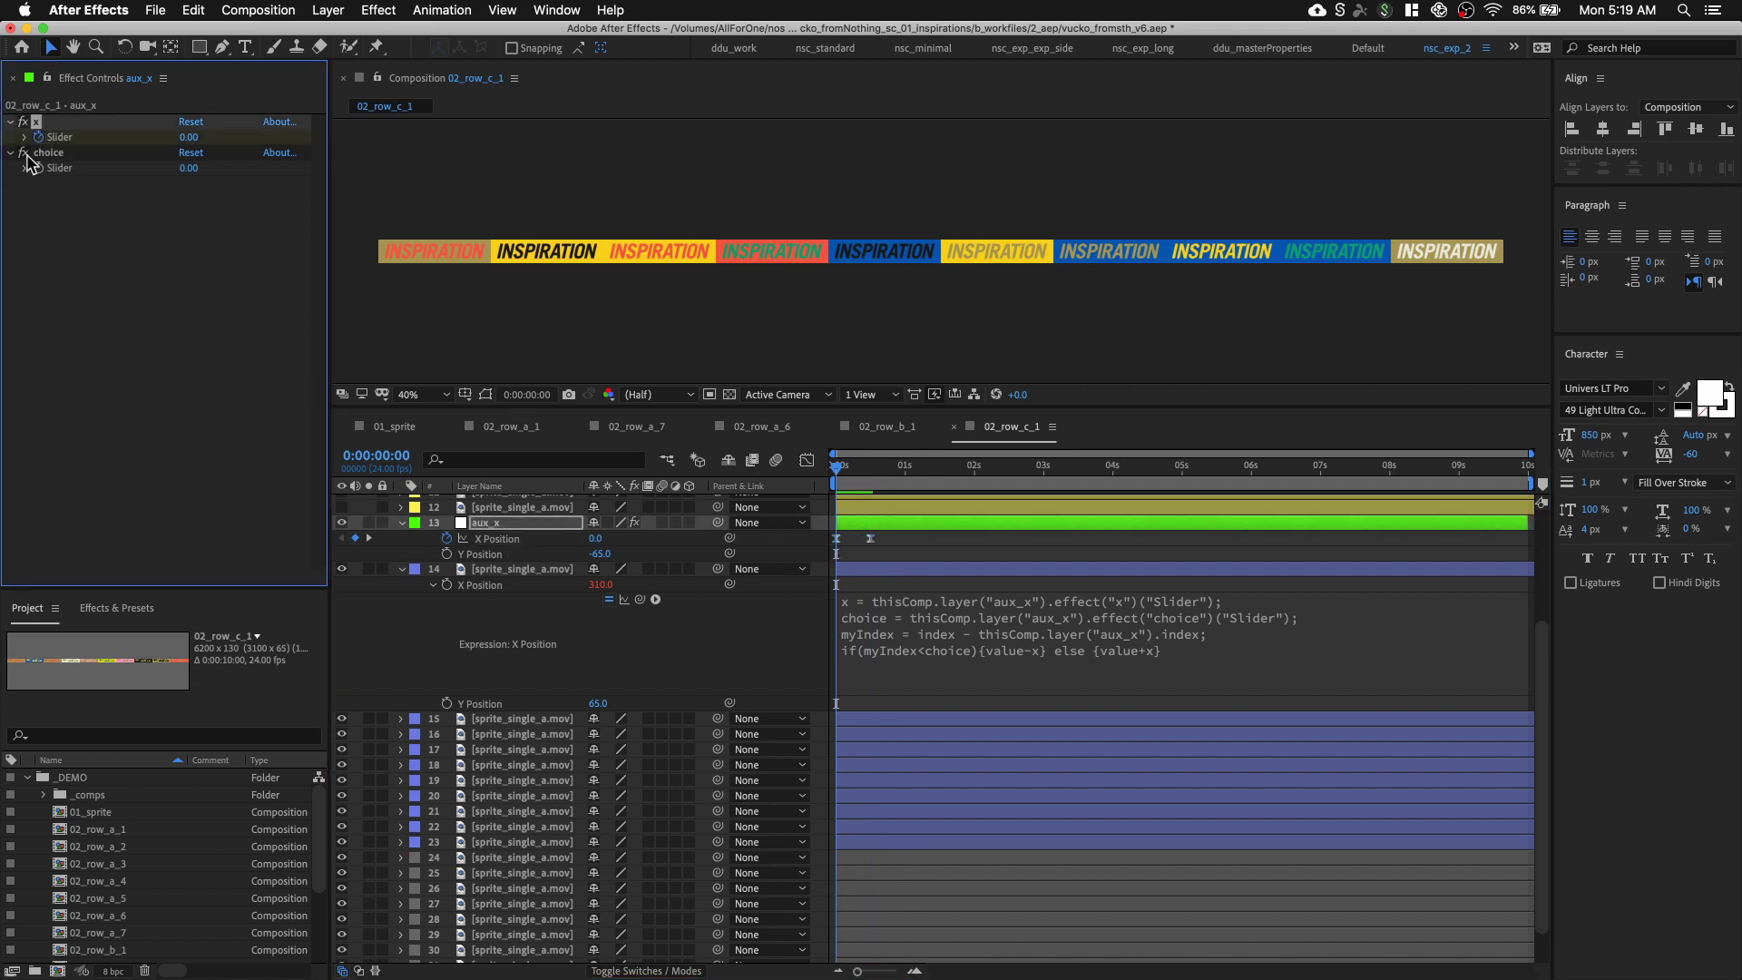
pyautogui.click(526, 525)
pyautogui.press('u')
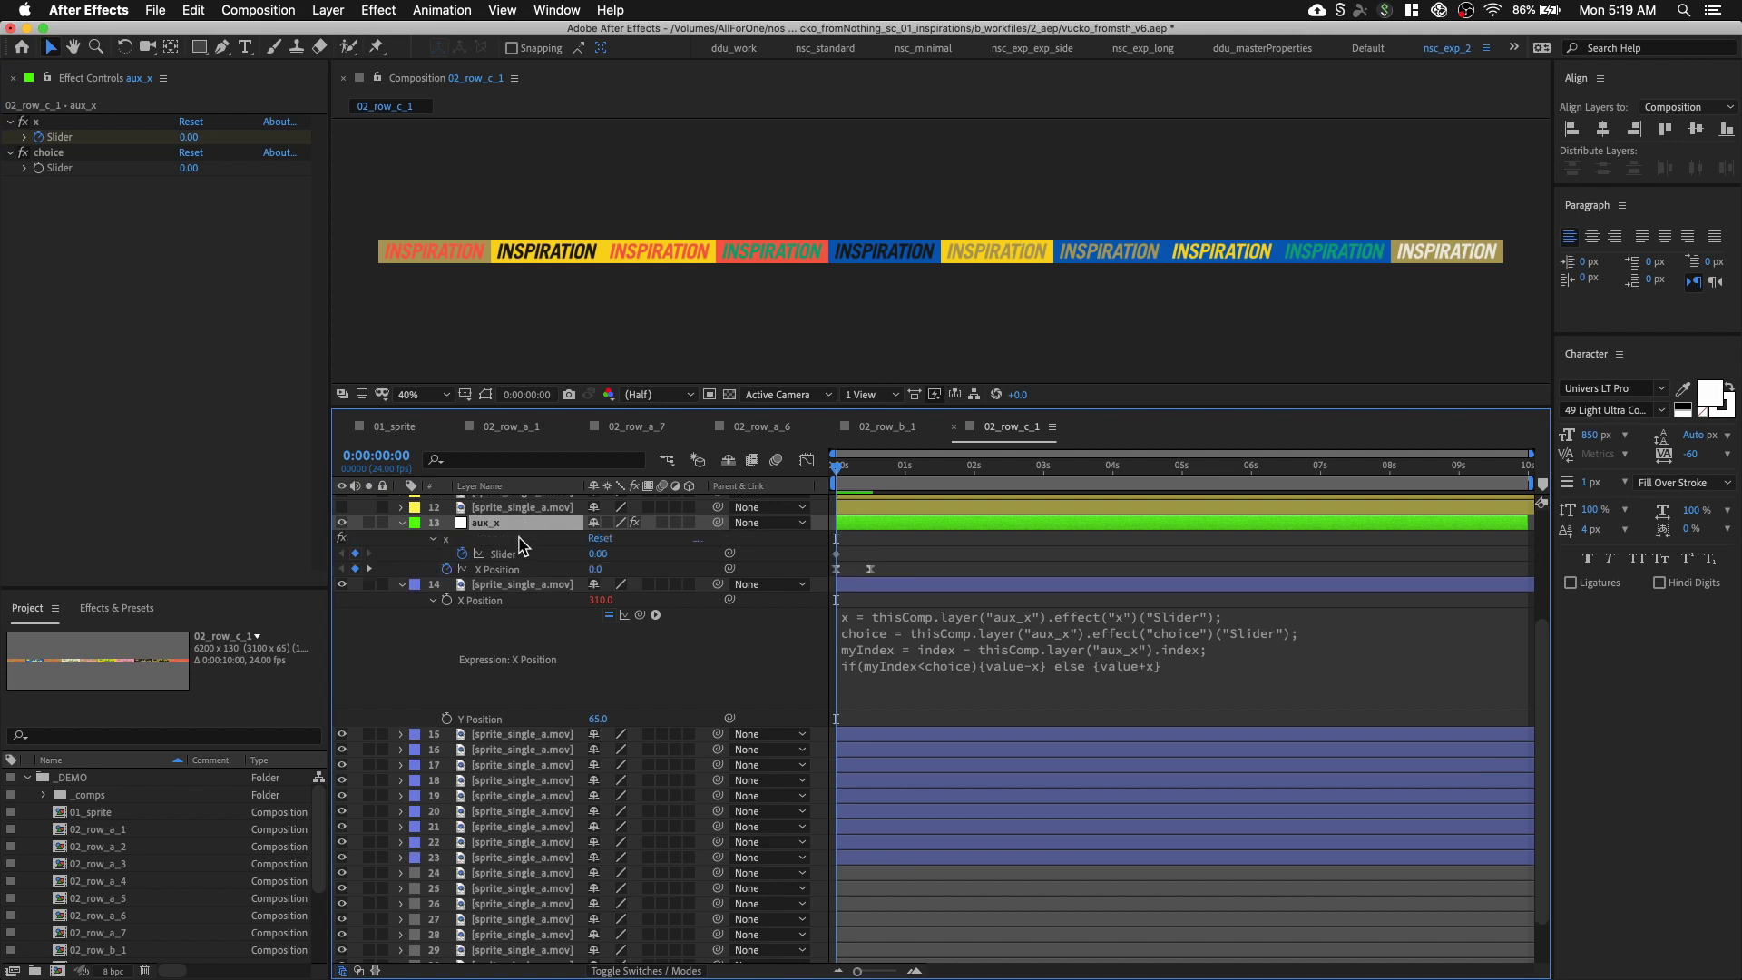
# Move both X Position keyframes of aux_x onto its x slider and show only the animated properties
pyautogui.moveTo(905, 577); pyautogui.dragTo(818, 563)
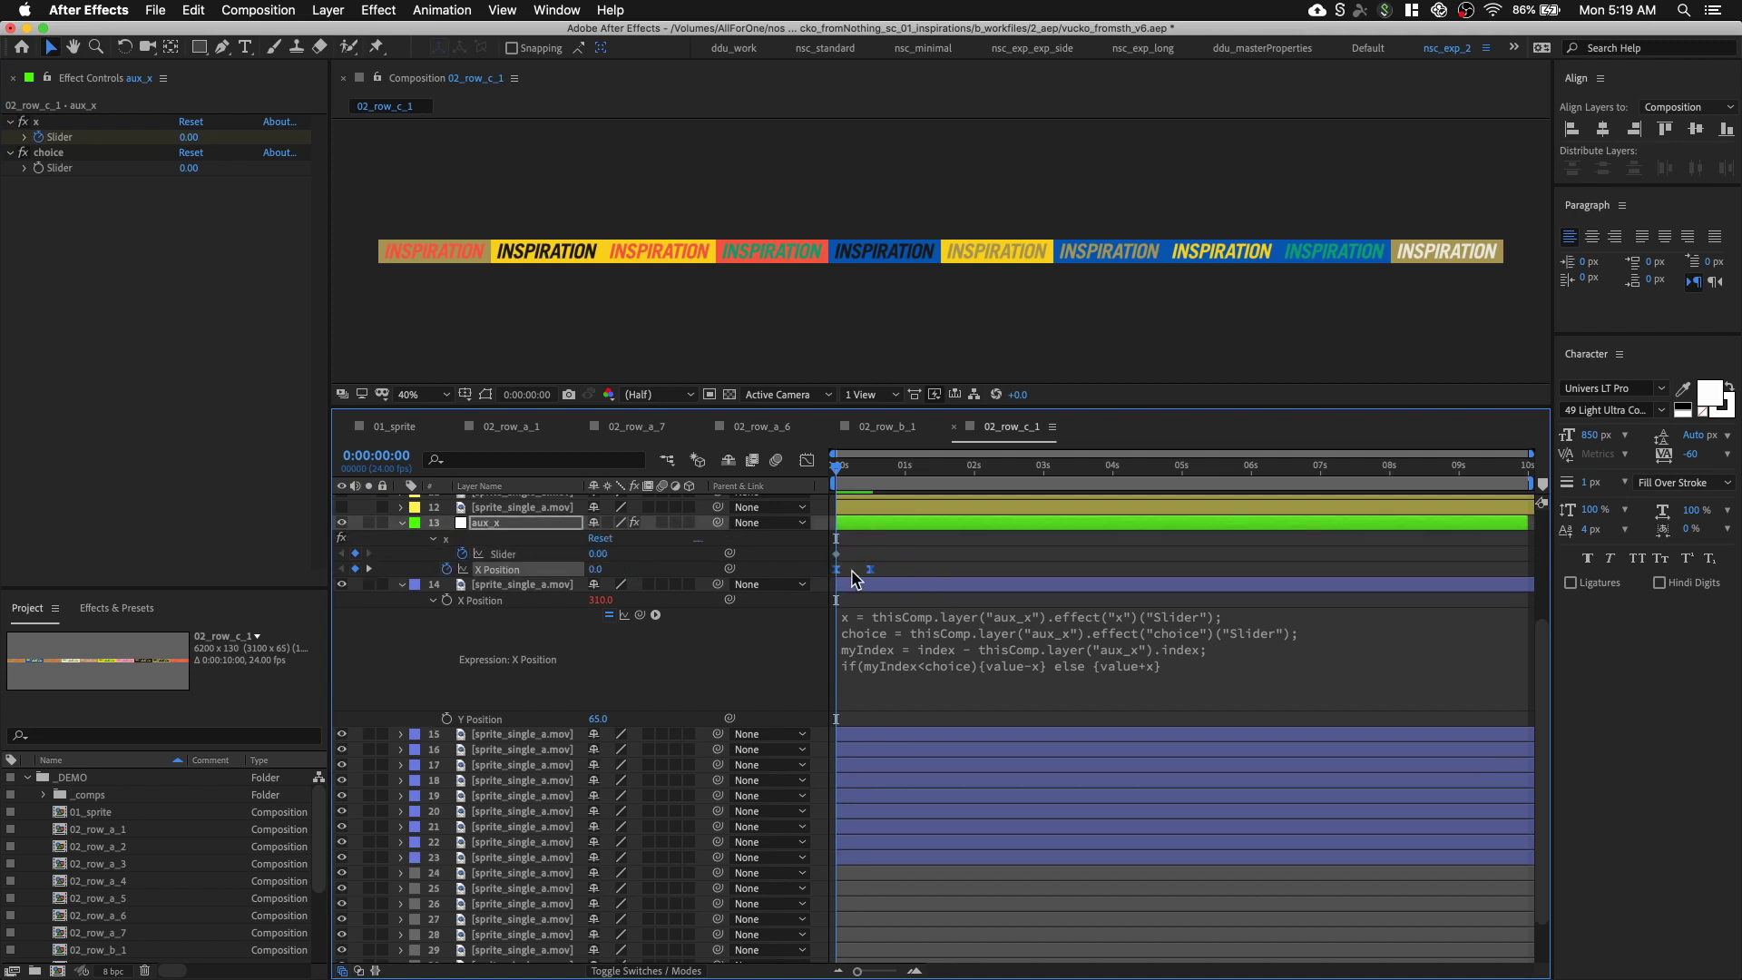
pyautogui.press('Delete')
pyautogui.click(506, 556)
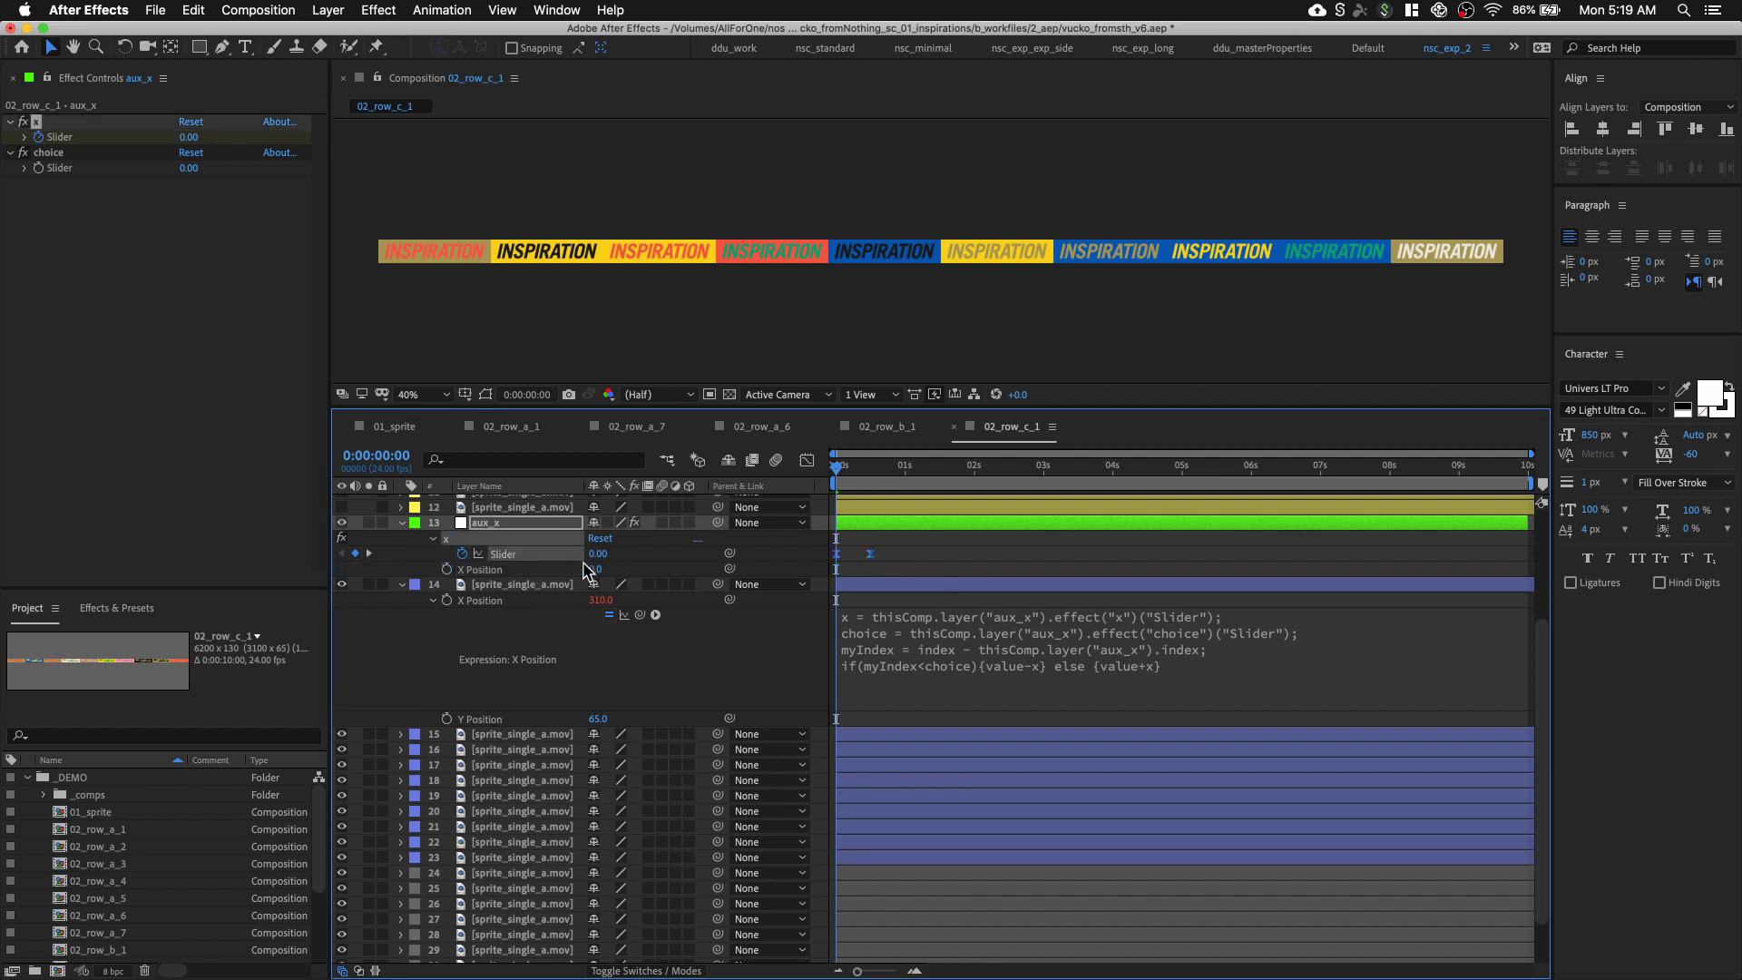
pyautogui.click(538, 569)
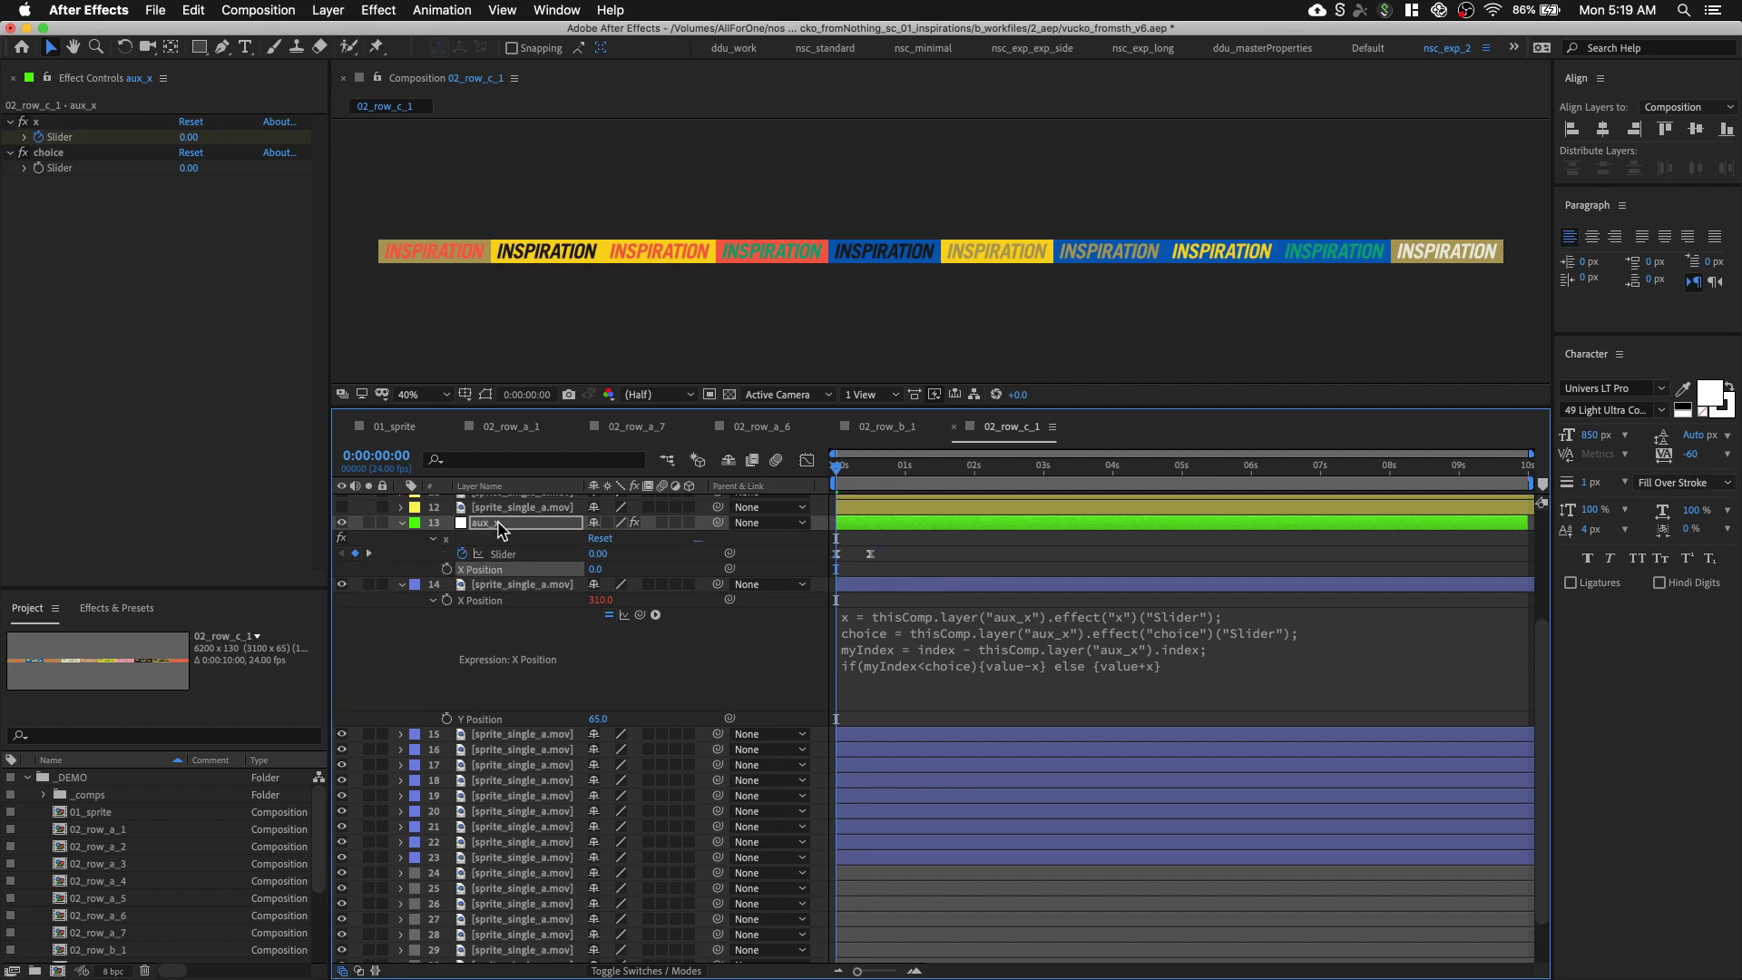
pyautogui.press('u')
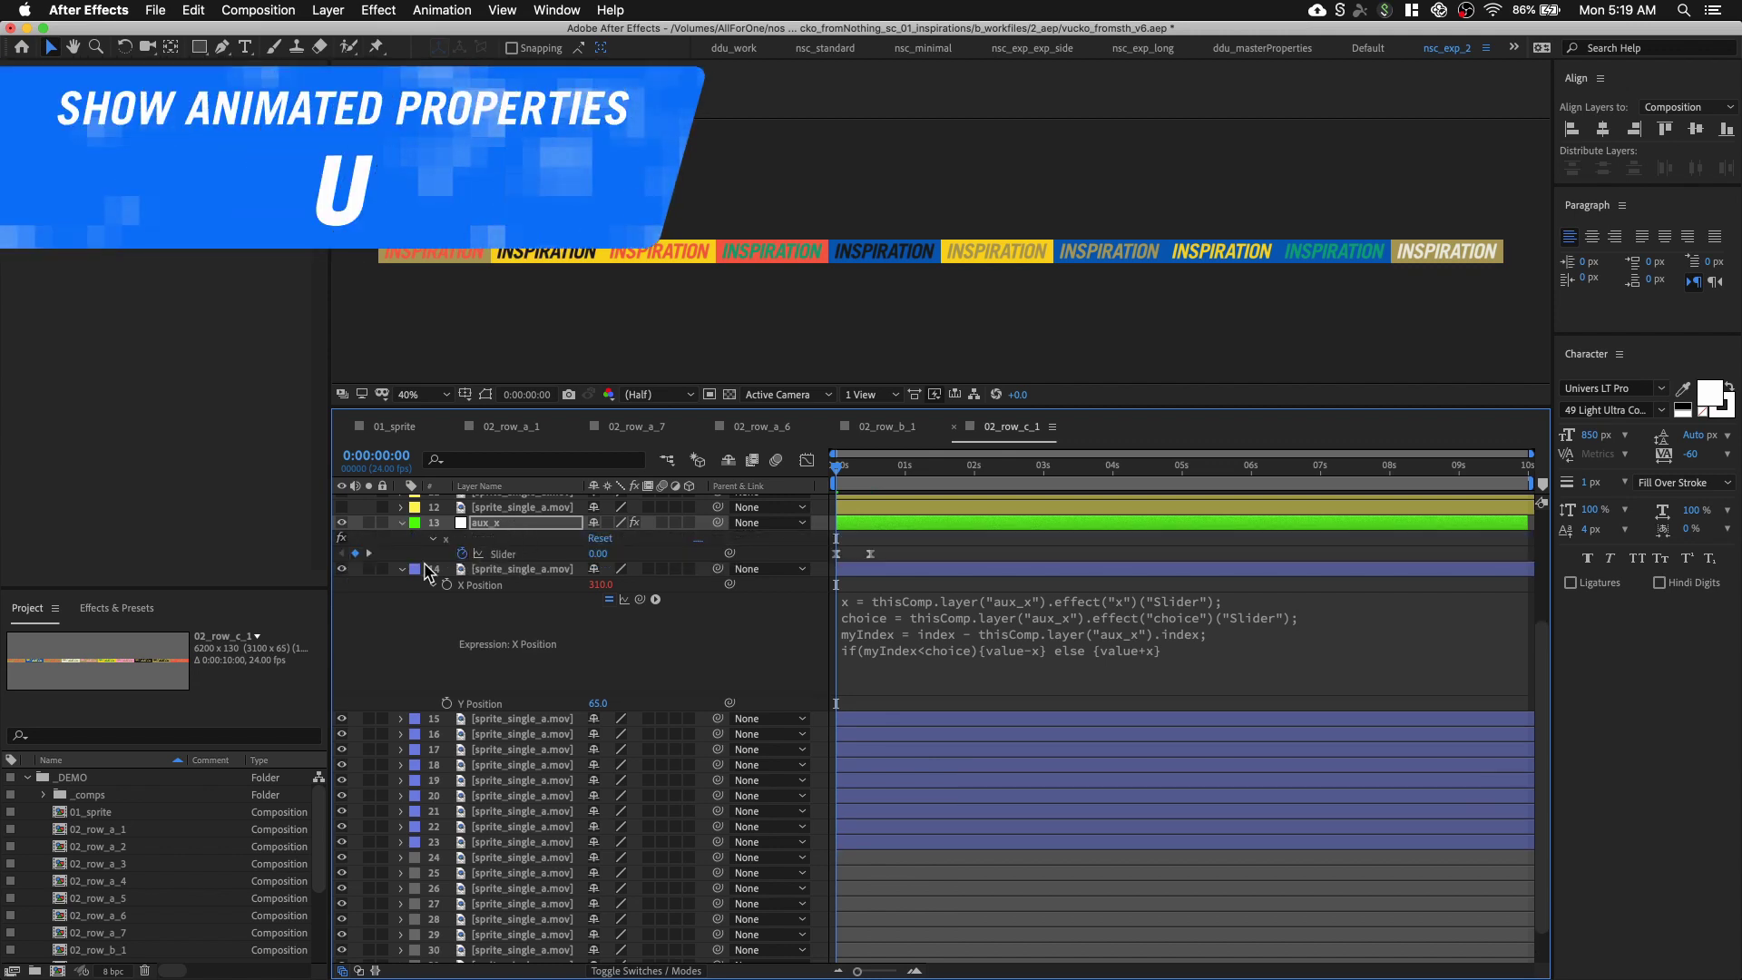
# Collapse layer 14's properties and preview the row's movement
pyautogui.click(402, 568)
pyautogui.press('space')
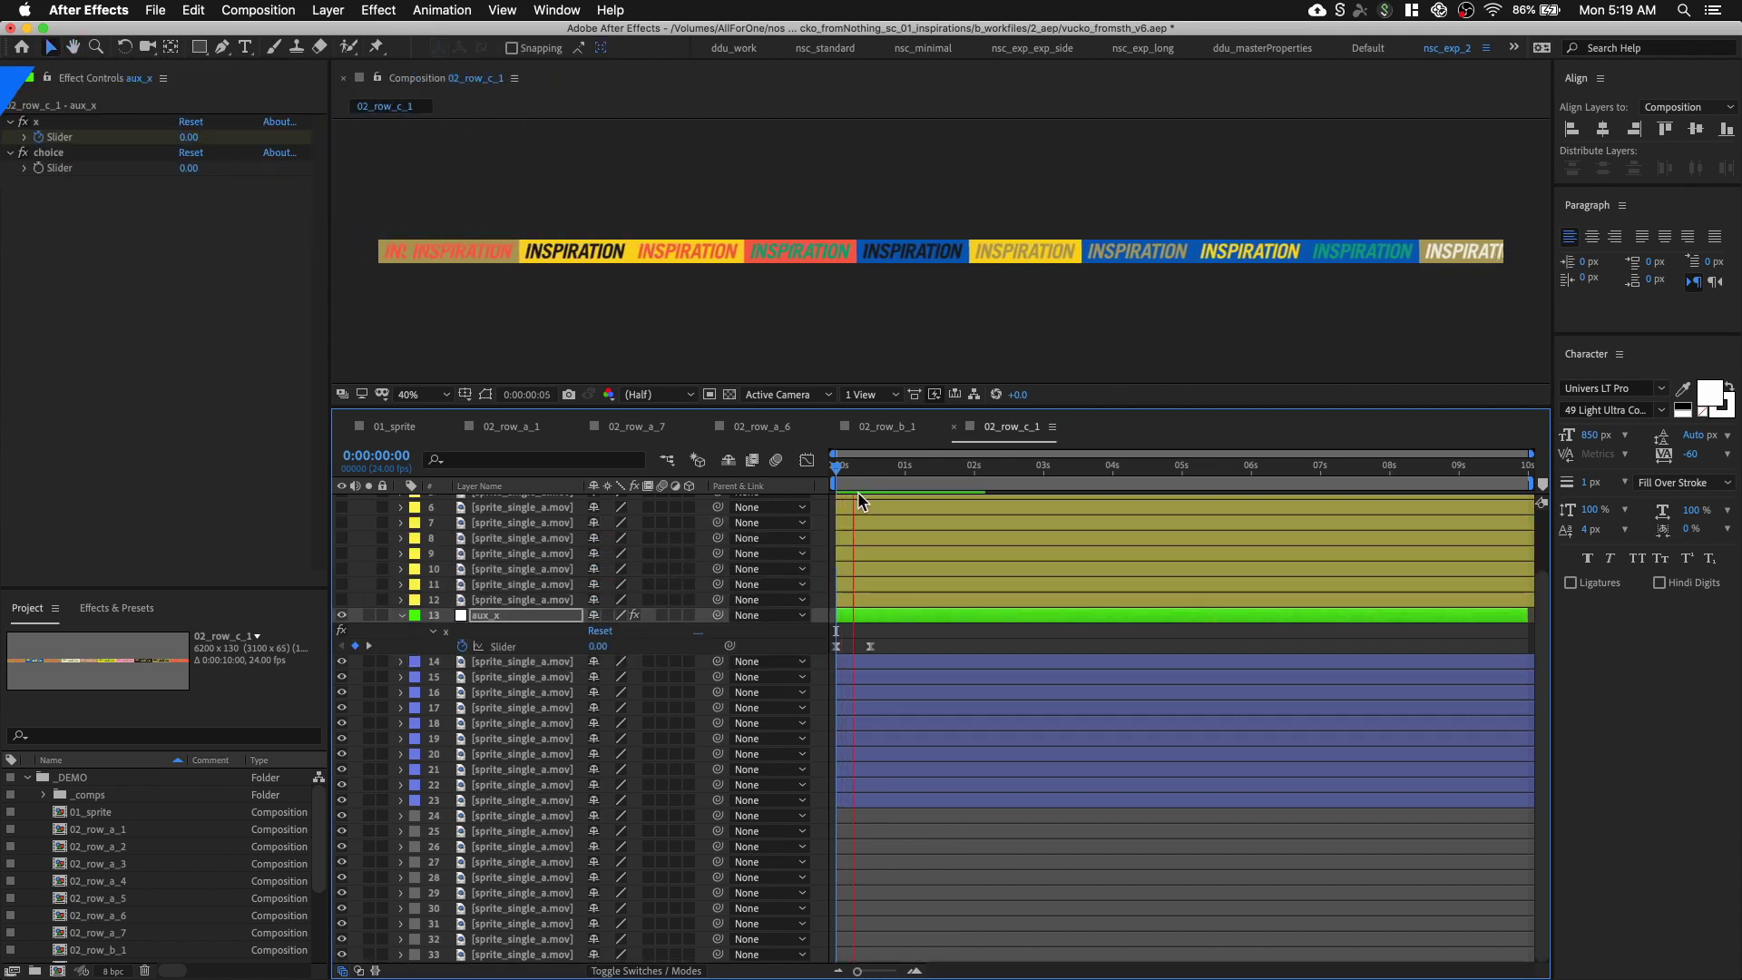
pyautogui.press('space')
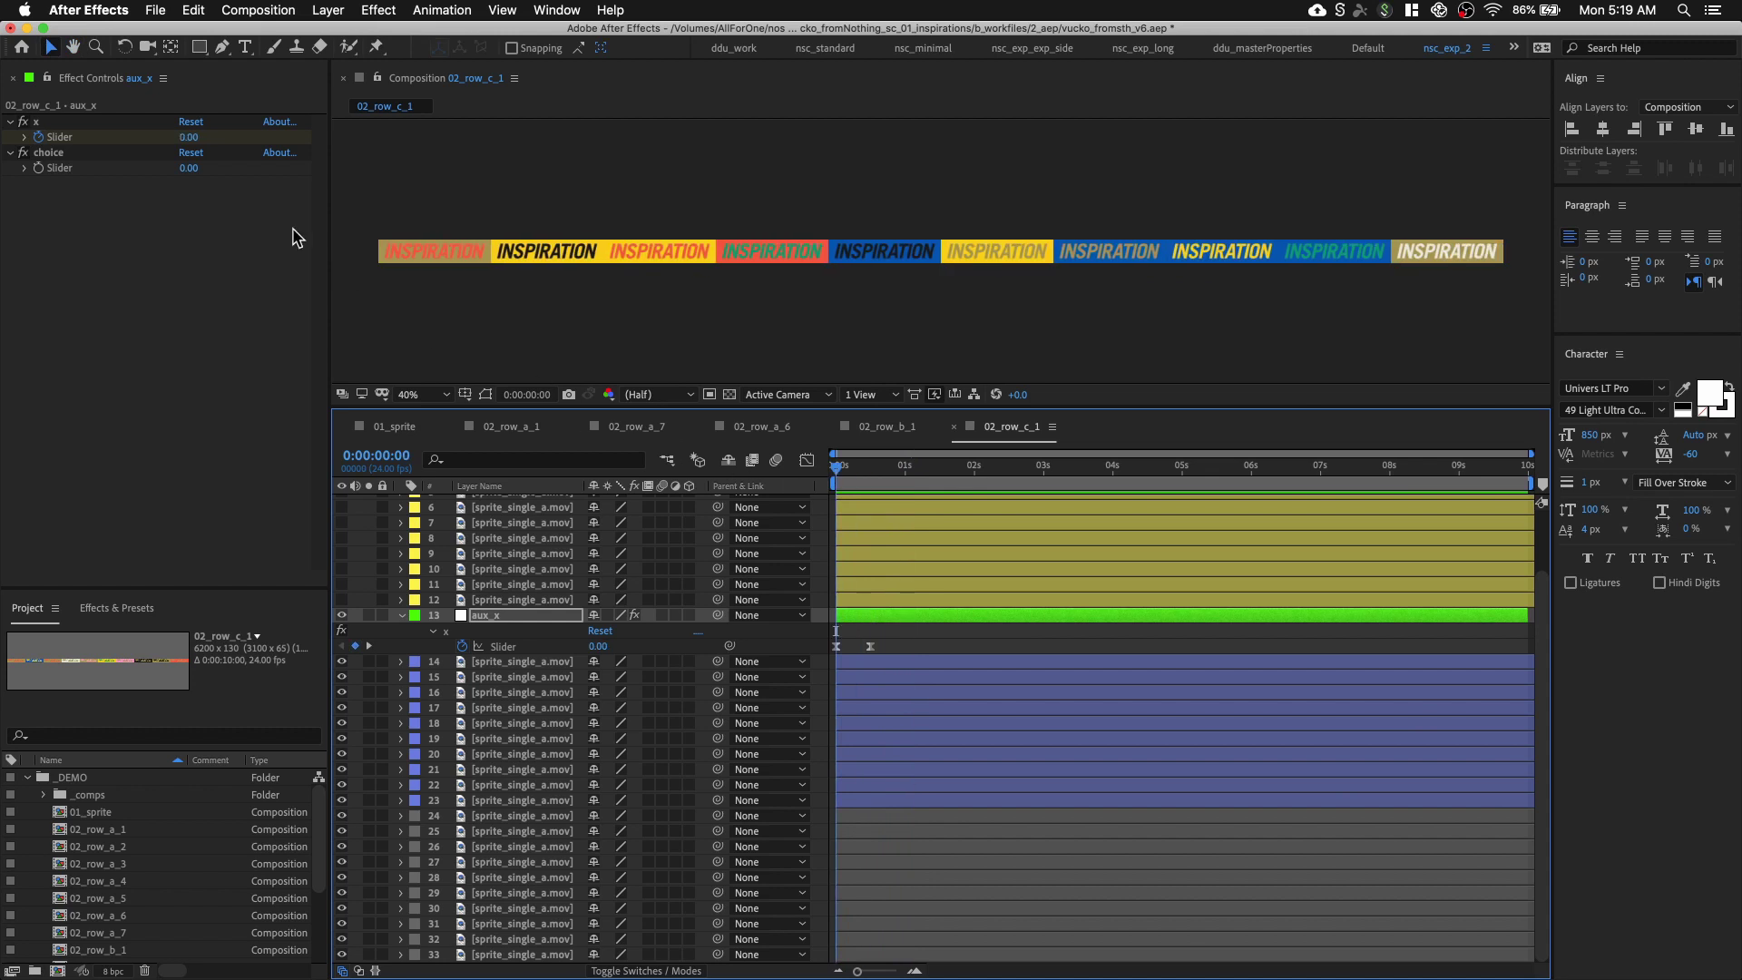
# Set aux_x's choice slider to 7
pyautogui.click(188, 169)
pyautogui.write('7')
pyautogui.press('Return')
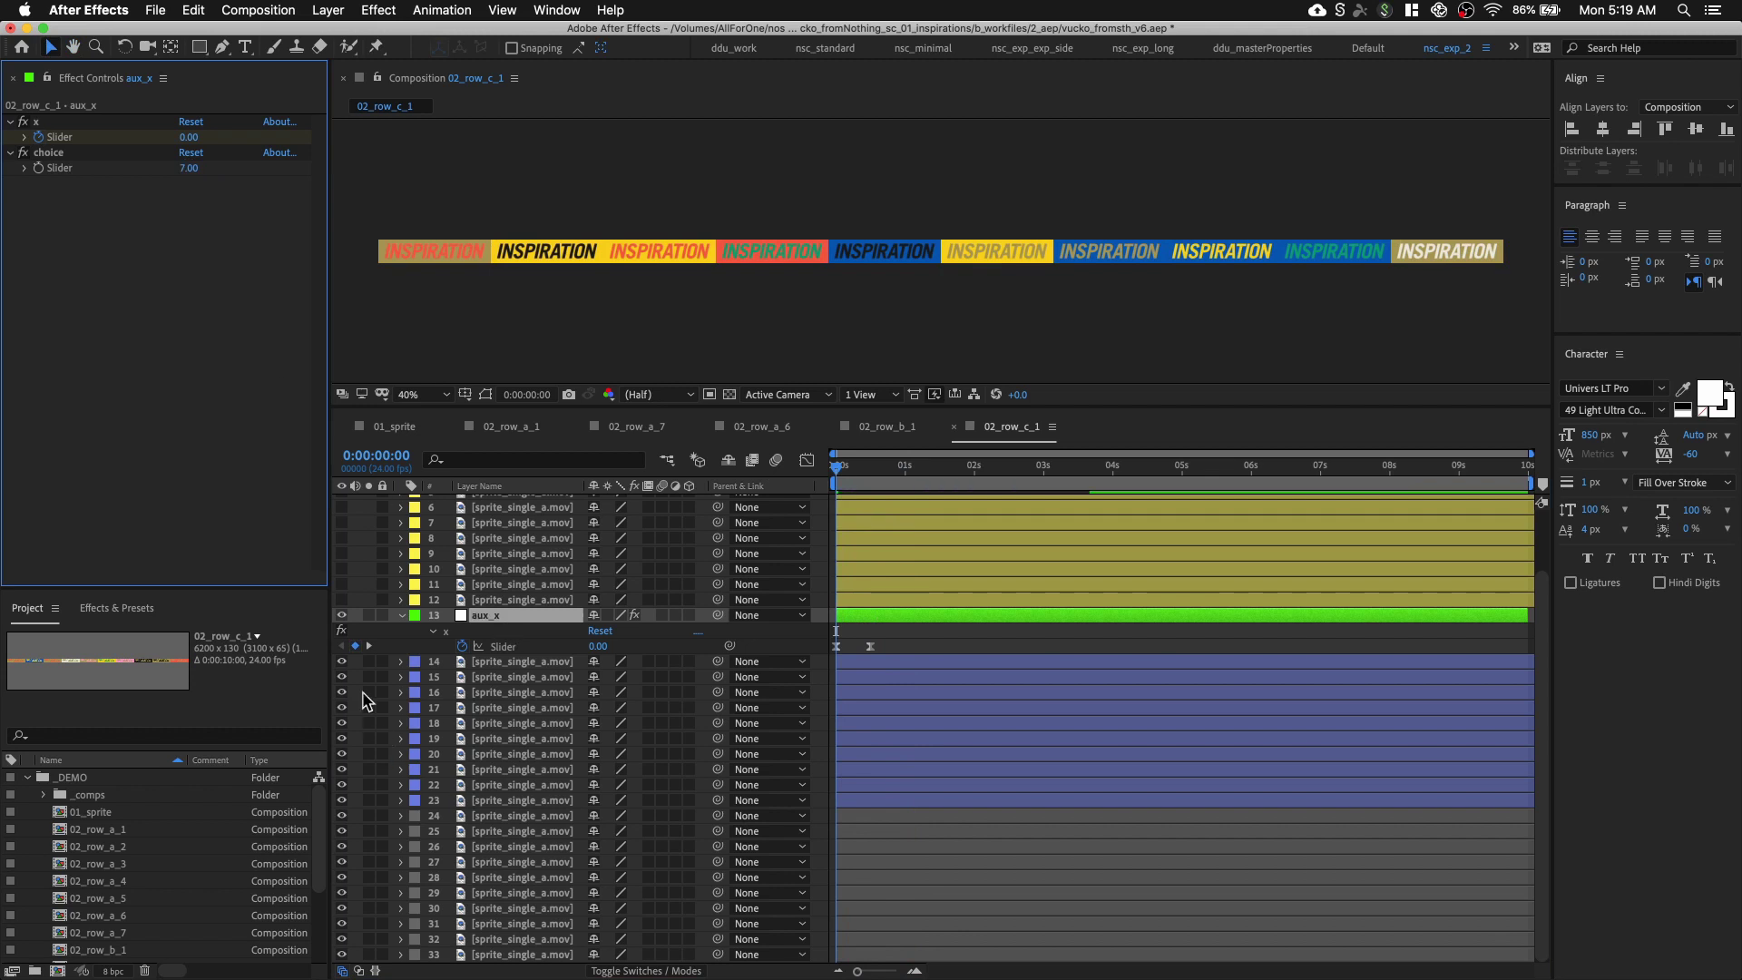
# Solo sprite layers 14 to 23 and preview the horizontal split, stopping at 0:00:00:05
pyautogui.moveTo(368, 661); pyautogui.dragTo(370, 800)
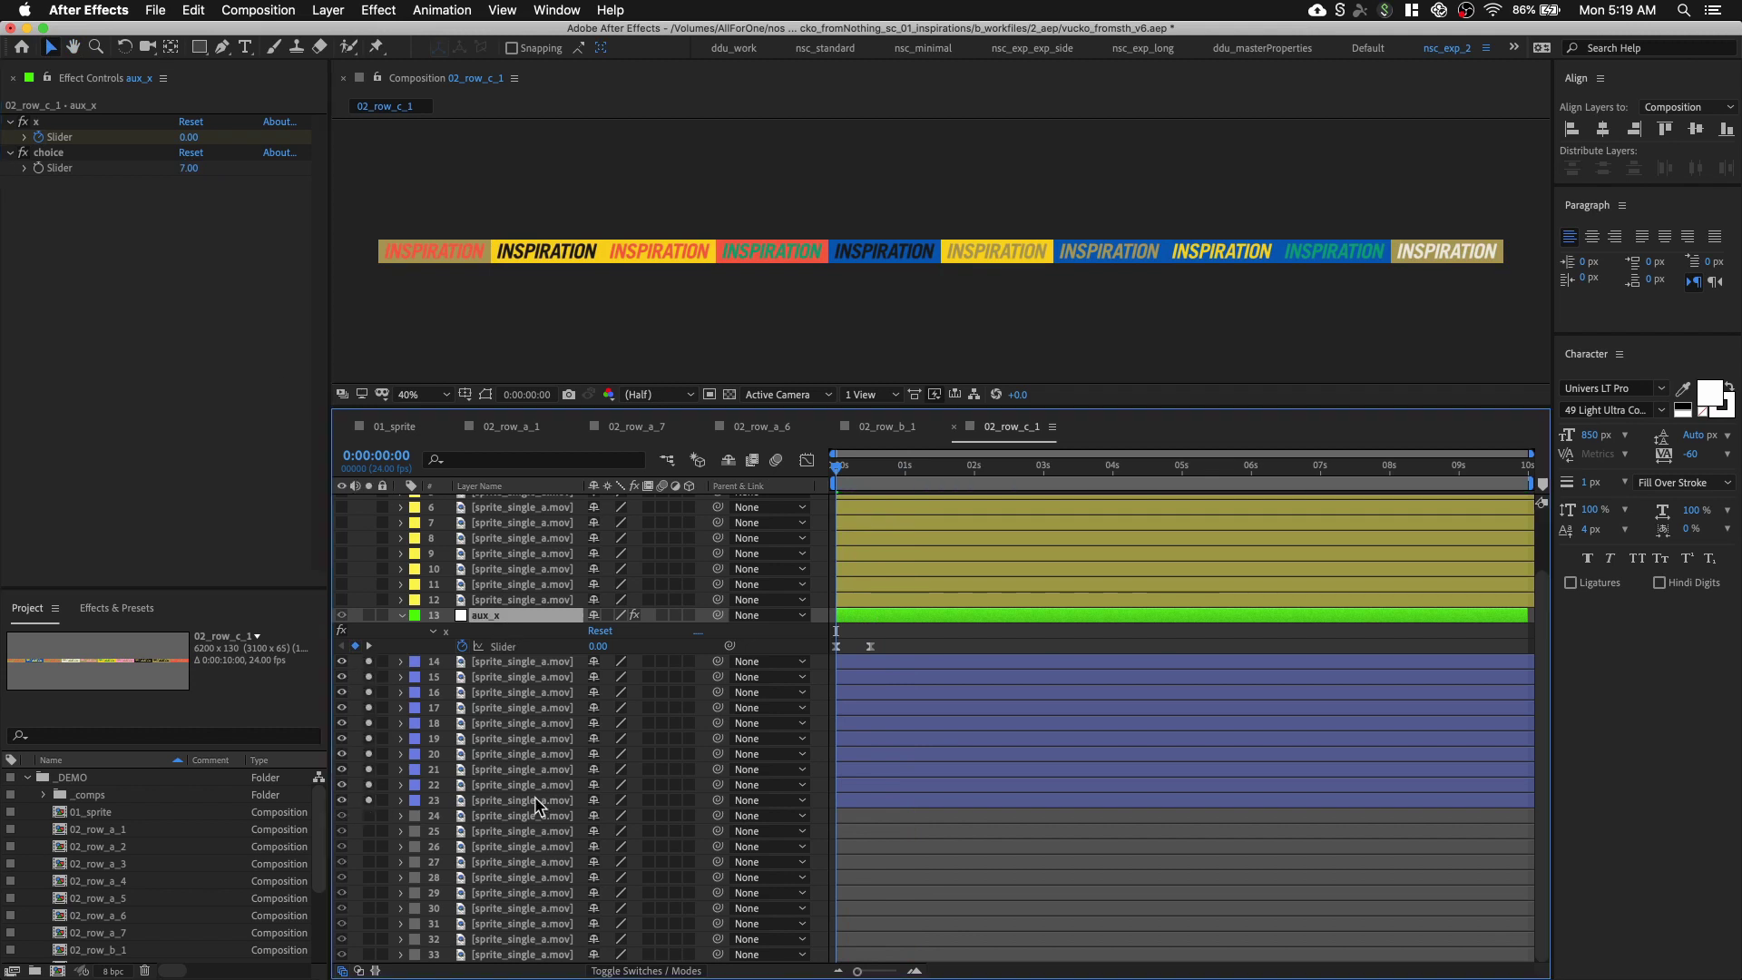
pyautogui.press('space')
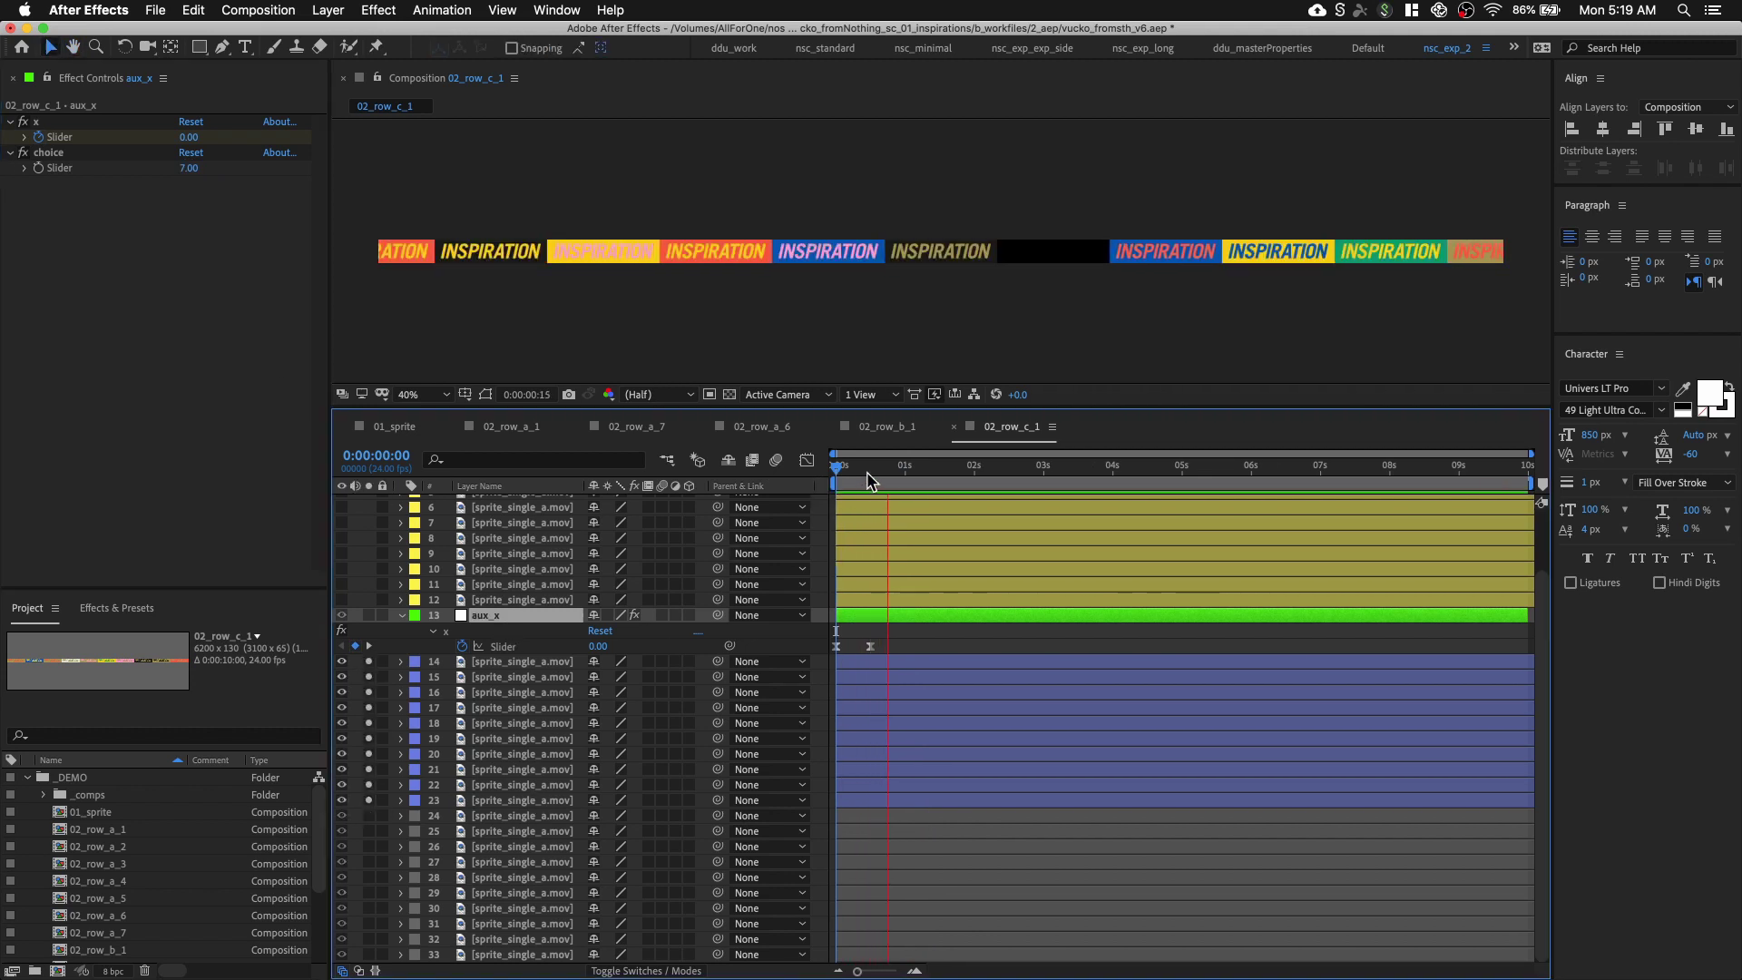
pyautogui.click(849, 466)
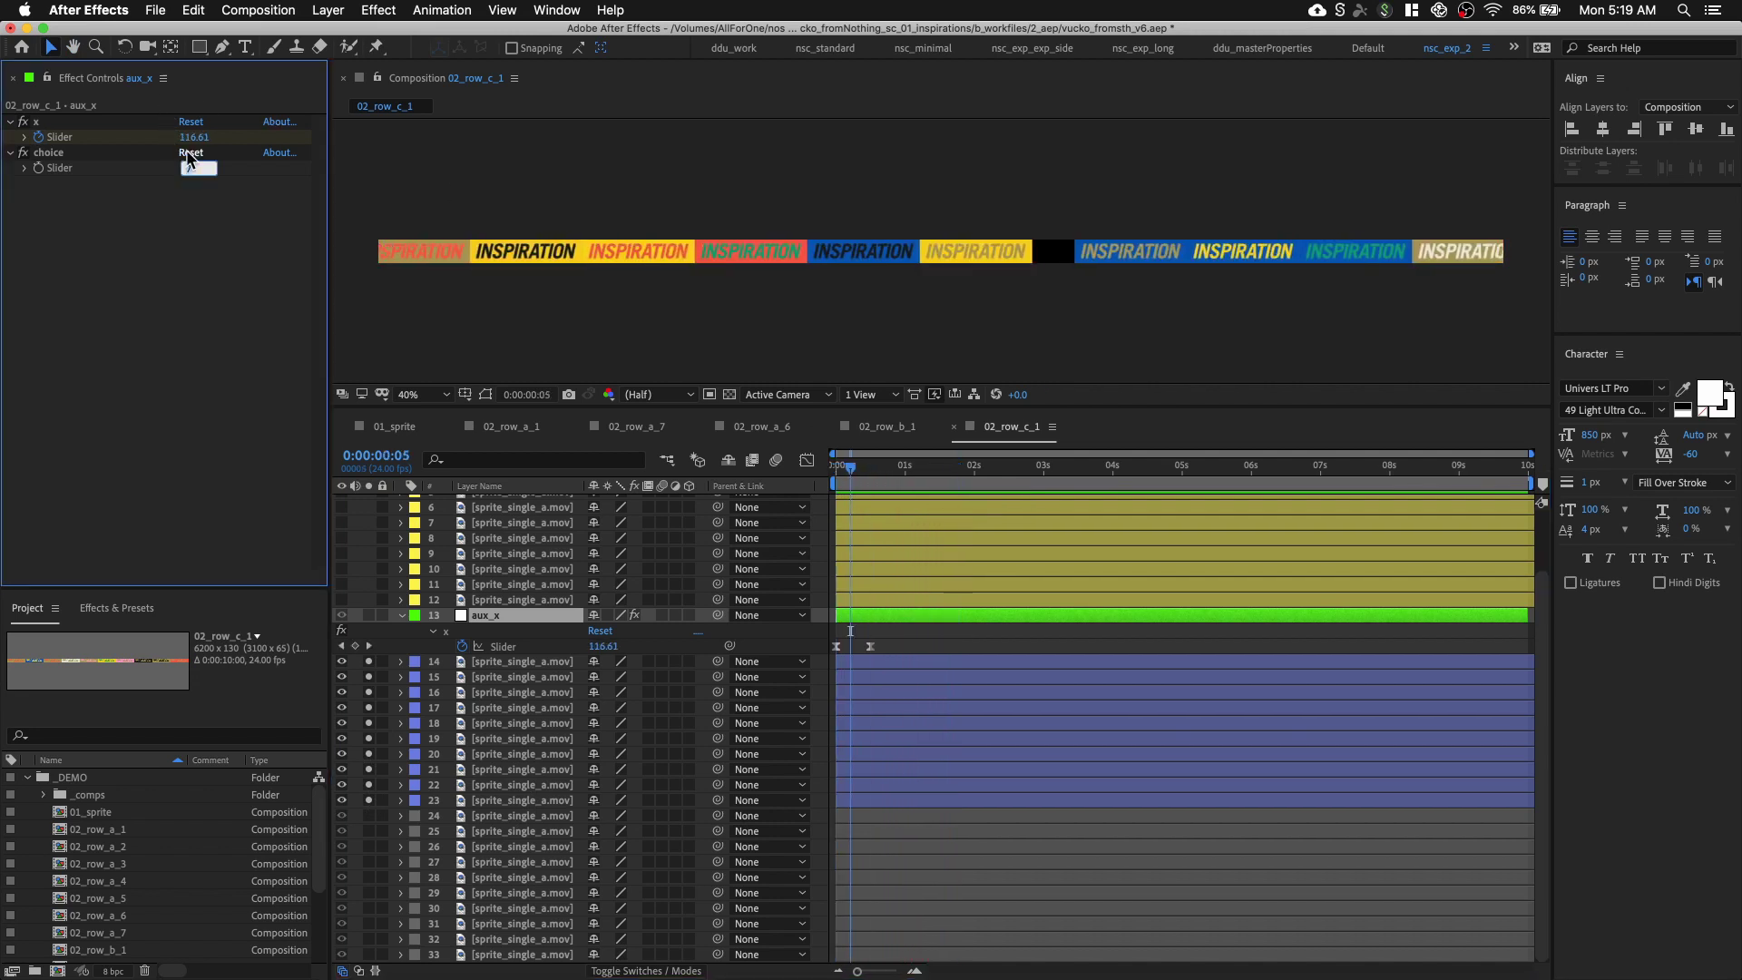
# Set aux_x's choice slider to 8 and preview the split from the start
pyautogui.click(187, 167)
pyautogui.write('0')
pyautogui.click(866, 467)
pyautogui.click(188, 168)
pyautogui.write('8')
pyautogui.press('Return')
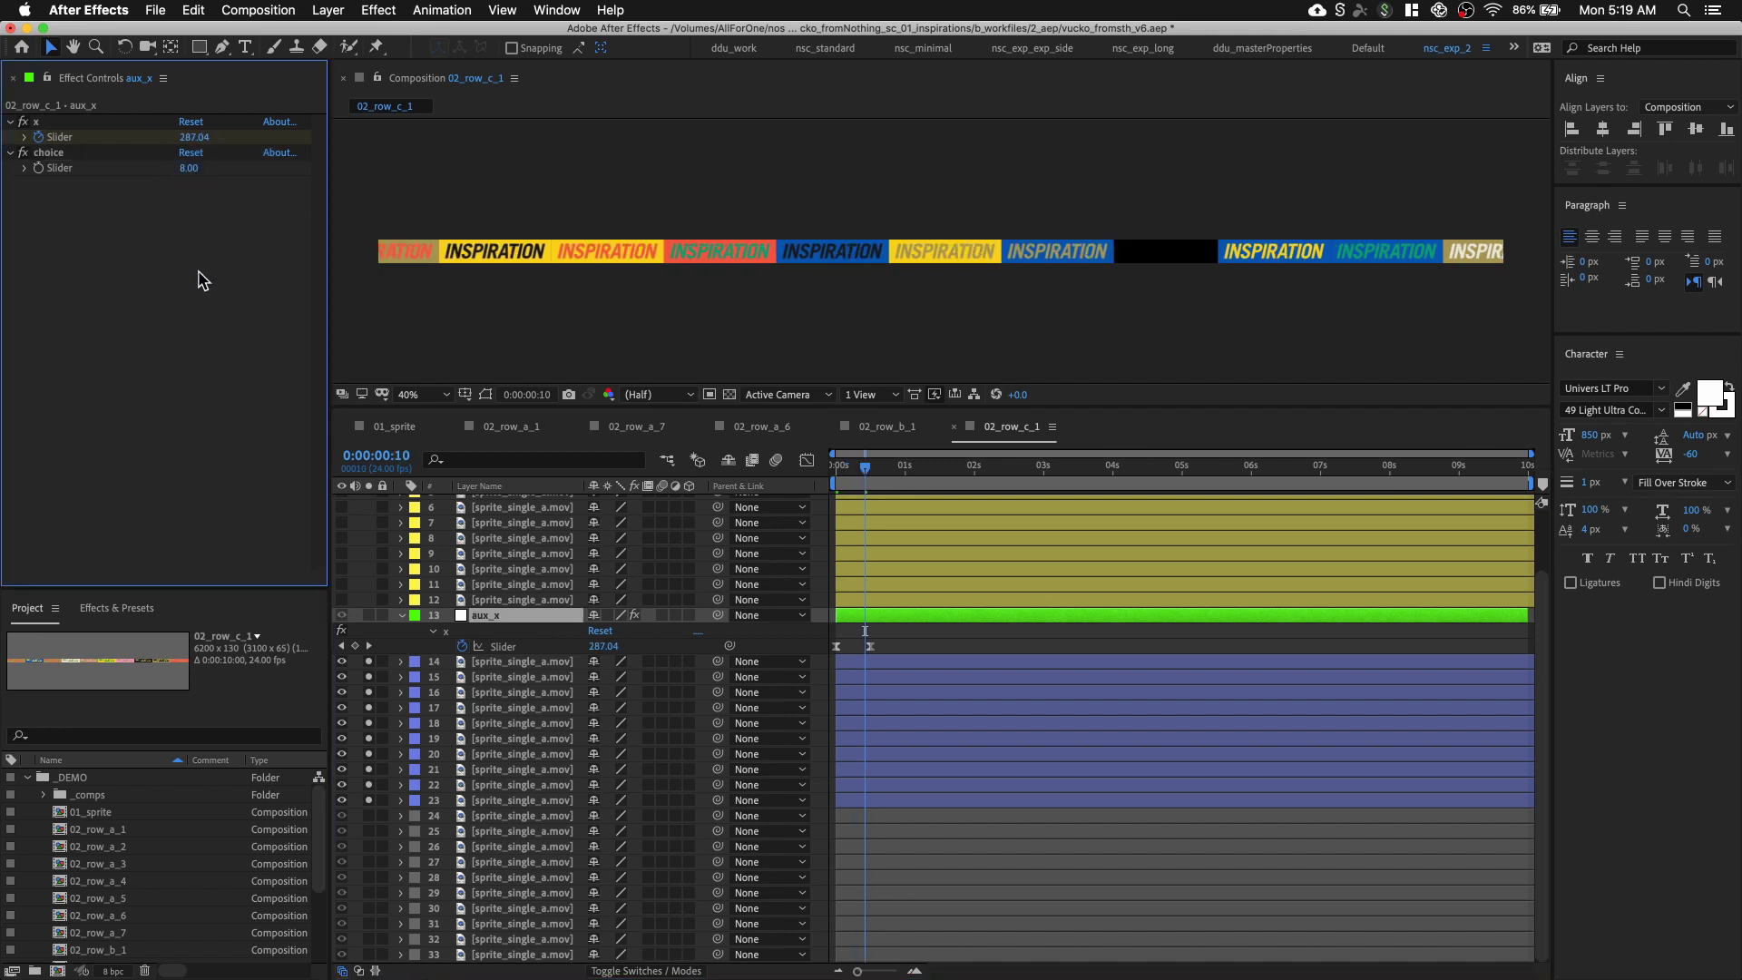
pyautogui.click(842, 478)
pyautogui.press('space')
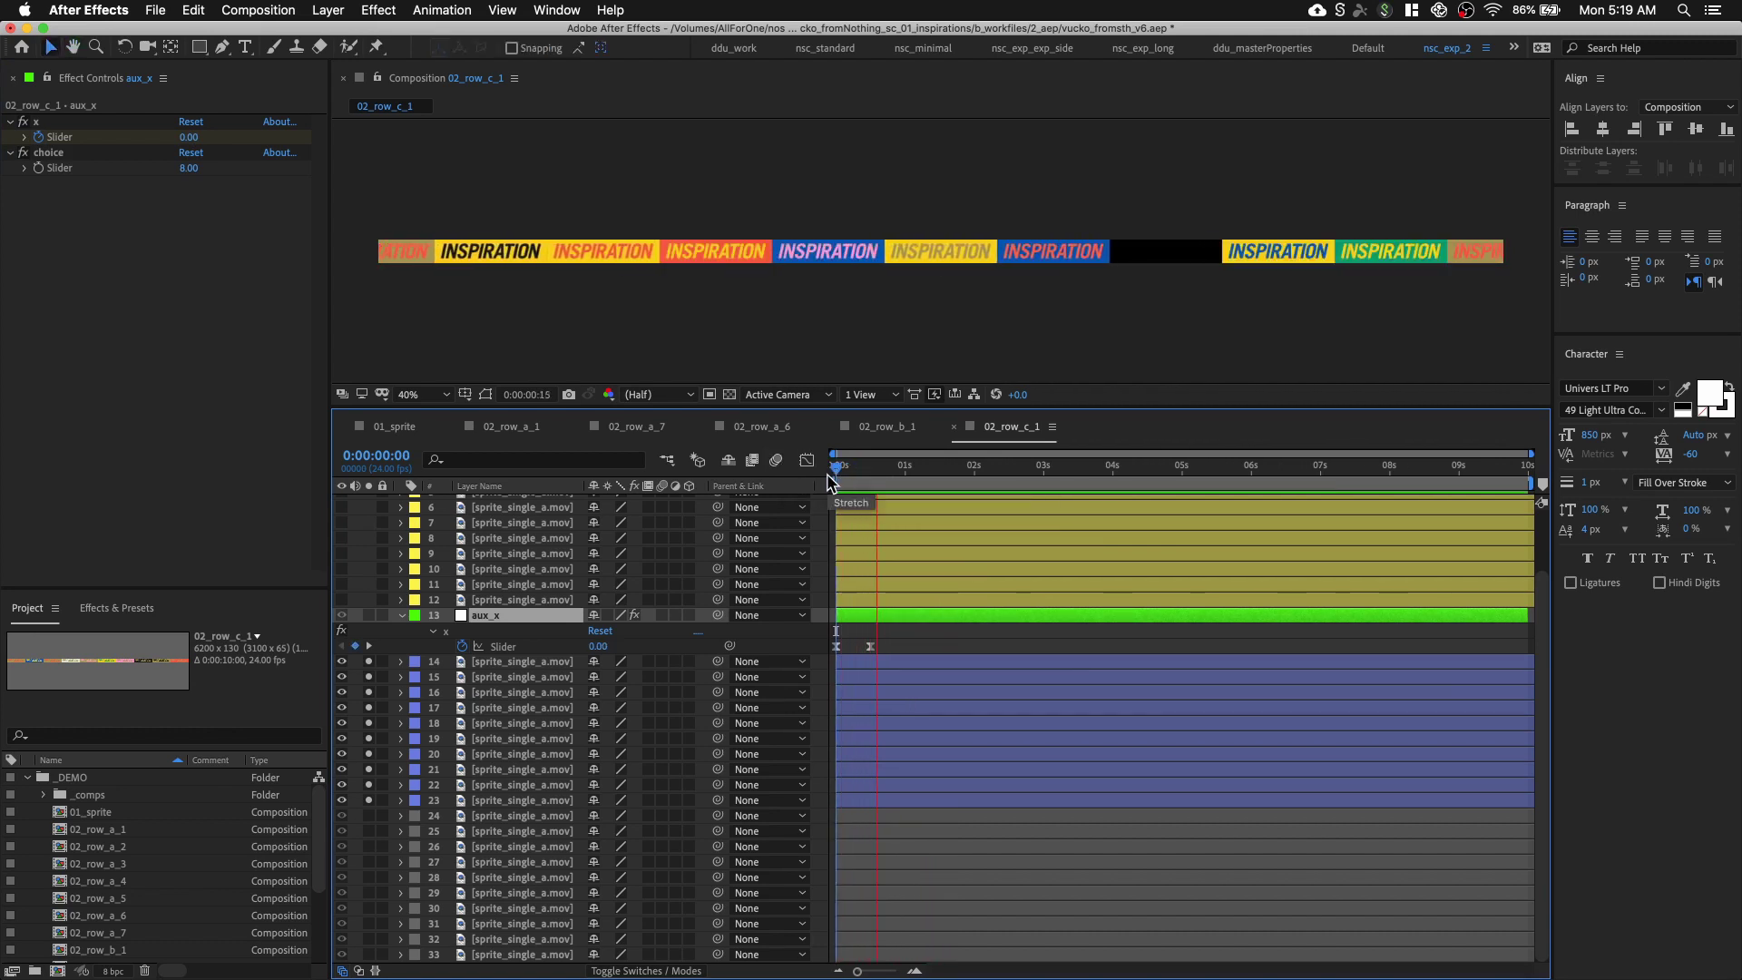
# Set aux_x's choice slider to 4 and play the split from the first frame to 0:00:01:06
pyautogui.click(840, 479)
pyautogui.press('pageup')
pyautogui.click(189, 167)
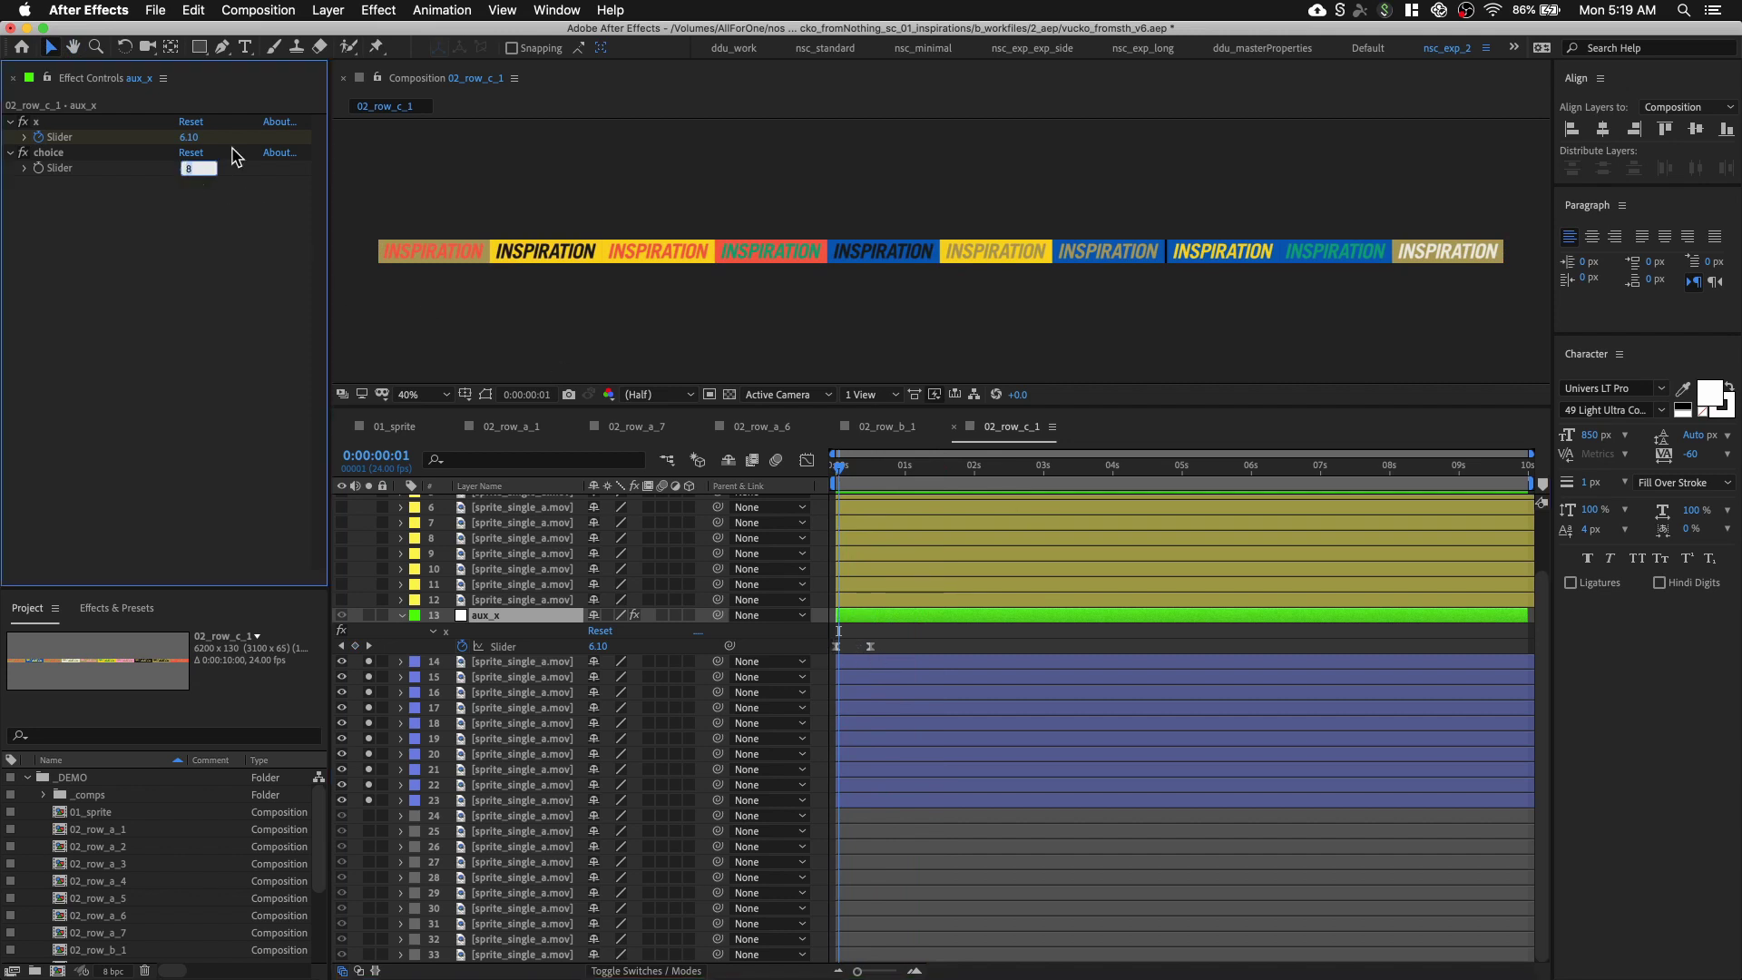
pyautogui.write('6')
pyautogui.press('BackSpace')
pyautogui.write('4')
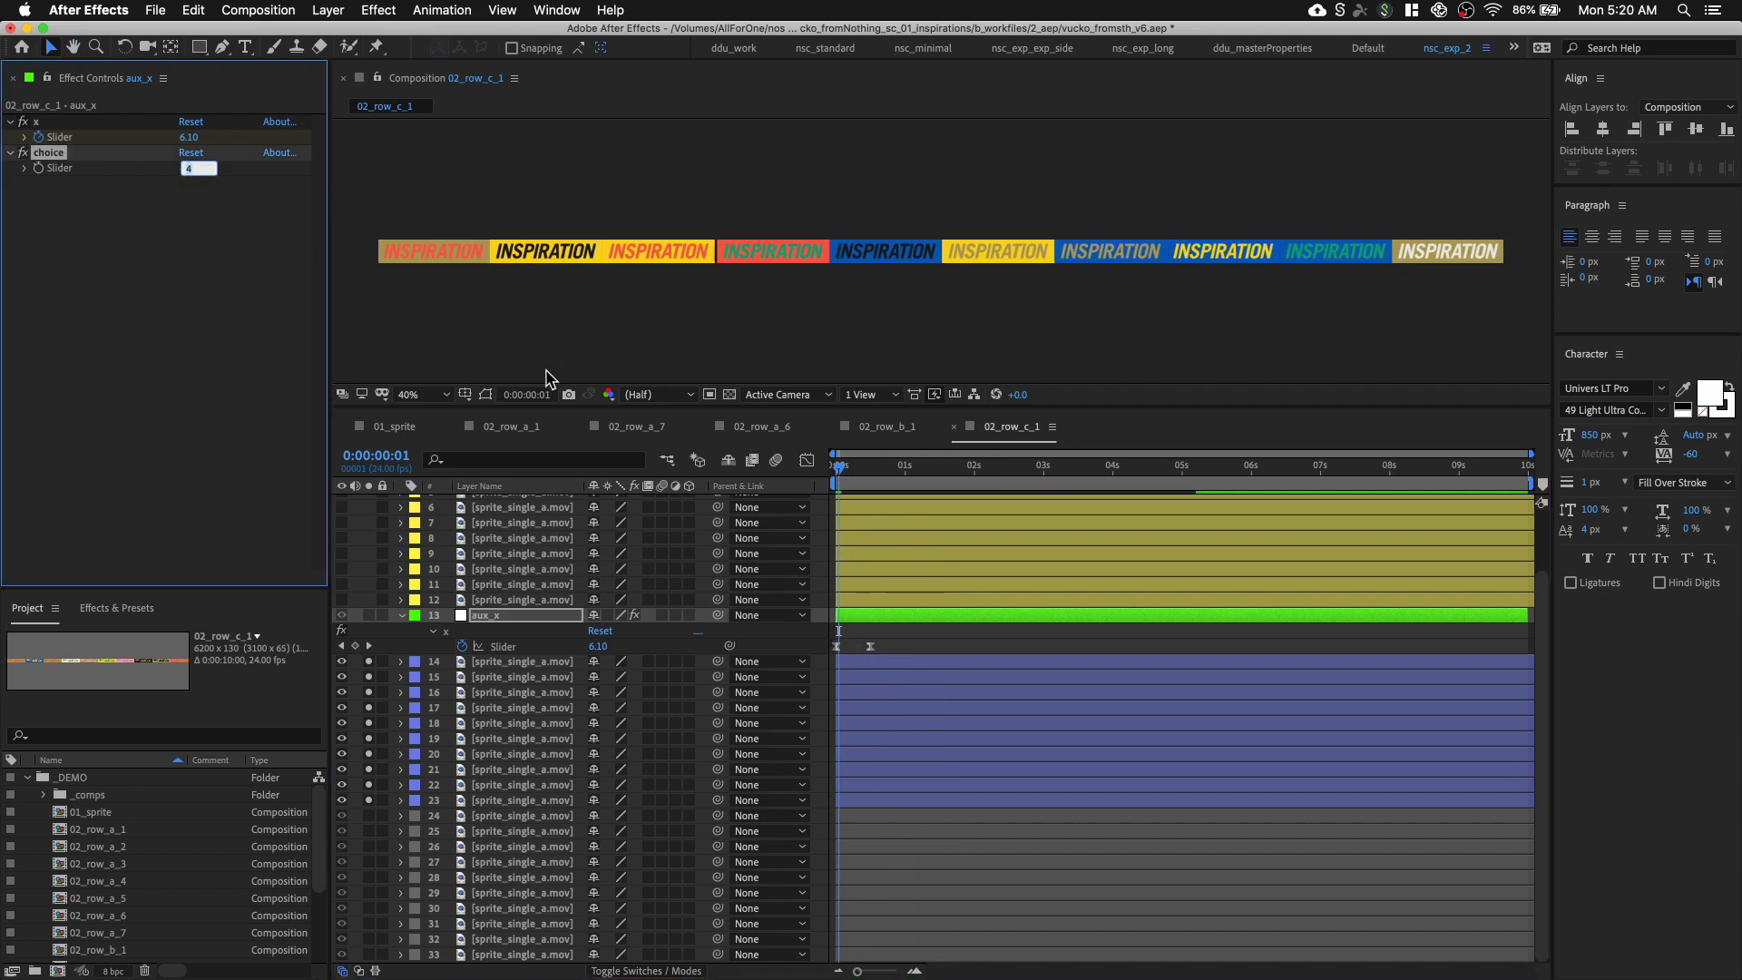
pyautogui.moveTo(839, 468); pyautogui.dragTo(812, 479)
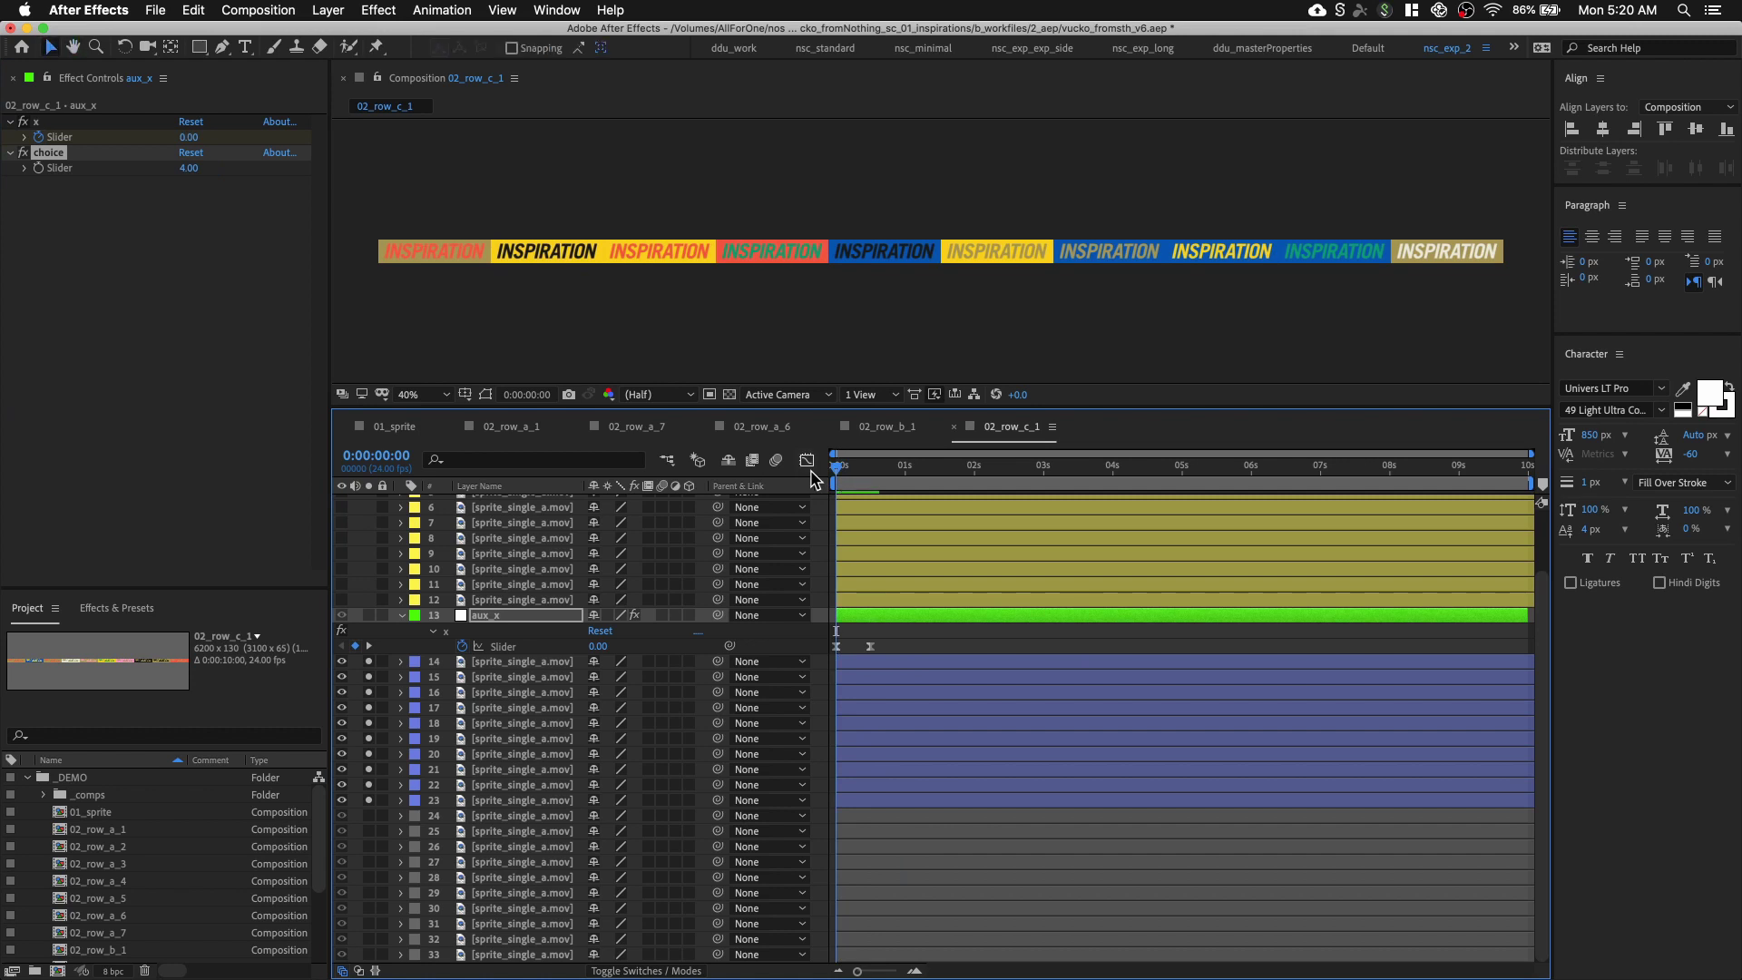
pyautogui.press('space')
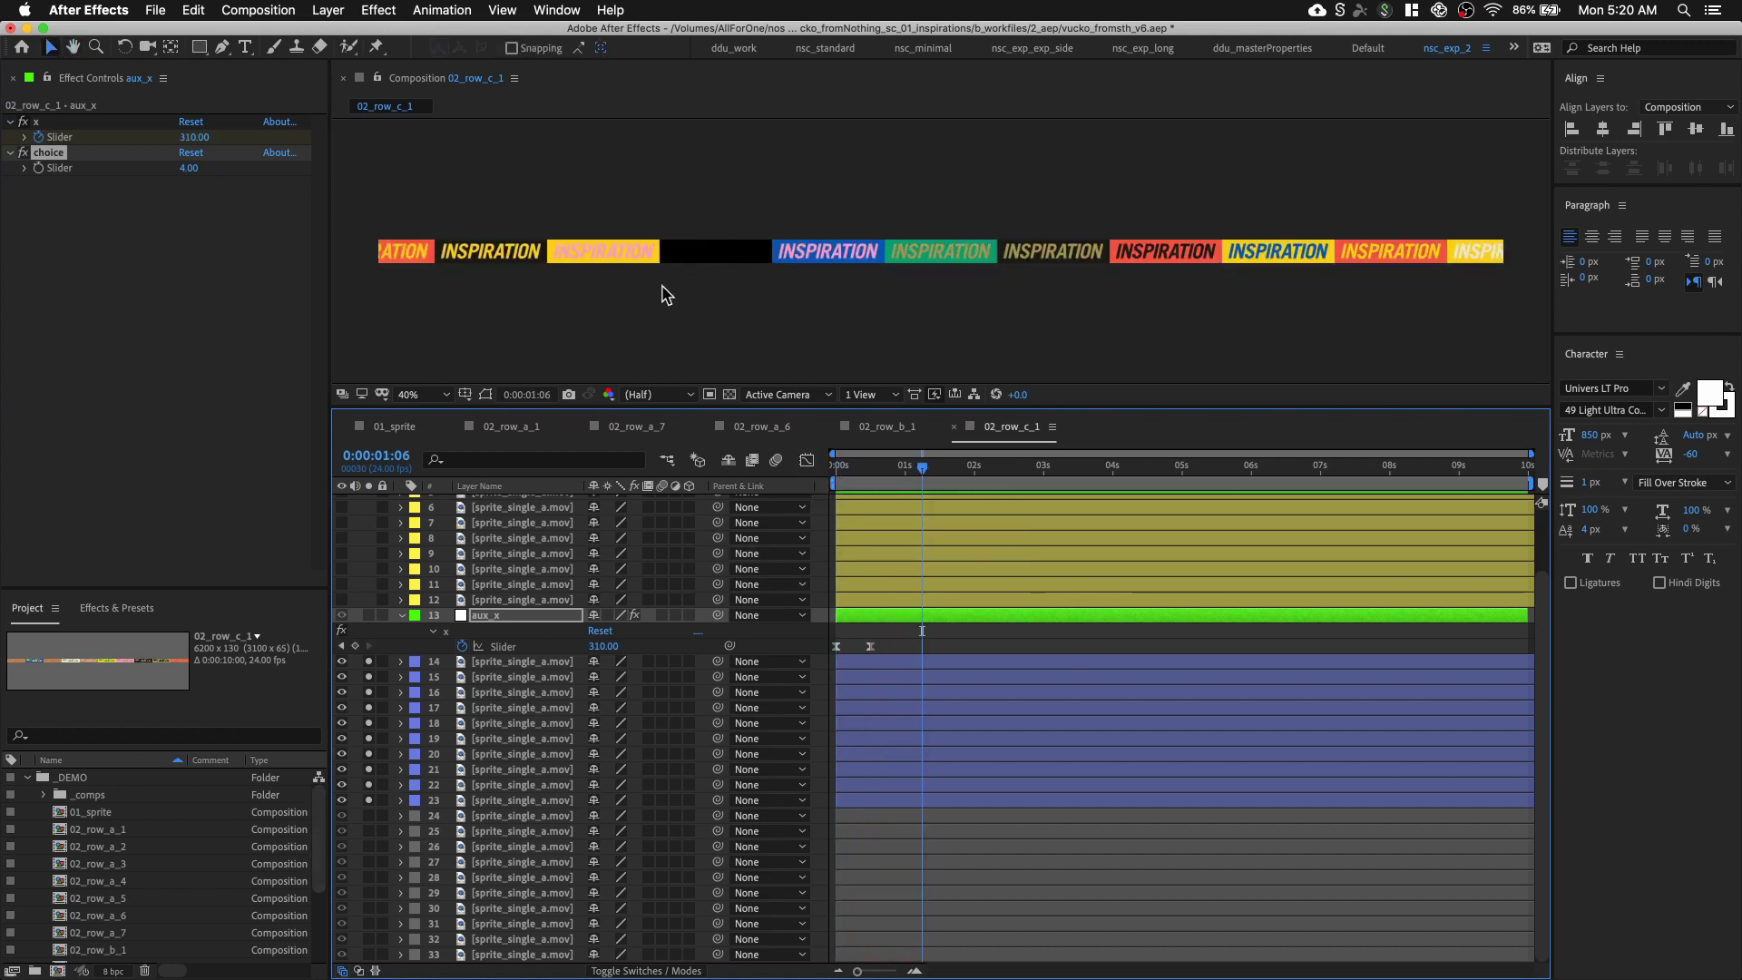
# Solo sprite layers 24 to 33 as well and select them all
pyautogui.moveTo(368, 815); pyautogui.dragTo(378, 951)
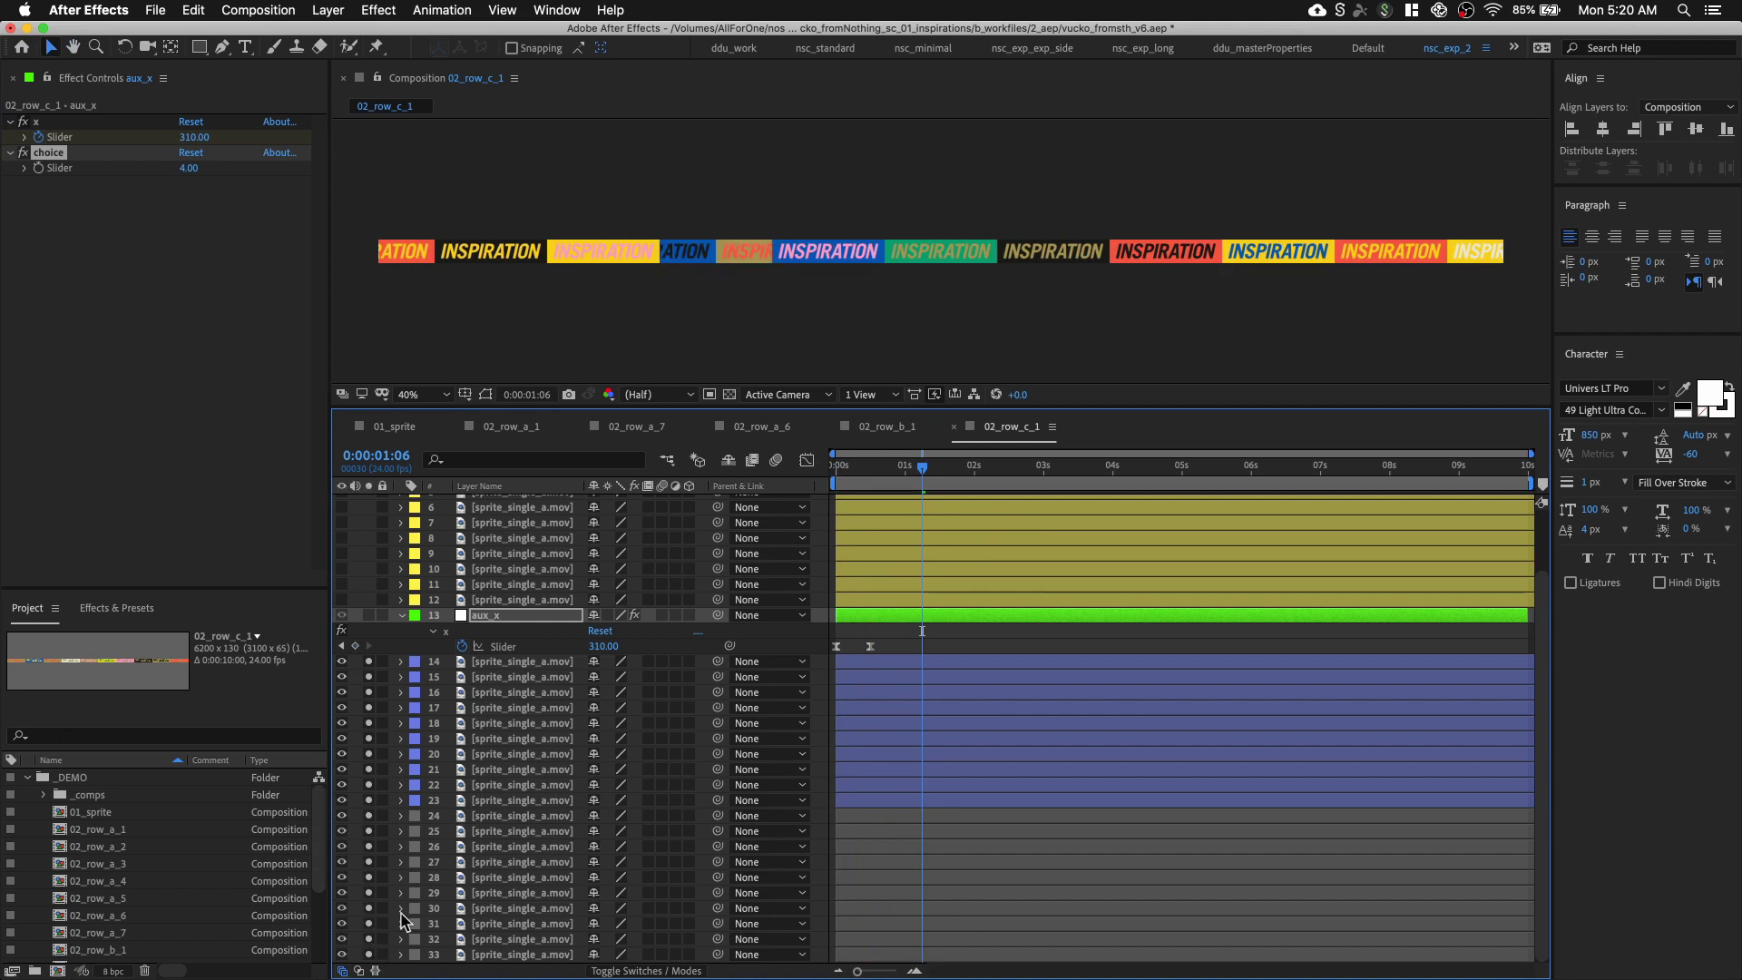
pyautogui.click(523, 954)
pyautogui.keyDown('shift'); pyautogui.click(519, 822); pyautogui.keyUp('shift')
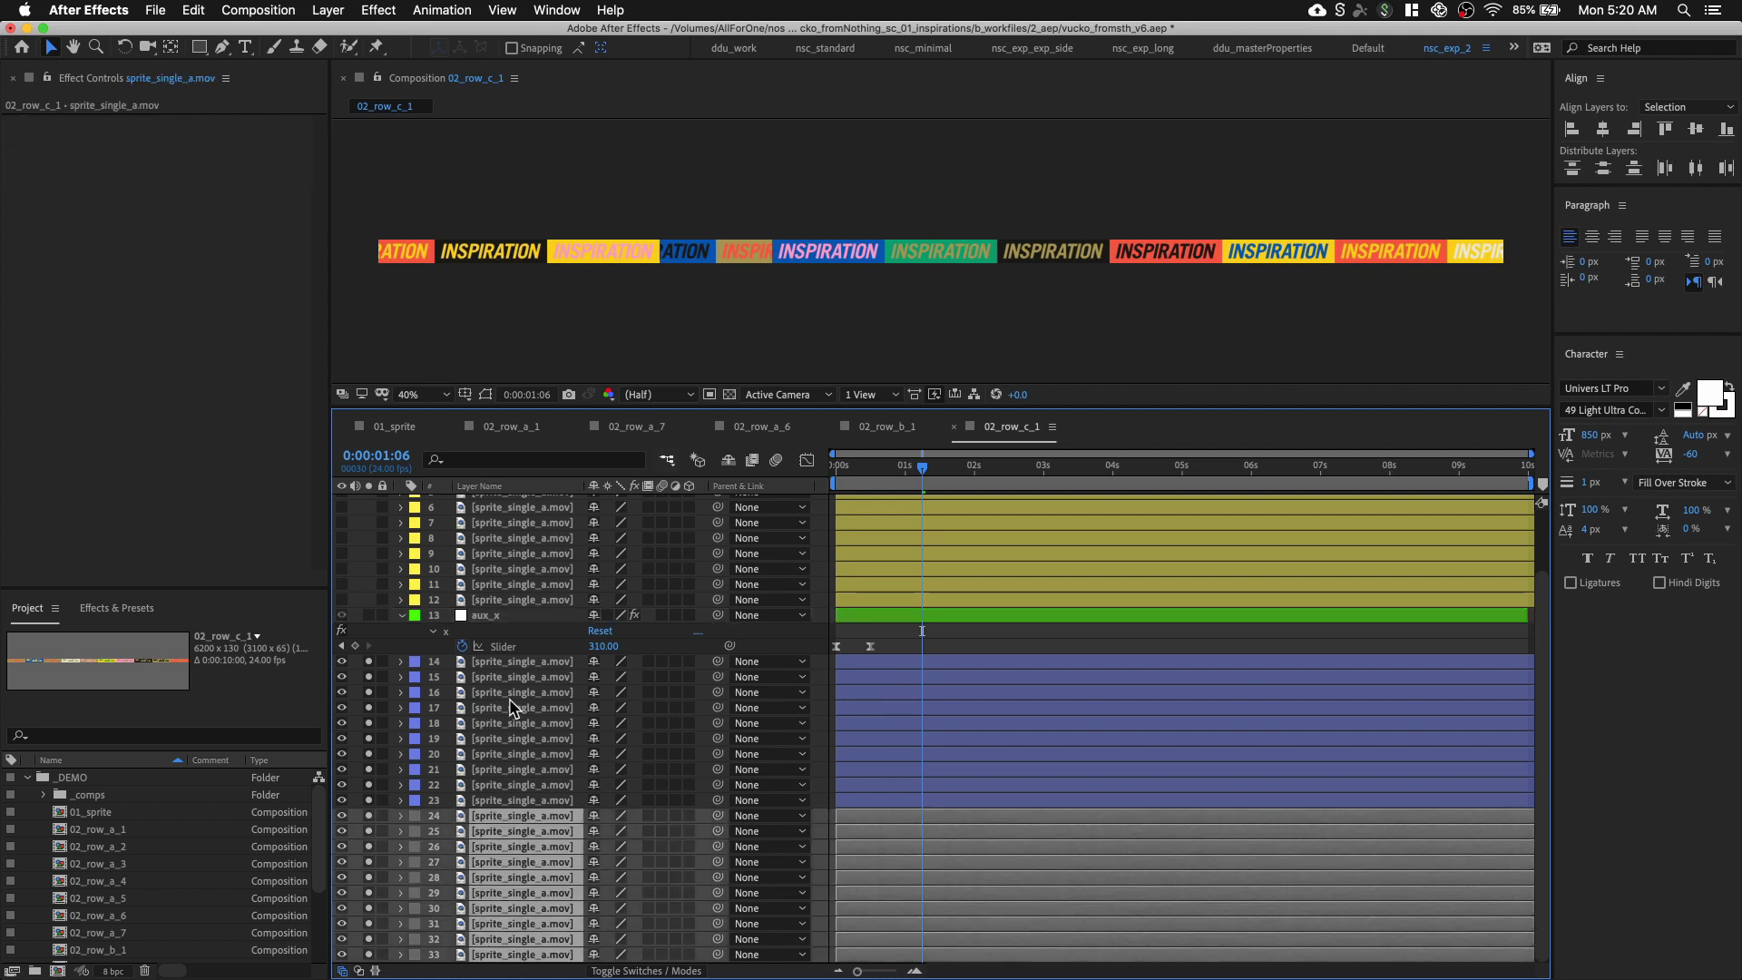
pyautogui.scroll(3, 515, 708)
pyautogui.keyDown('super'); pyautogui.click(524, 676); pyautogui.keyUp('super')
pyautogui.keyDown('super'); pyautogui.click(532, 660); pyautogui.keyUp('super')
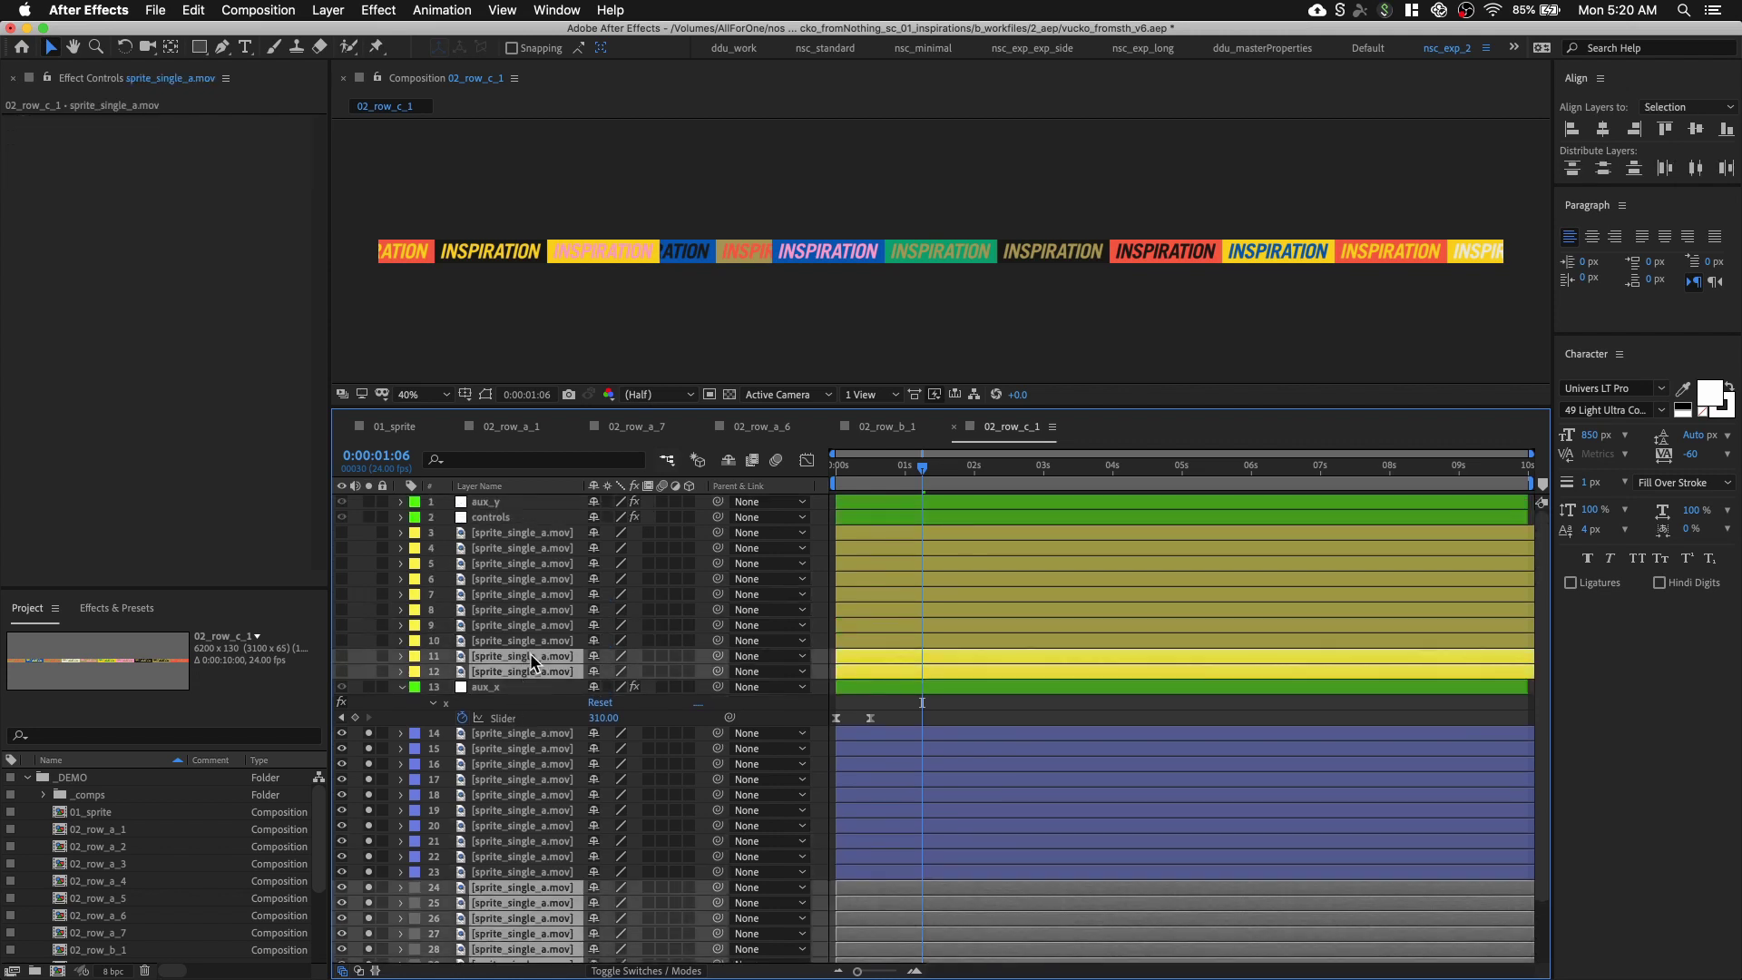
pyautogui.keyDown('shift'); pyautogui.click(551, 537); pyautogui.keyUp('shift')
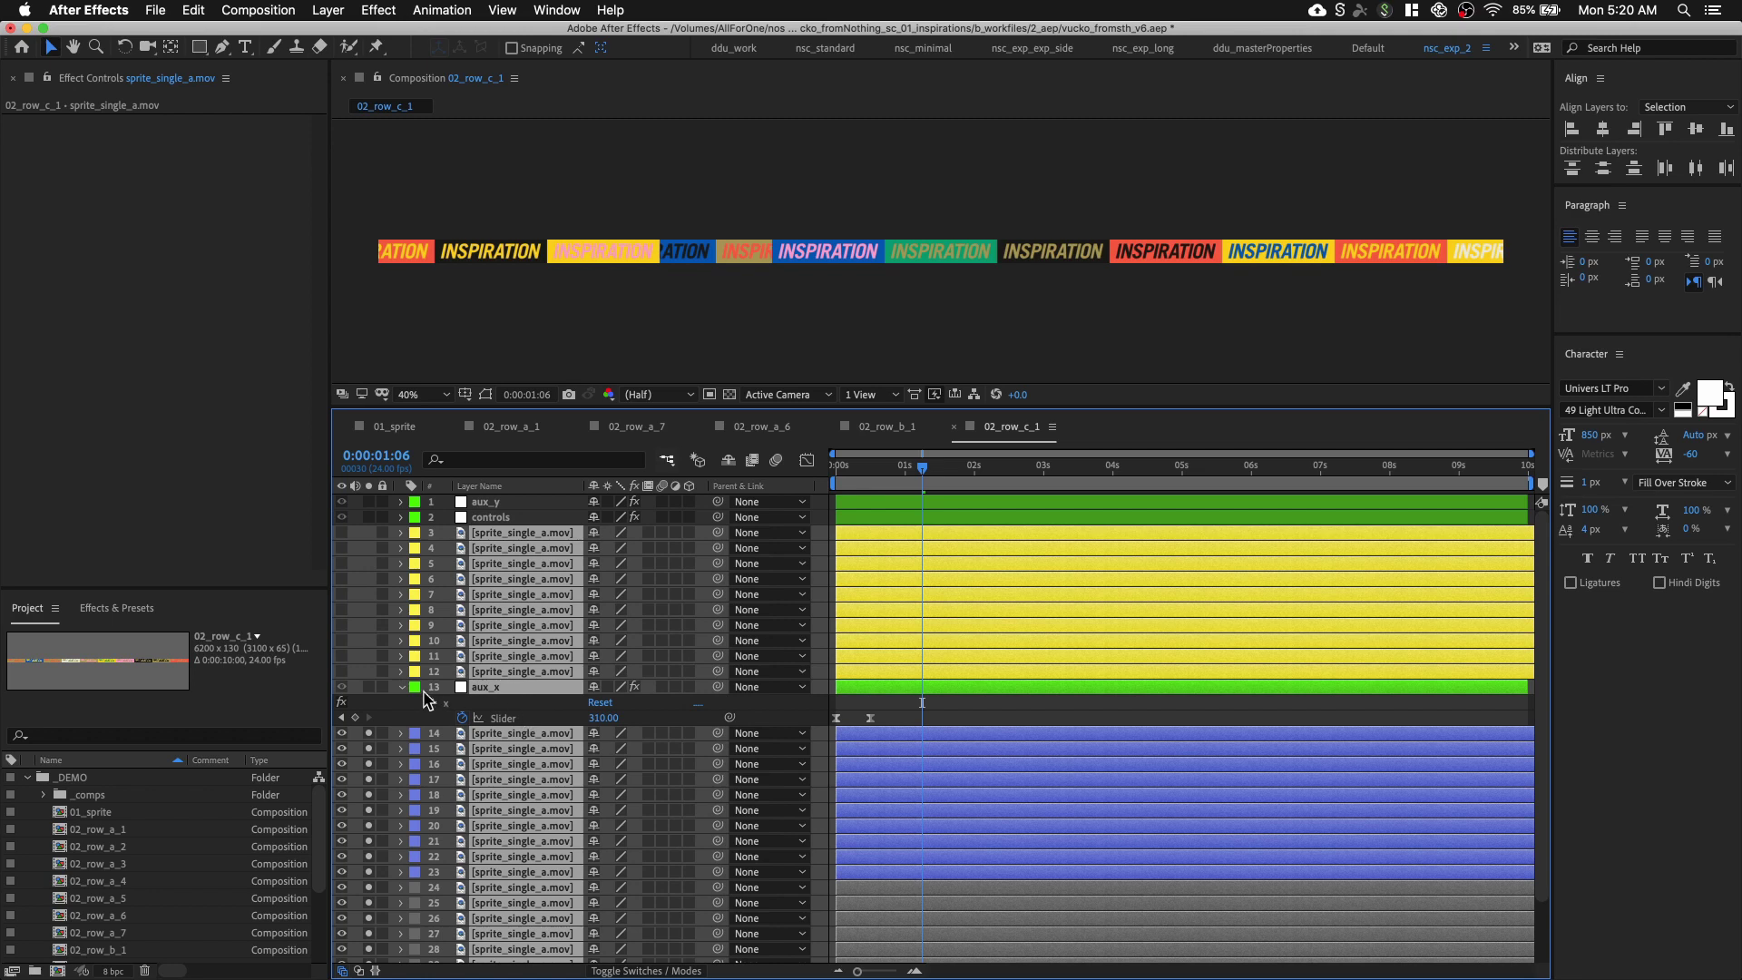
# Collapse the aux_x layer's properties and select only the first yellow sprite layer, layer 3
pyautogui.click(400, 688)
pyautogui.keyDown('super'); pyautogui.click(492, 688); pyautogui.keyUp('super')
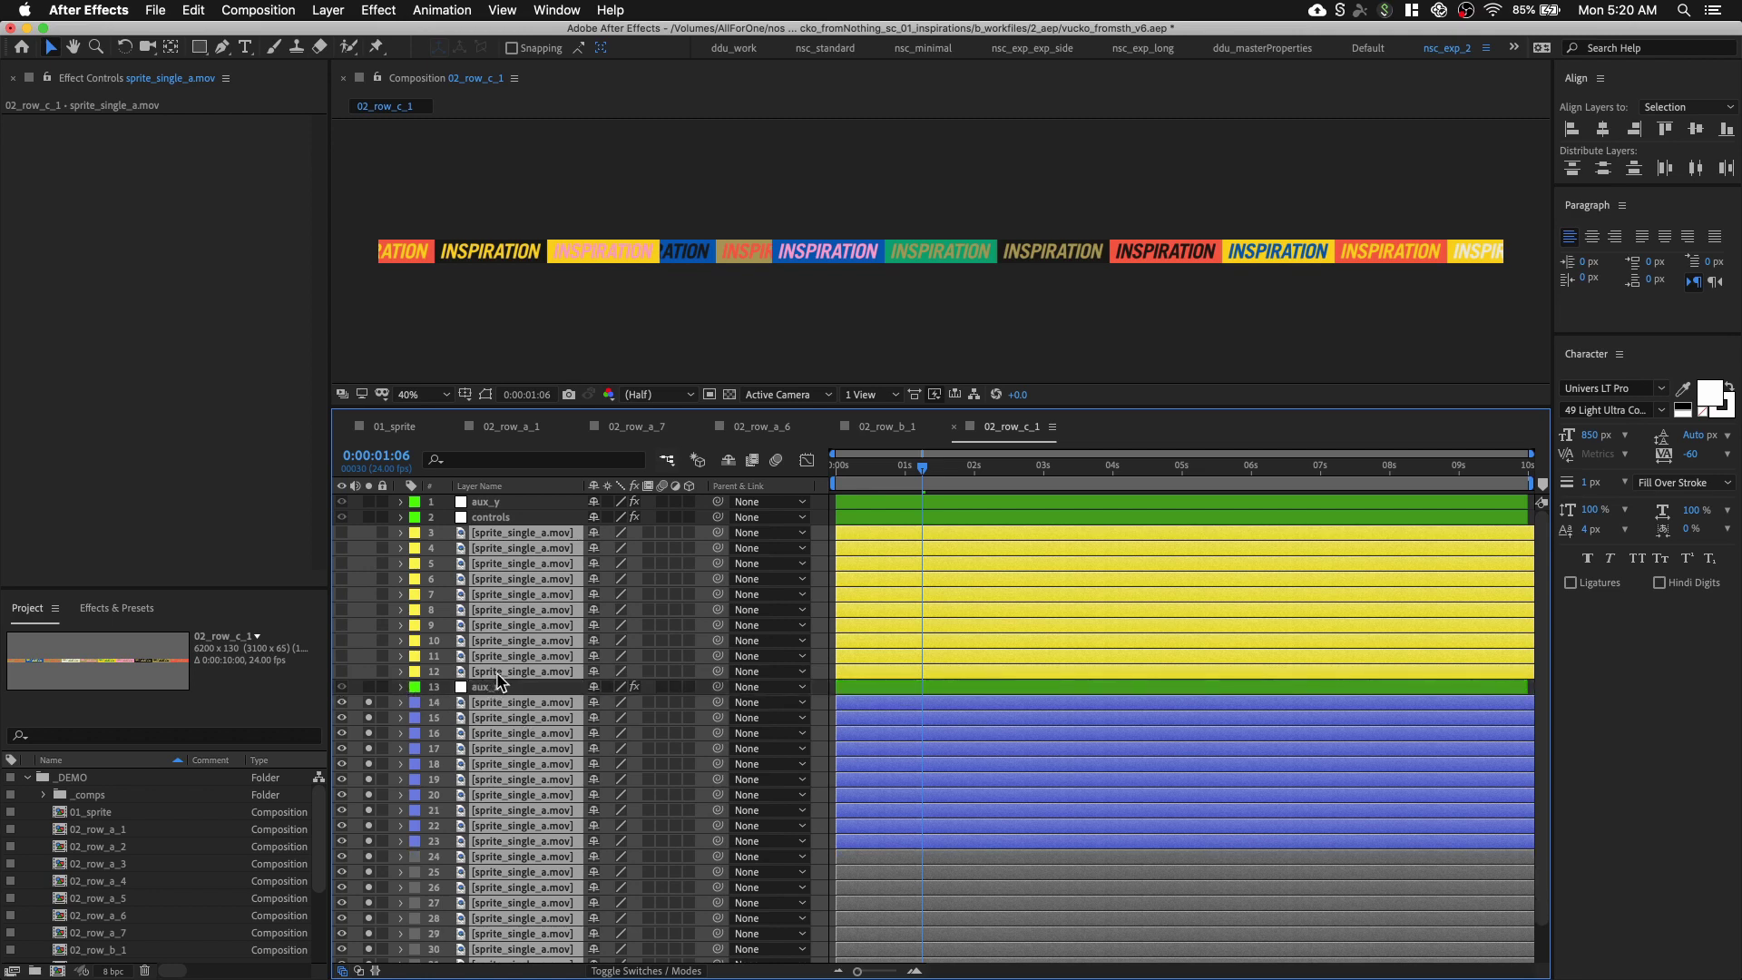
pyautogui.keyDown('super'); pyautogui.click(499, 672); pyautogui.keyUp('super')
pyautogui.click(497, 689)
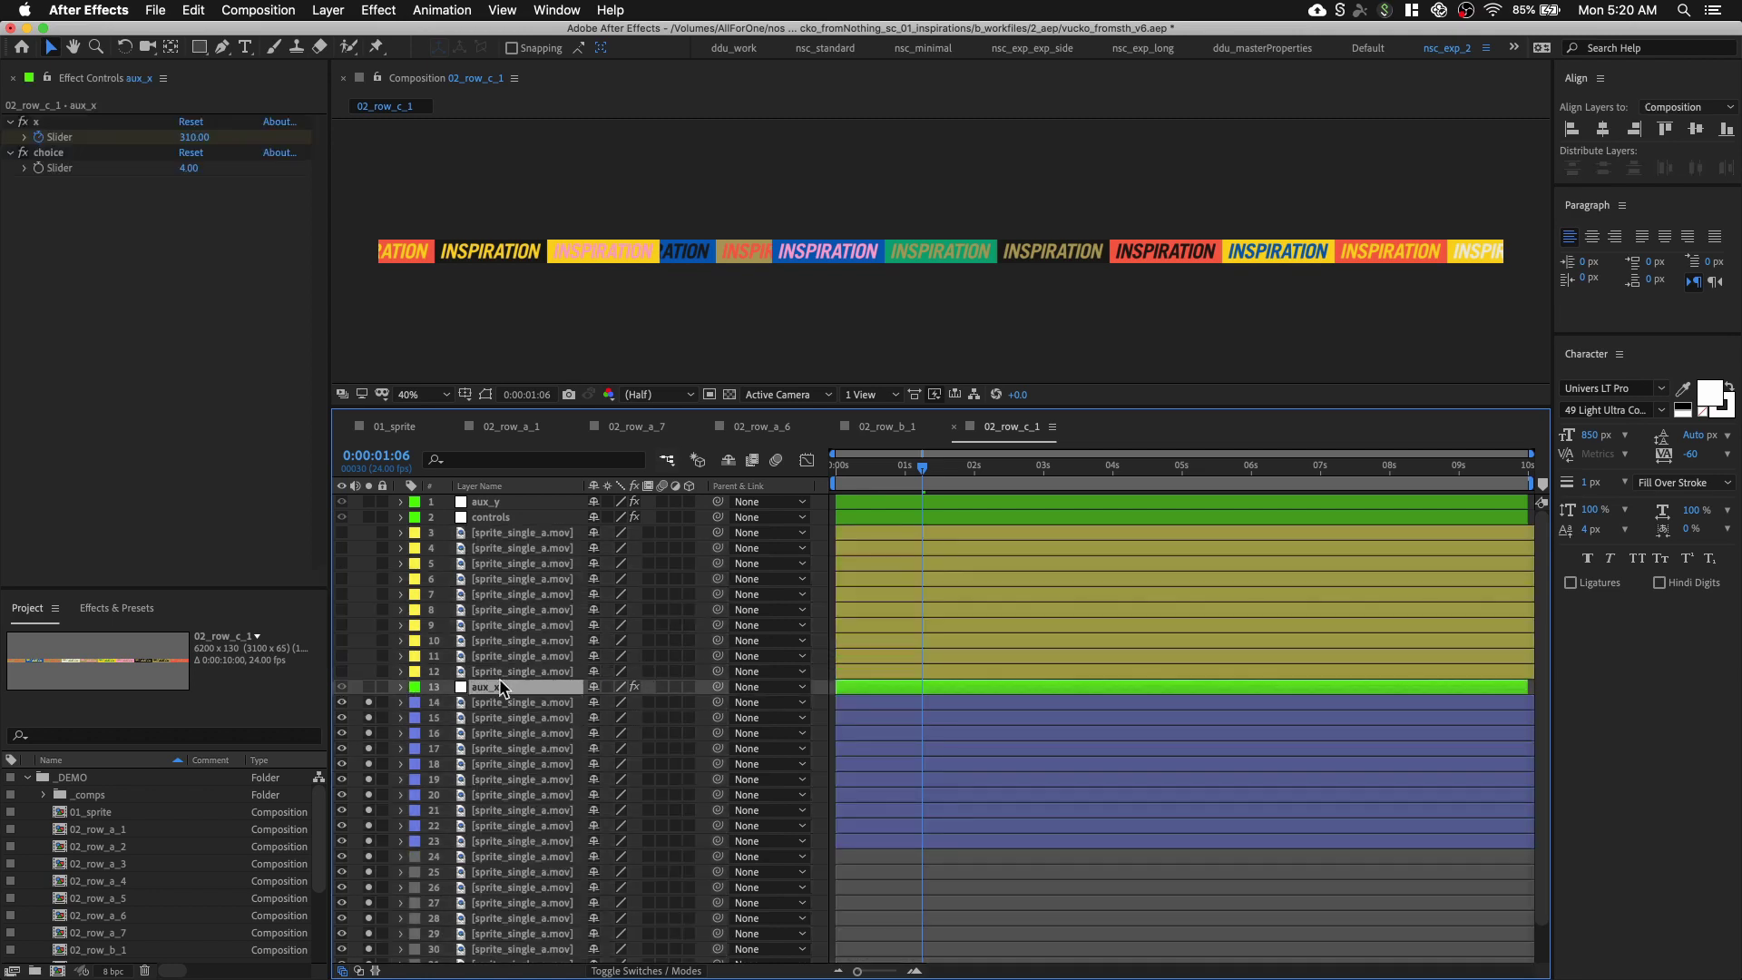
pyautogui.click(516, 534)
pyautogui.scroll(-3, 520, 764)
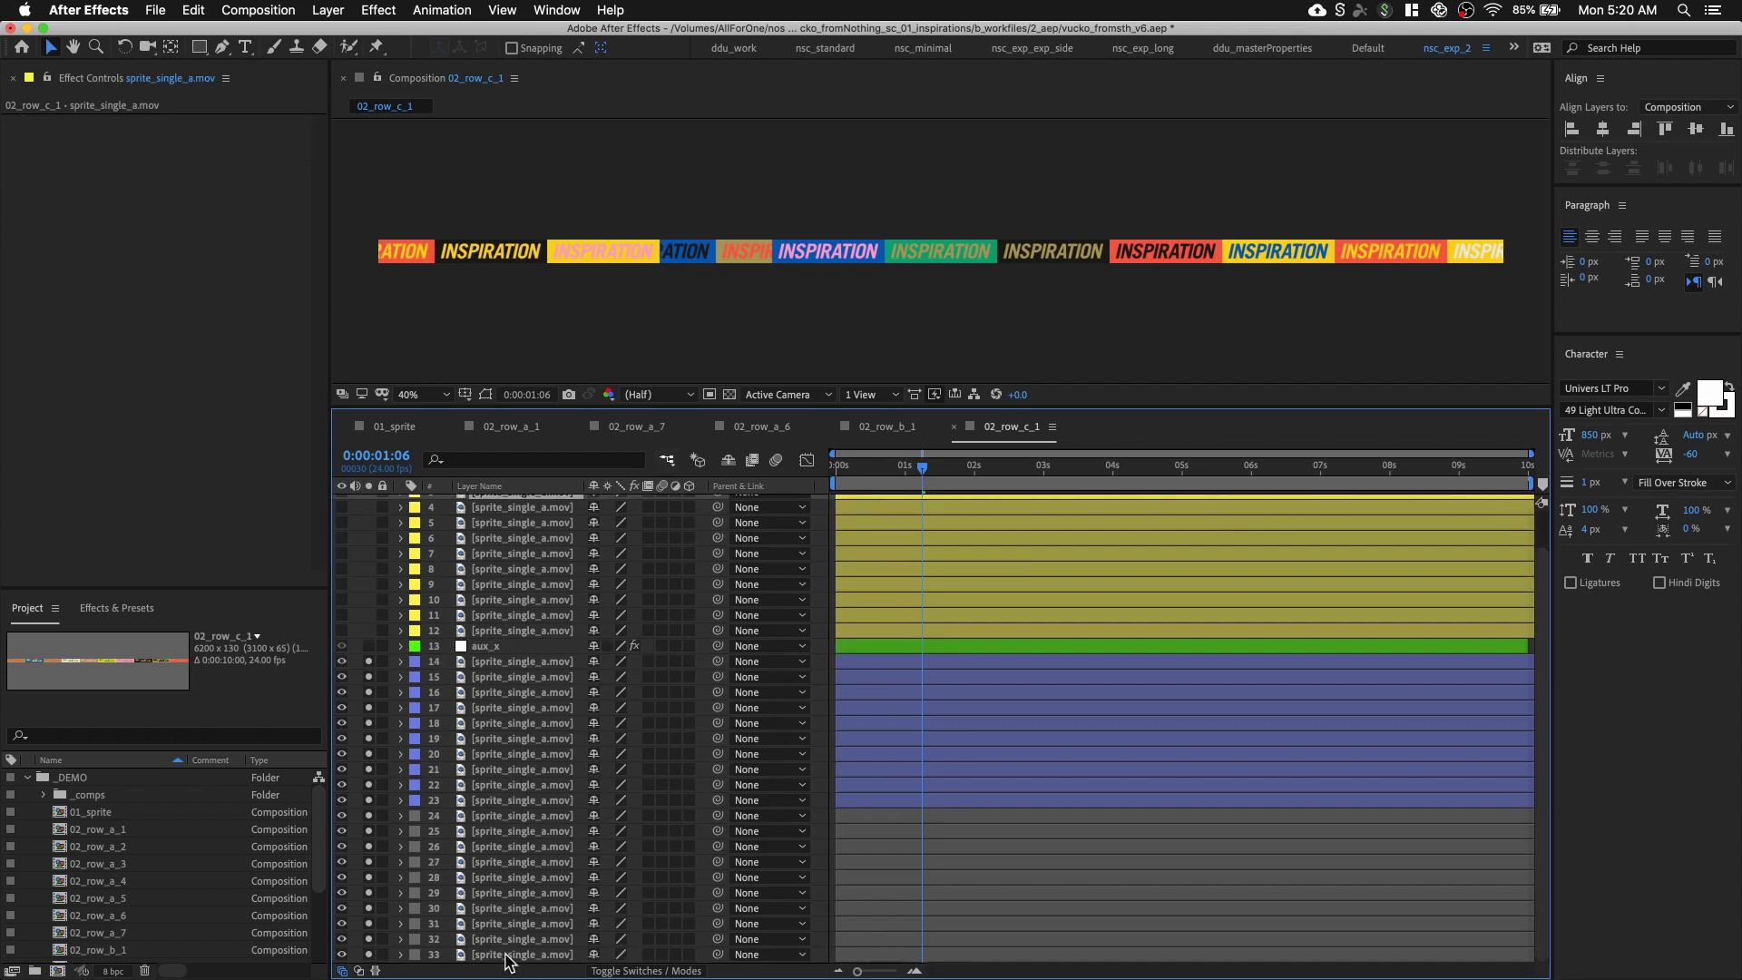
# Select all layers except aux_x and the blue sprite layers 14 to 23
pyautogui.press('super+a')
pyautogui.keyDown('super'); pyautogui.click(502, 650); pyautogui.keyUp('super')
pyautogui.keyDown('super'); pyautogui.click(502, 664); pyautogui.keyUp('super')
pyautogui.keyDown('super'); pyautogui.click(503, 678); pyautogui.keyUp('super')
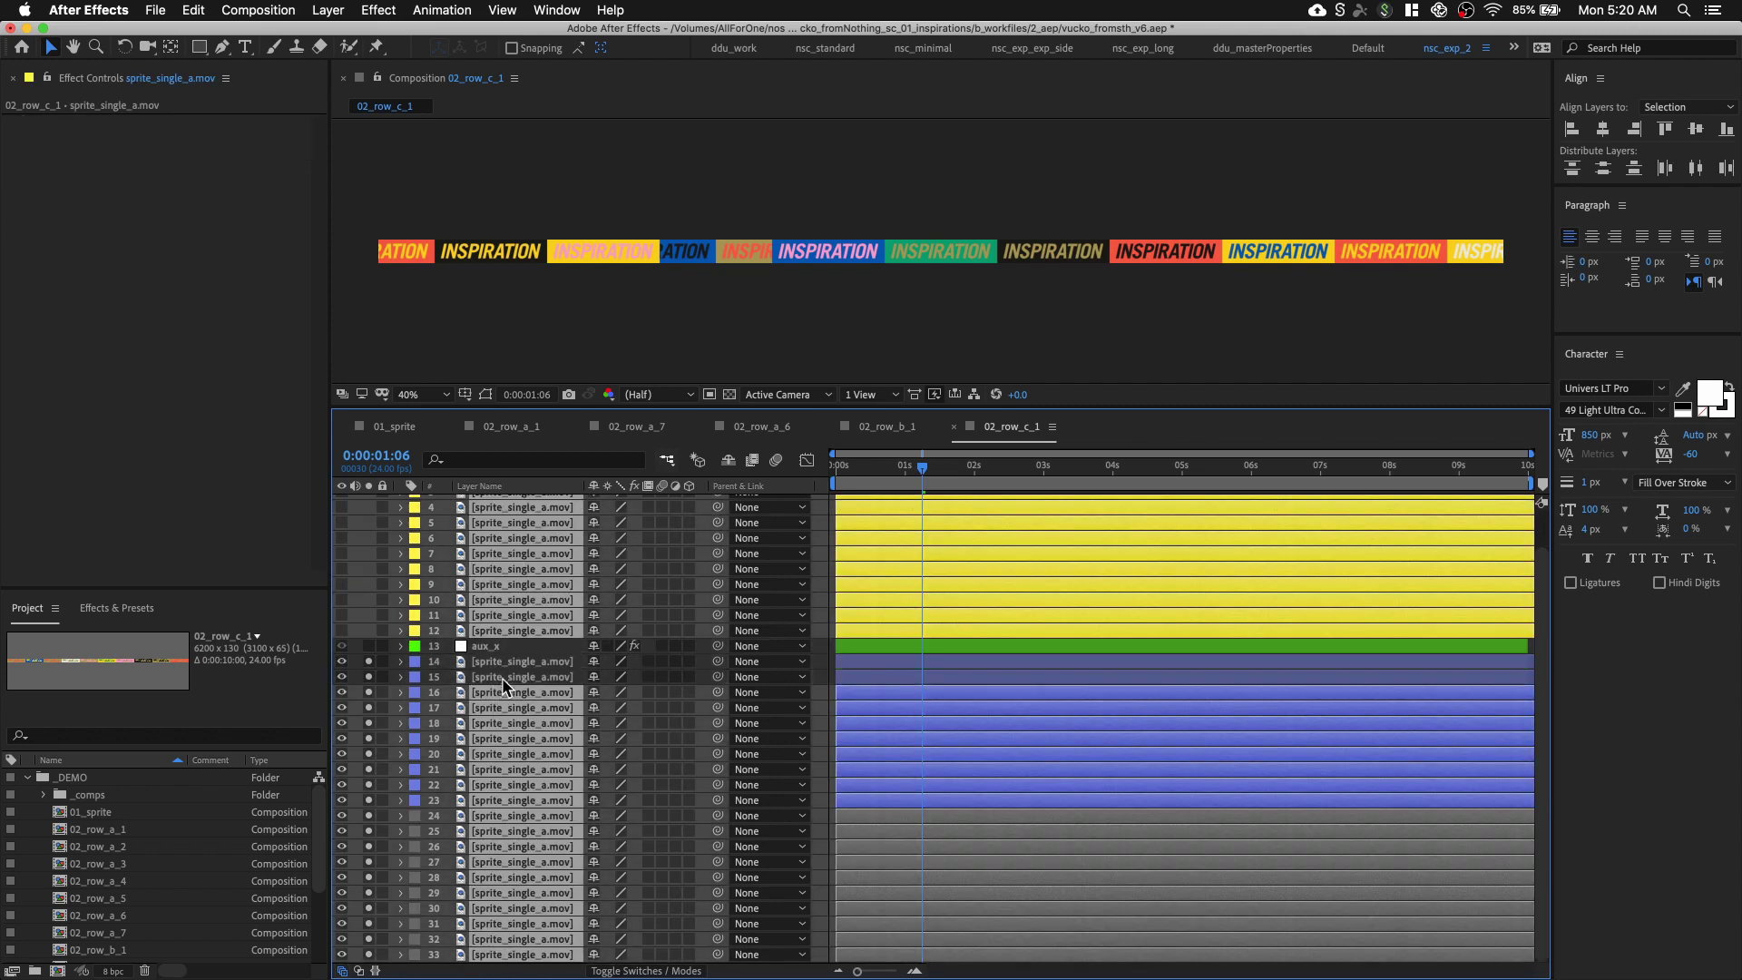
pyautogui.keyDown('super'); pyautogui.click(499, 692); pyautogui.keyUp('super')
pyautogui.keyDown('super'); pyautogui.click(498, 708); pyautogui.keyUp('super')
pyautogui.keyDown('super'); pyautogui.click(497, 723); pyautogui.keyUp('super')
pyautogui.keyDown('super'); pyautogui.click(496, 739); pyautogui.keyUp('super')
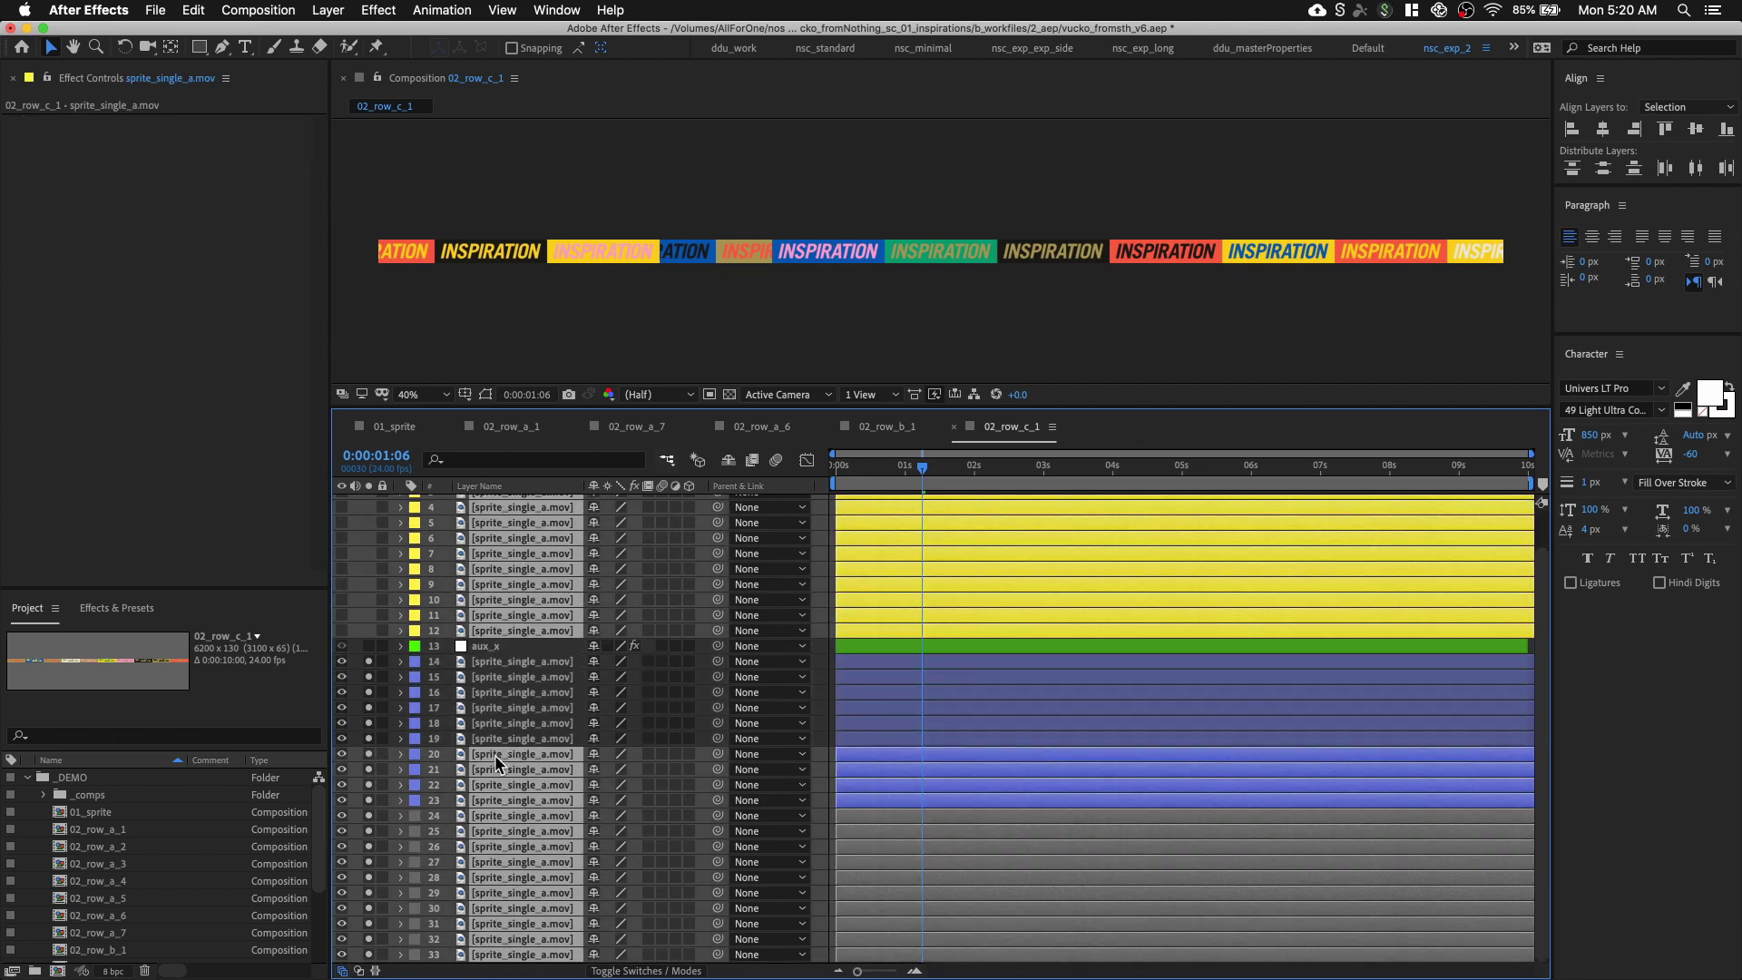
pyautogui.keyDown('super'); pyautogui.click(493, 755); pyautogui.keyUp('super')
pyautogui.keyDown('super'); pyautogui.click(489, 798); pyautogui.keyUp('super')
pyautogui.keyDown('super'); pyautogui.click(496, 785); pyautogui.keyUp('super')
pyautogui.keyDown('super'); pyautogui.click(498, 770); pyautogui.keyUp('super')
# Examine the tile edges and seams of the INSPIRATION row up close, and fit the whole row back in view
pyautogui.press(',')
pyautogui.press('.')
pyautogui.press('.')
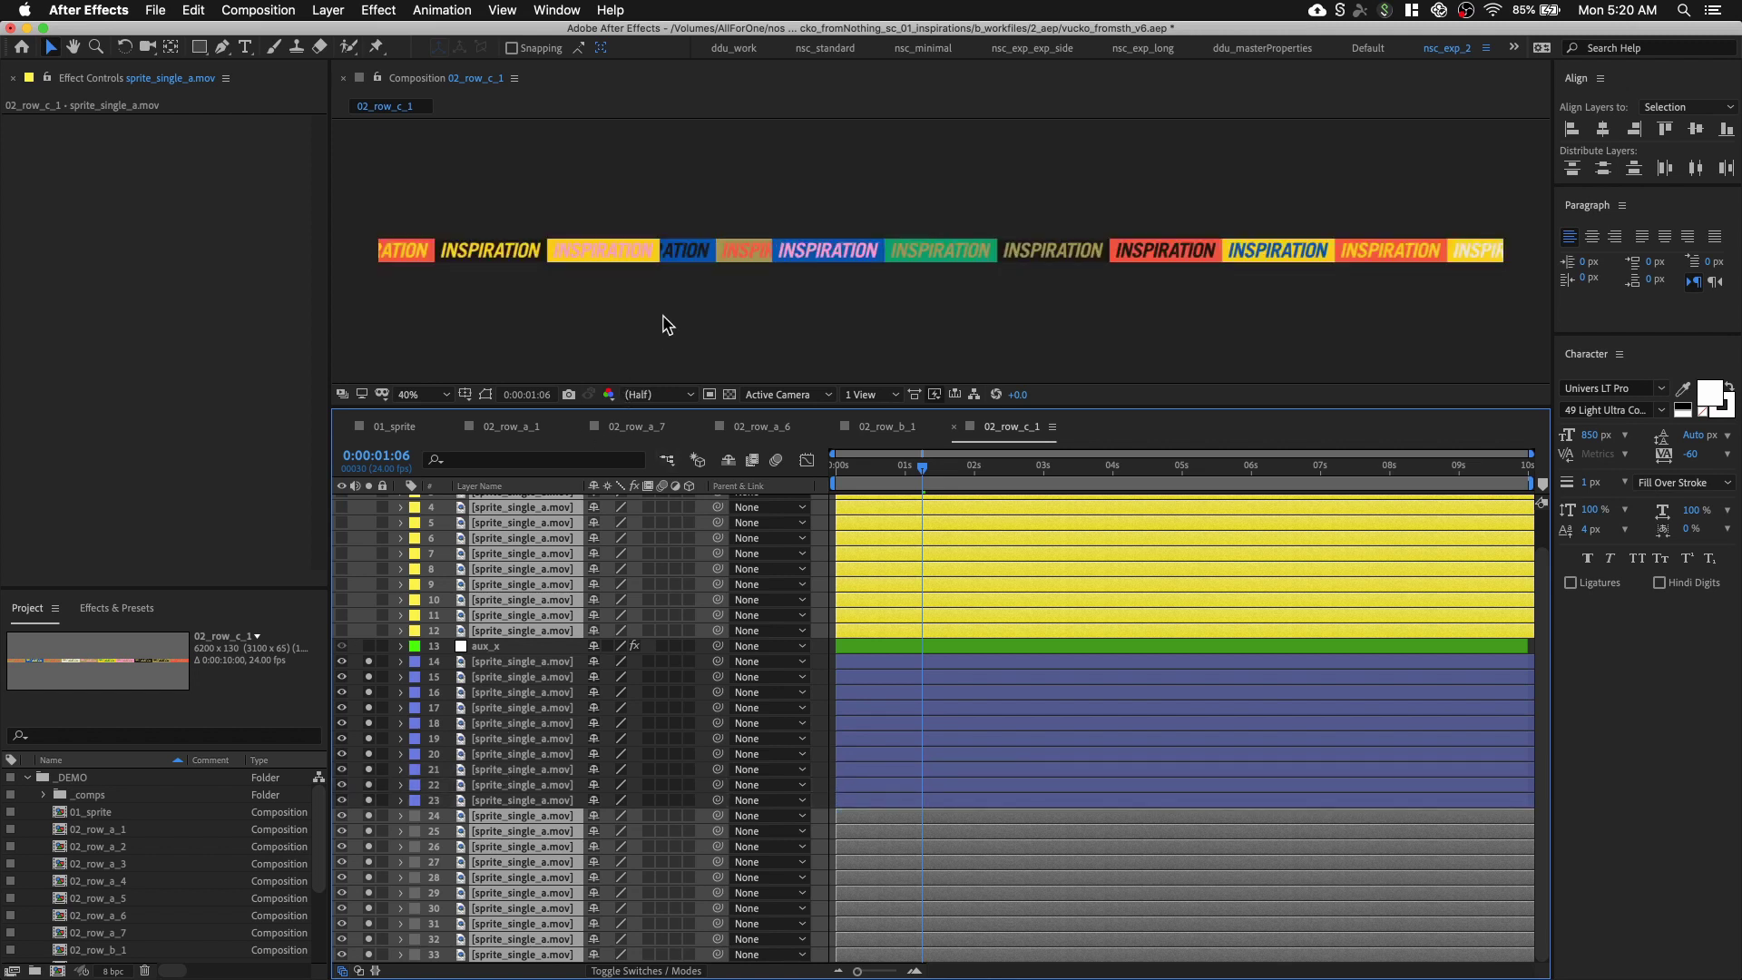
pyautogui.moveTo(618, 279); pyautogui.dragTo(933, 291)
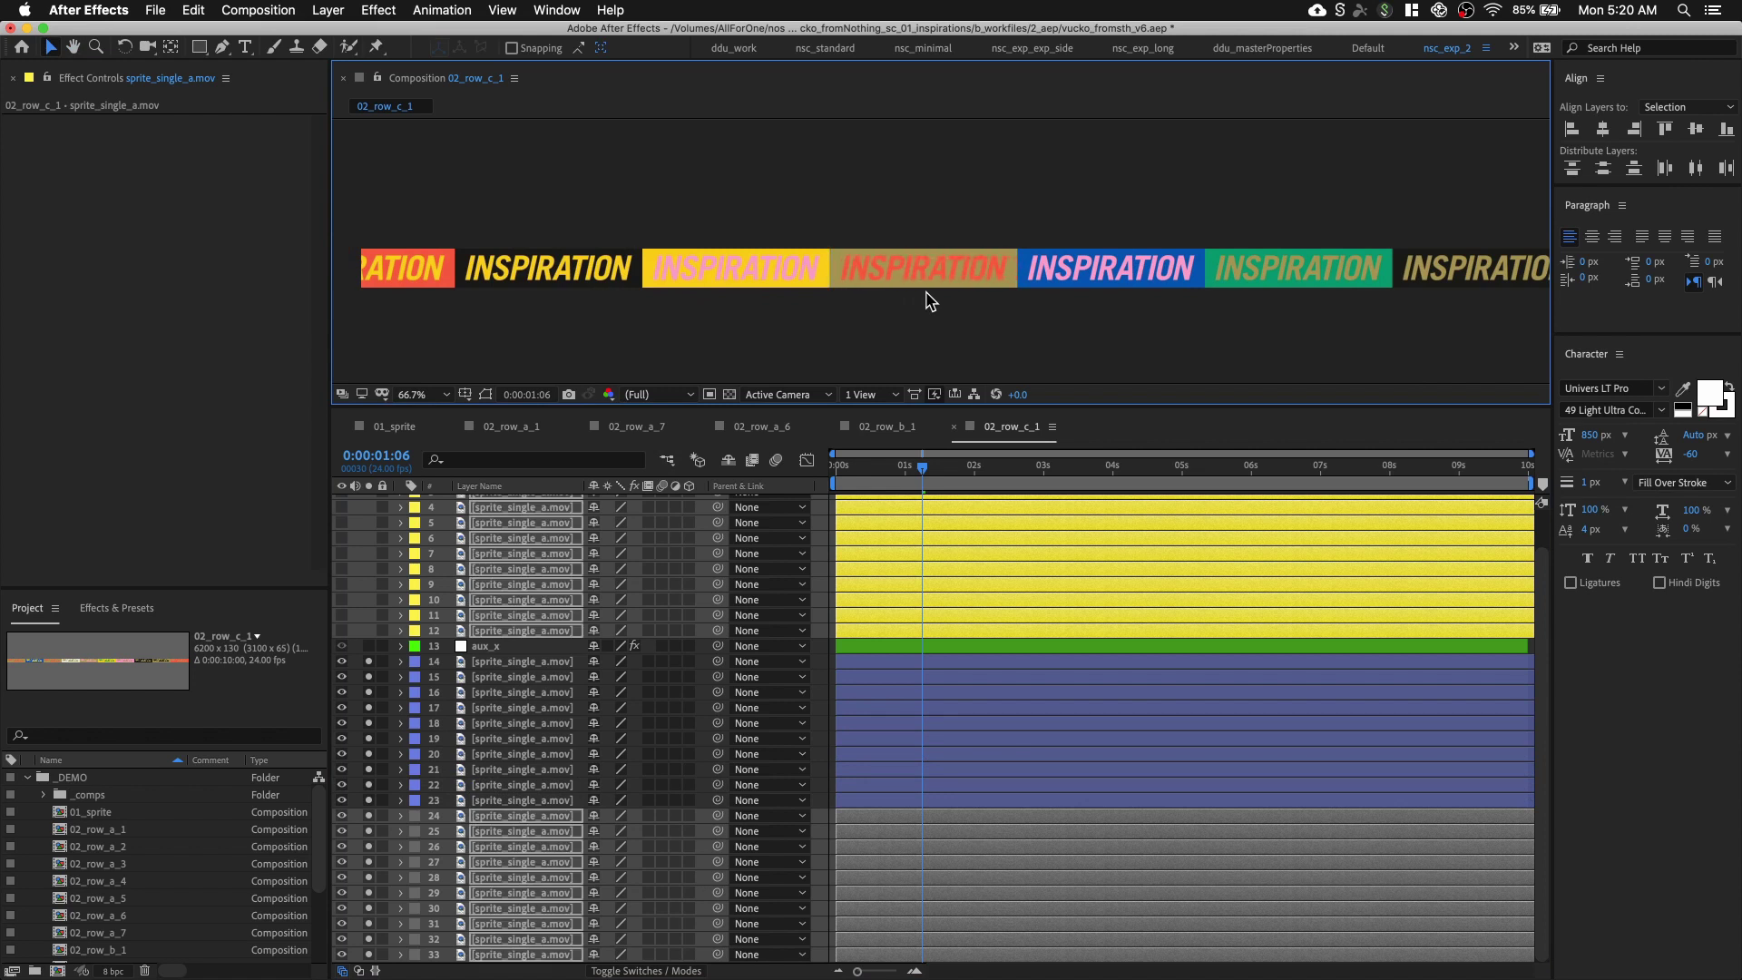
pyautogui.press('.')
pyautogui.press('.')
pyautogui.moveTo(847, 270); pyautogui.dragTo(937, 248)
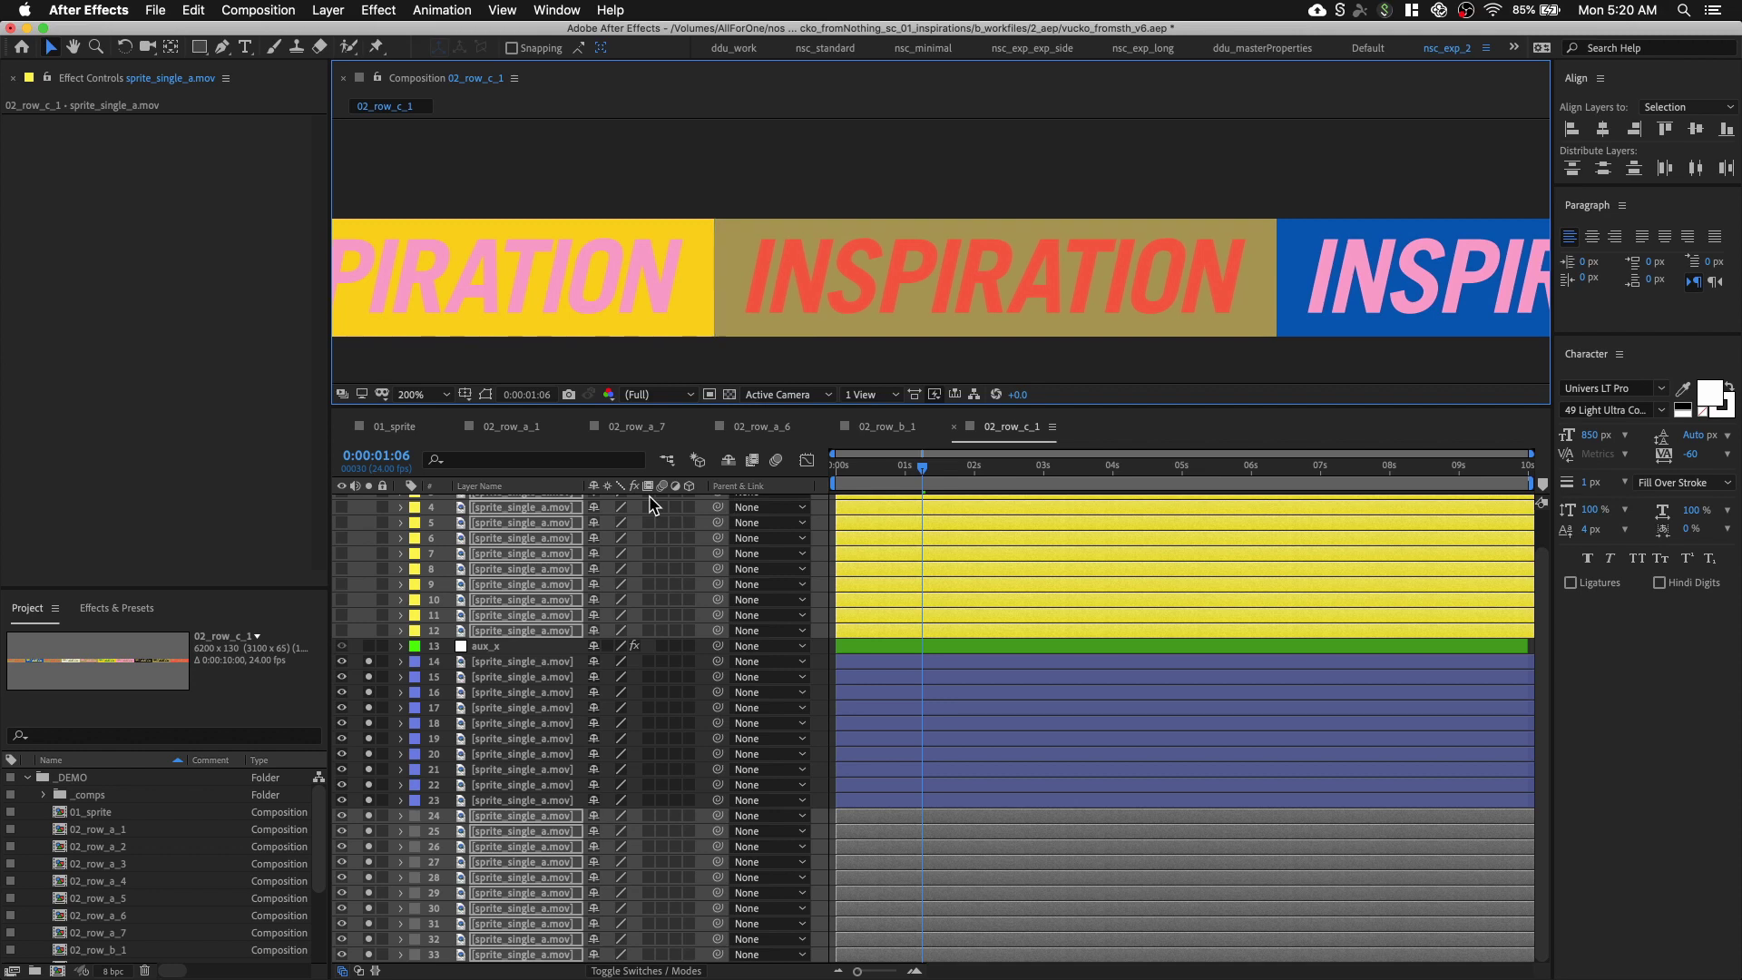
pyautogui.scroll(-4, 830, 264)
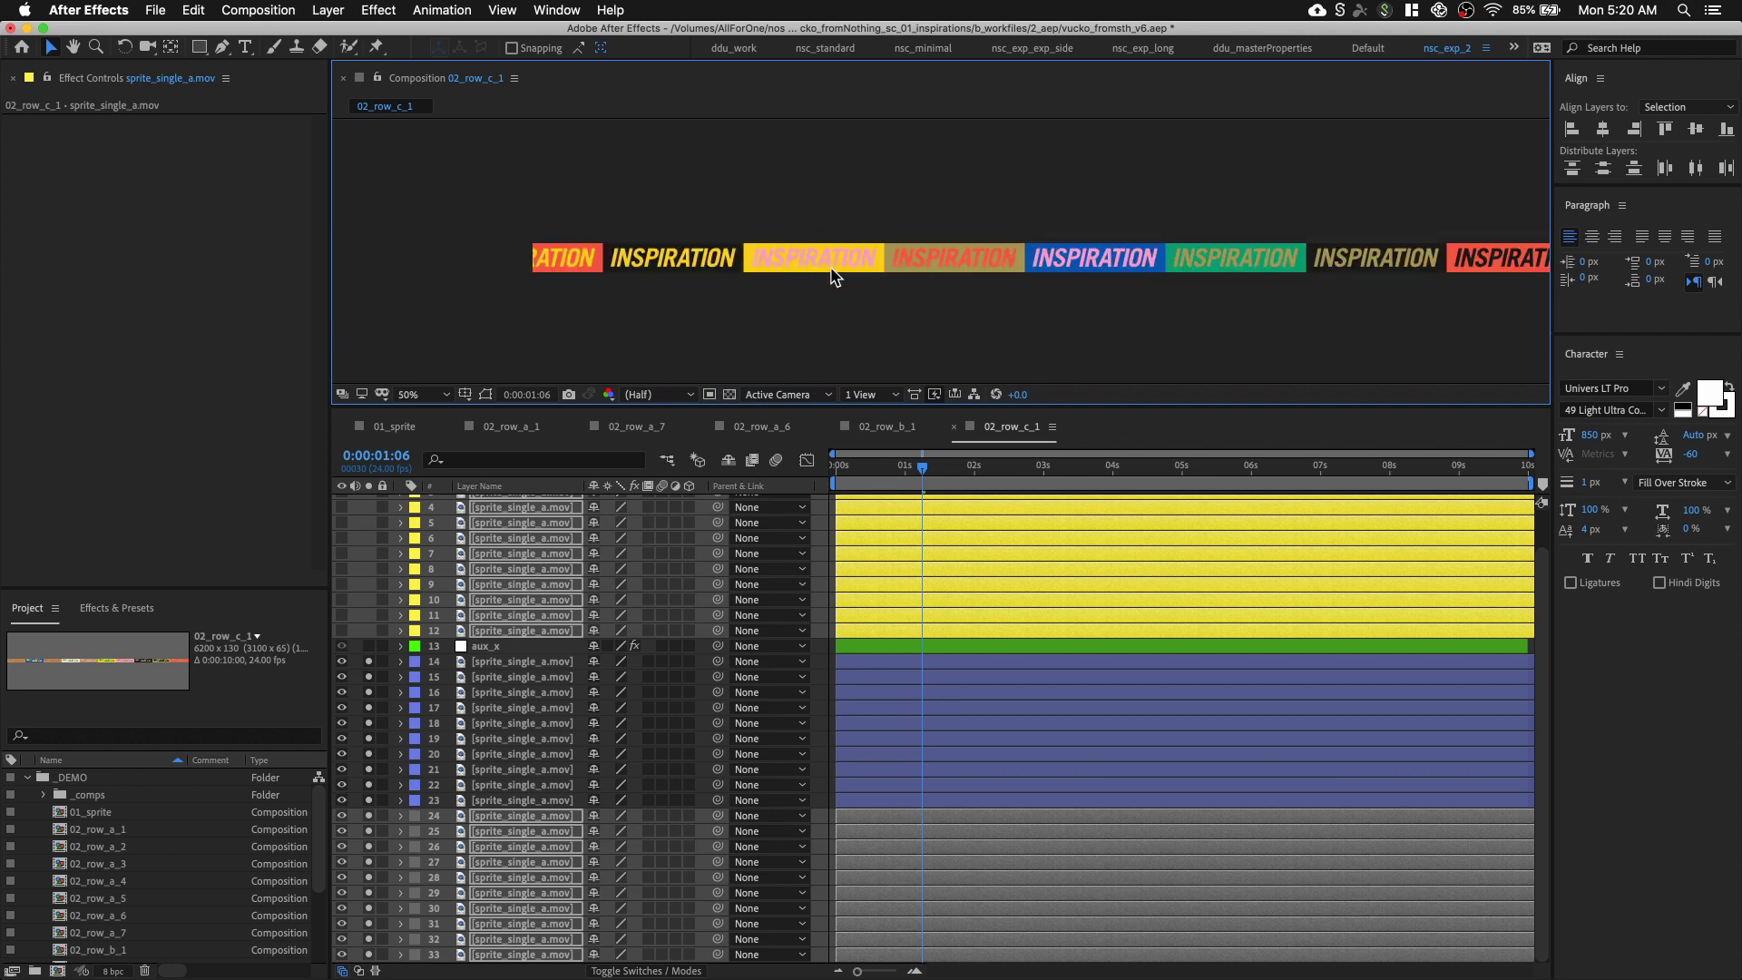
pyautogui.scroll(4, 831, 272)
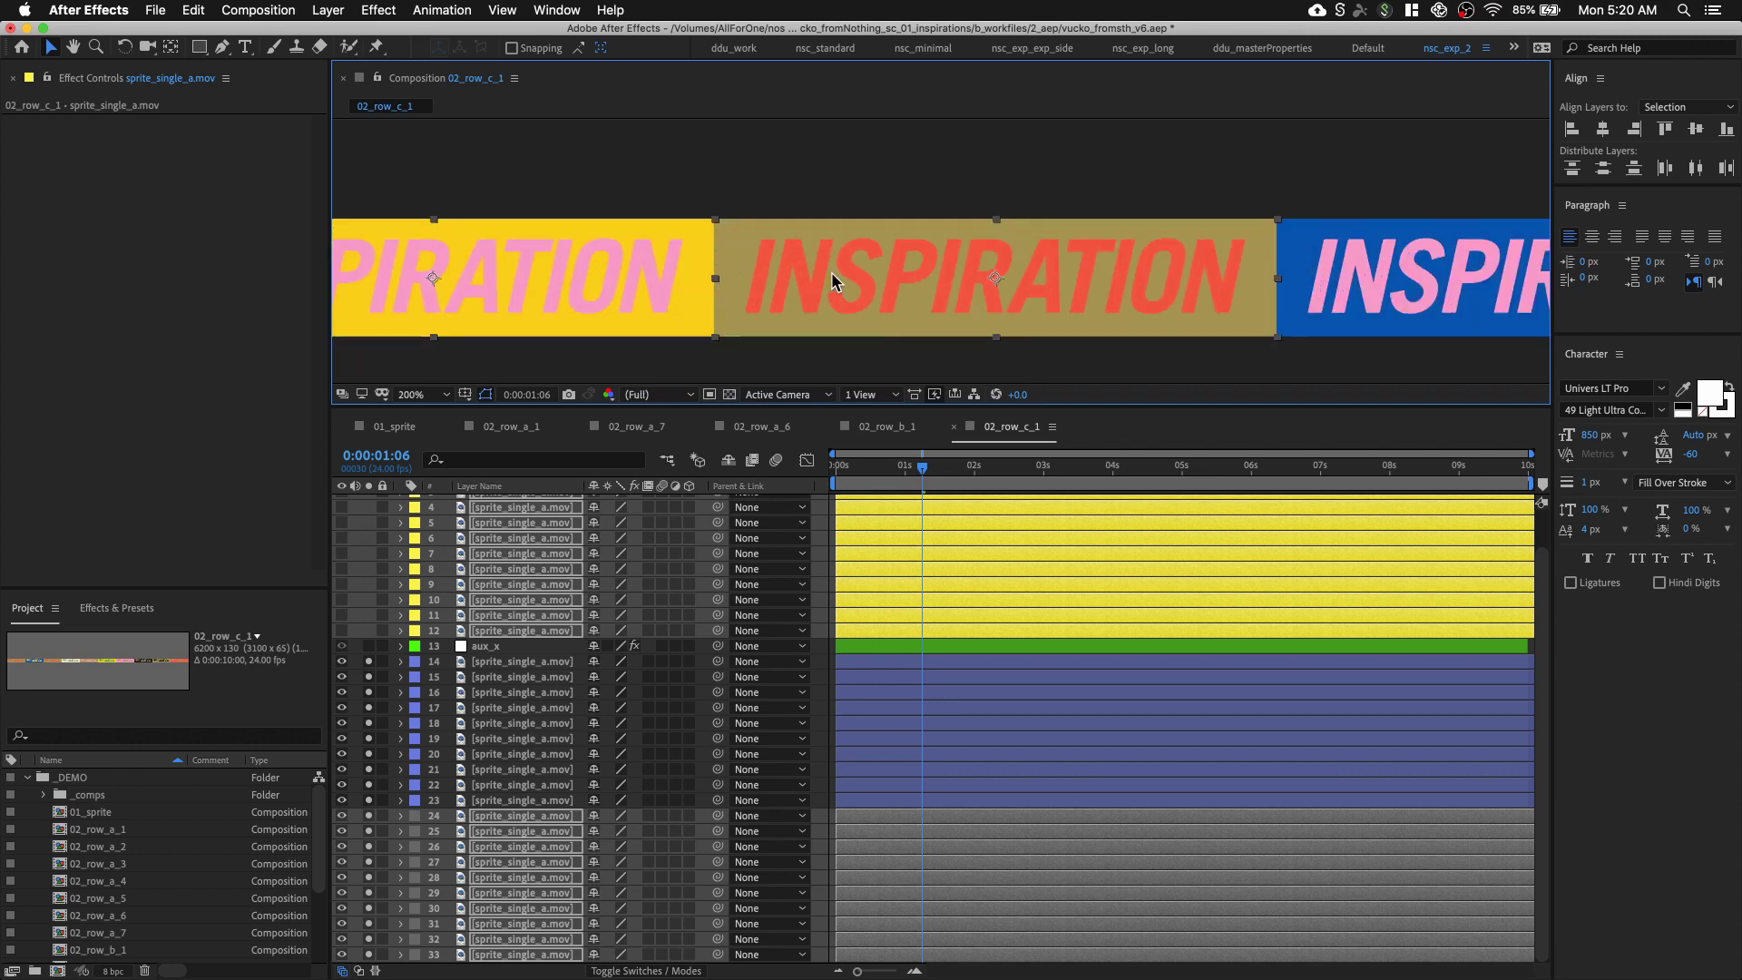
pyautogui.scroll(2, 953, 272)
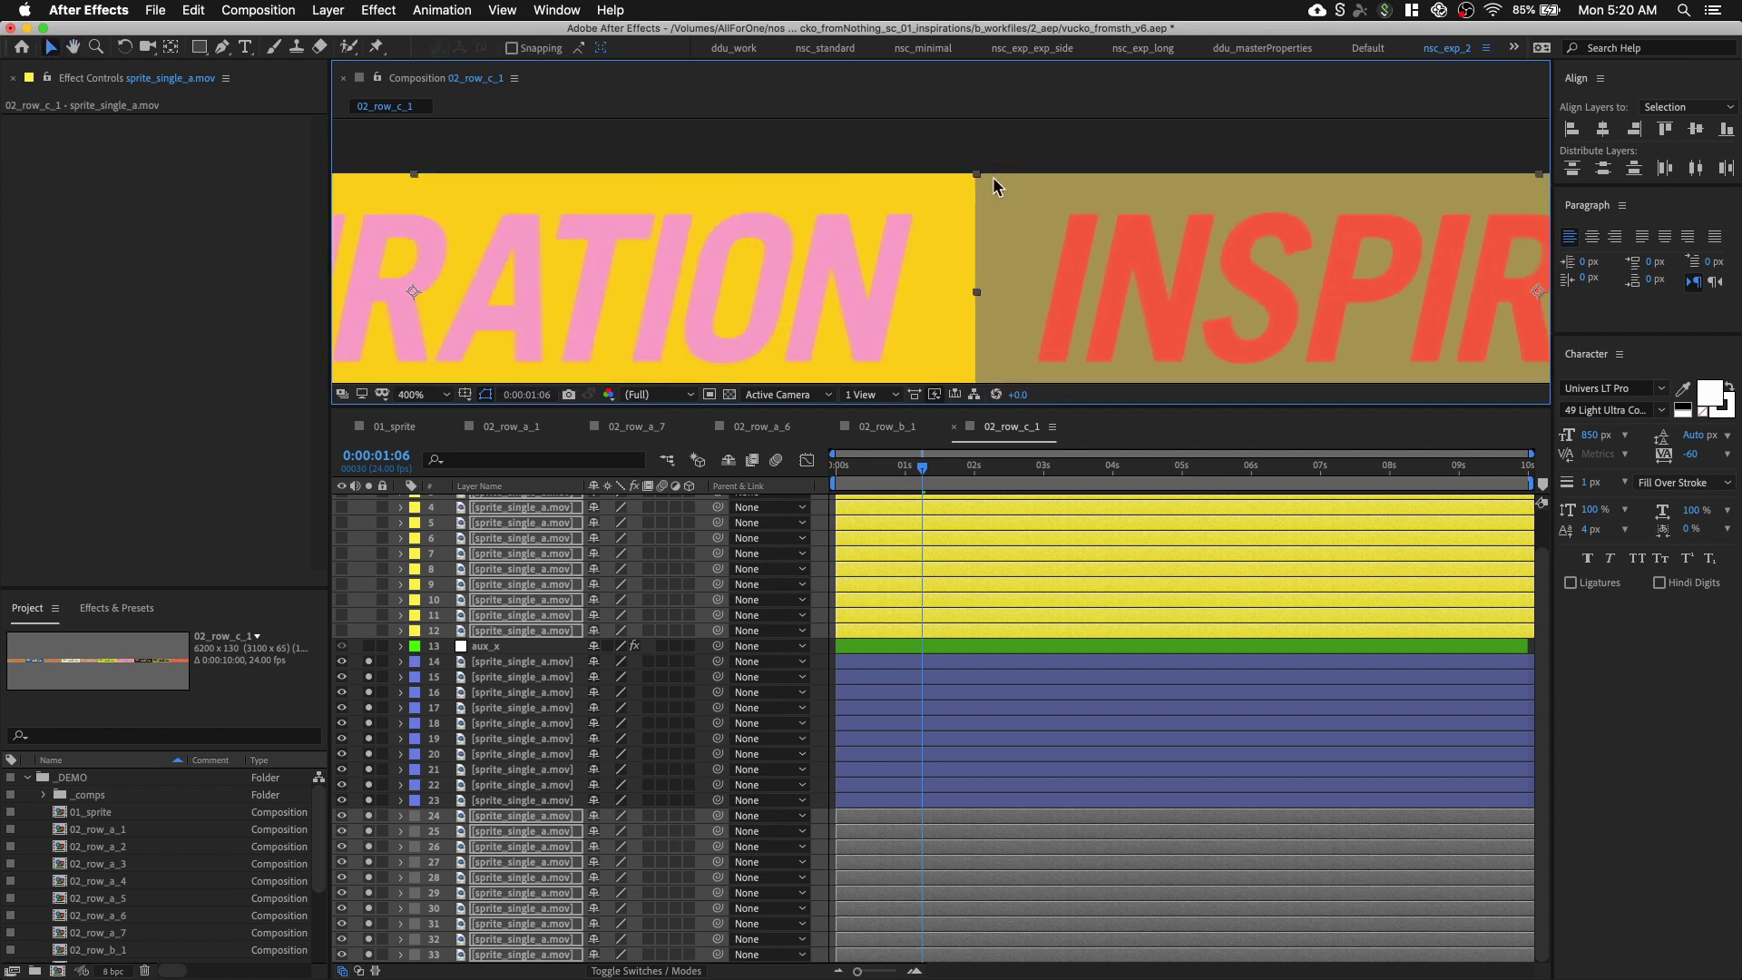
pyautogui.scroll(-3, 945, 264)
pyautogui.hscroll(3, 944, 264)
pyautogui.press('v')
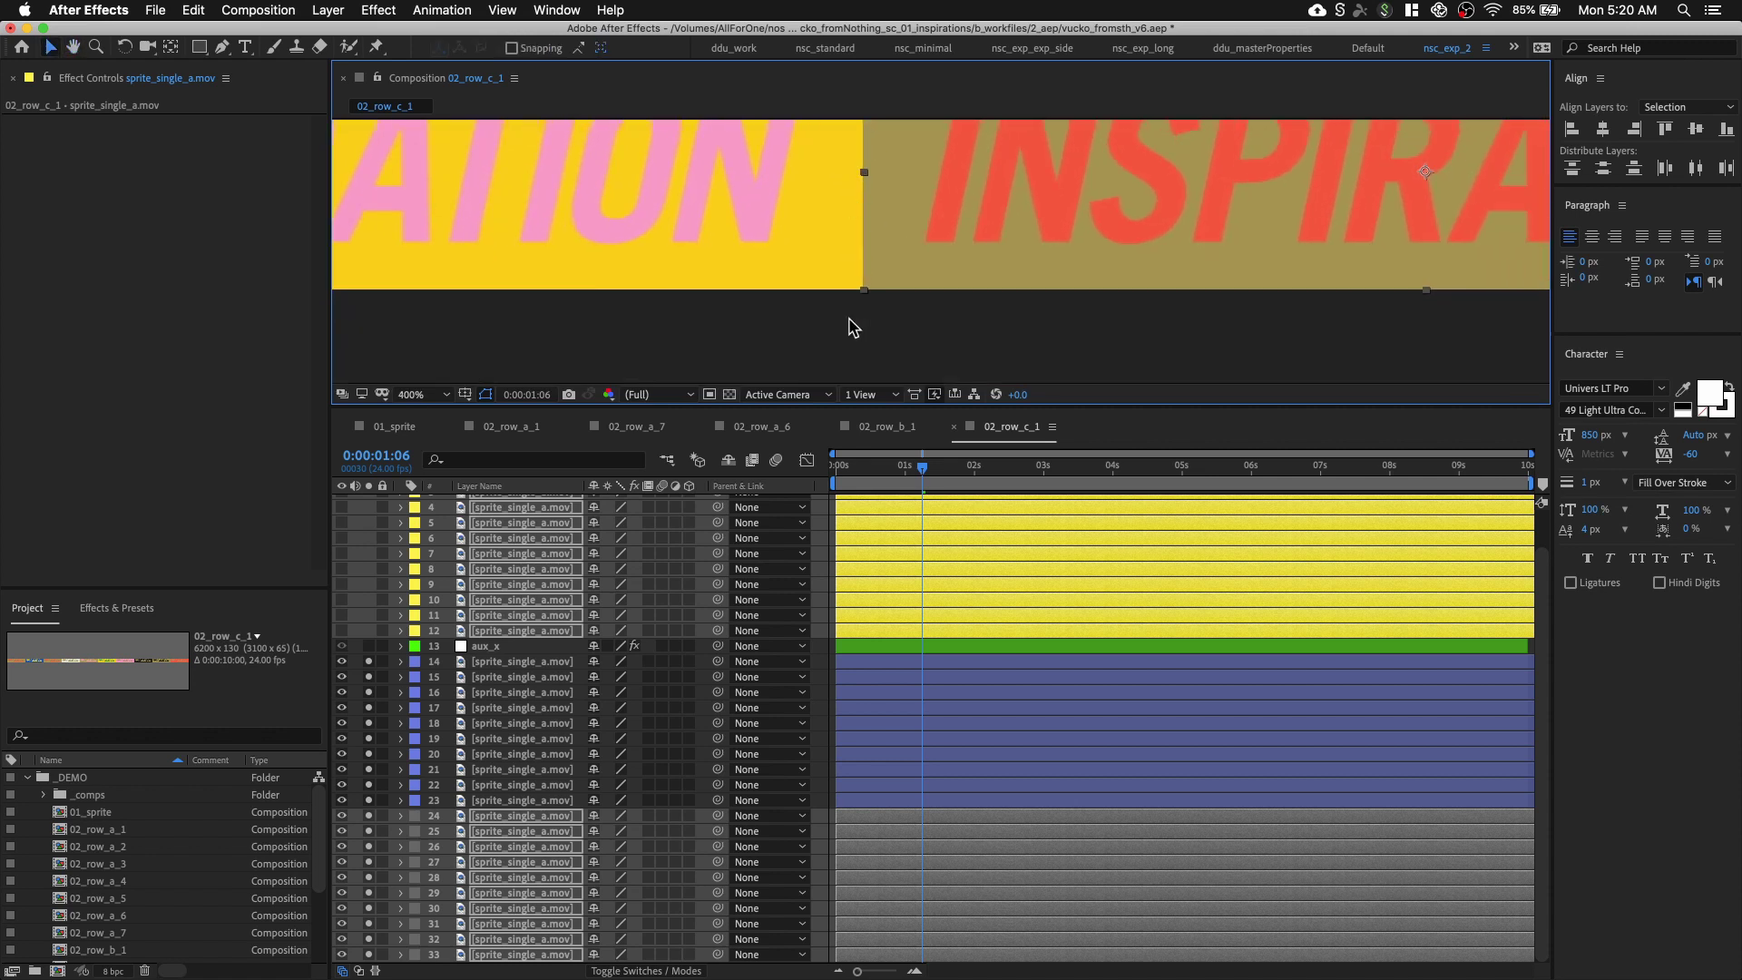
pyautogui.press('.')
pyautogui.press(',')
pyautogui.press(',')
pyautogui.hotkey('shift', '/')
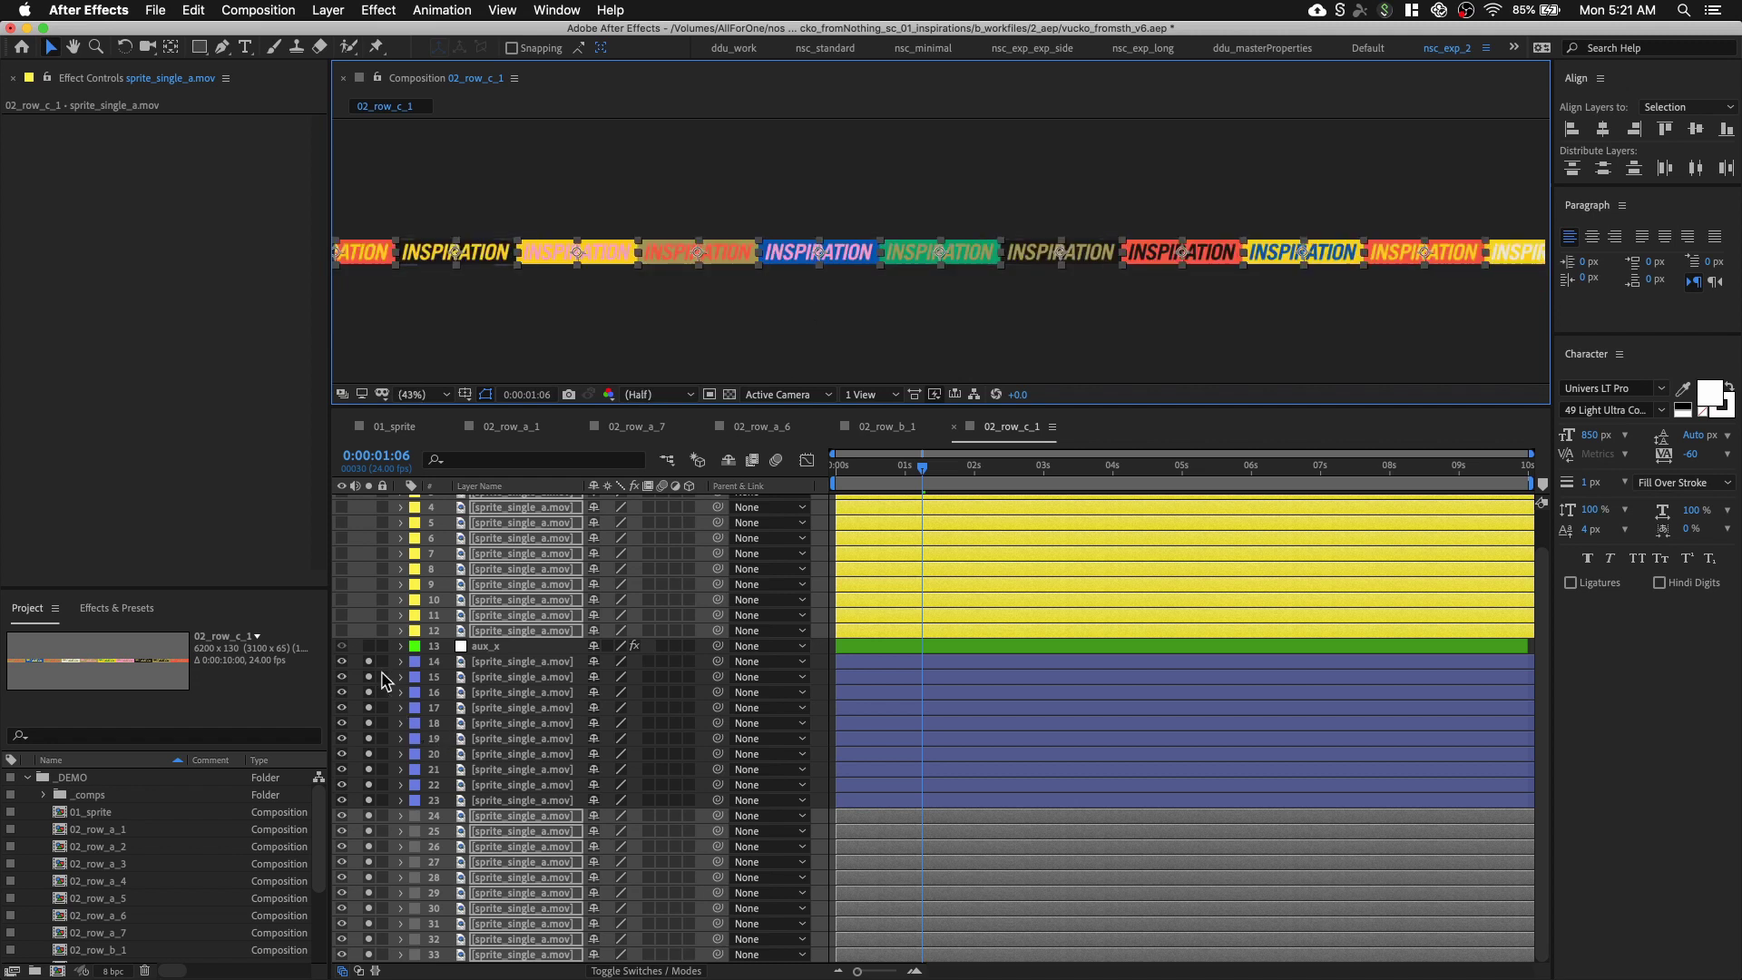
# Turn off solo on the blue and gray sprite layers, clear the layer selection and preview the row
pyautogui.moveTo(370, 662); pyautogui.dragTo(378, 952)
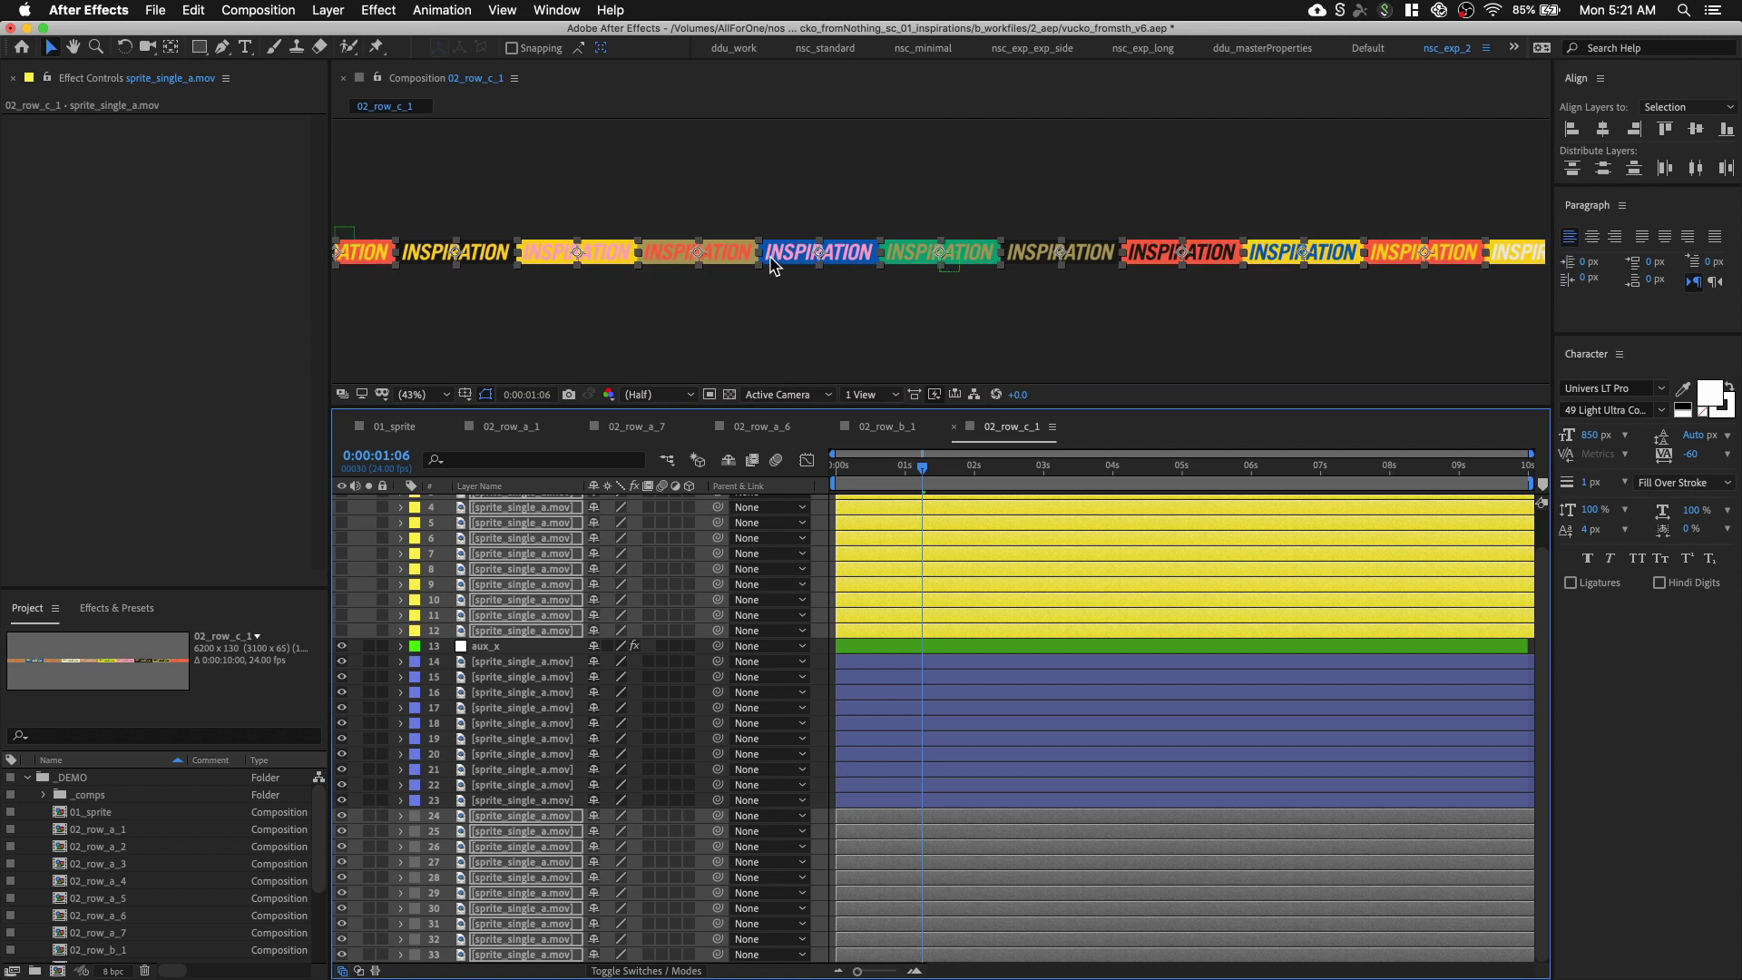
pyautogui.click(785, 308)
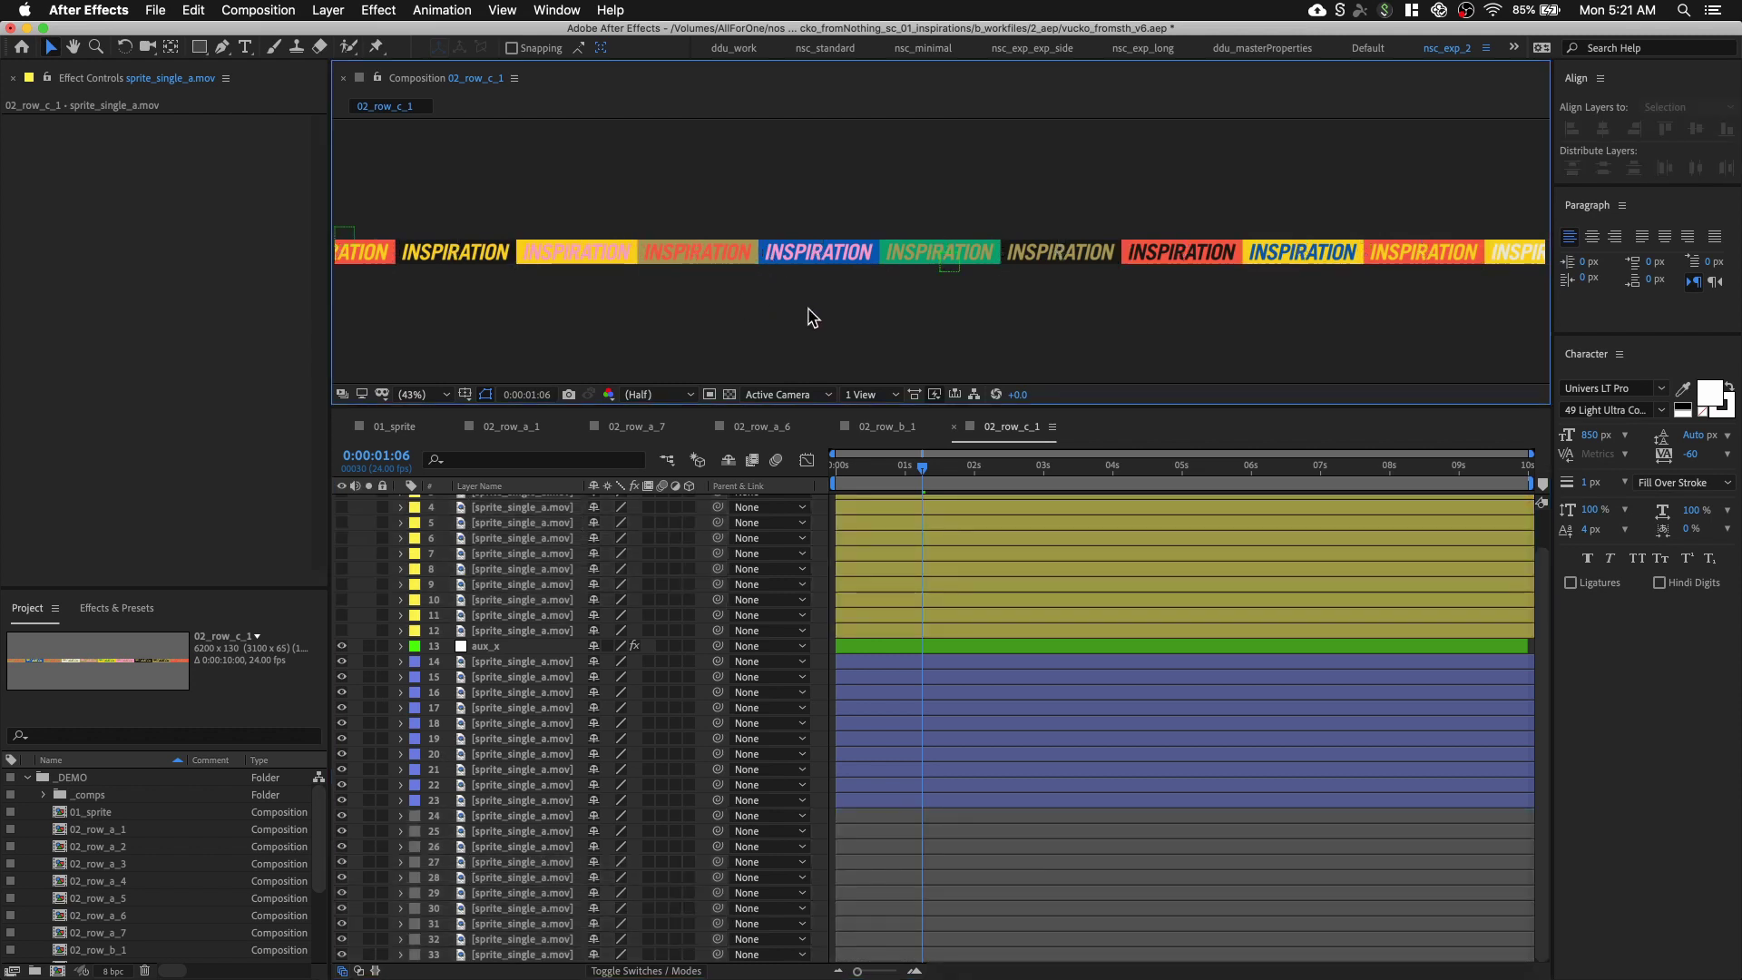
pyautogui.press('space')
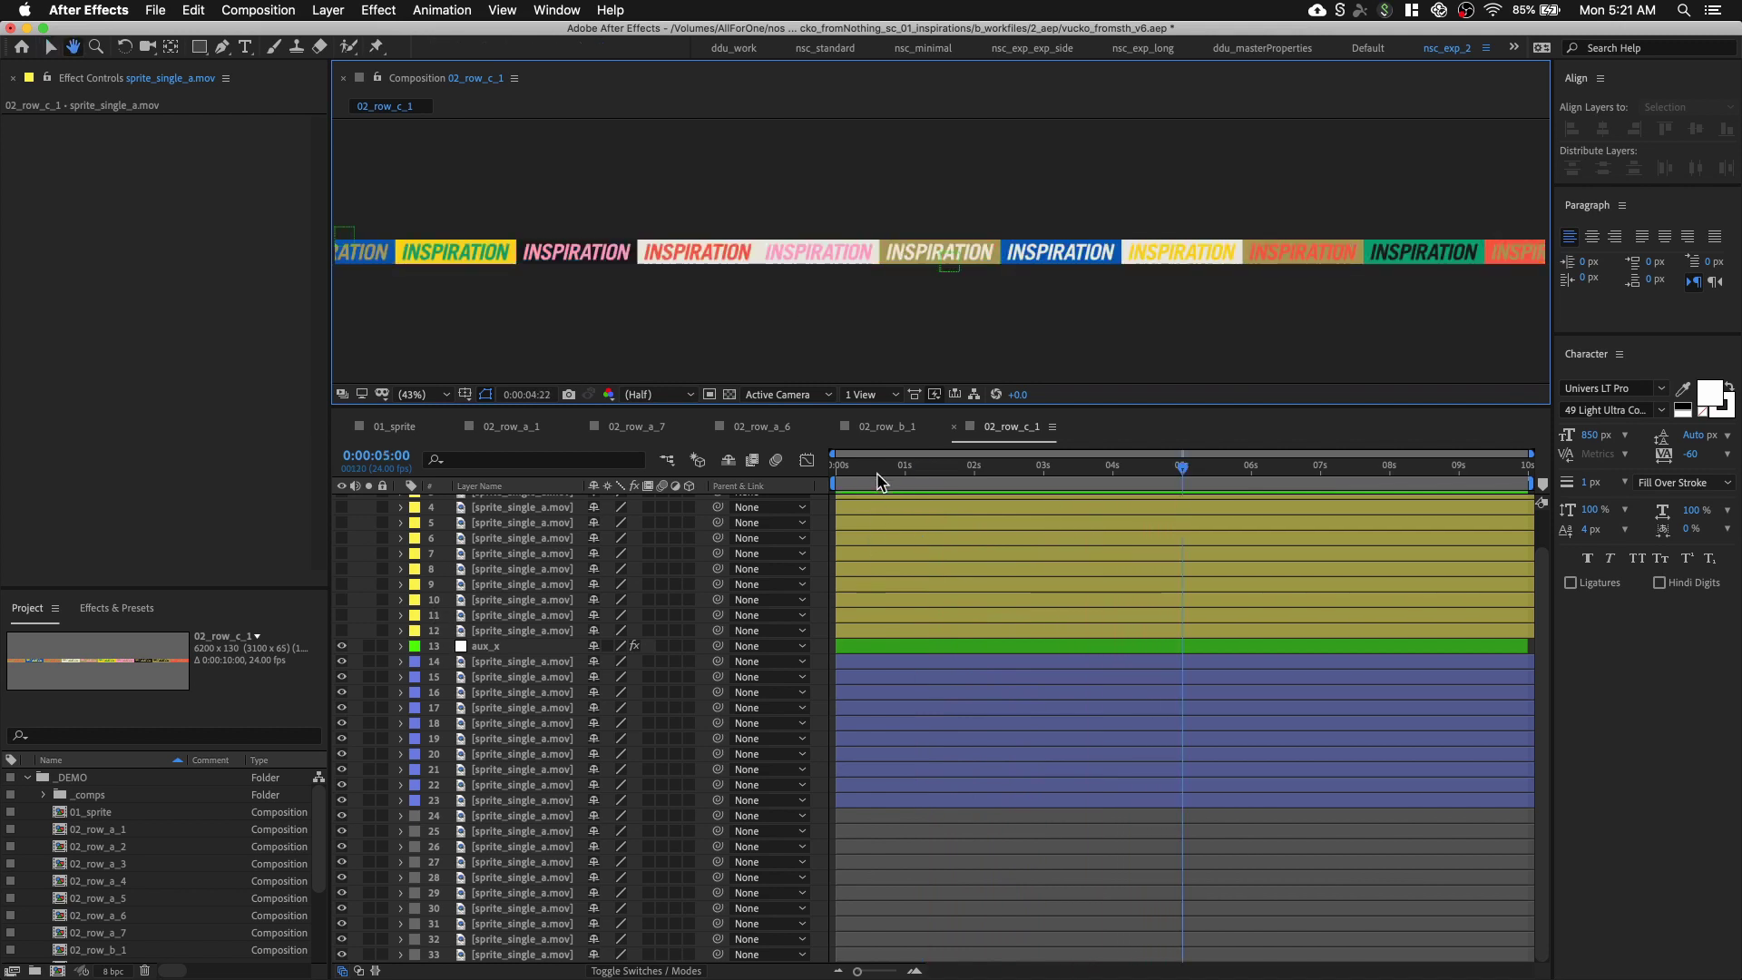
# End the work area at 0:00:01:03 and preview the shortened range
pyautogui.click(912, 471)
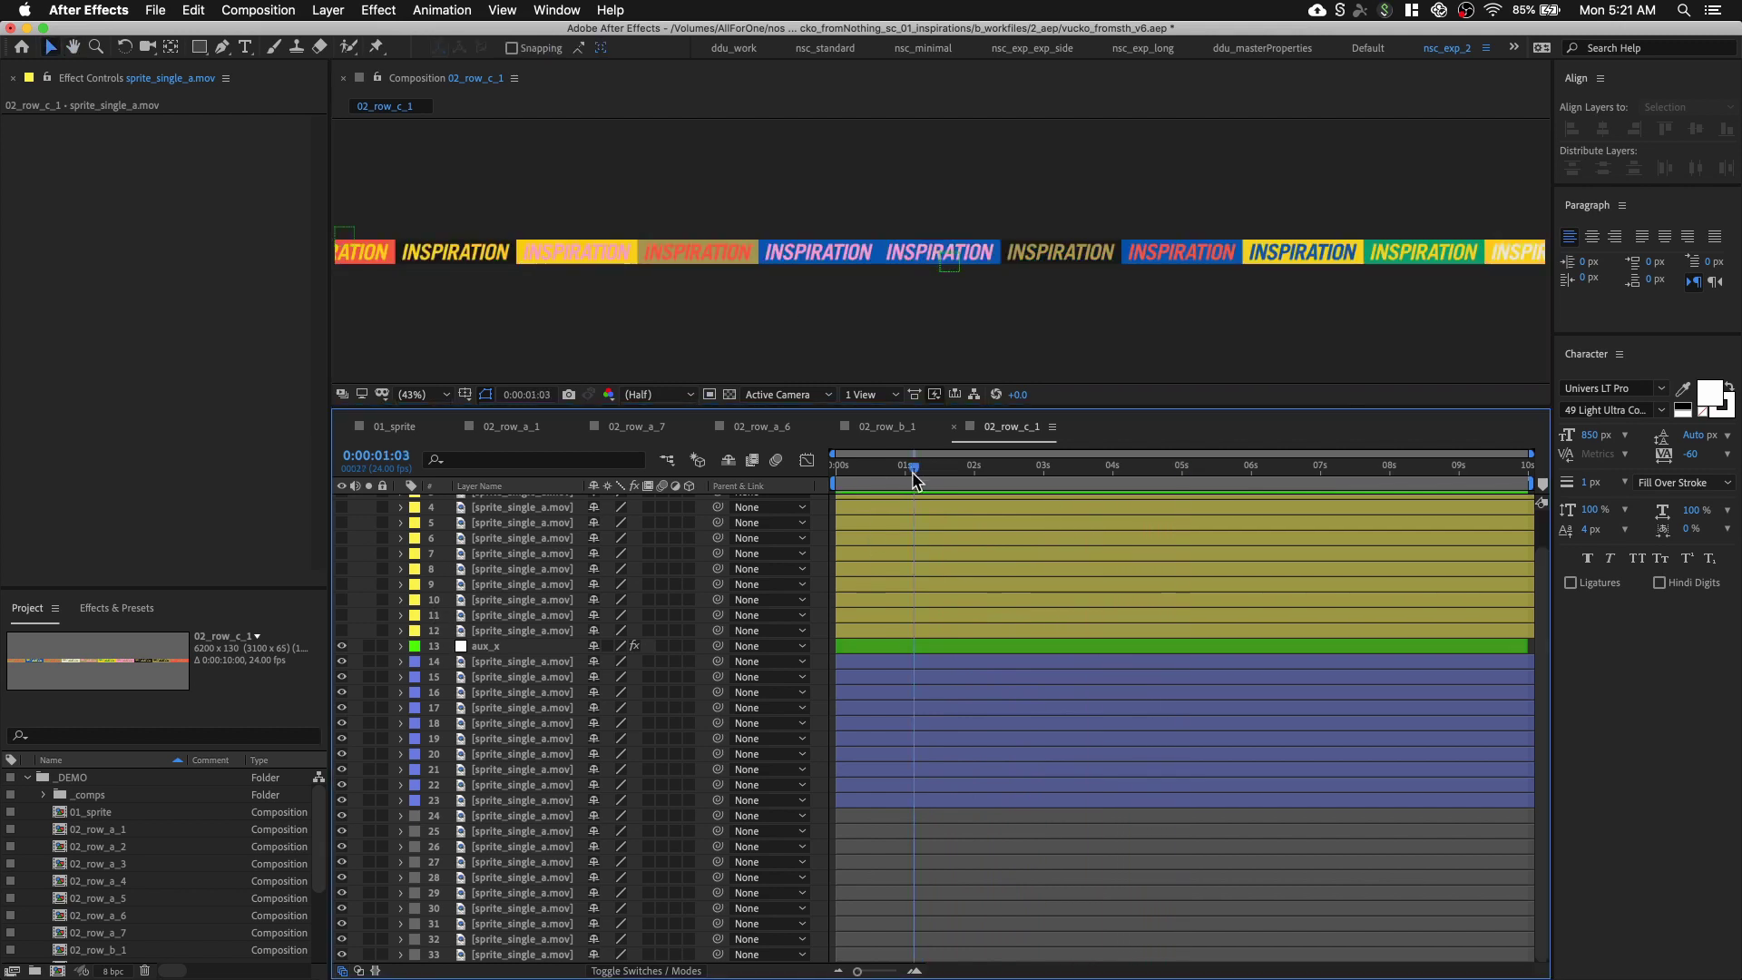
pyautogui.press('n')
pyautogui.press('space')
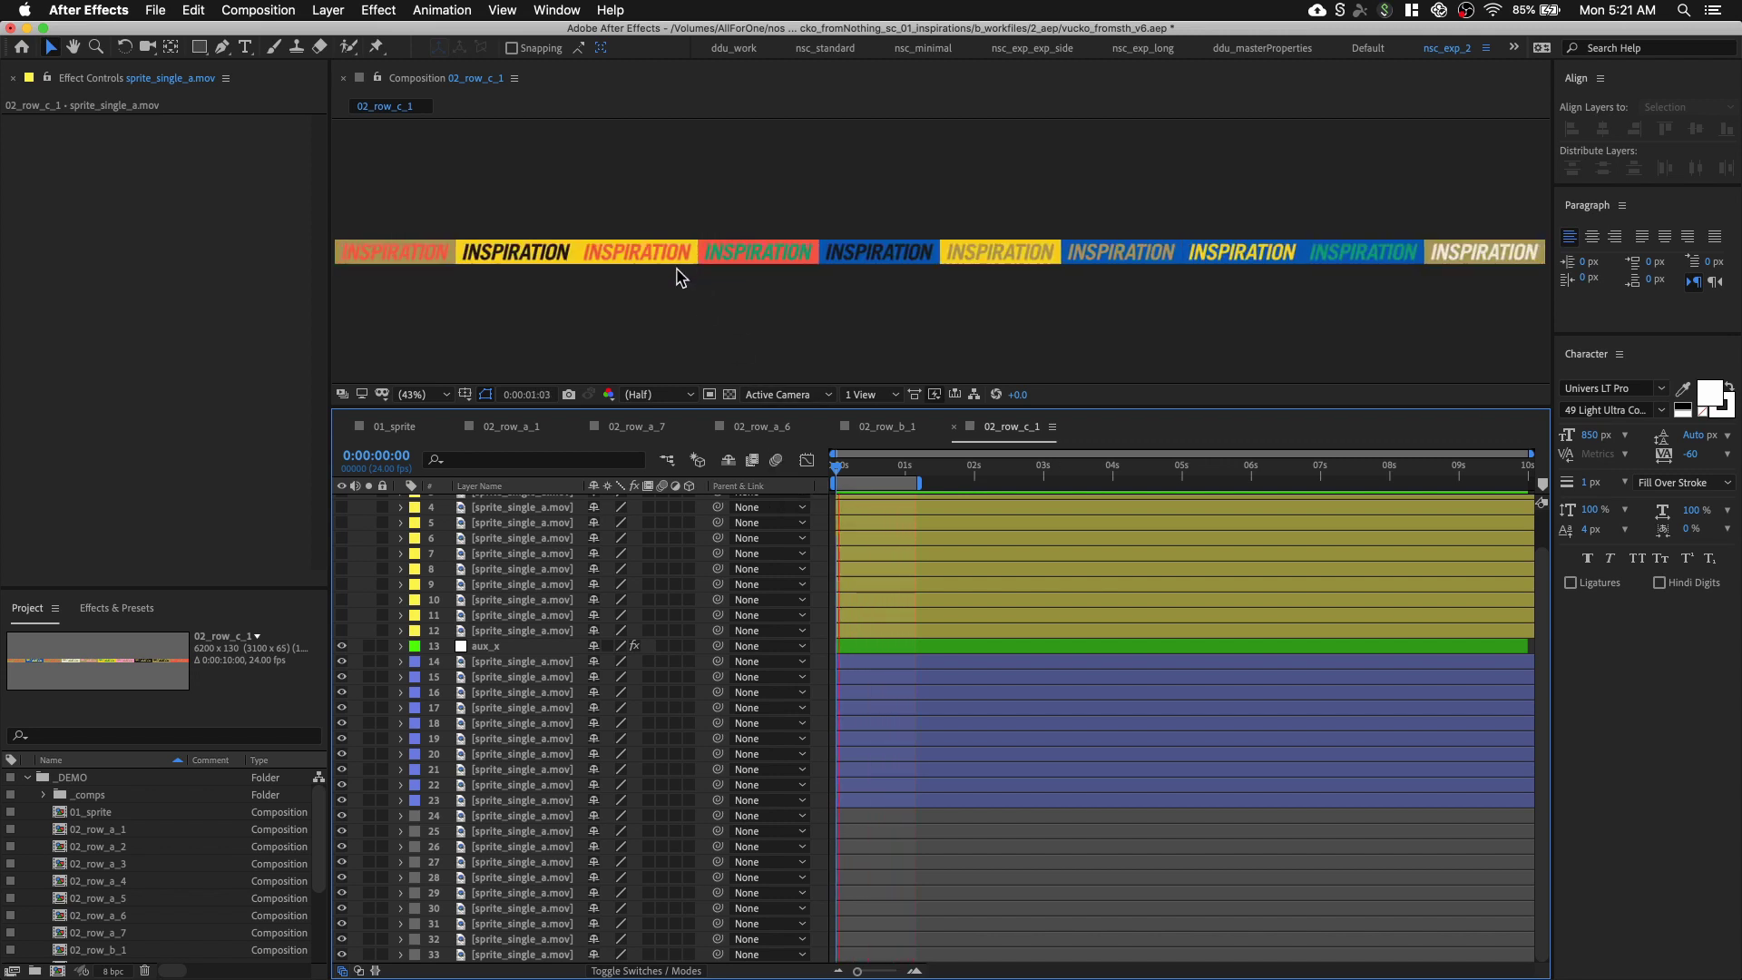
# Make the yellow sprite layers 3 to 12 visible
pyautogui.scroll(2, 370, 665)
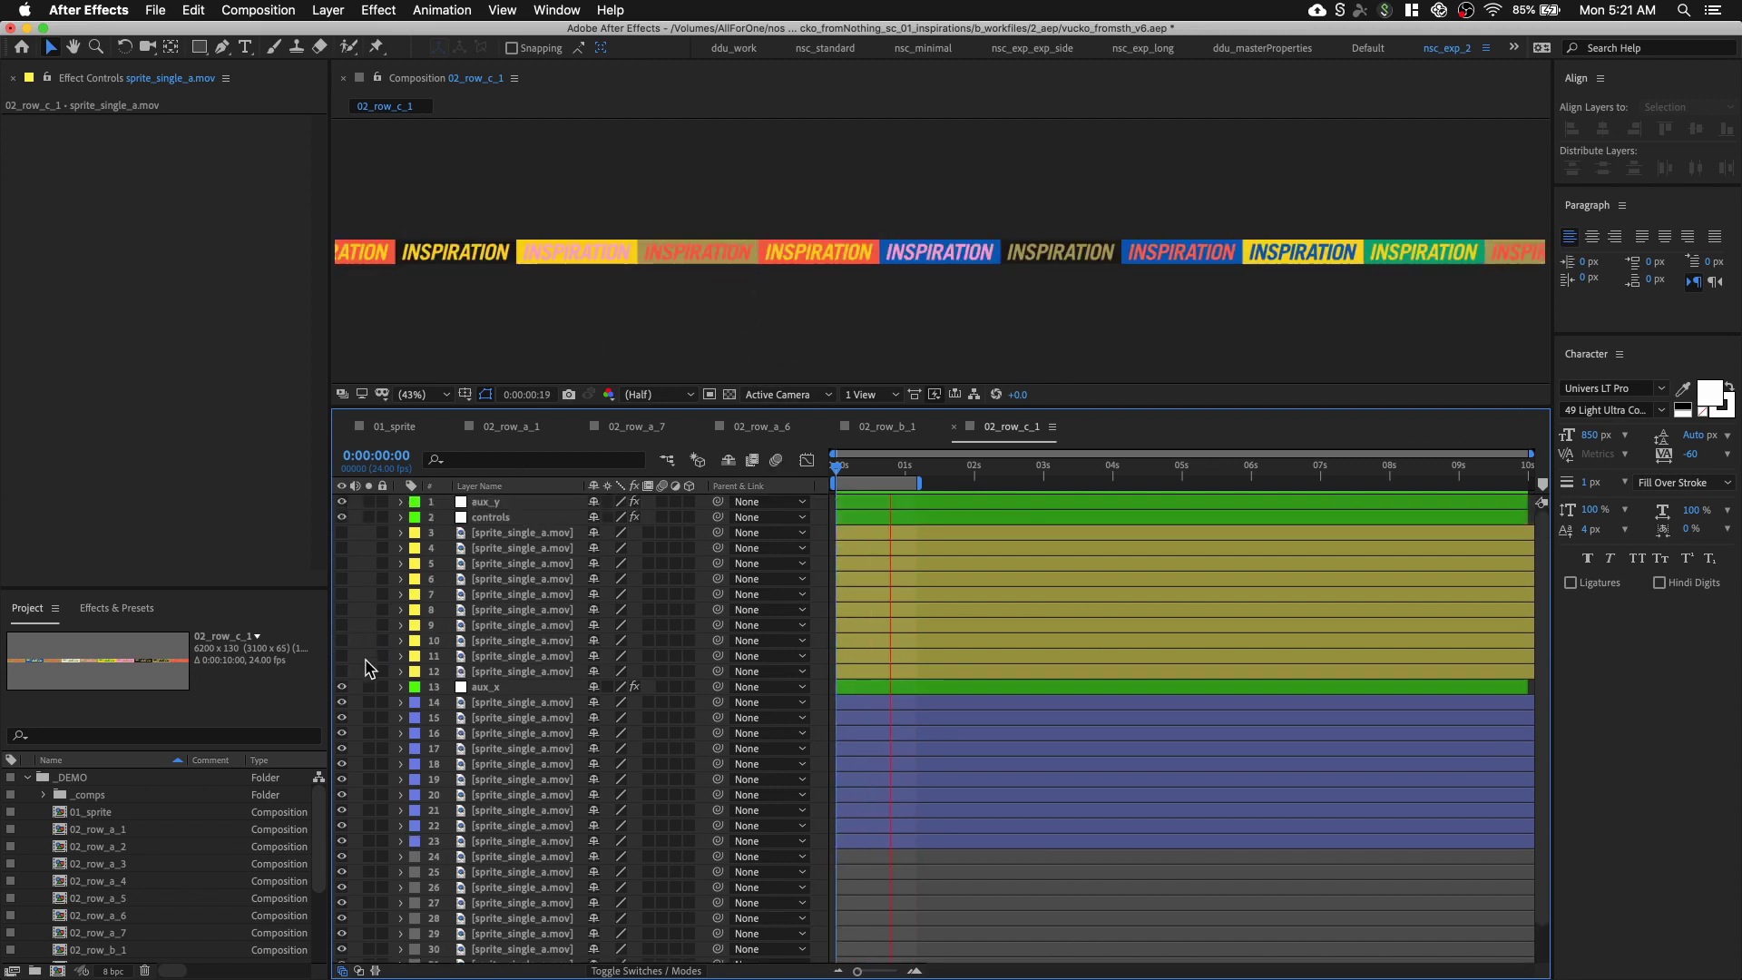
pyautogui.moveTo(342, 671); pyautogui.dragTo(342, 533)
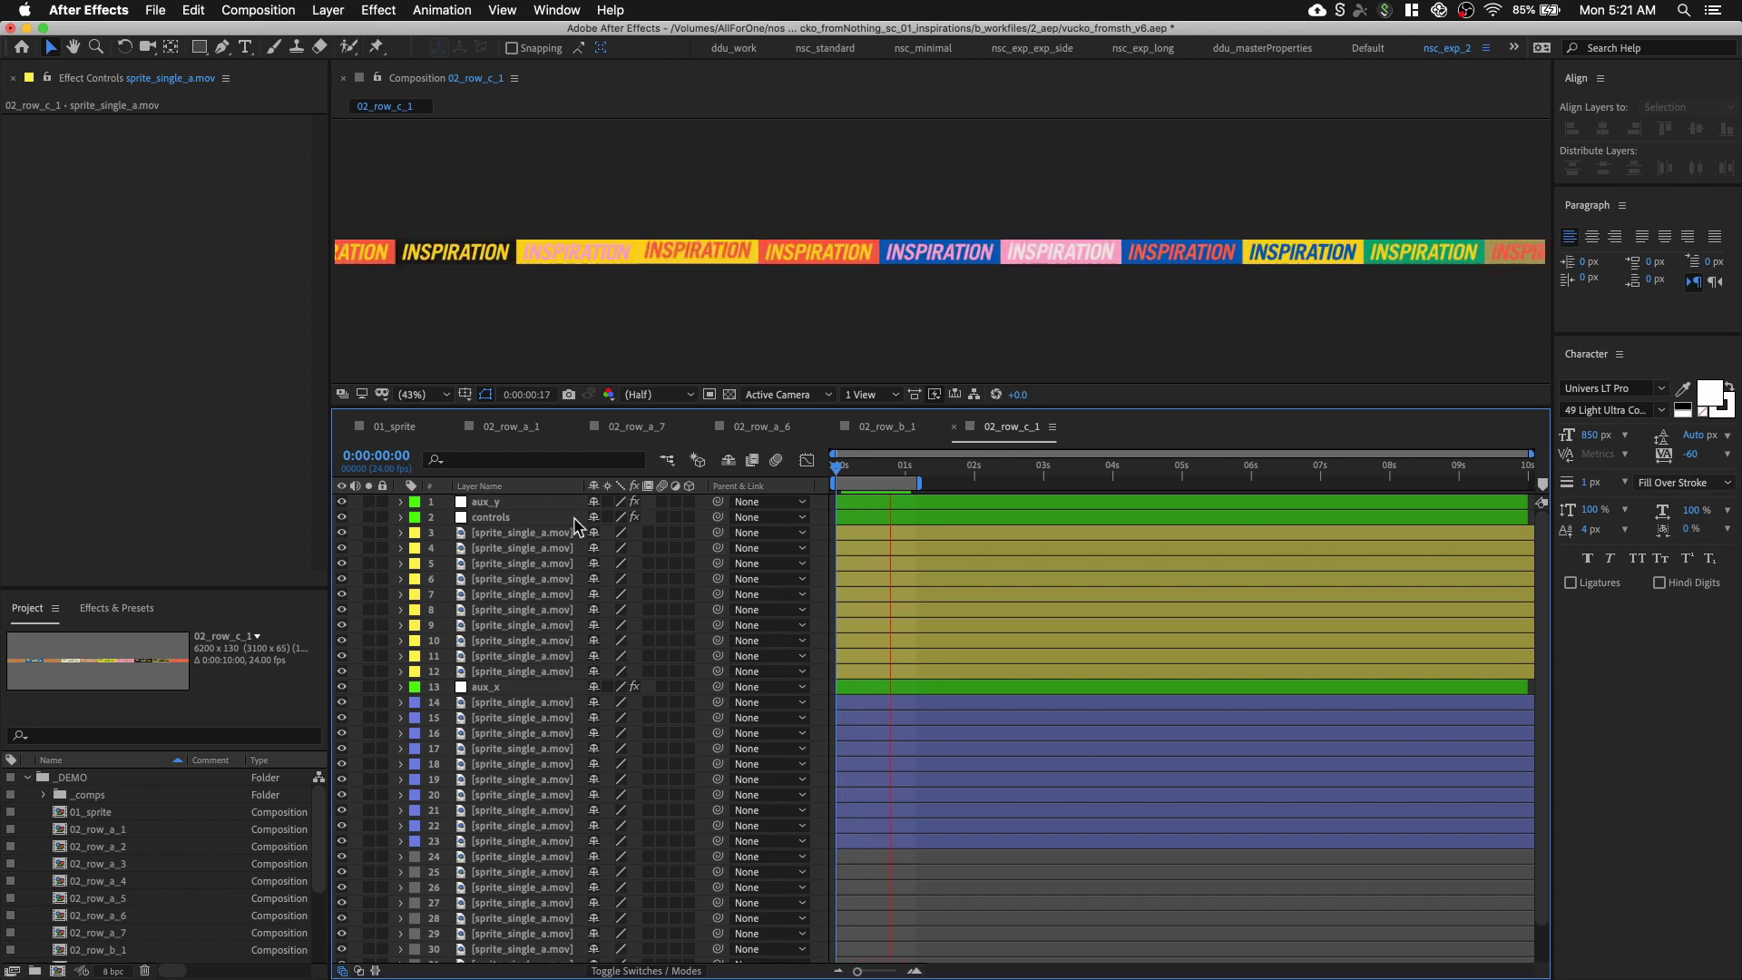
# Shift the aux_y control layer about two-thirds of a second later in time
pyautogui.click(862, 521)
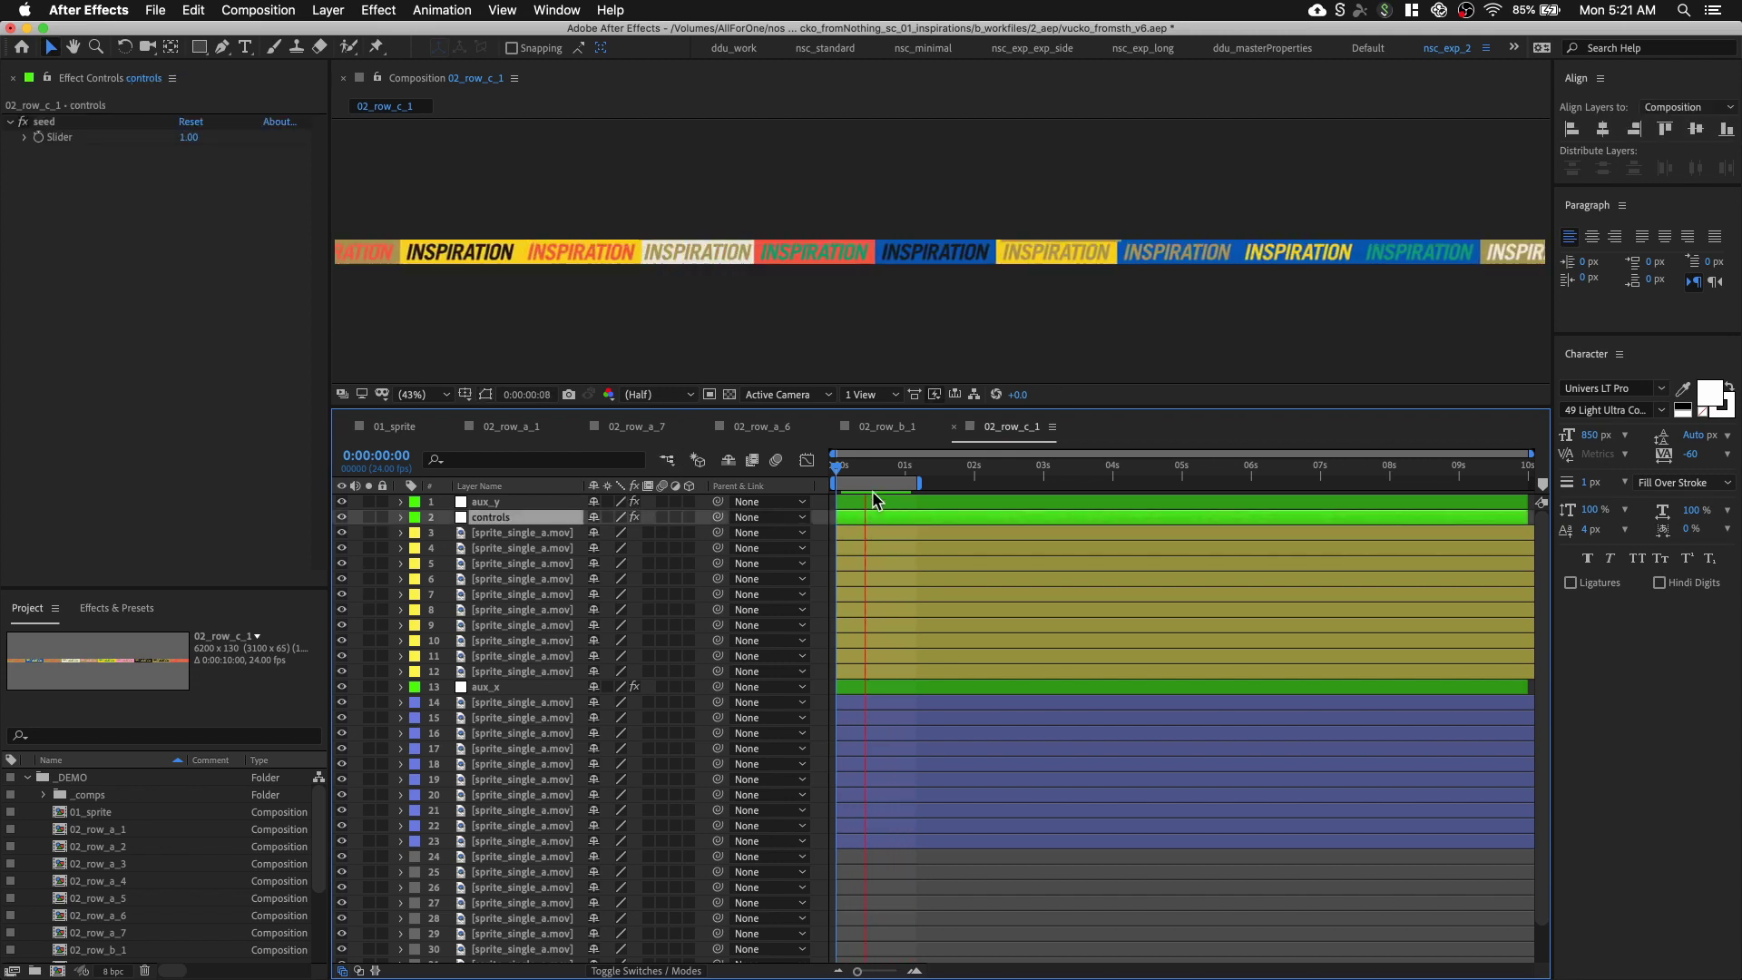
pyautogui.click(885, 504)
pyautogui.moveTo(903, 508); pyautogui.dragTo(944, 505)
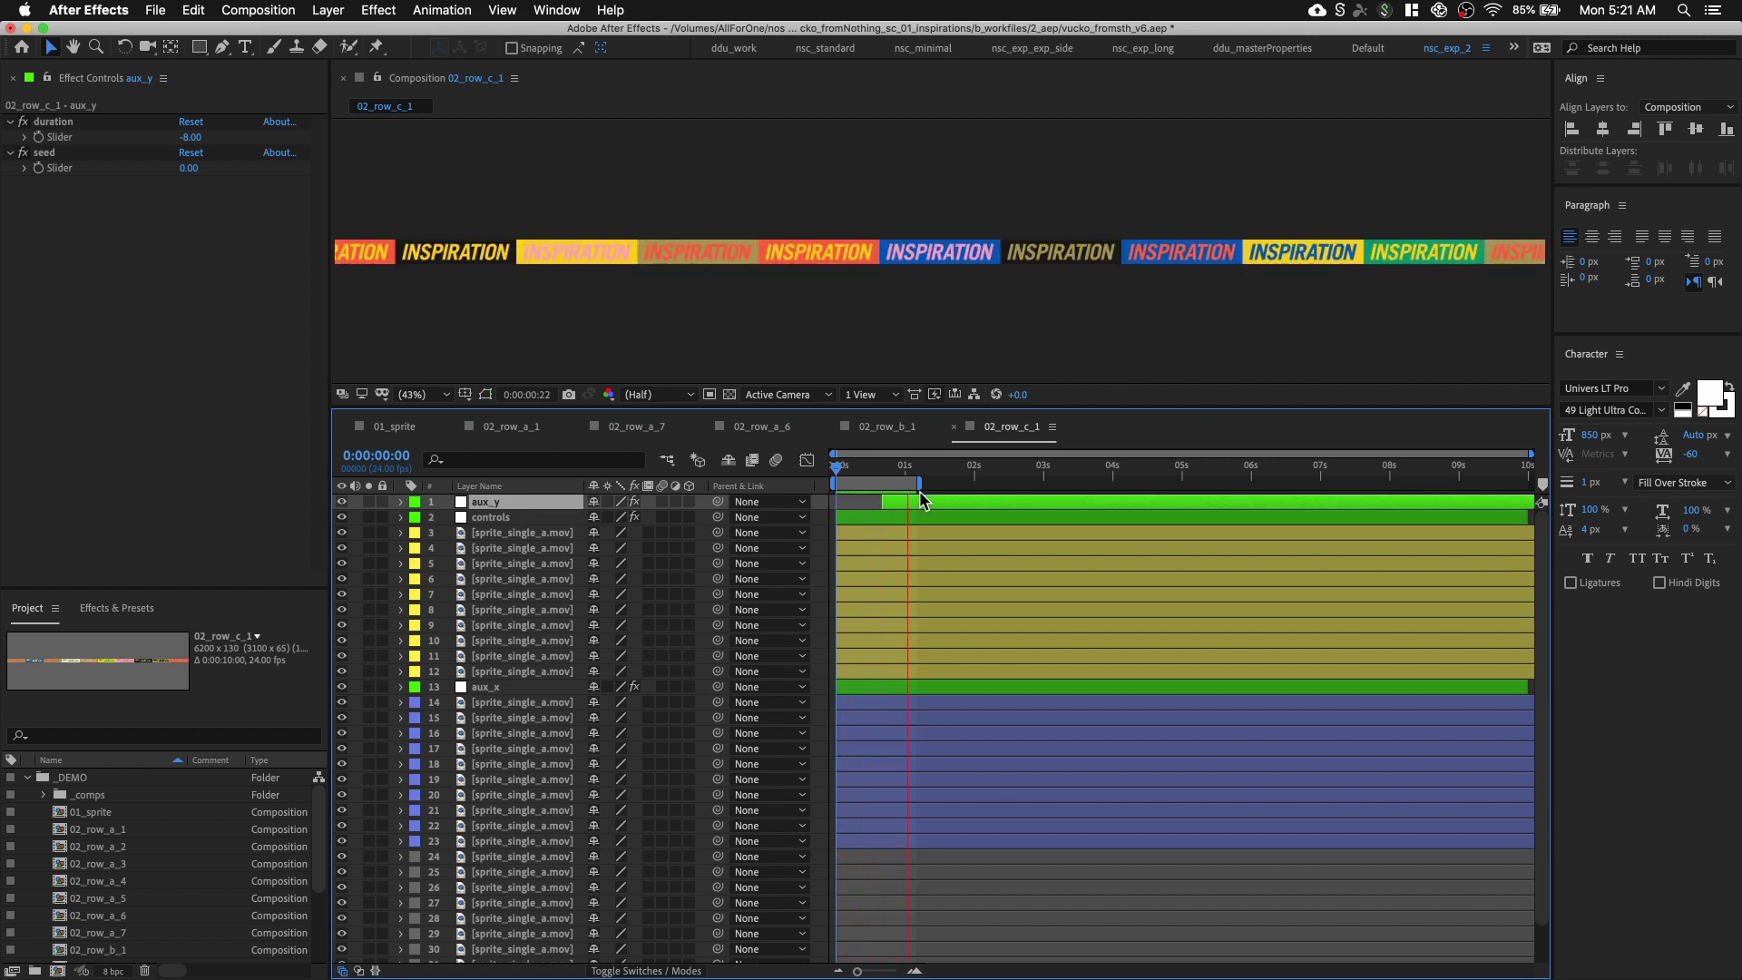
# Extend the work area's end to 0:00:02:13 and preview the row's animation
pyautogui.click(1012, 469)
pyautogui.press('n')
pyautogui.press('space')
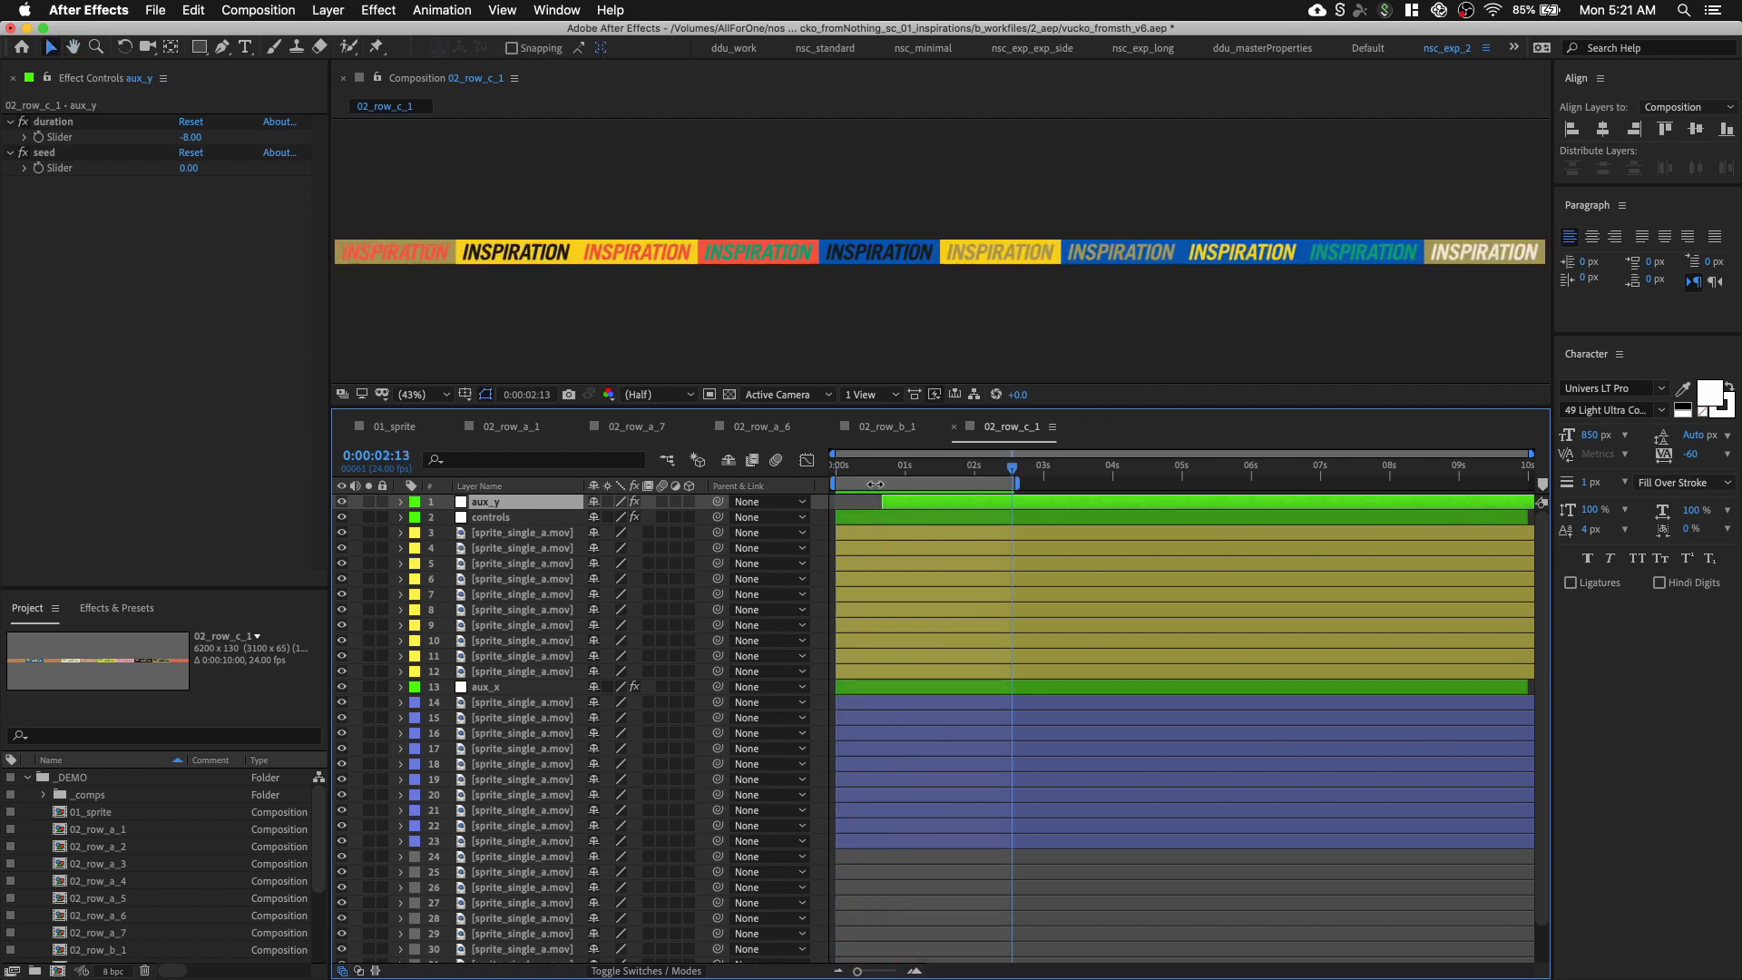
pyautogui.moveTo(851, 472); pyautogui.dragTo(955, 475)
pyautogui.press('space')
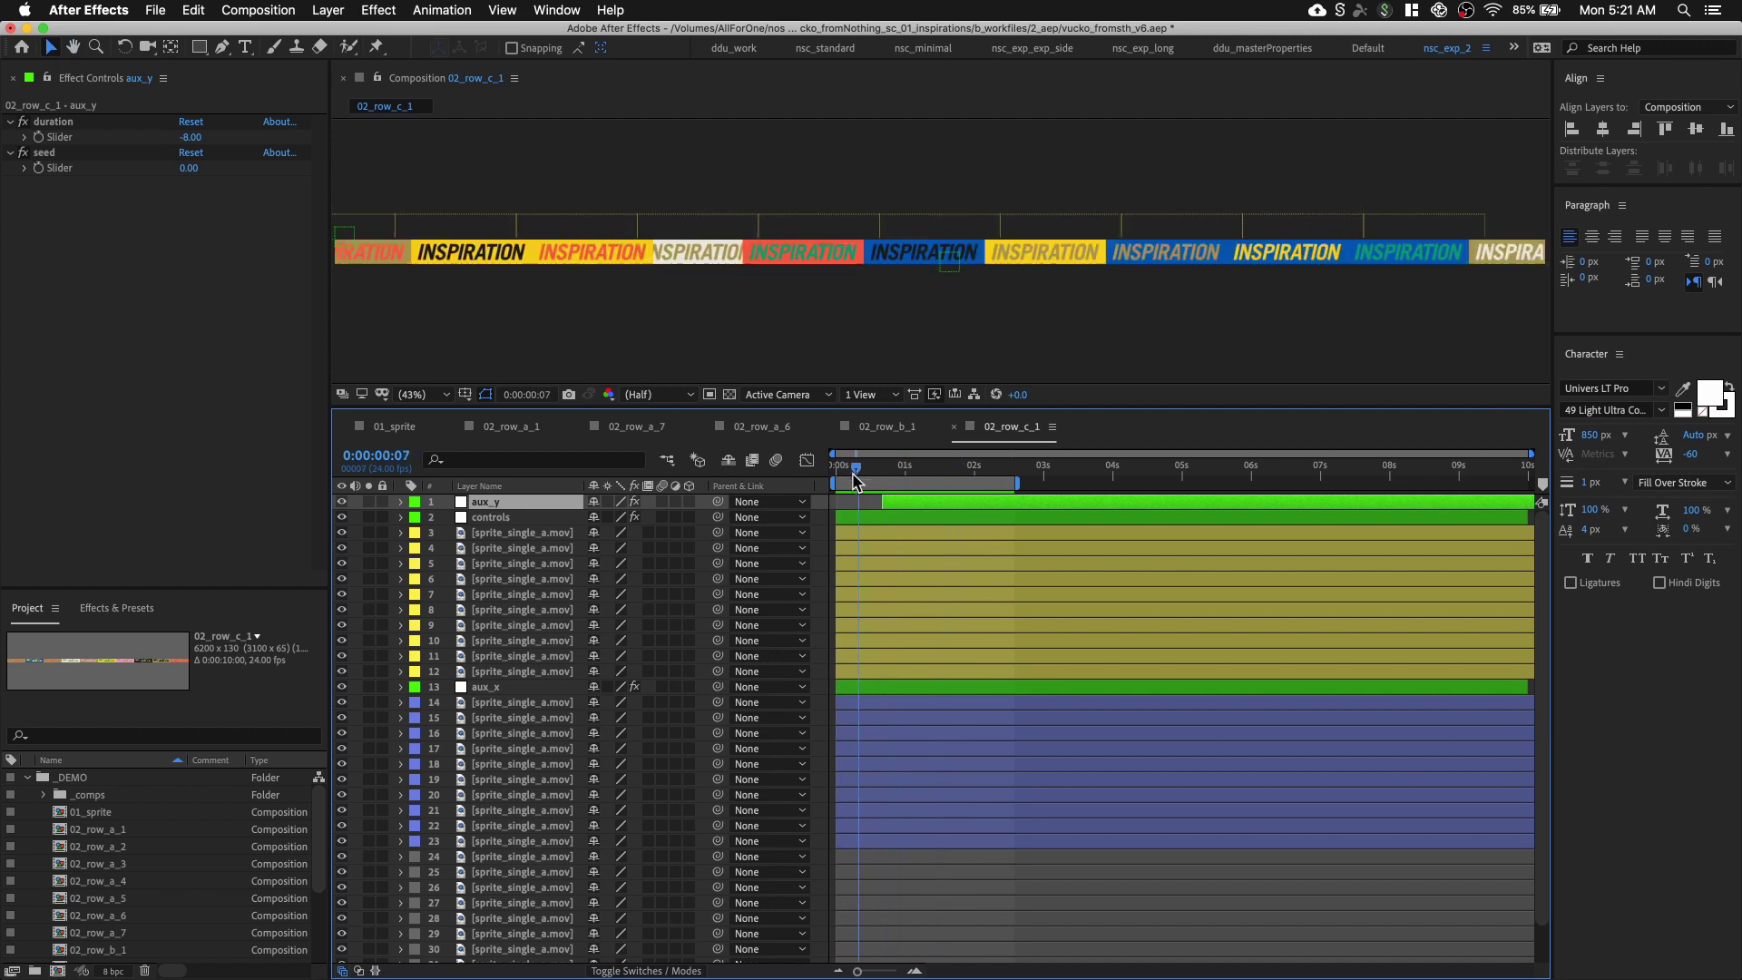
pyautogui.scroll(-1, 954, 329)
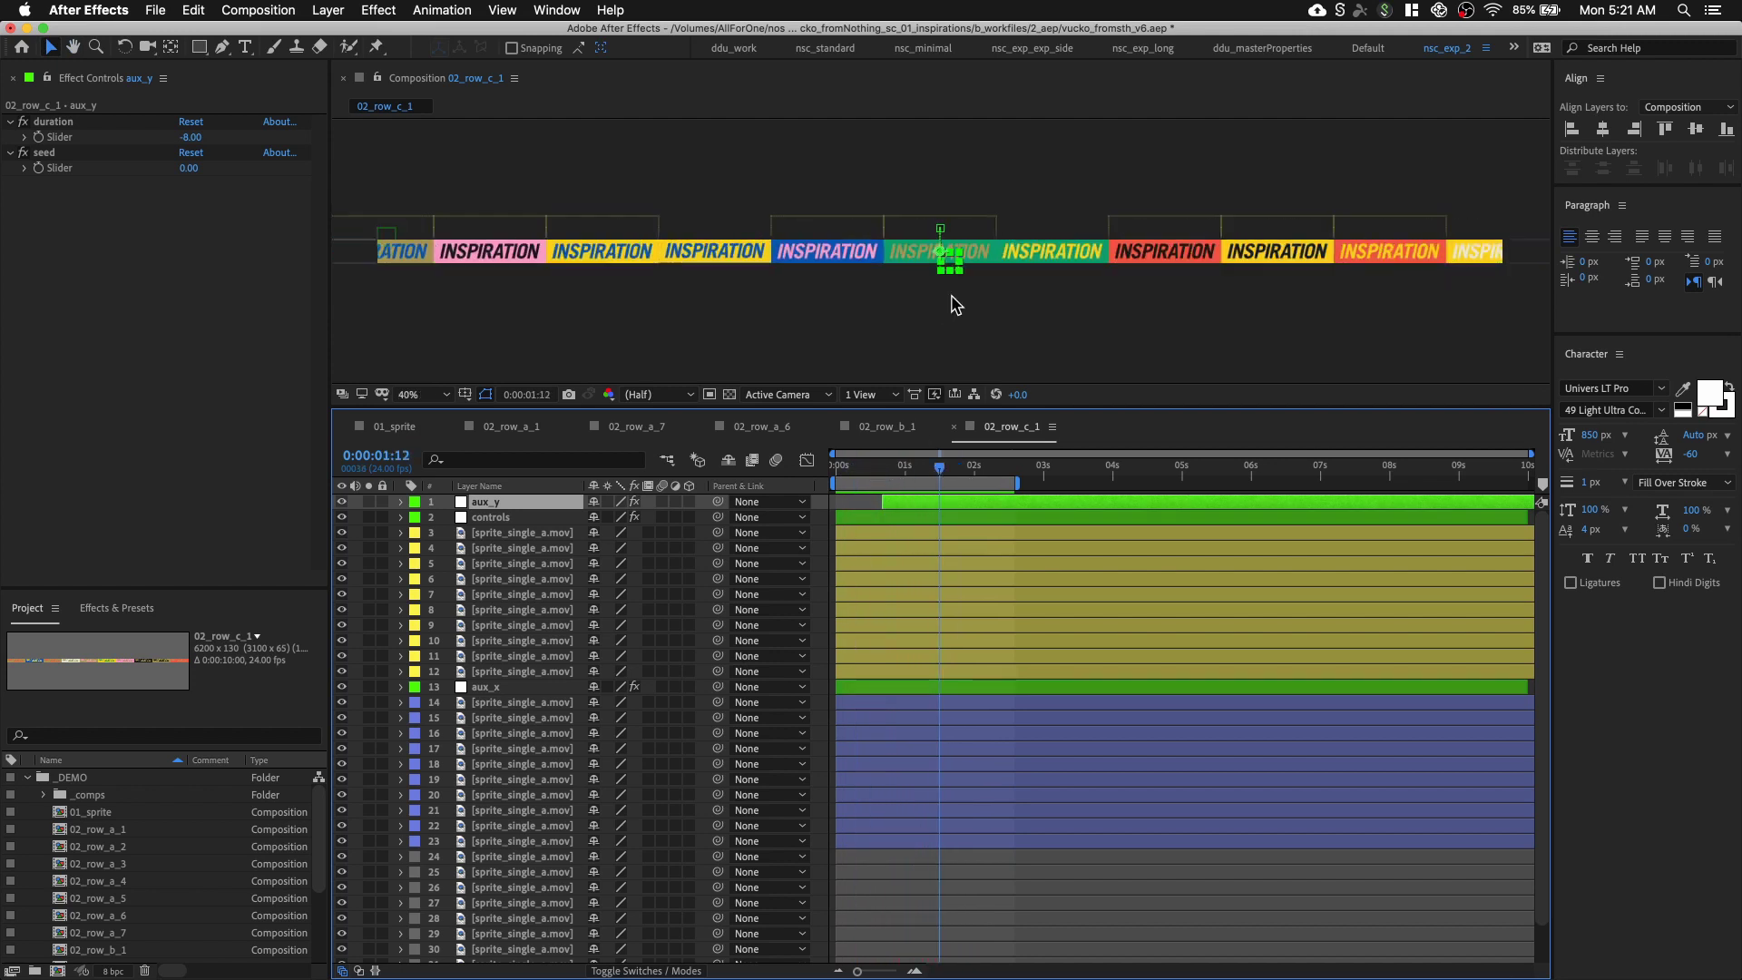
pyautogui.press('space')
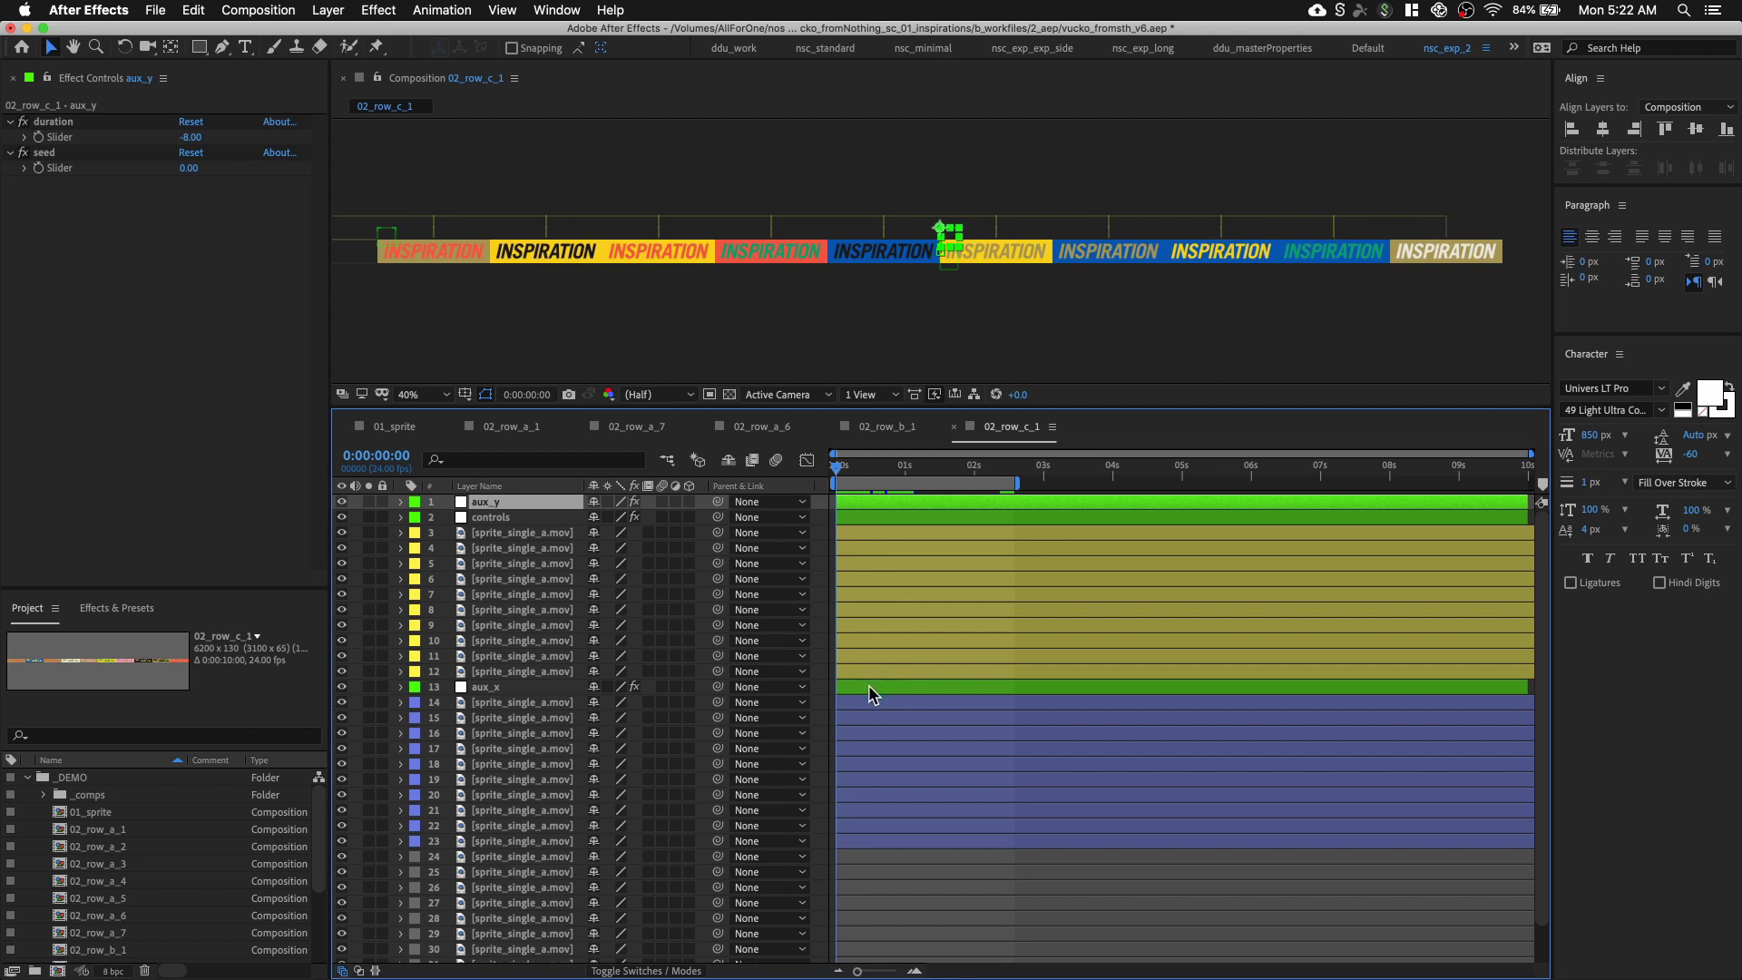
# Preview the row with the aux_x layer delayed by about 1.3 seconds, and move that layer back to the composition's start
pyautogui.moveTo(871, 693); pyautogui.dragTo(964, 691)
pyautogui.press('space')
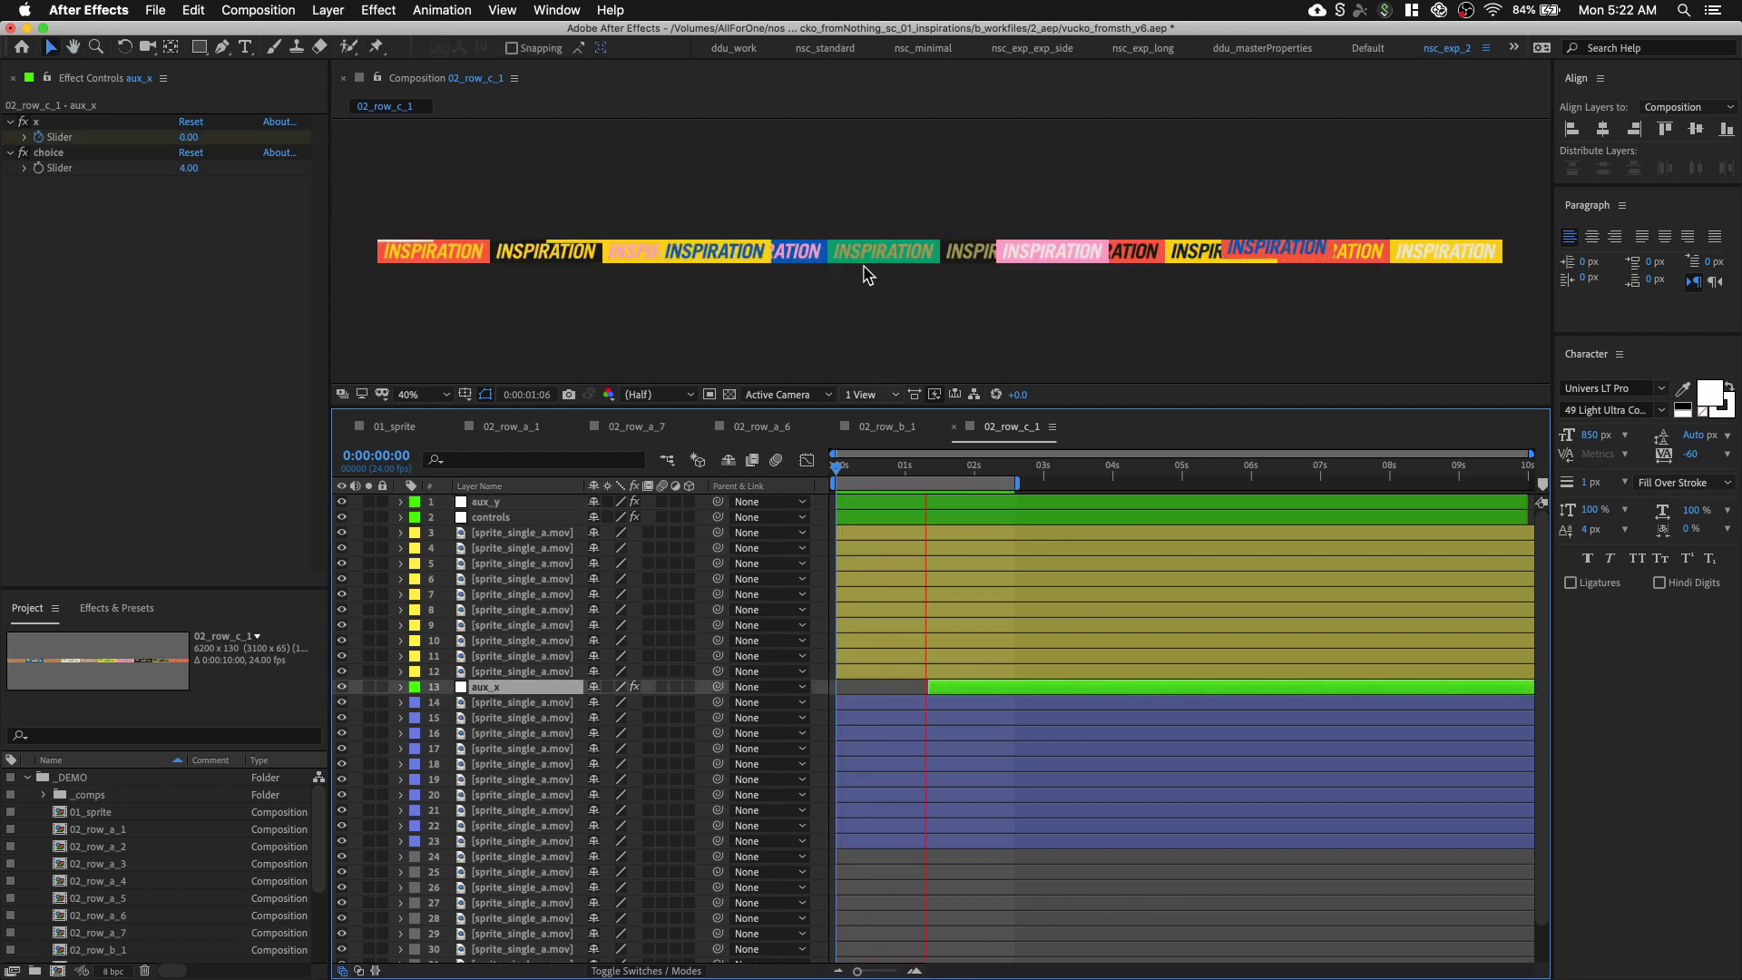
pyautogui.press('space')
pyautogui.press('[')
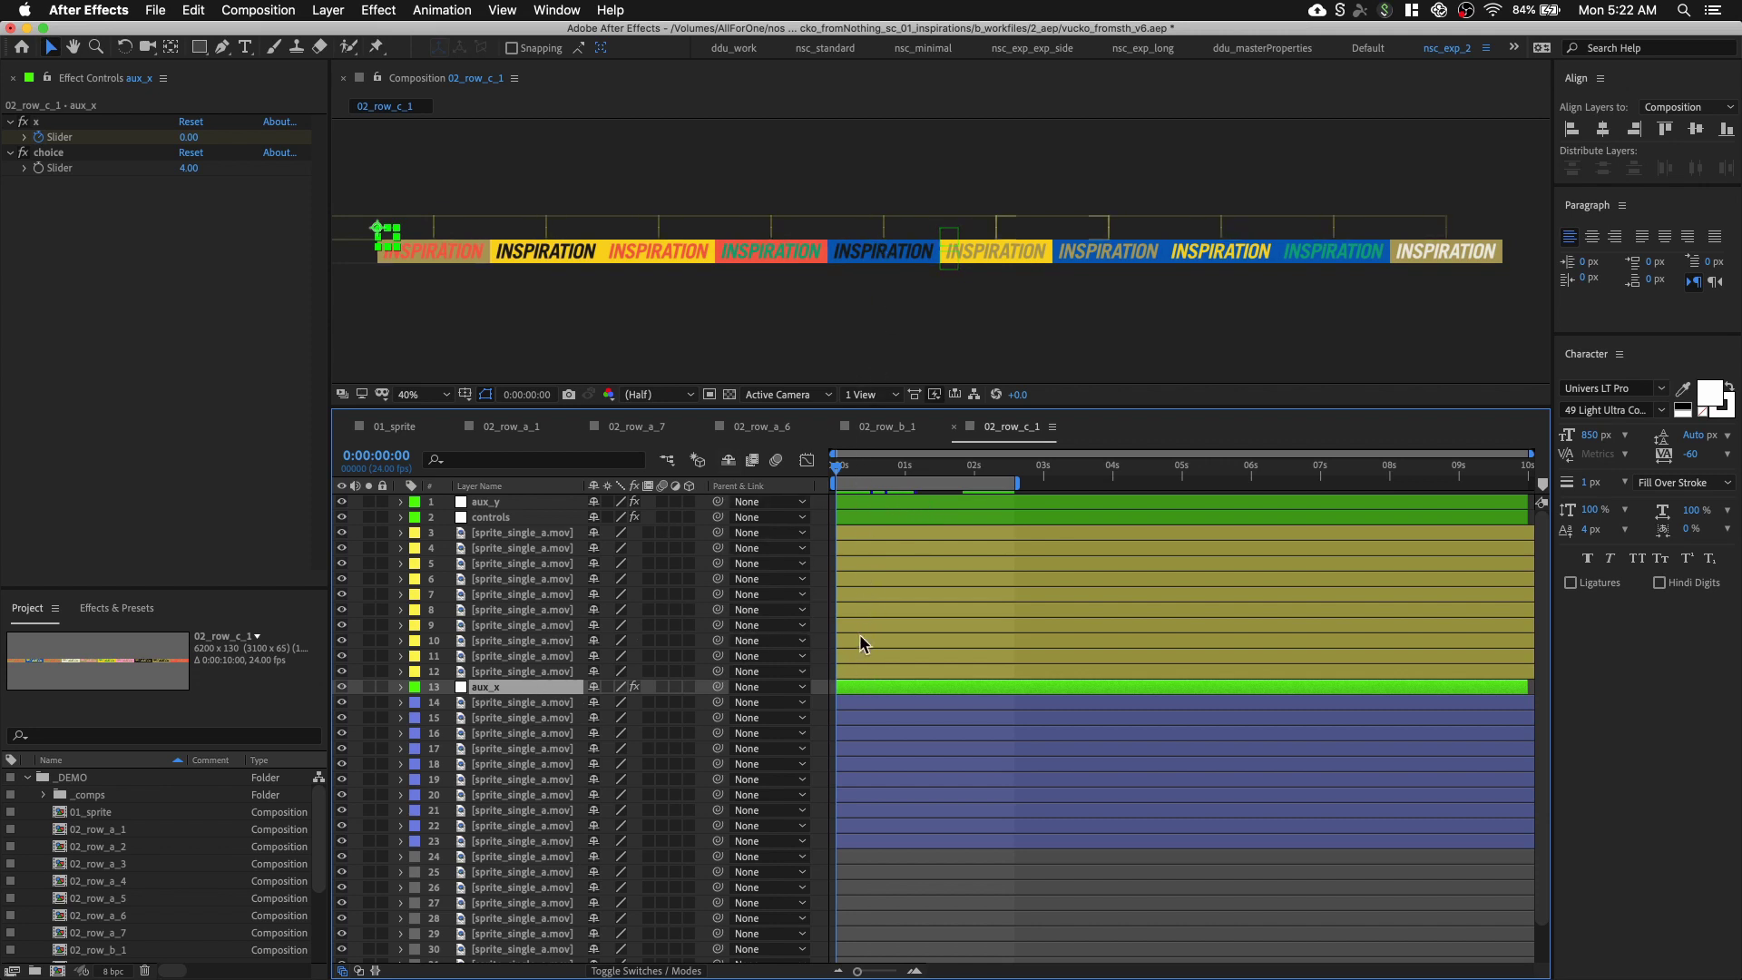
# Shift the aux_y layer about three-quarters of a second later and preview the horizontal and vertical motion together
pyautogui.moveTo(860, 510); pyautogui.dragTo(911, 512)
pyautogui.click(526, 687)
pyautogui.press('space')
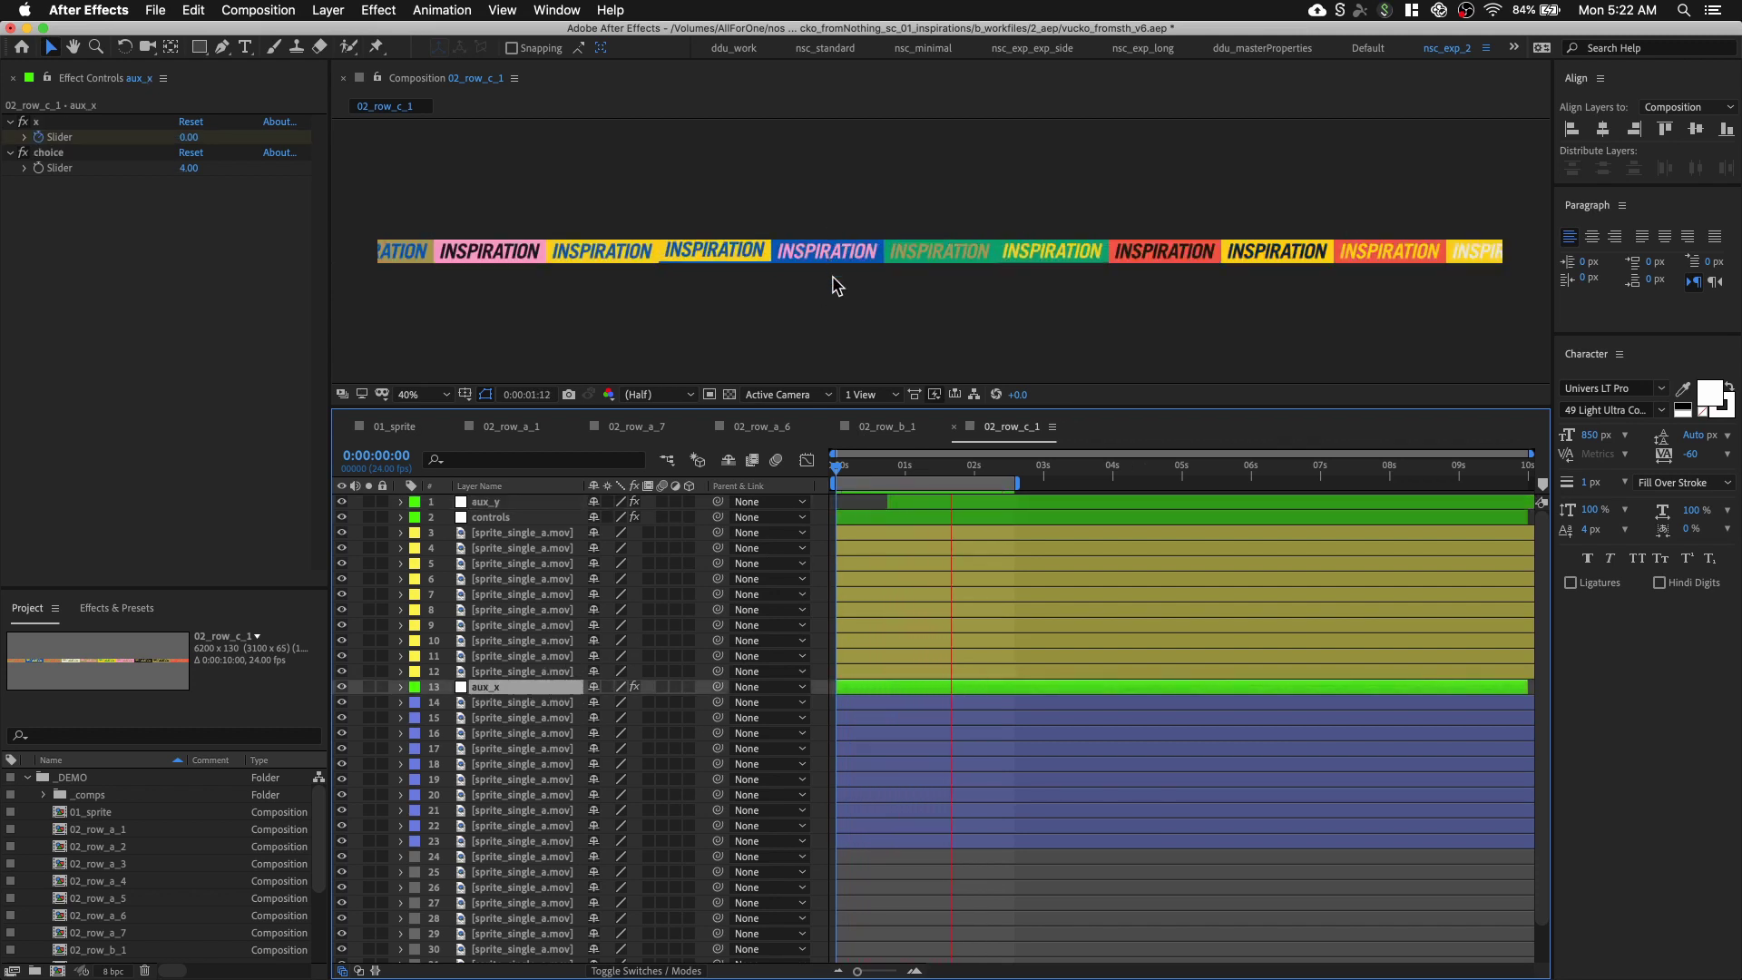
pyautogui.moveTo(976, 465); pyautogui.dragTo(460, 527)
# At the composition's first frame, raise the controls layer's seed slider to 18
pyautogui.click(491, 518)
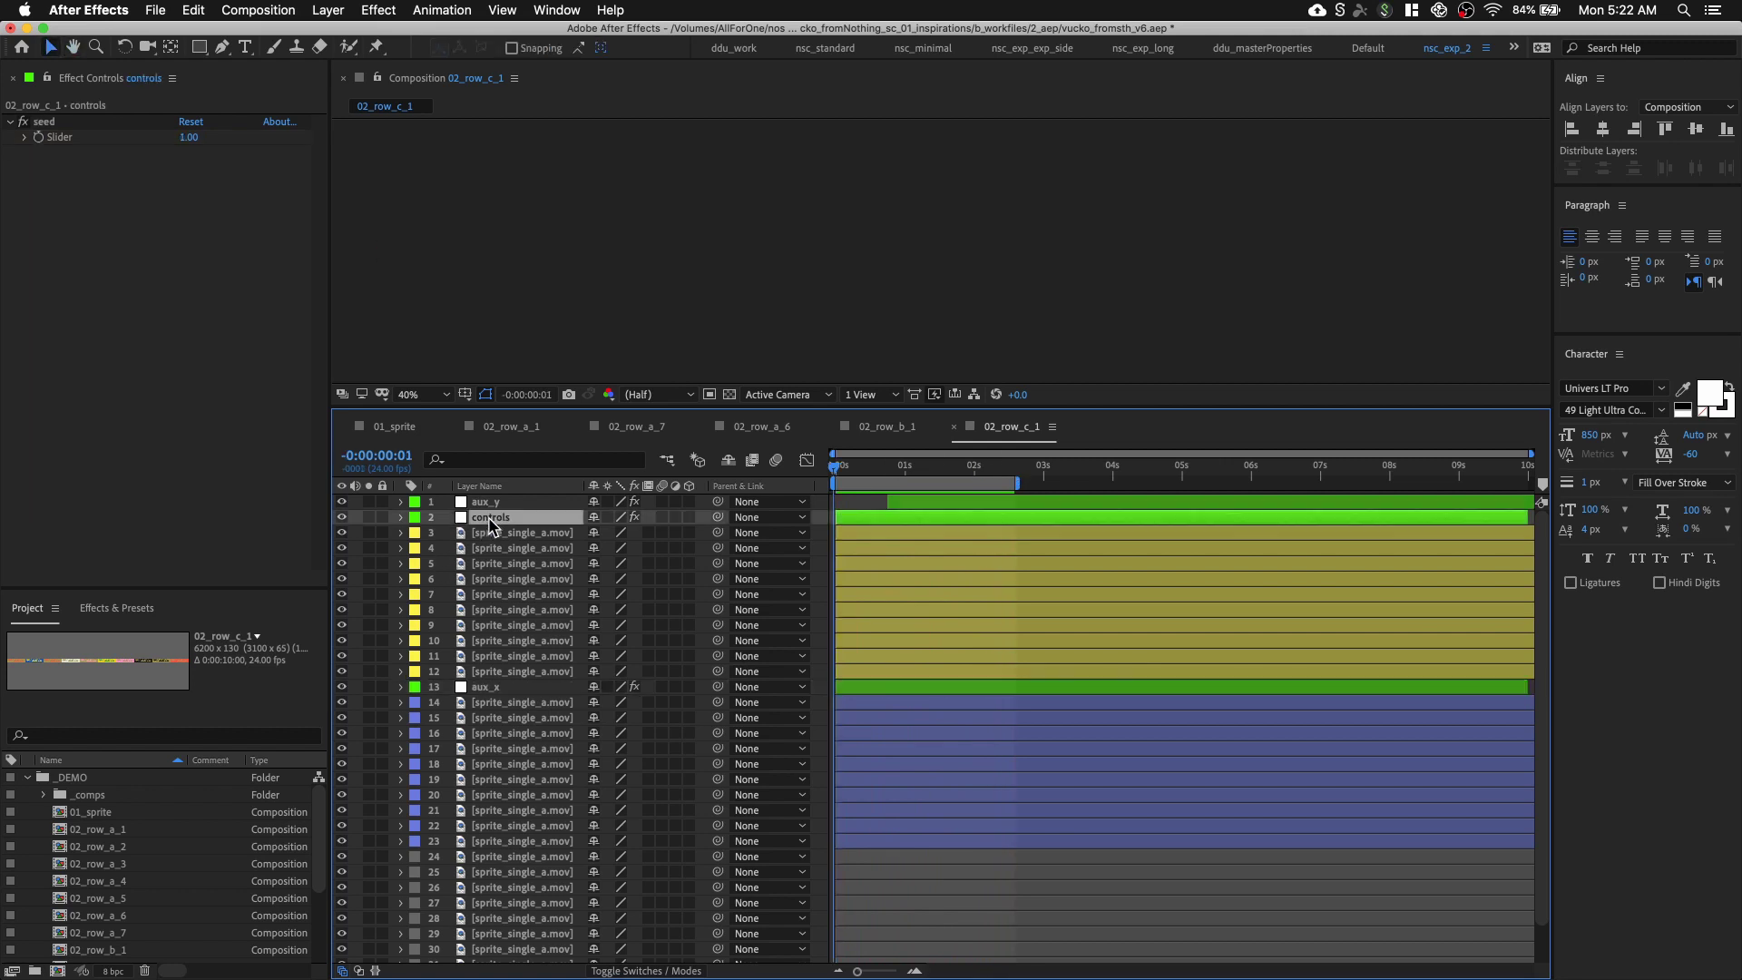
pyautogui.press('Home')
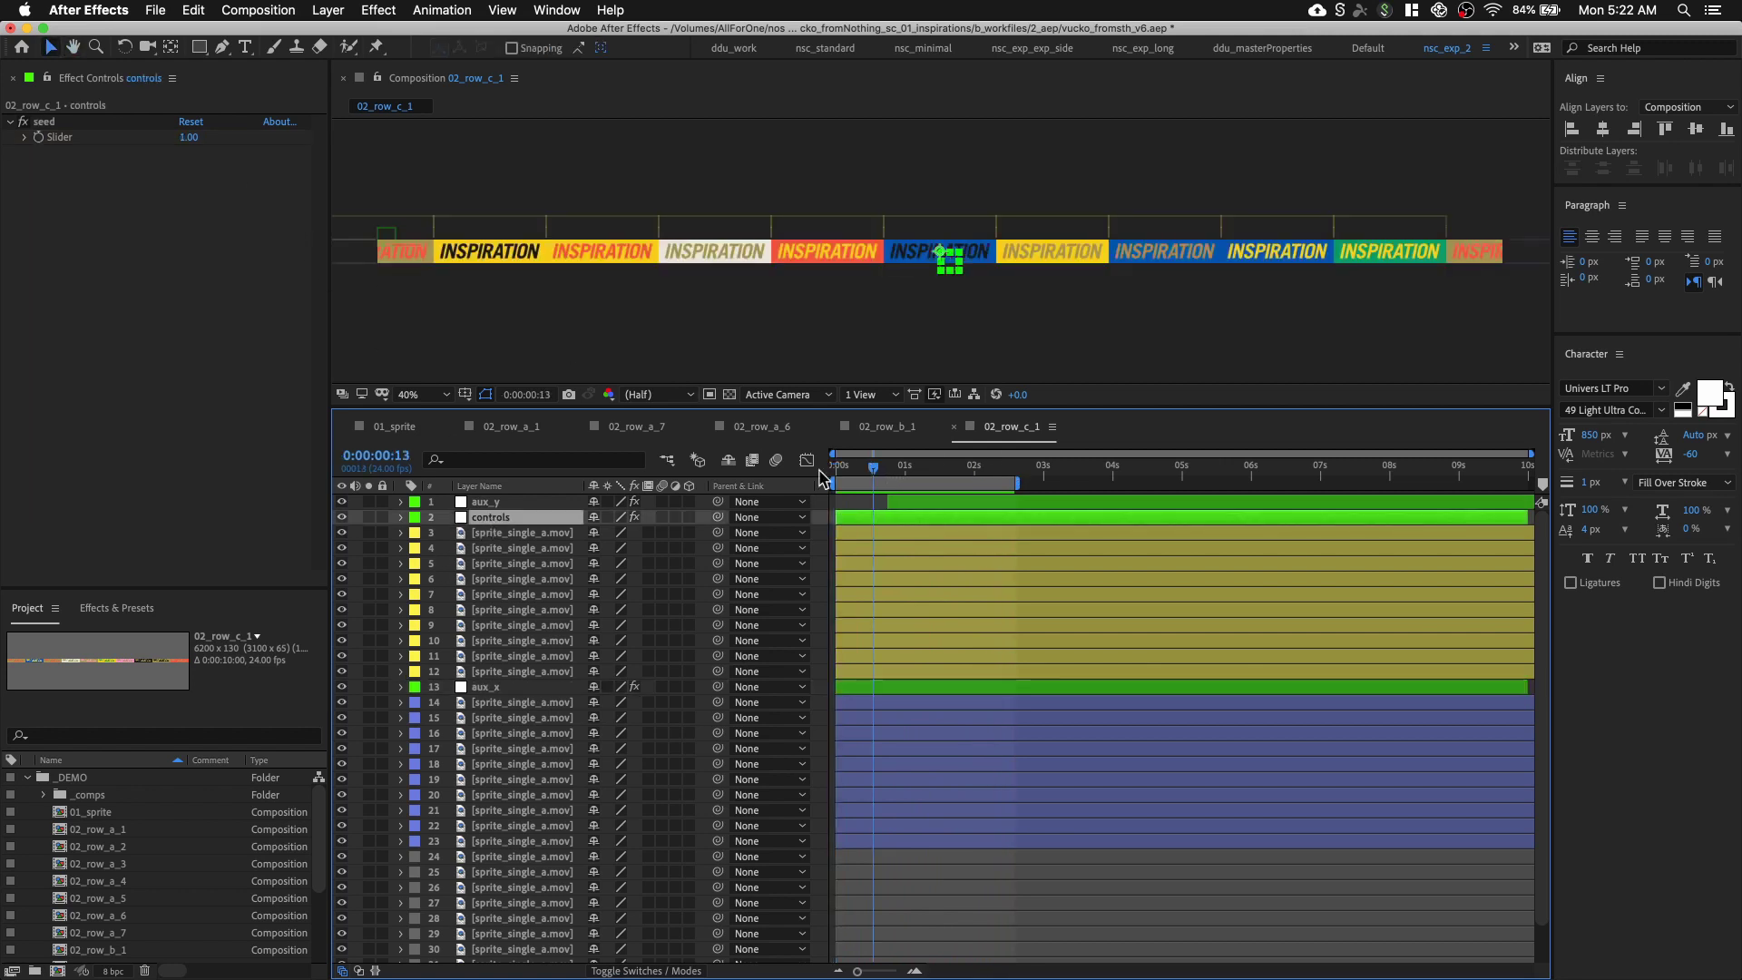
pyautogui.click(192, 139)
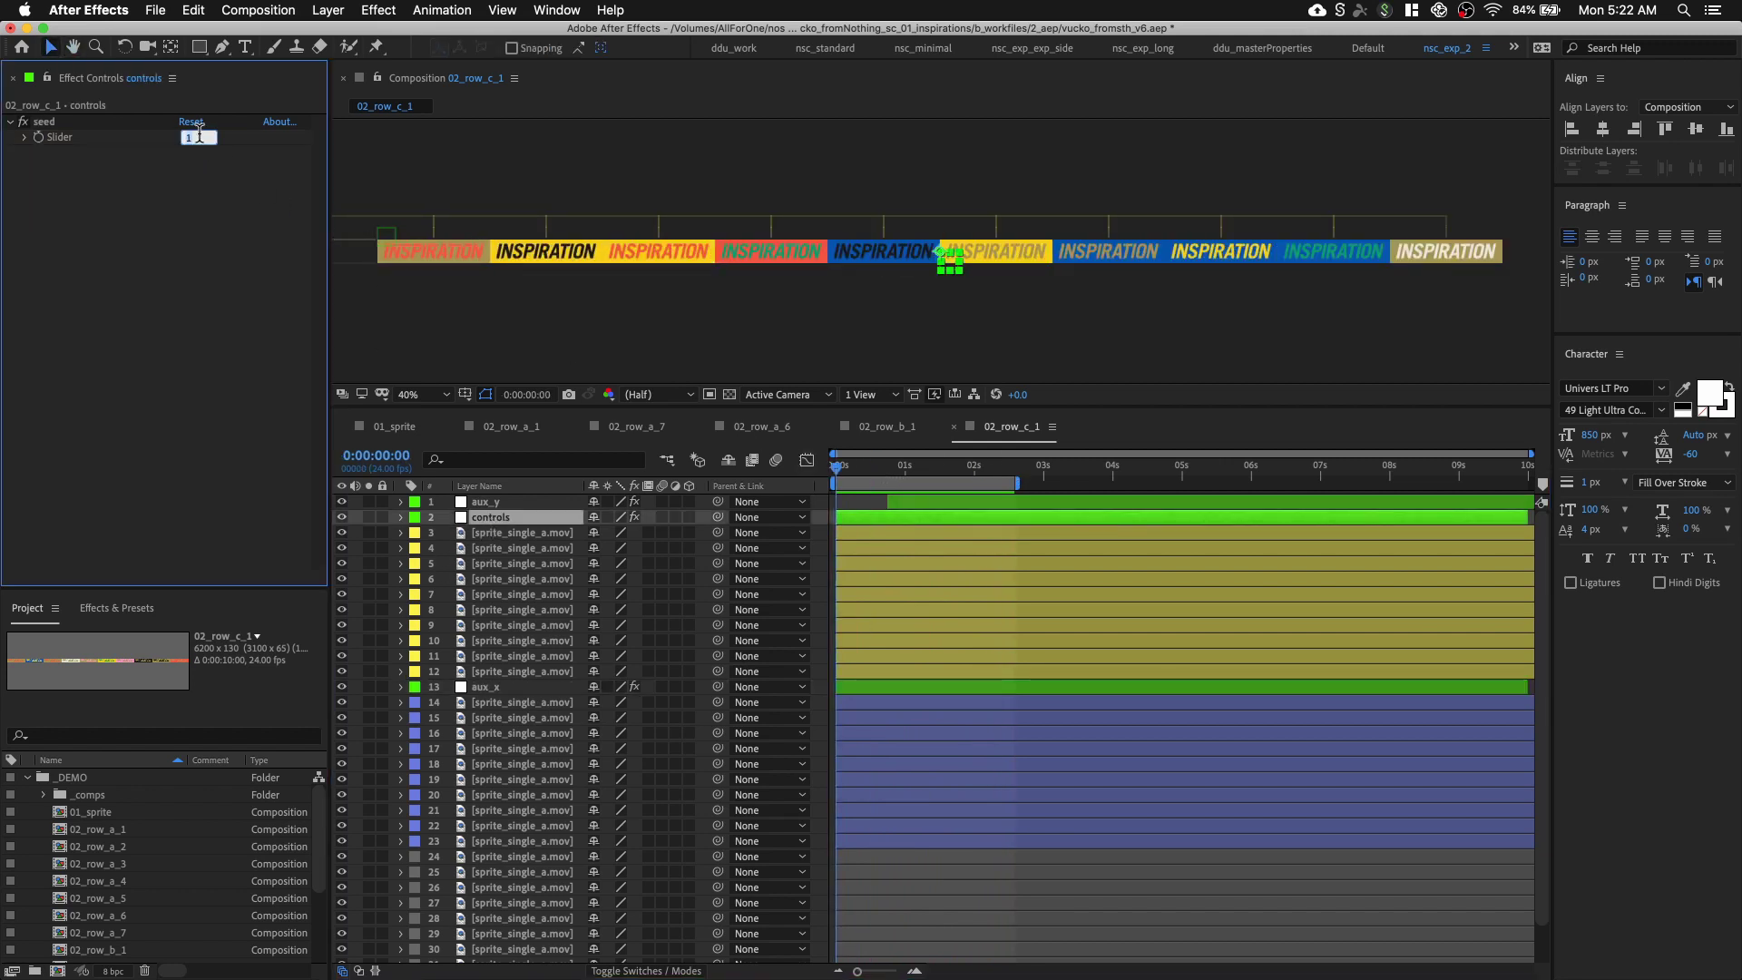
pyautogui.press('Up')
pyautogui.press('Up')
pyautogui.press('Up')
pyautogui.press('Up')
pyautogui.press('Up')
pyautogui.press('Up')
pyautogui.press('Up')
pyautogui.press('Up')
pyautogui.press('Up')
pyautogui.press('Up')
pyautogui.press('Up')
pyautogui.press('Up')
pyautogui.press('Up')
pyautogui.press('Up')
pyautogui.press('Up')
pyautogui.press('Up')
pyautogui.press('Up')
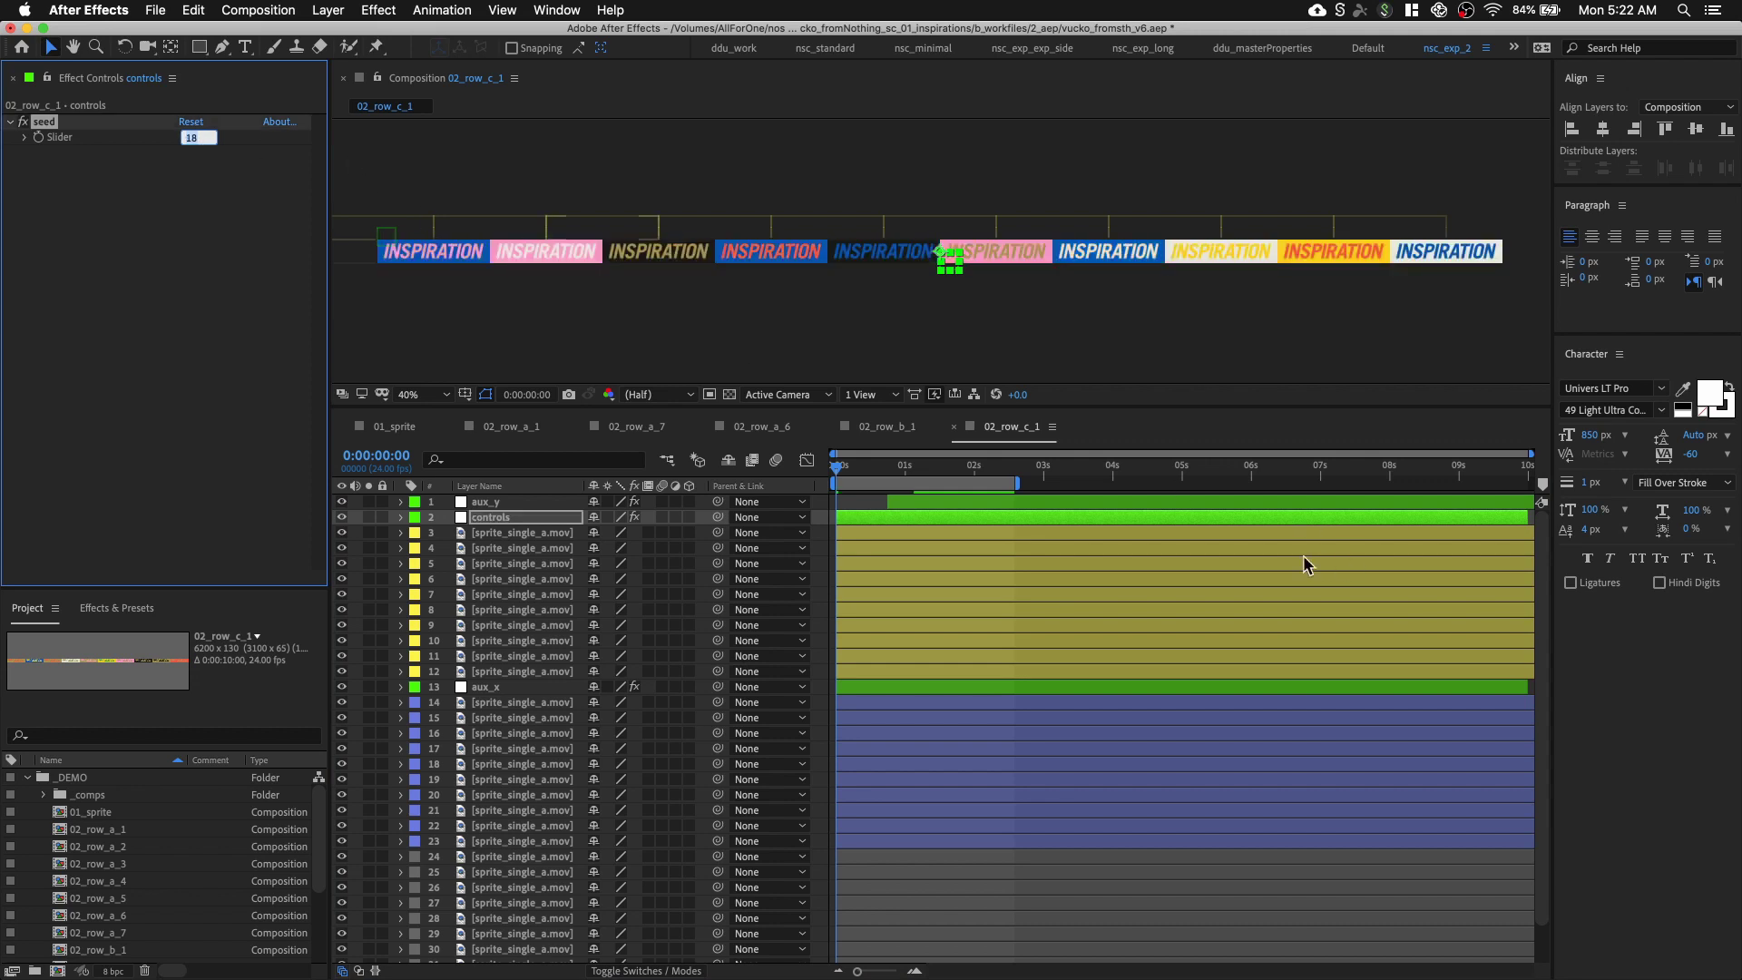
# Preview the 02_row_c_1 row from its first frame with the new seed
pyautogui.moveTo(864, 467); pyautogui.dragTo(802, 464)
pyautogui.press('space')
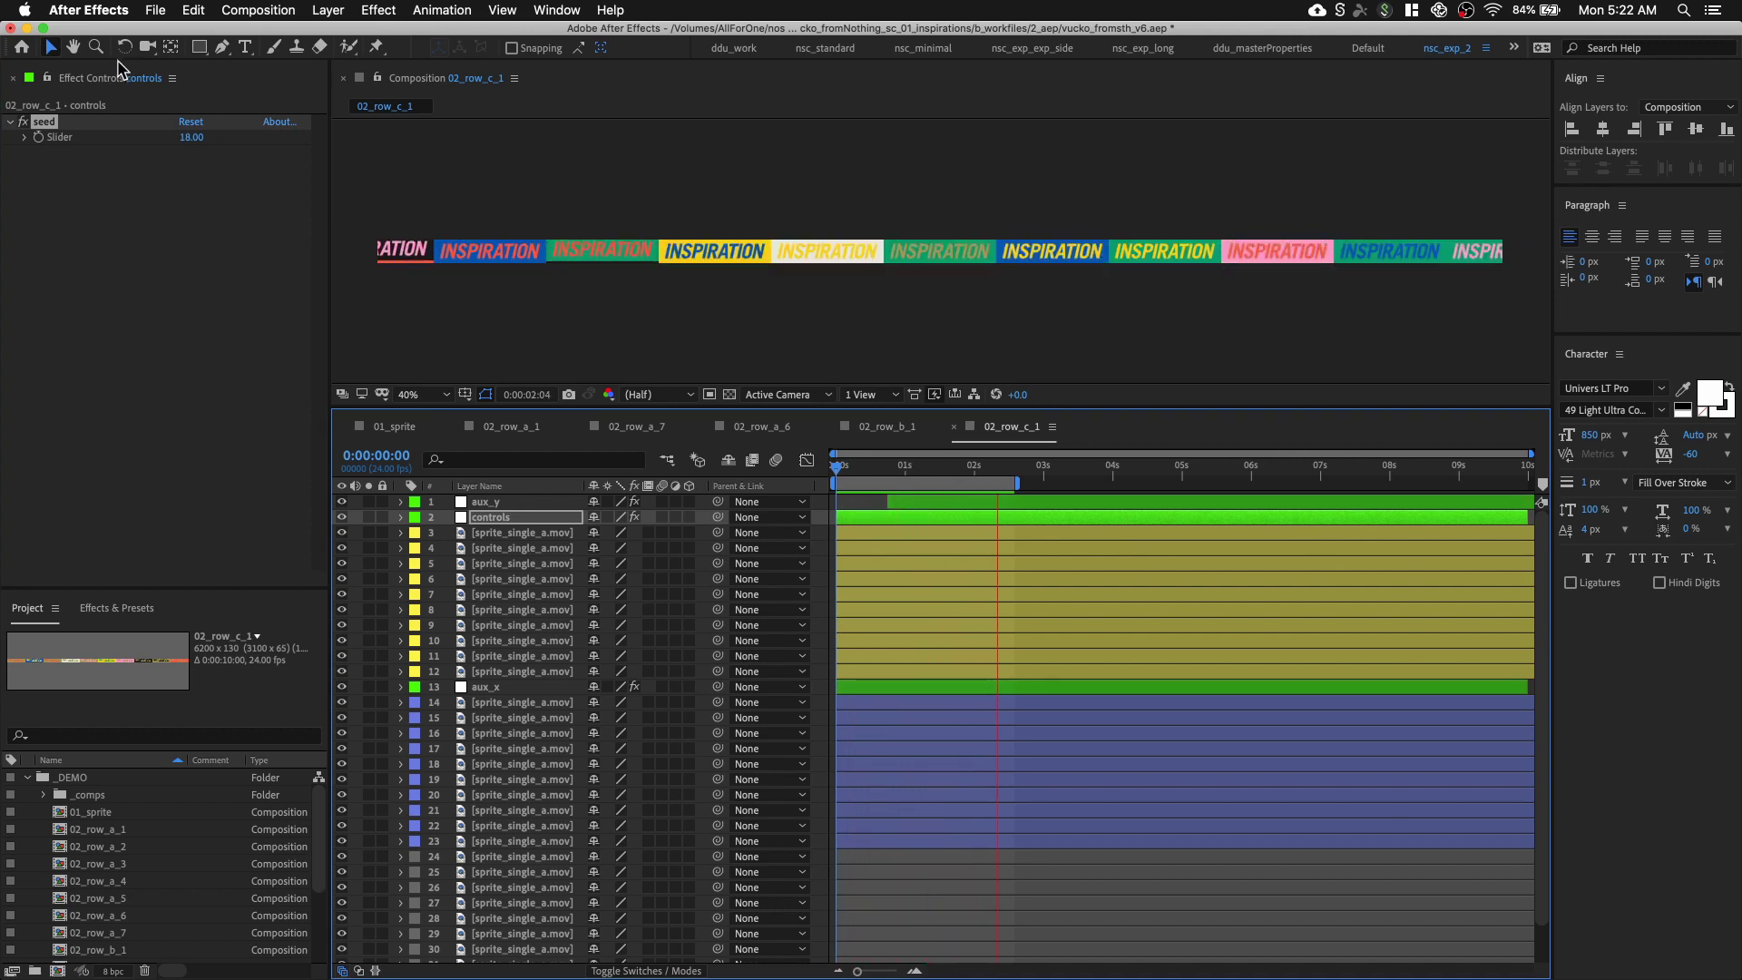
pyautogui.press('space')
# Duplicate the 02_row_c_1 composition three times to make 02_row_c_2, 02_row_c_3 and 02_row_c_4
pyautogui.moveTo(172, 587); pyautogui.dragTo(173, 153)
pyautogui.click(152, 585)
pyautogui.press('super+d')
pyautogui.press('super+d')
pyautogui.press('super+d')
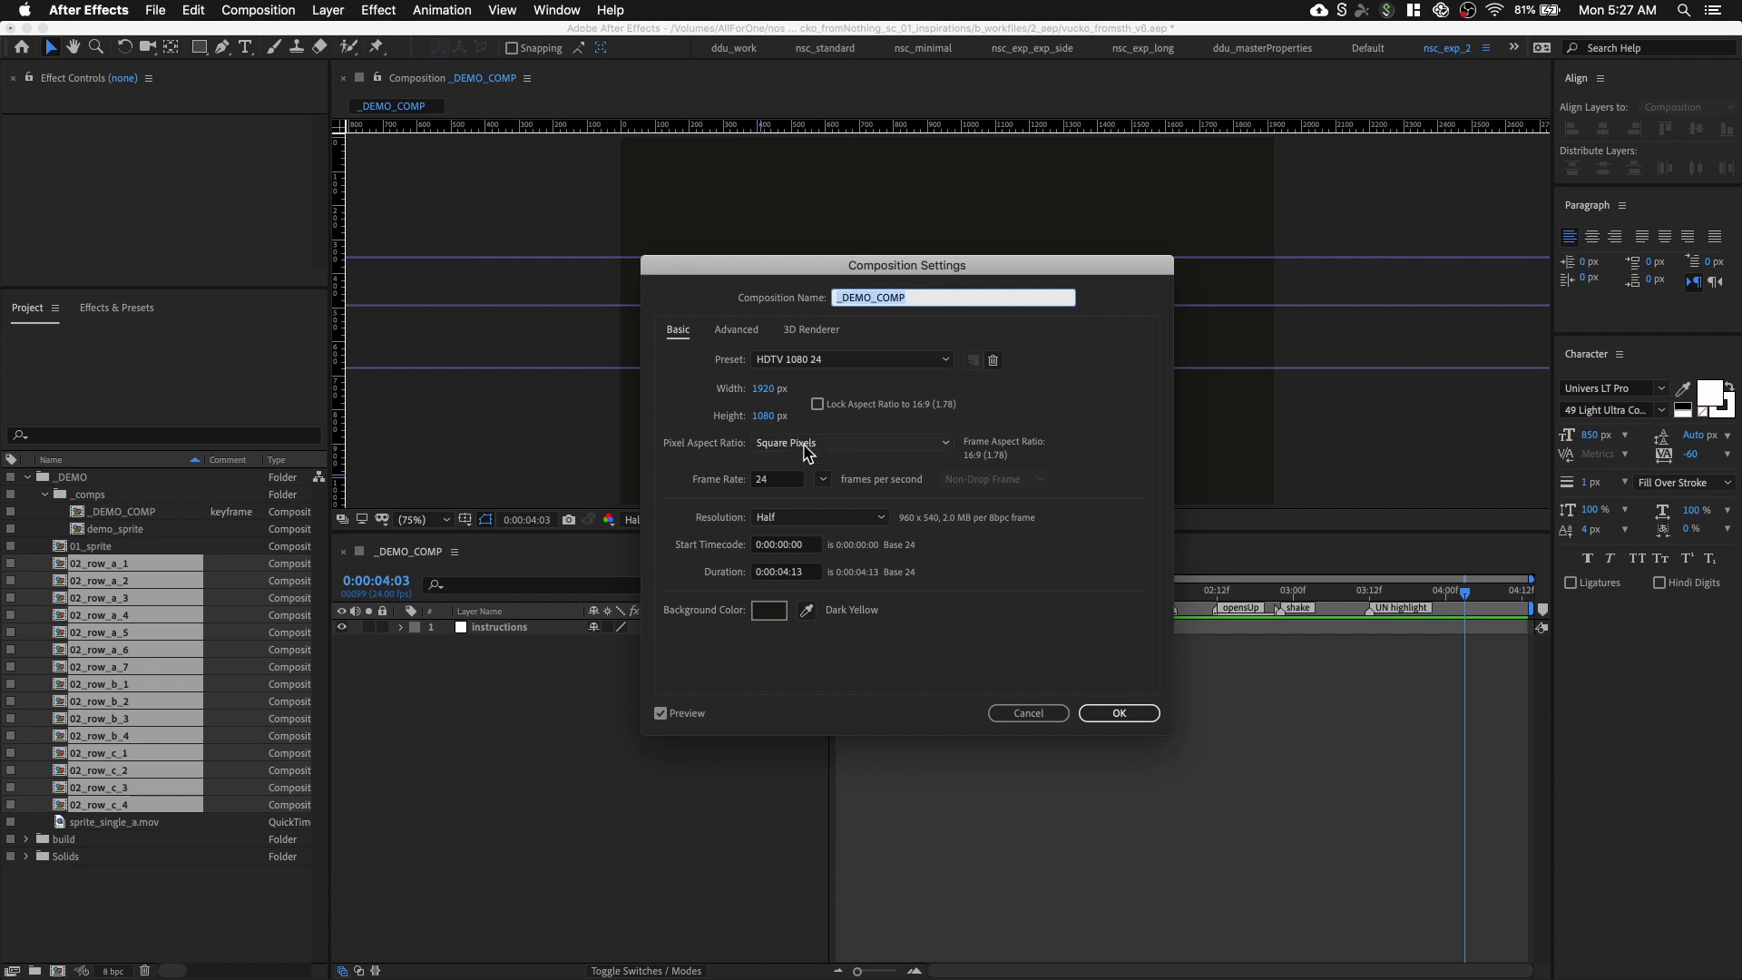
# Accept _DEMO_COMP's HDTV 1080 24 composition settings and add all the 02_row compositions as layers below instructions
pyautogui.click(1124, 714)
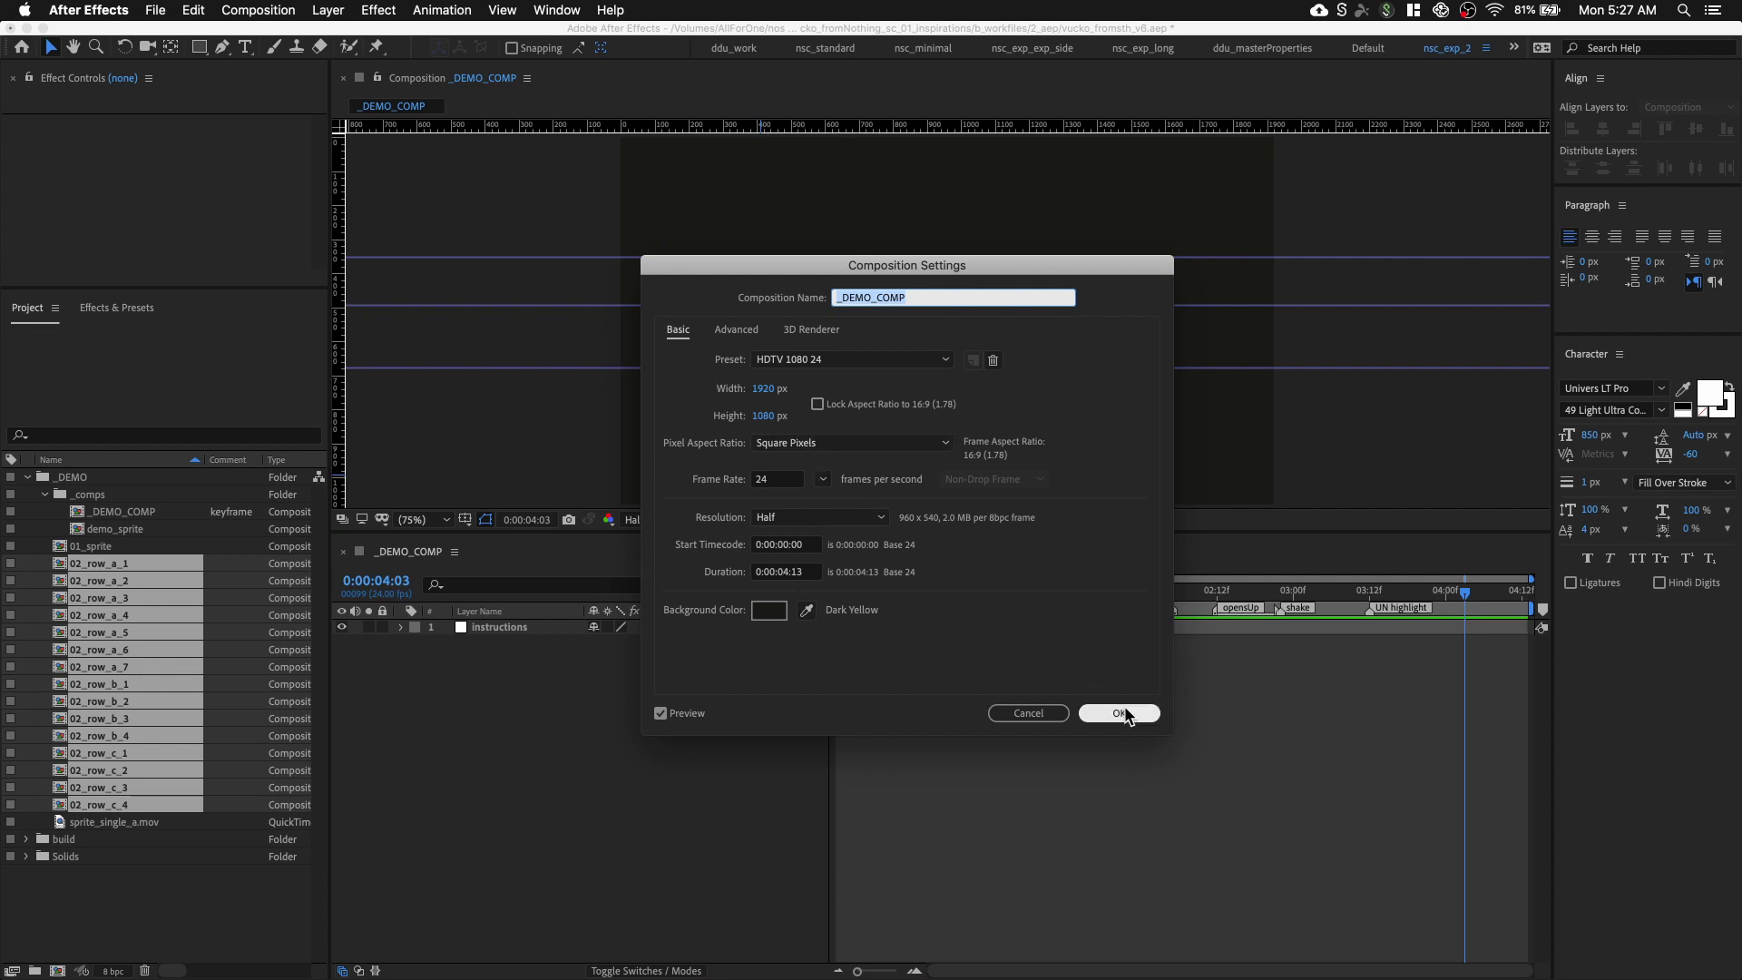
pyautogui.click(1123, 713)
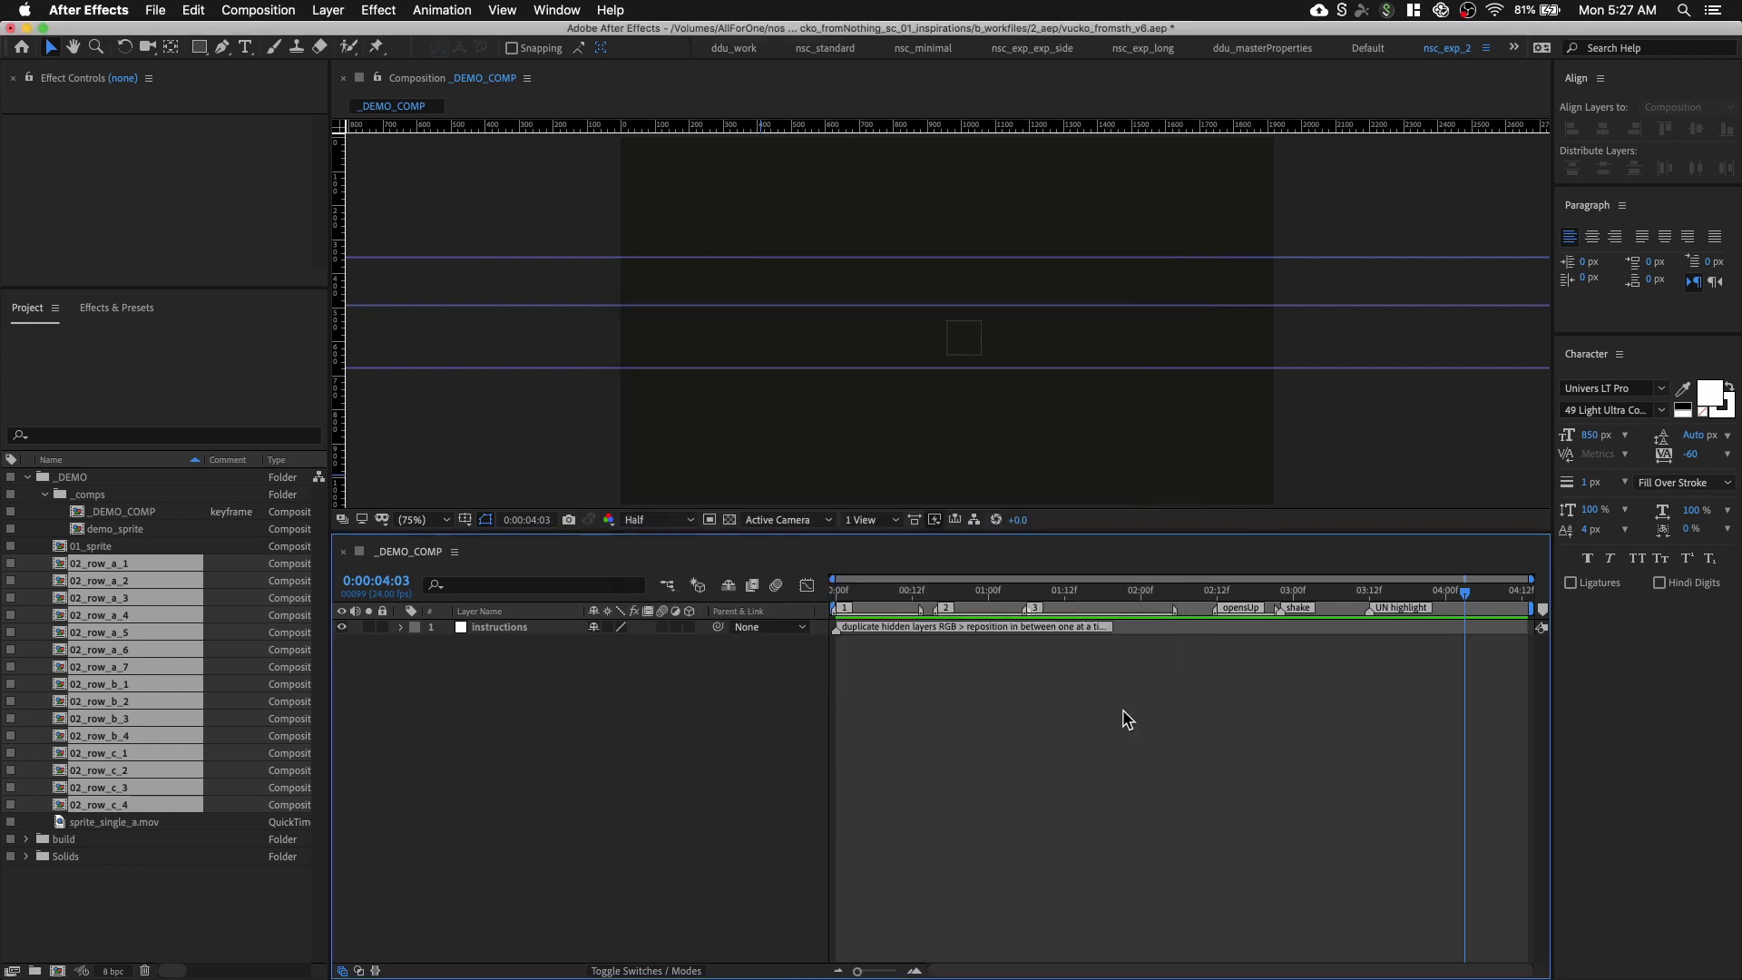
pyautogui.moveTo(730, 431); pyautogui.dragTo(785, 448)
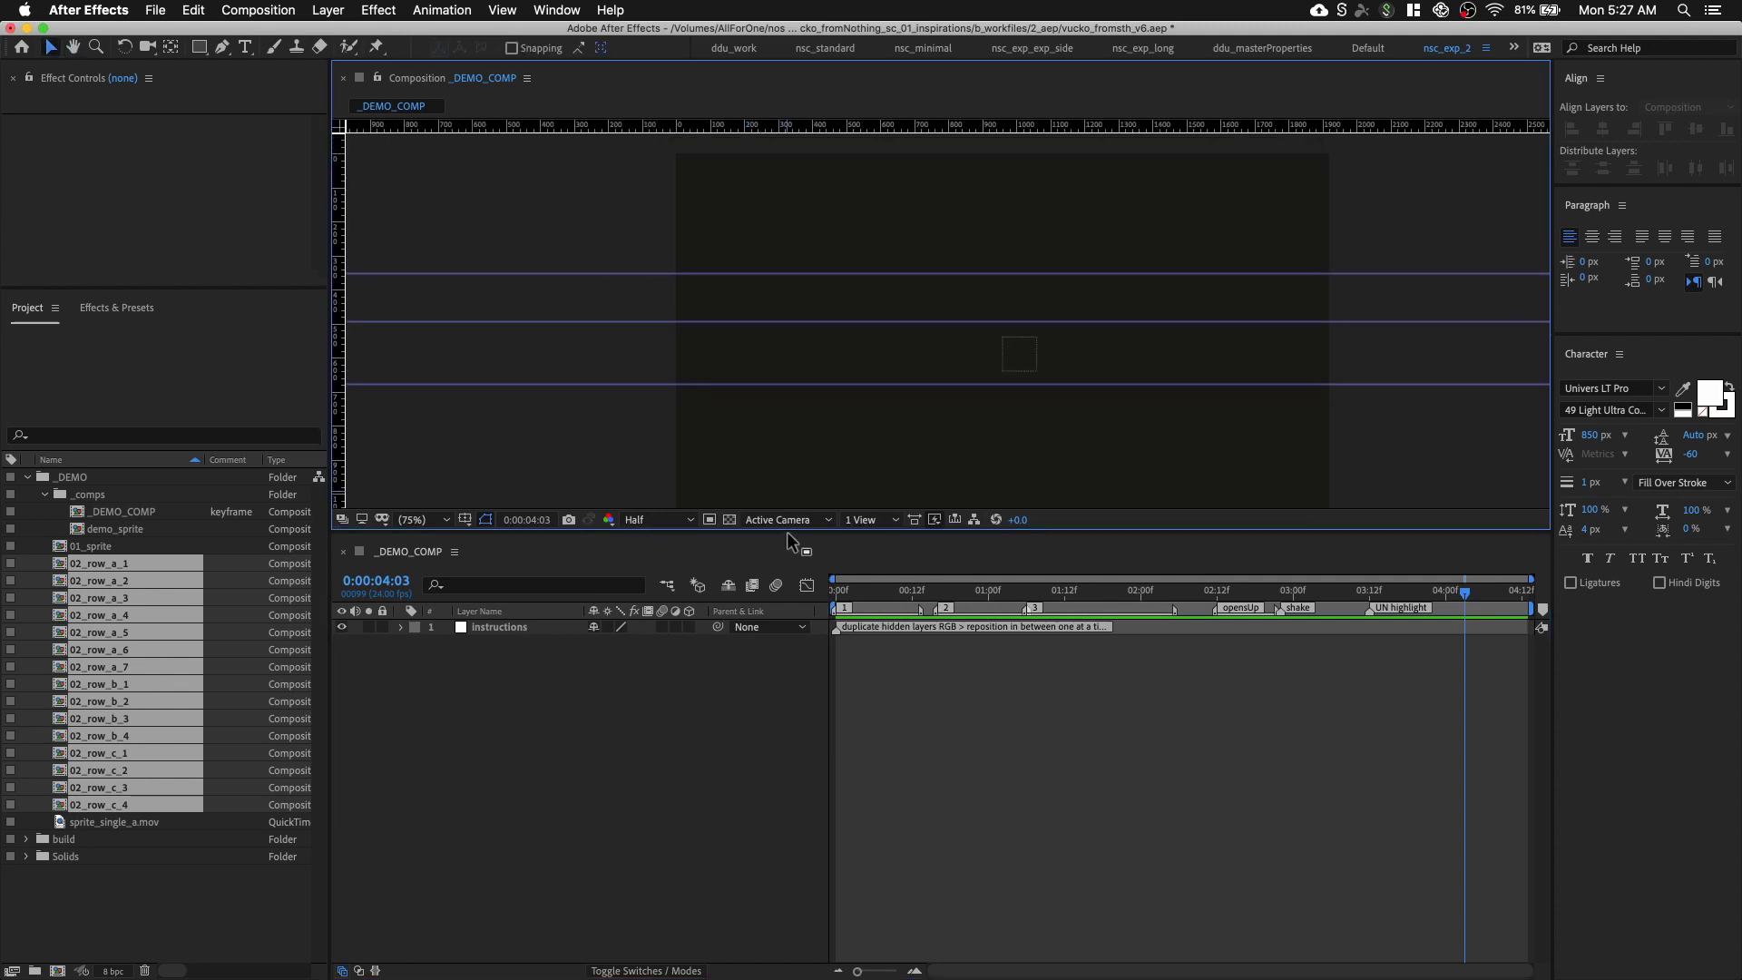
pyautogui.moveTo(139, 610); pyautogui.dragTo(432, 639)
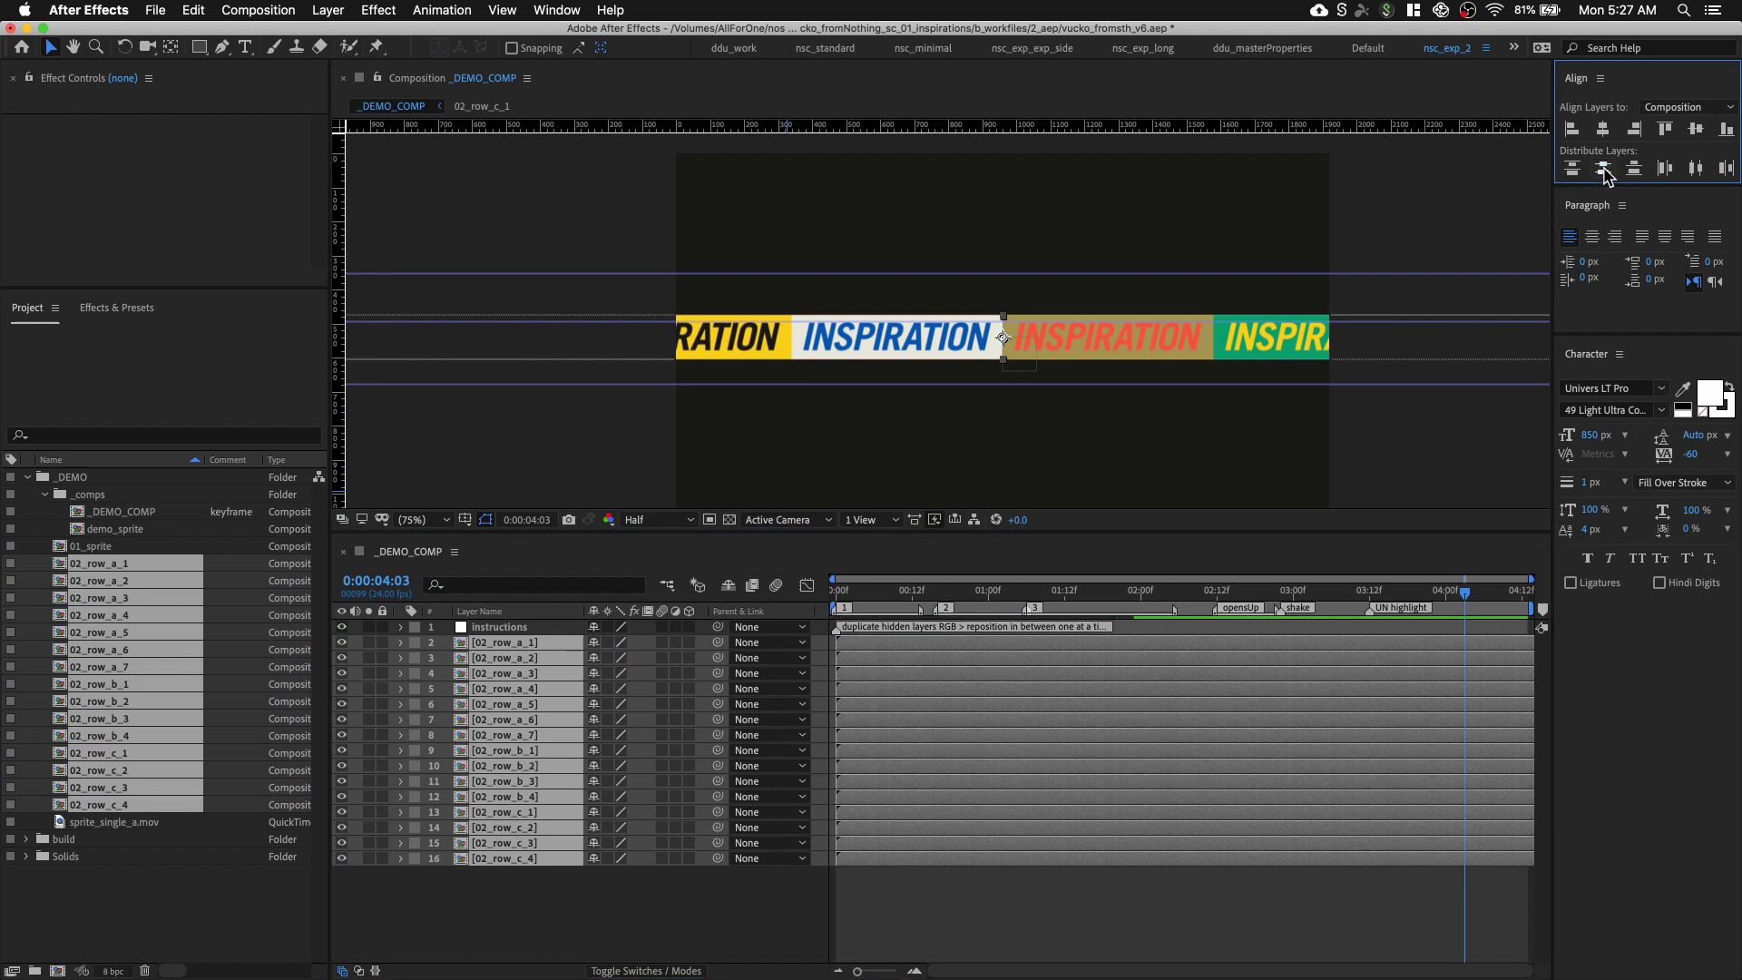
# Set the multi-layer alignment reference to Selection, and align the 02_row_a_1 layer to the composition's top edge
pyautogui.click(1670, 108)
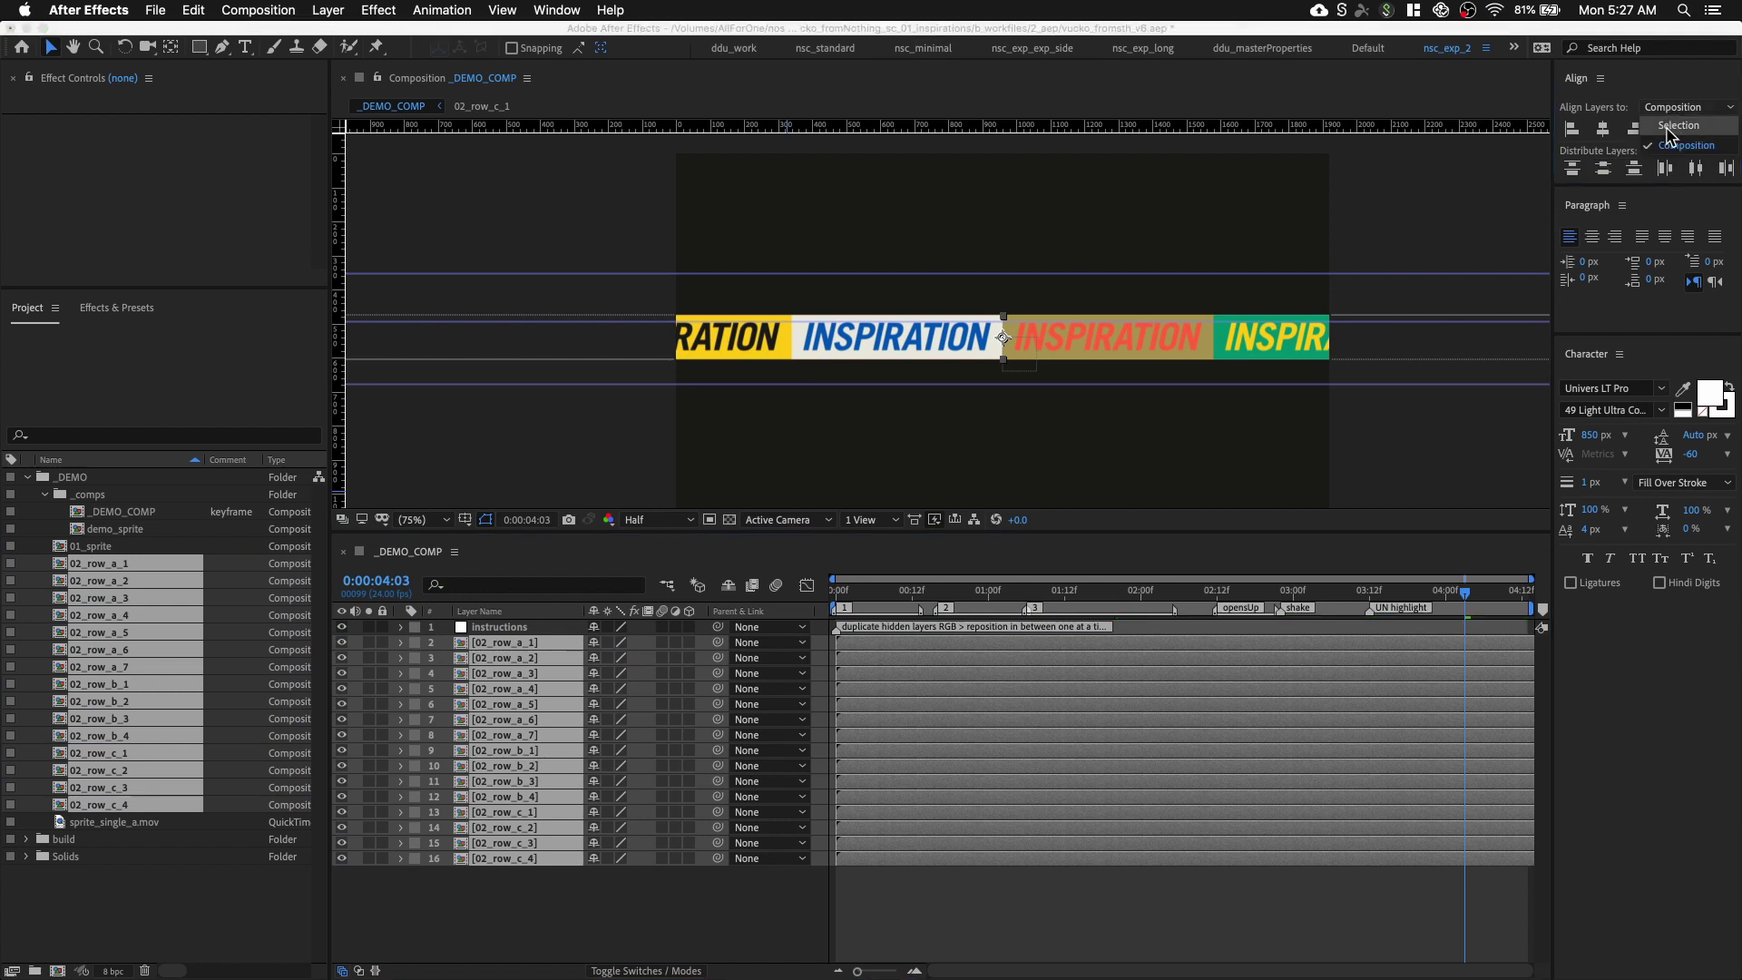
pyautogui.click(1669, 127)
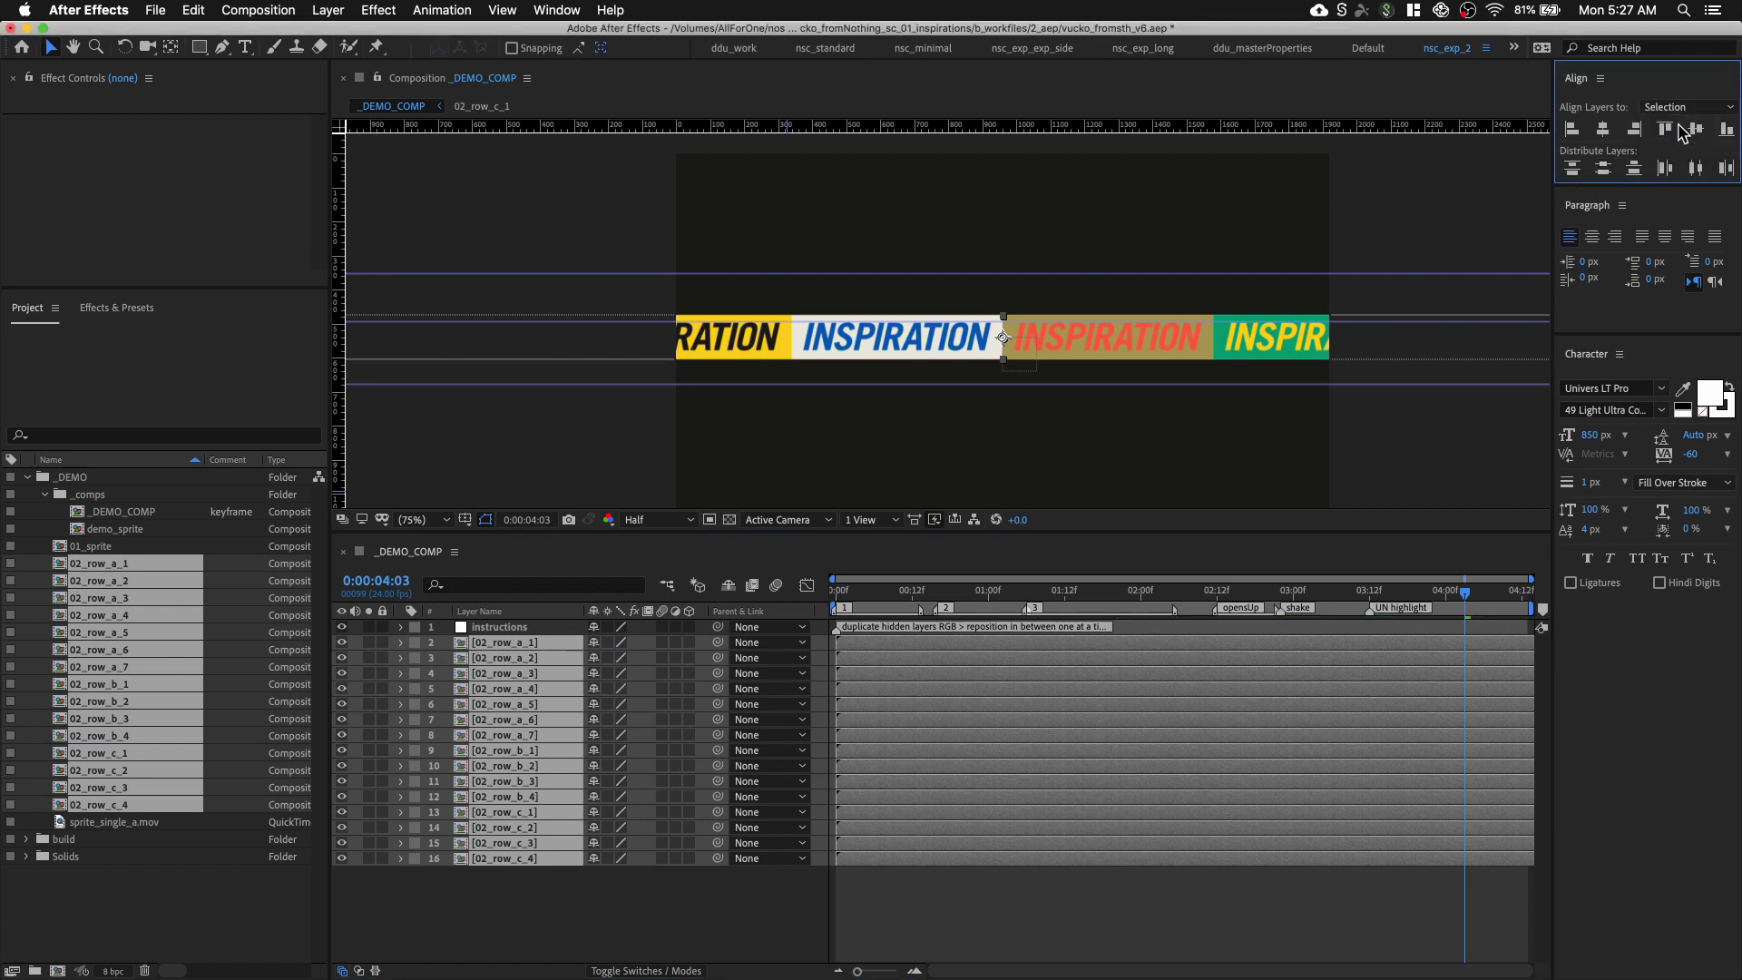
pyautogui.click(607, 882)
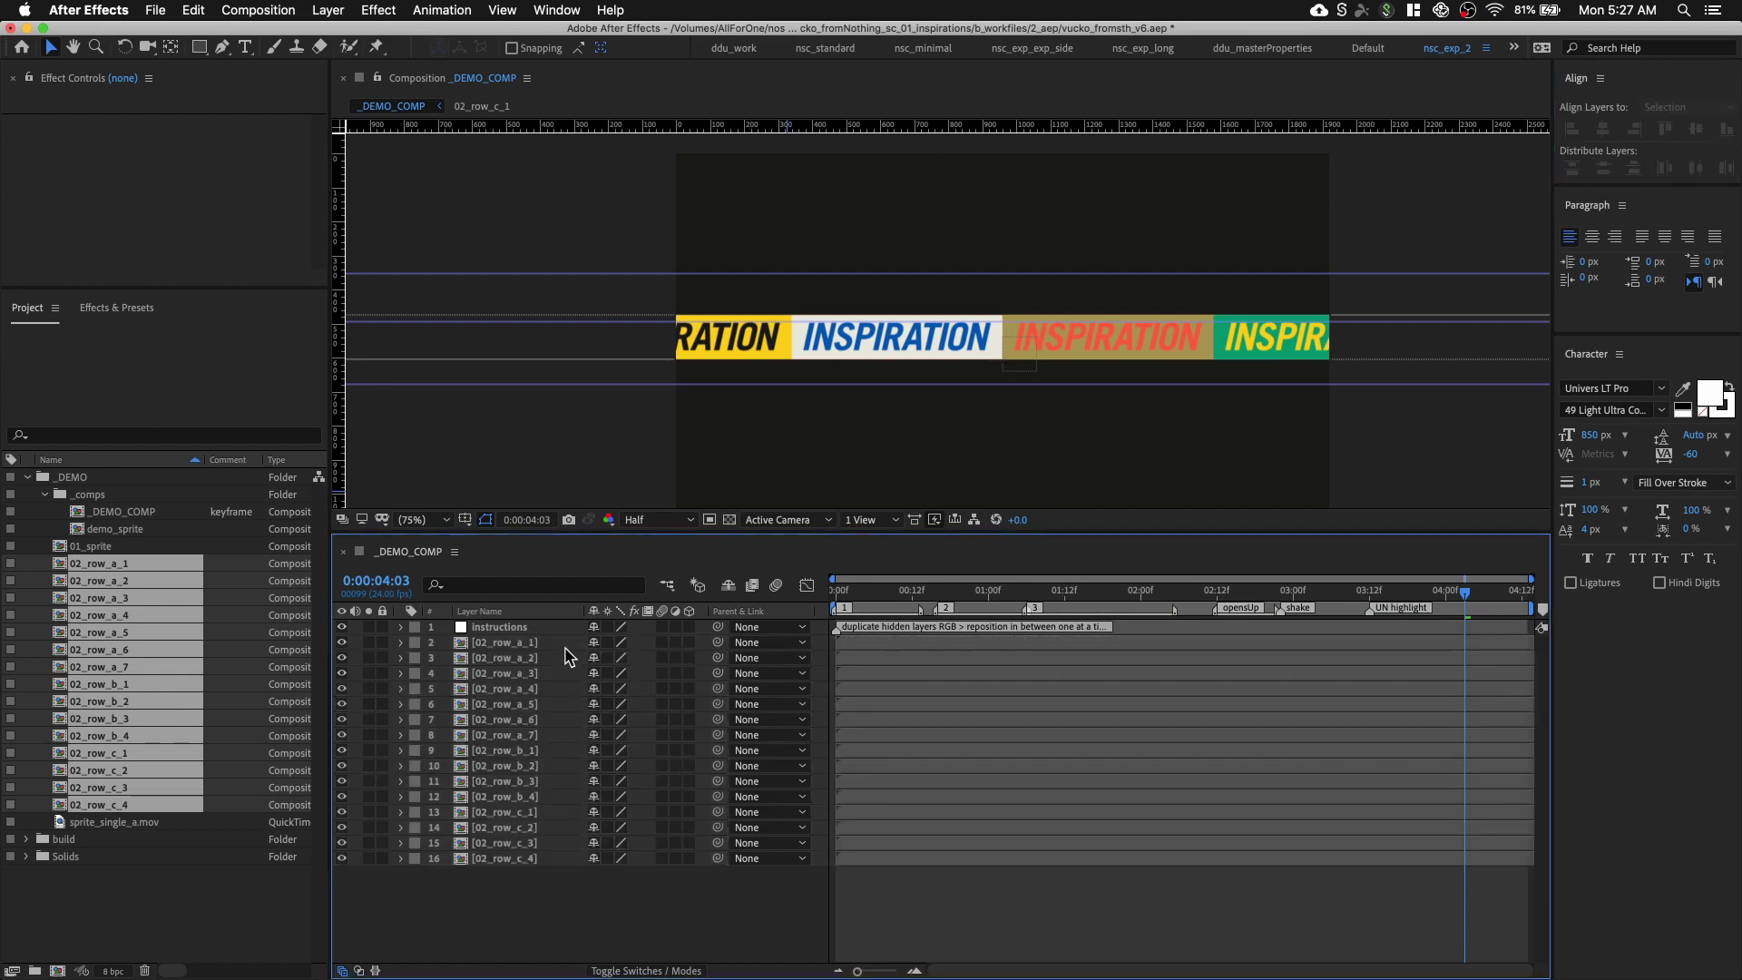
pyautogui.click(490, 642)
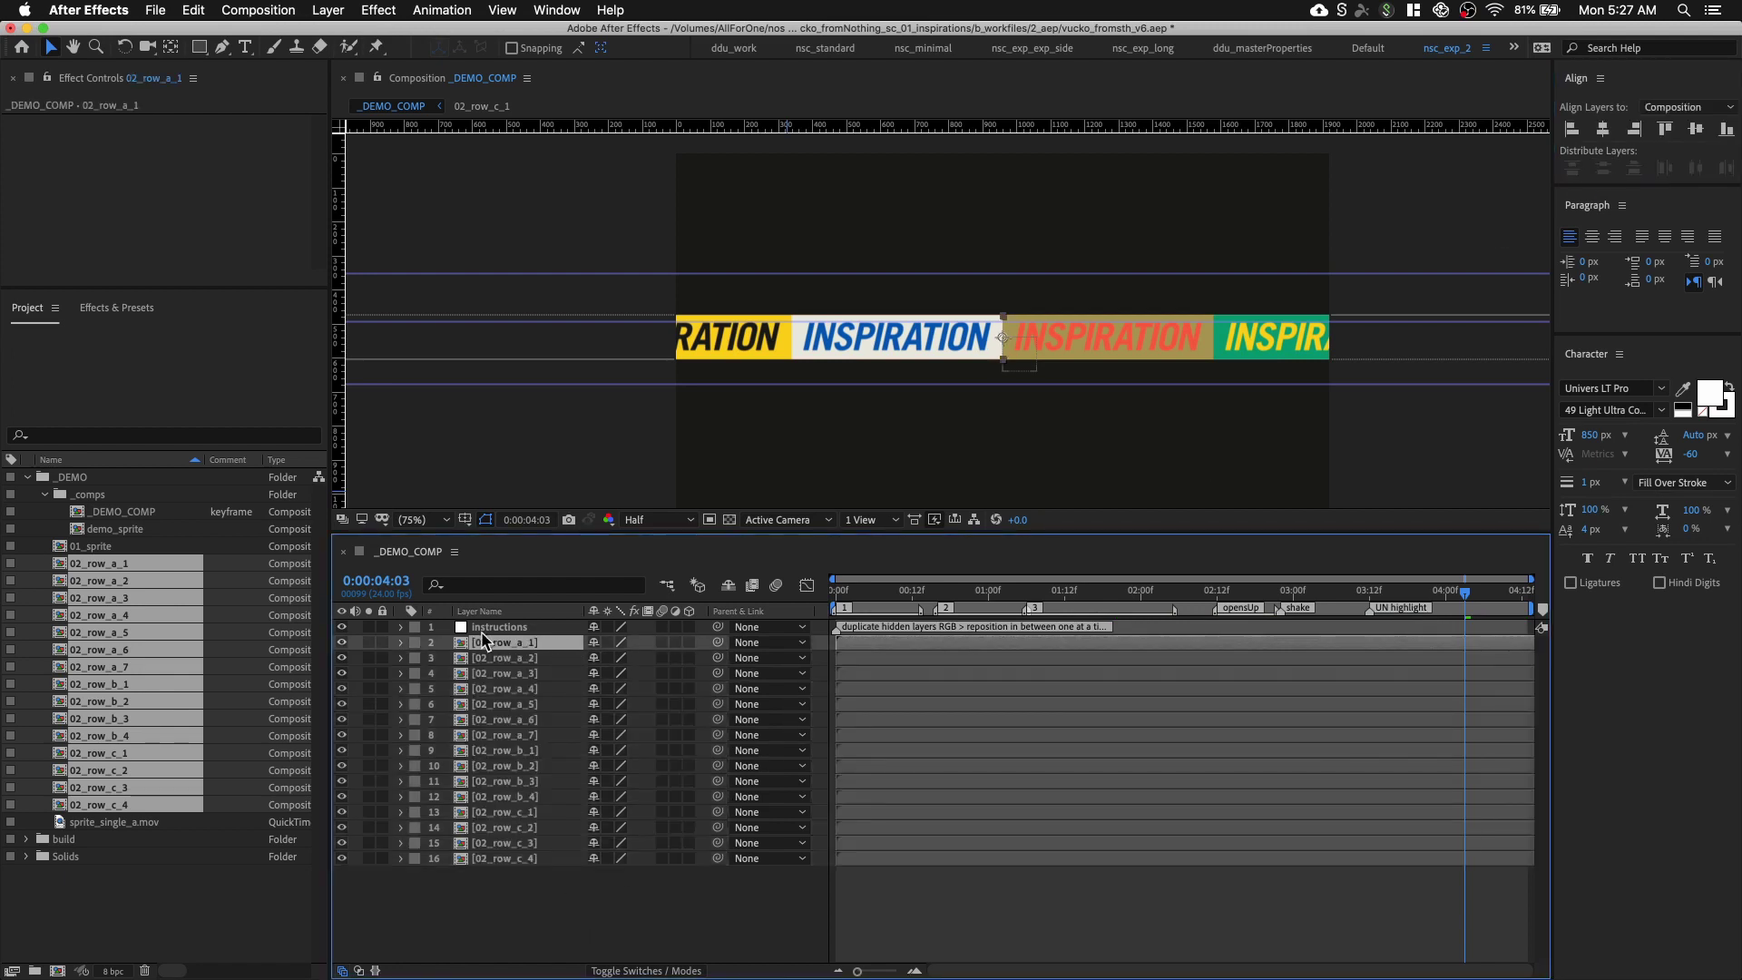
pyautogui.click(1664, 129)
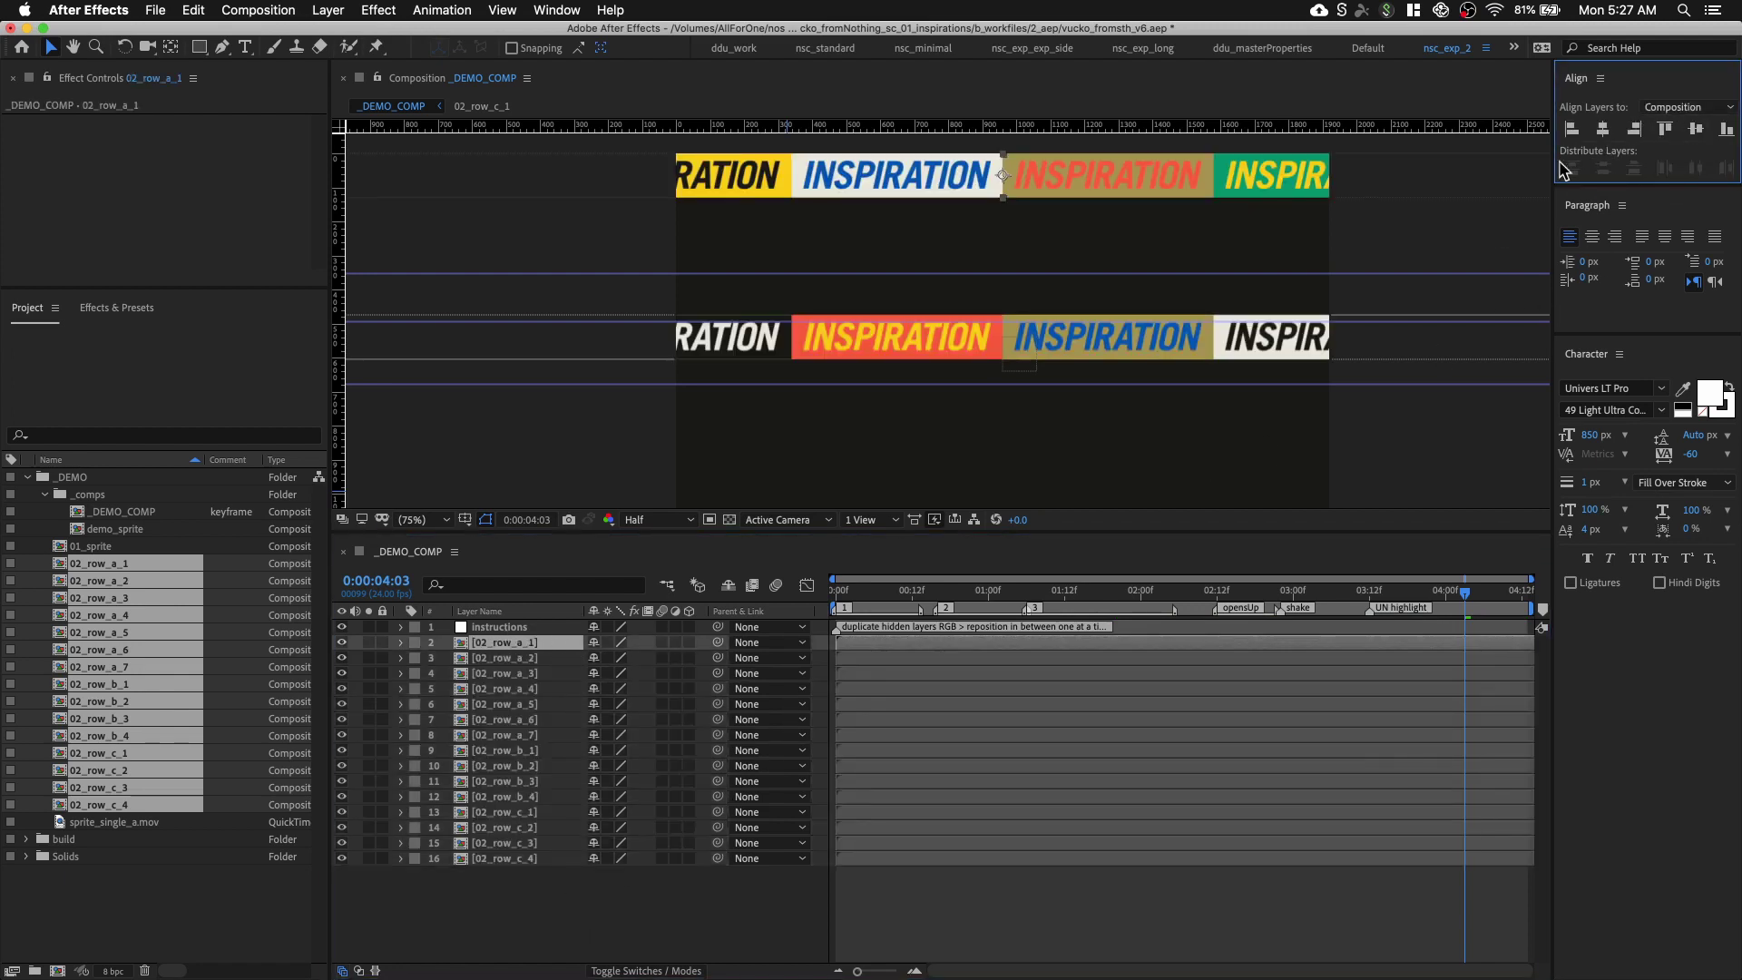
# Try to distribute all the row layers vertically by their centers between the frame's top and middle
pyautogui.moveTo(524, 895); pyautogui.dragTo(548, 655)
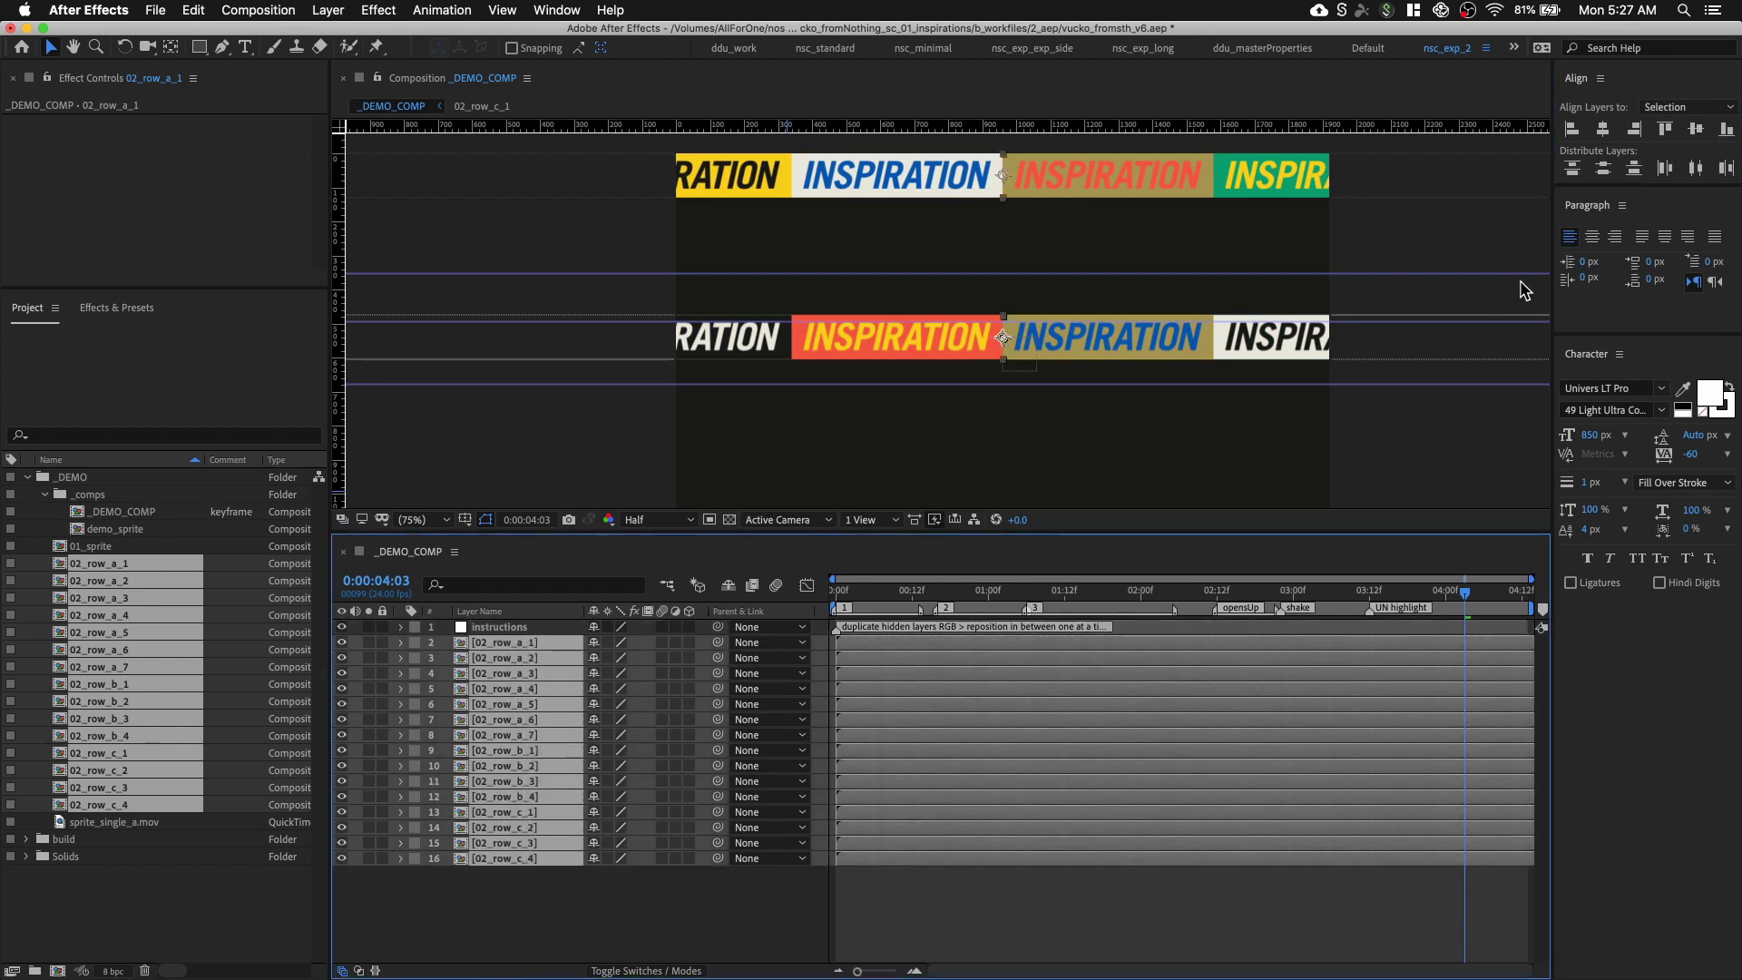
pyautogui.click(1601, 170)
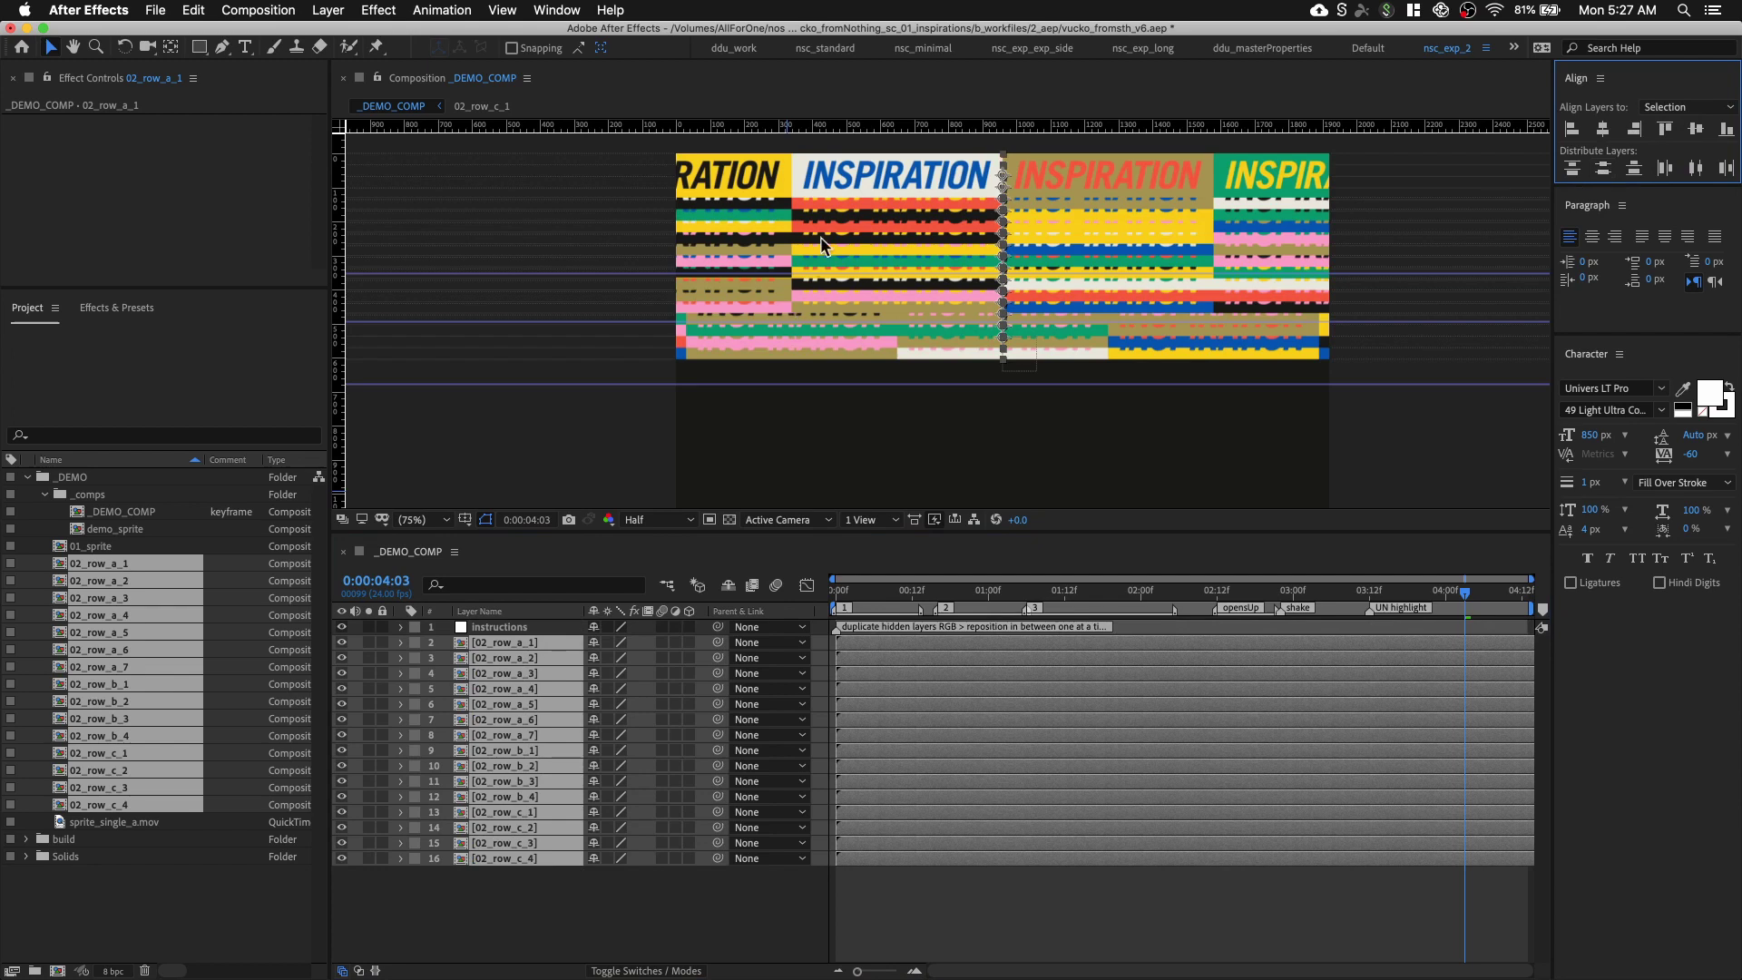
pyautogui.press('.')
pyautogui.press('.')
pyautogui.moveTo(725, 213); pyautogui.dragTo(808, 349)
pyautogui.press(',')
pyautogui.scroll(-2, 830, 378)
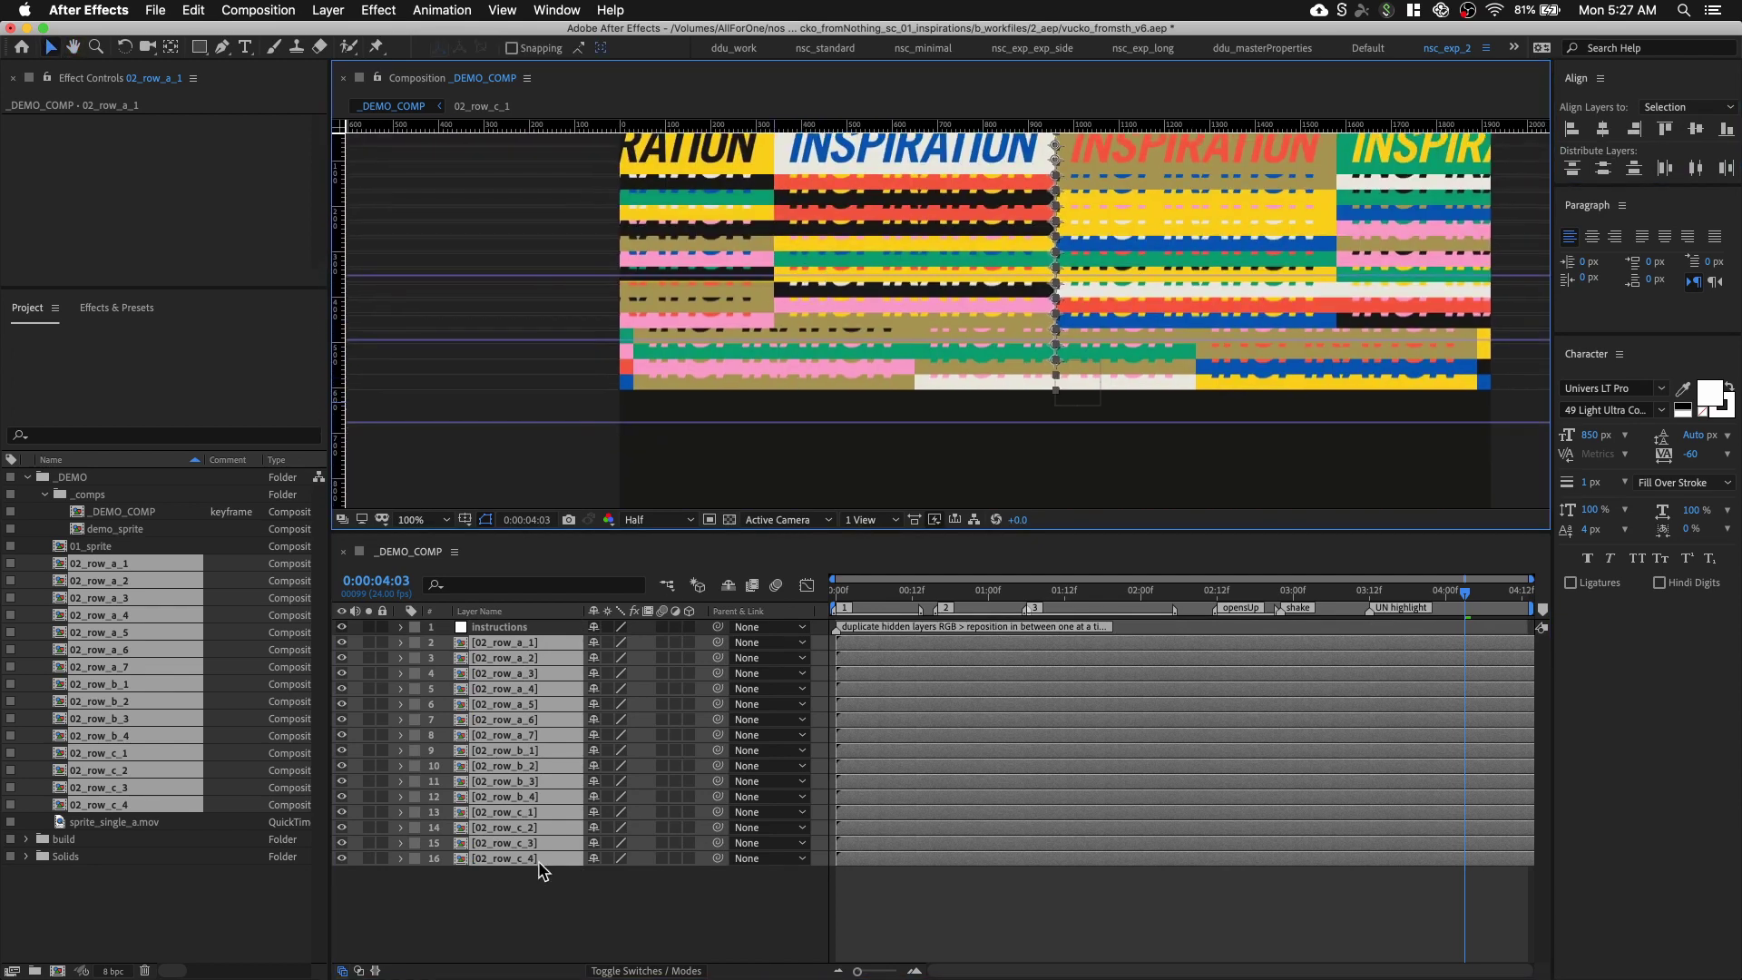
# Move the 02_row_c_4 layer down by 130*10 pixels, to a Y position of 1840
pyautogui.click(543, 858)
pyautogui.press('p')
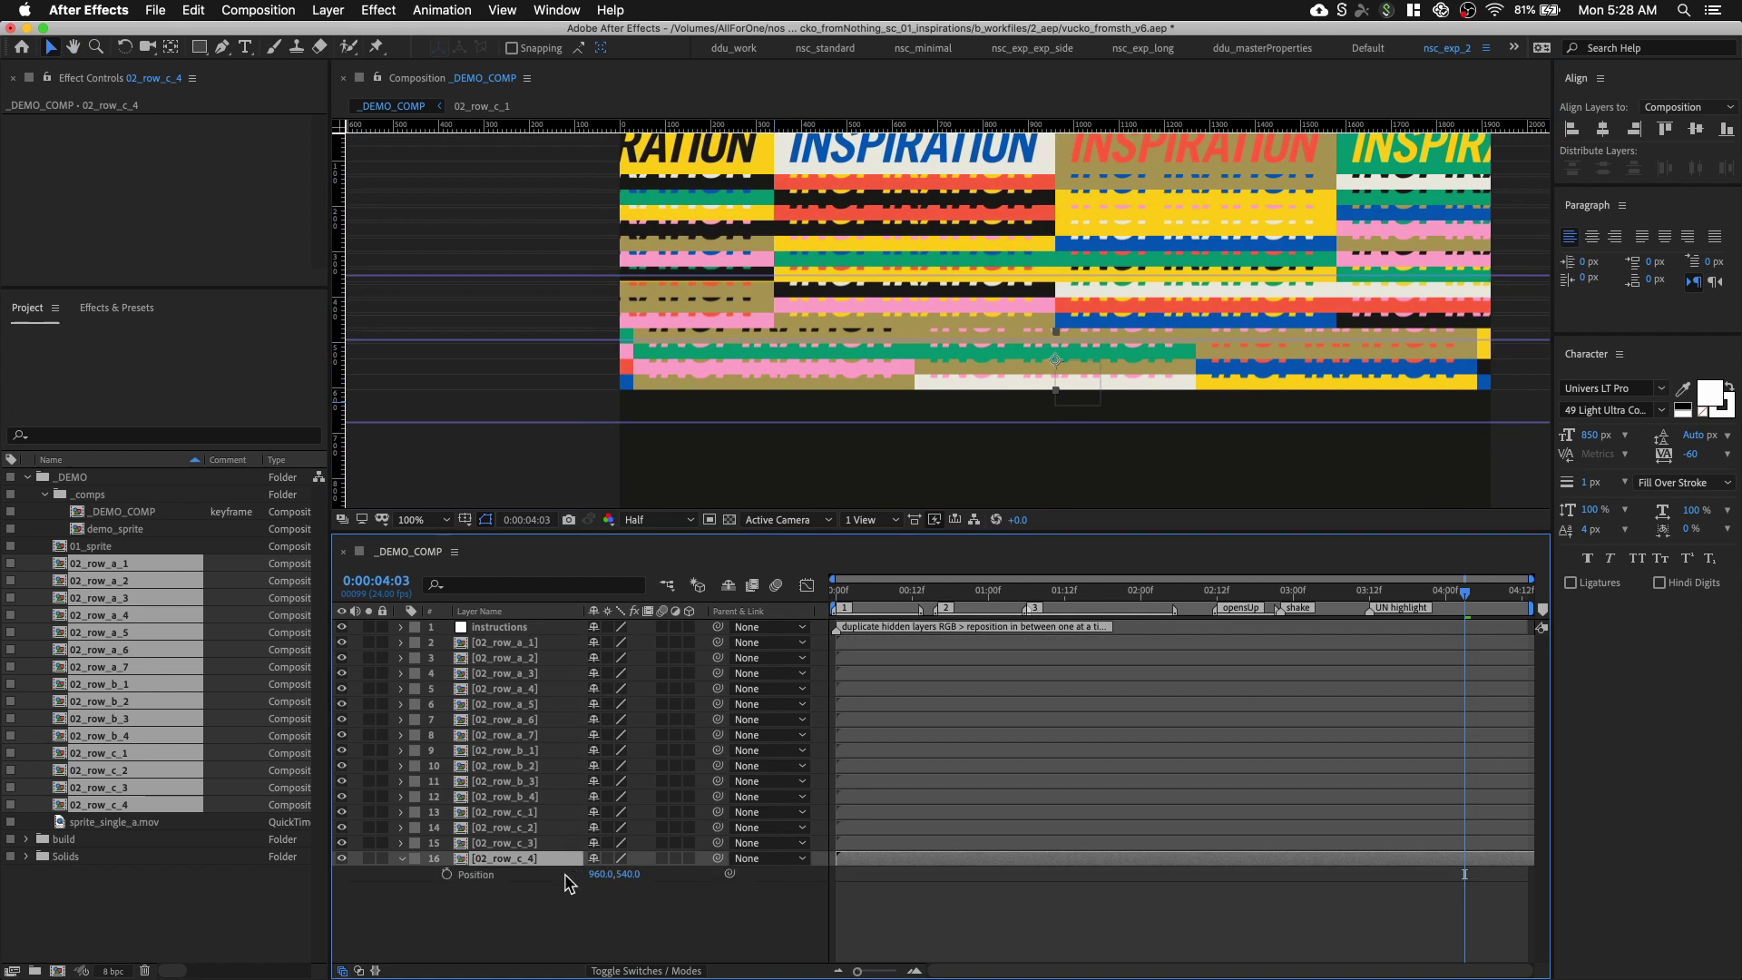
pyautogui.click(638, 874)
pyautogui.write('130*10')
pyautogui.press('Return')
pyautogui.scroll(-4, 817, 451)
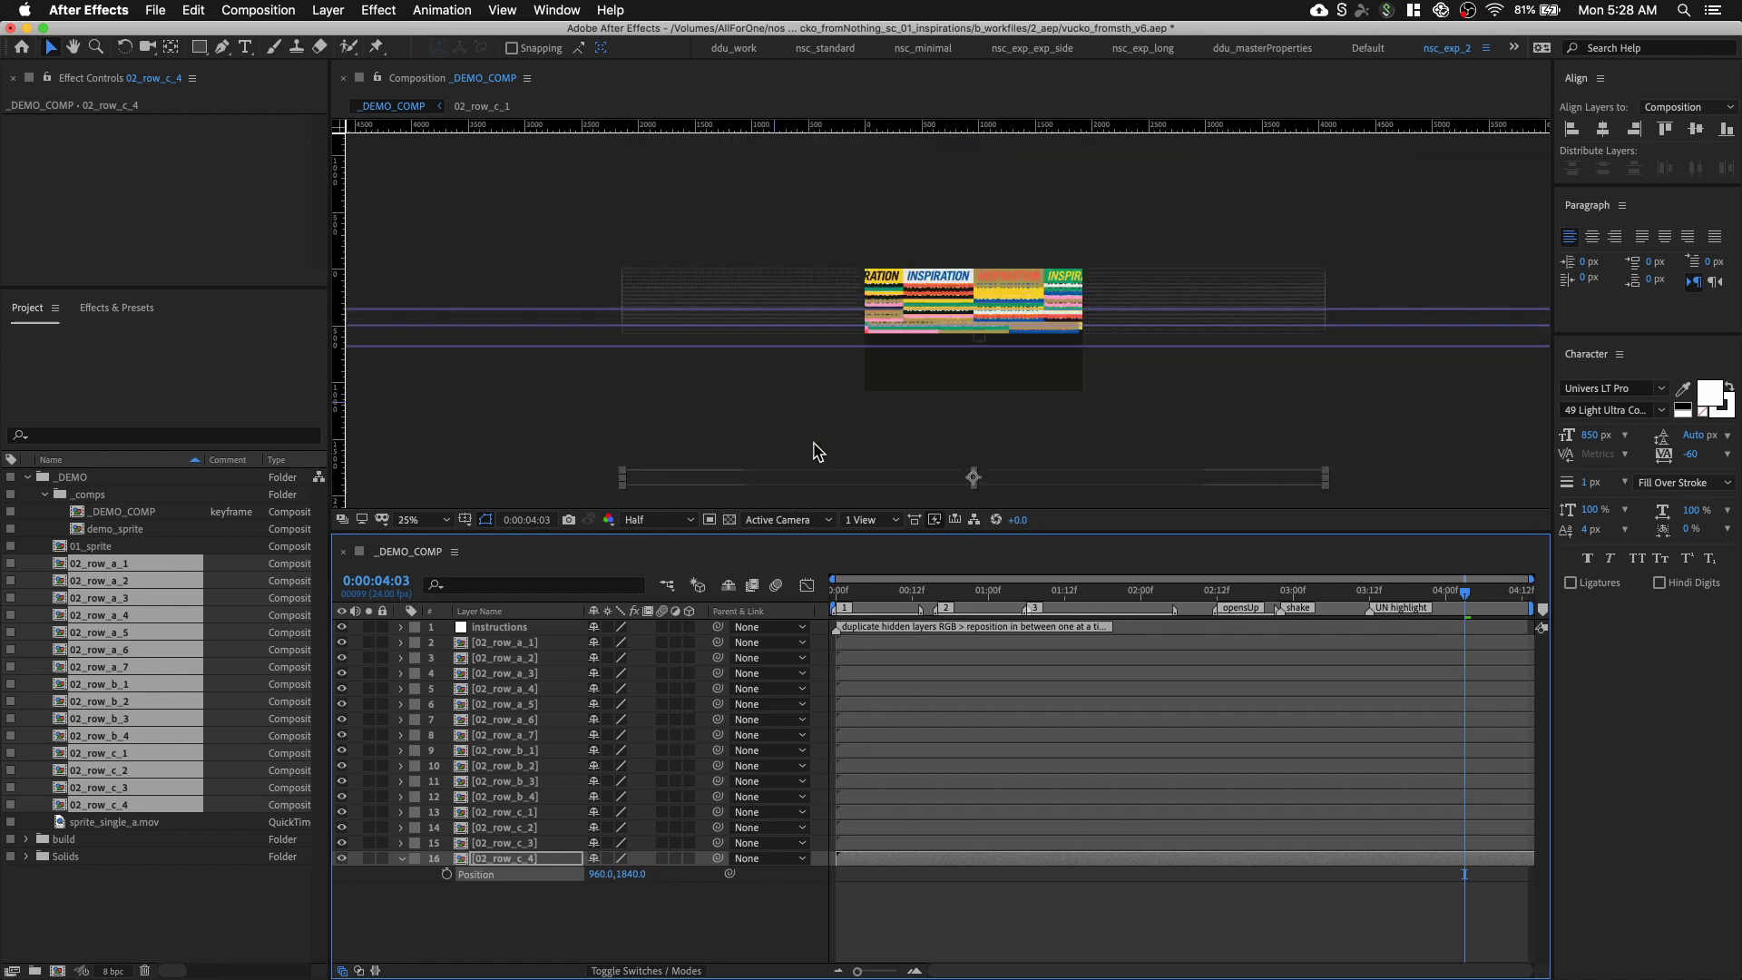
pyautogui.scroll(4, 875, 375)
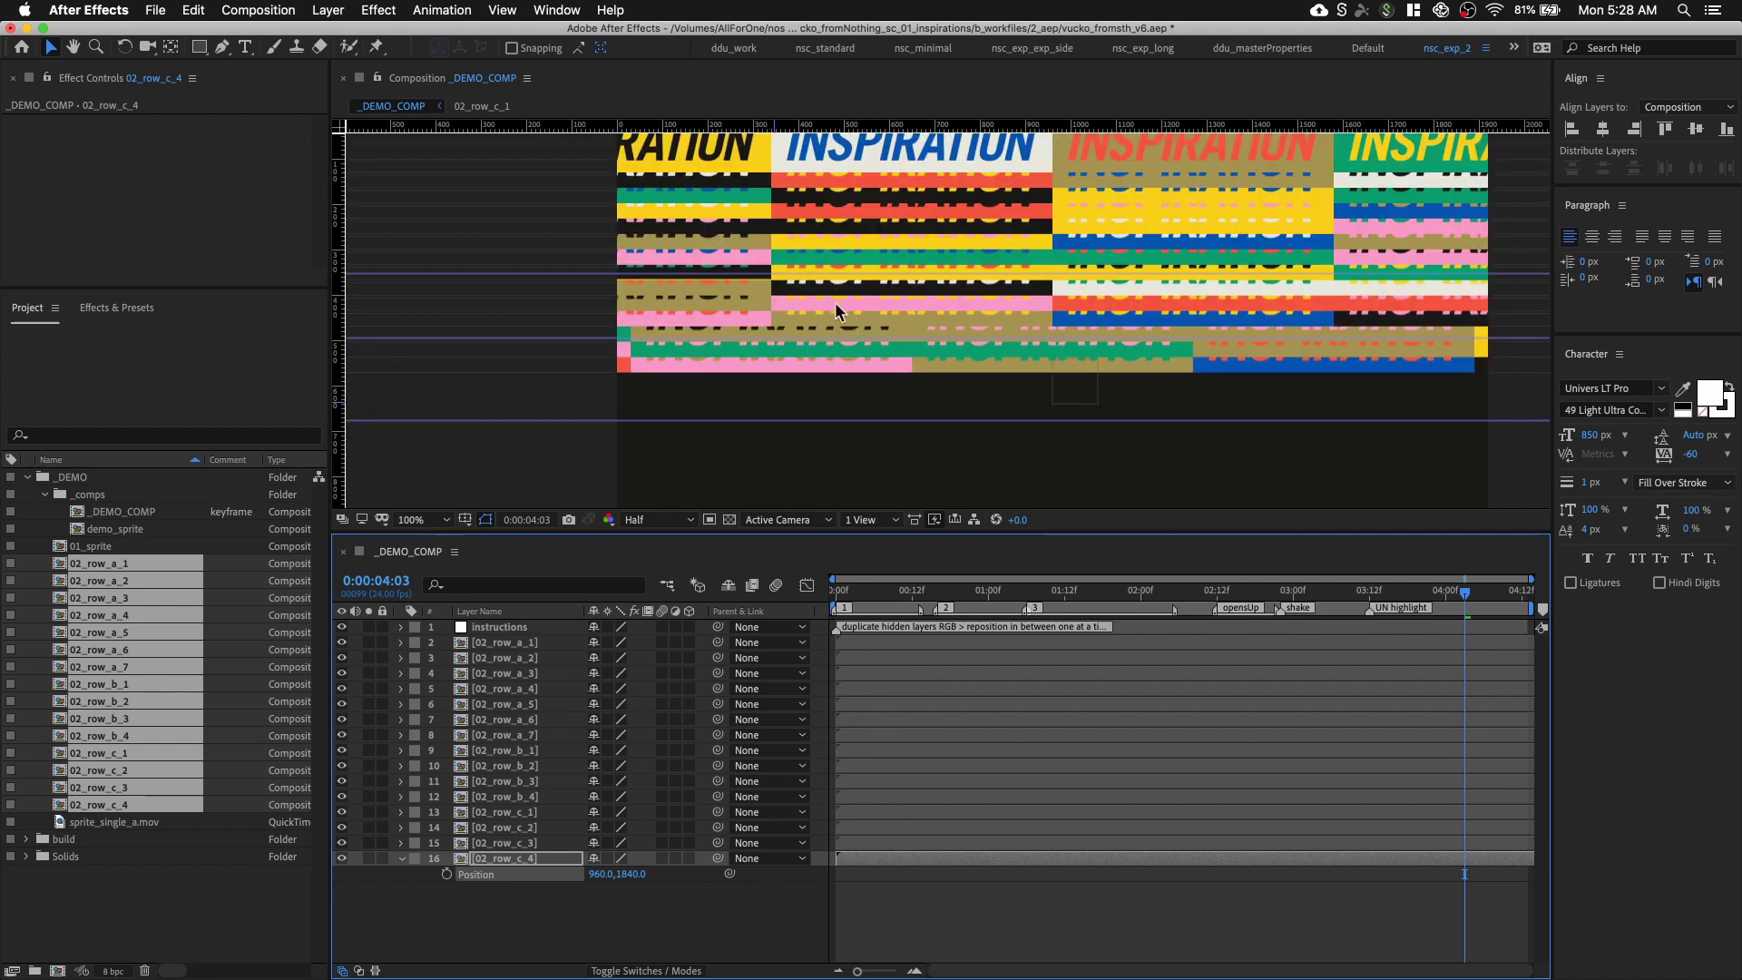
# Distribute all the row layers by vertical center between 02_row_a_1 and the lowered 02_row_c_4, and deselect them
pyautogui.scroll(-1, 833, 338)
pyautogui.press('space')
pyautogui.moveTo(878, 407); pyautogui.dragTo(831, 254)
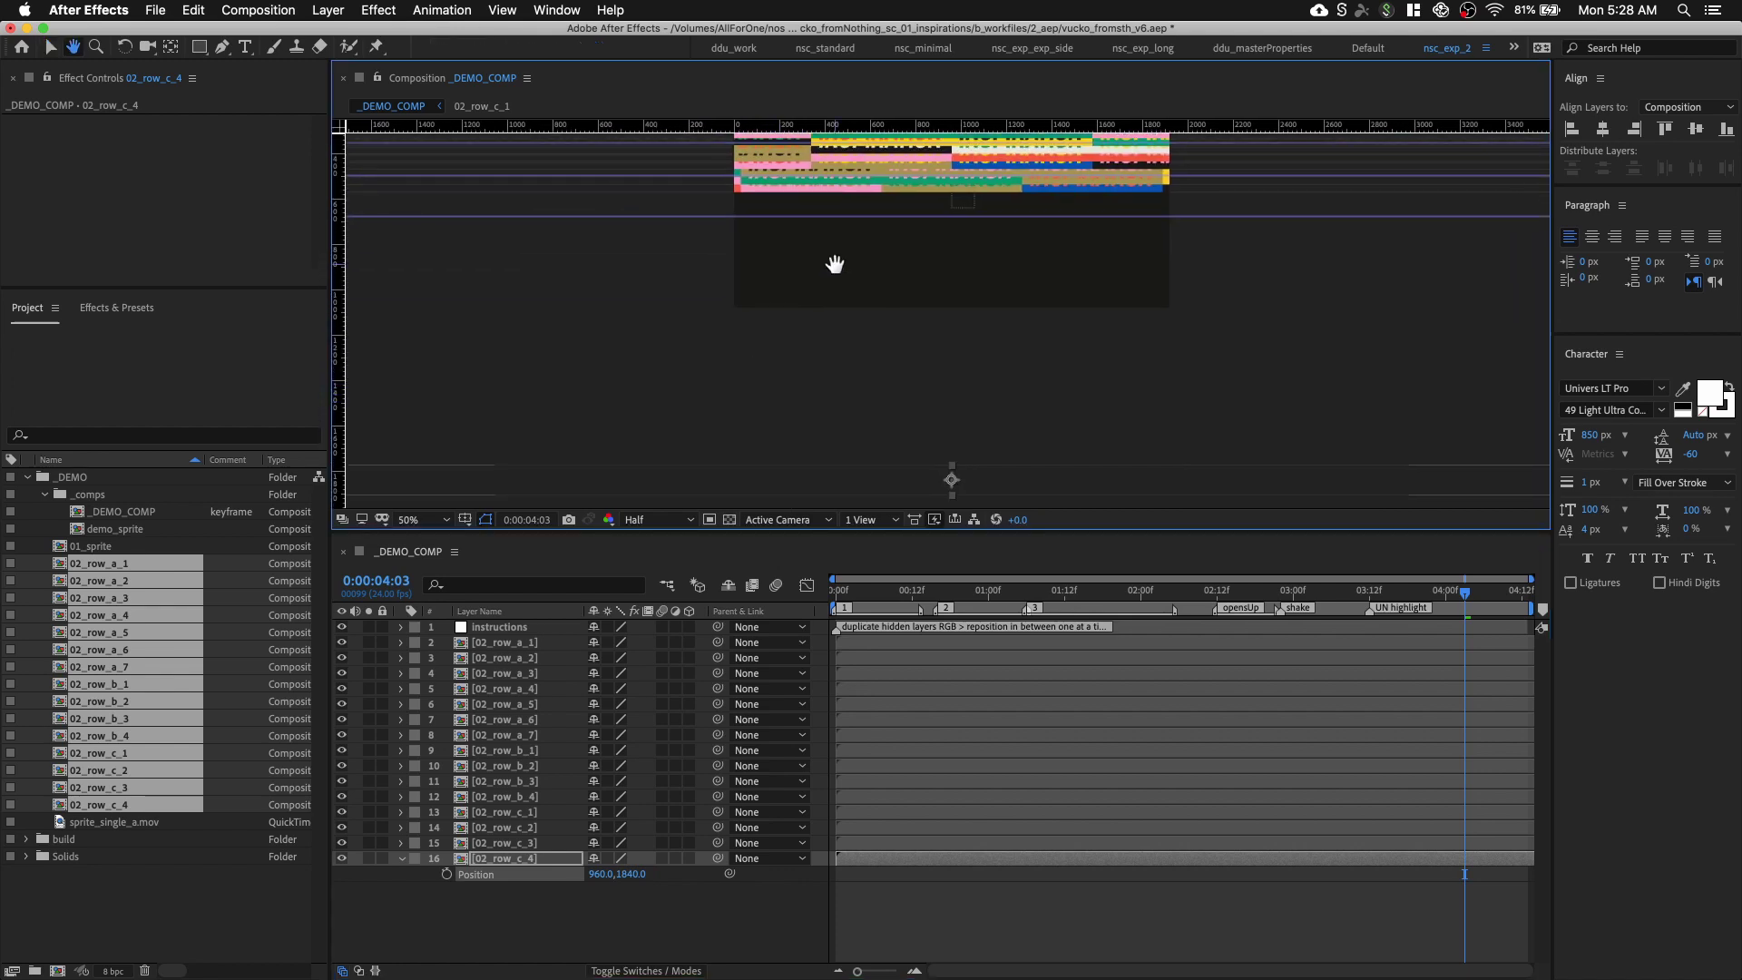
pyautogui.moveTo(852, 350); pyautogui.dragTo(851, 392)
pyautogui.moveTo(544, 978); pyautogui.dragTo(544, 639)
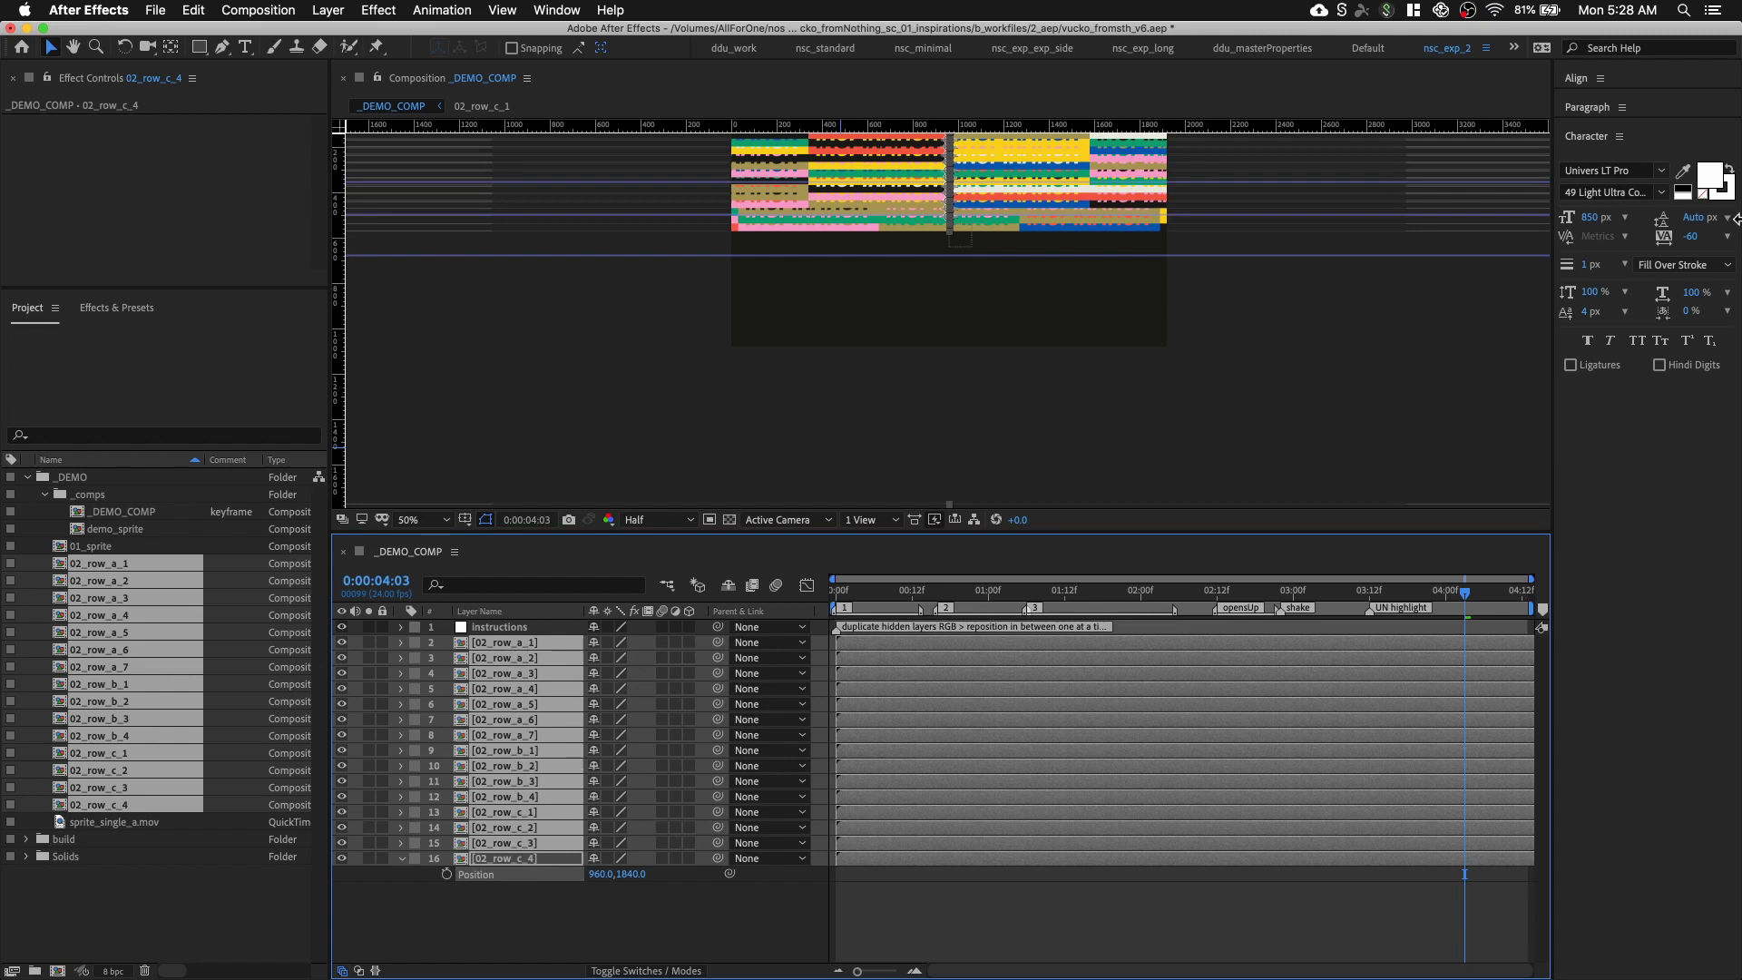
pyautogui.click(1623, 79)
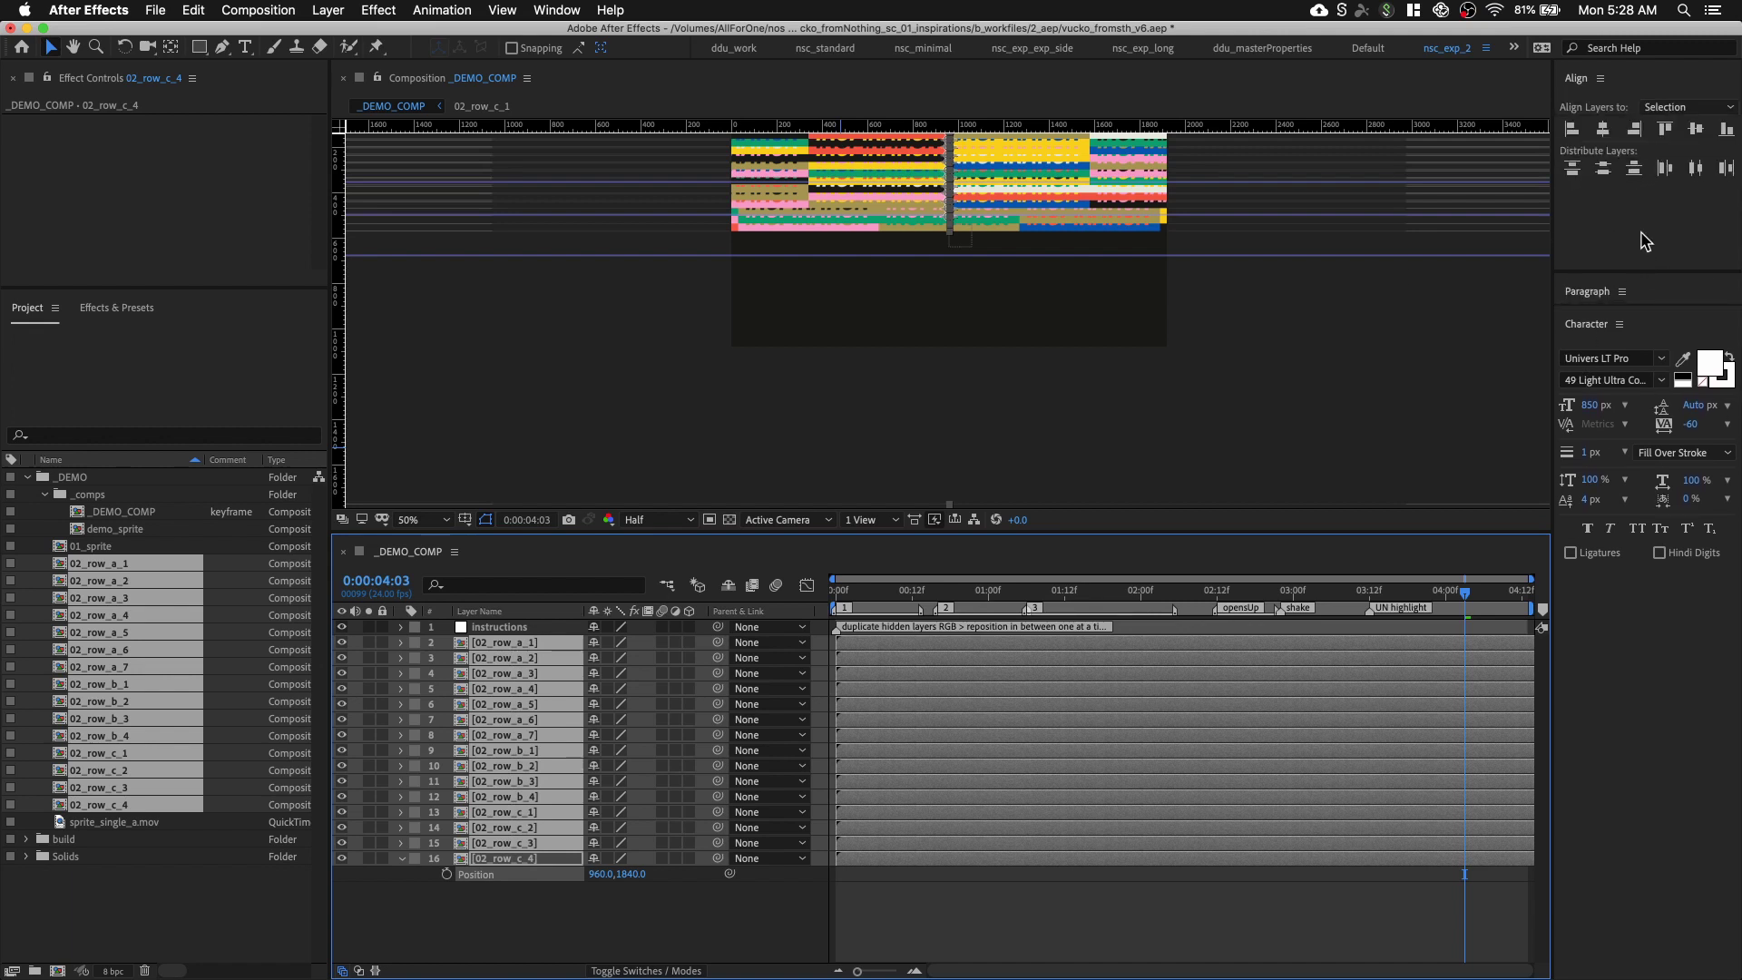
pyautogui.press('space')
pyautogui.moveTo(1245, 268); pyautogui.dragTo(1243, 364)
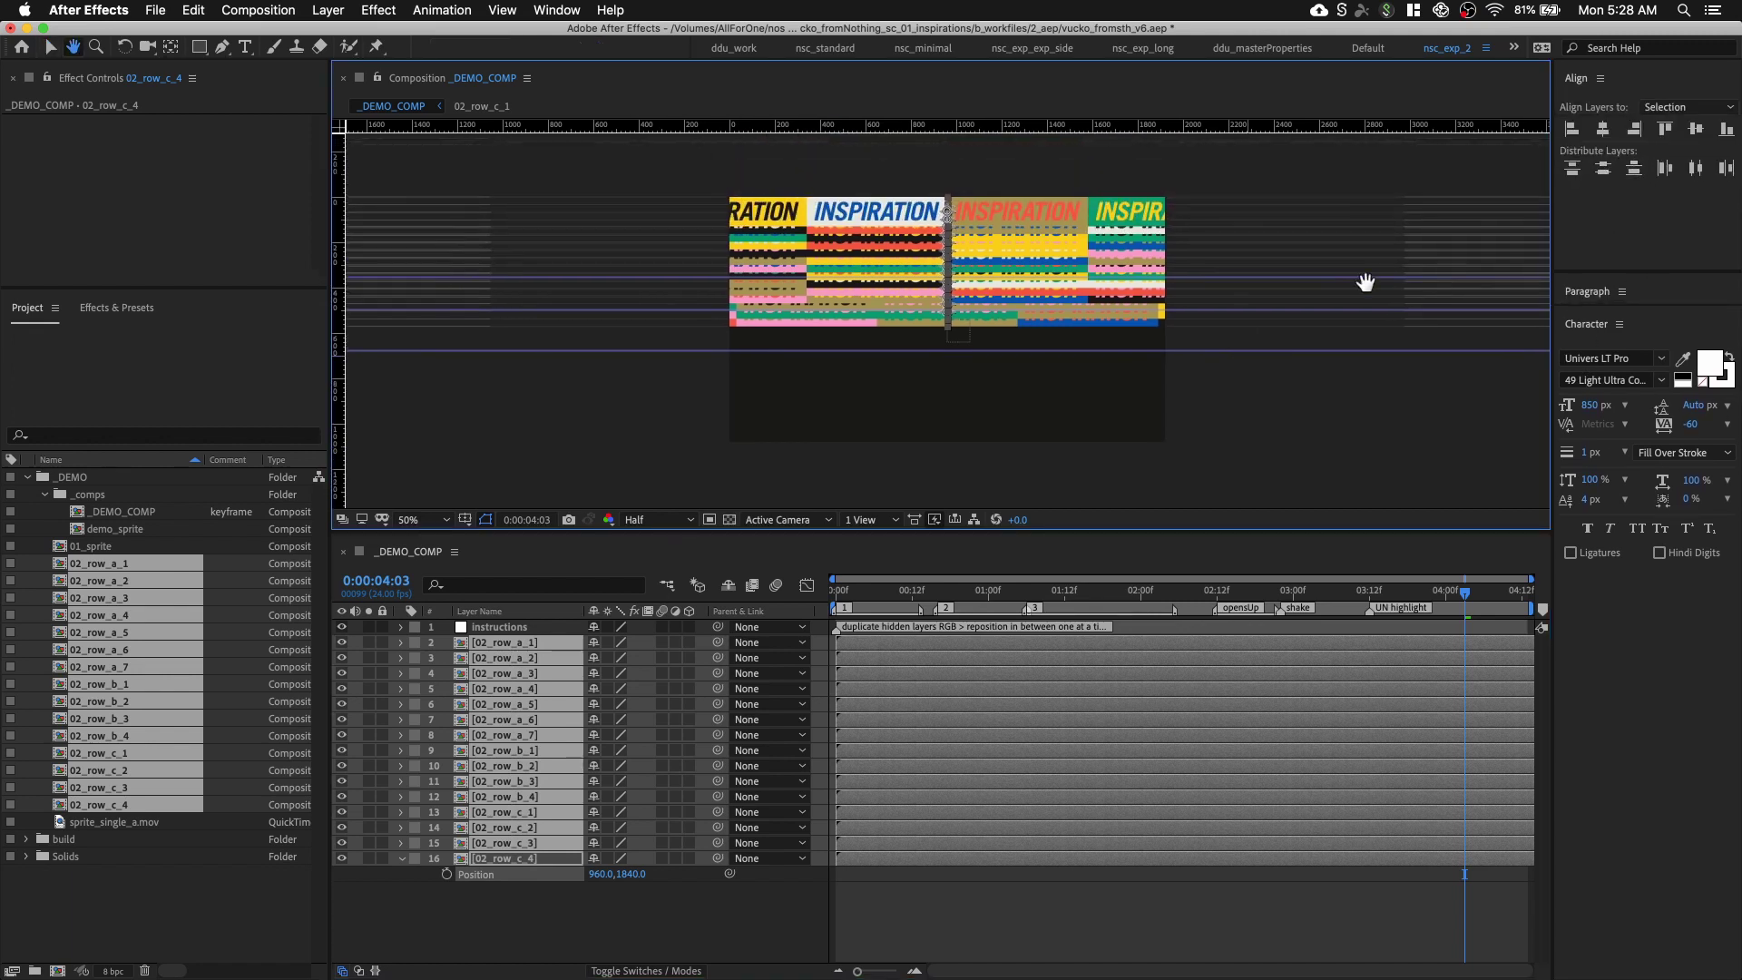
pyautogui.click(1602, 169)
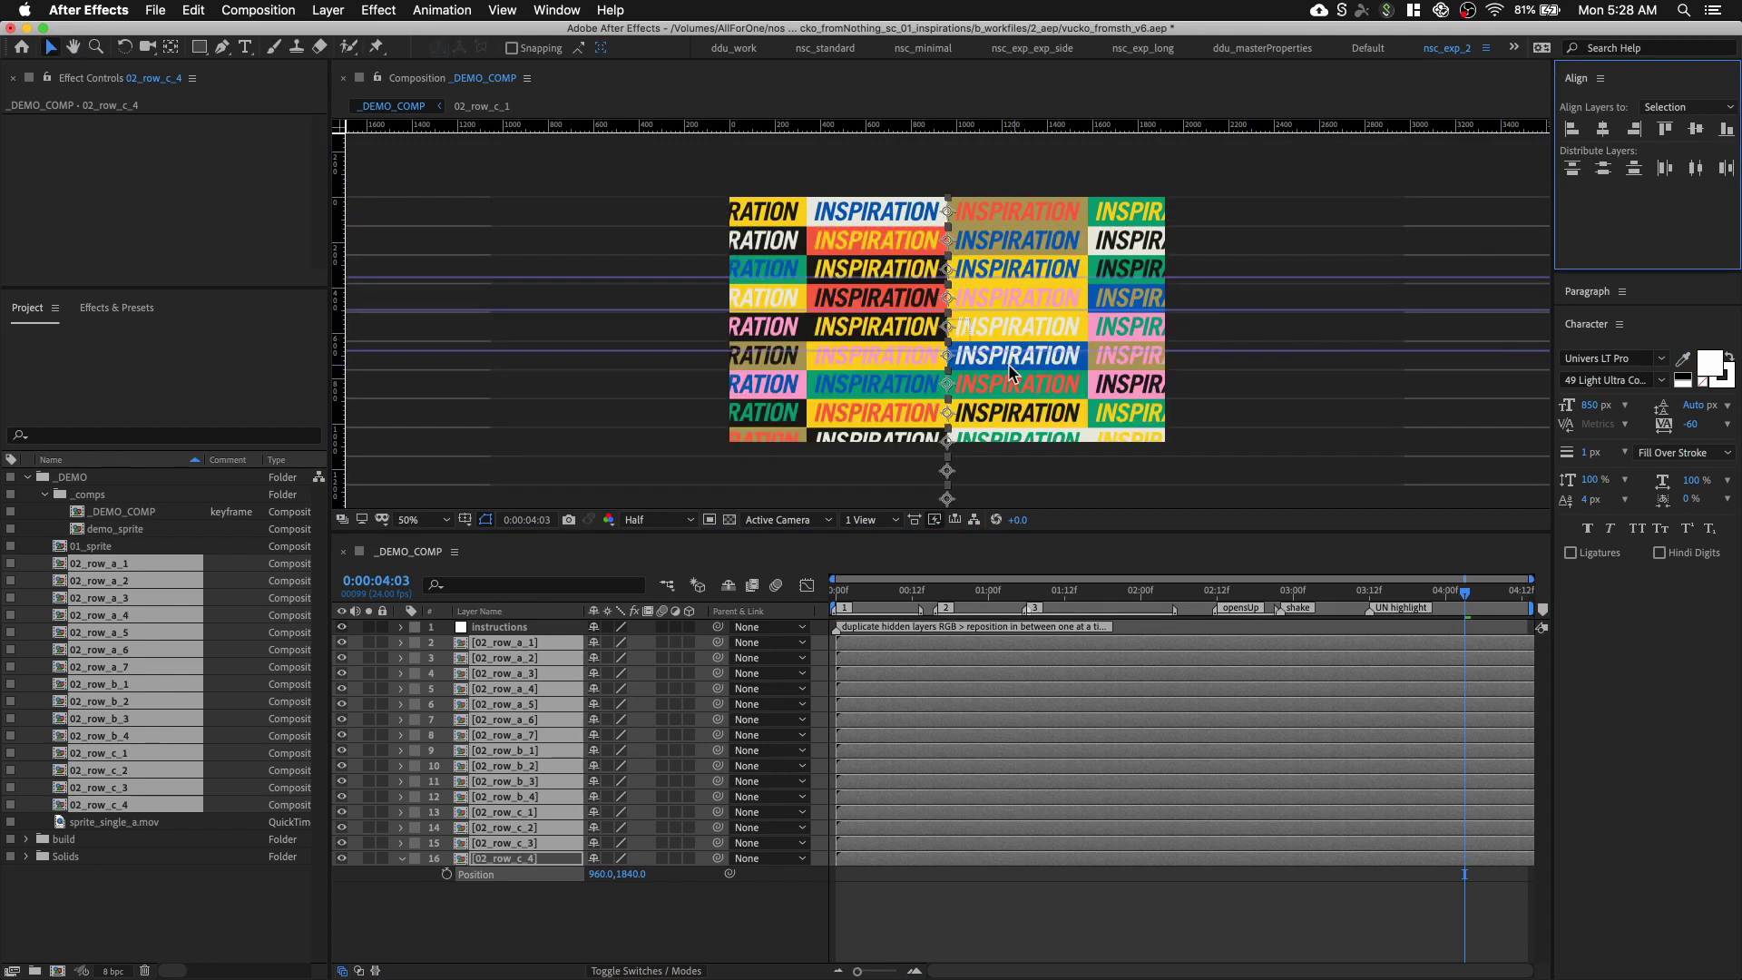
pyautogui.scroll(2, 971, 327)
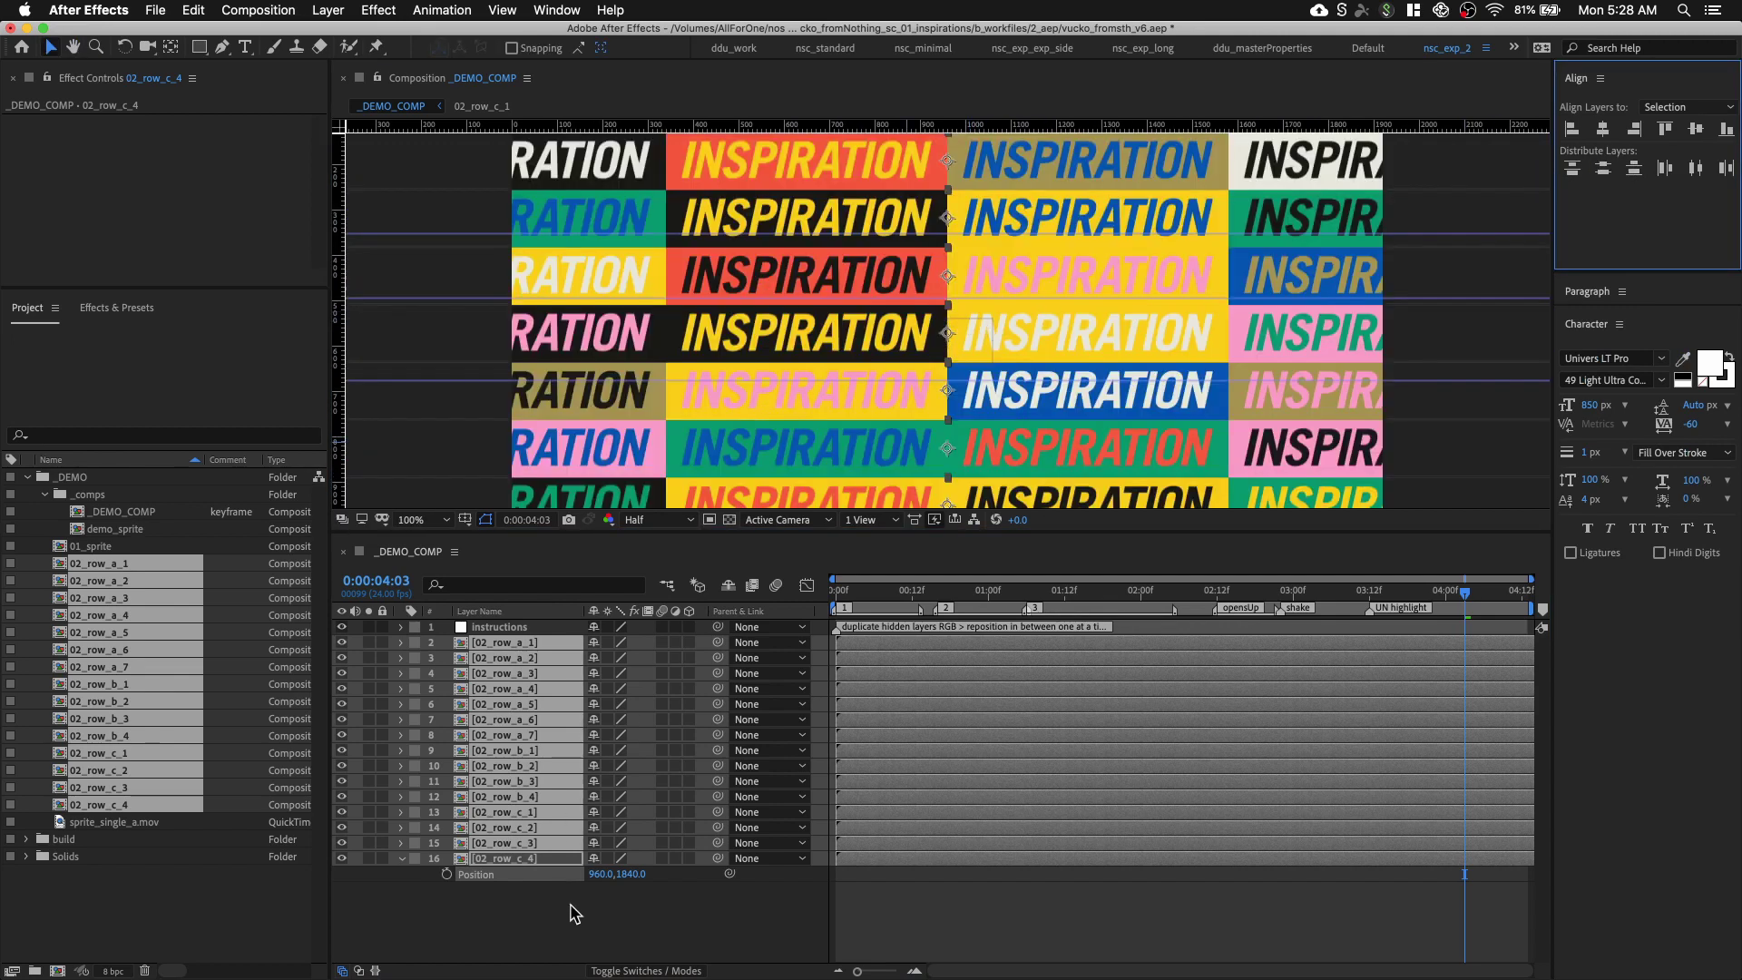
pyautogui.click(575, 912)
pyautogui.moveTo(782, 321); pyautogui.dragTo(812, 357)
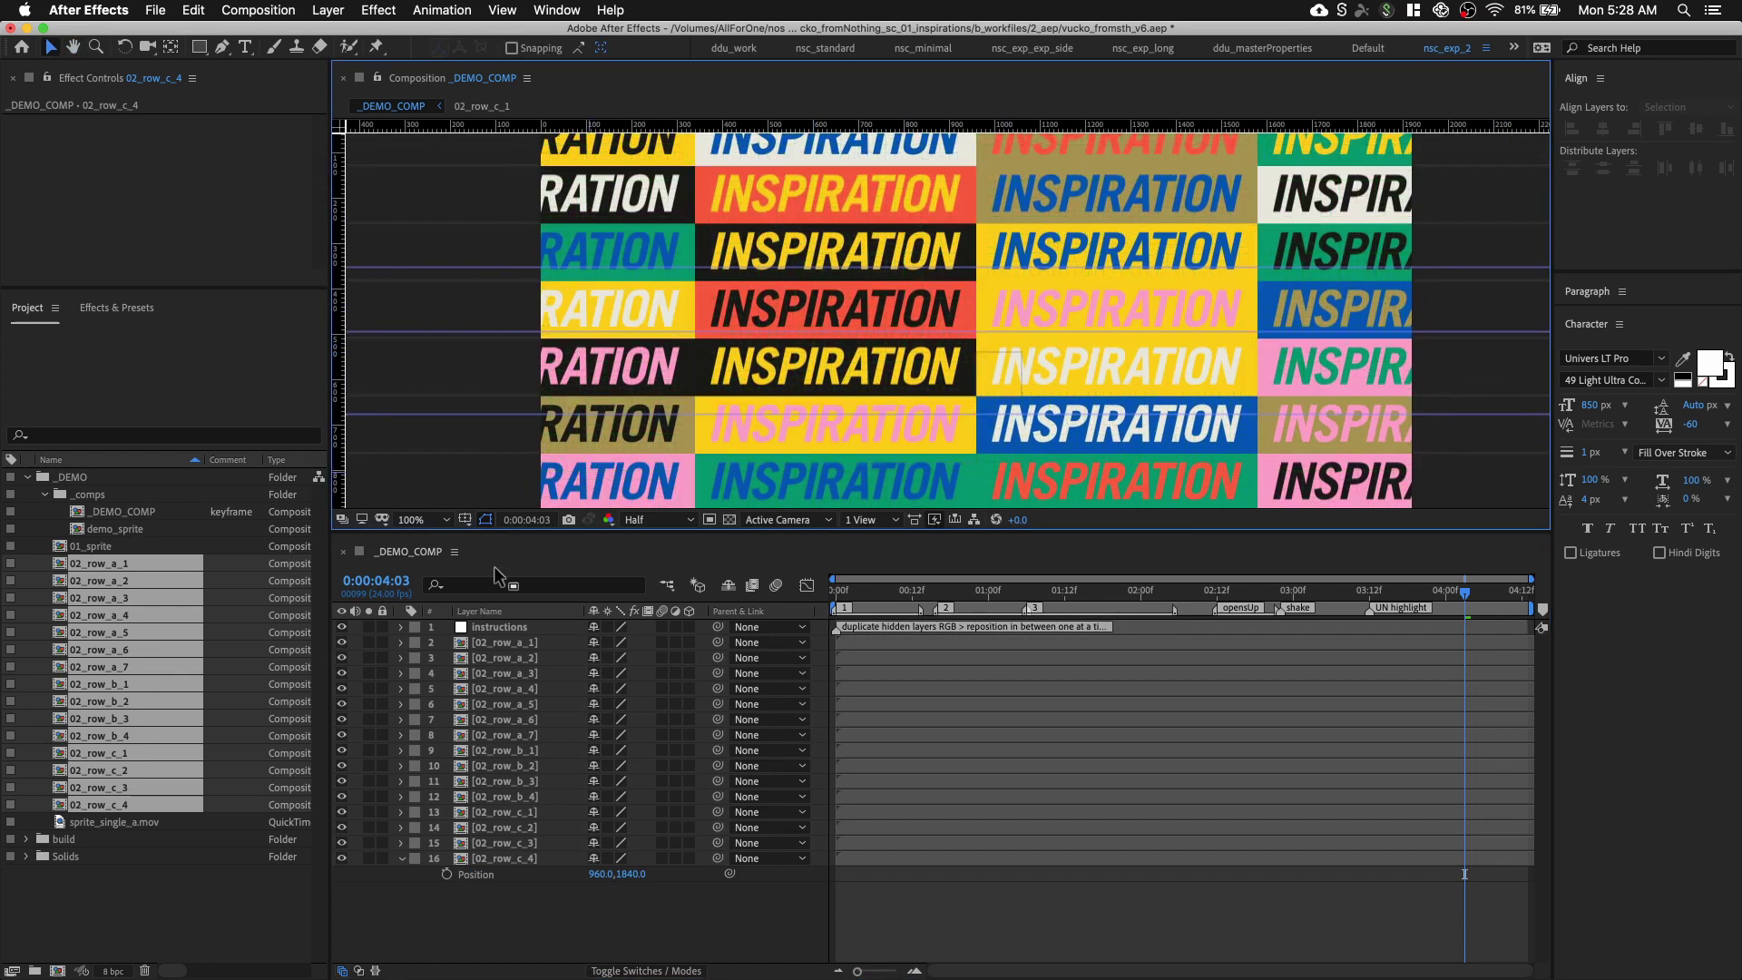
# Add a null object named controls to _DEMO_COMP and give it a green label
pyautogui.click(518, 613)
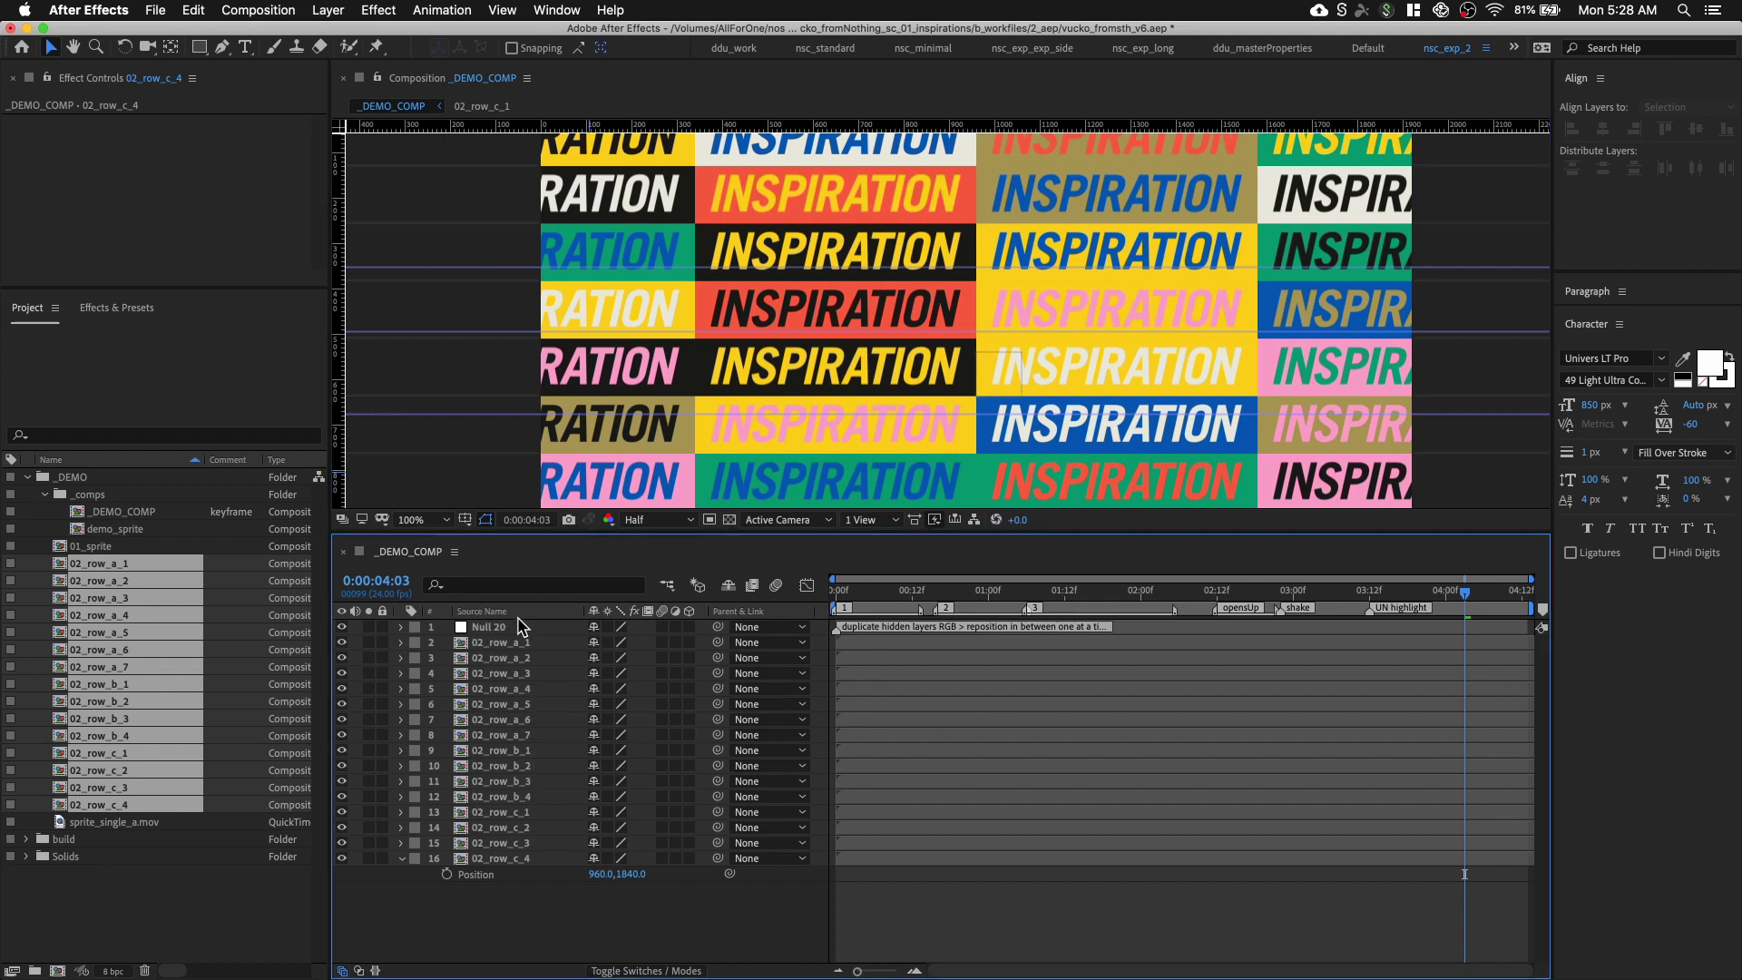
pyautogui.rightClick(551, 906)
pyautogui.moveTo(690, 780)
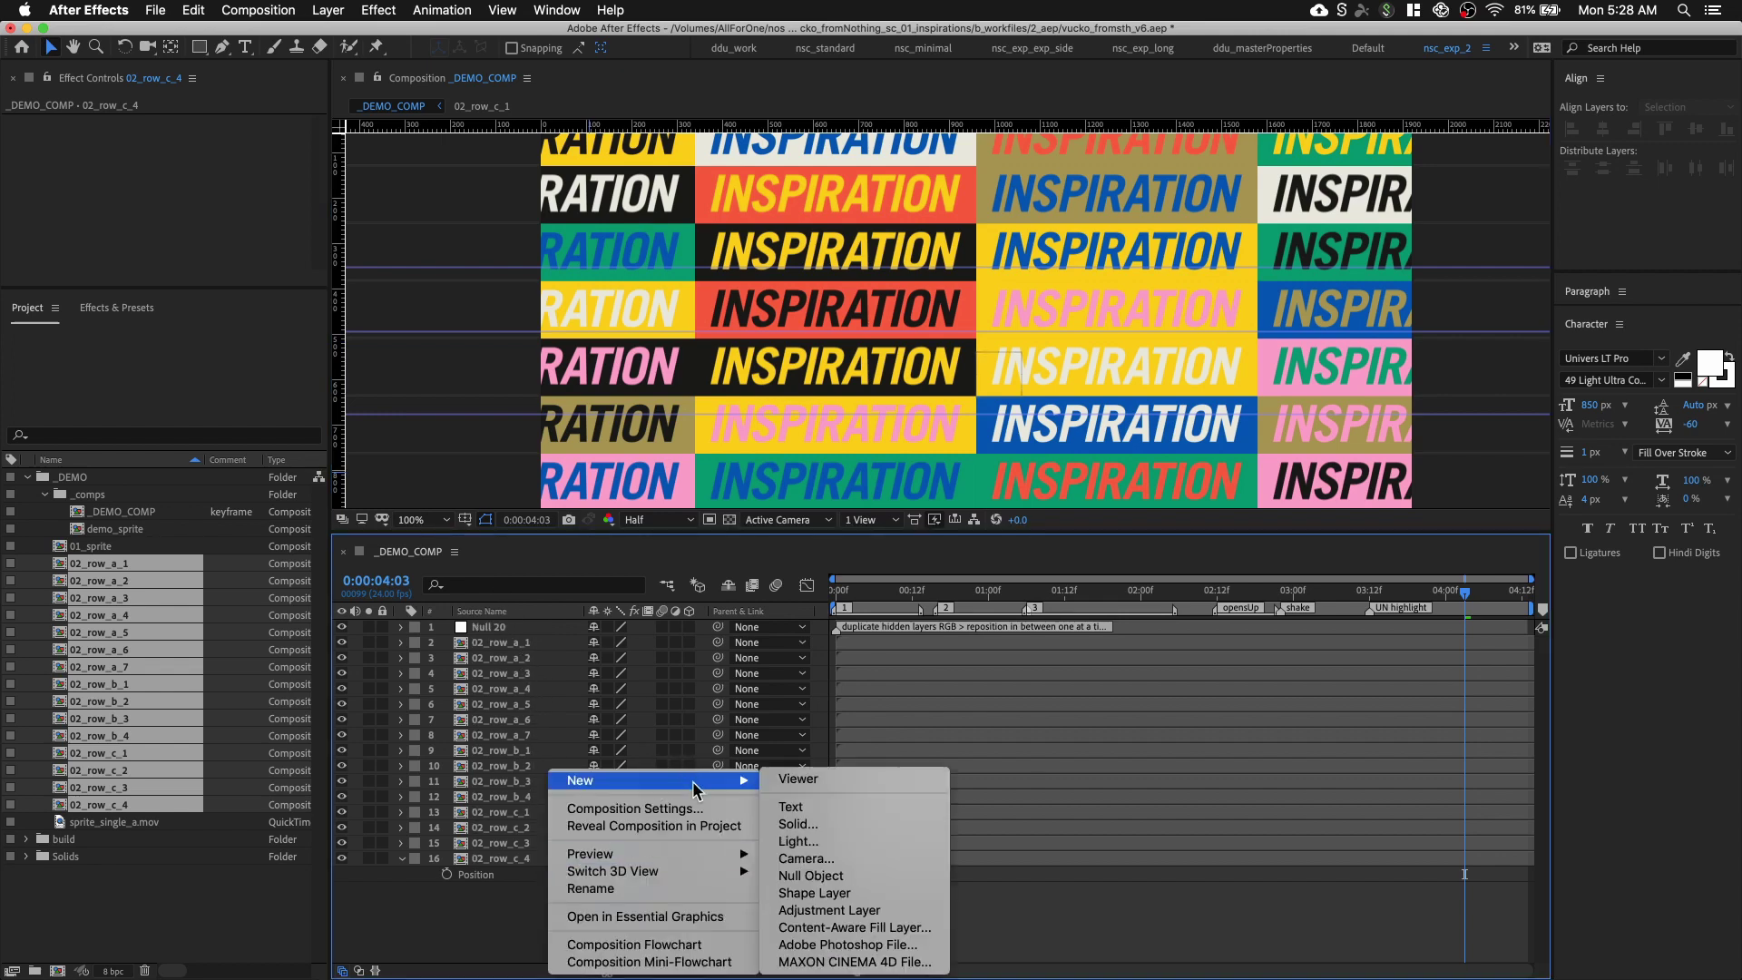
pyautogui.click(810, 875)
pyautogui.press('Return')
pyautogui.write('controls')
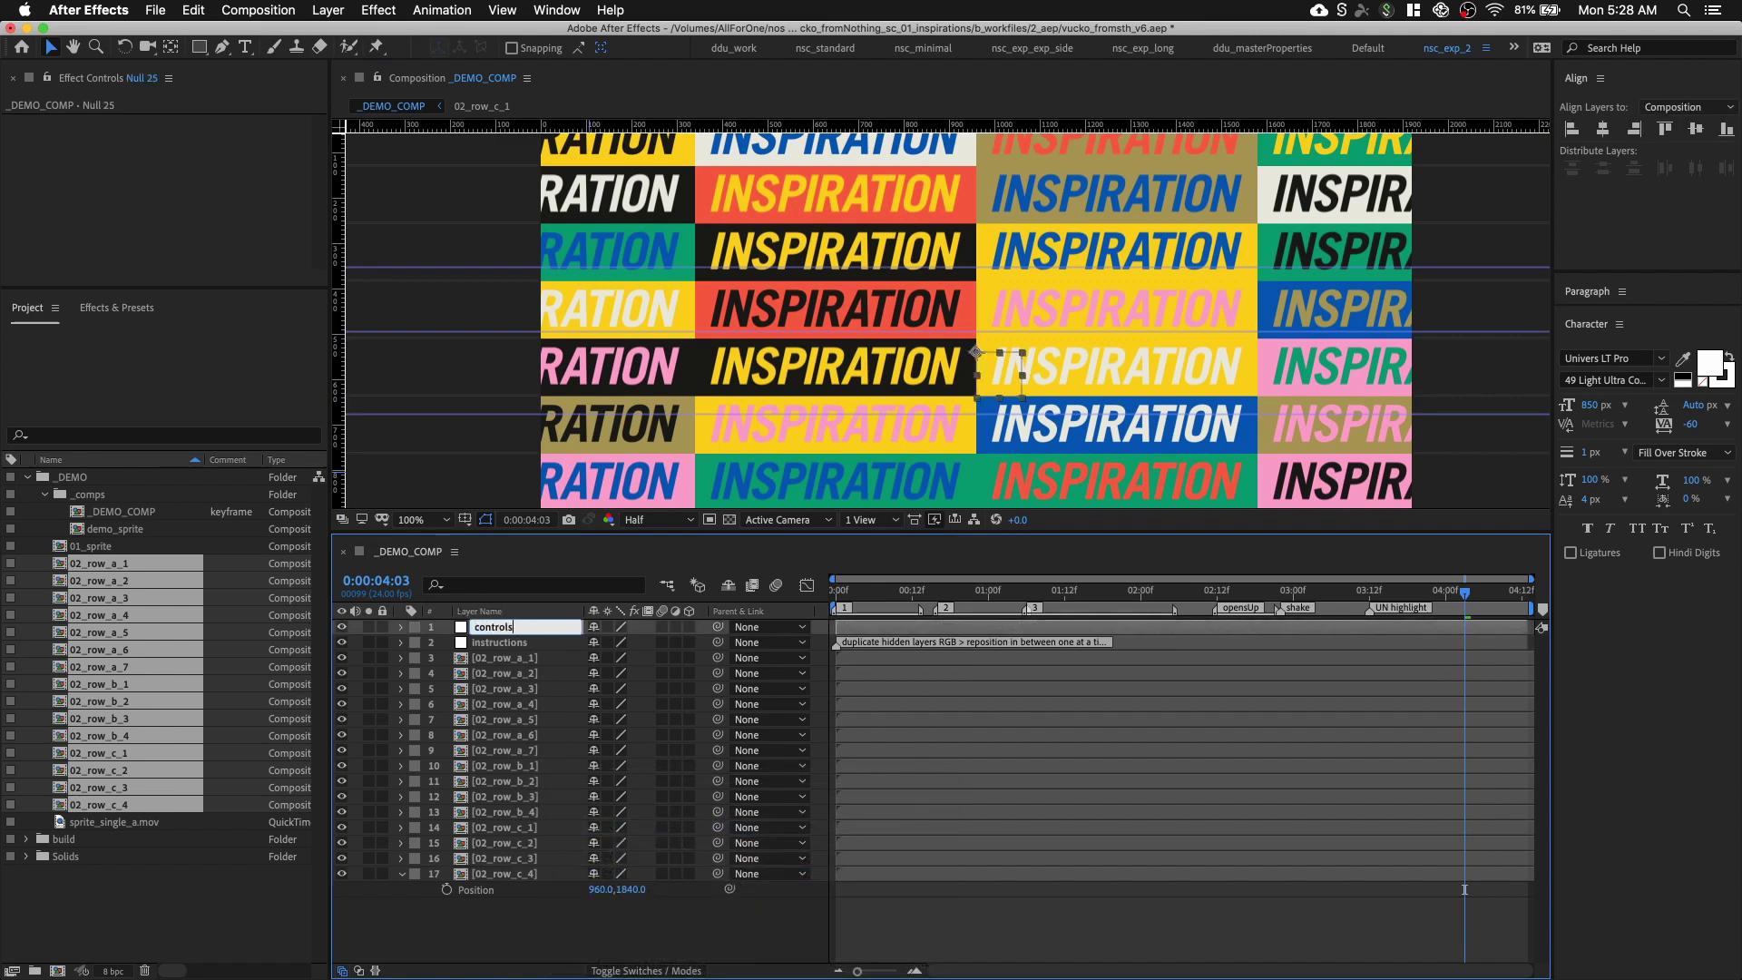
pyautogui.press('Return')
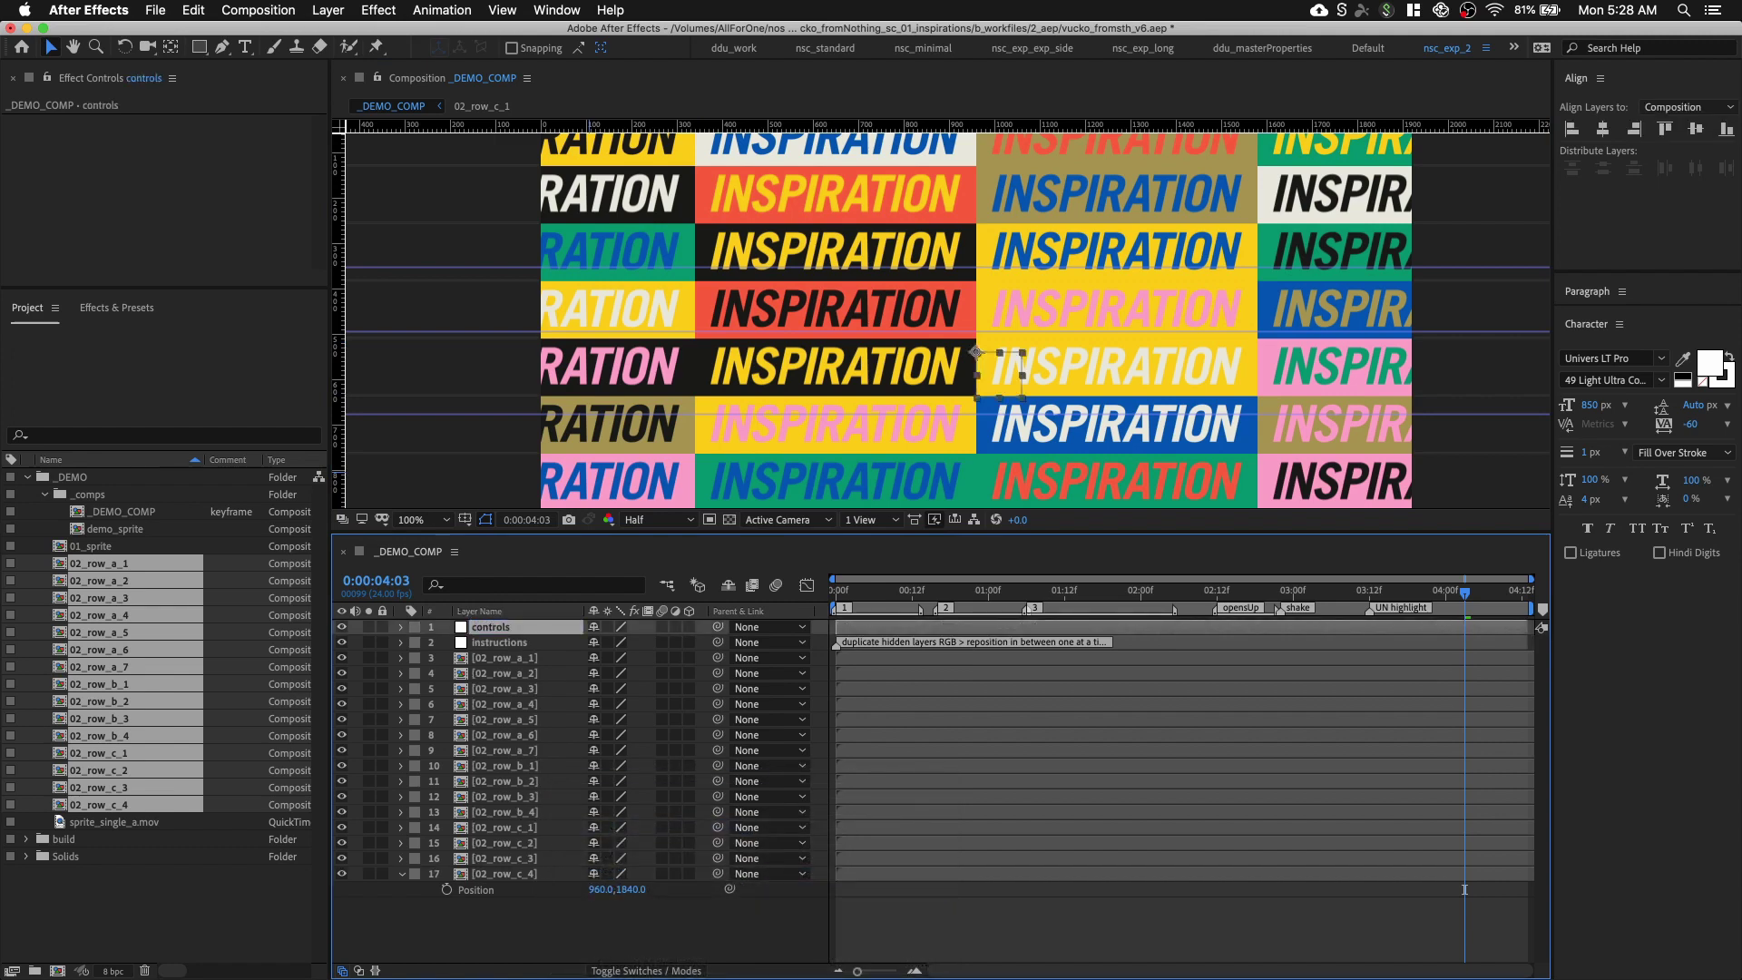
pyautogui.click(408, 627)
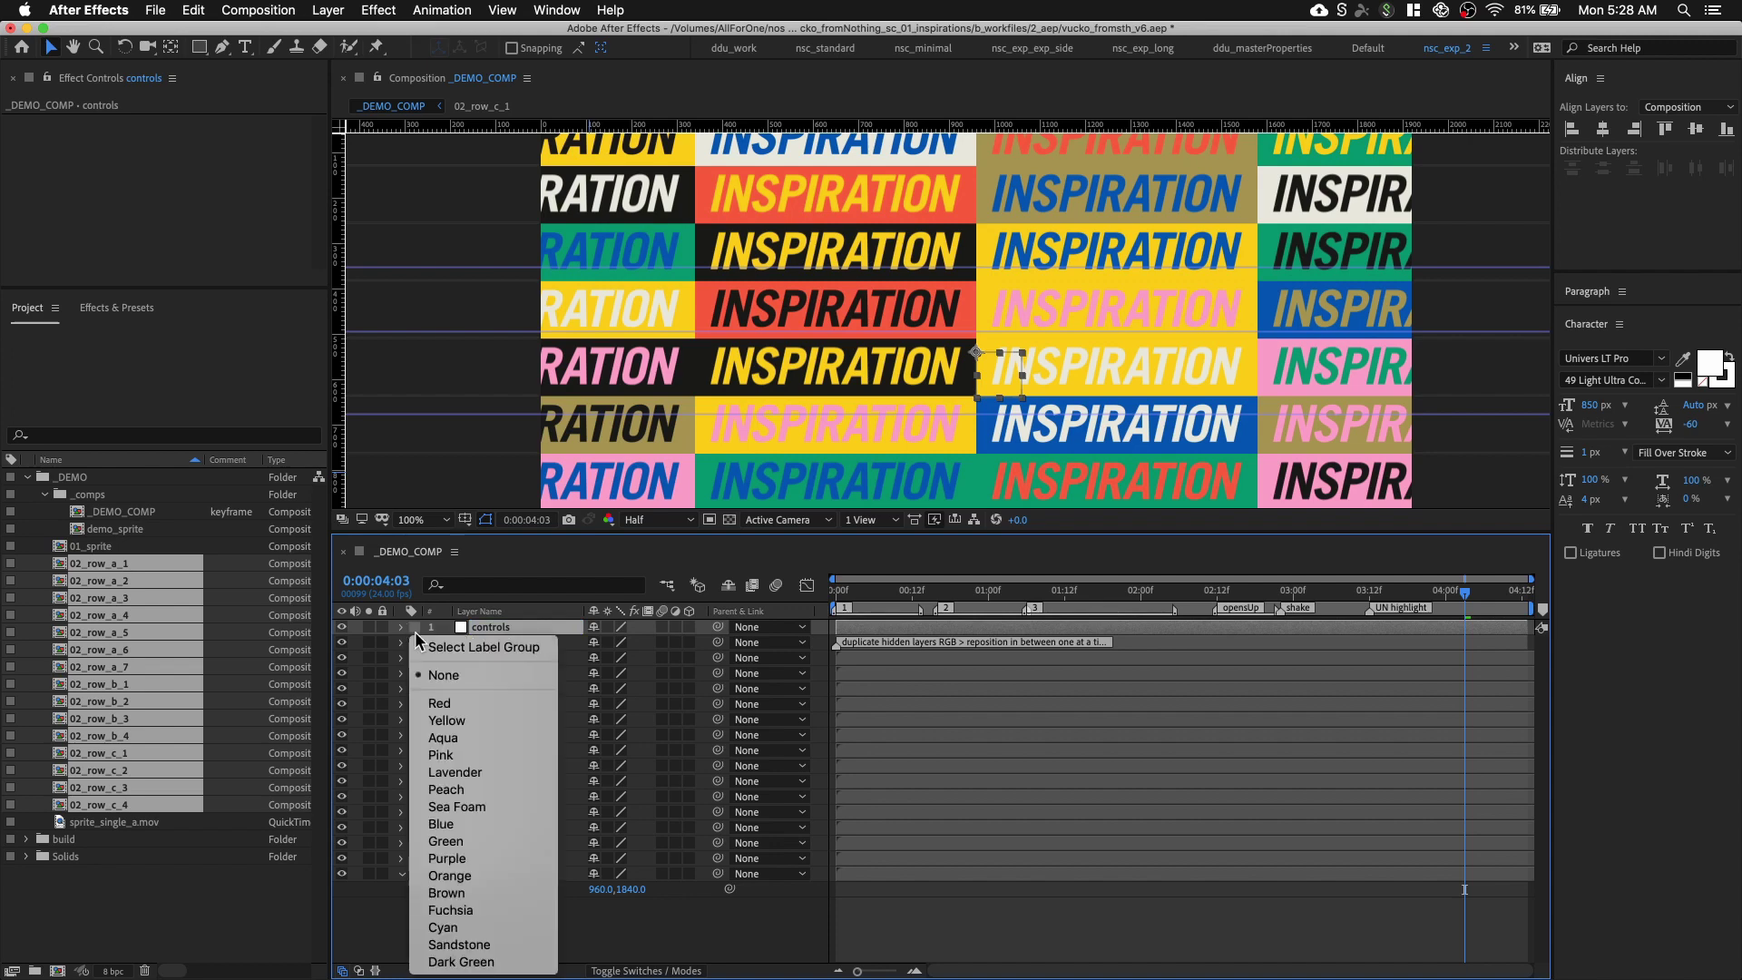
pyautogui.click(484, 839)
# Add two Slider Control effects to the controls layer, named x and seed
pyautogui.hotkey('ctrl', 'space')
pyautogui.write('slid')
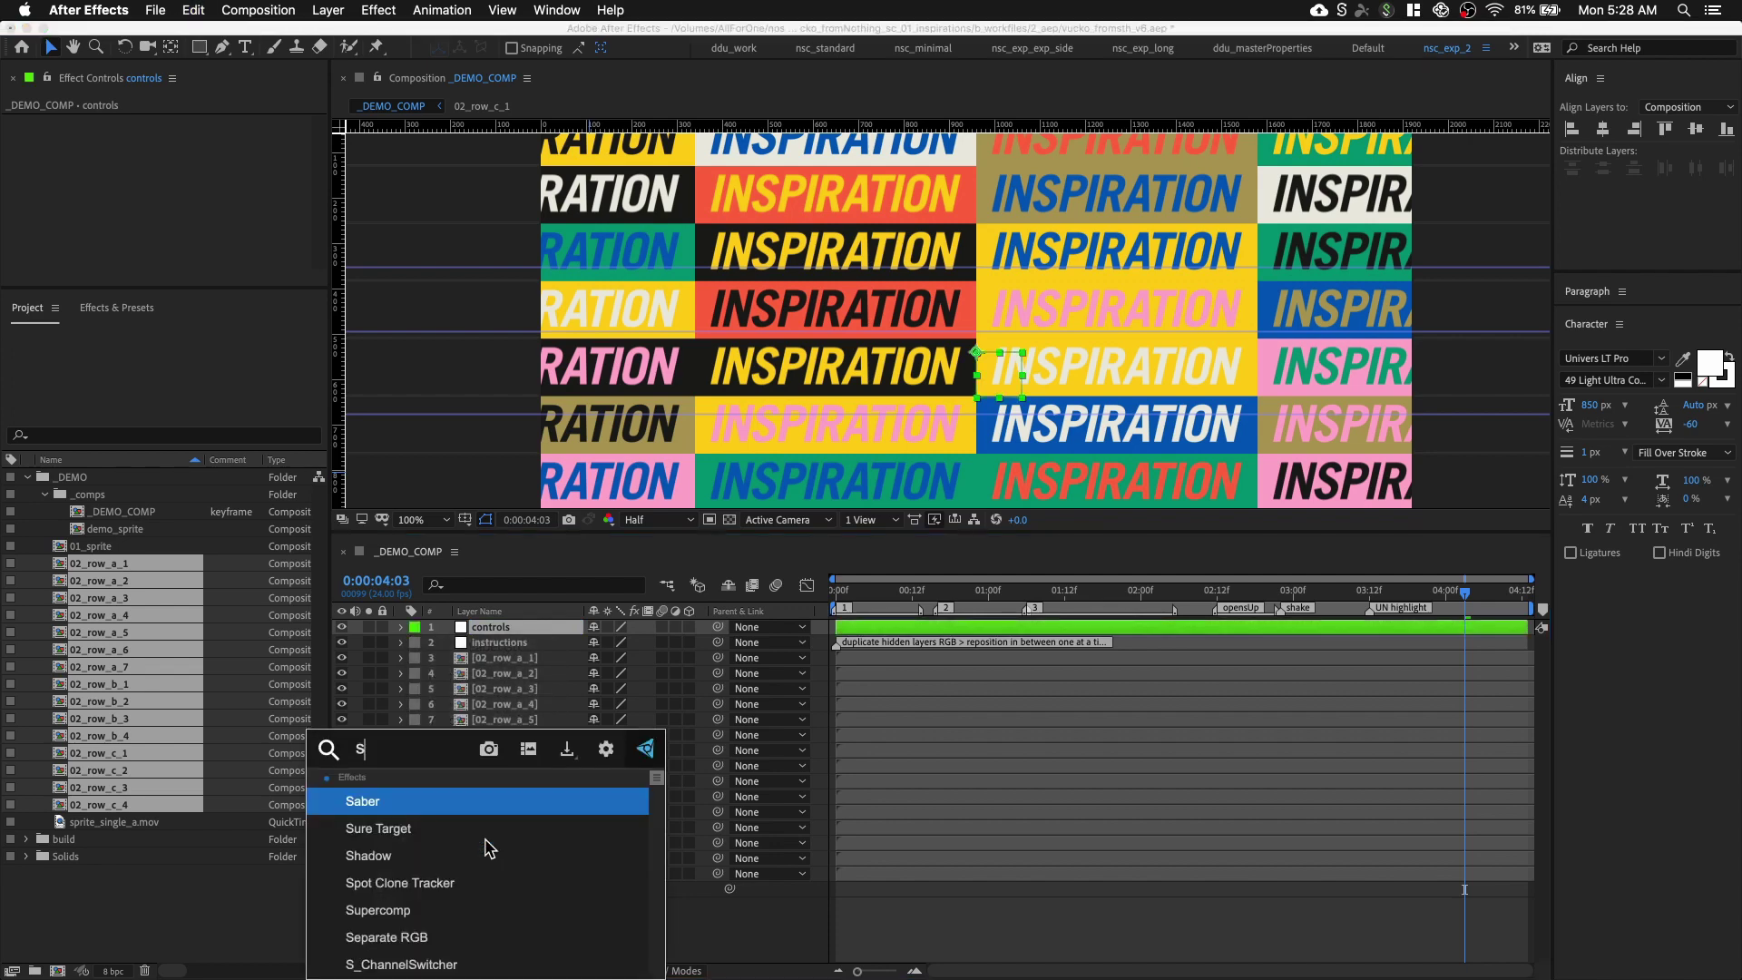
pyautogui.press('Return')
pyautogui.write('x')
pyautogui.press('Return')
pyautogui.hotkey('ctrl', 'd')
pyautogui.press('Return')
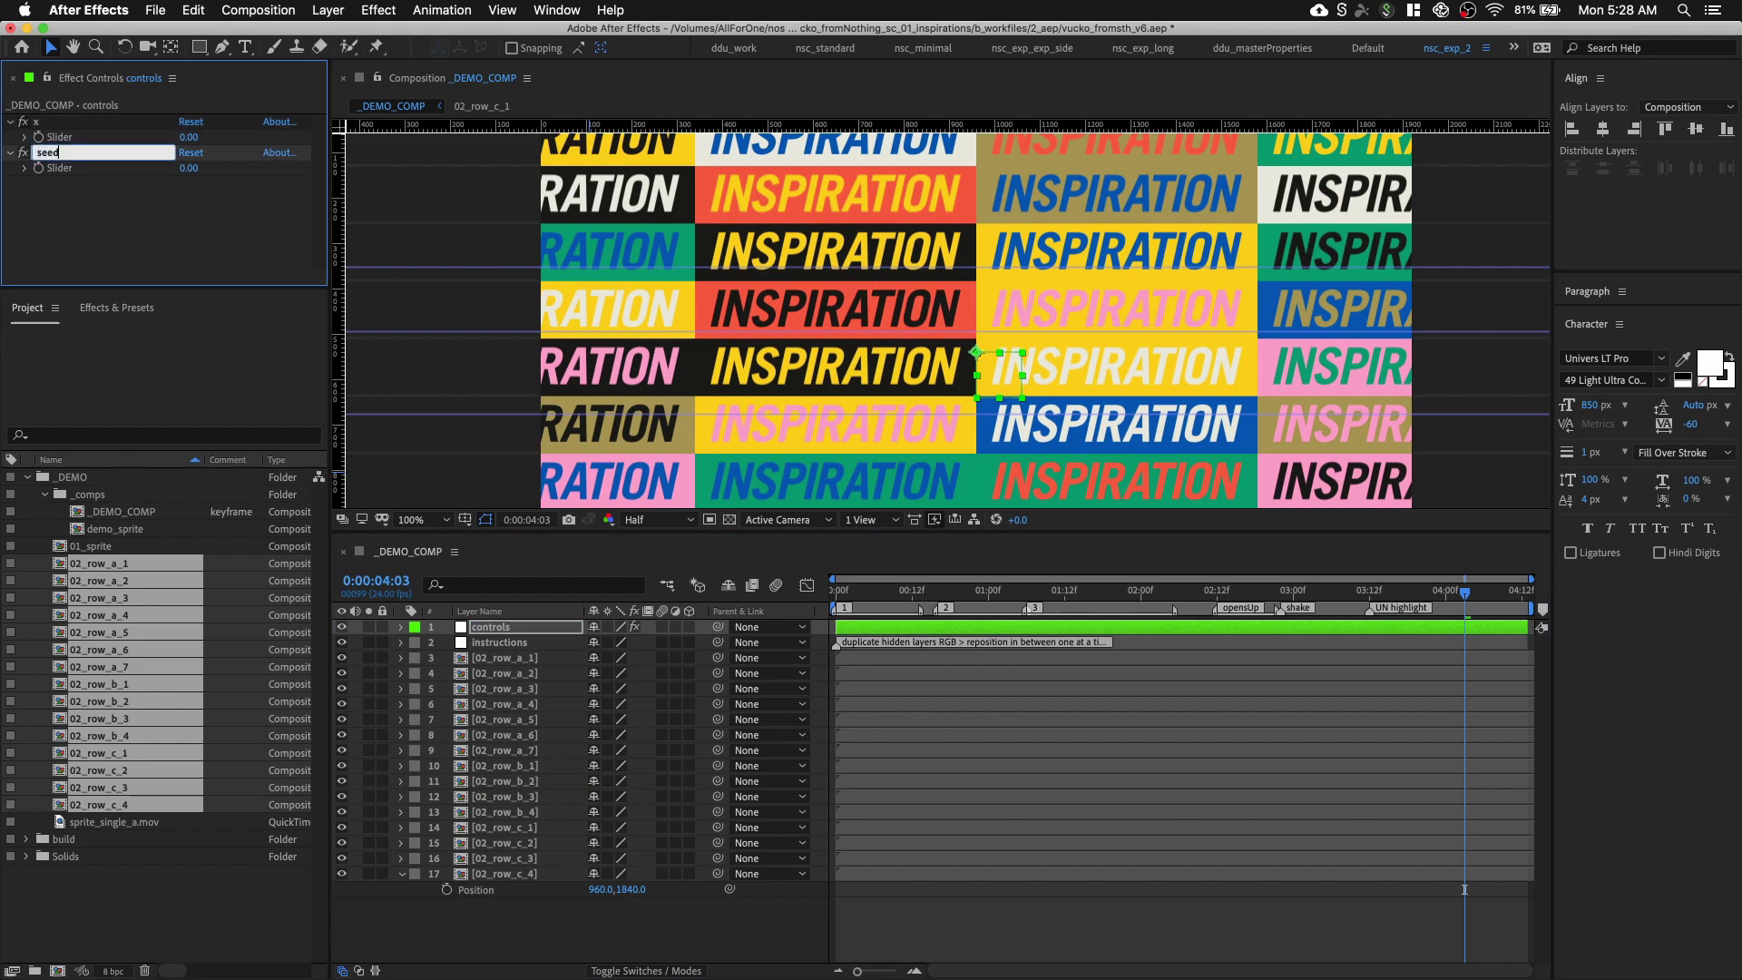
pyautogui.press('Return')
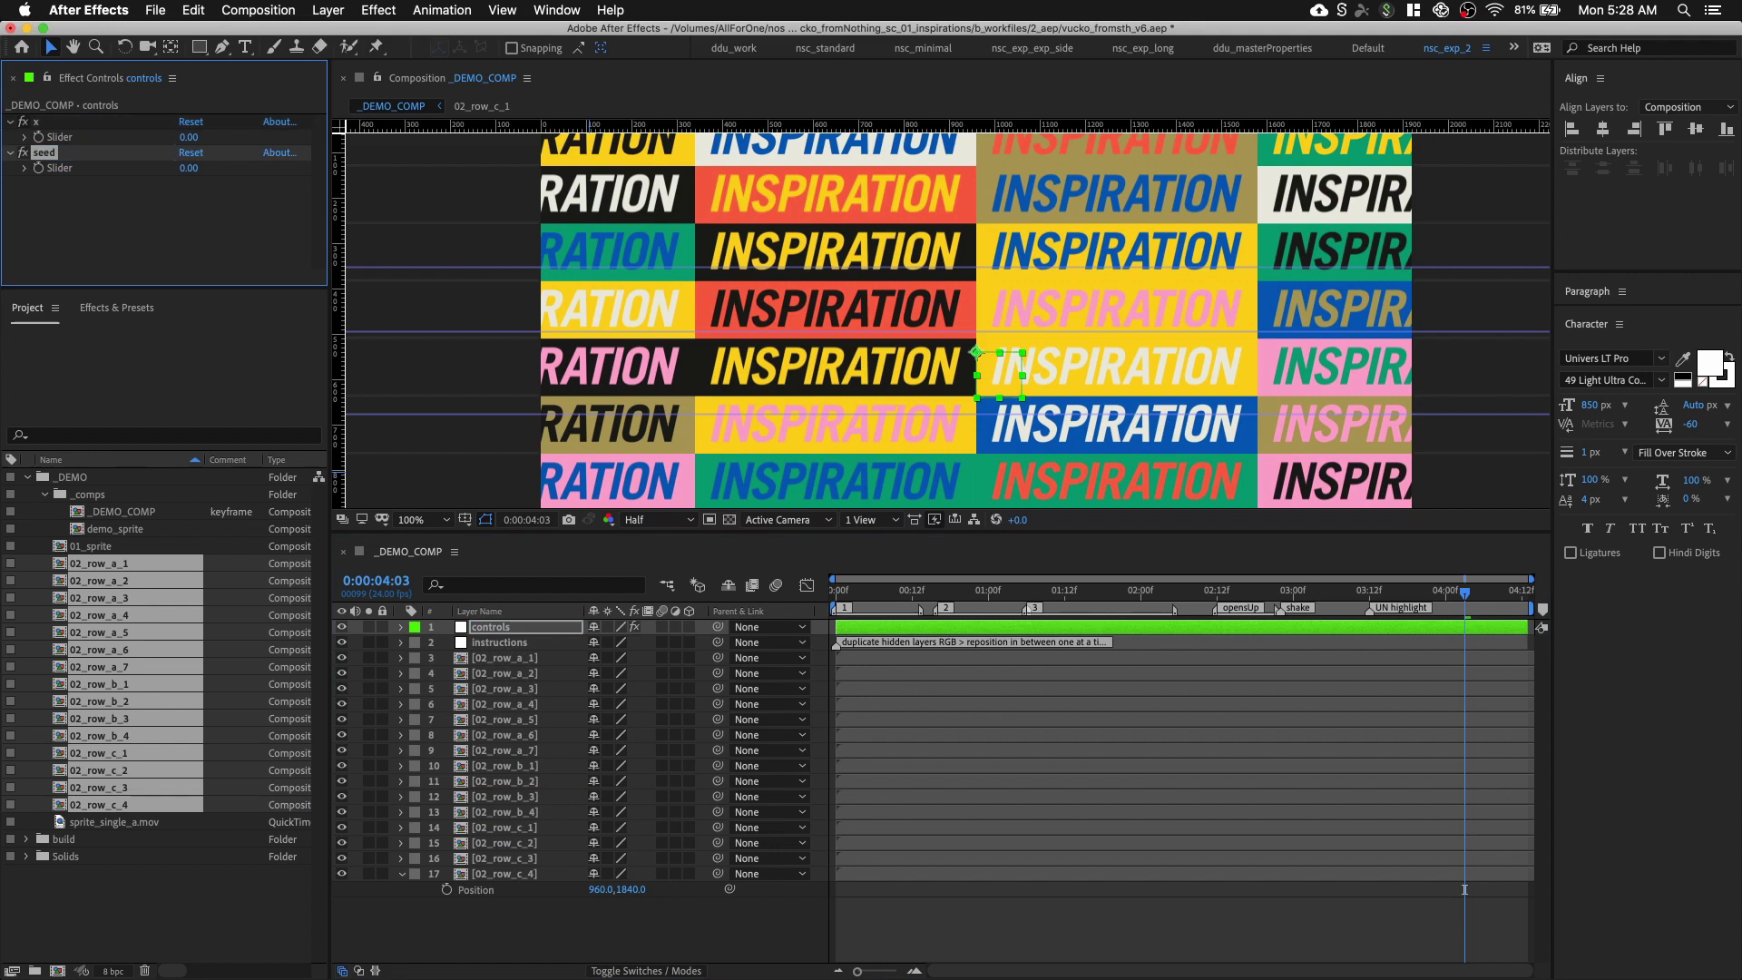
# Separate the Position dimensions of the 02_row_a_1 layer into X and Y
pyautogui.click(522, 657)
pyautogui.press('p')
pyautogui.rightClick(531, 674)
pyautogui.click(594, 710)
# Start an X Position expression on the 02_row_a_1 layer that defines x as the controls layer's x slider
pyautogui.click(523, 629)
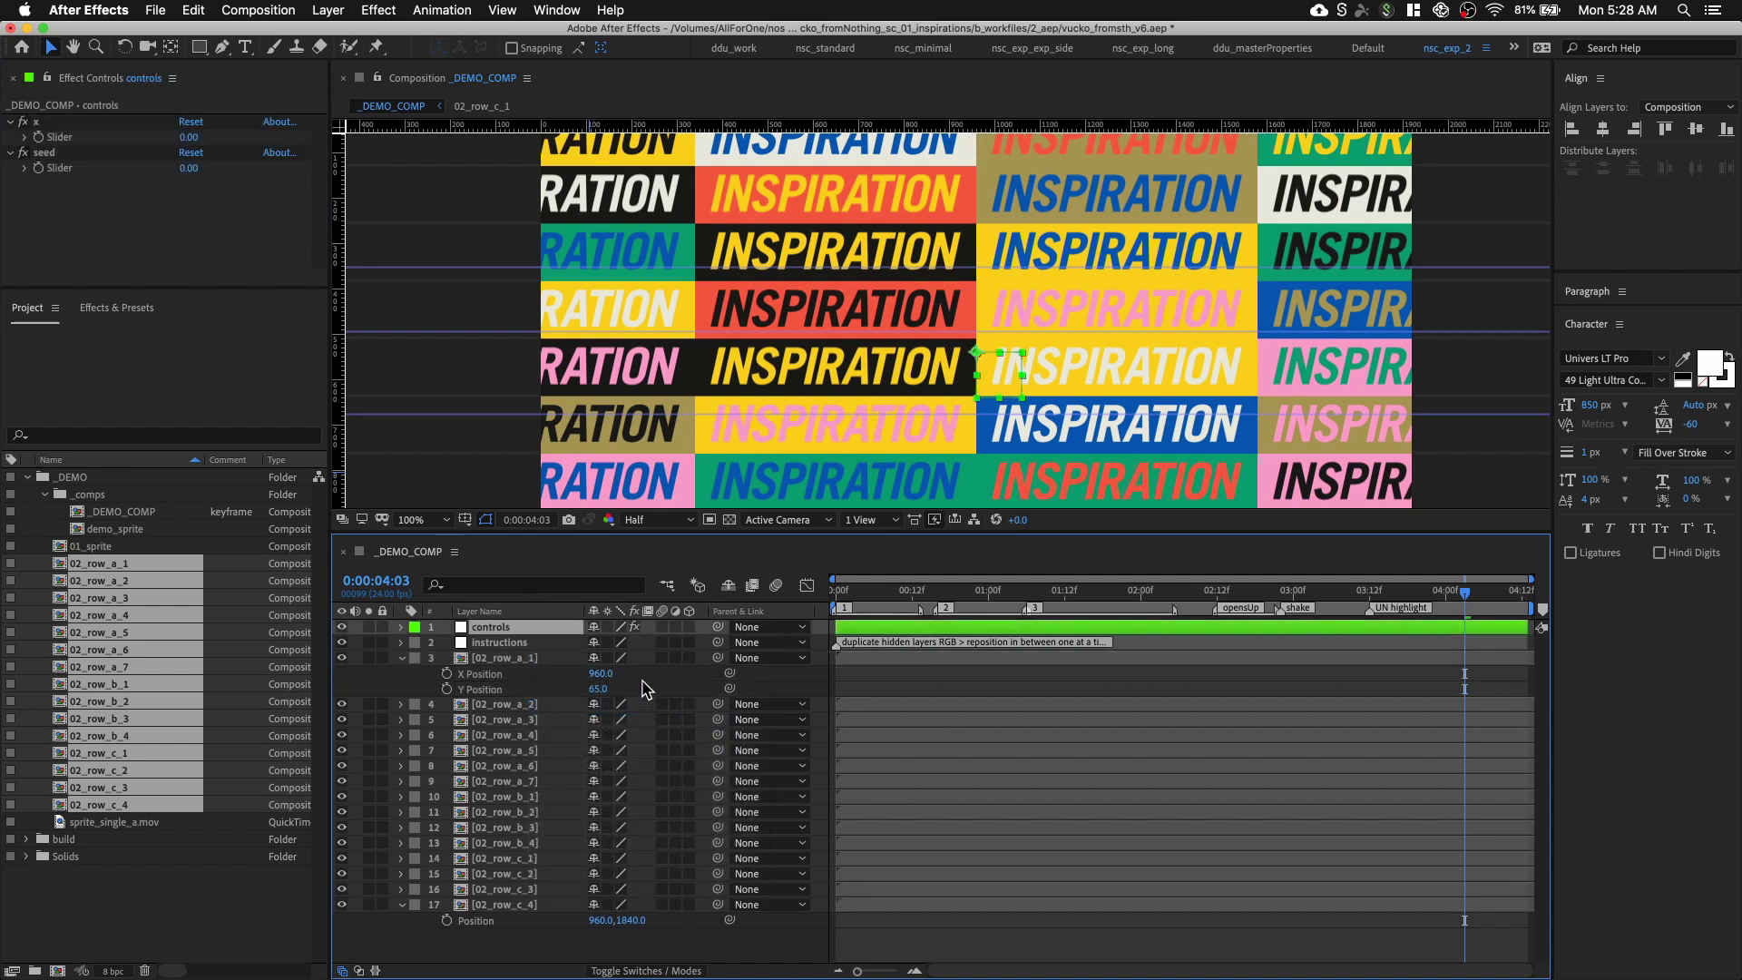
pyautogui.keyDown('alt'); pyautogui.click(447, 675); pyautogui.keyUp('alt')
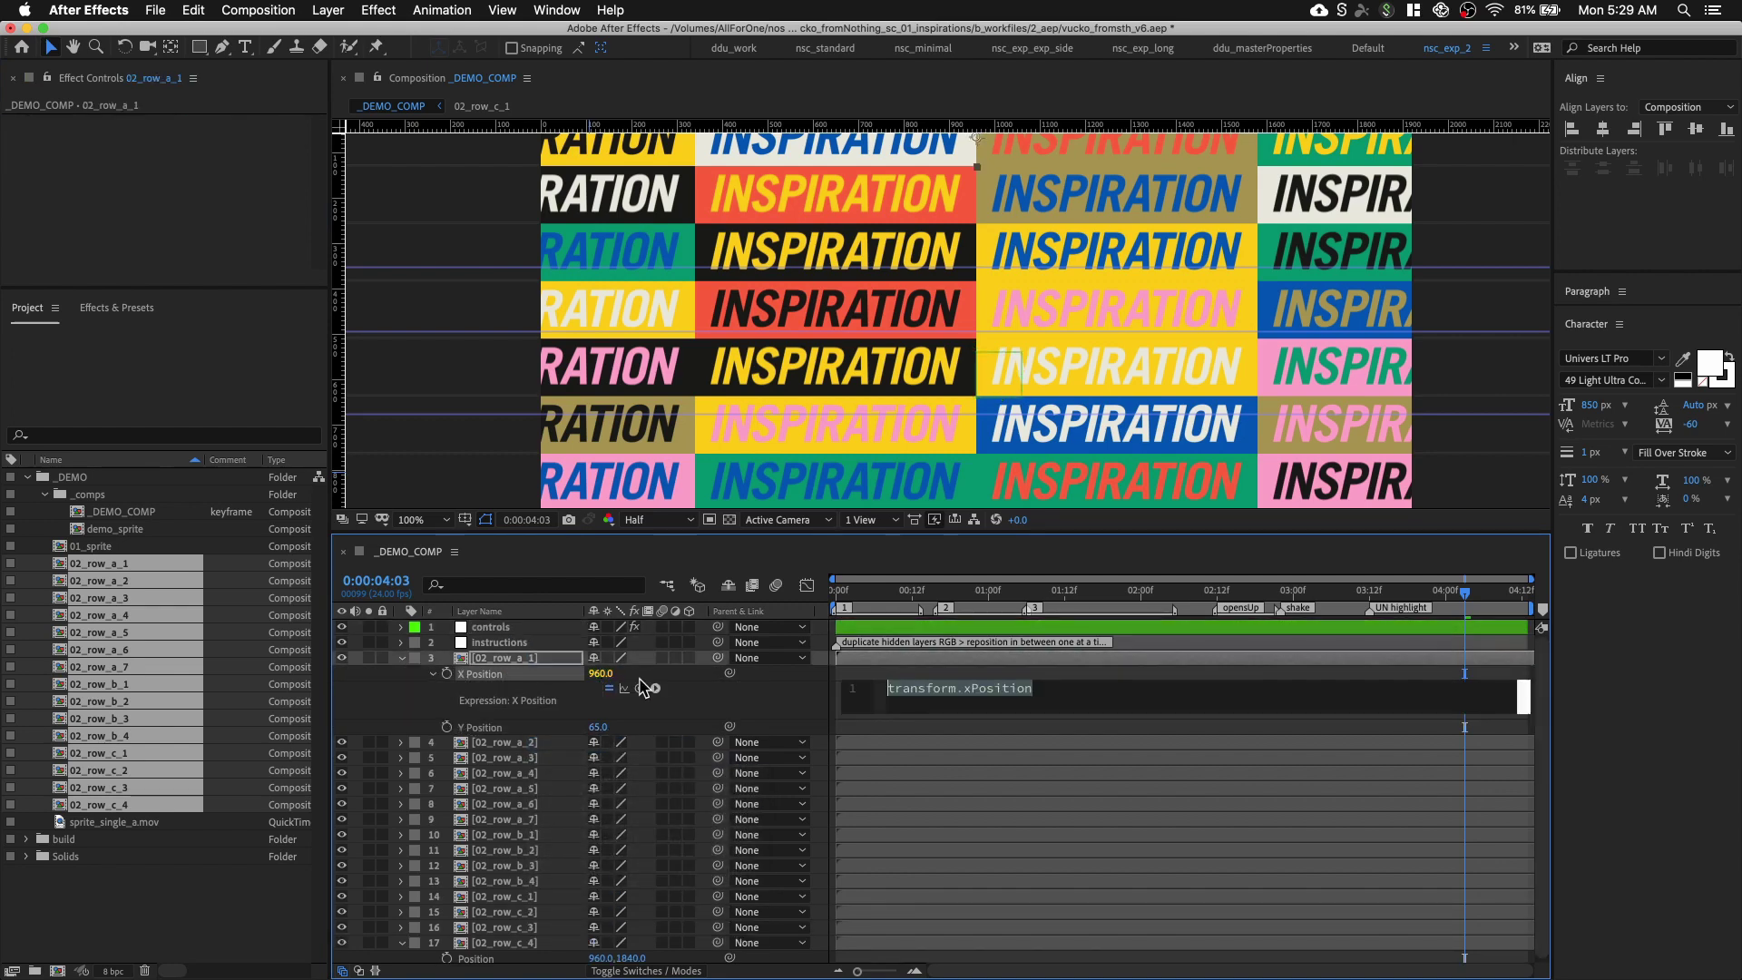
pyautogui.click(520, 633)
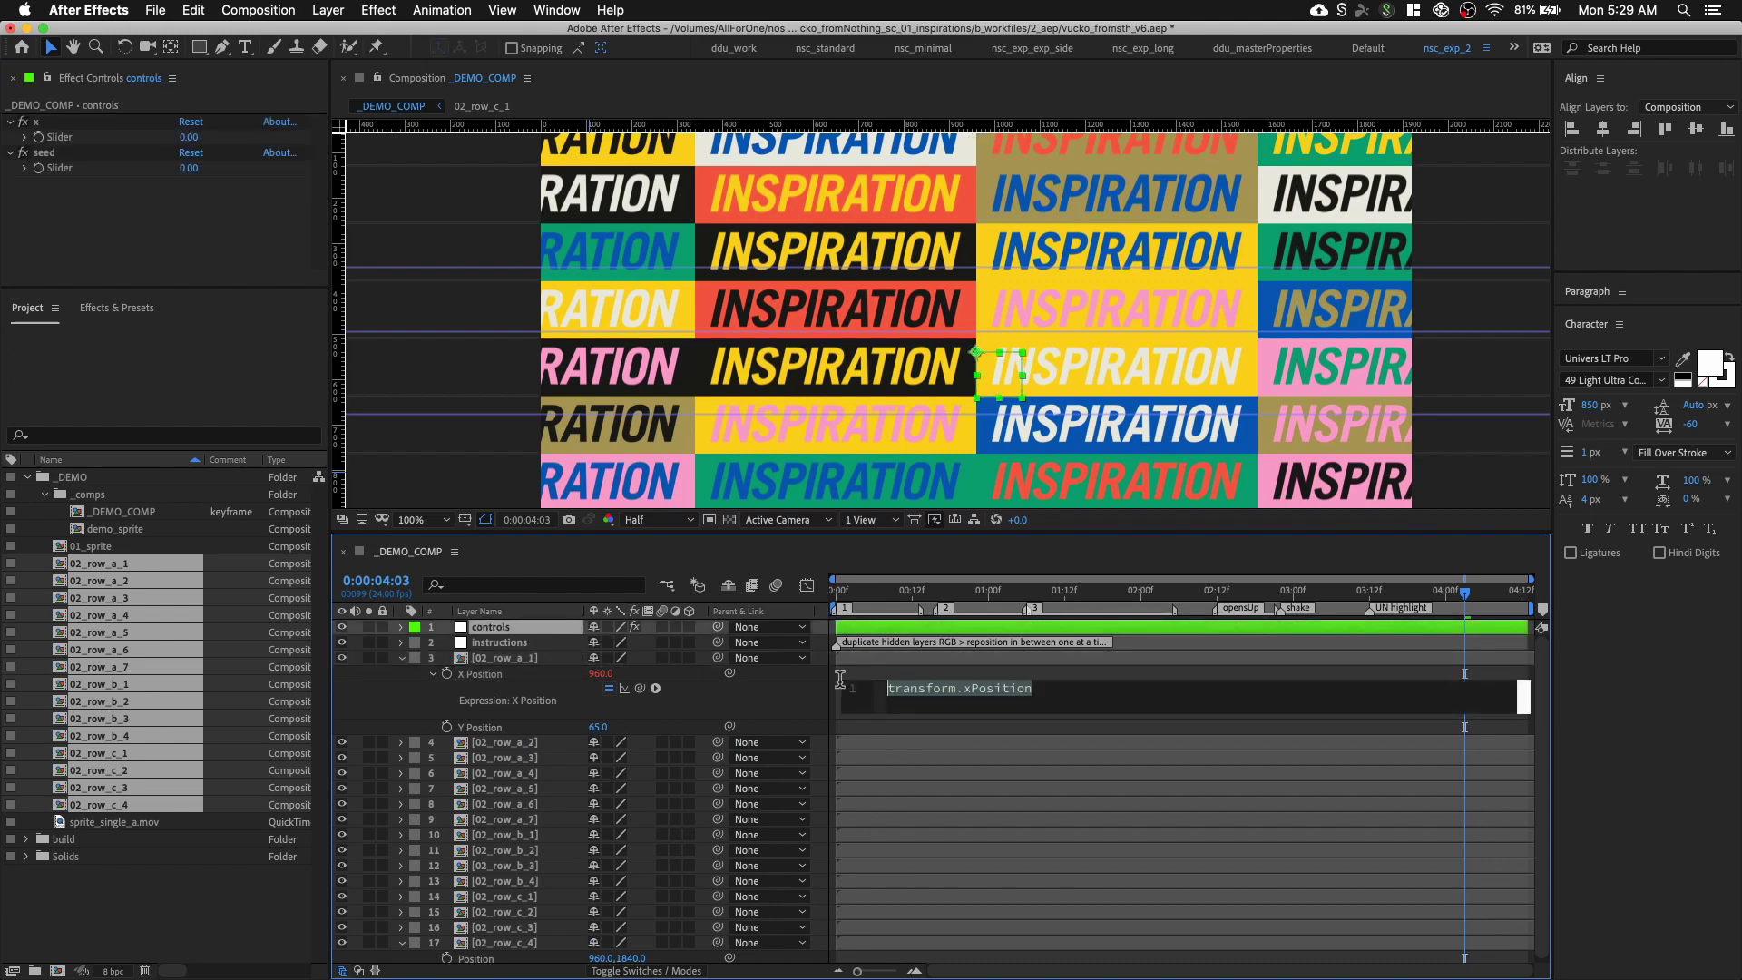
pyautogui.moveTo(639, 689); pyautogui.dragTo(60, 137)
pyautogui.press('super+a')
pyautogui.press('Left')
pyautogui.write('x =')
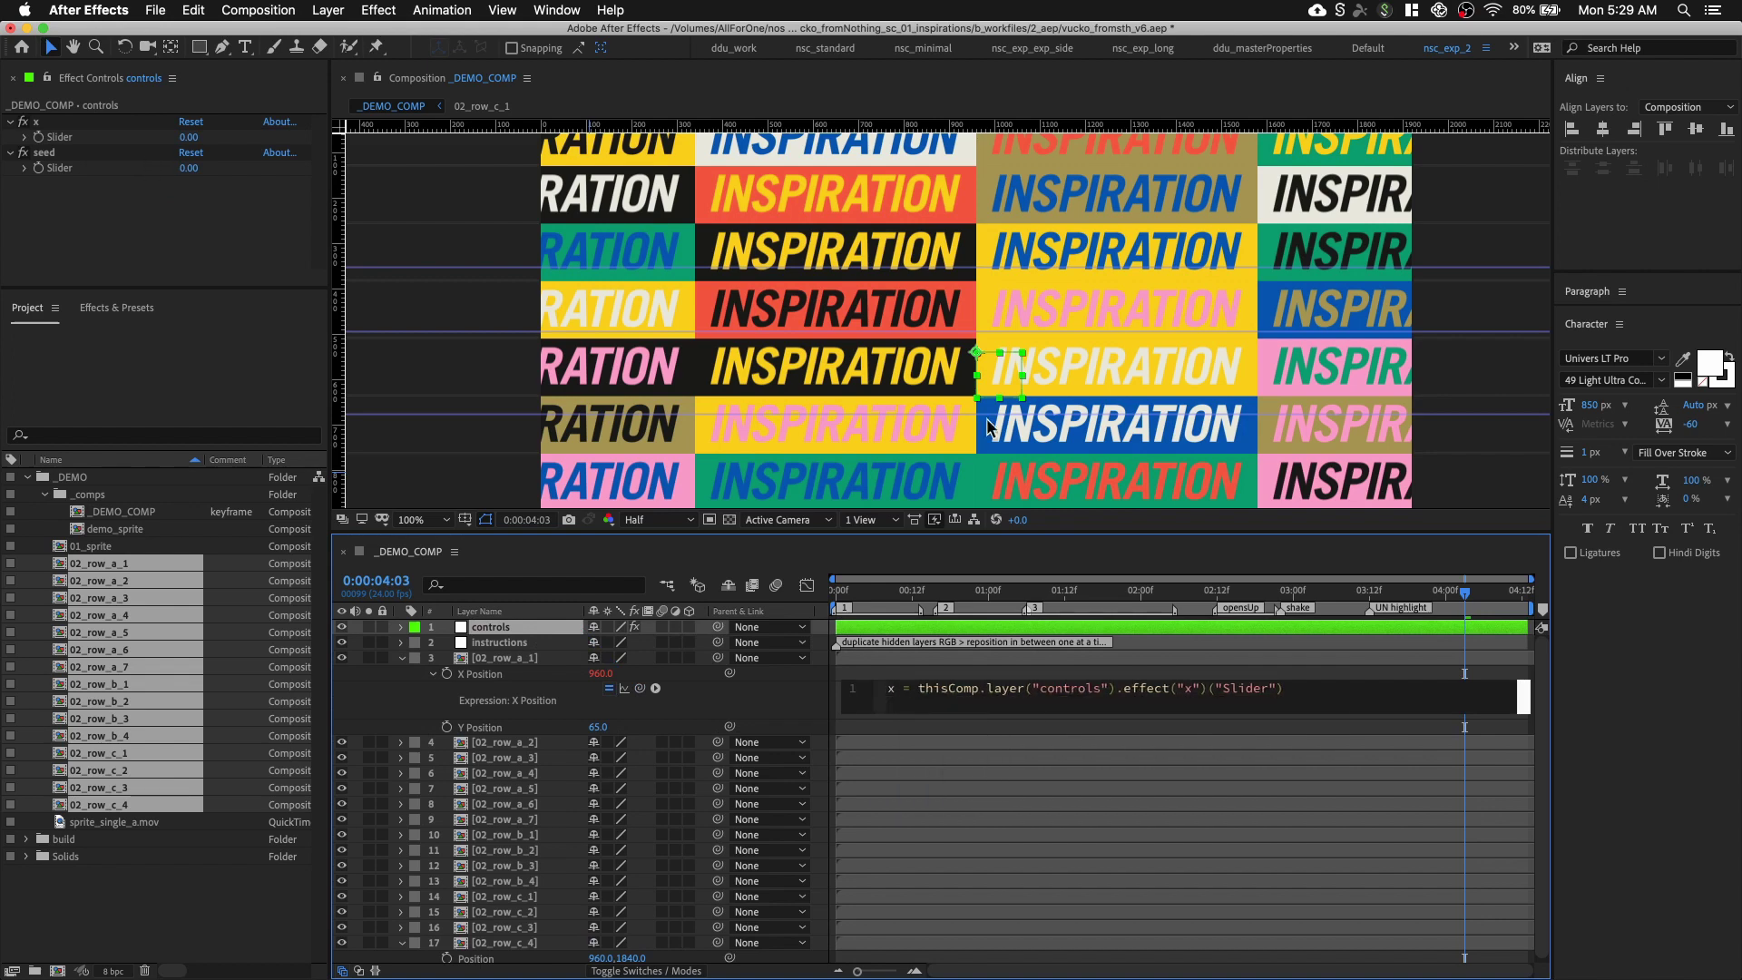
# Add a second expression line defining seed as the controls layer's seed slider
pyautogui.click(1320, 680)
pyautogui.write(';')
pyautogui.press('Return')
pyautogui.write('seed =')
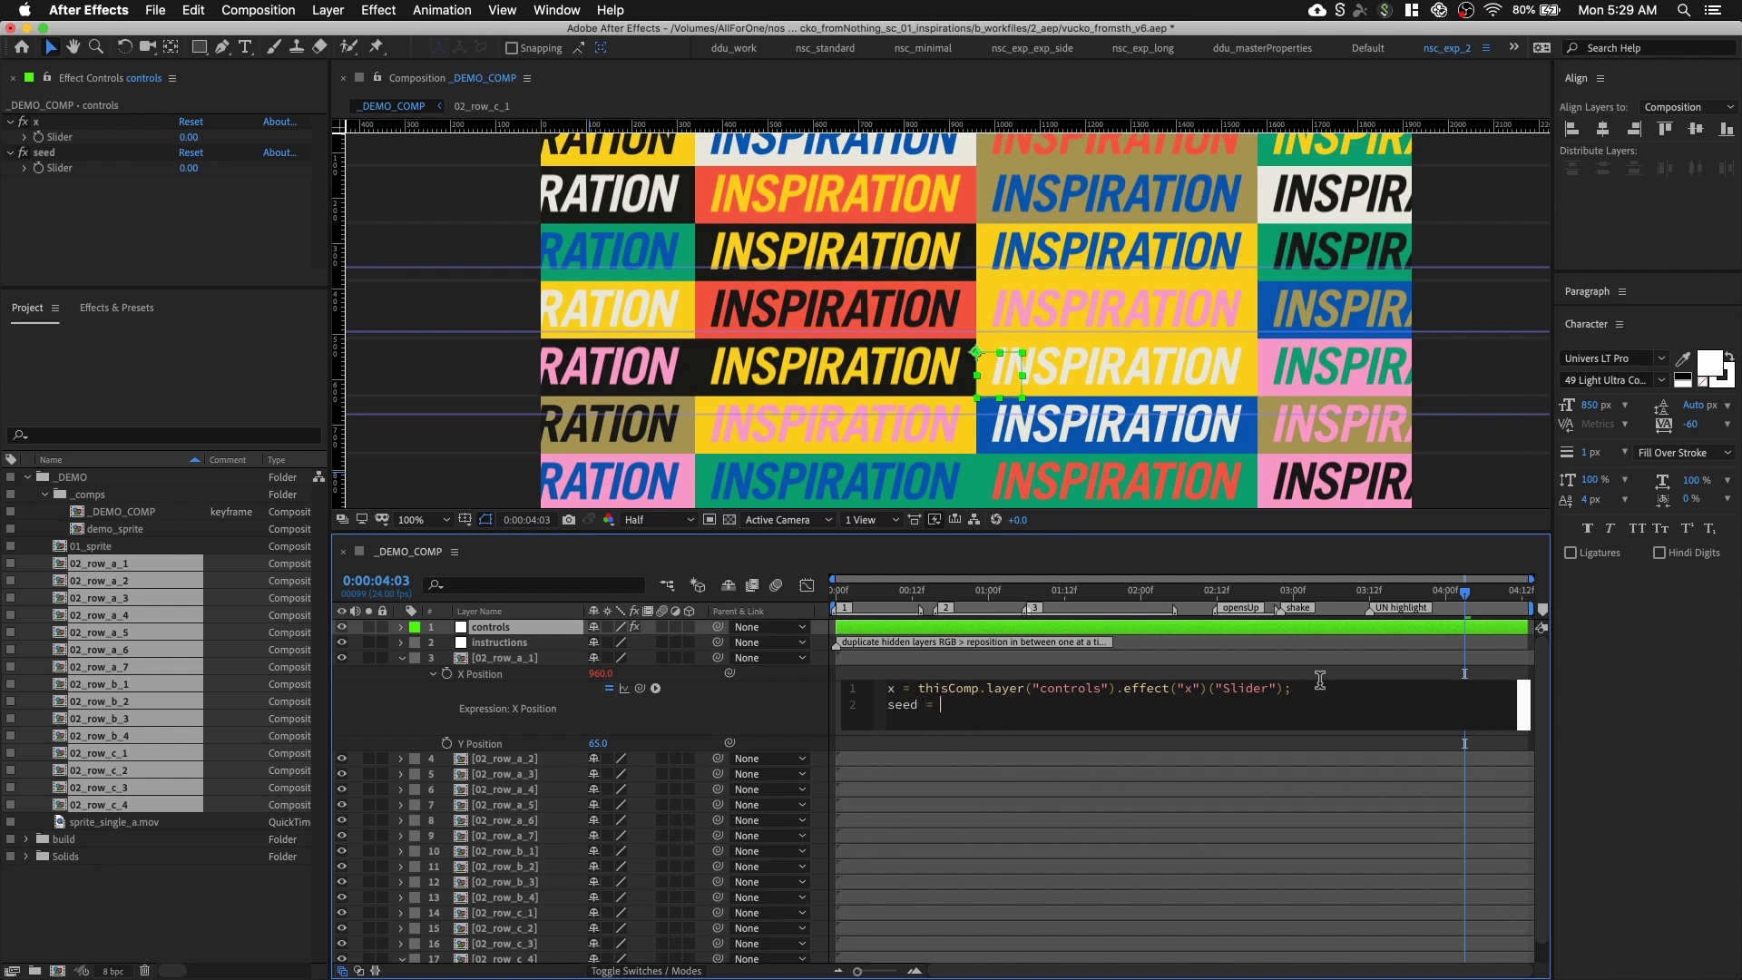
pyautogui.moveTo(642, 694); pyautogui.dragTo(82, 161)
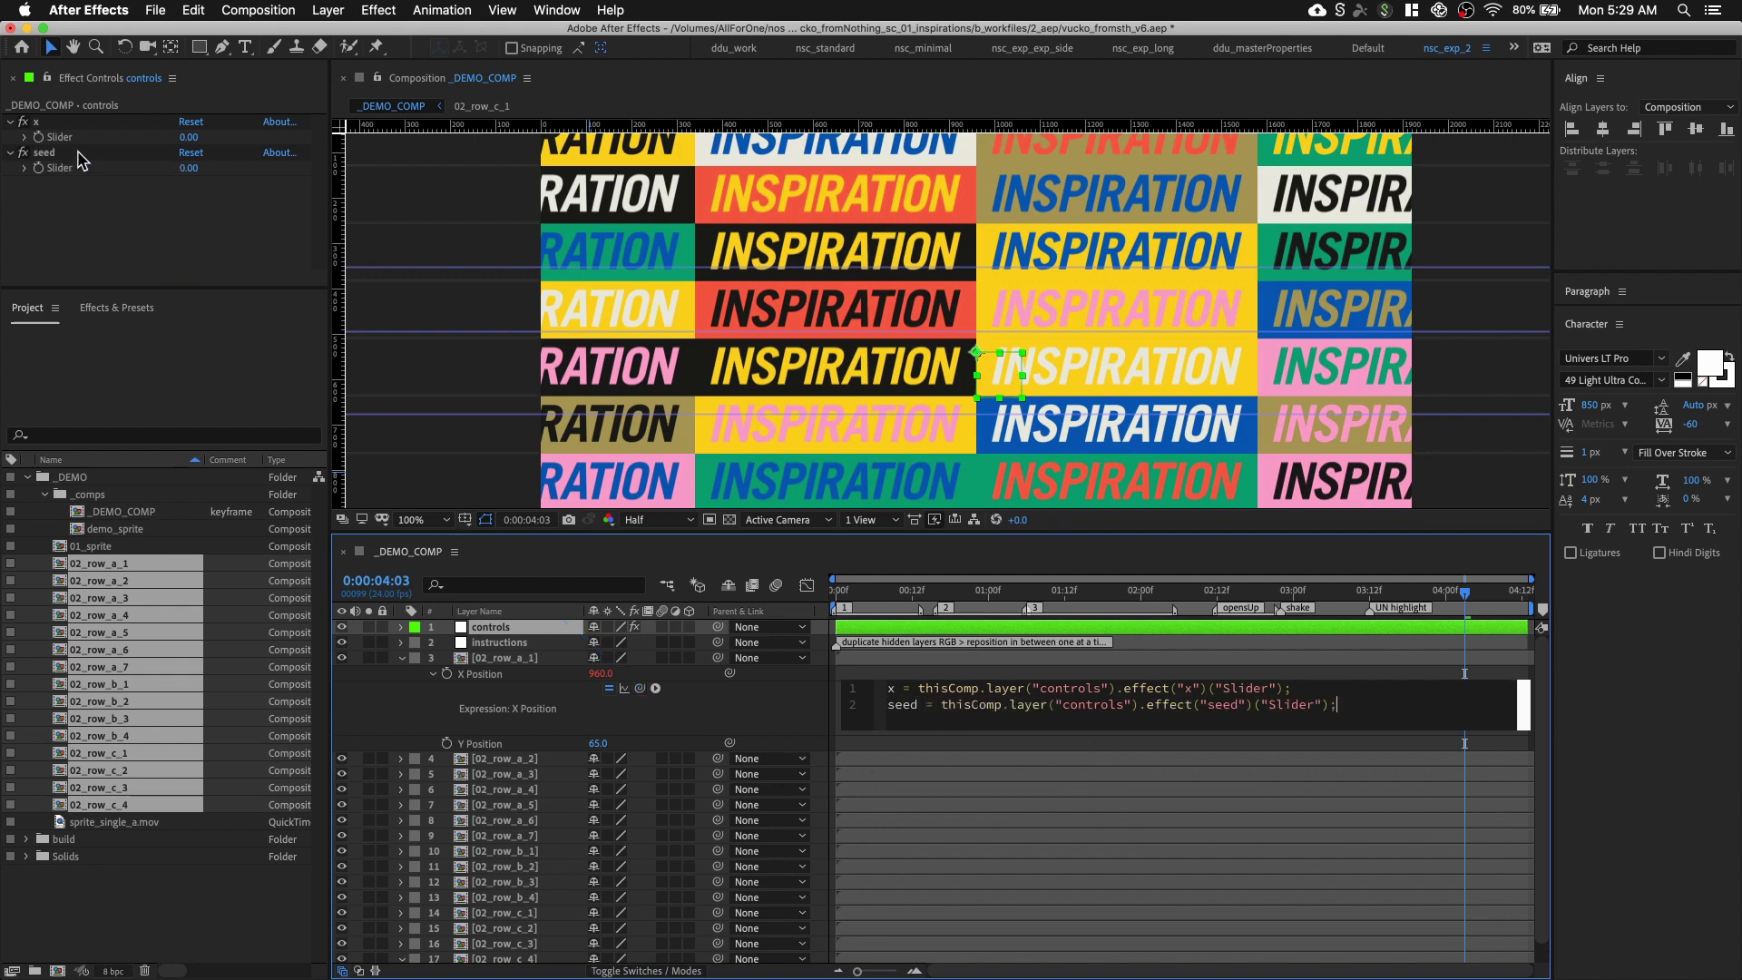
# Add the line seedRandom(seed,true); to the X Position expression
pyautogui.press('Return')
pyautogui.write('seed')
pyautogui.press('Down')
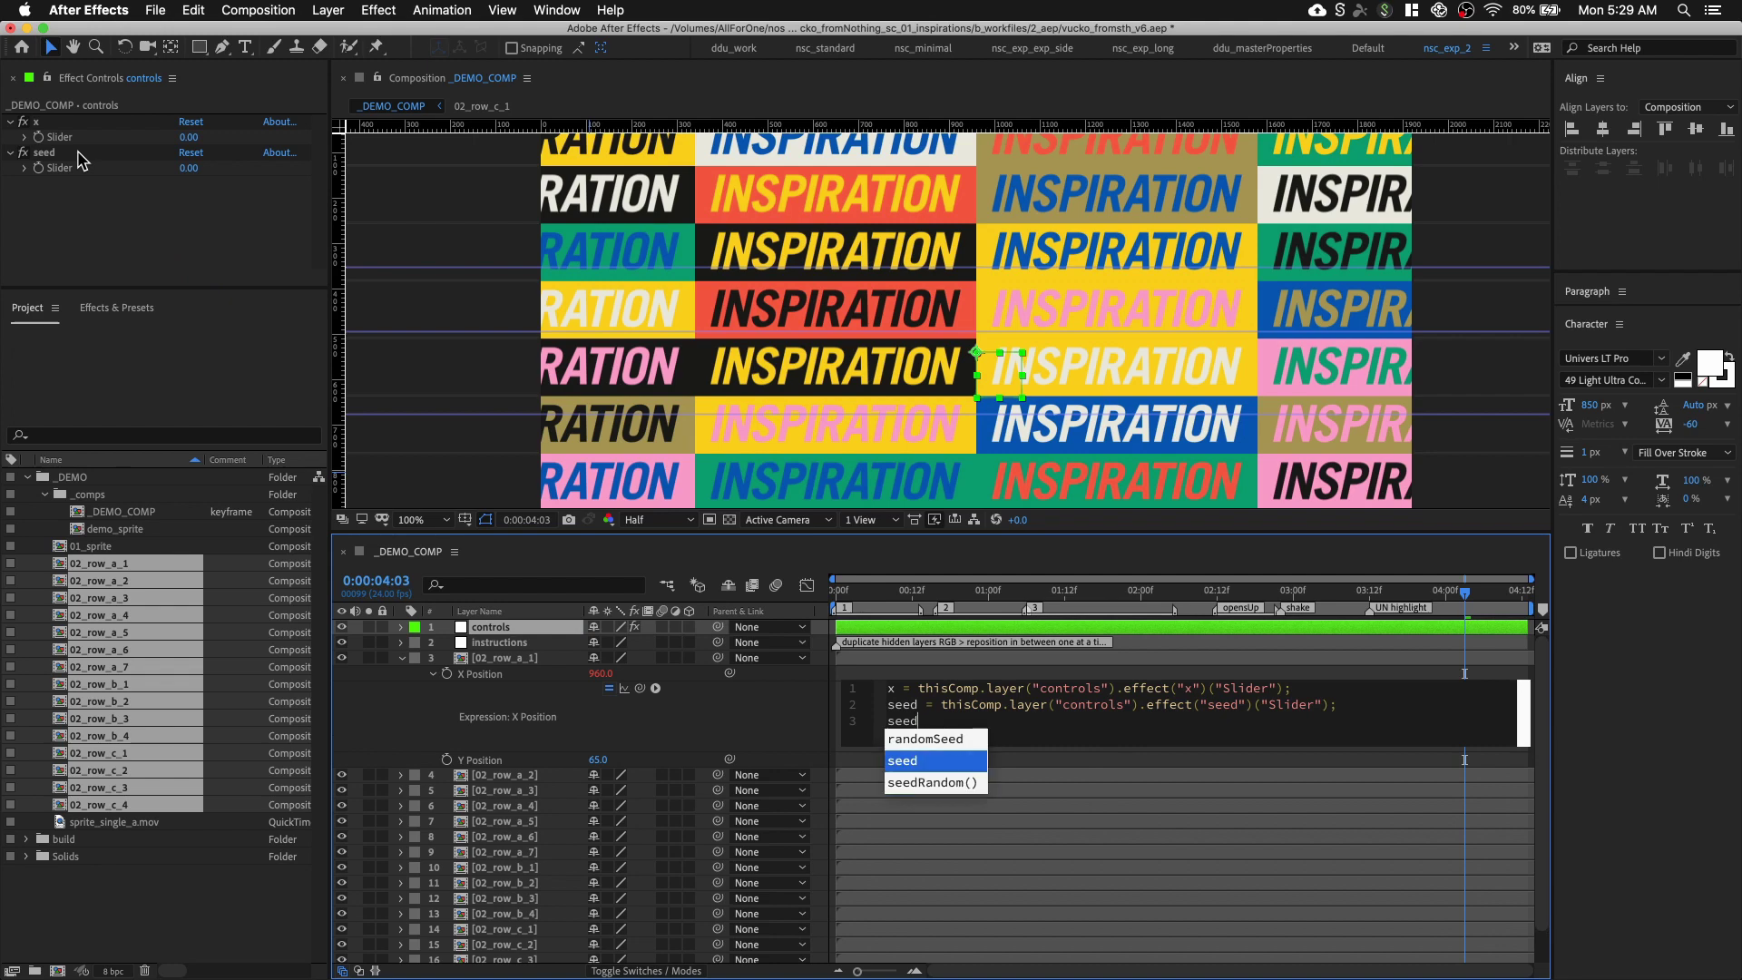
pyautogui.press('Return')
pyautogui.write('(seed')
pyautogui.write(',true)')
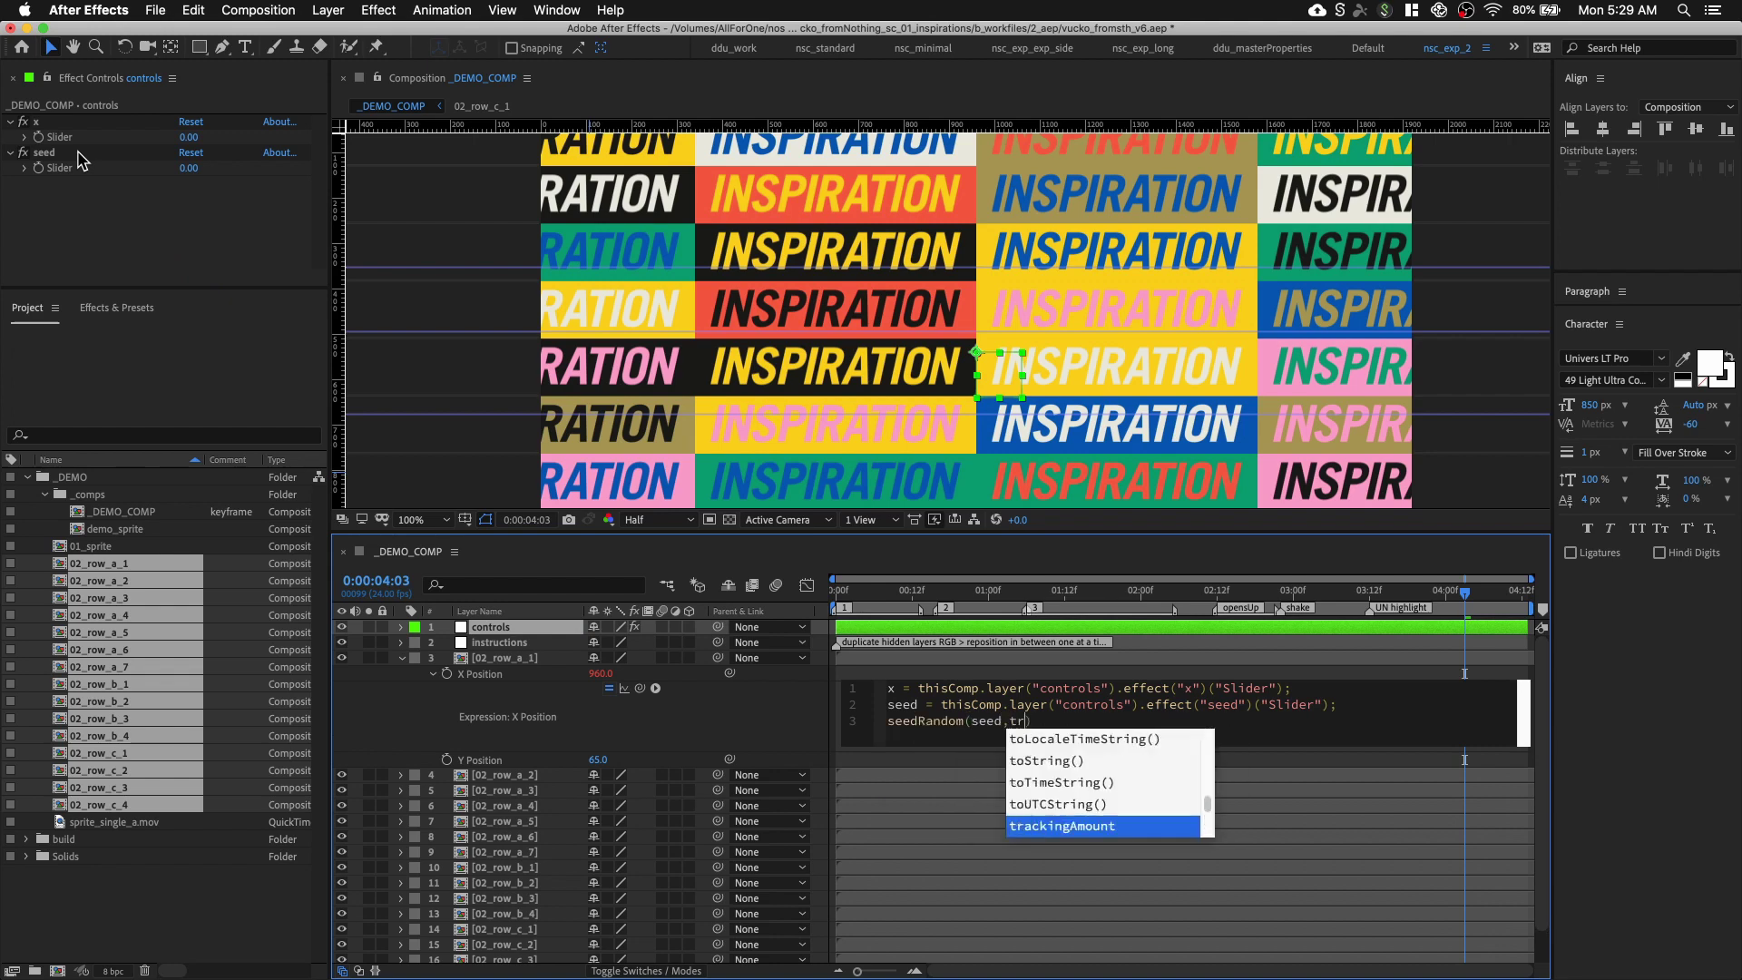
pyautogui.write(';')
# Finish the X Position expression with the line value+random(x) and commit it
pyautogui.press('Return')
pyautogui.write('value+')
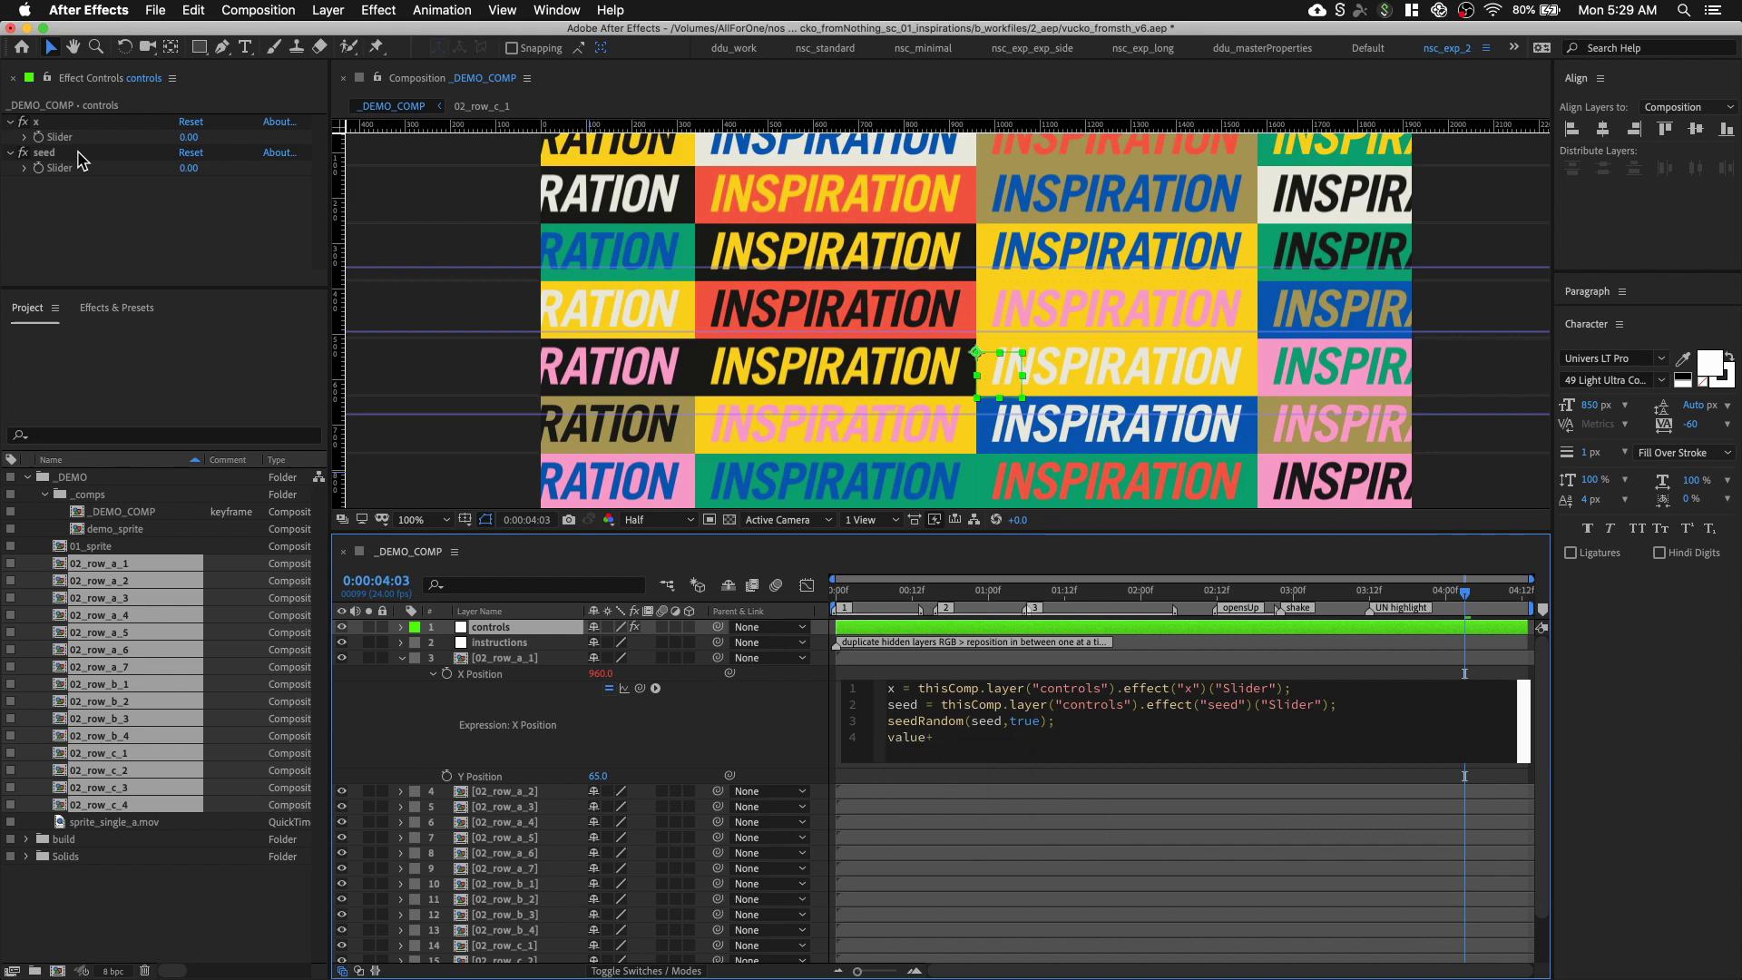
pyautogui.write('random')
pyautogui.press('Return')
pyautogui.write('(x')
pyautogui.click(491, 322)
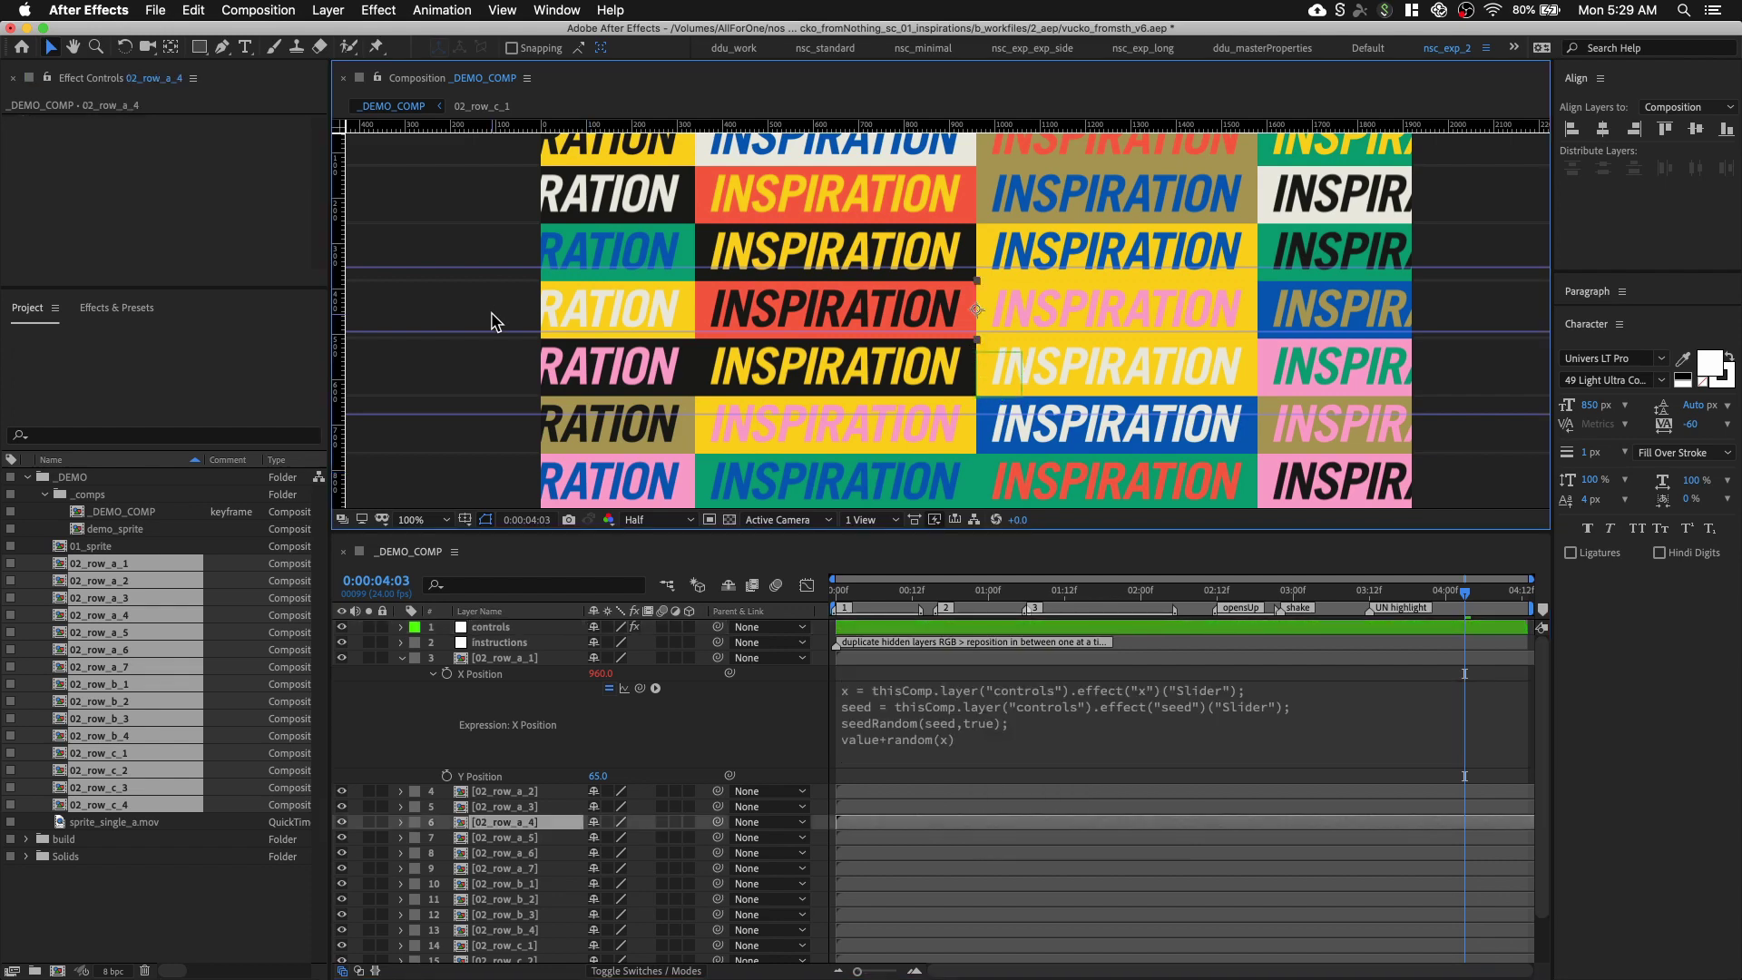
# Set the x slider on the controls layer to 300
pyautogui.click(516, 627)
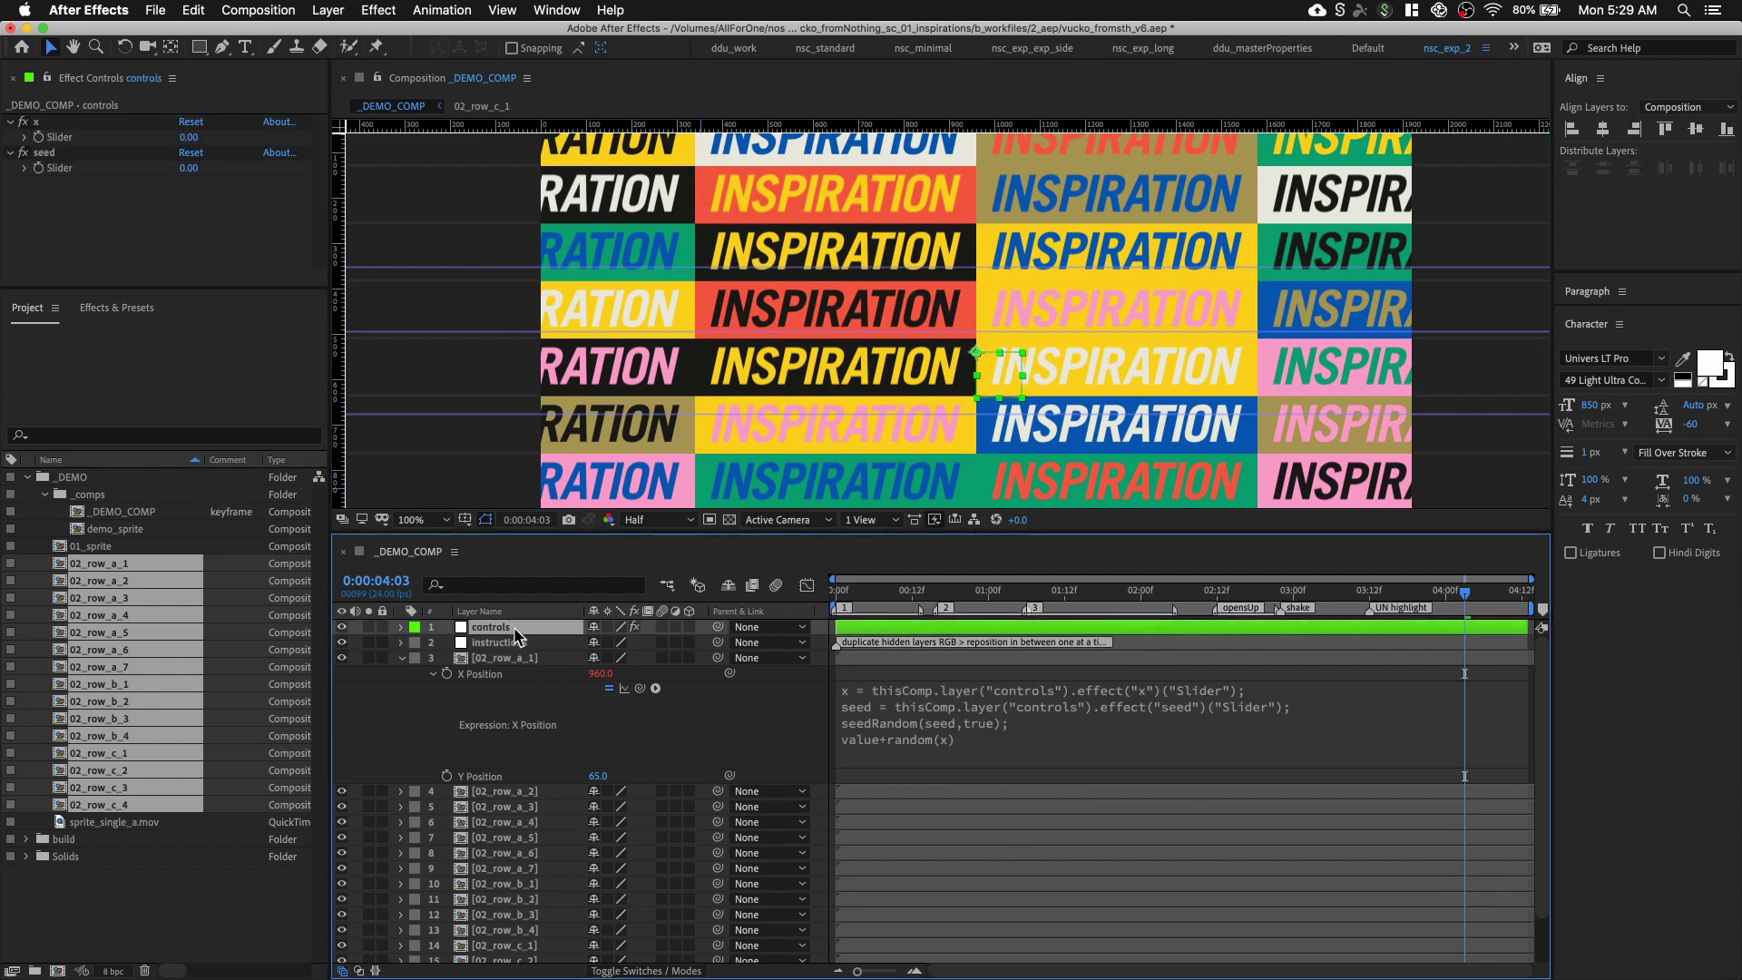
pyautogui.moveTo(188, 137); pyautogui.dragTo(205, 154)
pyautogui.click(198, 137)
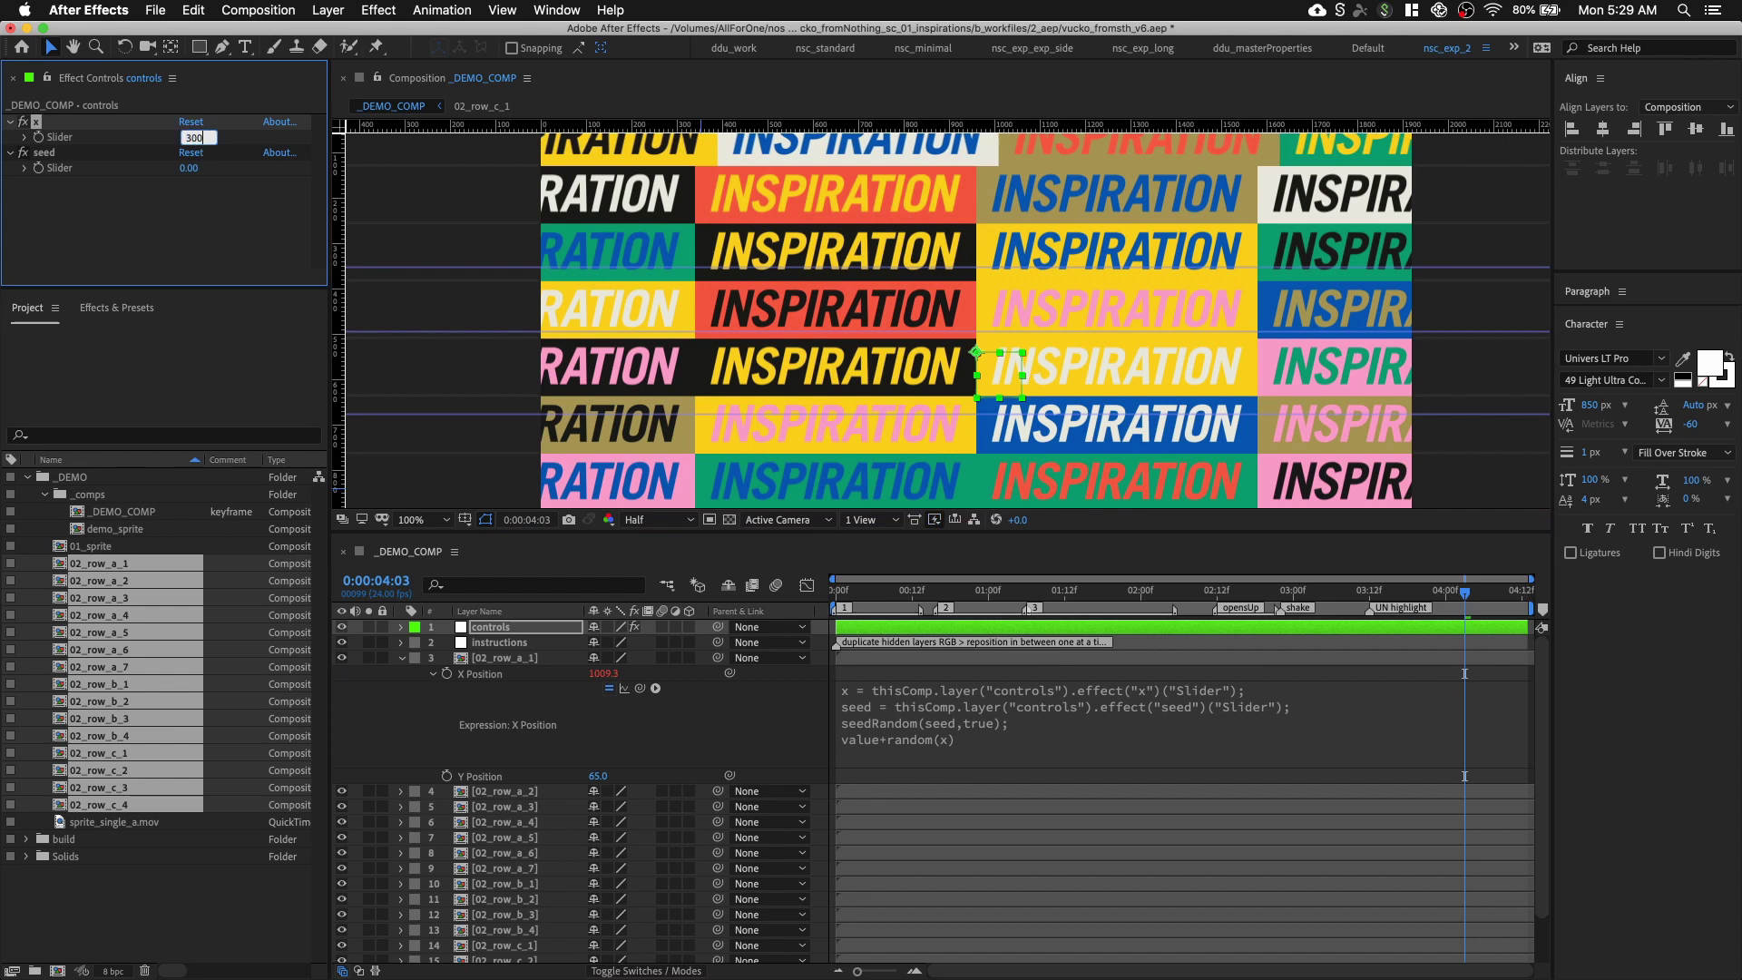
pyautogui.press('Return')
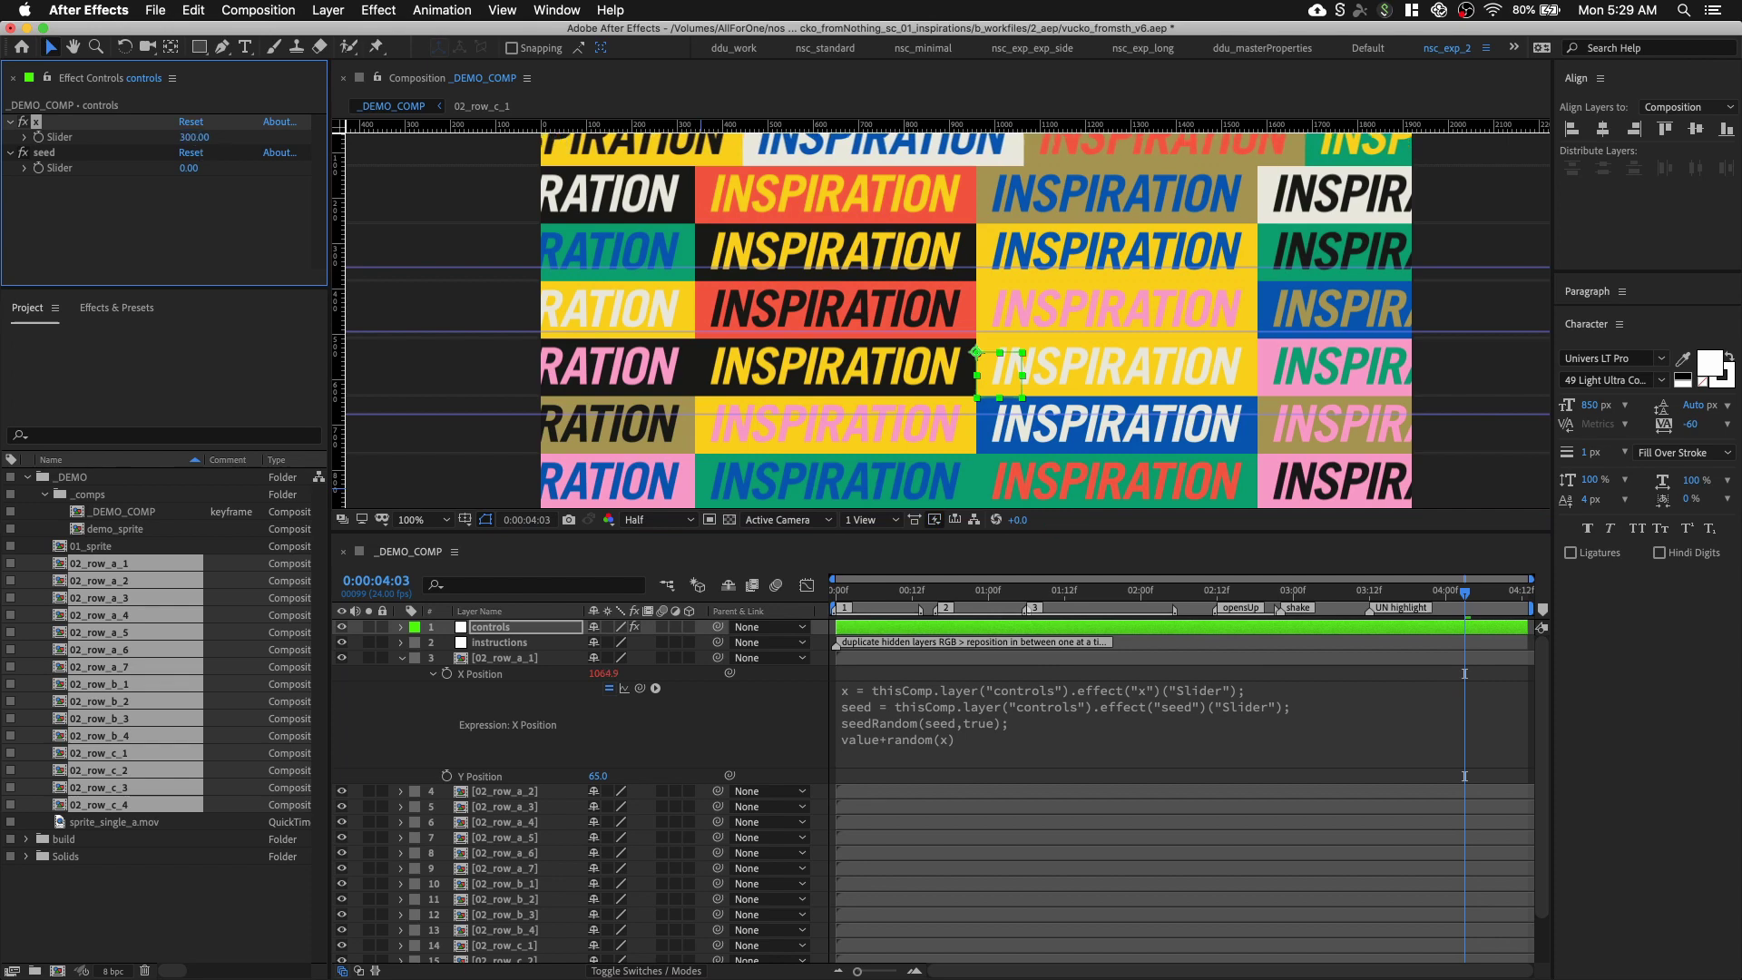
# Copy the X Position expression from 02_row_a_1 onto all row layers from 02_row_a_2 through 02_row_c_4
pyautogui.click(504, 675)
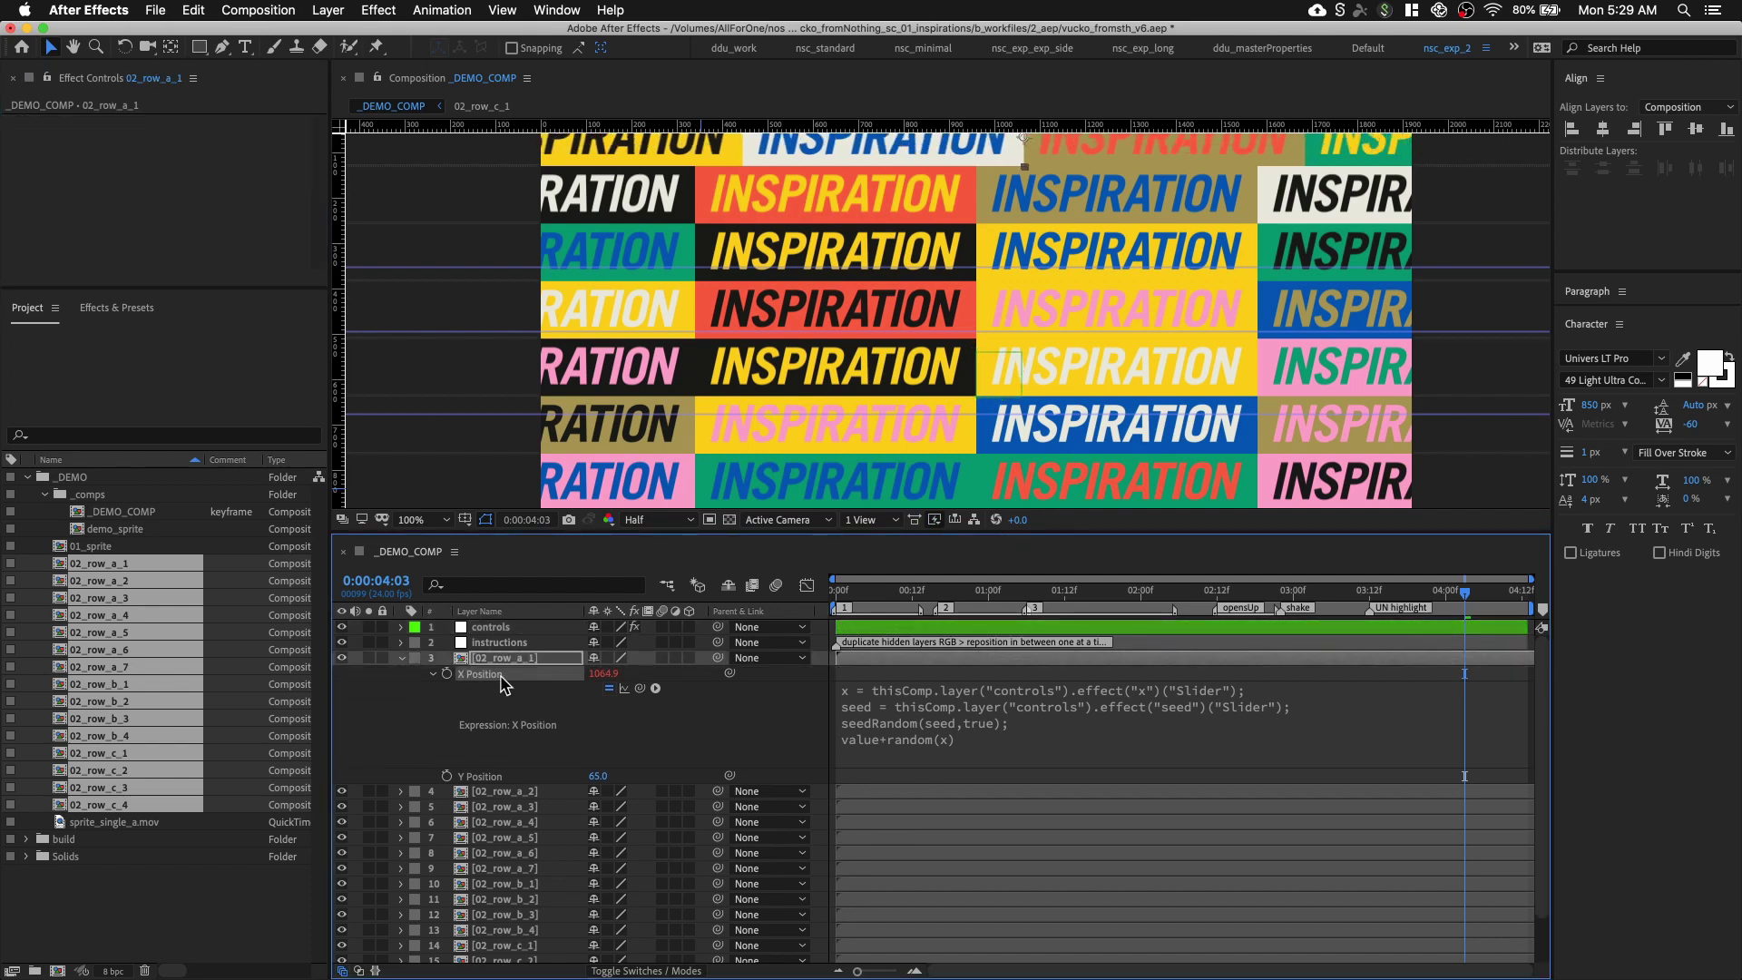
pyautogui.click(521, 791)
pyautogui.scroll(-1, 524, 803)
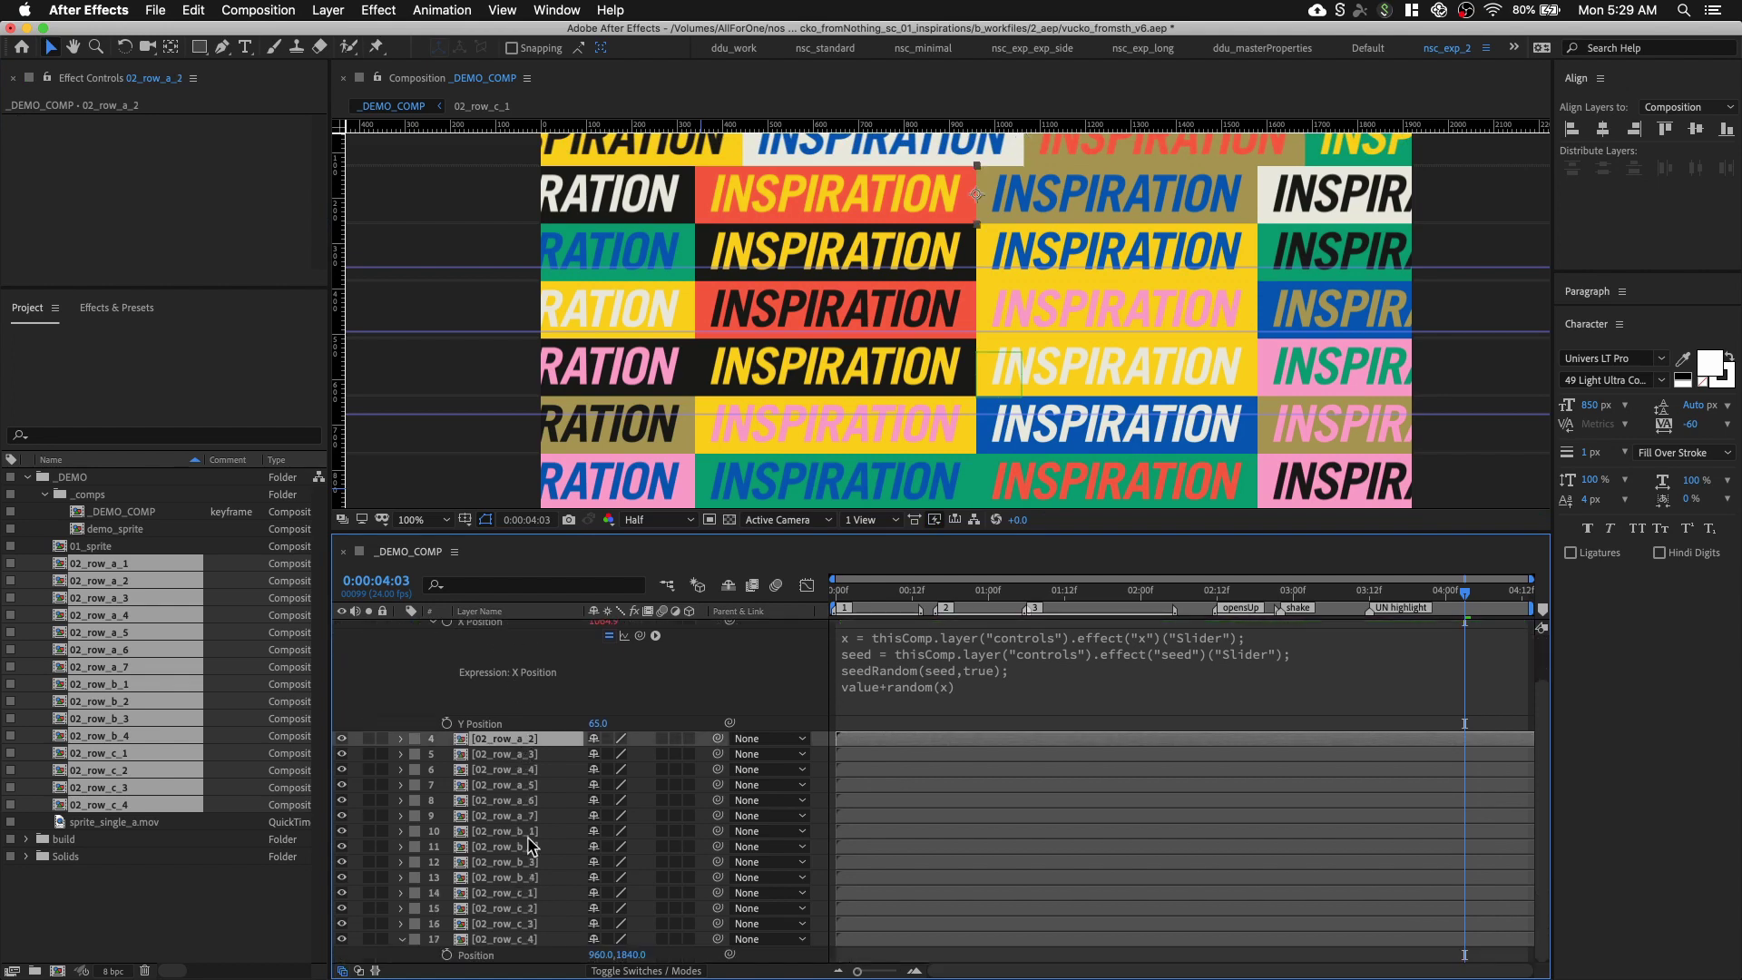
pyautogui.keyDown('shift'); pyautogui.click(527, 941); pyautogui.keyUp('shift')
pyautogui.press('super+v')
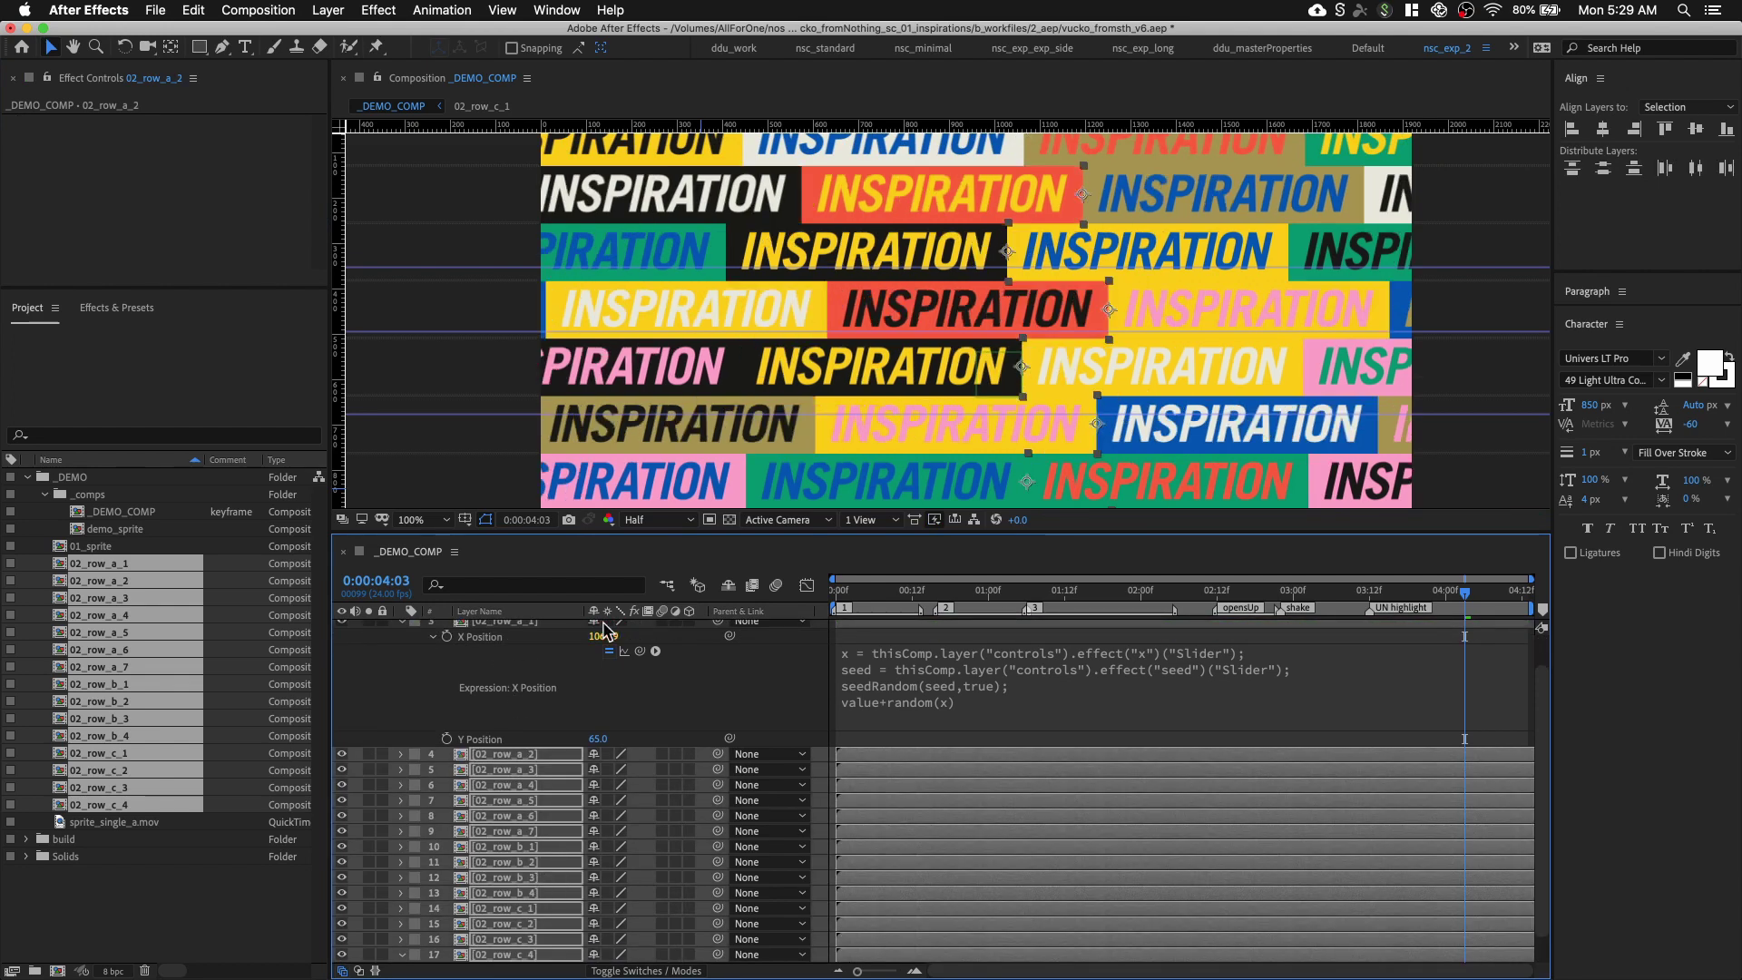
# Step the controls layer's seed slider up to 3 and back down by one to shuffle the rows' horizontal offsets
pyautogui.press(',')
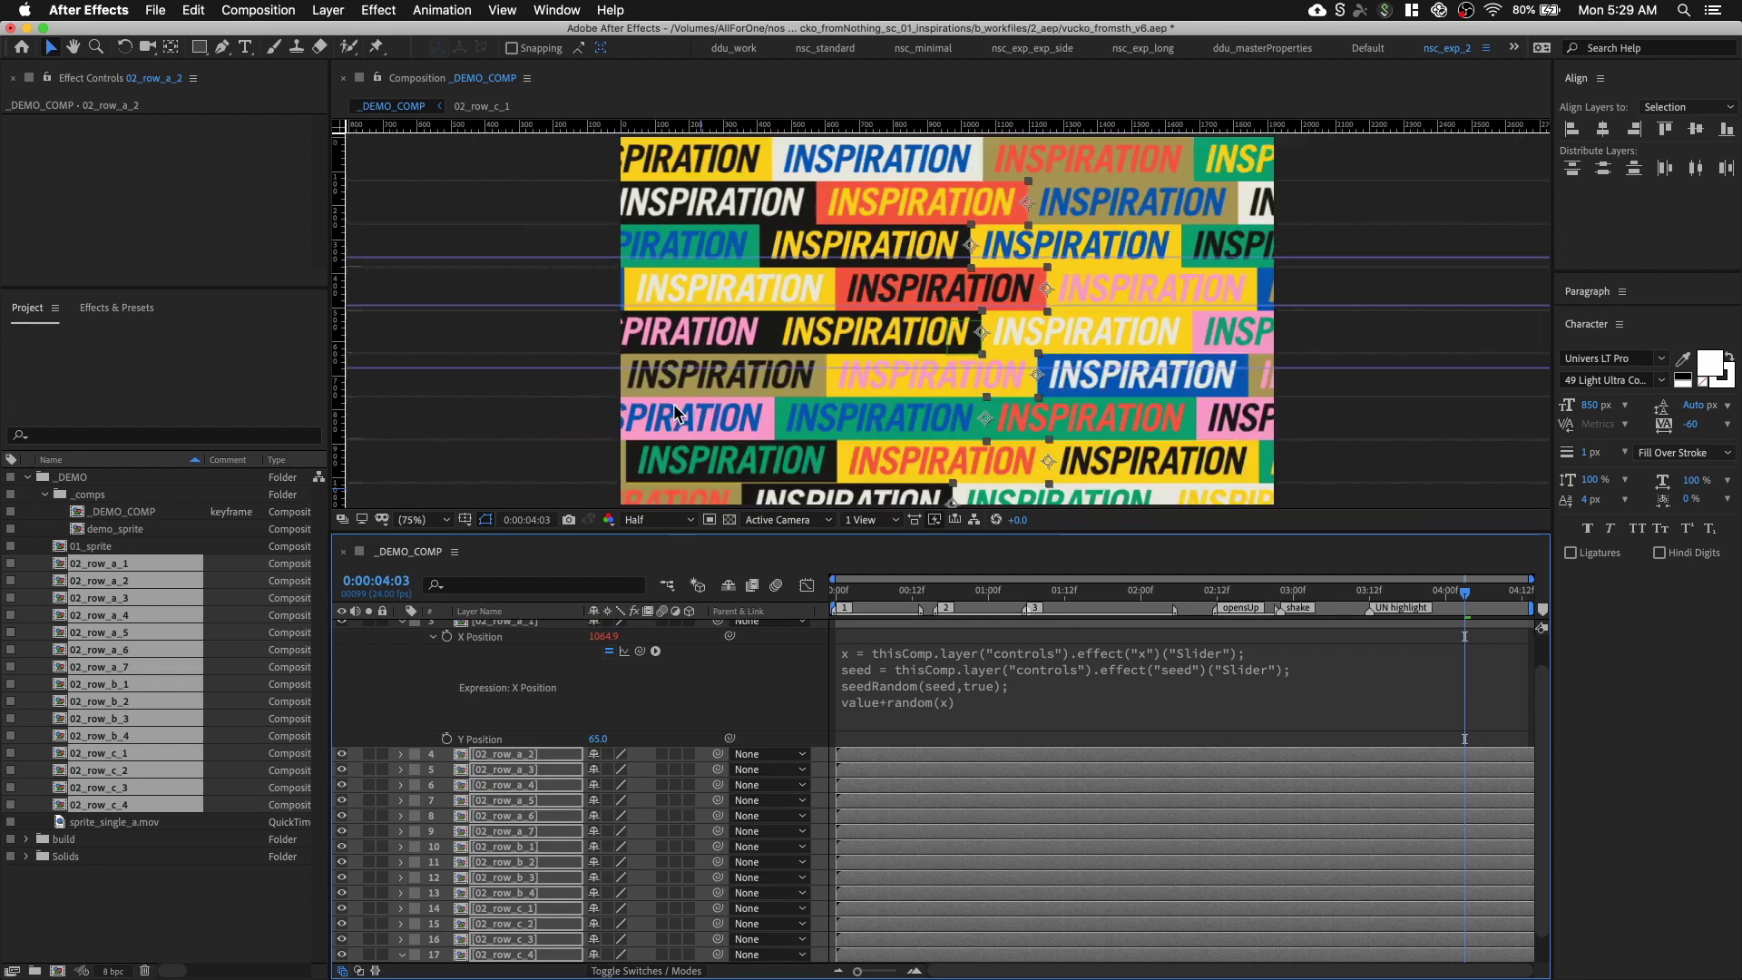
pyautogui.scroll(1, 511, 638)
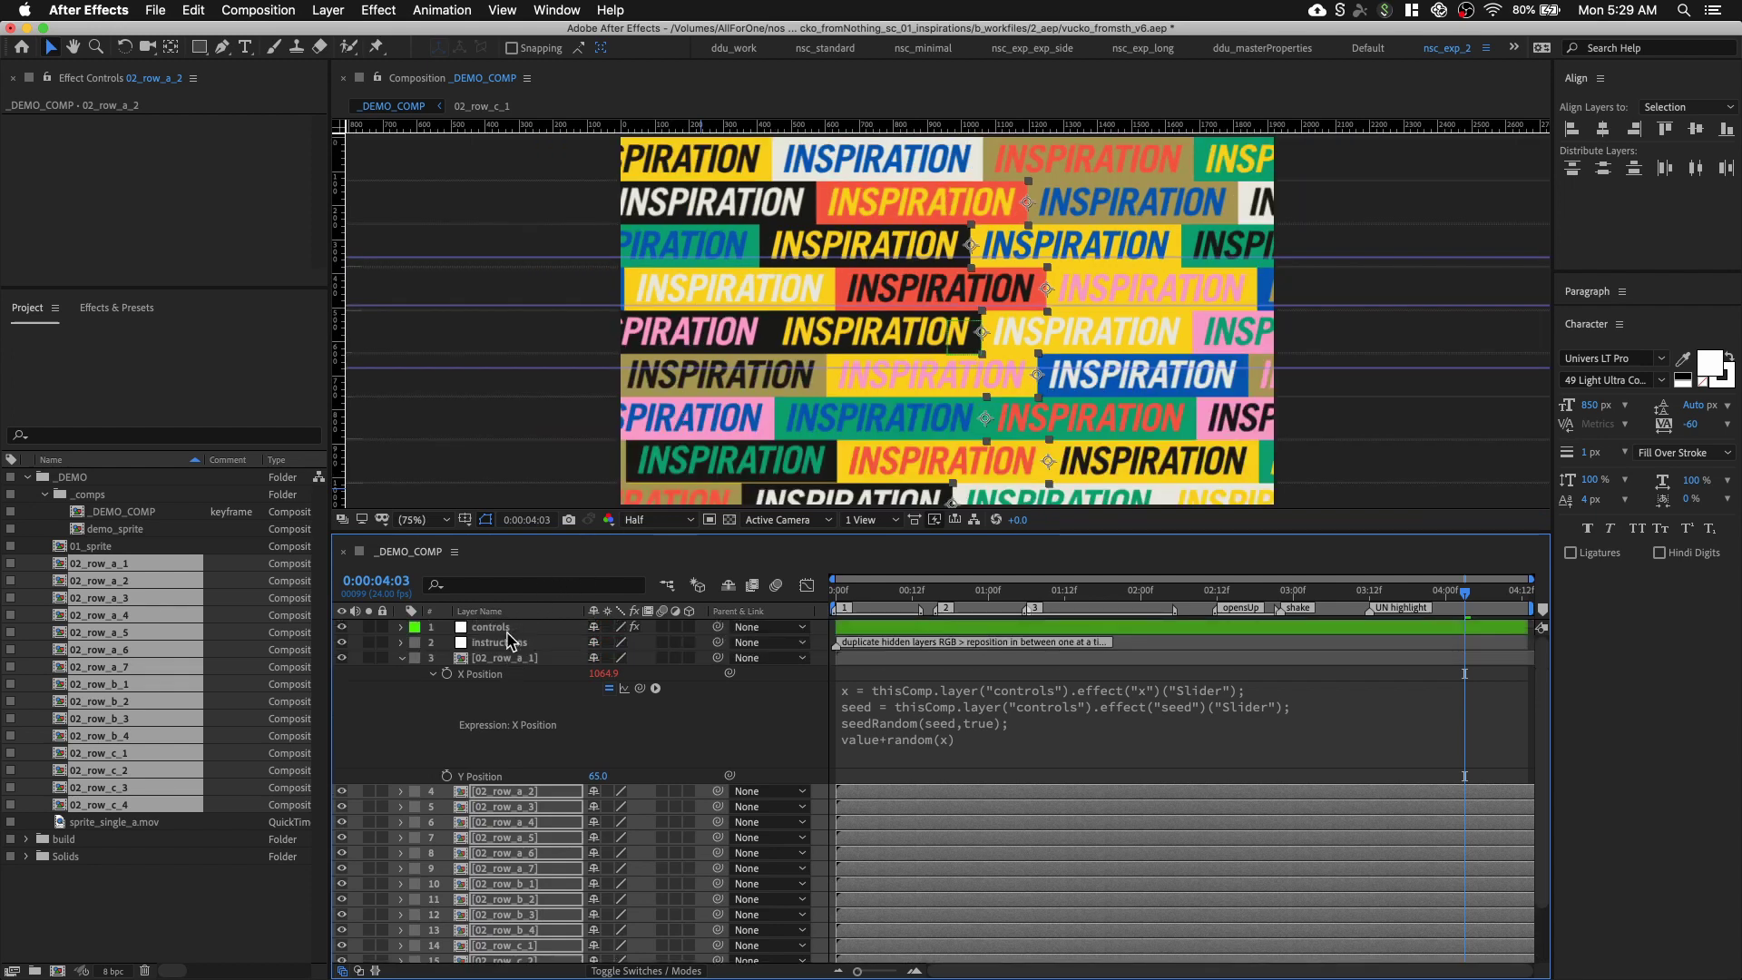
pyautogui.click(505, 627)
pyautogui.click(189, 169)
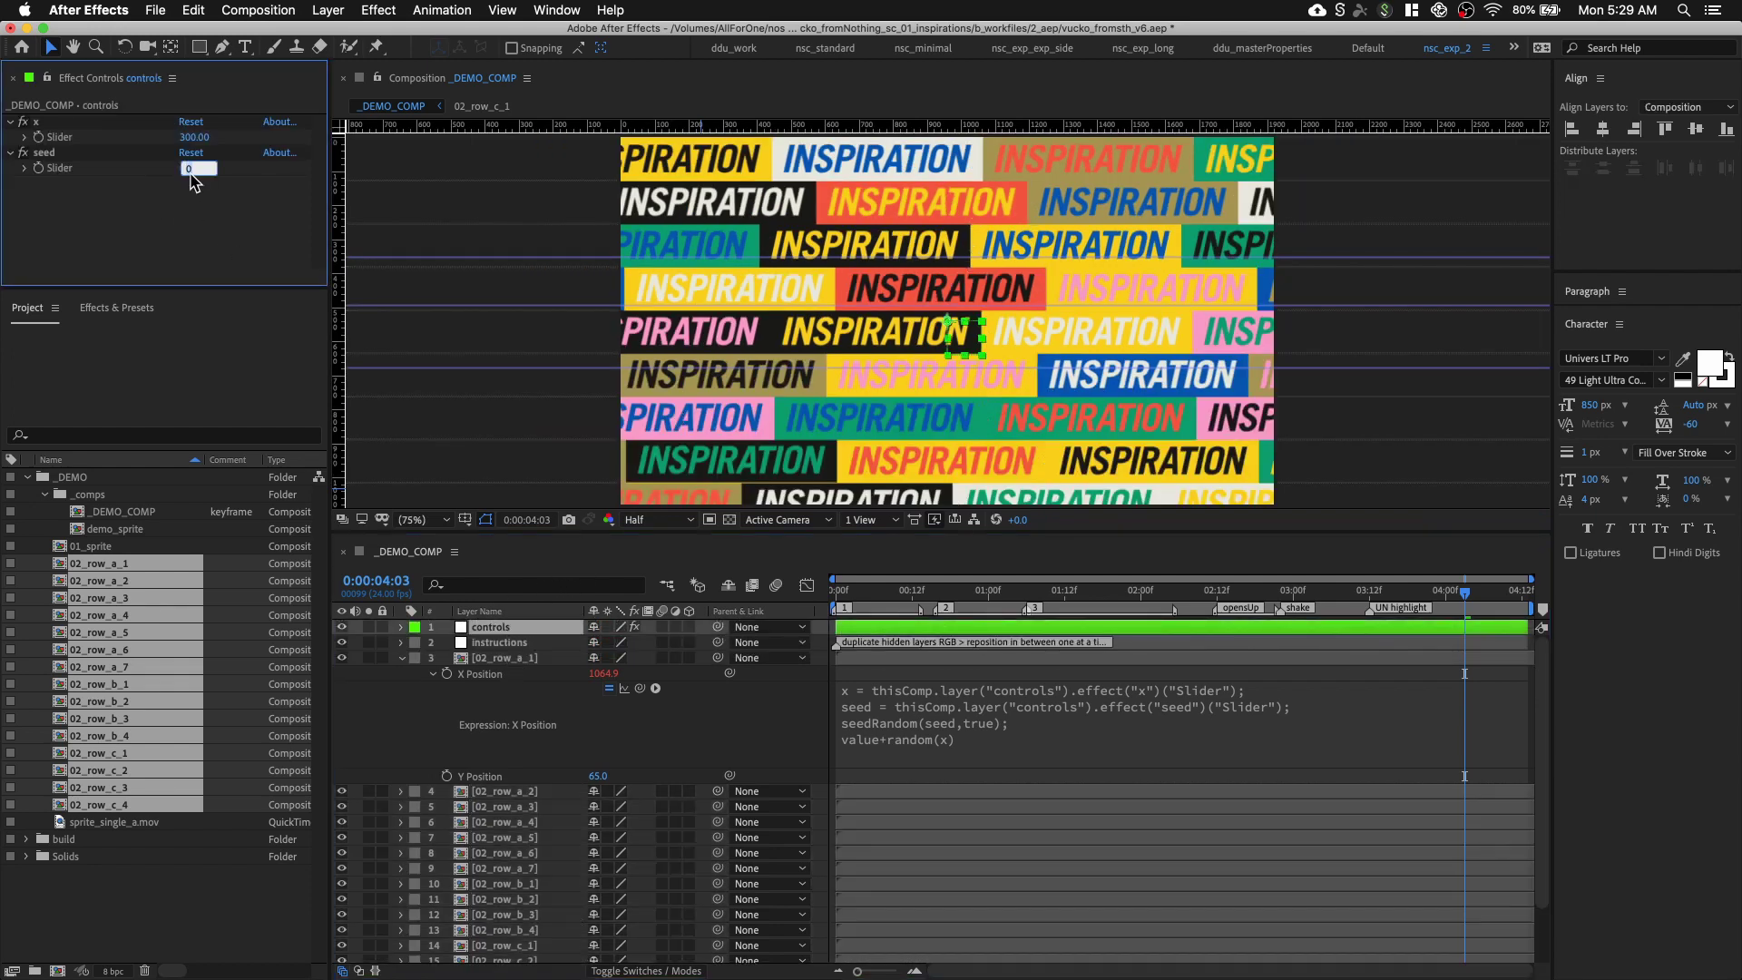
pyautogui.press('Return')
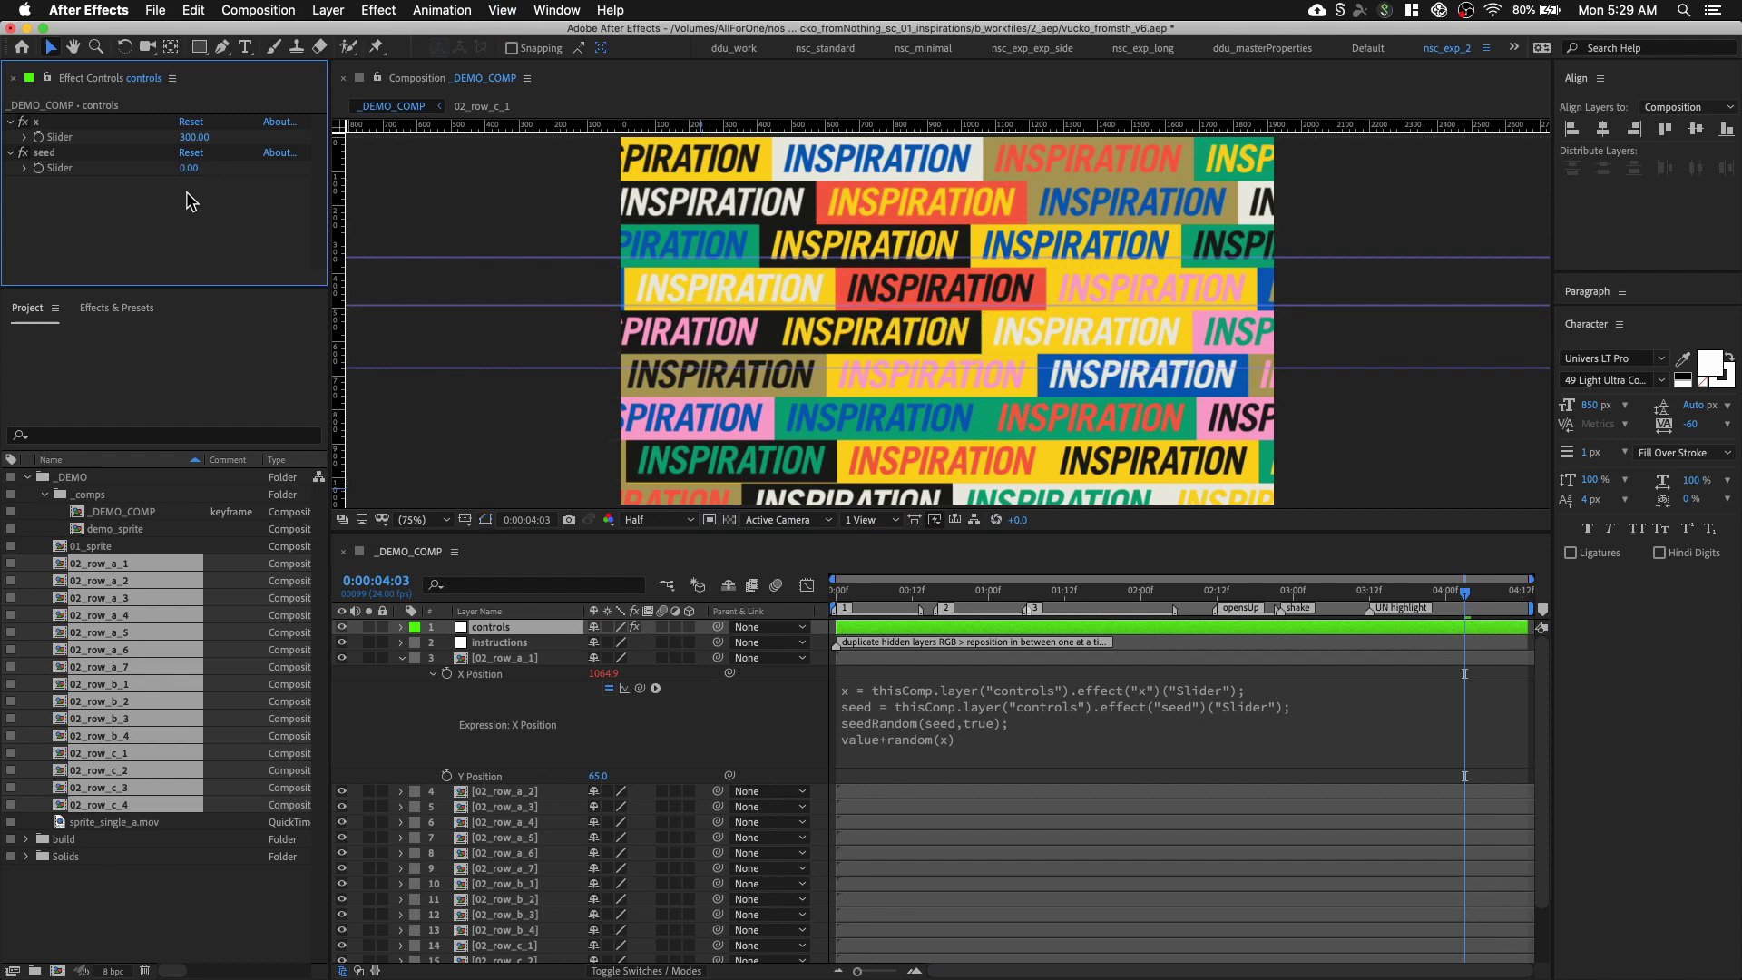
pyautogui.press('Down')
pyautogui.click(194, 169)
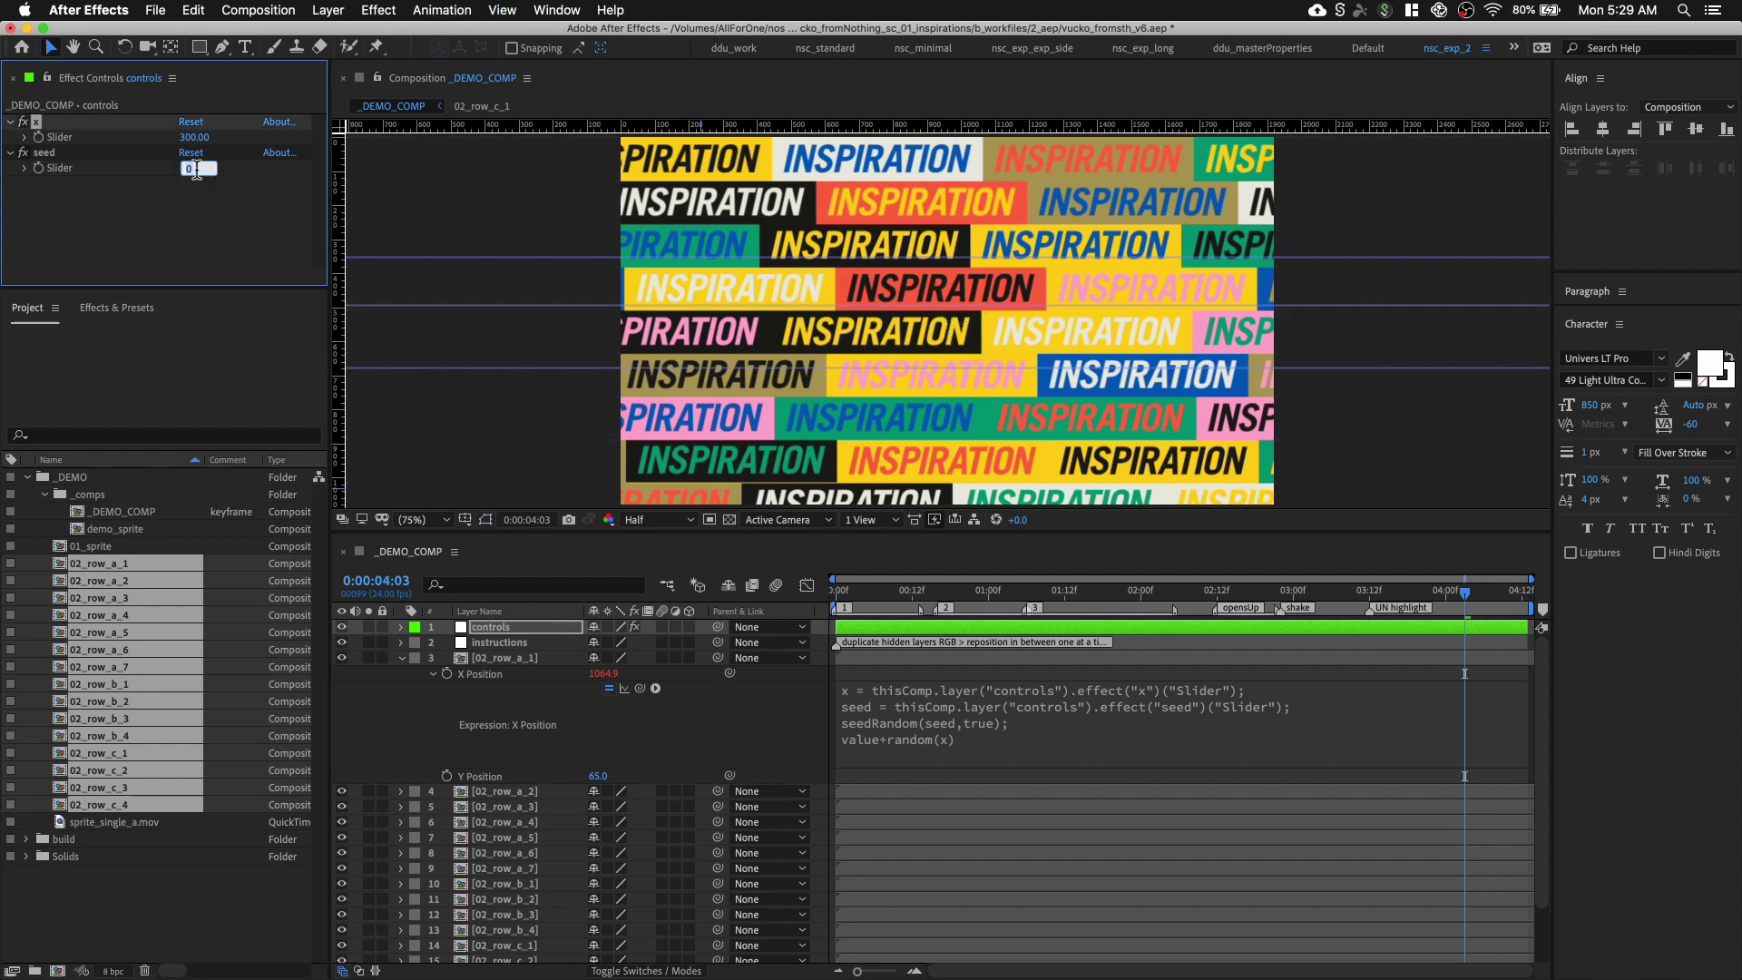
pyautogui.press('Up')
pyautogui.press('Up')
pyautogui.press('Up')
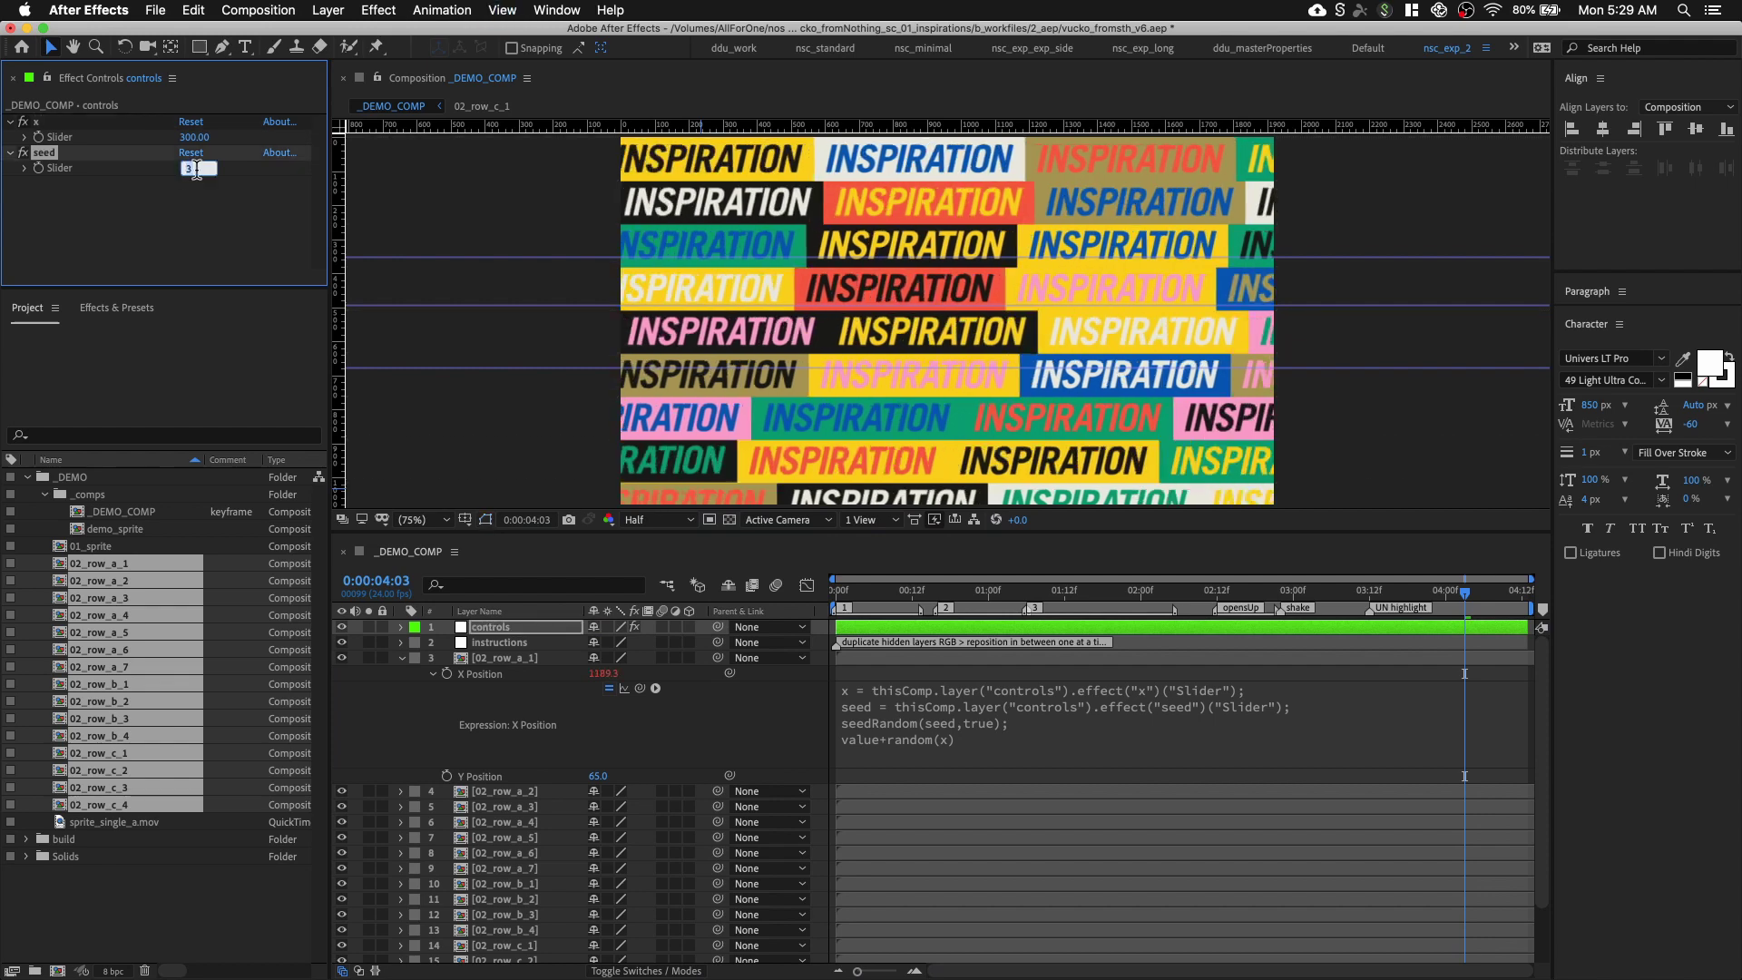
pyautogui.press('Down')
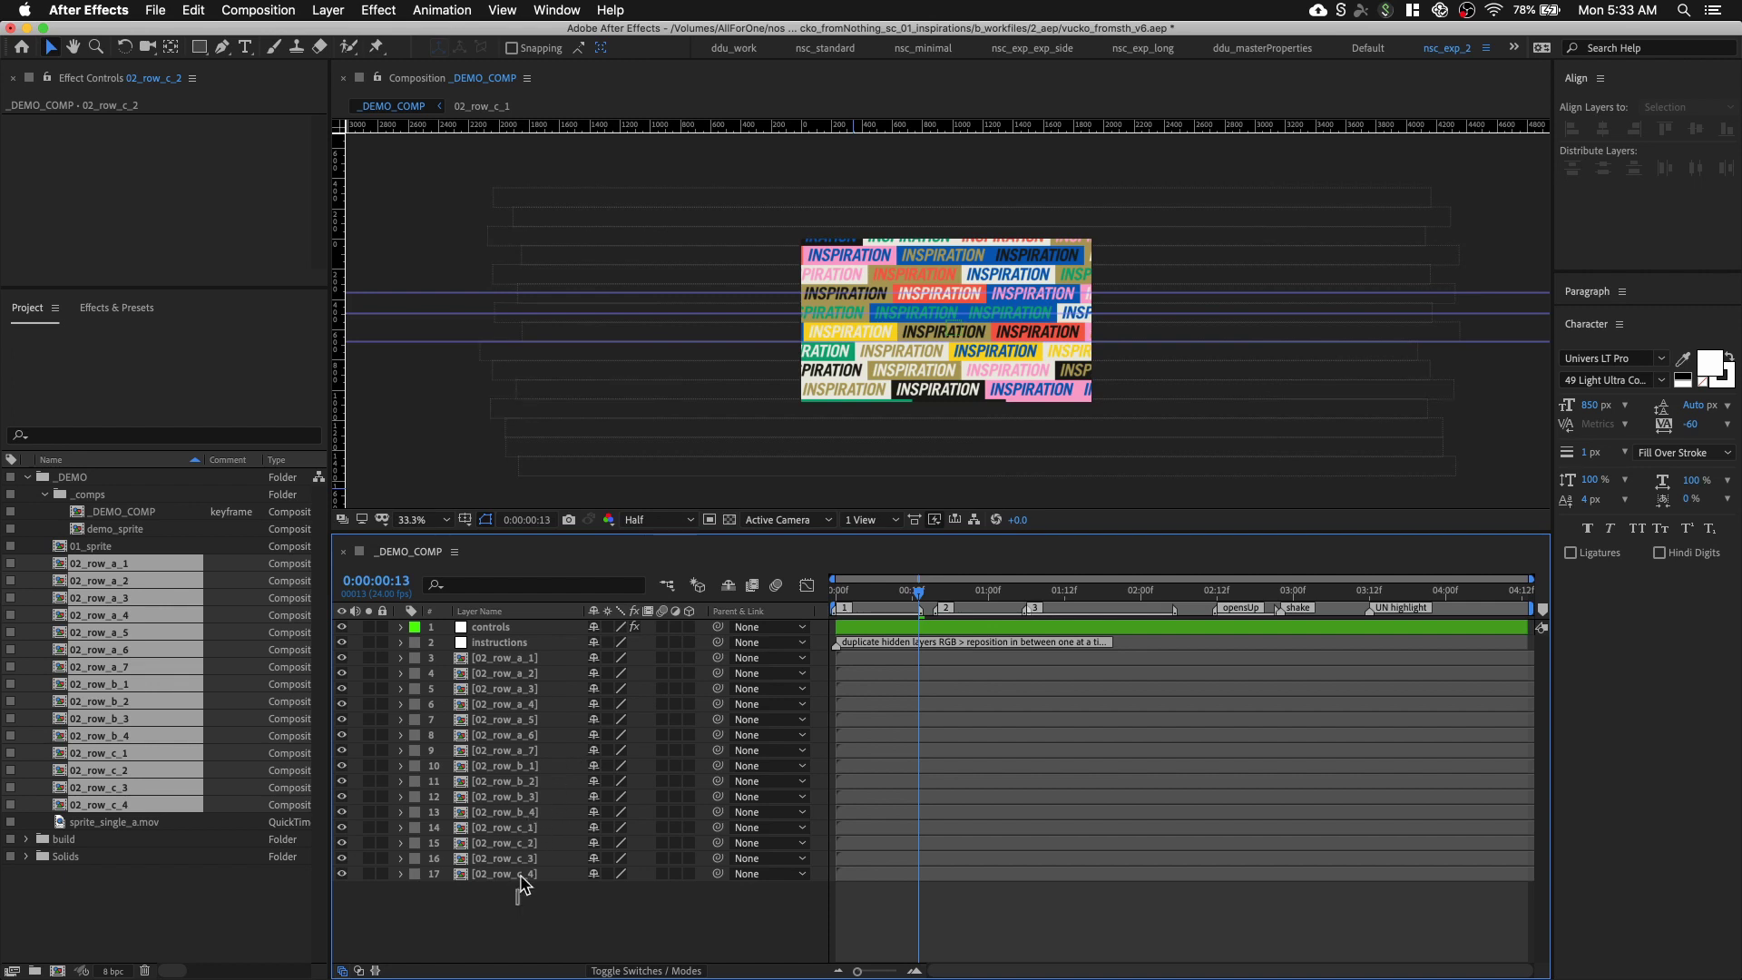
# Give the 02_row_c_2, 02_row_c_3 and 02_row_c_4 layers a red label
pyautogui.moveTo(522, 894); pyautogui.dragTo(505, 839)
pyautogui.click(413, 842)
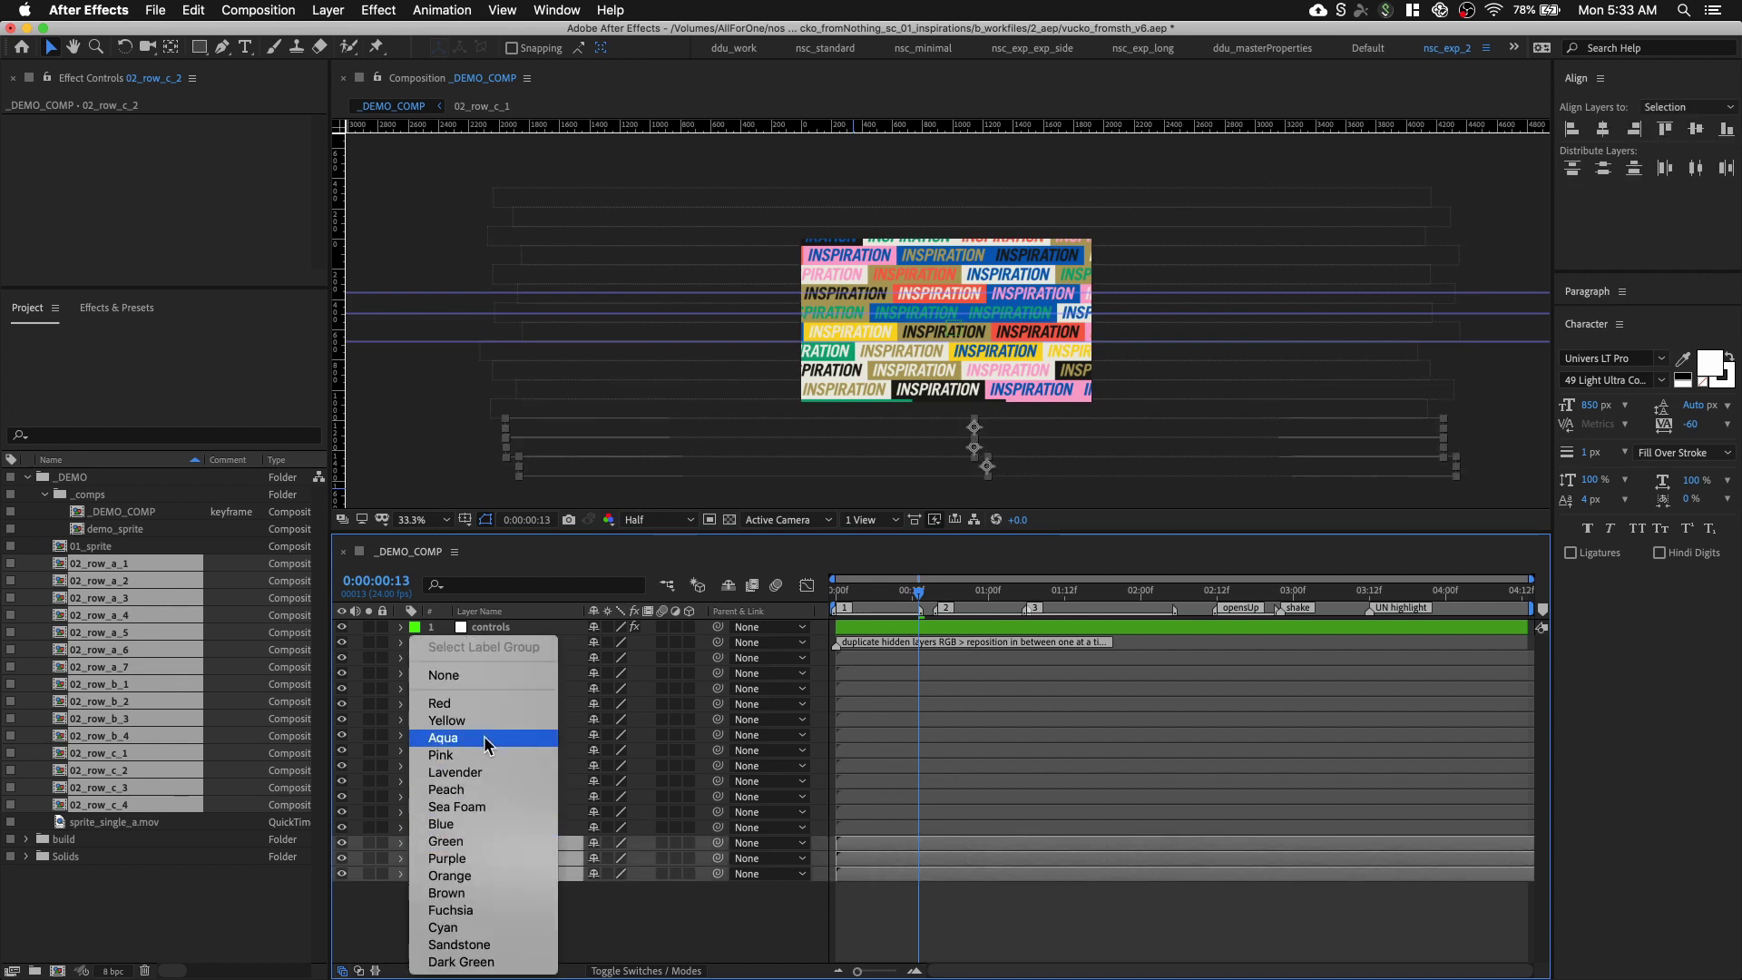
pyautogui.click(493, 704)
# Rename the three red-labelled layers R, G and B, in order from 02_row_c_2 to 02_row_c_4
pyautogui.click(513, 843)
pyautogui.press('Return')
pyautogui.write('R')
pyautogui.press('Return')
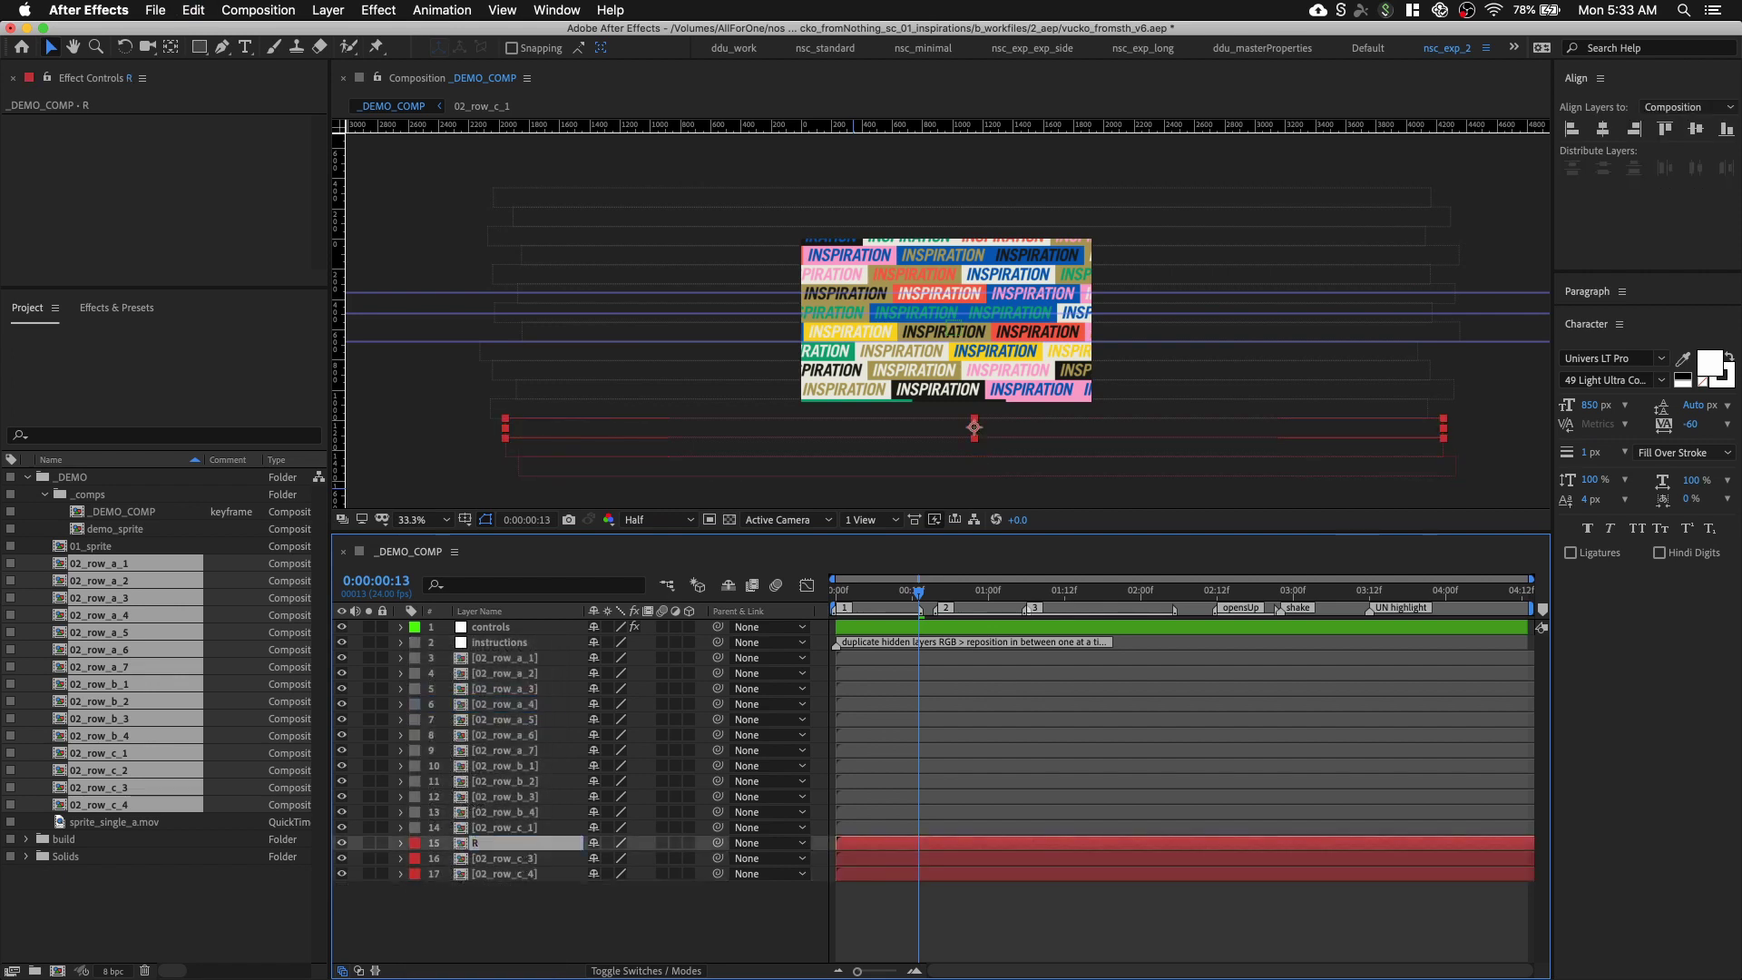
pyautogui.click(521, 858)
pyautogui.press('Return')
pyautogui.write('G')
pyautogui.press('Return')
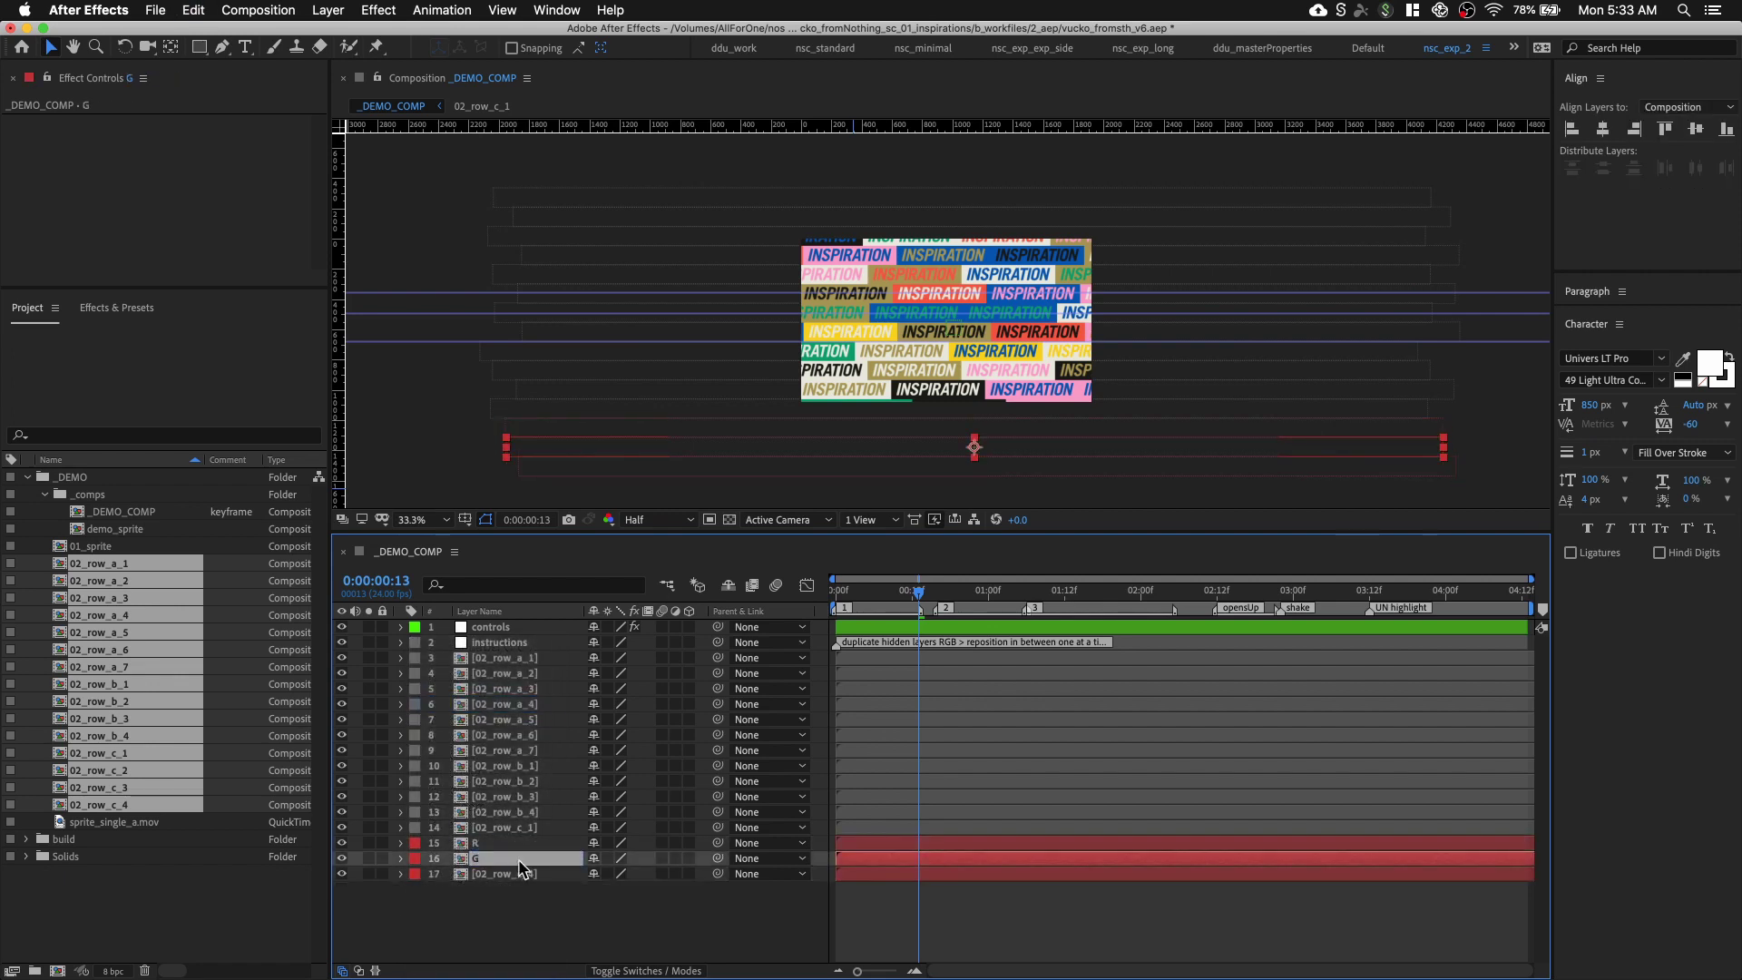
pyautogui.click(522, 873)
pyautogui.press('Return')
pyautogui.write('B')
pyautogui.press('Return')
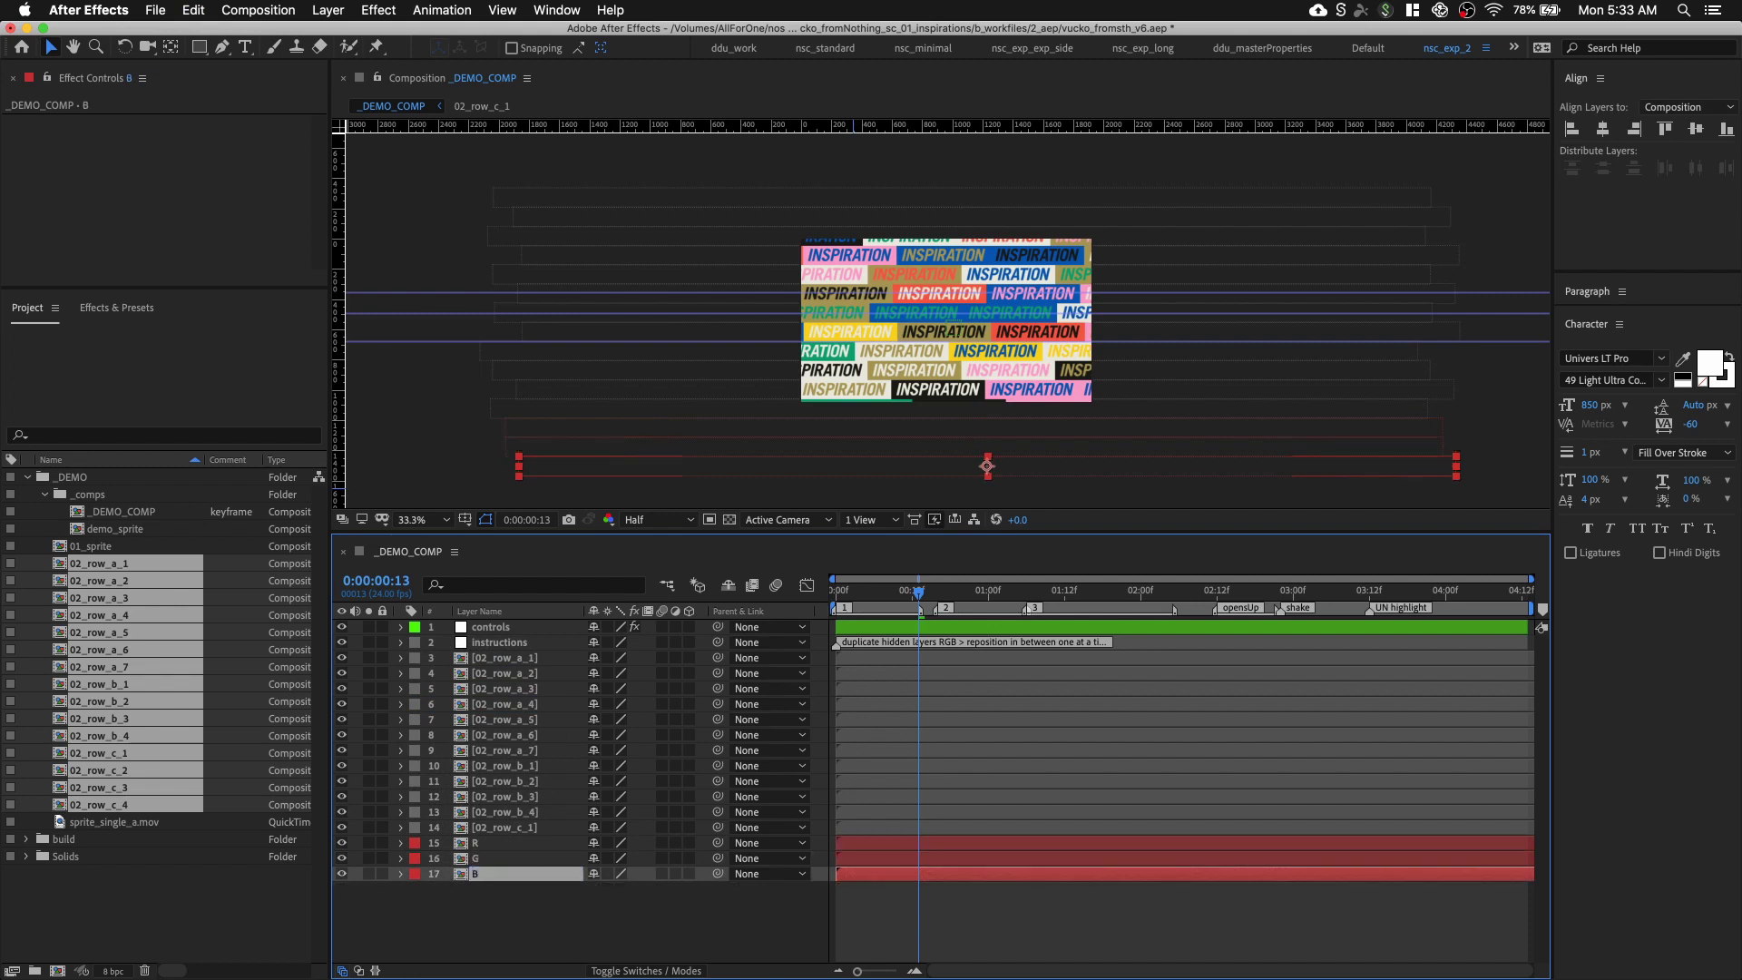
# Apply a Fill effect to the R layer, keeping its red color
pyautogui.click(521, 845)
pyautogui.hotkey('ctrl', 'space')
pyautogui.write('fill')
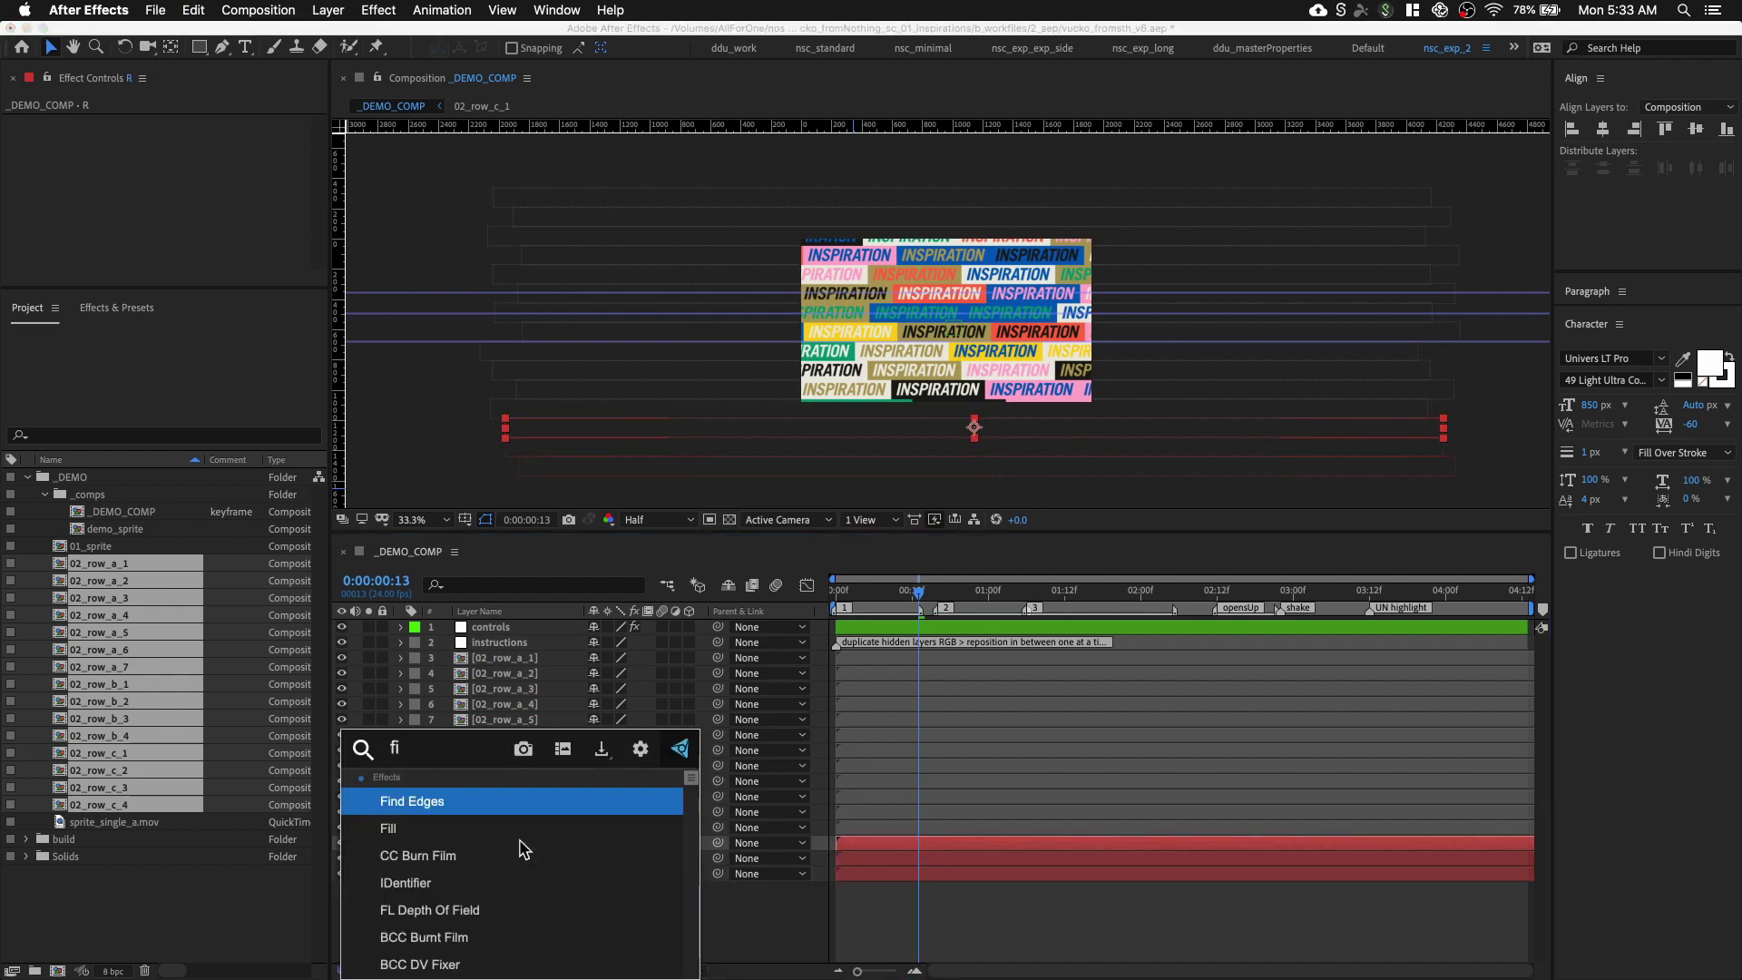
pyautogui.press('Return')
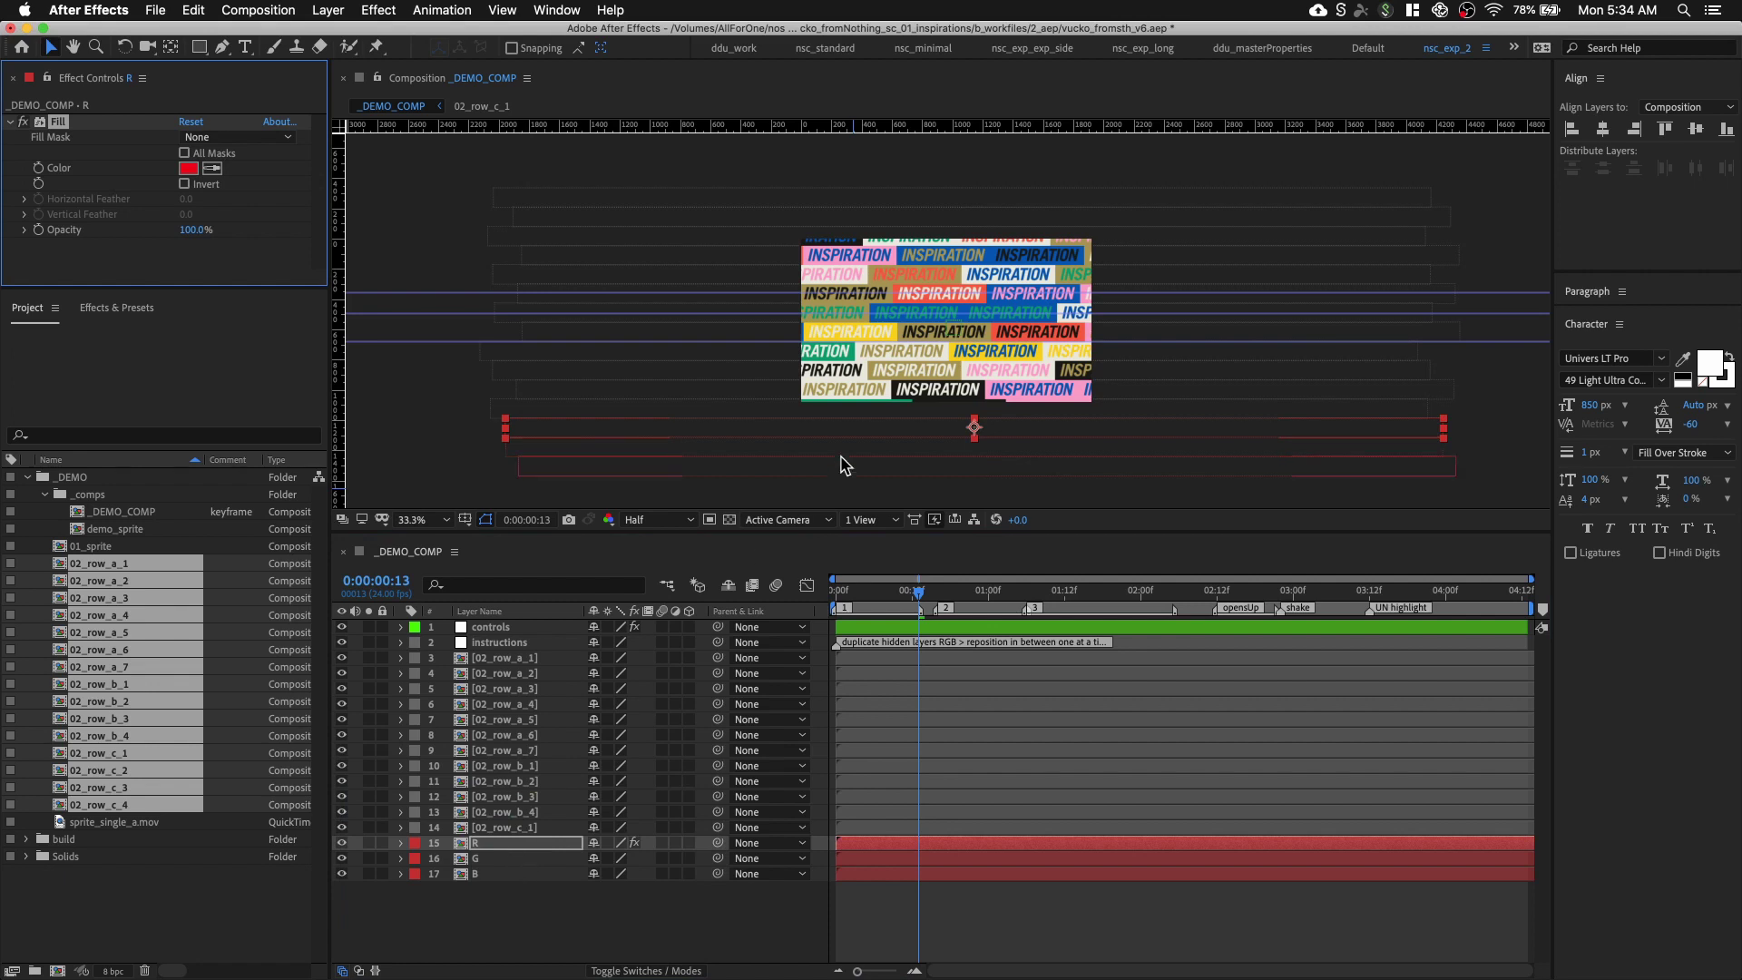
# Apply a Fill effect to the G layer and set its color to green
pyautogui.click(490, 859)
pyautogui.press('super+alt+shift+e')
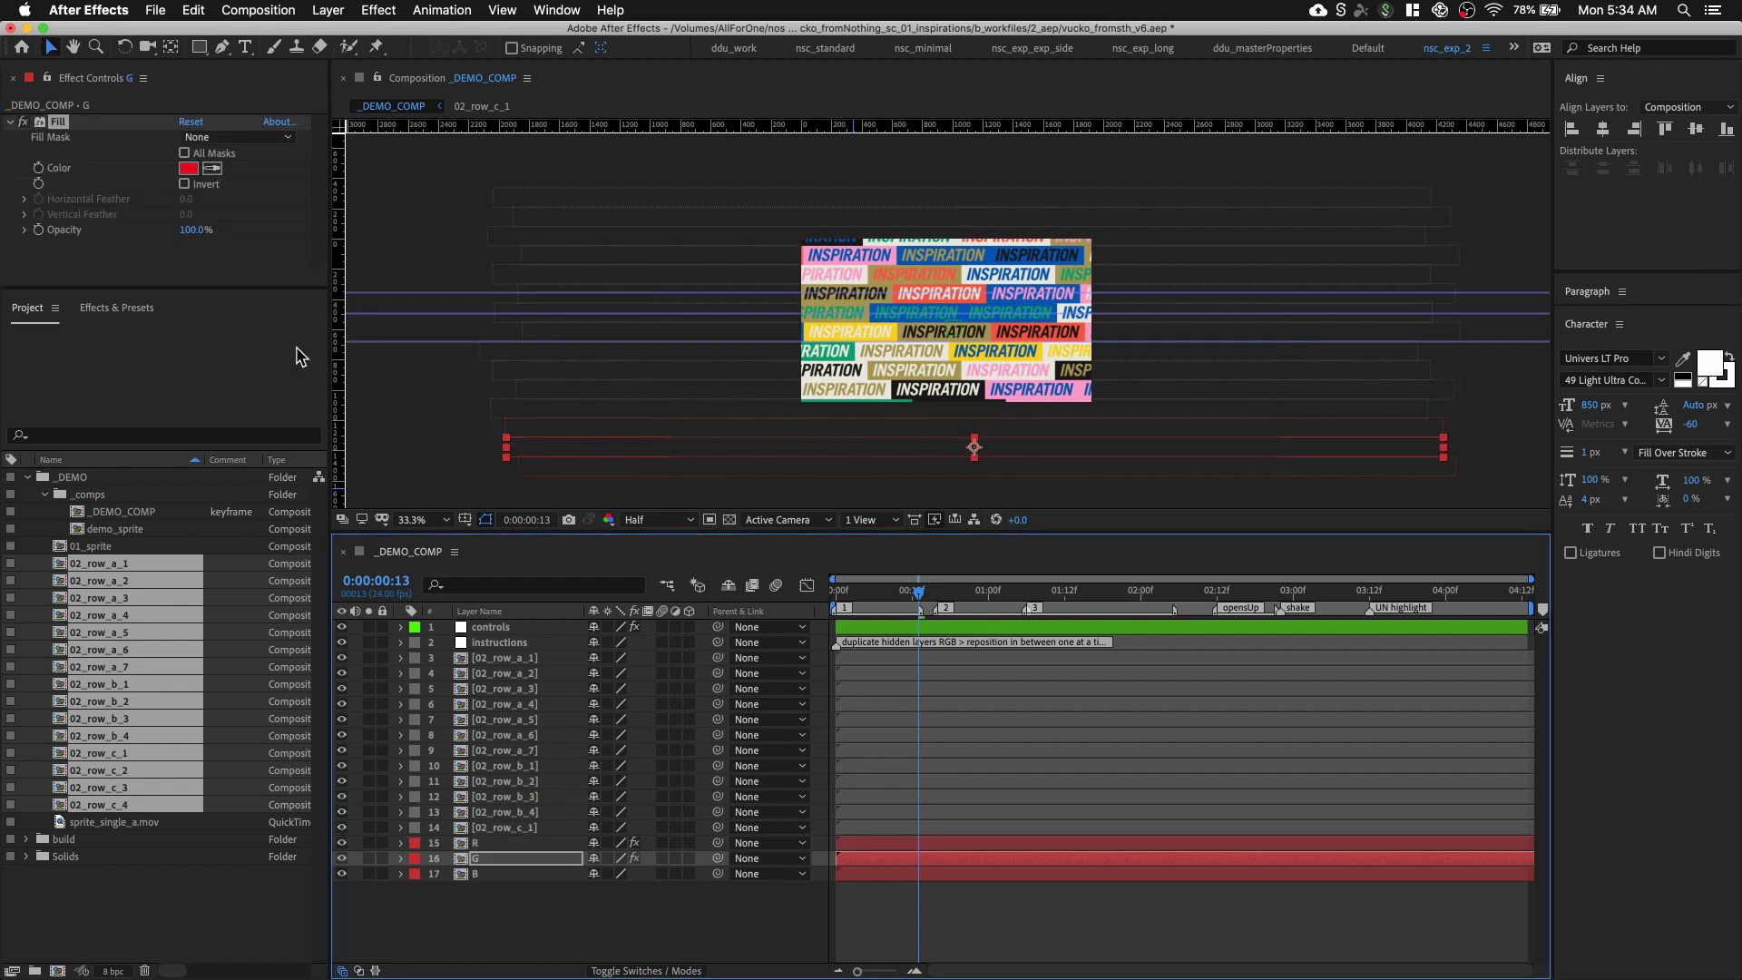
pyautogui.click(188, 168)
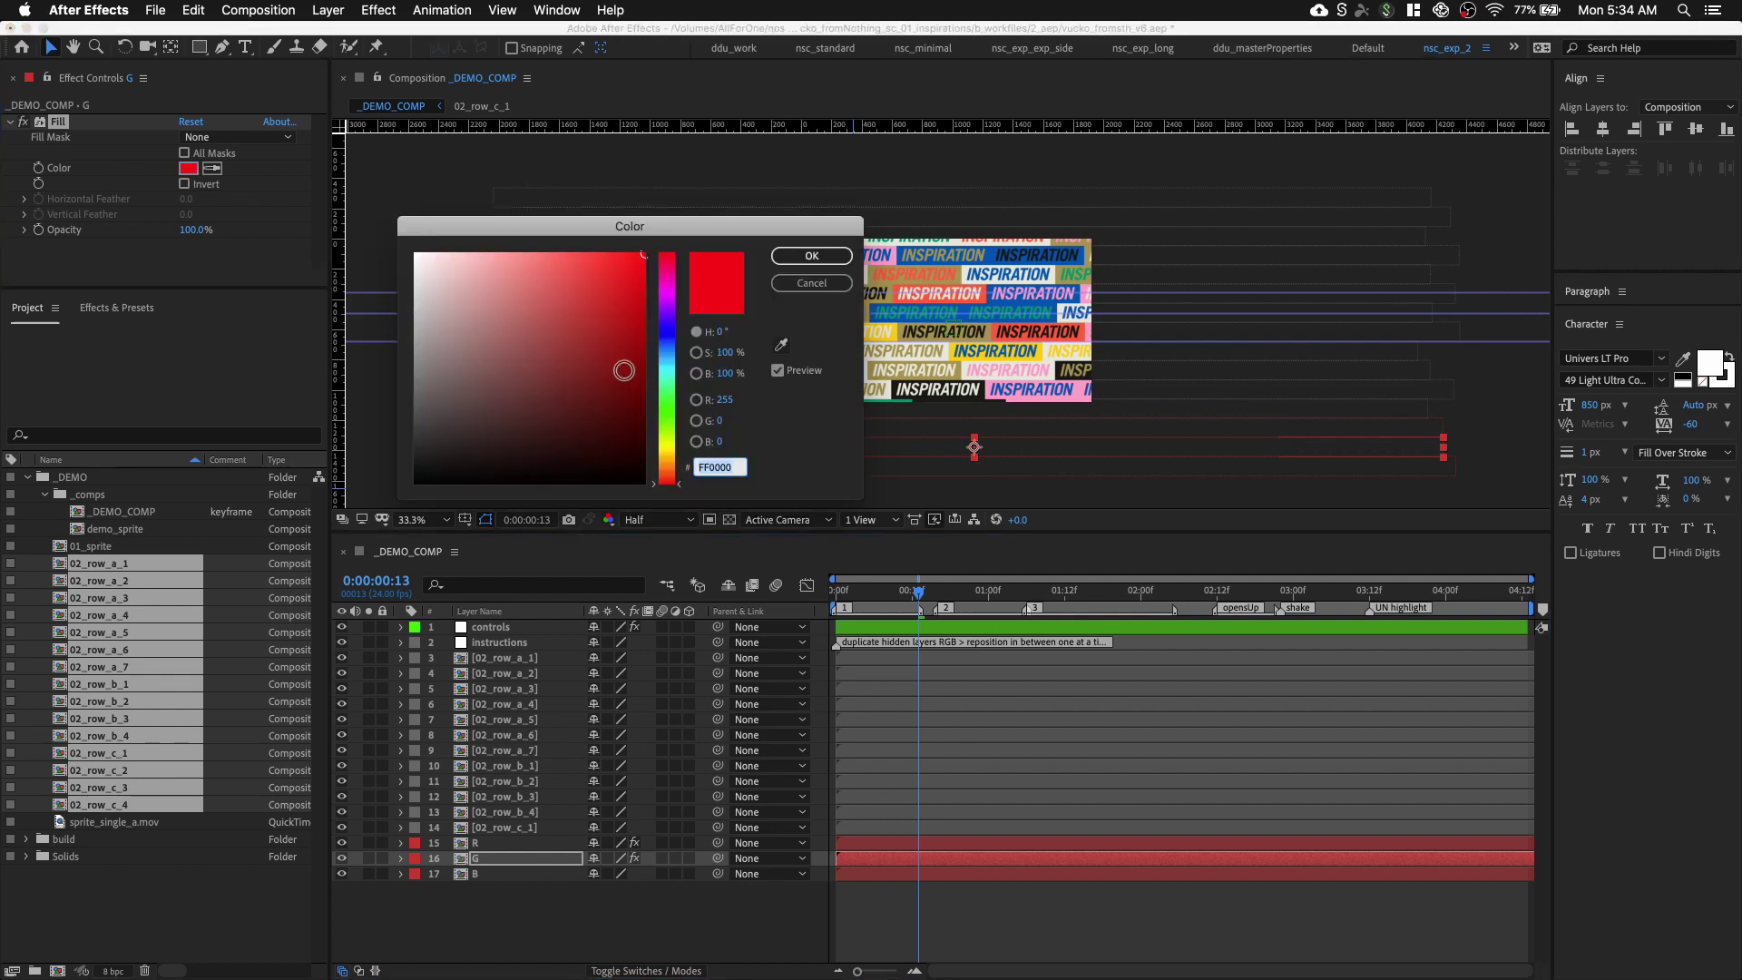
pyautogui.click(667, 402)
pyautogui.click(821, 257)
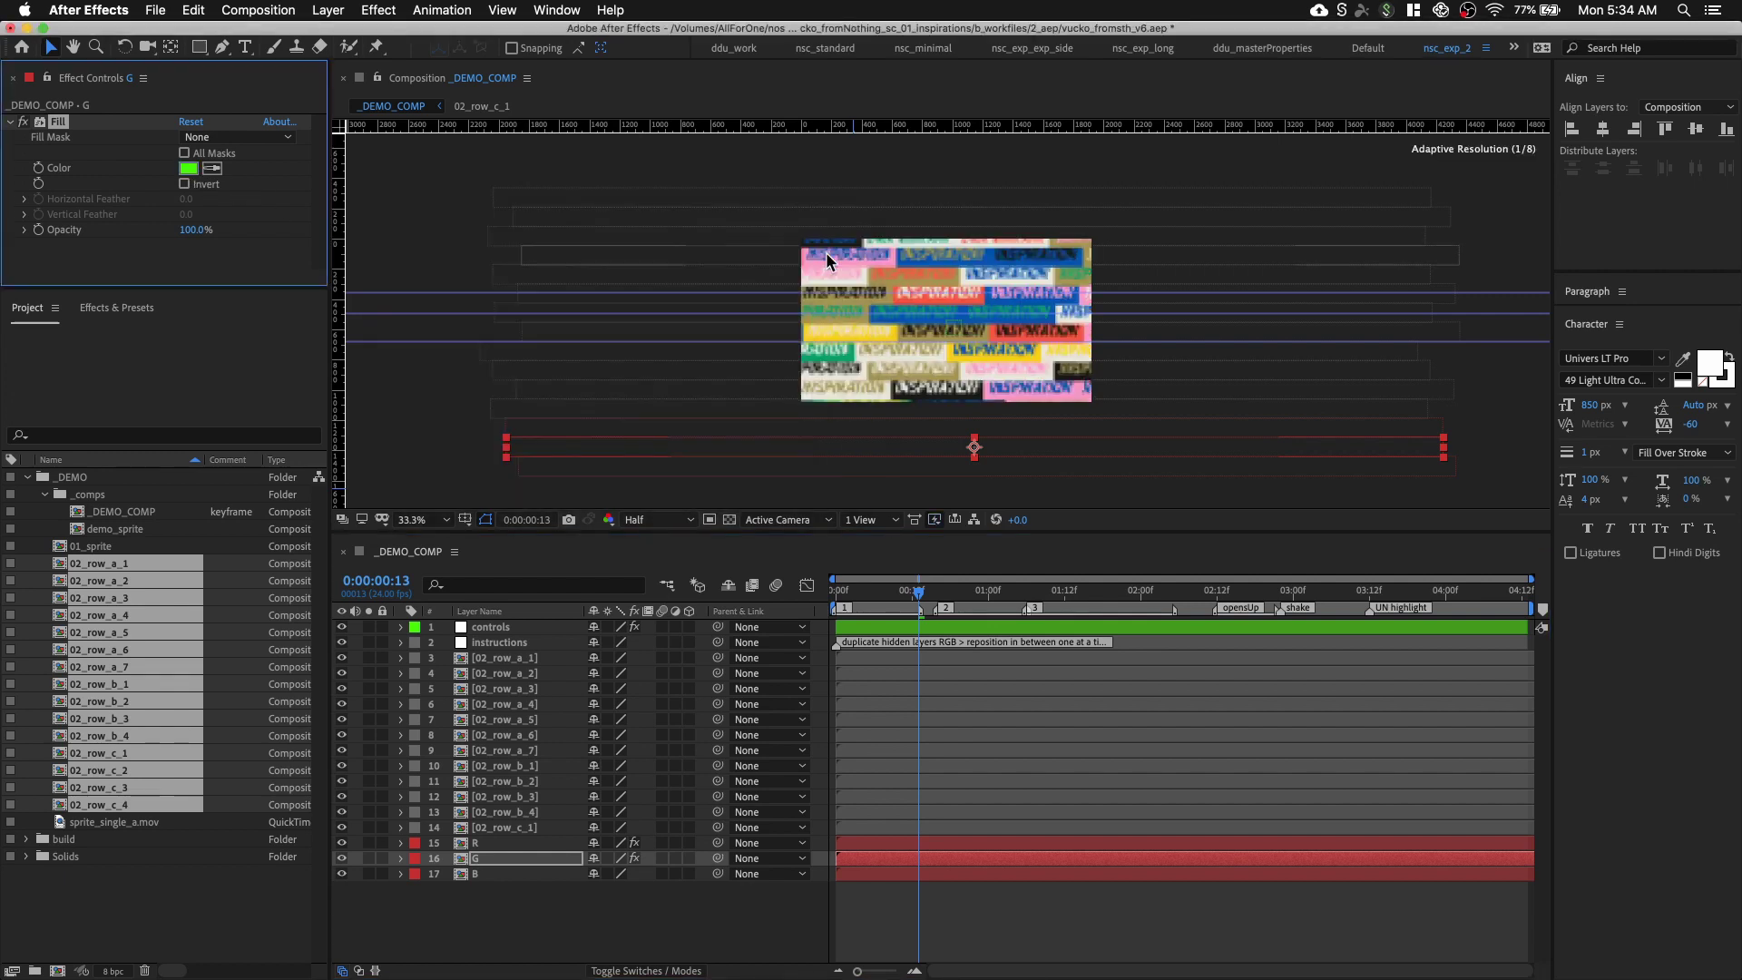
# Apply a Fill effect to the B layer and set its color to blue
pyautogui.click(508, 874)
pyautogui.press('super+alt+shift+e')
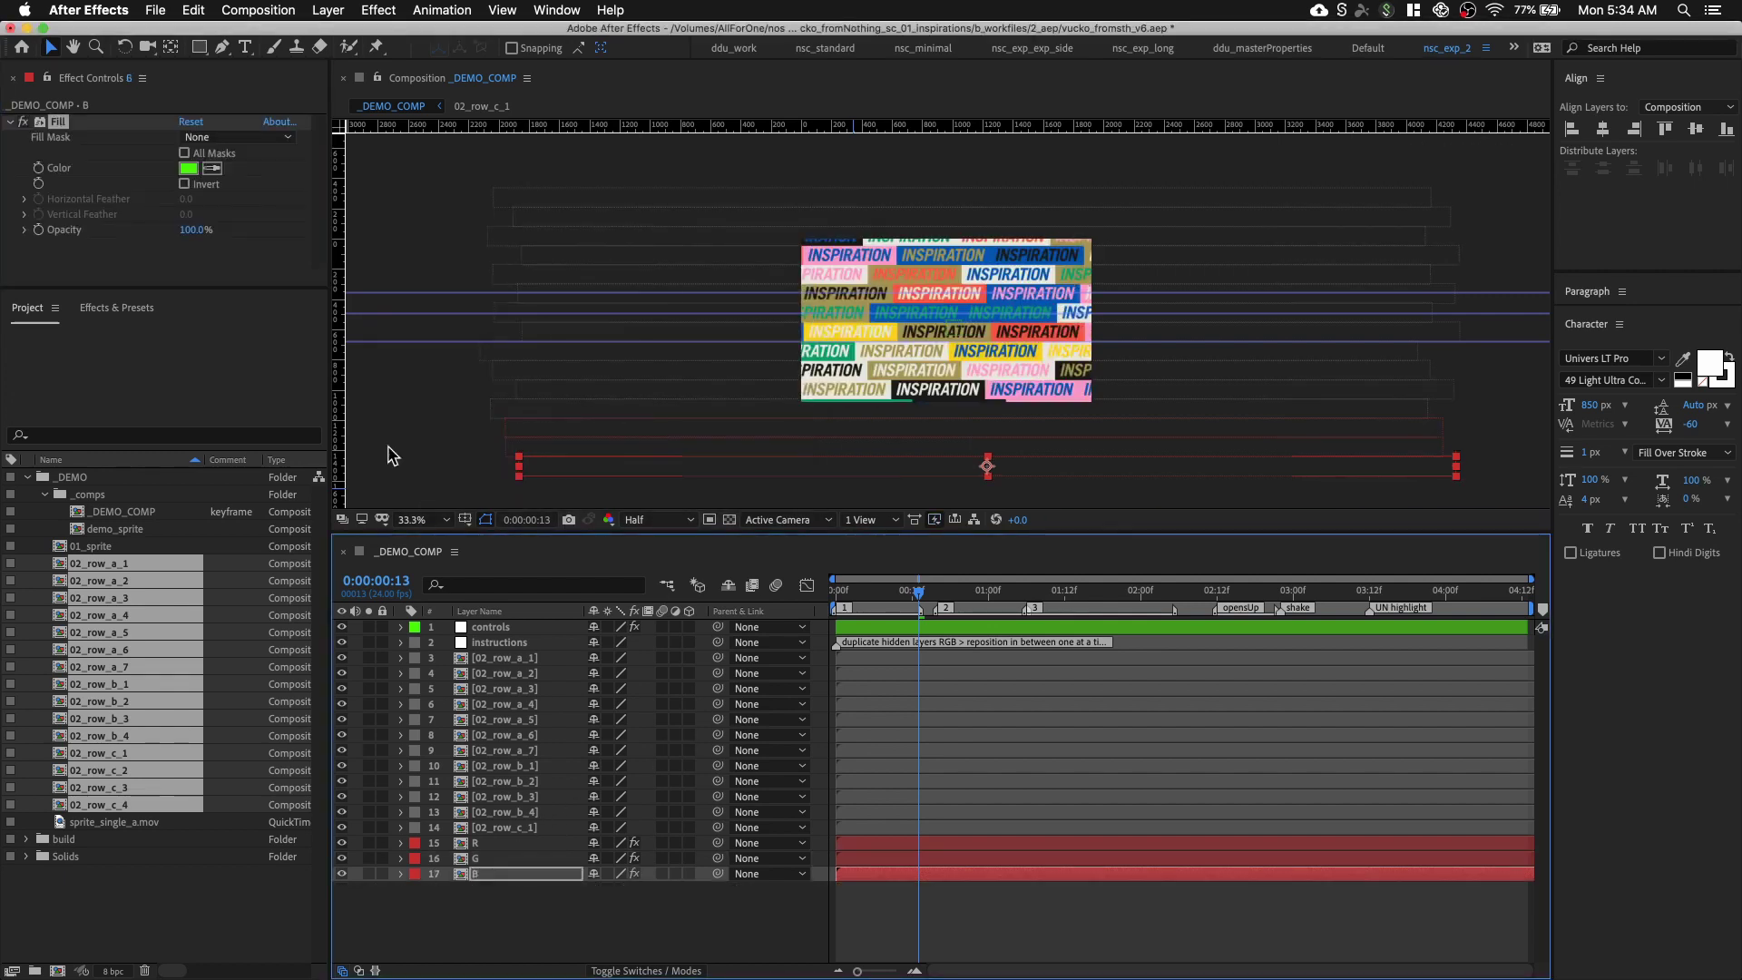
pyautogui.click(188, 168)
pyautogui.click(666, 325)
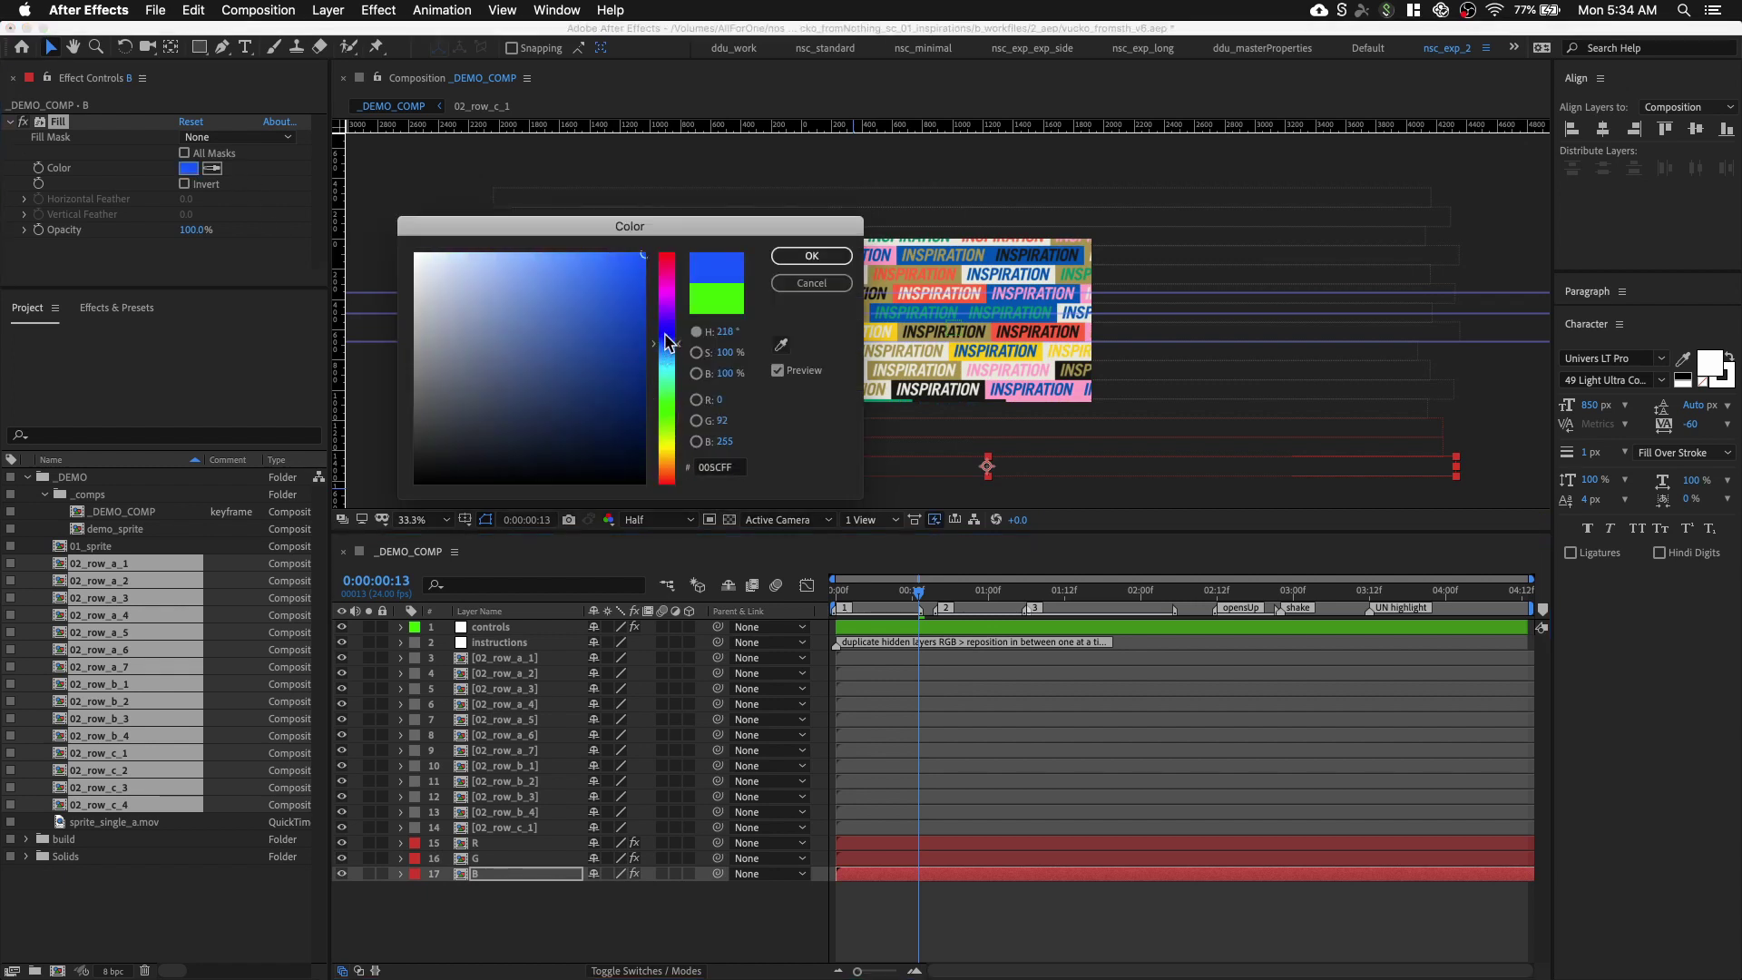
pyautogui.click(810, 256)
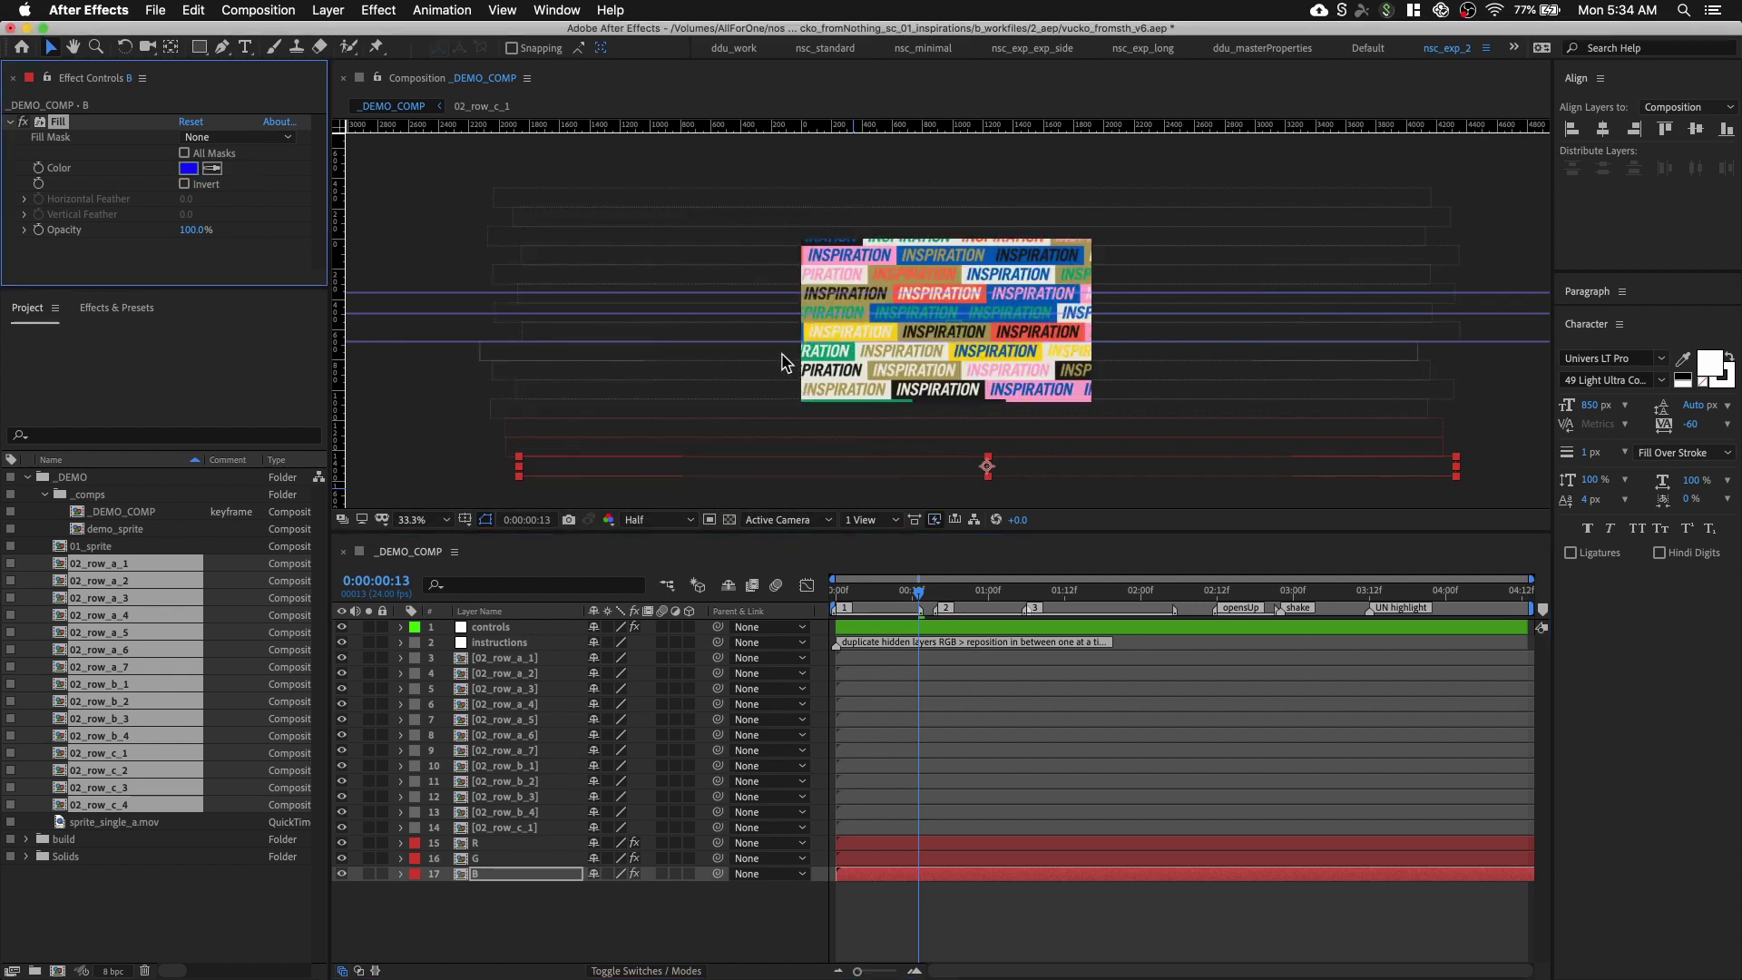
# Shift the layers 02_row_a_1 through 02_row_c_1 down together by about one row height
pyautogui.click(500, 828)
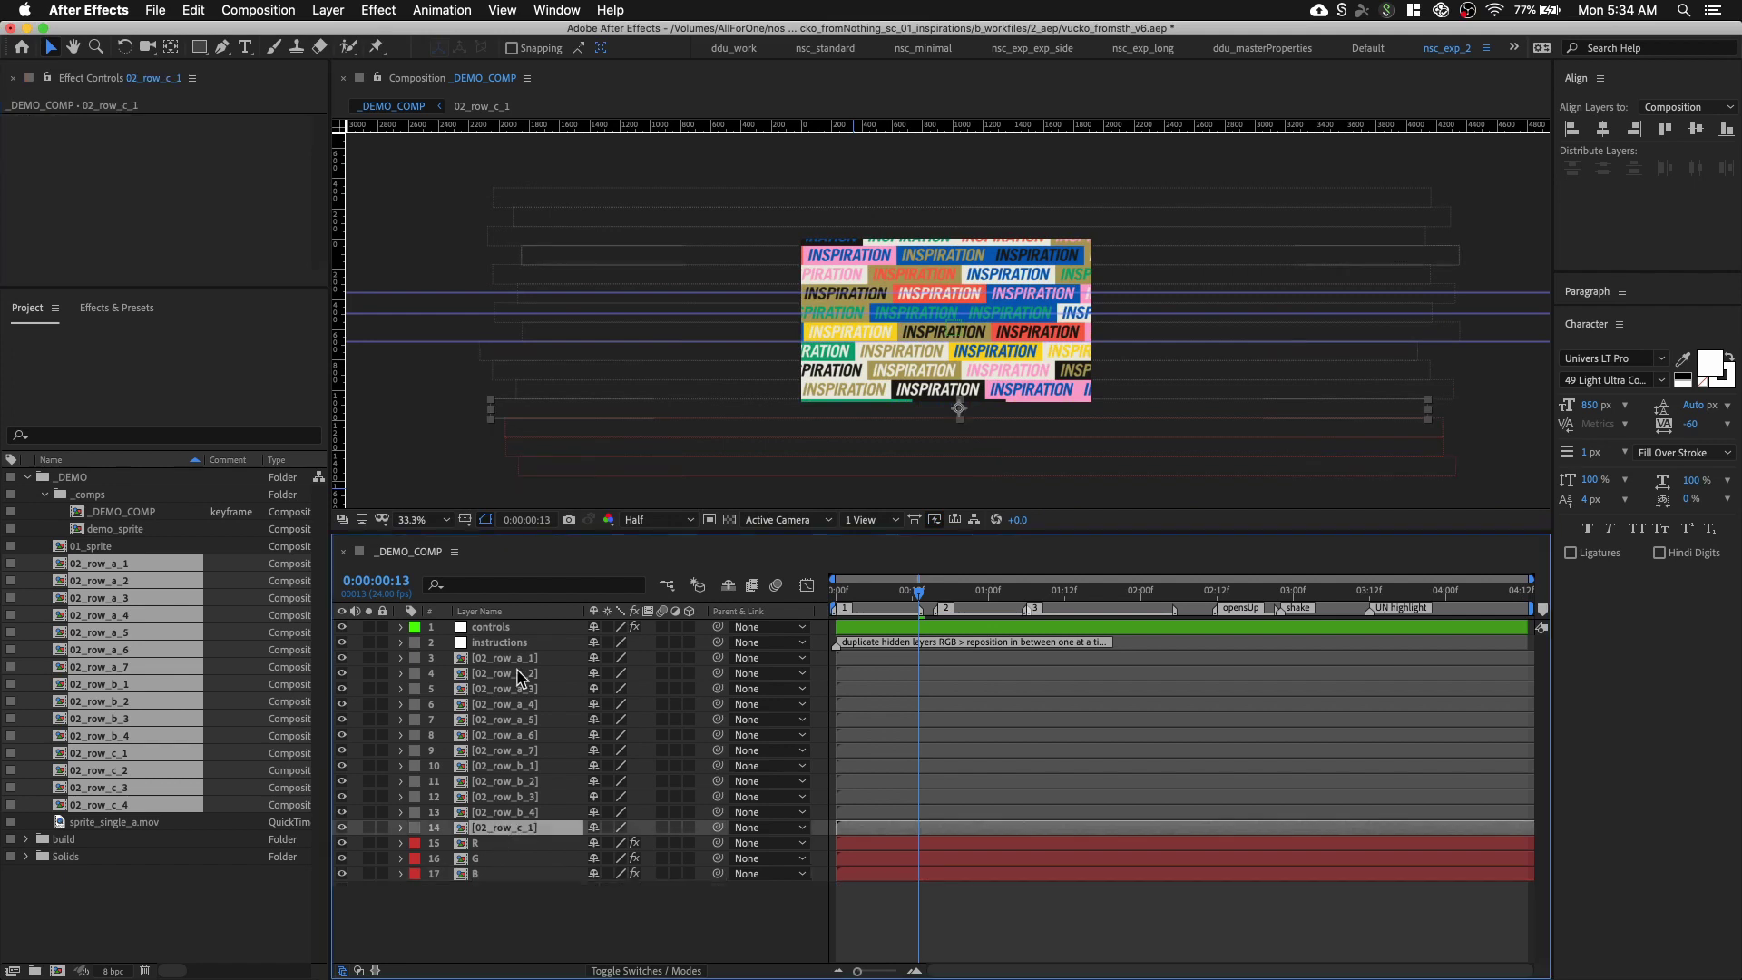
pyautogui.keyDown('shift'); pyautogui.click(524, 659); pyautogui.keyUp('shift')
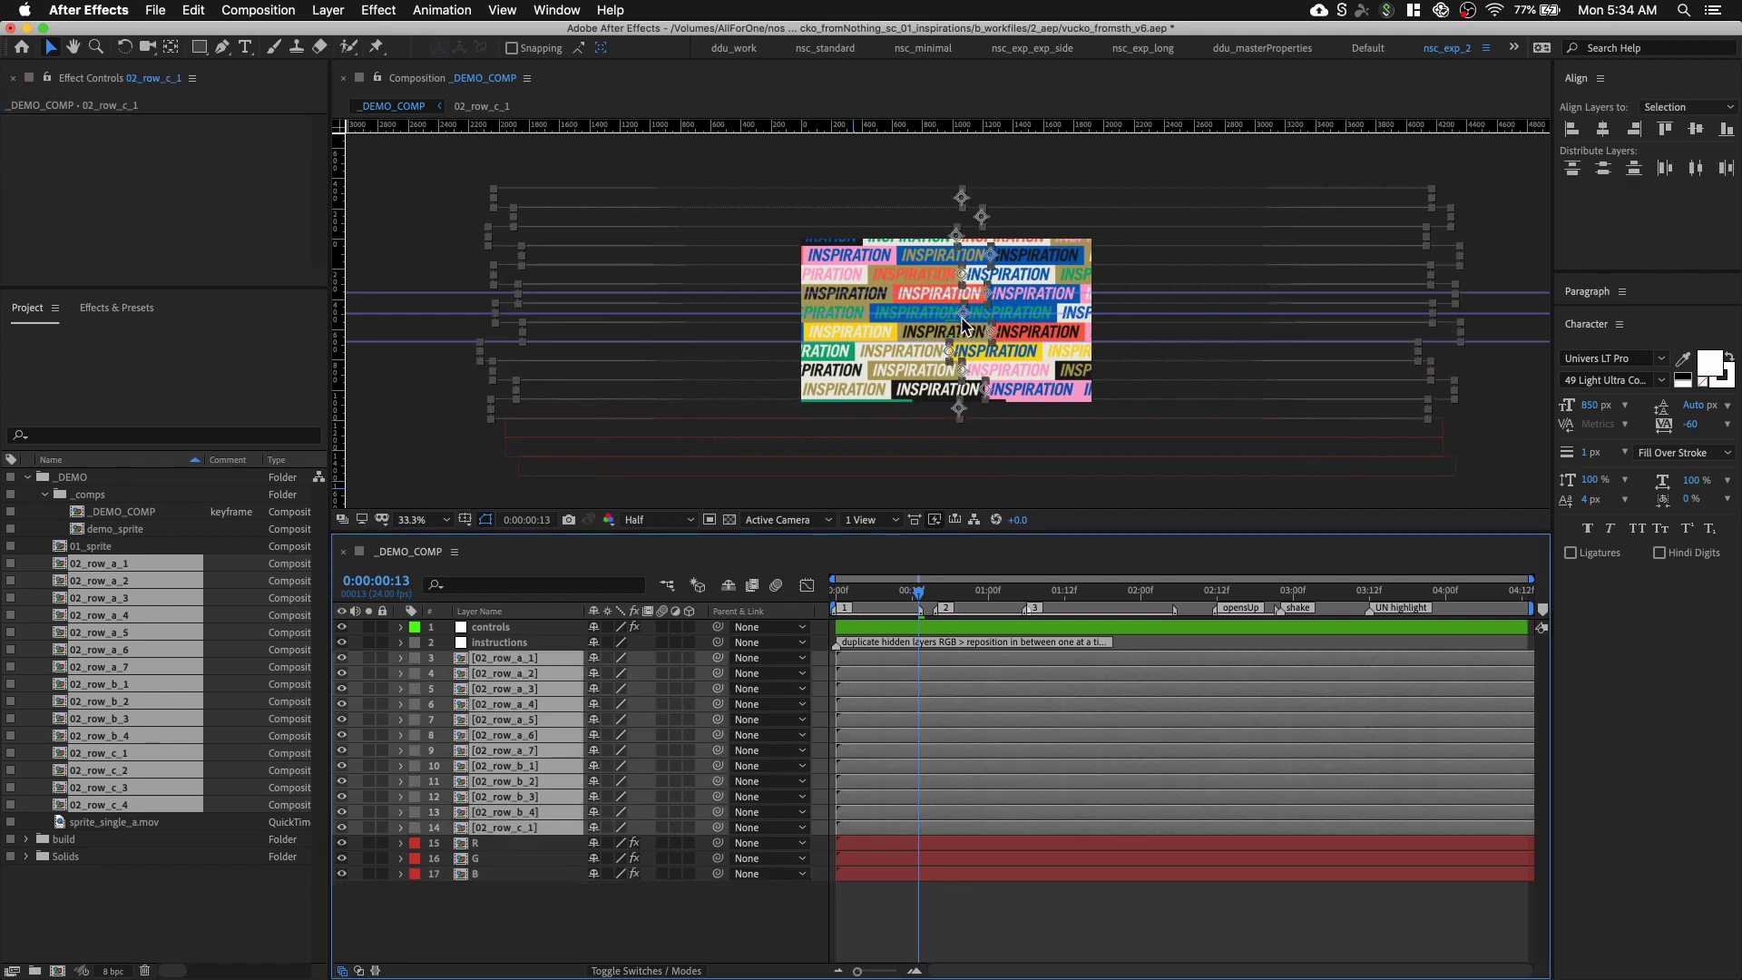
pyautogui.moveTo(963, 312); pyautogui.dragTo(963, 330)
pyautogui.press('super+z')
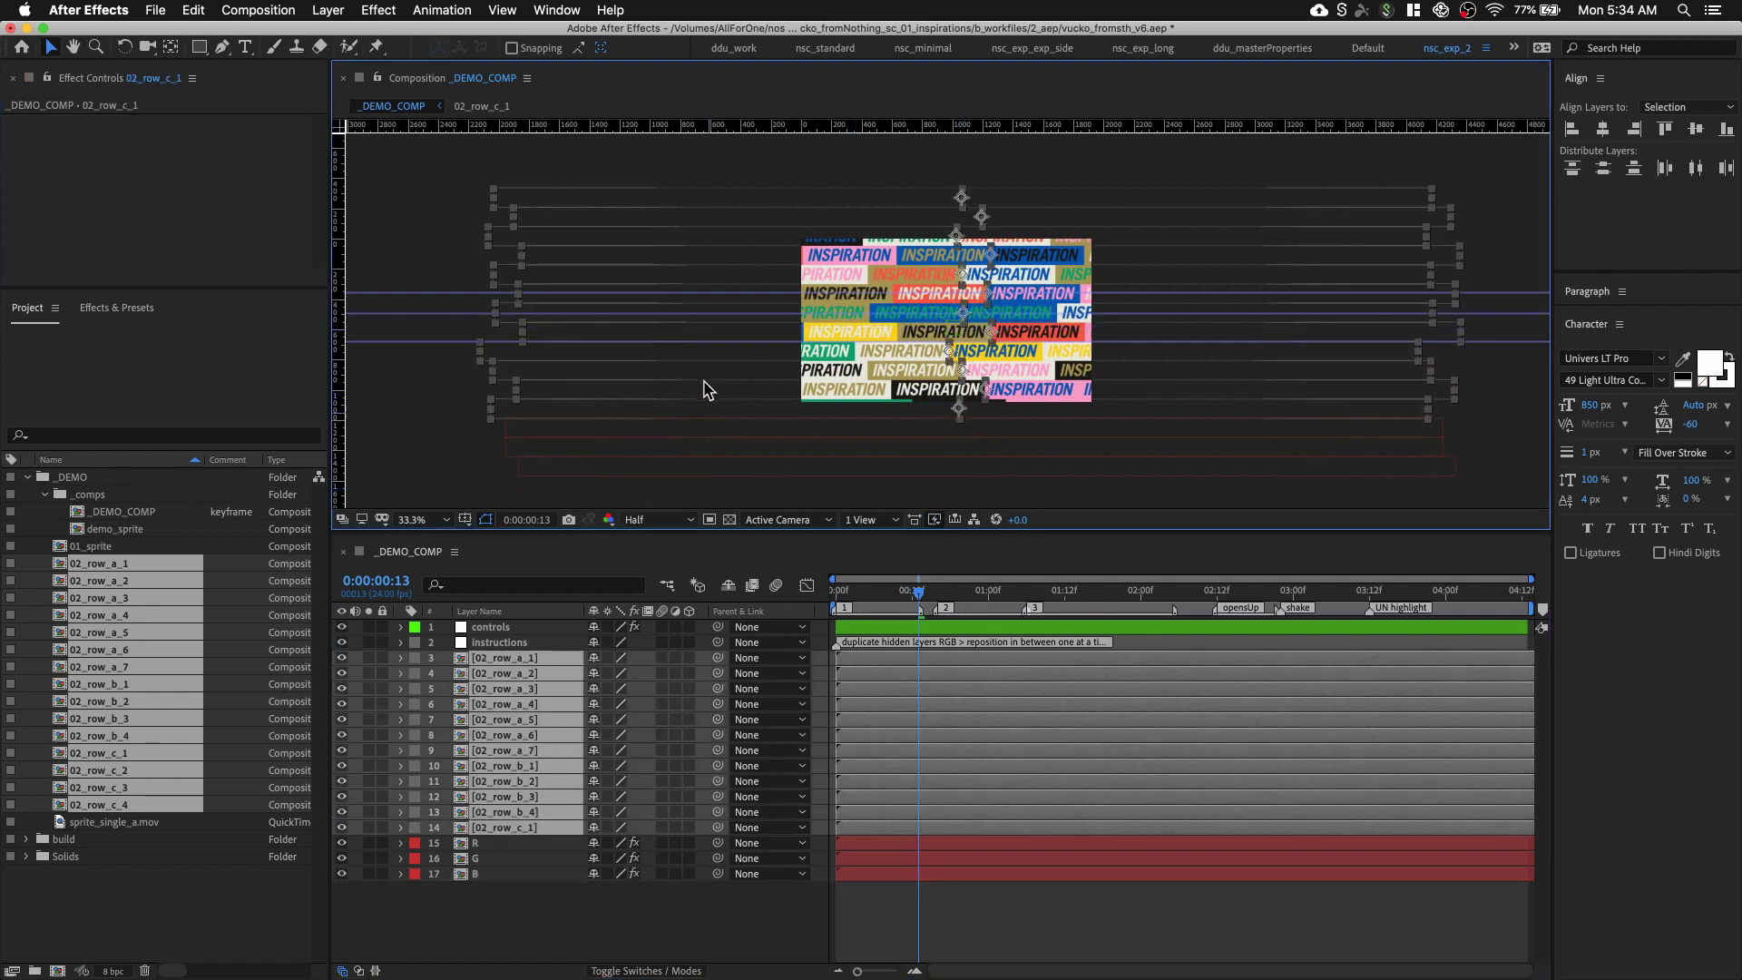
pyautogui.hotkey('shift', 'Down')
pyautogui.hotkey('shift', 'Down')
pyautogui.hotkey('shift', 'Down')
pyautogui.hotkey('shift', 'Down')
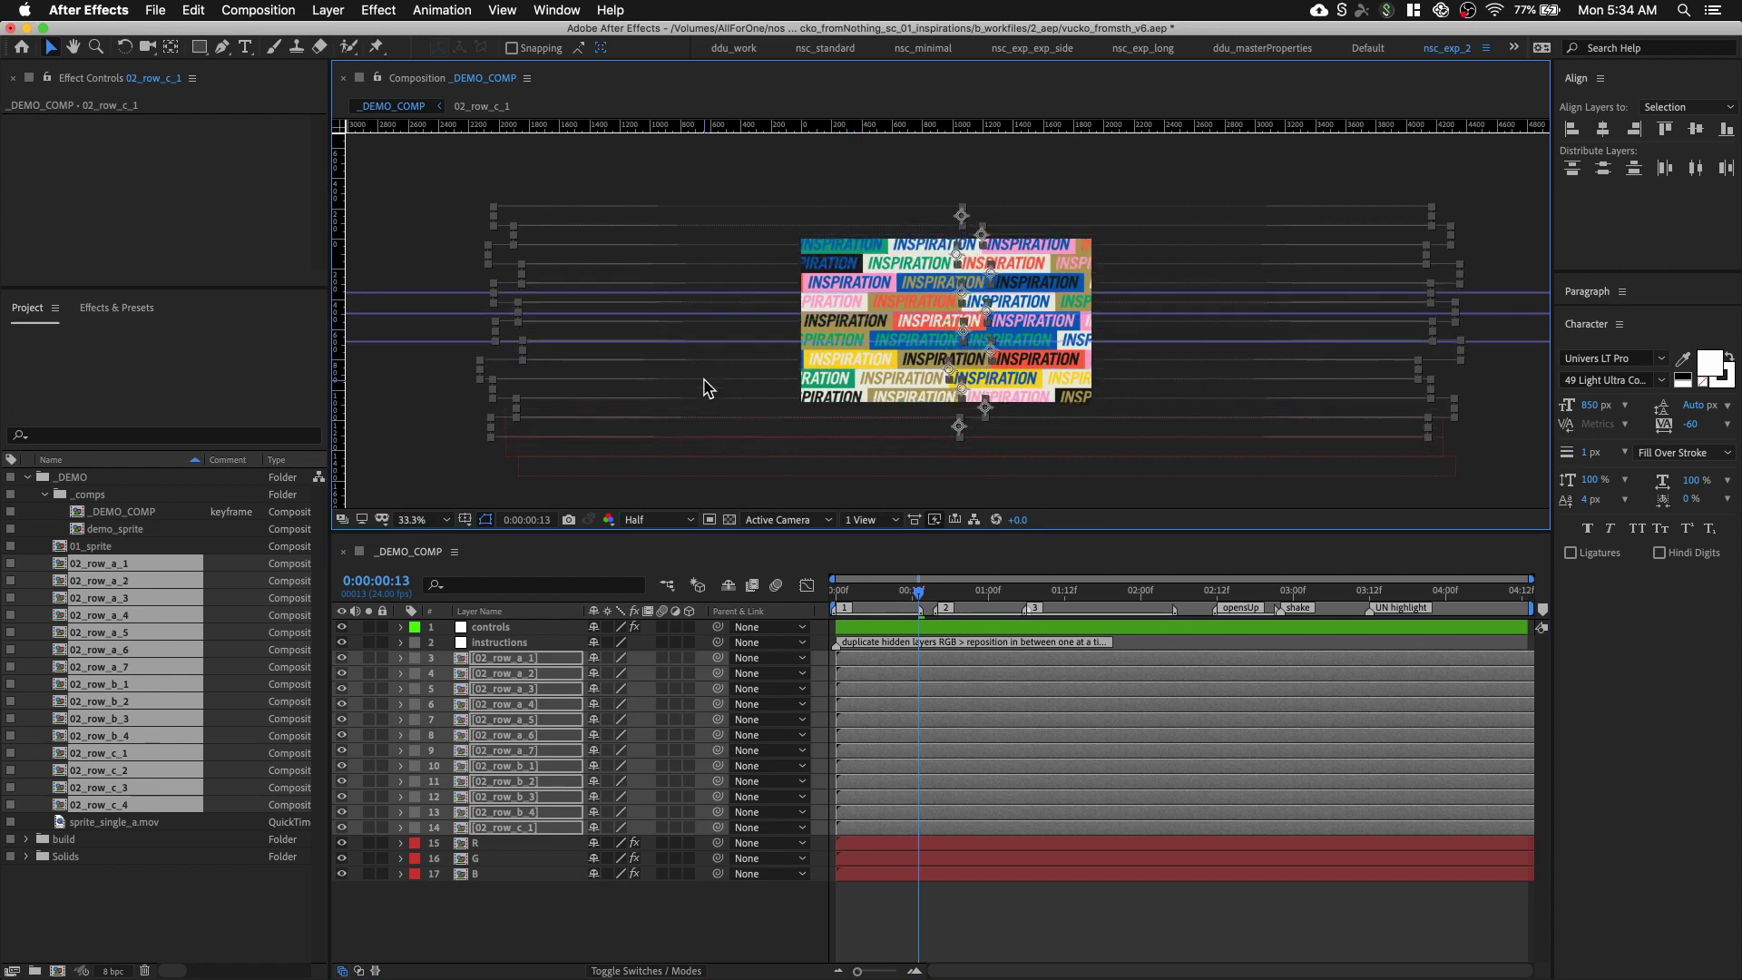
pyautogui.press('Up')
pyautogui.press('Up')
pyautogui.press('Down')
pyautogui.press('Down')
pyautogui.press('Down')
pyautogui.press('Down')
pyautogui.press('Down')
pyautogui.press('Down')
pyautogui.press('Down')
pyautogui.press('Down')
pyautogui.press('Down')
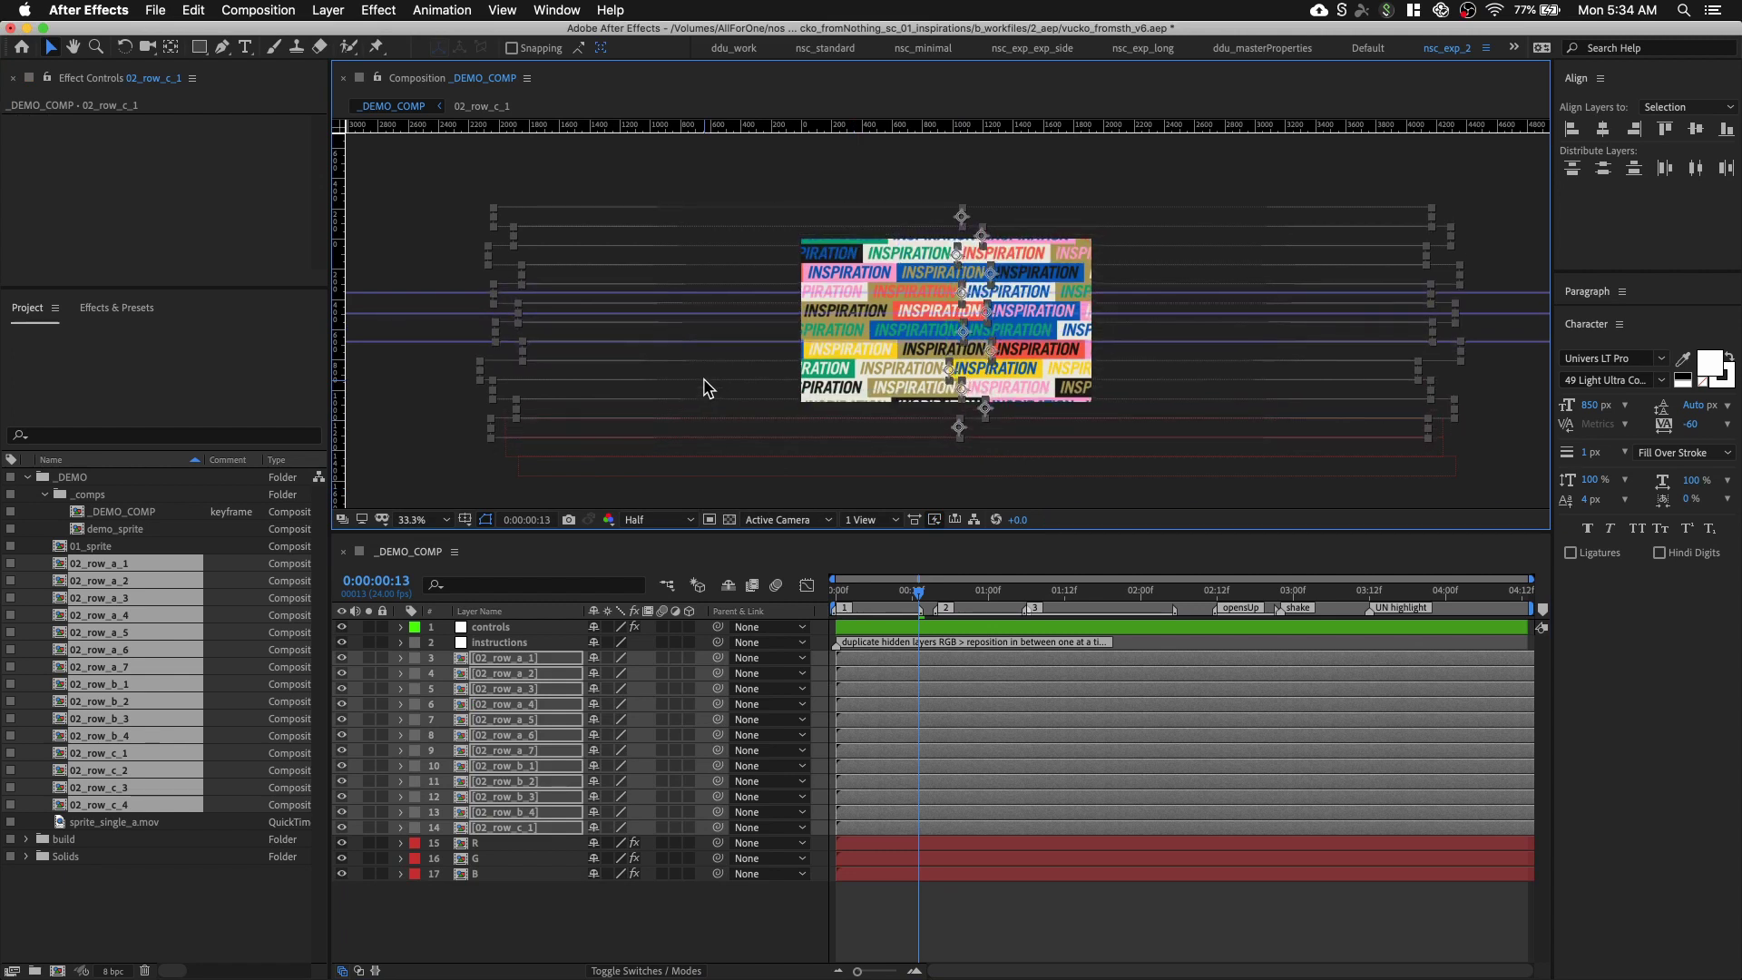
# Move the lowest horizontal guide up to the seam between the 02_row_a_6 and 02_row_a_7 rows
pyautogui.press('.')
pyautogui.press('.')
pyautogui.press('.')
pyautogui.press('.')
pyautogui.press('space')
pyautogui.moveTo(727, 342); pyautogui.dragTo(1355, 284)
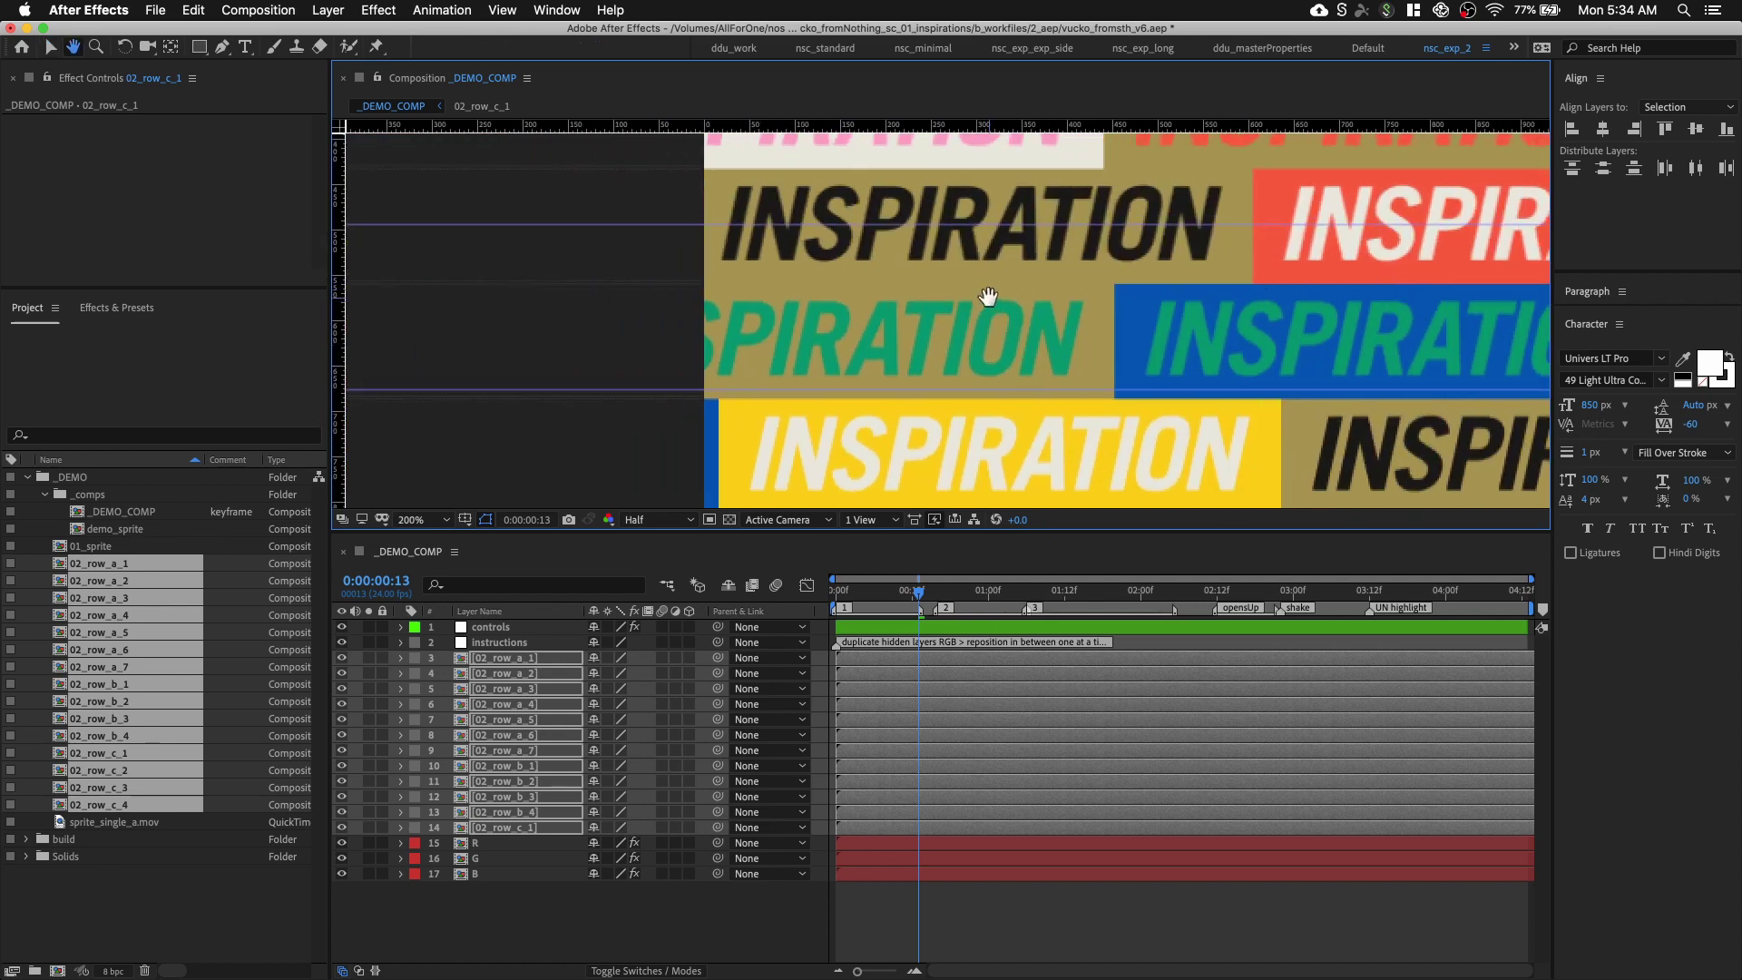
pyautogui.moveTo(988, 297); pyautogui.dragTo(1090, 347)
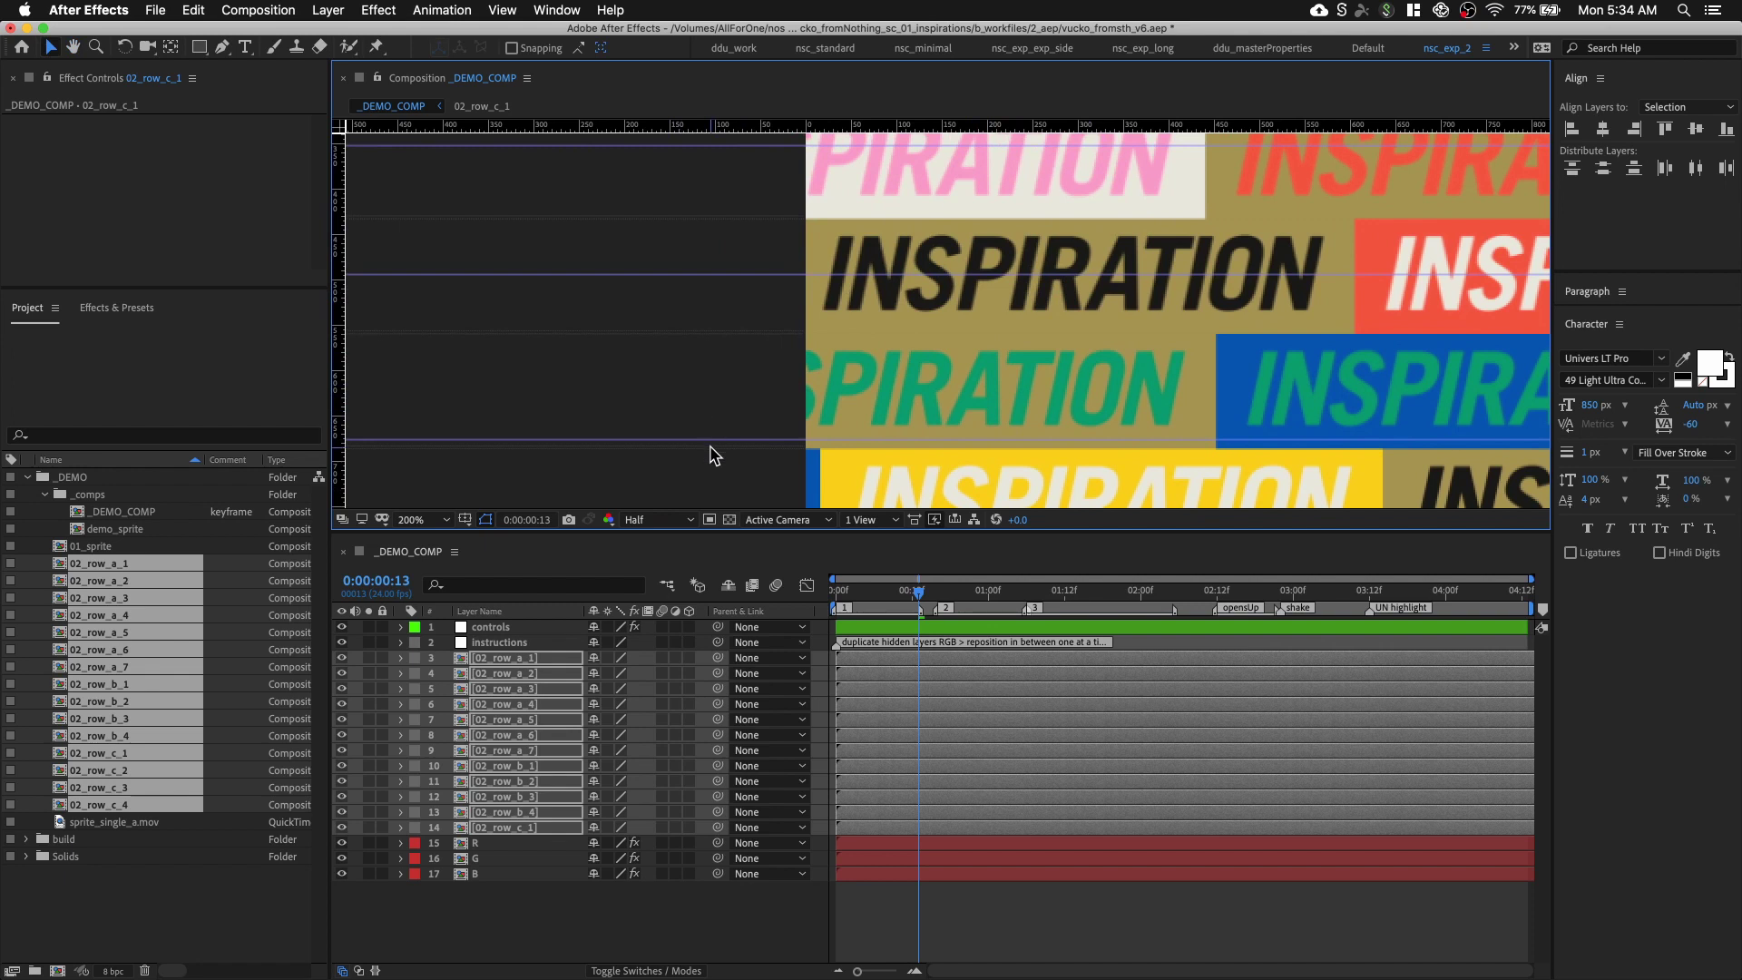
pyautogui.moveTo(712, 440); pyautogui.dragTo(714, 332)
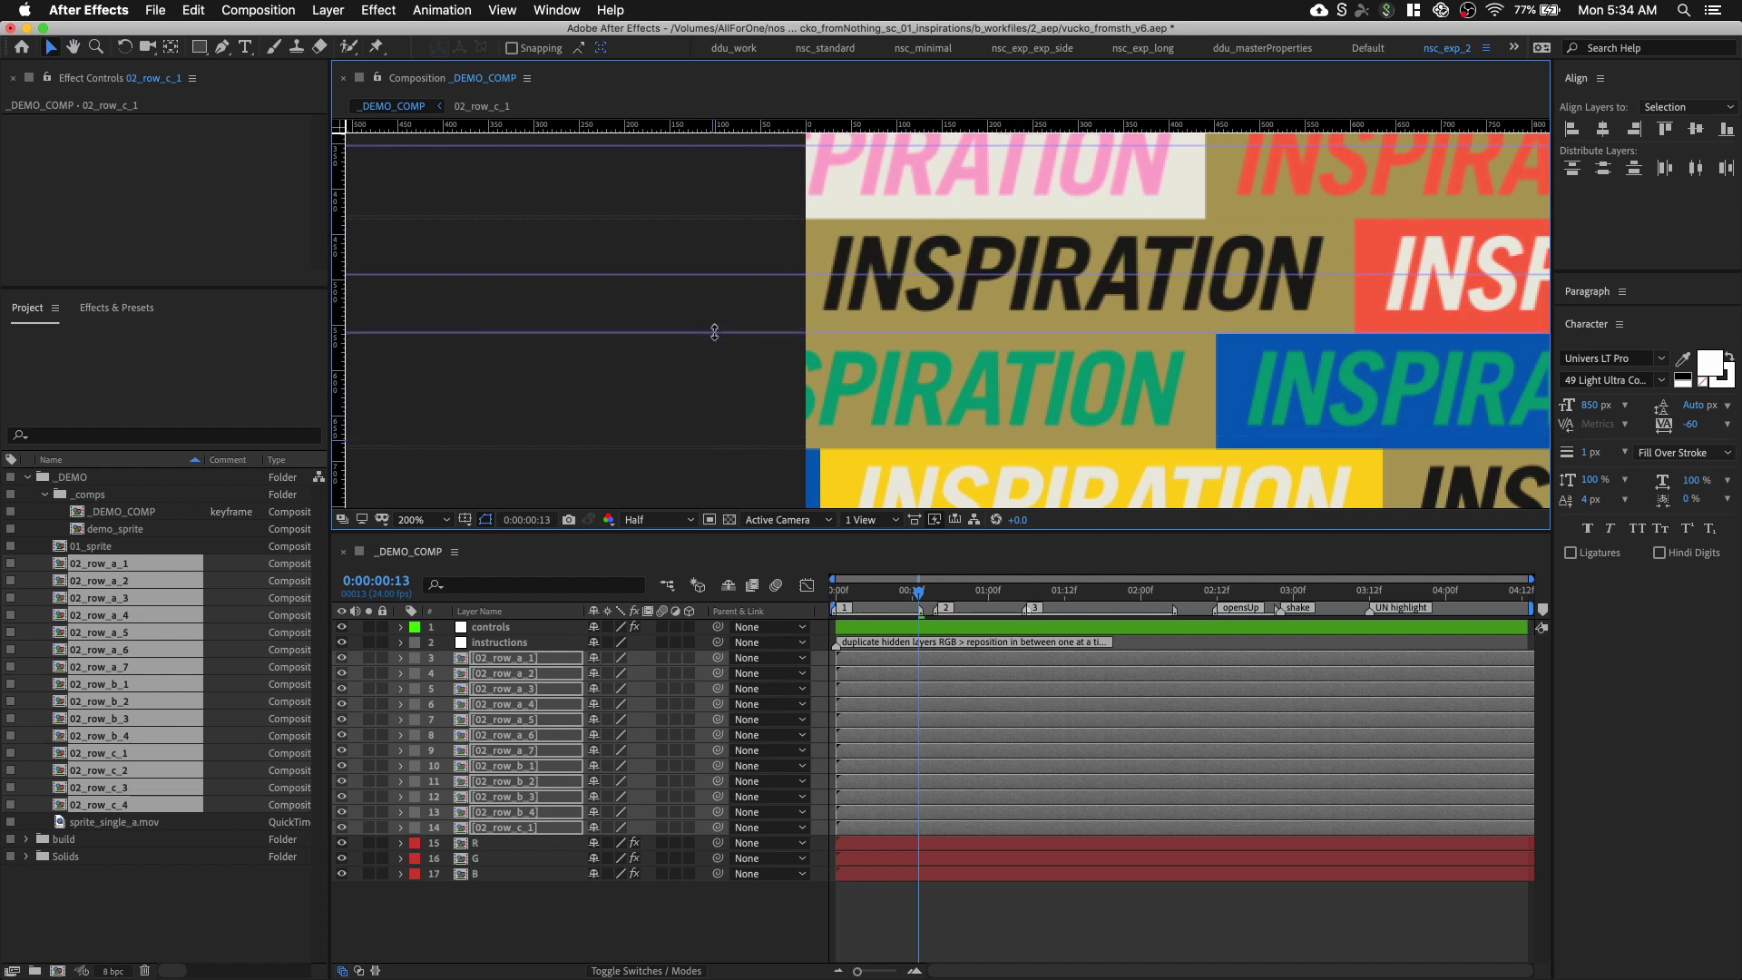
# Move the R layer from below the frame up behind the sprite rows, close to the 02_row_a_6 row
pyautogui.click(500, 844)
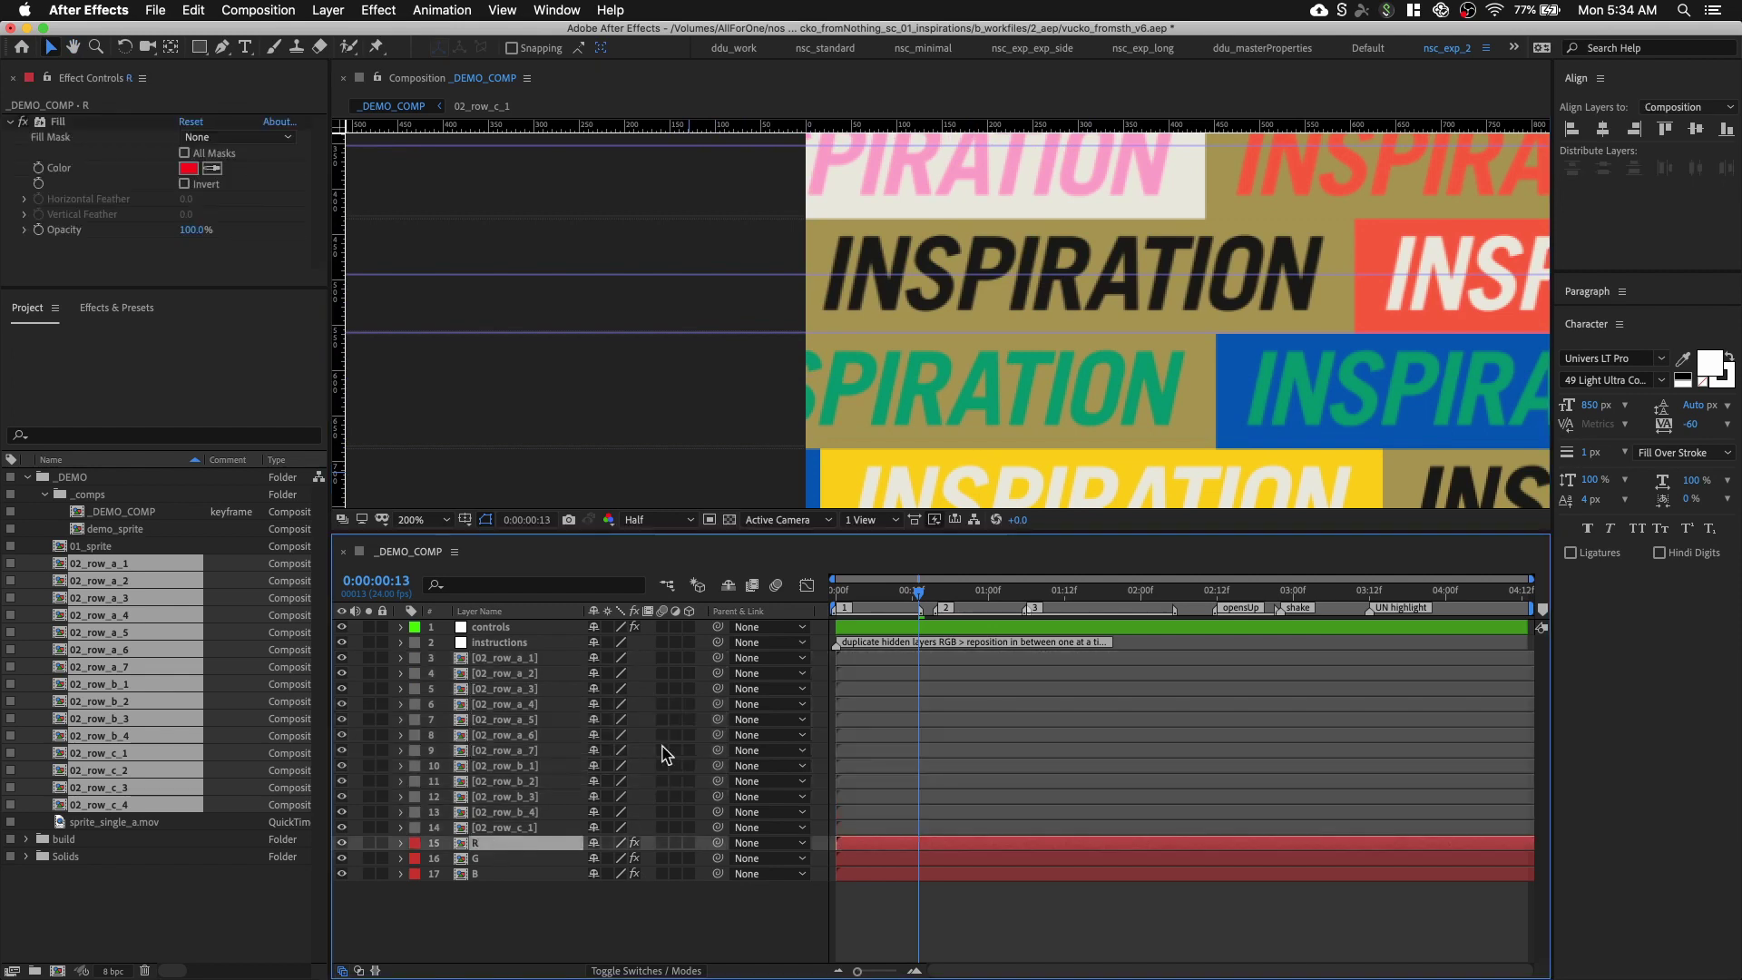
pyautogui.scroll(-2, 1054, 309)
pyautogui.moveTo(1069, 378); pyautogui.dragTo(910, 251)
pyautogui.press('v')
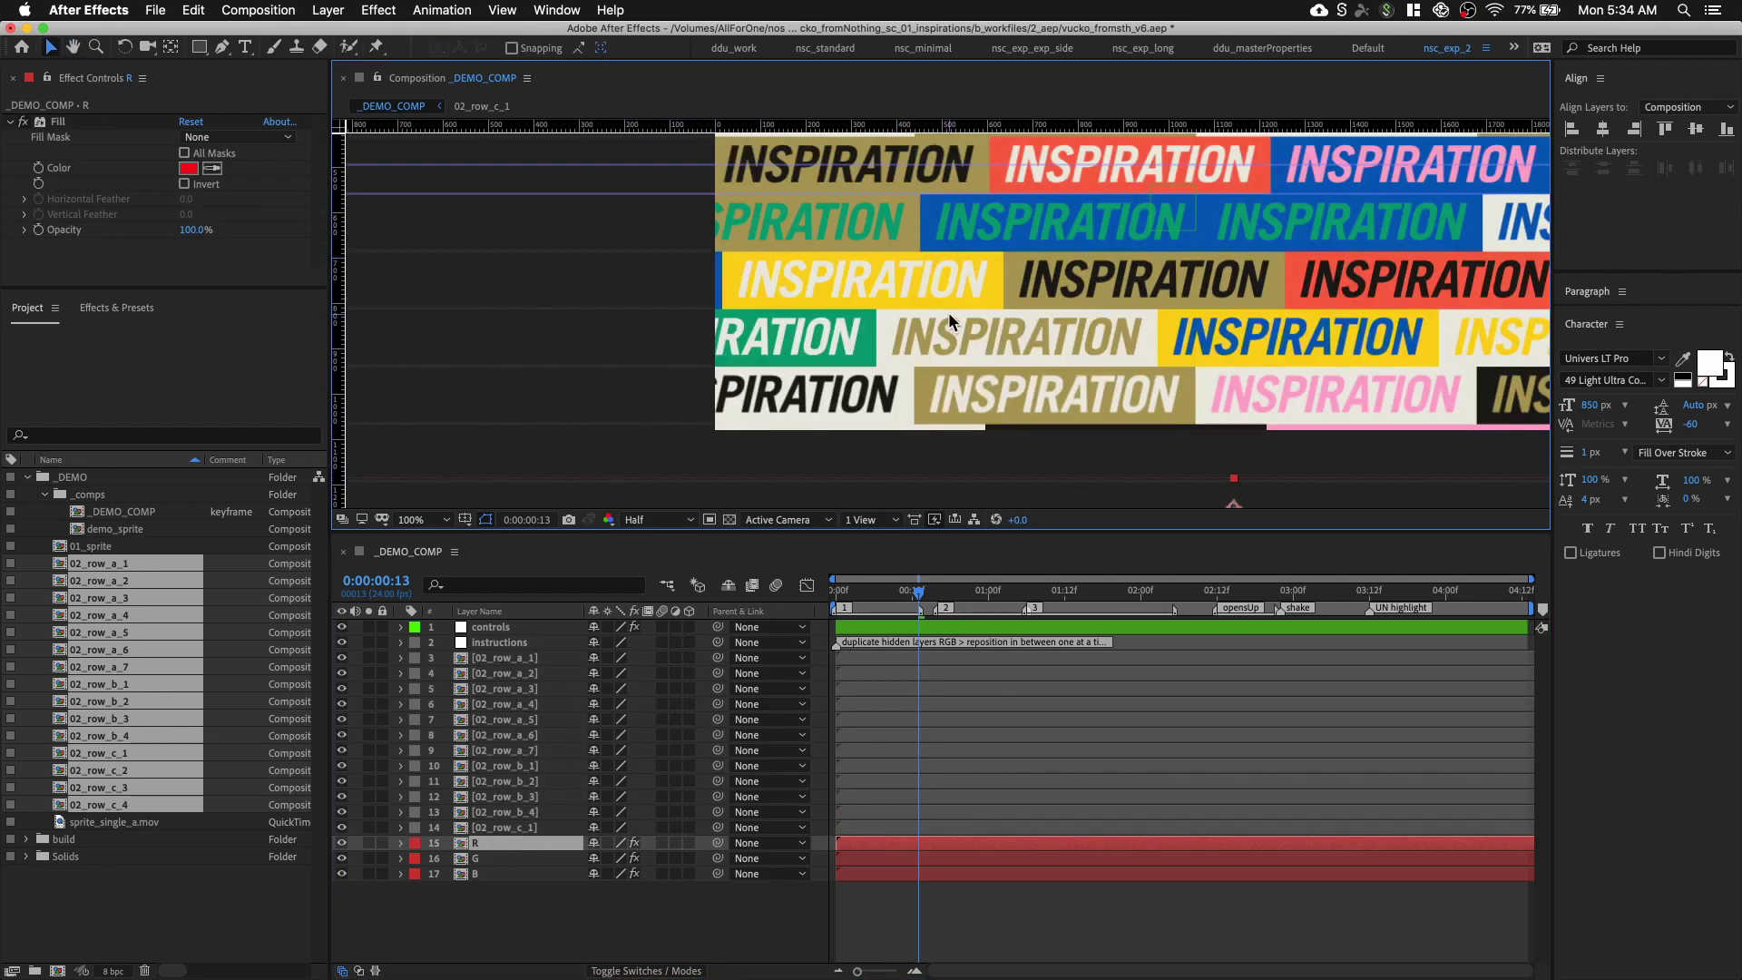
pyautogui.moveTo(991, 486); pyautogui.dragTo(994, 374)
pyautogui.press('v')
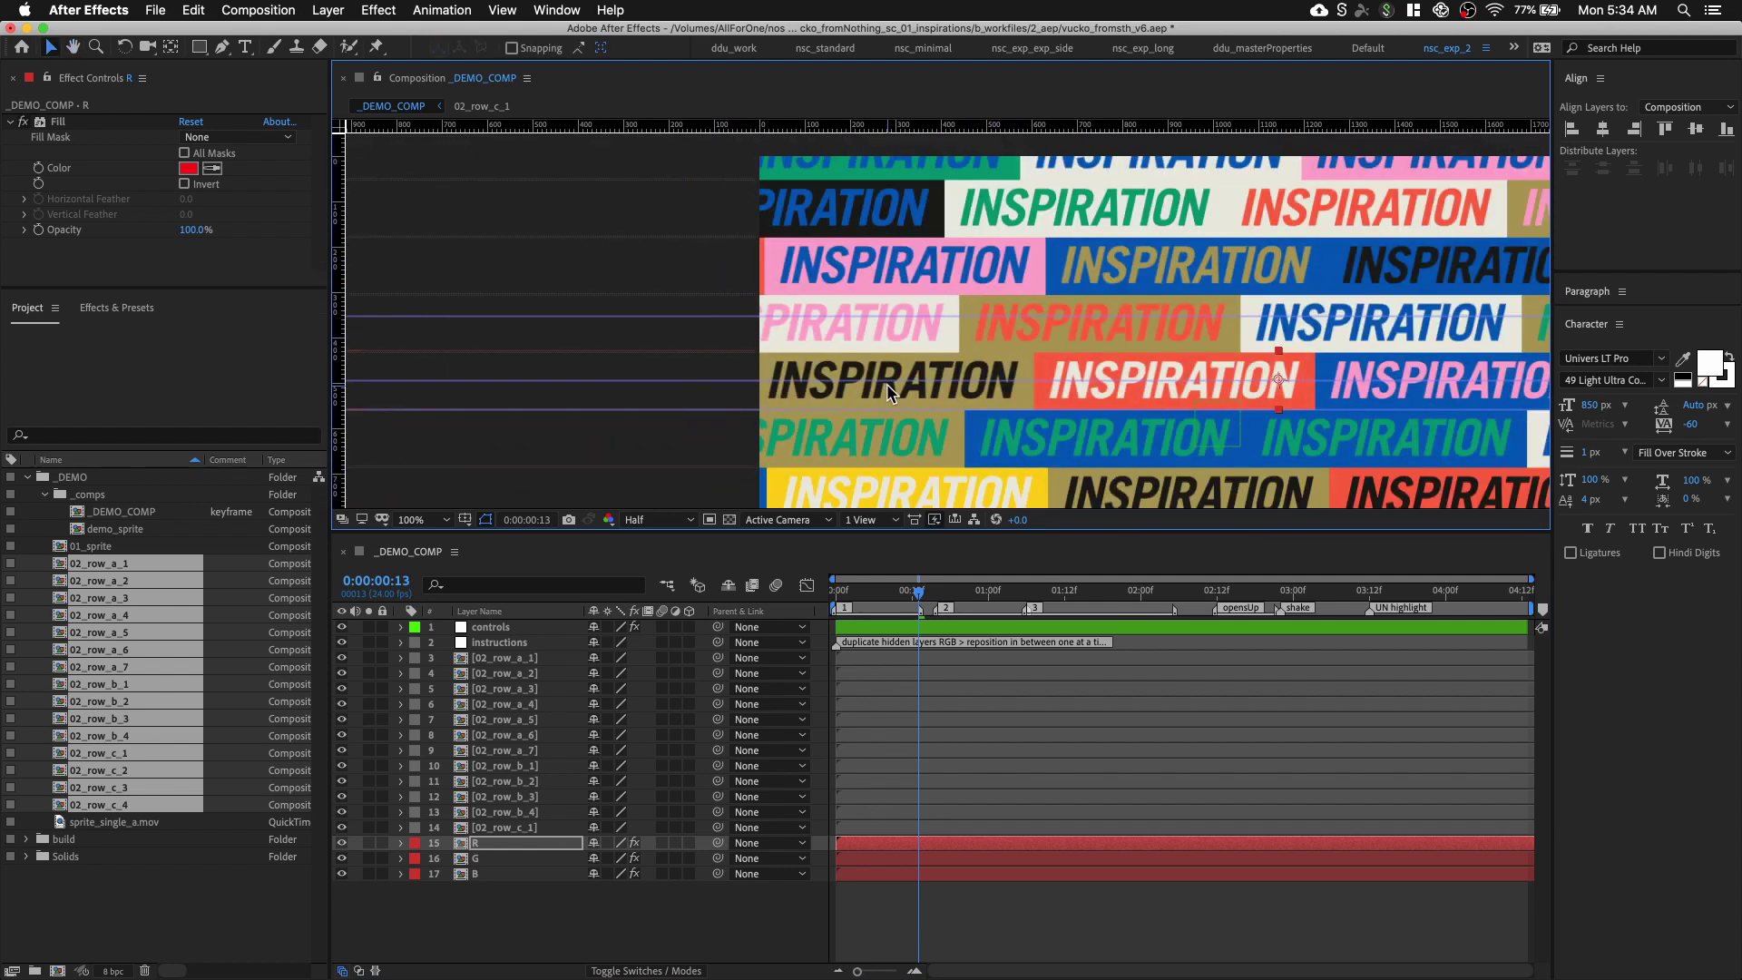
# Nudge the R layer down until its centre lies on the guide at the seam between 02_row_a_6 and 02_row_a_7
pyautogui.press('h')
pyautogui.moveTo(1216, 391); pyautogui.dragTo(1122, 363)
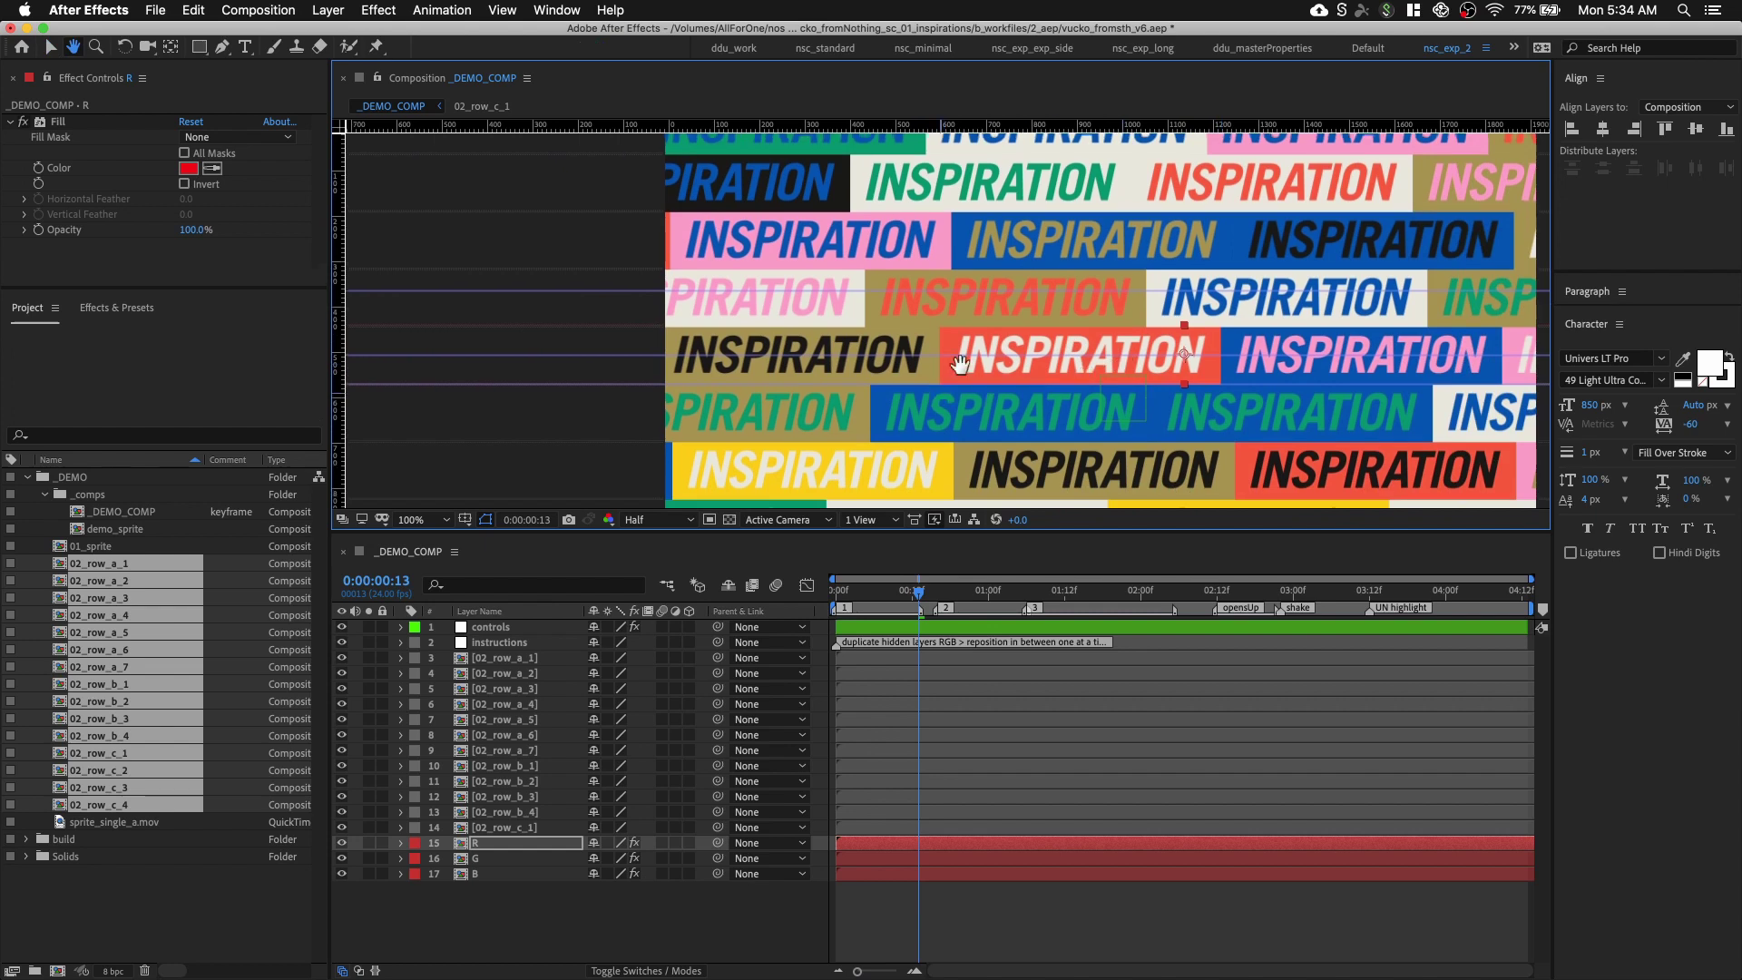
pyautogui.scroll(4, 1122, 363)
pyautogui.moveTo(997, 323); pyautogui.dragTo(770, 340)
pyautogui.press('v')
pyautogui.press('Down')
pyautogui.press('Down')
pyautogui.press('Down')
pyautogui.press('Down')
pyautogui.press('Down')
pyautogui.press('Down')
pyautogui.press('Down')
pyautogui.press('Down')
pyautogui.press('Down')
pyautogui.press('Down')
pyautogui.press('Down')
pyautogui.press('Down')
pyautogui.press('Down')
pyautogui.press('Down')
pyautogui.press('Down')
pyautogui.press('Down')
pyautogui.press('Down')
pyautogui.press('Down')
pyautogui.press('Down')
pyautogui.press('Down')
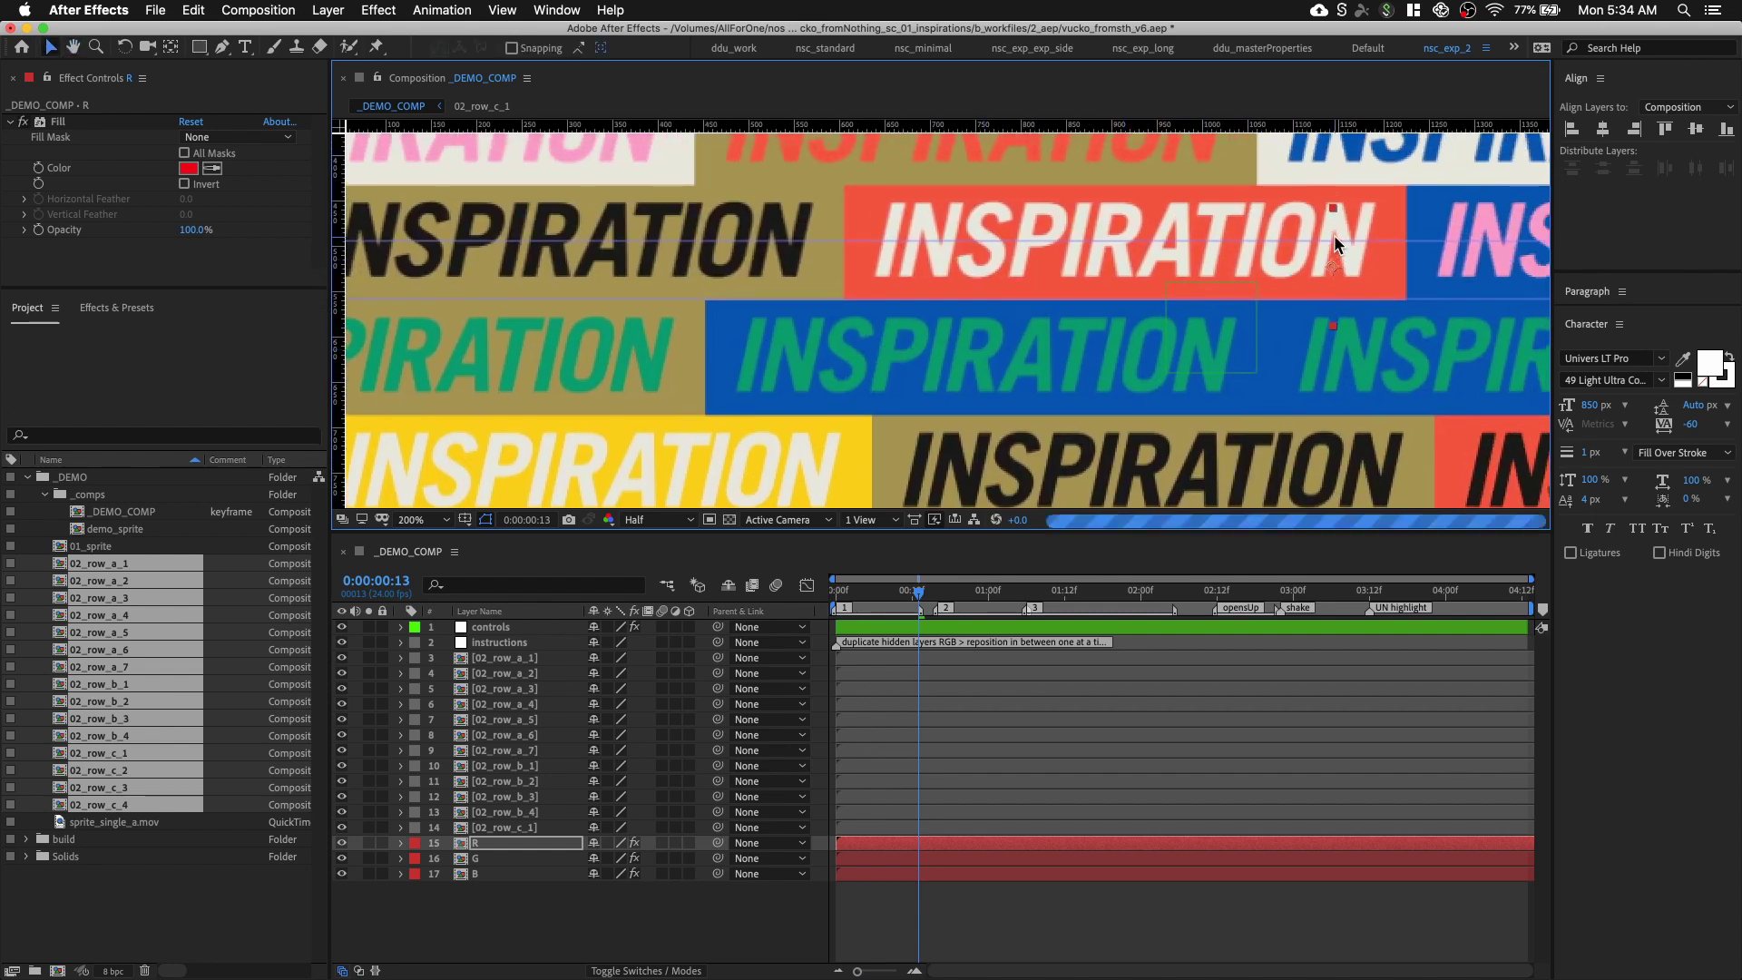
pyautogui.press('Down')
pyautogui.press('Down')
pyautogui.press('Down')
pyautogui.press('Down')
pyautogui.press('Down')
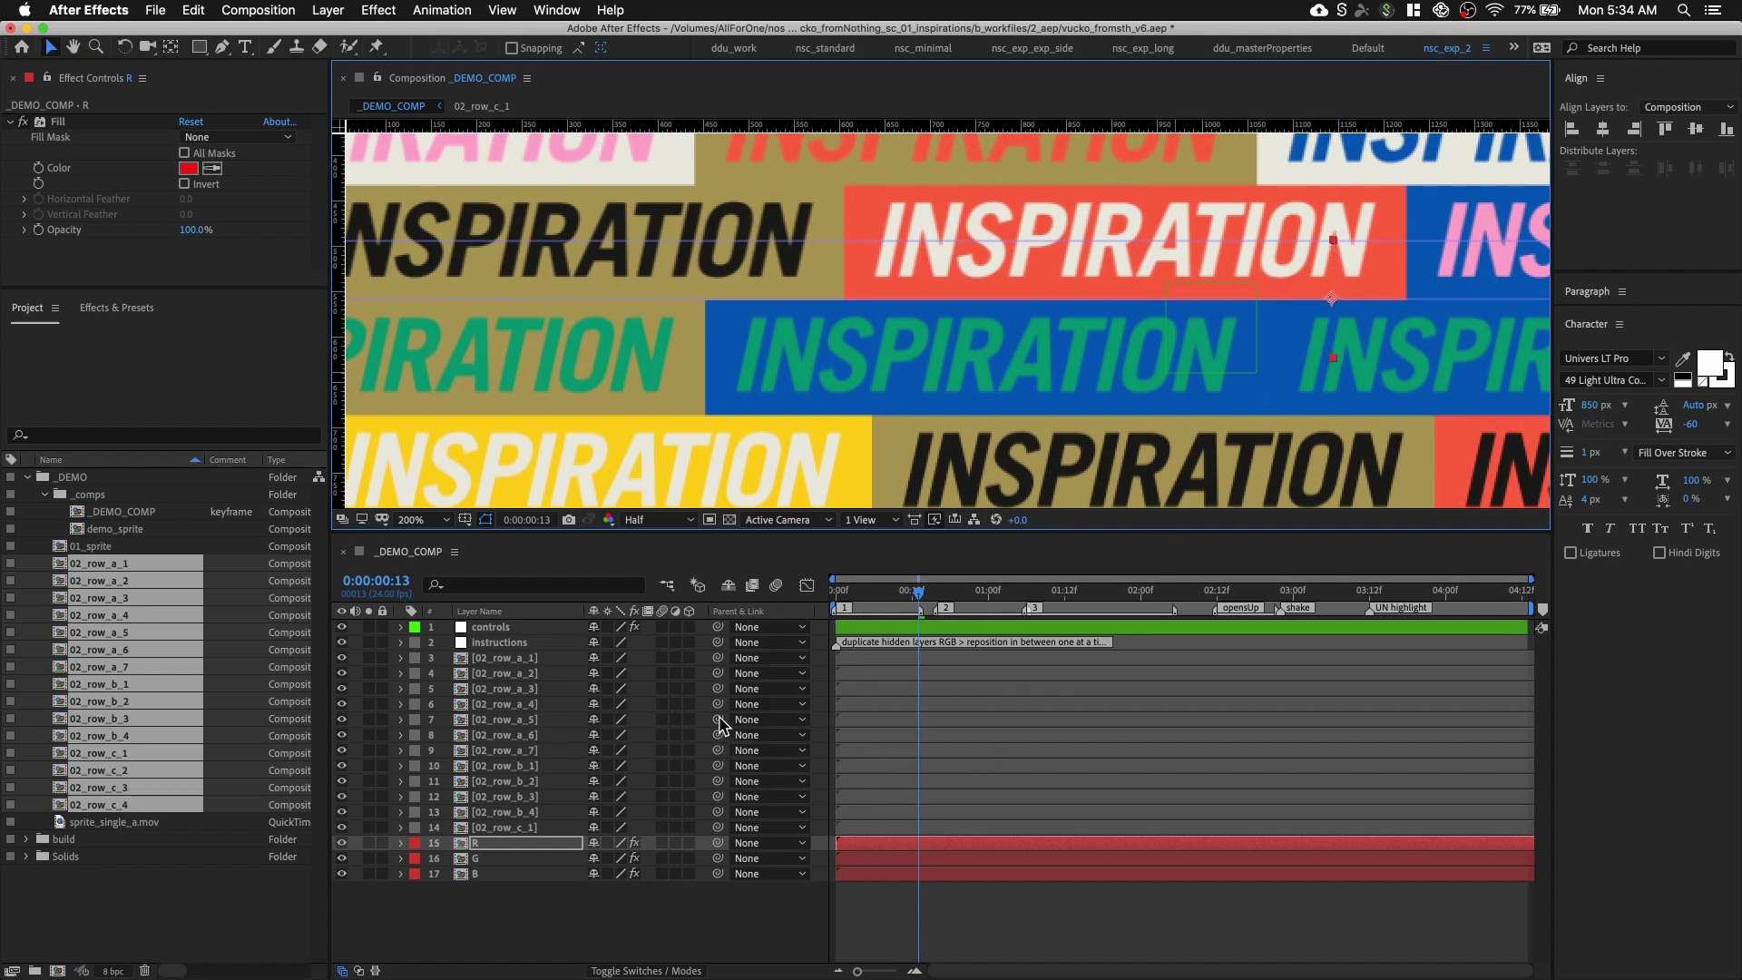
# Add Y Position keyframes to layers 02_row_a_1 through 02_row_c_1 and R, and move these keyframes to the start of the composition
pyautogui.keyDown('shift'); pyautogui.click(539, 662); pyautogui.keyUp('shift')
pyautogui.press('p')
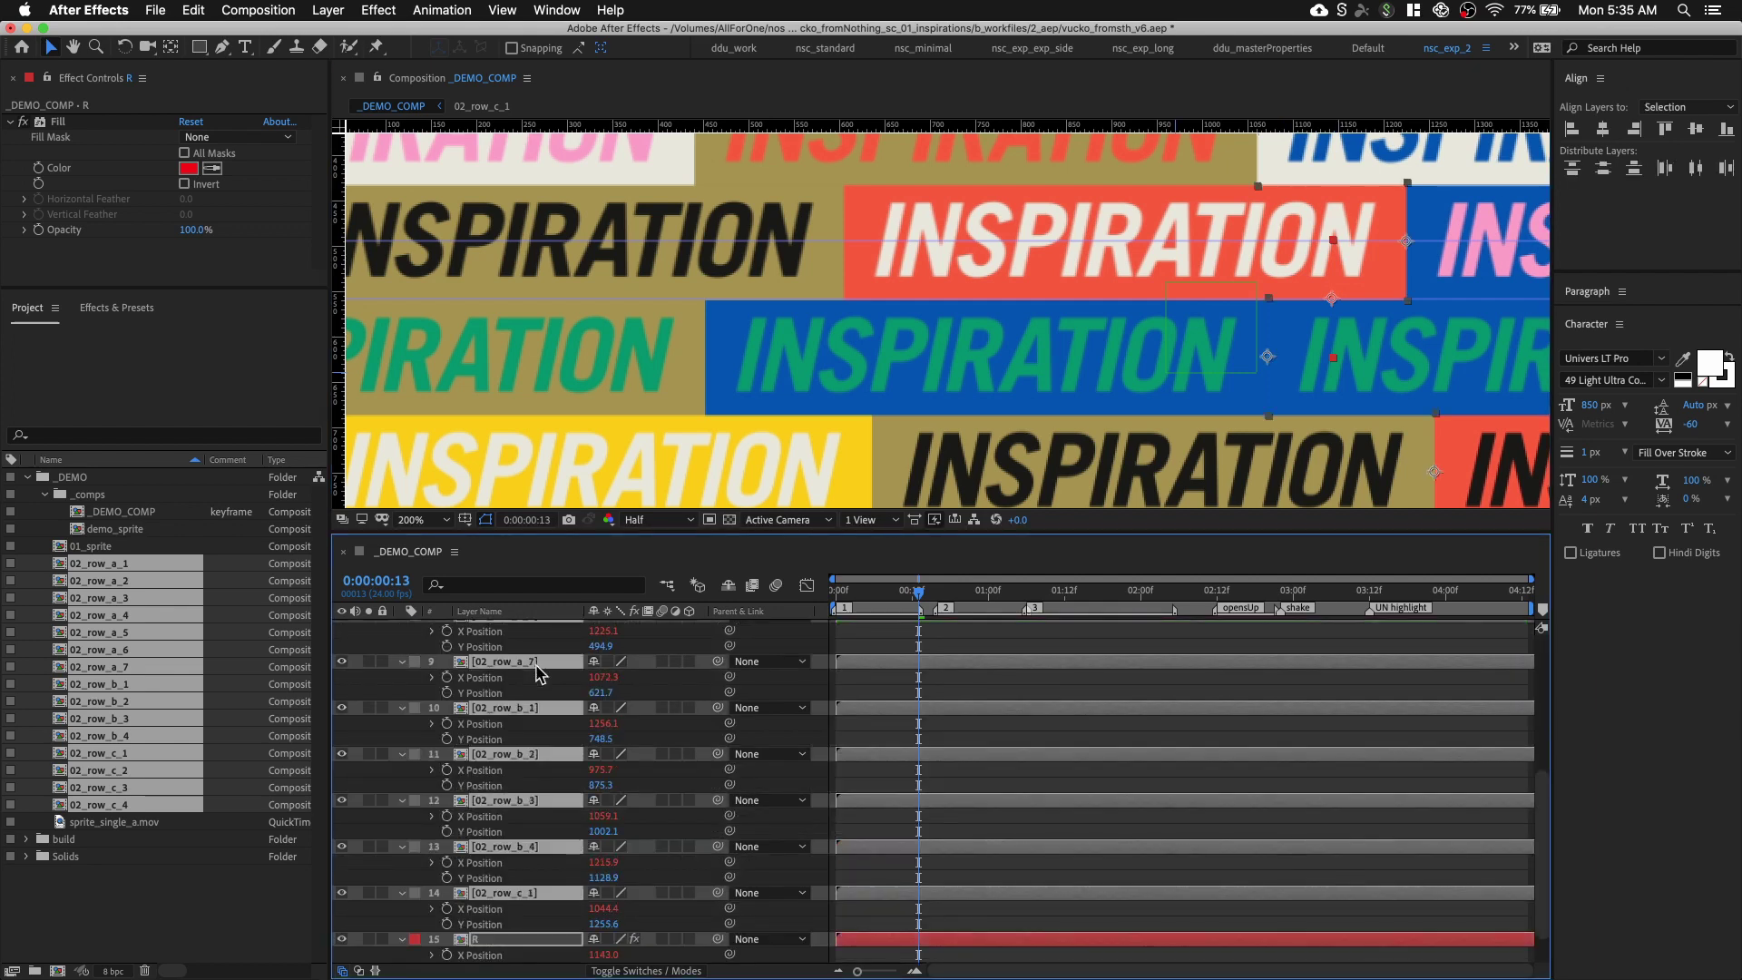
pyautogui.click(446, 693)
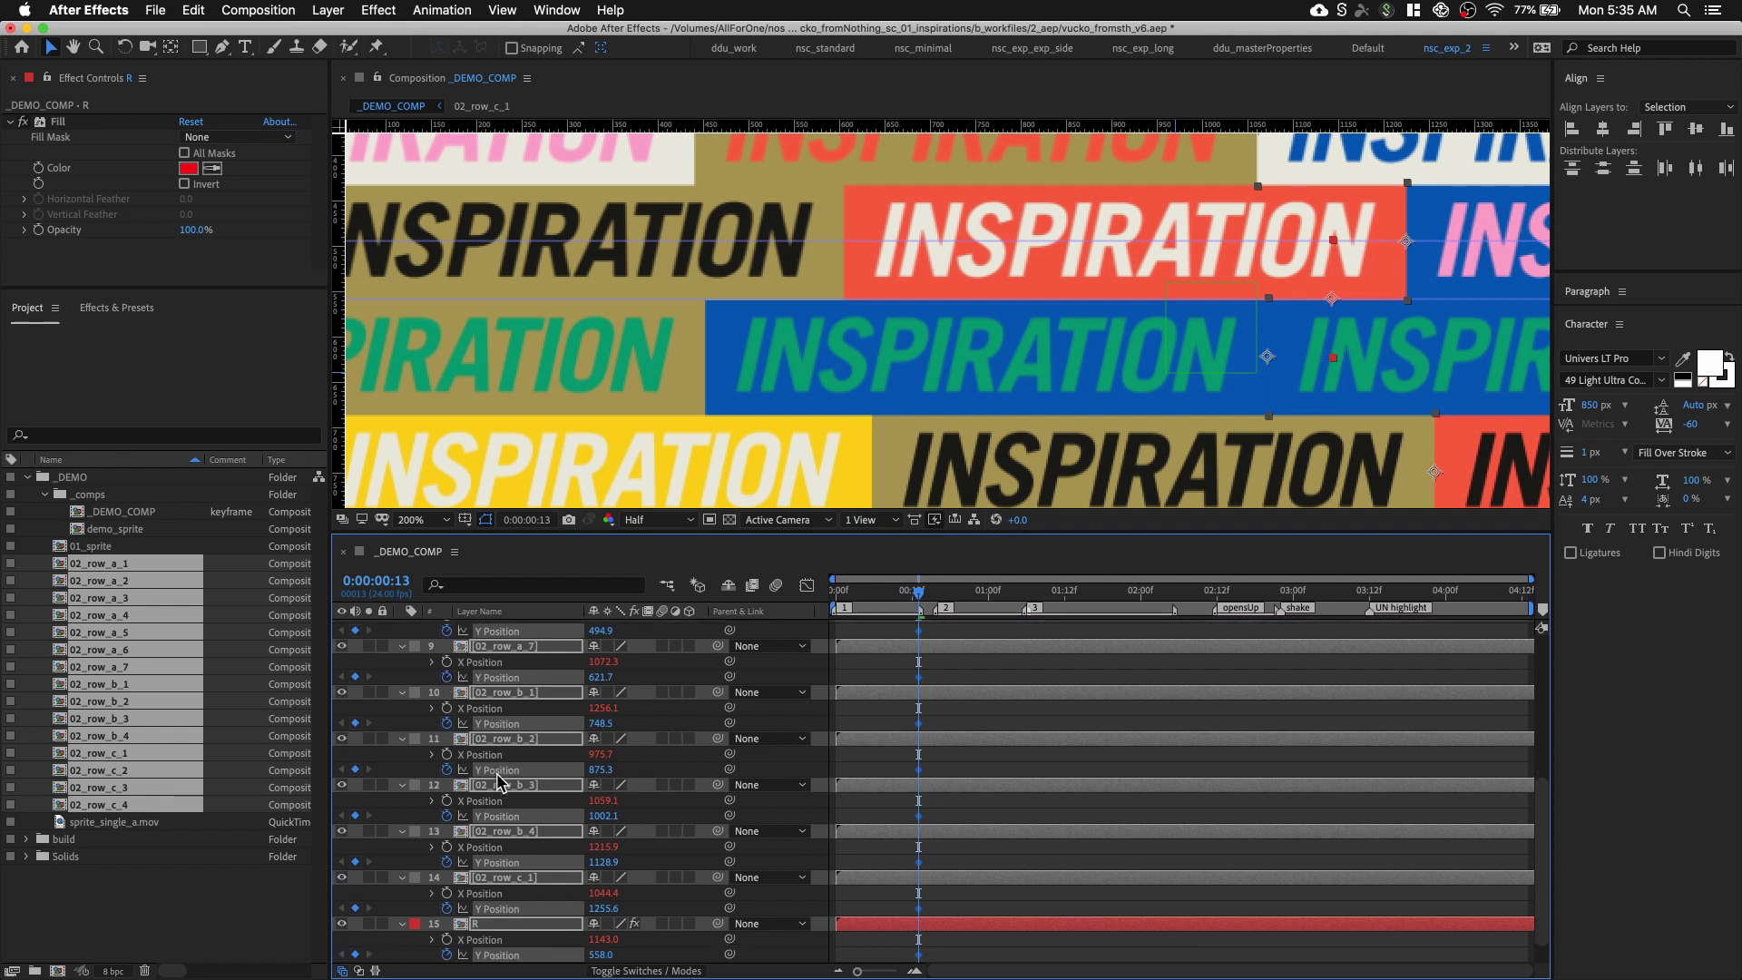
pyautogui.scroll(6, 497, 780)
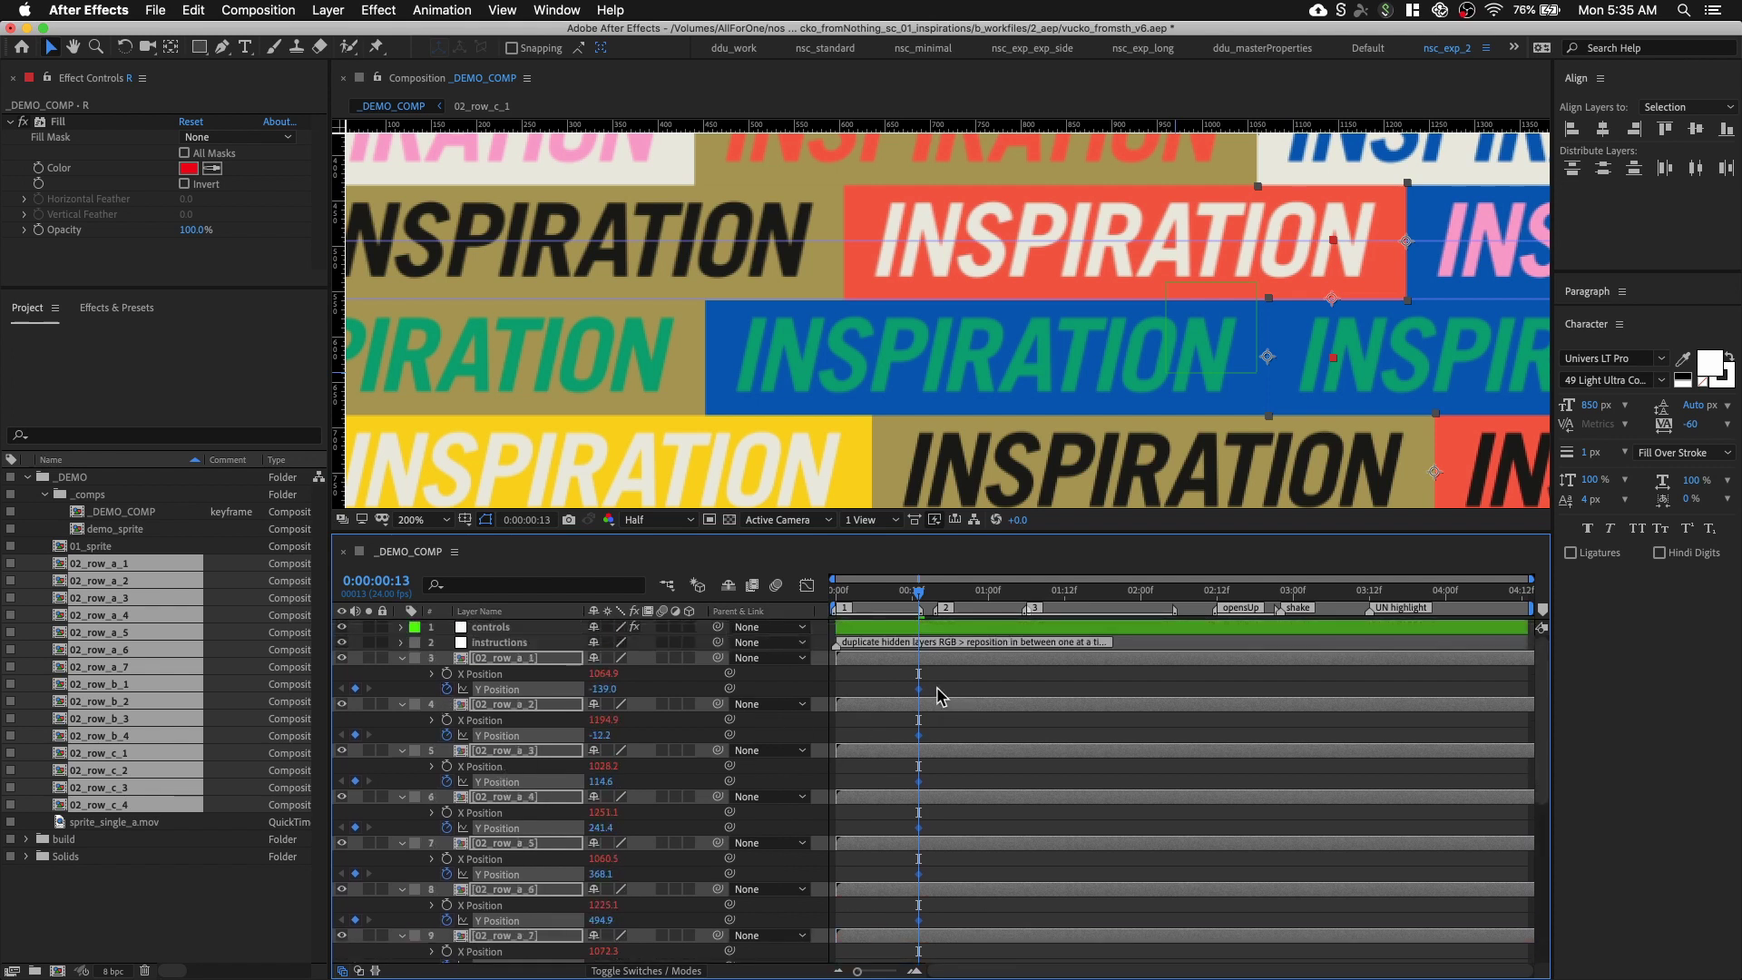
pyautogui.moveTo(914, 692); pyautogui.dragTo(832, 693)
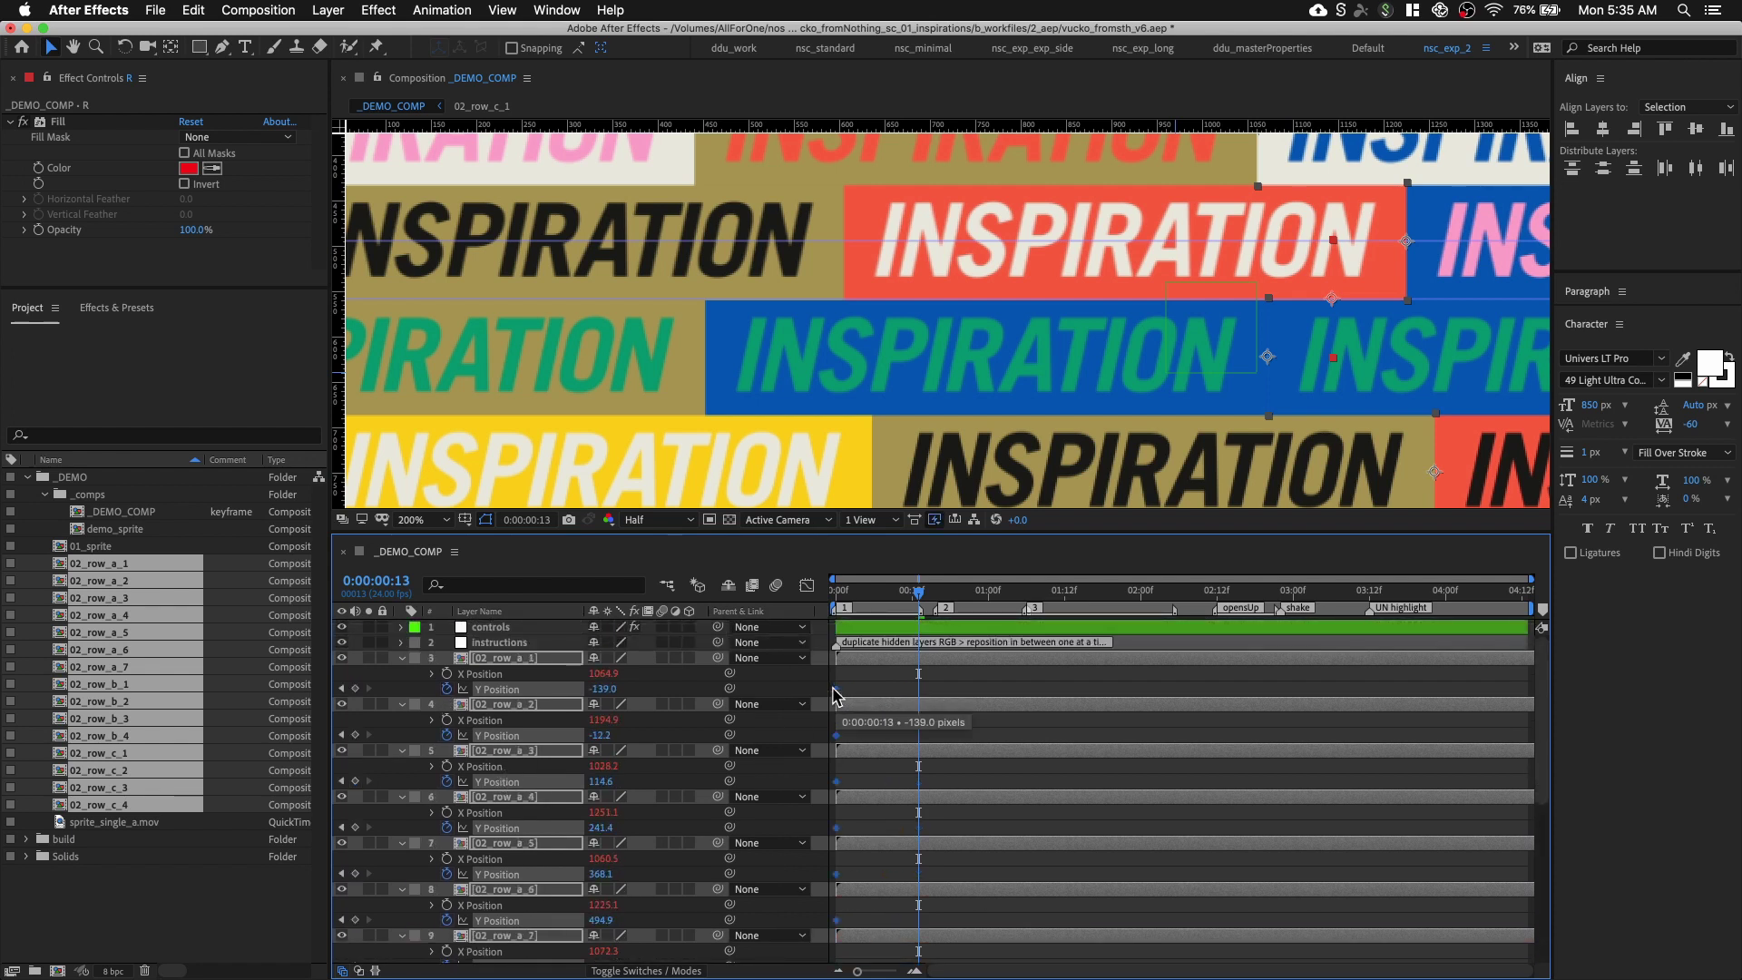
# Keep the current time at 0:00:00:13 and collapse the expanded properties of all layers
pyautogui.moveTo(841, 592); pyautogui.dragTo(919, 596)
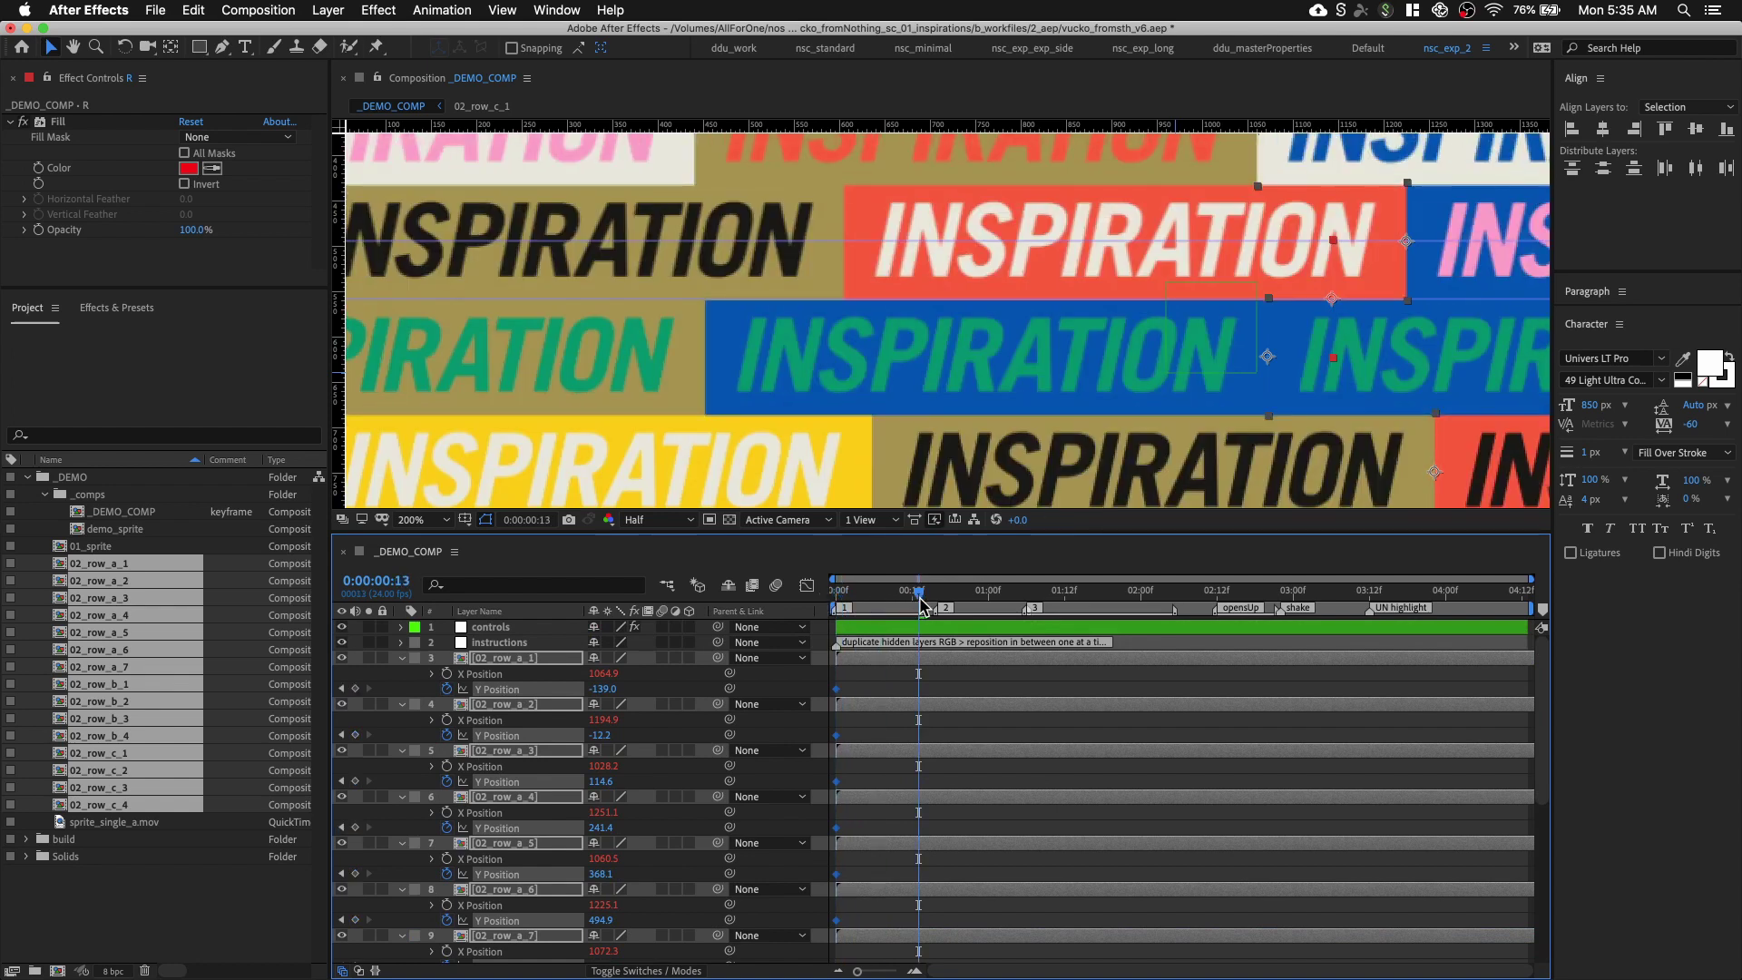
pyautogui.press(',')
pyautogui.moveTo(716, 385); pyautogui.dragTo(835, 187)
pyautogui.press(',')
pyautogui.moveTo(1020, 501); pyautogui.dragTo(897, 237)
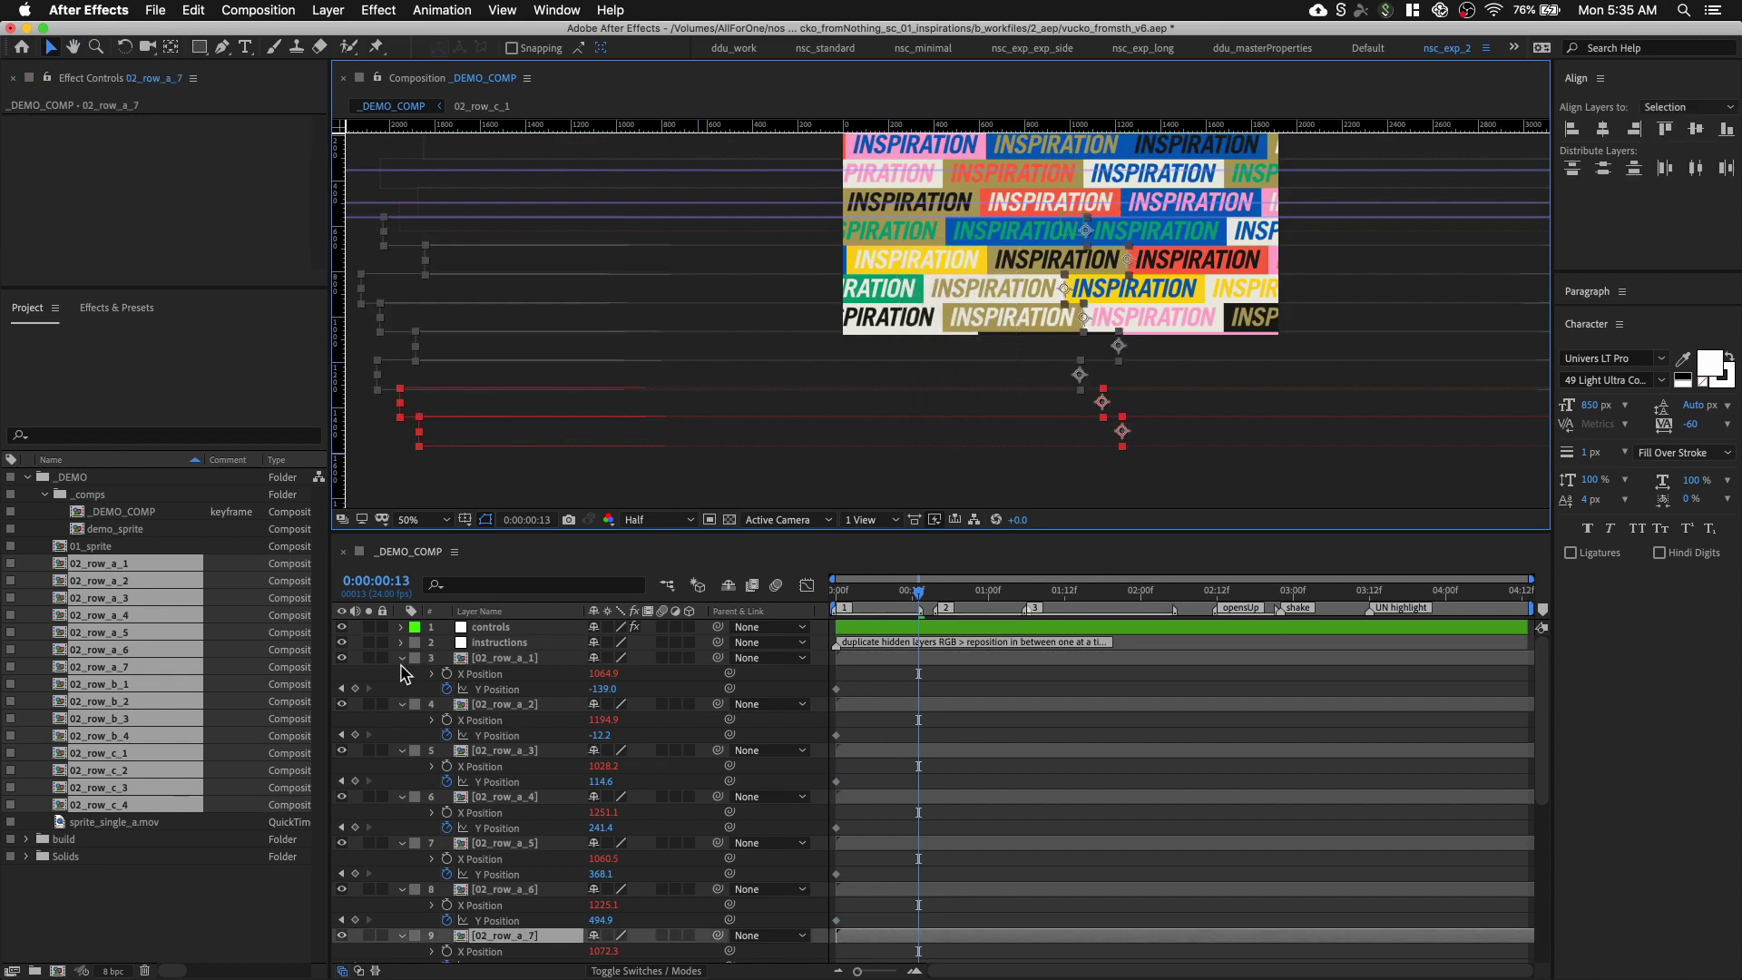
pyautogui.click(455, 656)
pyautogui.press('super+a')
pyautogui.click(402, 659)
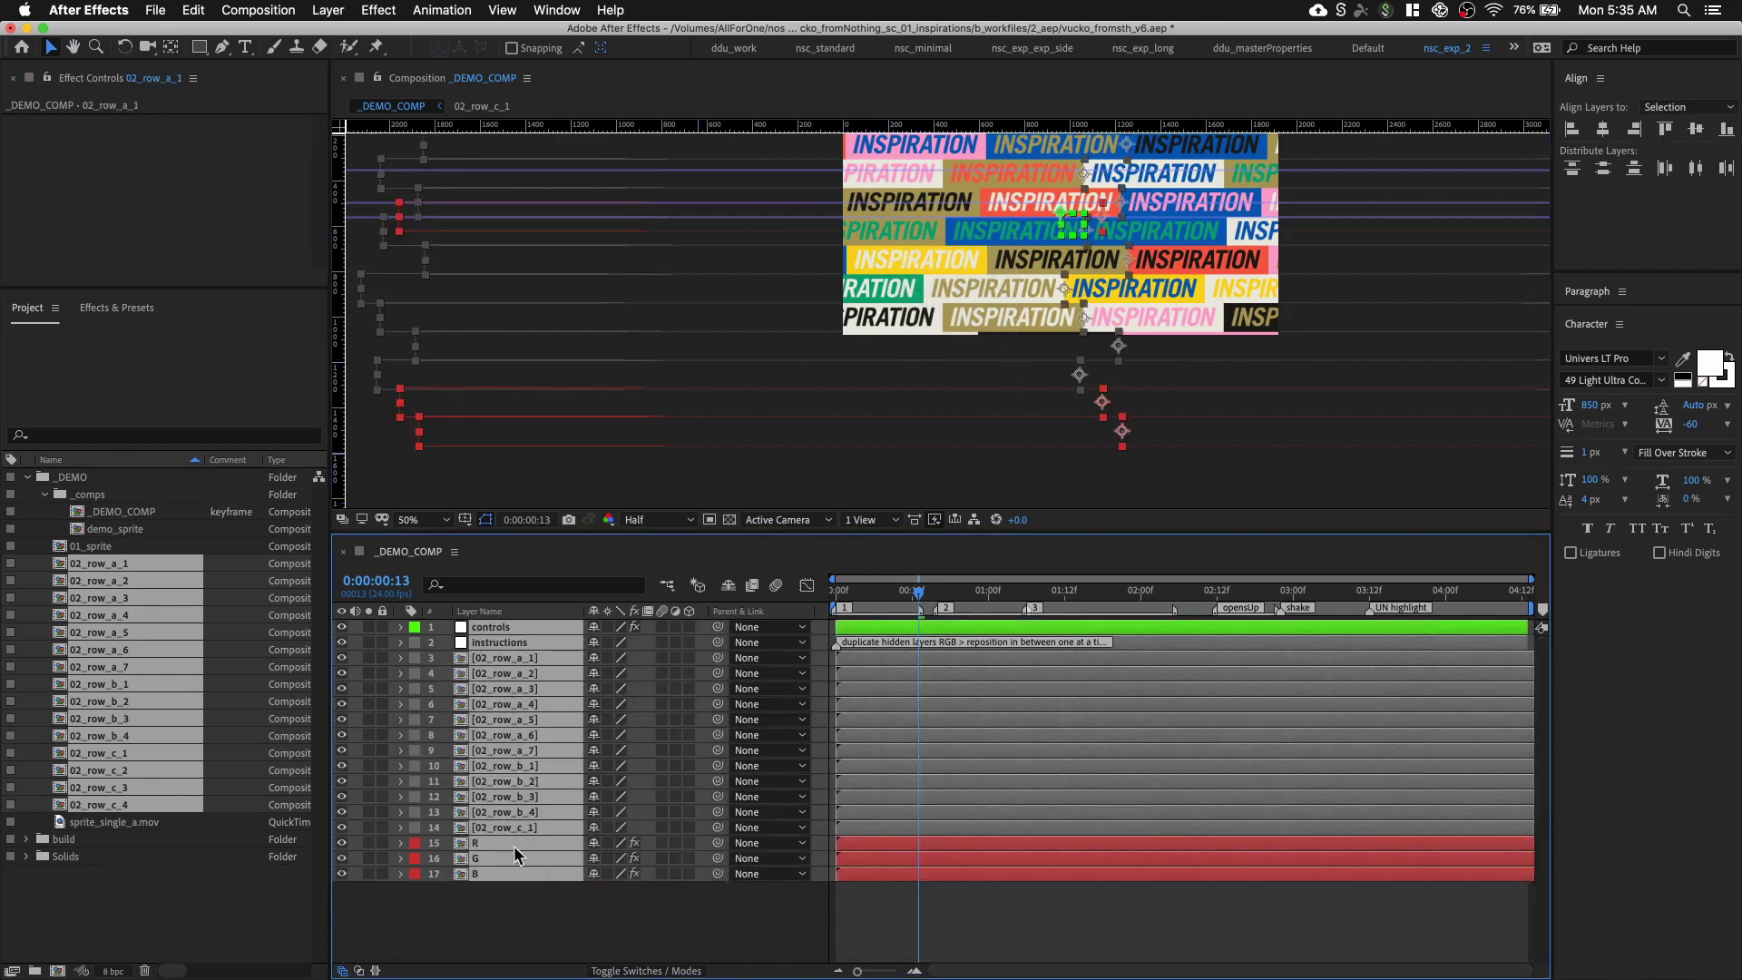
# Select 02_row_a_7 through 02_row_c_1 with G and B, and shift them down about 65 px to uncover the lower half of R
pyautogui.click(526, 907)
pyautogui.moveTo(991, 485); pyautogui.dragTo(830, 364)
pyautogui.press('.')
pyautogui.press('.')
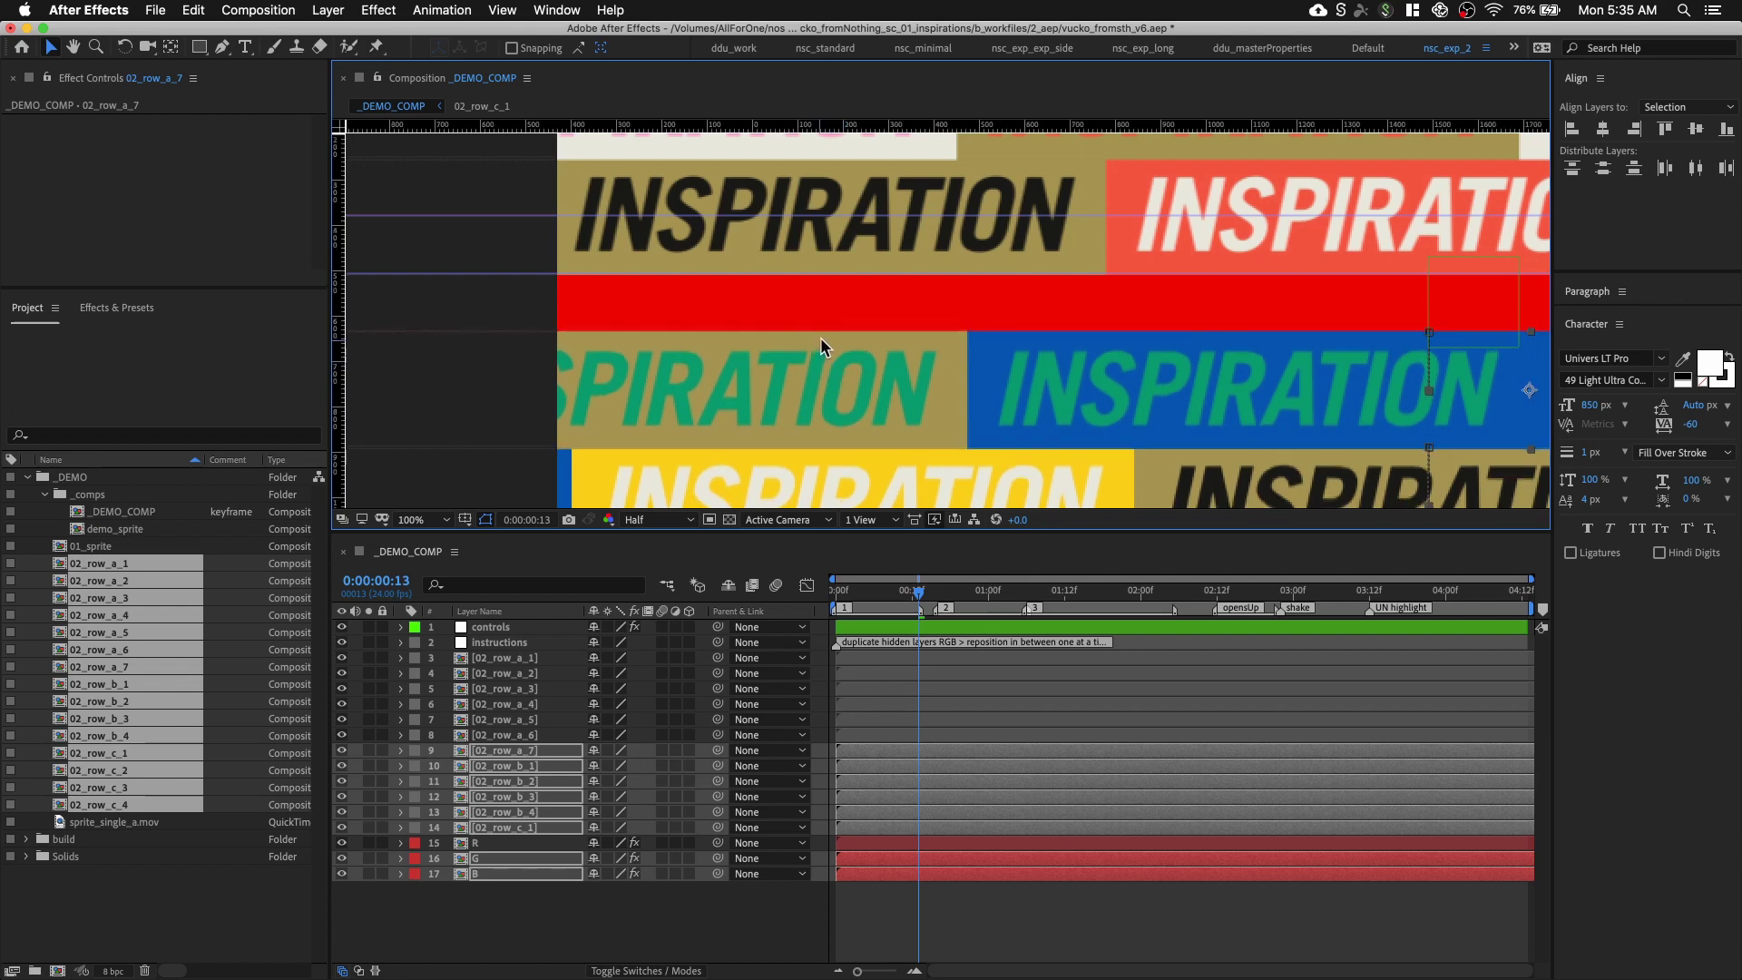
# Select 02_row_a_1 through 02_row_a_6 and move them up about 66 px to the guide, uncovering the upper half of the red row
pyautogui.press(',')
pyautogui.press(',')
pyautogui.press('space')
pyautogui.moveTo(943, 308); pyautogui.dragTo(869, 374)
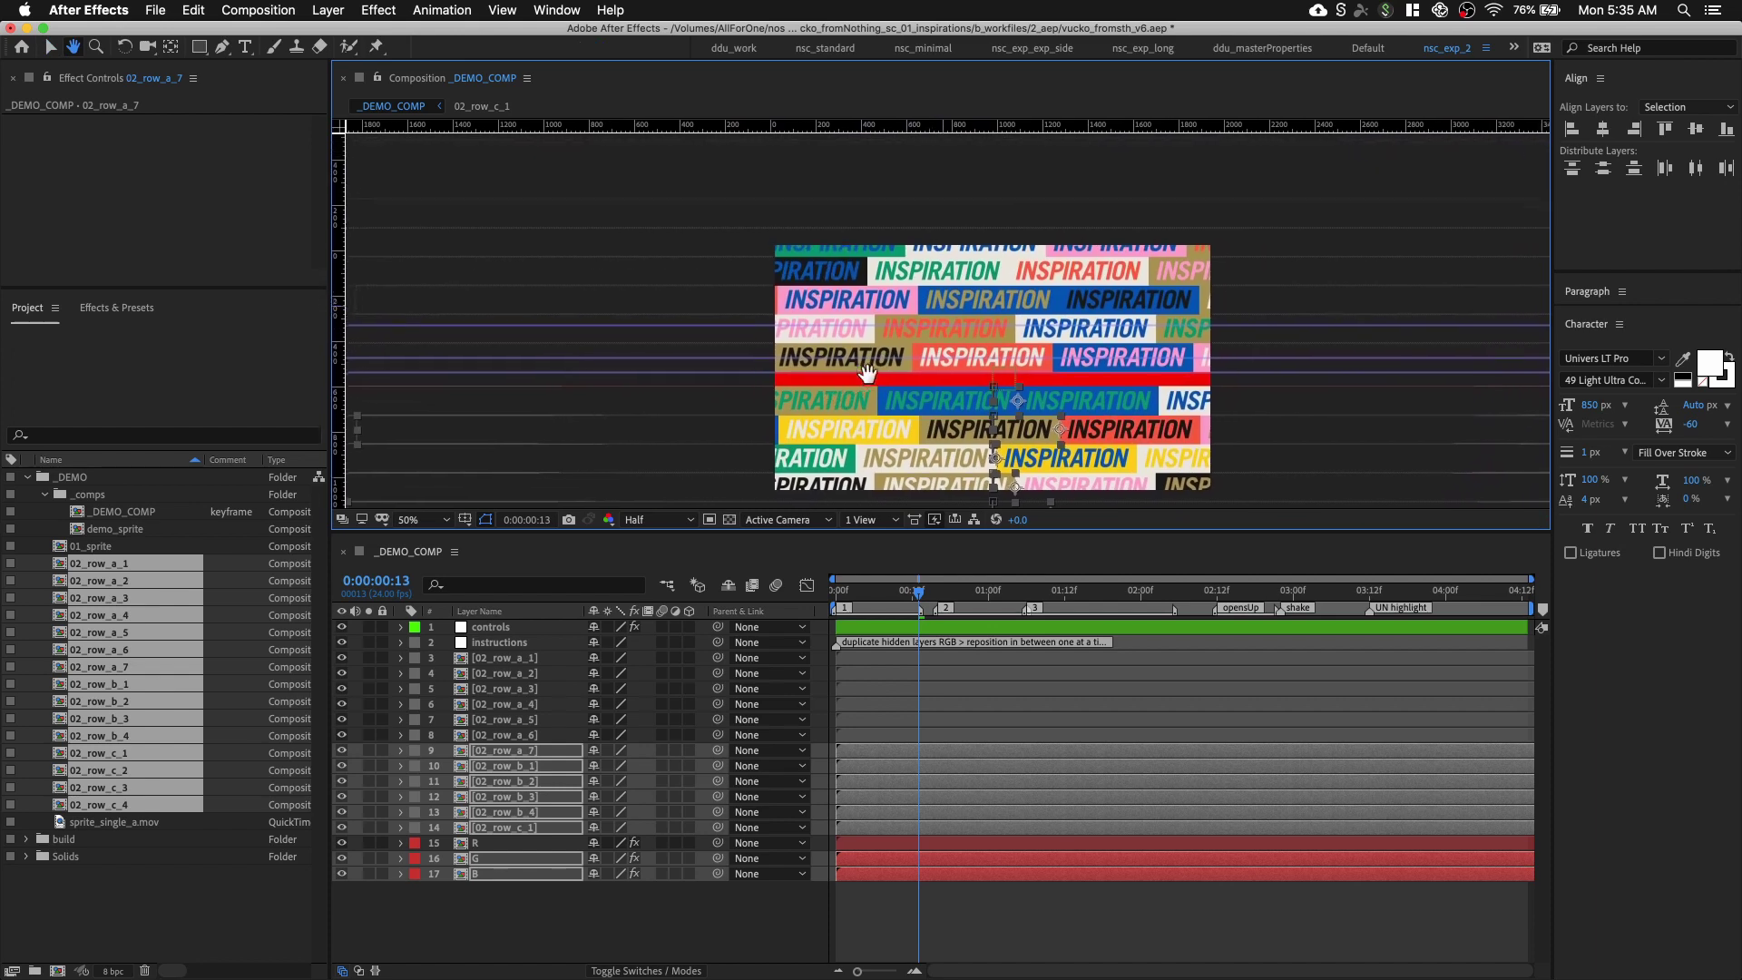
pyautogui.moveTo(925, 163); pyautogui.dragTo(832, 362)
pyautogui.press('.')
pyautogui.press('.')
pyautogui.press('.')
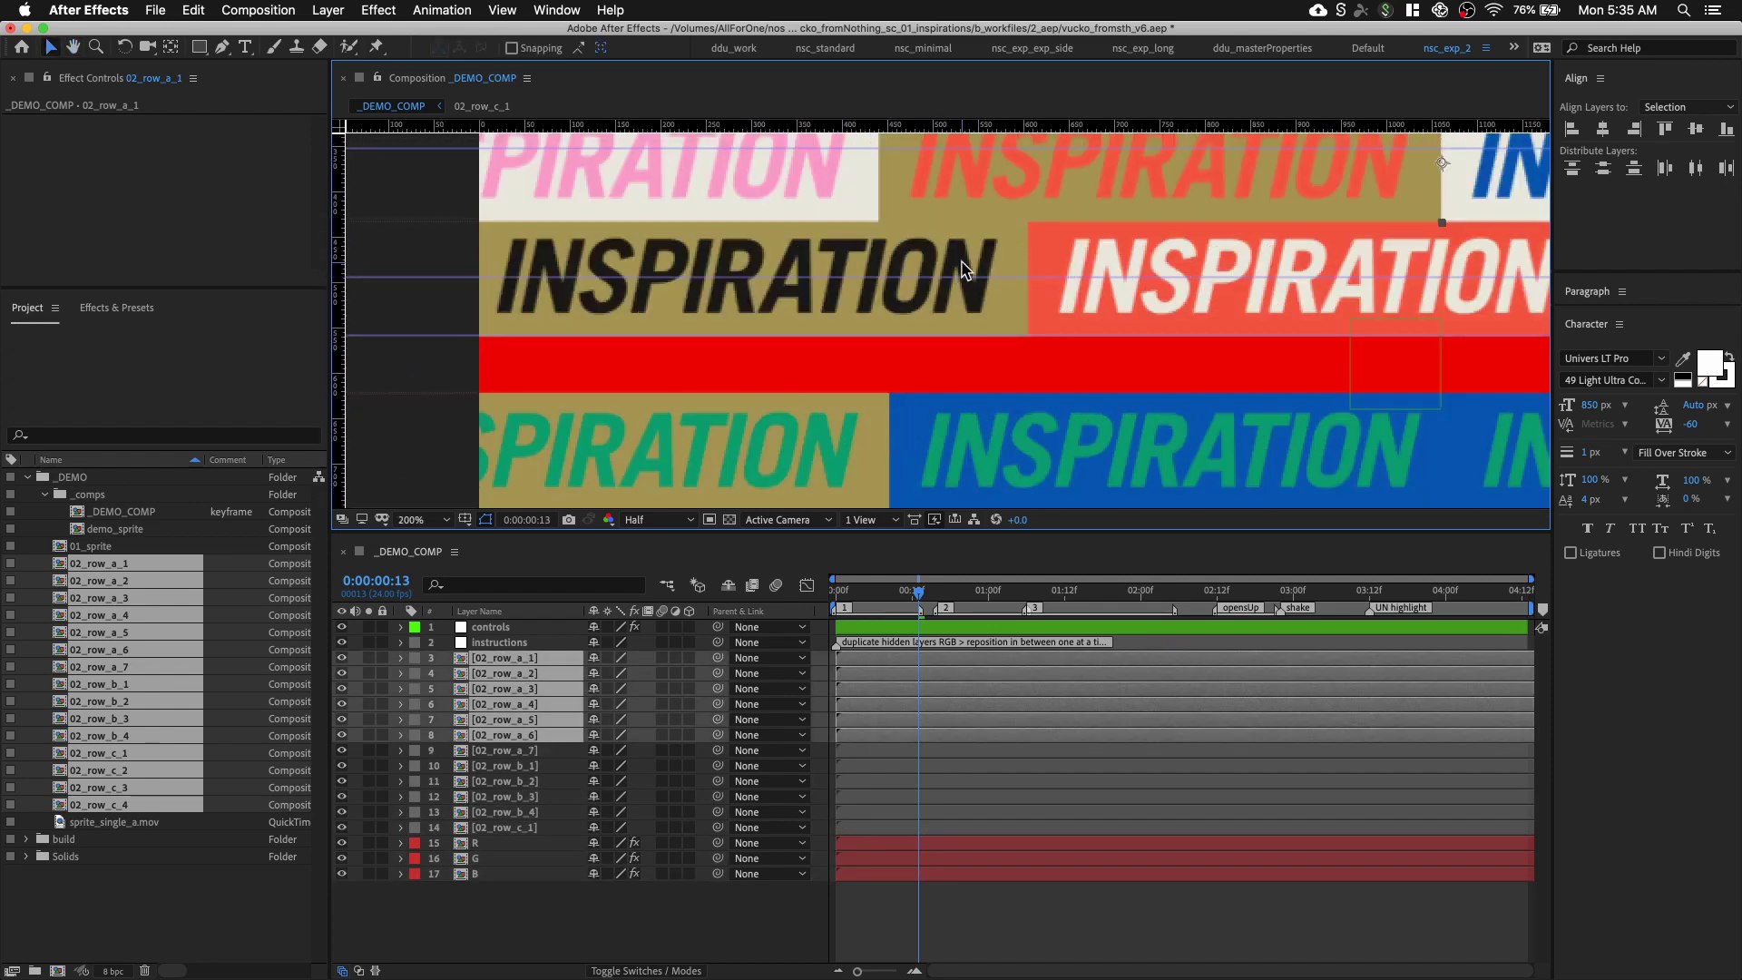
pyautogui.hotkey('shift', 'Up')
pyautogui.hotkey('shift', 'Up')
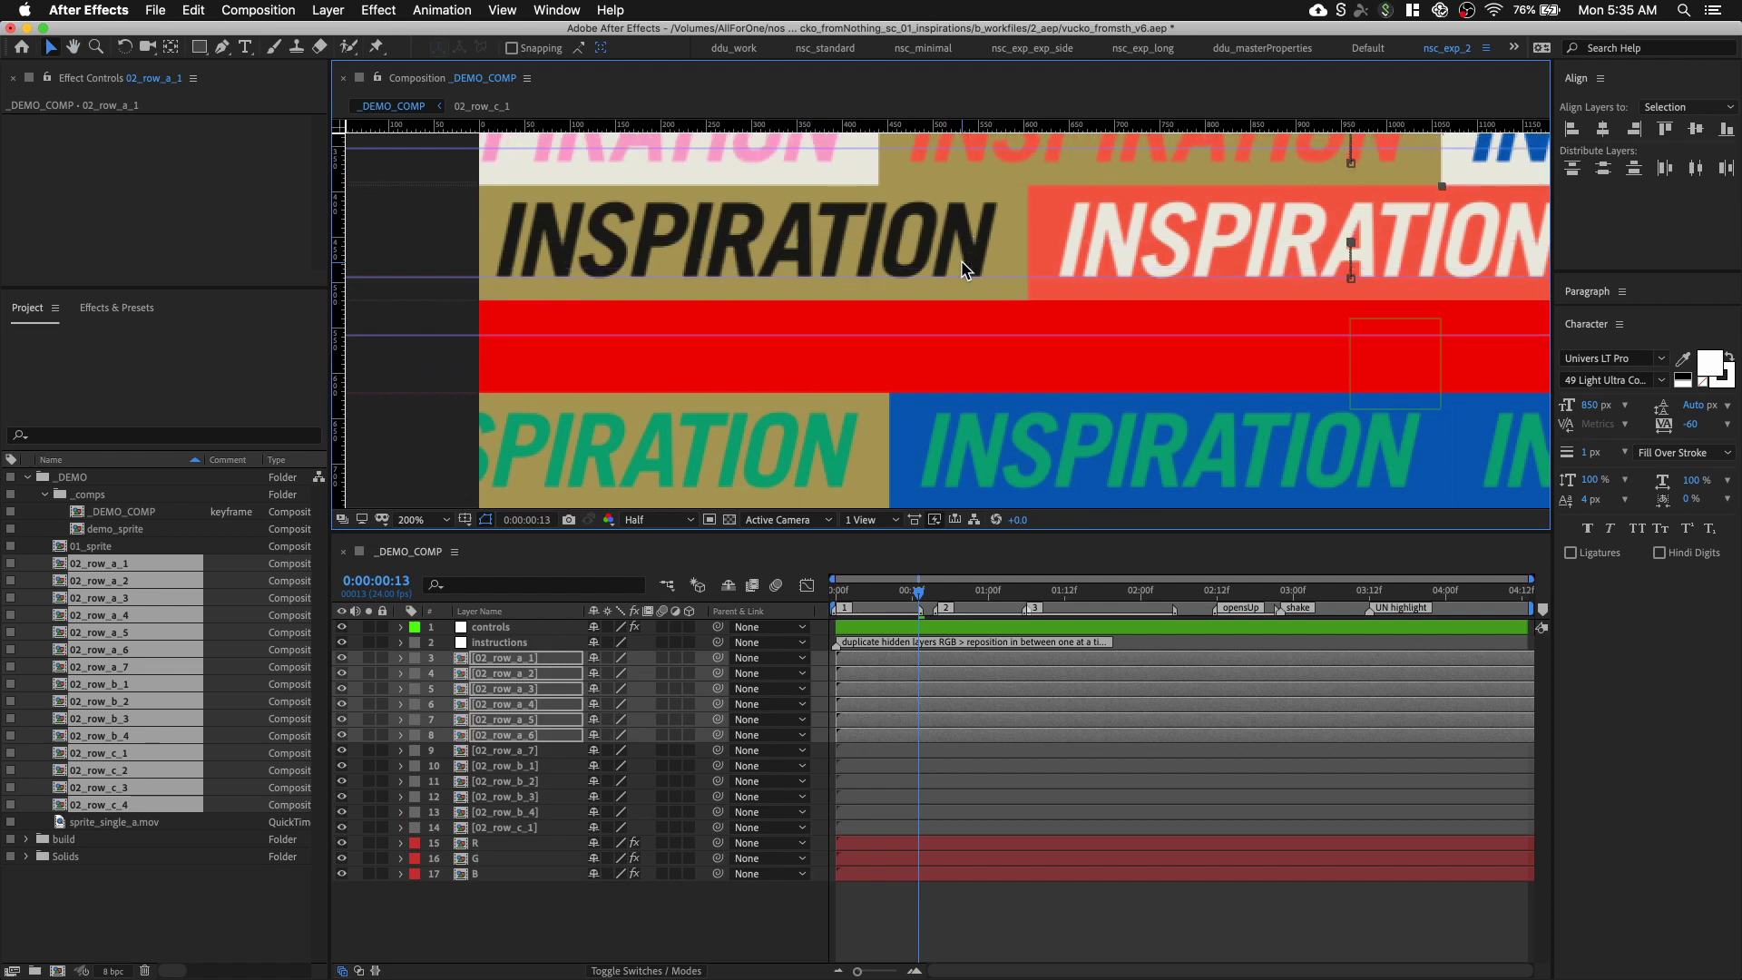
pyautogui.hotkey('shift', 'Up')
pyautogui.press('Down')
pyautogui.press('Down')
pyautogui.press('Up')
pyautogui.press('Down')
pyautogui.press('Down')
pyautogui.press('Down')
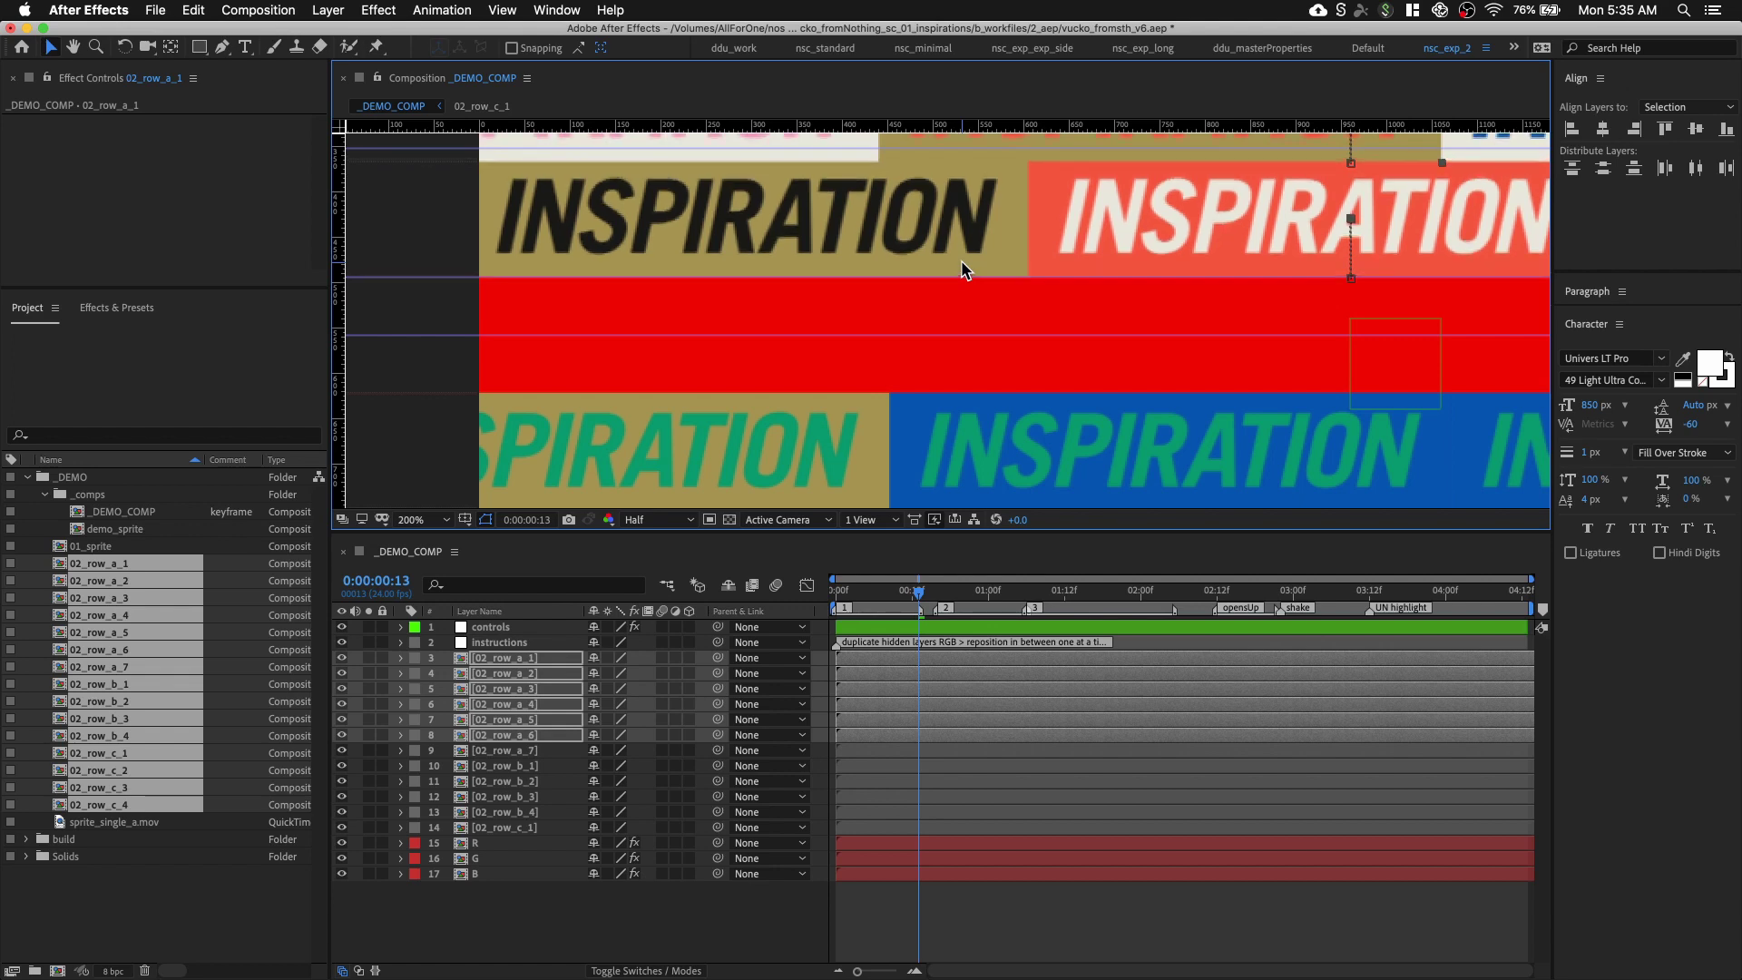
# Play back the composition to check the red row opening between the sprite rows
pyautogui.scroll(-6, 961, 259)
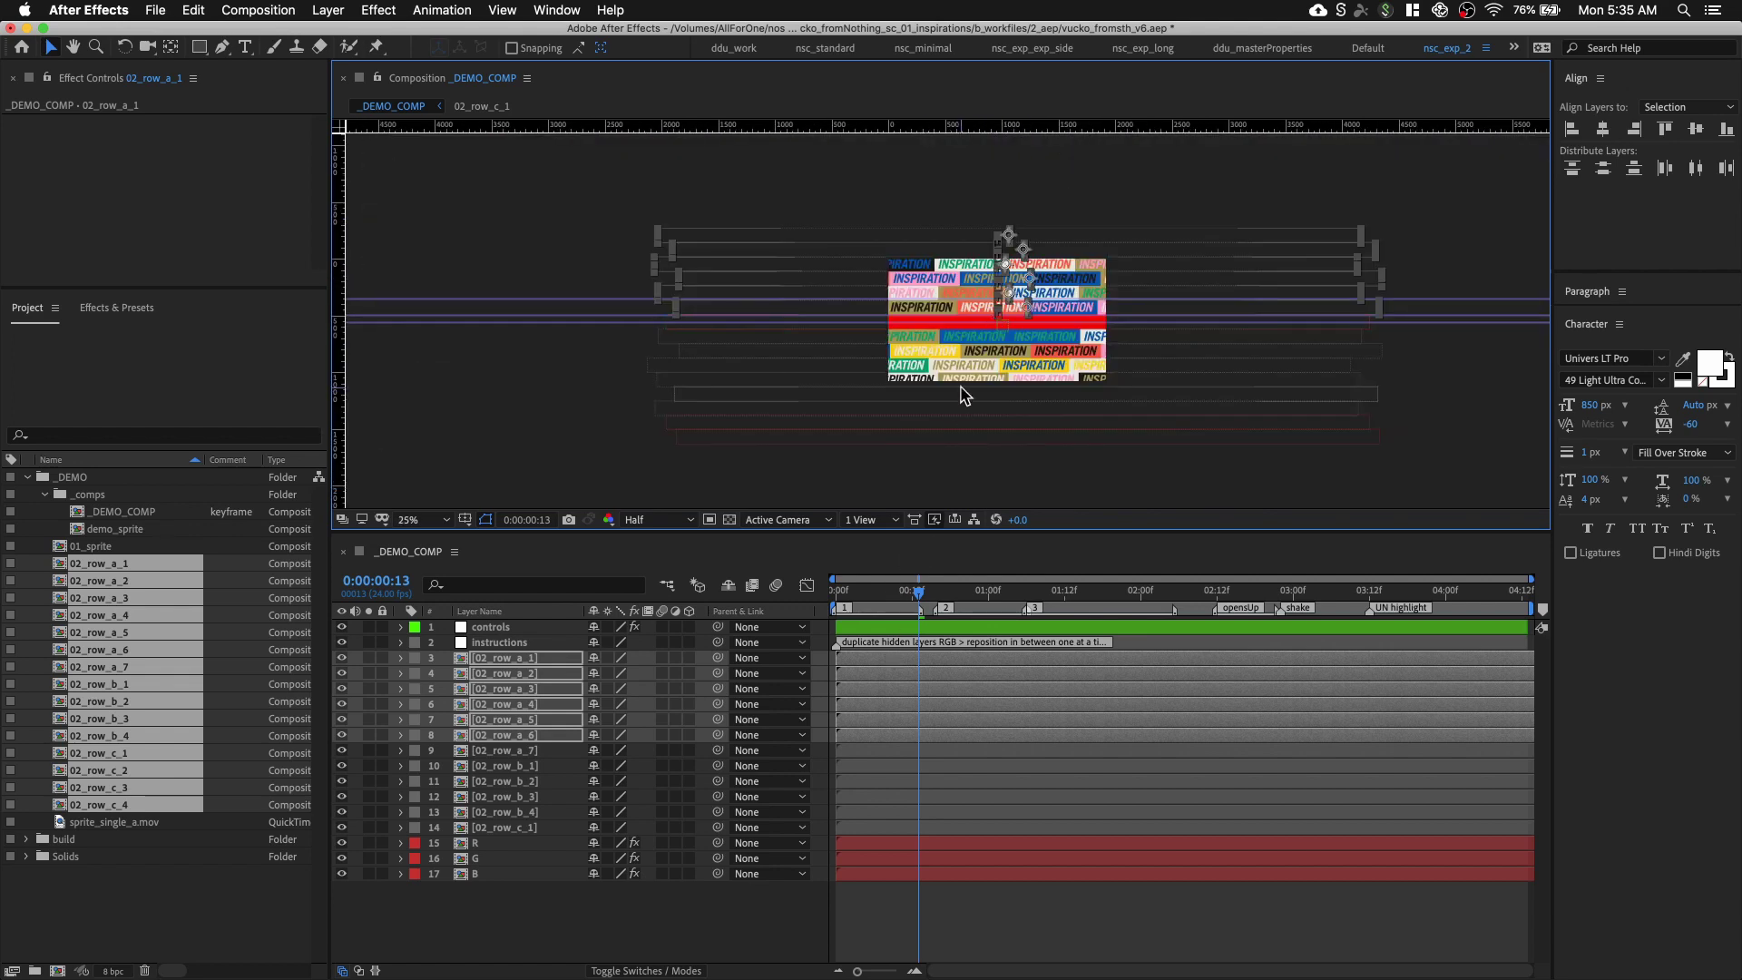
pyautogui.press('.')
pyautogui.press('space')
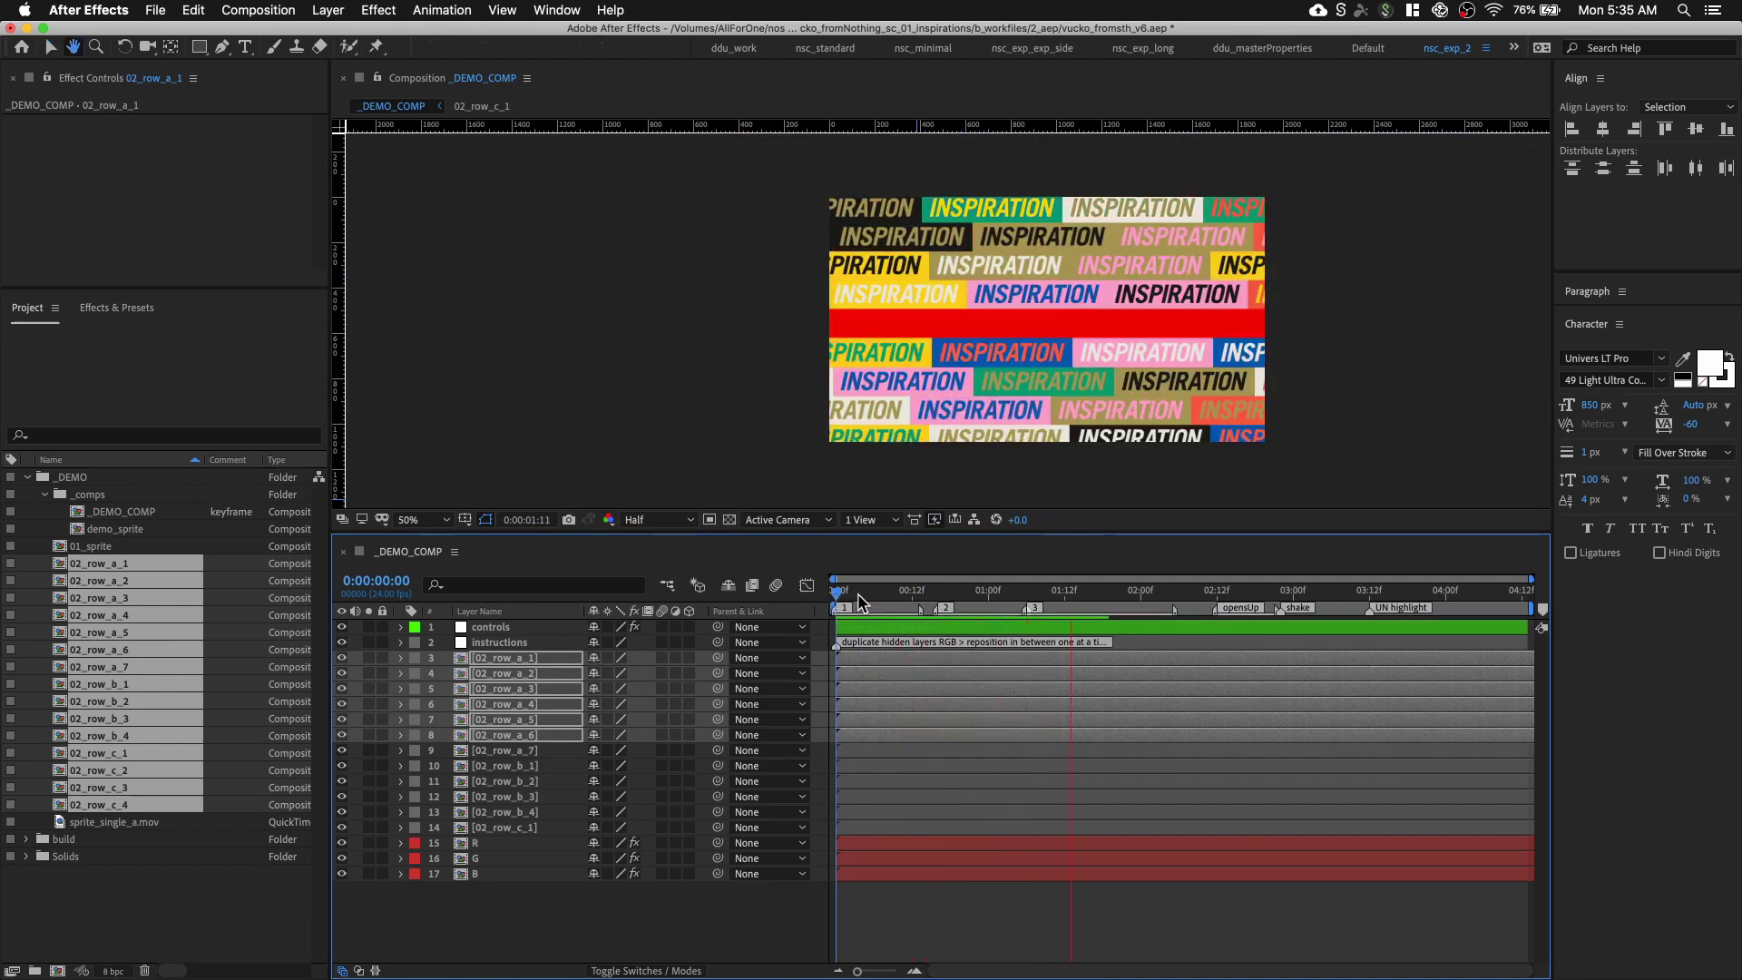
pyautogui.press('space')
pyautogui.press('space')
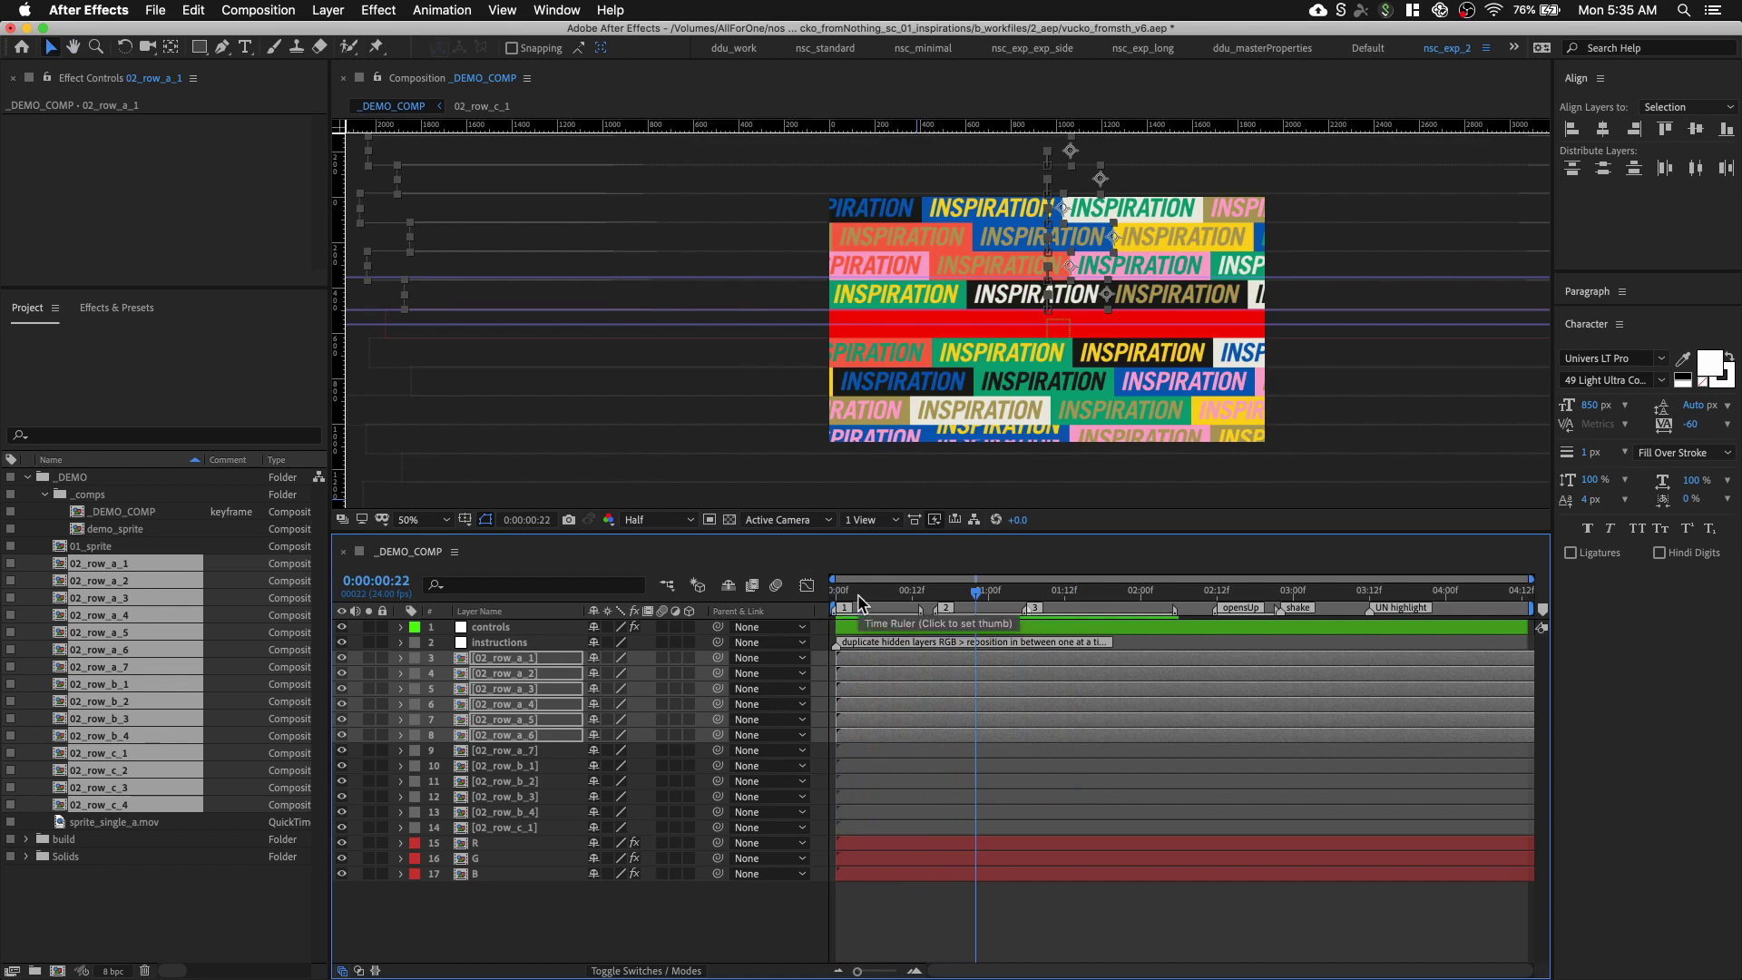
pyautogui.press('.')
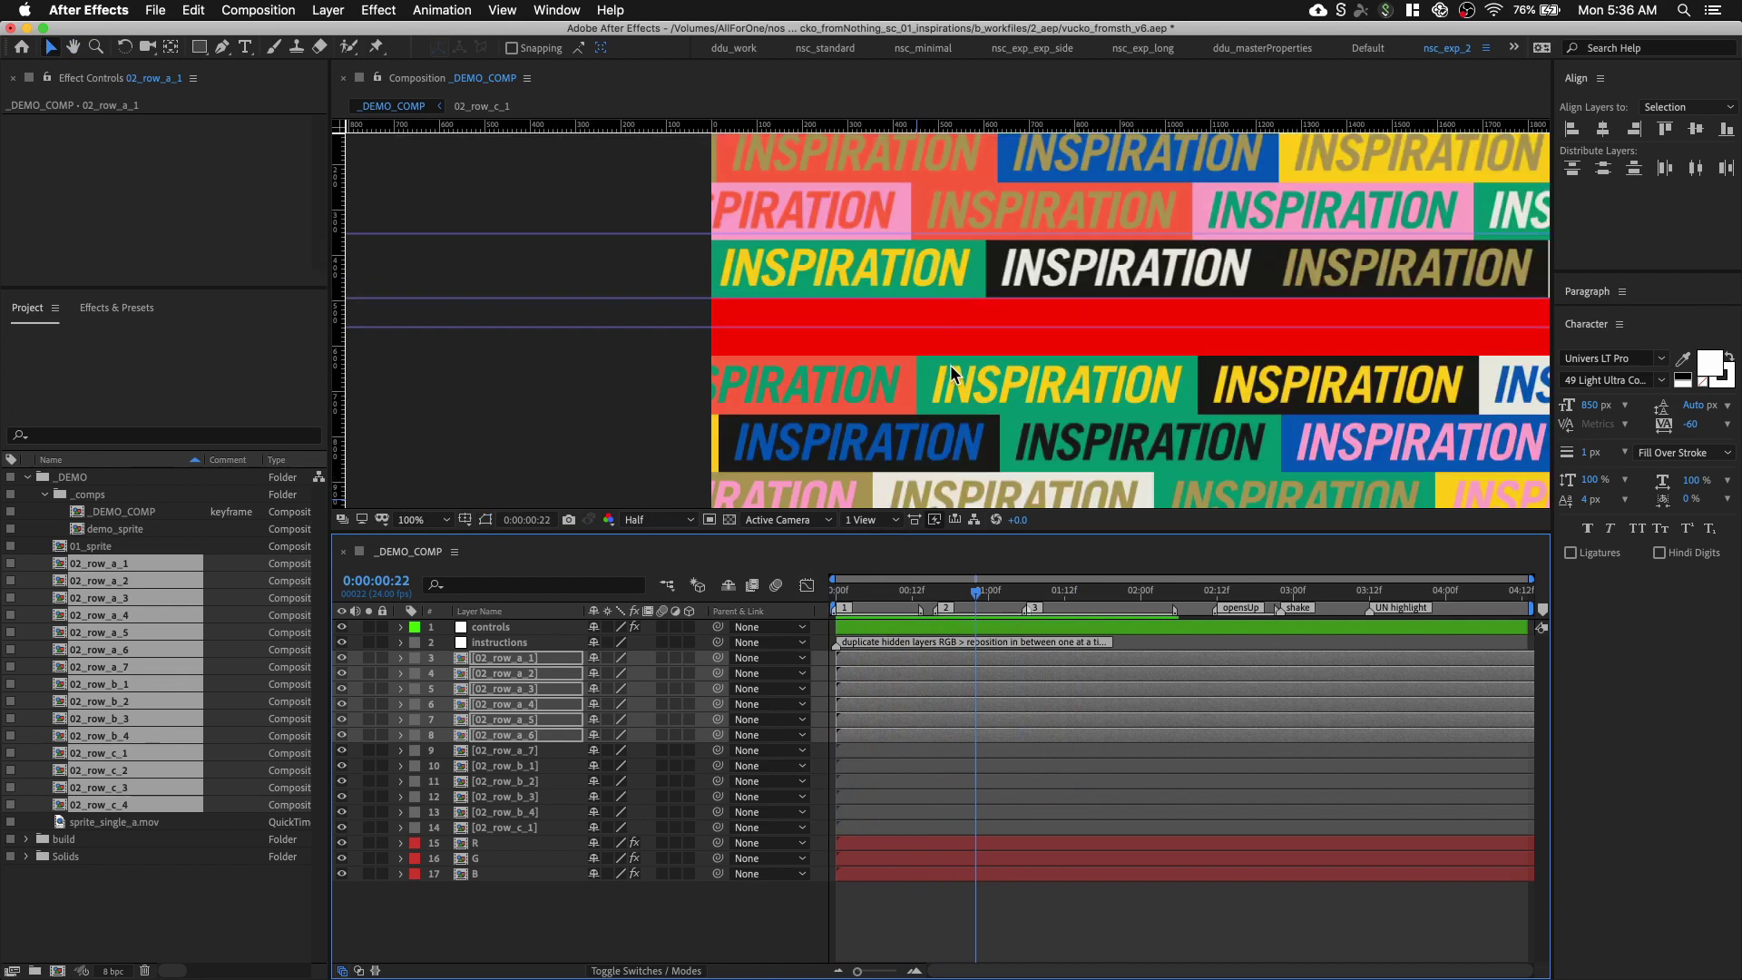
pyautogui.scroll(-2, 951, 363)
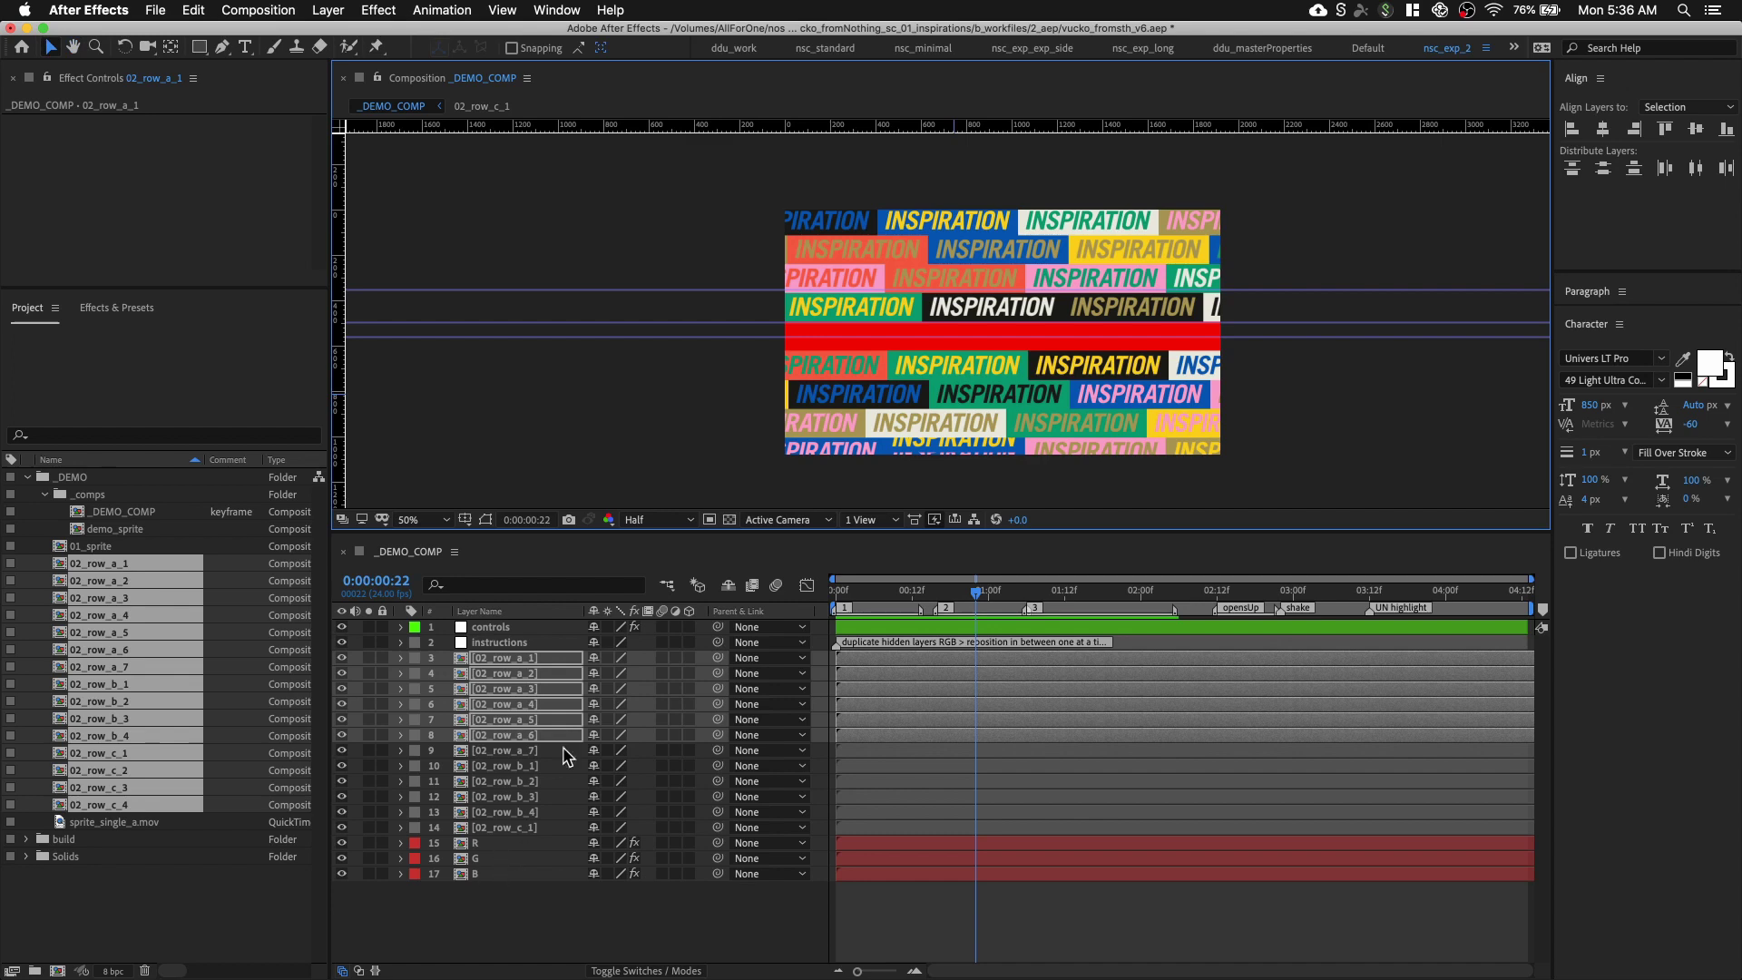
# Add Y Position keyframes to the sprite row layers at 0:00:00:16 and move the R layer's keyframe to the same frame
pyautogui.scroll(1, 819, 401)
pyautogui.press('`')
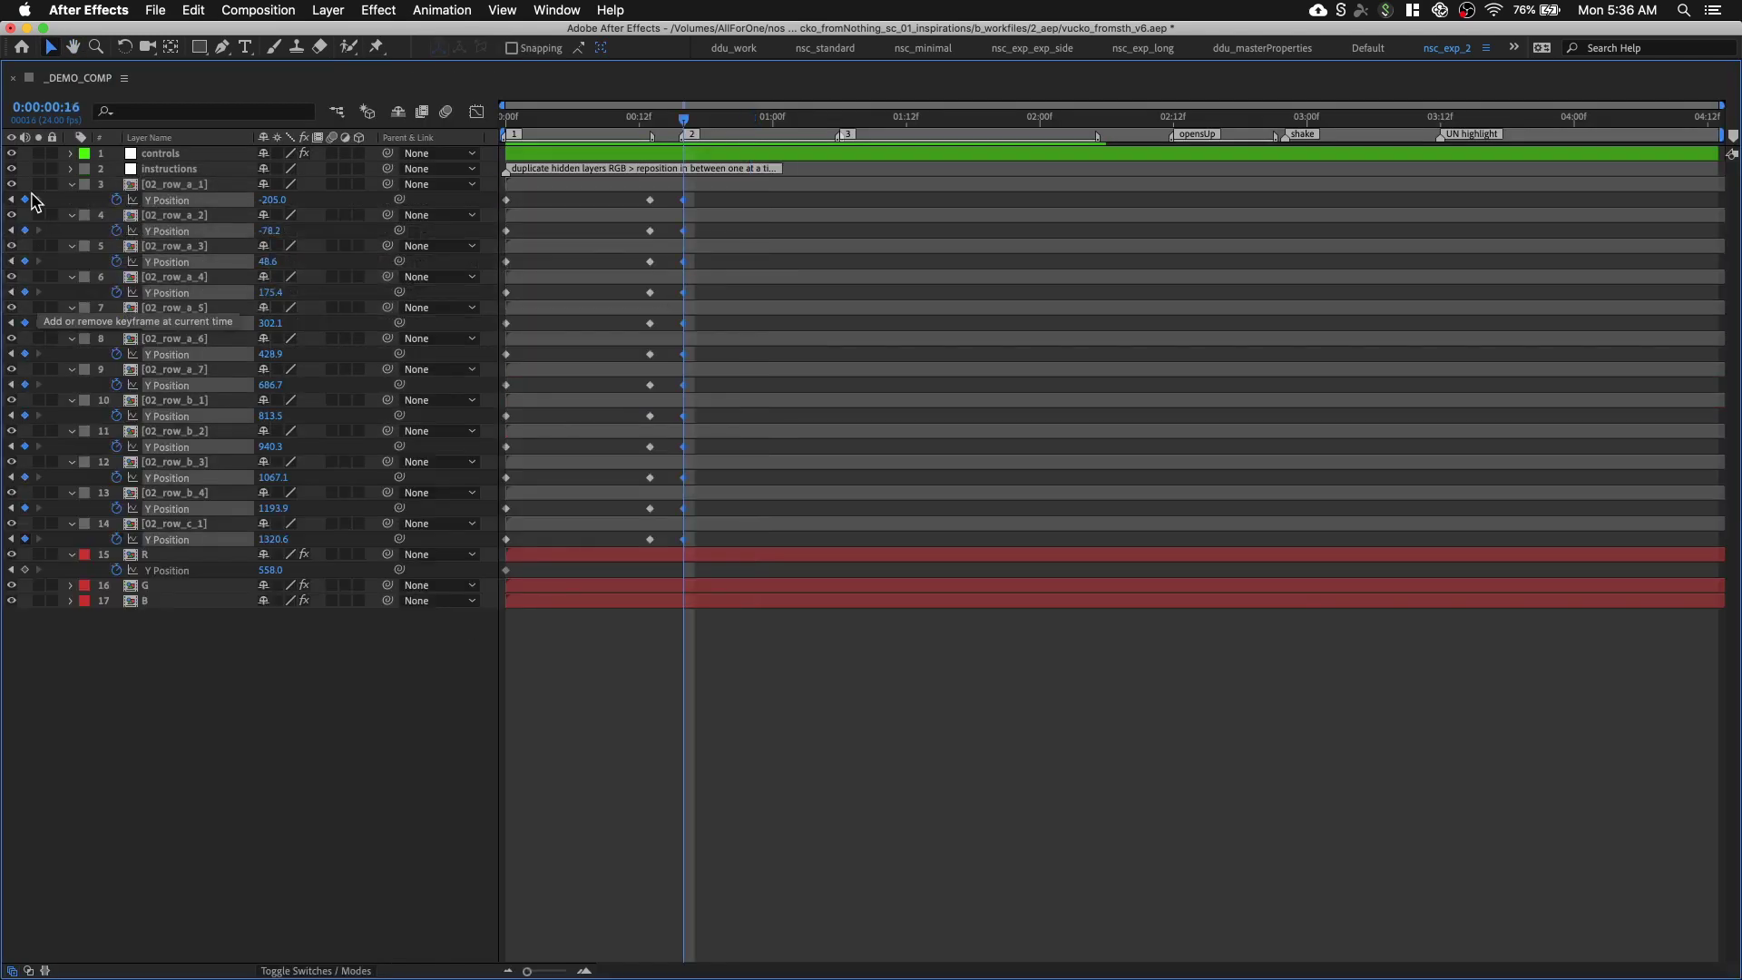
pyautogui.moveTo(506, 570); pyautogui.dragTo(683, 570)
# Go to 0:00:01:03 and place the G layer behind the seam between 02_row_a_4 and 02_row_a_5
pyautogui.moveTo(696, 119); pyautogui.dragTo(806, 127)
pyautogui.press('`')
pyautogui.scroll(-1, 872, 287)
pyautogui.scroll(1, 989, 223)
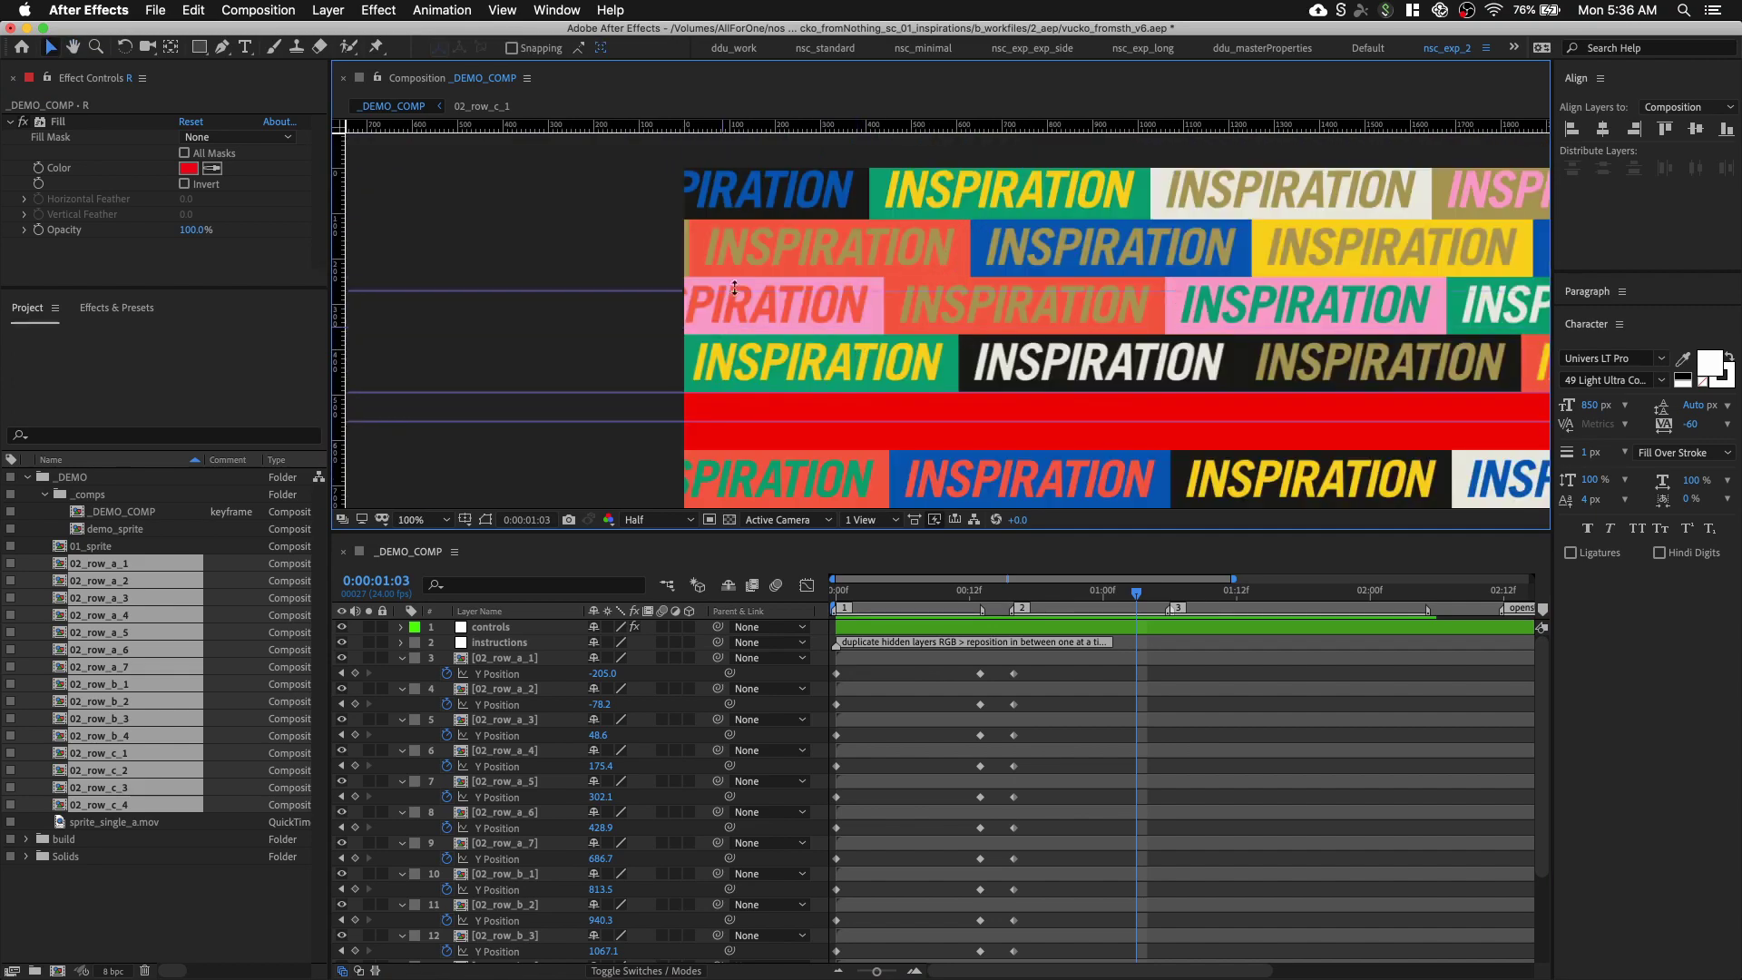
pyautogui.scroll(-1, 857, 272)
pyautogui.scroll(-3, 512, 946)
pyautogui.click(506, 940)
pyautogui.scroll(1, 894, 350)
pyautogui.scroll(1, 1057, 330)
pyautogui.scroll(1, 1059, 295)
pyautogui.scroll(-4, 1059, 295)
pyautogui.moveTo(960, 471); pyautogui.dragTo(889, 294)
pyautogui.scroll(2, 895, 273)
# Open a gap for G by moving 02_row_a_1 through 02_row_a_4 up about 60 px and the rows below, including R, down about 62 px
pyautogui.moveTo(825, 354); pyautogui.dragTo(826, 400)
pyautogui.press('super+z')
pyautogui.keyDown('shift'); pyautogui.click(806, 315); pyautogui.keyUp('shift')
pyautogui.moveTo(807, 316); pyautogui.dragTo(806, 344)
pyautogui.scroll(-1, 946, 319)
pyautogui.moveTo(1011, 234); pyautogui.dragTo(992, 309)
pyautogui.moveTo(989, 243); pyautogui.dragTo(1012, 351)
pyautogui.moveTo(1019, 369); pyautogui.dragTo(1026, 239)
# Retime the second opening's Y Position keyframes on the row and R layers to start at 0:00:01:01 and end at 0:00:01:05
pyautogui.moveTo(1139, 594); pyautogui.dragTo(1189, 601)
pyautogui.press('`')
pyautogui.keyDown('shift'); pyautogui.click(187, 569); pyautogui.keyUp('shift')
pyautogui.moveTo(839, 200); pyautogui.dragTo(828, 201)
pyautogui.moveTo(806, 386); pyautogui.dragTo(784, 386)
# Add a Y Position keyframe to the G layer and move it to 0:00:01:05
pyautogui.click(1050, 118)
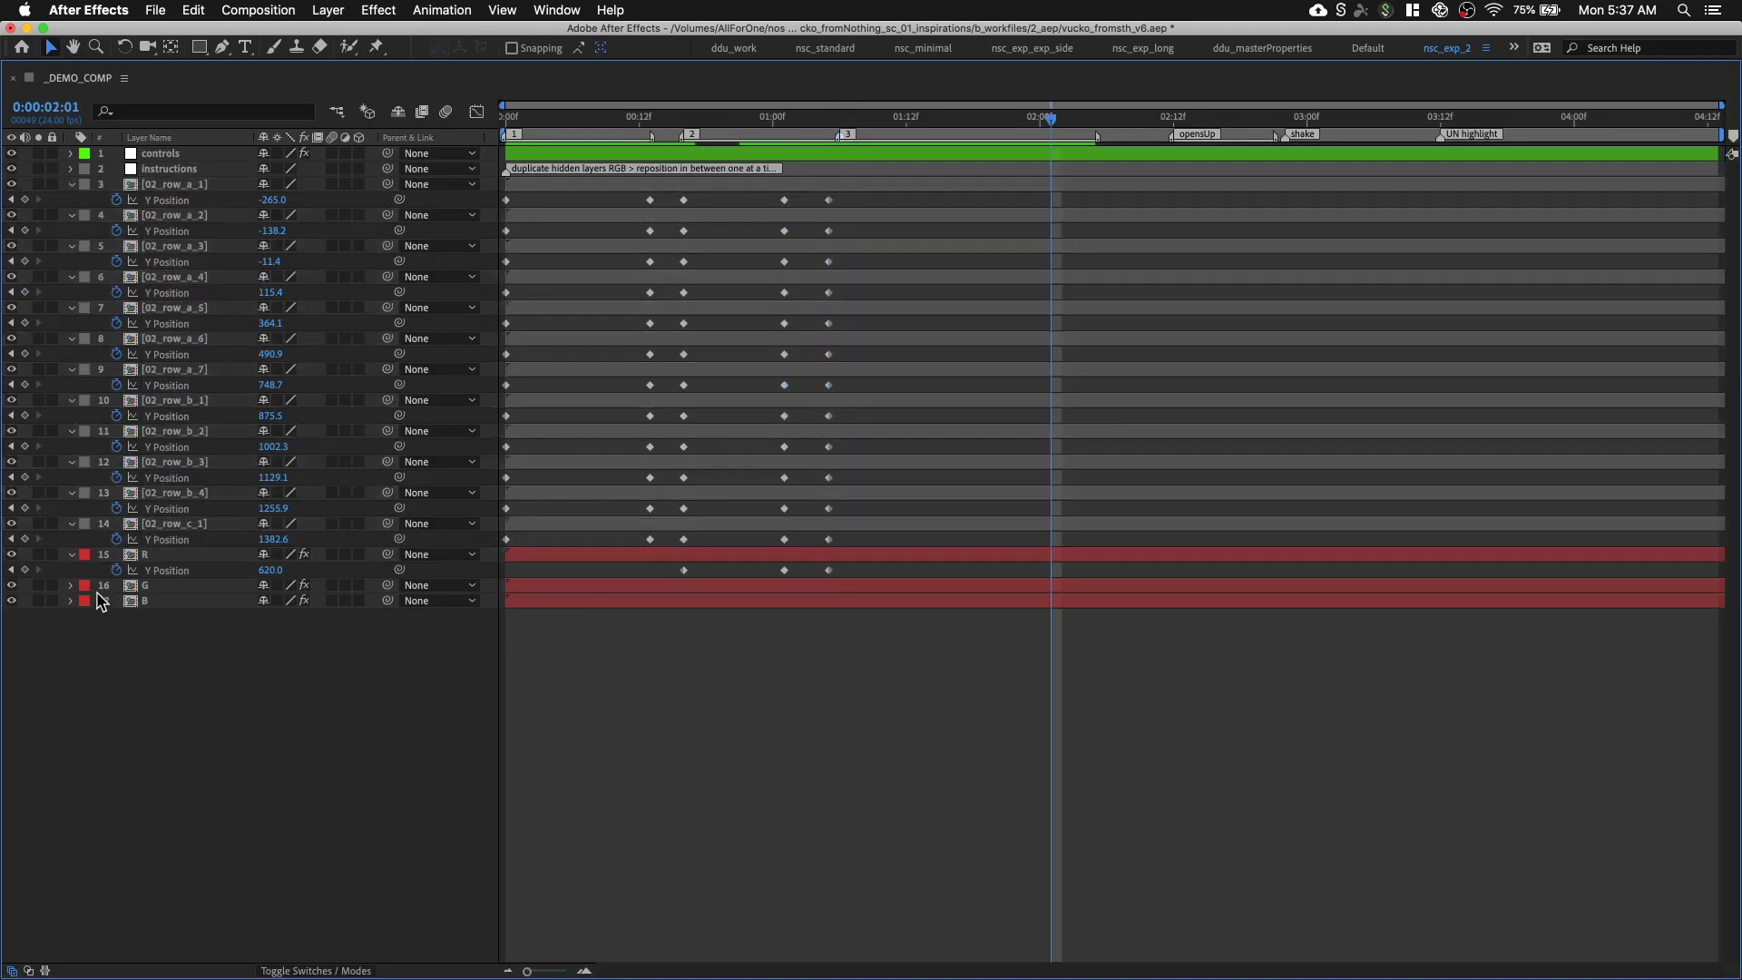
pyautogui.click(147, 585)
pyautogui.press('p')
pyautogui.click(116, 617)
pyautogui.moveTo(1050, 617); pyautogui.dragTo(829, 616)
# Go to 0:00:01:17 and place the B layer behind the seam between 02_row_a_7 and 02_row_b_1
pyautogui.moveTo(928, 118); pyautogui.dragTo(961, 136)
pyautogui.press('`')
pyautogui.click(1007, 434)
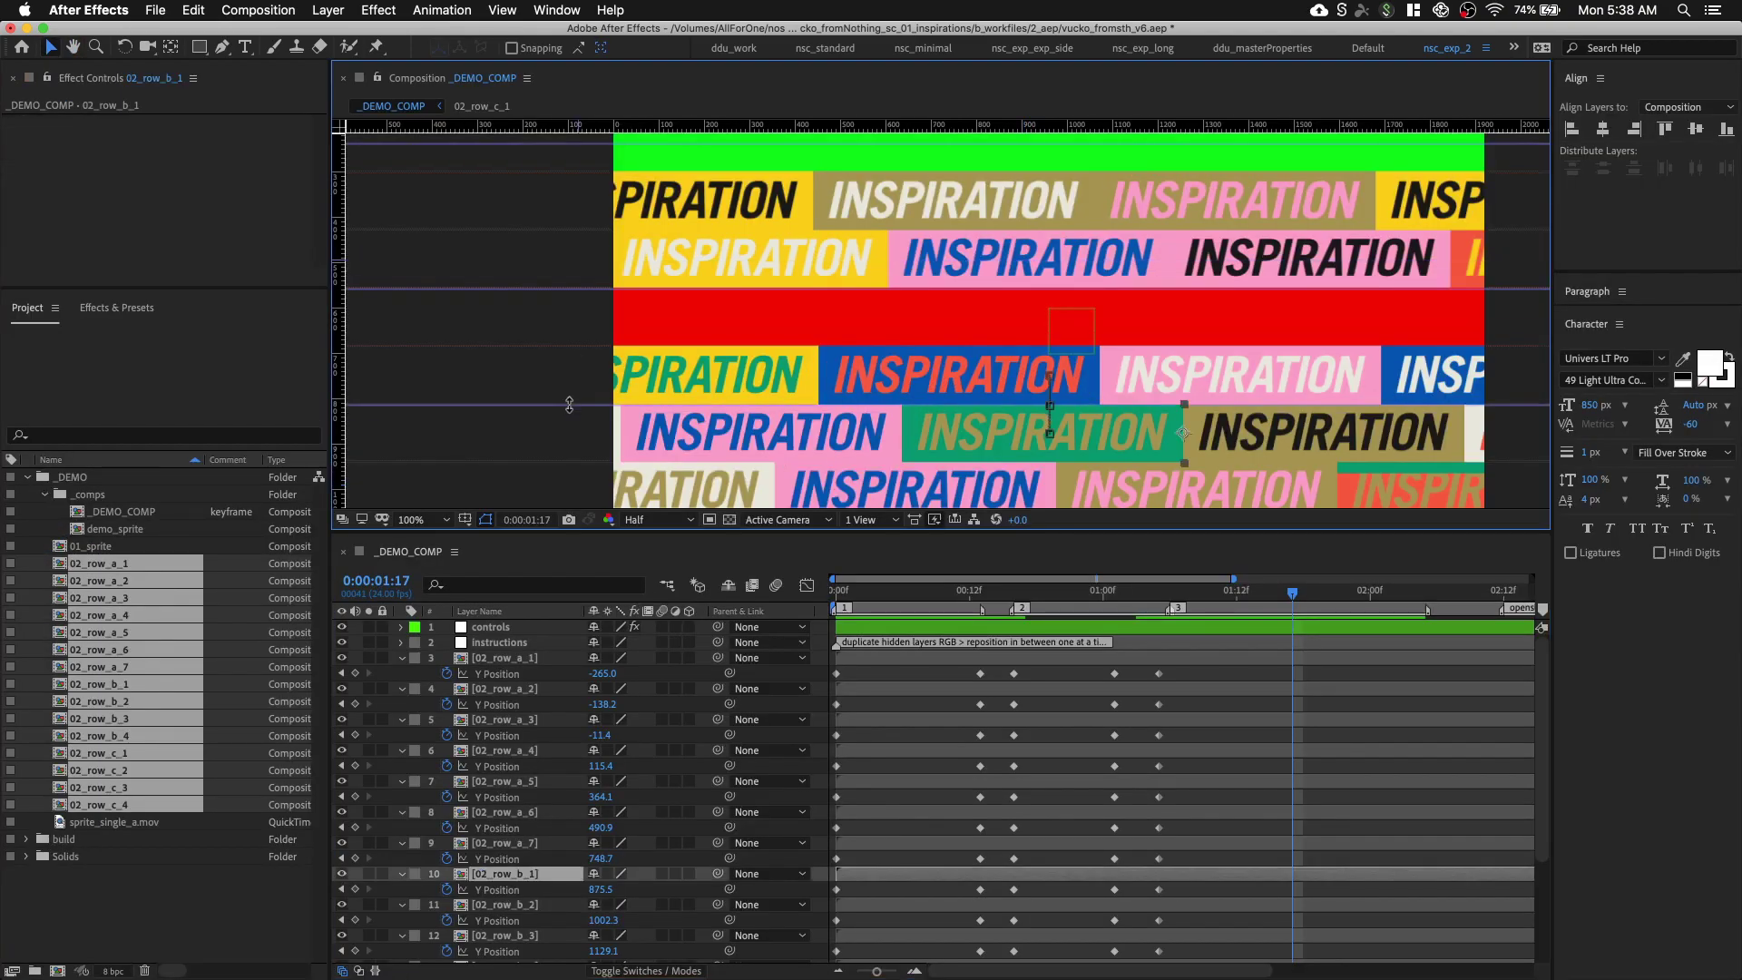
pyautogui.moveTo(1007, 480); pyautogui.dragTo(1027, 77)
pyautogui.scroll(-5, 508, 853)
pyautogui.click(489, 954)
pyautogui.moveTo(971, 173); pyautogui.dragTo(913, 448)
pyautogui.scroll(1, 913, 243)
pyautogui.press('super+r')
pyautogui.moveTo(1009, 263); pyautogui.dragTo(913, 447)
pyautogui.click(414, 954)
# Move 02_row_b_1 through 02_row_c_1 down about 66 px to open the lower side of B's gap
pyautogui.click(488, 844)
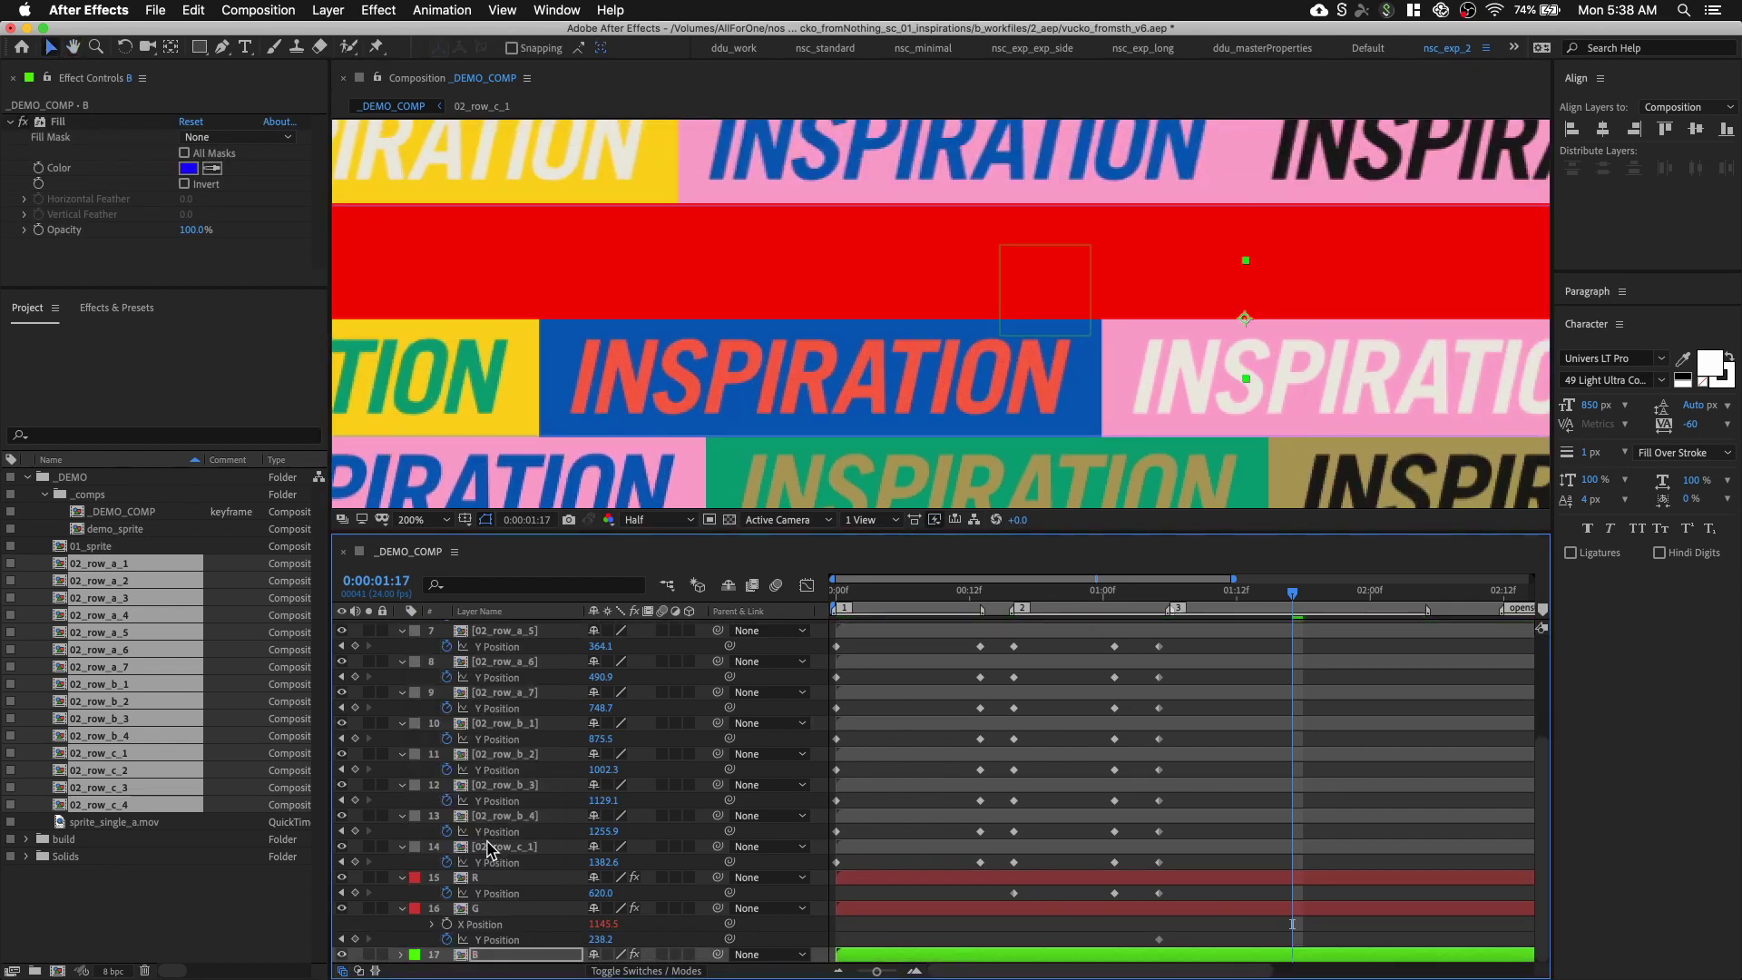
pyautogui.moveTo(818, 376); pyautogui.dragTo(830, 286)
pyautogui.moveTo(844, 176); pyautogui.dragTo(920, 291)
pyautogui.scroll(-2, 847, 295)
pyautogui.click(504, 723)
pyautogui.keyDown('shift'); pyautogui.click(505, 846); pyautogui.keyUp('shift')
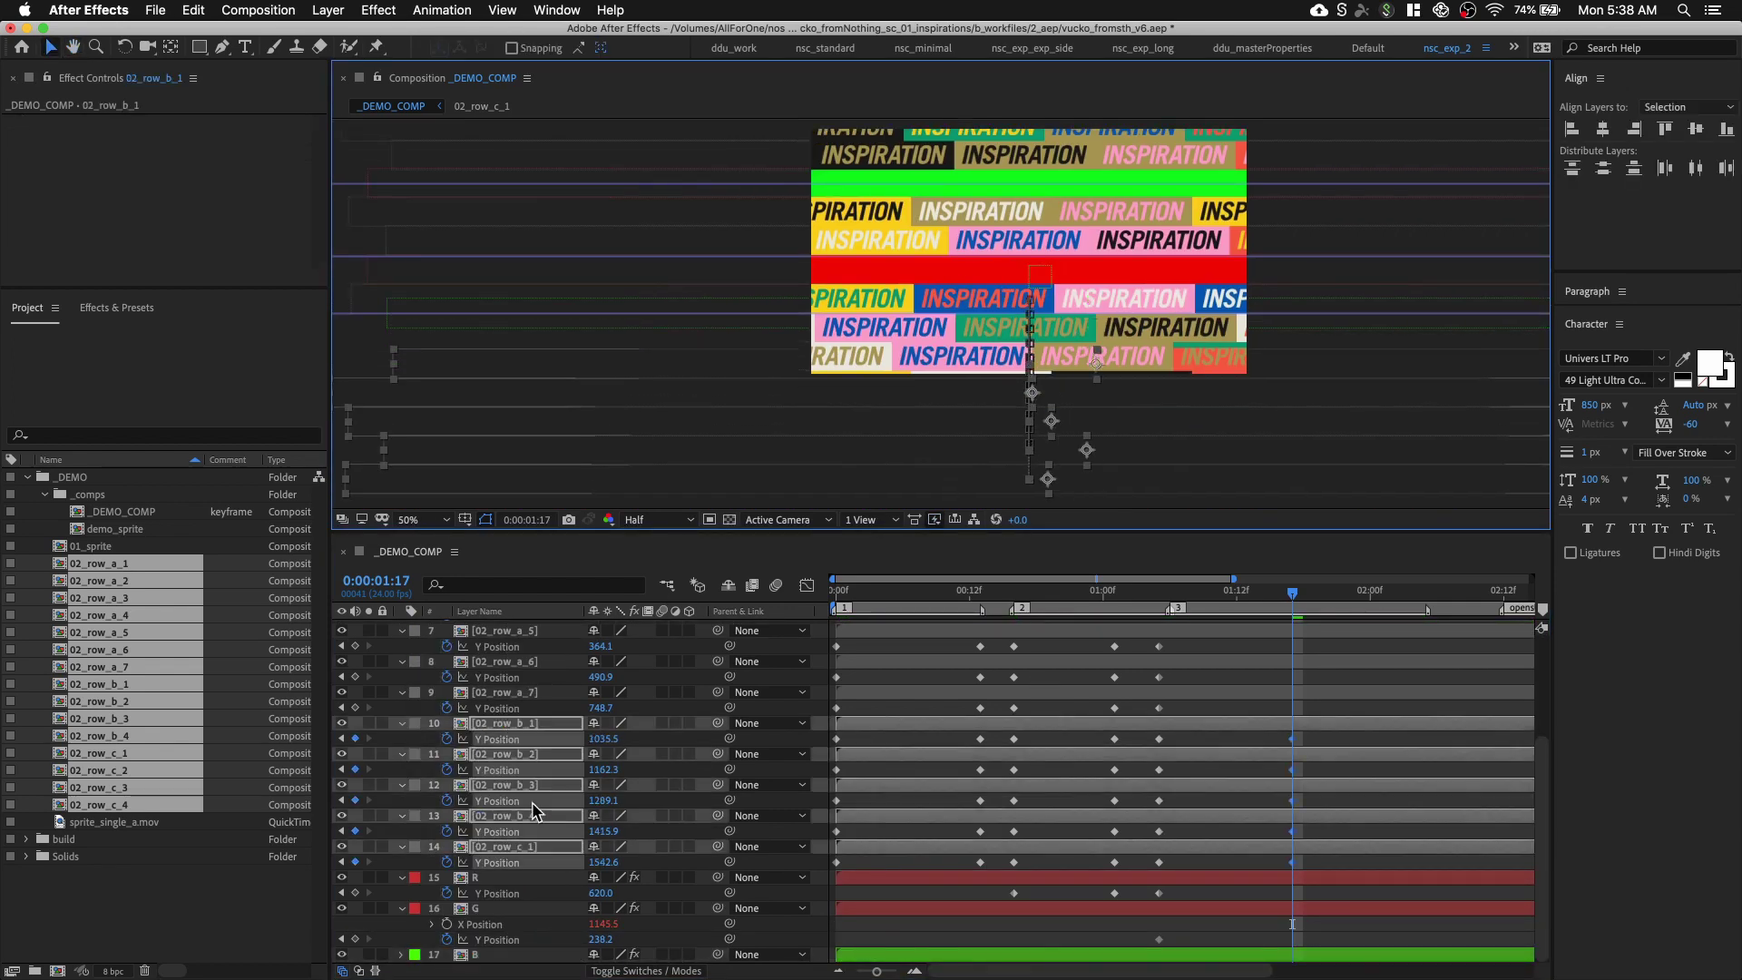
pyautogui.scroll(2, 834, 367)
pyautogui.moveTo(834, 369); pyautogui.dragTo(833, 438)
pyautogui.hotkey('shift', 'Up')
# Move 02_row_a_1 through 02_row_a_7, together with R and G, up about 66 px to uncover the B layer
pyautogui.scroll(-4, 836, 434)
pyautogui.moveTo(844, 167); pyautogui.dragTo(947, 308)
pyautogui.scroll(3, 947, 321)
pyautogui.hotkey('shift', 'Up')
pyautogui.hotkey('shift', 'Up')
pyautogui.hotkey('shift', 'Up')
pyautogui.hotkey('shift', 'Up')
pyautogui.hotkey('shift', 'Up')
pyautogui.hotkey('shift', 'Up')
pyautogui.hotkey('shift', 'Up')
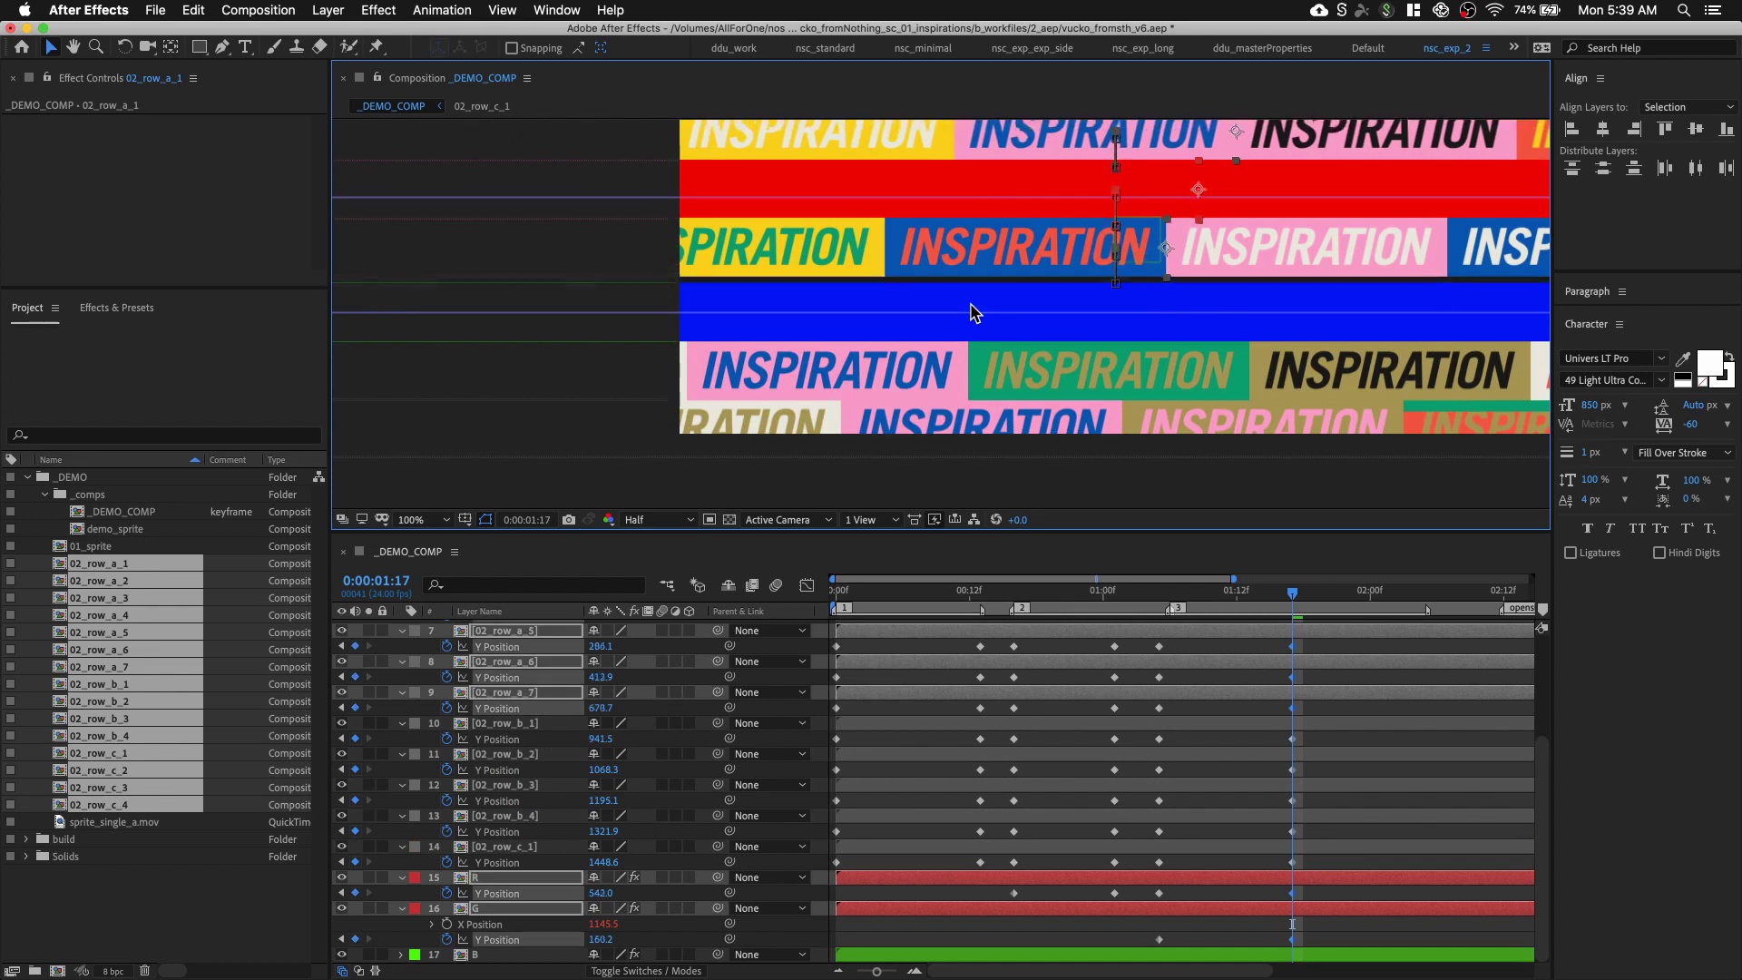
pyautogui.press('Down')
pyautogui.press('Down')
pyautogui.press('Down')
pyautogui.press('Down')
# Go to 0:00:02:05 and add a Y Position keyframe to the B layer
pyautogui.scroll(-3, 972, 307)
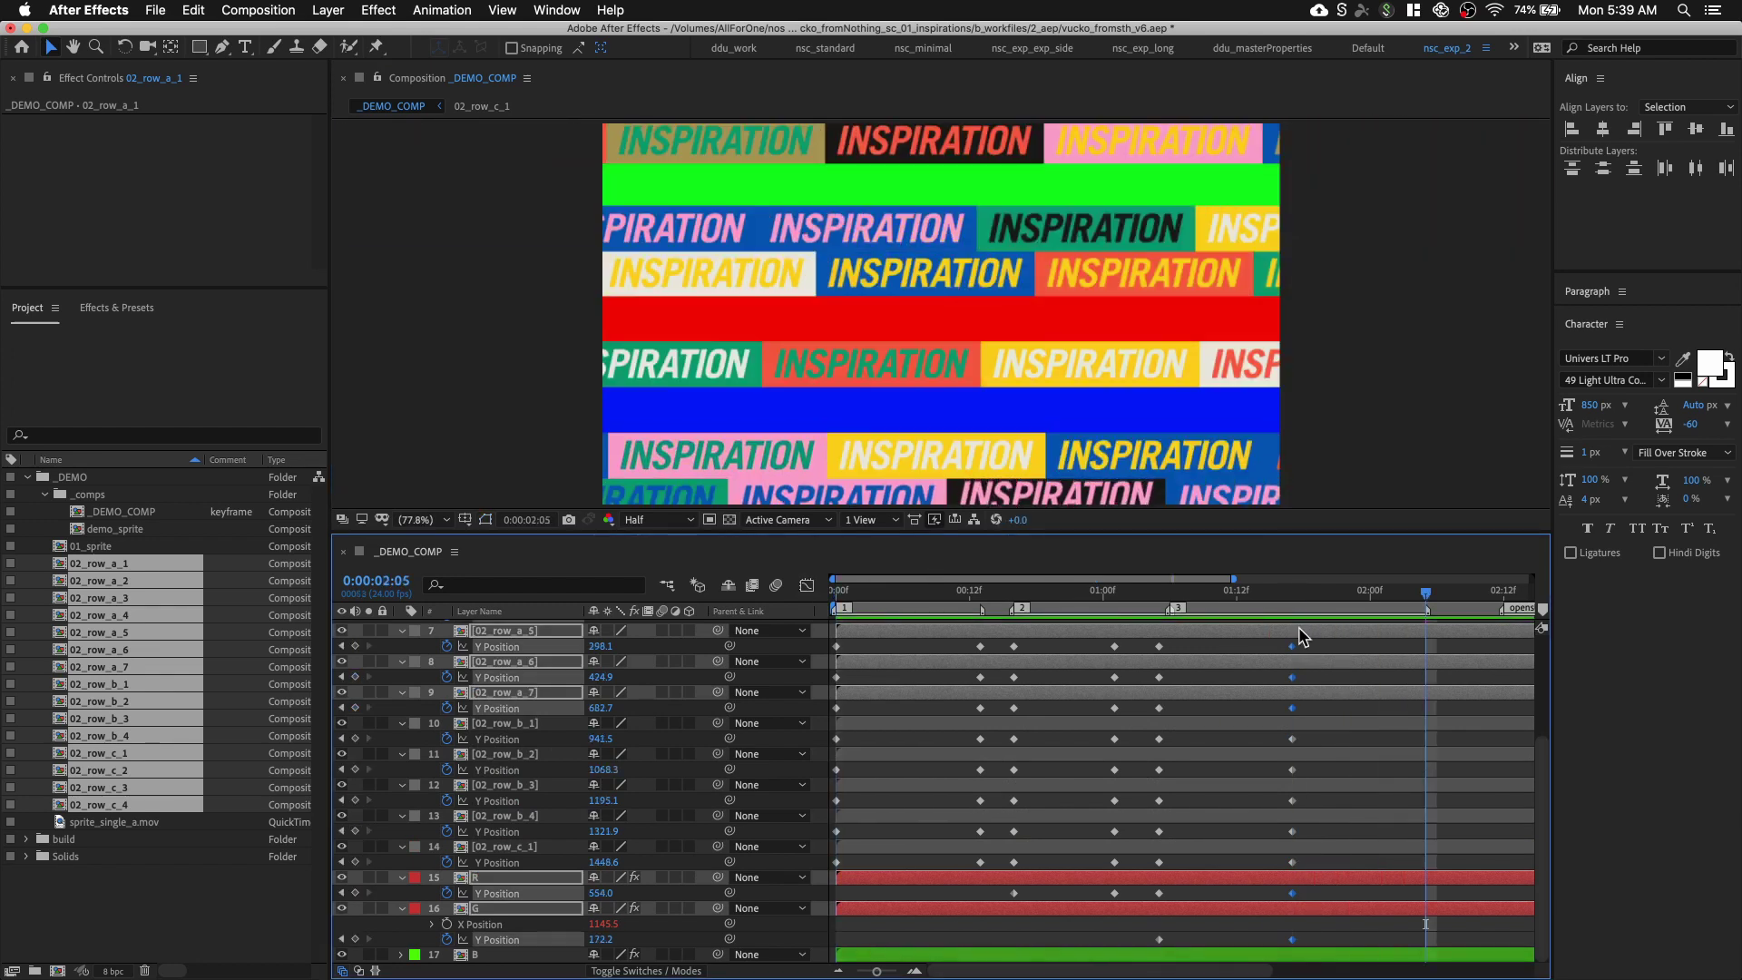
pyautogui.press('`')
pyautogui.press('`')
pyautogui.scroll(-1, 1033, 458)
pyautogui.moveTo(1023, 394); pyautogui.dragTo(970, 376)
pyautogui.press('v')
pyautogui.moveTo(878, 969); pyautogui.dragTo(856, 969)
pyautogui.scroll(-3, 1055, 791)
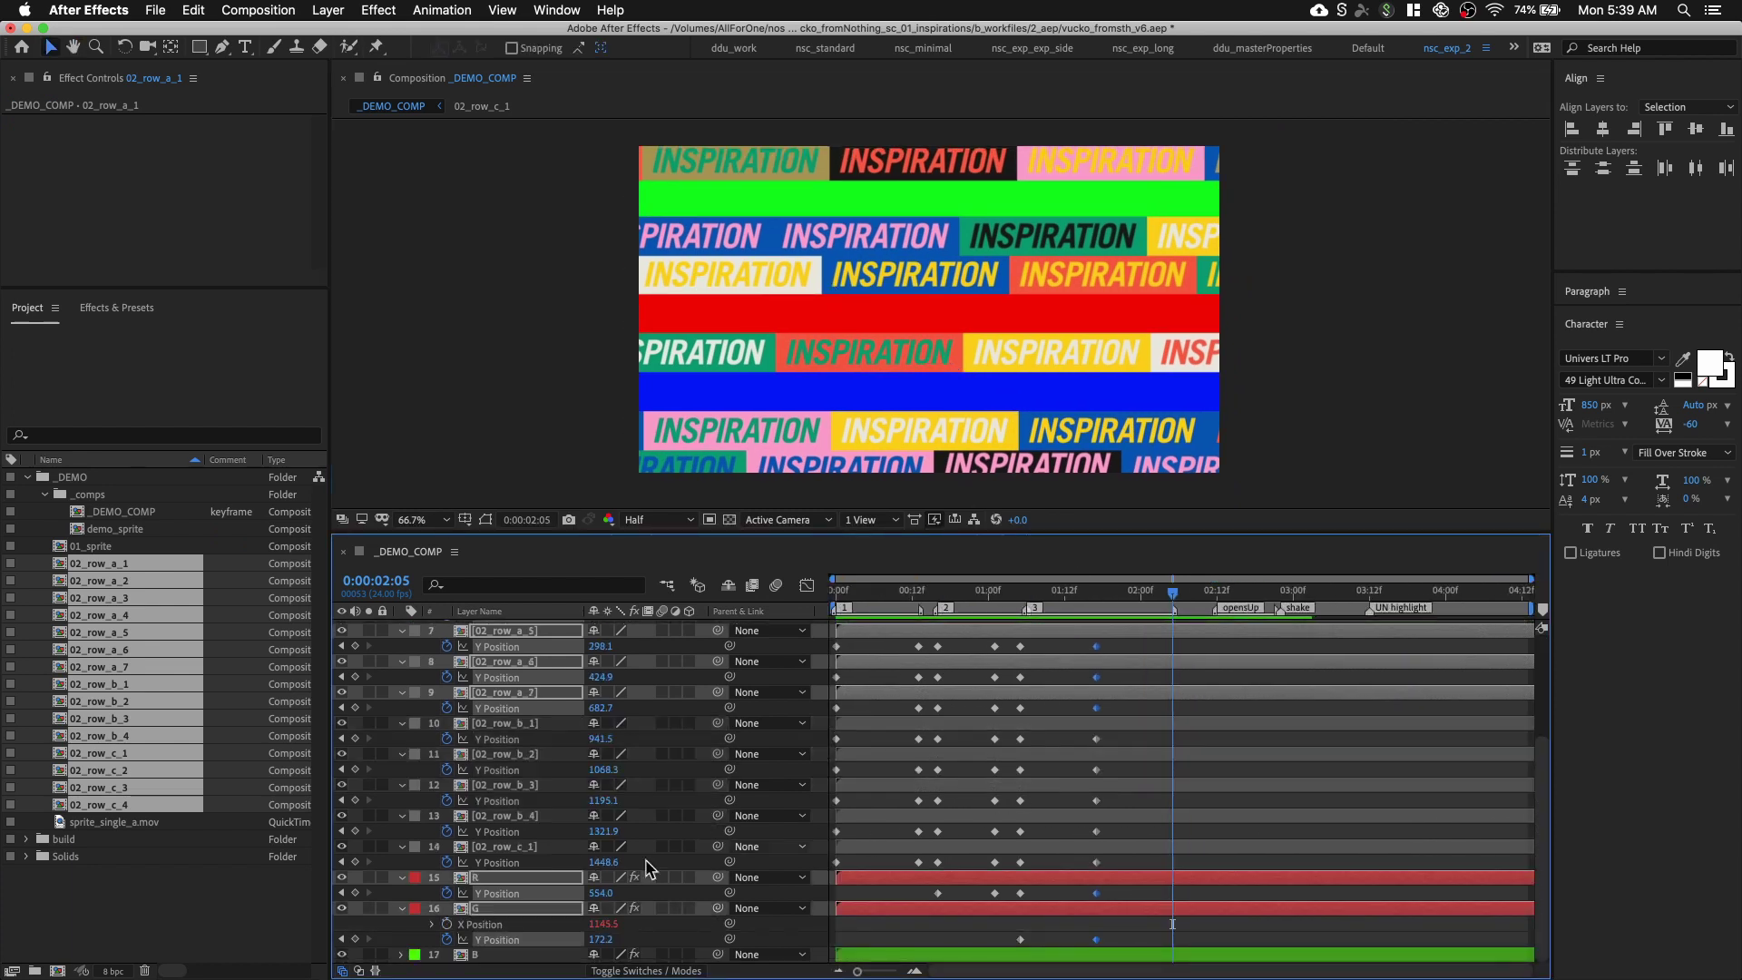
pyautogui.click(494, 957)
pyautogui.press('p')
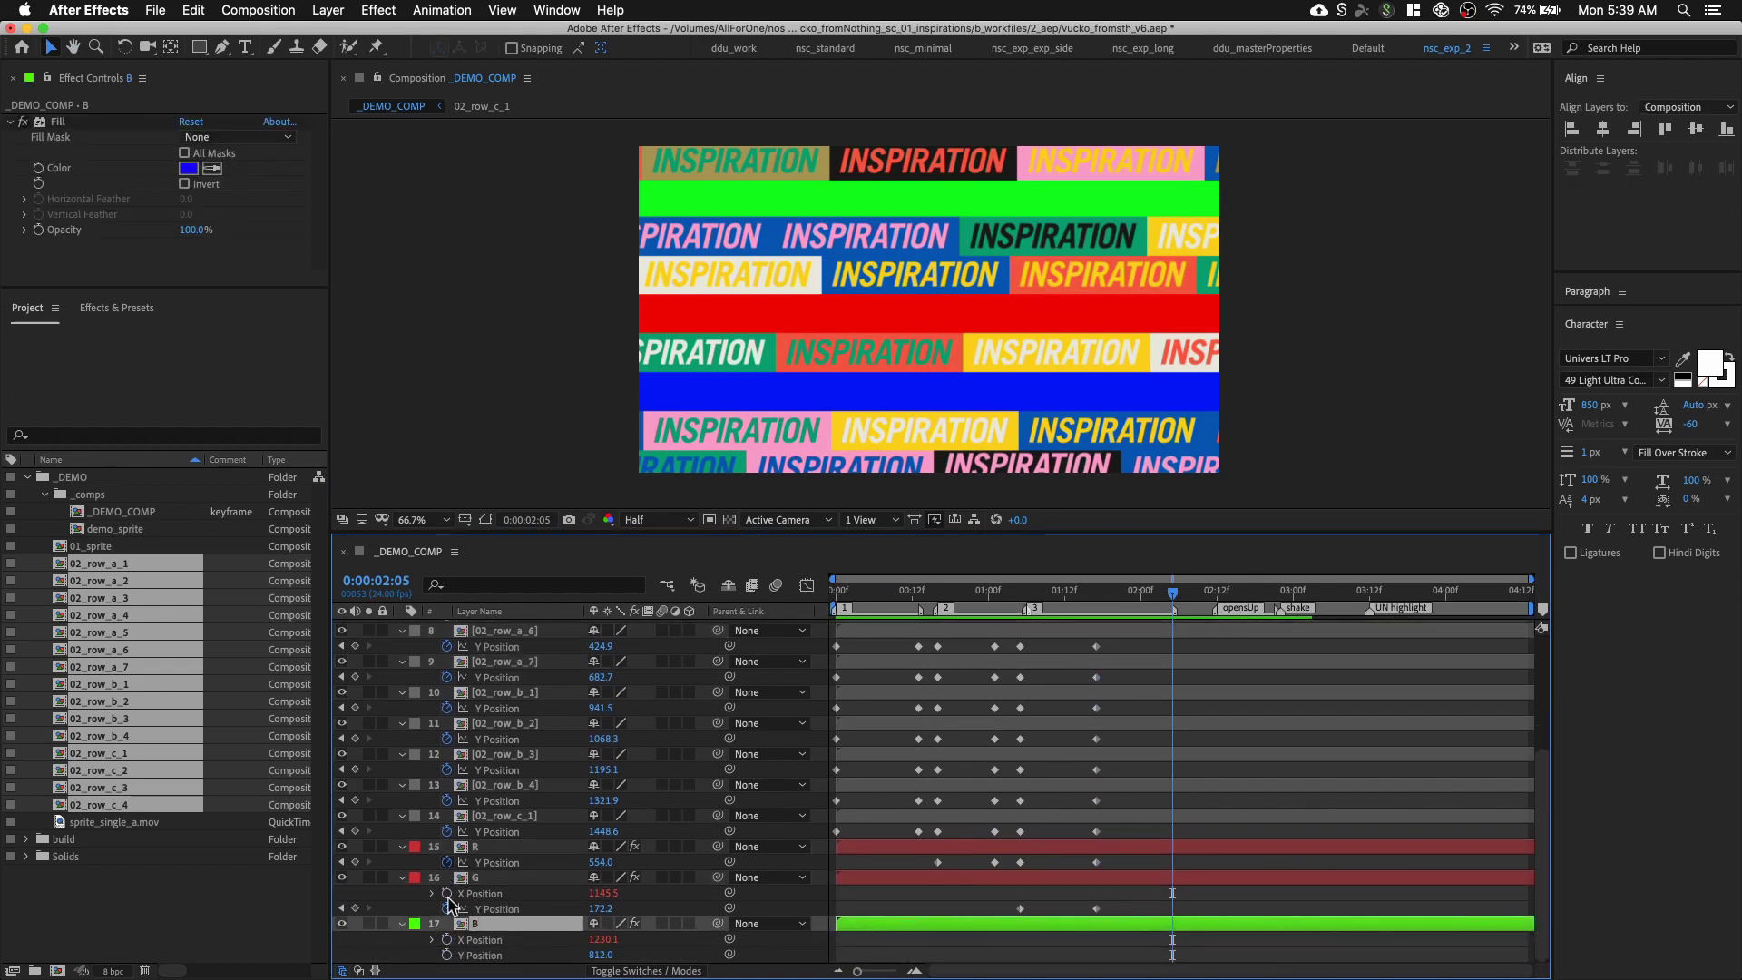
pyautogui.click(446, 954)
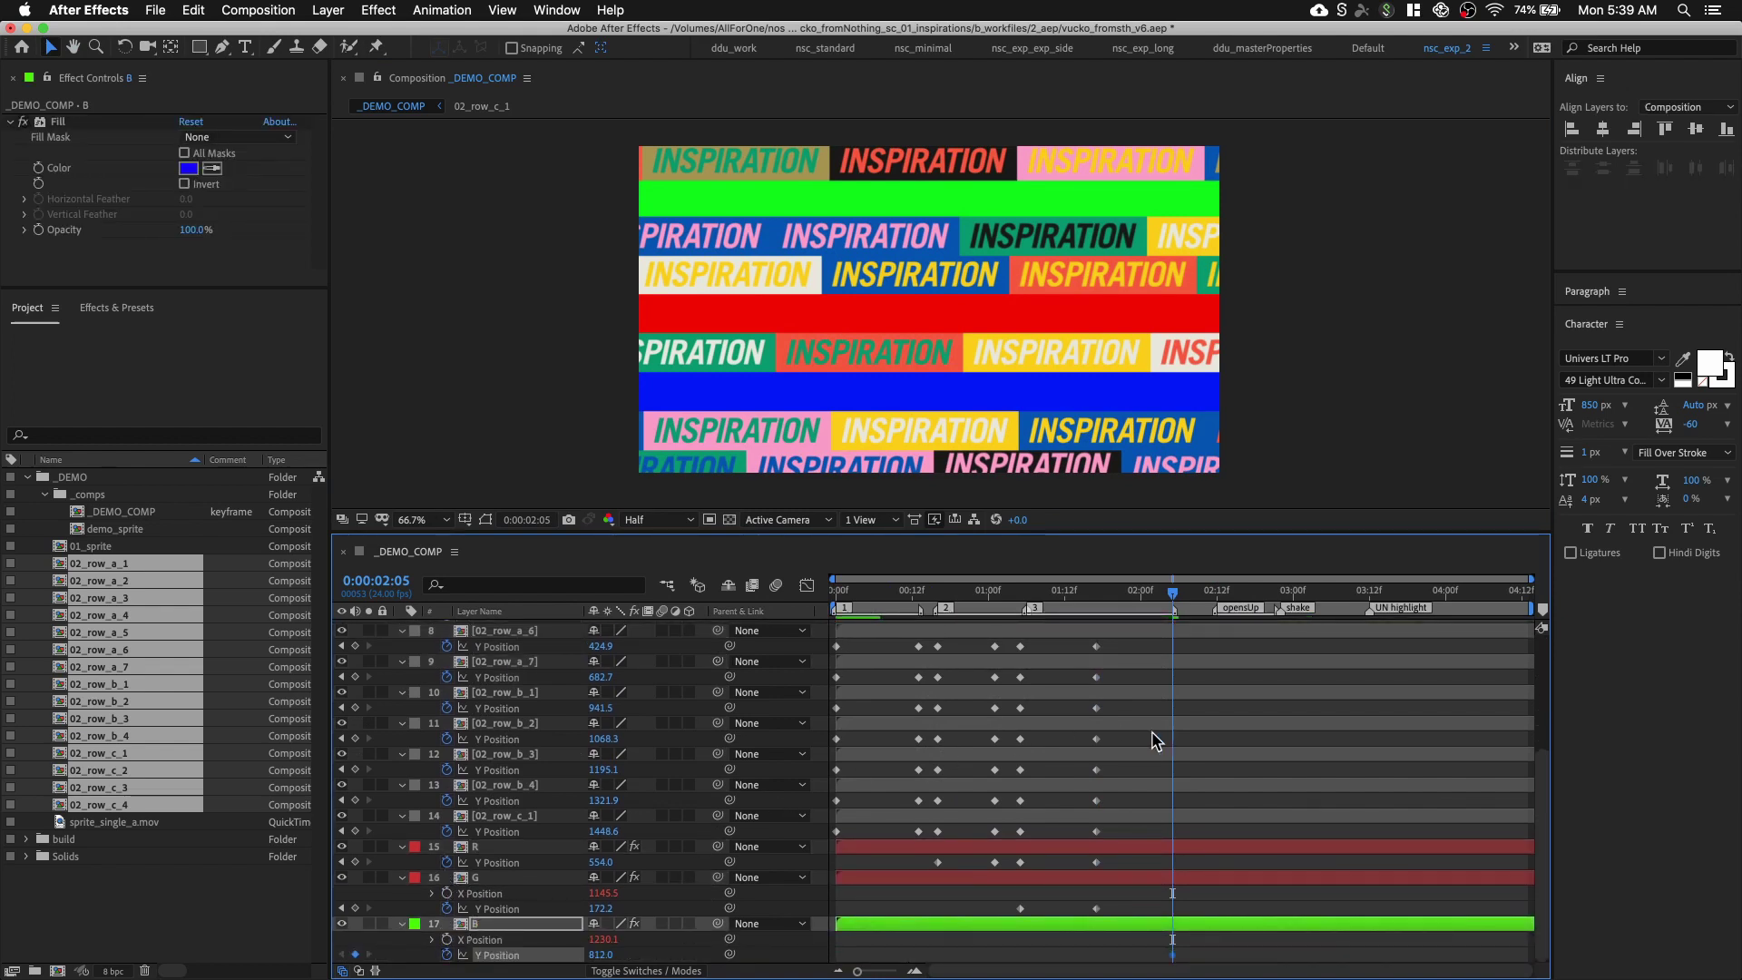
# Add Y Position keyframes to all row layers, R and G, and move them with B's keyframe to the opensUp marker at 0:00:02:12
pyautogui.press('`')
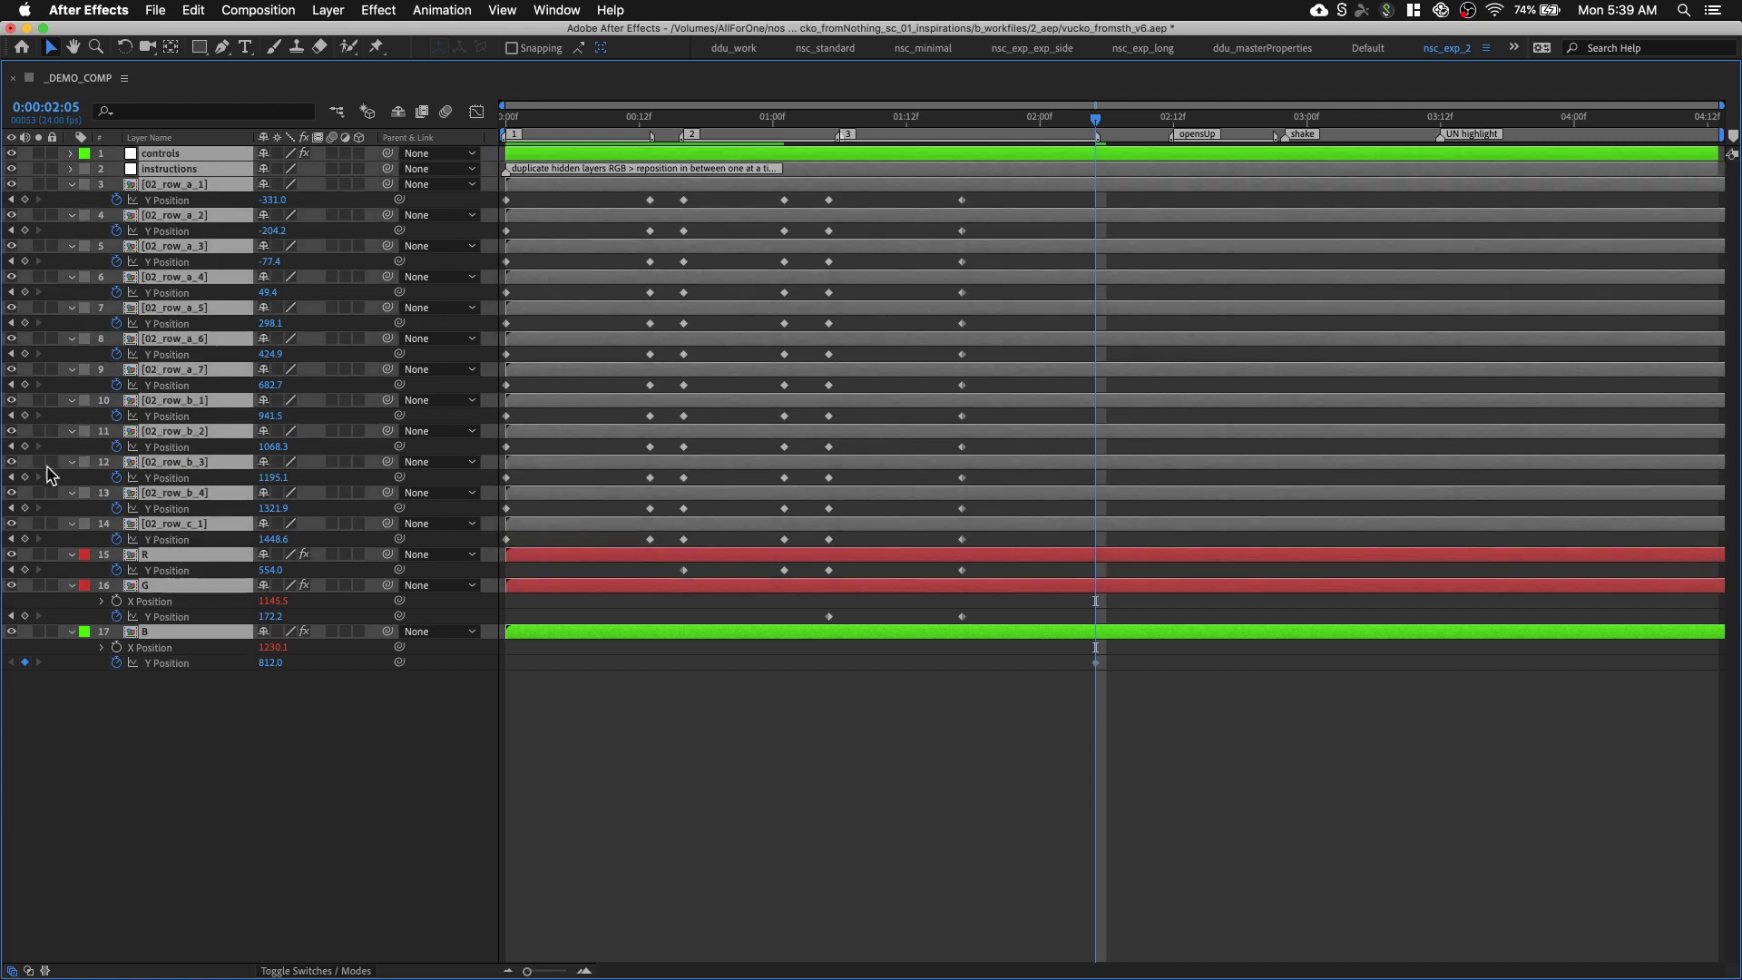
pyautogui.click(25, 616)
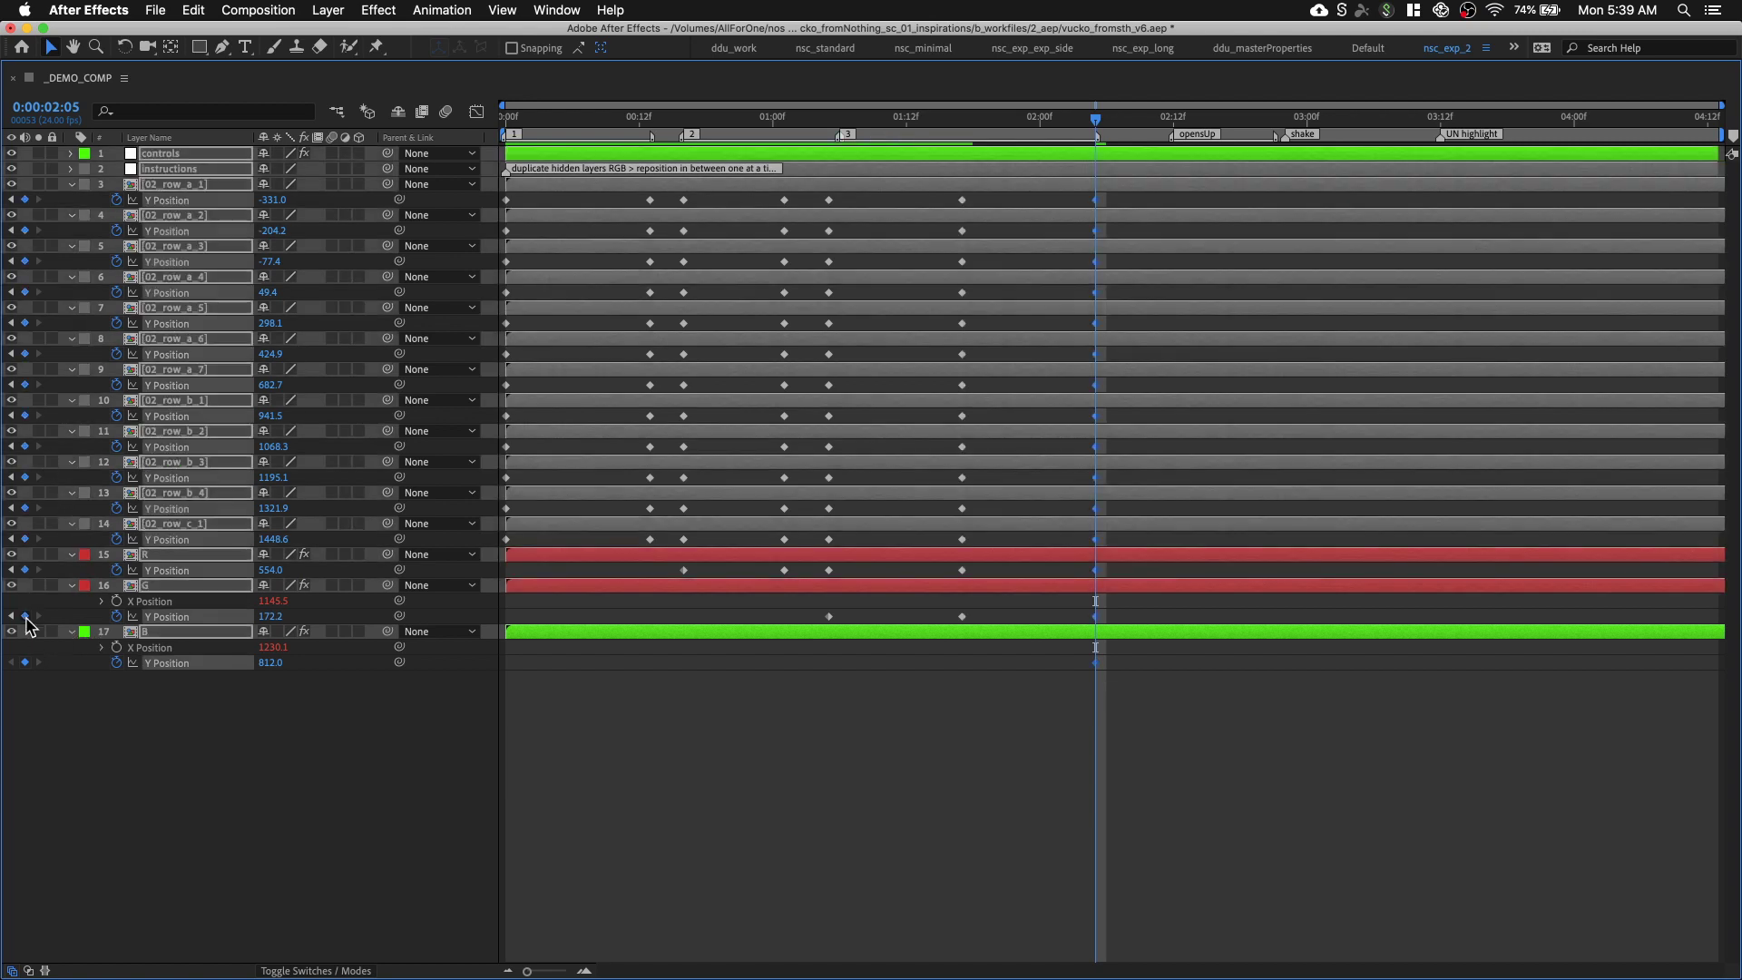
pyautogui.moveTo(1100, 209); pyautogui.dragTo(1272, 128)
pyautogui.click(1175, 126)
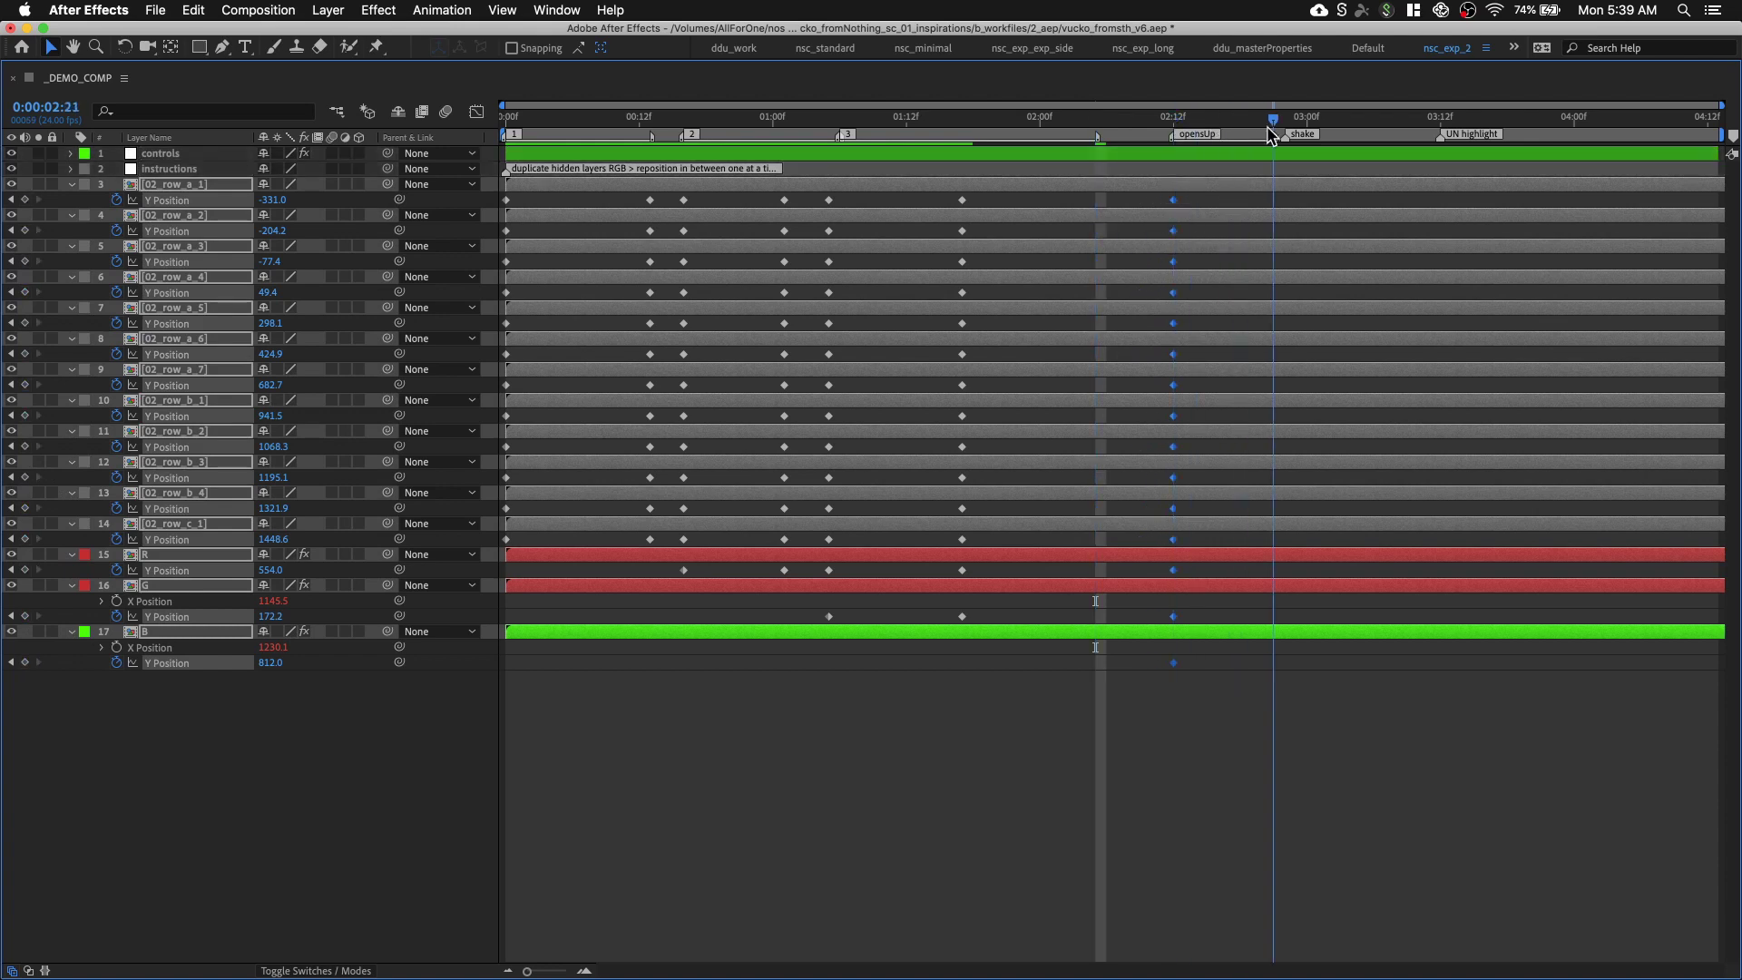
# At 0:00:02:21, push 02_row_a_1 through 02_row_a_6 and G up about 498 px, and 02_row_a_7 and below, R and B down about 744 px
pyautogui.press('`')
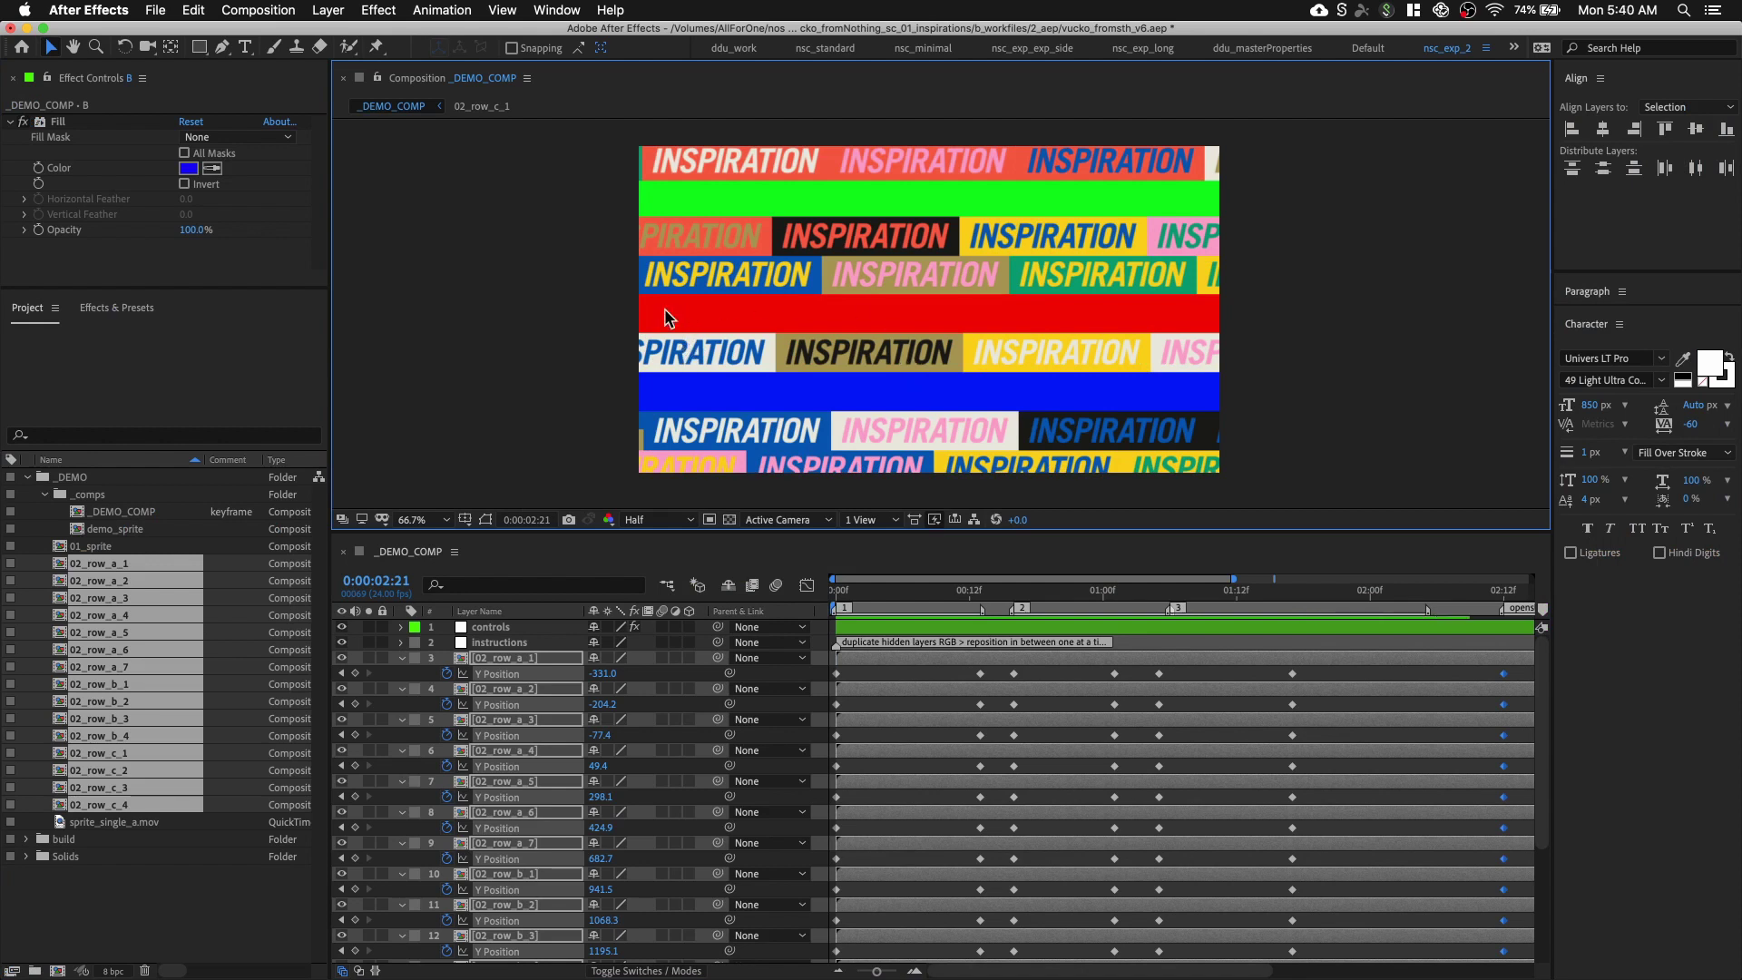
pyautogui.press('super+shift+h')
pyautogui.moveTo(844, 351); pyautogui.dragTo(872, 254)
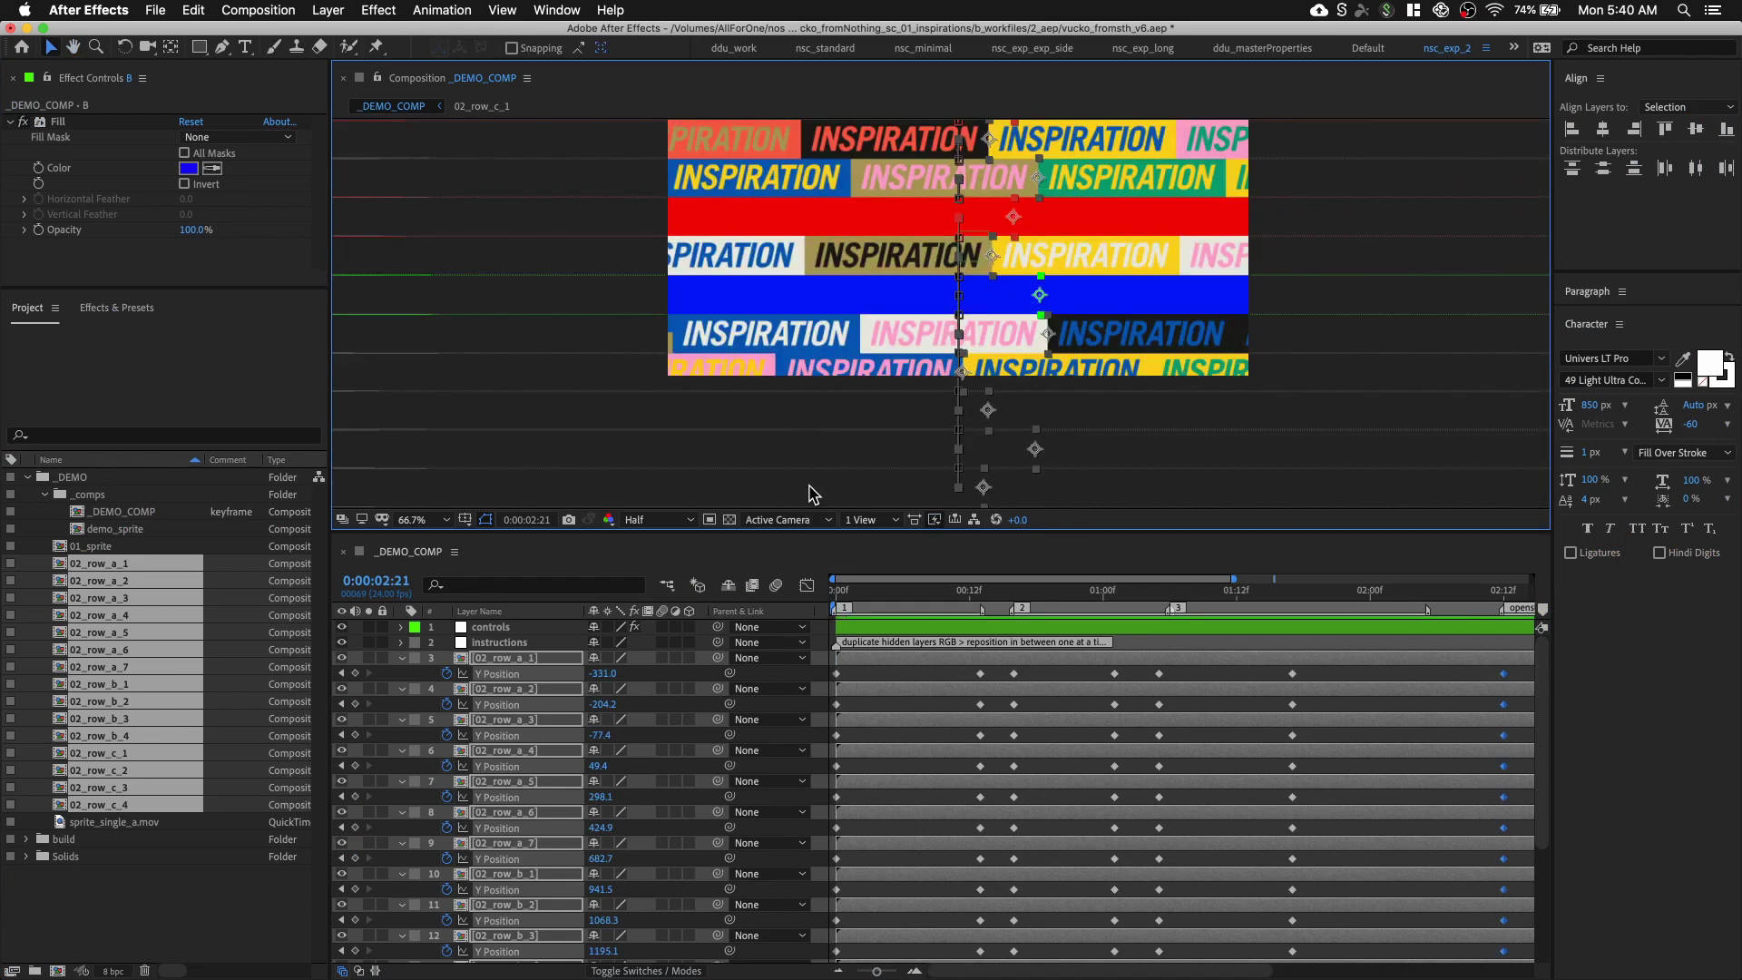
pyautogui.press(',')
pyautogui.click(839, 449)
pyautogui.moveTo(896, 460); pyautogui.dragTo(833, 377)
pyautogui.moveTo(936, 253); pyautogui.dragTo(822, 159)
pyautogui.moveTo(860, 322); pyautogui.dragTo(860, 247)
pyautogui.moveTo(878, 430); pyautogui.dragTo(872, 185)
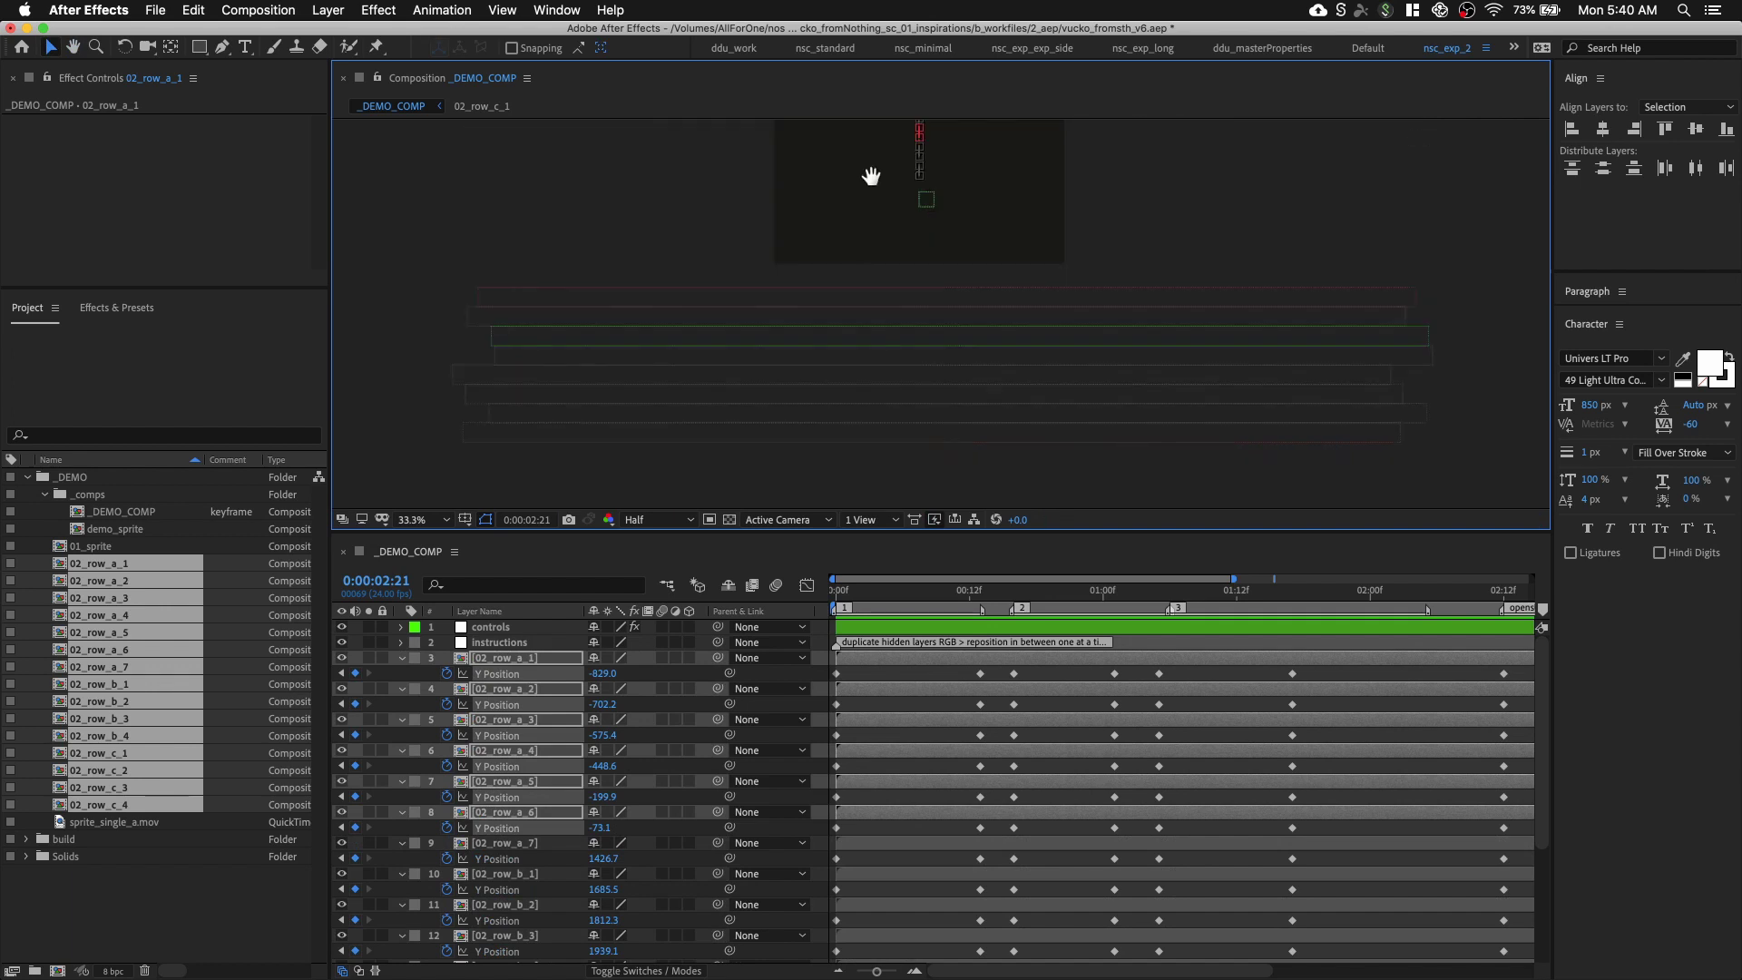
# Nudge 02_row_a_7 and the rows below, with R and B, back up 150 px to sit just beneath the frame
pyautogui.moveTo(921, 396); pyautogui.dragTo(862, 342)
pyautogui.hotkey('shift', 'Up')
pyautogui.hotkey('shift', 'Up')
pyautogui.hotkey('shift', 'Up')
pyautogui.hotkey('shift', 'Up')
pyautogui.hotkey('shift', 'Up')
pyautogui.hotkey('shift', 'Up')
pyautogui.hotkey('shift', 'Up')
pyautogui.hotkey('shift', 'Up')
pyautogui.hotkey('shift', 'Up')
pyautogui.hotkey('shift', 'Up')
pyautogui.hotkey('shift', 'Up')
pyautogui.hotkey('shift', 'Up')
pyautogui.hotkey('shift', 'Up')
pyautogui.hotkey('shift', 'Up')
pyautogui.hotkey('shift', 'Up')
pyautogui.press('.')
# Preview the row openings and fit the composition in the viewer
pyautogui.moveTo(874, 971); pyautogui.dragTo(857, 971)
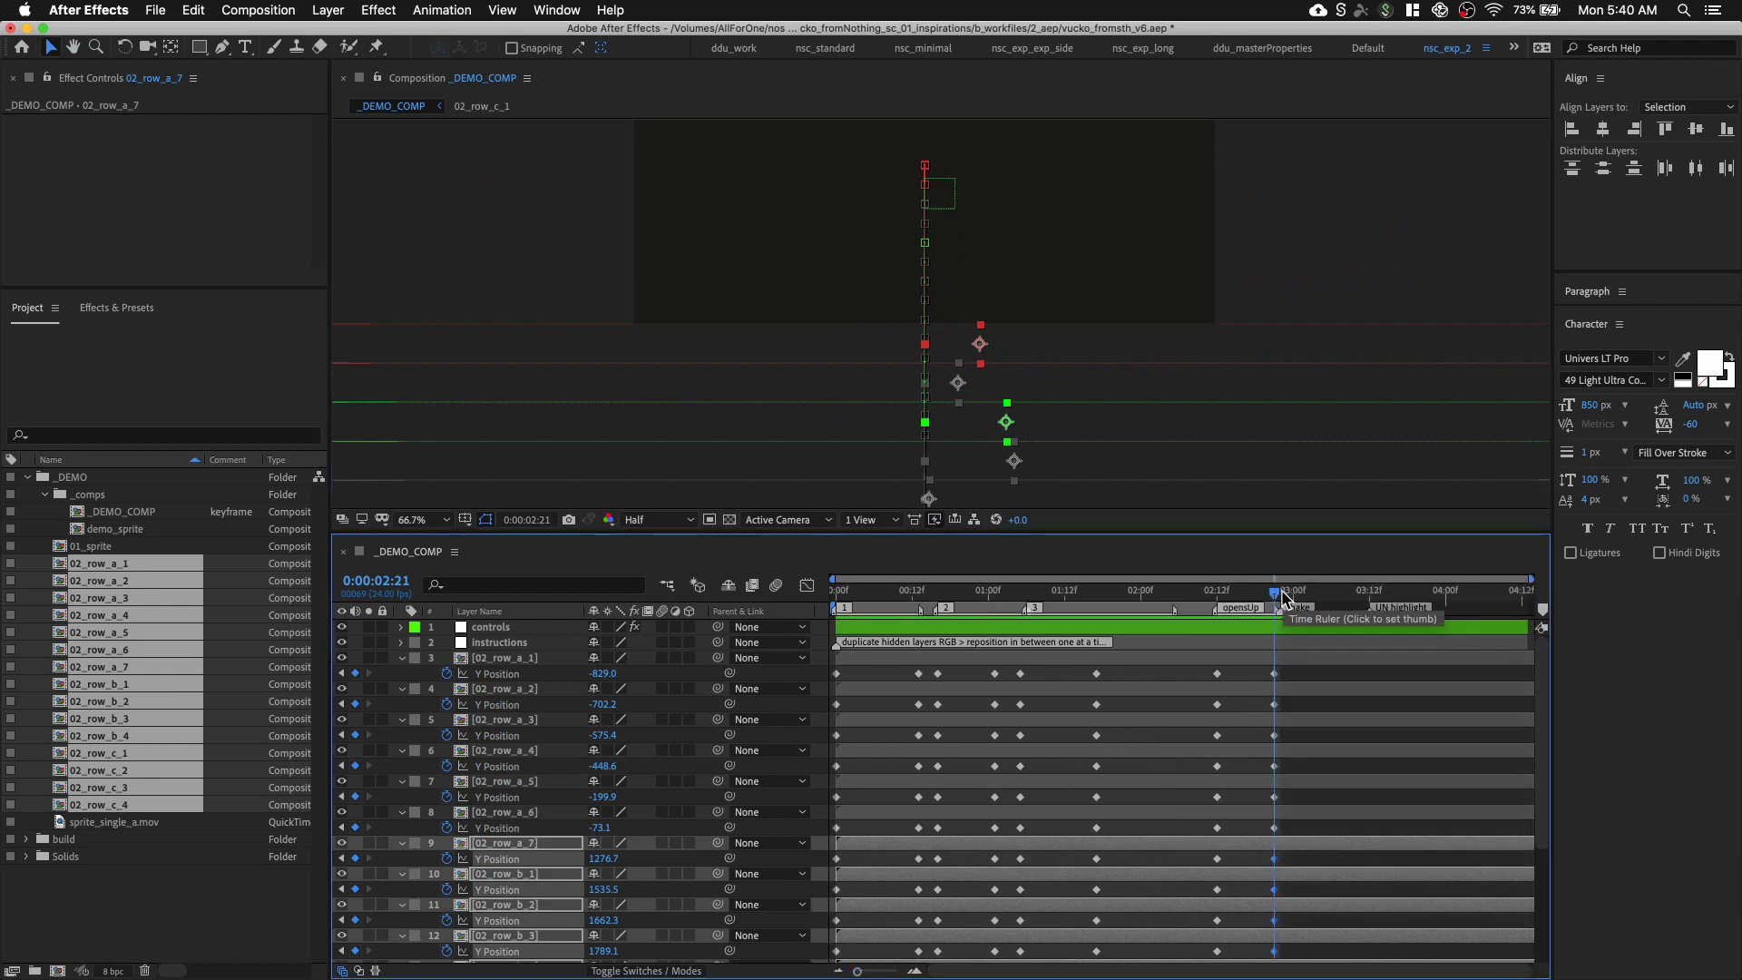
pyautogui.press('space')
pyautogui.hotkey('shift', '/')
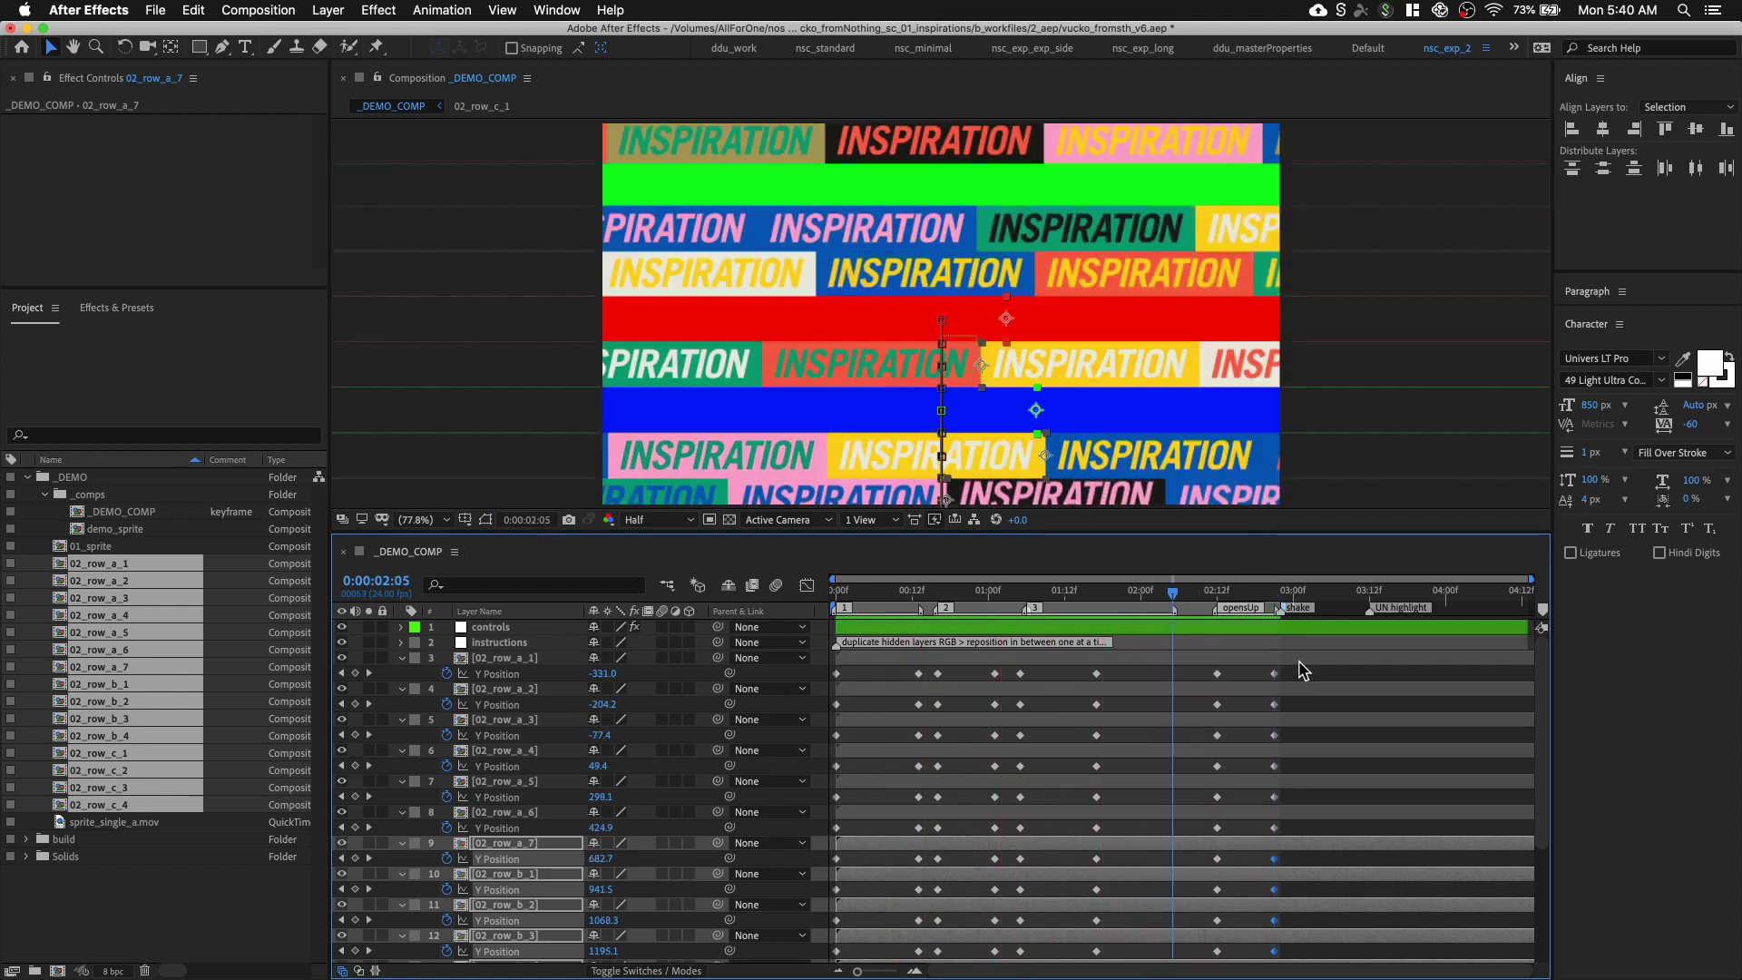
# Apply Easy Ease to every Y Position keyframe on the row, R, G and B layers
pyautogui.press('`')
pyautogui.moveTo(1319, 714); pyautogui.dragTo(505, 195)
pyautogui.rightClick(512, 238)
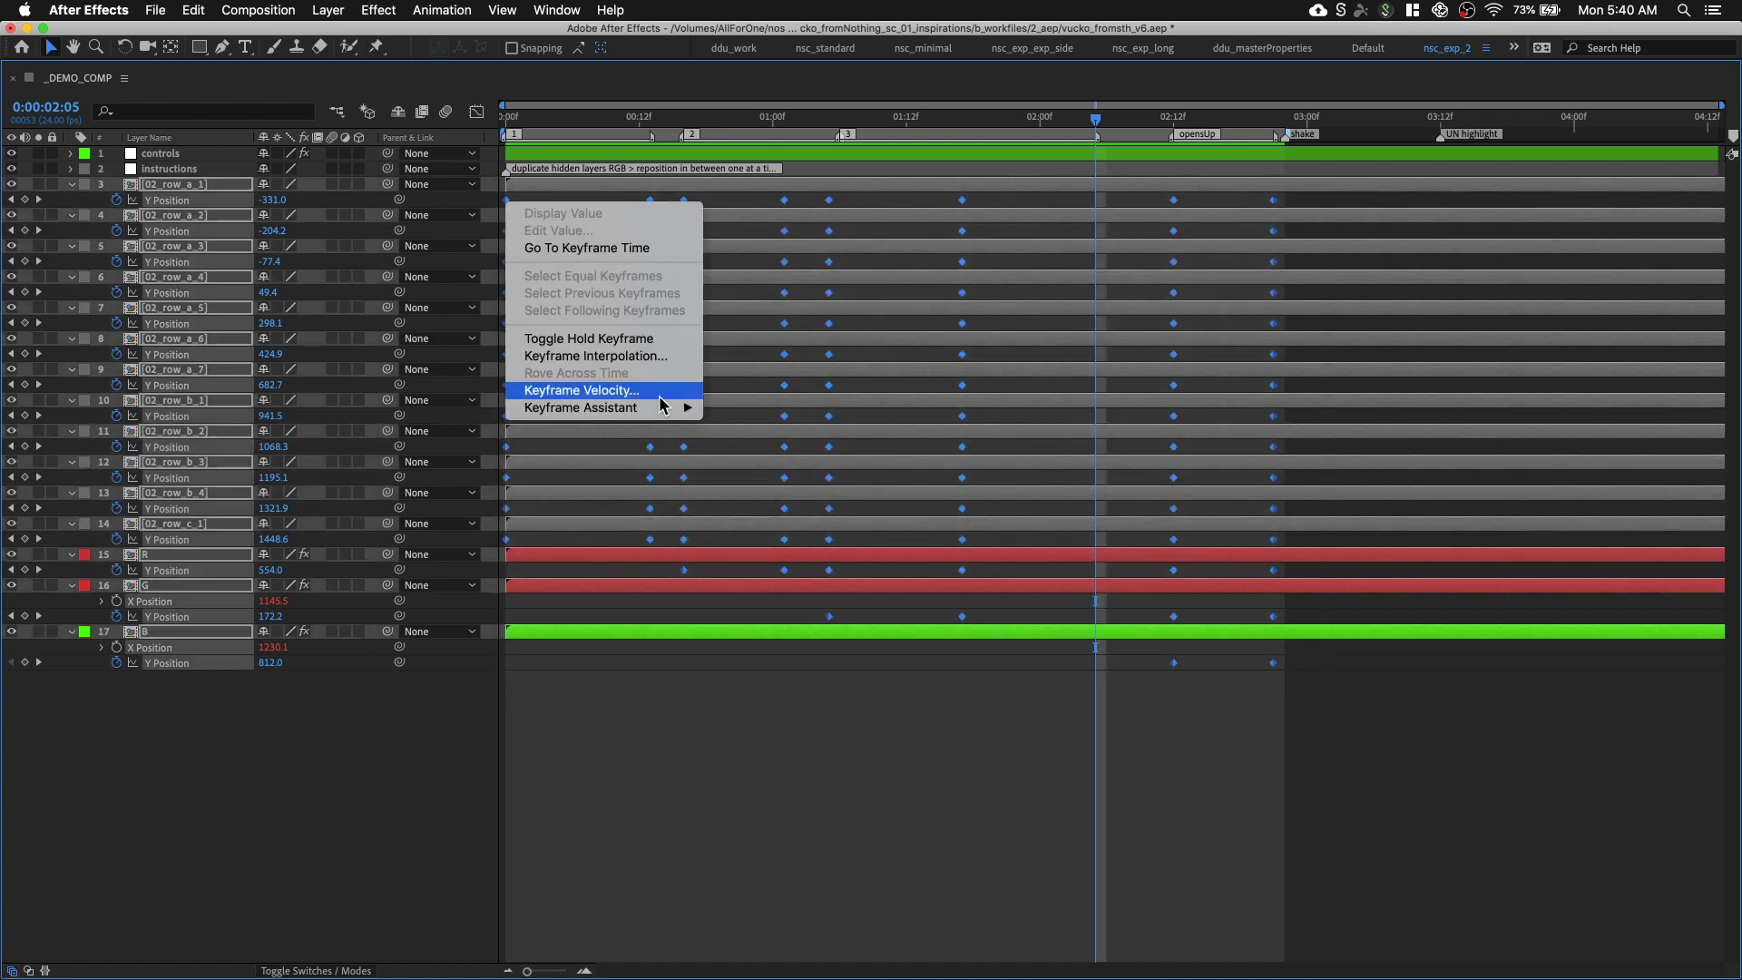
pyautogui.moveTo(684, 407)
pyautogui.click(816, 459)
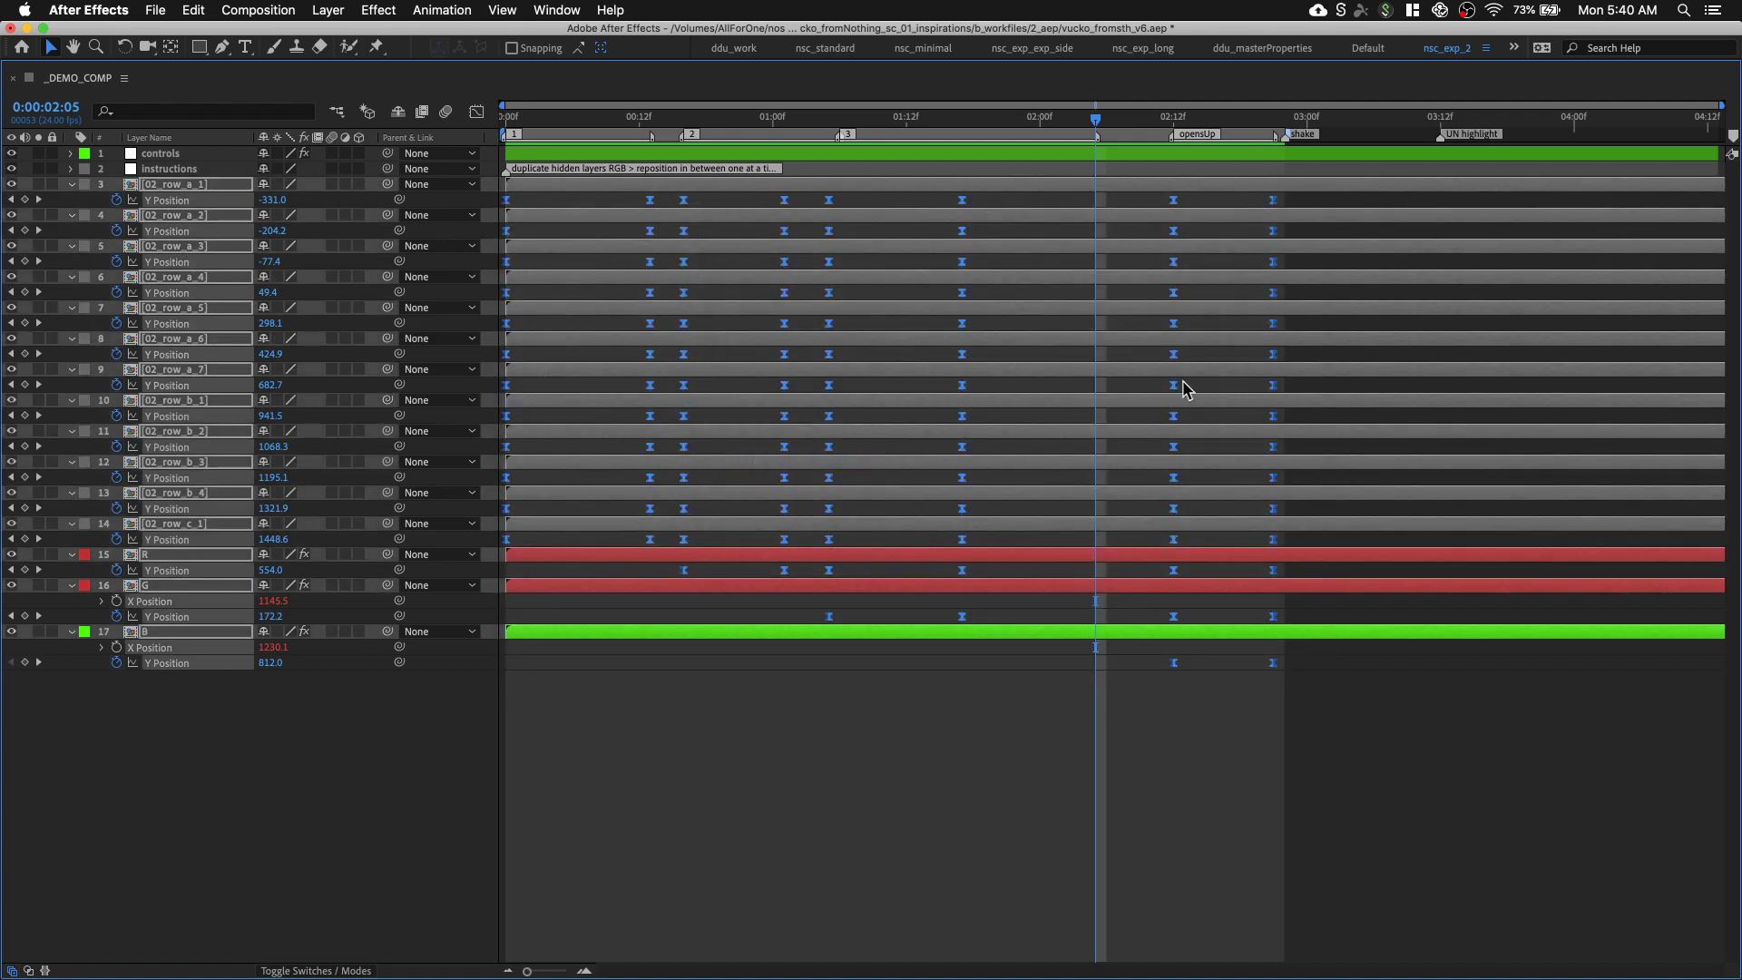
pyautogui.press('`')
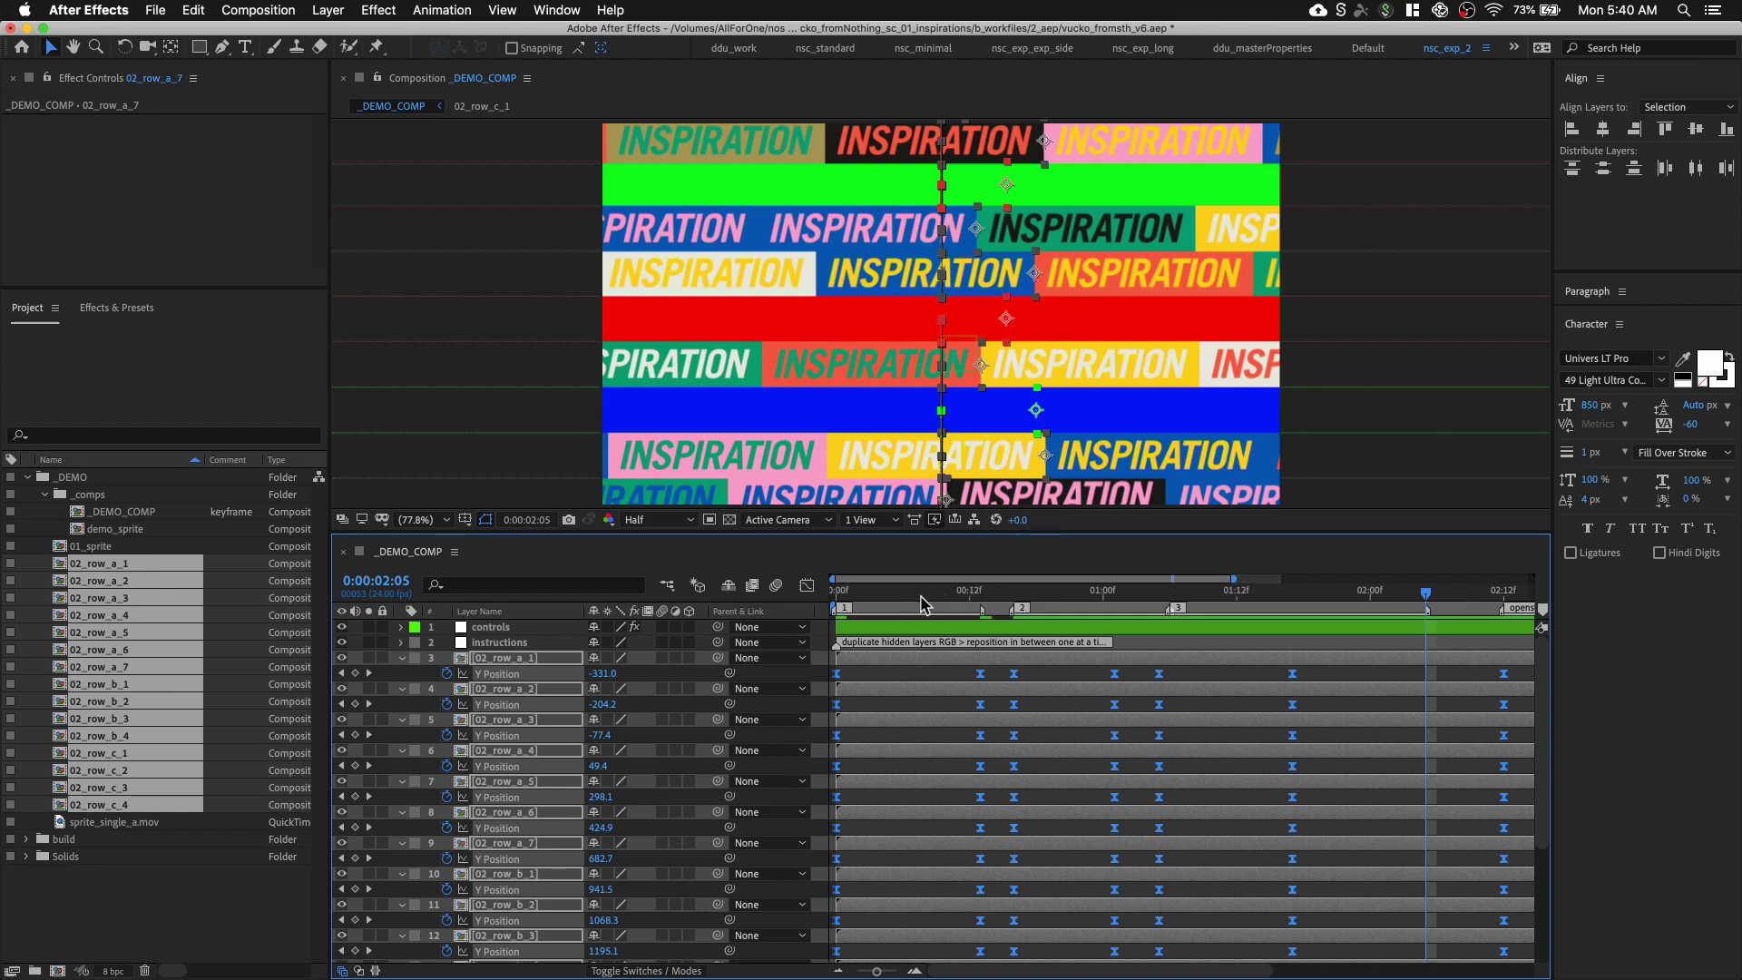
# Preview the eased animation and collapse the properties of all layers in _DEMO_COMP
pyautogui.press('space')
pyautogui.click(839, 970)
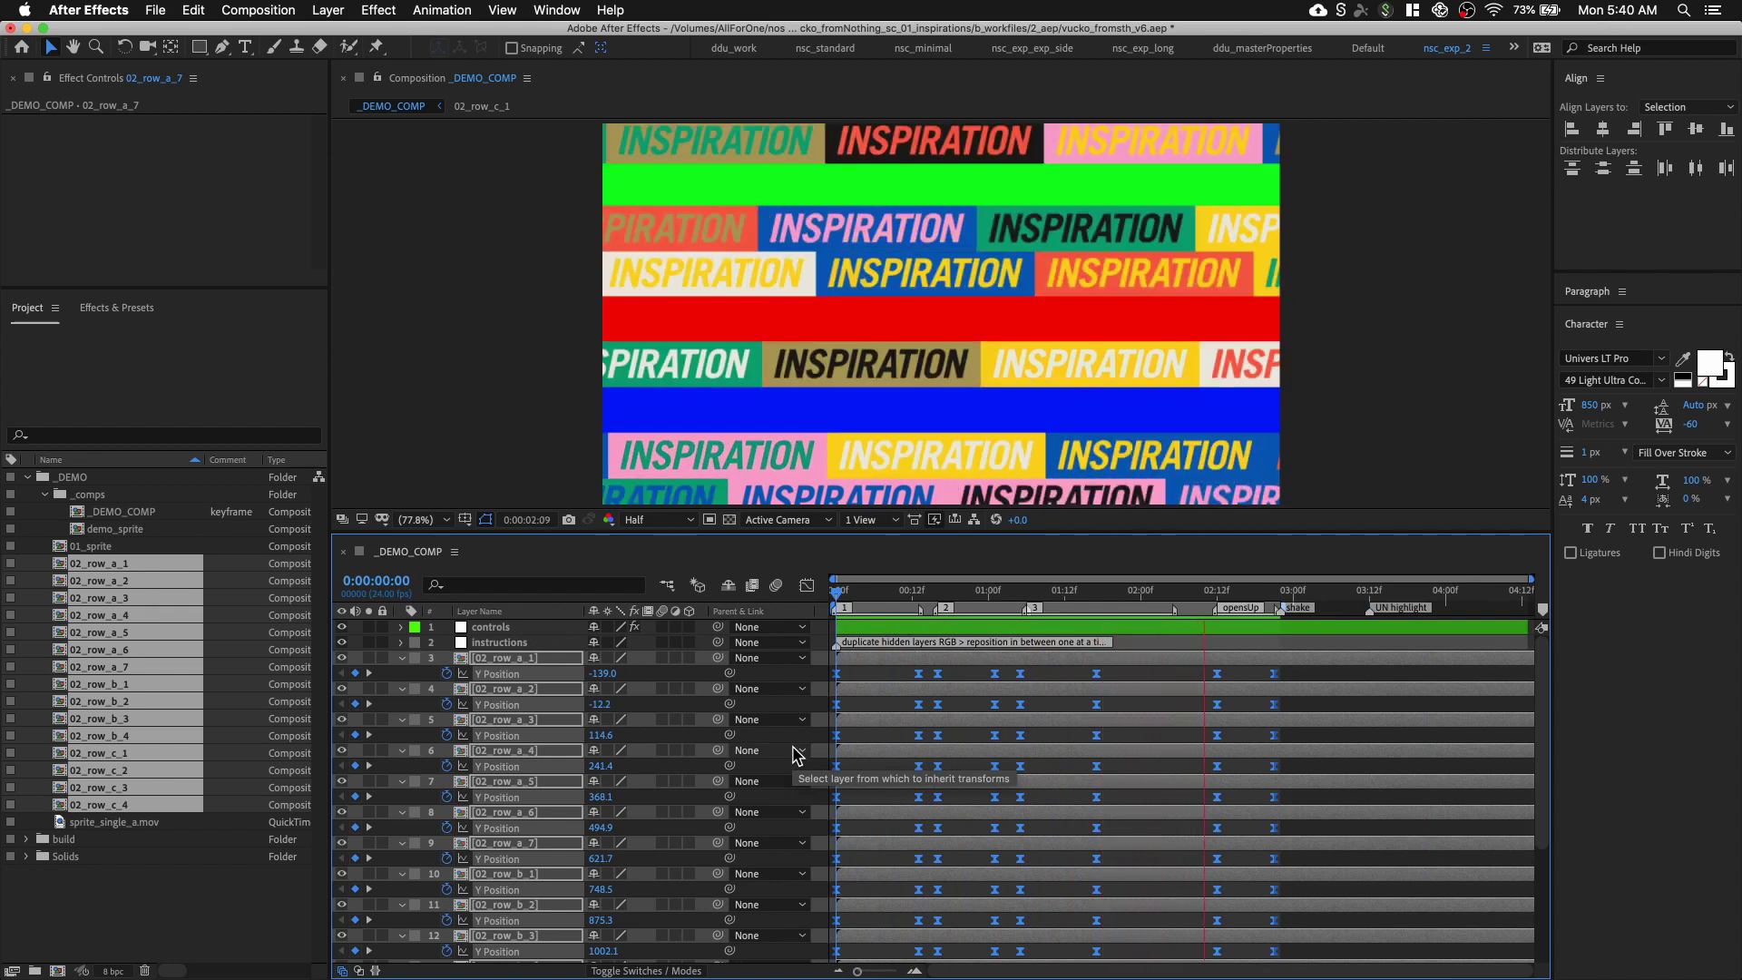
pyautogui.click(402, 658)
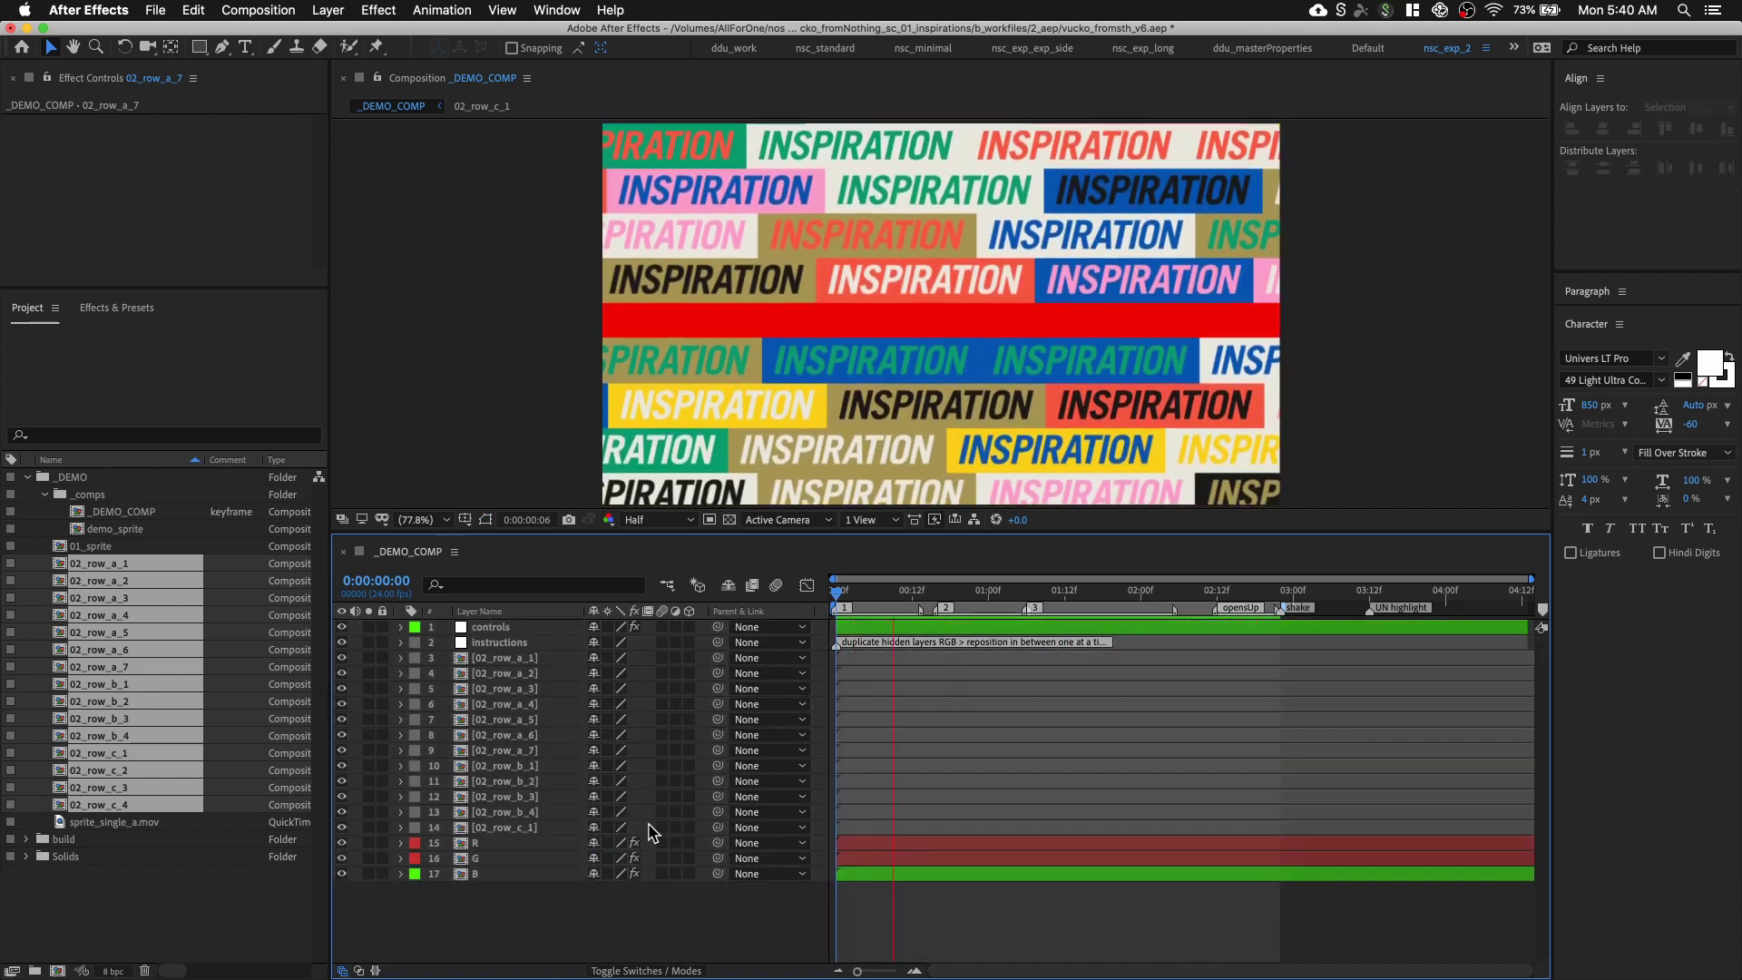
pyautogui.click(603, 923)
pyautogui.moveTo(634, 843); pyautogui.dragTo(637, 880)
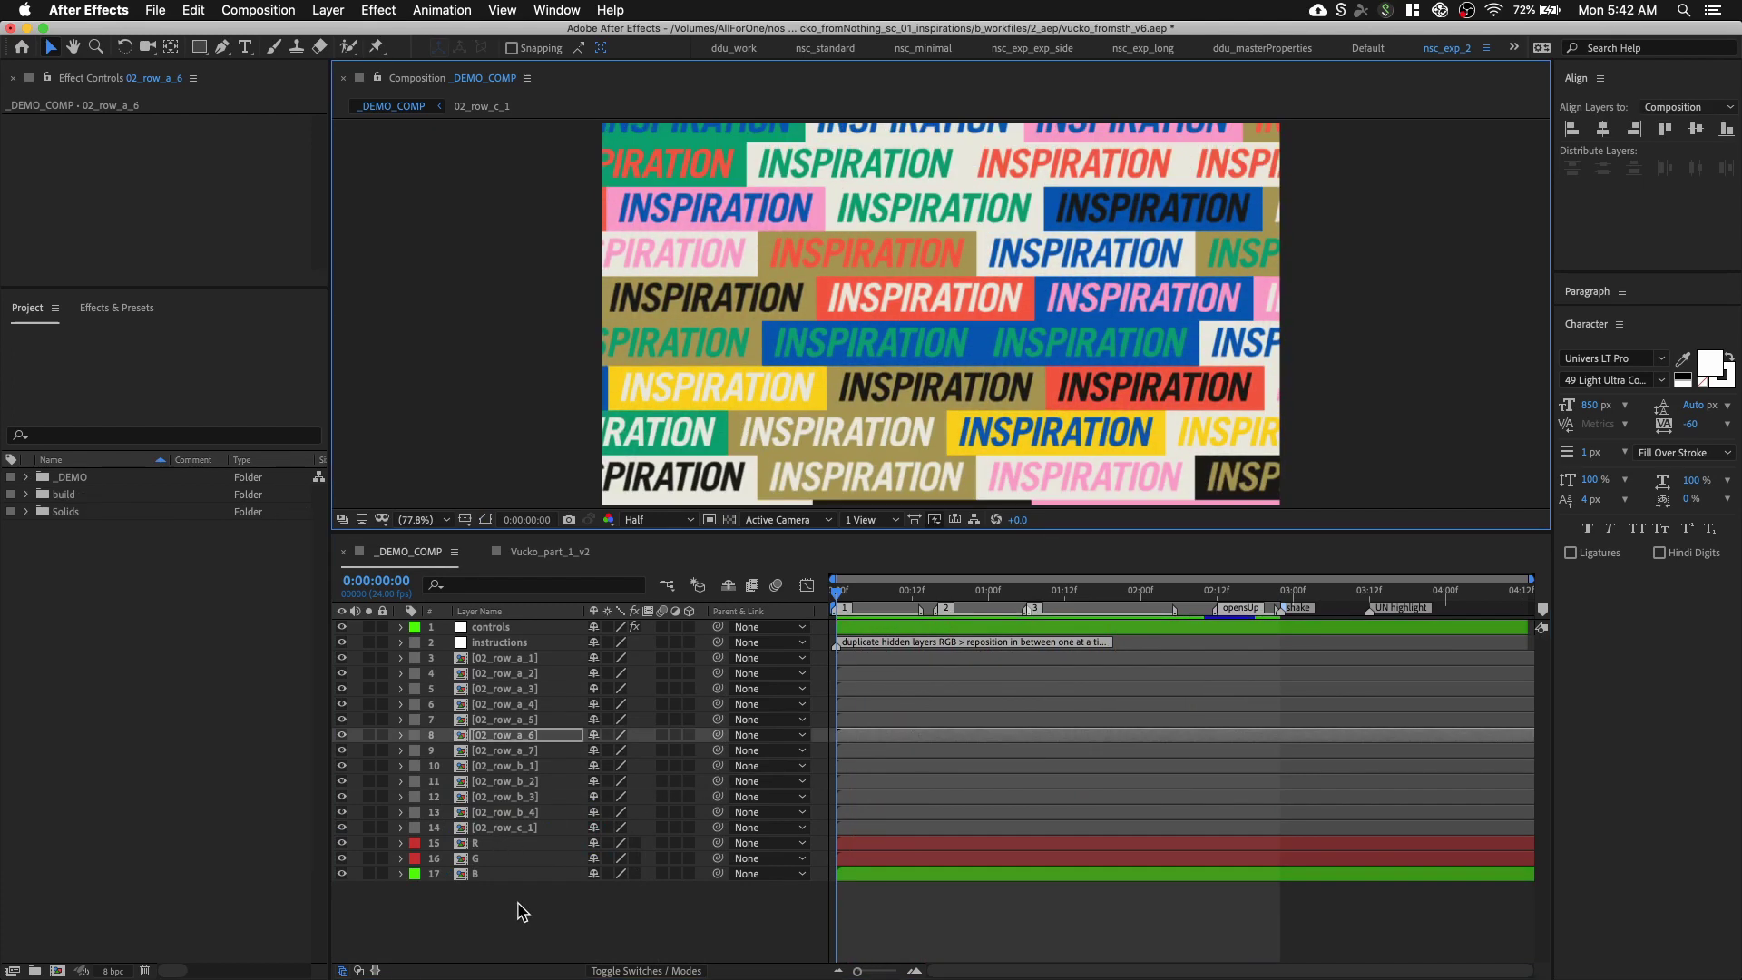
# Paste the copied uninspired and BG layers into _DEMO_COMP and move them below the B layer
pyautogui.click(521, 910)
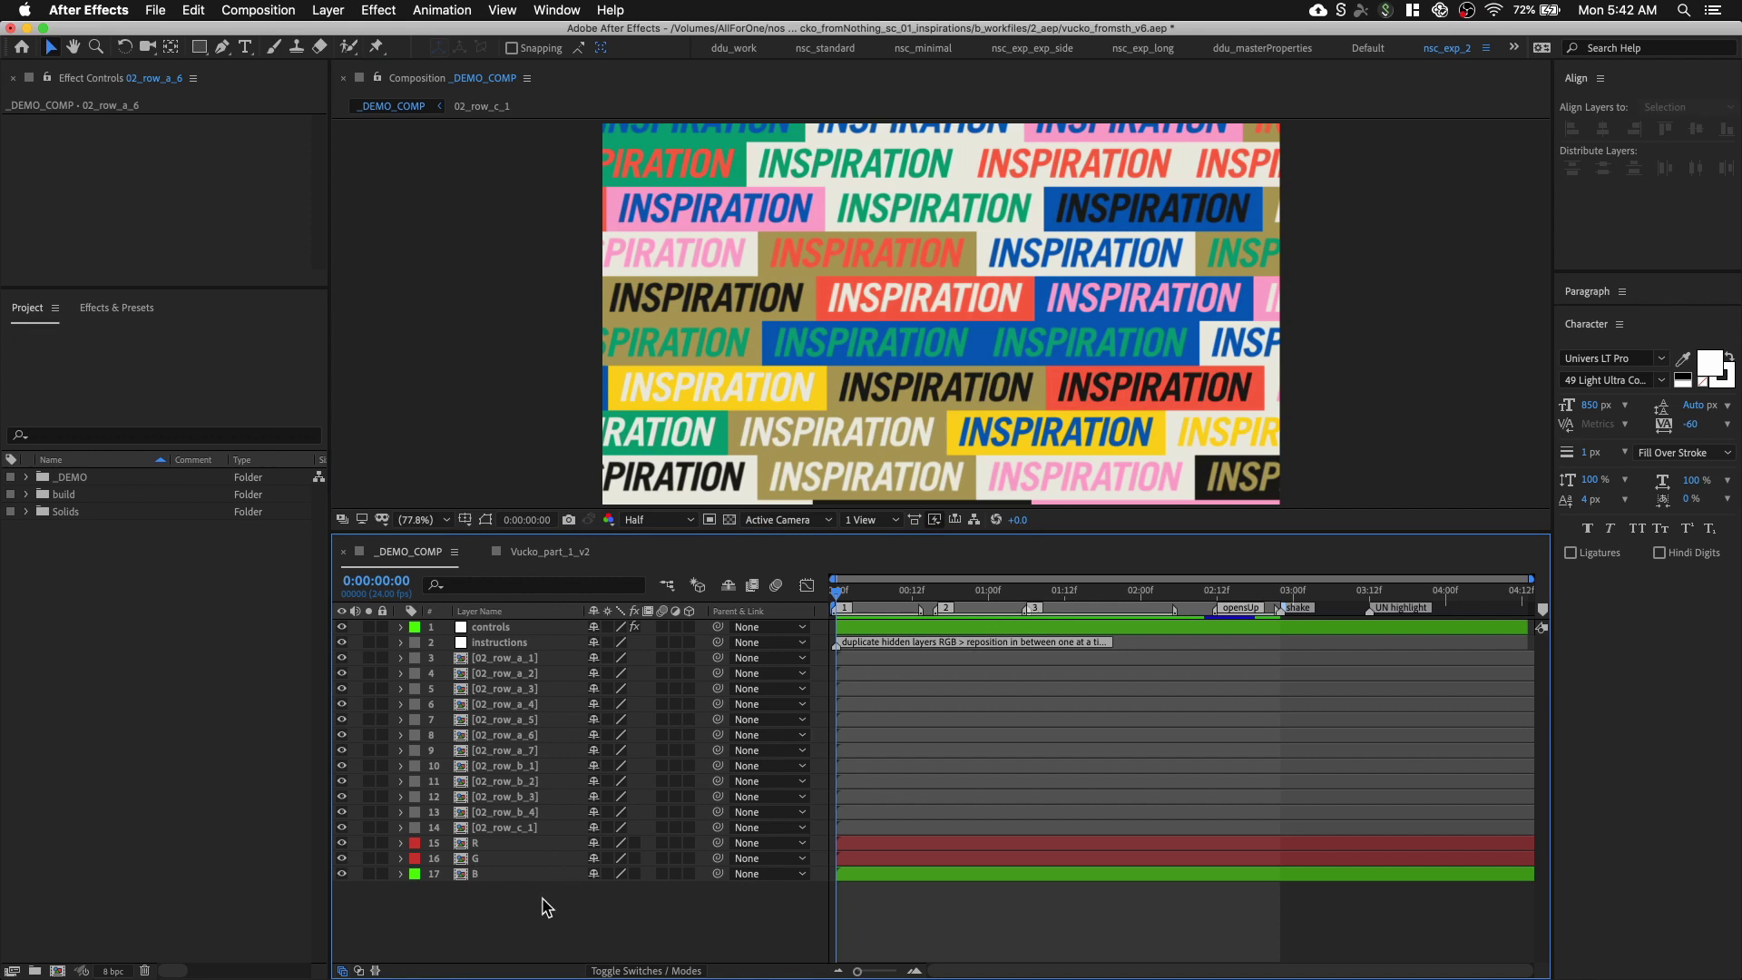
pyautogui.press('super+v')
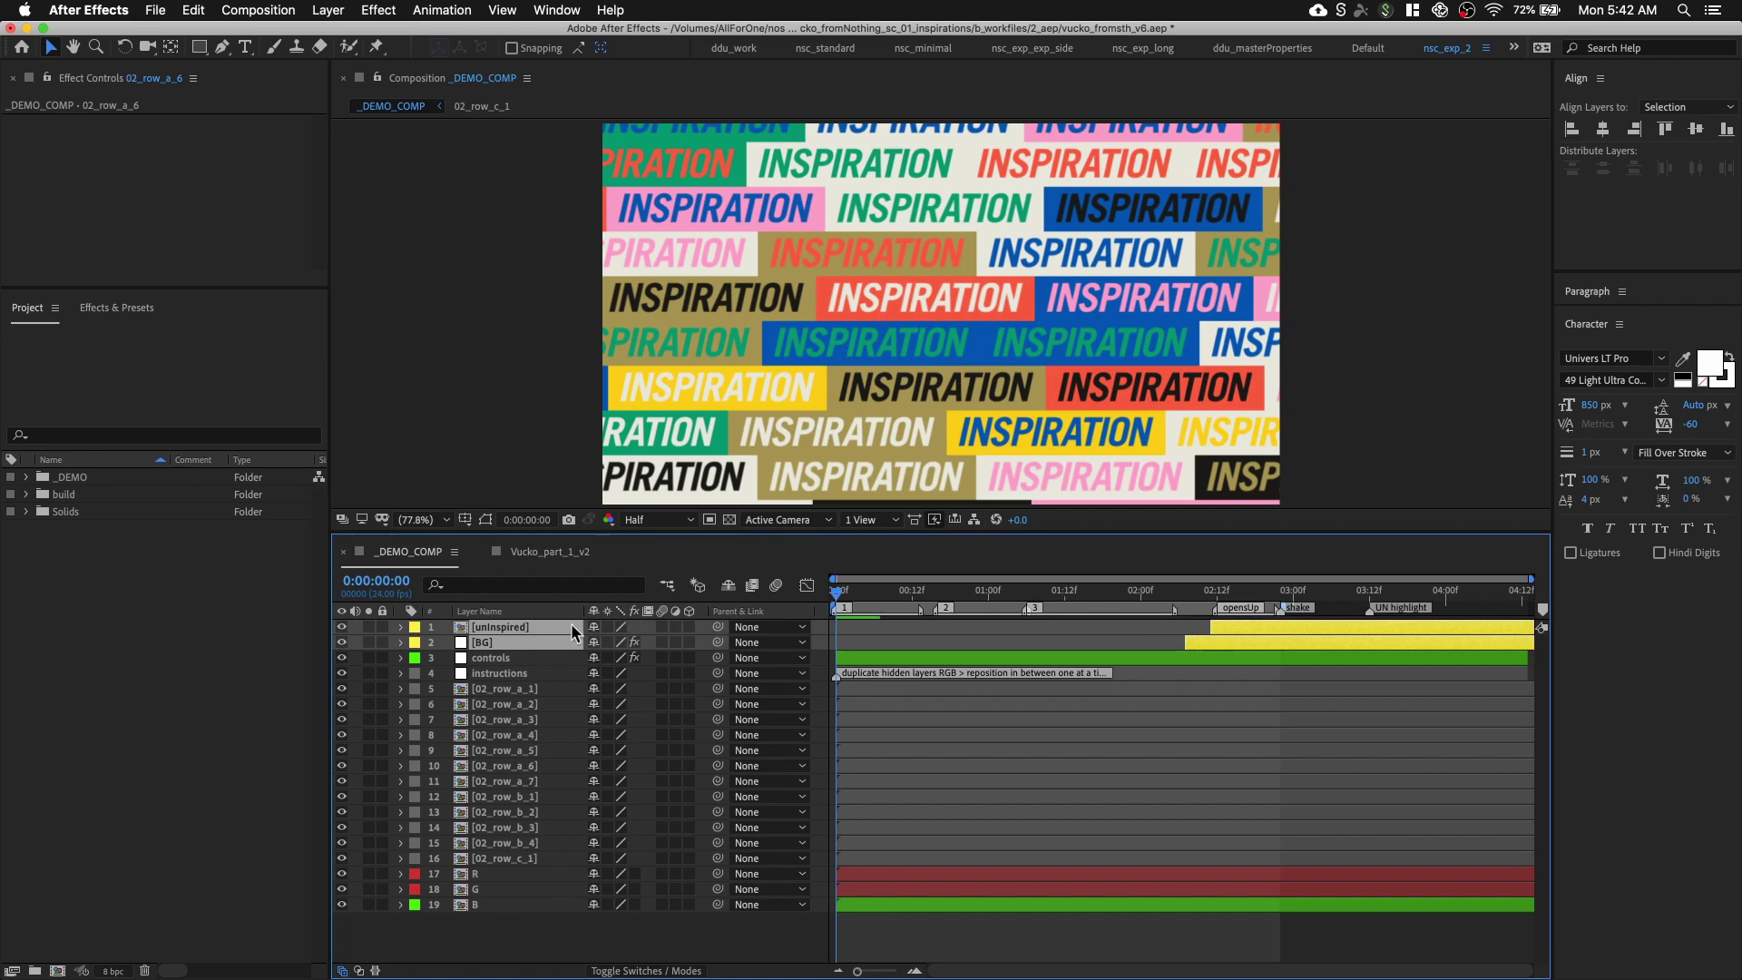
pyautogui.moveTo(535, 639); pyautogui.dragTo(535, 927)
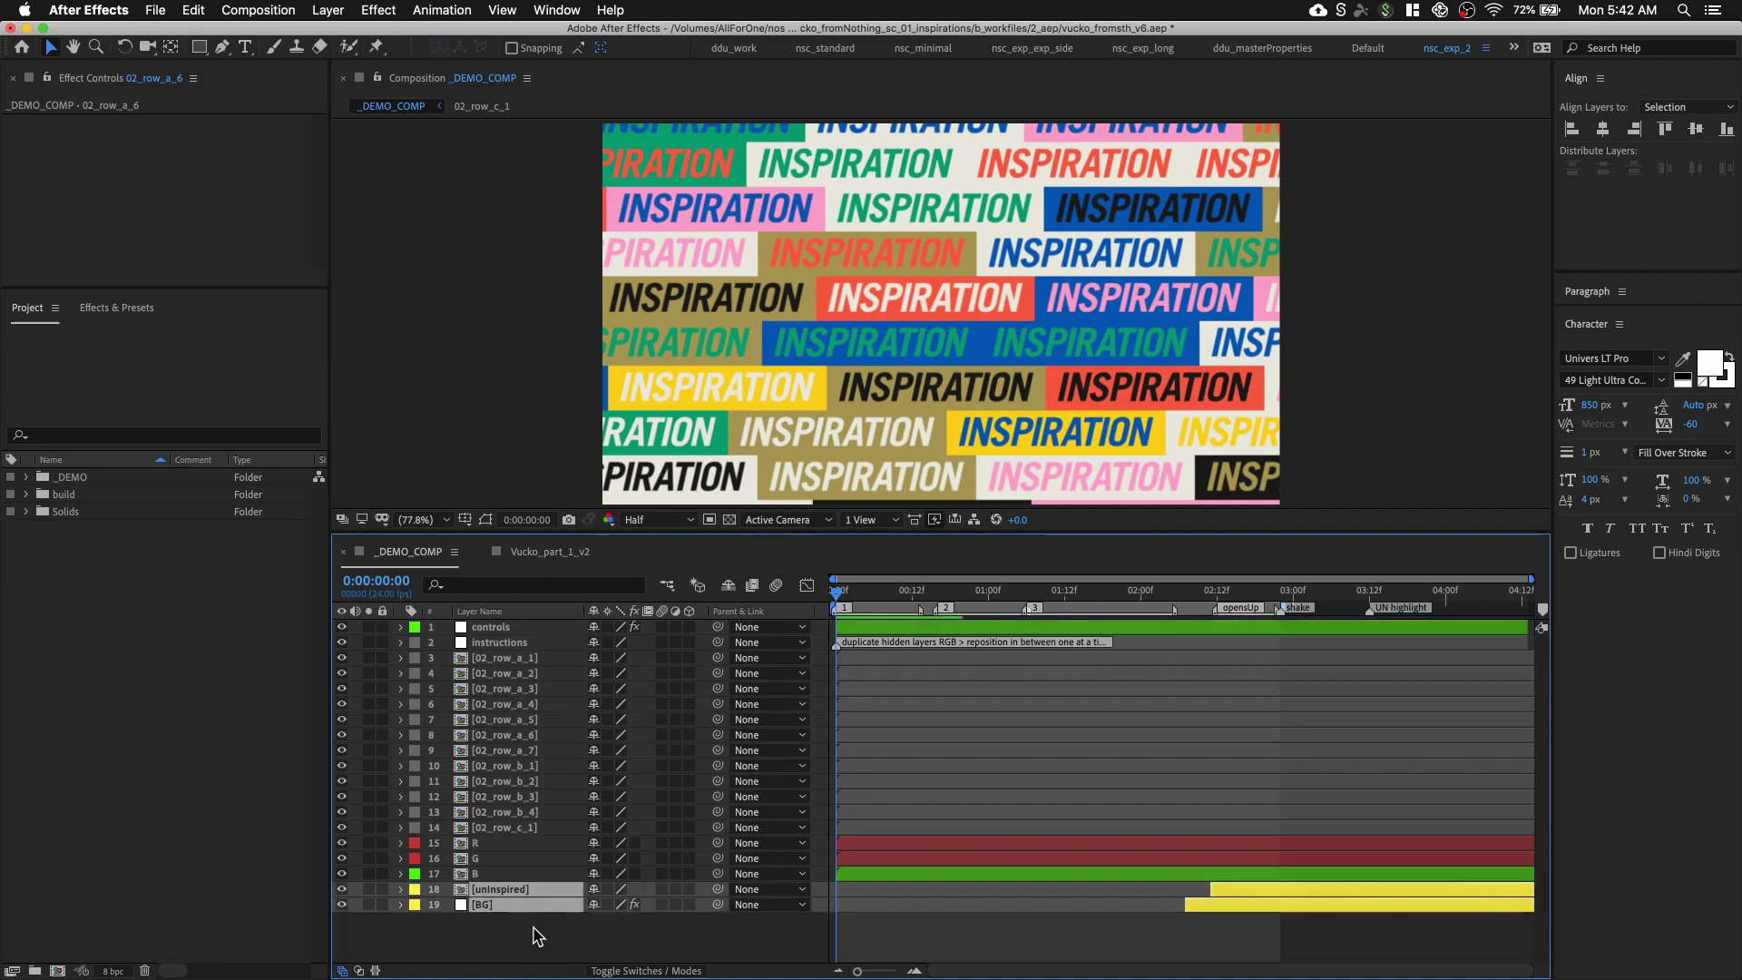
pyautogui.click(534, 928)
# Open the uninspired precomp, preview its wiggling text animation, and return to _DEMO_COMP
pyautogui.doubleClick(529, 887)
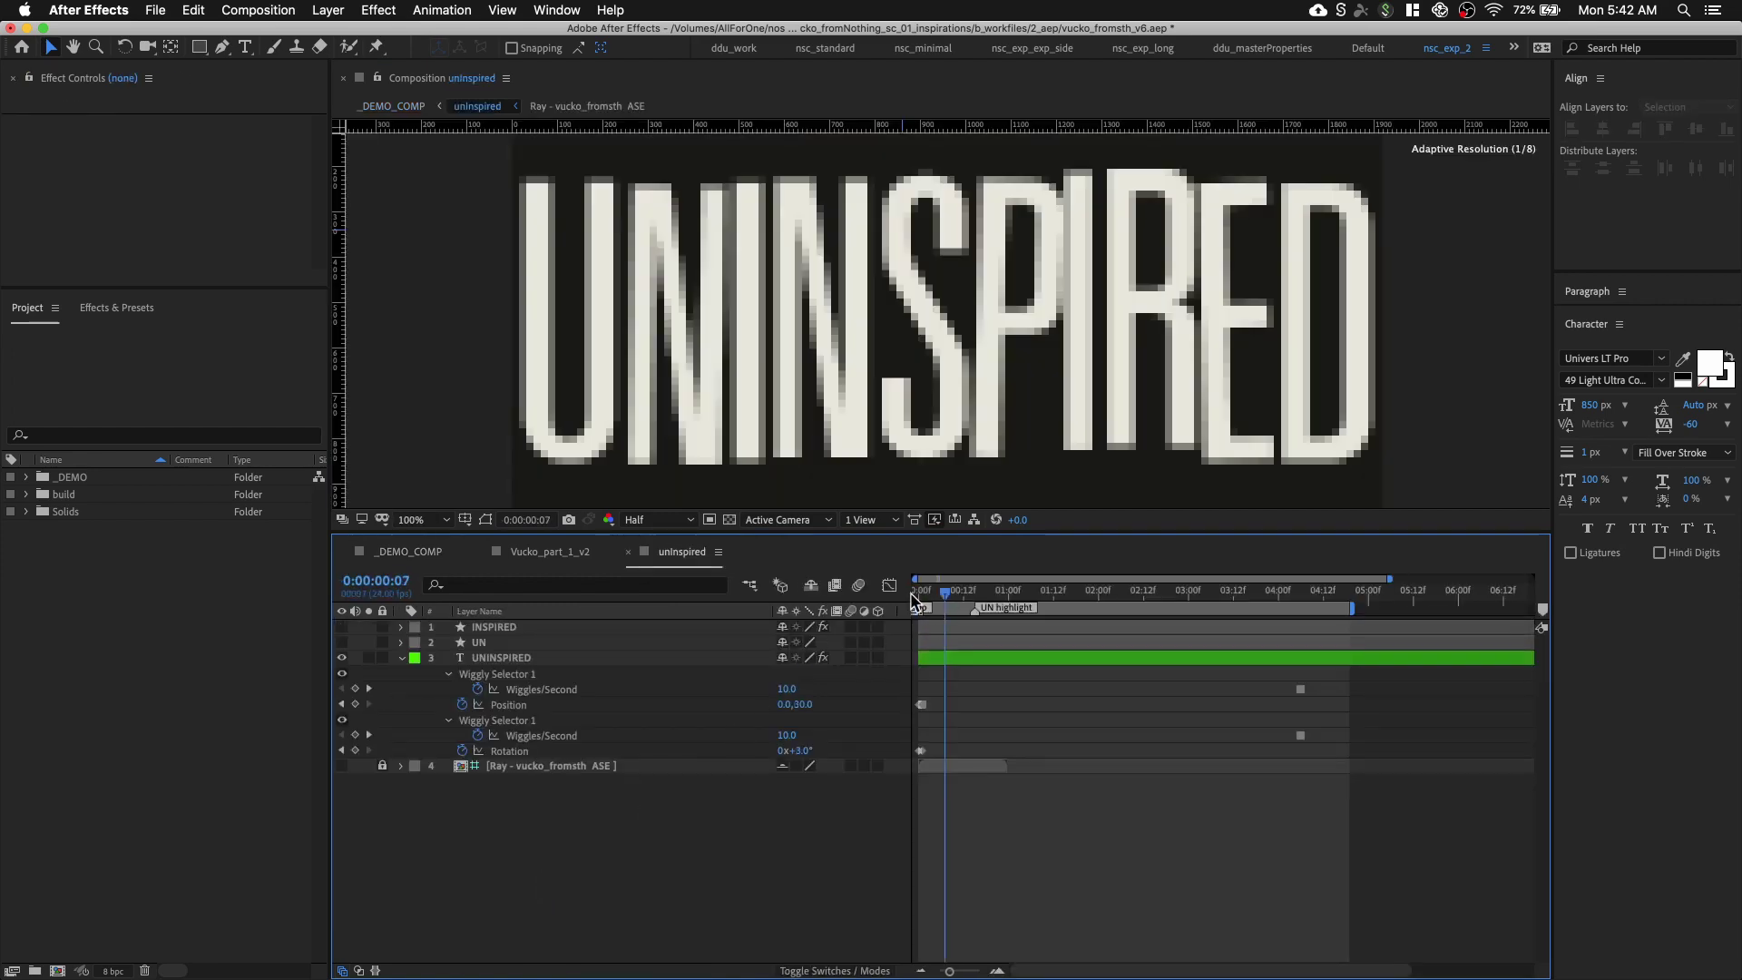
pyautogui.press(',')
pyautogui.press('space')
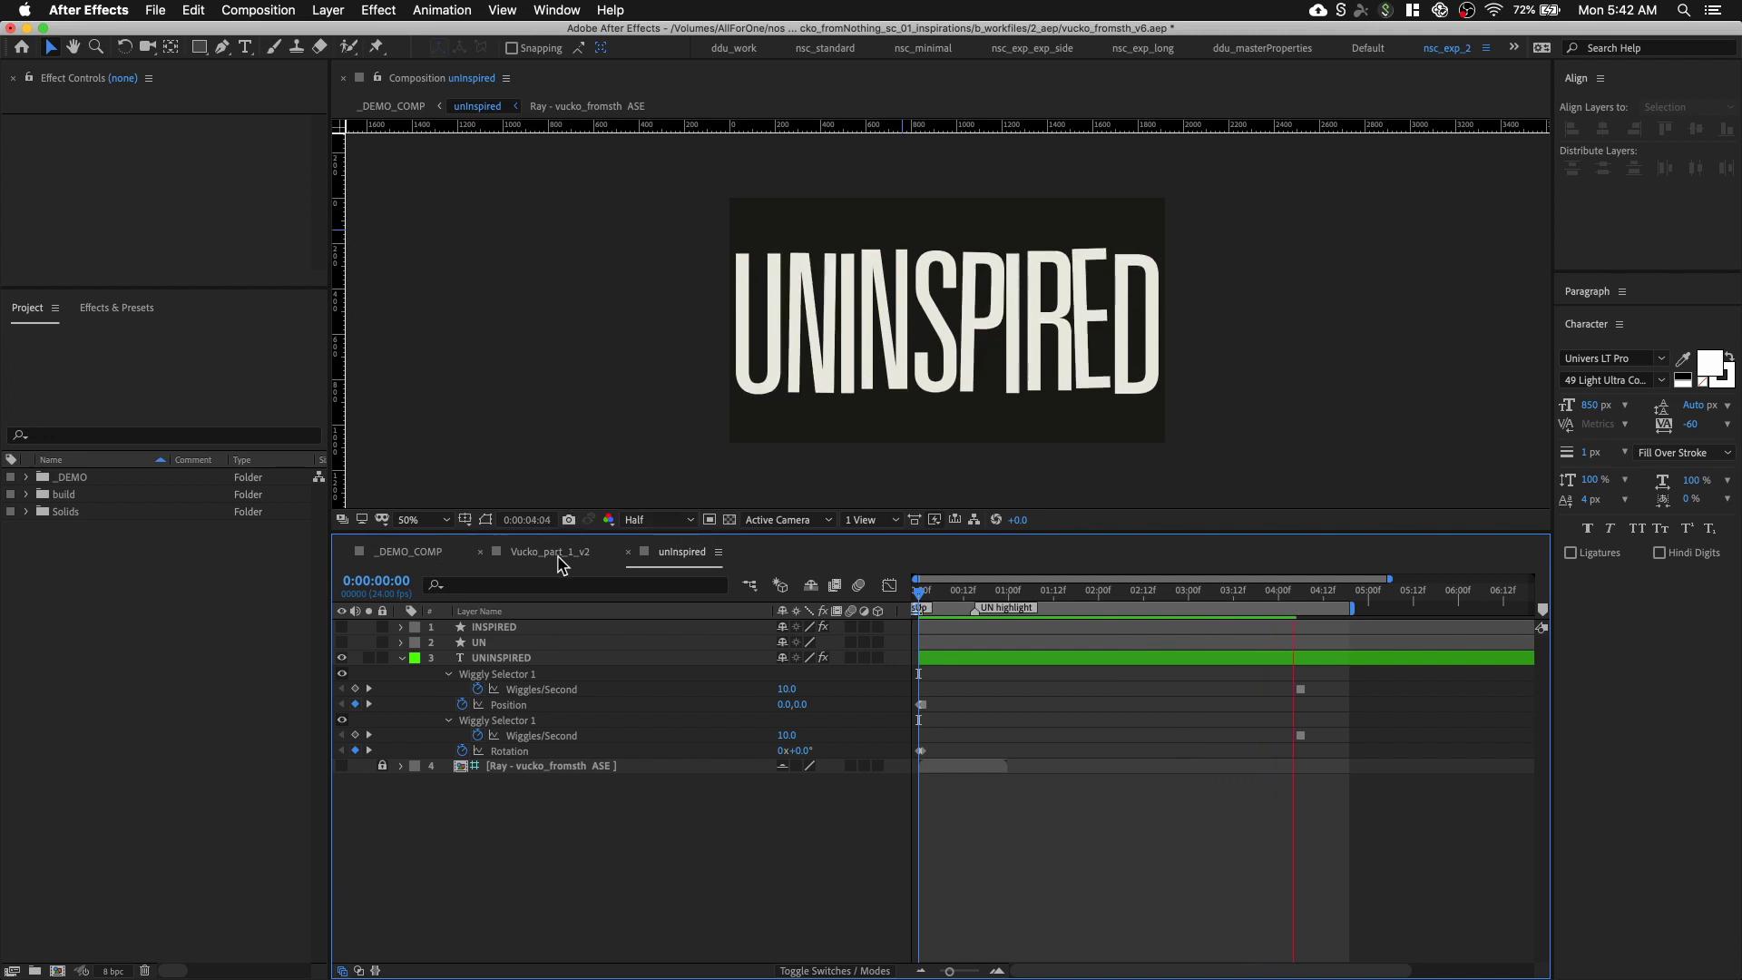
pyautogui.click(434, 553)
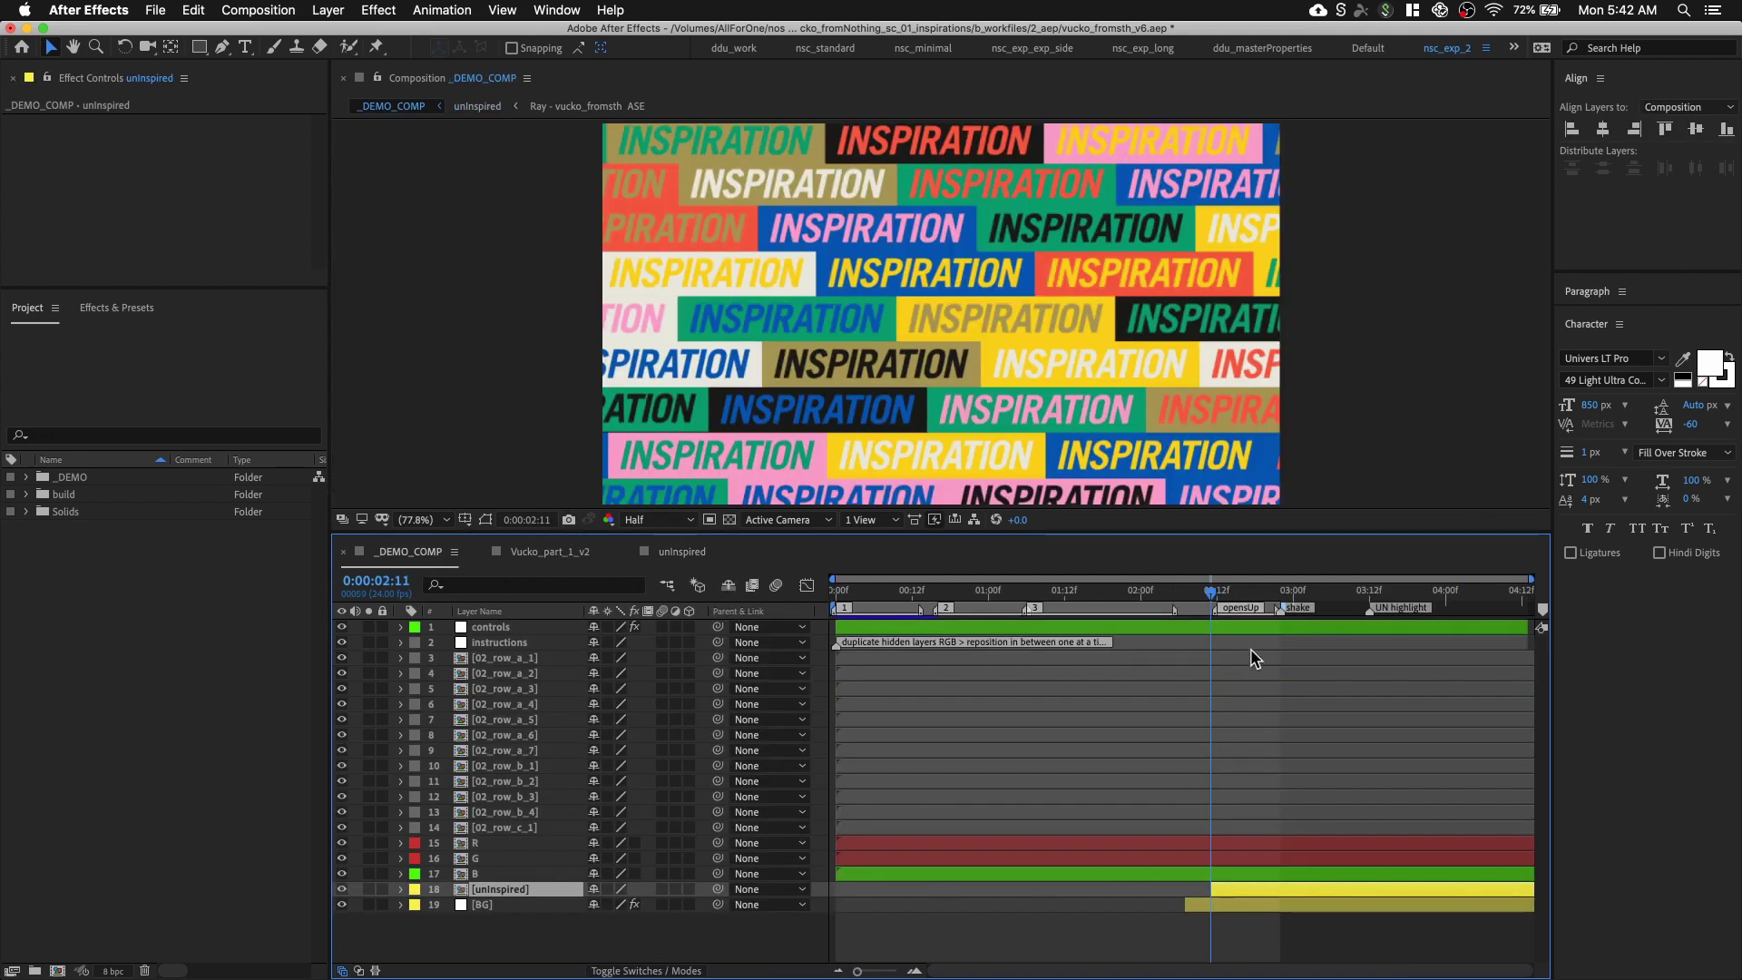
# Solo uninspired and BG, and slide both layers so that uninspired starts at the shake marker, 0:00:02:22
pyautogui.moveTo(1292, 605); pyautogui.dragTo(1280, 605)
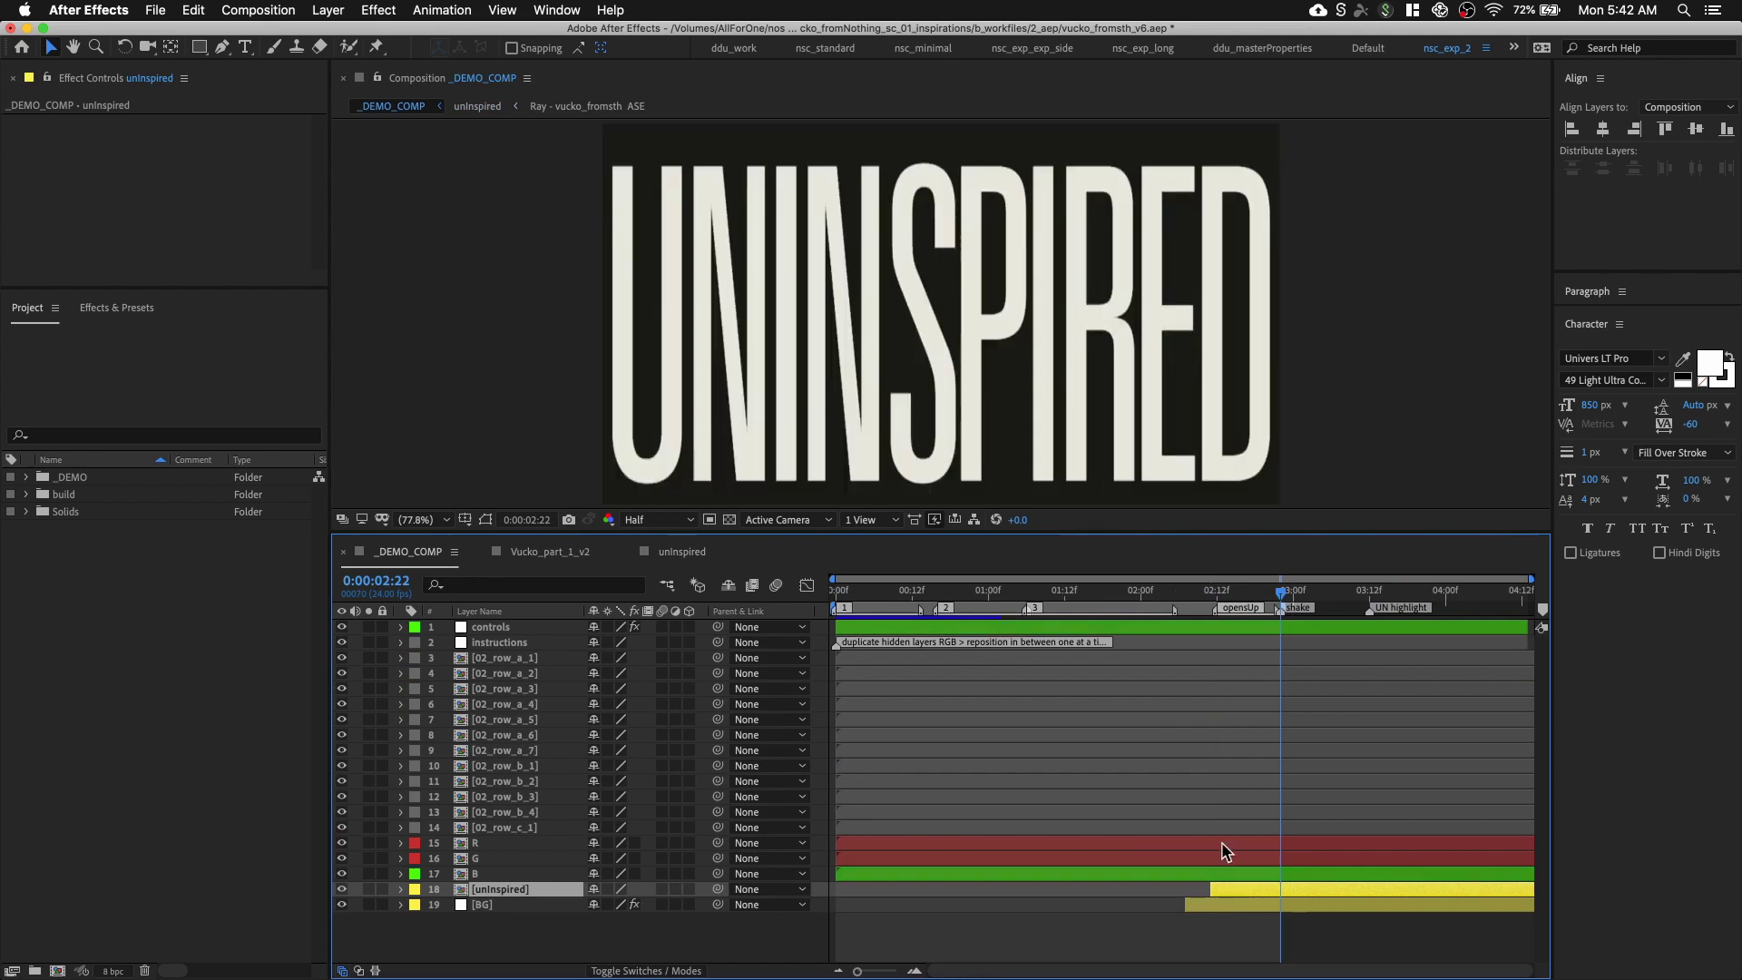
pyautogui.moveTo(370, 889); pyautogui.dragTo(370, 906)
pyautogui.click(436, 920)
pyautogui.click(510, 904)
pyautogui.click(517, 889)
pyautogui.click(383, 916)
pyautogui.click(510, 904)
pyautogui.keyDown('shift'); pyautogui.click(512, 890); pyautogui.keyUp('shift')
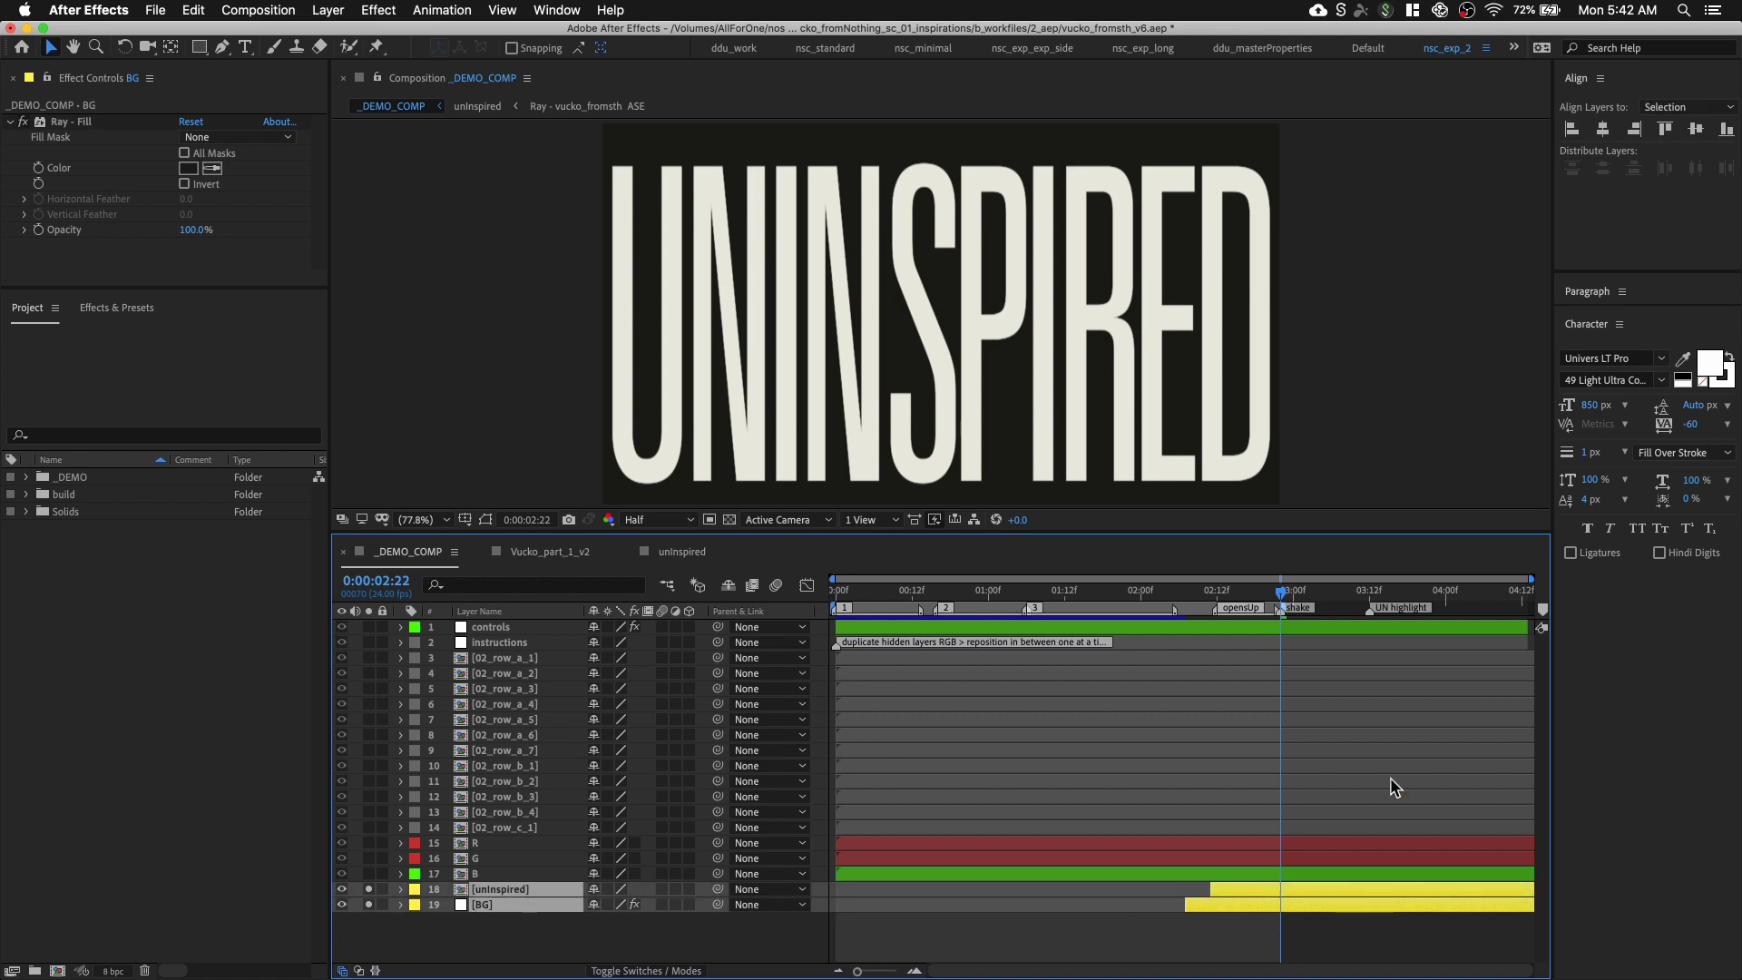
pyautogui.moveTo(1240, 885); pyautogui.dragTo(1312, 885)
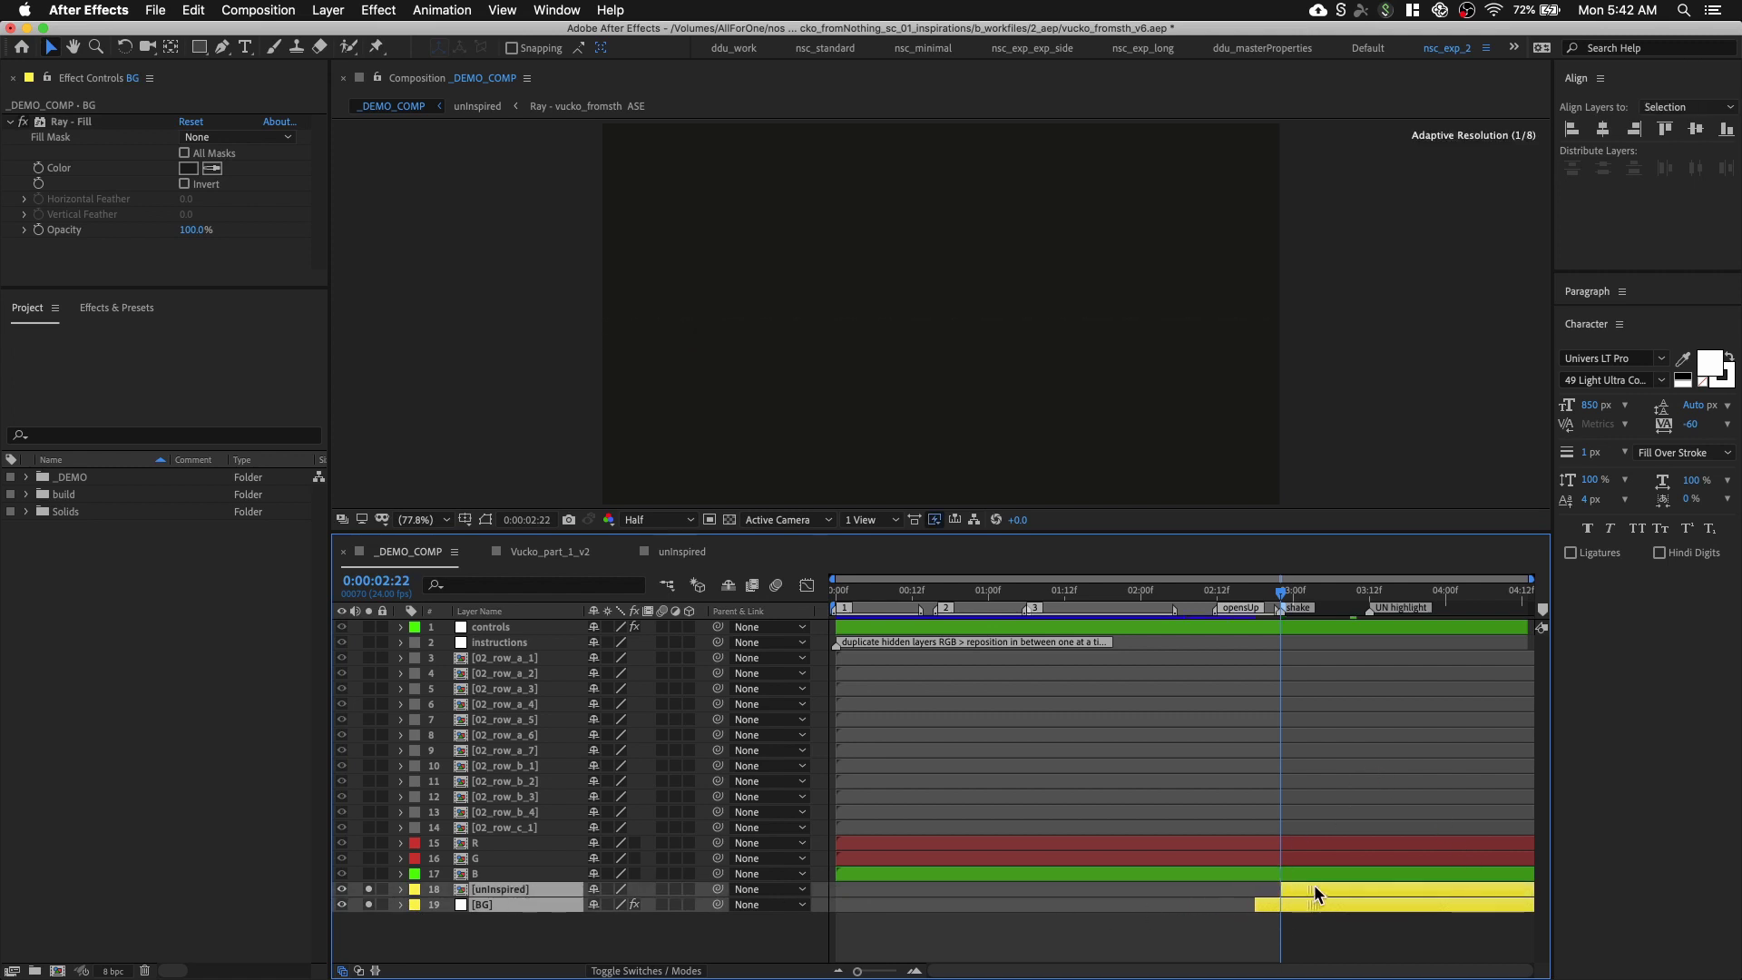
# Turn off both solos and slide uninspired and BG so that uninspired starts at the opensUp marker, 0:00:02:12
pyautogui.moveTo(1282, 598); pyautogui.dragTo(1241, 601)
pyautogui.click(1180, 617)
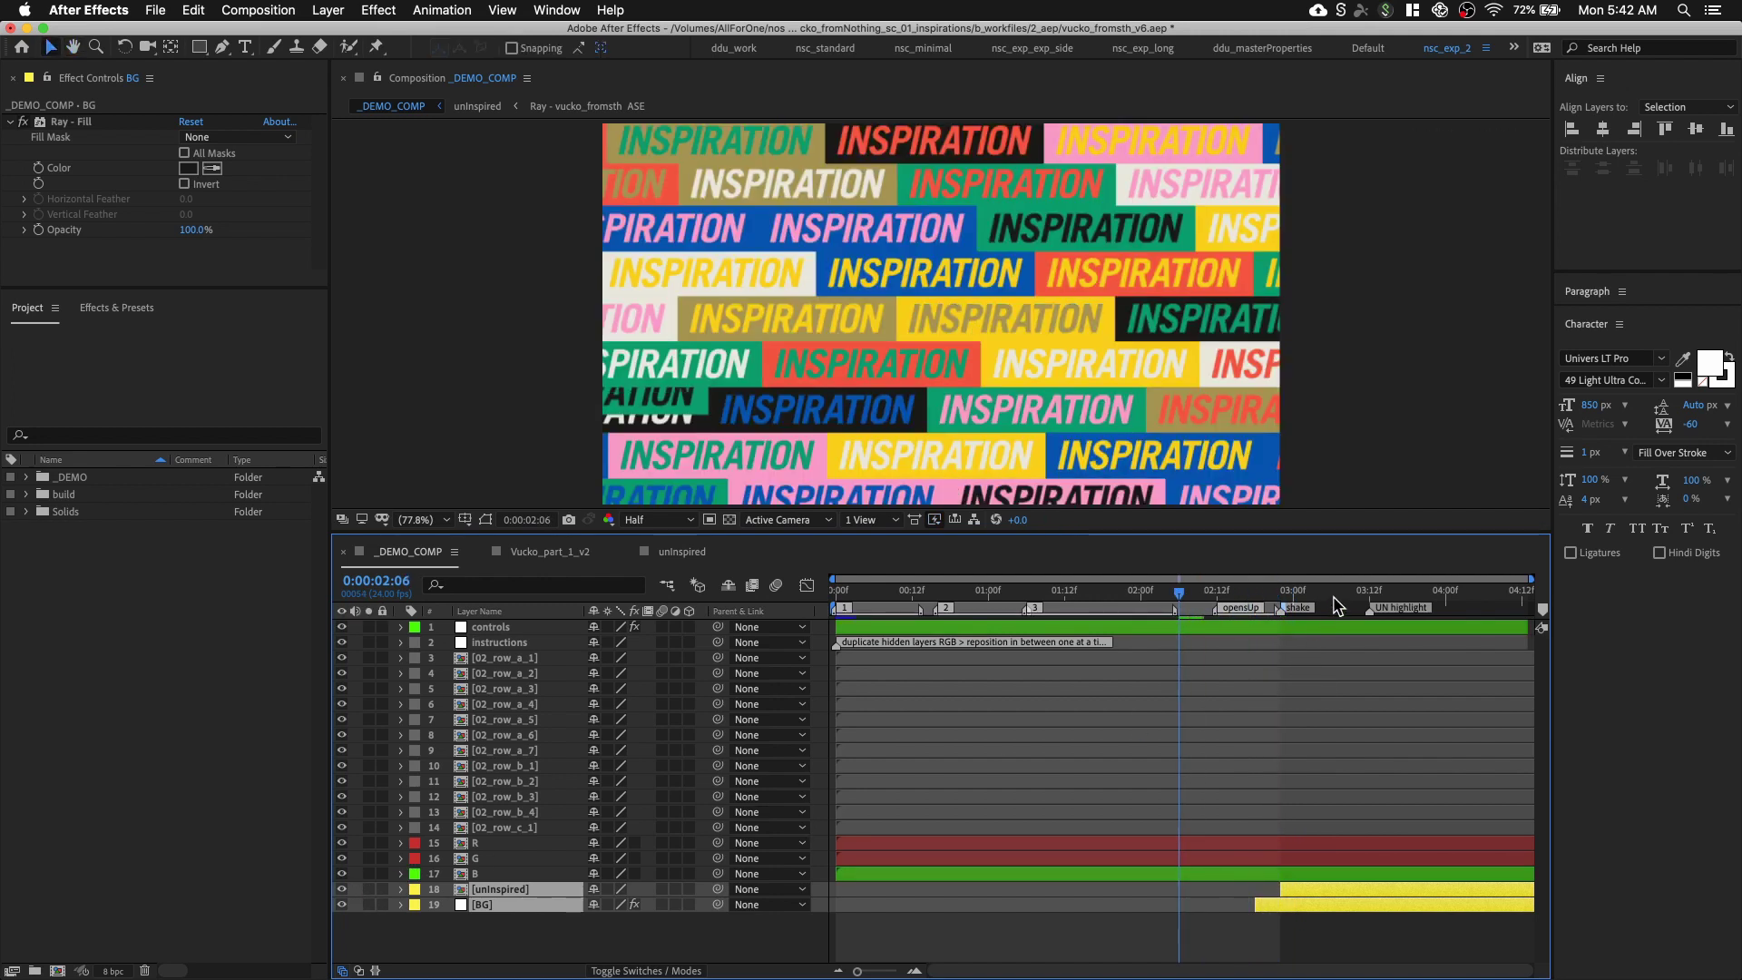
pyautogui.press('space')
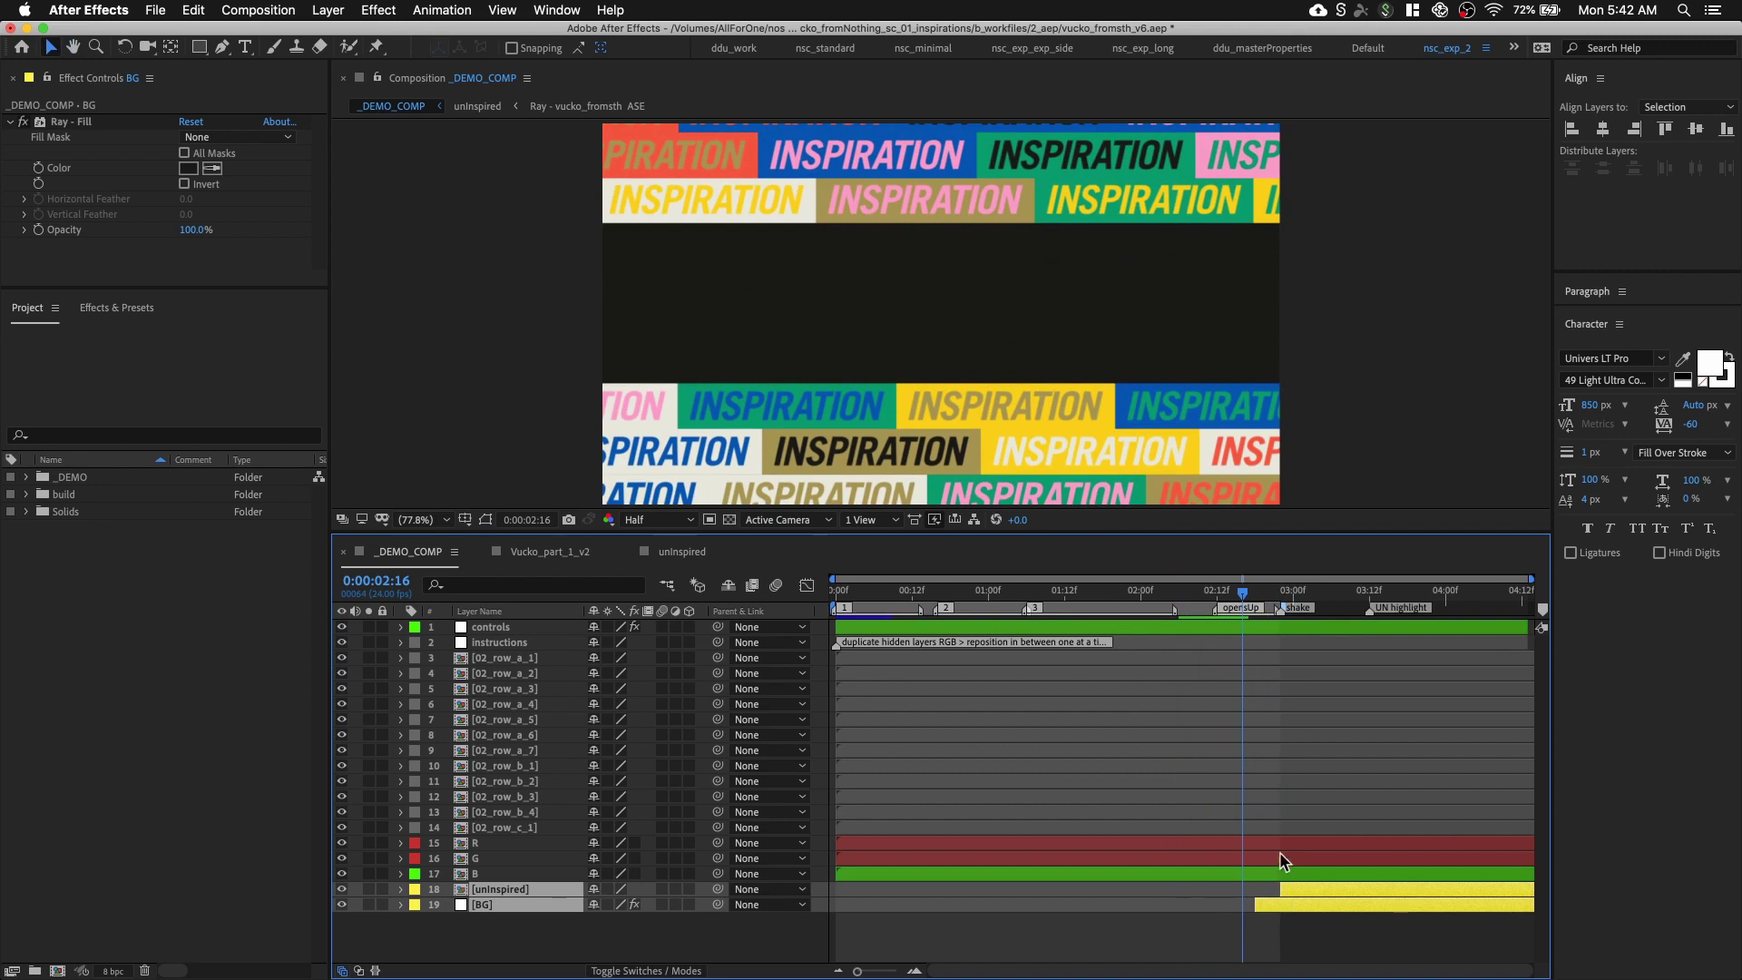
pyautogui.moveTo(1232, 589); pyautogui.dragTo(1219, 593)
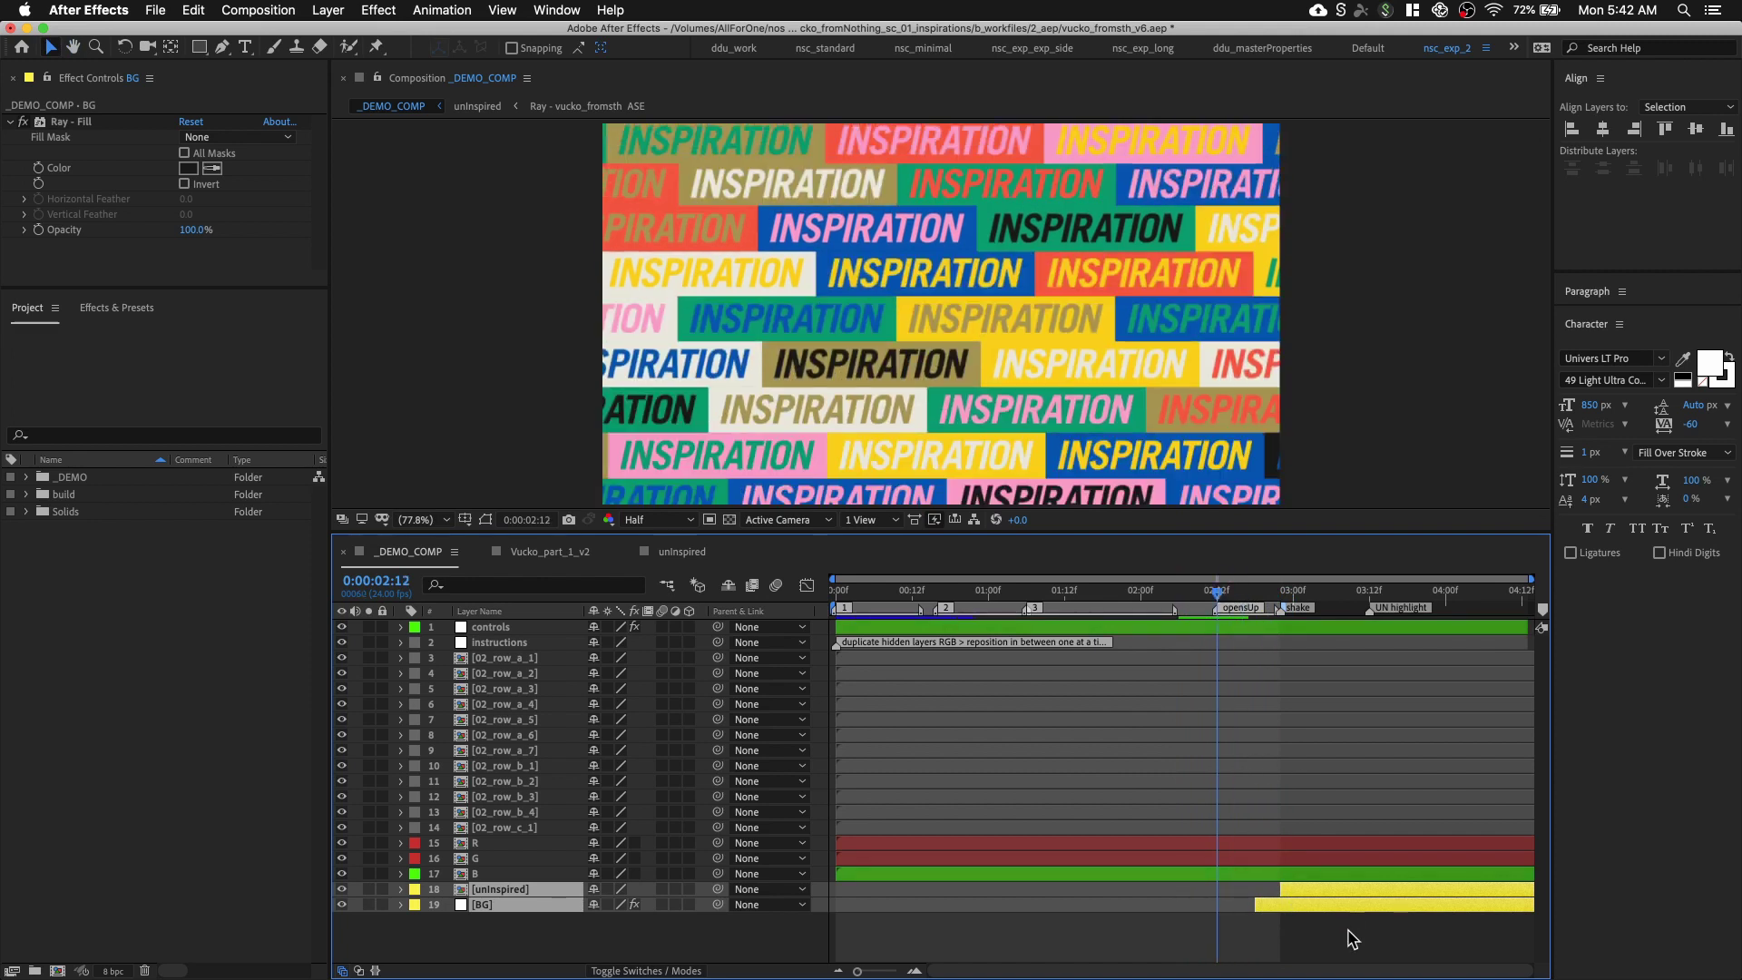
pyautogui.moveTo(1335, 885); pyautogui.dragTo(1277, 883)
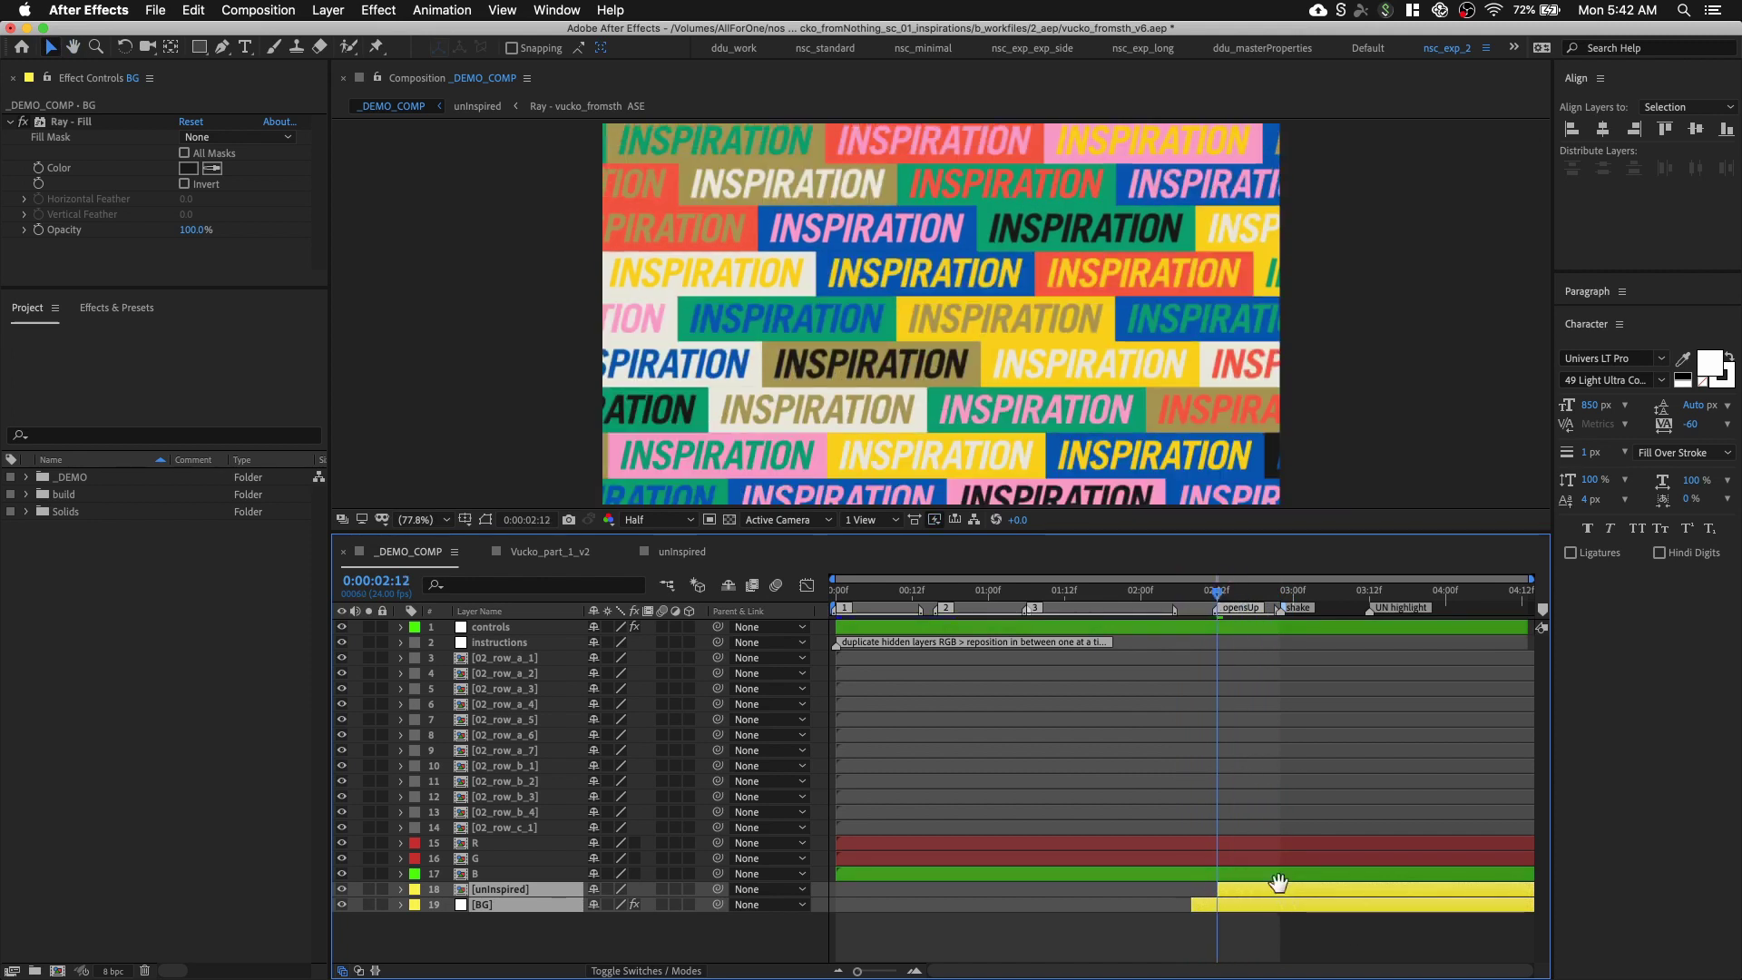
# Preview the opening, inspect the keyframes of the rows and the R, G and B layers, and park at 0:00:02:15
pyautogui.press('space')
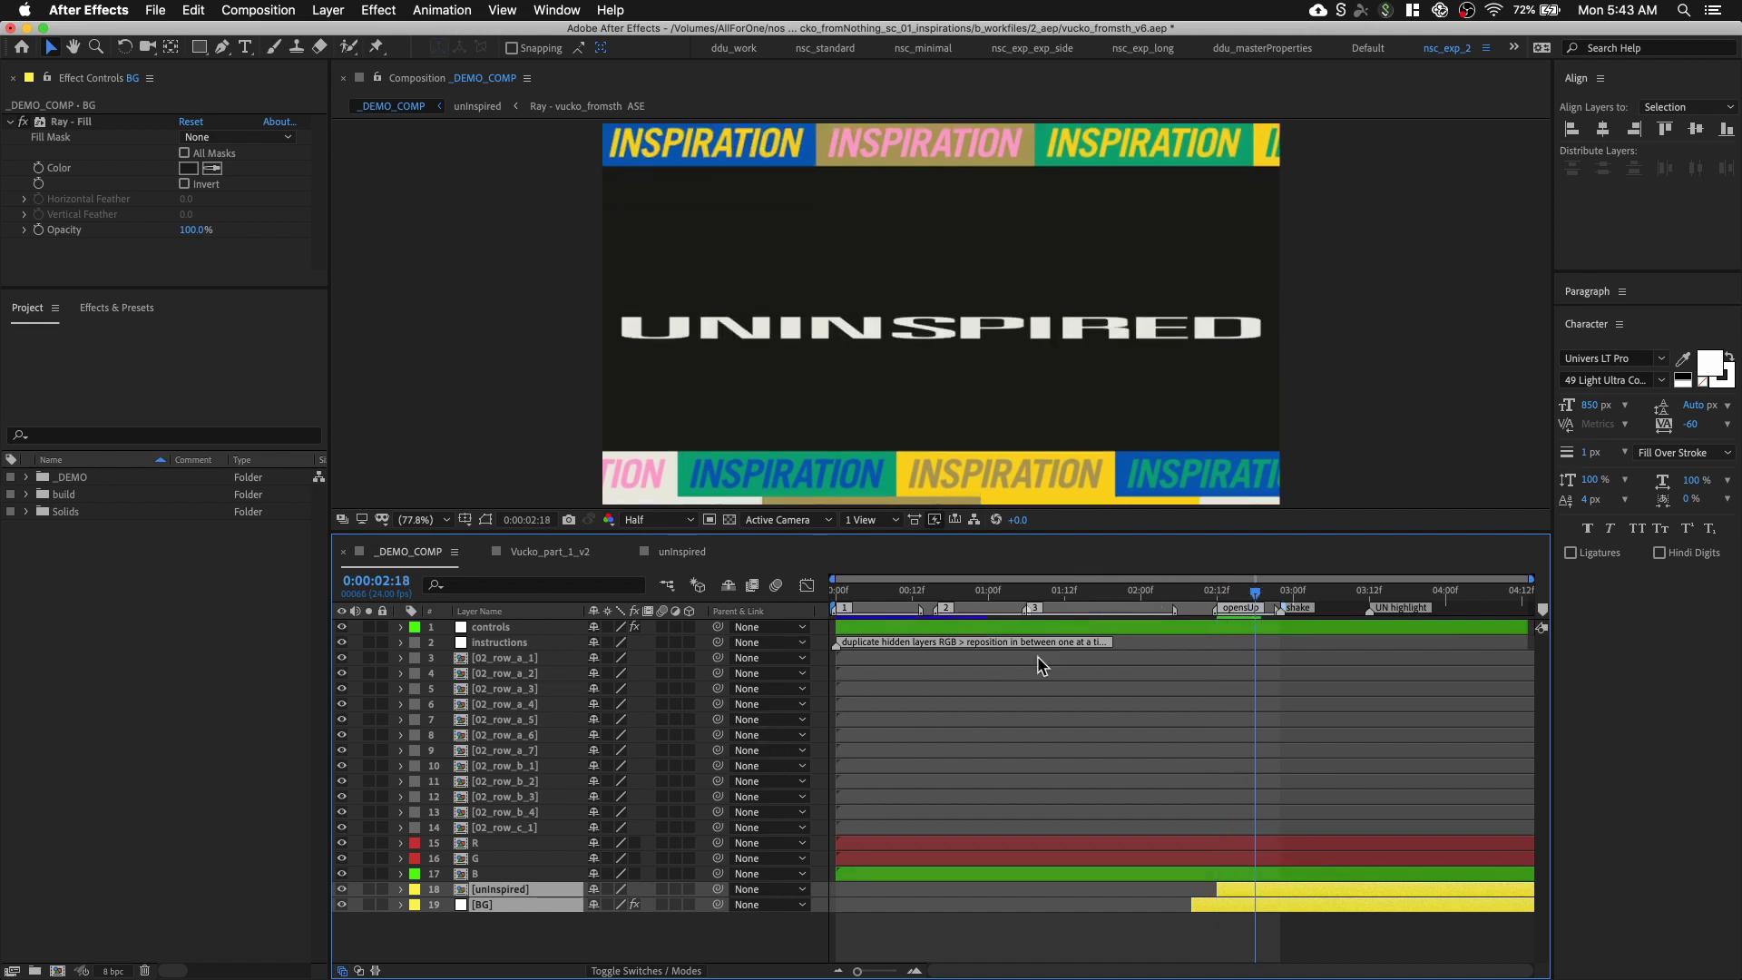
pyautogui.click(521, 658)
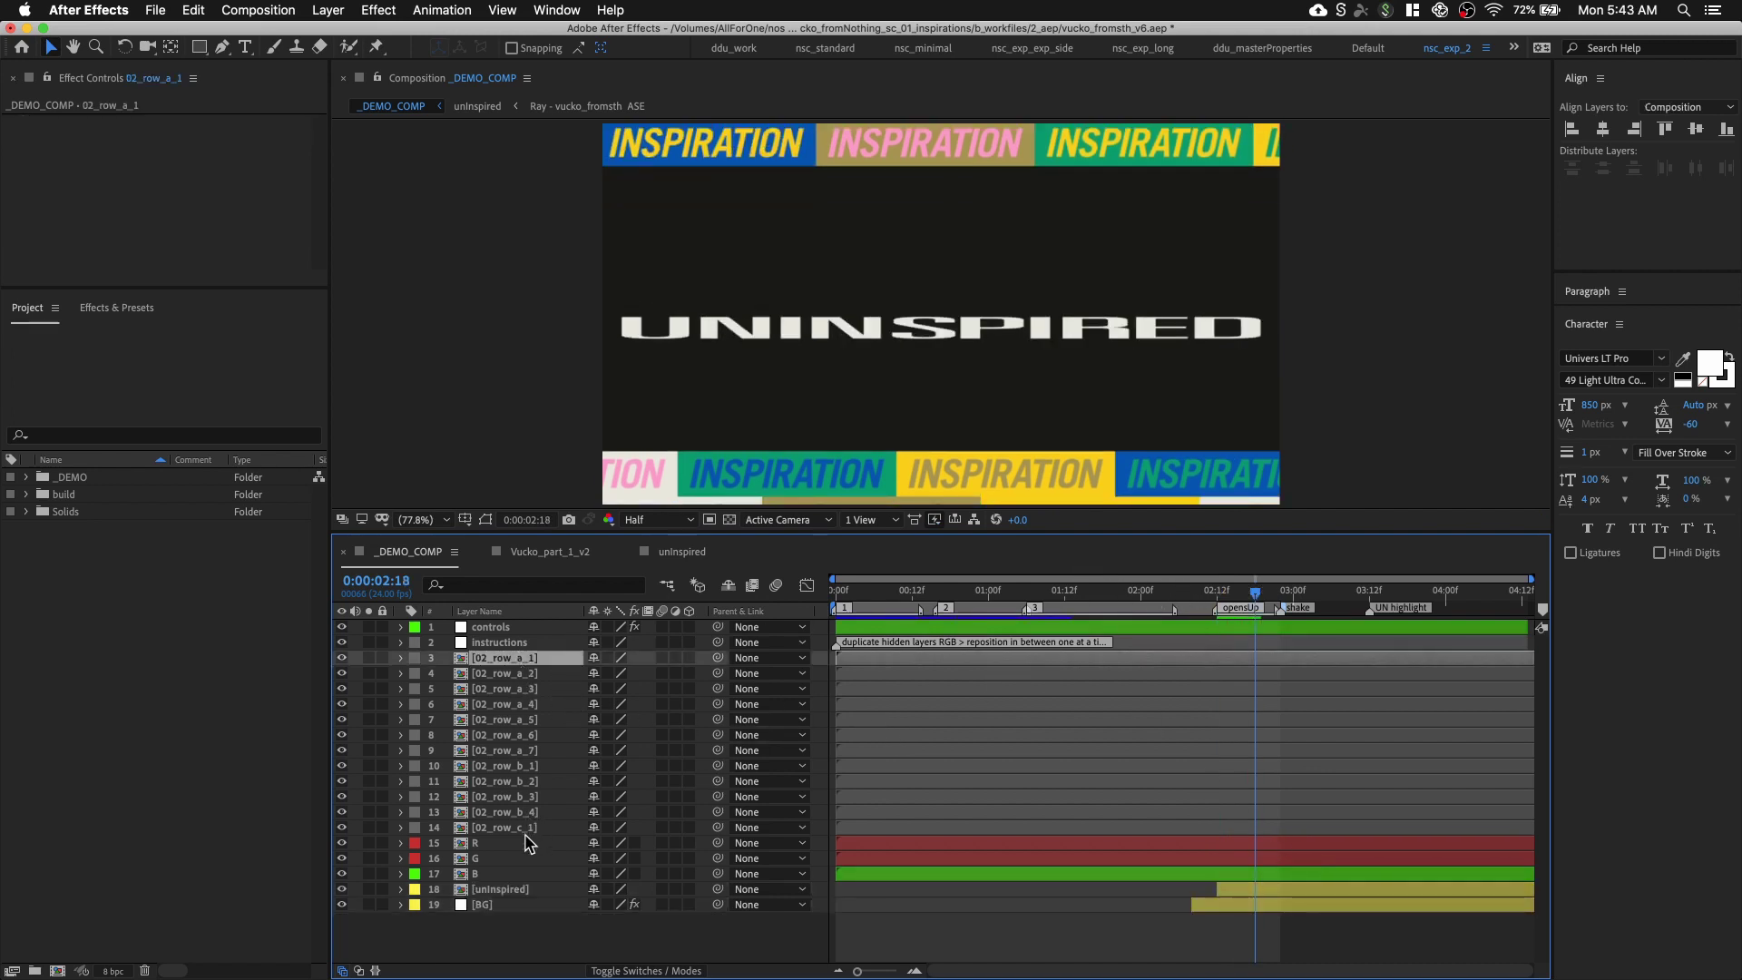
pyautogui.keyDown('shift'); pyautogui.click(517, 872); pyautogui.keyUp('shift')
pyautogui.press('u')
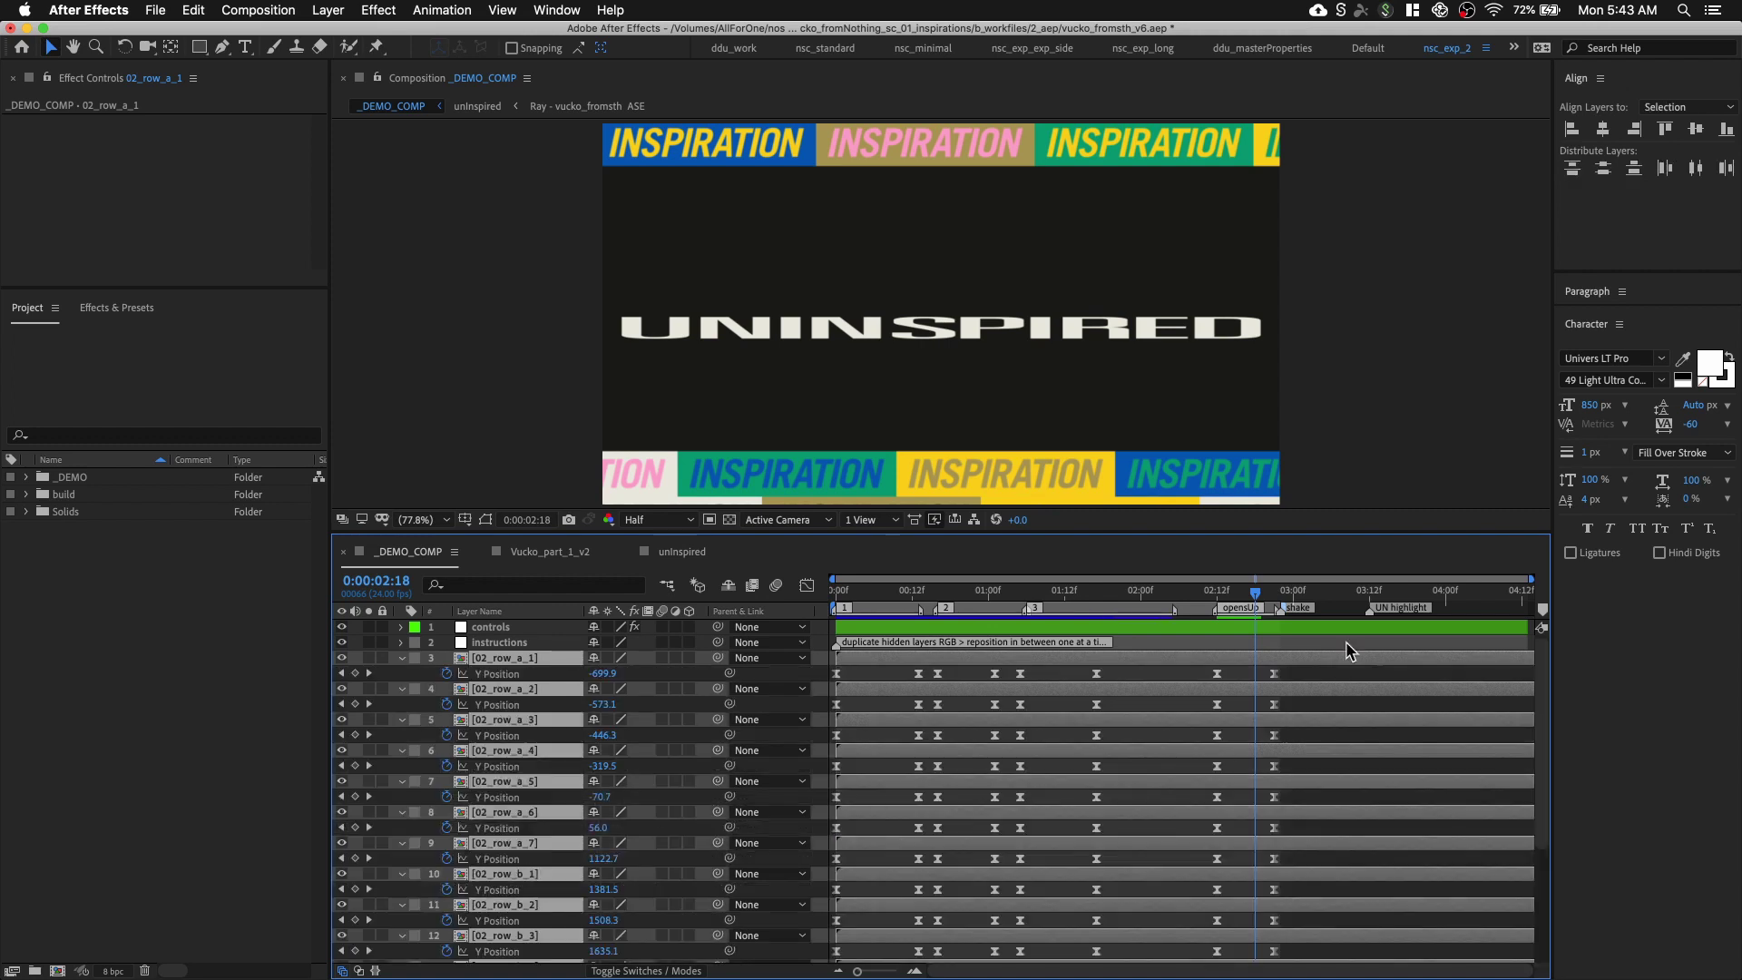
pyautogui.moveTo(1235, 594)
pyautogui.mouseDown()
pyautogui.moveTo(1220, 599)
pyautogui.moveTo(1268, 610)
pyautogui.moveTo(1206, 606)
pyautogui.mouseUp()
pyautogui.click(402, 661)
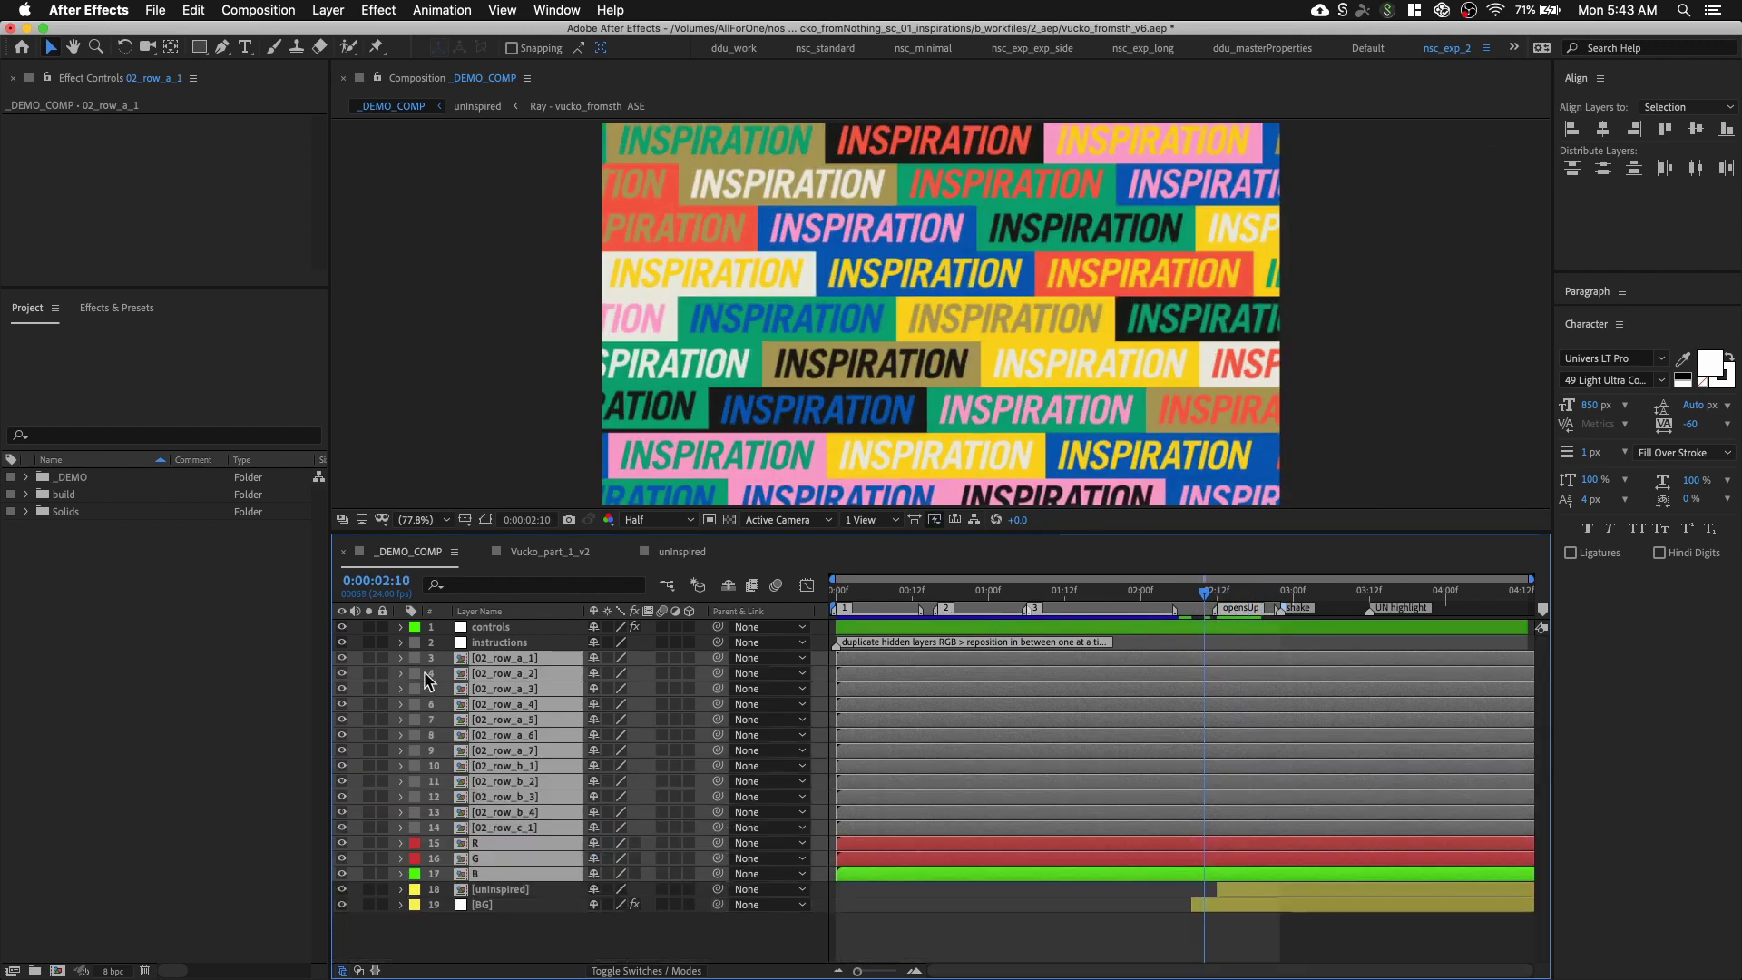
pyautogui.moveTo(1213, 591); pyautogui.dragTo(1233, 594)
# Add a new adjustment layer above the sprite rows and rename it warp
pyautogui.rightClick(585, 934)
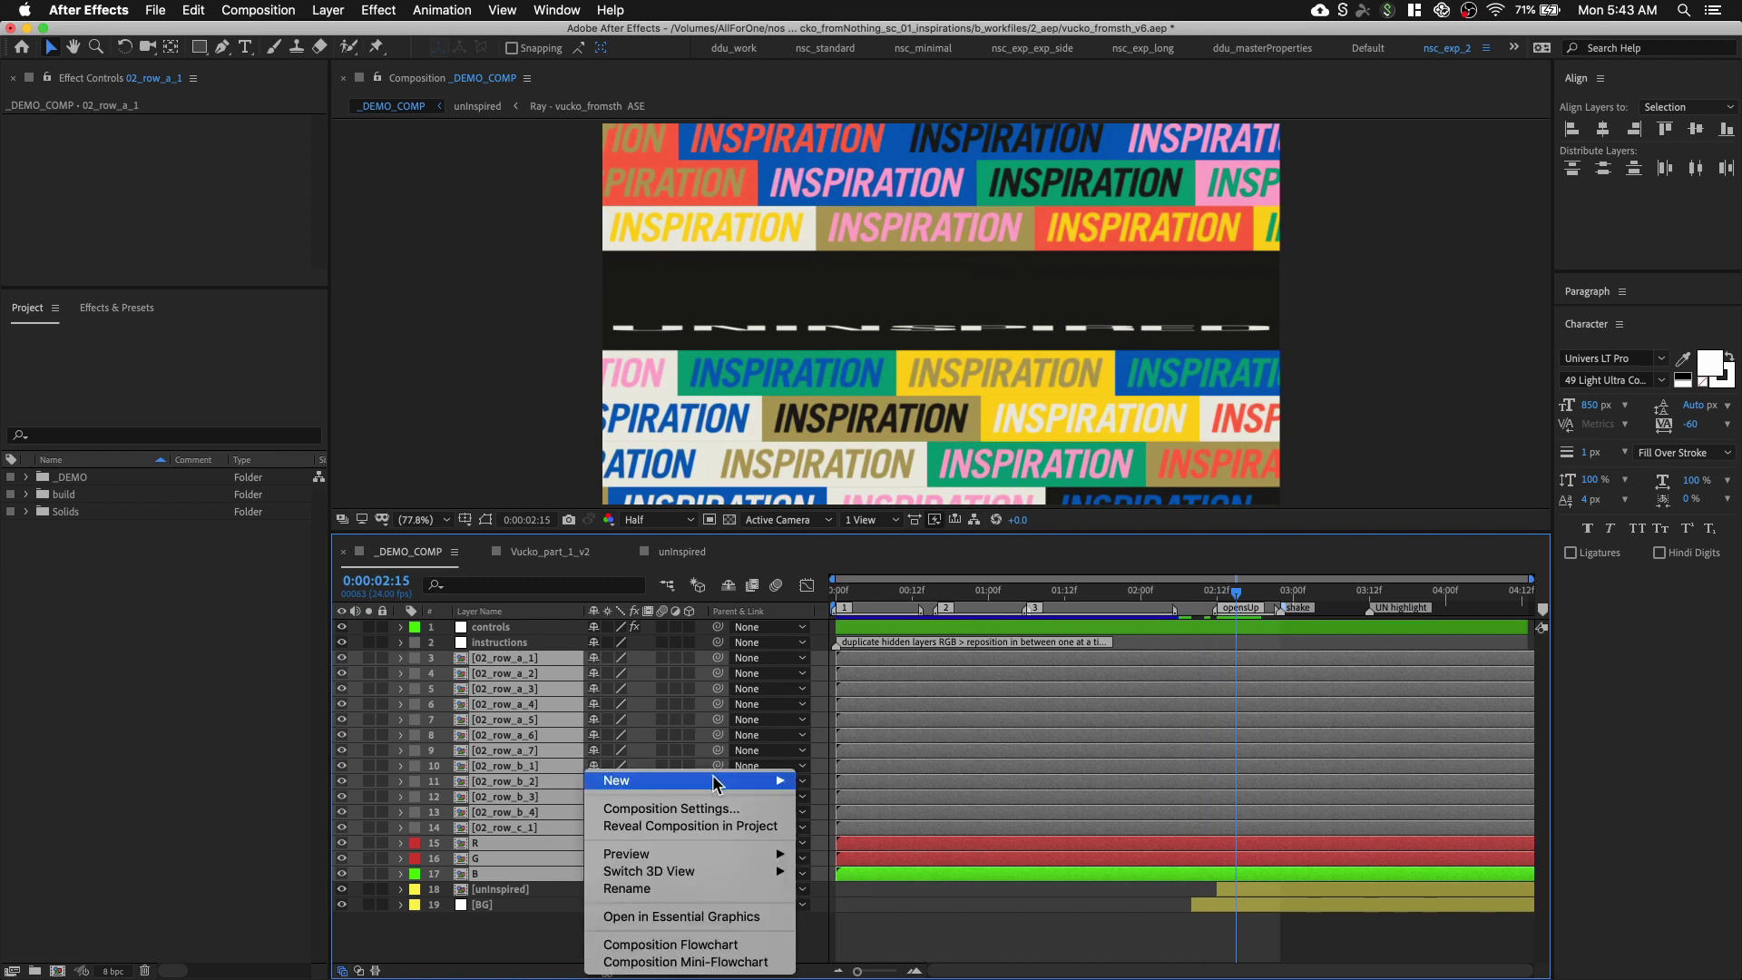
pyautogui.moveTo(699, 780)
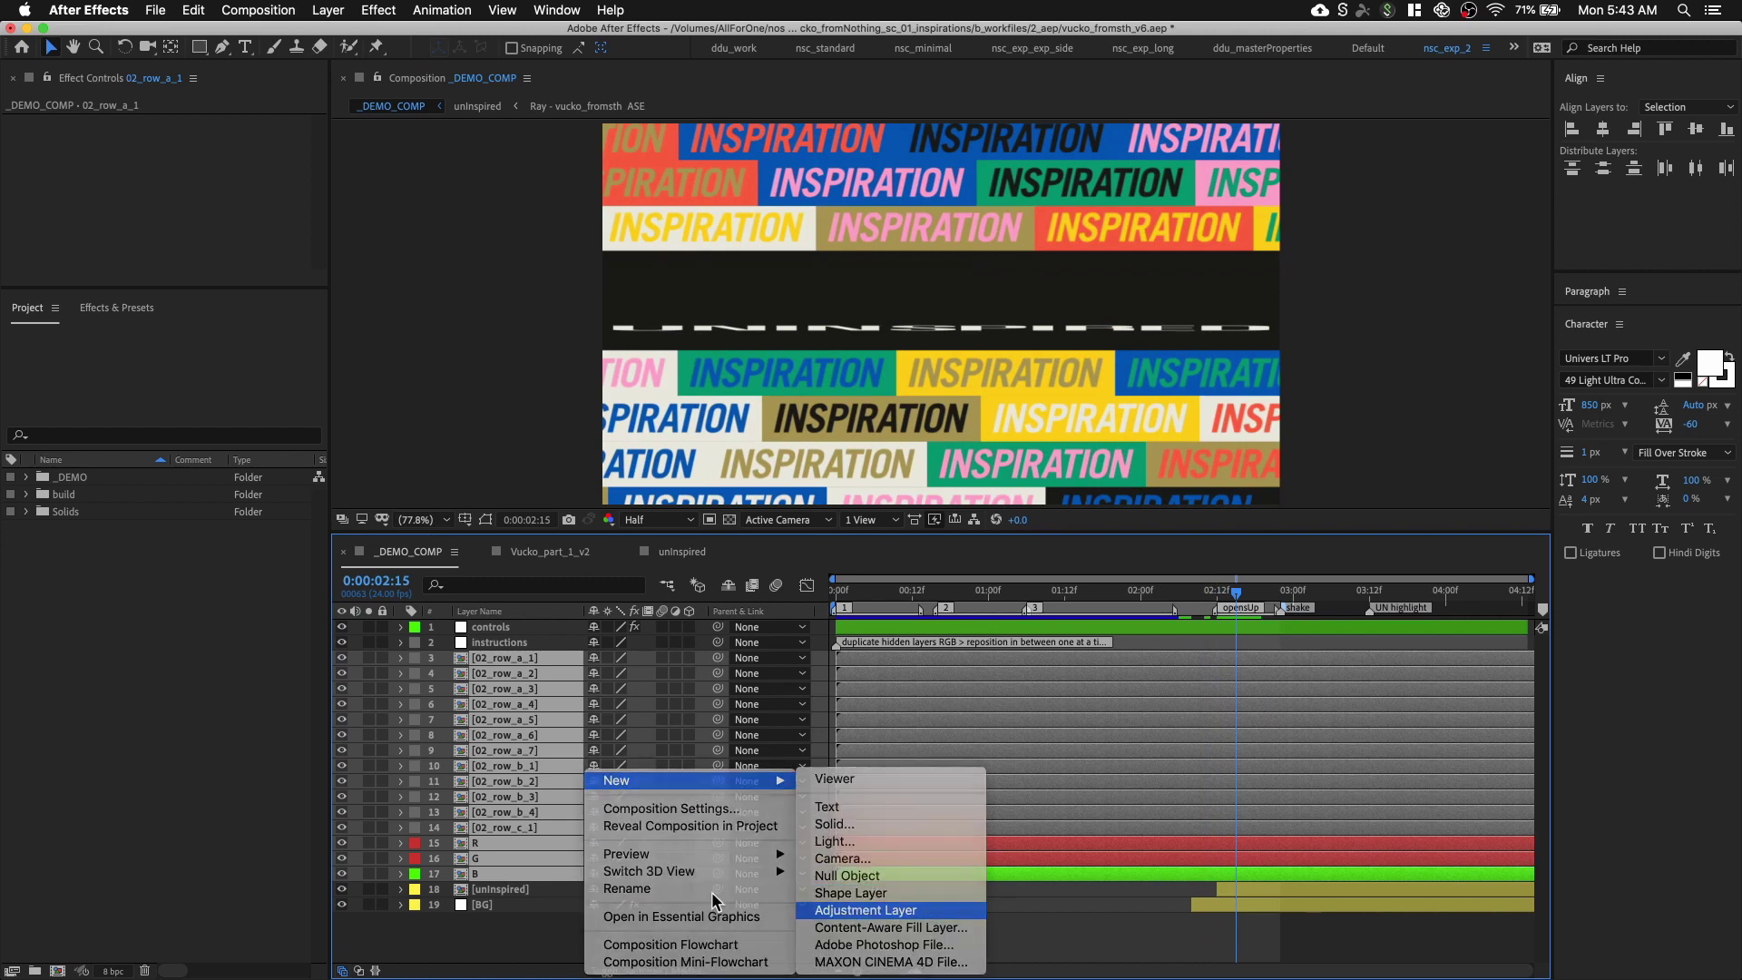
pyautogui.click(857, 910)
pyautogui.click(535, 658)
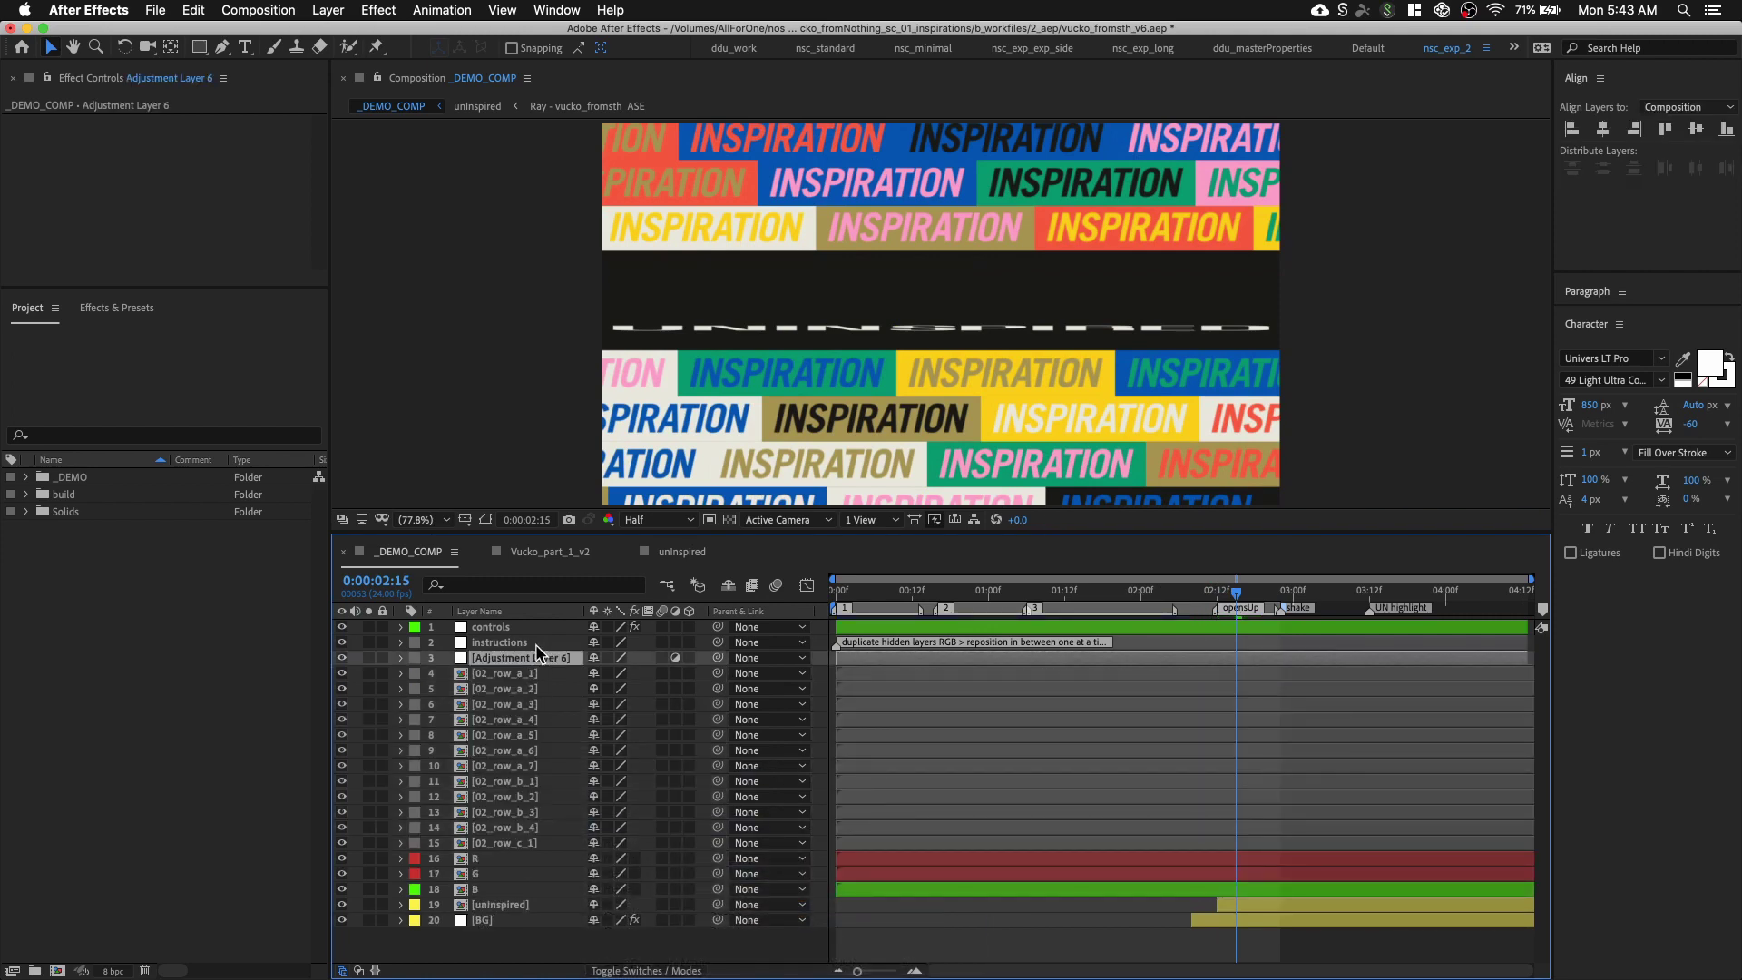
pyautogui.write('warp')
pyautogui.press('Return')
# Apply the Warp effect with the Bulge style to the warp layer and make the layer start at the opensUp marker, 0:00:02:12
pyautogui.hotkey('ctrl', 'space')
pyautogui.write('warp')
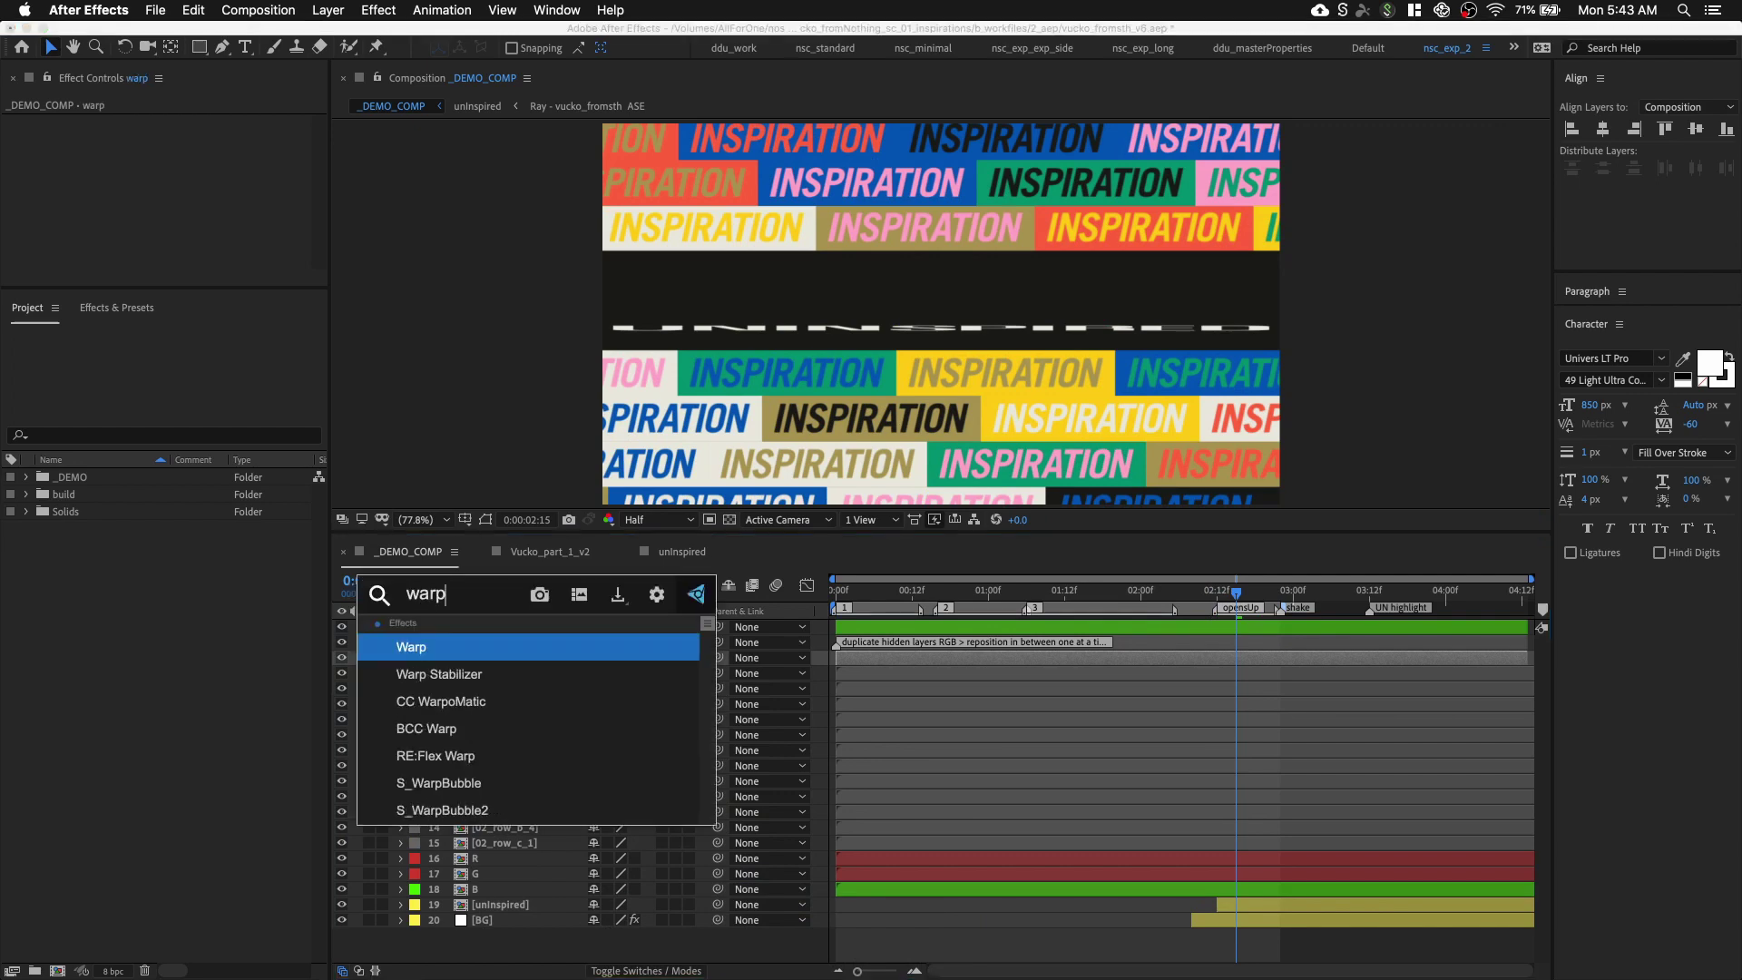
pyautogui.press('Return')
pyautogui.click(236, 138)
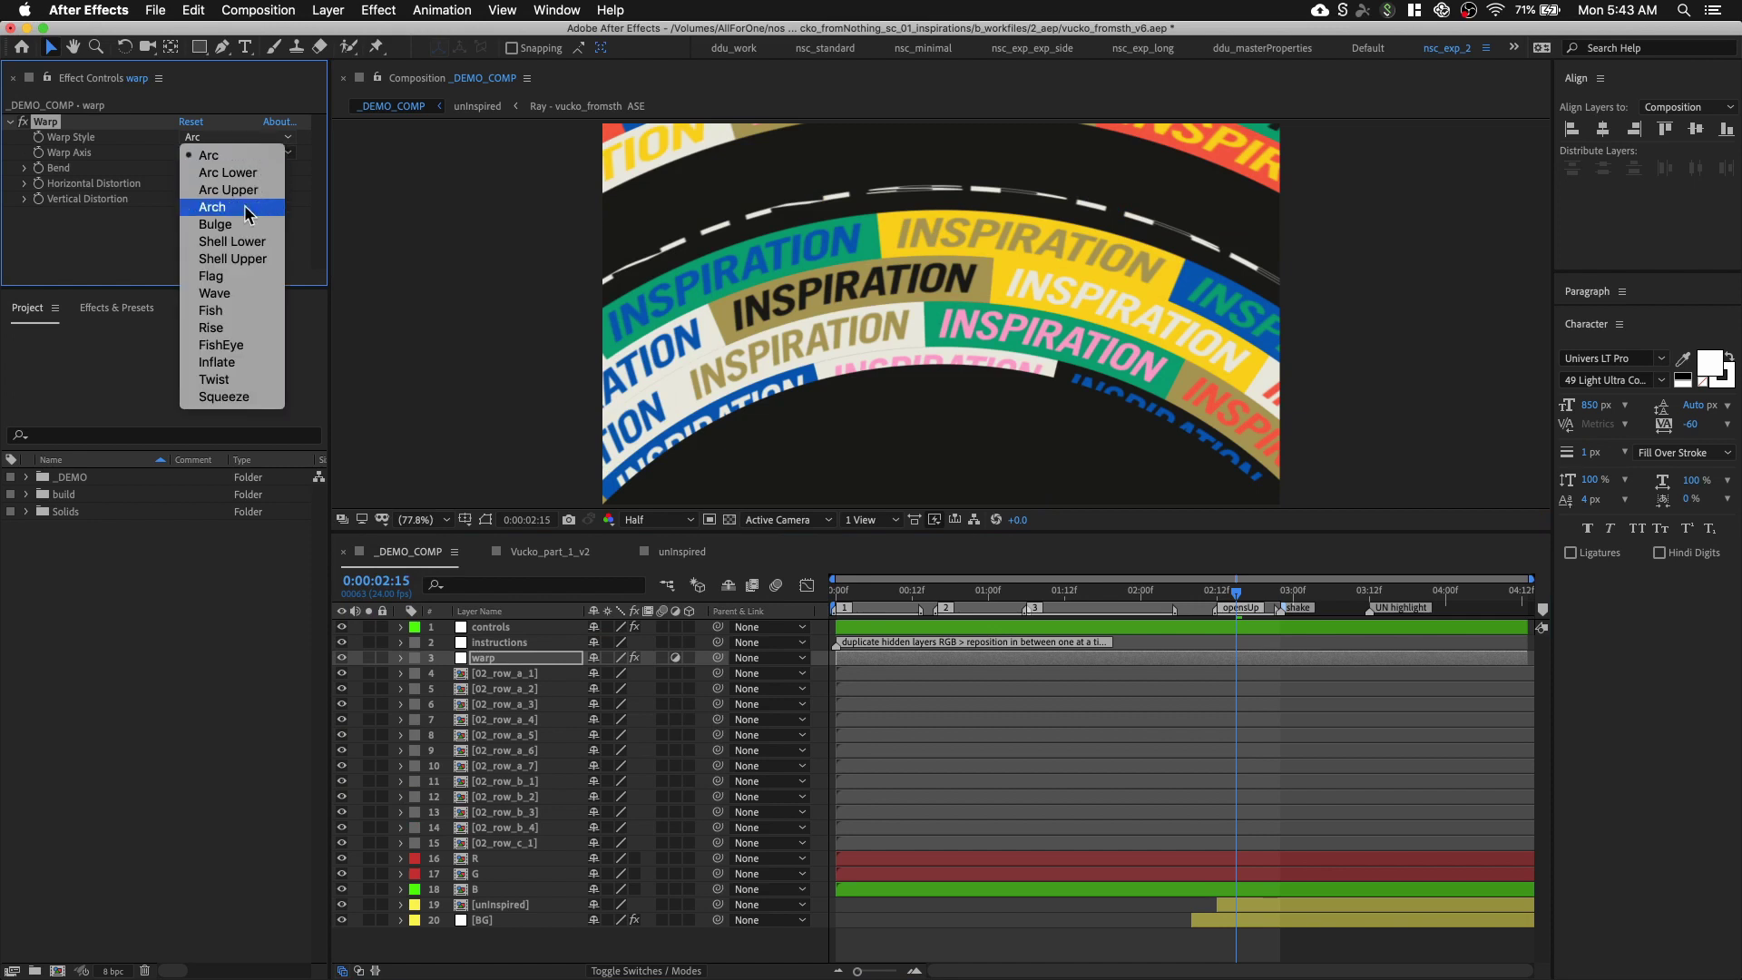
pyautogui.click(236, 223)
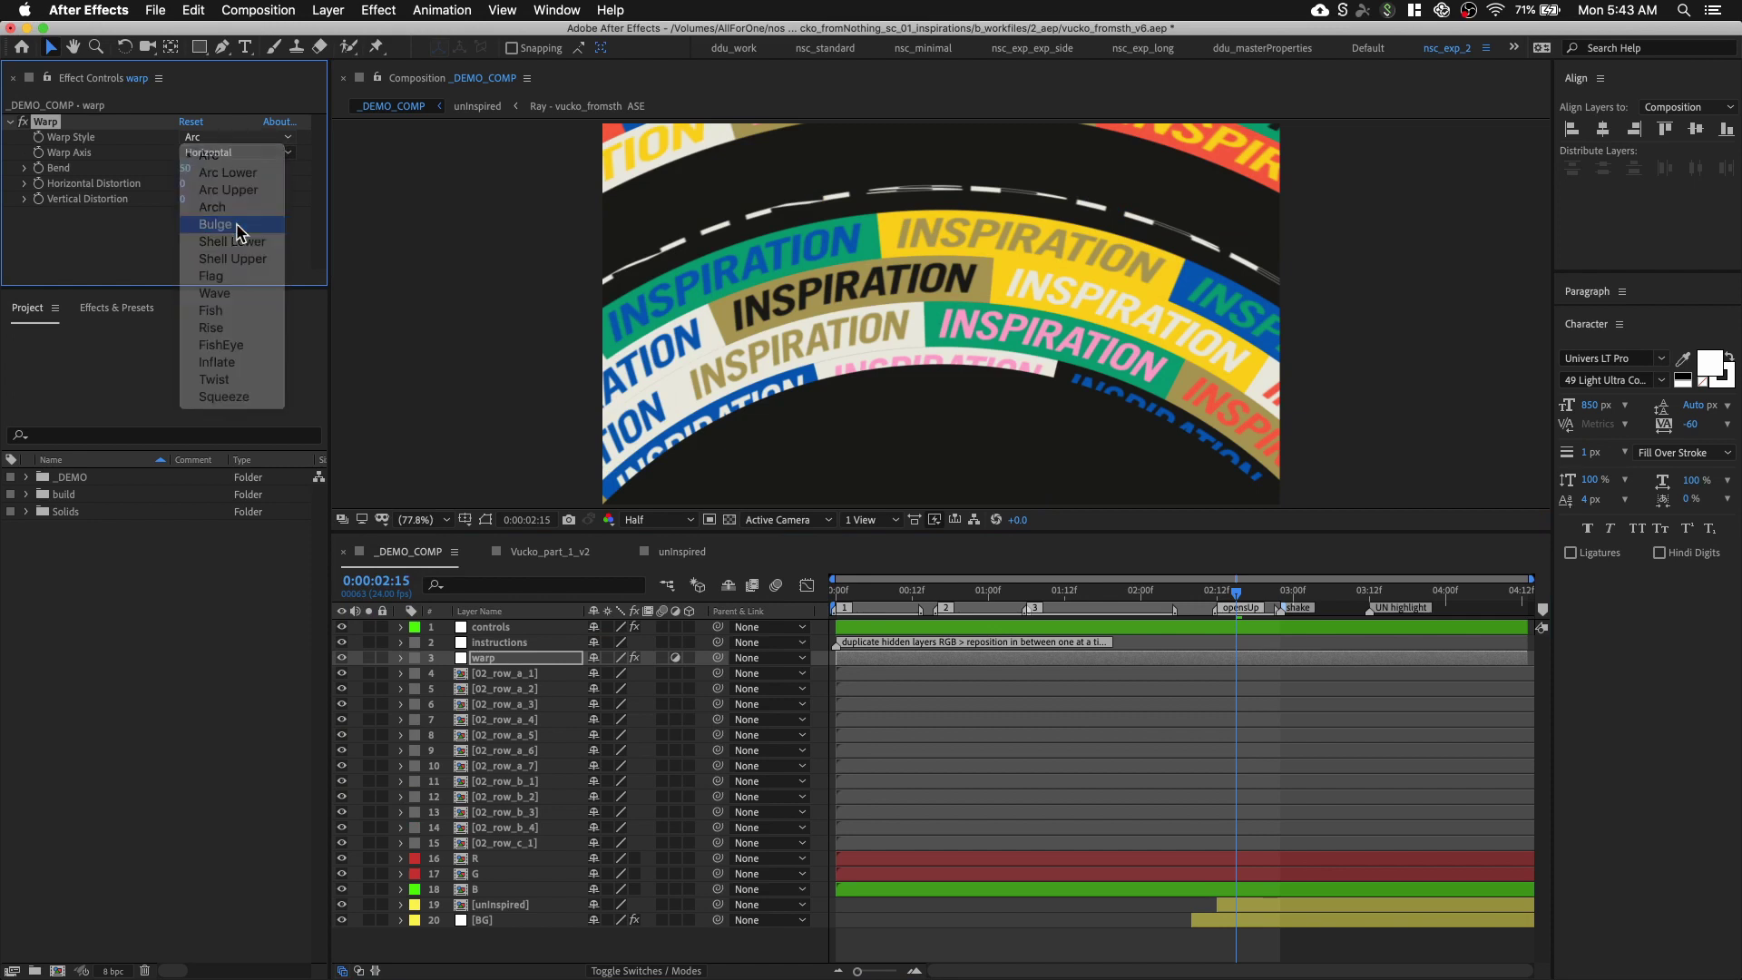
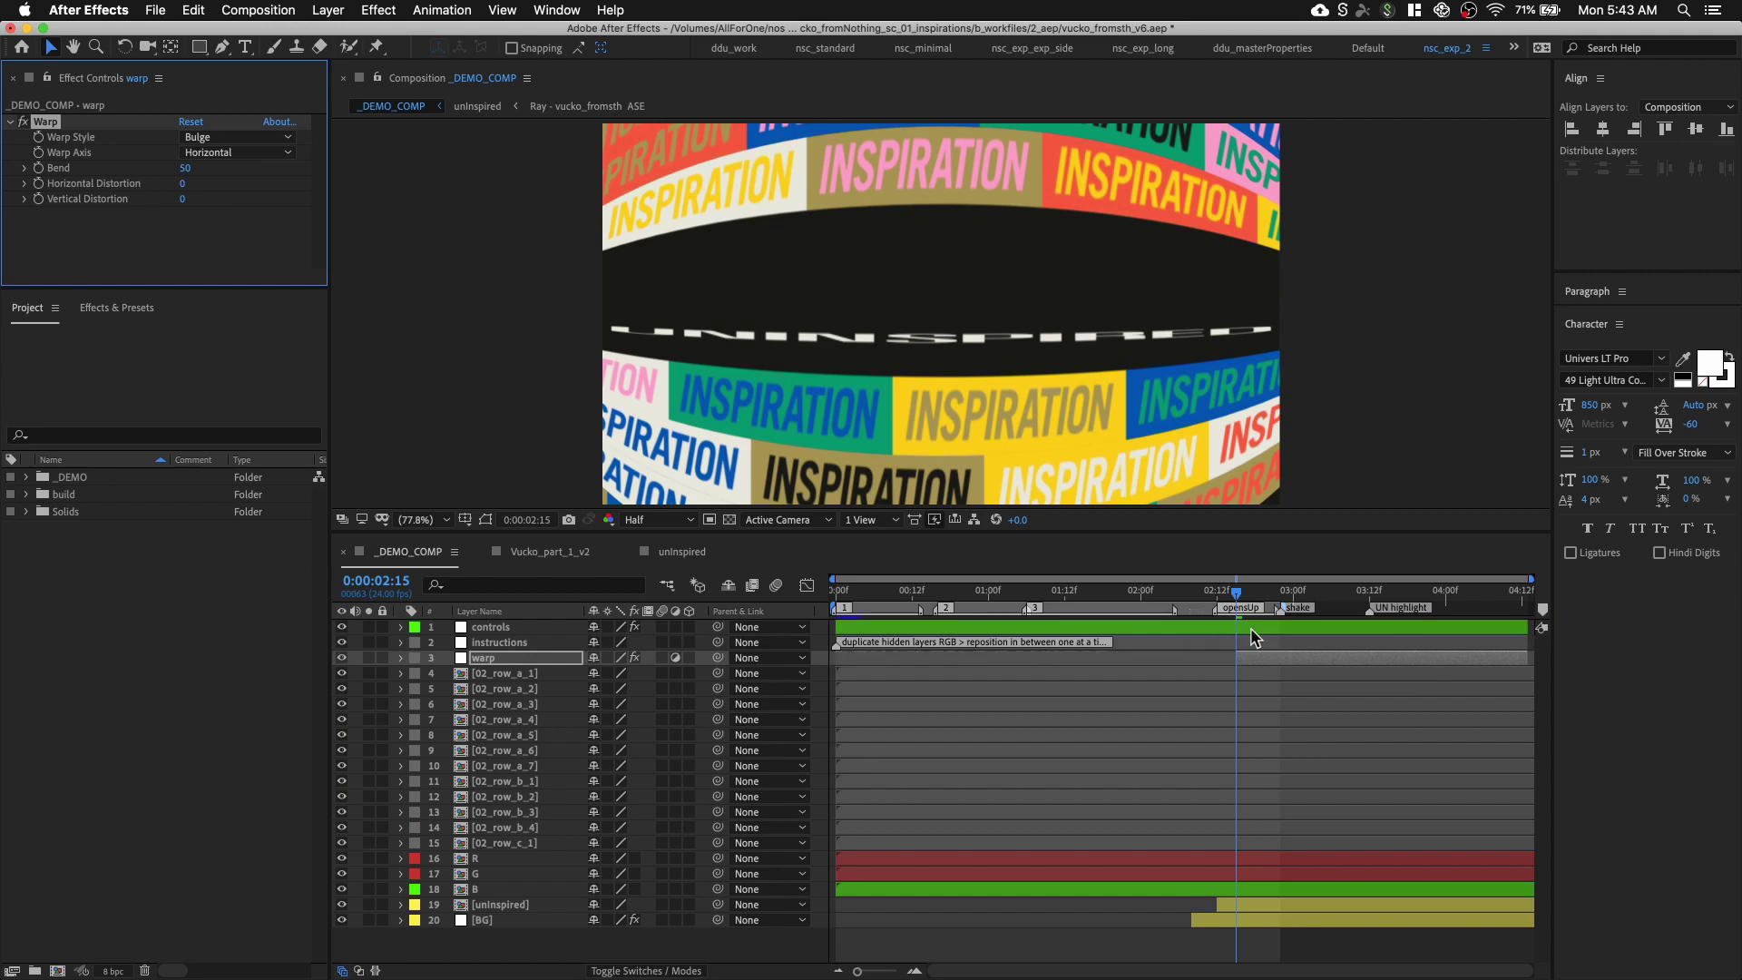
pyautogui.moveTo(1232, 594); pyautogui.dragTo(1219, 596)
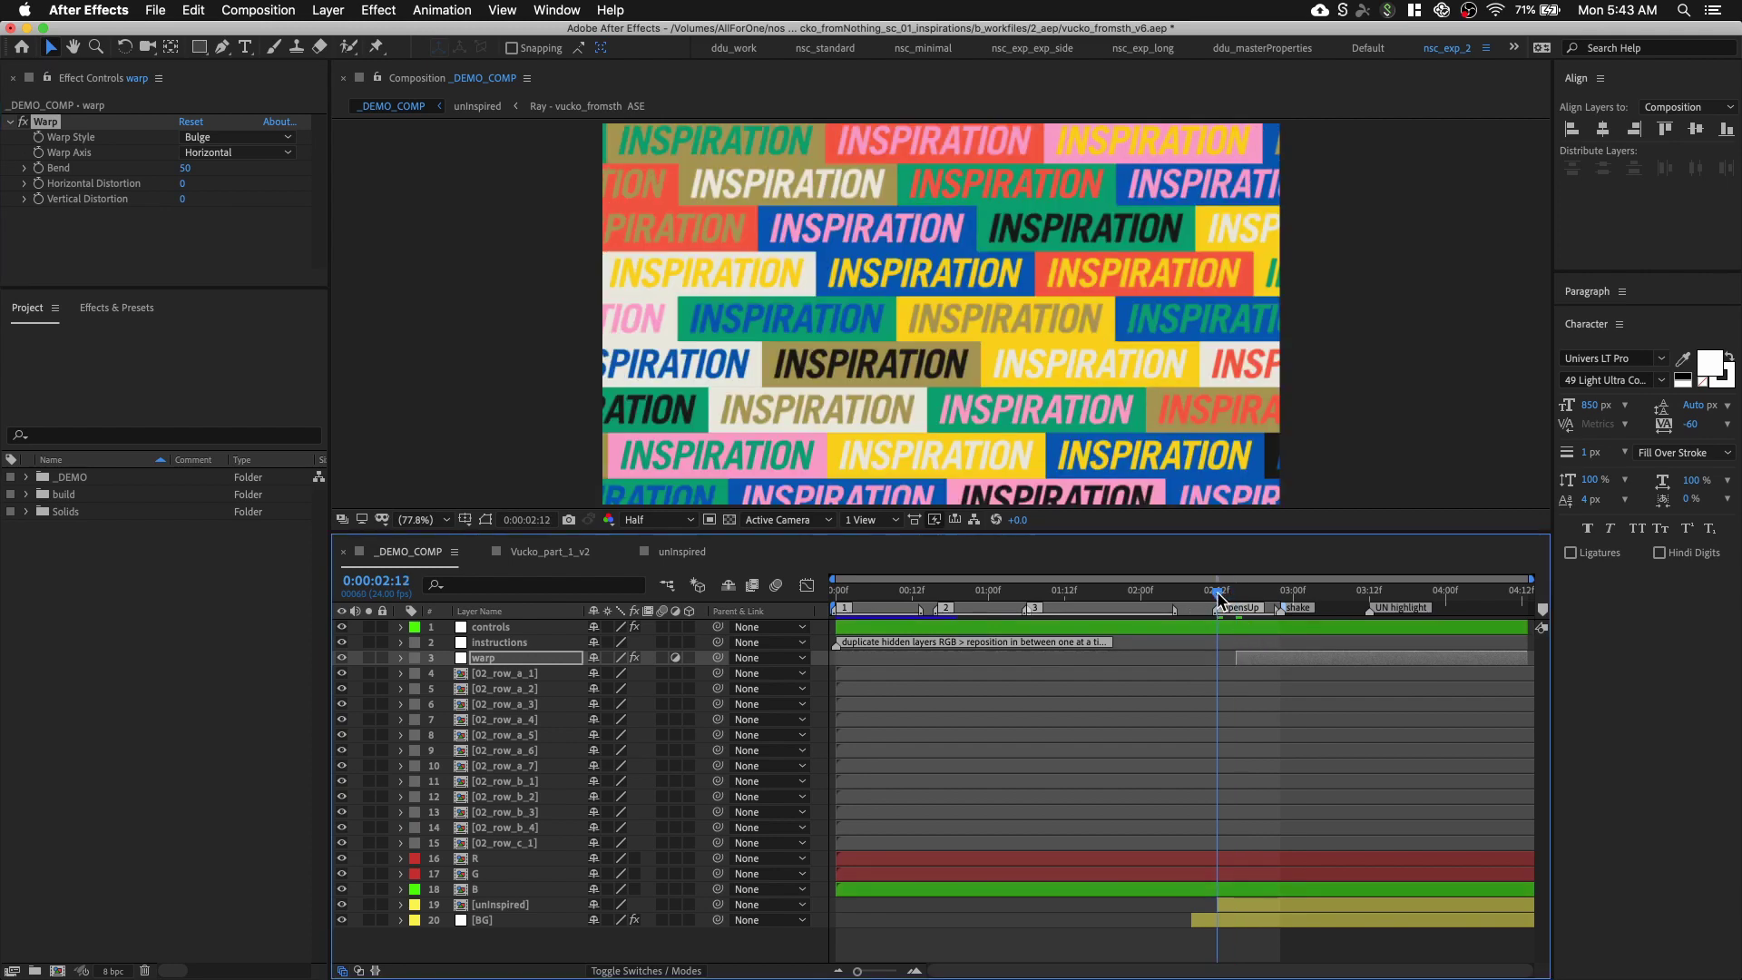
pyautogui.press('[')
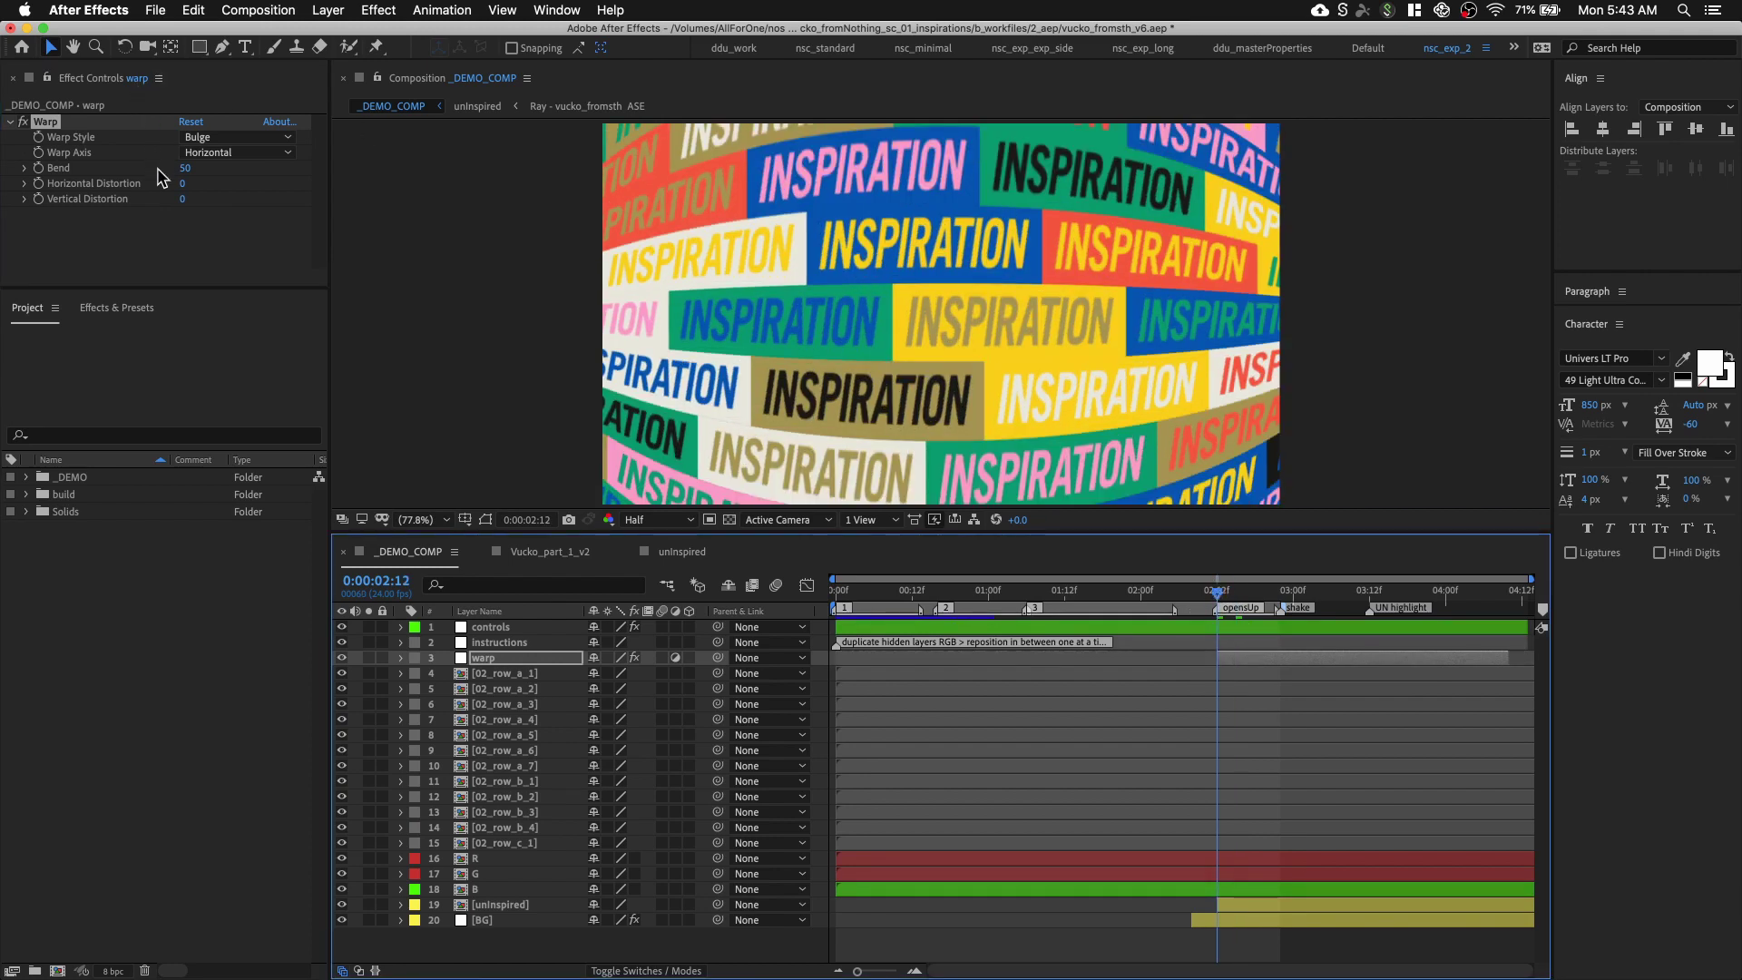
# Keyframe the Warp effect's Bend from 0 at 0:00:02:12 to 50 at the shake marker, 0:00:02:22
pyautogui.click(39, 169)
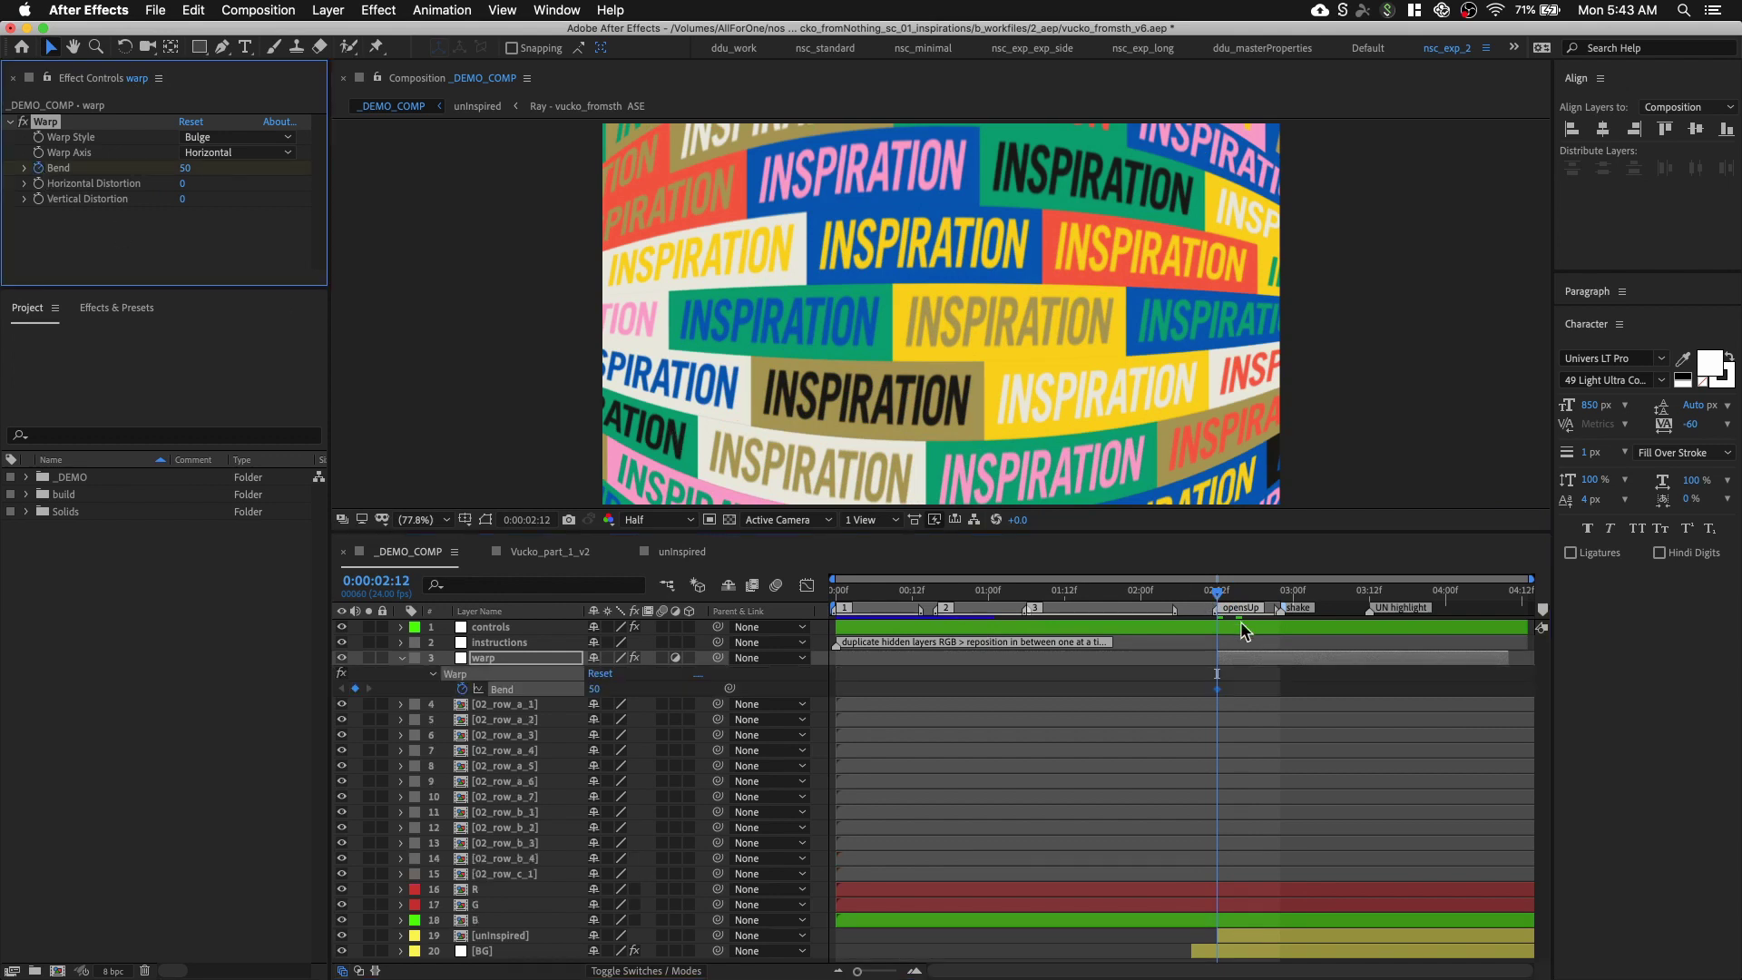
pyautogui.click(1278, 599)
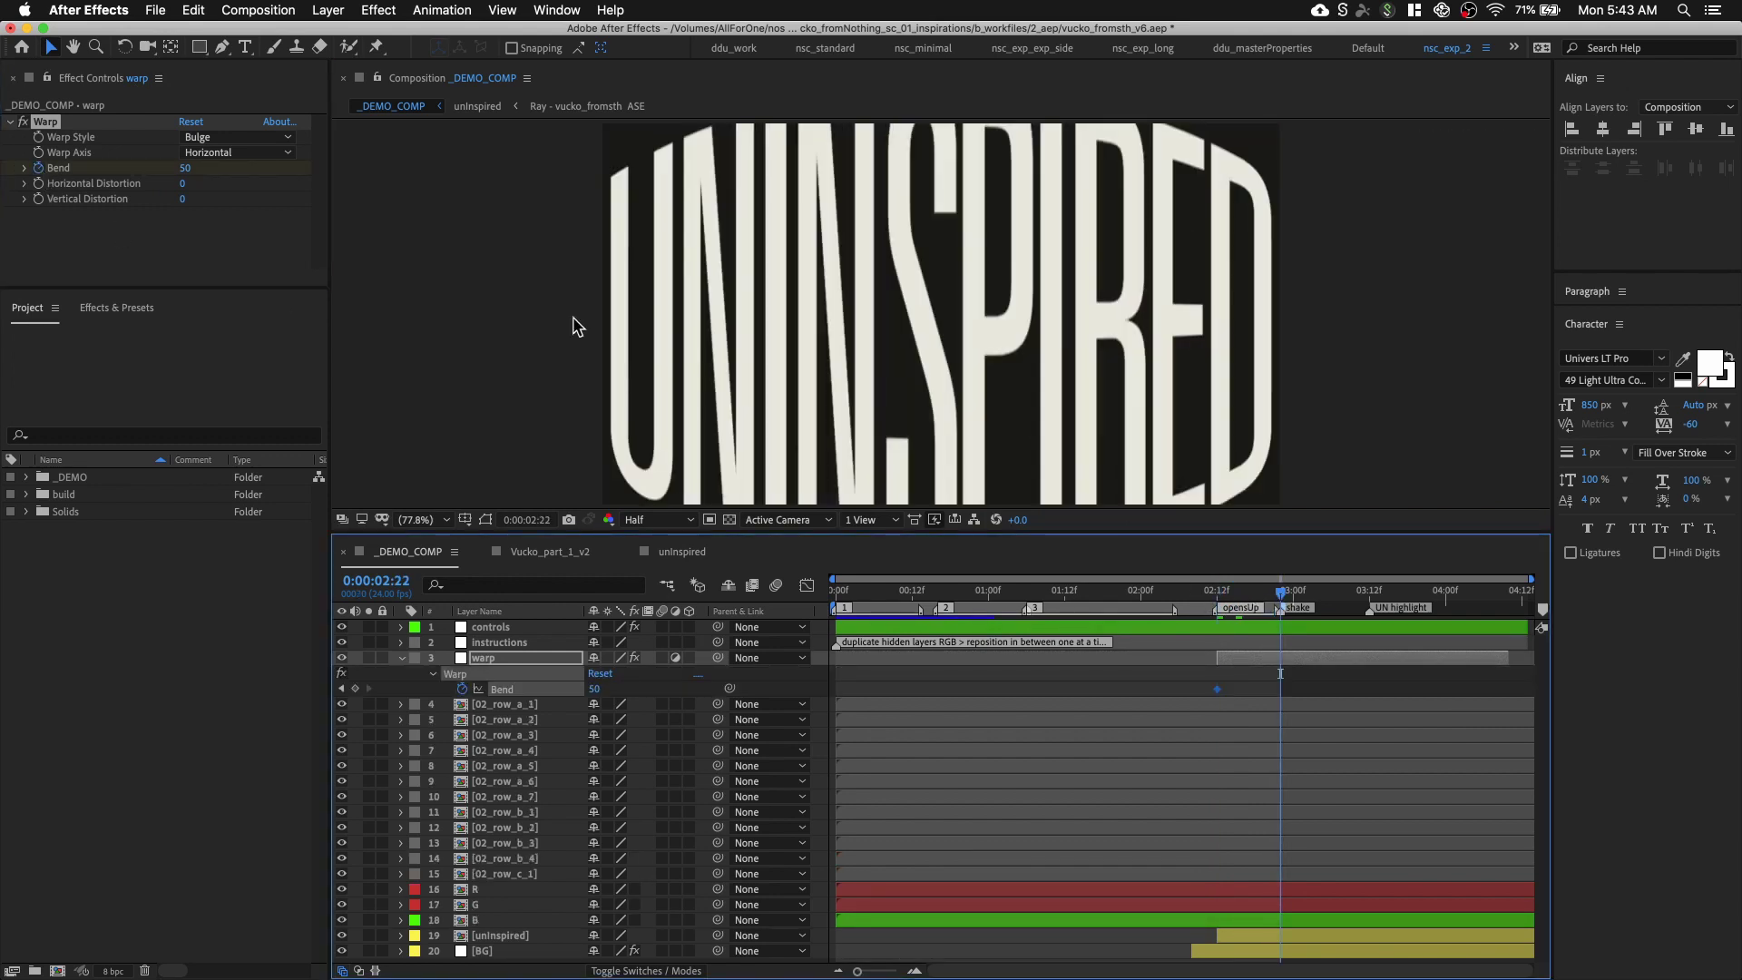
pyautogui.click(39, 169)
pyautogui.click(39, 169)
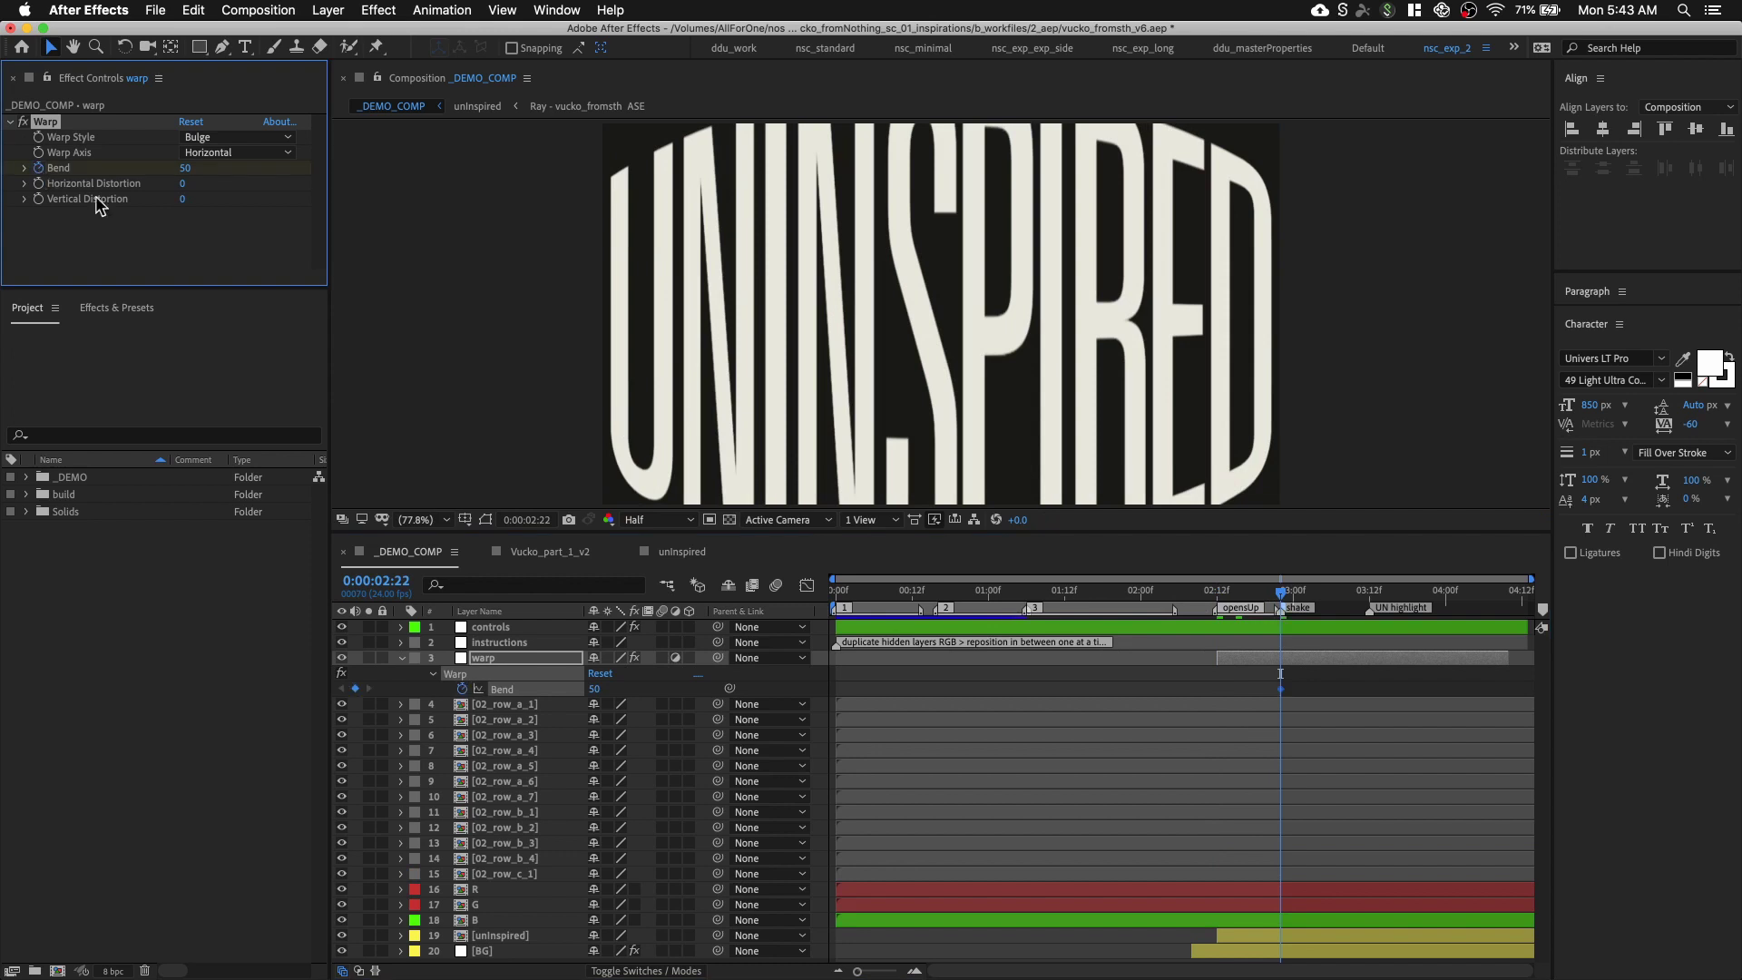
pyautogui.moveTo(1268, 599); pyautogui.dragTo(1217, 598)
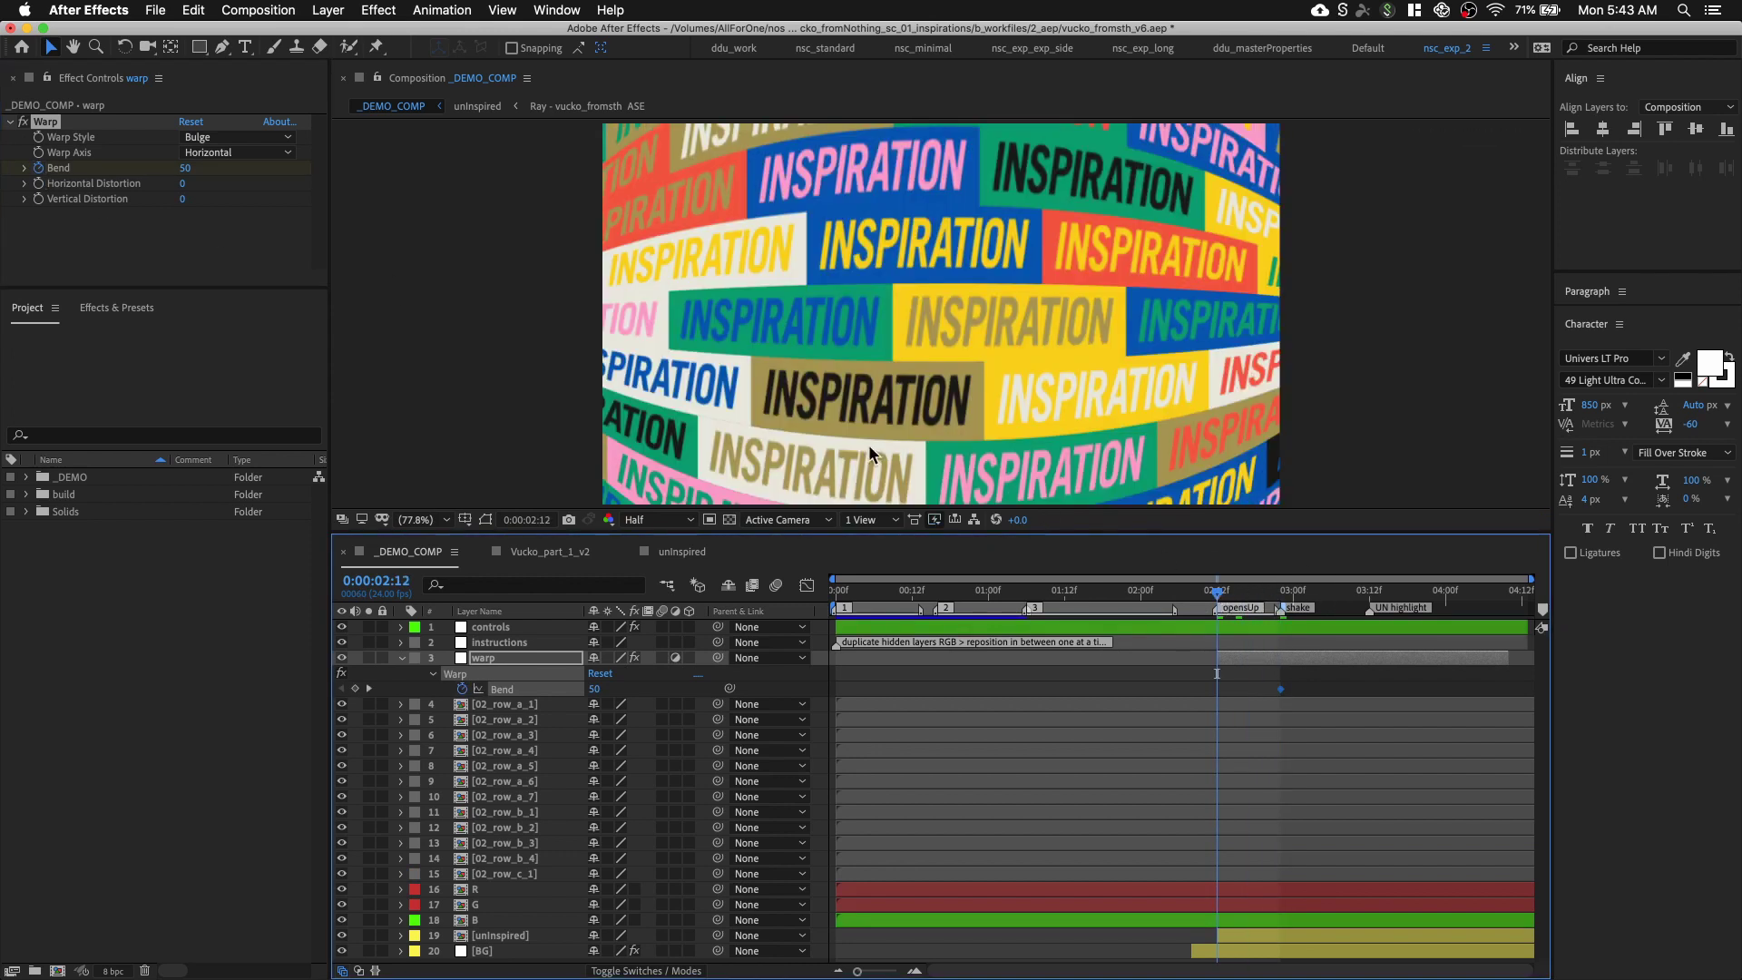
pyautogui.click(188, 169)
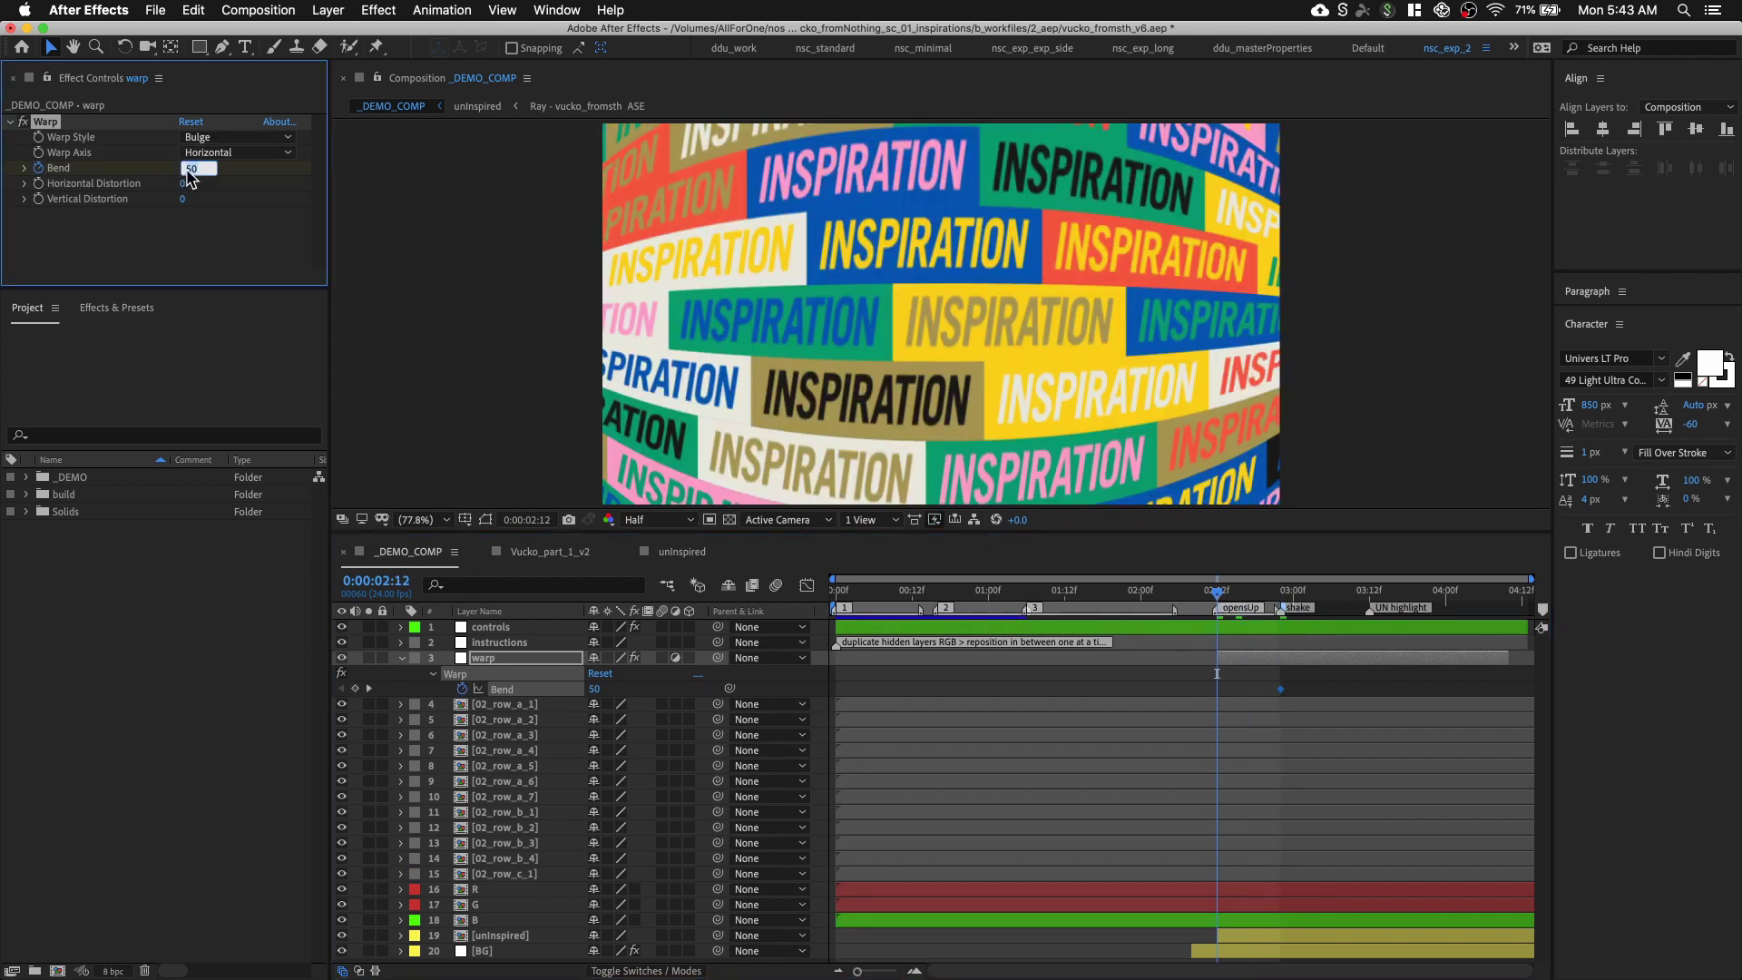
# Set the warp layer's label colour to Green and preview the bulging opening from 0:00:02:06
pyautogui.press('space')
pyautogui.click(413, 641)
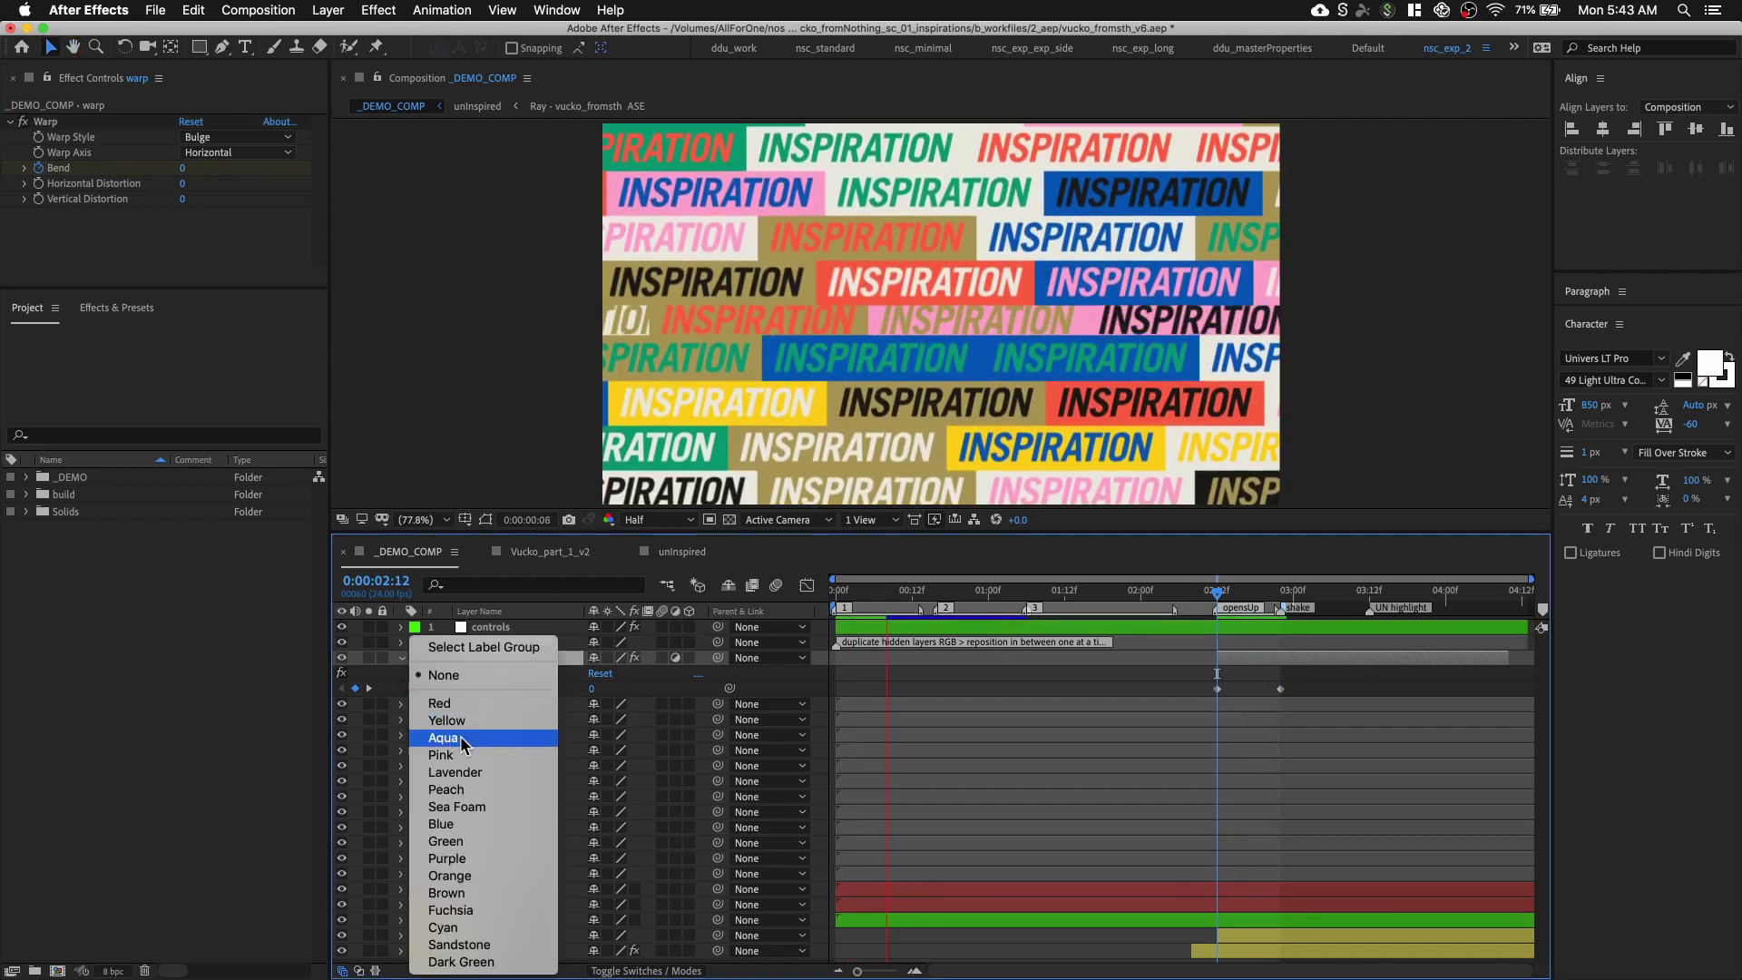
pyautogui.click(471, 840)
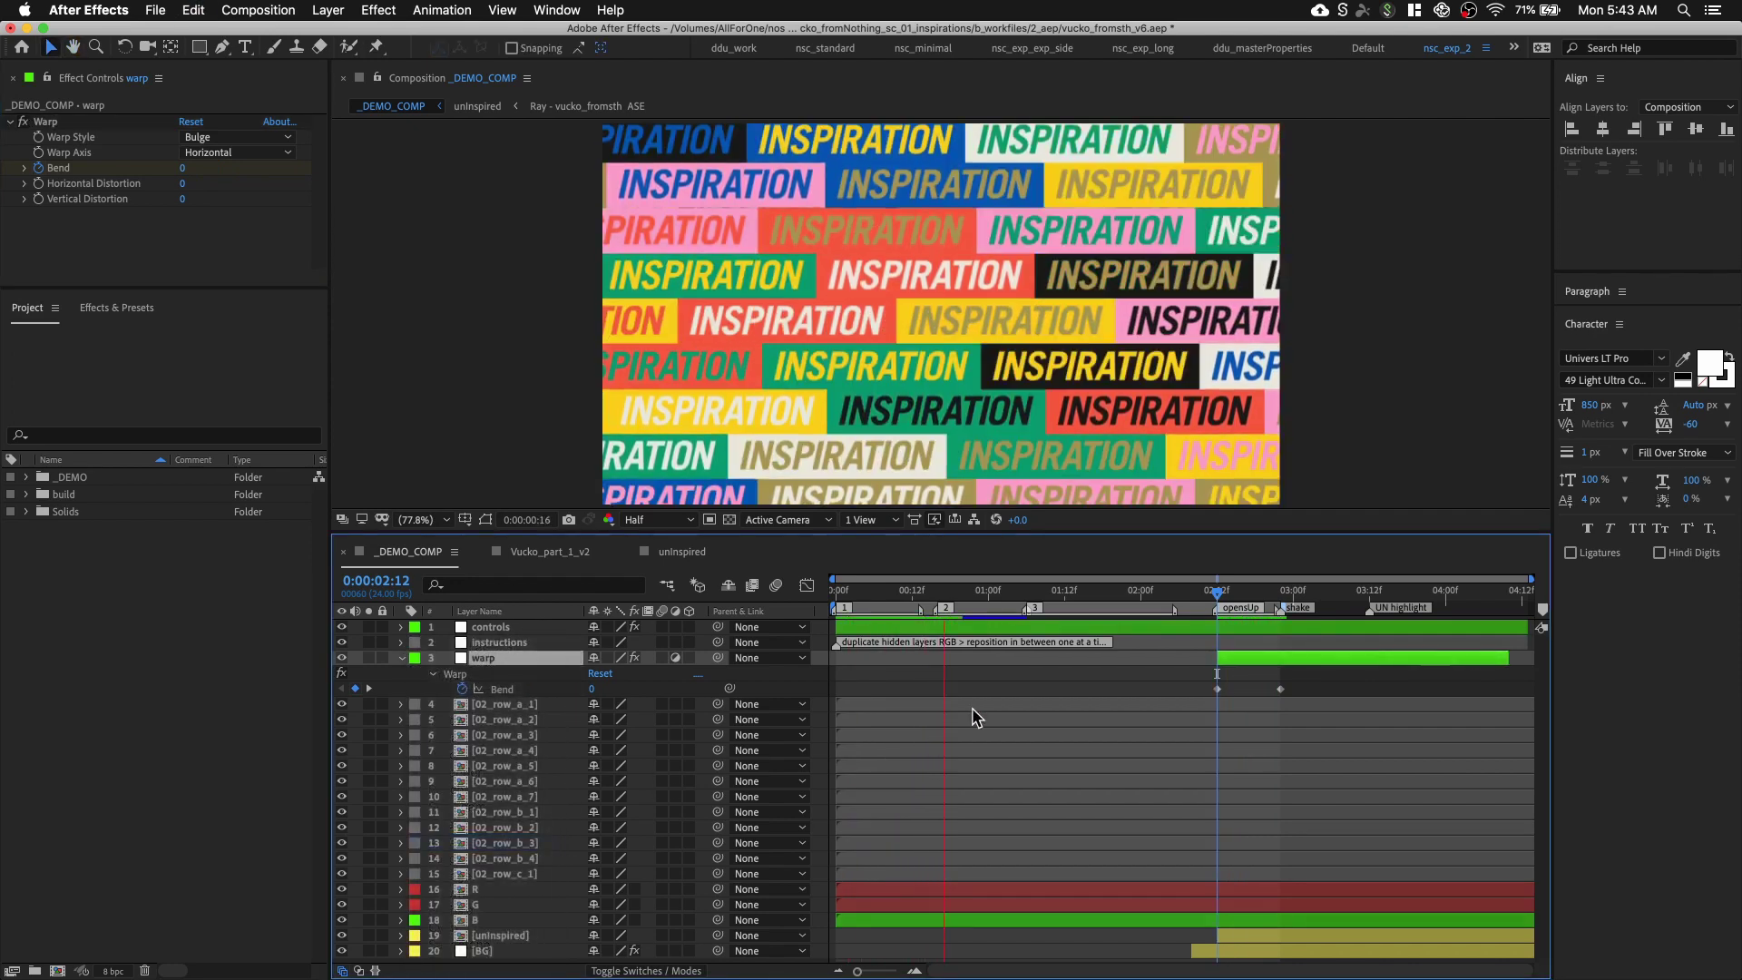
pyautogui.click(1179, 590)
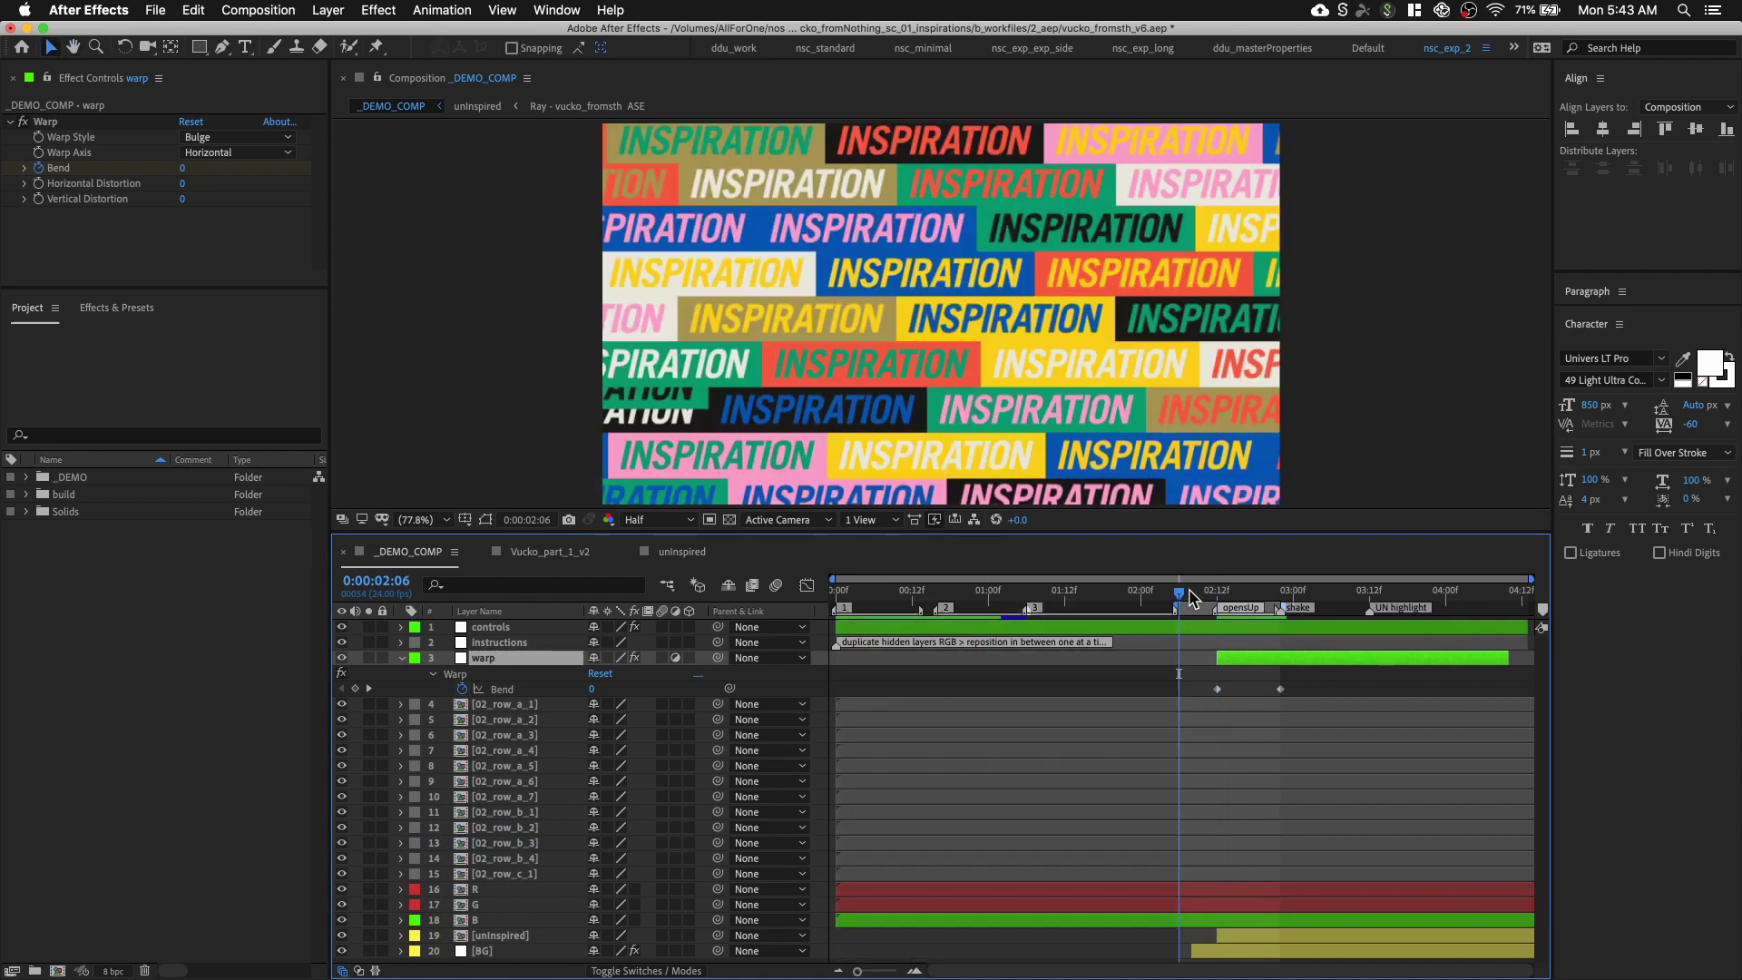
pyautogui.press('space')
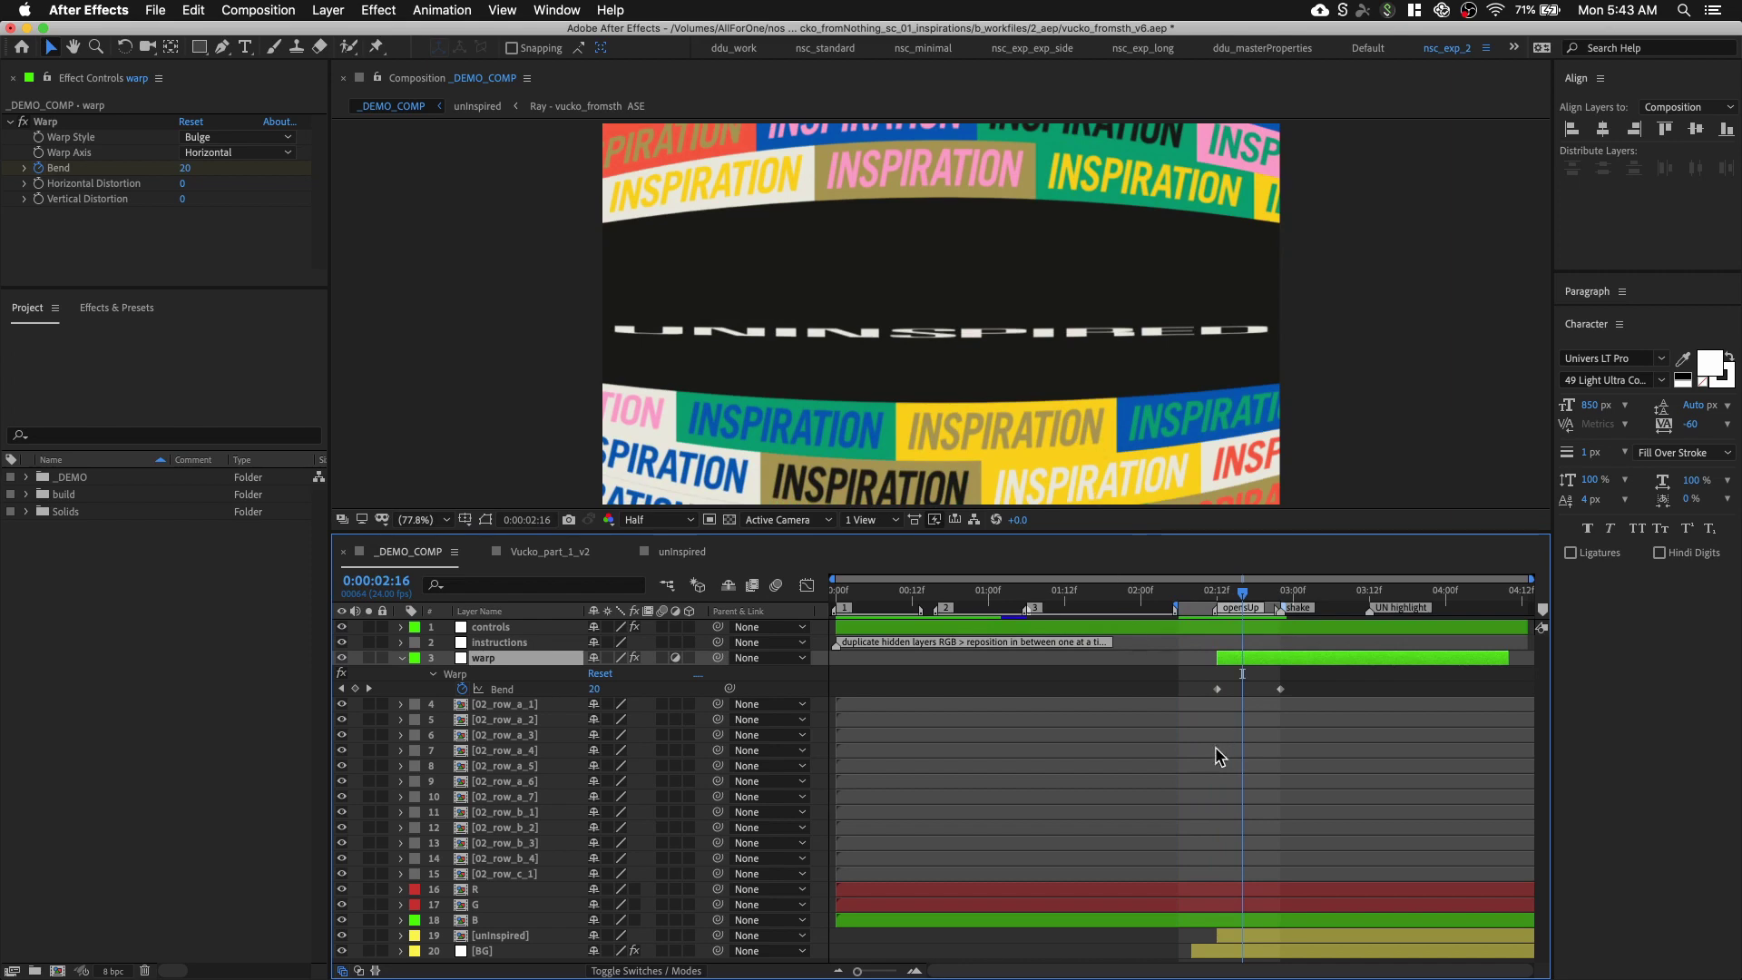
# Make the last two Y Position keyframes of all rows and the R, G and B layers linear and apply Easy Ease Out to them
pyautogui.click(1273, 704)
pyautogui.keyDown('shift'); pyautogui.click(1267, 888); pyautogui.keyUp('shift')
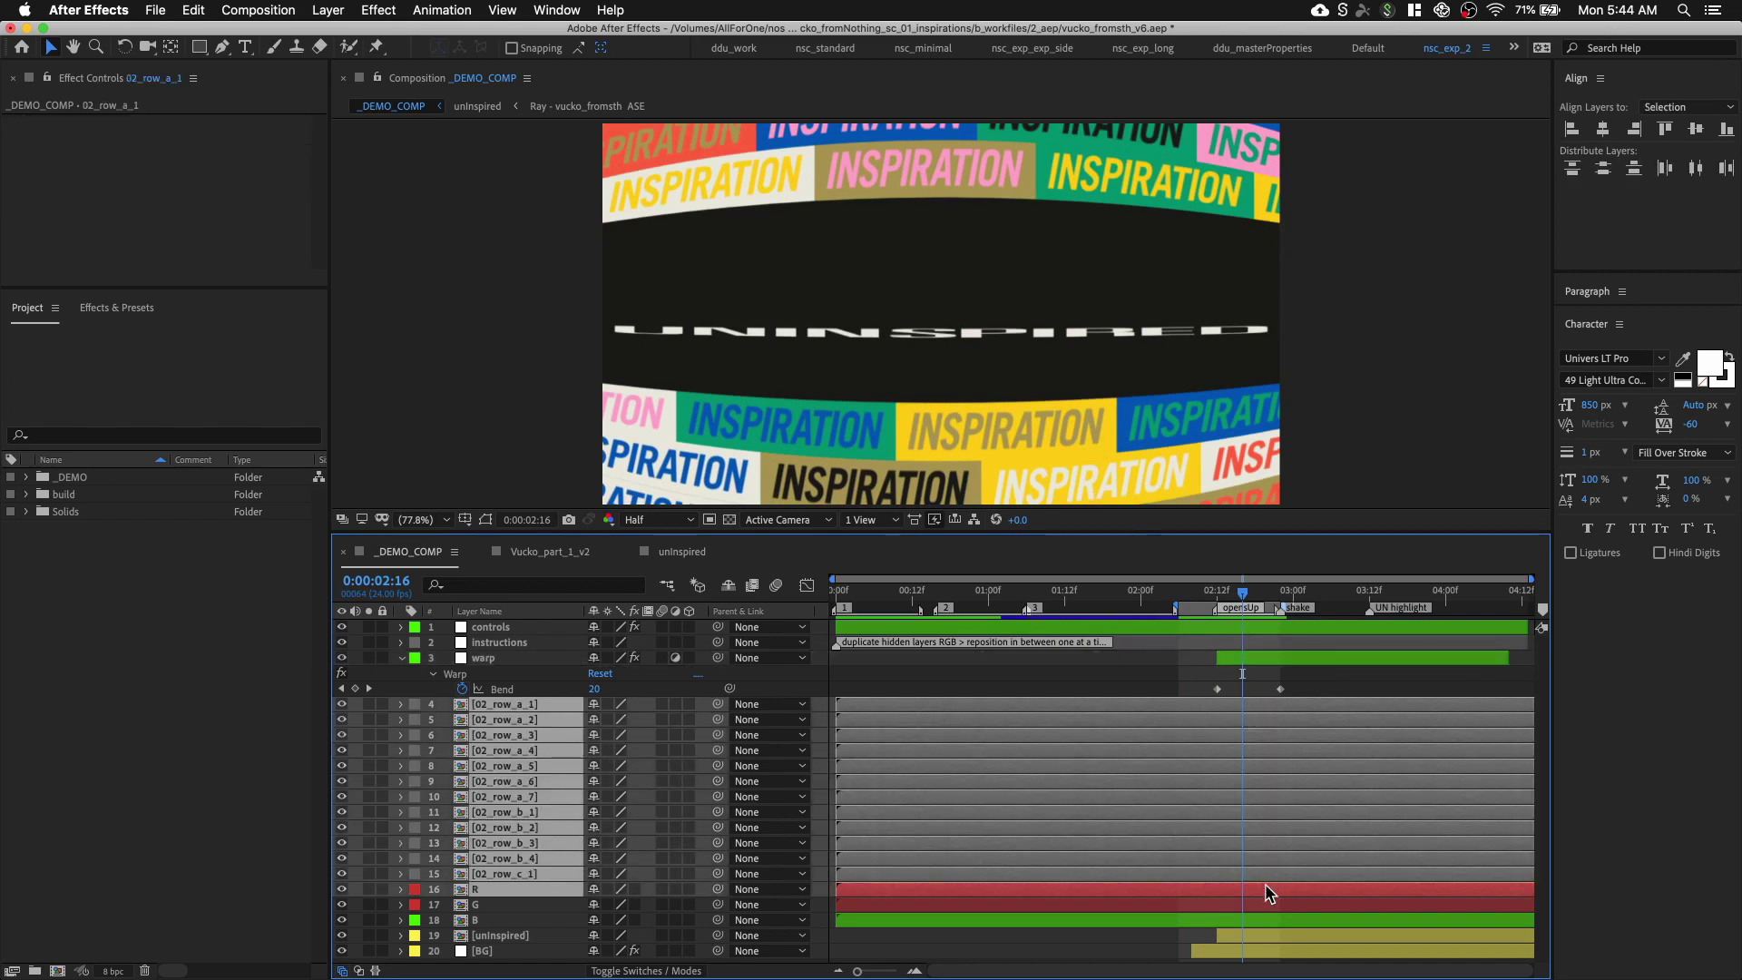
pyautogui.keyDown('super'); pyautogui.click(1266, 889); pyautogui.keyUp('super')
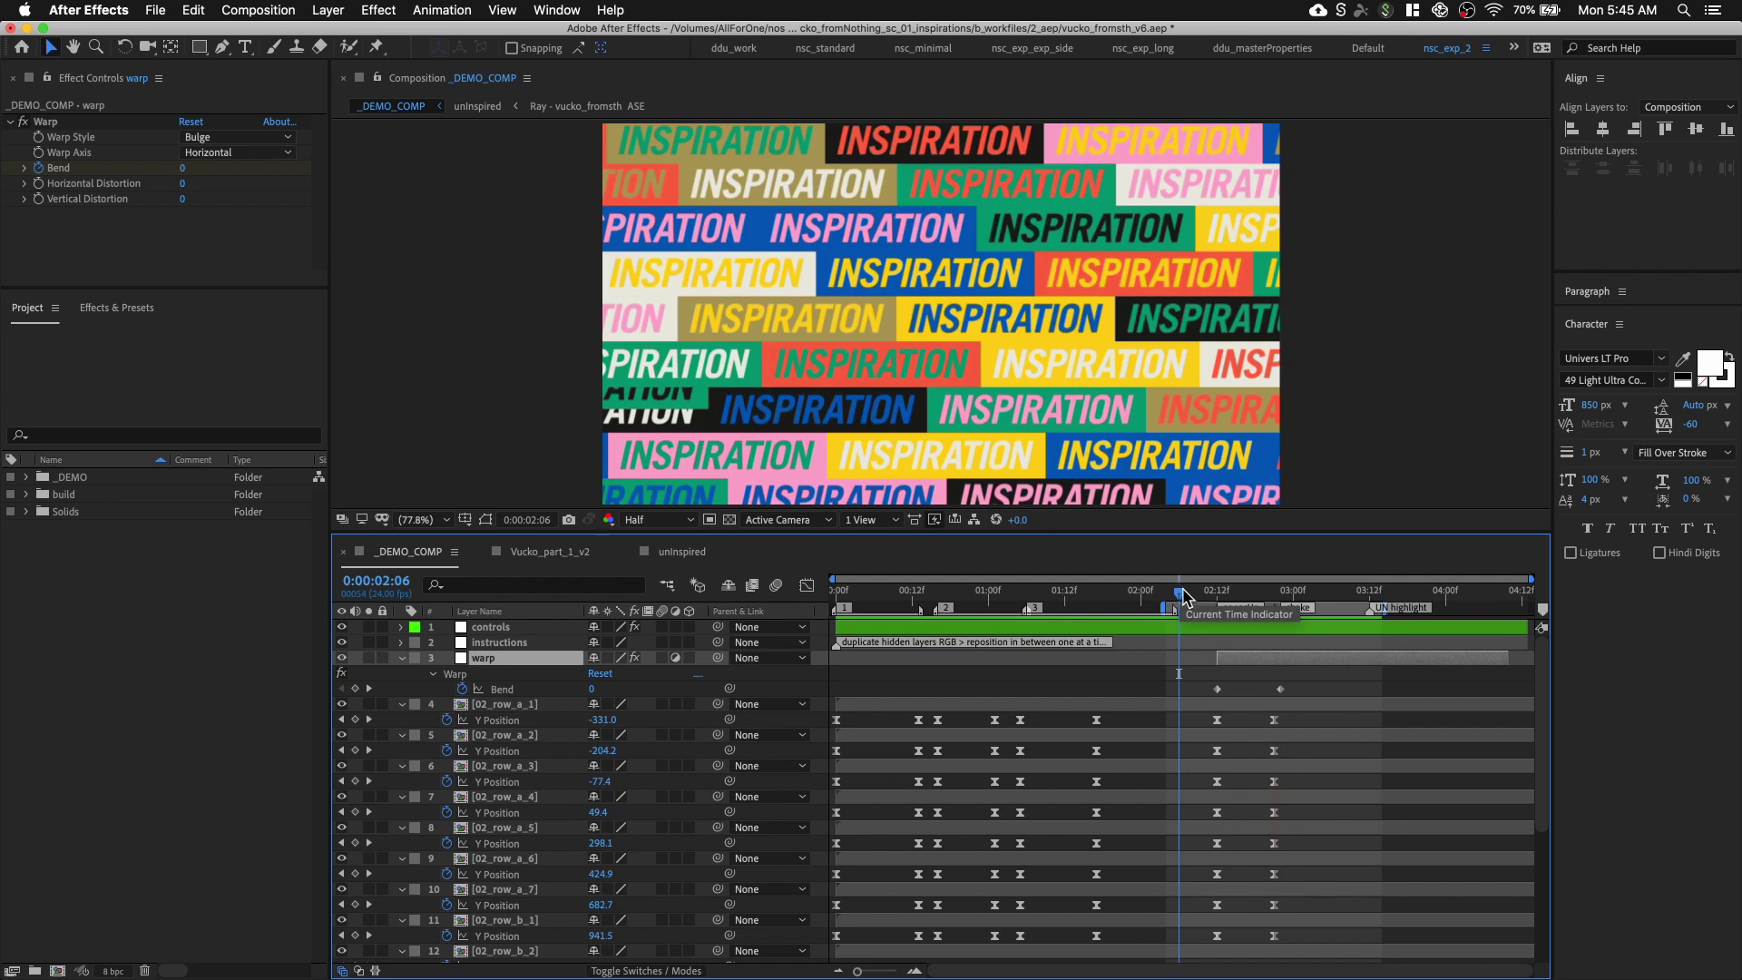
pyautogui.moveTo(1183, 594); pyautogui.dragTo(1243, 595)
pyautogui.press('`')
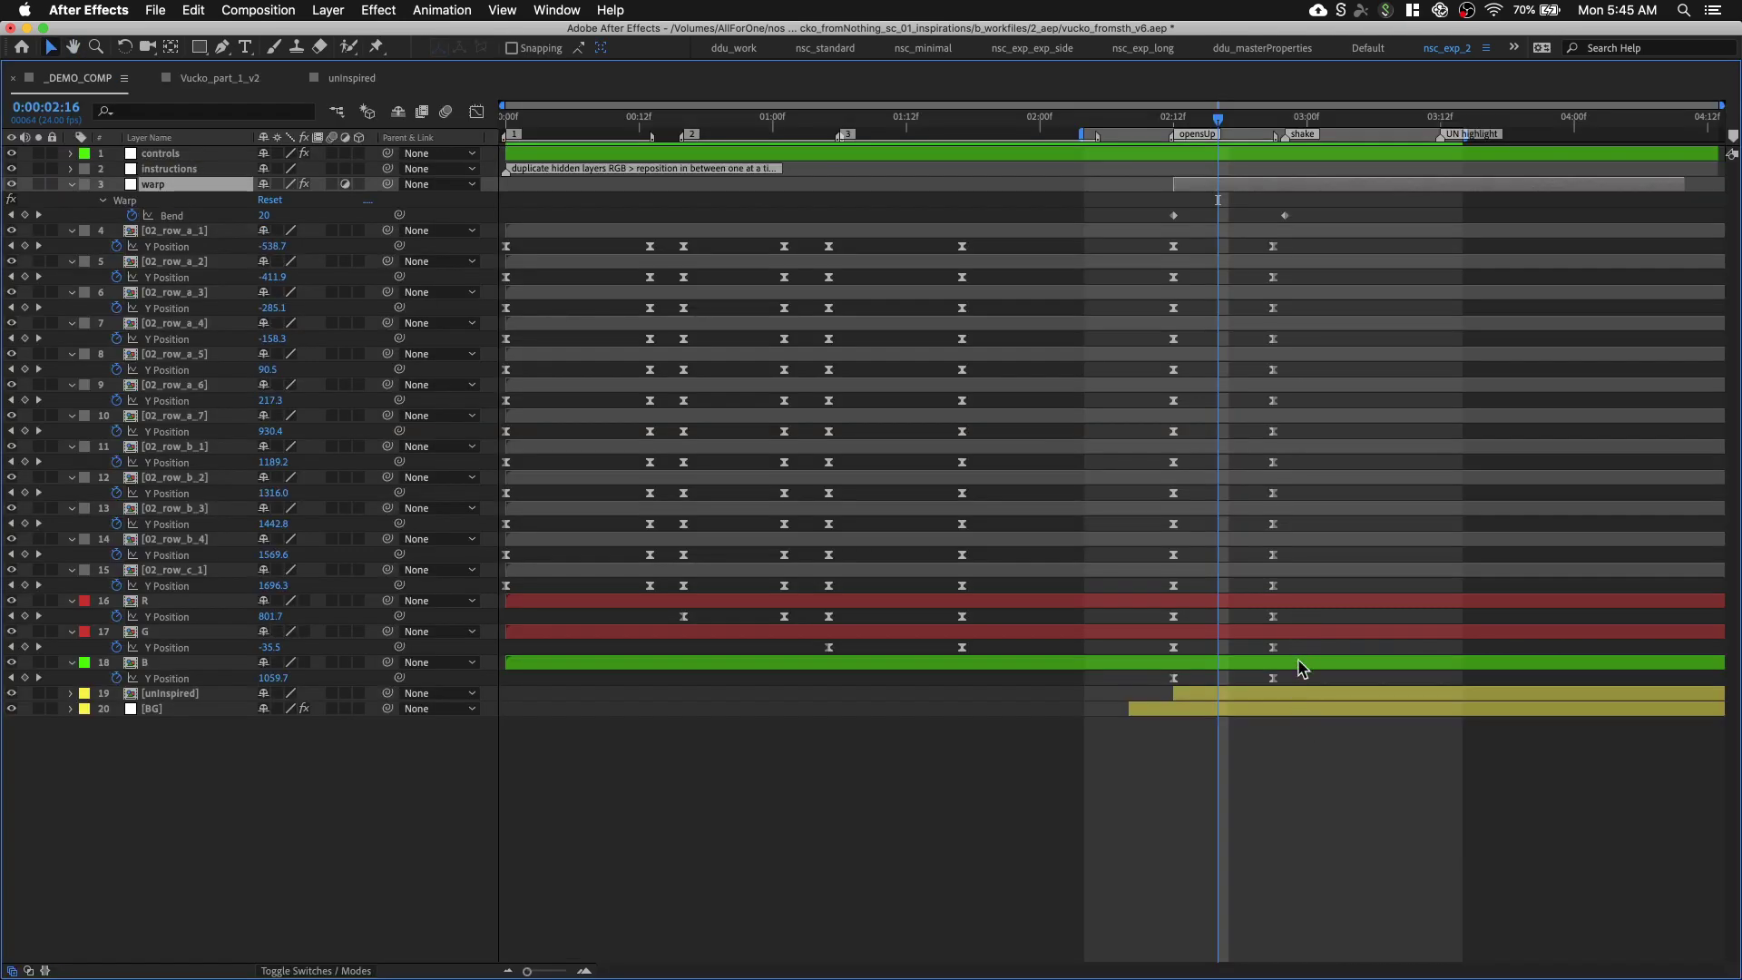
pyautogui.moveTo(1298, 674); pyautogui.dragTo(1173, 248)
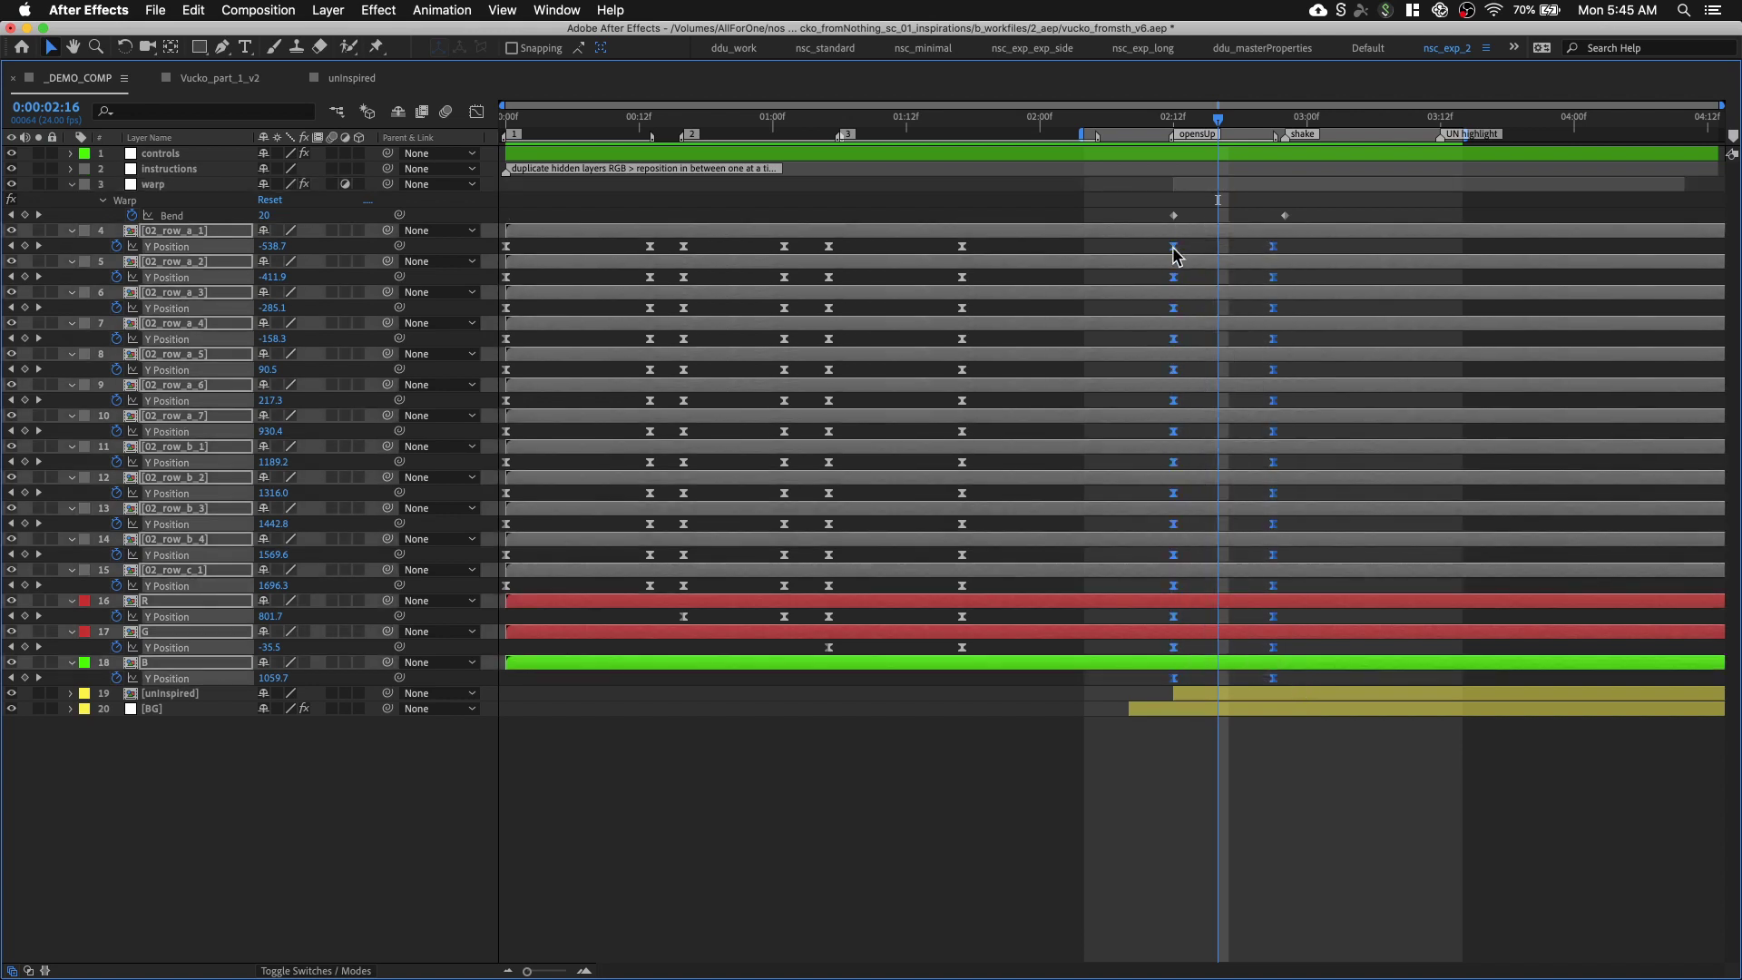
pyautogui.rightClick(1269, 247)
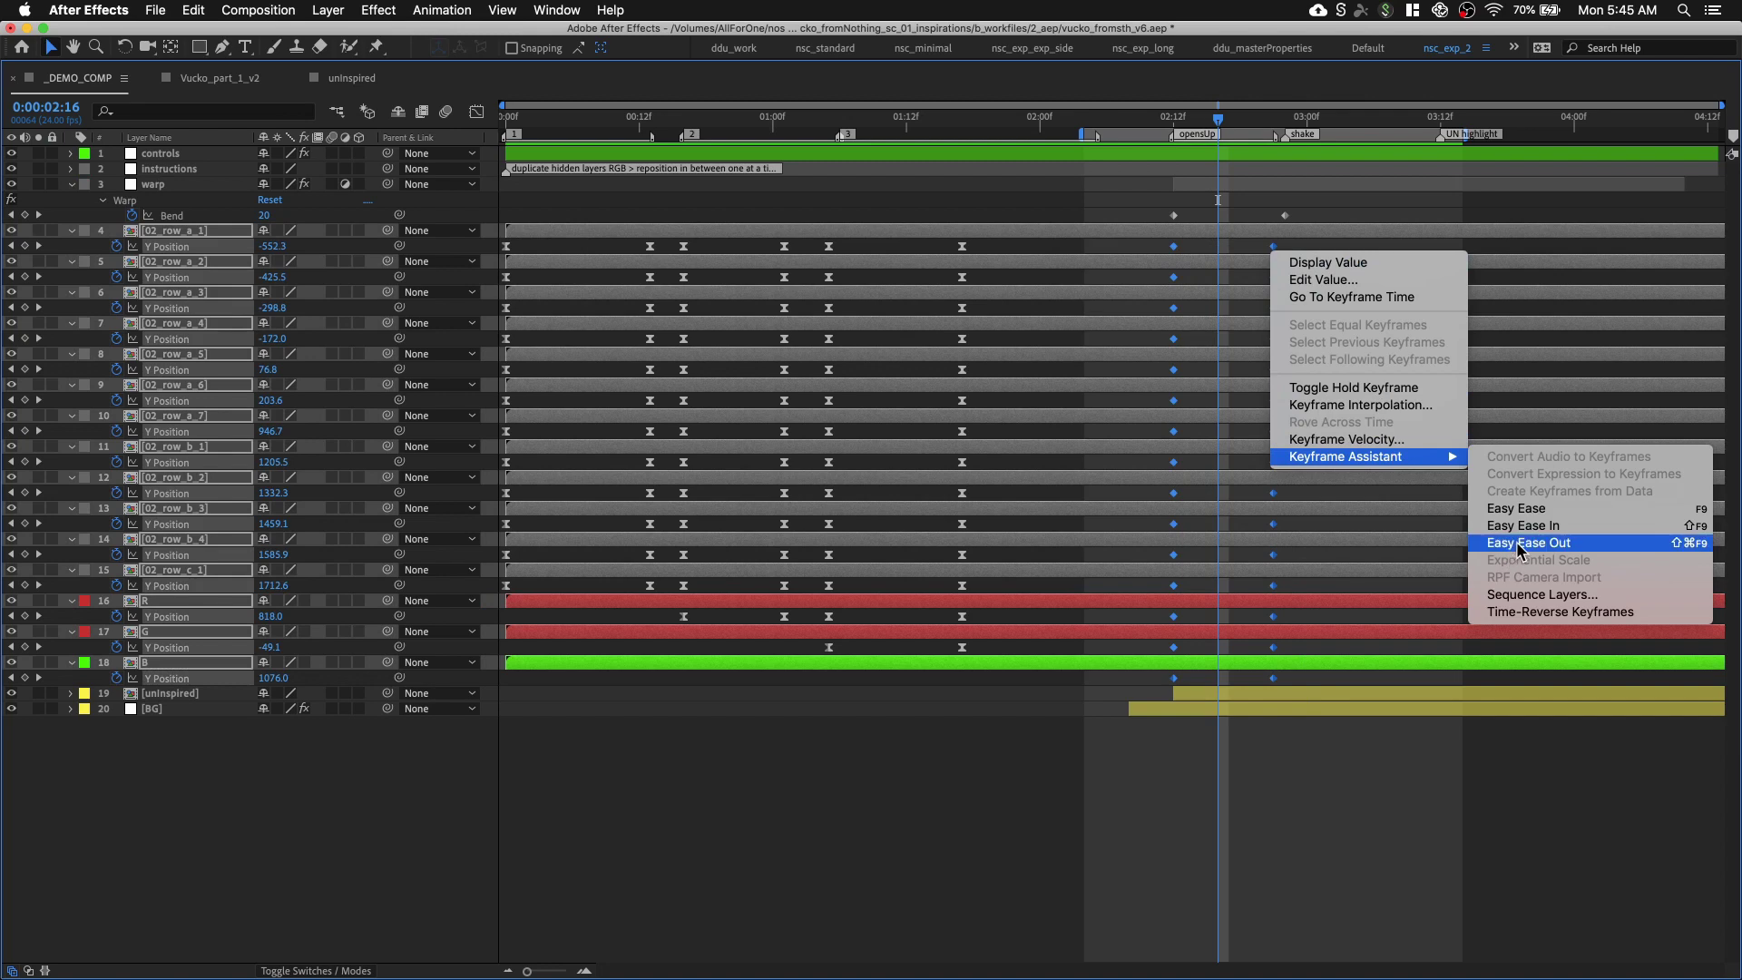
pyautogui.click(1517, 548)
pyautogui.press('`')
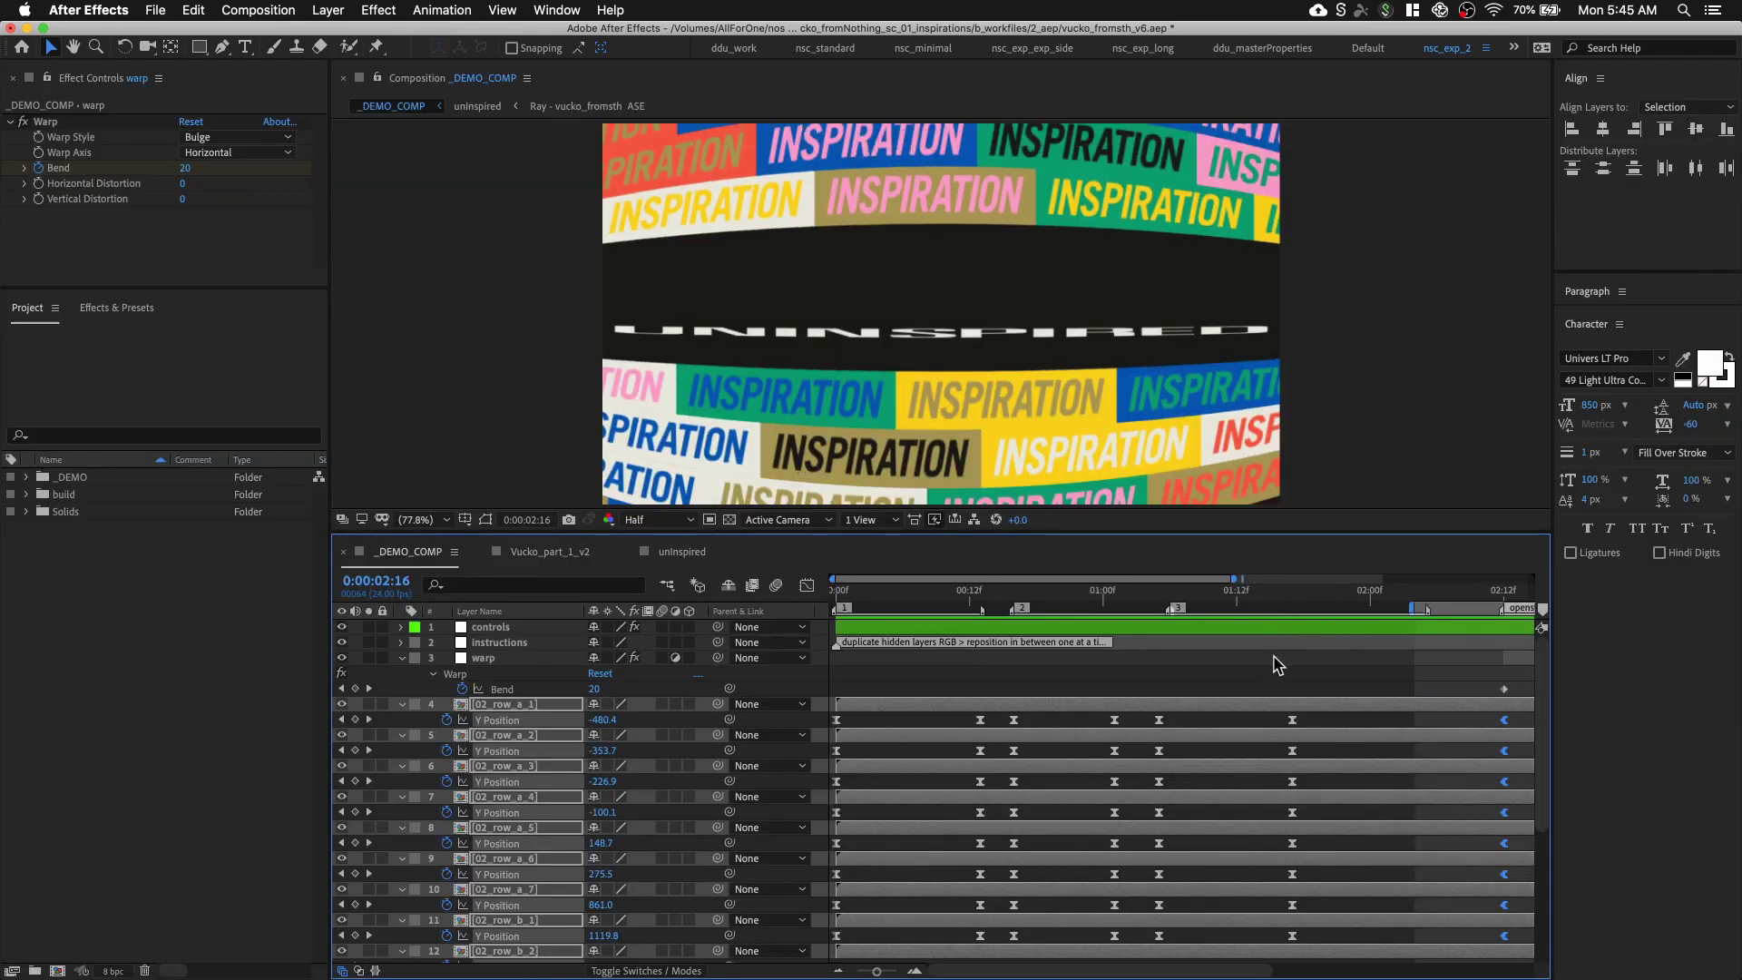
# Preview the eased opening with the work area starting at 0:00:01:18, and scrub from 0:00:02:10 to 0:00:02:17
pyautogui.click(1305, 607)
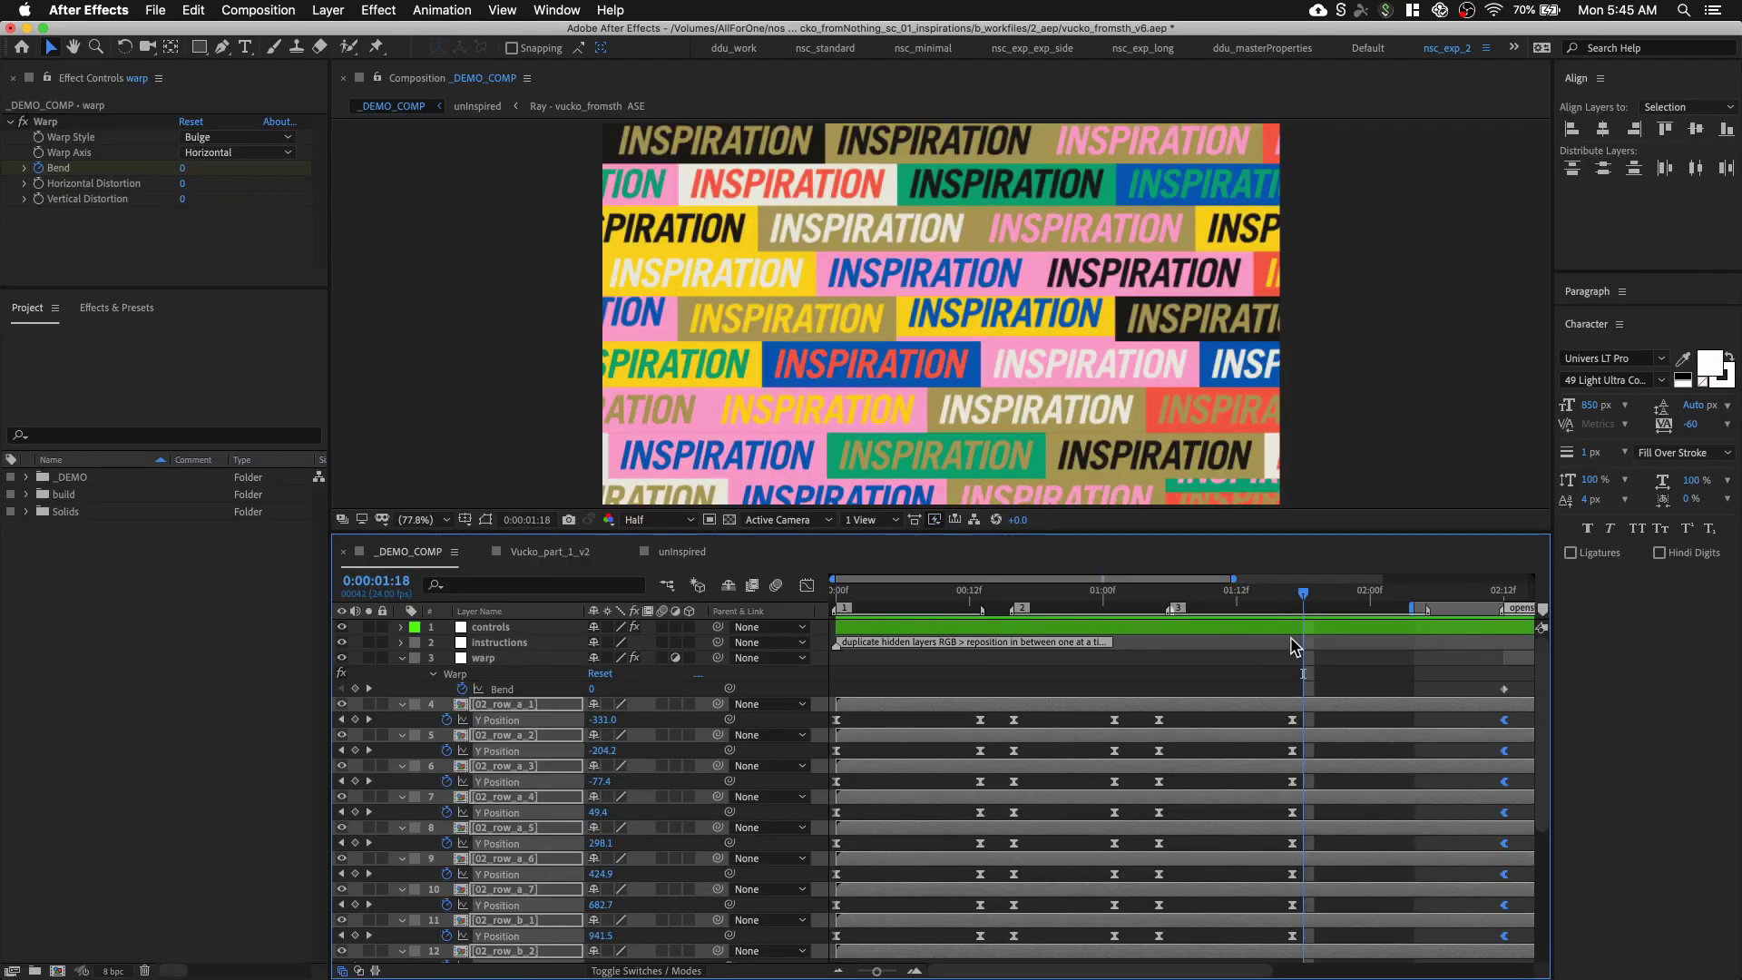
pyautogui.press('b')
pyautogui.press('space')
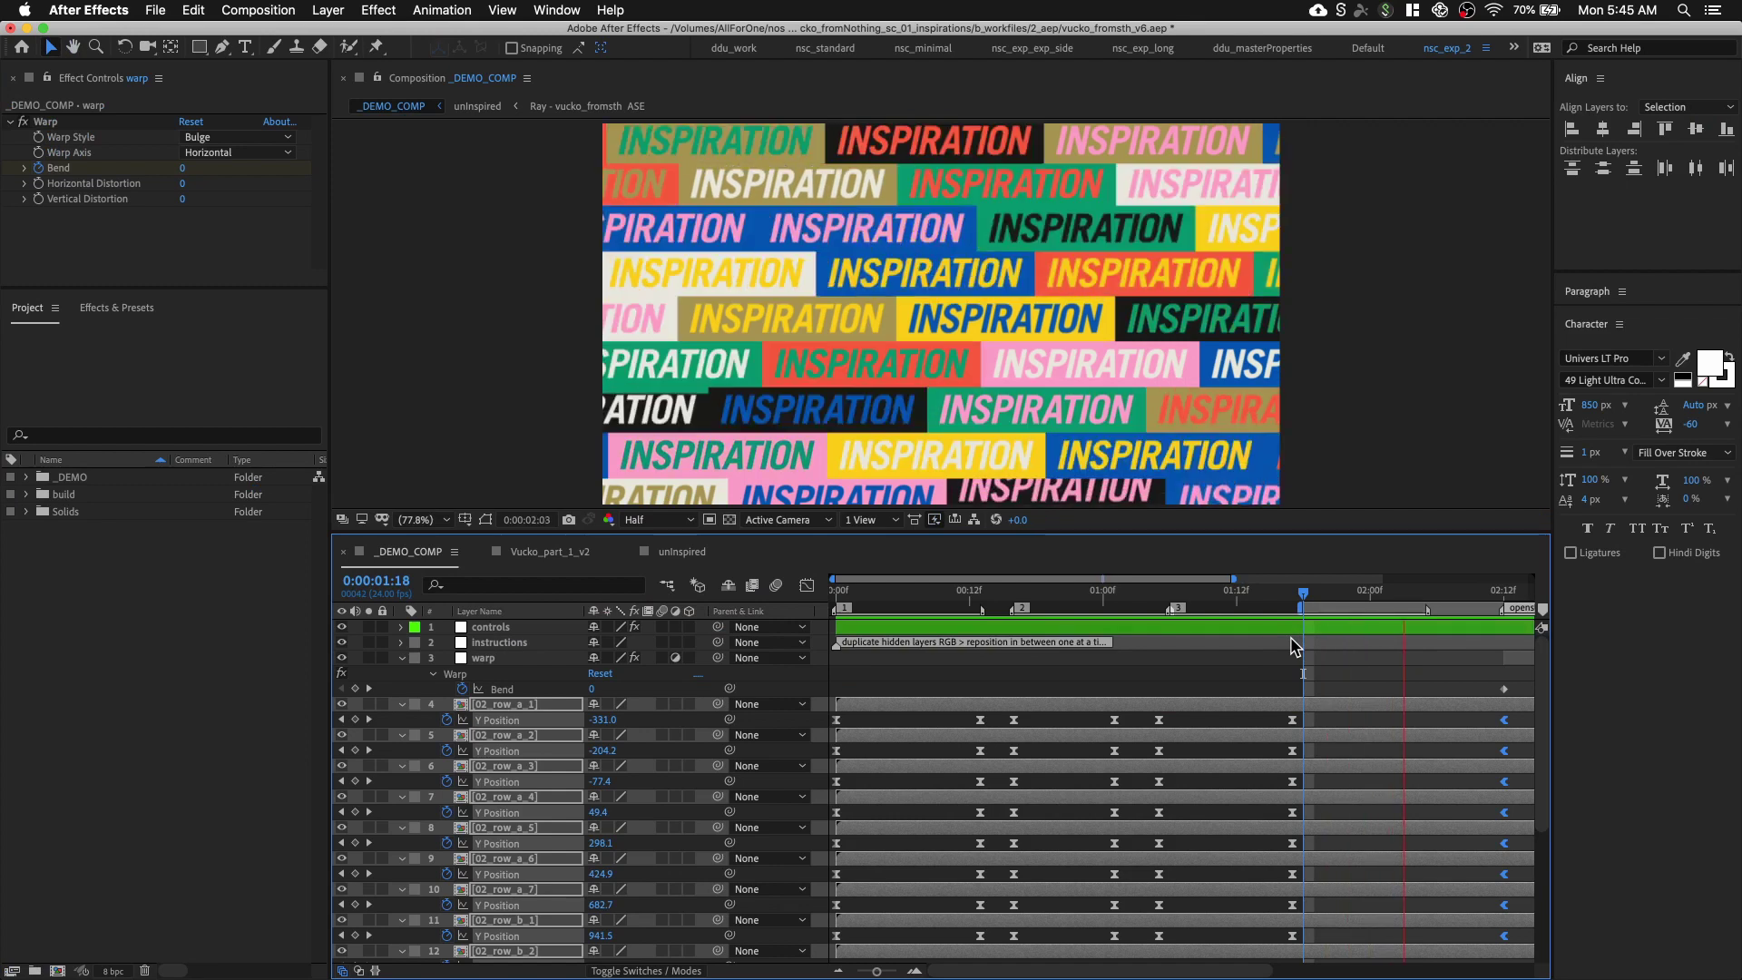
pyautogui.moveTo(876, 971); pyautogui.dragTo(831, 960)
pyautogui.click(1200, 592)
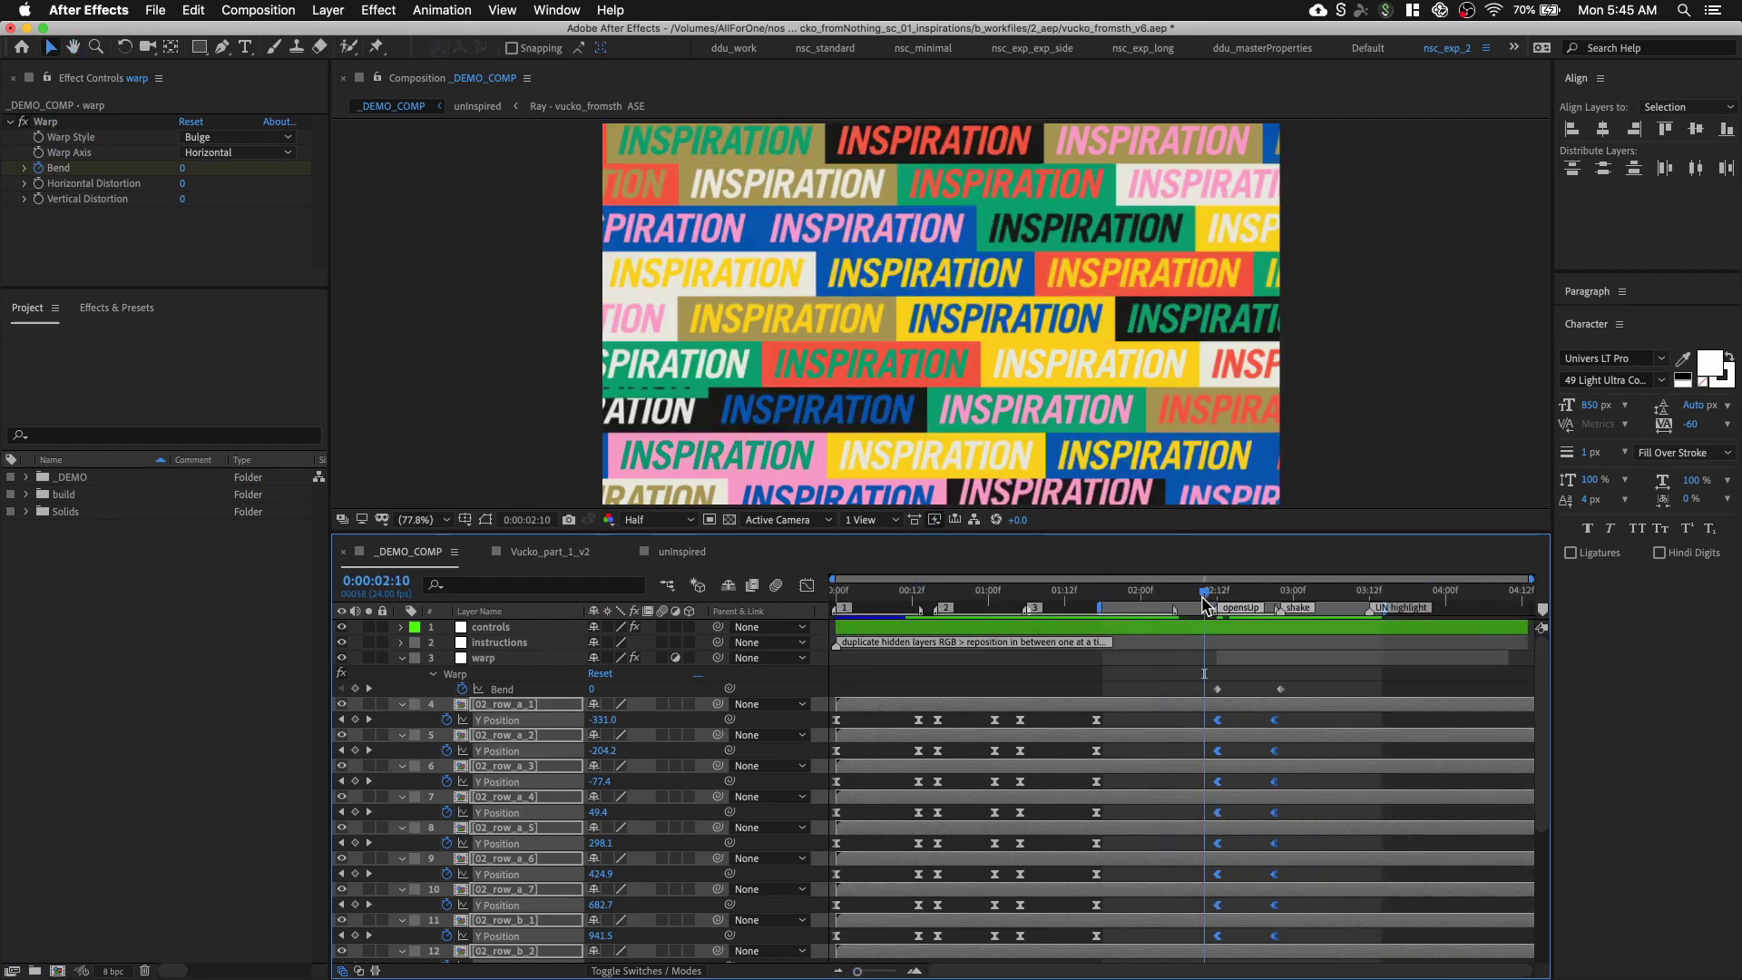
pyautogui.moveTo(1200, 591); pyautogui.dragTo(1251, 596)
# Try to shift the last Y Position keyframes of the rows and the R and G layers past the shake marker, and undo the shift
pyautogui.scroll(-5, 1325, 717)
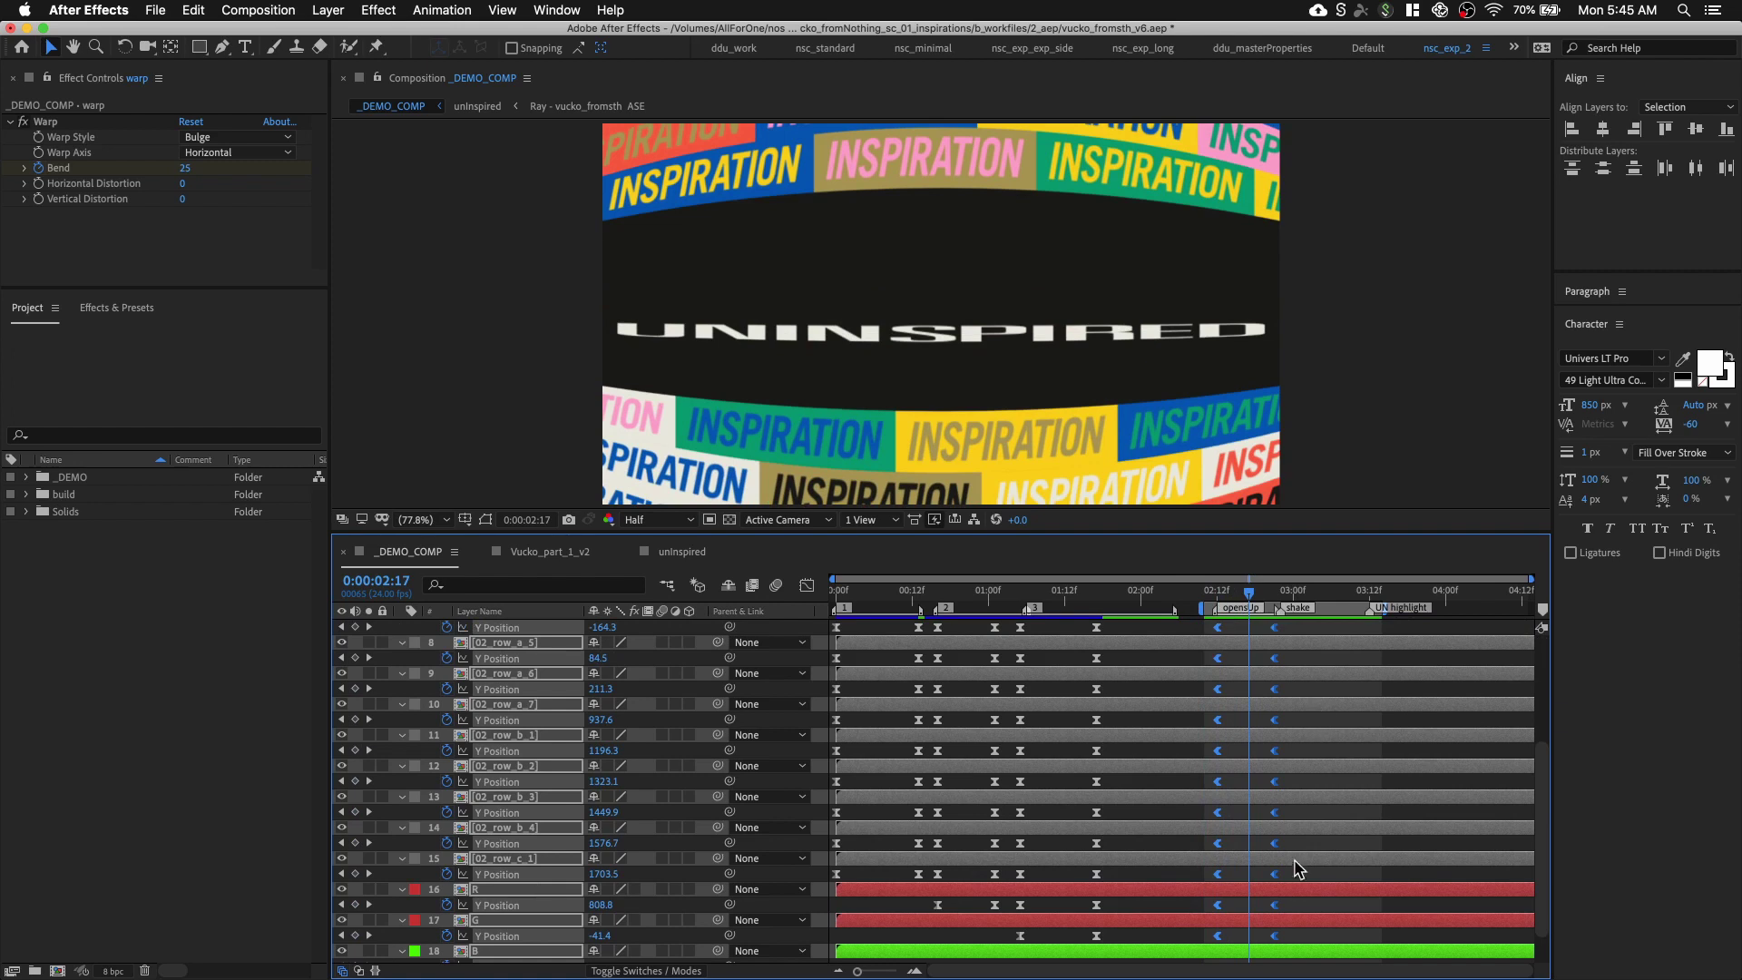
pyautogui.click(1295, 944)
pyautogui.moveTo(1295, 944); pyautogui.dragTo(1299, 720)
pyautogui.scroll(3, 1276, 660)
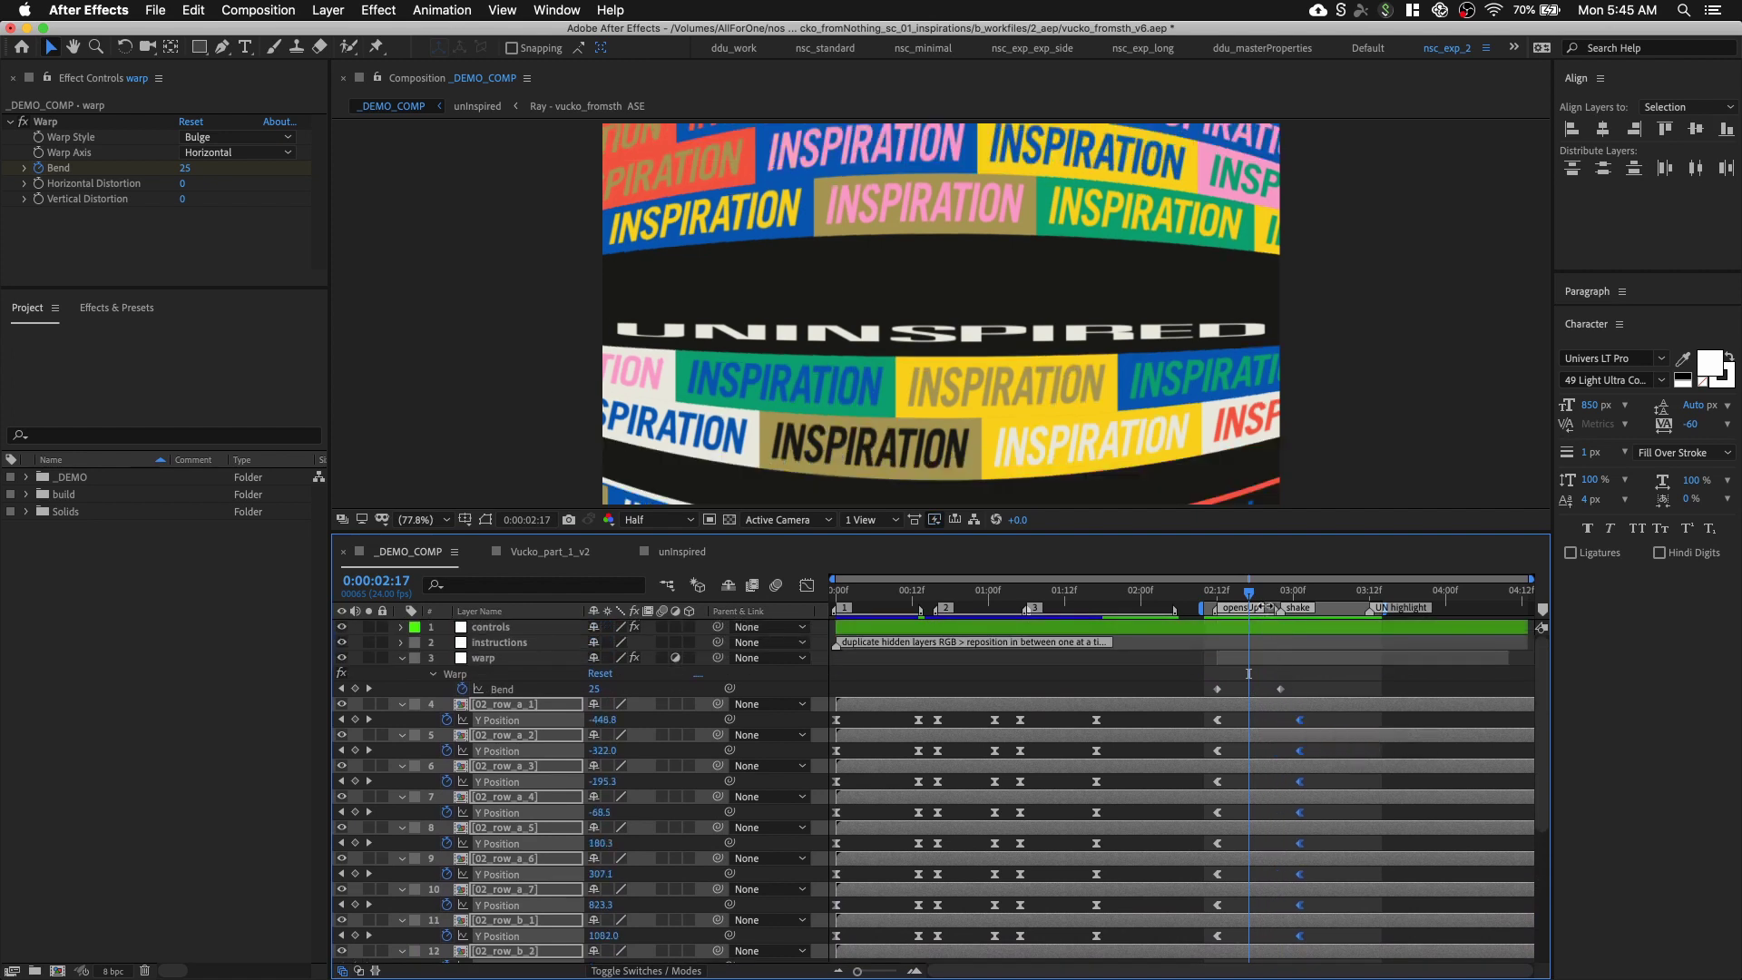
pyautogui.scroll(-5, 1260, 731)
pyautogui.press('super+z')
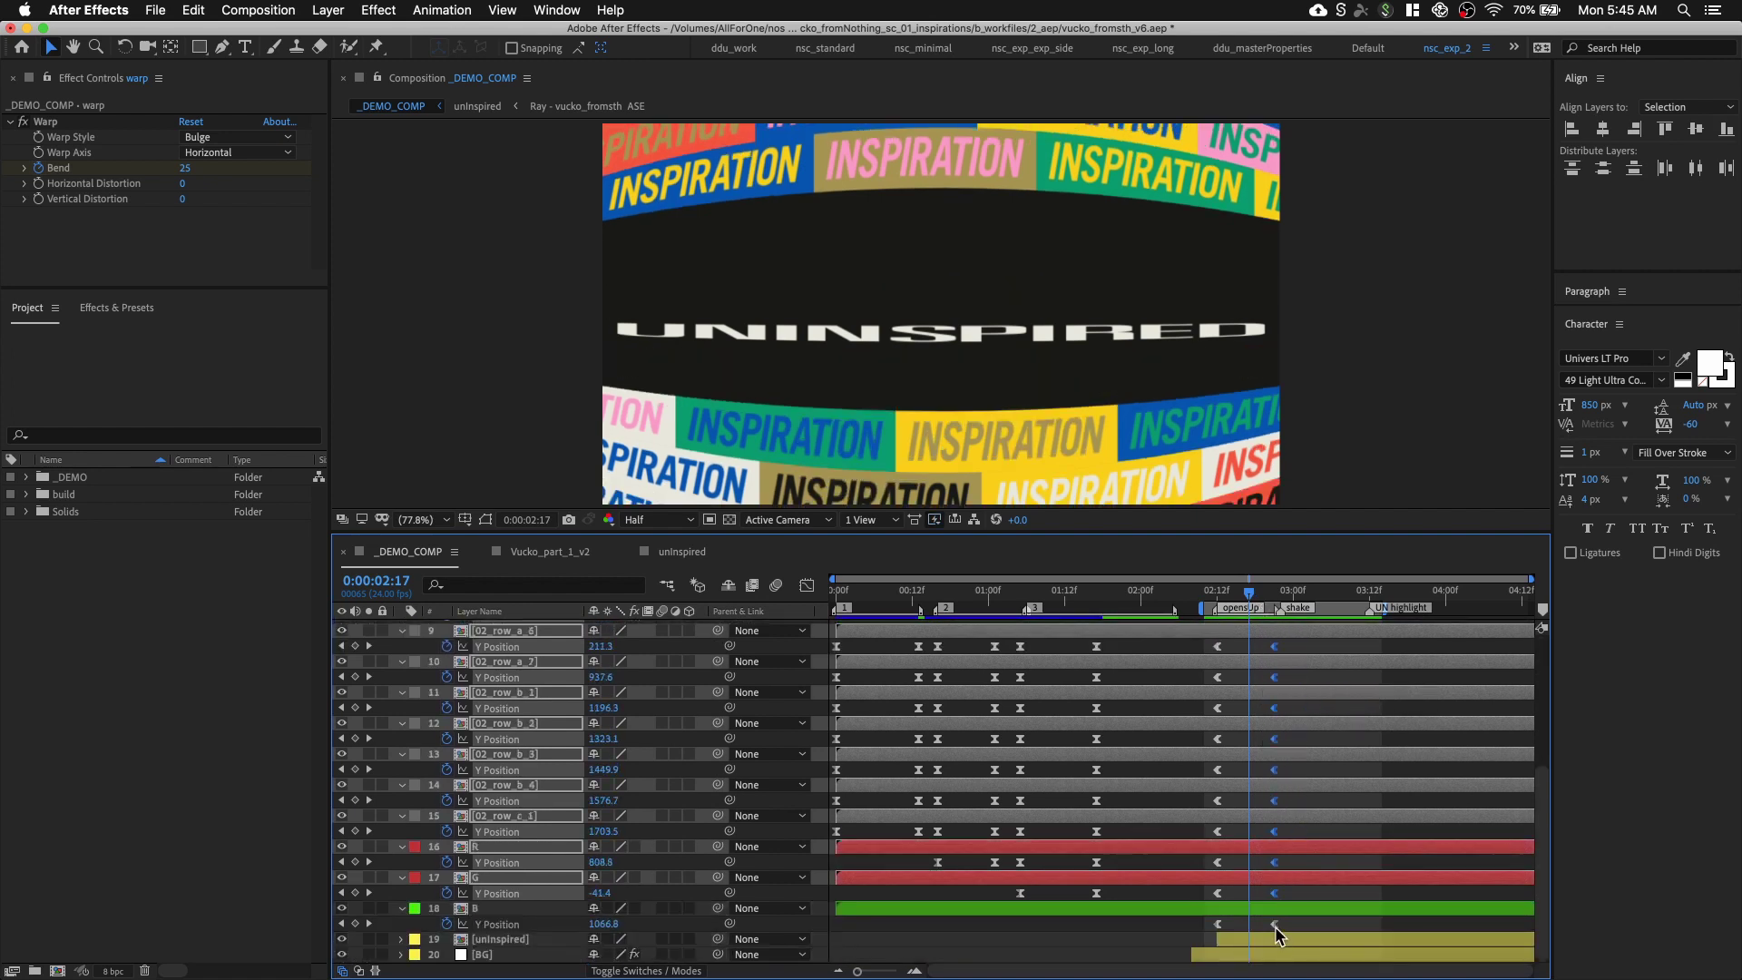
# Shift the last Y Position keyframes of all rows and the R, G and B layers to one frame before the UN highlight marker
pyautogui.click(1297, 923)
pyautogui.press('`')
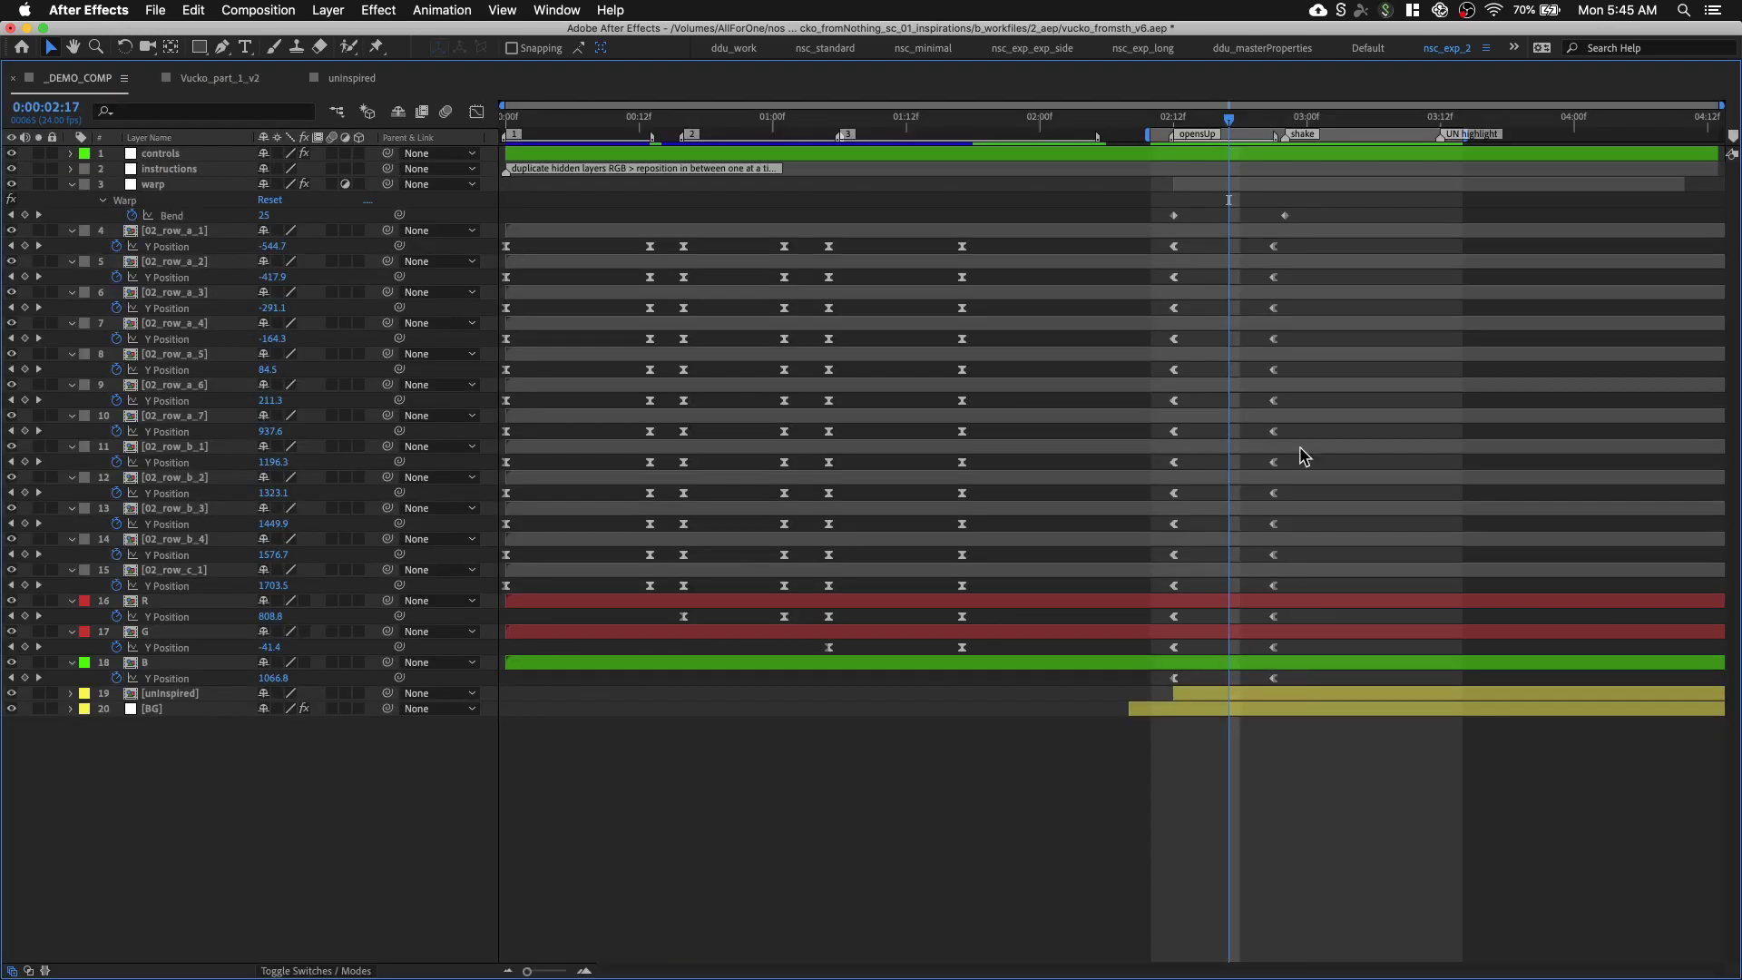
pyautogui.moveTo(1296, 240); pyautogui.dragTo(1329, 680)
pyautogui.press('`')
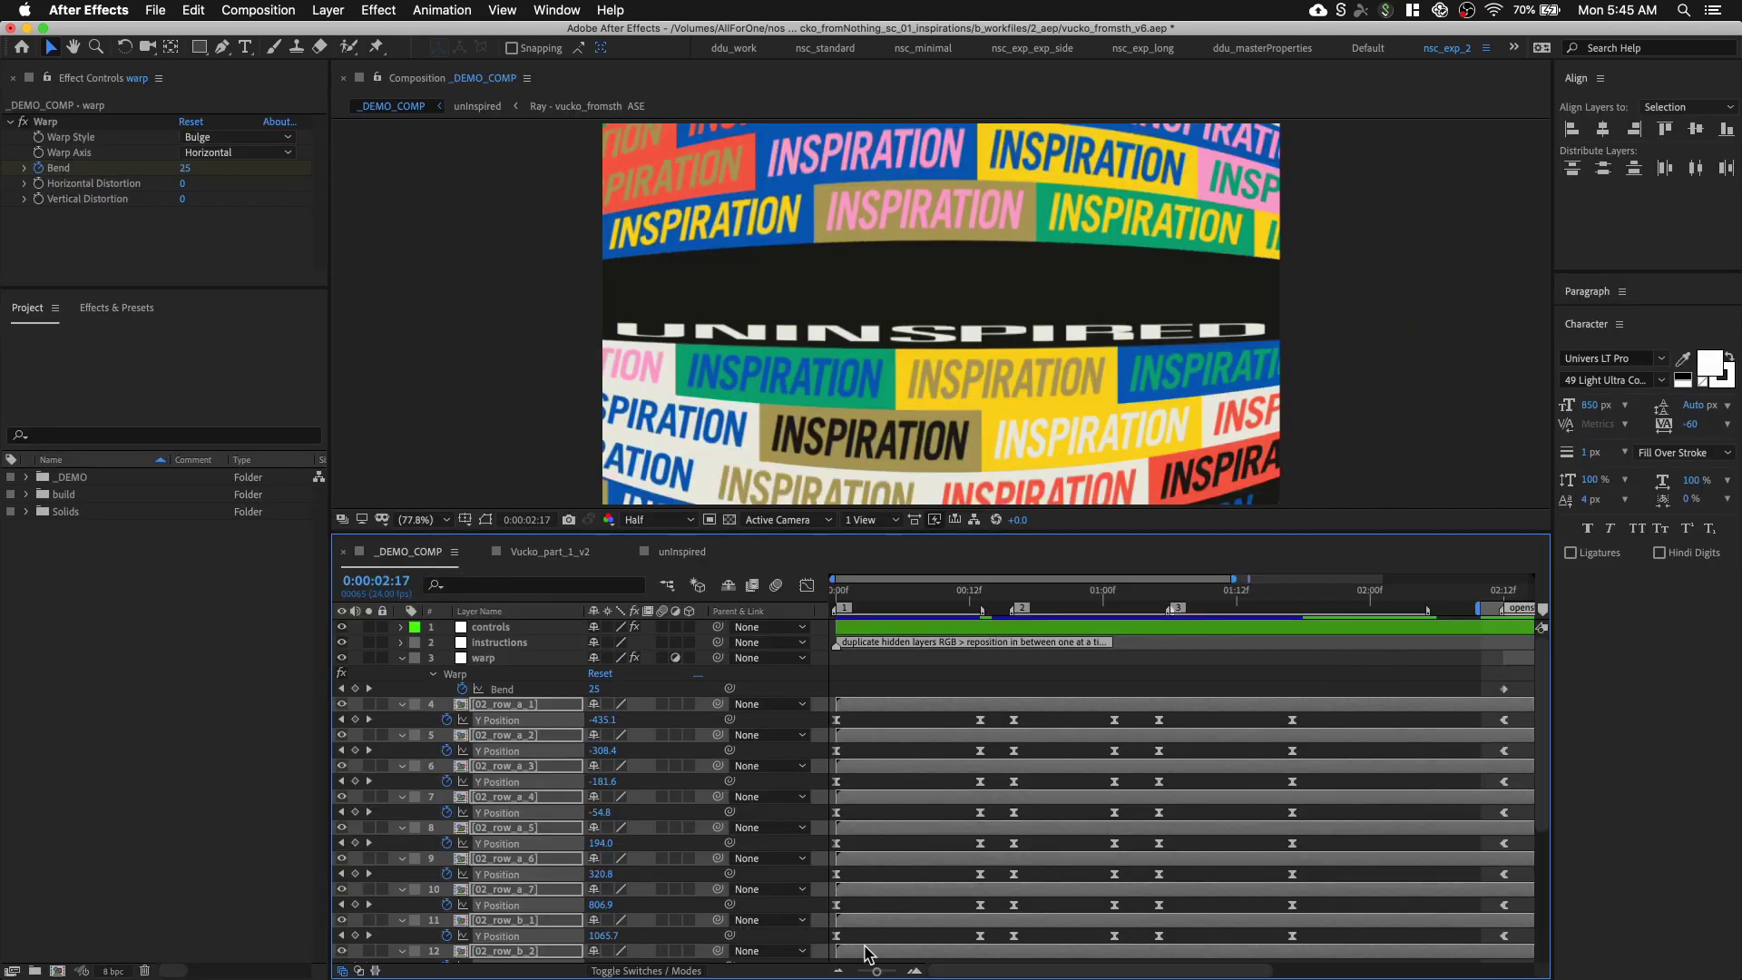
pyautogui.moveTo(875, 971); pyautogui.dragTo(834, 968)
pyautogui.moveTo(1292, 595); pyautogui.dragTo(1282, 594)
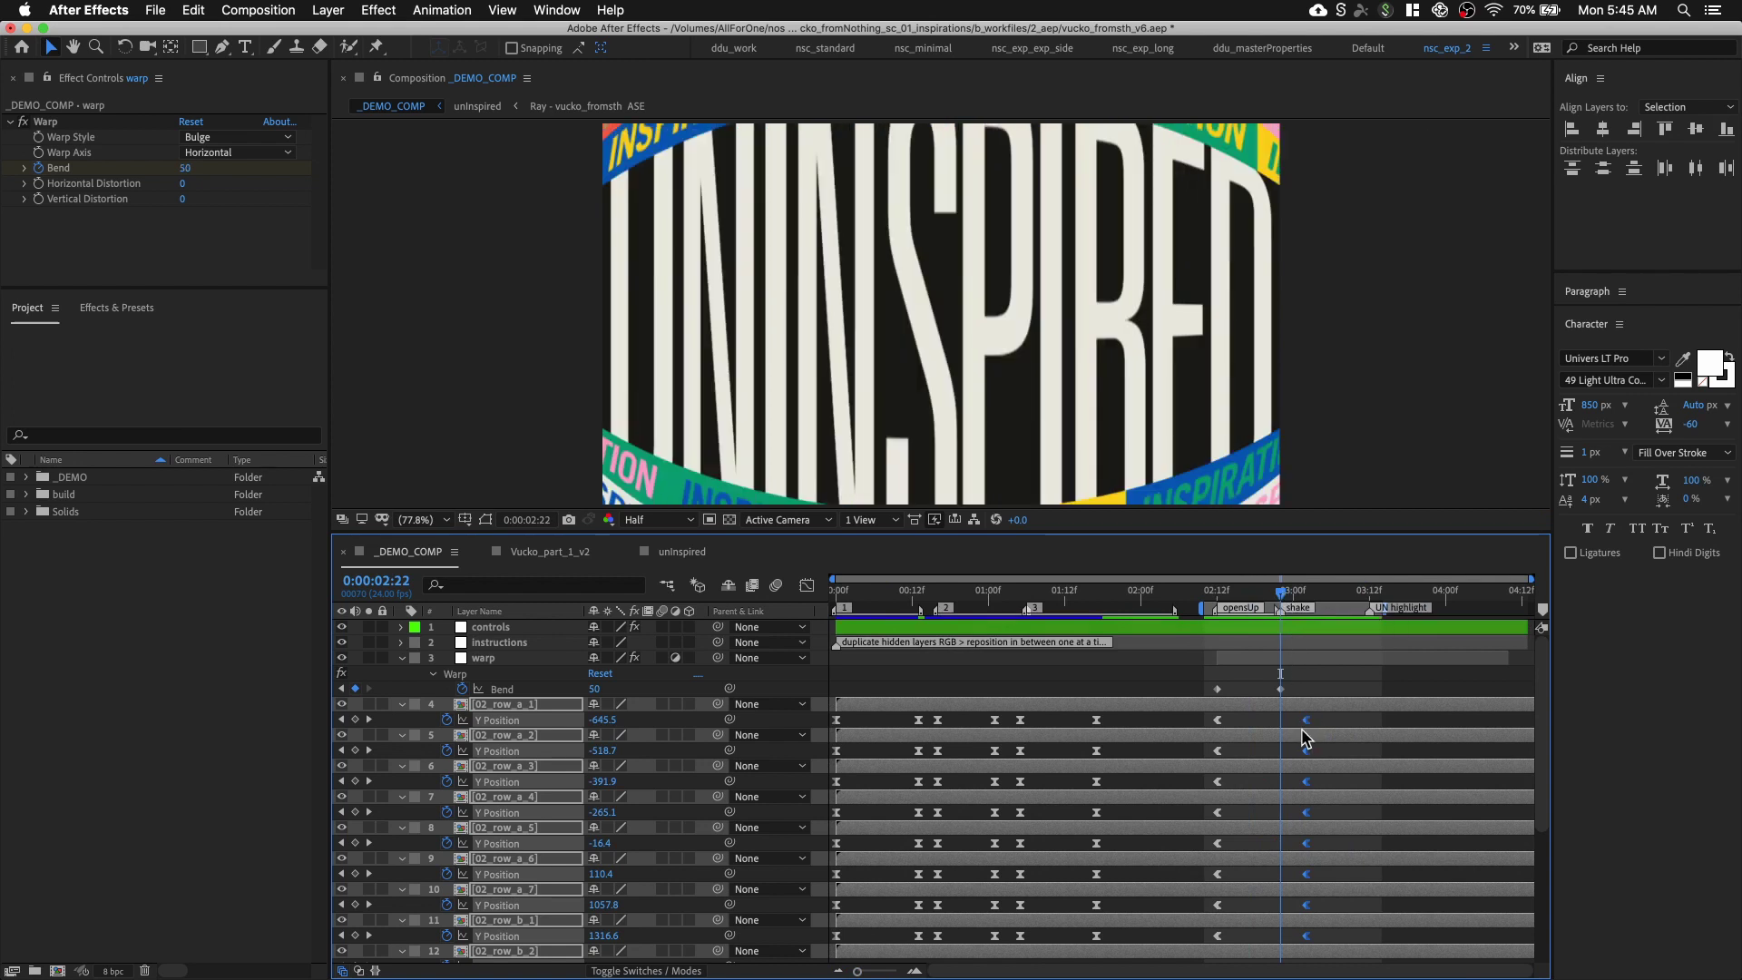
pyautogui.hotkey('alt', 'Right')
pyautogui.hotkey('alt', 'Right')
pyautogui.hotkey('alt', 'Right')
pyautogui.hotkey('alt', 'Right')
pyautogui.hotkey('alt', 'Right')
pyautogui.hotkey('alt', 'Right')
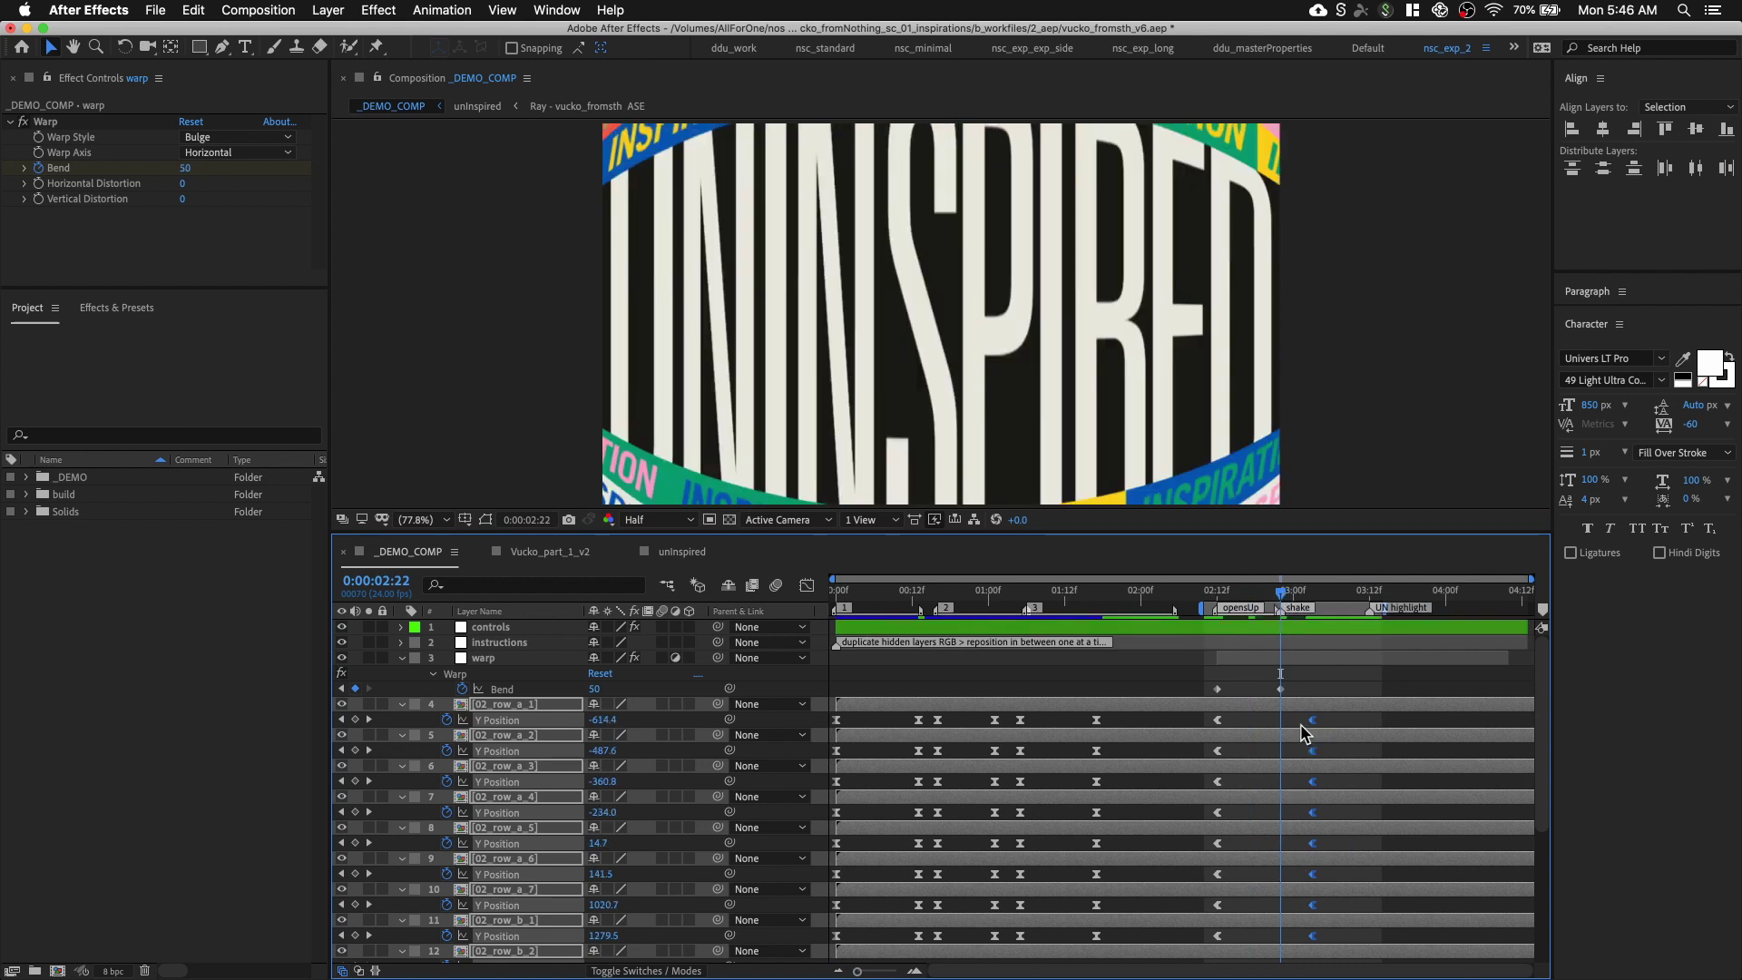
pyautogui.hotkey('alt', 'Right')
pyautogui.hotkey('alt', 'Right')
pyautogui.hotkey('alt', 'Right')
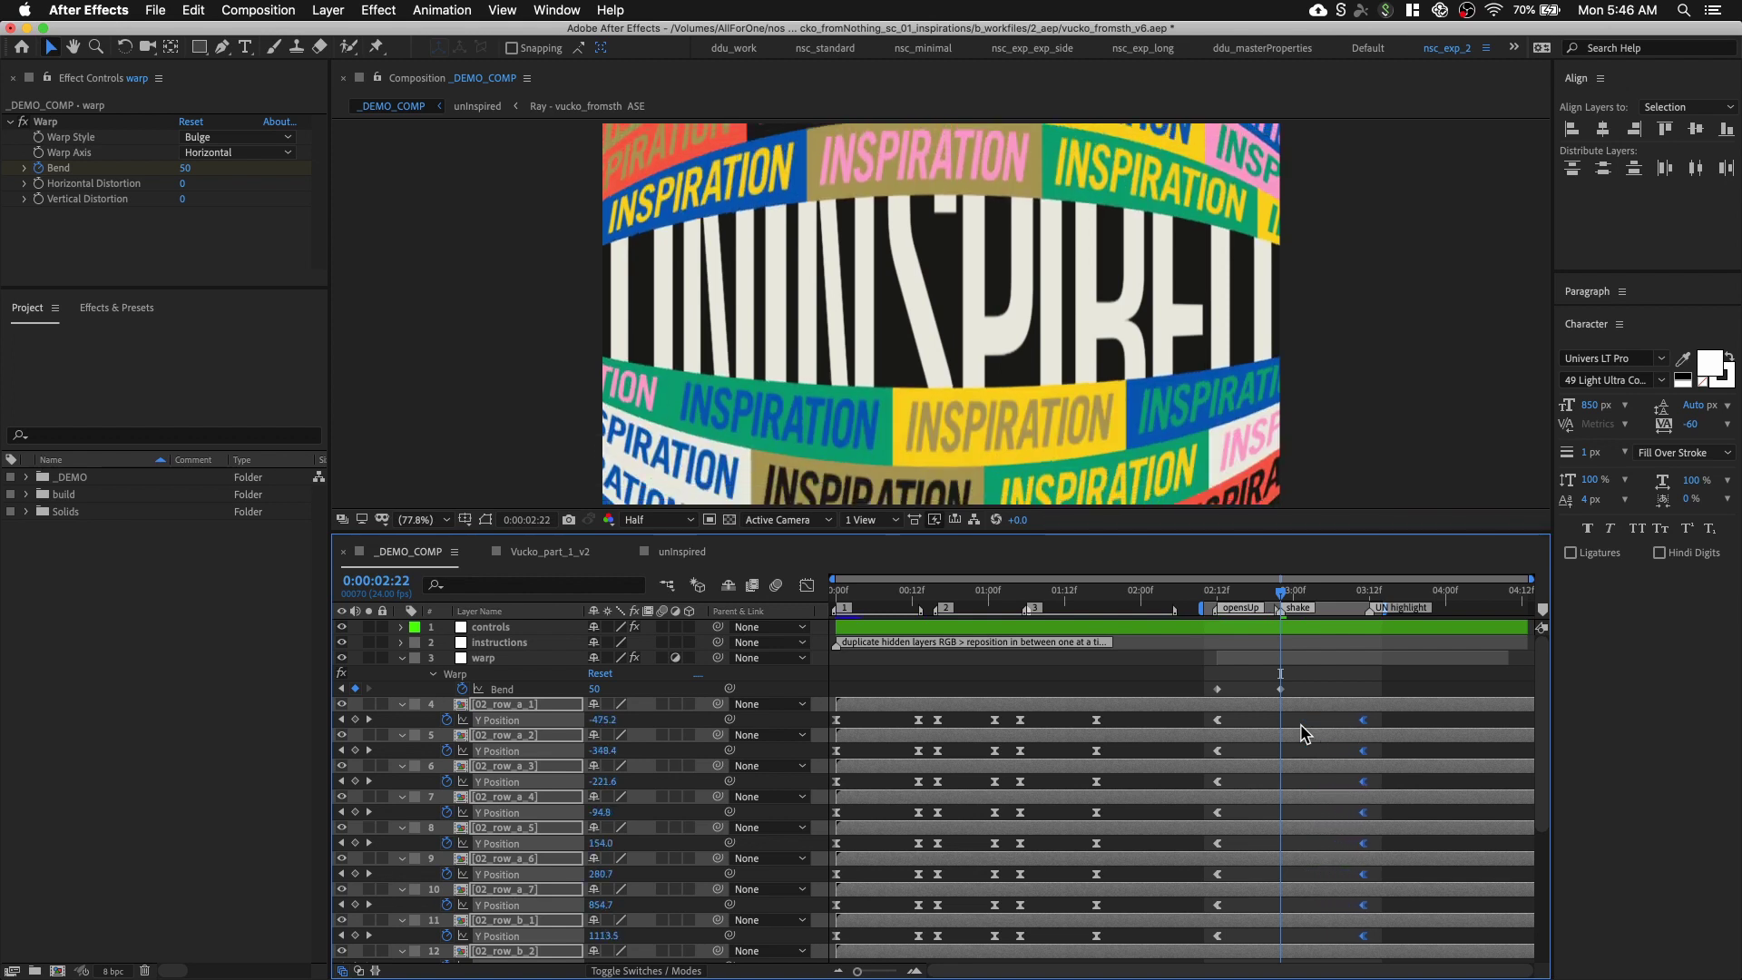
pyautogui.hotkey('alt', 'Right')
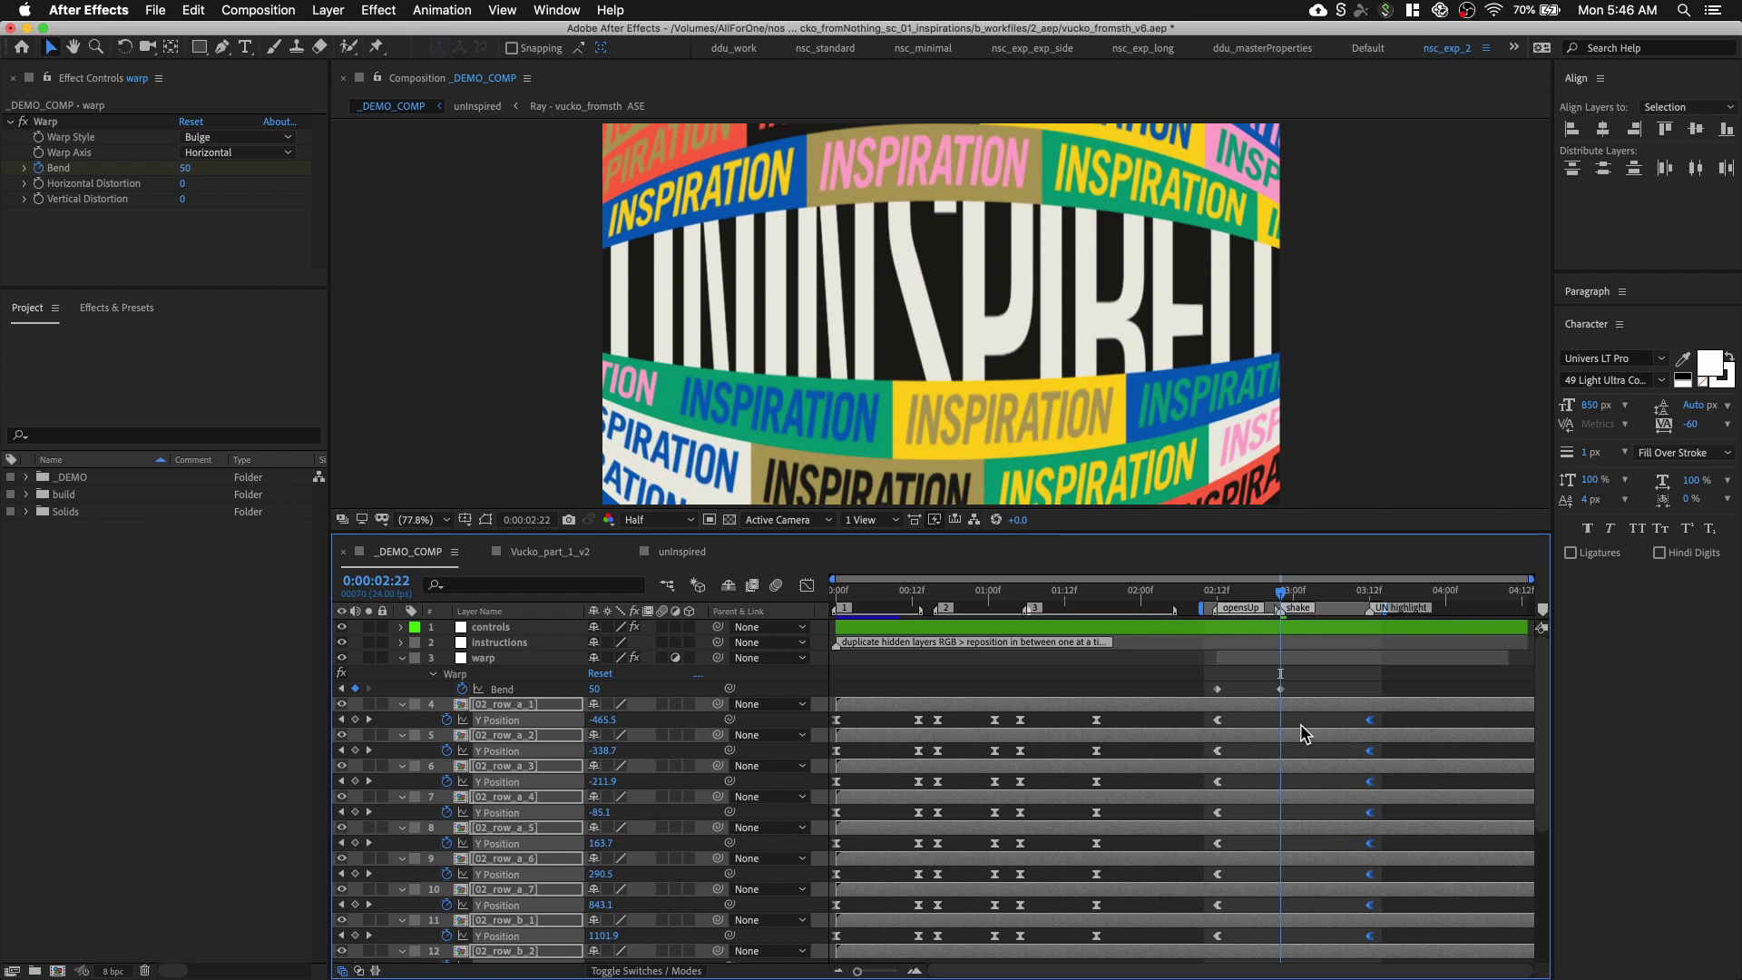
pyautogui.scroll(-5, 1315, 759)
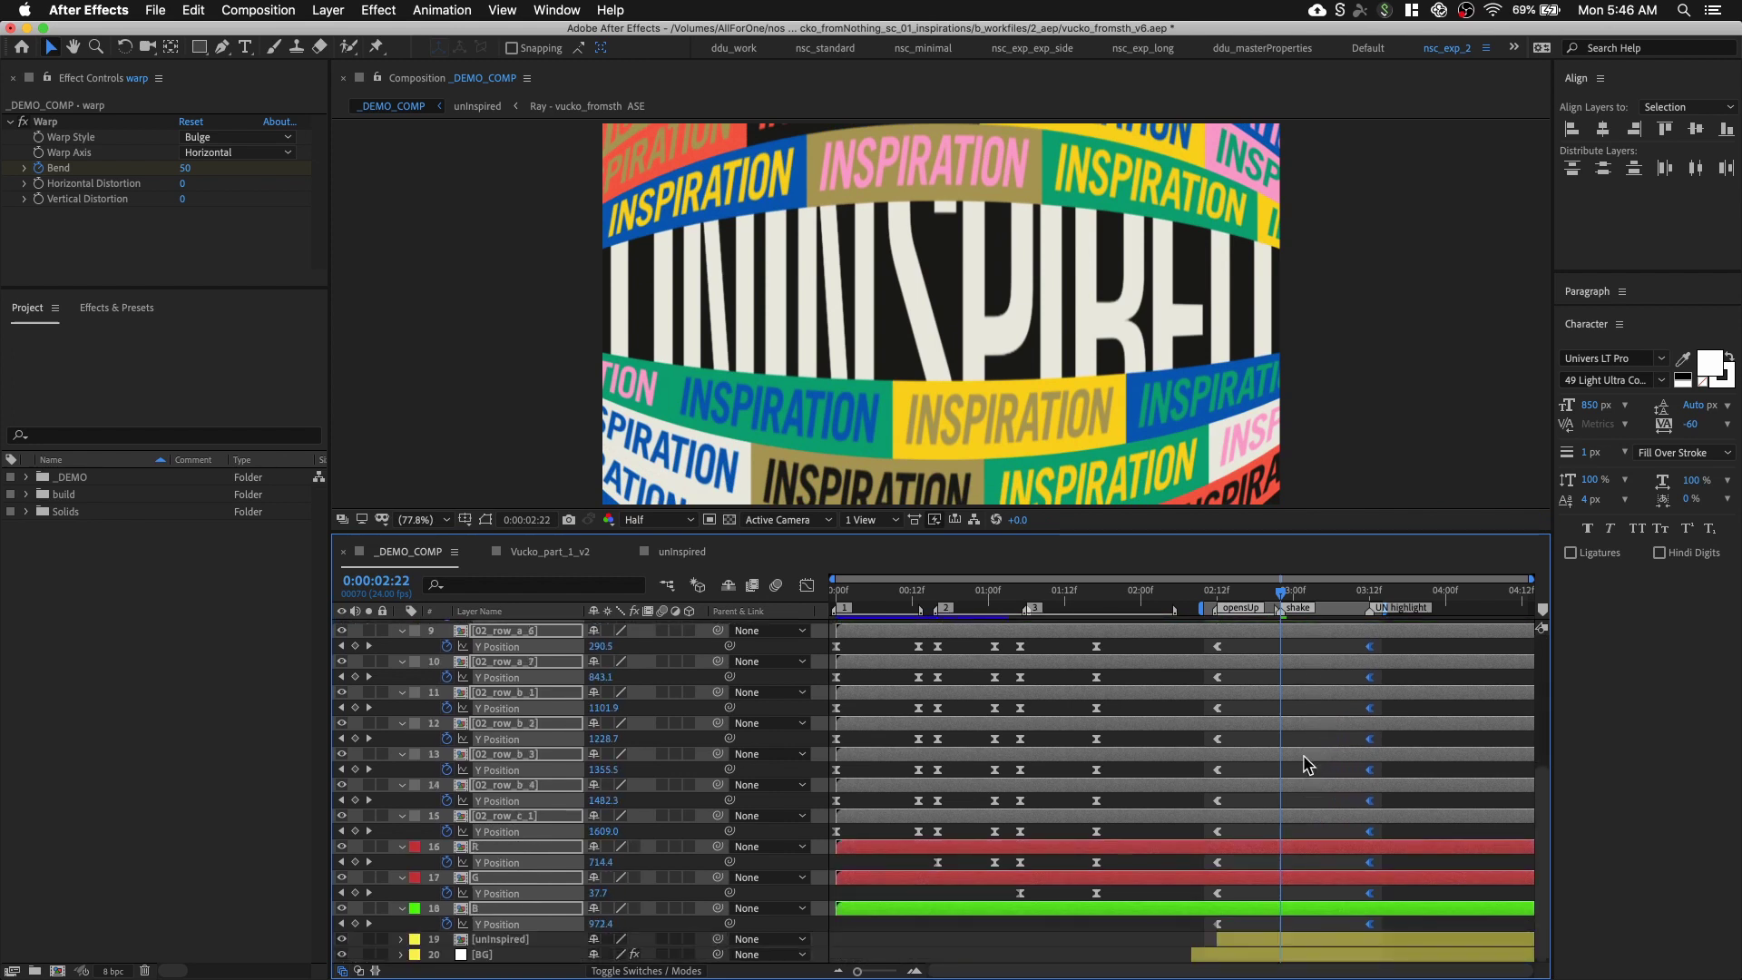
pyautogui.scroll(5, 1306, 765)
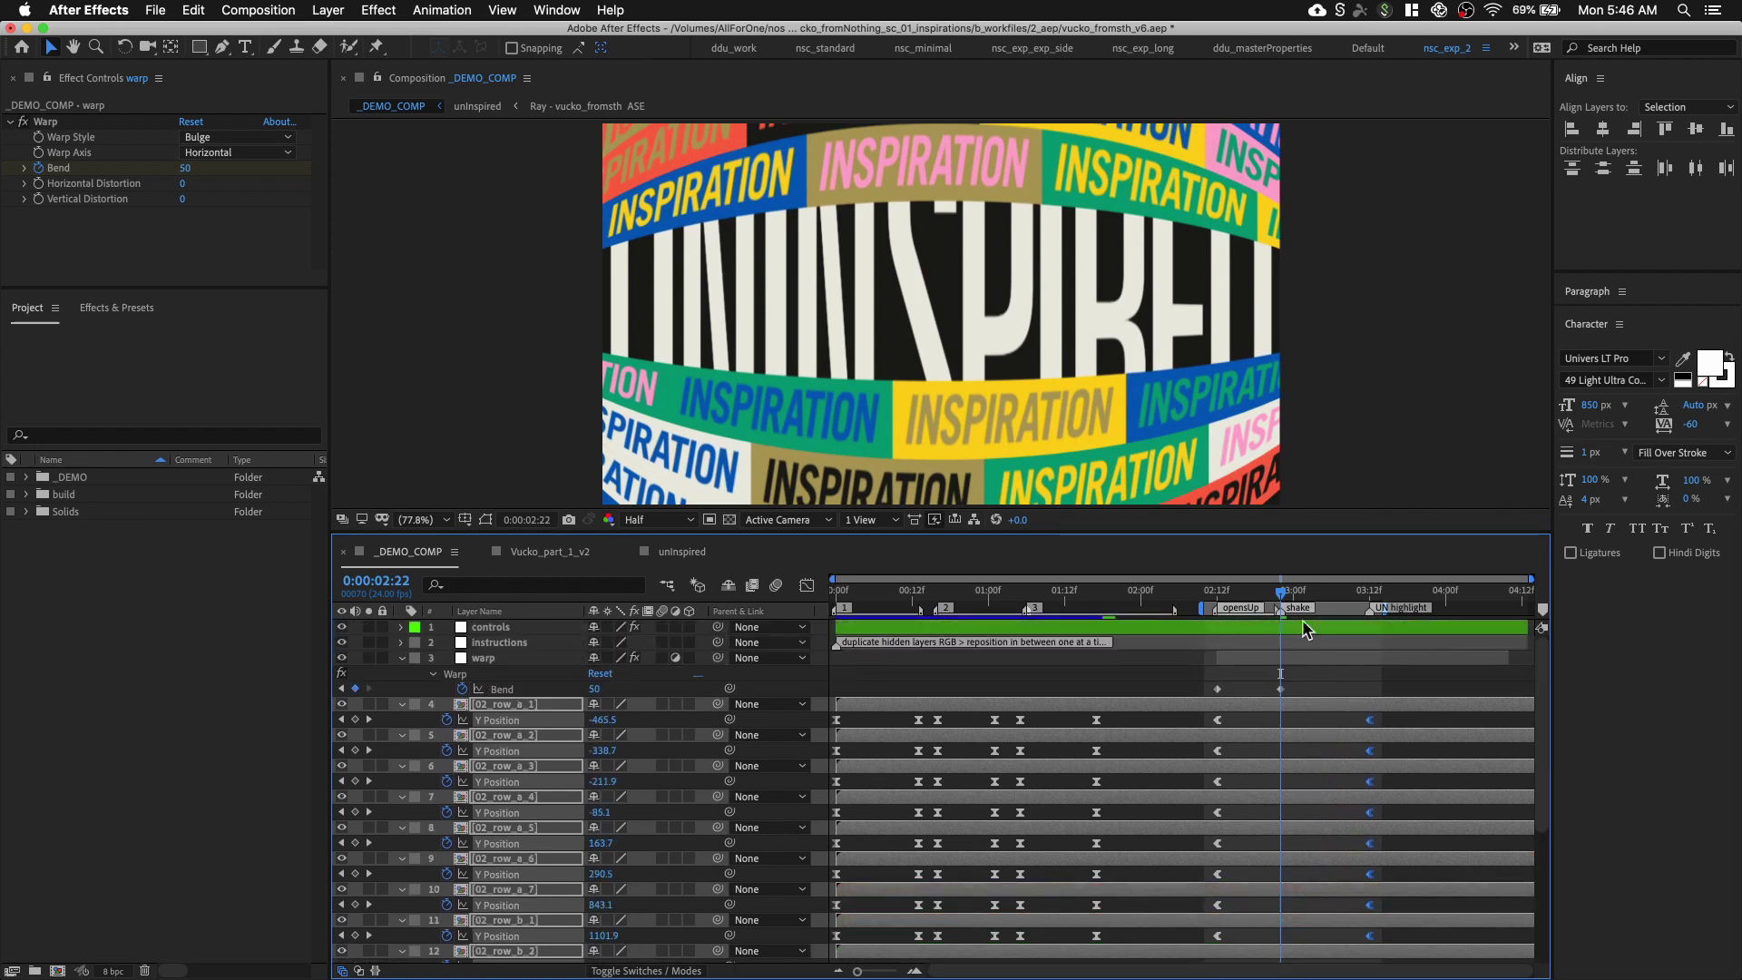
pyautogui.moveTo(1280, 594); pyautogui.dragTo(1276, 596)
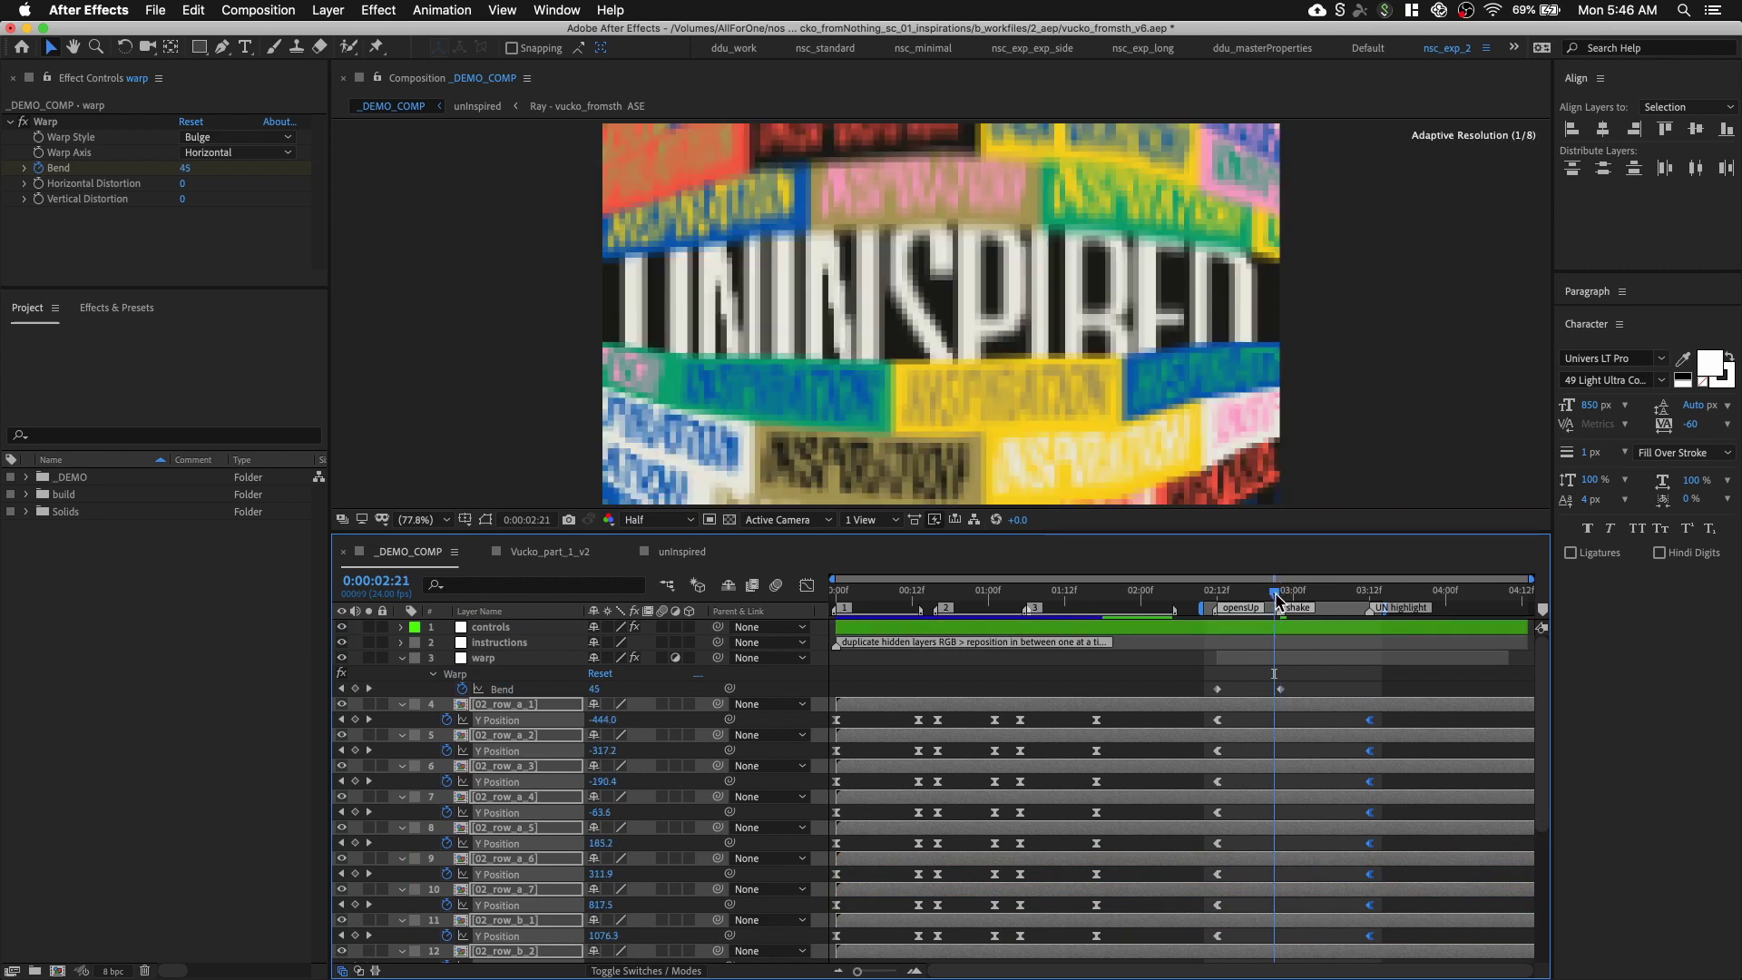
pyautogui.hotkey('alt', 'Left')
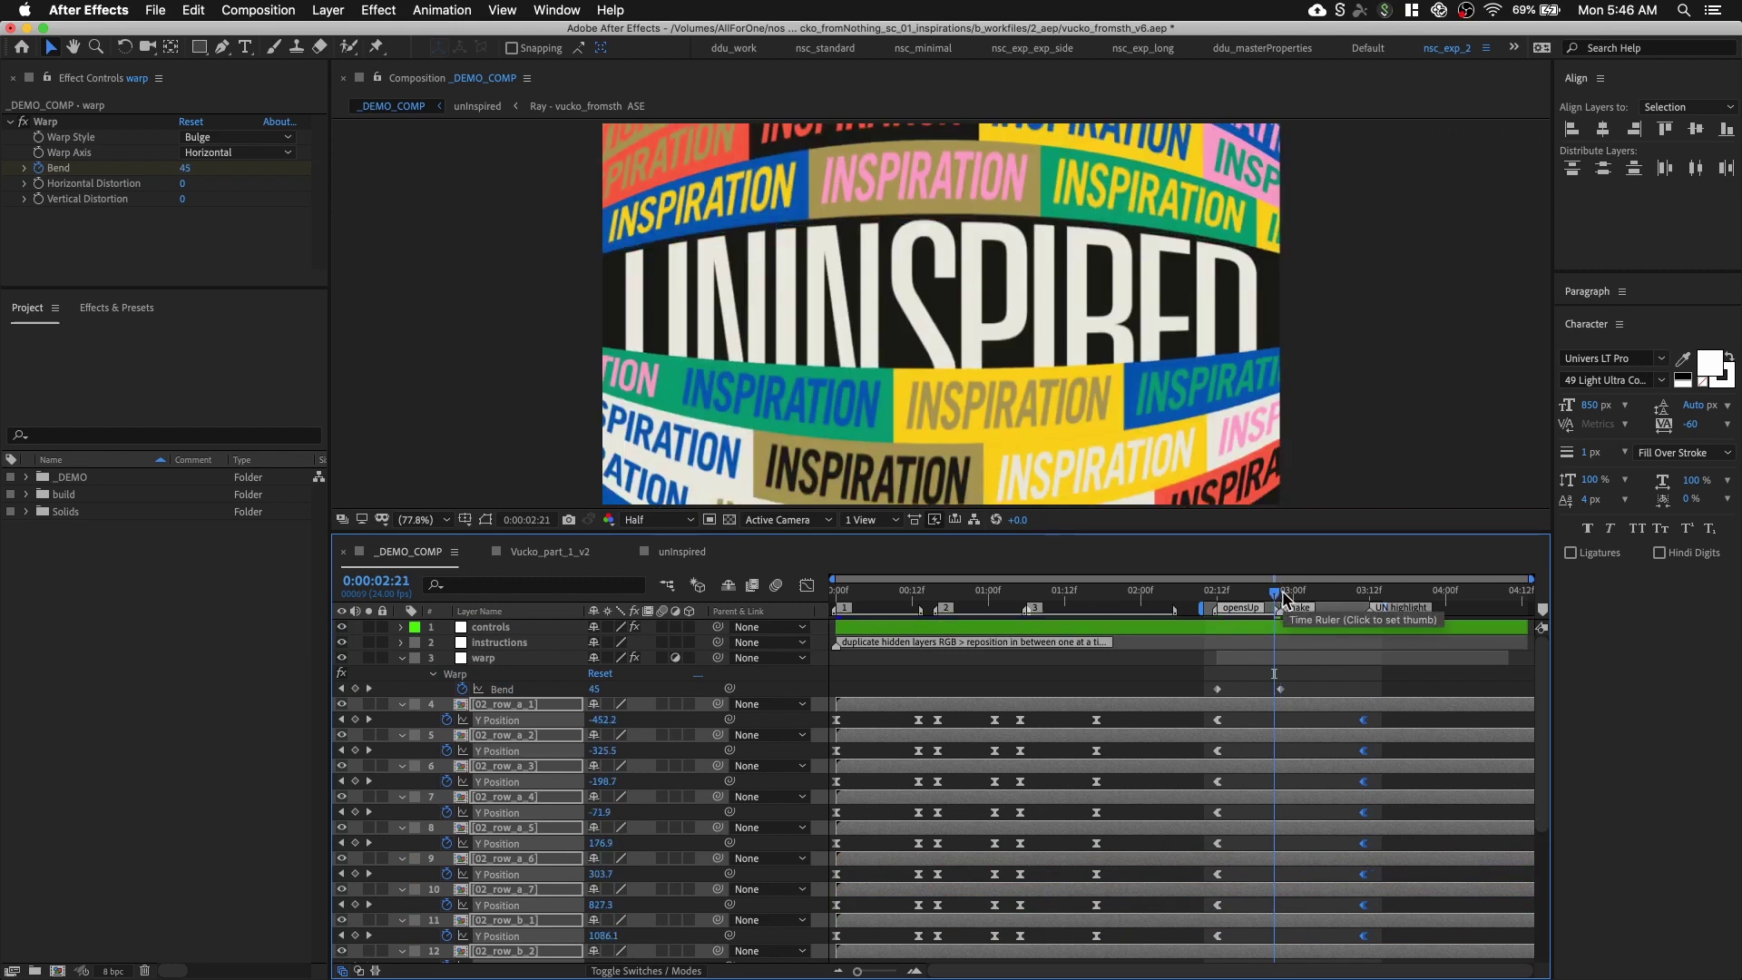
# Reveal the uninspired layer's keyframes and shift the layer with its keyframes one frame later
pyautogui.scroll(-5, 1292, 798)
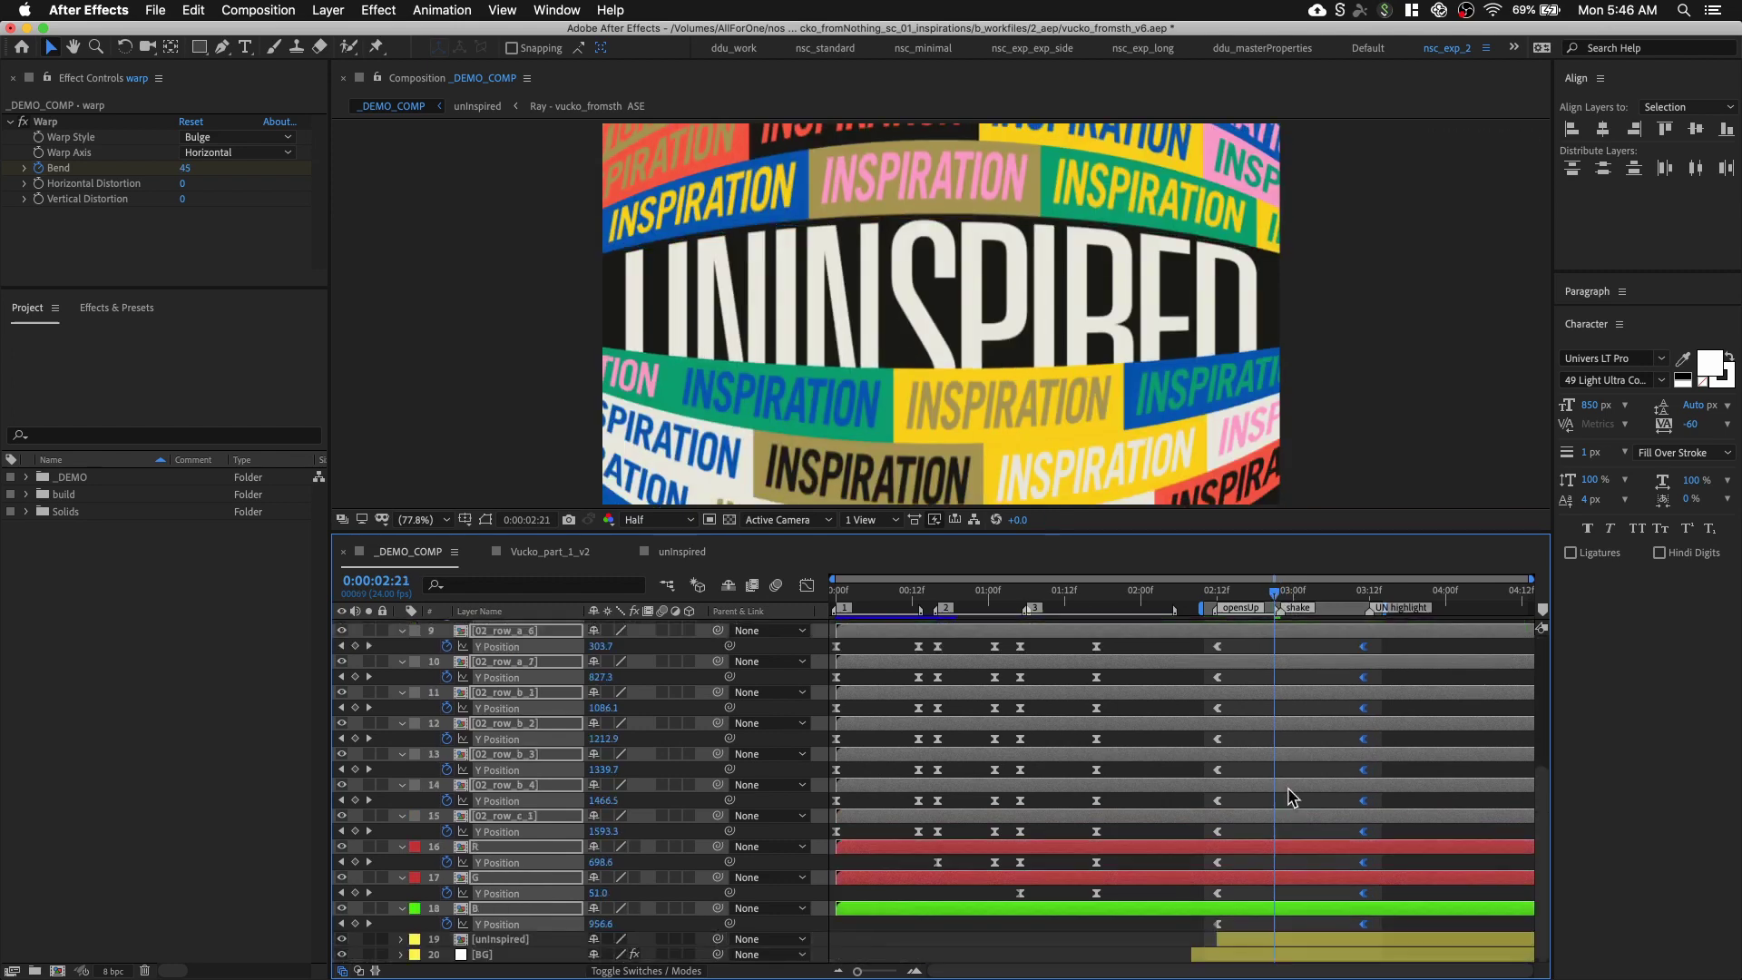
pyautogui.click(1287, 931)
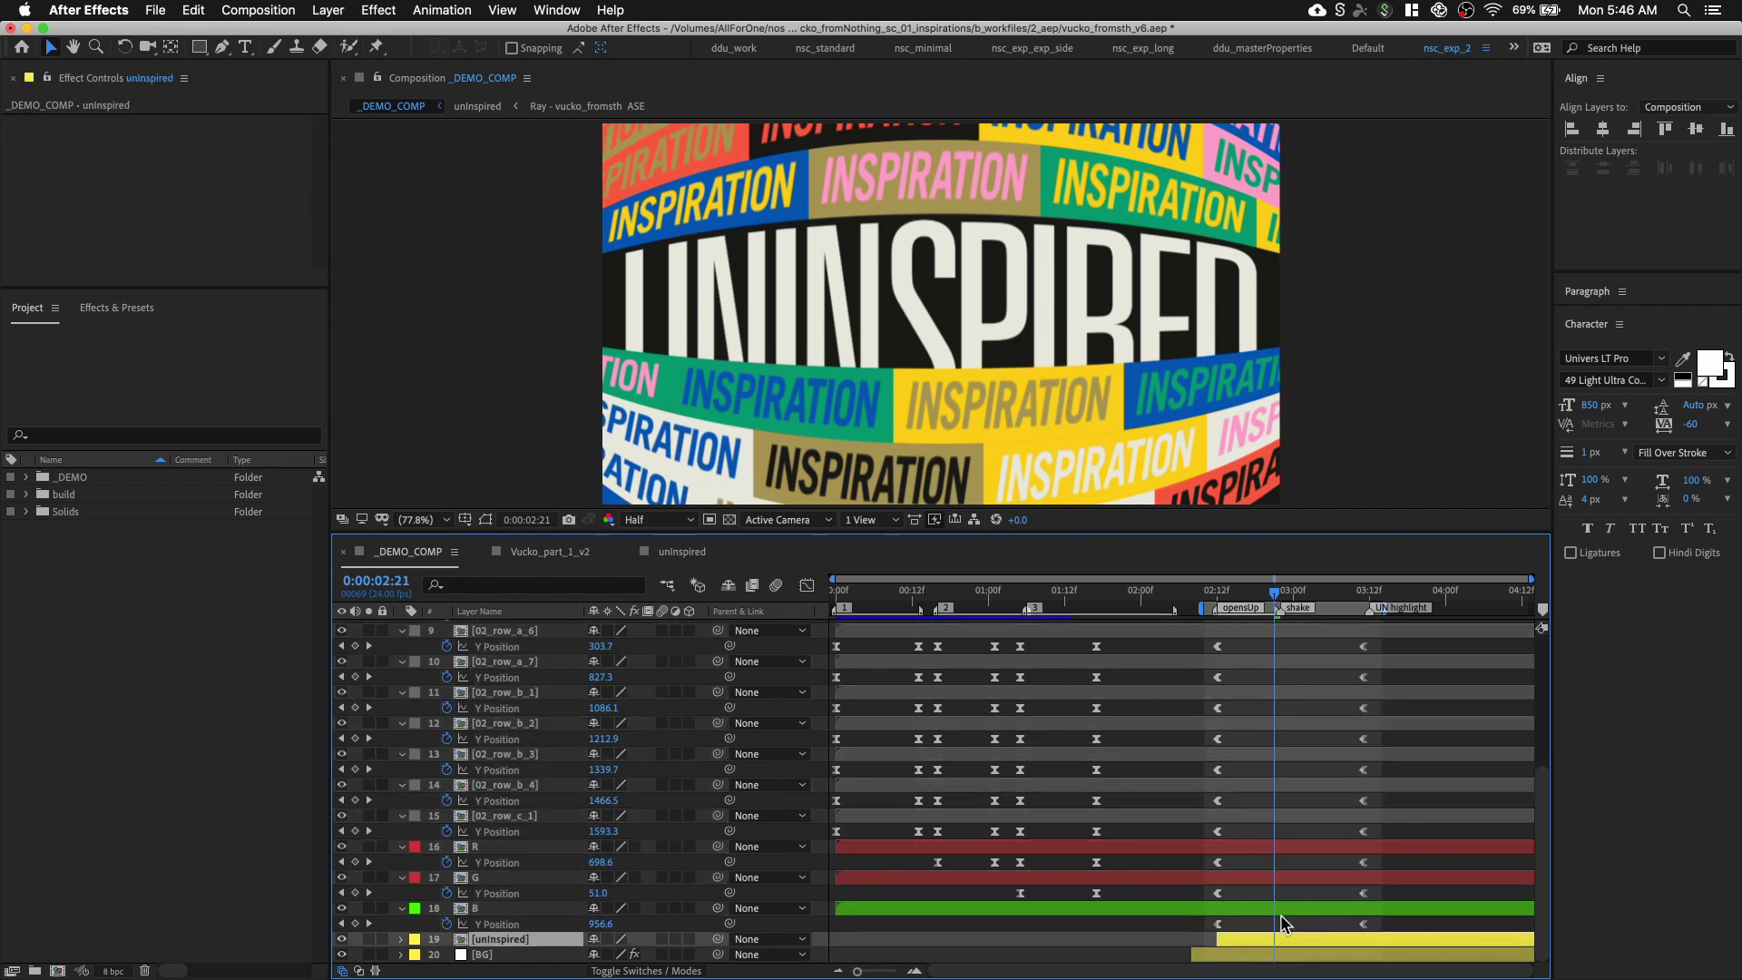
pyautogui.press('u')
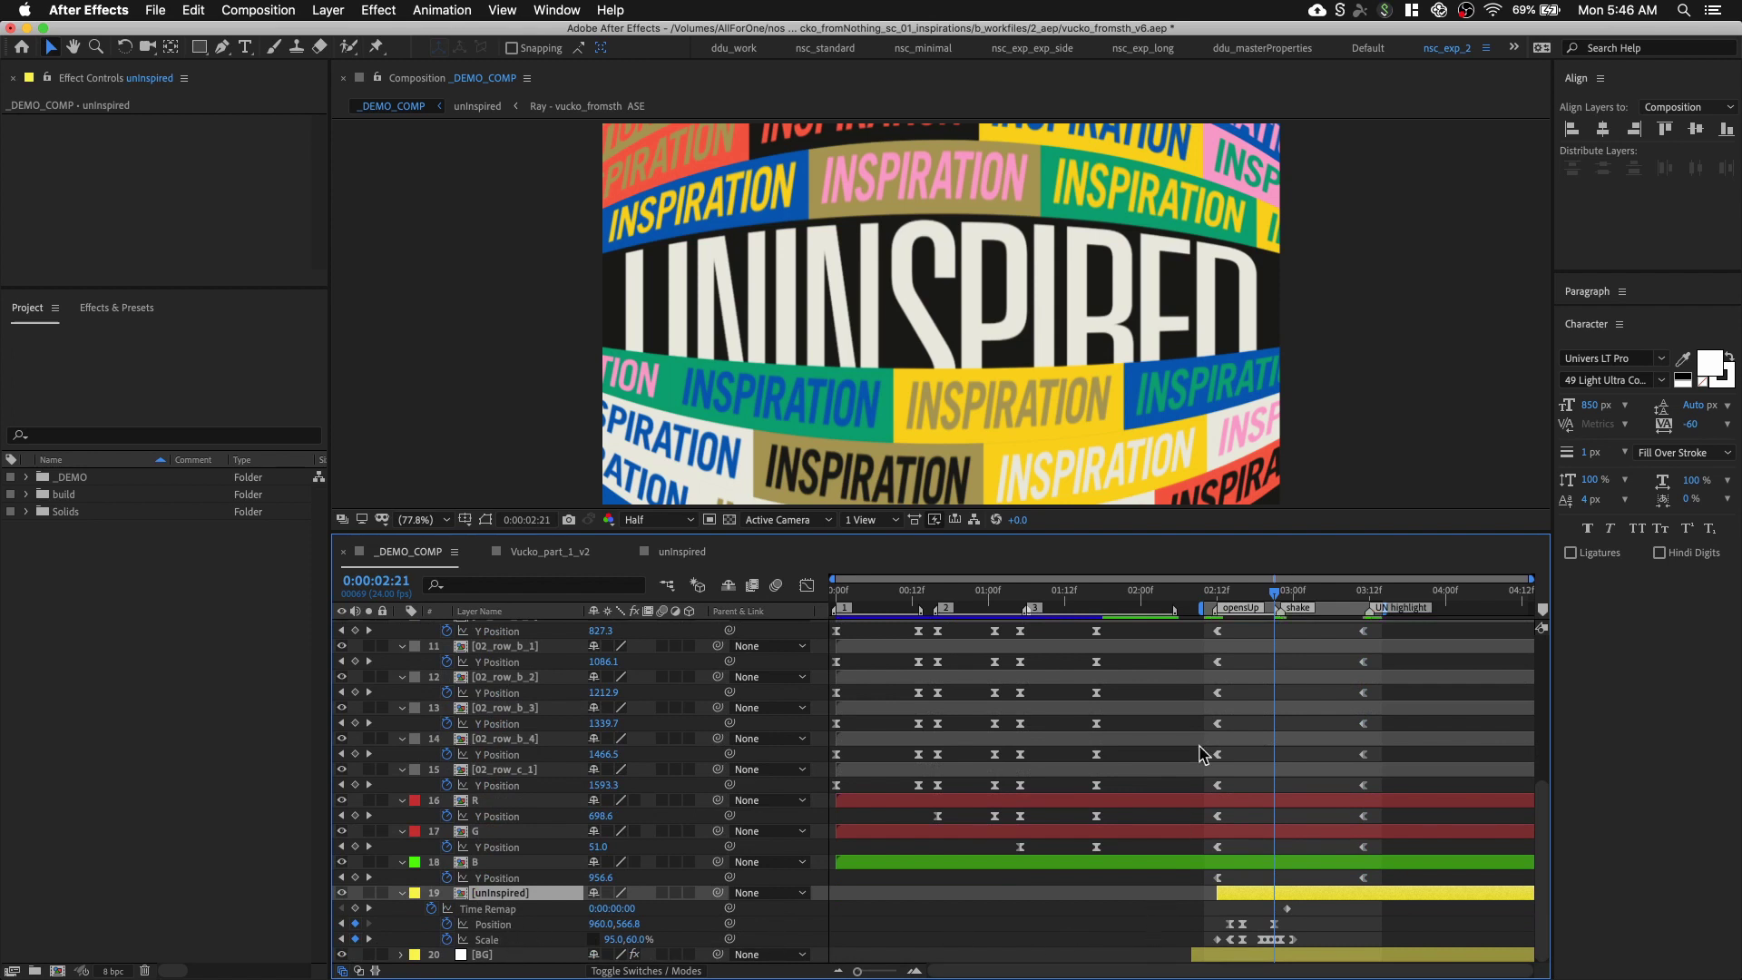
pyautogui.moveTo(1274, 592); pyautogui.dragTo(1276, 592)
pyautogui.moveTo(1314, 901); pyautogui.dragTo(1181, 940)
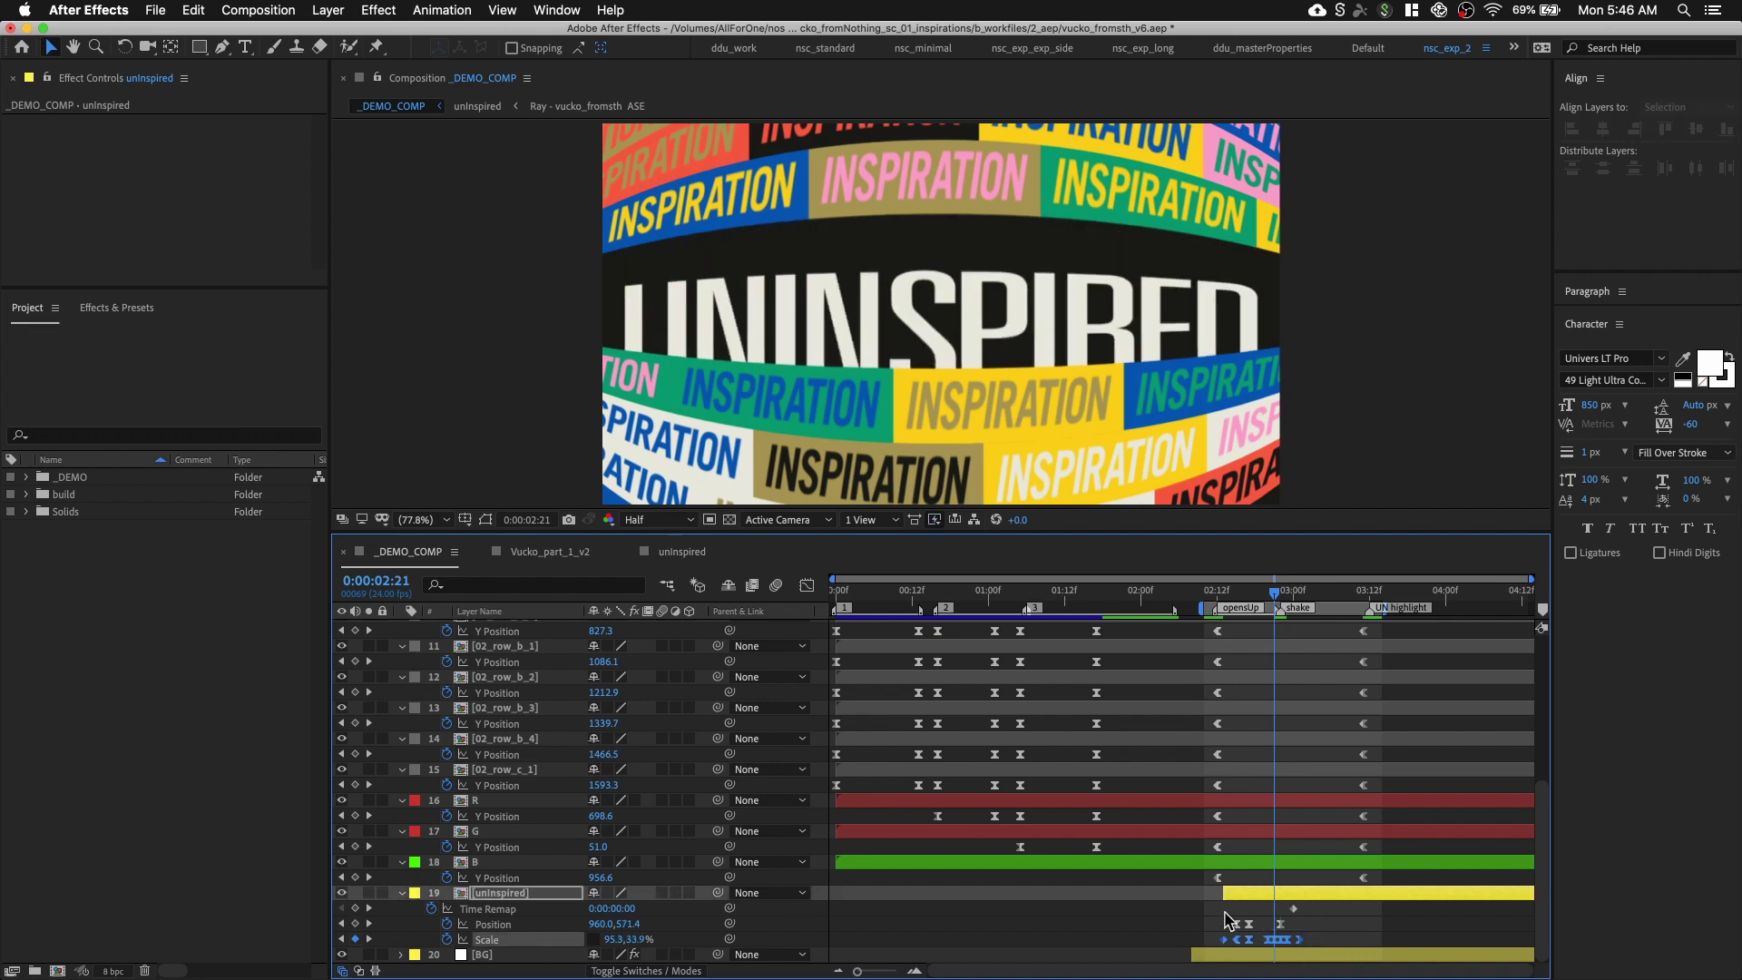
pyautogui.click(1346, 925)
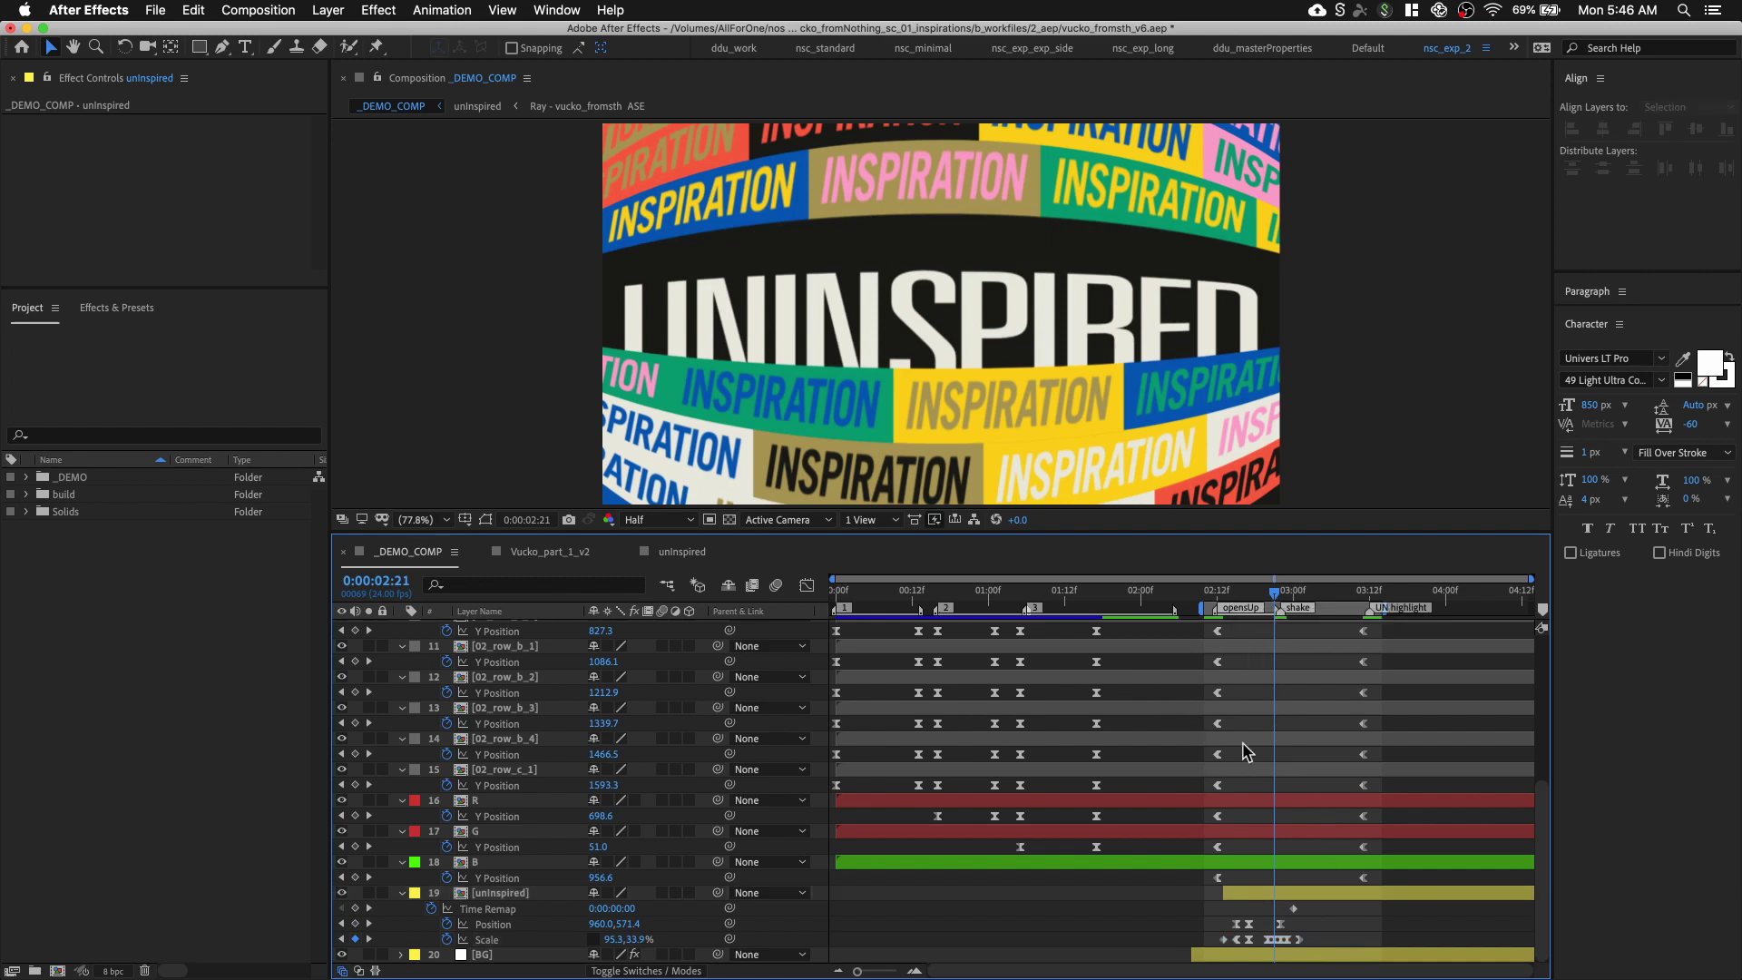
# At 0:00:02:14, clear the uninspired layer's Position and Scale keyframes and start a fresh keyframe on both properties
pyautogui.click(1232, 591)
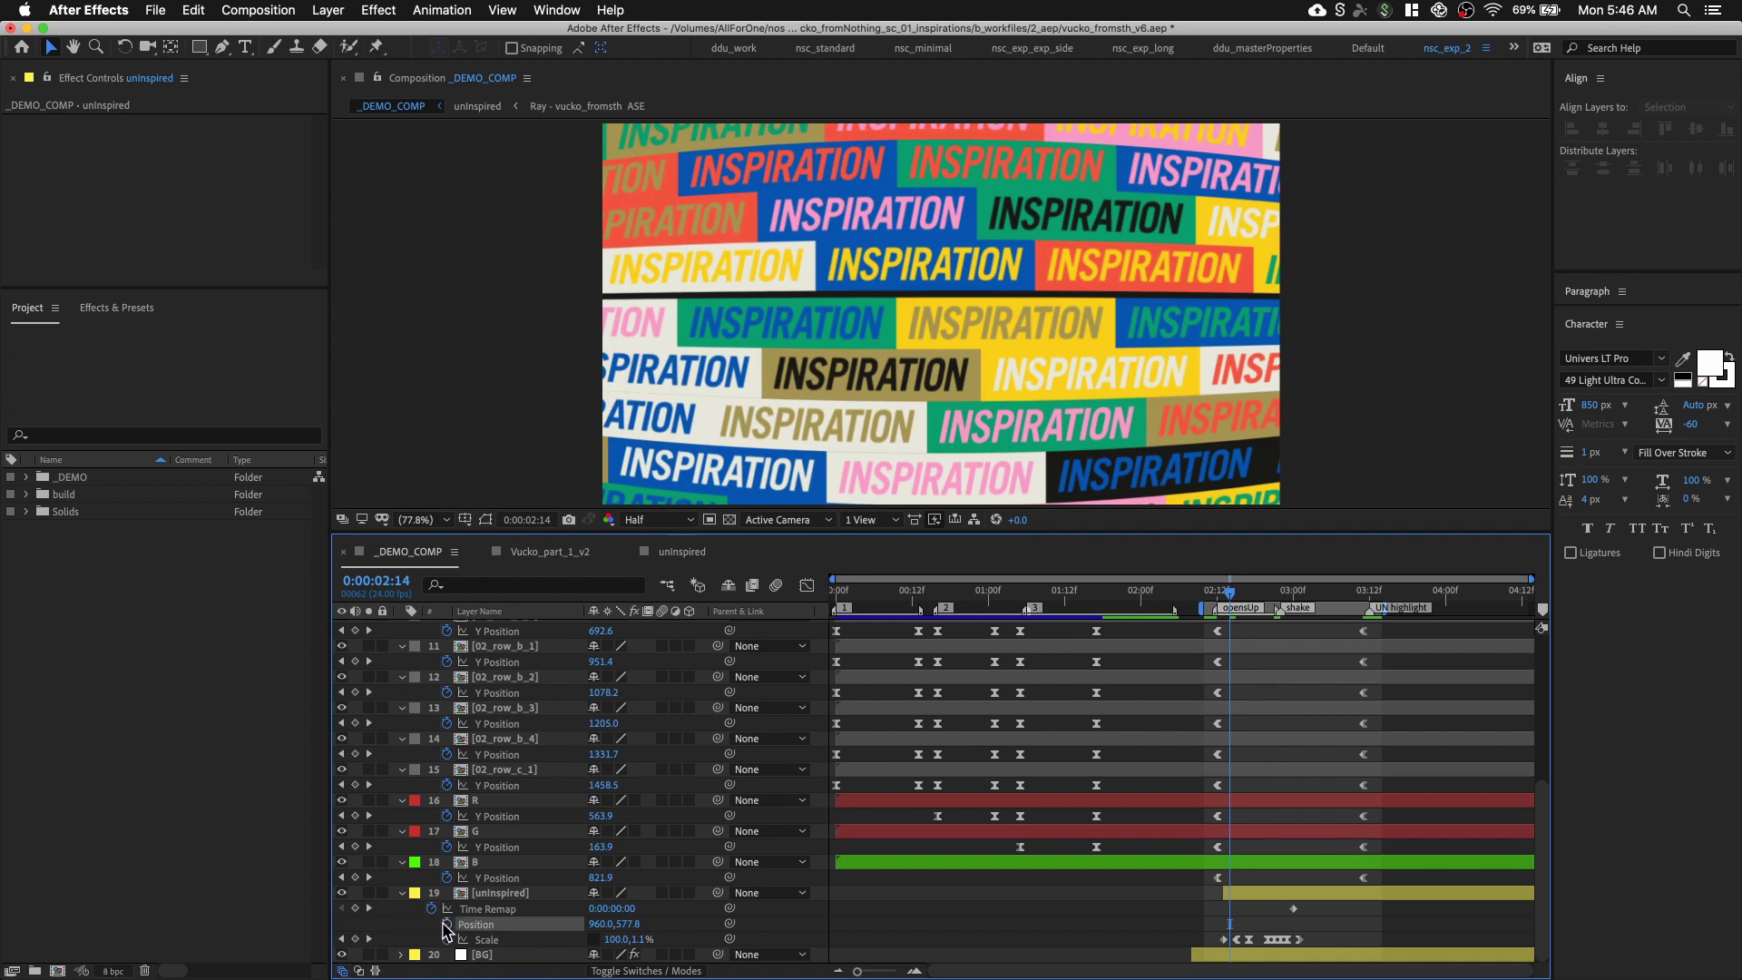
pyautogui.moveTo(445, 923); pyautogui.dragTo(445, 939)
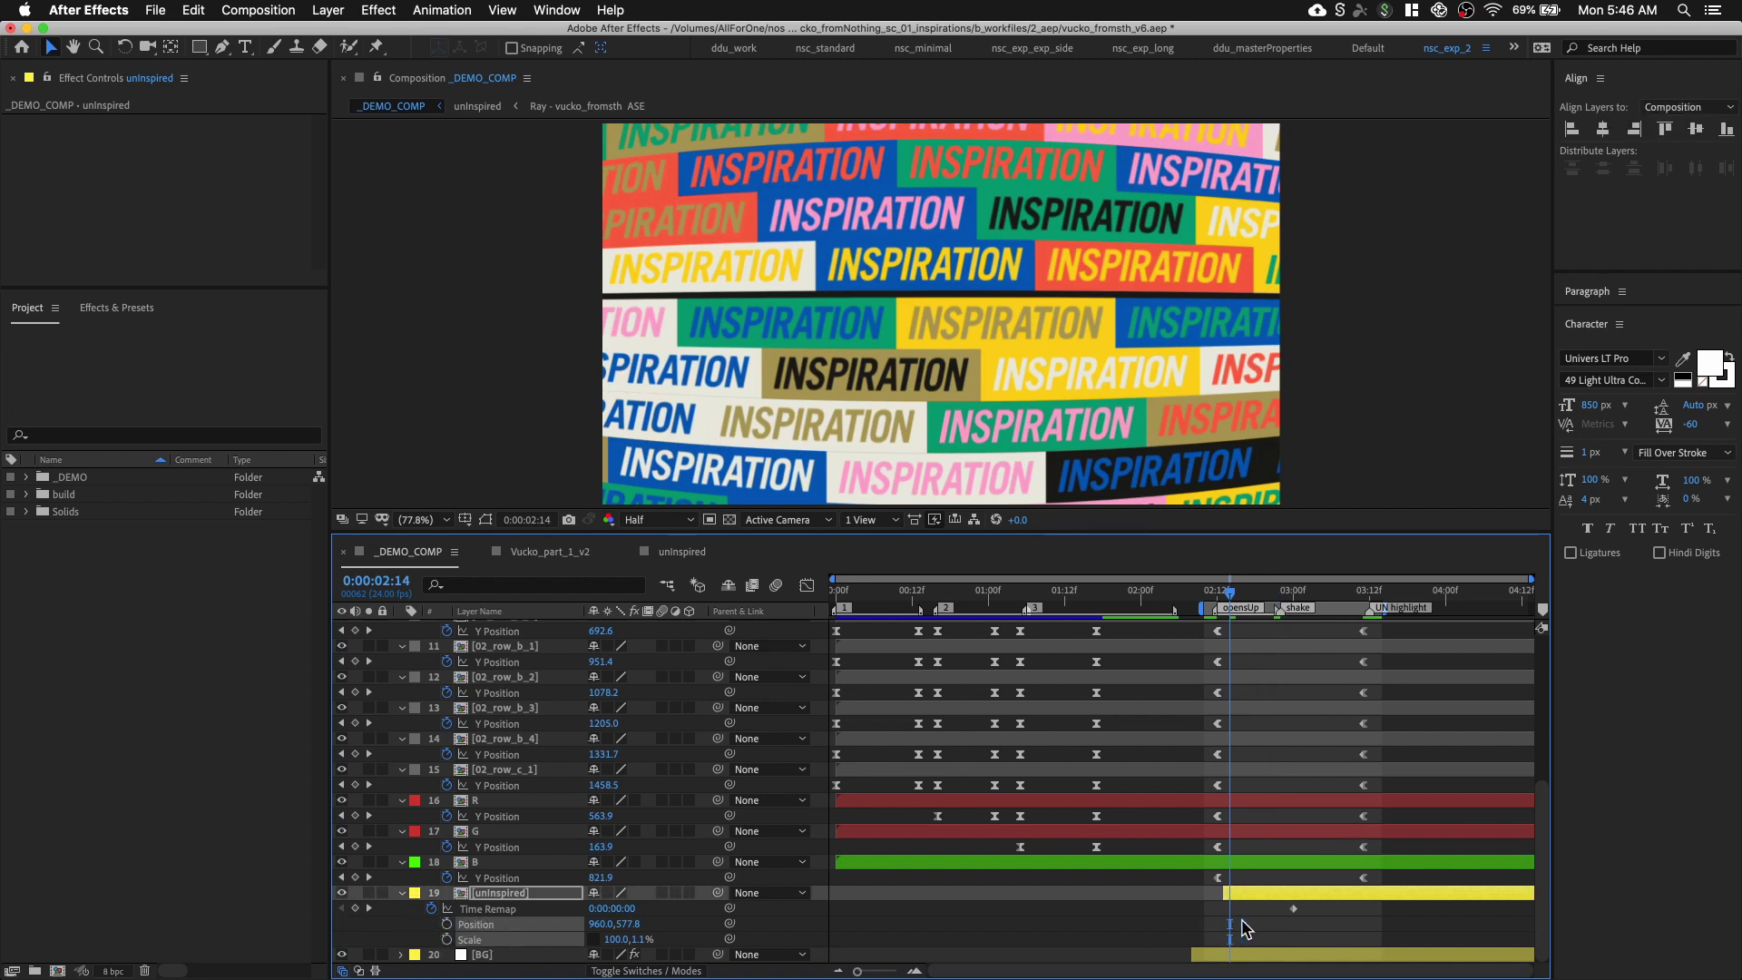
pyautogui.click(1234, 927)
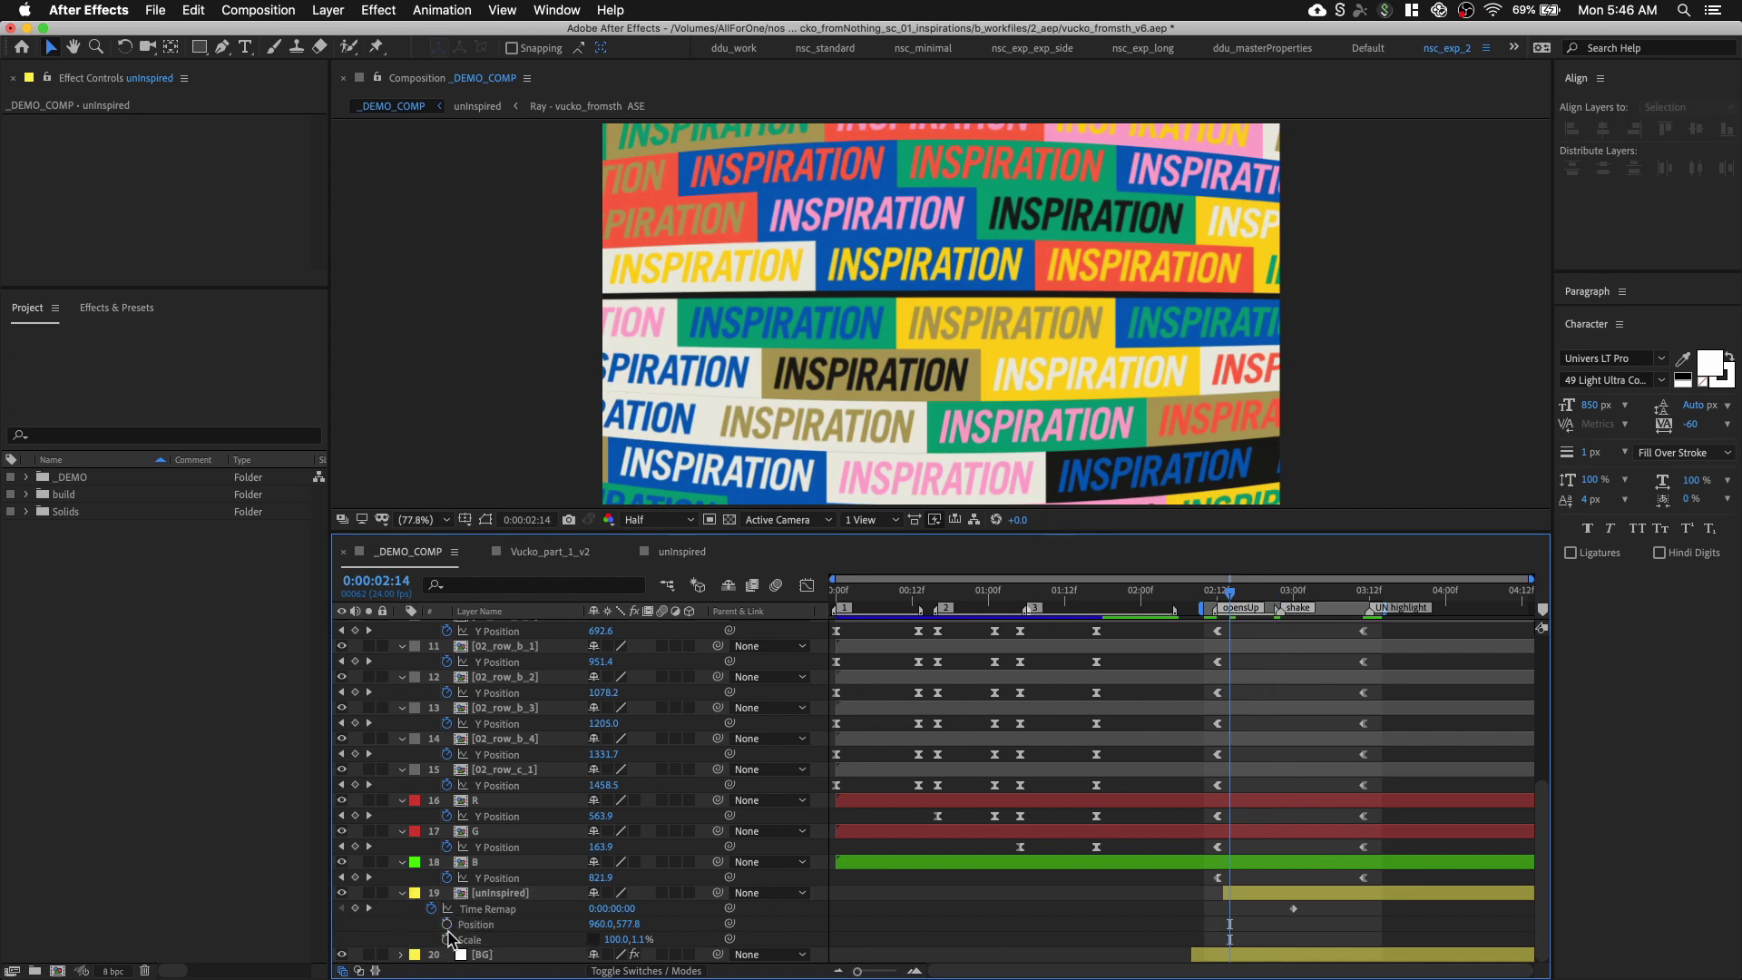
pyautogui.moveTo(446, 923); pyautogui.dragTo(446, 939)
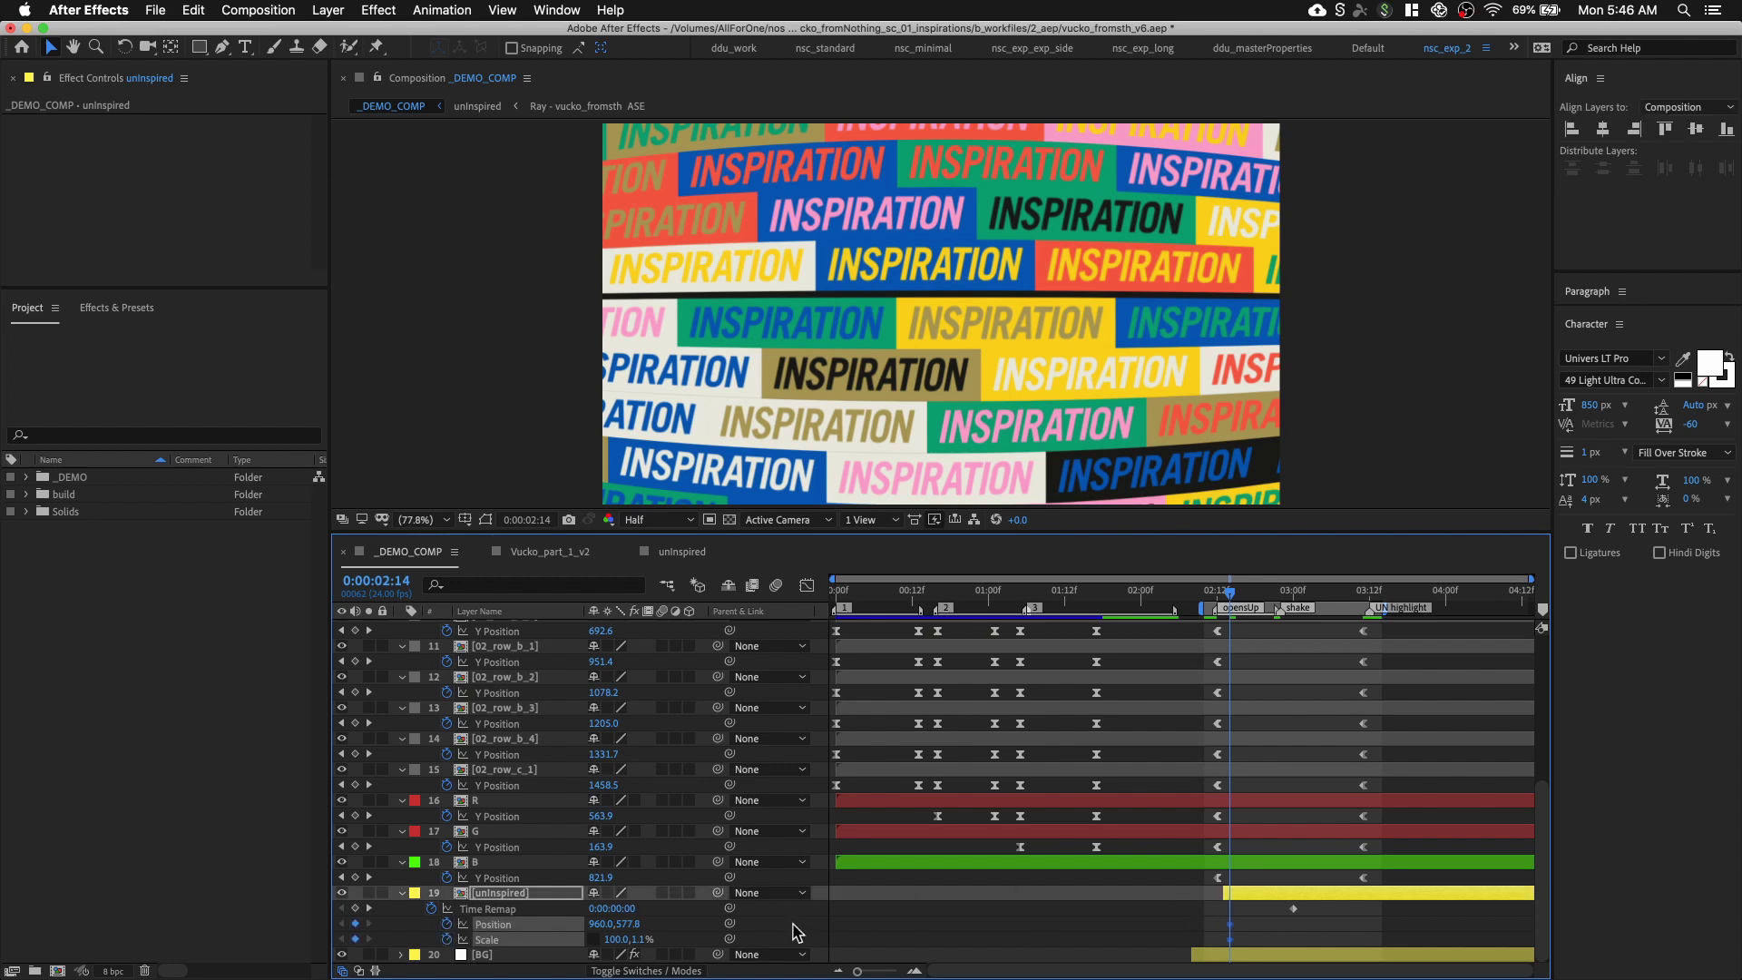
# At 0:00:02:20, keyframe the uninspired layer's vertical scale at 15.1% and raise the layer to a Y position of 499.8
pyautogui.moveTo(1249, 595); pyautogui.dragTo(1270, 599)
pyautogui.moveTo(641, 938); pyautogui.dragTo(648, 939)
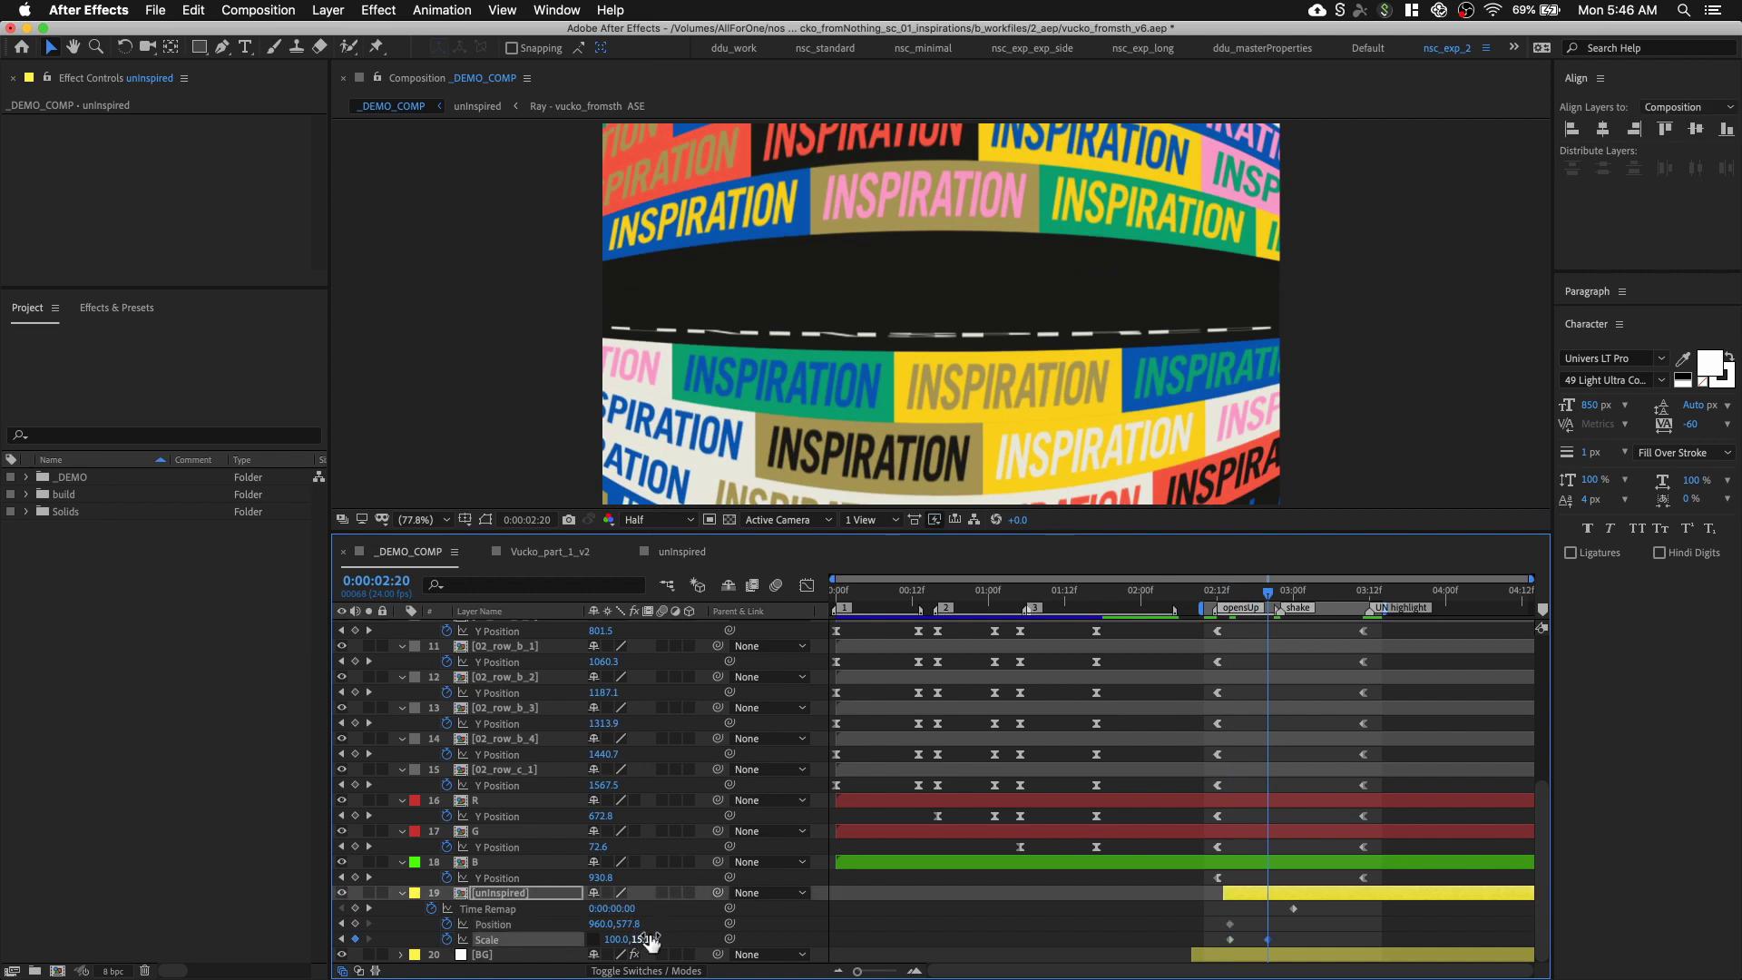
pyautogui.click(500, 905)
pyautogui.click(503, 894)
pyautogui.hotkey('shift', 'Up')
pyautogui.hotkey('shift', 'Up')
pyautogui.hotkey('shift', 'Up')
pyautogui.hotkey('shift', 'Up')
pyautogui.hotkey('shift', 'Up')
pyautogui.hotkey('shift', 'Up')
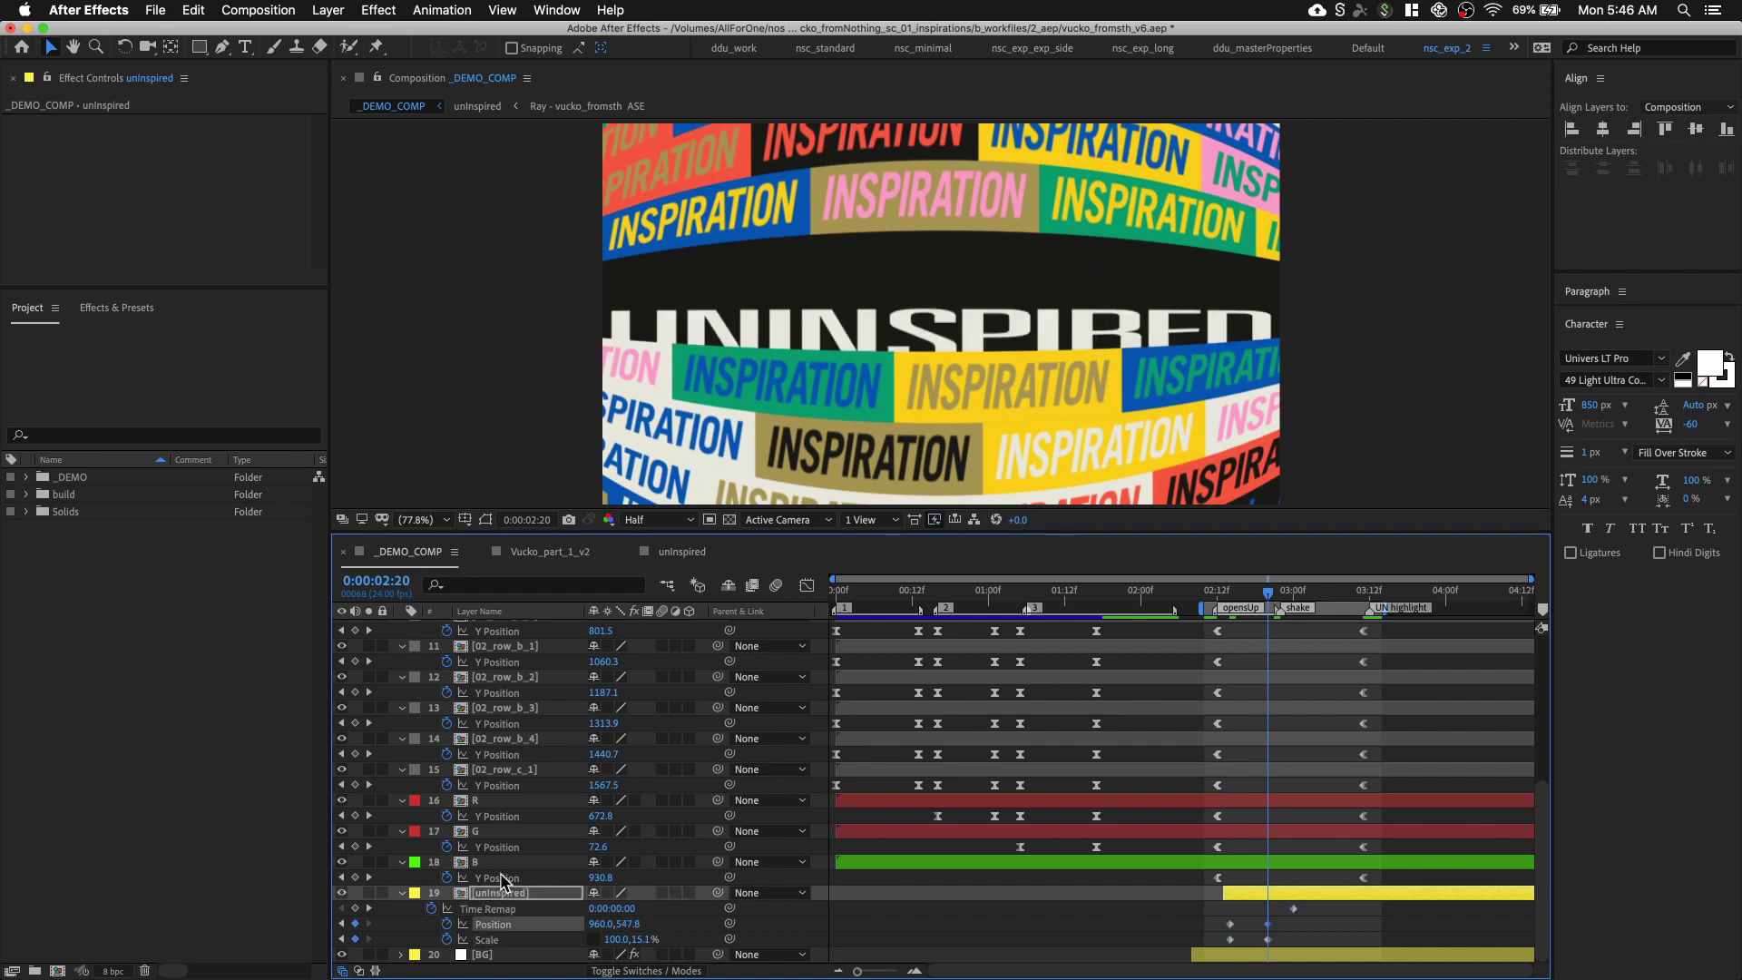
pyautogui.hotkey('shift', 'Up')
pyautogui.hotkey('shift', 'Up')
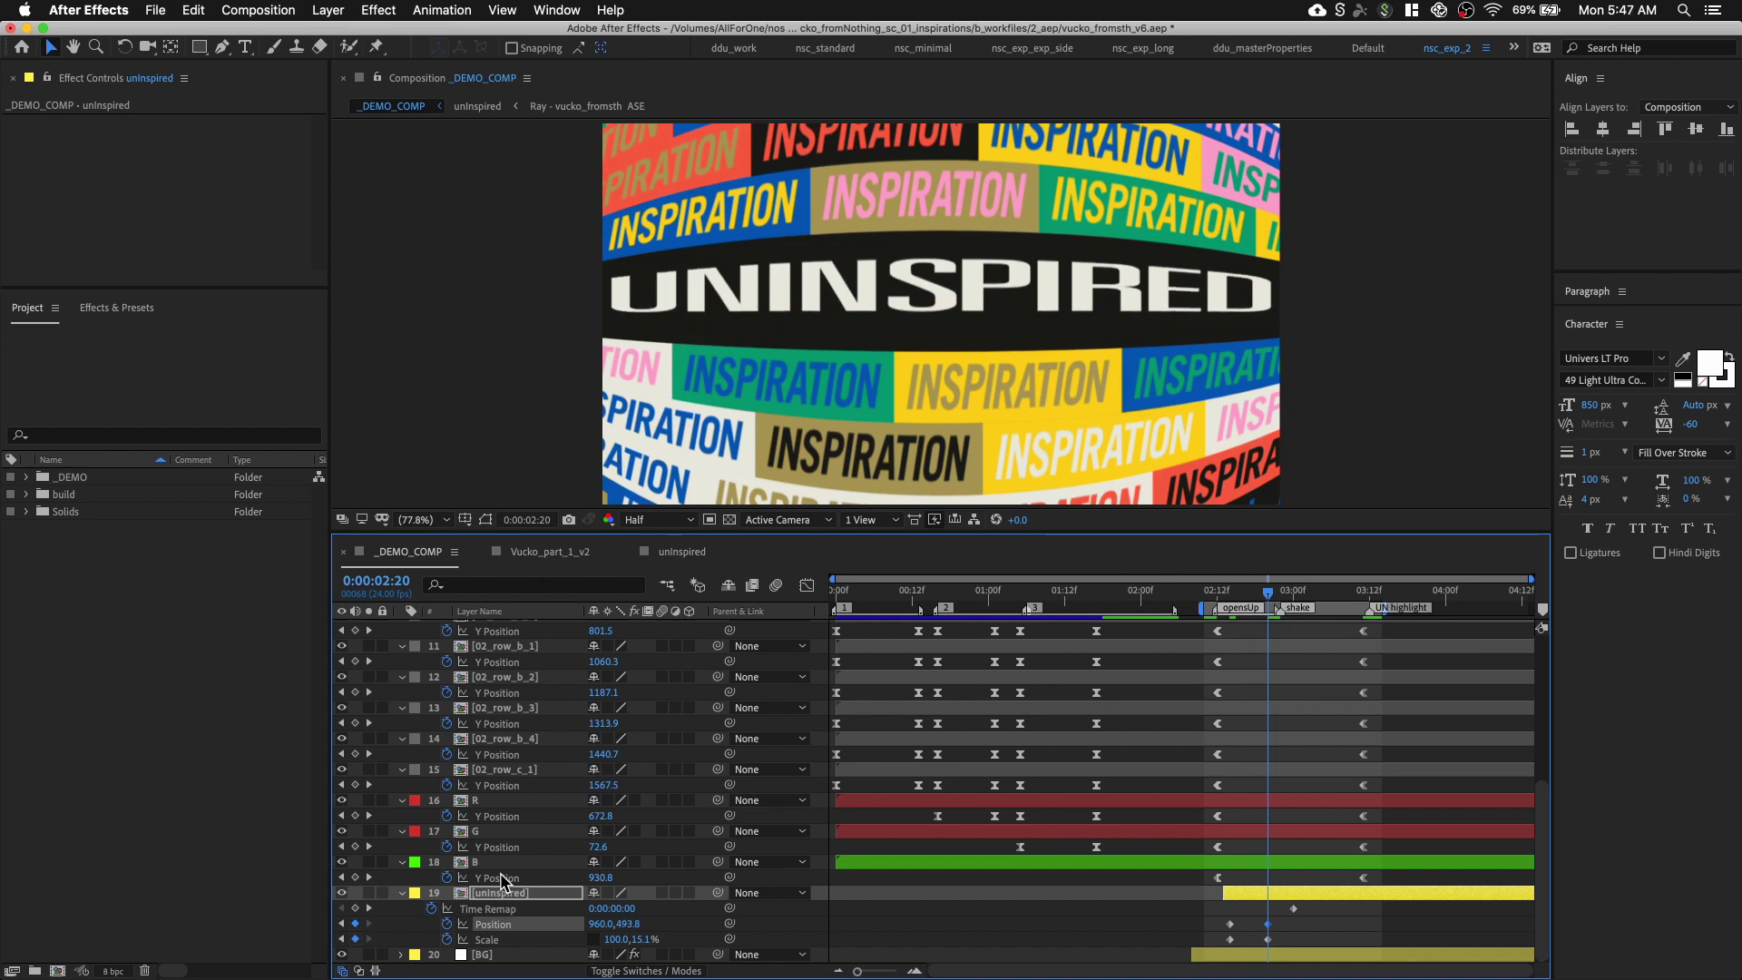
pyautogui.press('Up')
pyautogui.press('Down')
pyautogui.press('Down')
pyautogui.press('Down')
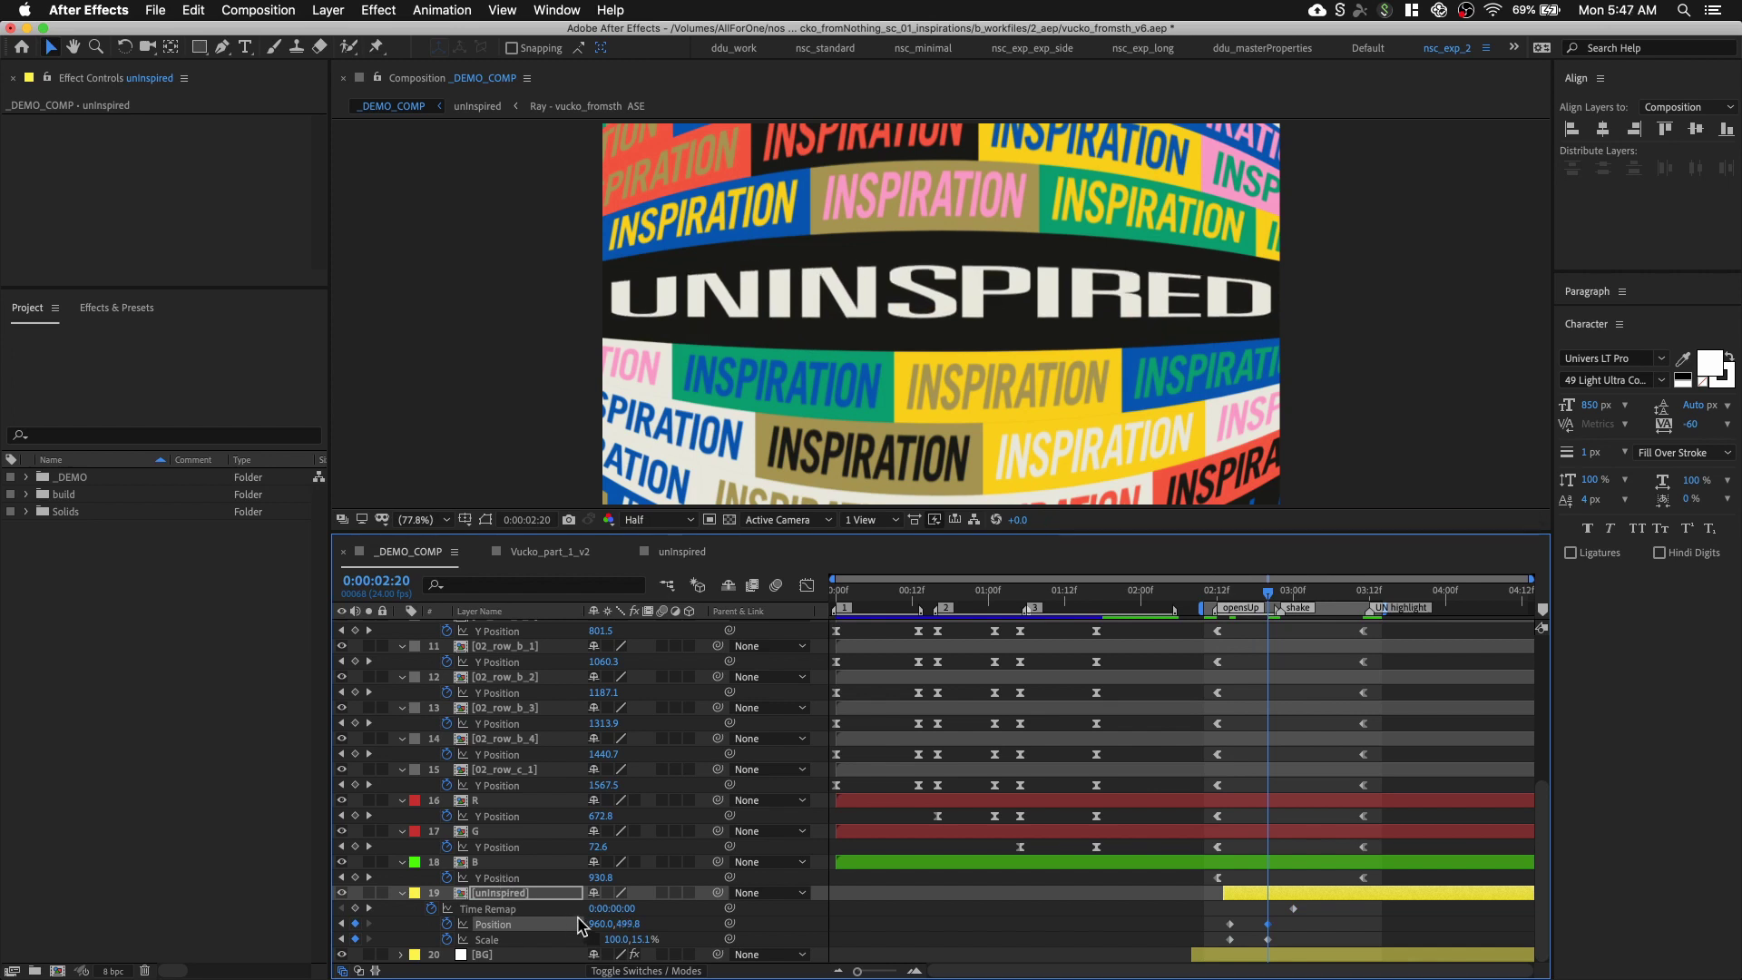
# Set the uninspired layer's vertical scale to 28.1% at 0:00:02:20 so the text fills the opening
pyautogui.moveTo(637, 939); pyautogui.dragTo(638, 942)
pyautogui.click(639, 941)
pyautogui.hotkey('shift', 'Up')
pyautogui.hotkey('shift', 'Up')
pyautogui.hotkey('shift', 'Up')
pyautogui.hotkey('shift', 'Up')
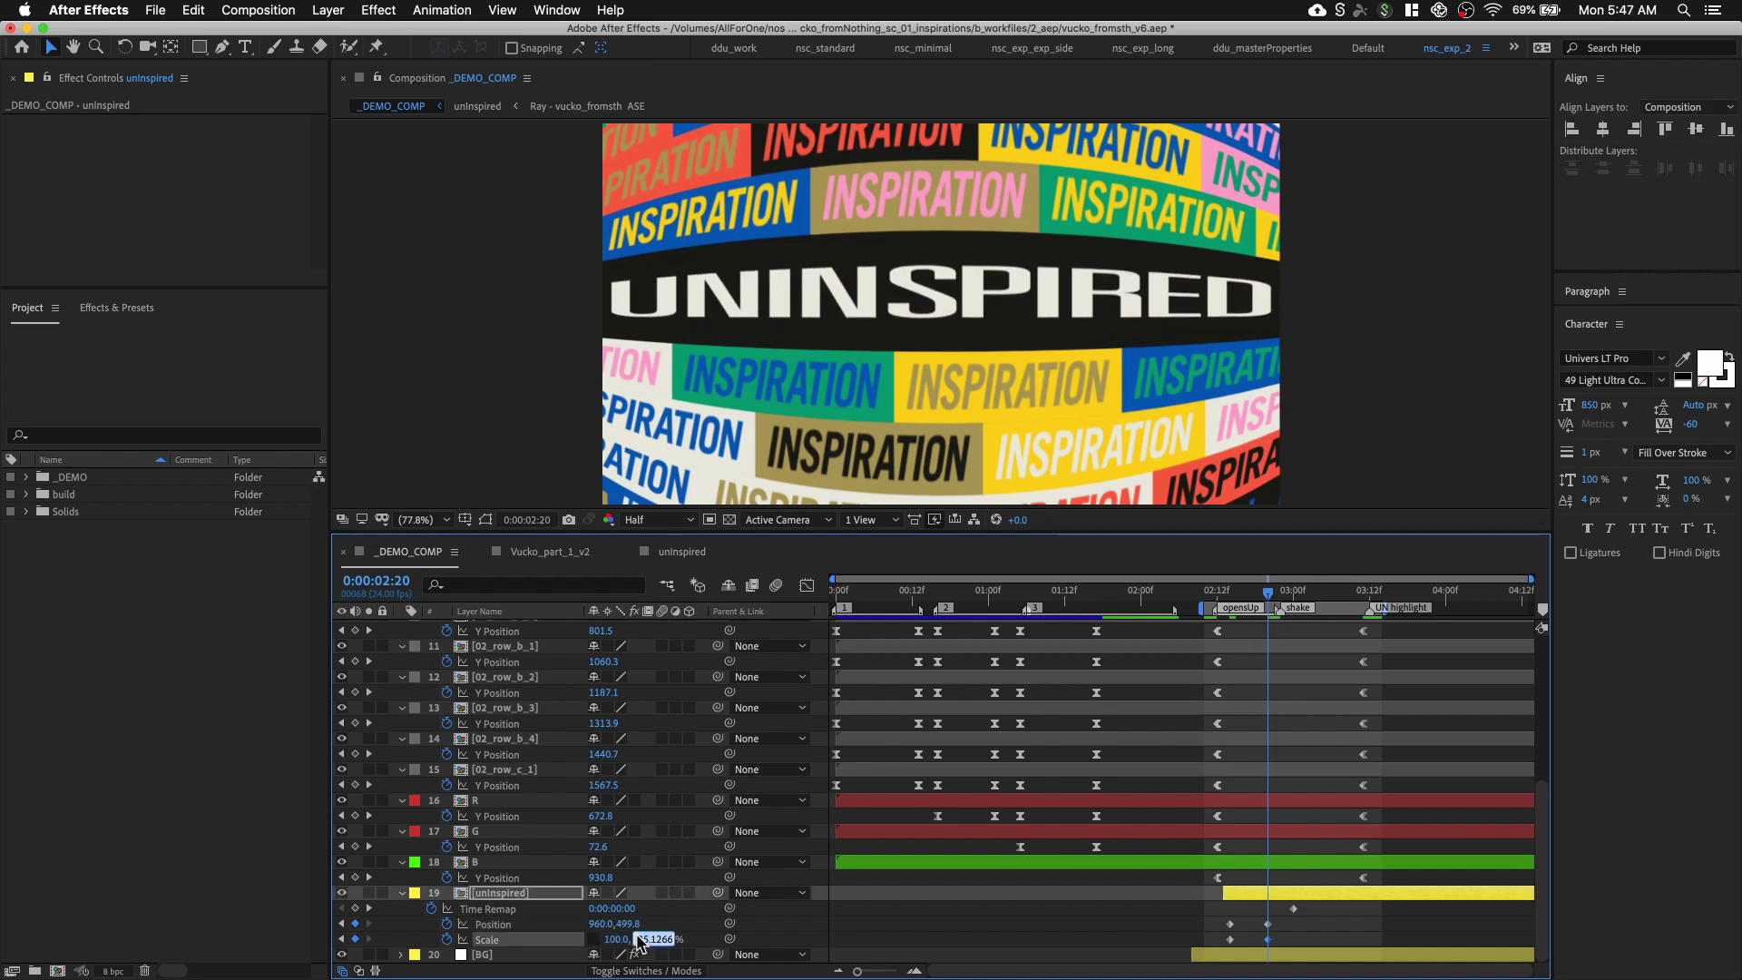
pyautogui.hotkey('shift', 'Down')
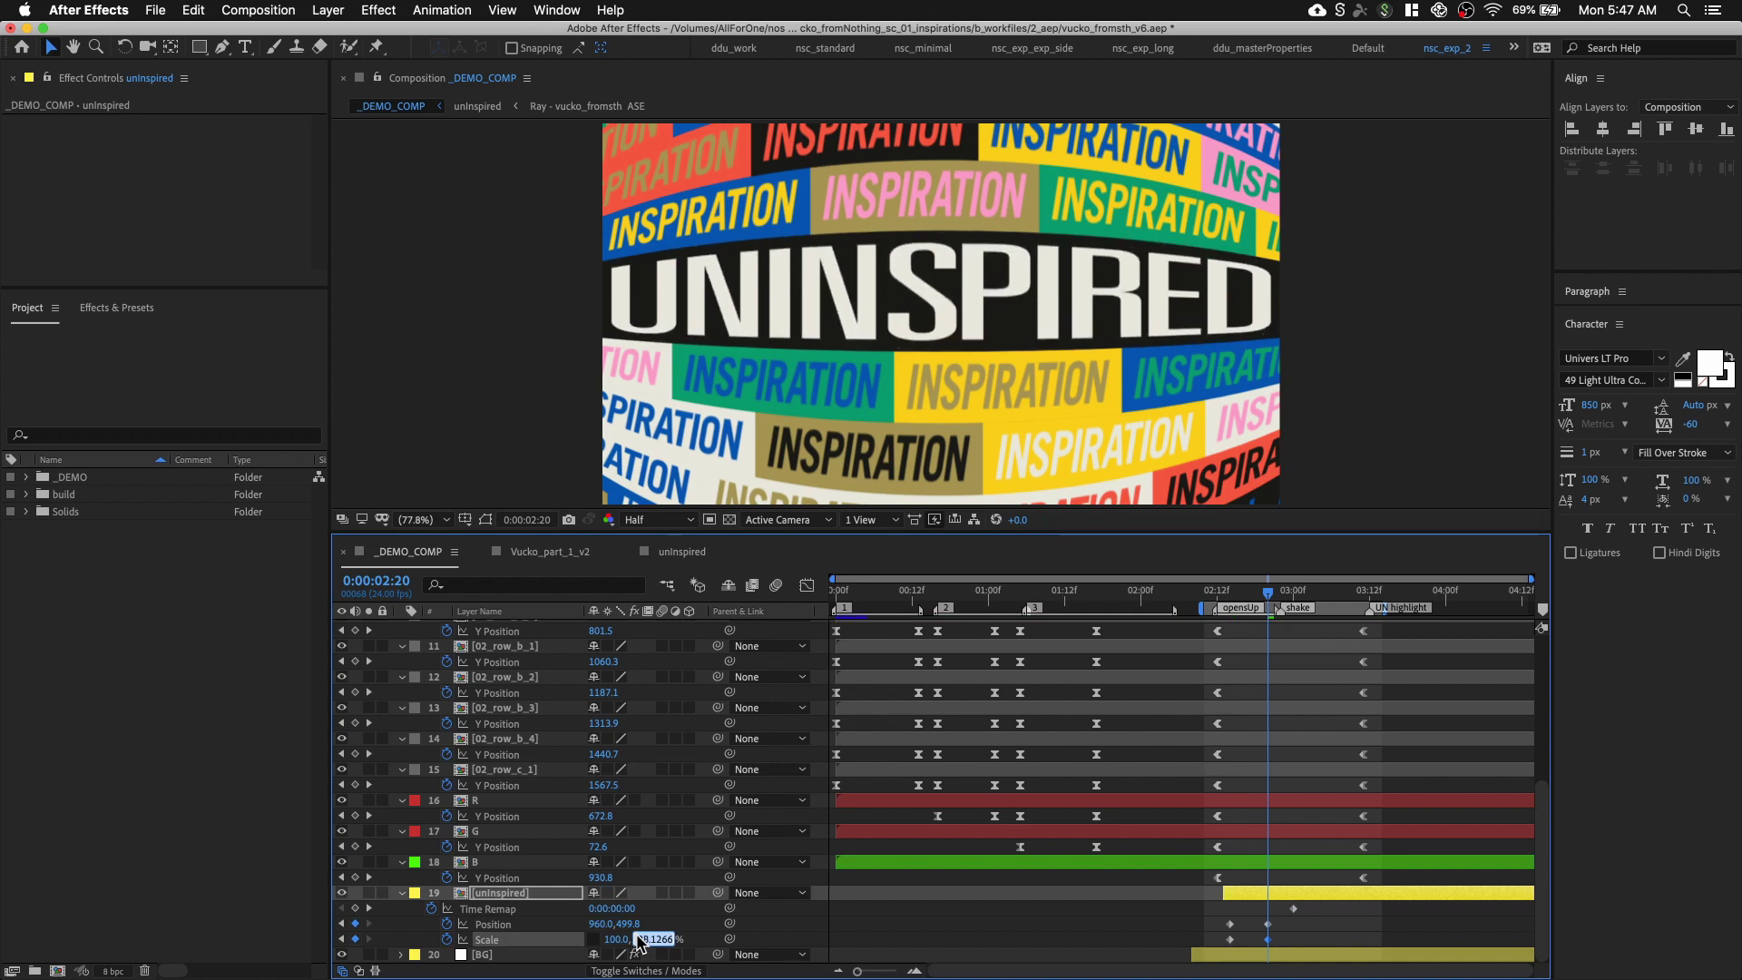
# Check the opening at 0:00:03:05, collapse the warp layer's properties, and set the current time to 0:00:02:21
pyautogui.click(1325, 595)
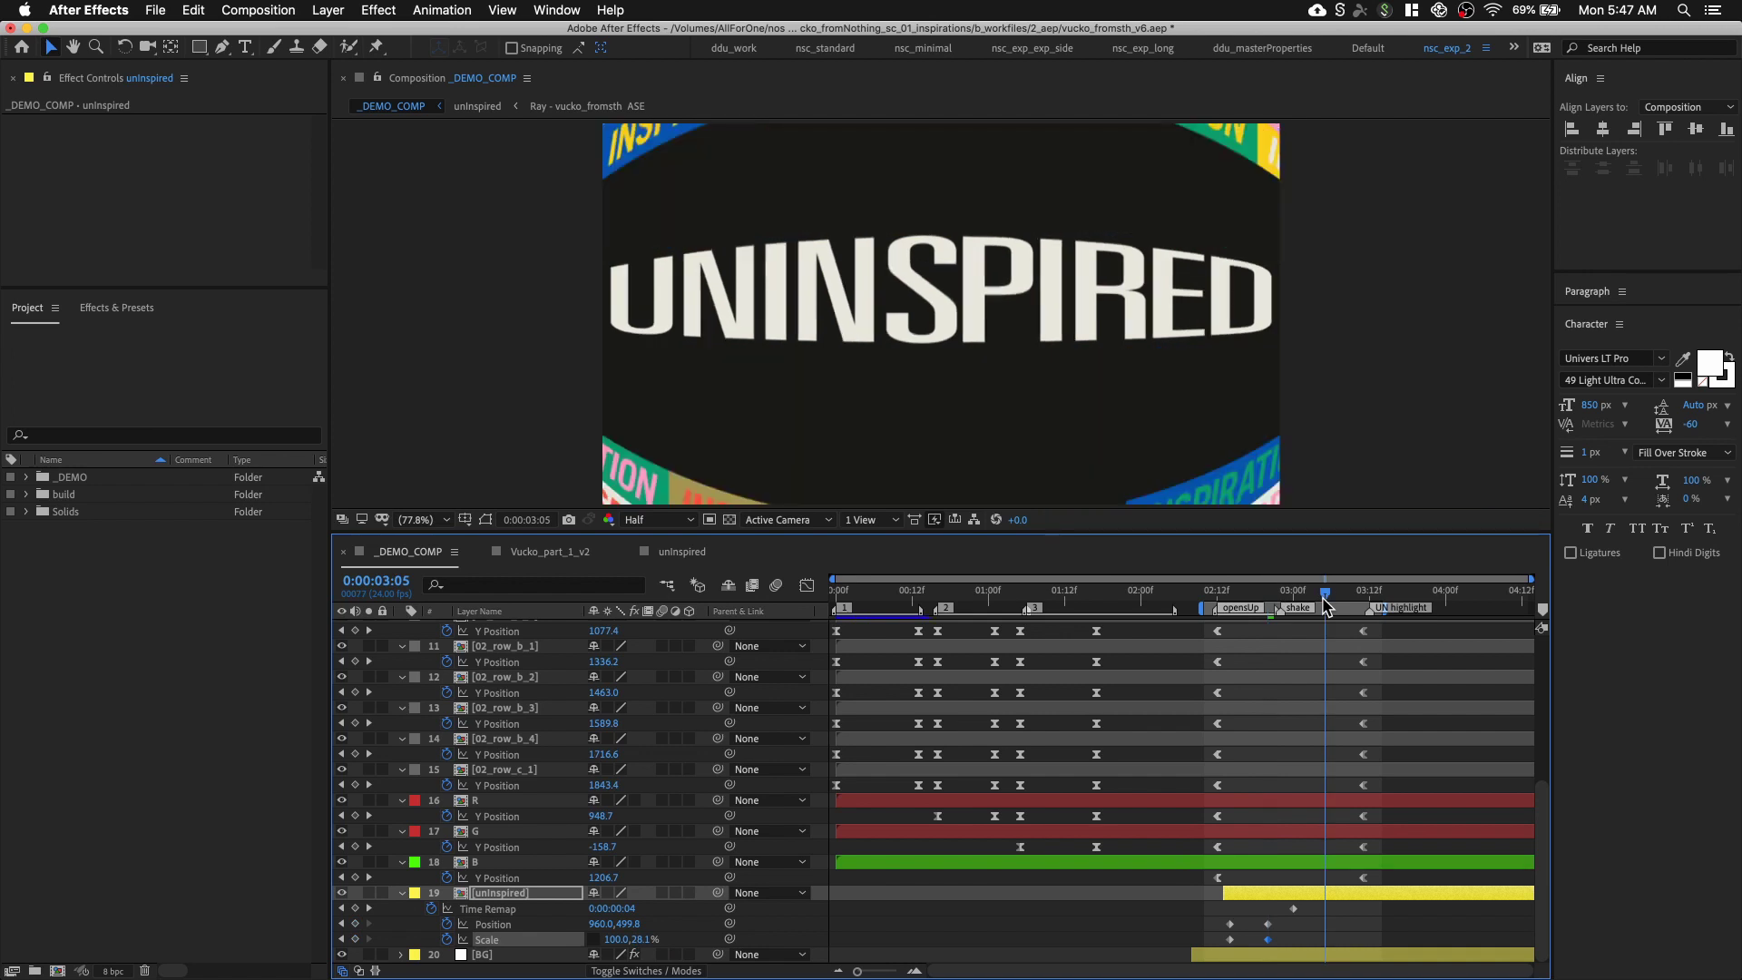
pyautogui.scroll(5, 1324, 681)
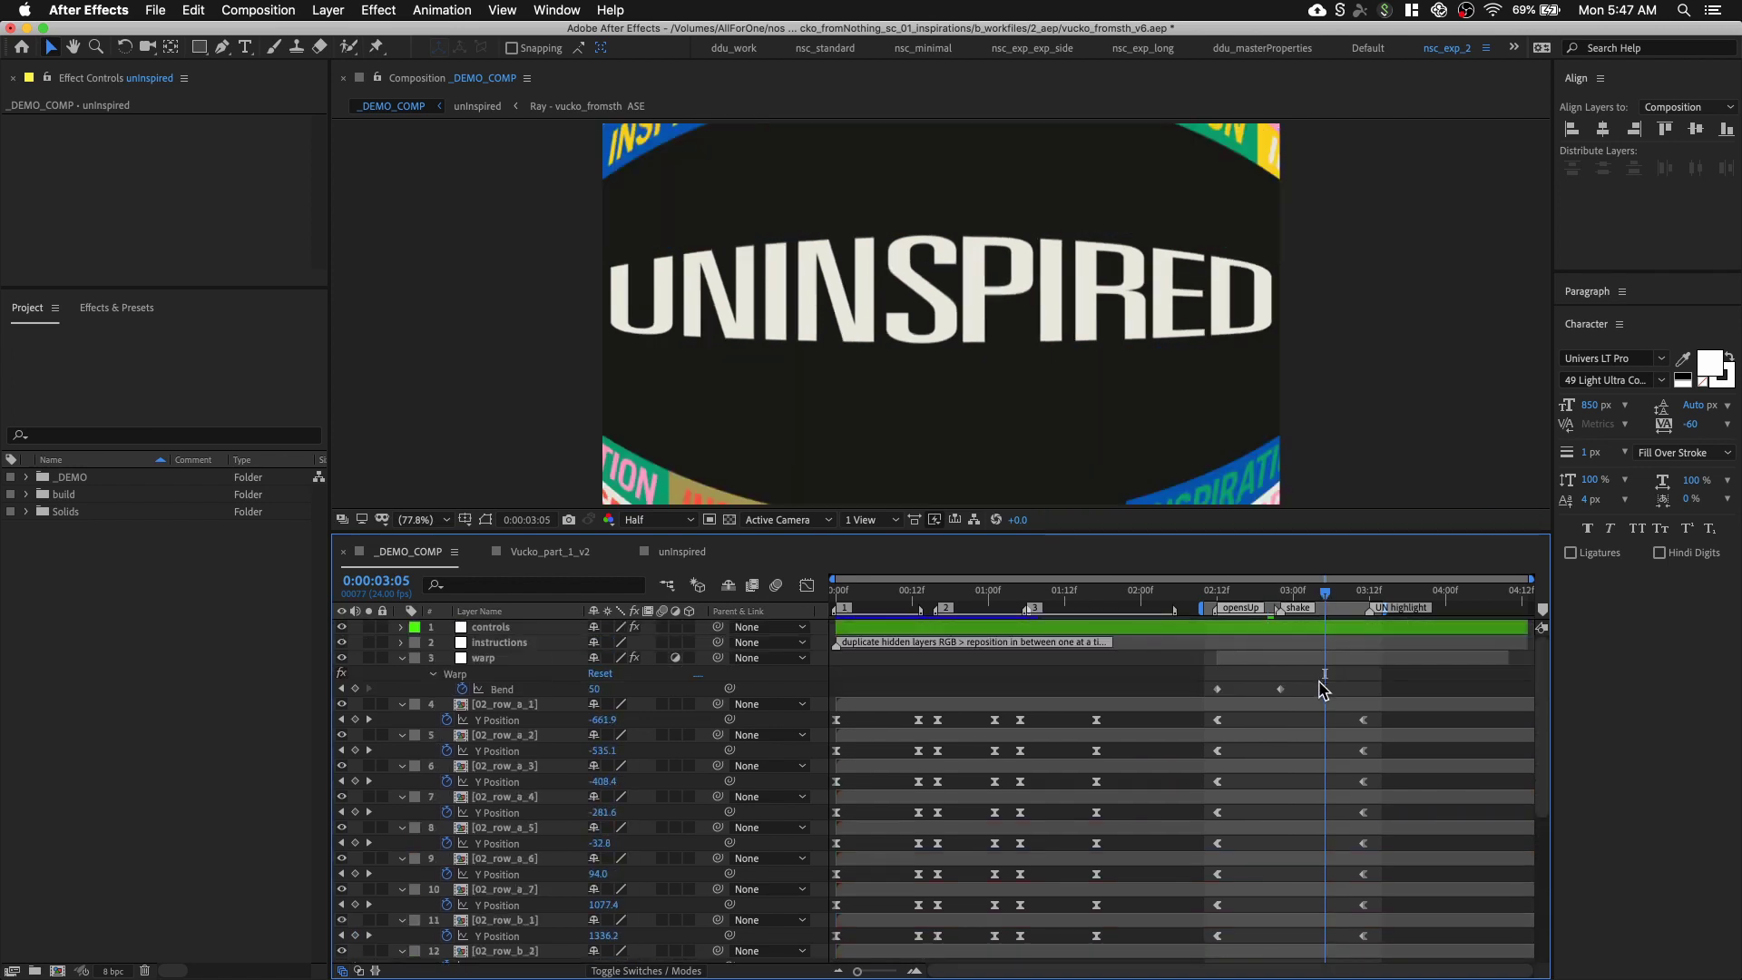
pyautogui.click(403, 658)
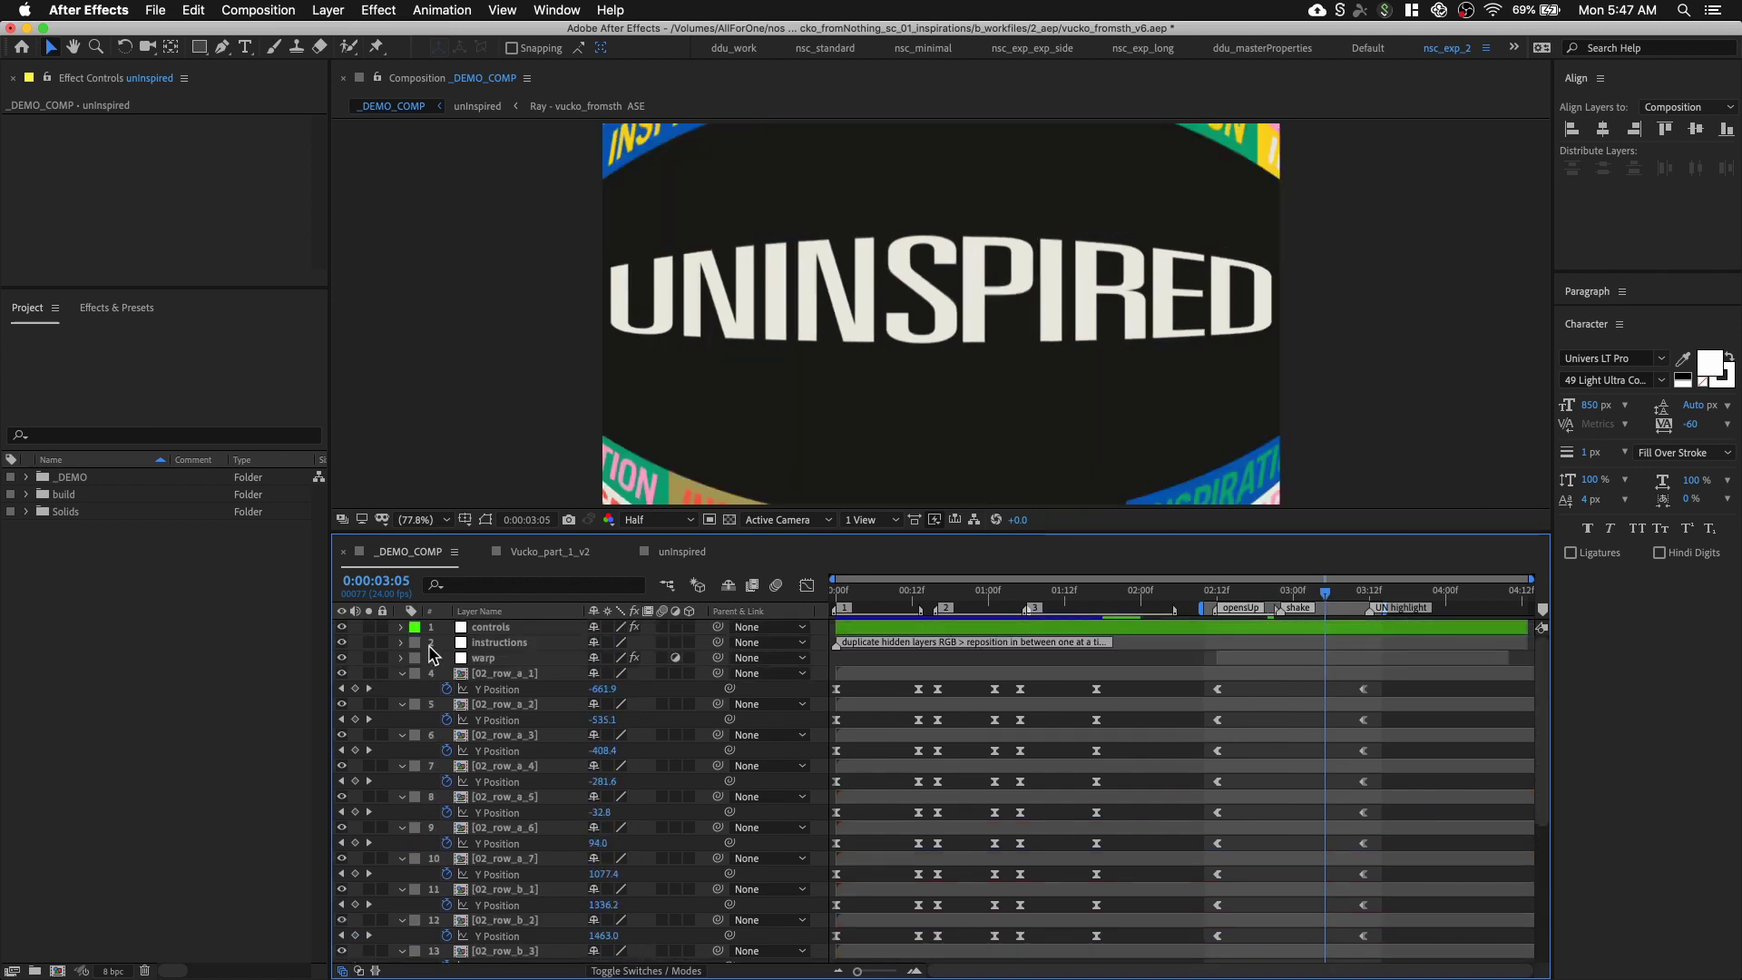
pyautogui.click(1298, 595)
pyautogui.moveTo(1298, 595); pyautogui.dragTo(1274, 595)
# Select all row layers and the R, G and B layers and collapse their properties
pyautogui.click(533, 673)
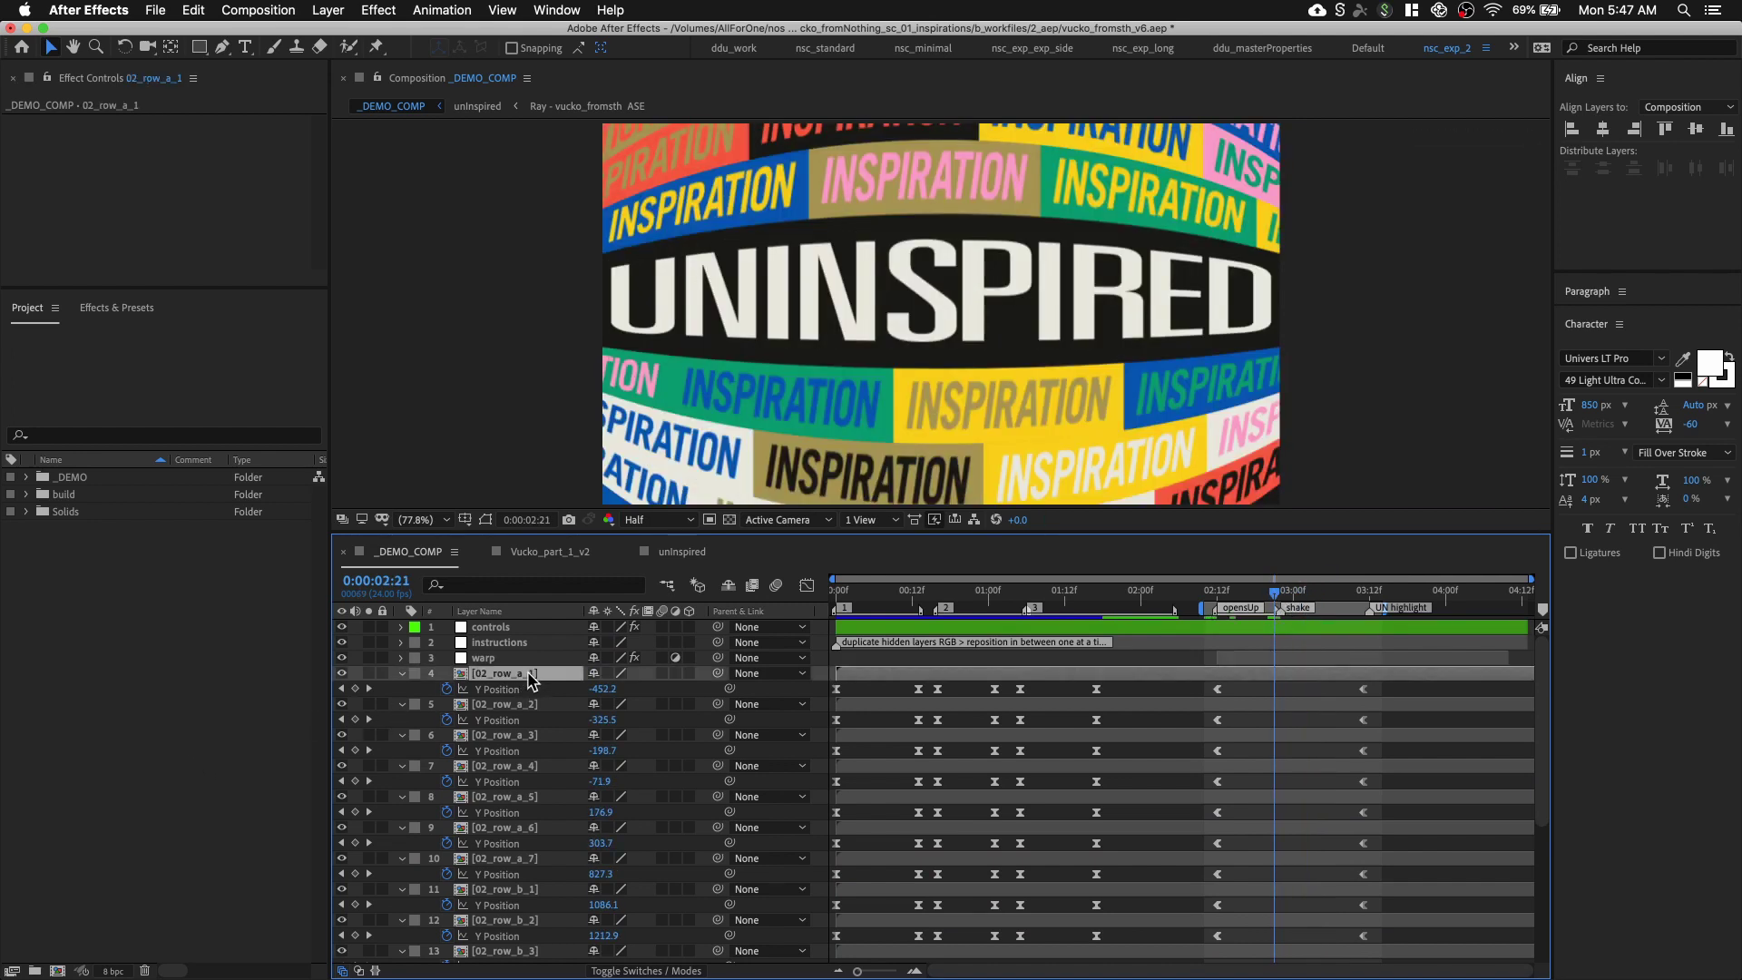
pyautogui.press('`')
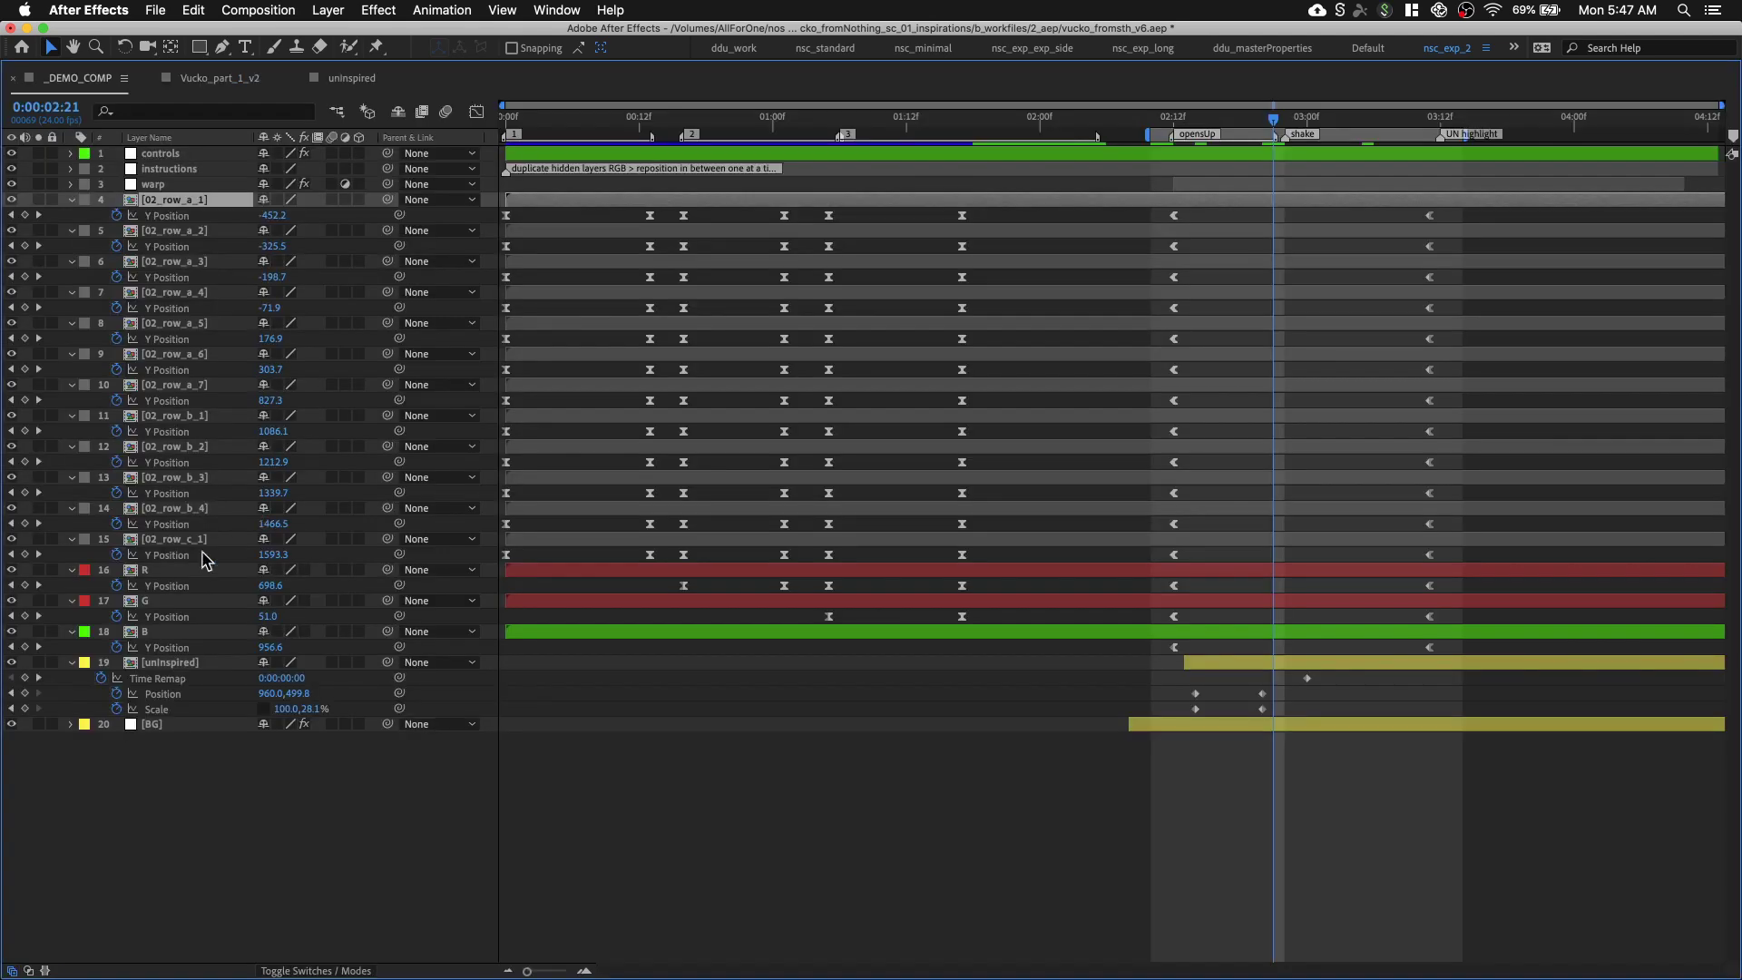
pyautogui.keyDown('shift'); pyautogui.click(163, 633); pyautogui.keyUp('shift')
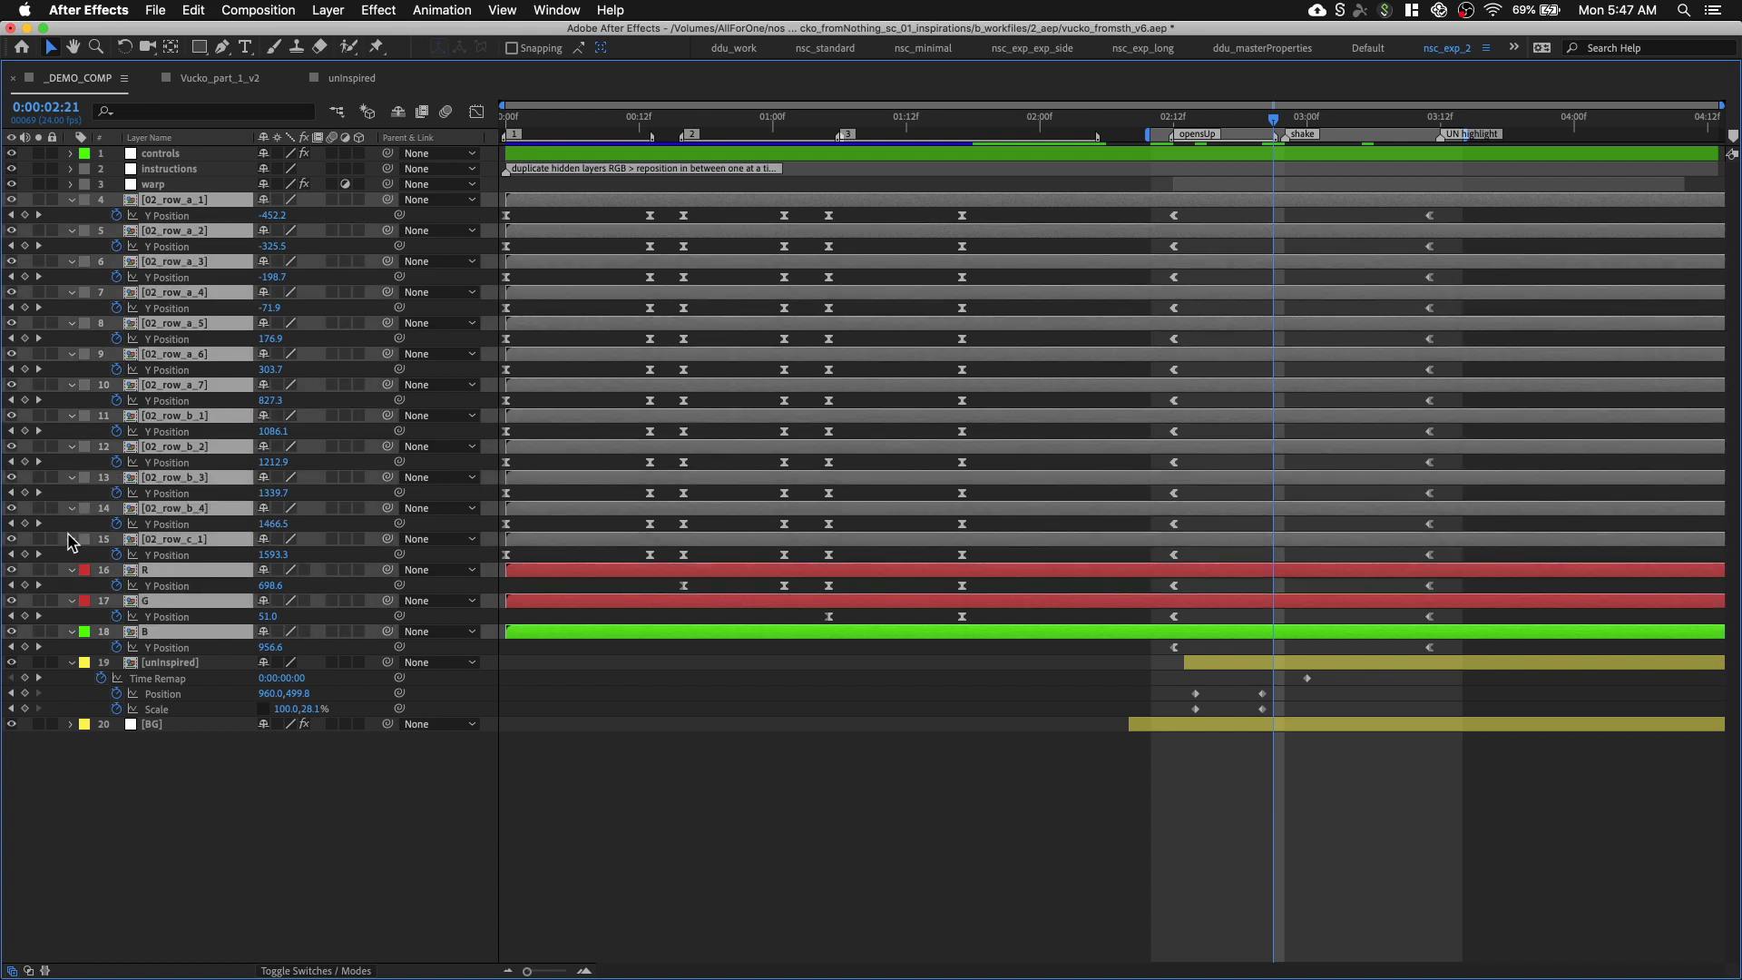
pyautogui.click(73, 540)
pyautogui.press('`')
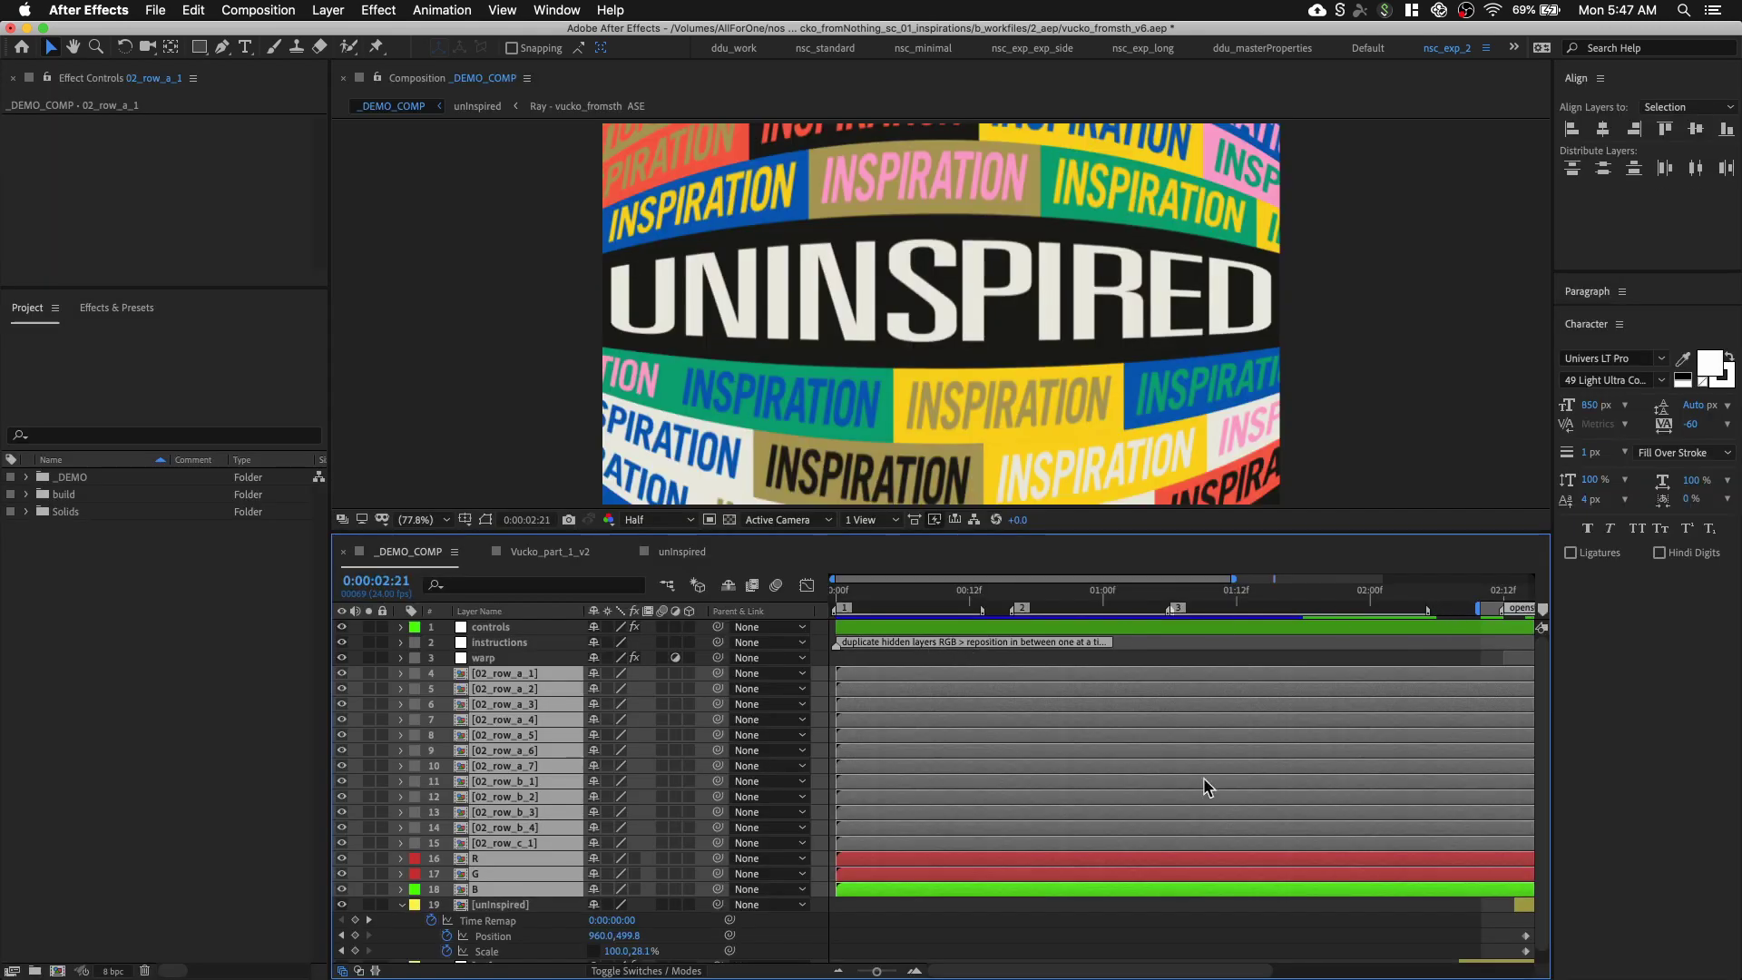
# Trim the ends of all selected row and R, G and B layers to 0:00:02:21, and check the following frame
pyautogui.click(838, 969)
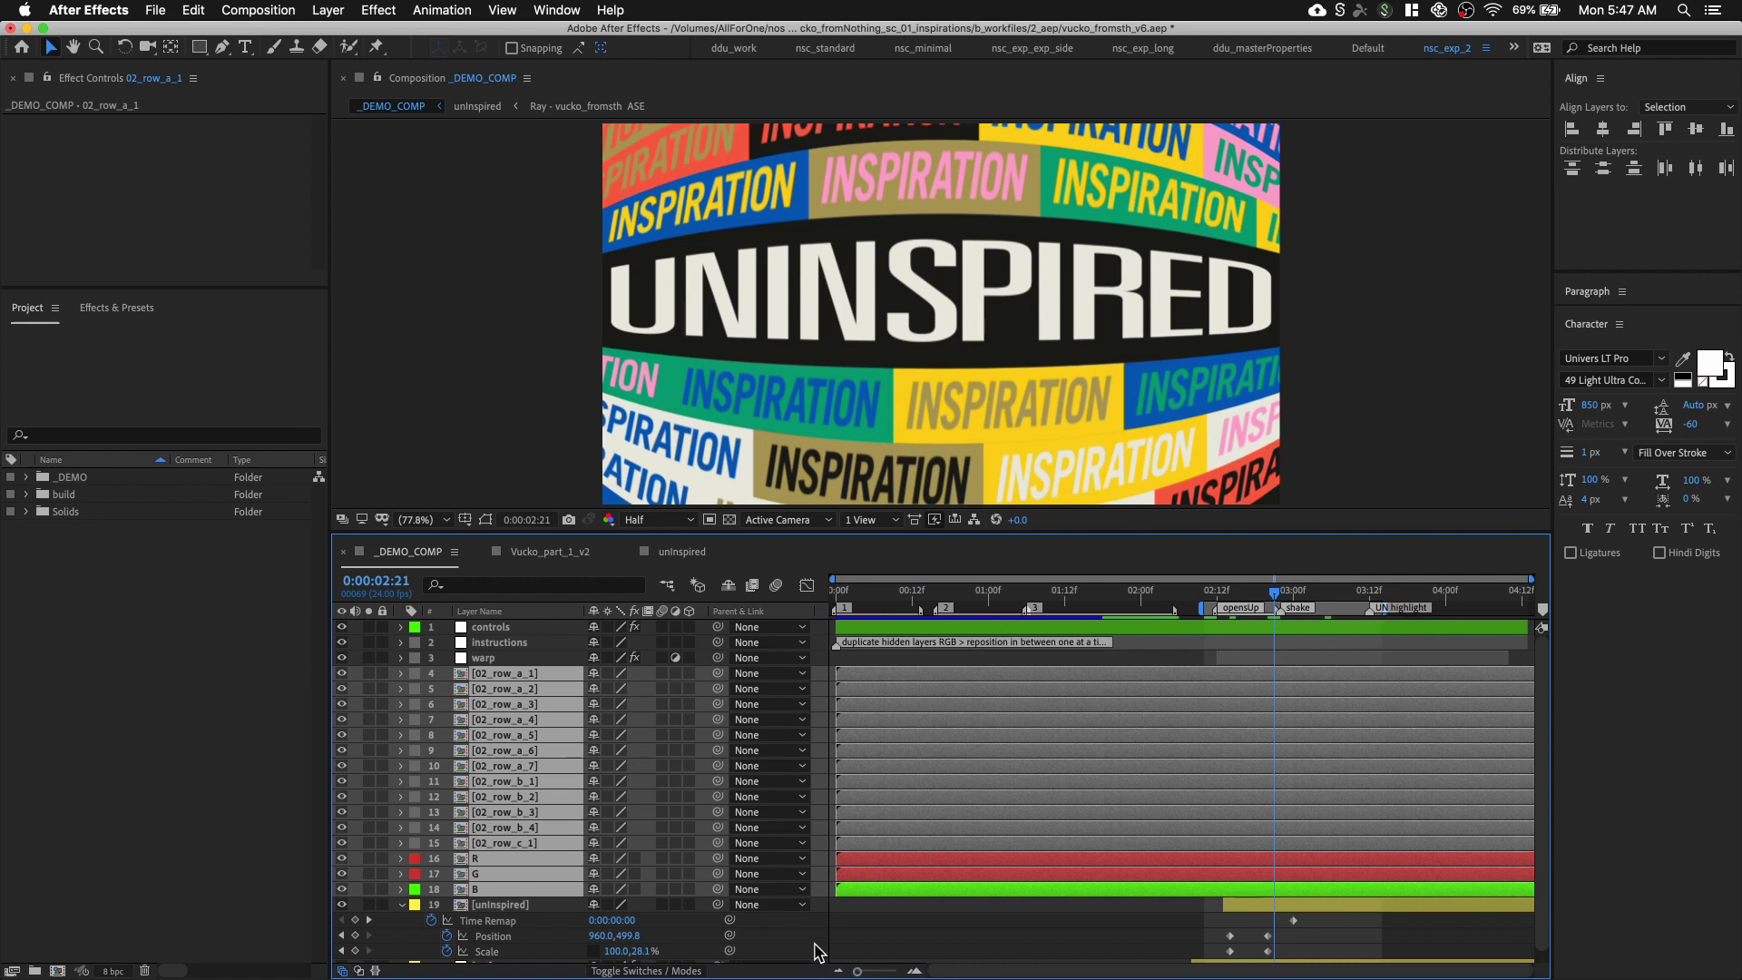
pyautogui.hotkey('alt', ']')
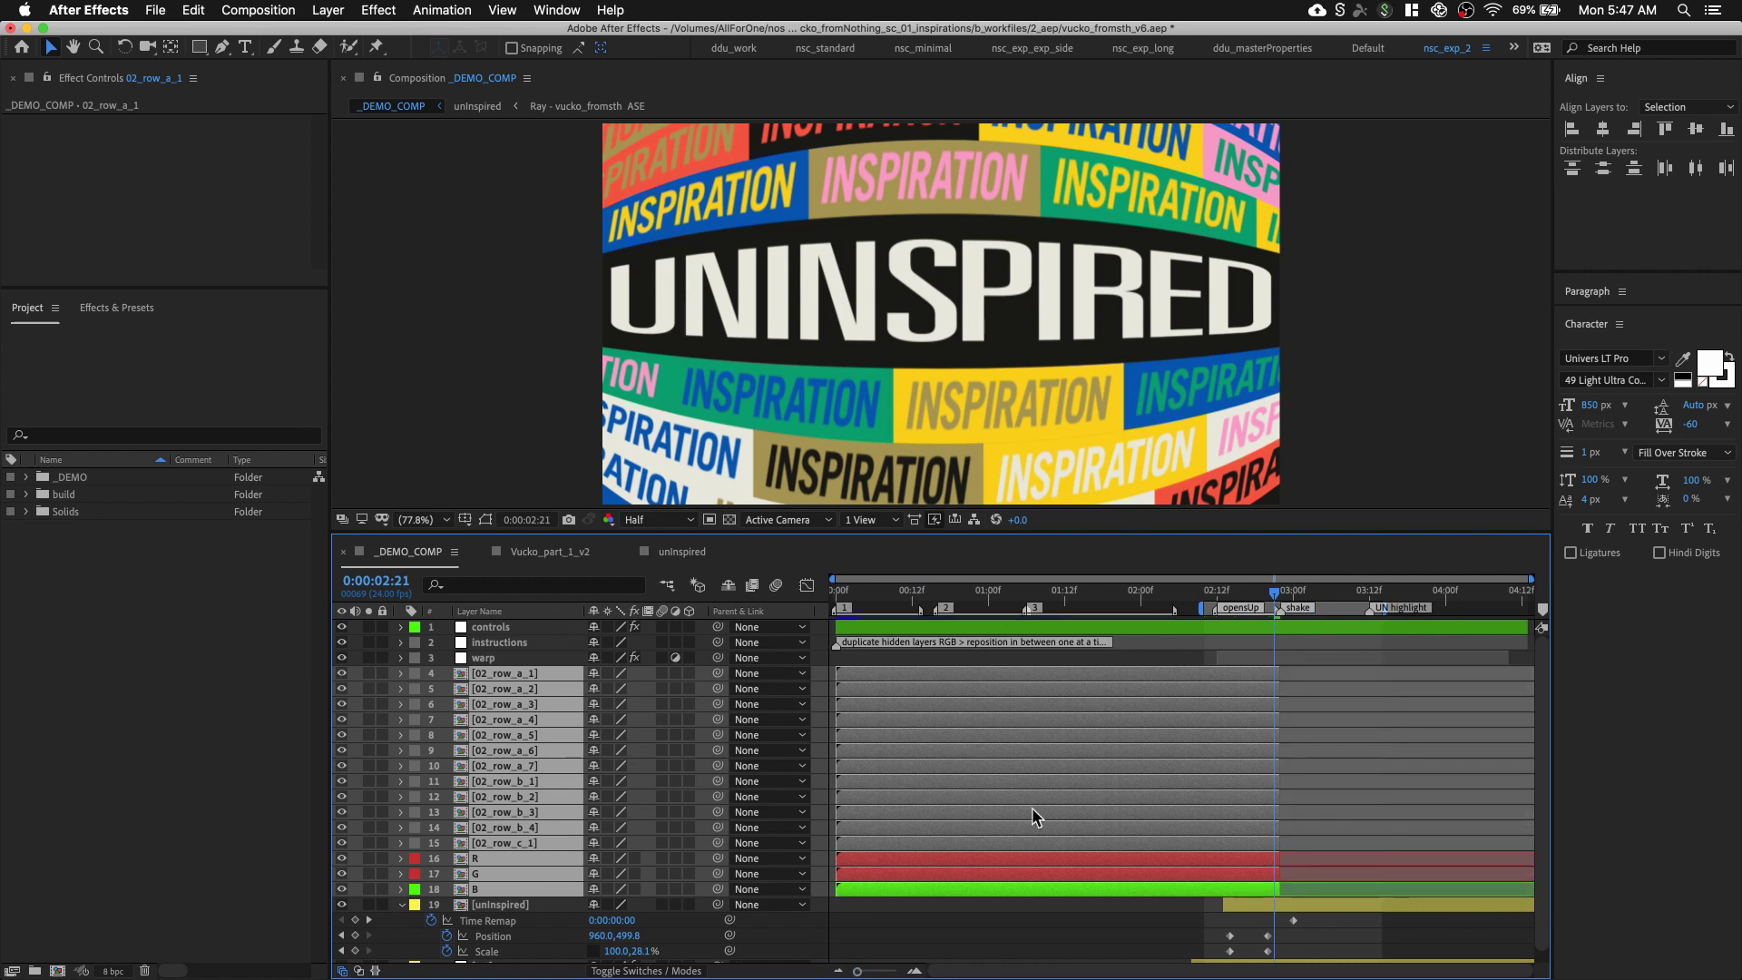
pyautogui.press('pagedown')
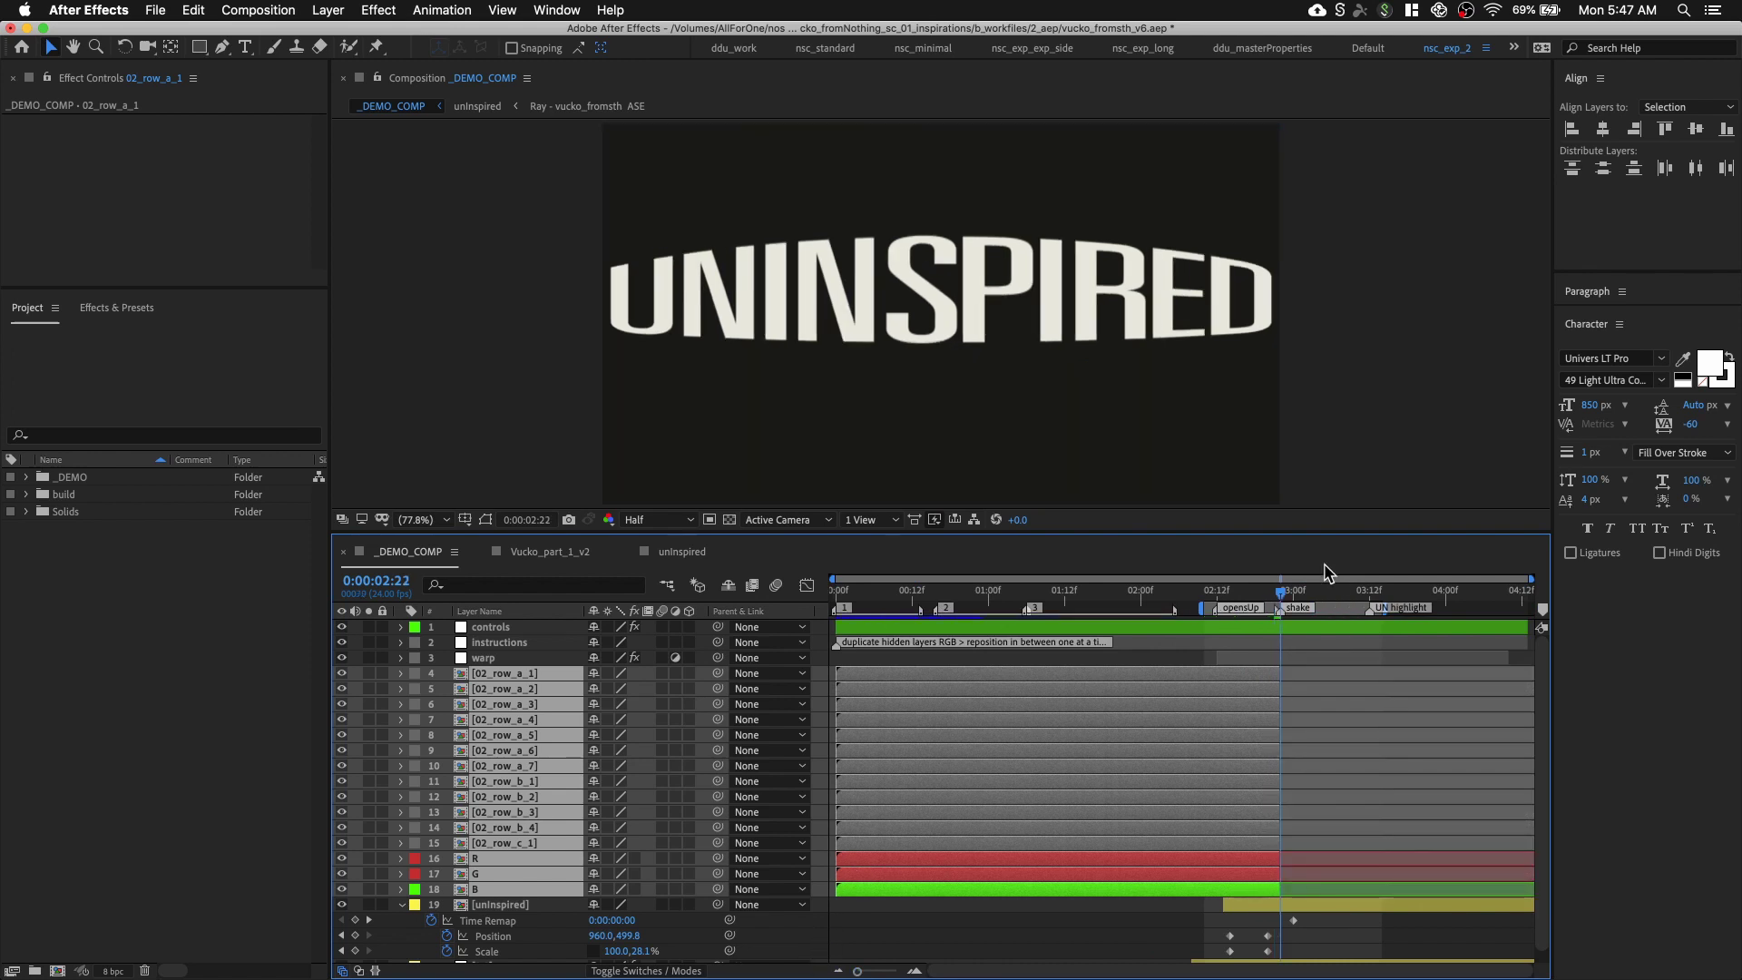
# Set the uninspired layer's vertical scale to 100% at 0:00:02:22
pyautogui.click(804, 916)
pyautogui.click(642, 951)
pyautogui.write('100')
pyautogui.press('Return')
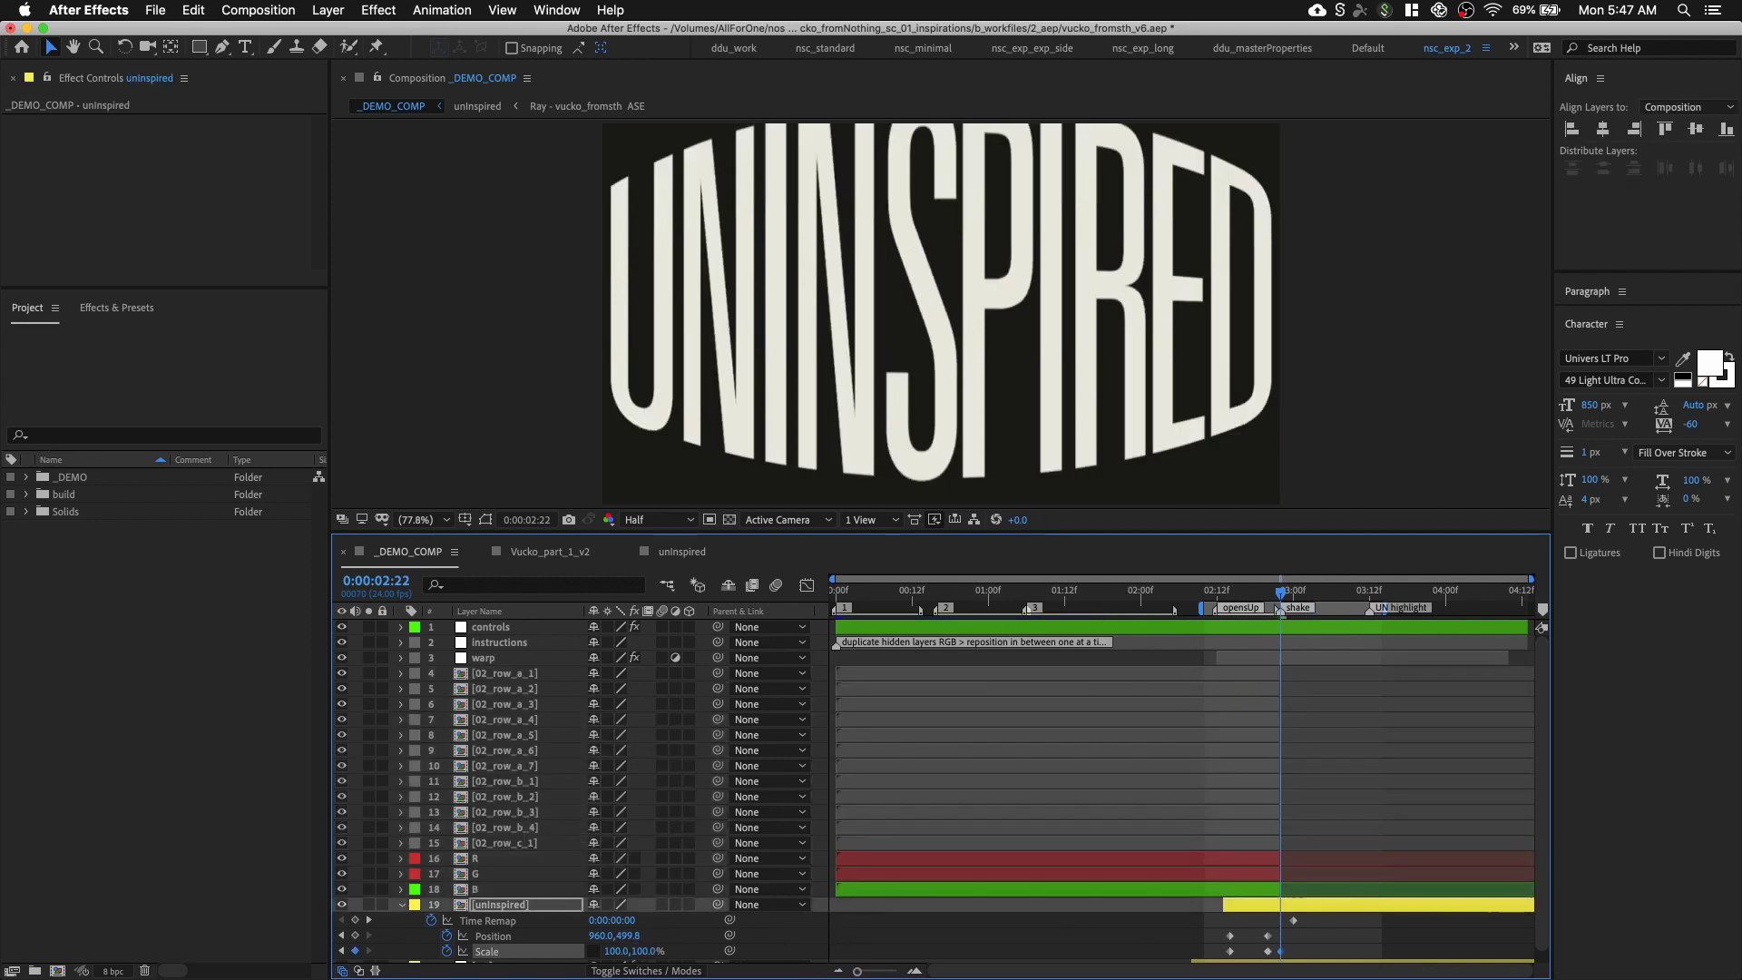
# Trim the end of the warp layer to 0:00:02:22 and preview the animation from 0:00:02:11
pyautogui.click(1307, 661)
pyautogui.moveTo(1508, 658); pyautogui.dragTo(1273, 659)
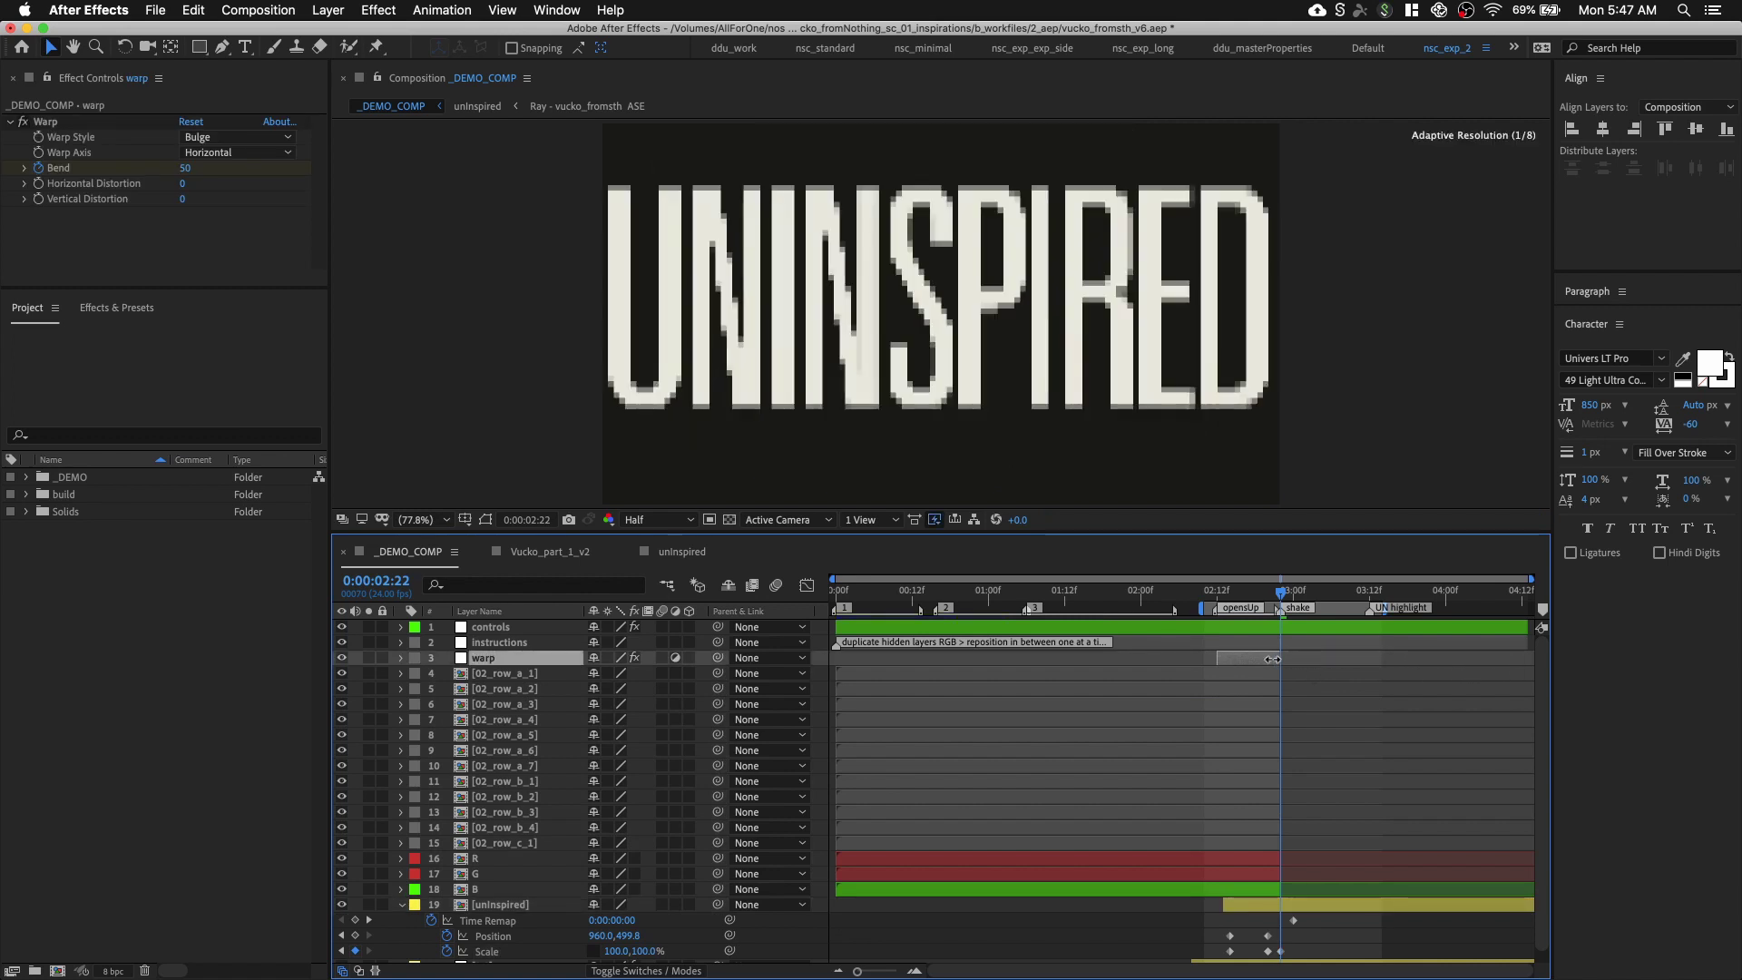
pyautogui.click(1209, 594)
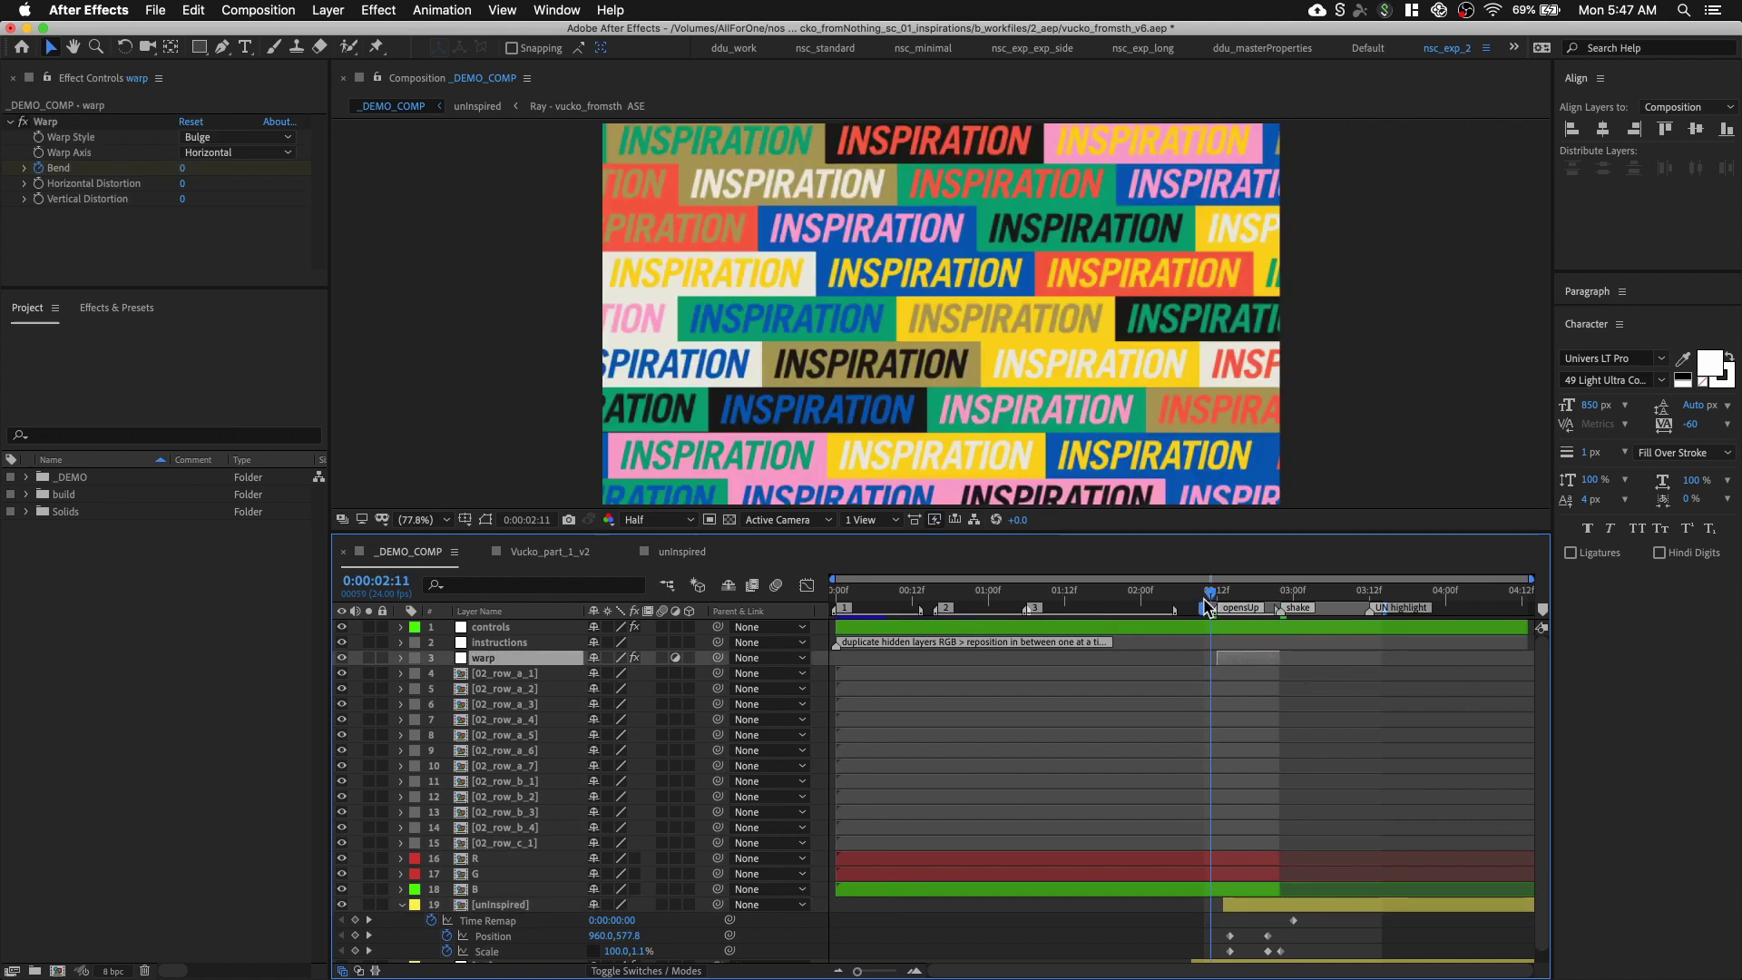
pyautogui.press('space')
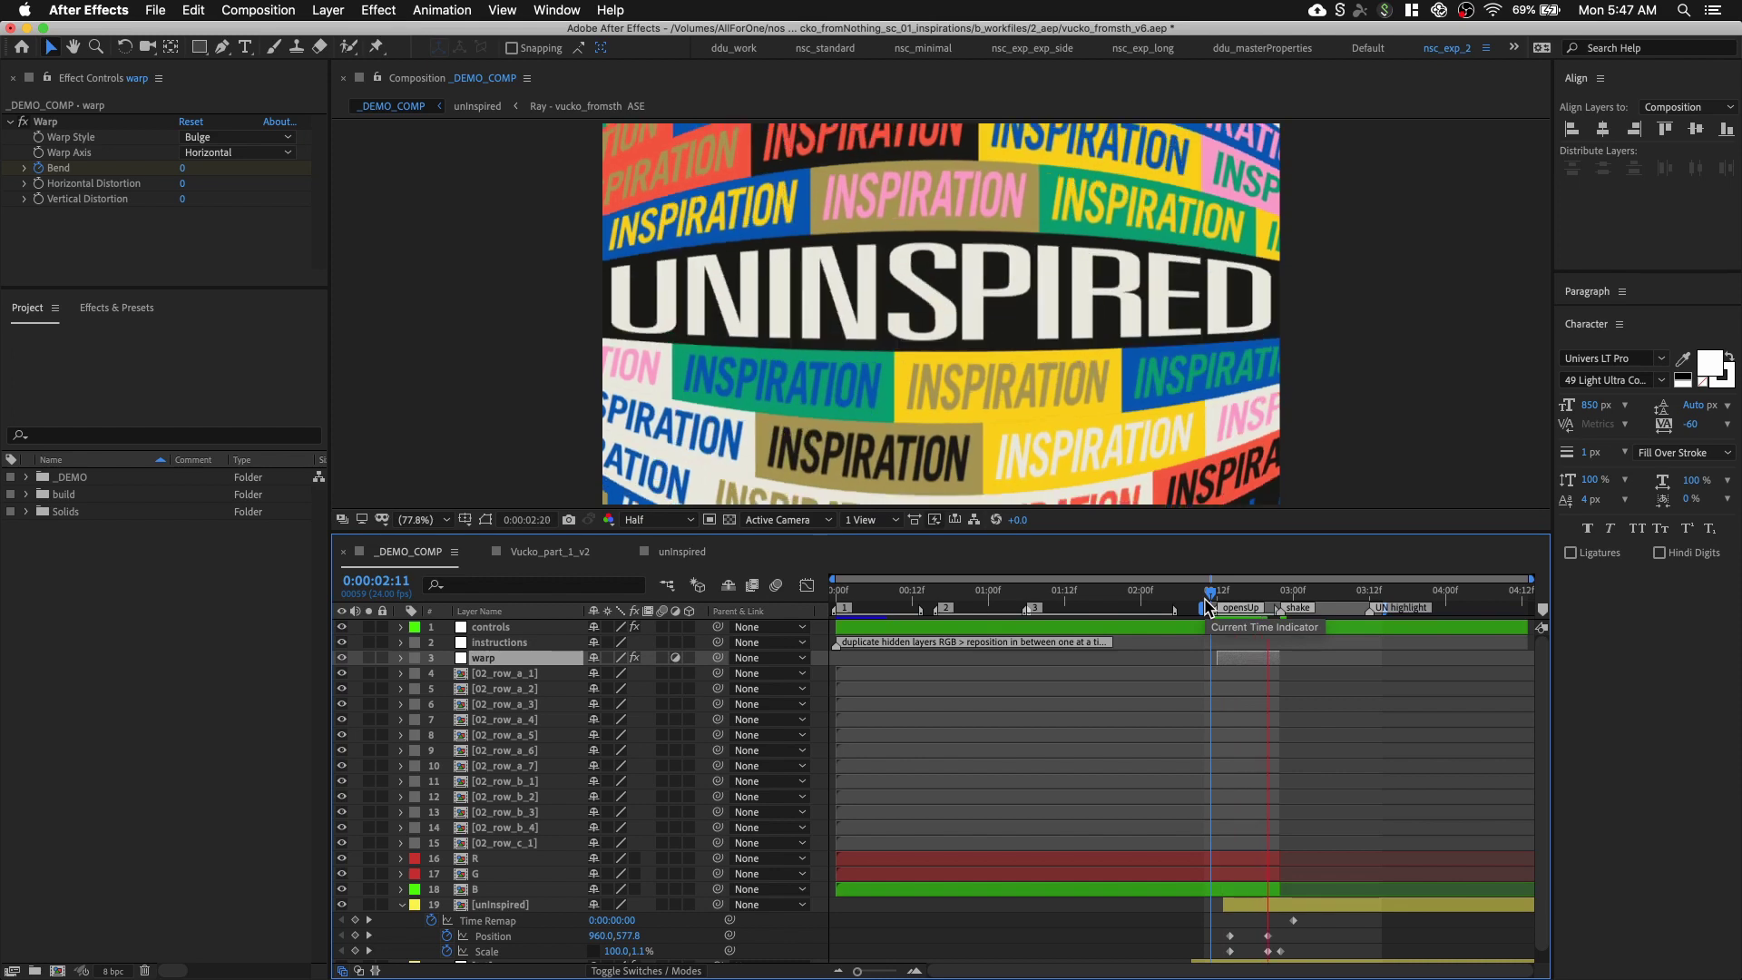
# At 0:00:02:17, raise the uninspired layer to a Y position of 493.8 and slightly reduce its vertical scale to fit the opening
pyautogui.moveTo(1210, 595); pyautogui.dragTo(1248, 594)
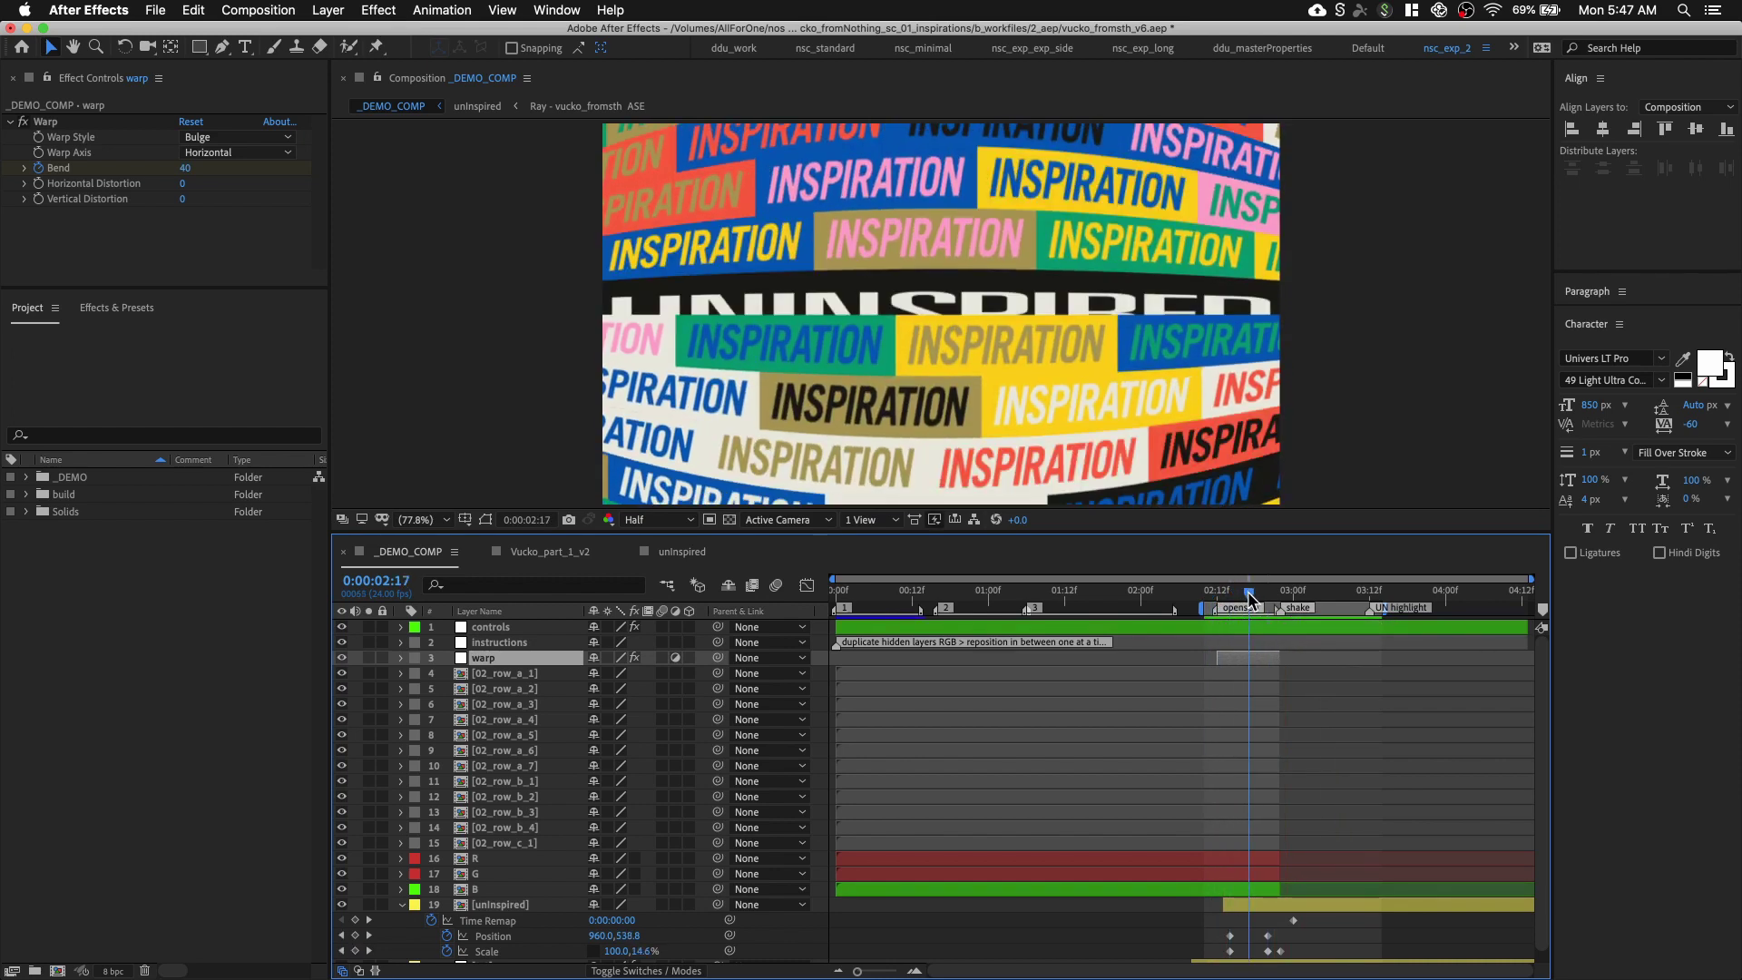
pyautogui.click(537, 904)
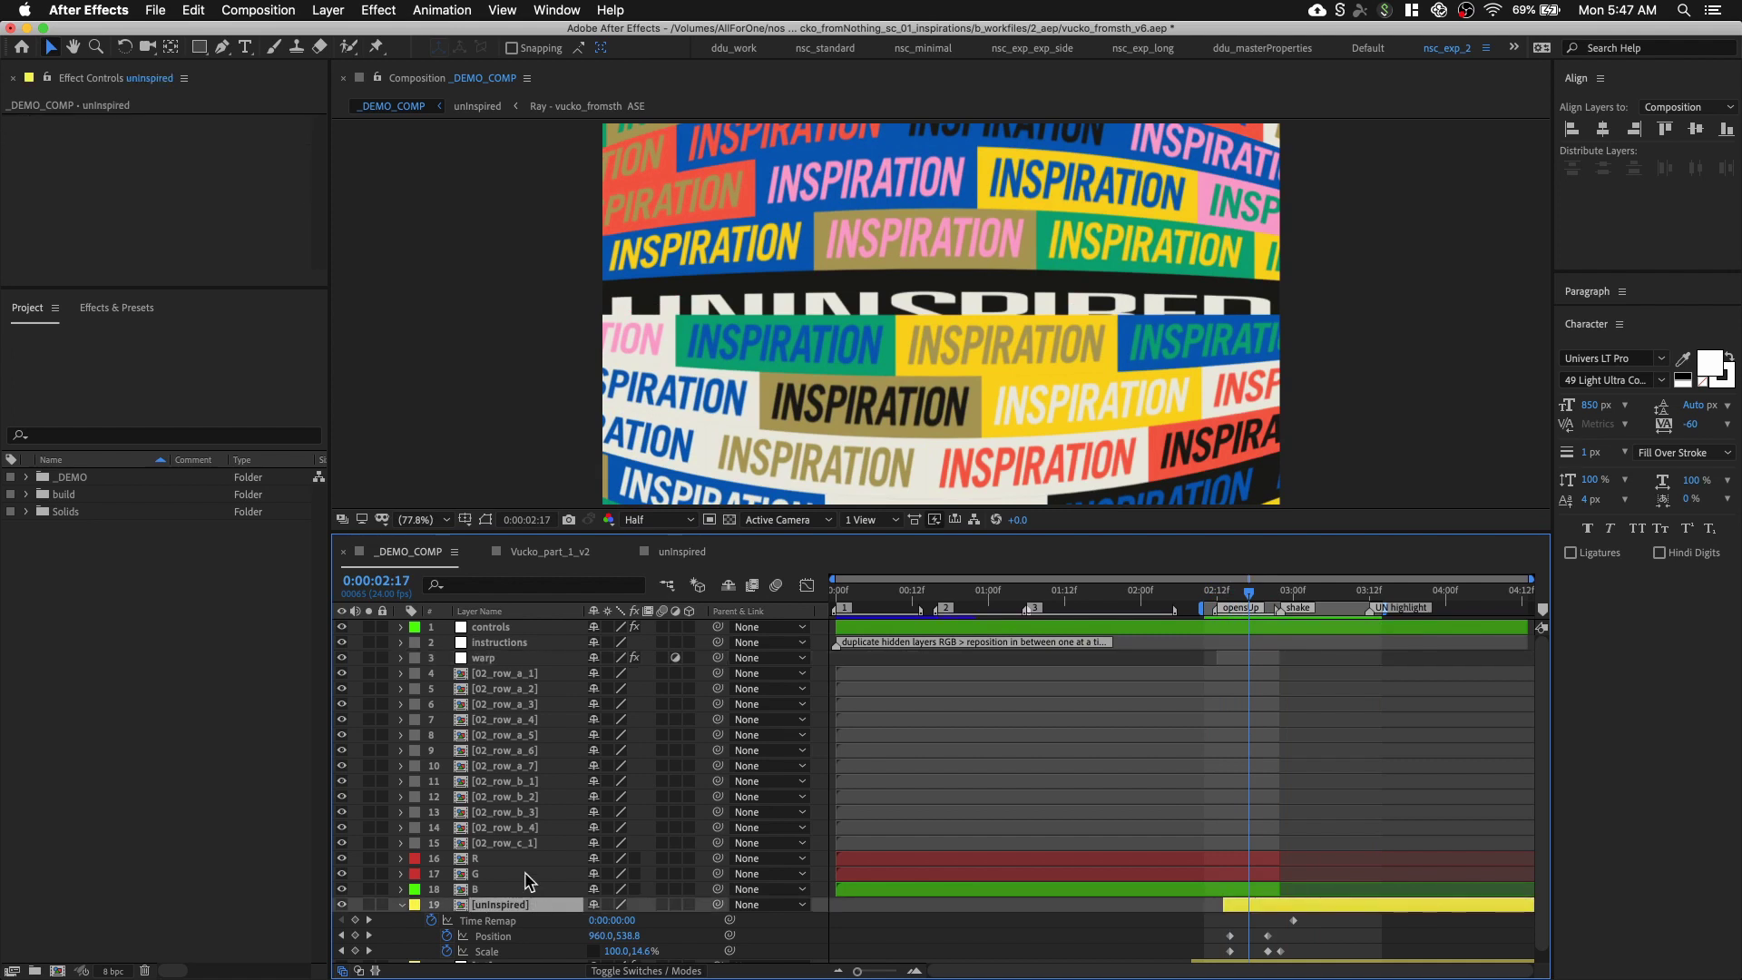
pyautogui.hotkey('shift', 'Up')
pyautogui.hotkey('shift', 'Up')
pyautogui.hotkey('shift', 'Up')
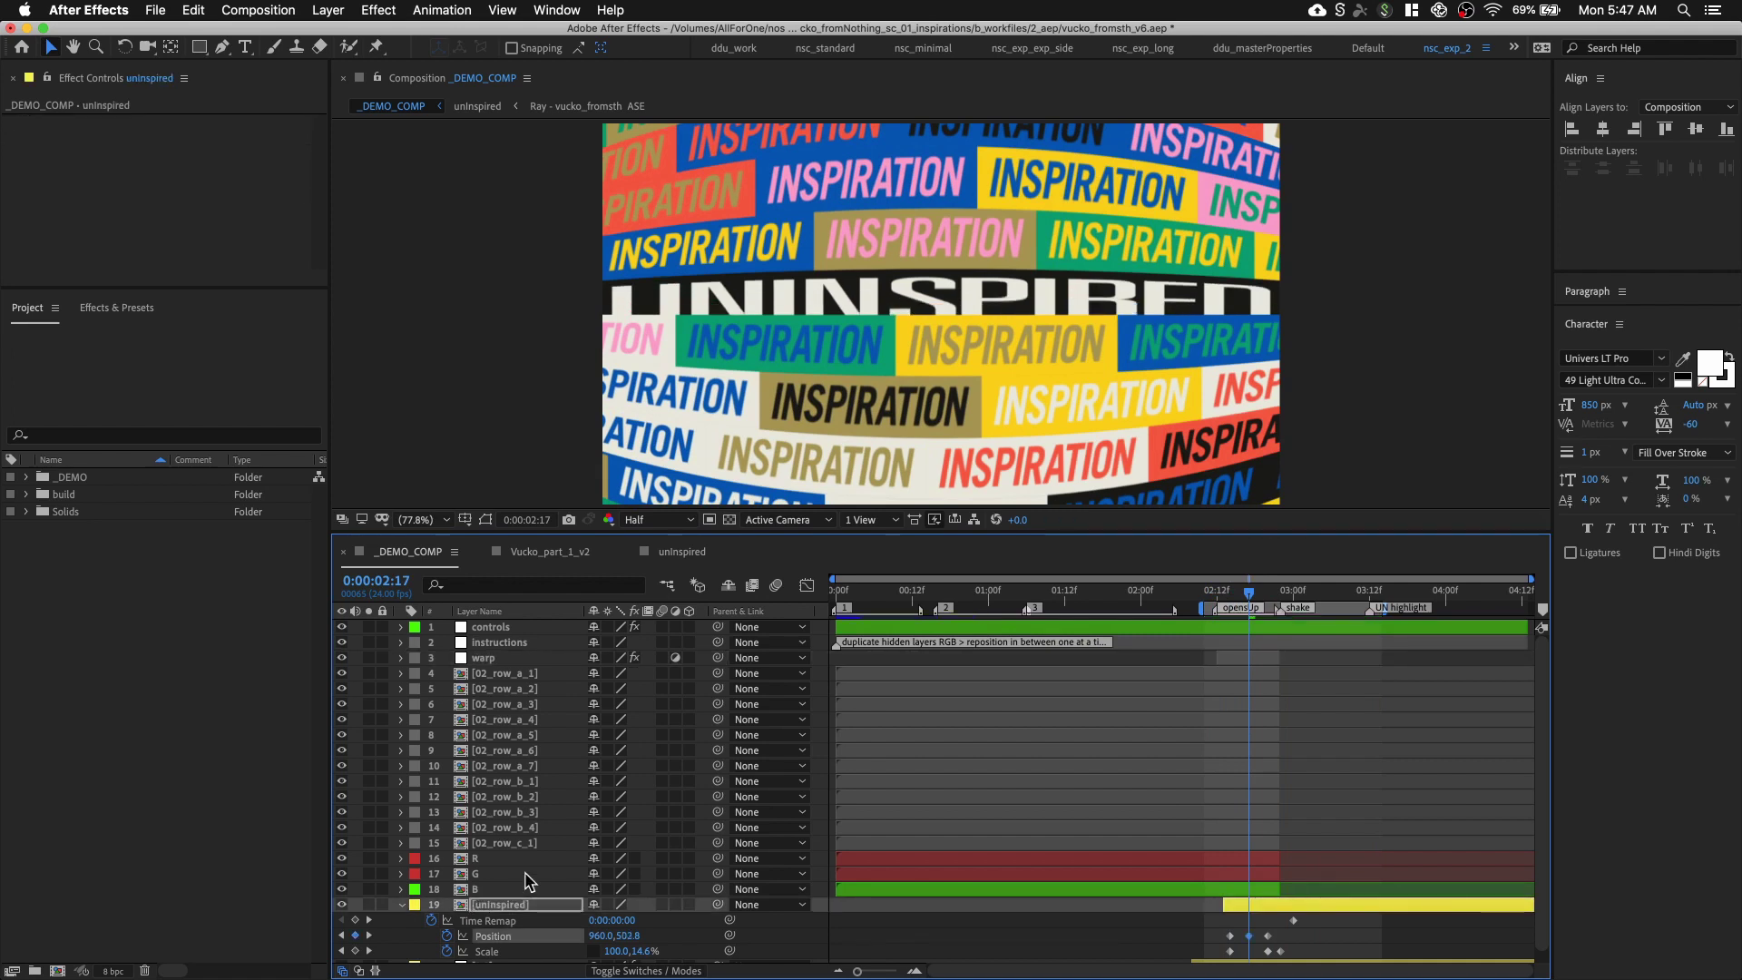
pyautogui.press('Up')
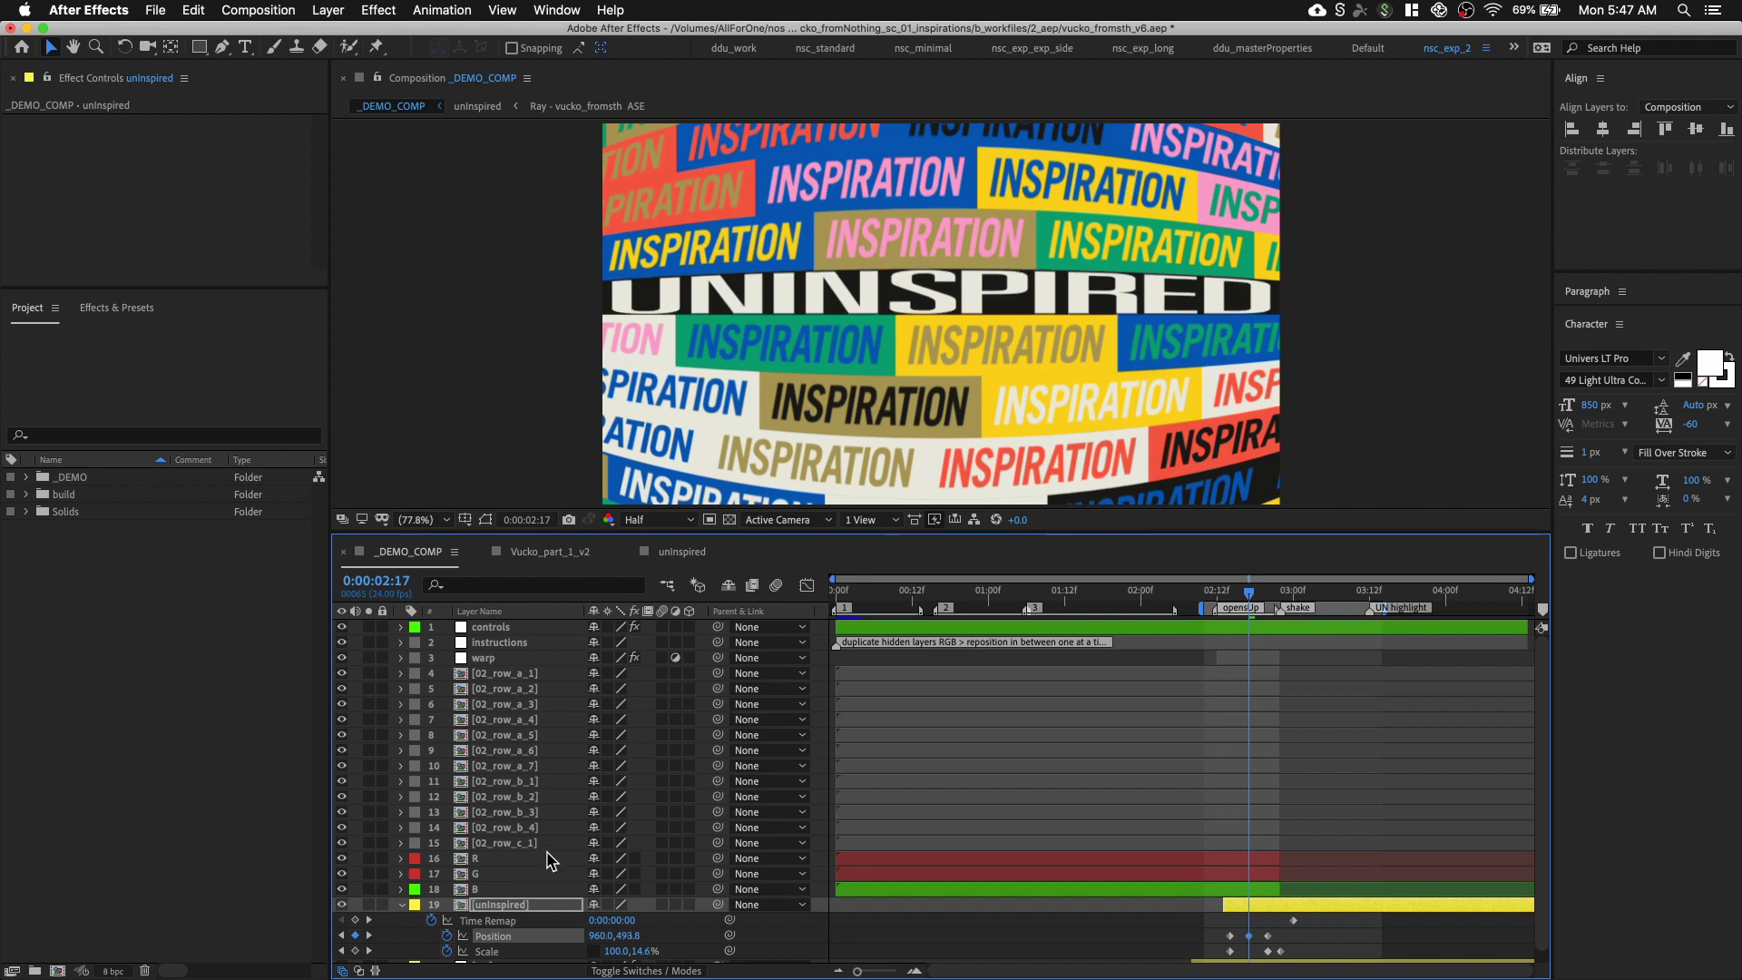
pyautogui.click(642, 951)
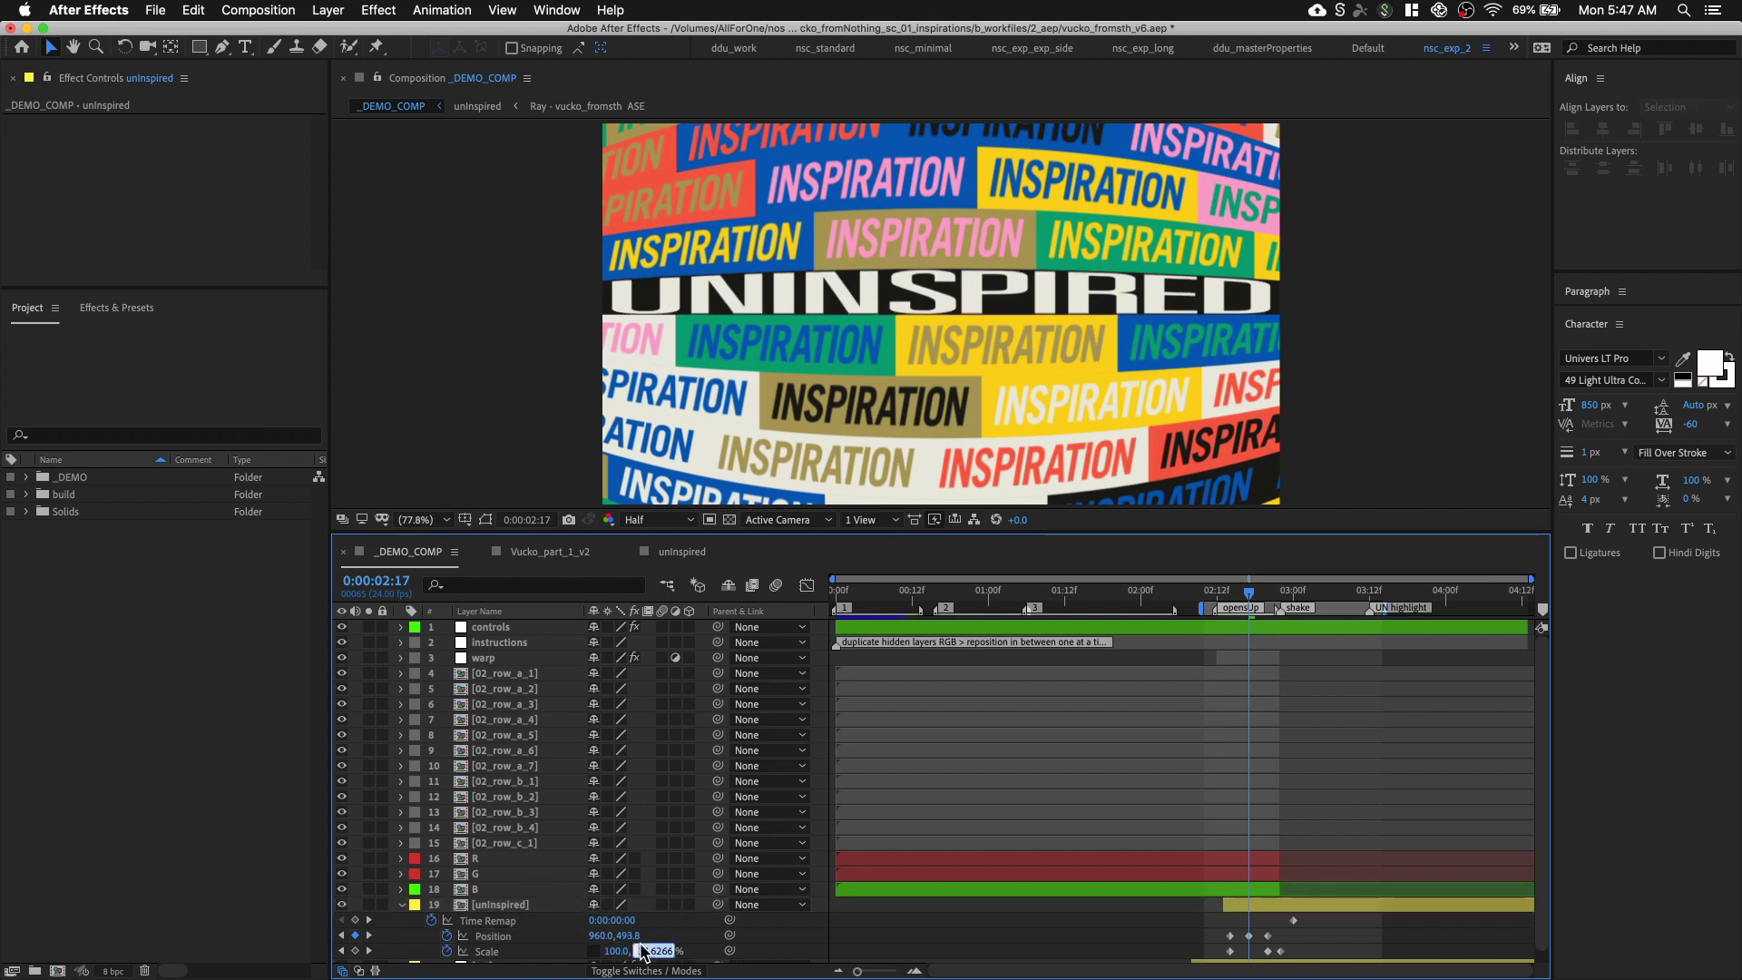
pyautogui.press('Return')
pyautogui.press('Down')
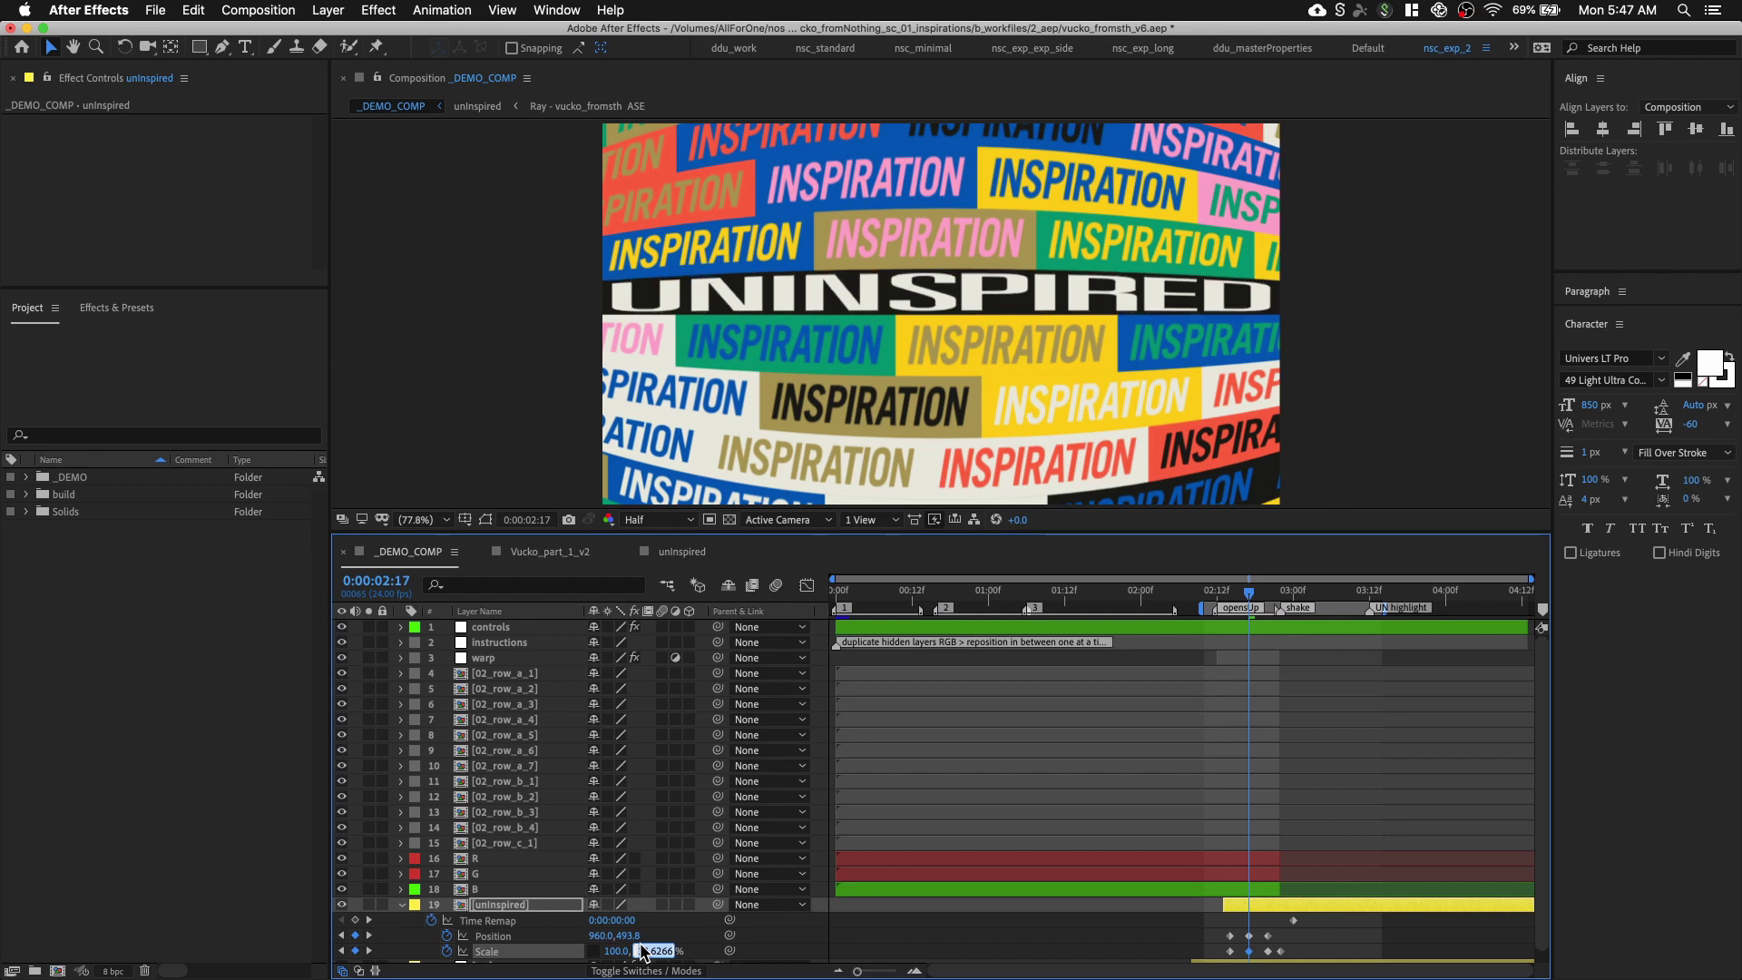
# At 0:00:02:15, raise the uninspired layer to a Y position of 489.8 so the text sits in the narrow opening
pyautogui.click(1235, 591)
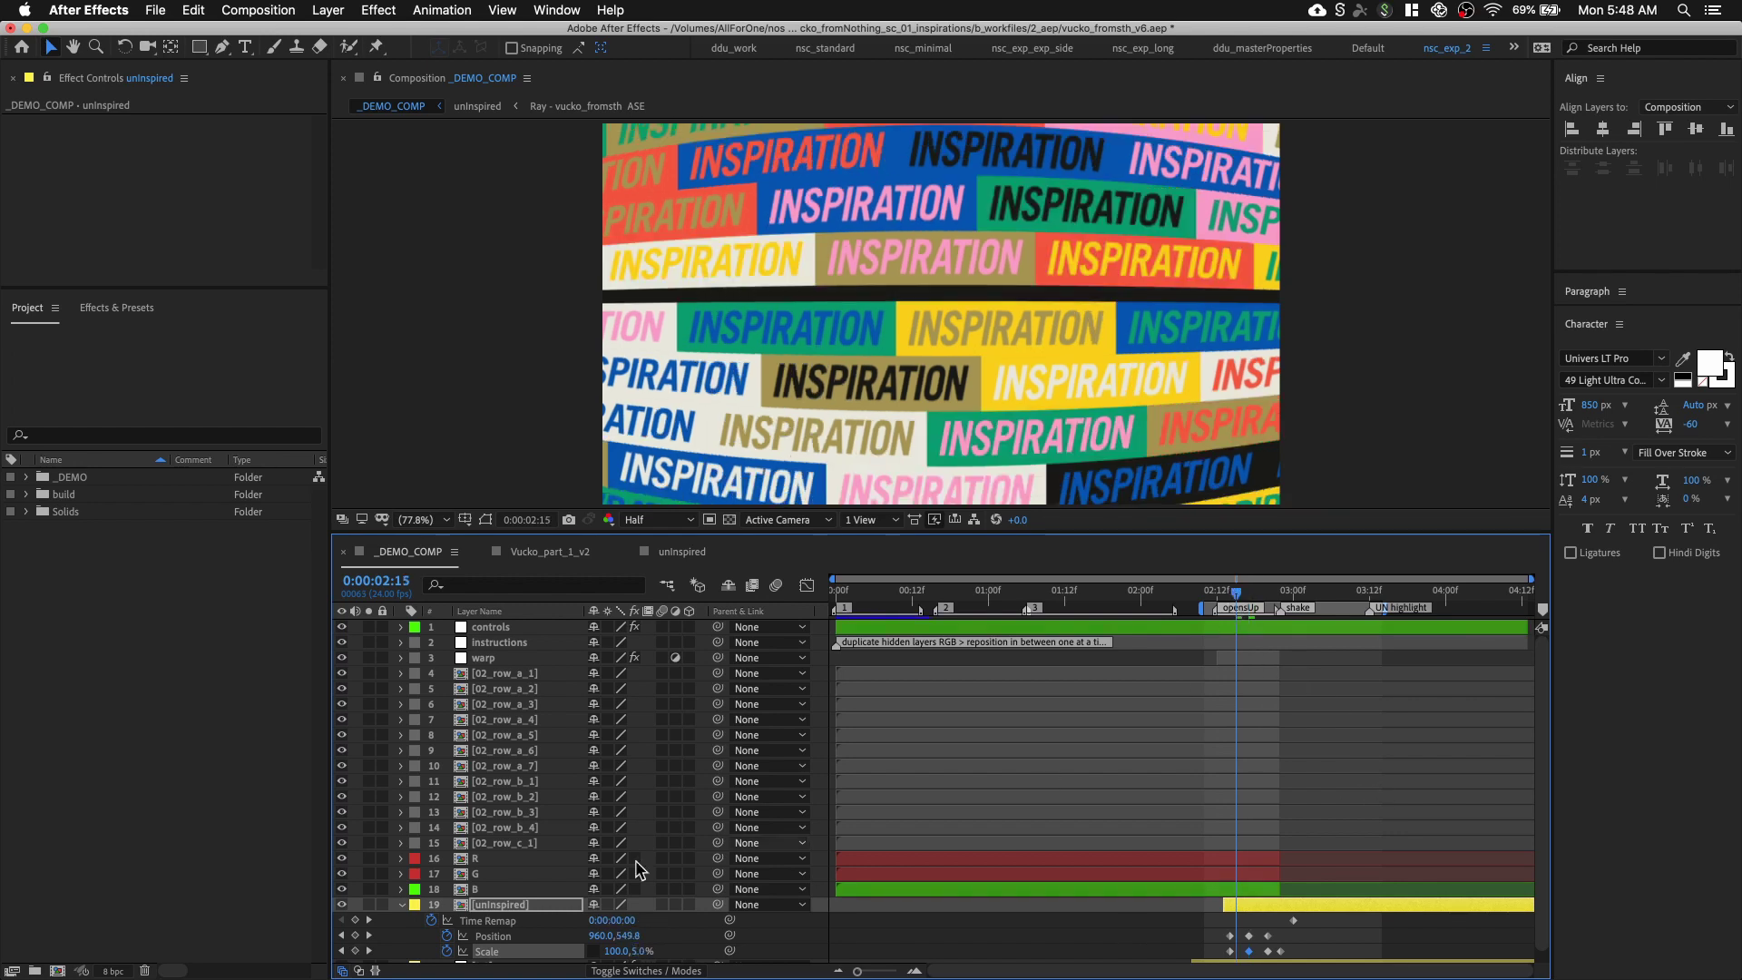
pyautogui.click(503, 905)
pyautogui.hotkey('shift', 'Up')
pyautogui.hotkey('shift', 'Up')
pyautogui.hotkey('shift', 'Up')
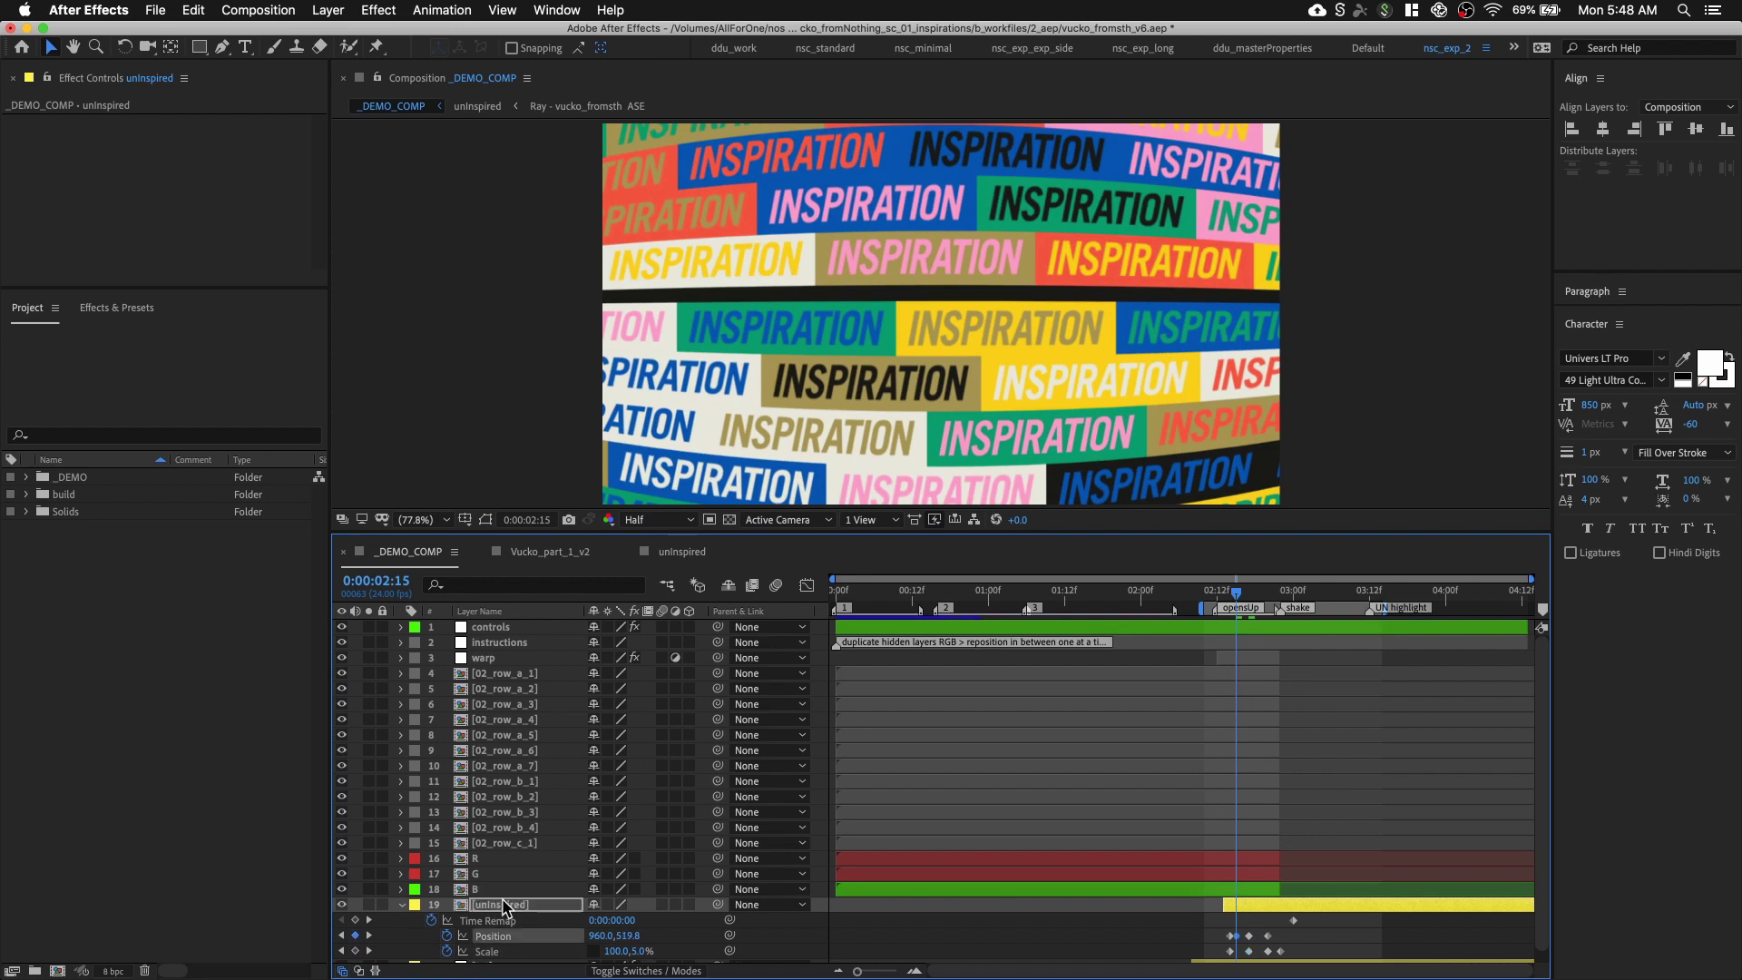
pyautogui.hotkey('shift', 'Up')
pyautogui.hotkey('shift', 'Up')
pyautogui.hotkey('shift', 'Up')
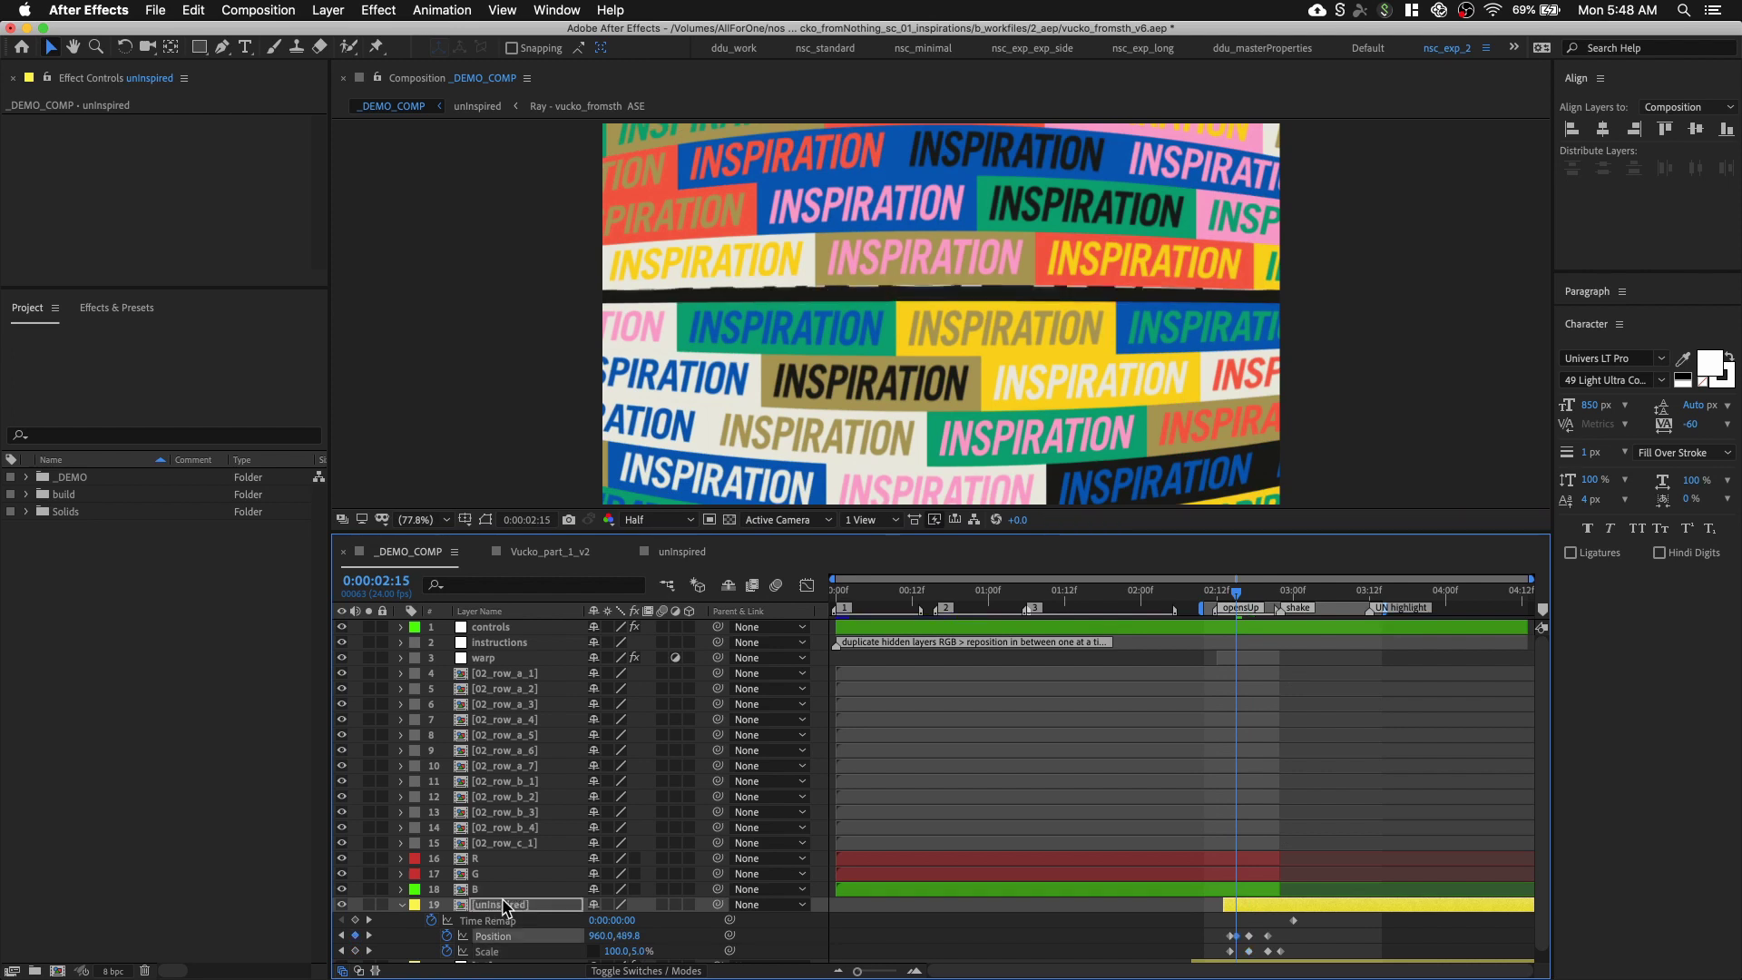
pyautogui.press('Up')
pyautogui.press('Up')
pyautogui.press('Up')
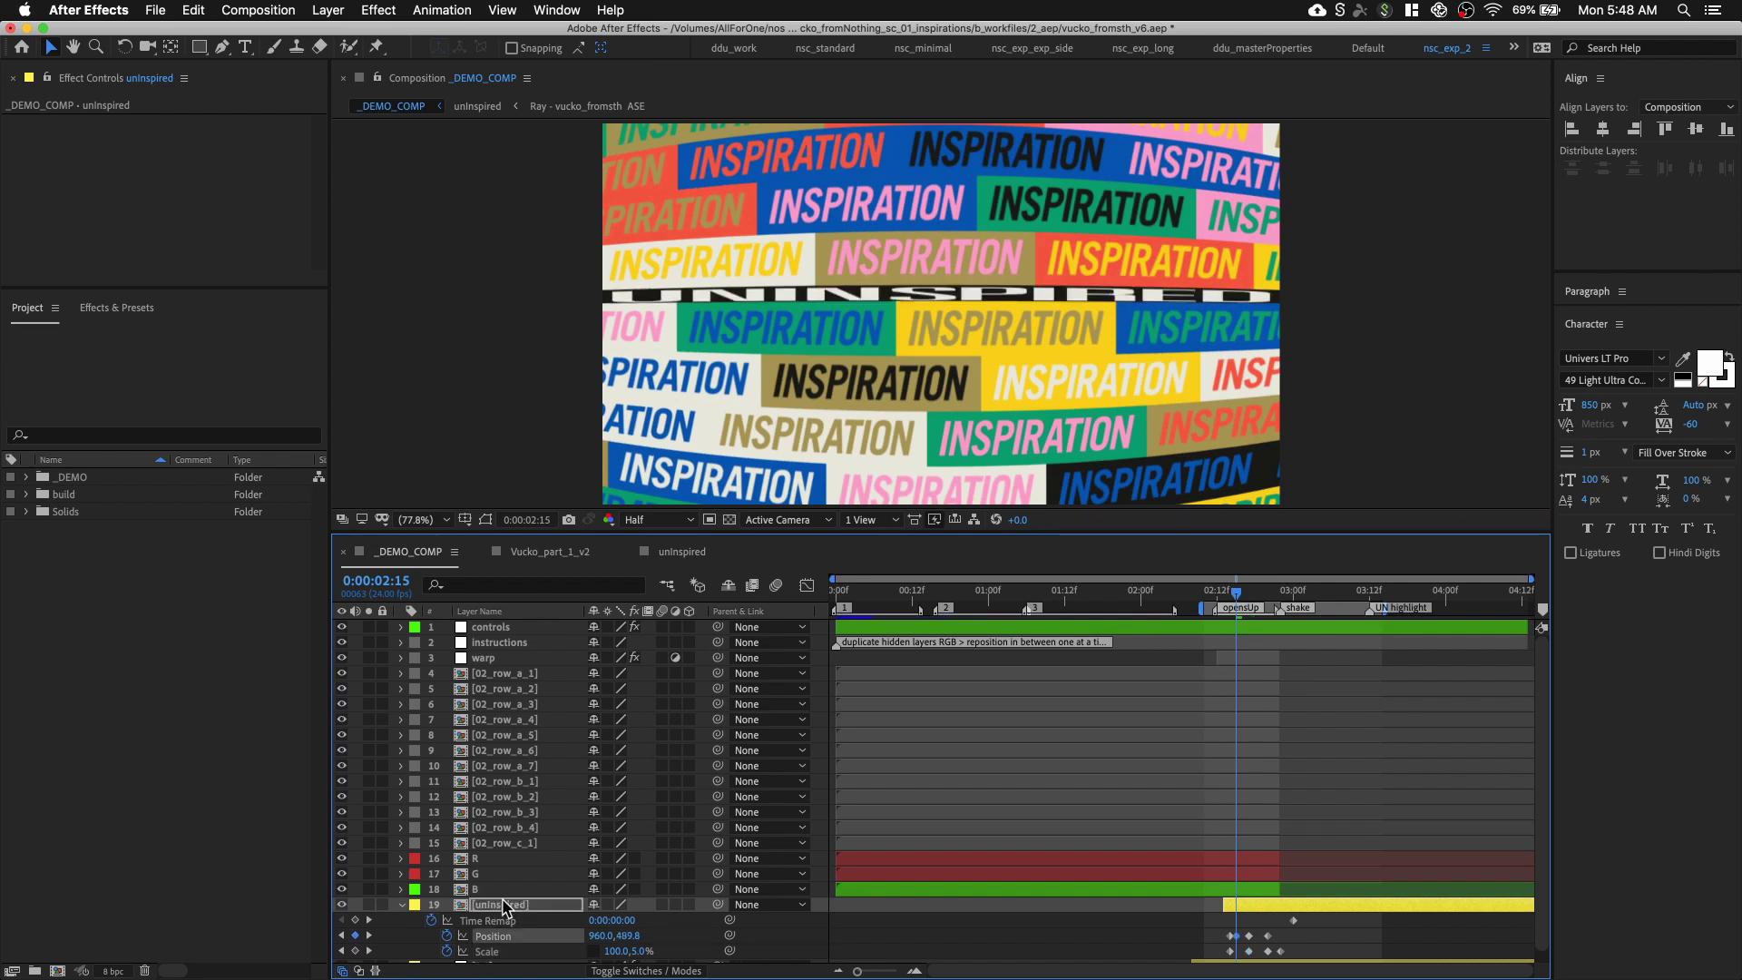
# Set the uninspired layer's vertical scale to 3.96% at 0:00:02:15 and check the animation through 0:00:03:01
pyautogui.click(639, 951)
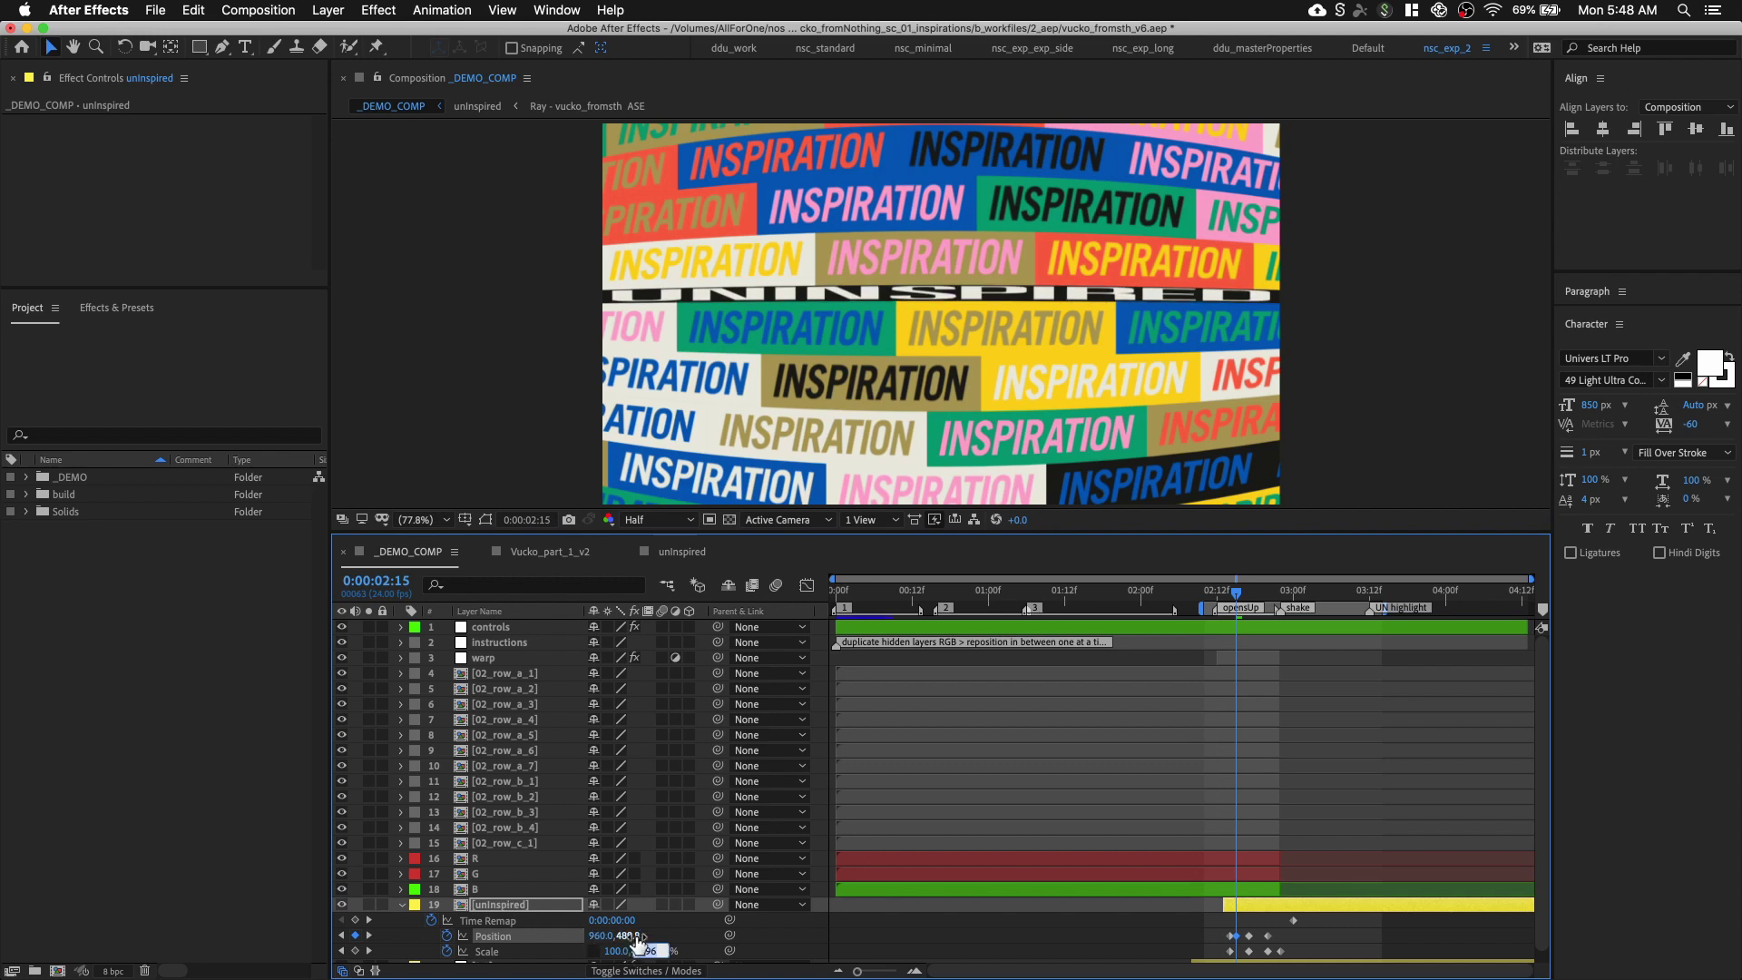
pyautogui.write('3.96')
pyautogui.click(1218, 595)
pyautogui.moveTo(1218, 598); pyautogui.dragTo(1300, 596)
pyautogui.press('space')
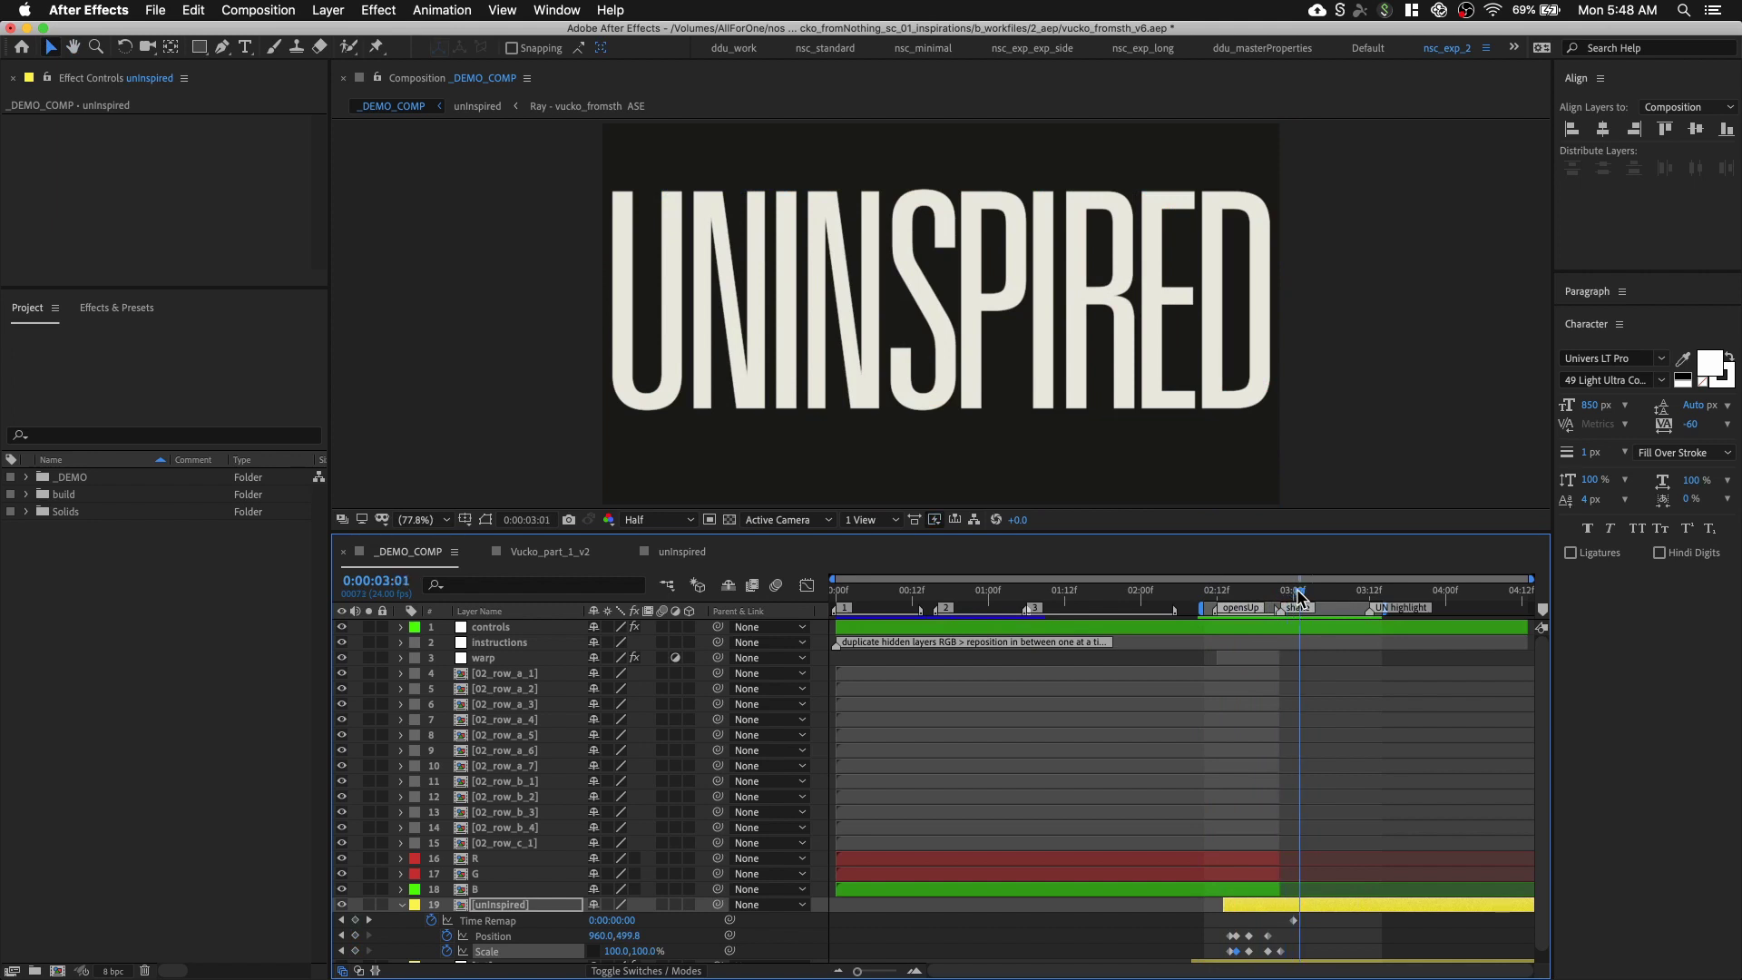
# Increase the uninspired layer's vertical scale to 140% at 0:00:03:01 and show the title/action safe guides
pyautogui.scroll(-1, 652, 878)
pyautogui.click(647, 940)
pyautogui.hotkey('shift', 'Up')
pyautogui.hotkey('shift', 'Up')
pyautogui.hotkey('shift', 'Up')
pyautogui.hotkey('shift', 'Up')
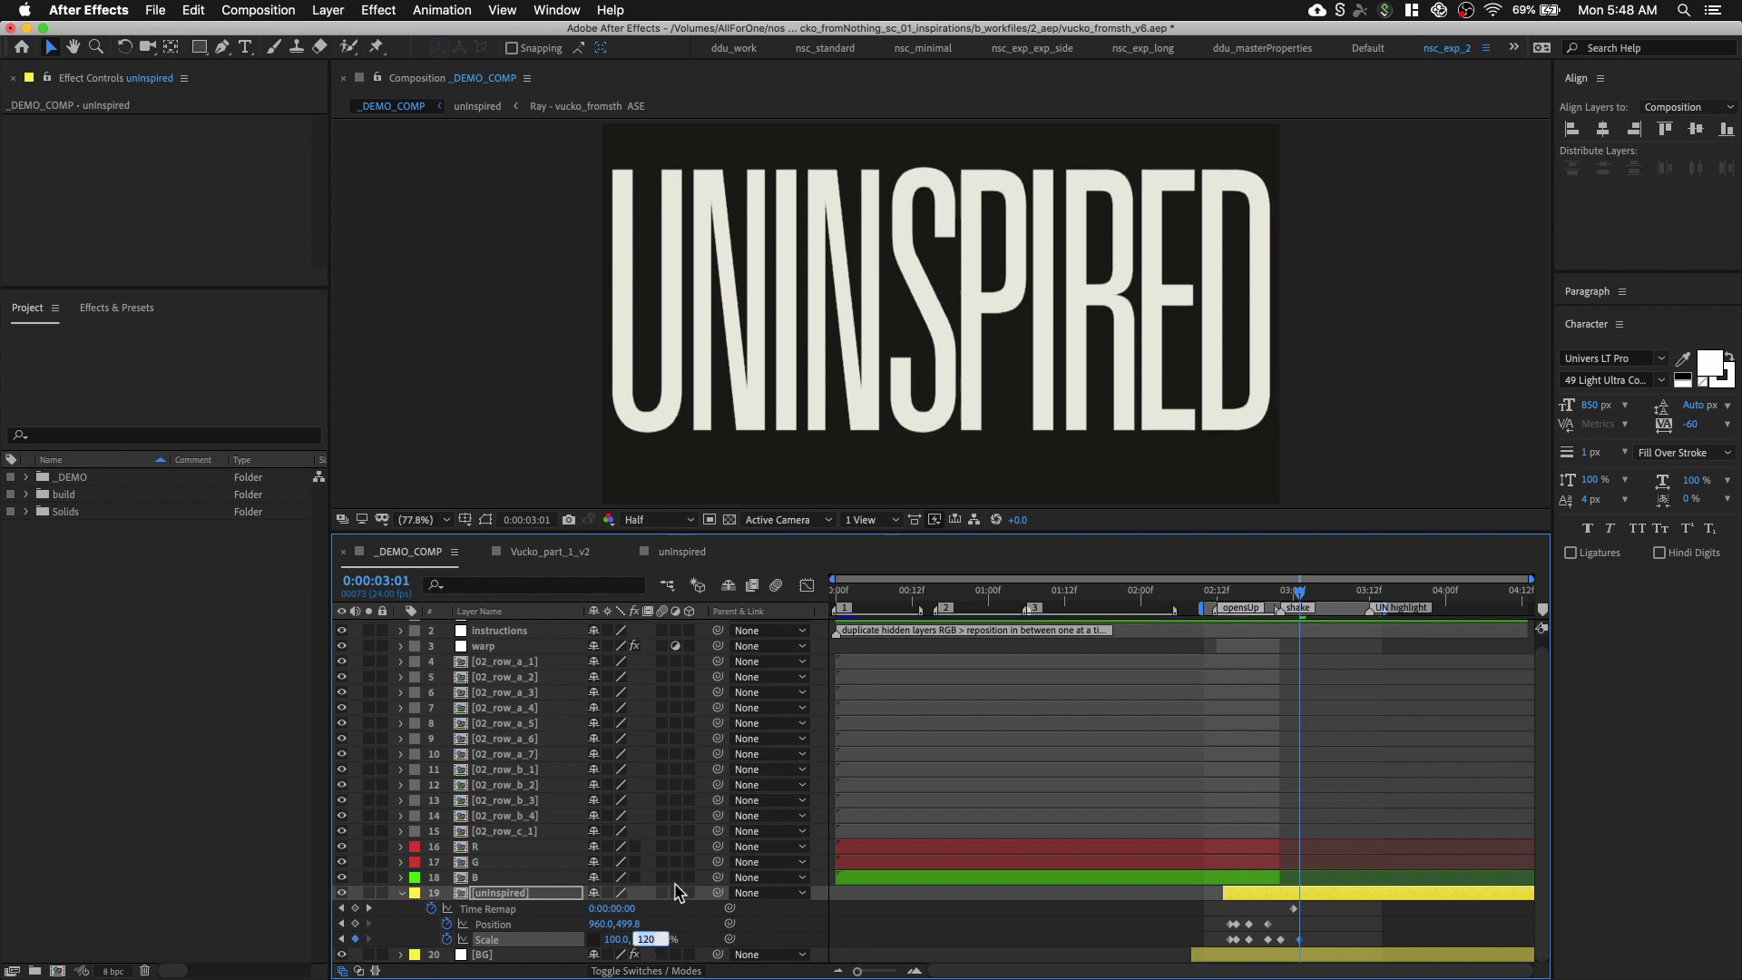
pyautogui.write('1')
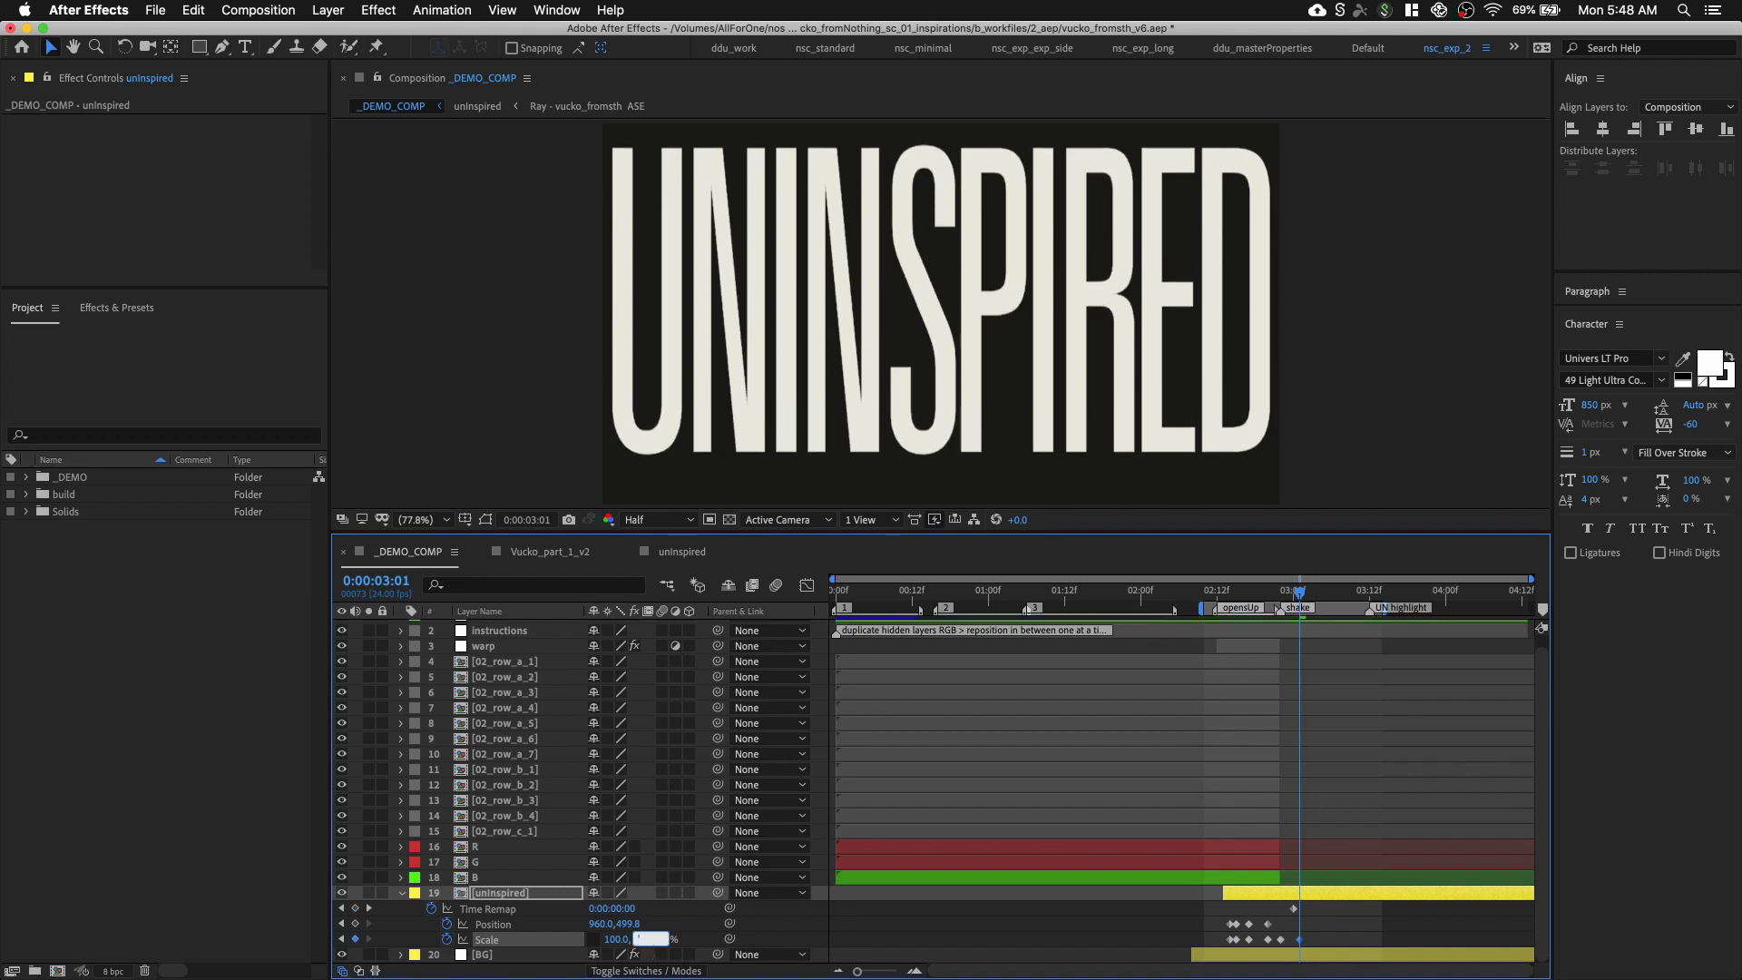
pyautogui.click(498, 432)
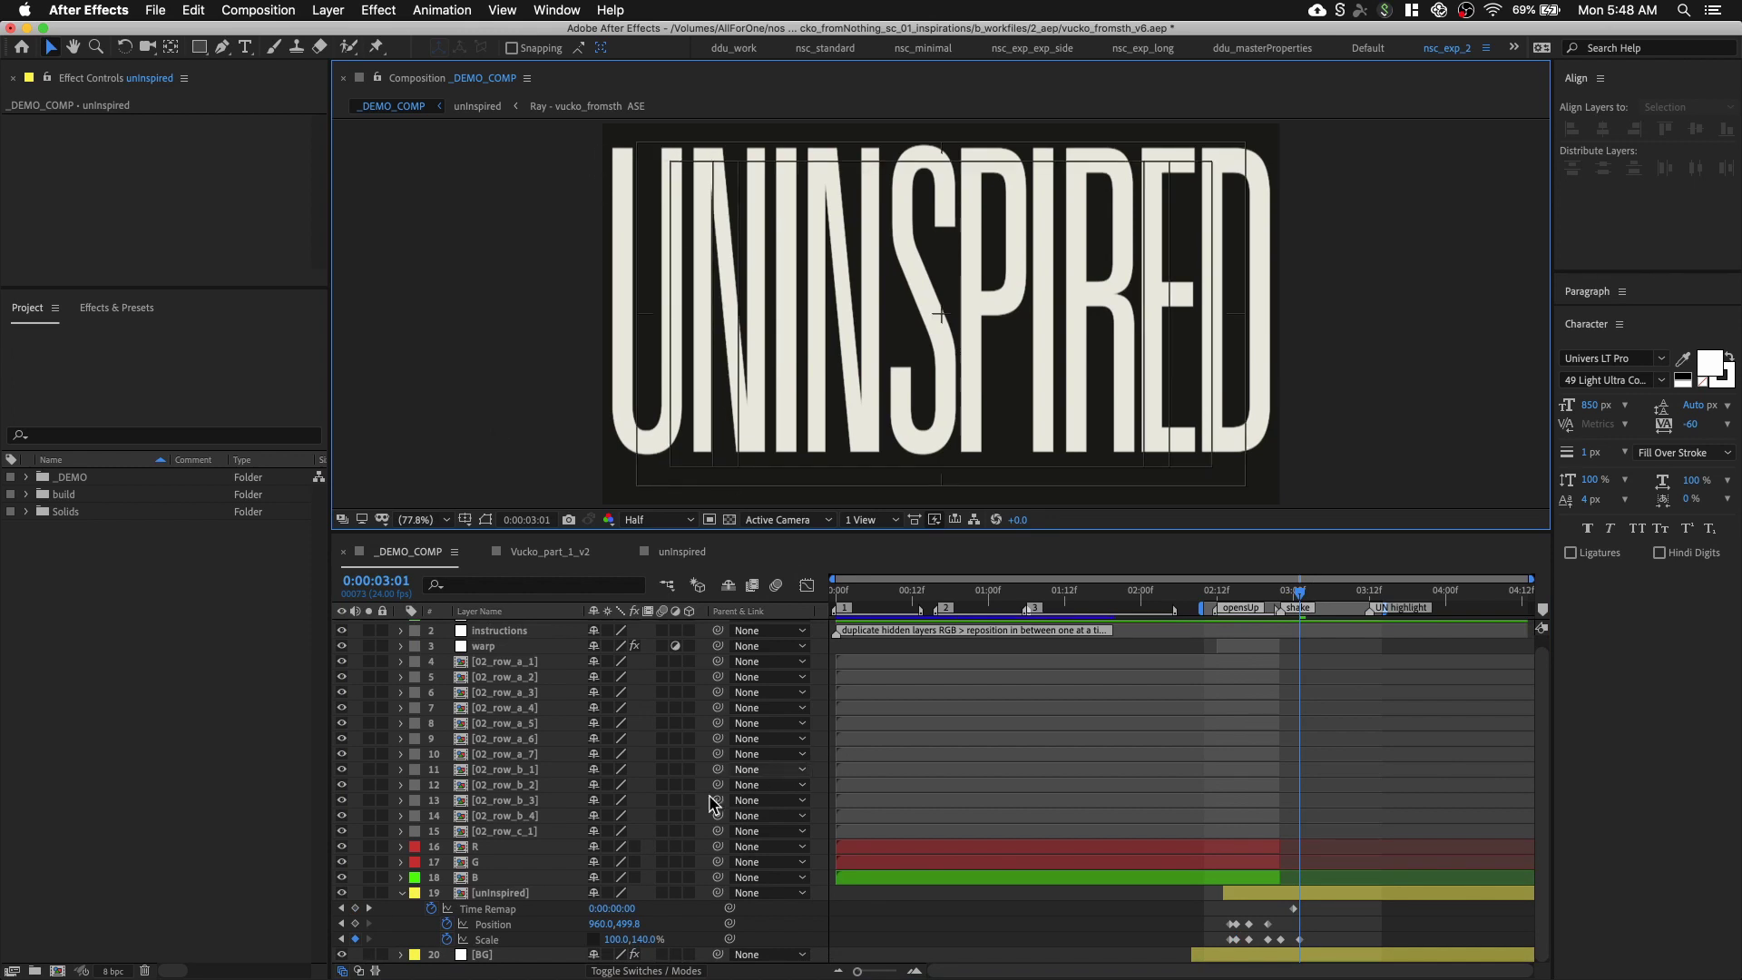
# Fine-tune the uninspired layer's vertical scale to 144% at 0:00:03:01 and preview the animation from 0:00:02:15
pyautogui.click(649, 939)
pyautogui.press('Up')
pyautogui.press('Up')
pyautogui.press('Up')
pyautogui.press('Up')
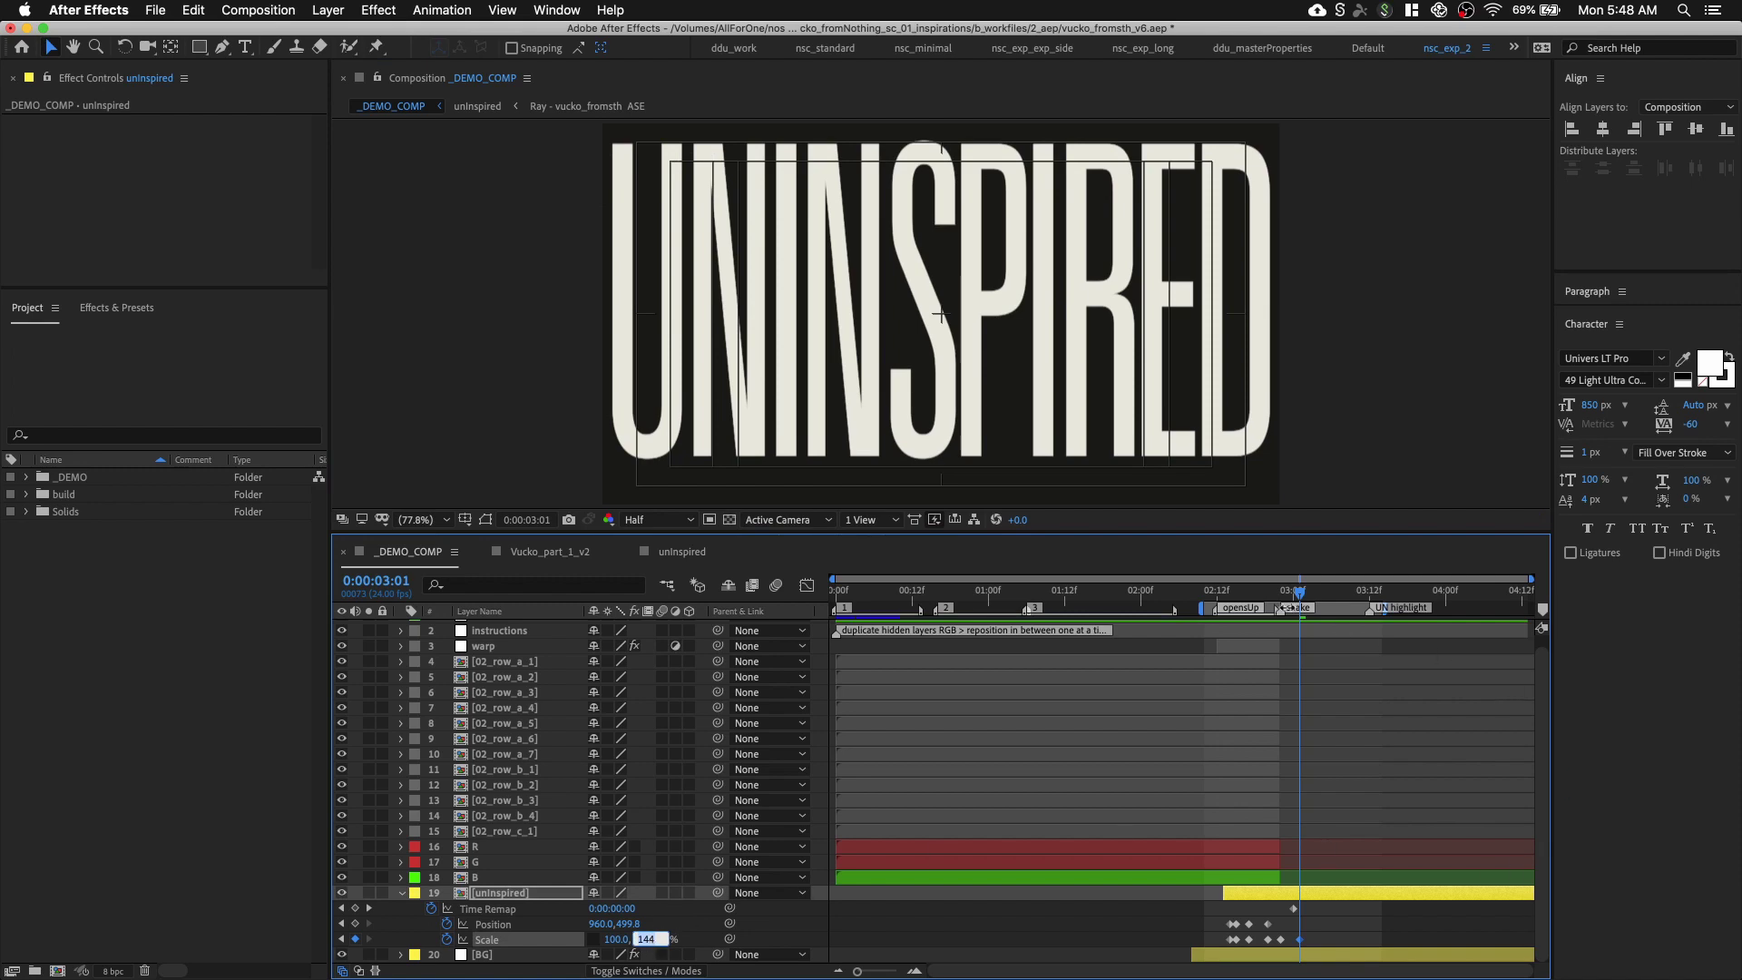
pyautogui.click(1234, 596)
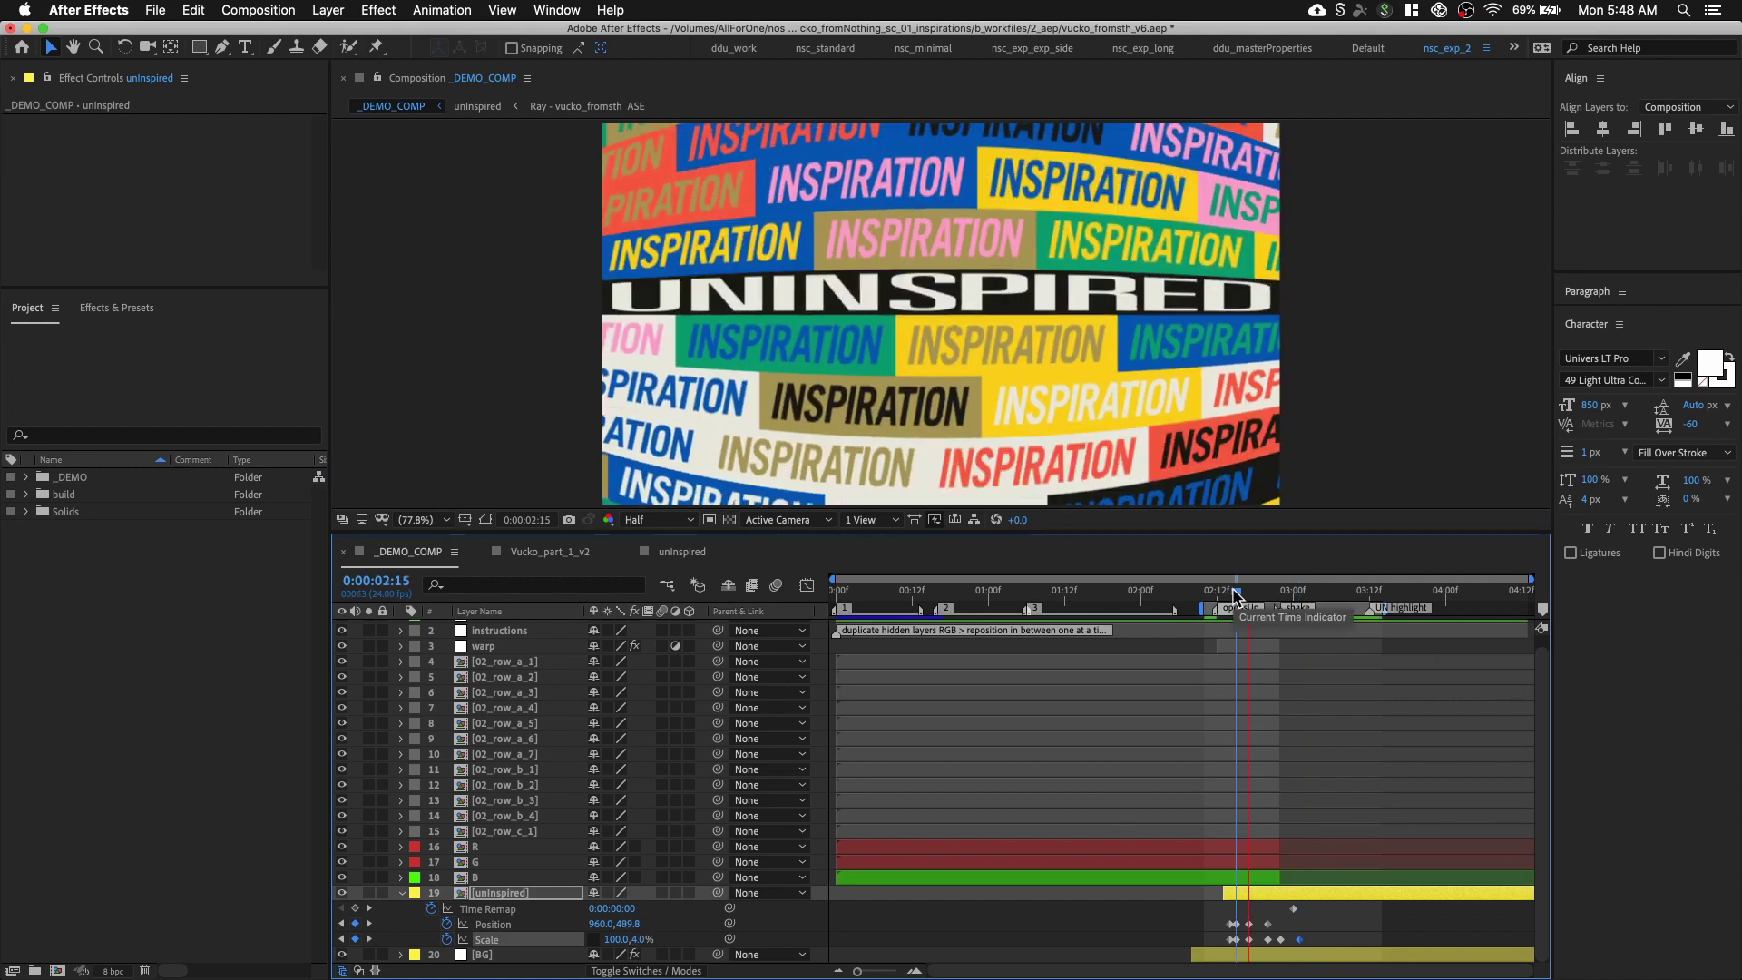
pyautogui.press('space')
pyautogui.press('space')
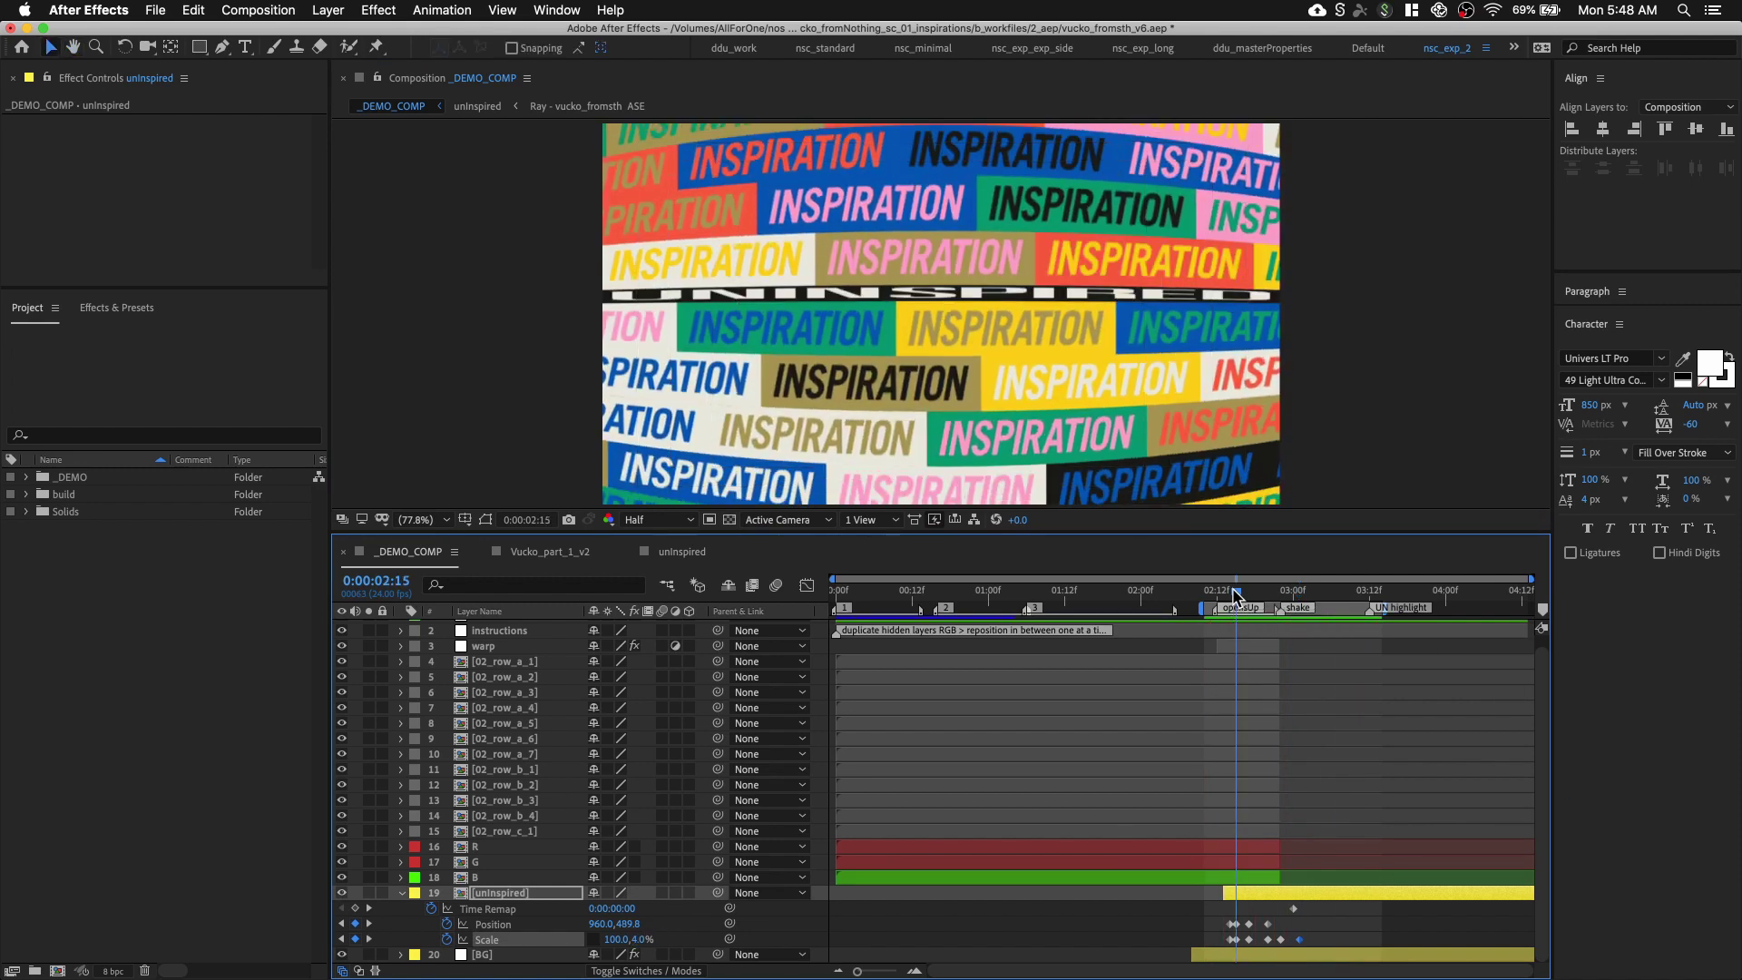